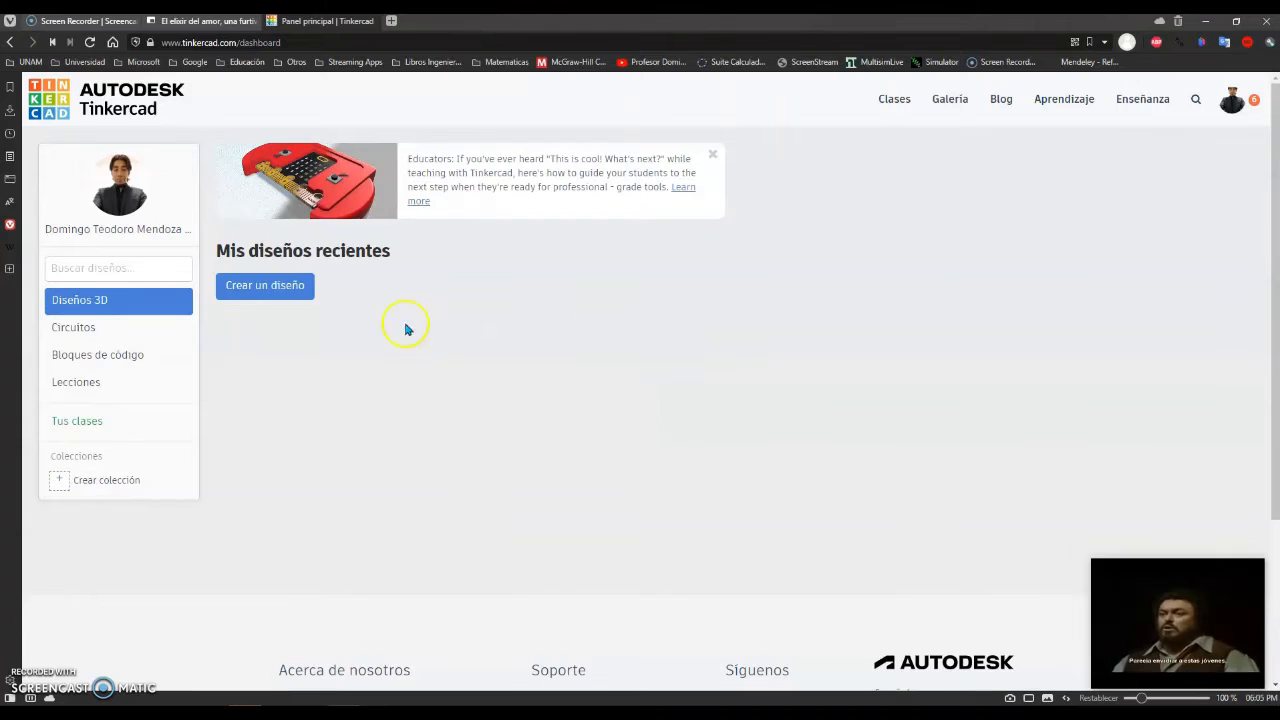
Create a new circuit design from the Circuitos section and list all available components (Todos).
click(135, 335)
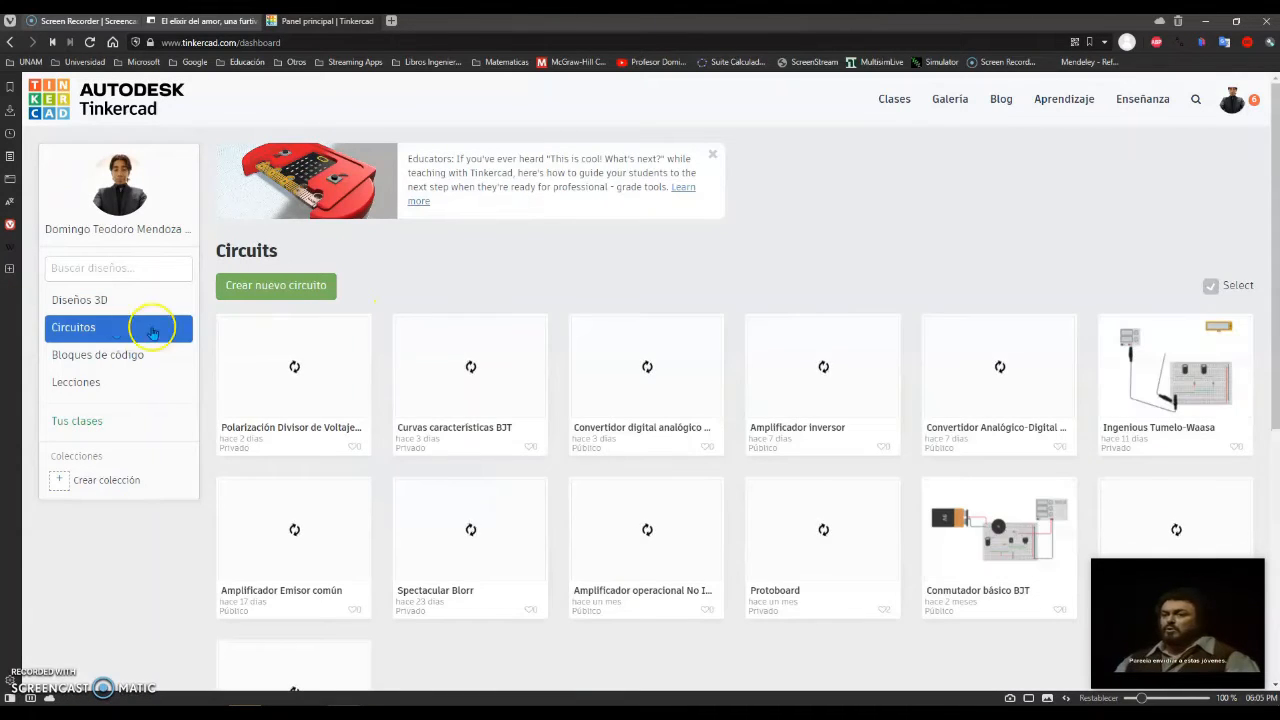
click(281, 288)
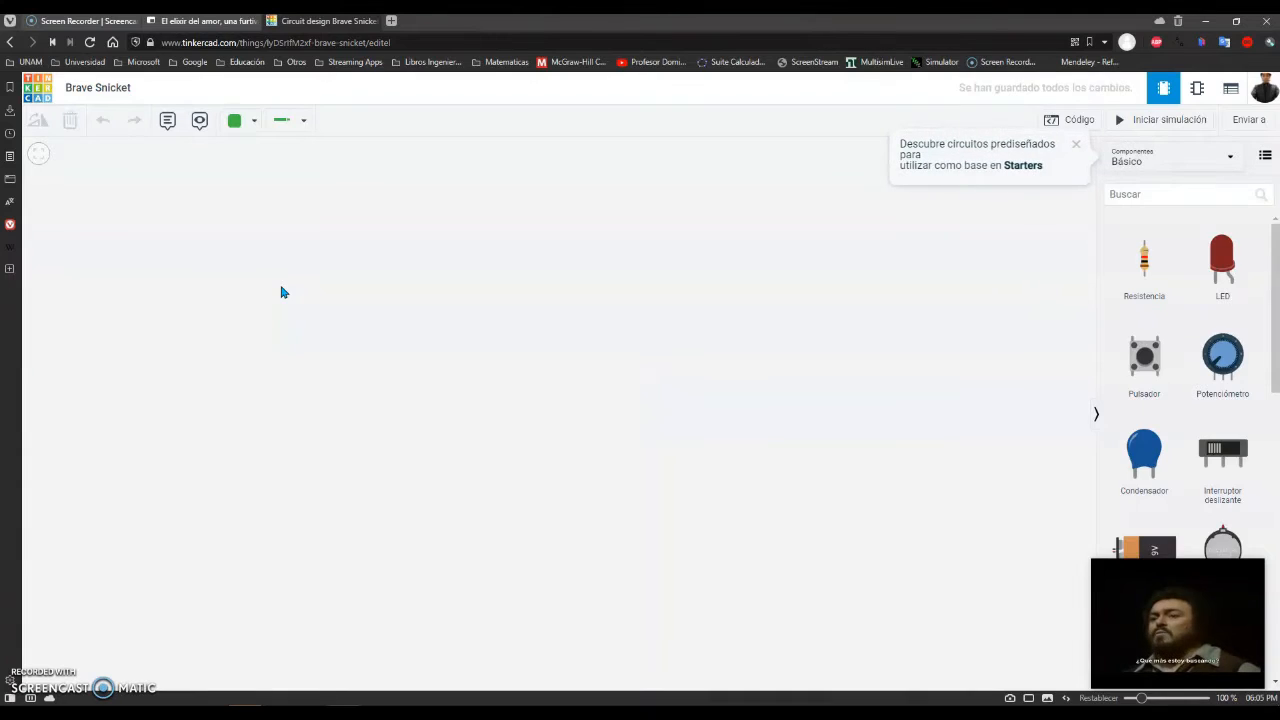
click(1228, 160)
click(1157, 184)
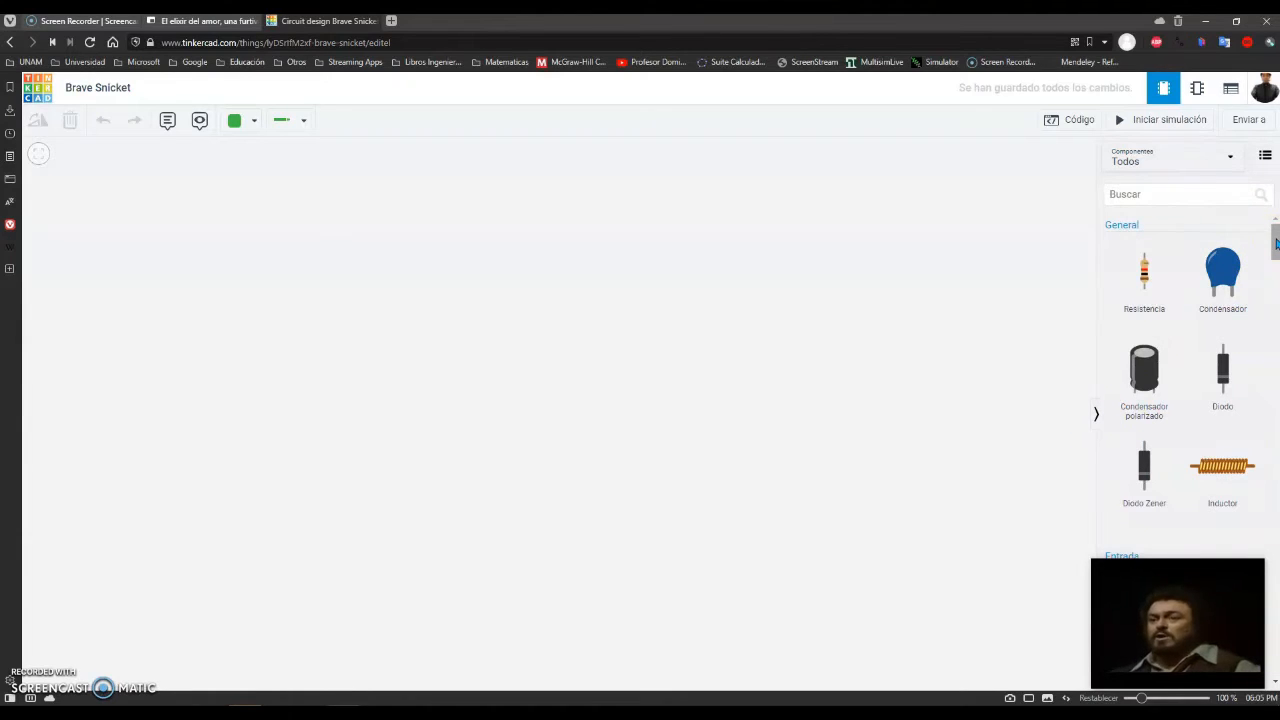
Add a small breadboard (Placa de pruebas pequeña) to the canvas and rotate it 90° clockwise so it stands vertically.
drag(1276, 243, 1276, 281)
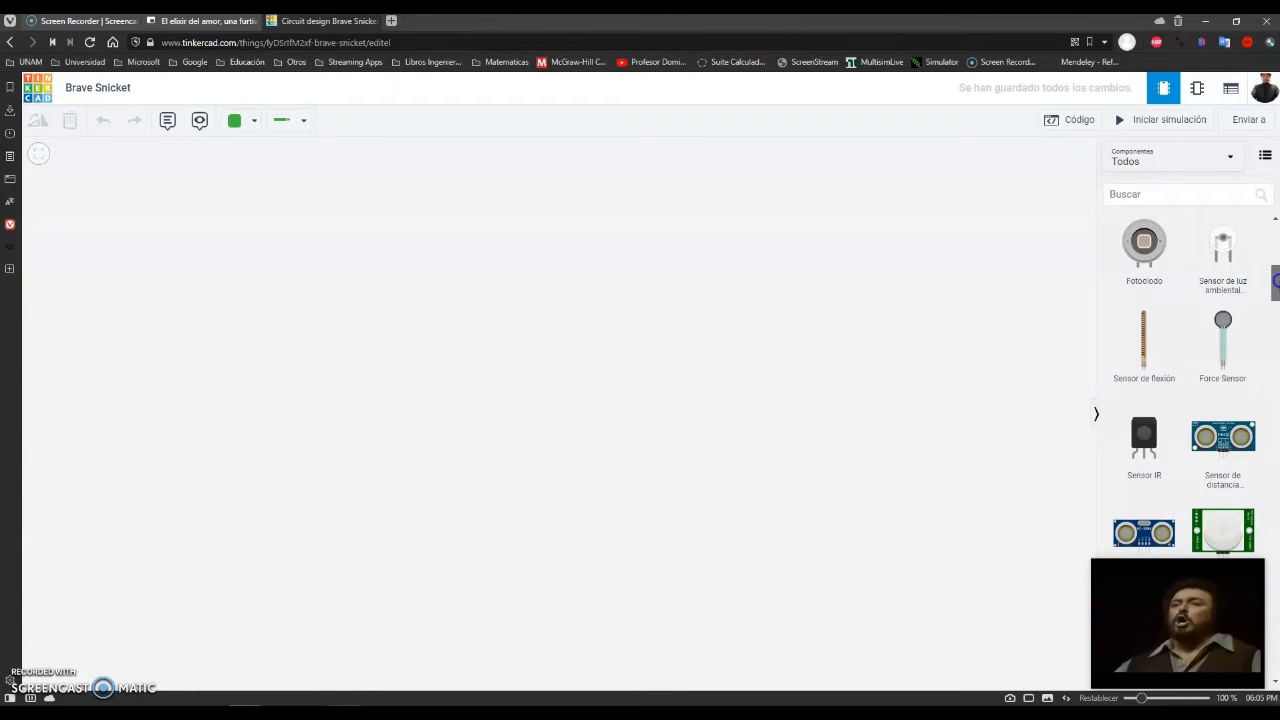
drag(1276, 281, 1268, 467)
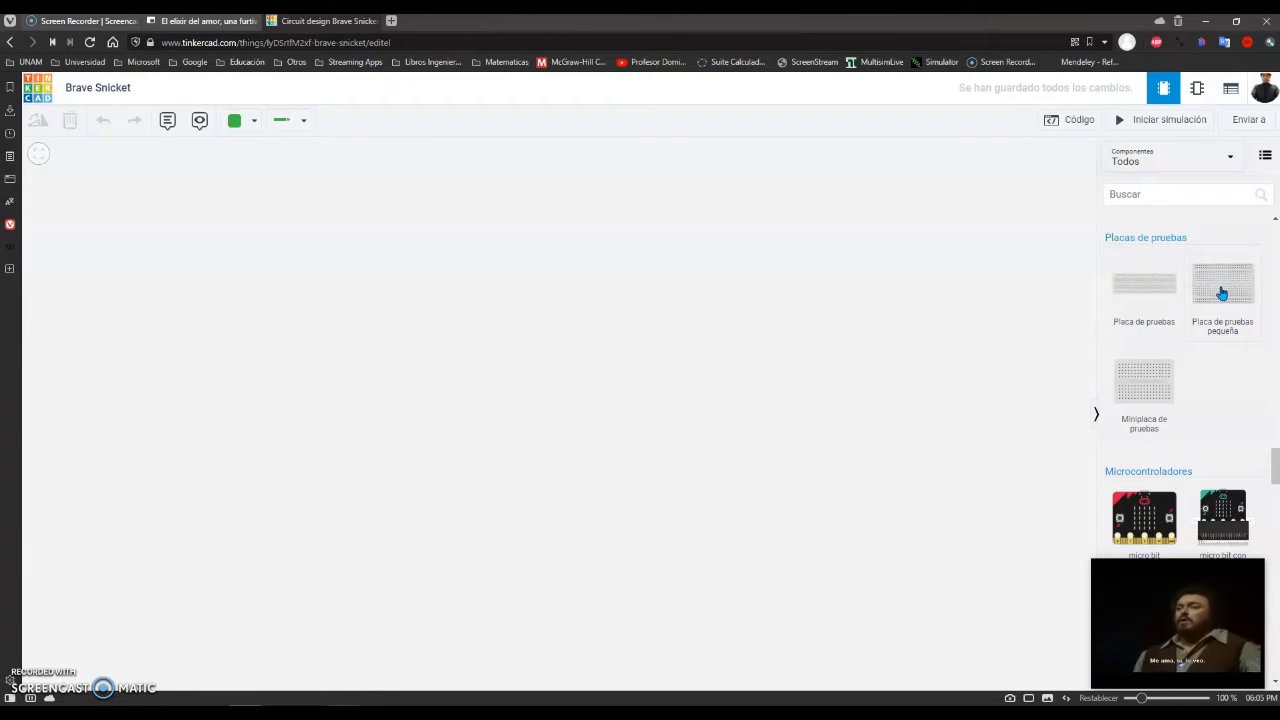
drag(1221, 293, 569, 434)
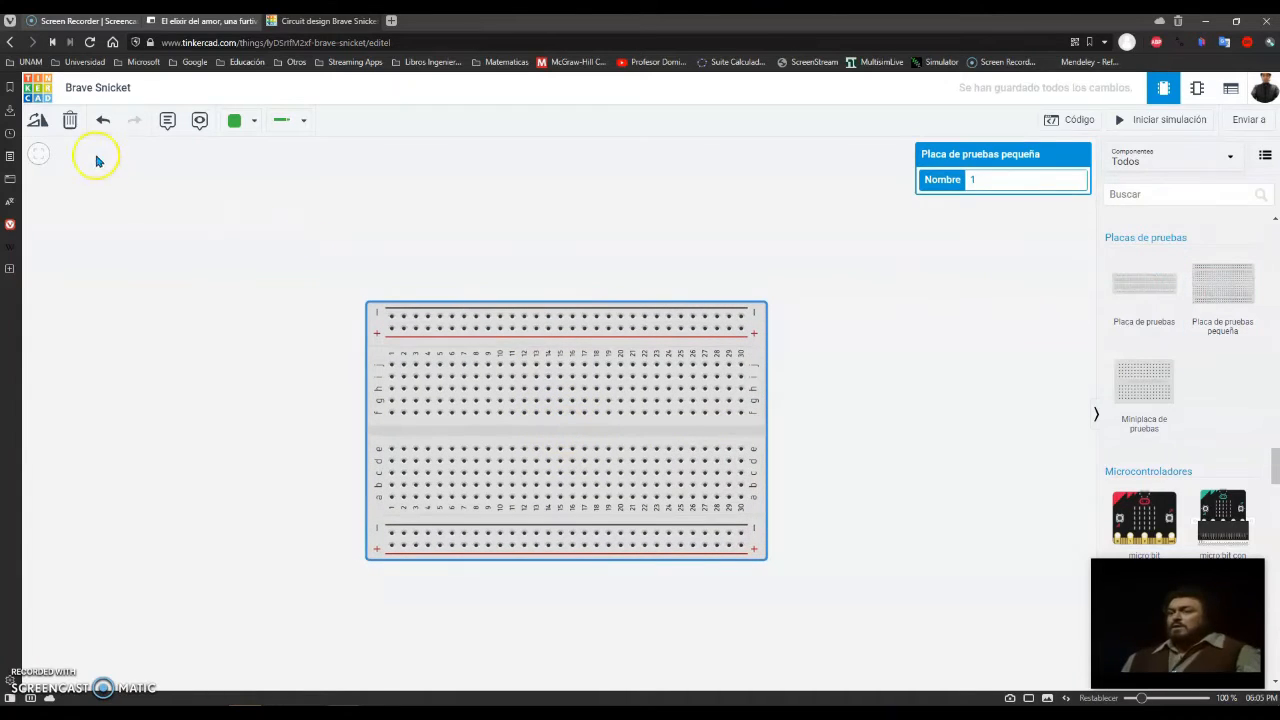
click(38, 121)
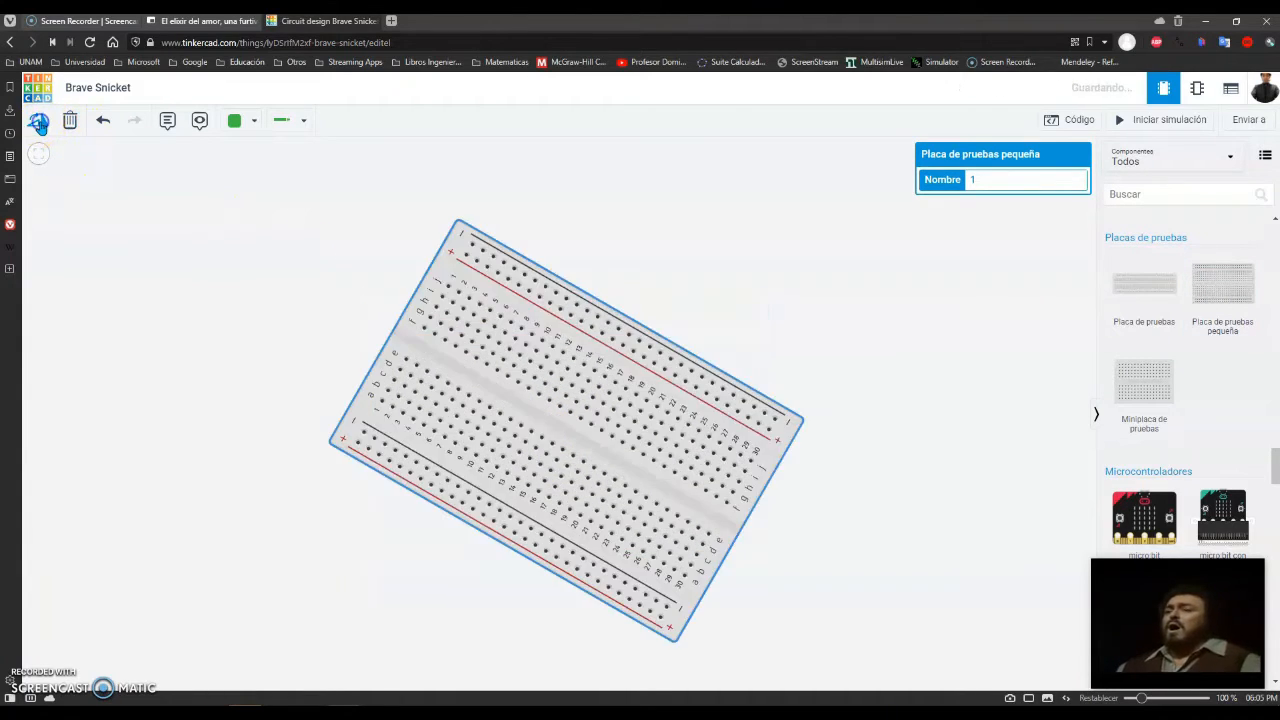
click(38, 121)
click(38, 121)
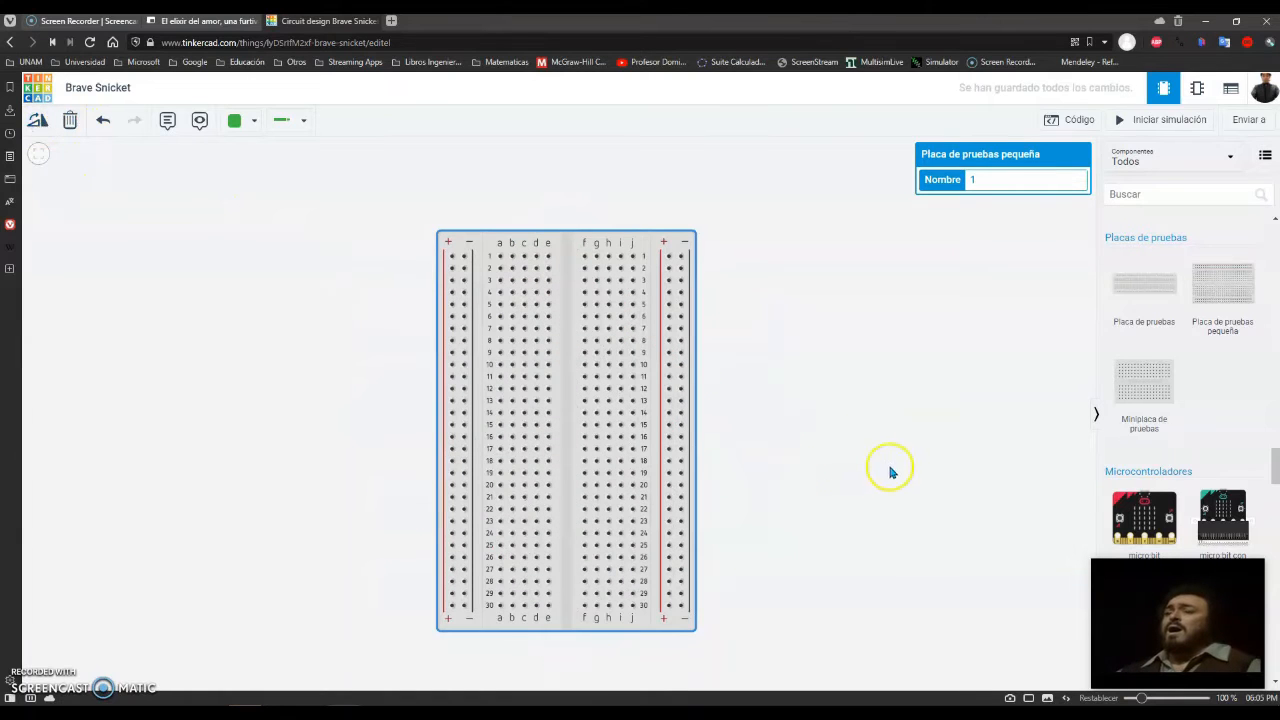
Fit the breadboard to the view, hide the component library and move the board toward the left half of the canvas.
click(846, 420)
click(38, 153)
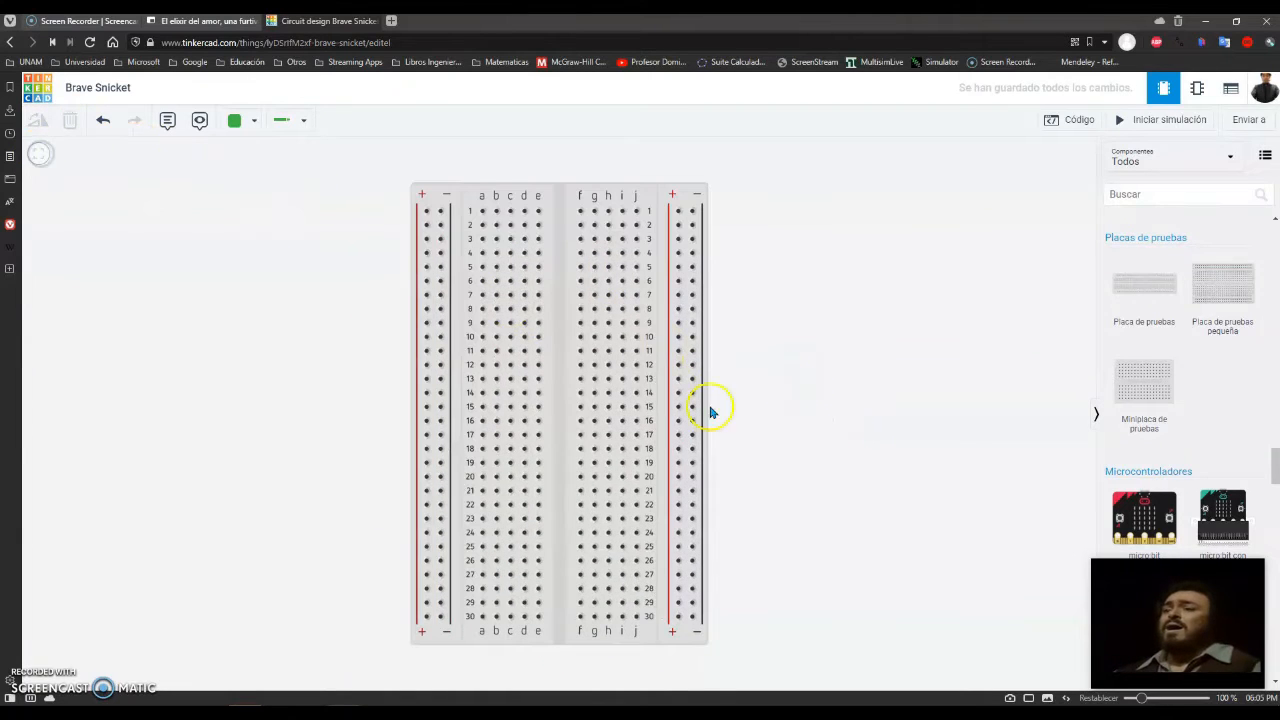
drag(561, 416, 580, 414)
click(826, 396)
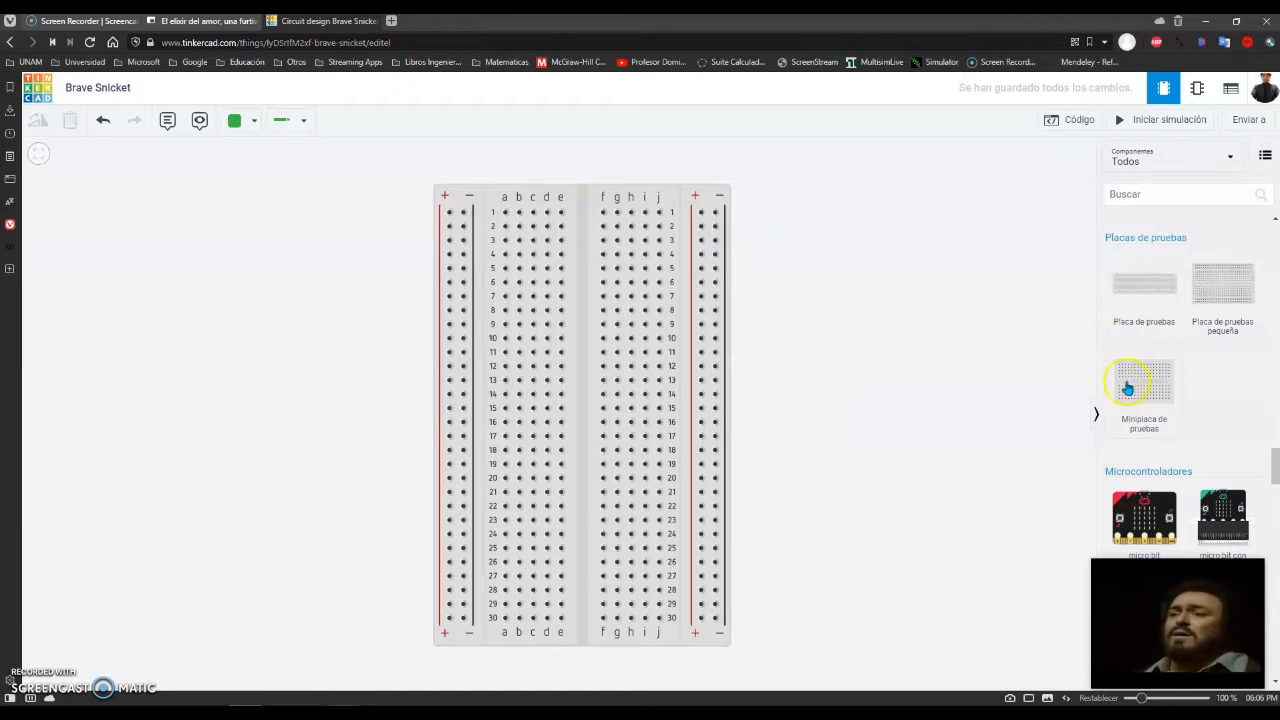
click(1094, 414)
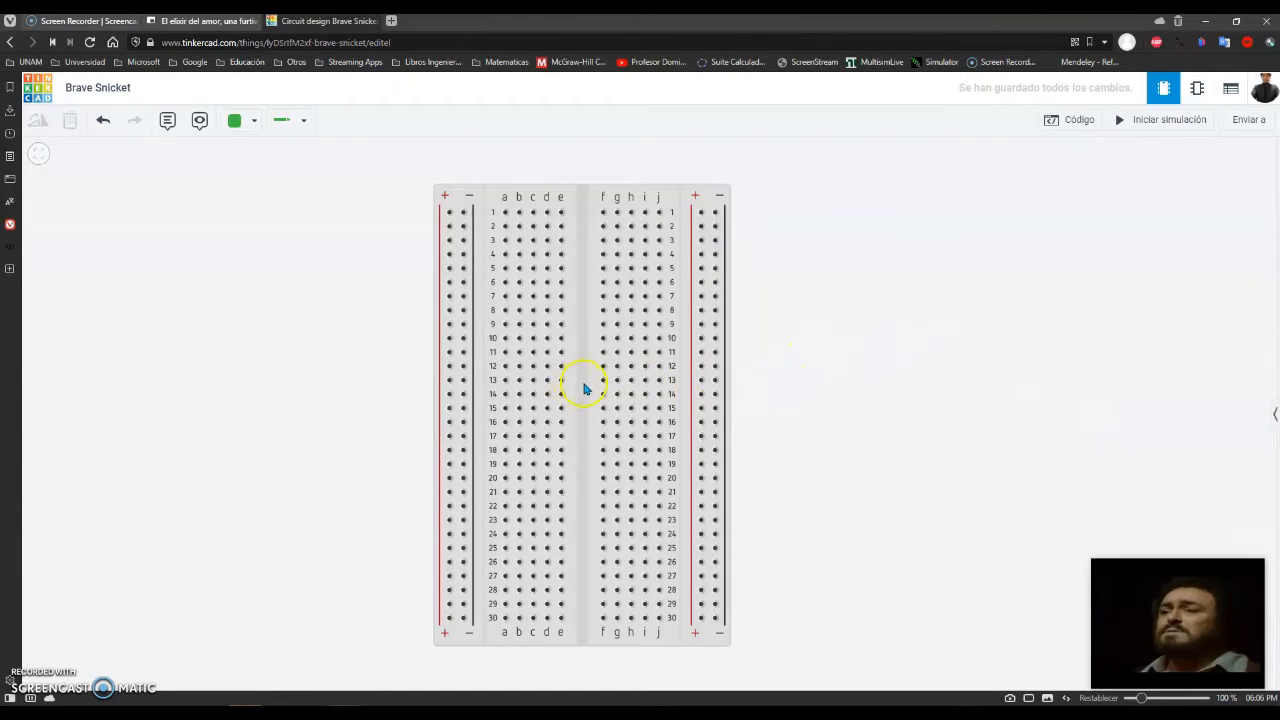
drag(586, 380, 474, 380)
click(712, 363)
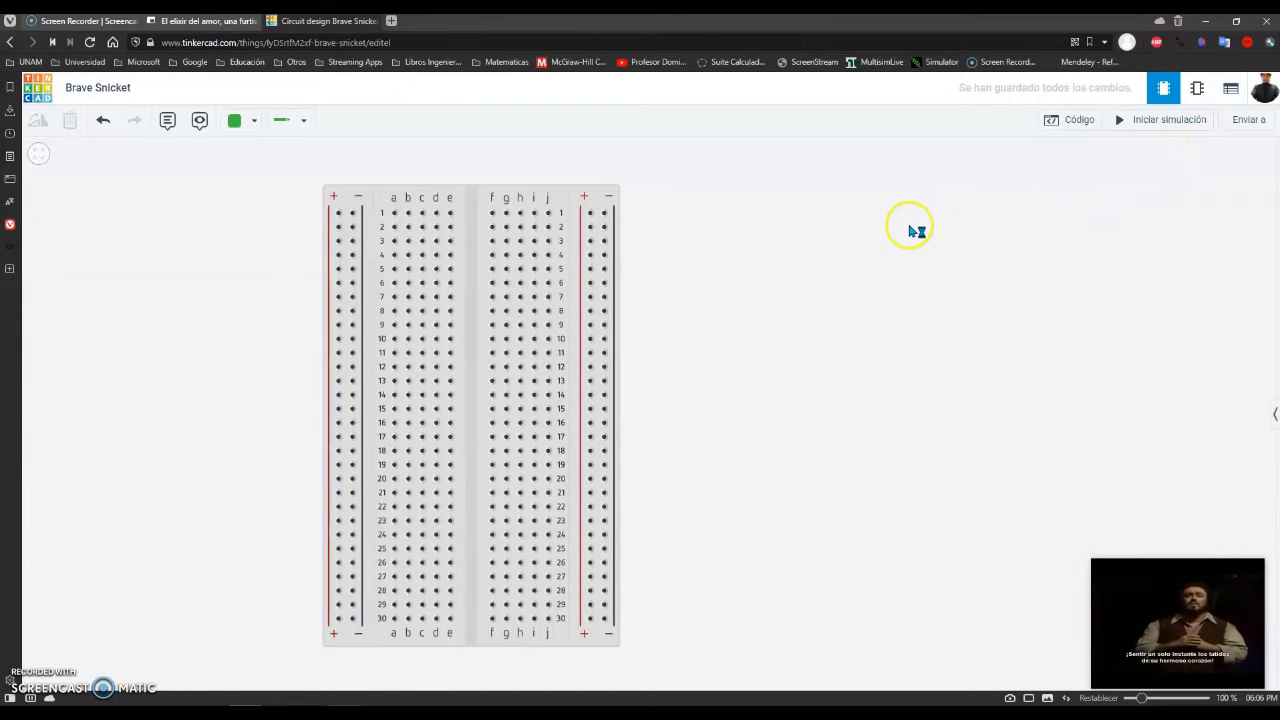
Outline the power rails on both sides of the breadboard with red annotation rectangles, and end the annotation session.
click(1208, 92)
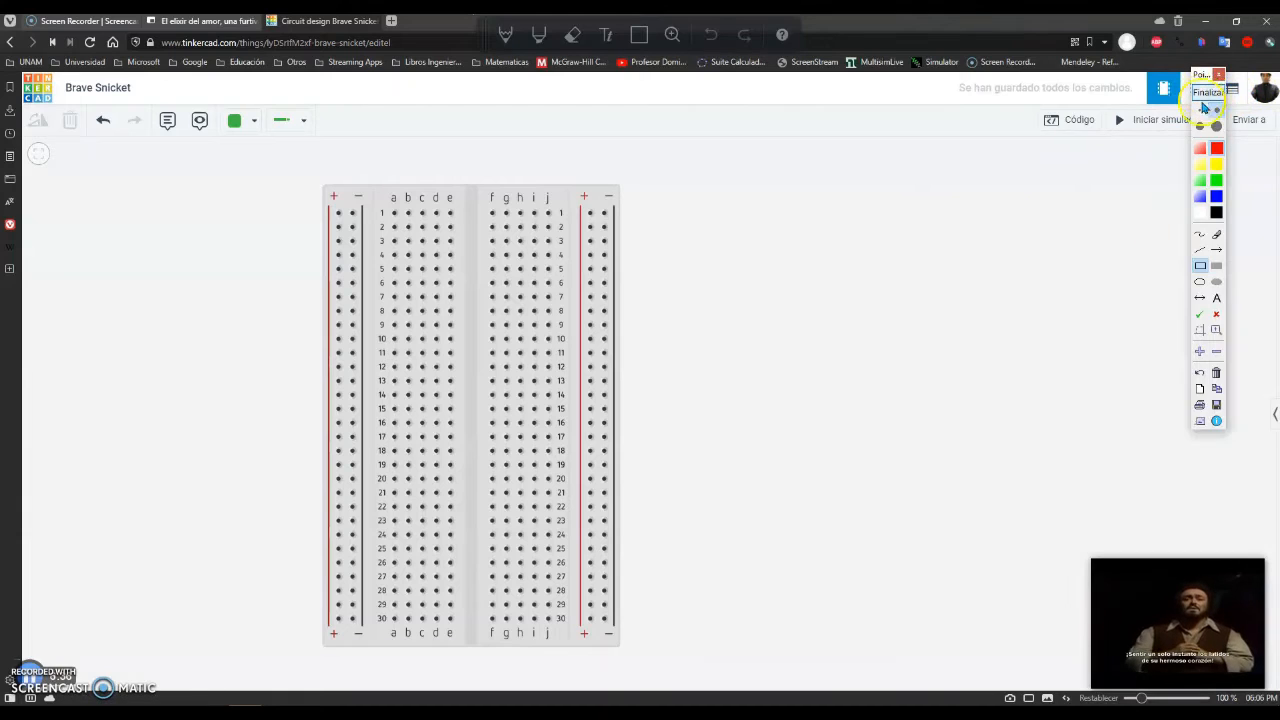
drag(1204, 78, 851, 114)
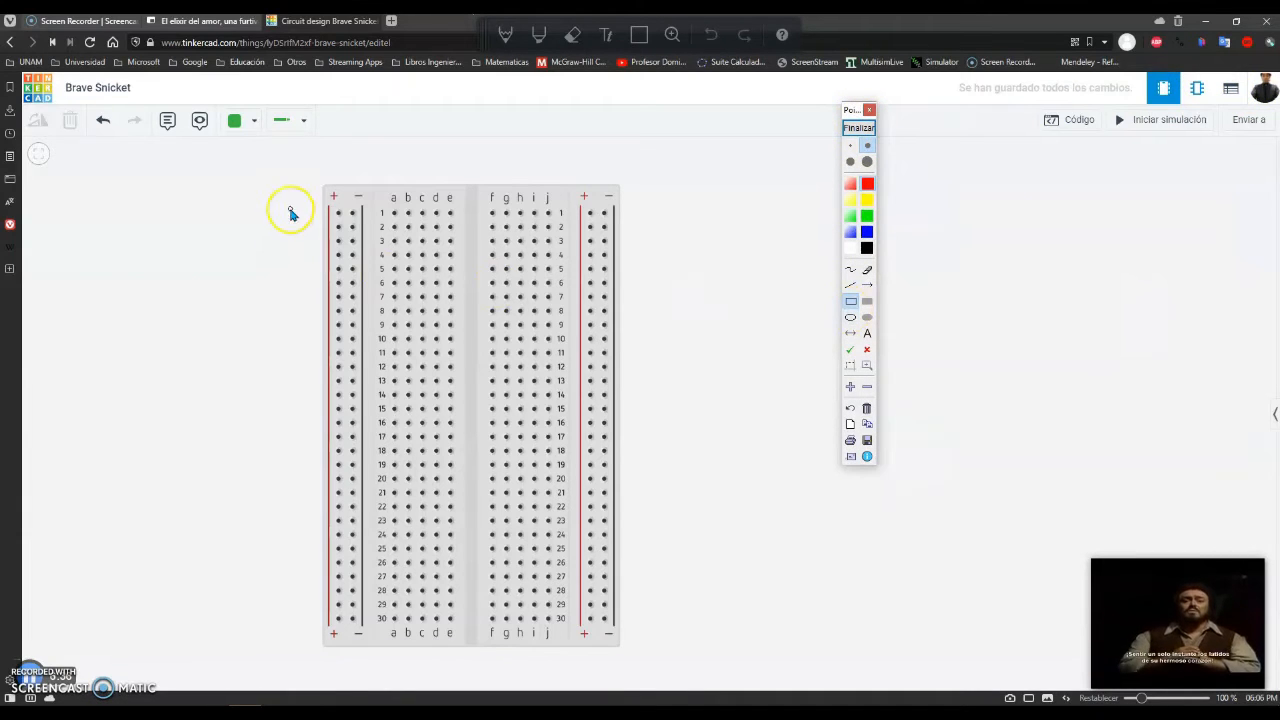
mouse_move(303, 171)
mouse_down()
mouse_move(371, 563)
mouse_move(374, 662)
mouse_up()
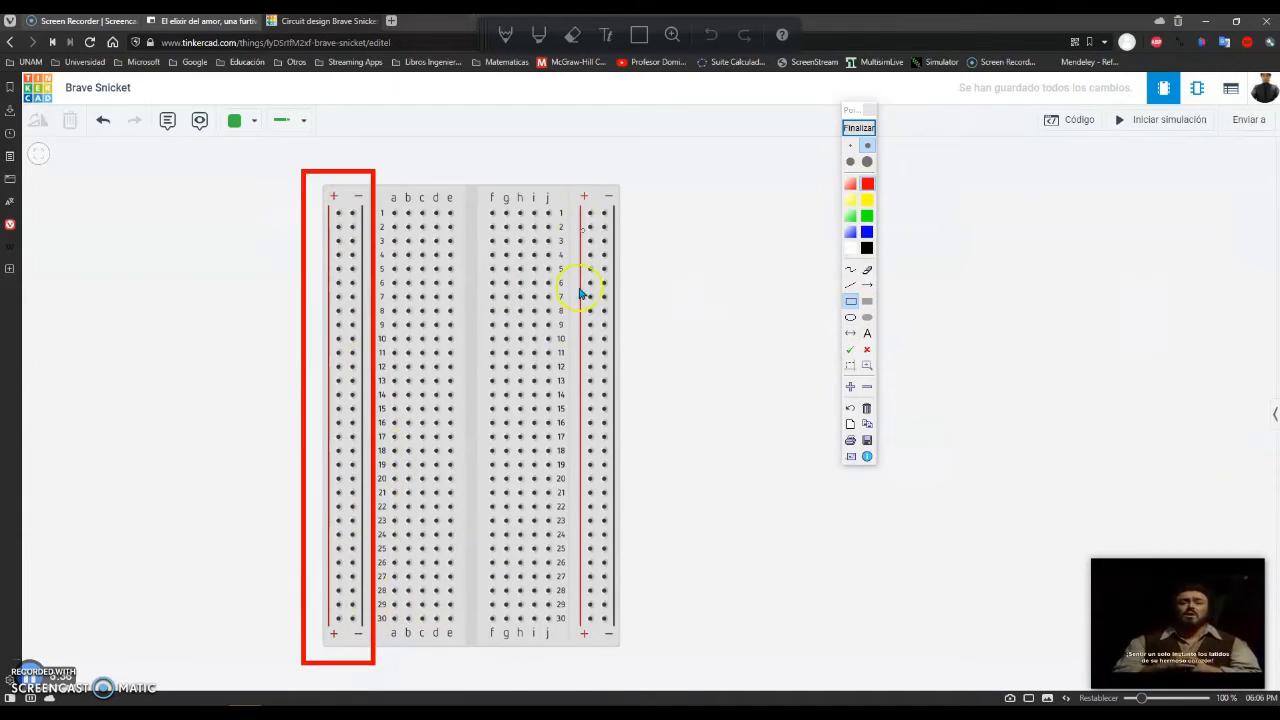
drag(566, 171, 642, 664)
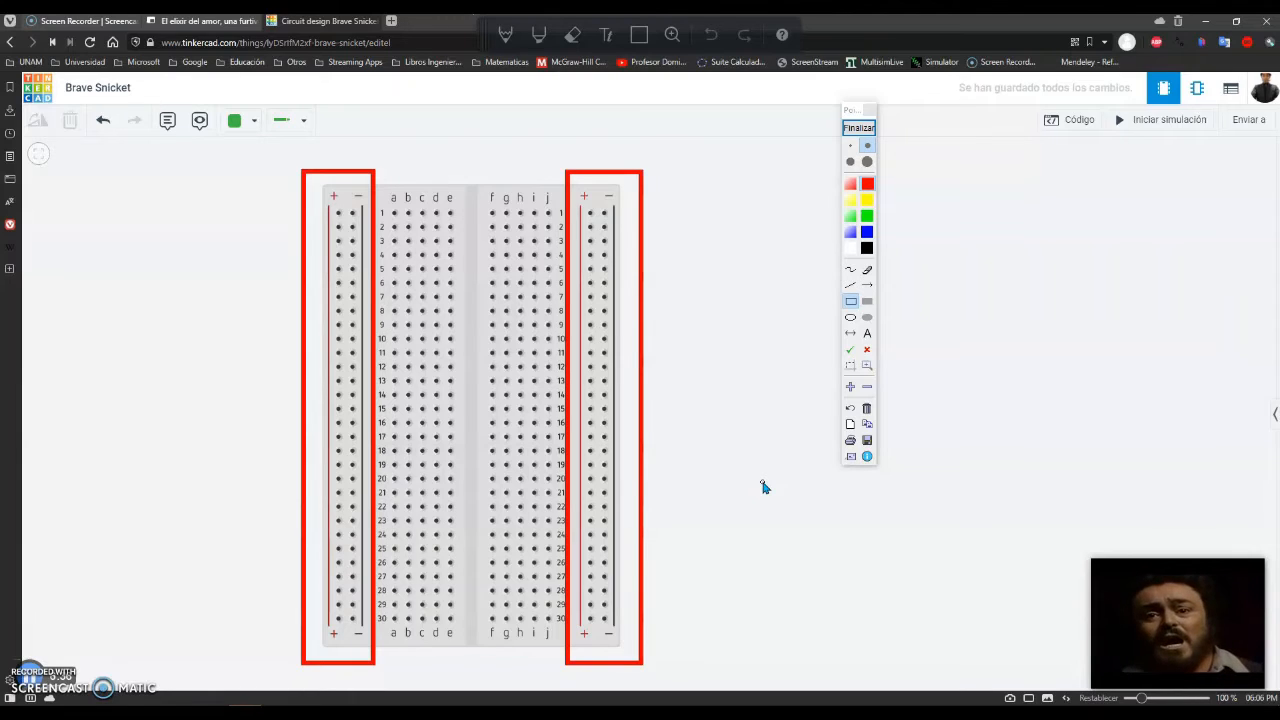
click(858, 127)
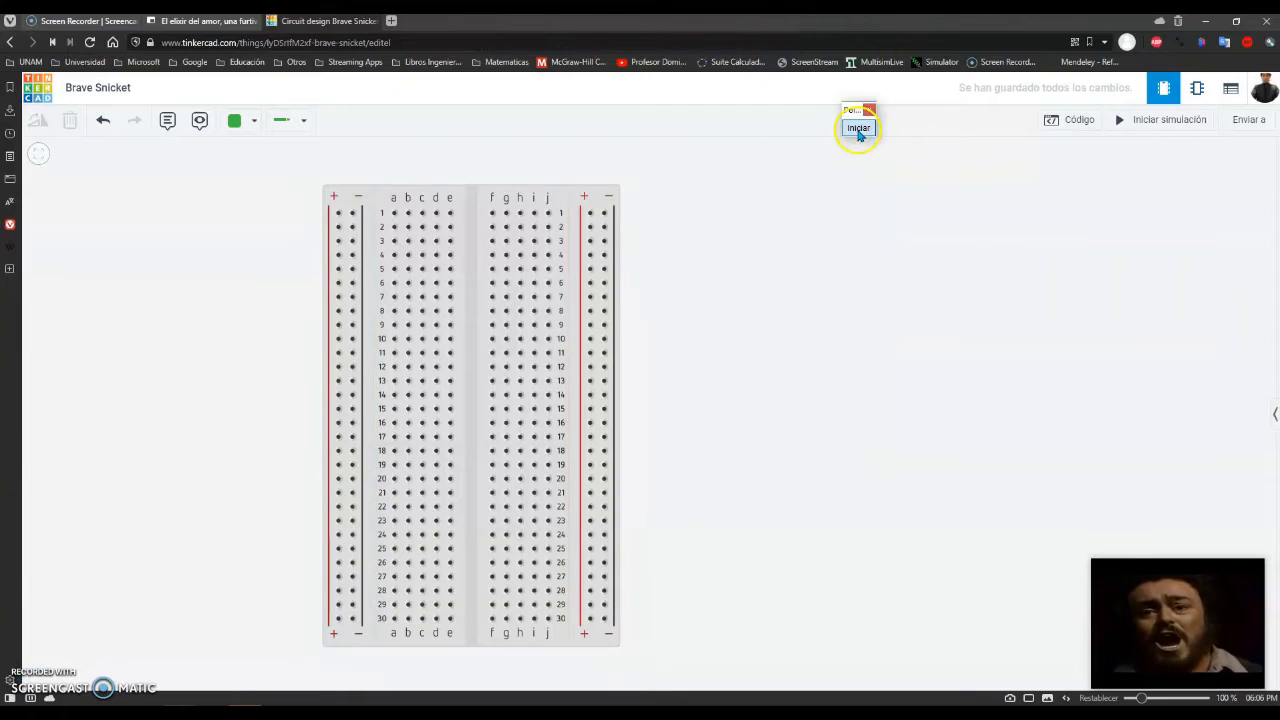
Examine which breadboard holes are connected along the power rails and in the rows on each side of the central channel.
click(606, 299)
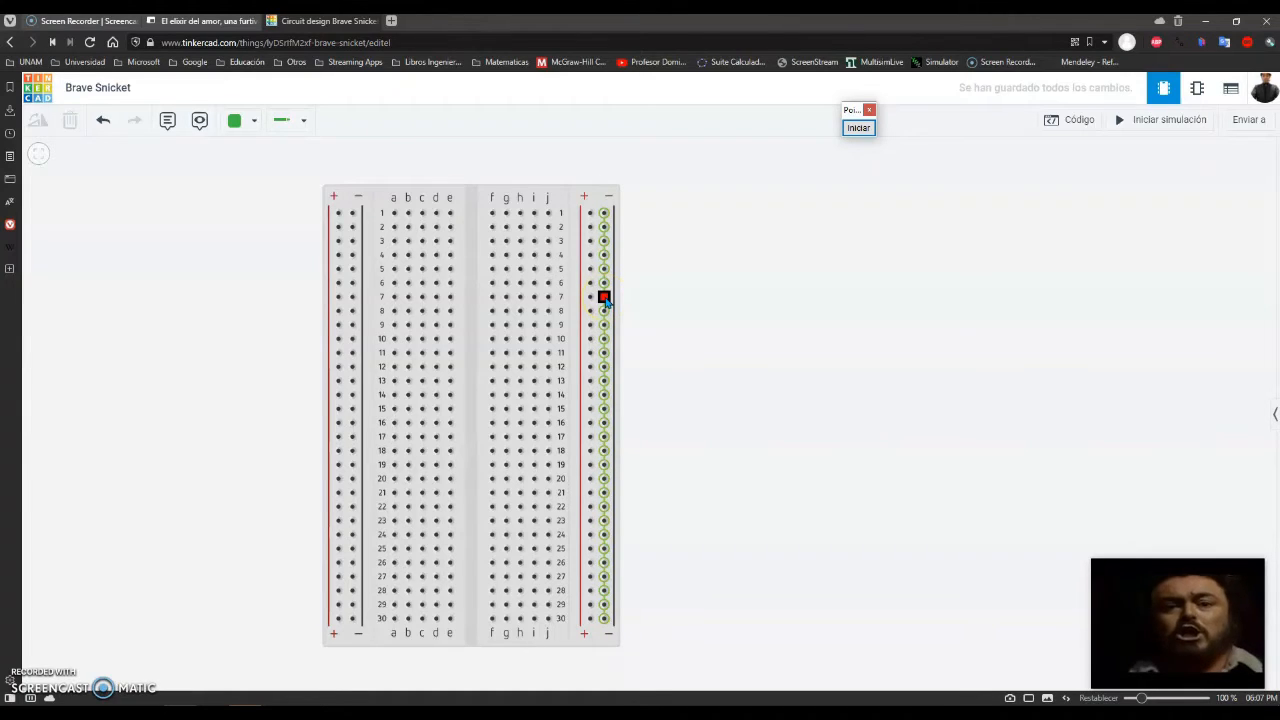
click(606, 297)
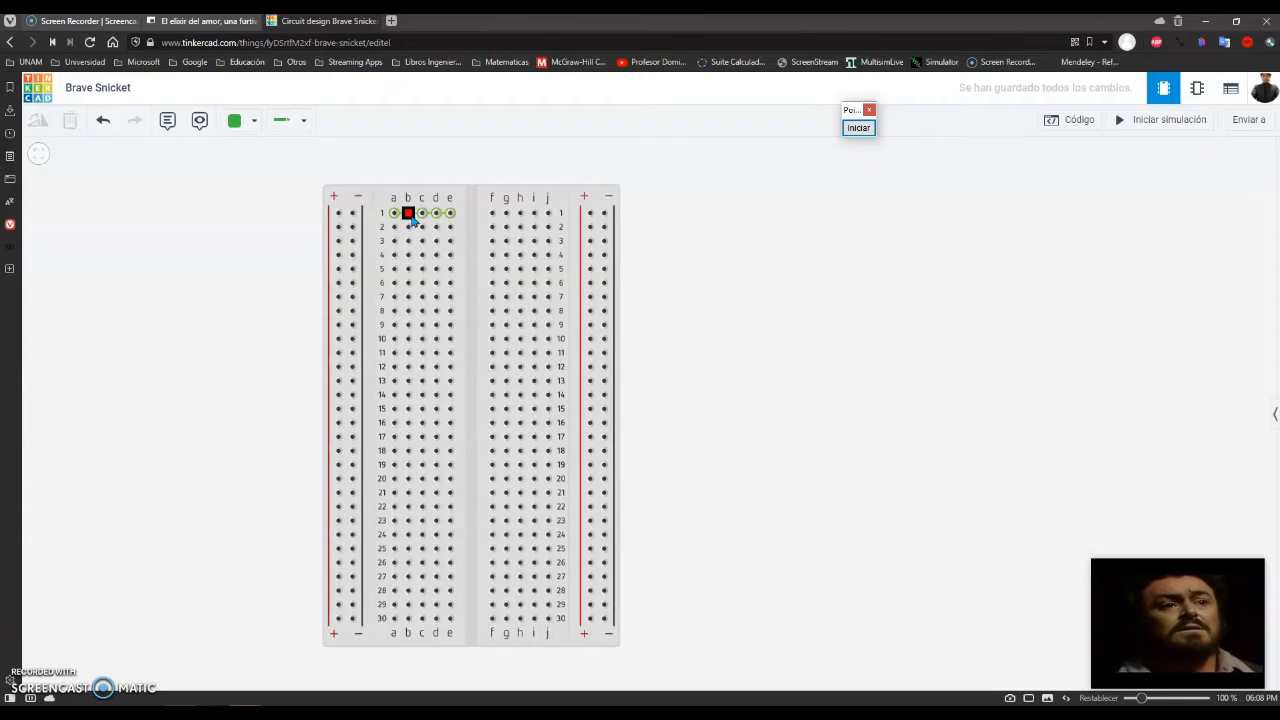
drag(412, 219, 494, 218)
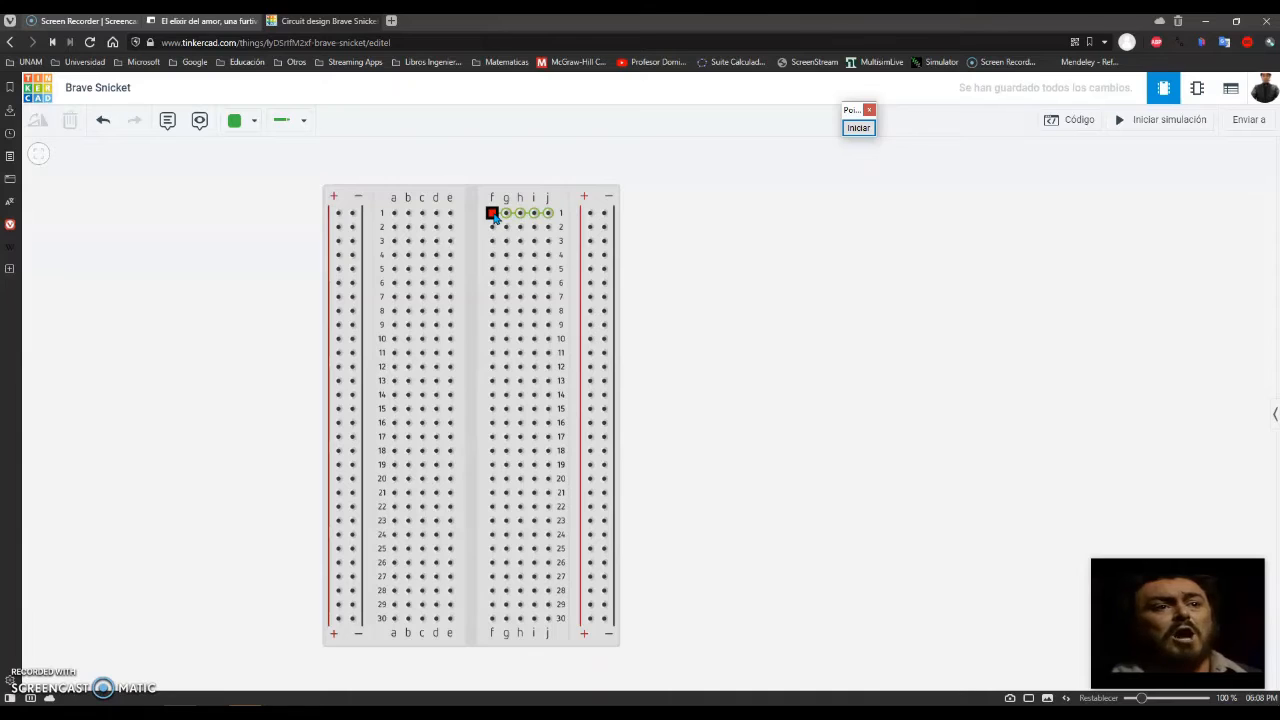
drag(495, 218, 536, 218)
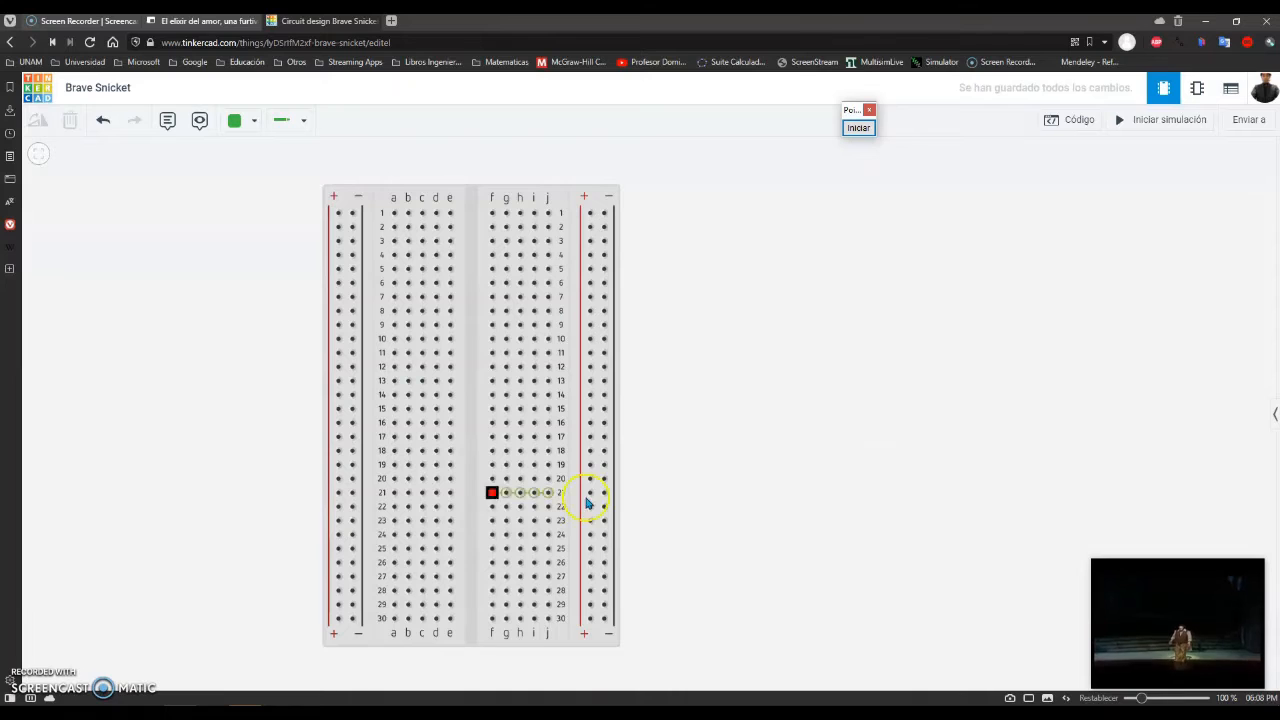
Add a 555 timer rotated 90° clockwise and seat it across the breadboard's central channel at rows 13 to 16.
click(1274, 413)
drag(1273, 462, 1275, 502)
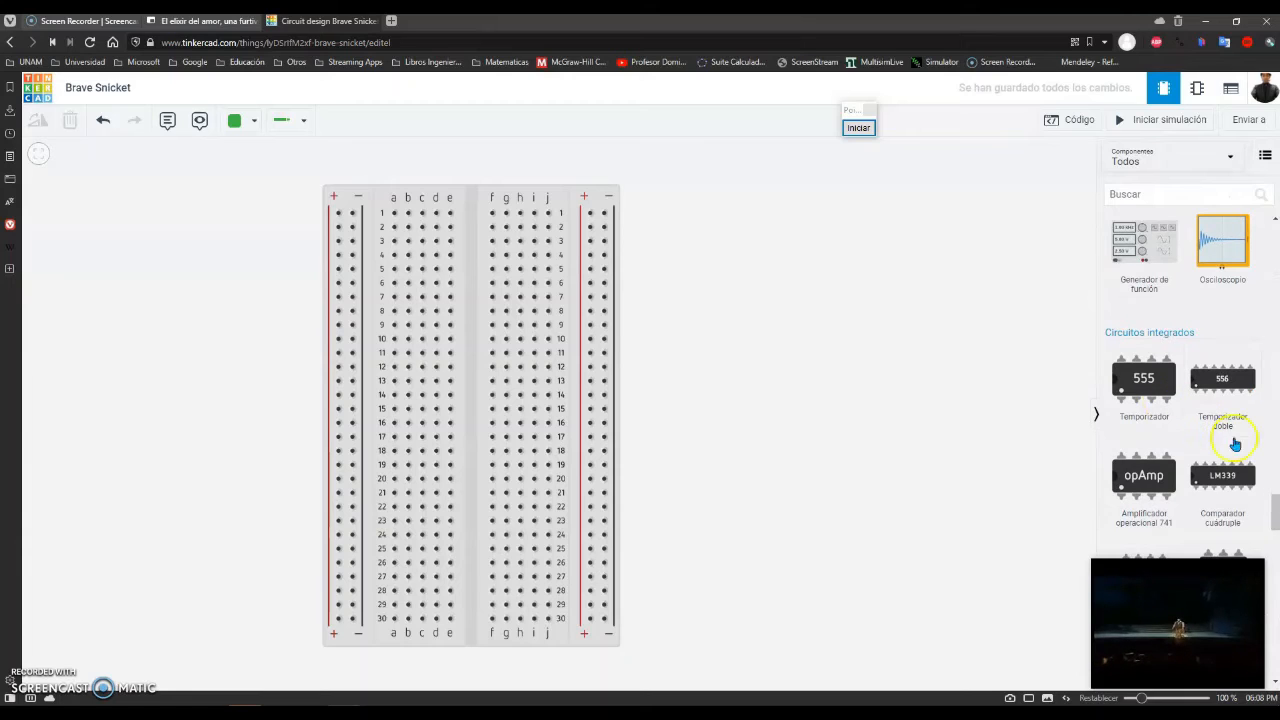
drag(1143, 385, 710, 388)
click(36, 120)
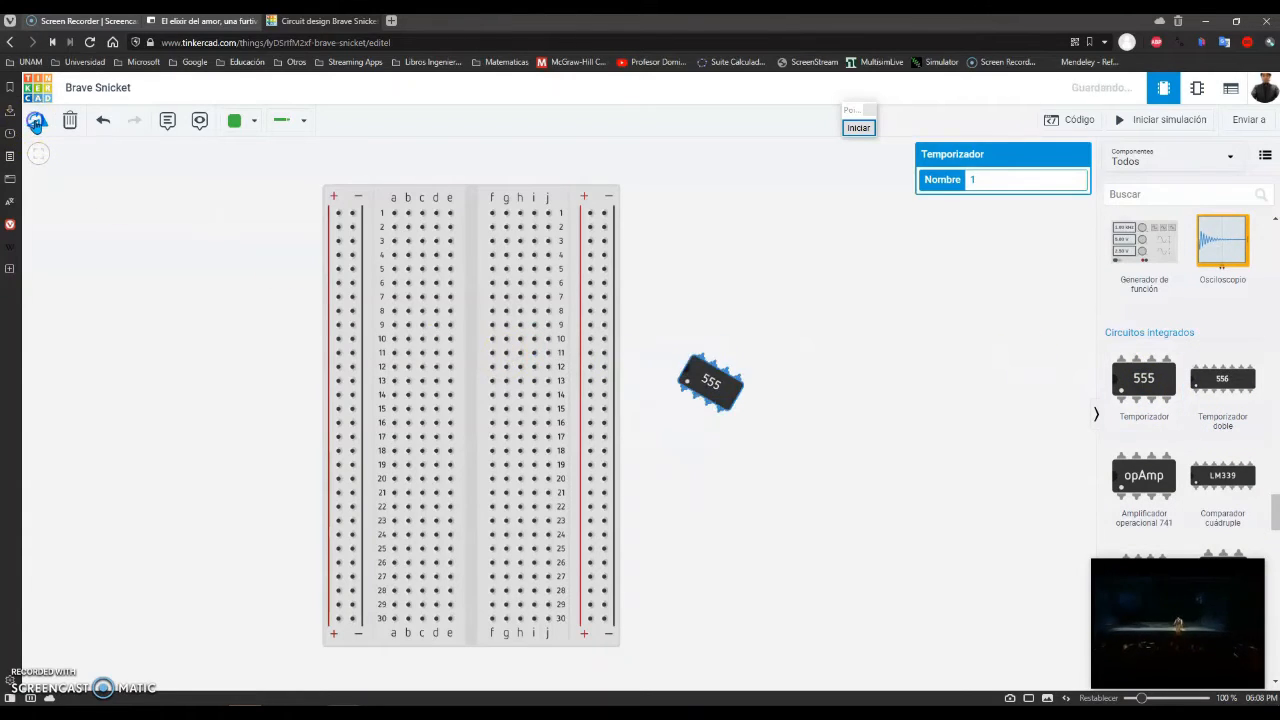
click(36, 120)
click(36, 120)
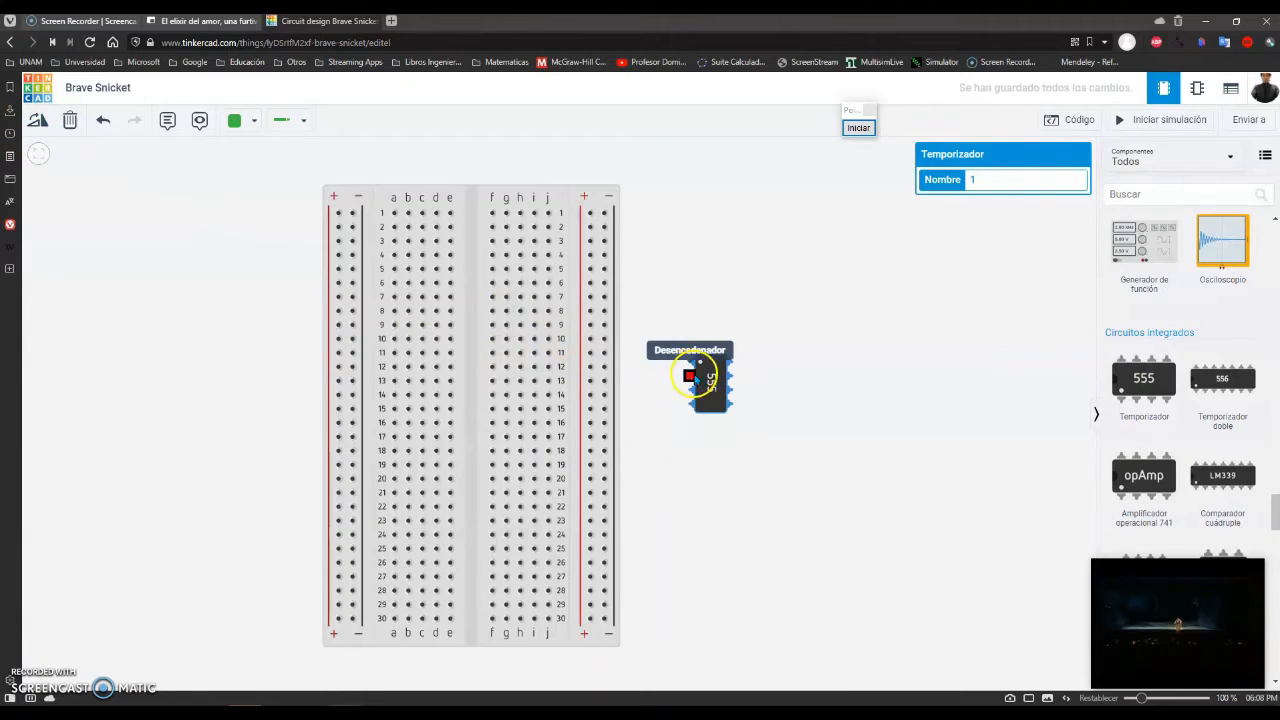
drag(699, 375, 470, 407)
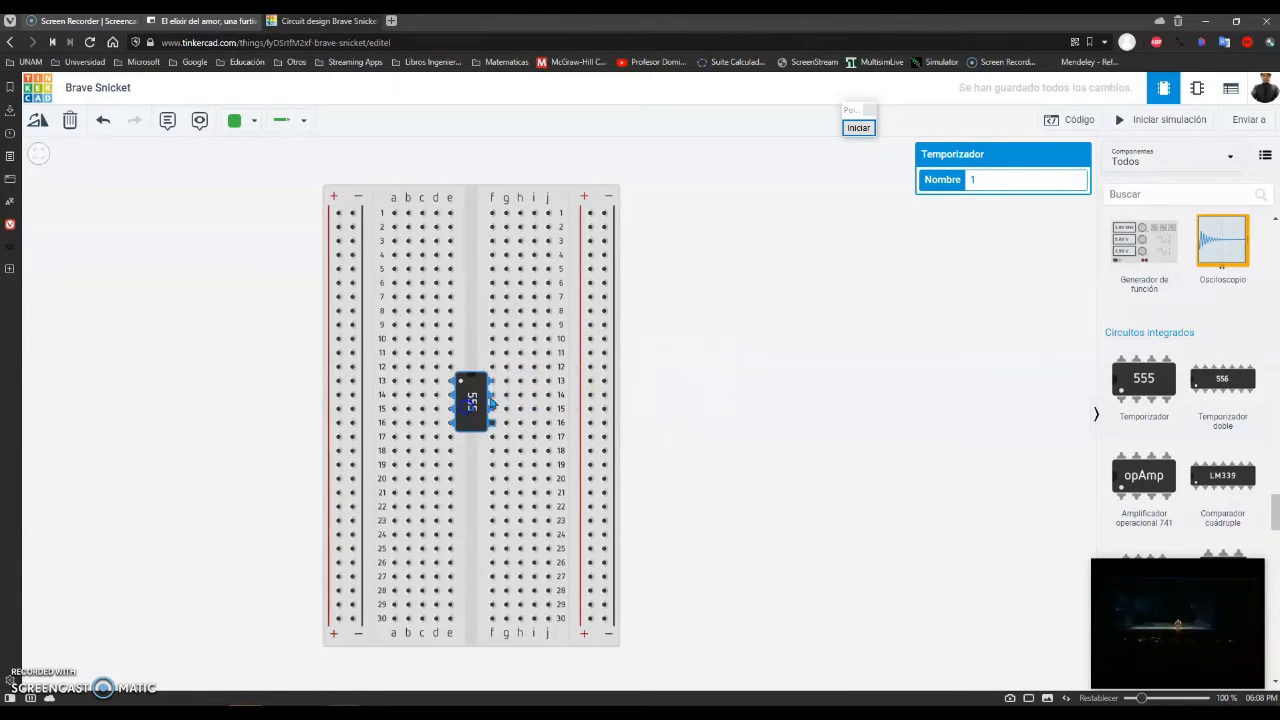
click(818, 382)
click(780, 381)
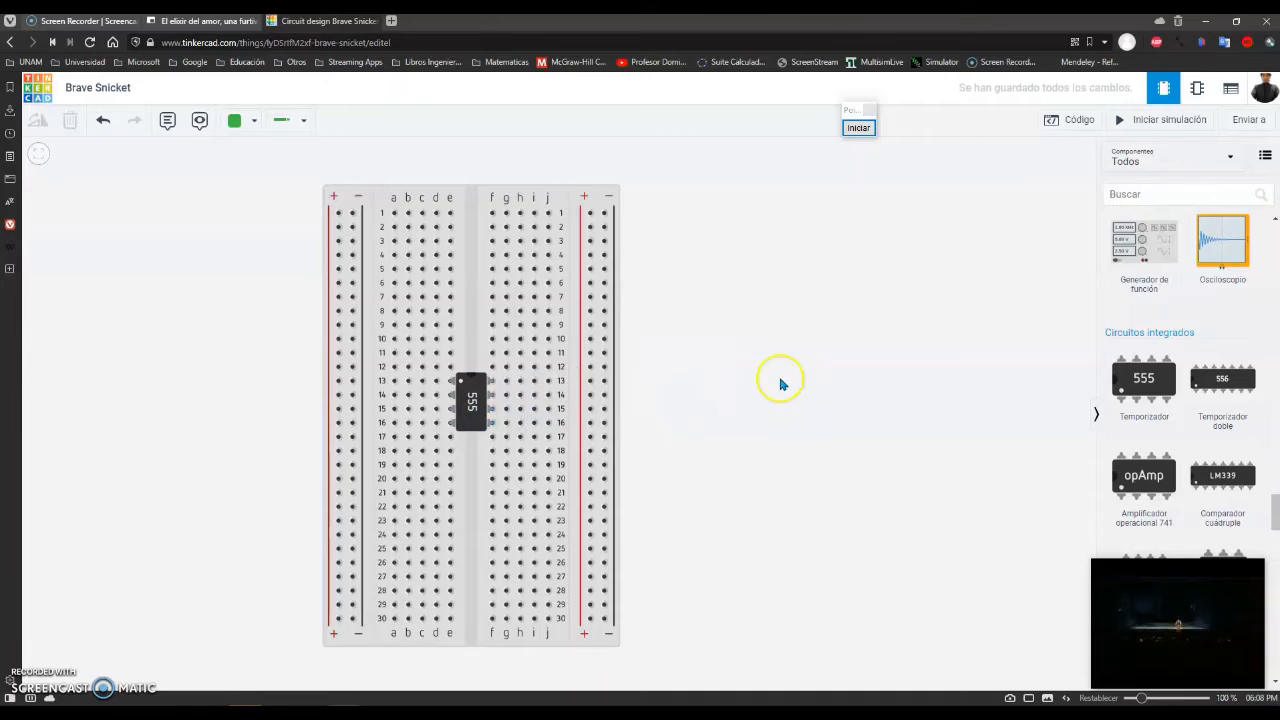
Delete the 555 timer from the breadboard.
click(472, 404)
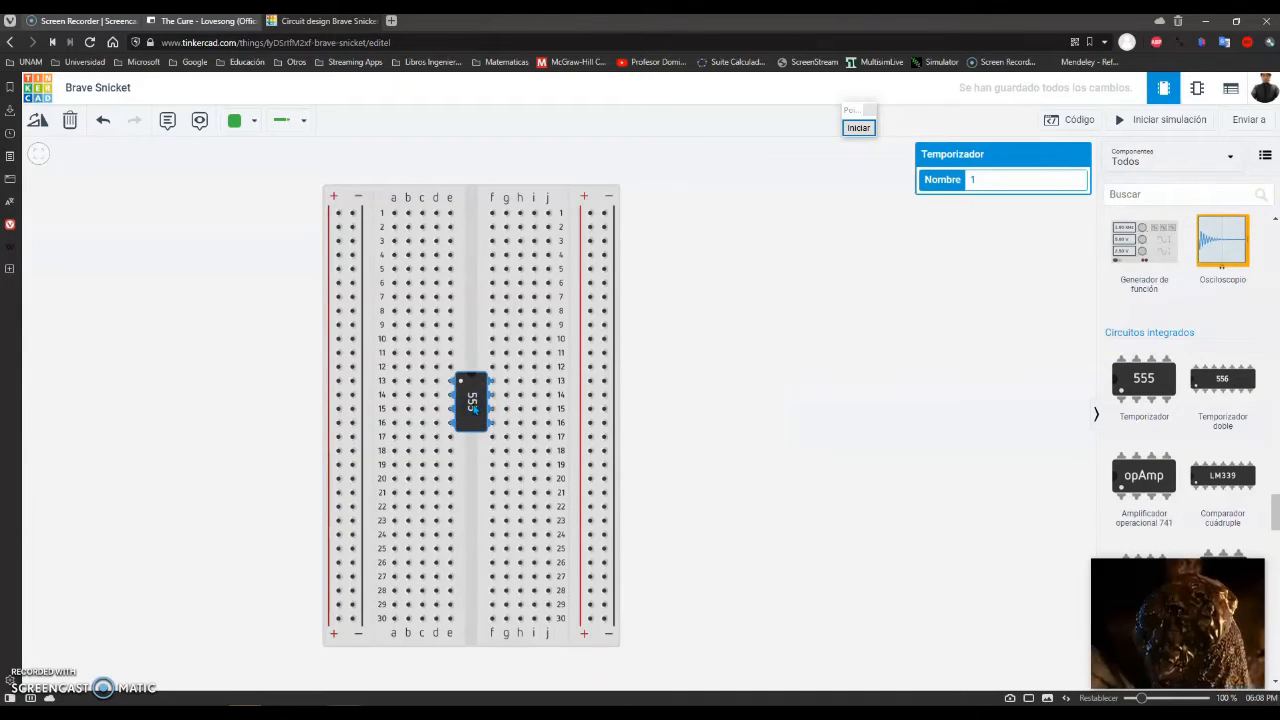
key(Delete)
click(733, 346)
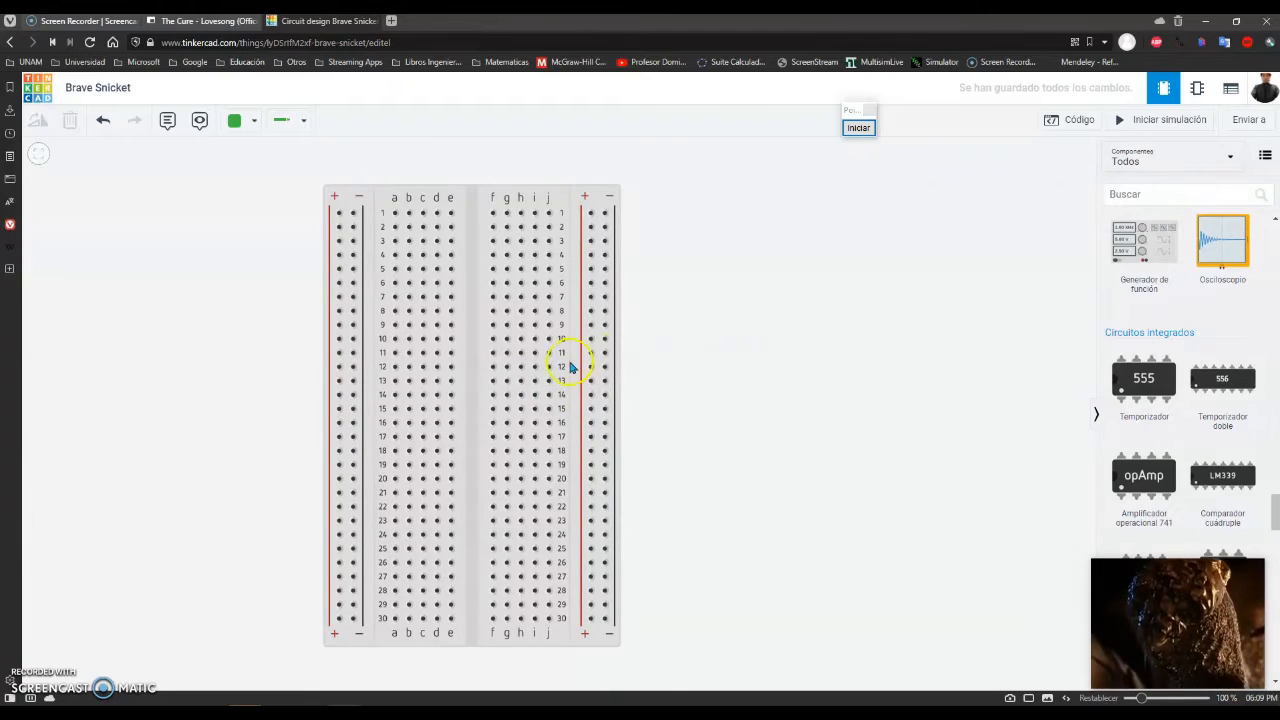
Reposition the breadboard near the center of the canvas, and consult the BJT circuit diagram in OneNote.
drag(474, 408, 568, 408)
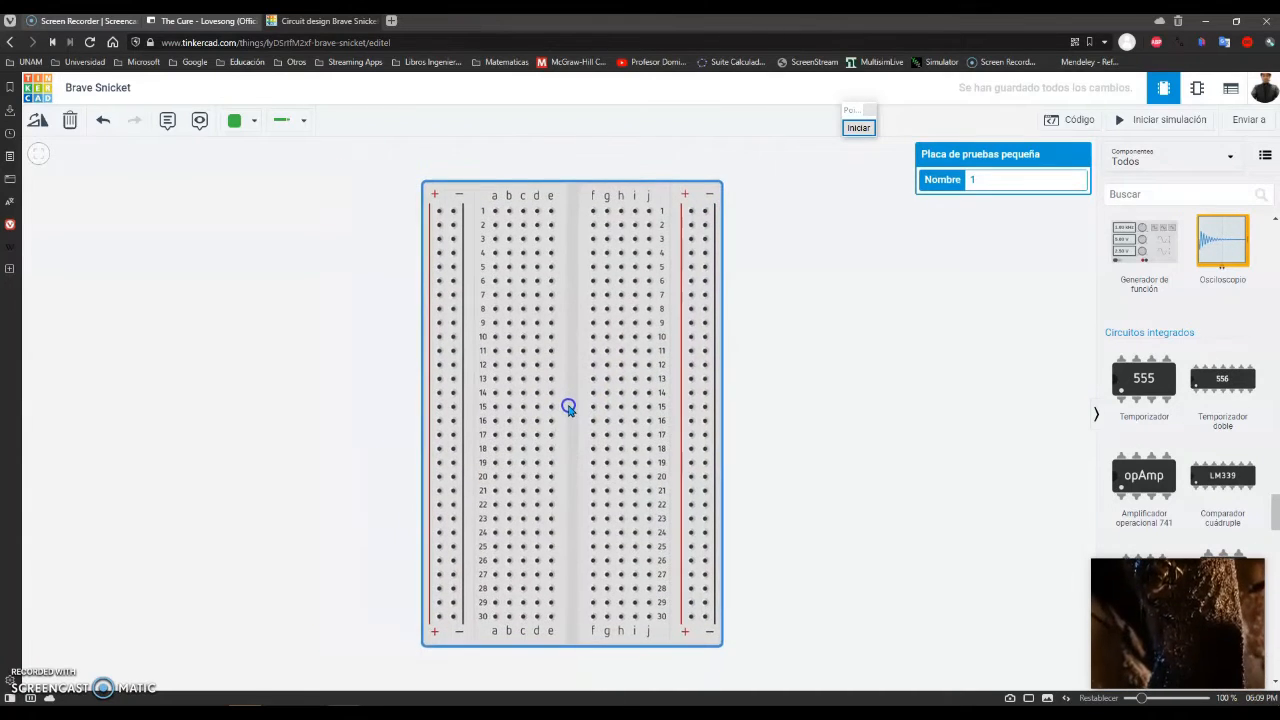
click(766, 345)
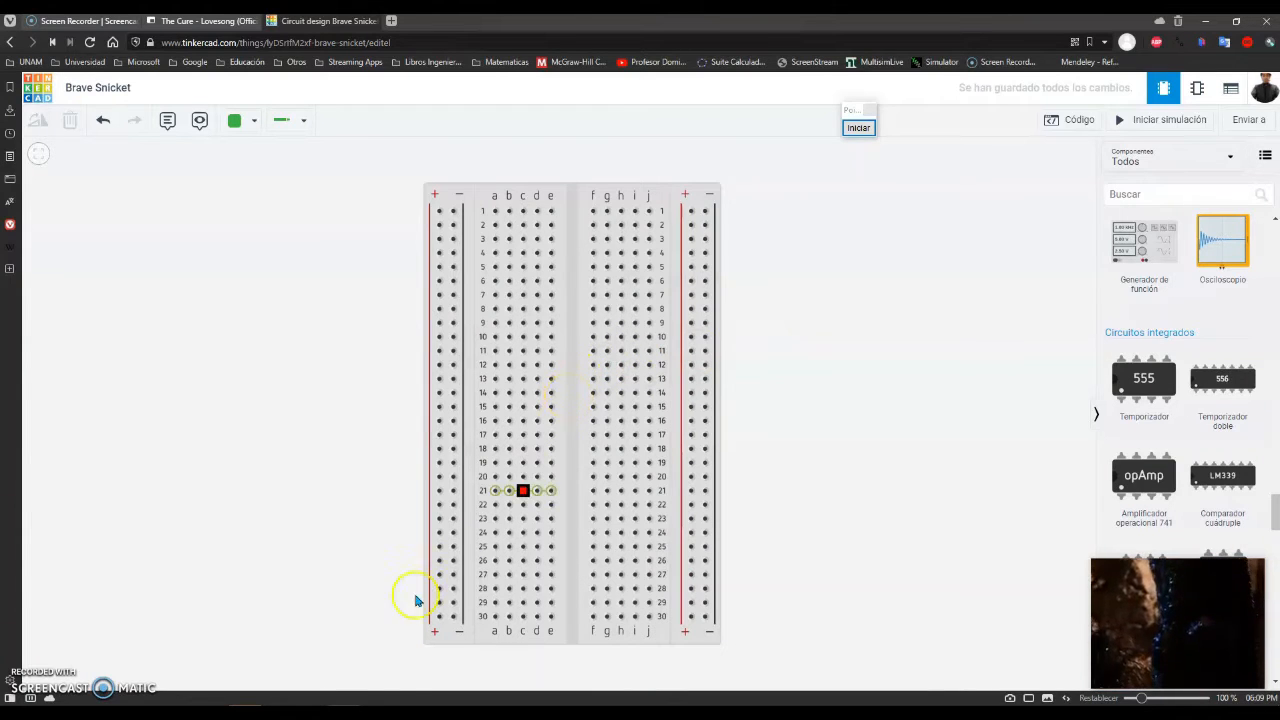
key(alt+Tab)
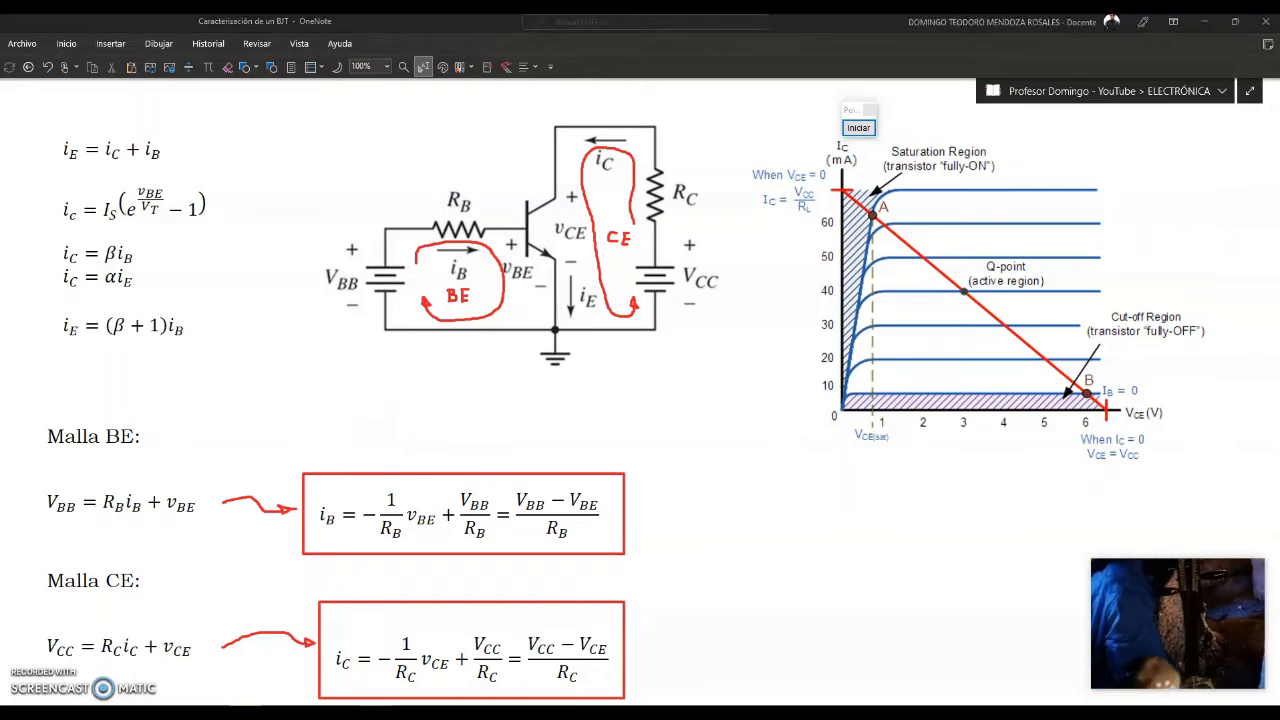
key(alt+Tab)
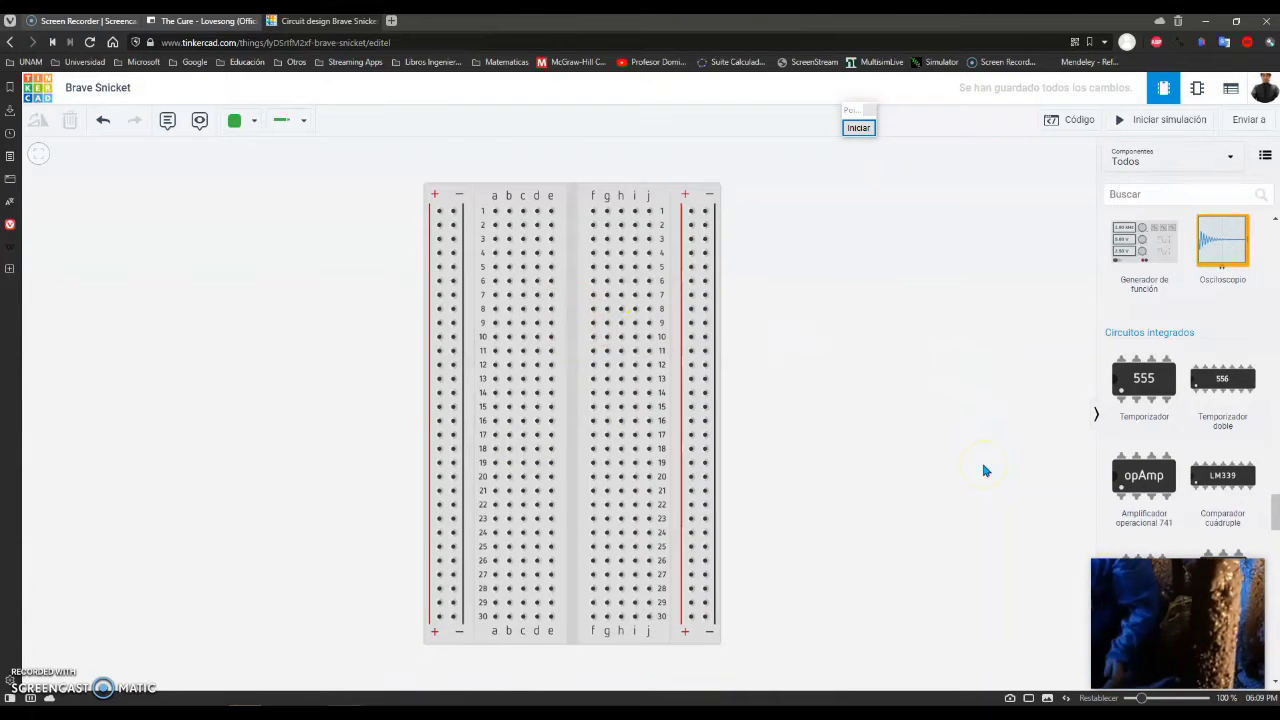
click(575, 388)
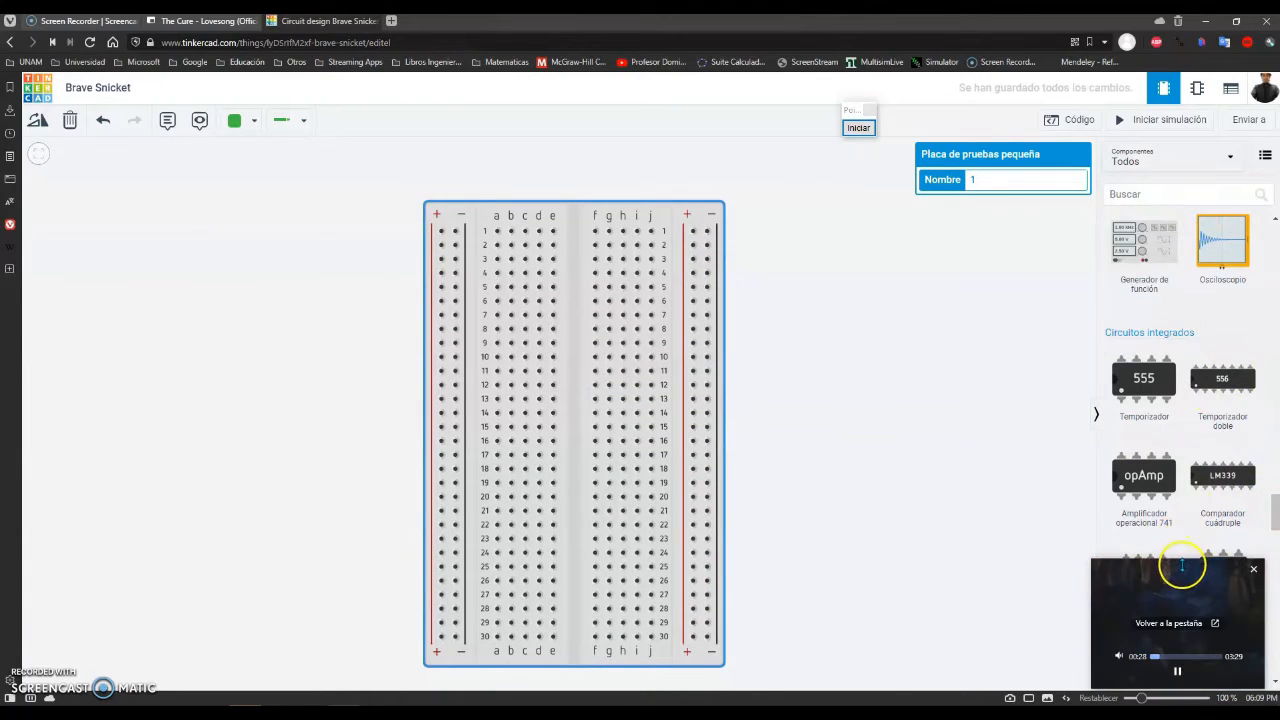
Add an NPN (BJT) transistor to the canvas, in the free space to the left of the breadboard.
drag(1182, 566, 971, 556)
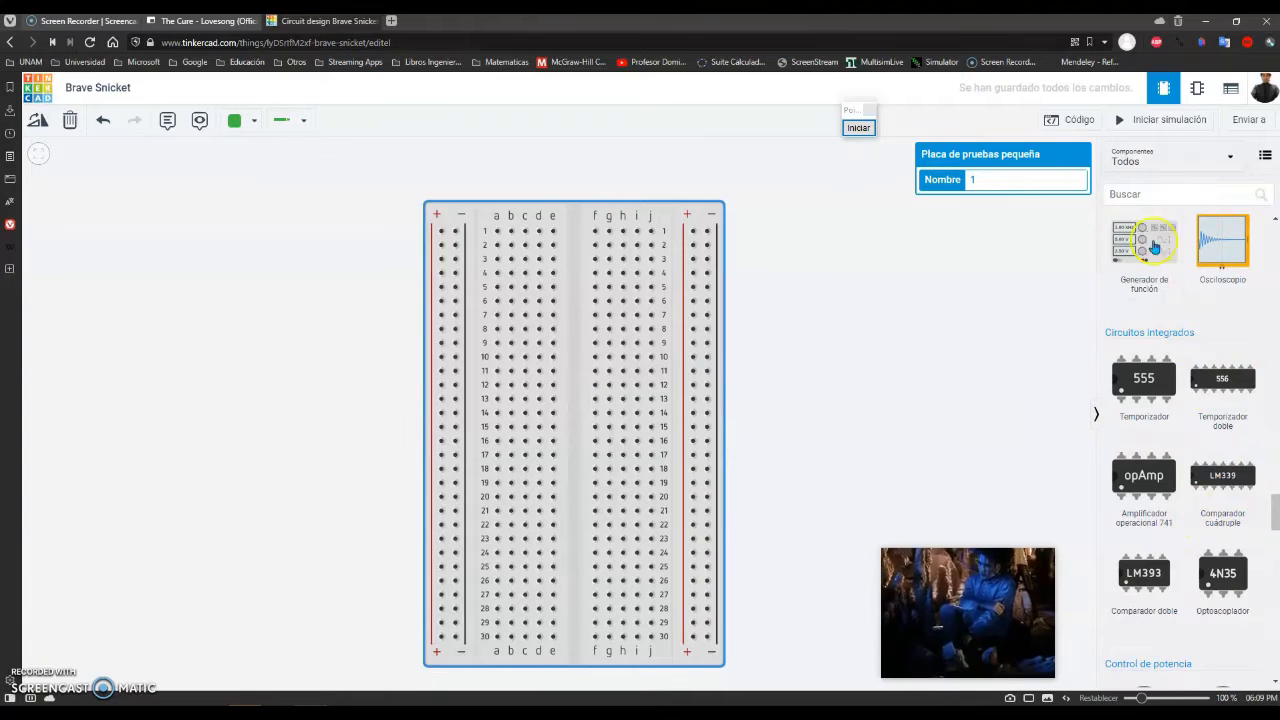
drag(1276, 512, 1260, 542)
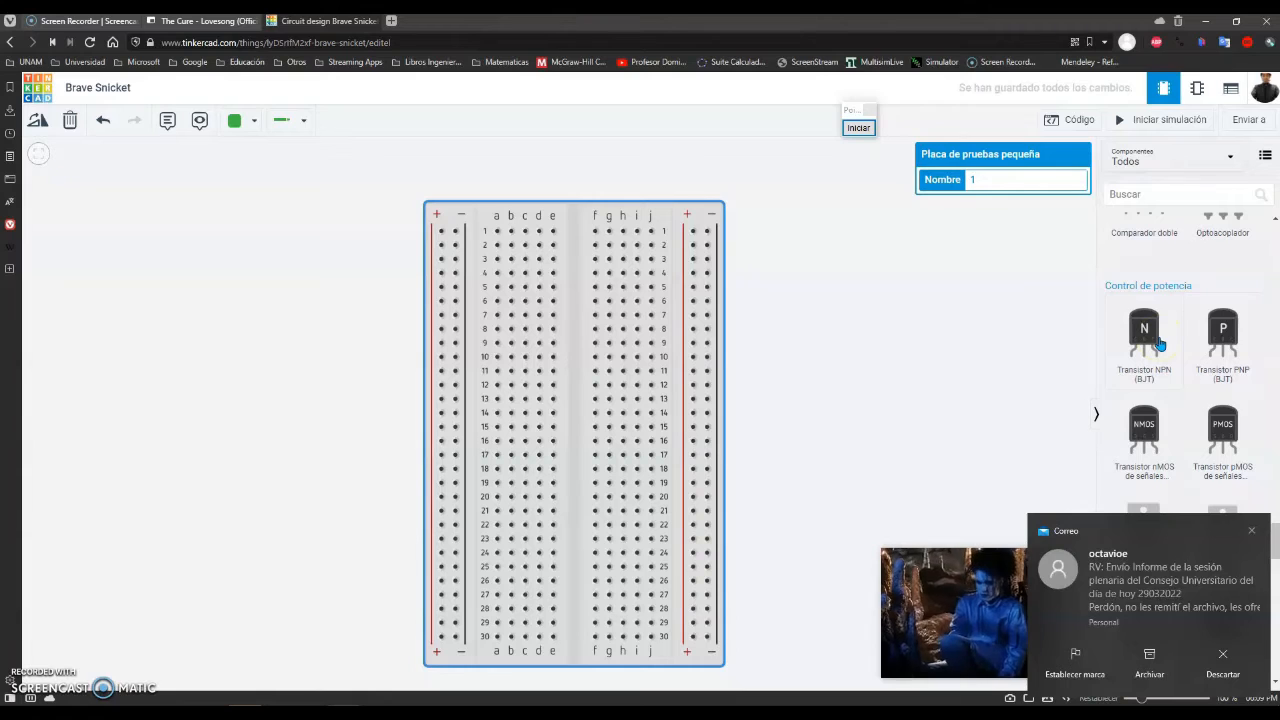
click(1250, 529)
click(1150, 483)
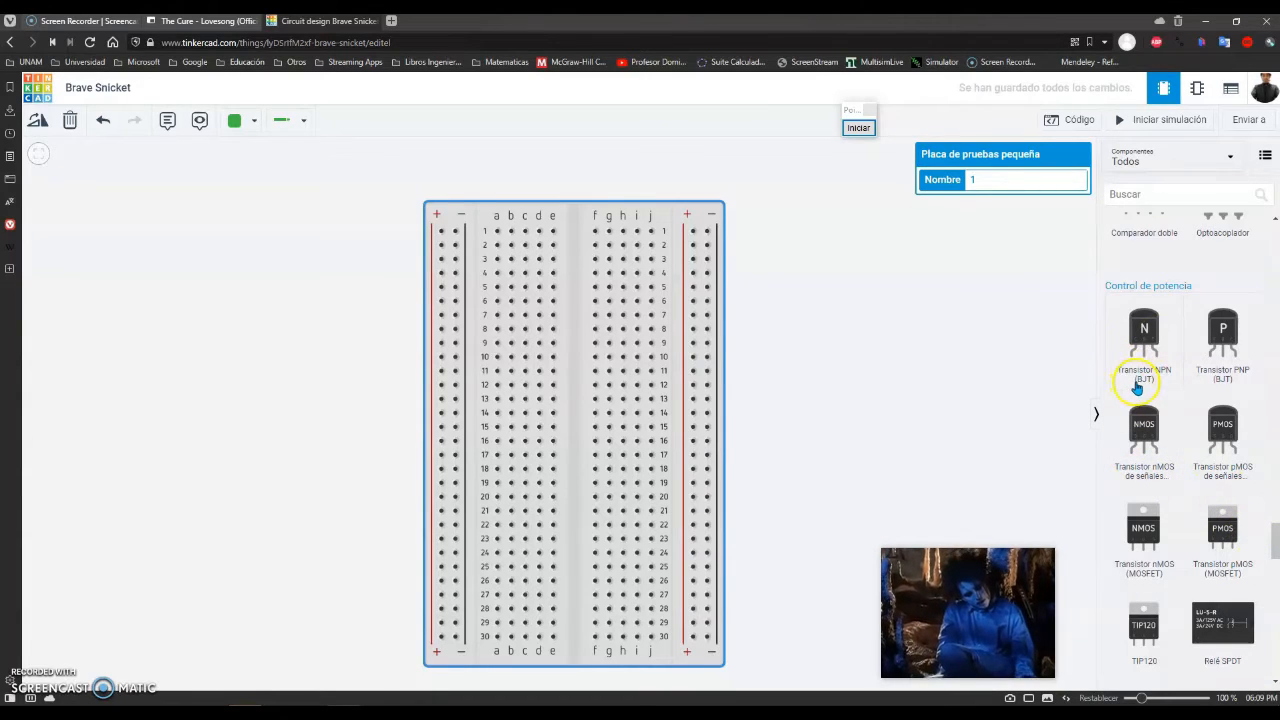
drag(1143, 330, 324, 290)
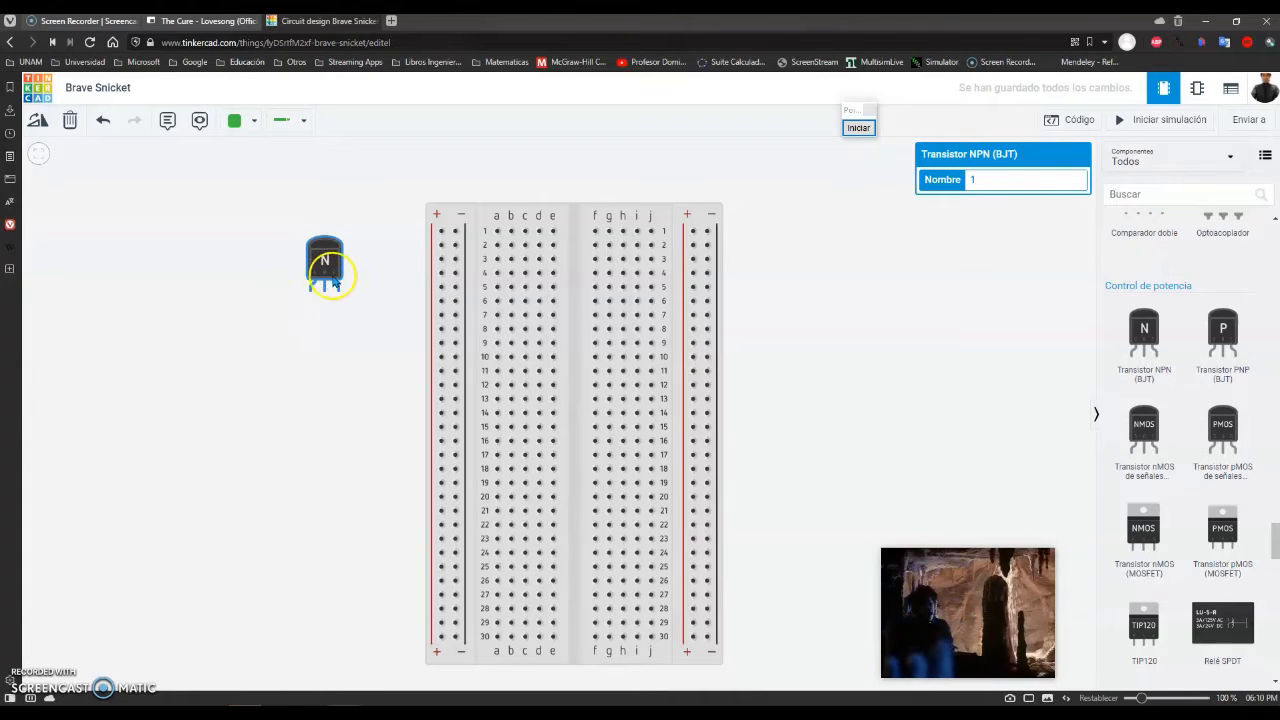
drag(330, 265, 342, 339)
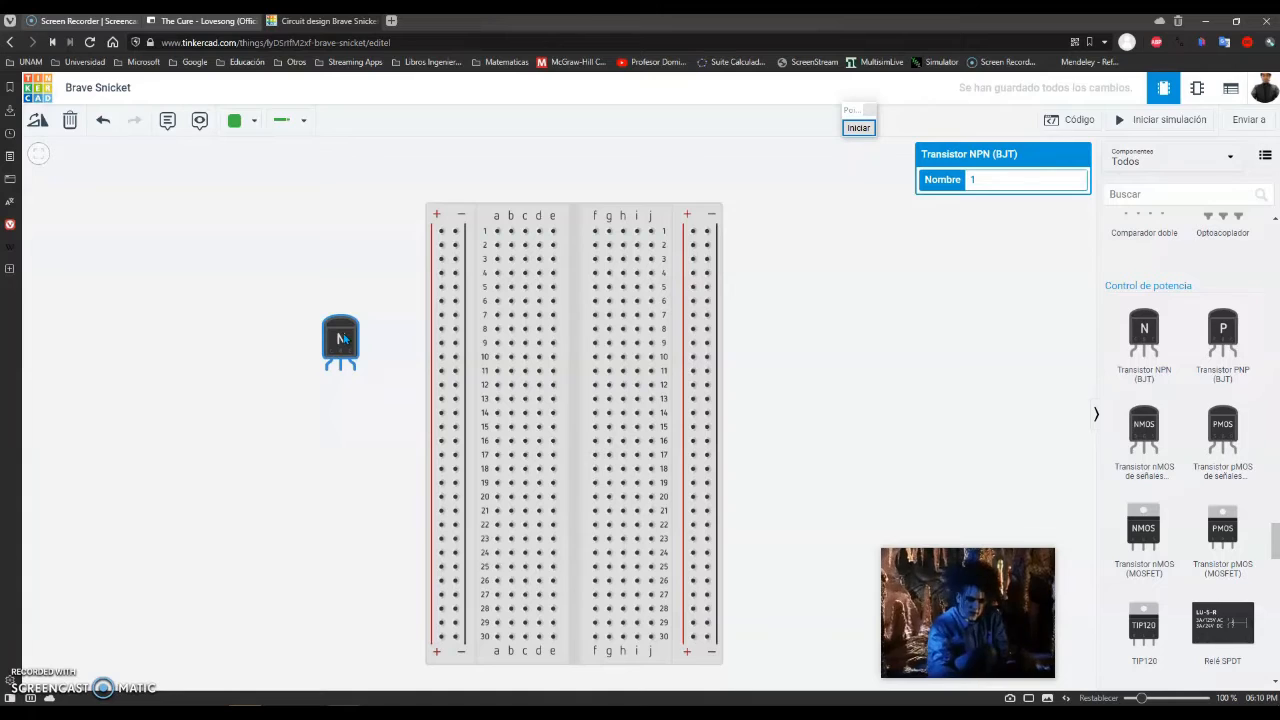
Rotate the NPN transistor 90° clockwise and seat its legs in breadboard column g at rows 14 to 16.
click(37, 121)
click(37, 121)
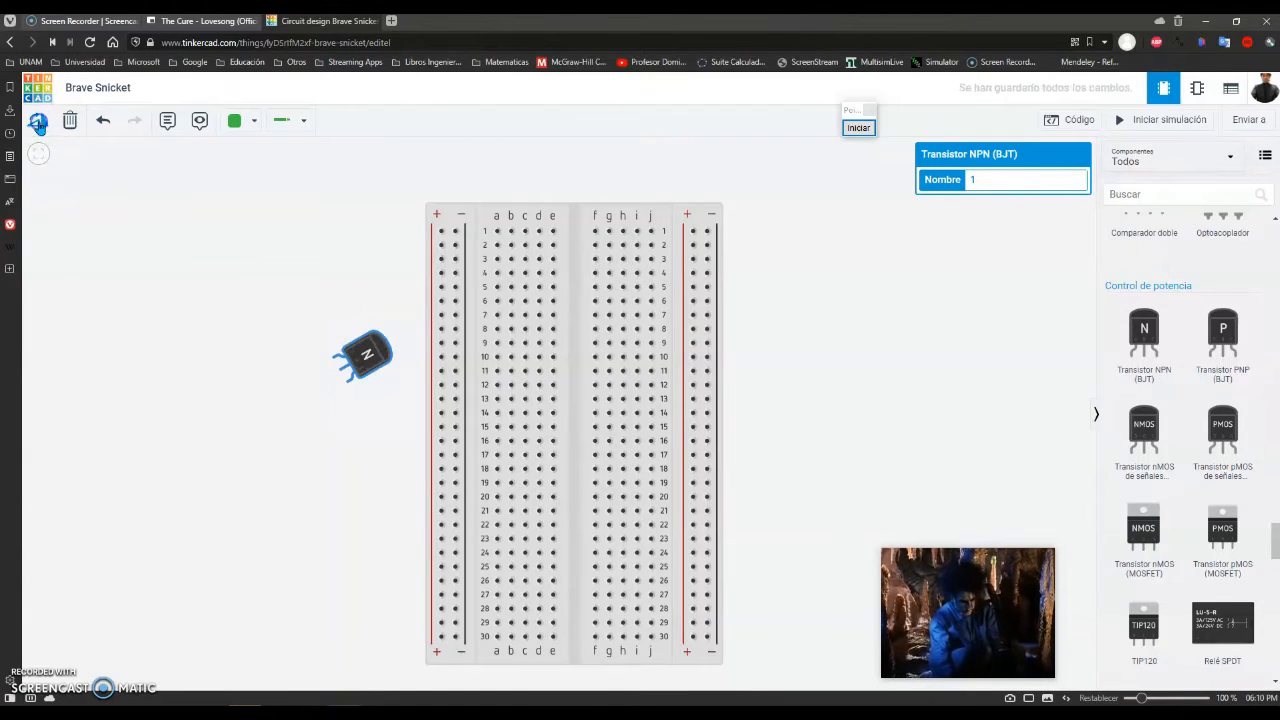
click(37, 121)
drag(361, 373, 638, 427)
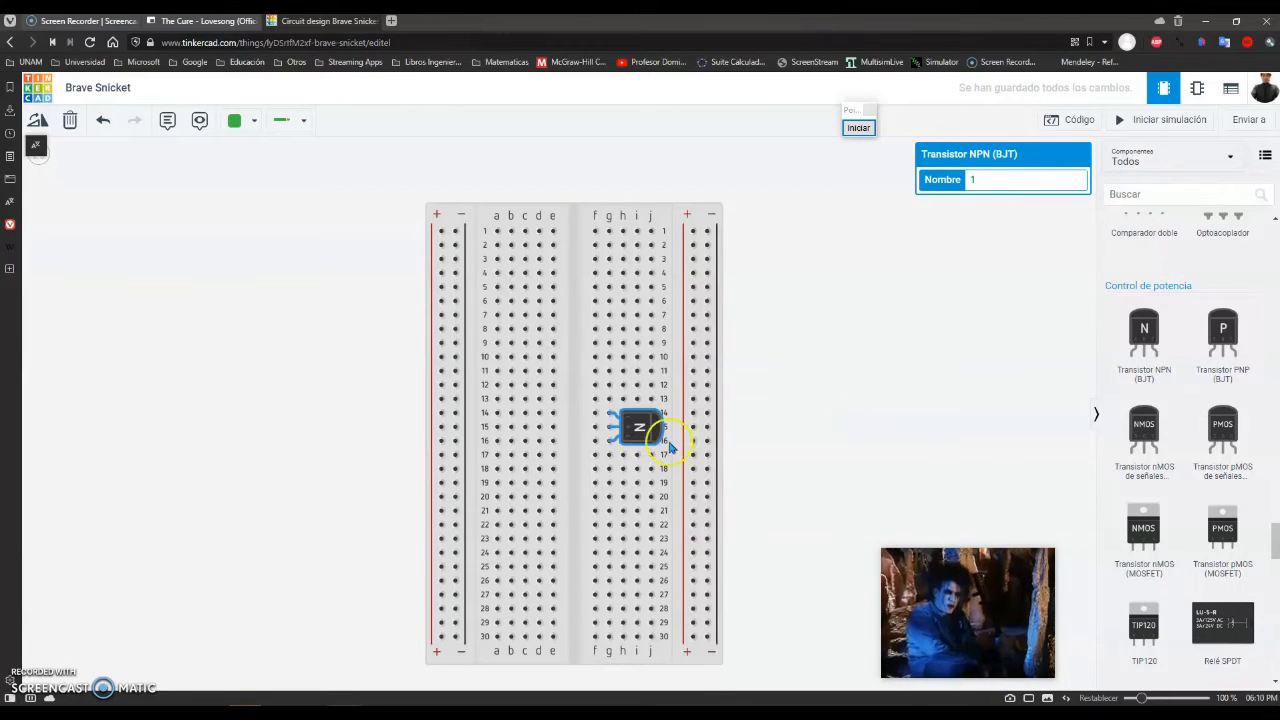
click(802, 382)
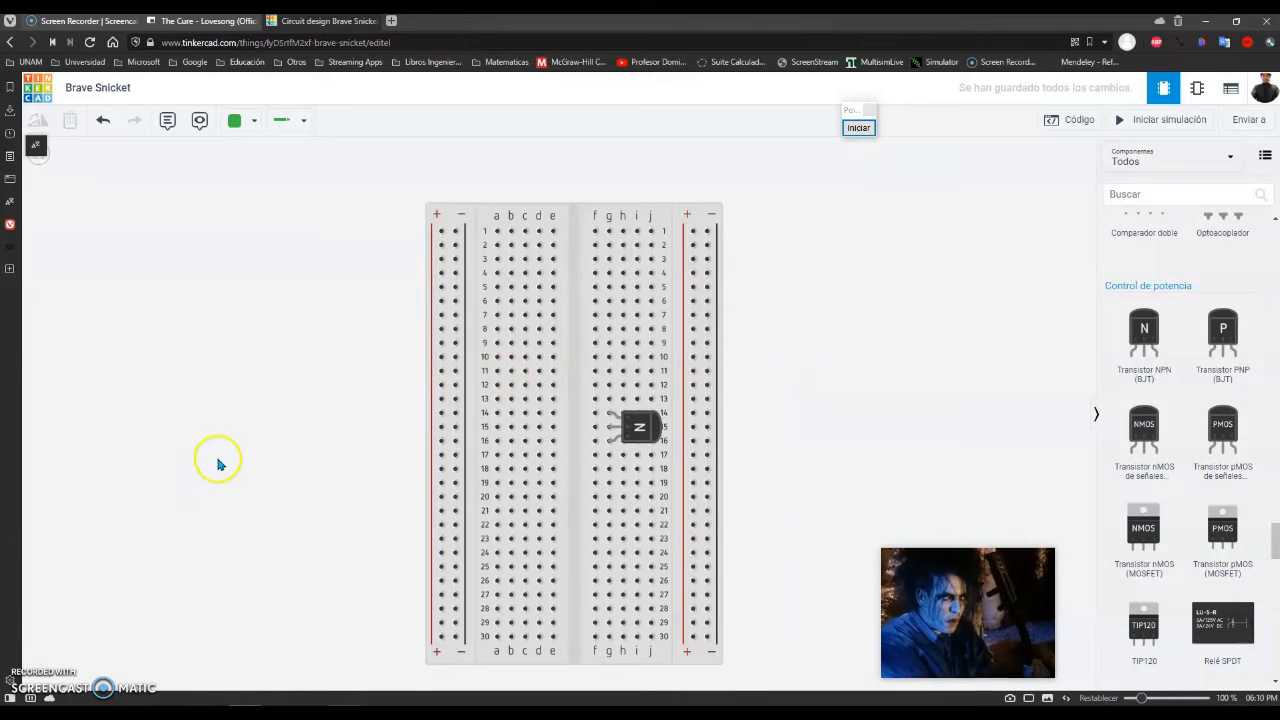
In OneNote, mark the emitter lead of the BJT diagram with a red dot and an E, and undo the circle around its arrow.
click(420, 713)
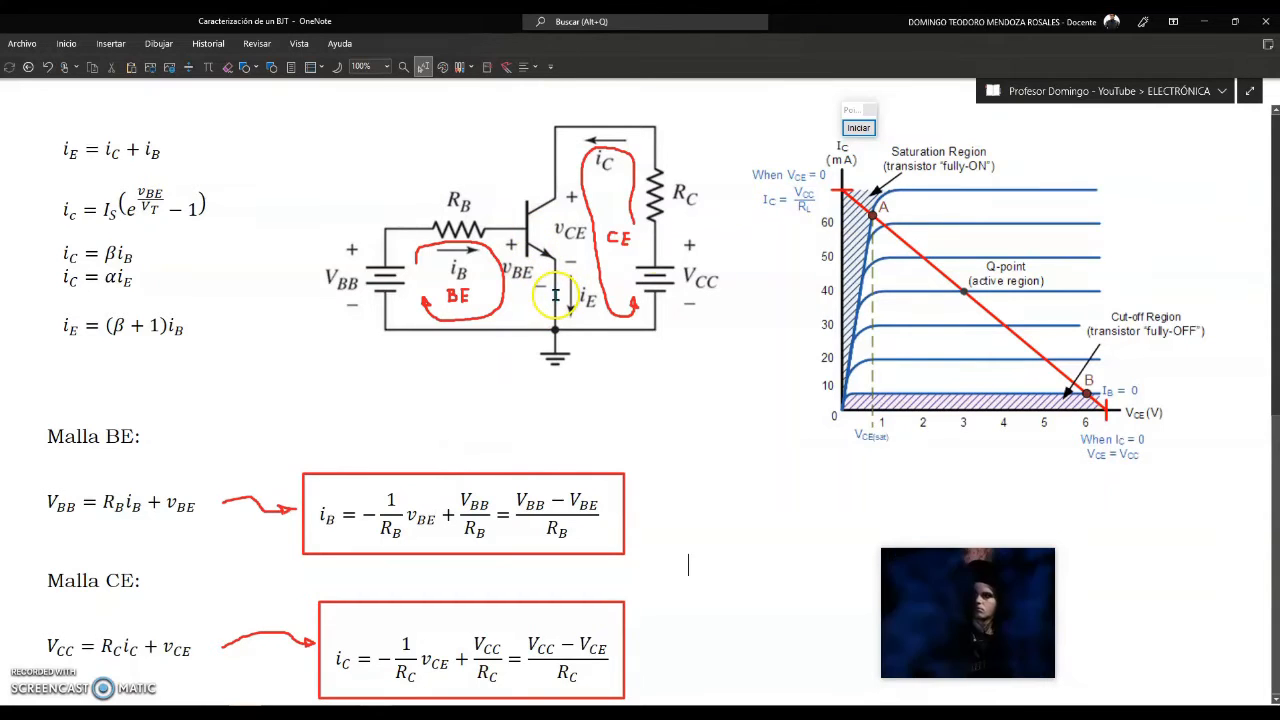
click(468, 67)
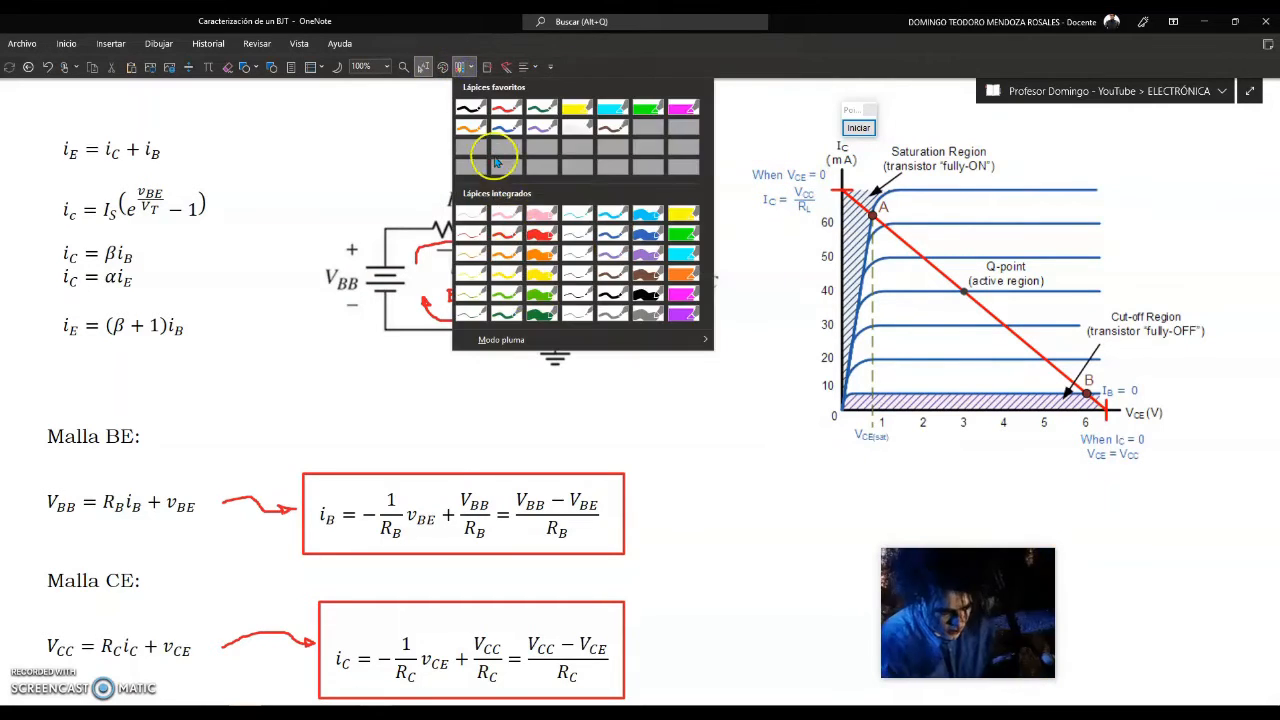
click(500, 110)
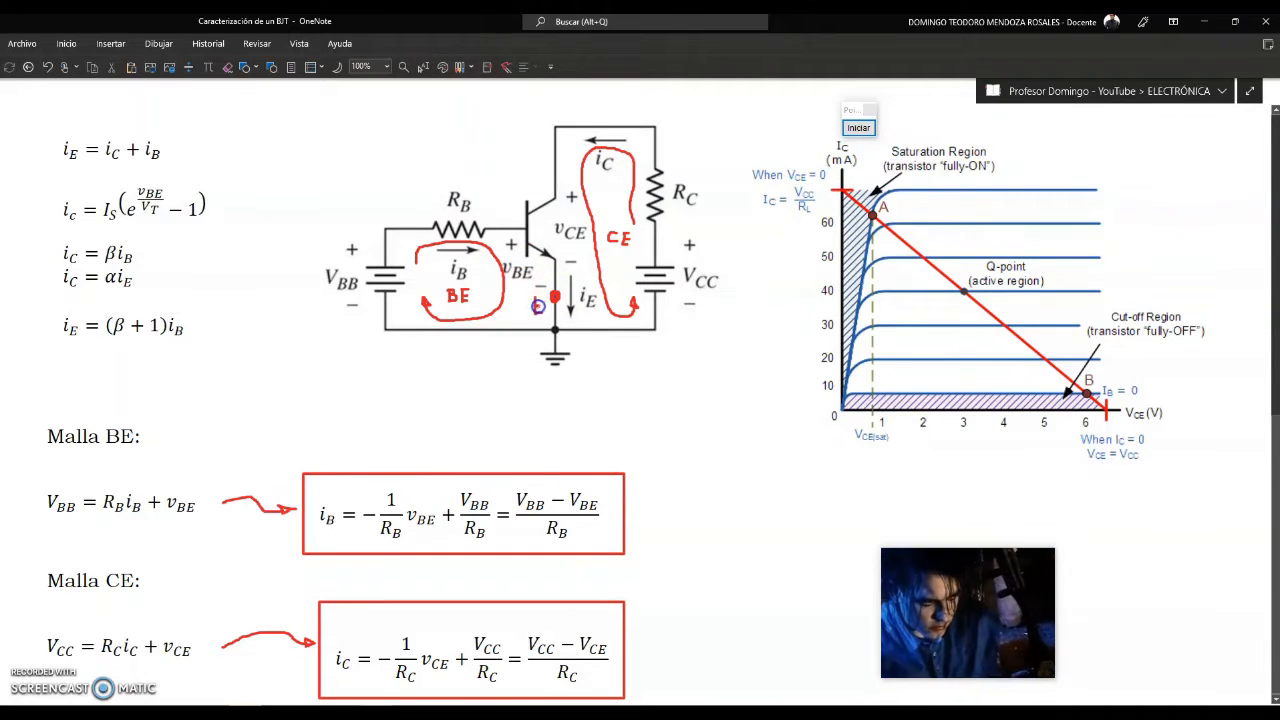
drag(538, 306, 544, 297)
mouse_move(543, 240)
mouse_down()
mouse_move(546, 272)
mouse_move(547, 238)
mouse_up()
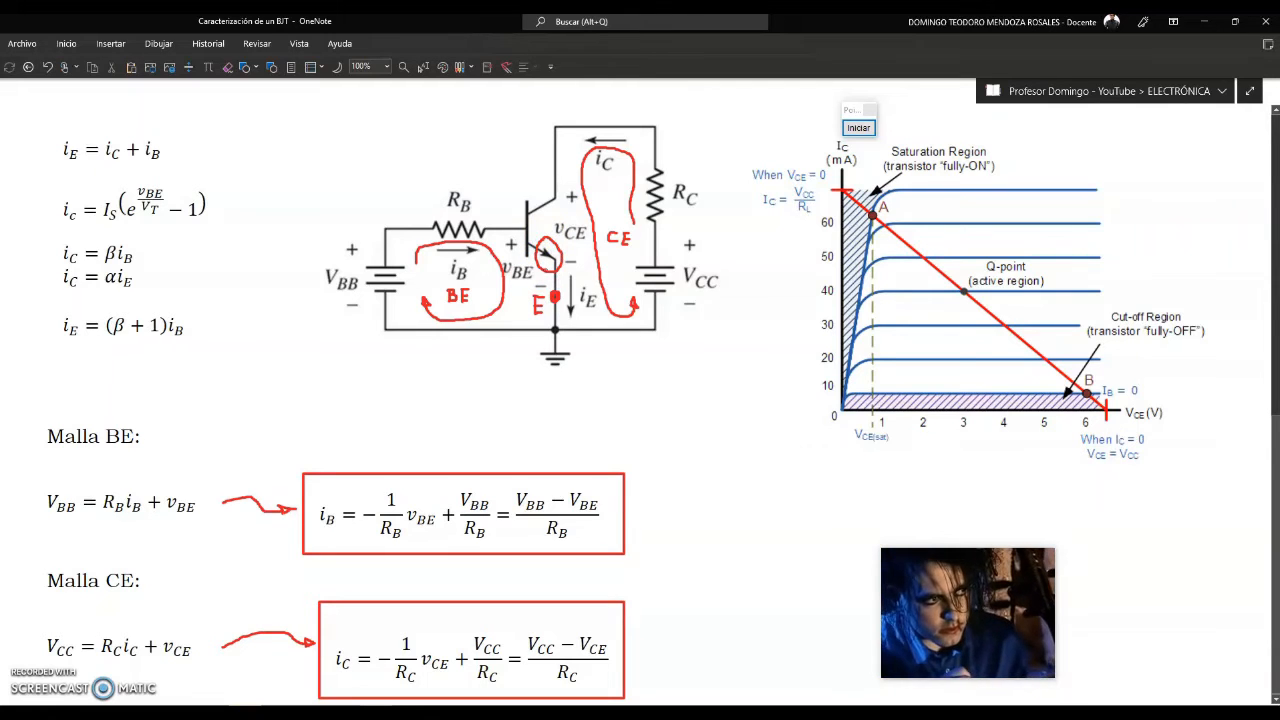
key(ctrl+z)
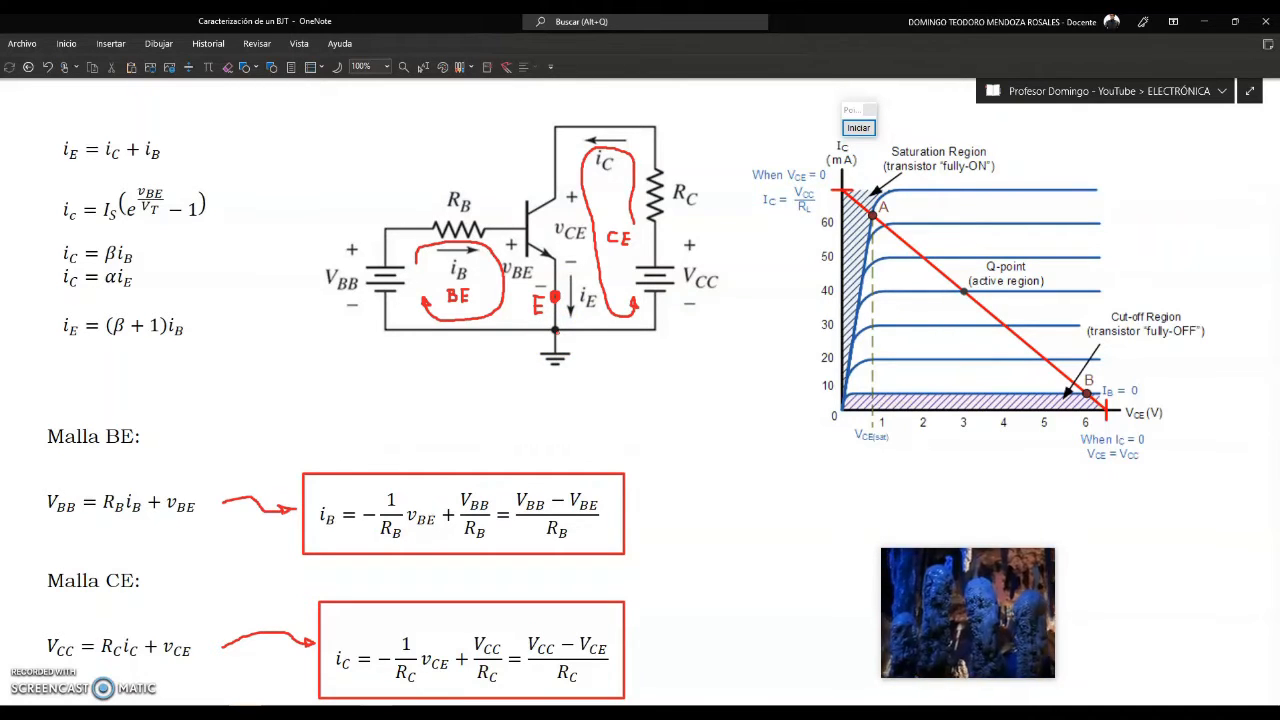
Switch to Tinkercad, shift the transistor up one row, and wire hole j16 to the breadboard's right negative rail at row 16.
key(alt+Tab)
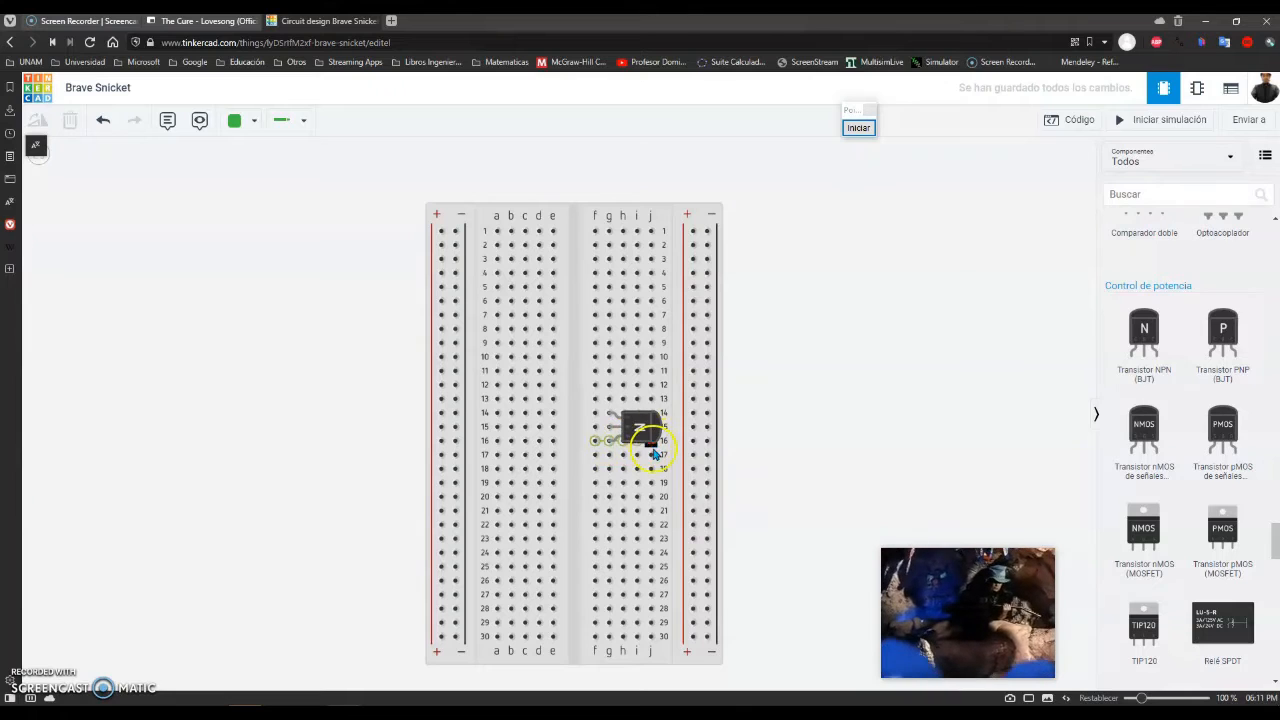
drag(646, 440, 643, 427)
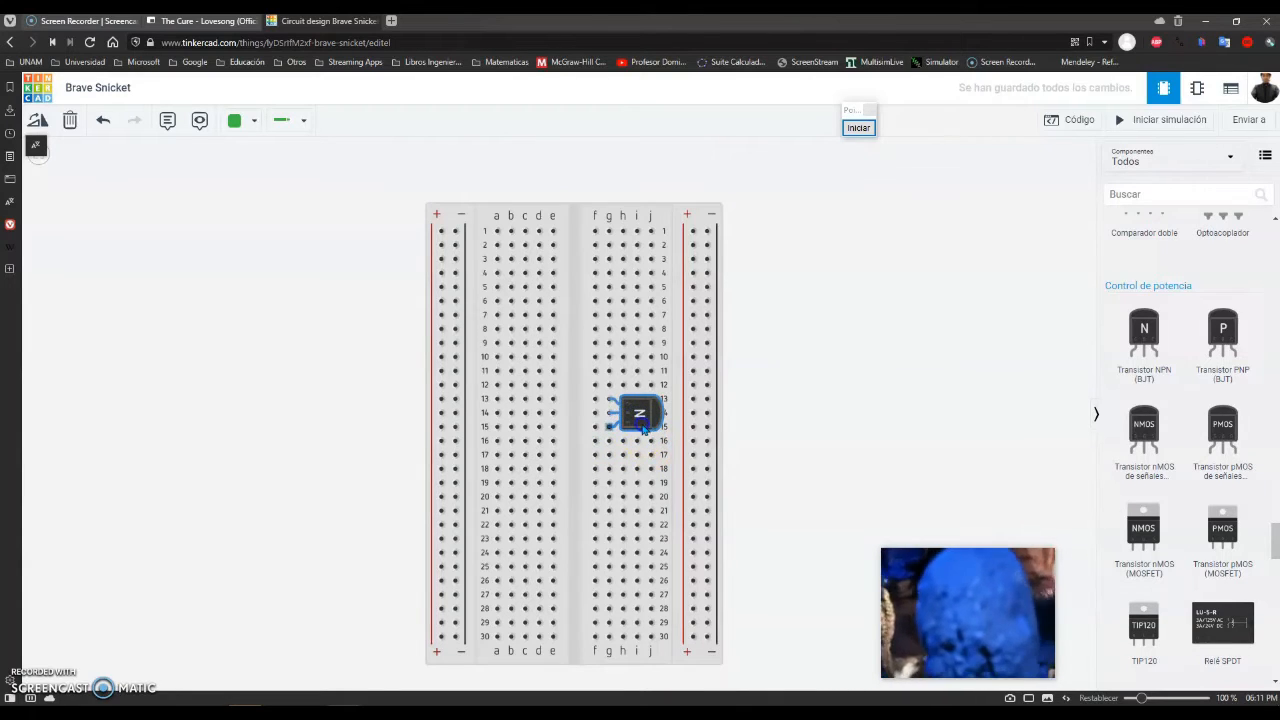
click(650, 441)
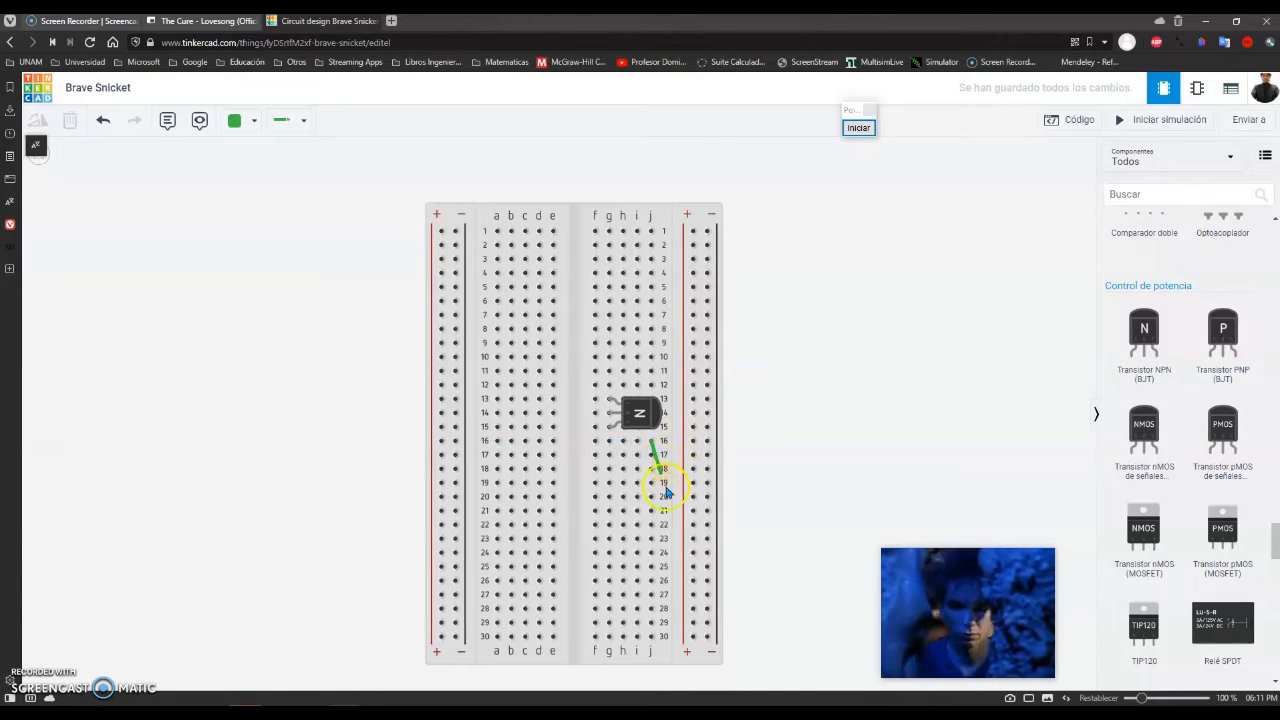
click(708, 443)
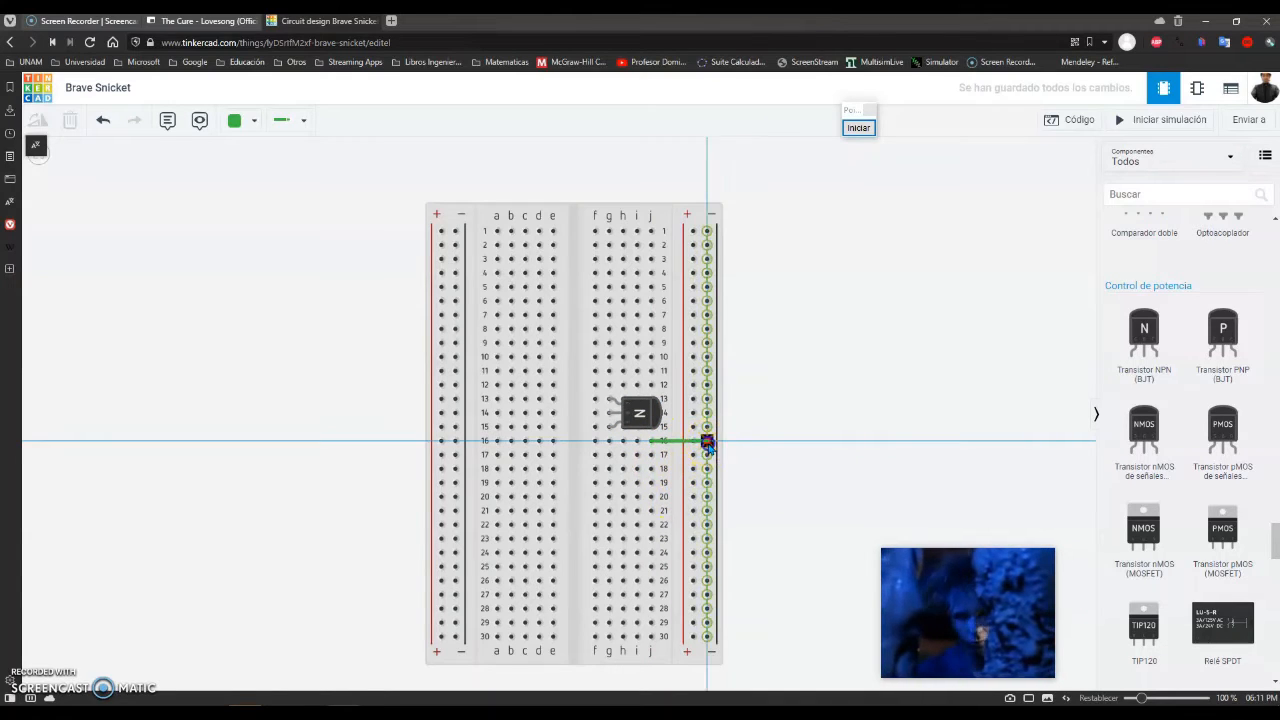
Move the transistor so its legs sit in breadboard column h at rows 14 to 16.
click(632, 420)
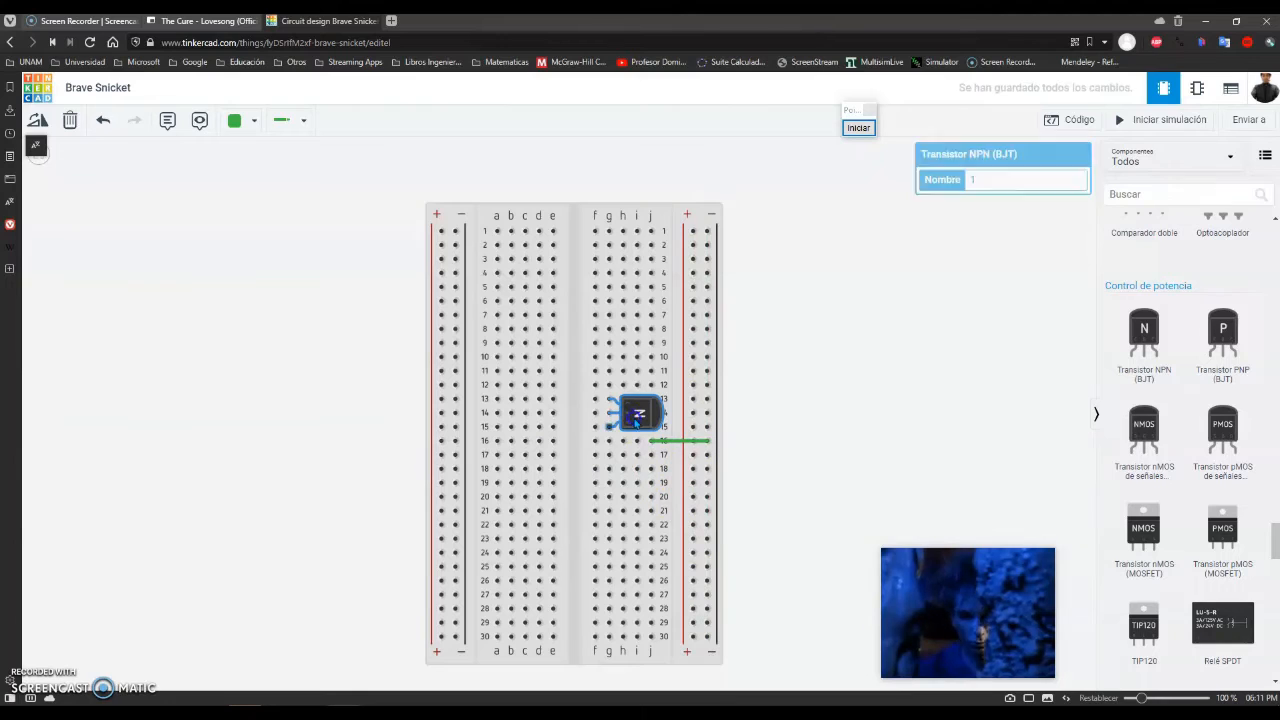
drag(630, 422, 631, 436)
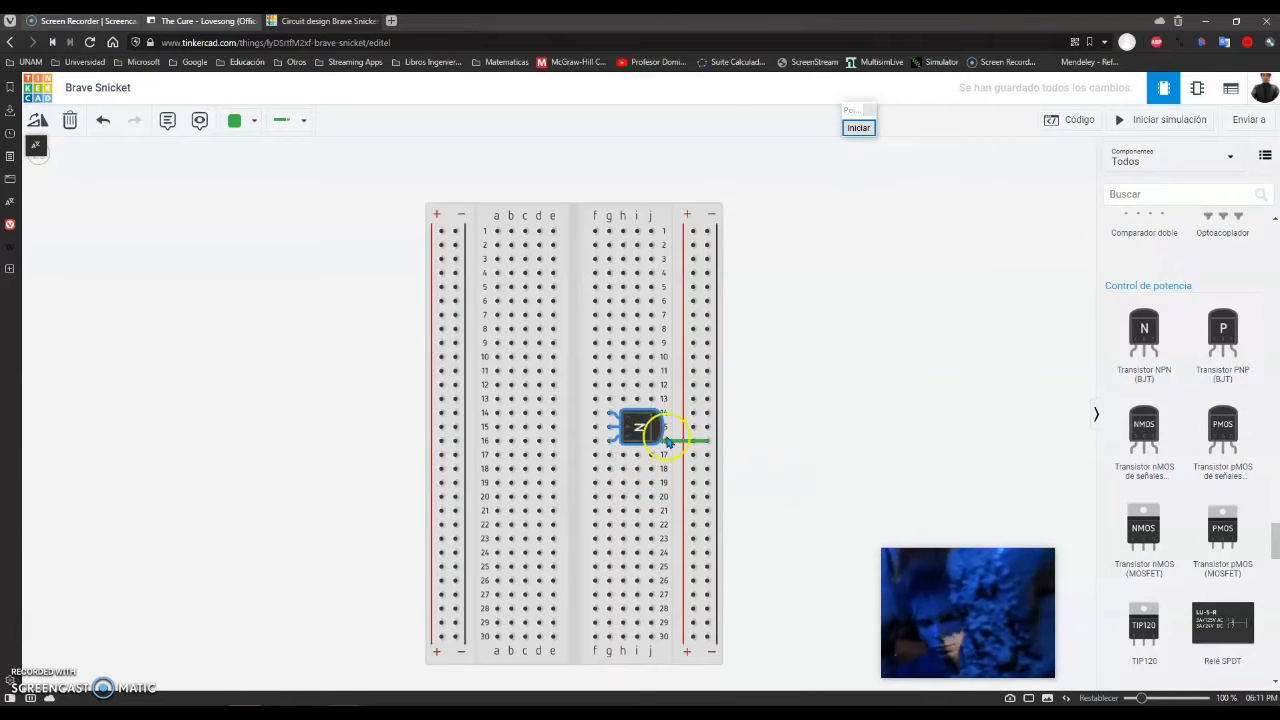
click(752, 427)
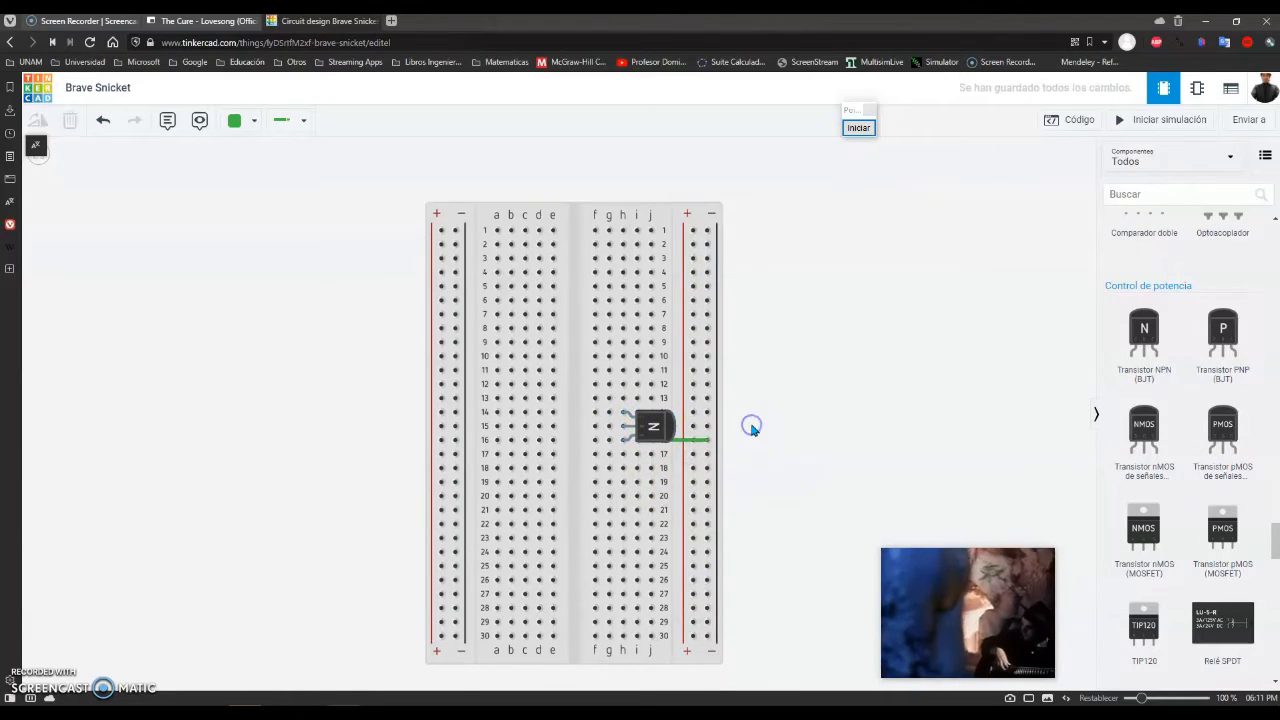
Change the color of the wire between hole j16 and the negative rail to black (Negro).
click(686, 444)
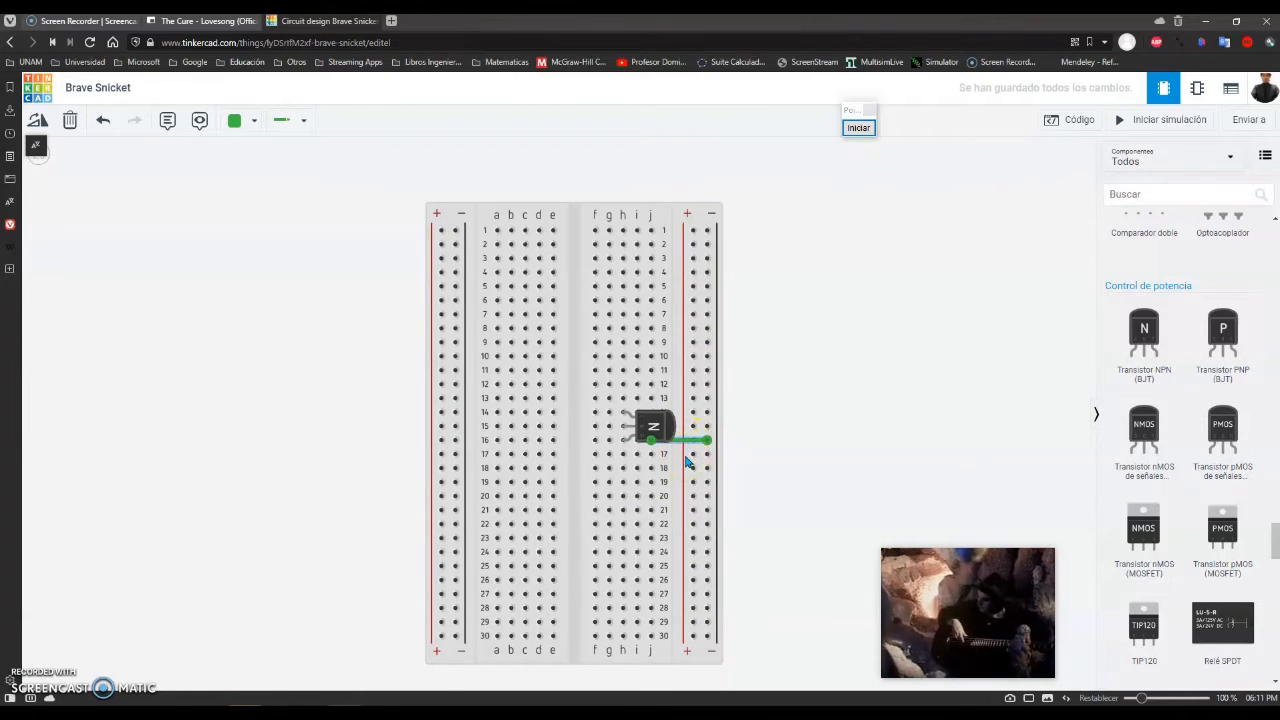
click(238, 121)
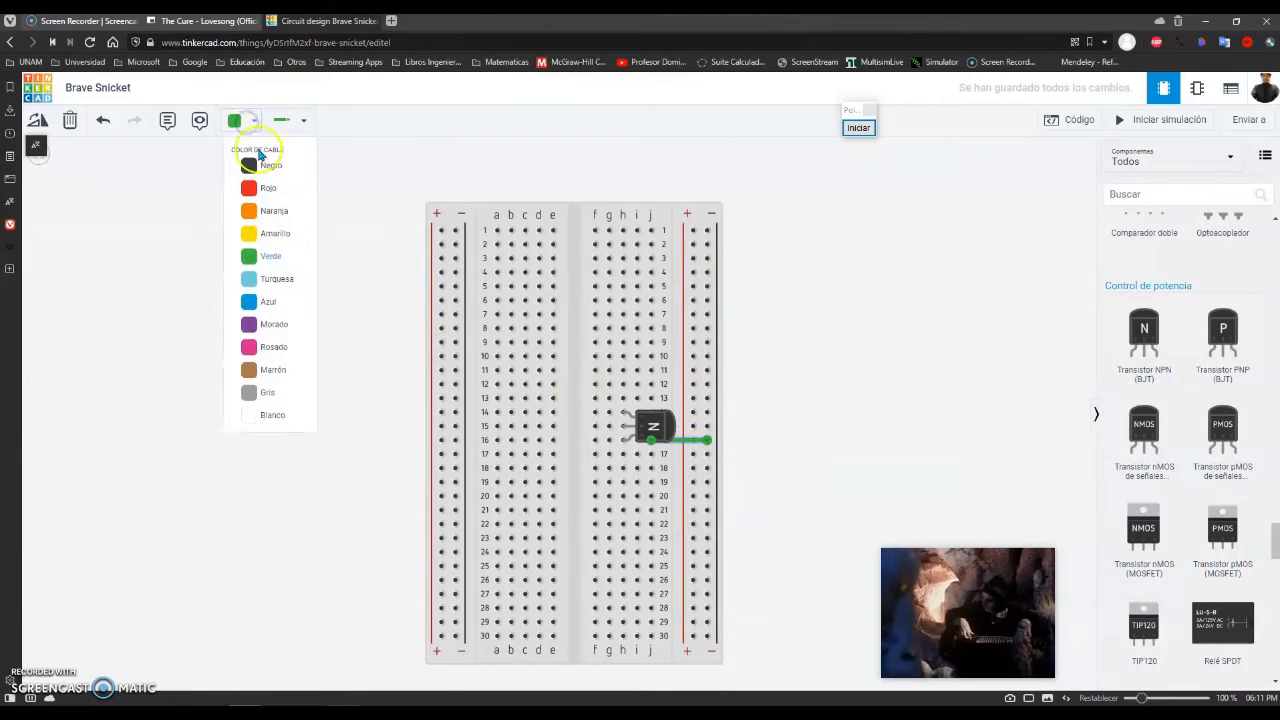
click(262, 166)
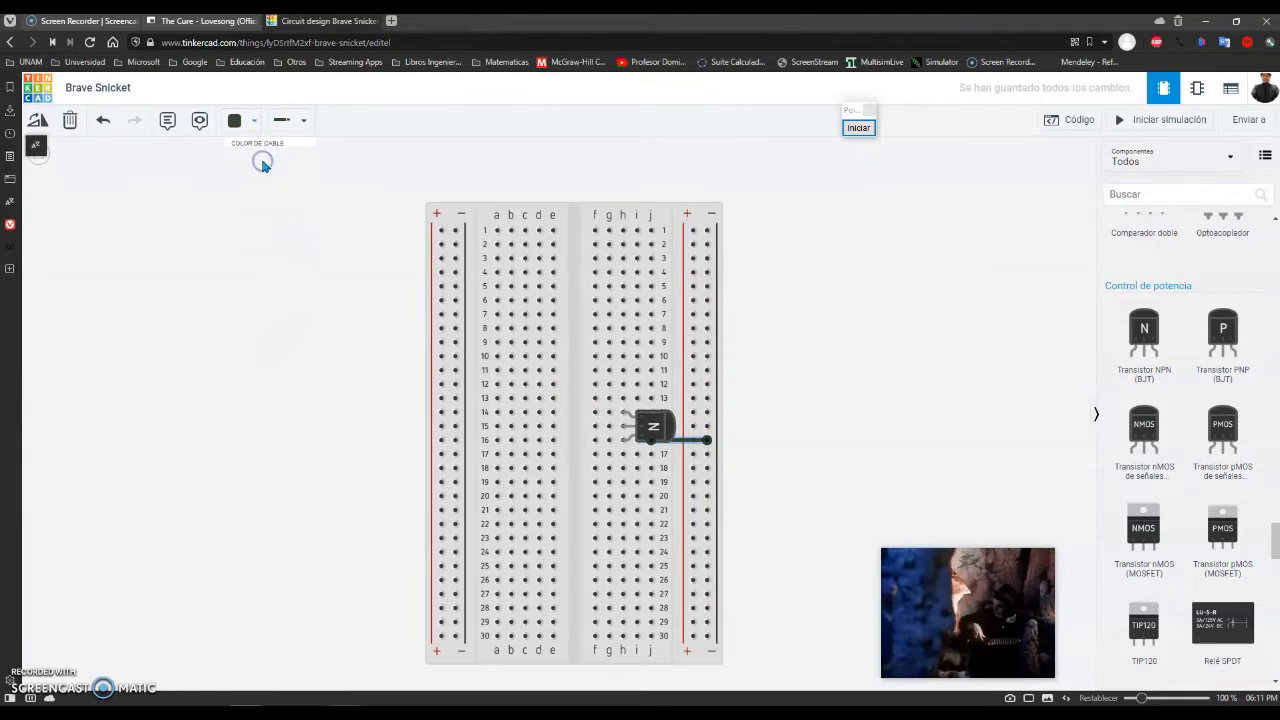
click(343, 325)
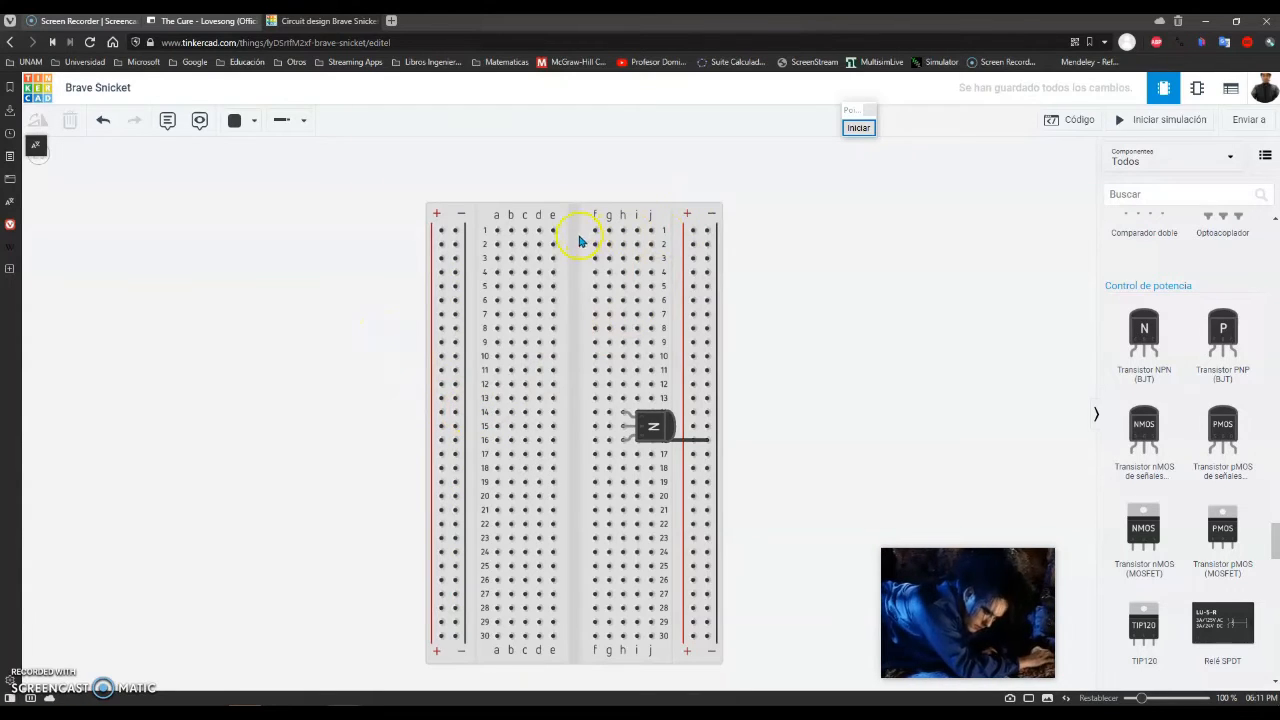
Shift the breadboard down slightly and add two power supplies, one on each side of its upper end.
drag(579, 241, 580, 257)
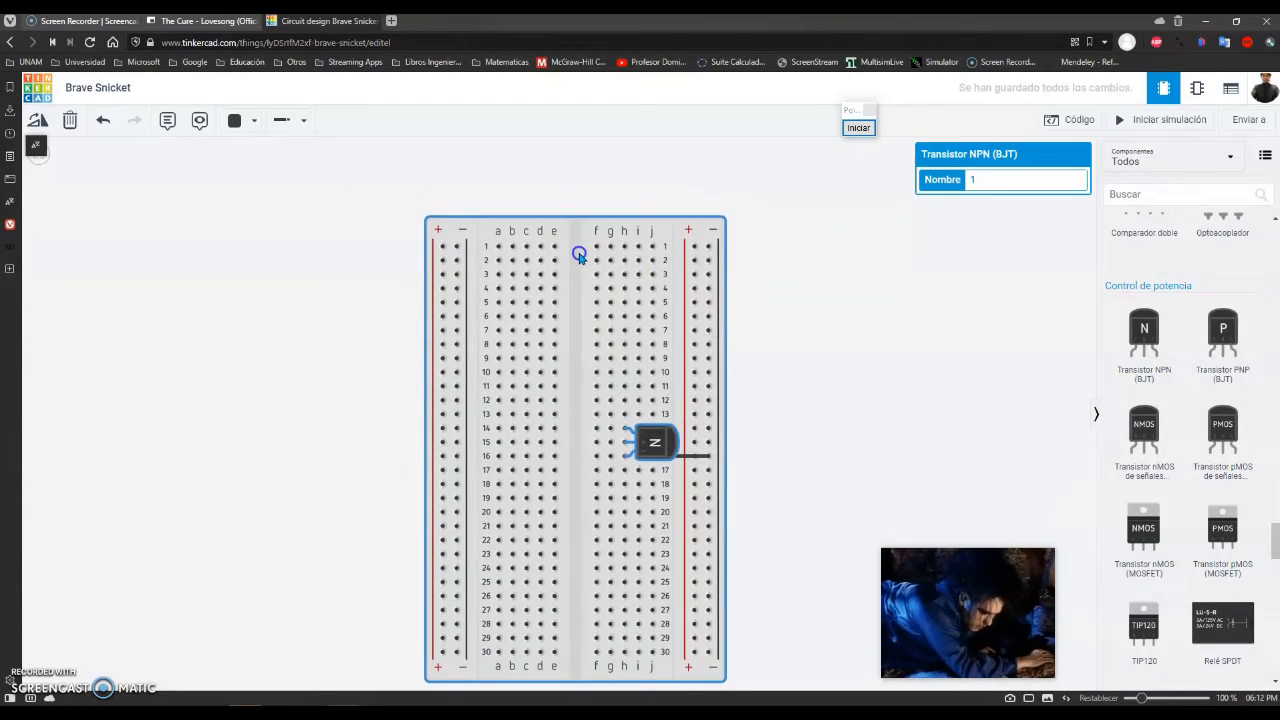
click(873, 332)
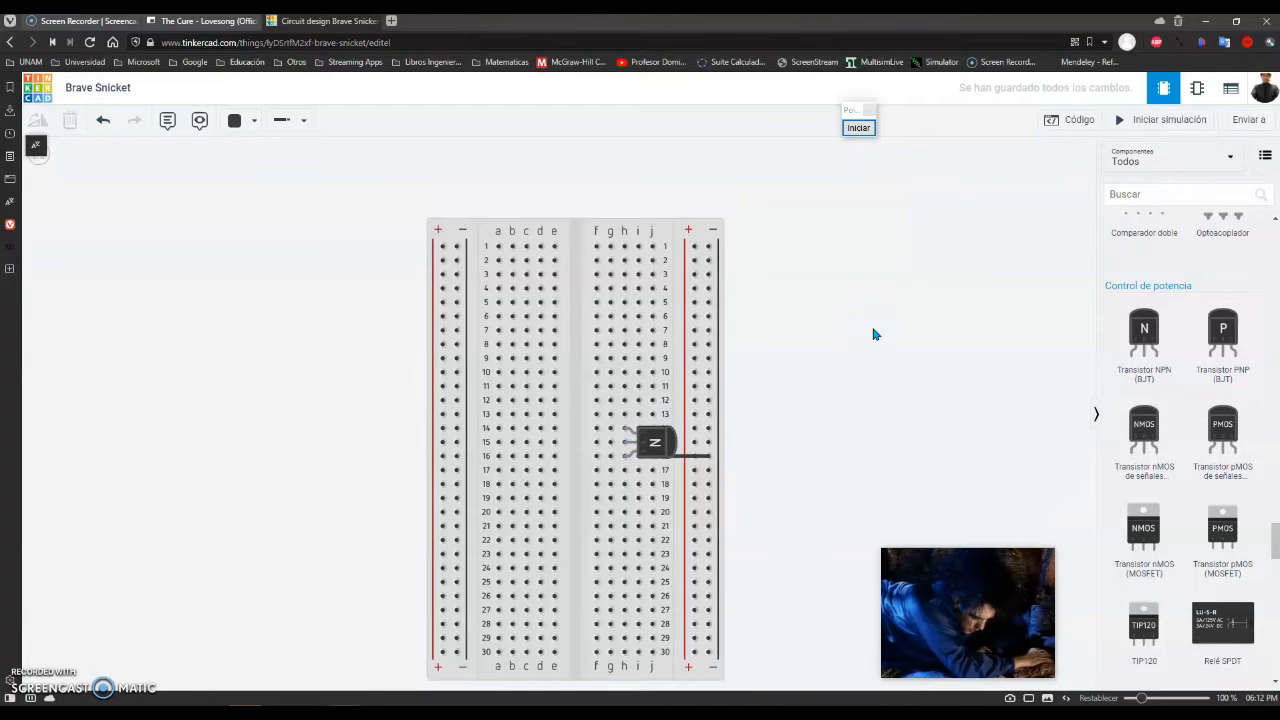
drag(1276, 548, 1272, 496)
drag(1215, 437, 246, 272)
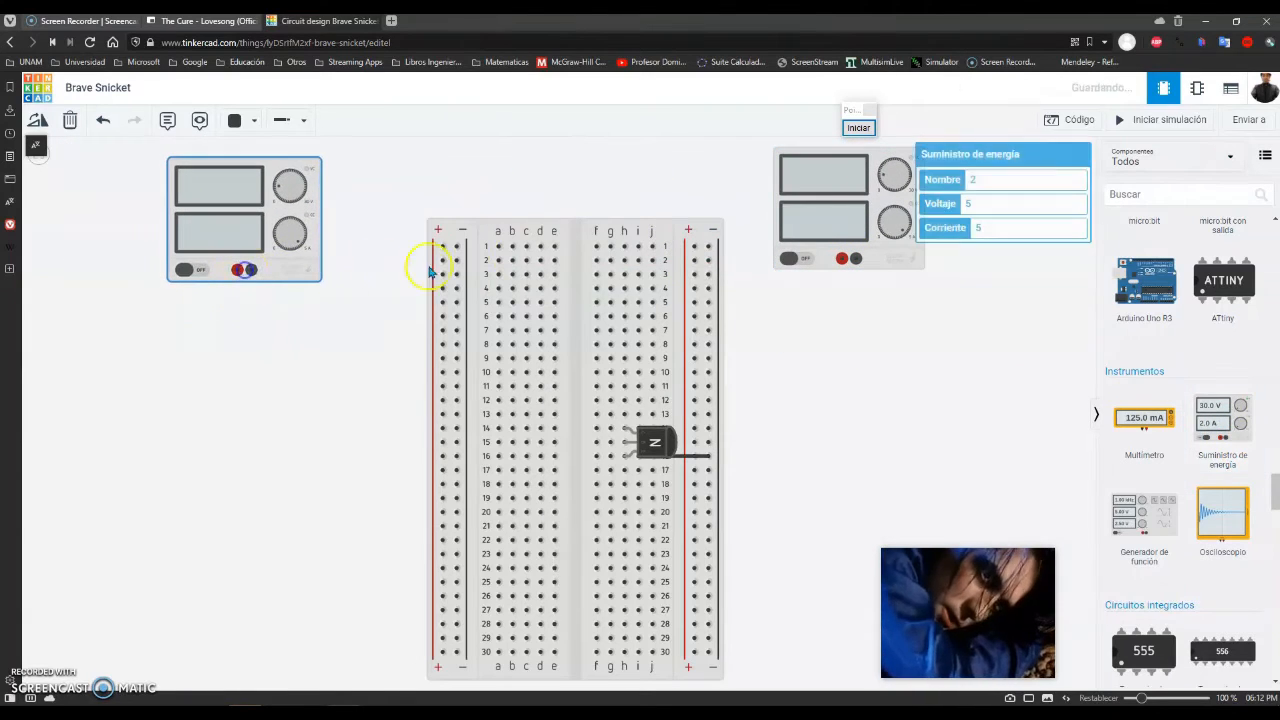
Name the power supply on the breadboard's right side VCC and the one on its left side VBB.
click(831, 205)
click(1023, 181)
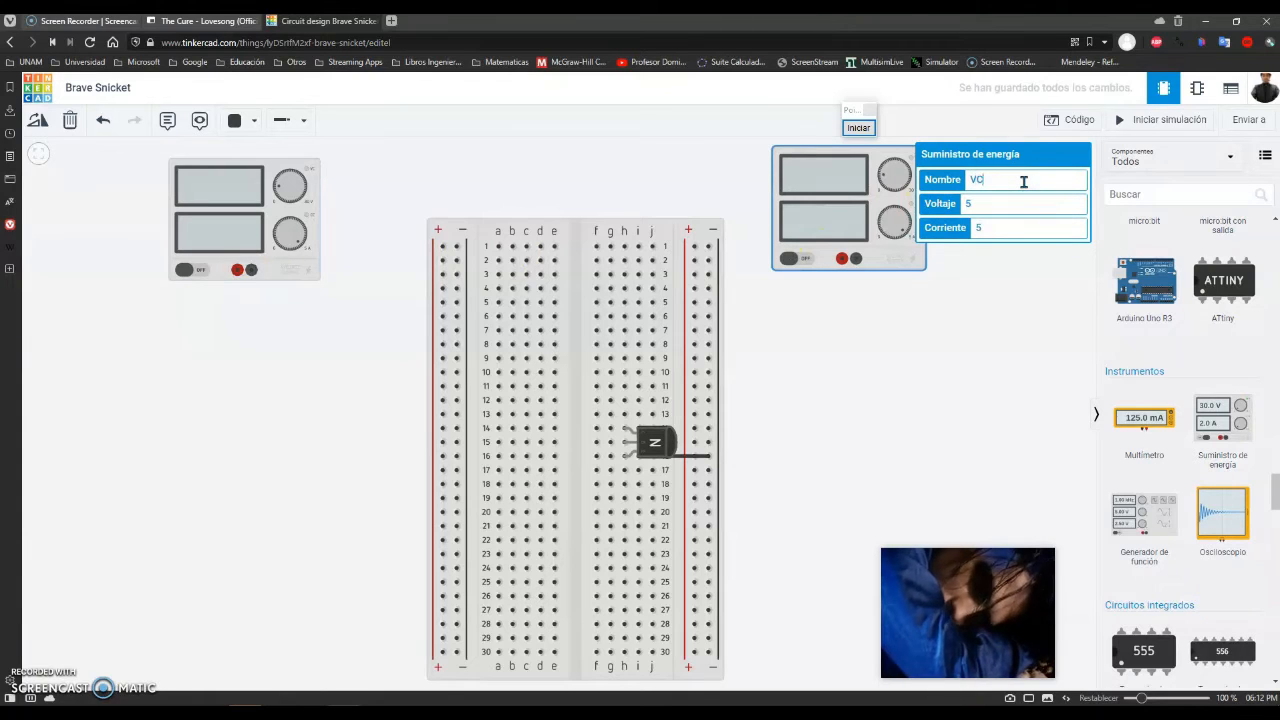
click(1019, 206)
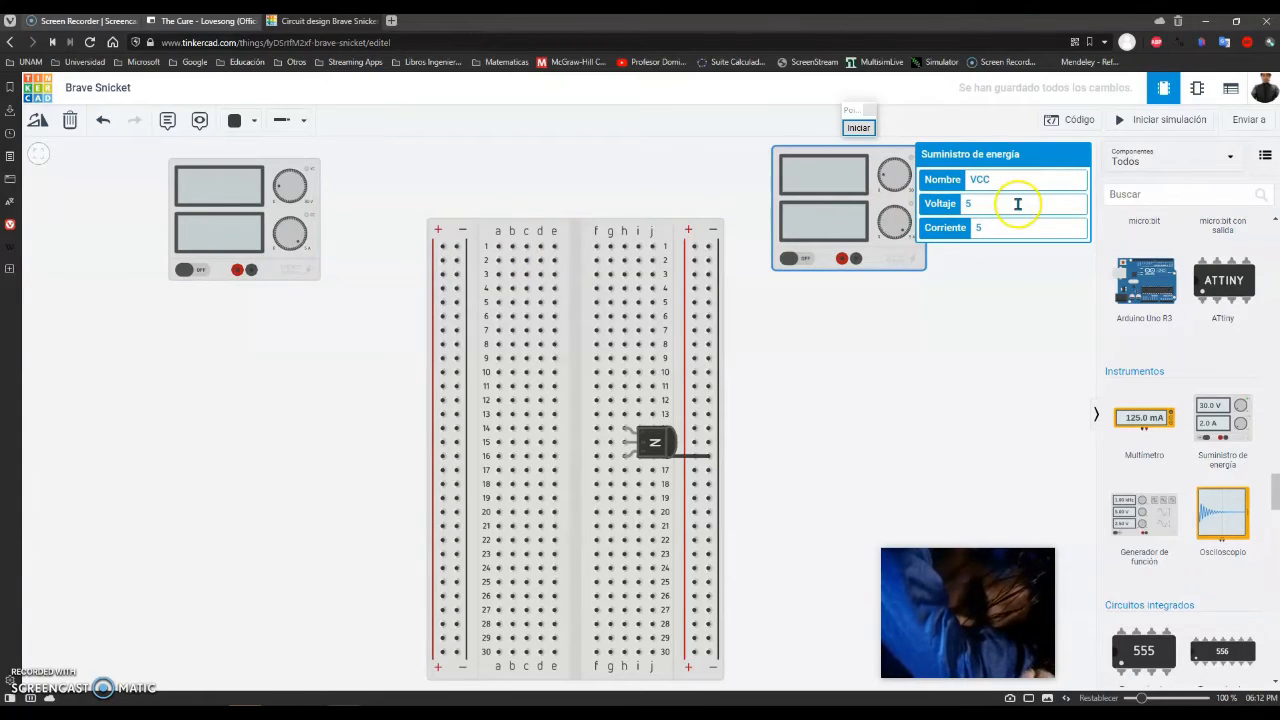
click(1000, 272)
click(286, 220)
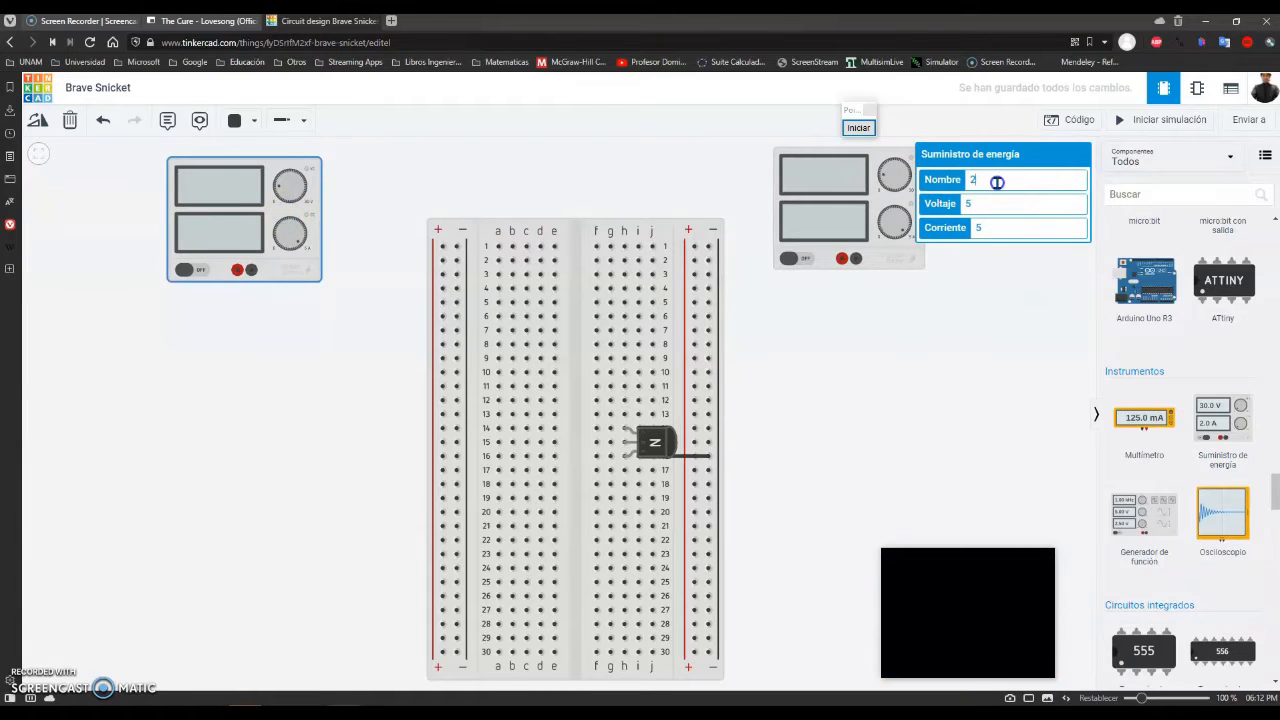
text(VBB)
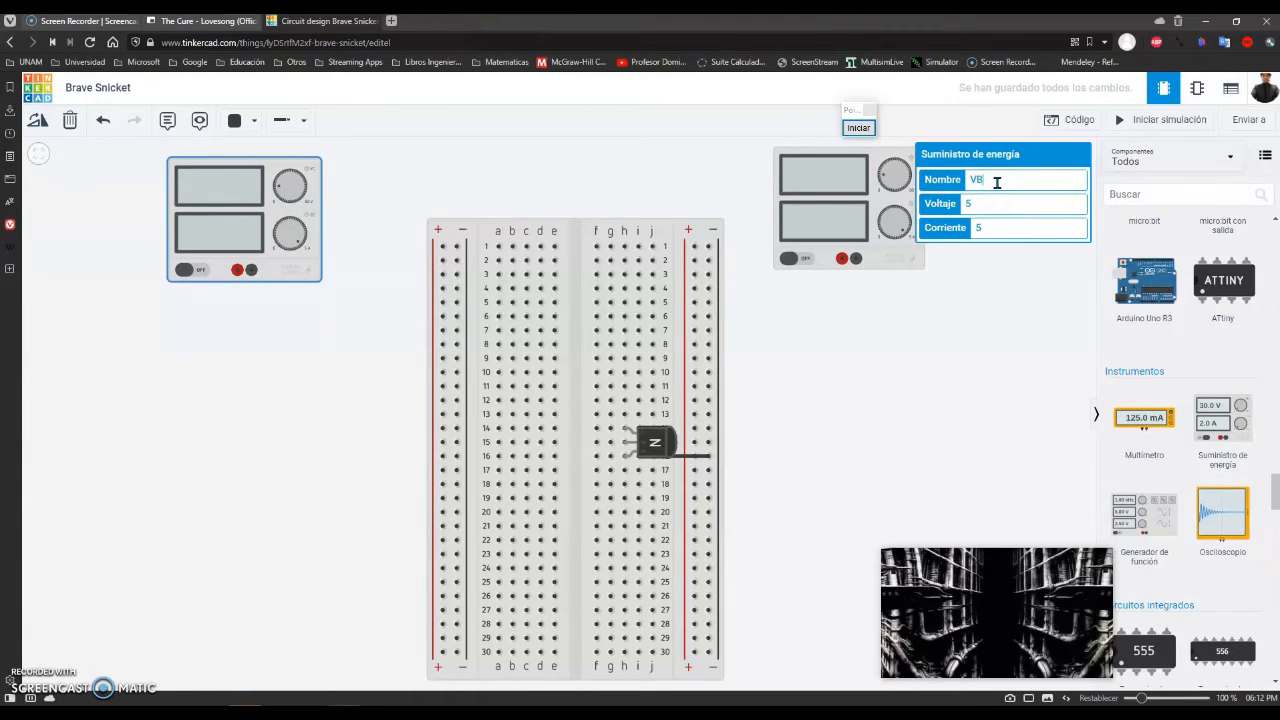
click(900, 350)
Move the VBB supply closer to the breadboard's upper left corner and the VCC supply above the breadboard's right power rails.
click(266, 215)
drag(266, 215, 323, 195)
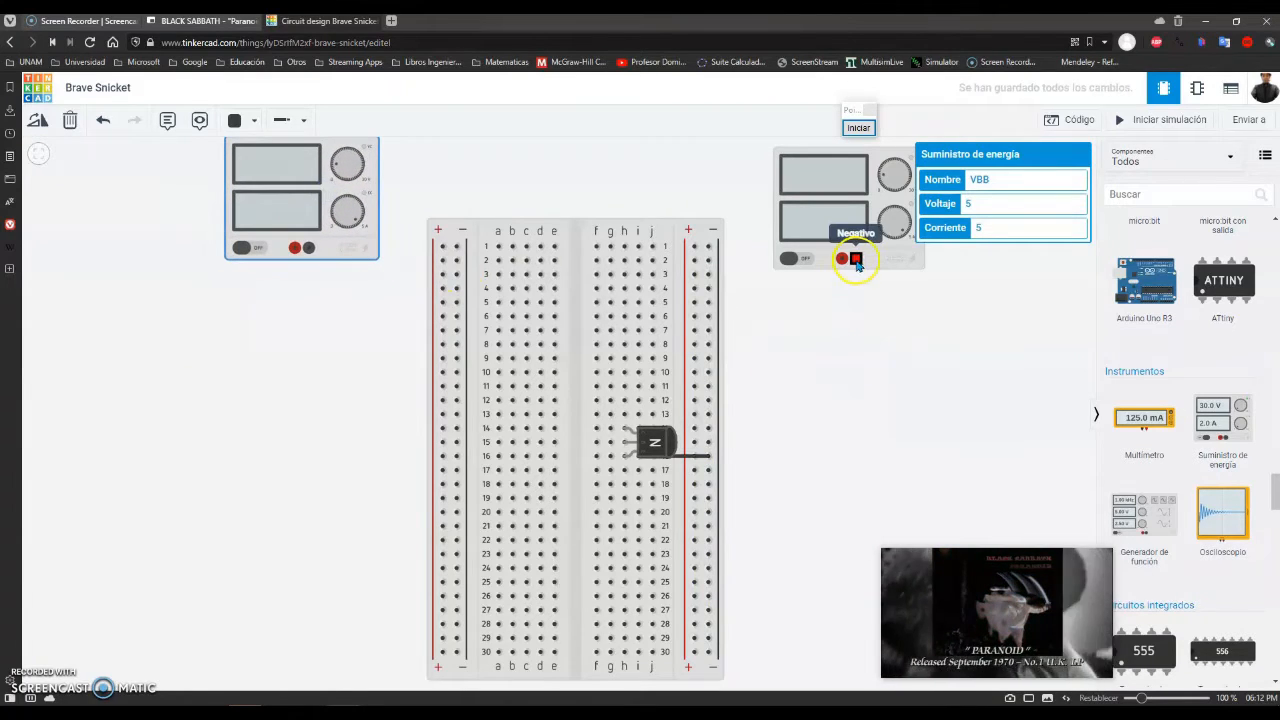
drag(743, 290, 745, 312)
drag(746, 259, 690, 226)
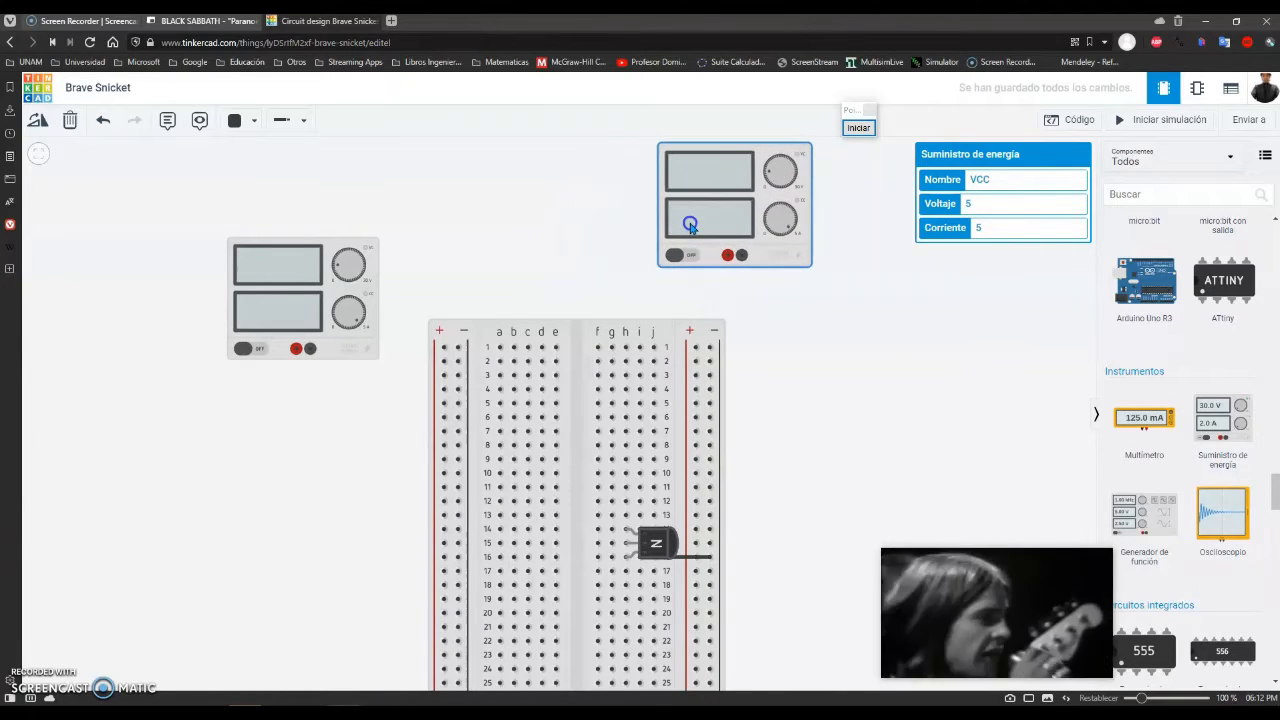
Wire the VCC supply's negative terminal to the breadboard's right negative rail at row 1, bending the wire around the corner.
click(741, 255)
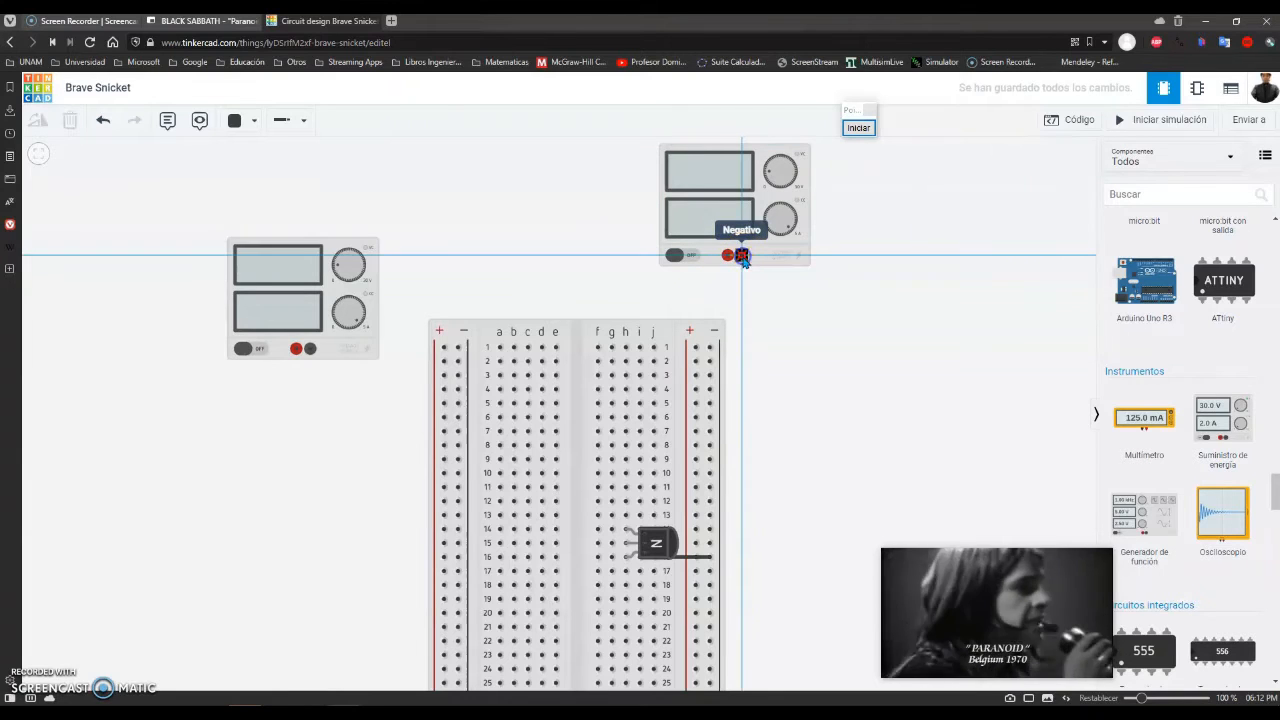
click(742, 345)
click(710, 347)
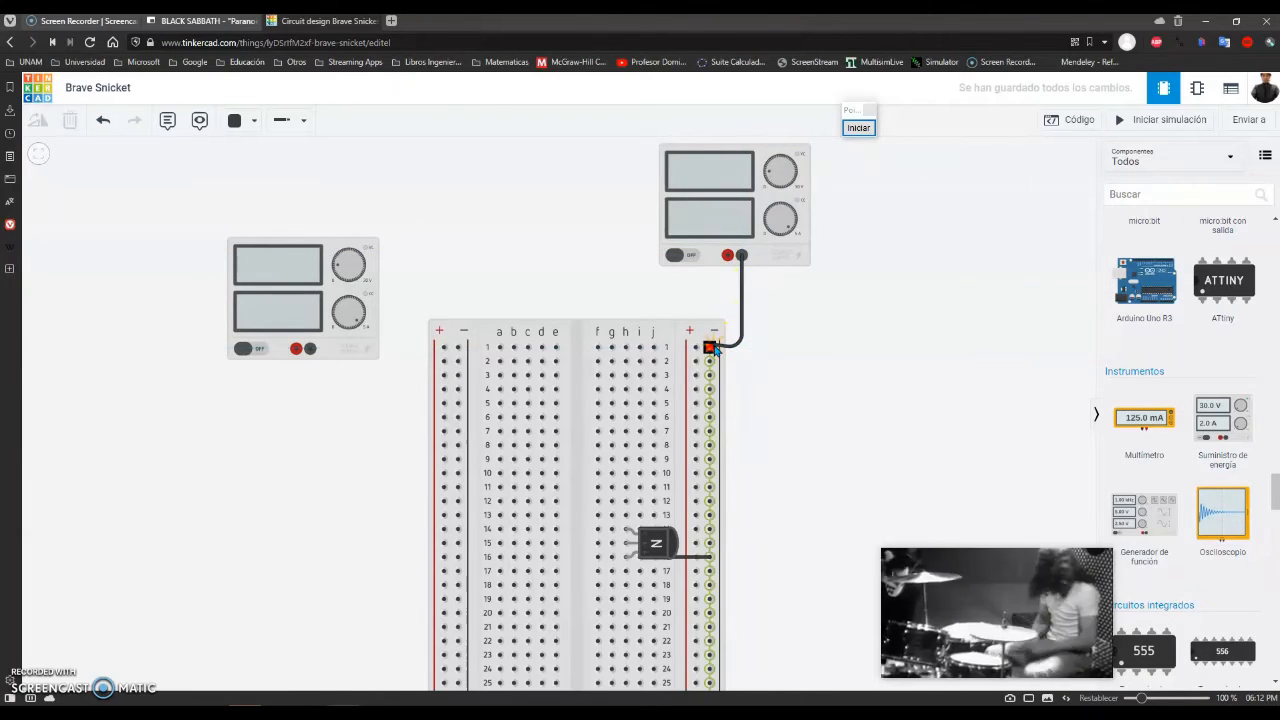
click(783, 352)
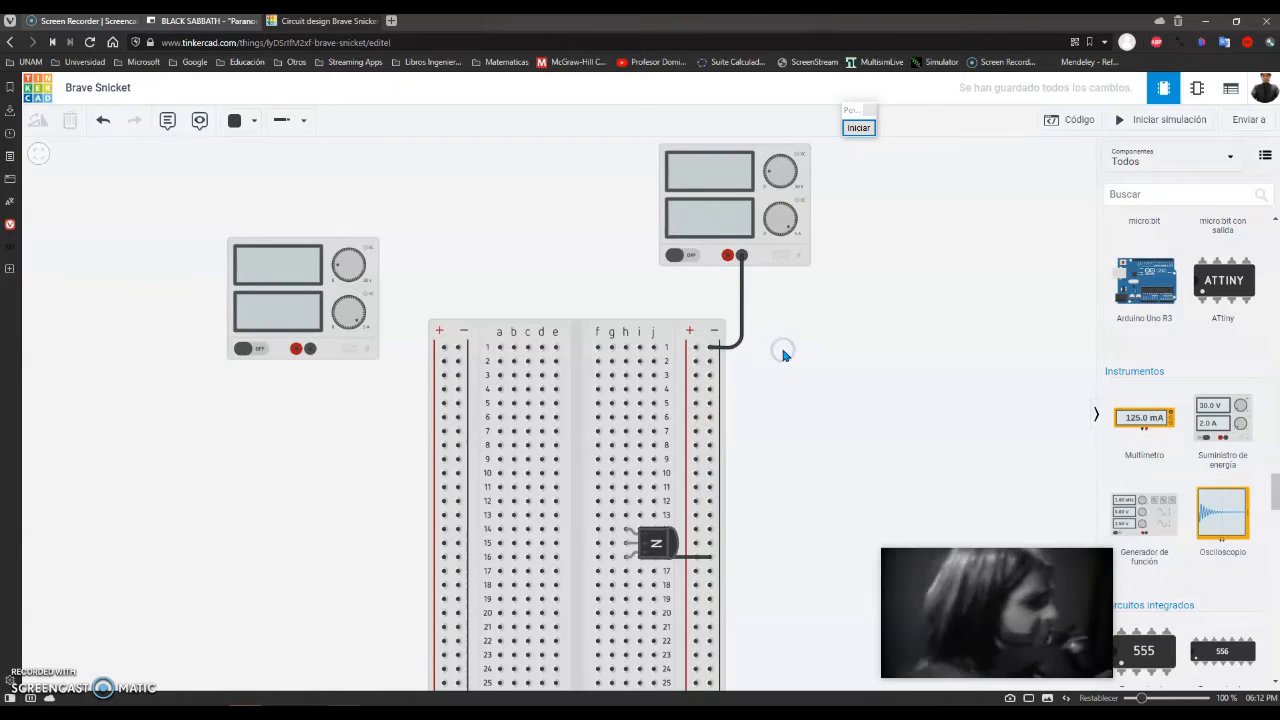
click(741, 346)
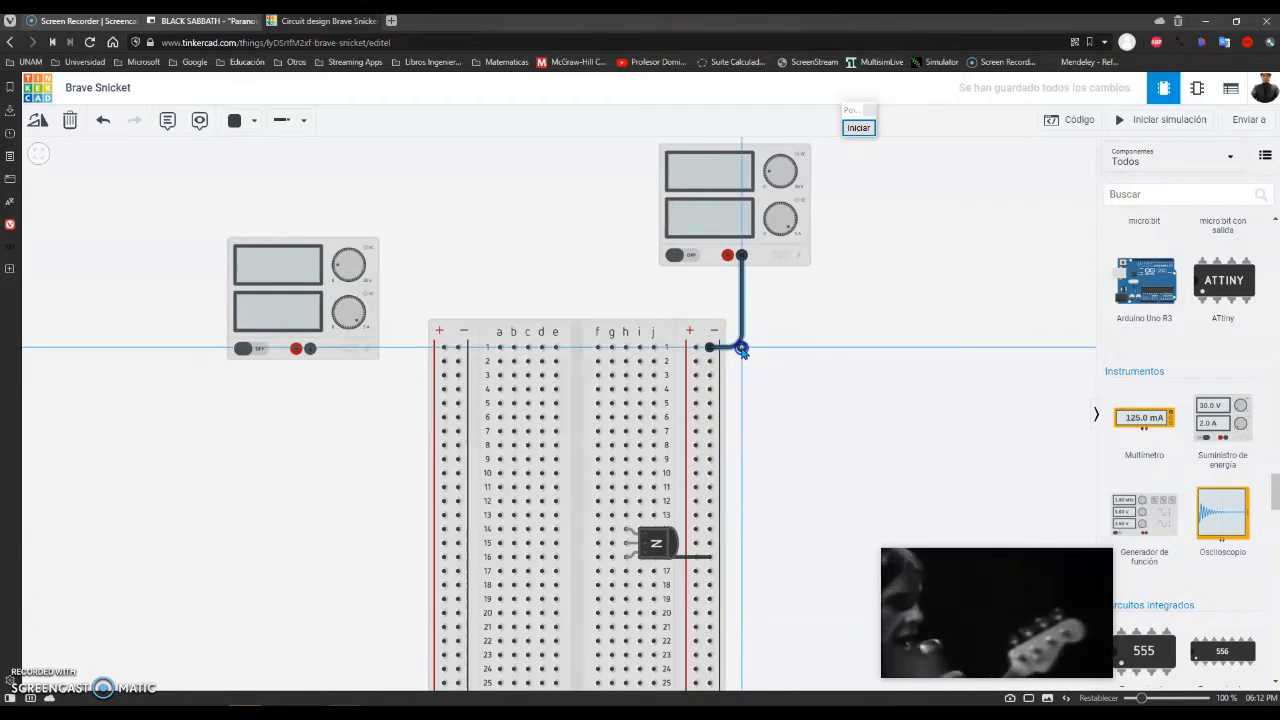
click(793, 346)
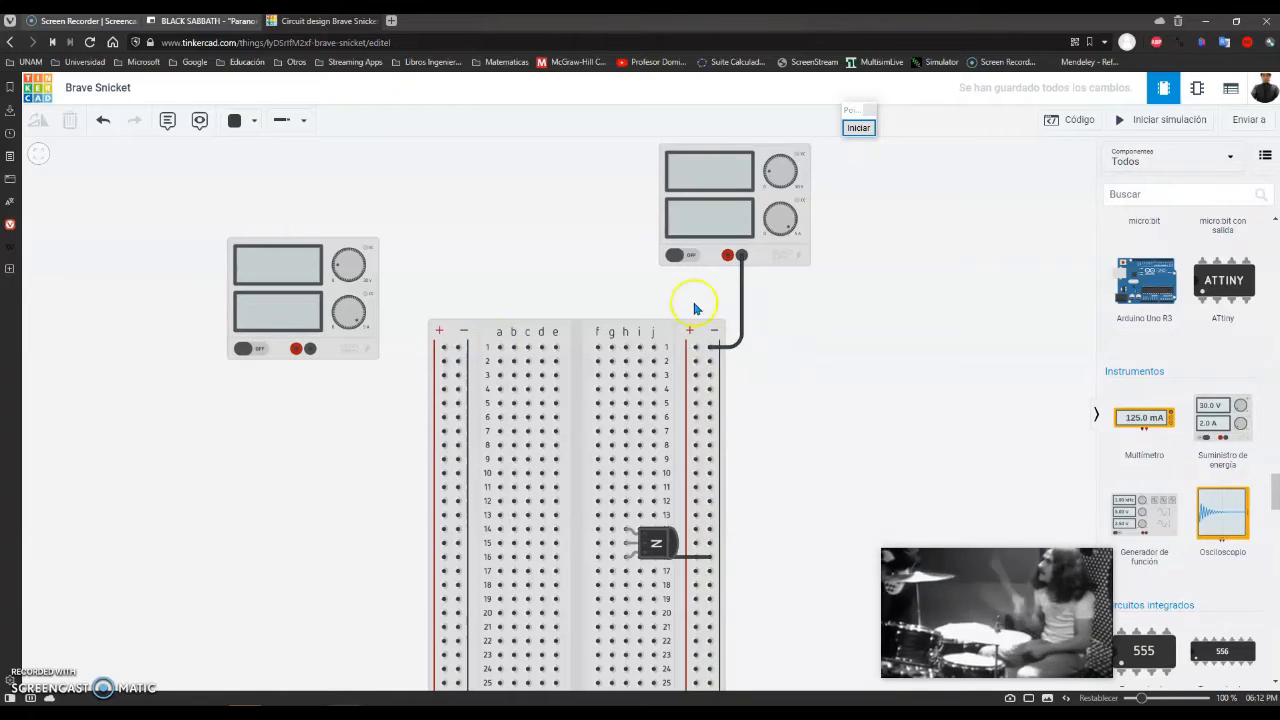
Wire the VCC supply's positive terminal to the breadboard's right positive rail at row 1 with squared bends, and colour the wire red.
click(728, 256)
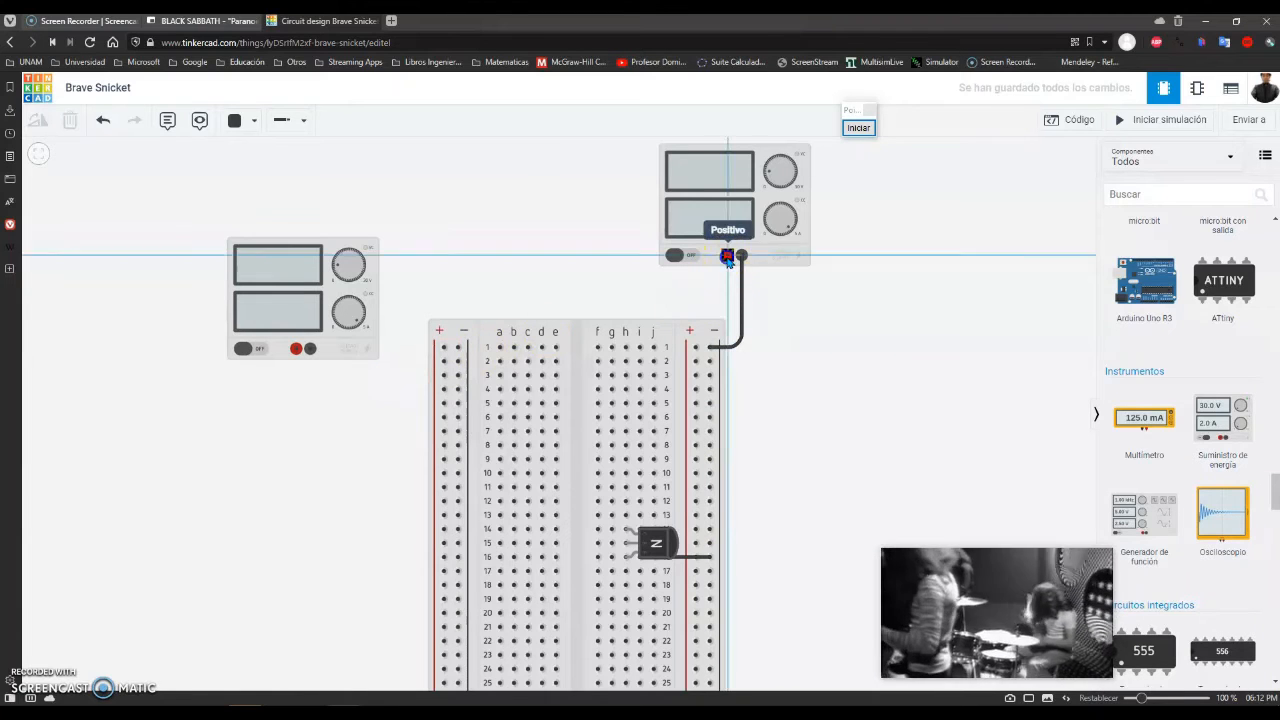
click(684, 287)
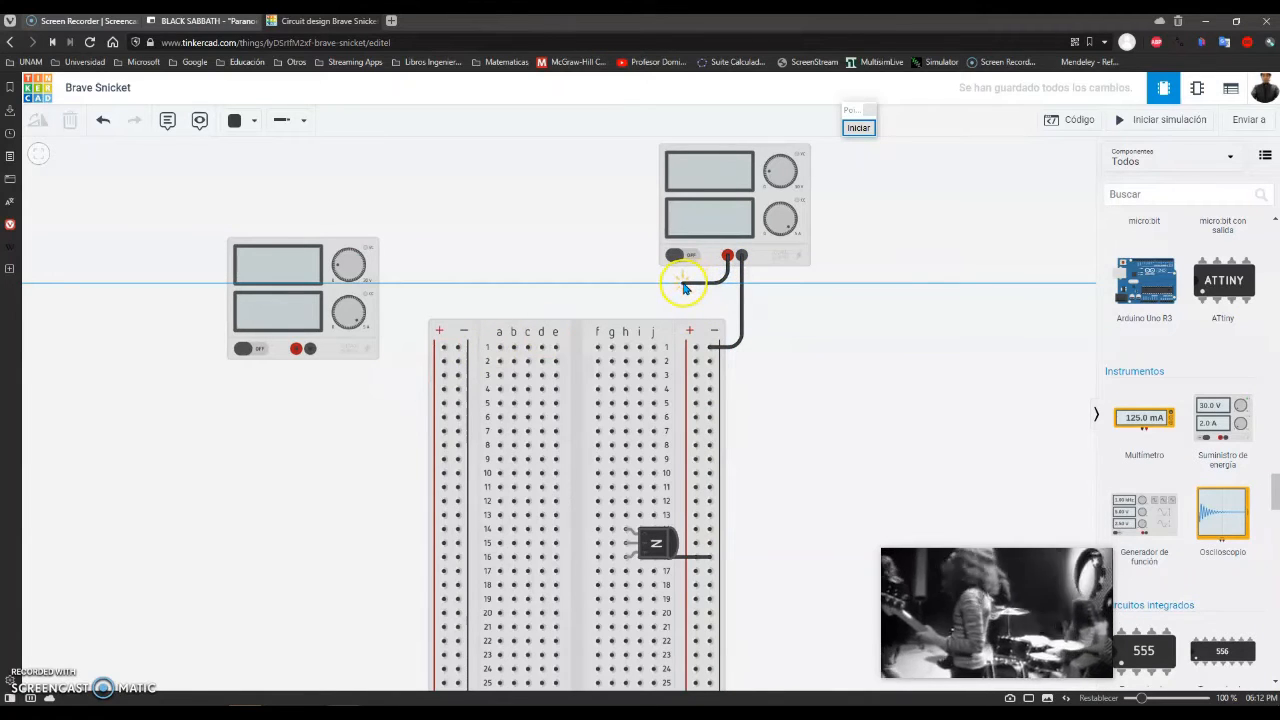
click(696, 347)
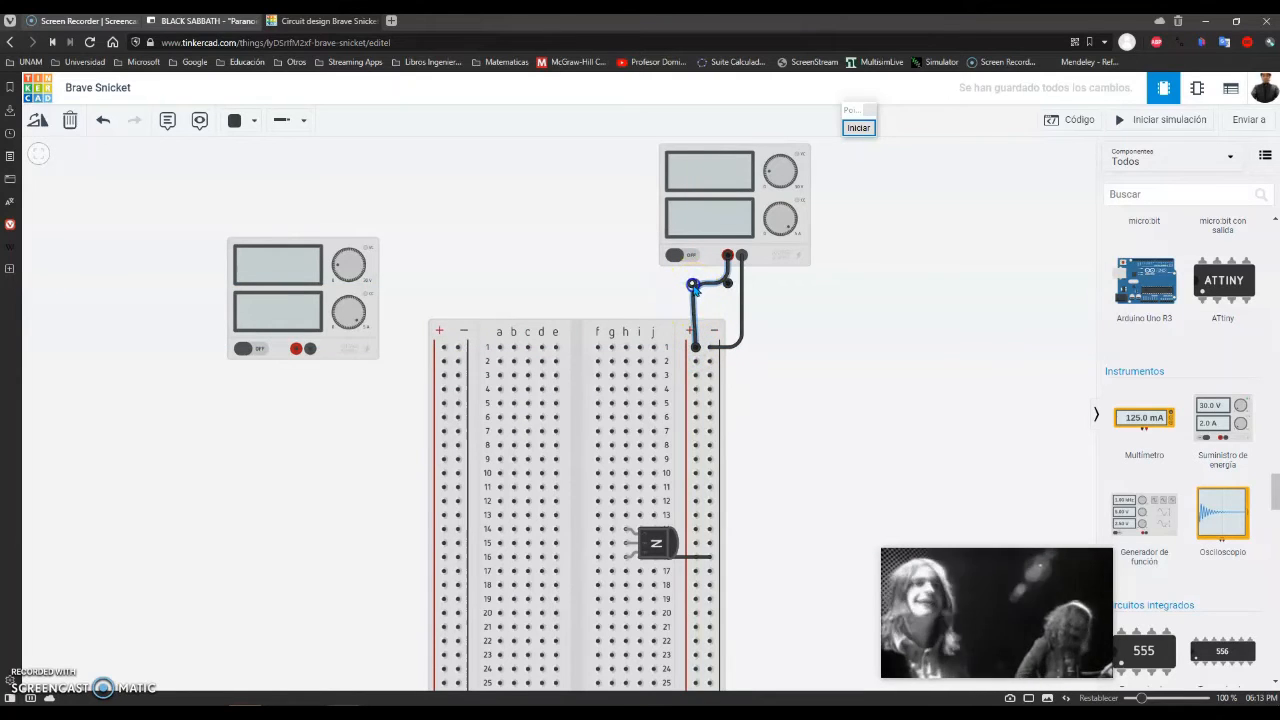
drag(692, 286, 729, 288)
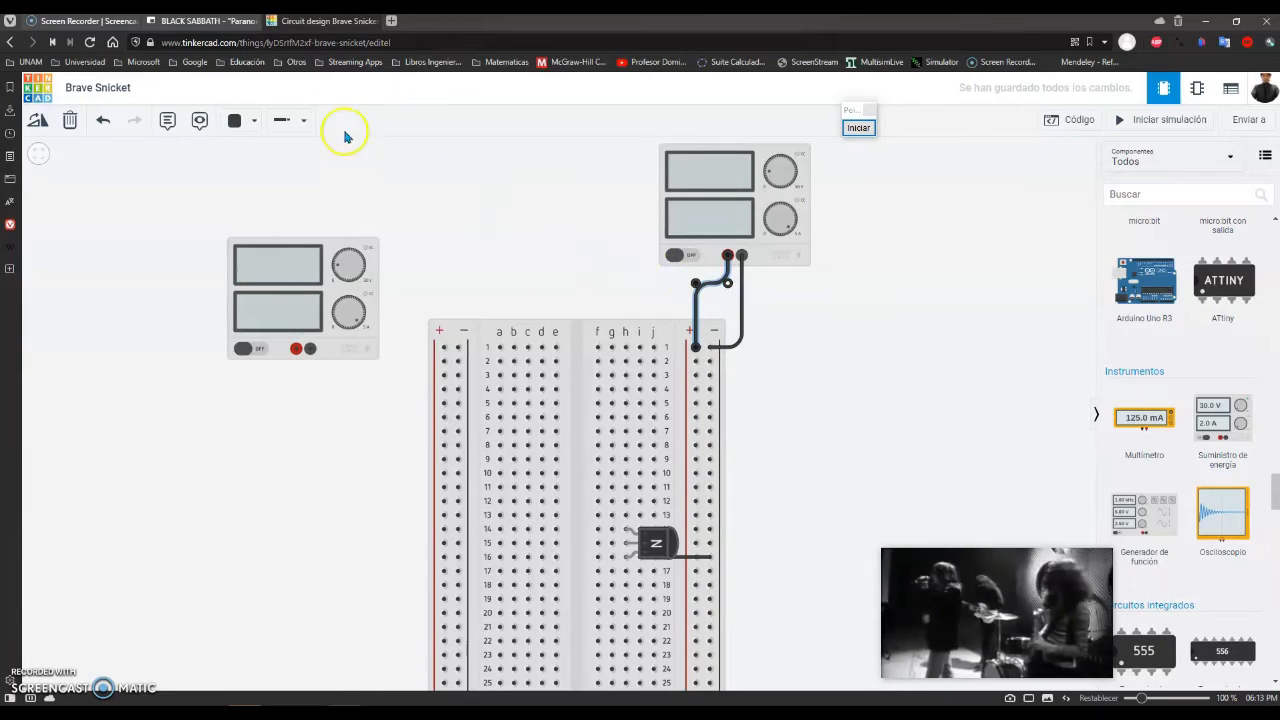
click(254, 121)
click(268, 187)
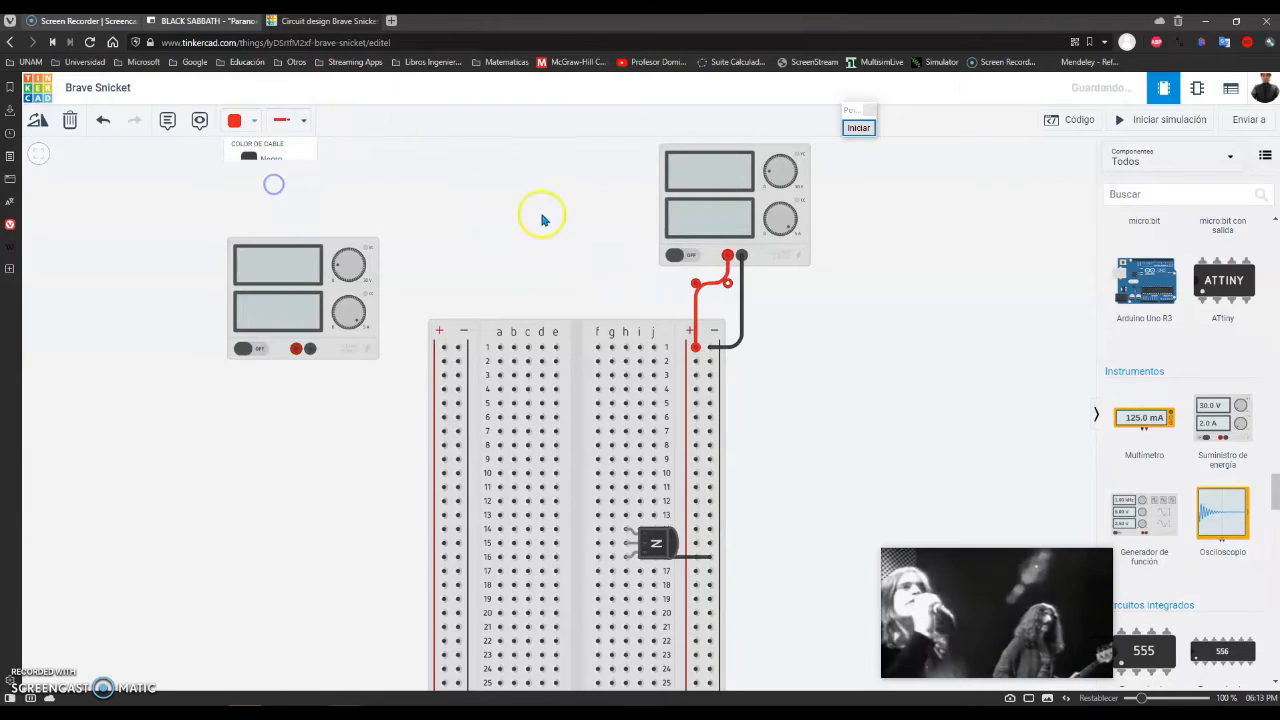
click(547, 239)
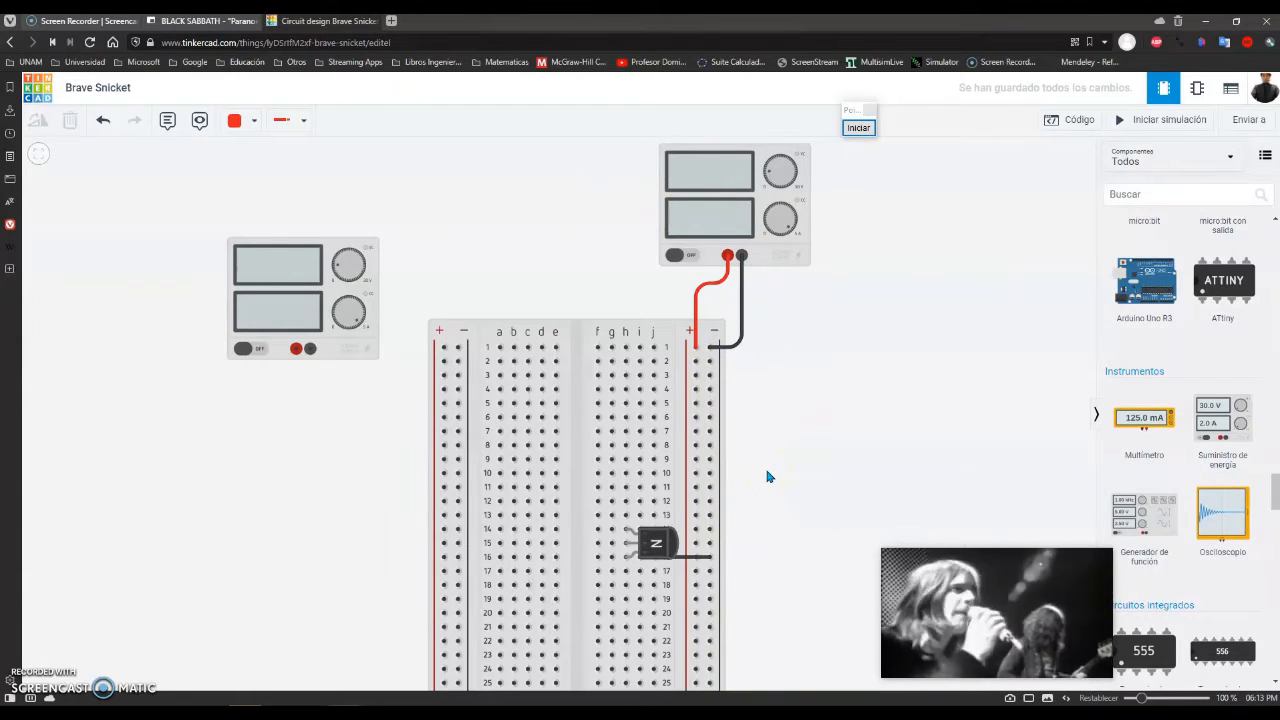
Move the VBB supply above the breadboard's left power rails and wire its positive terminal to the left positive rail at row 1.
drag(767, 470, 768, 480)
drag(313, 304, 455, 229)
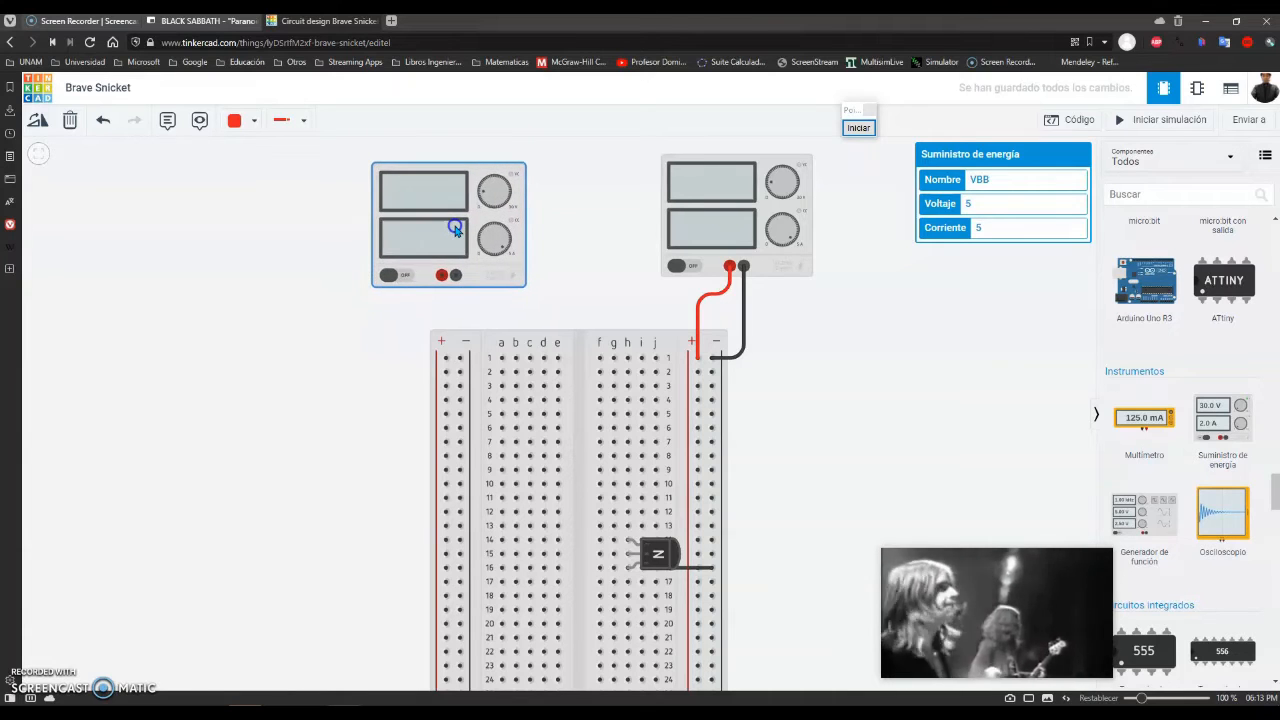
click(440, 279)
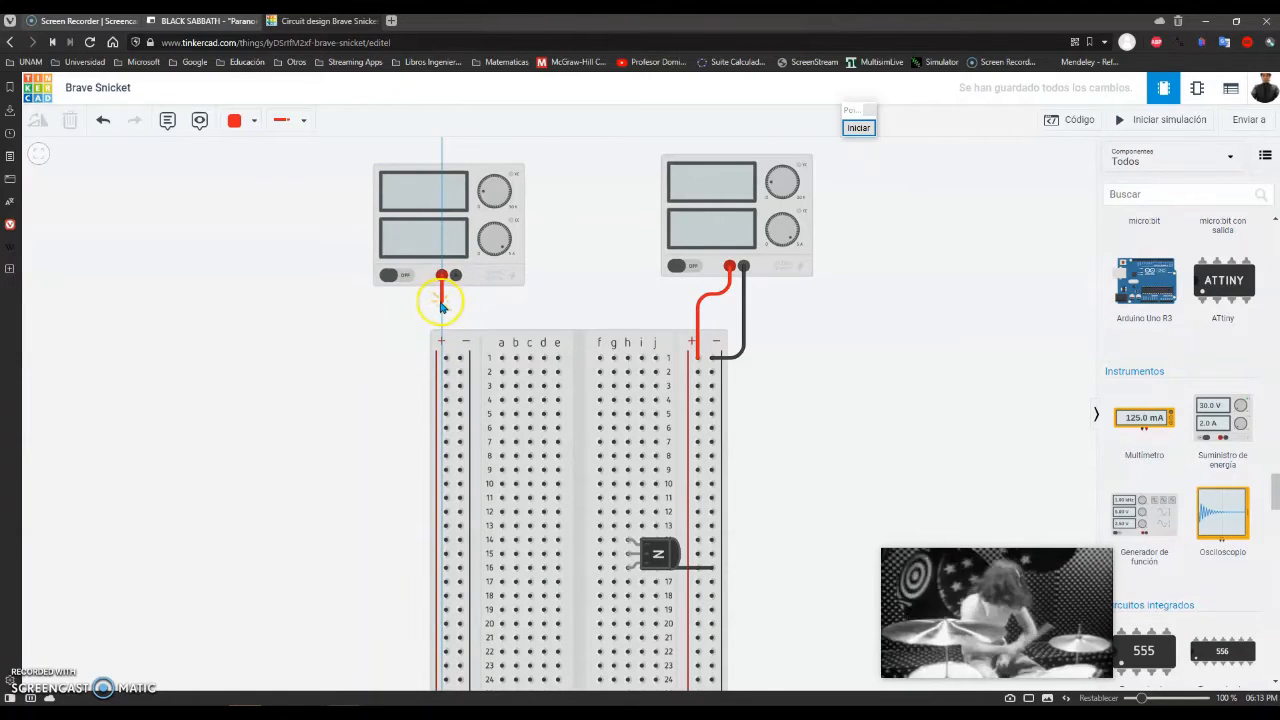
click(446, 358)
click(424, 307)
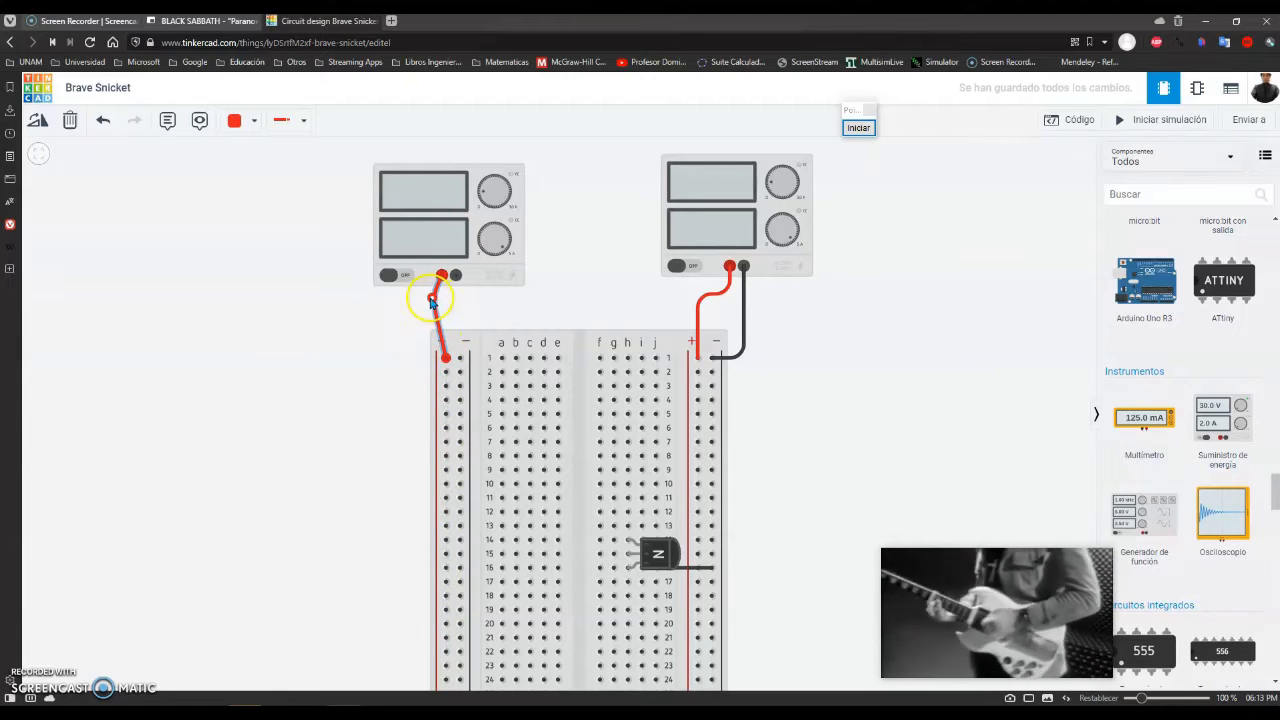
Shift the VBB supply slightly to the left and reshape its red wire into a right-angle corner beside the breadboard.
drag(426, 248, 367, 258)
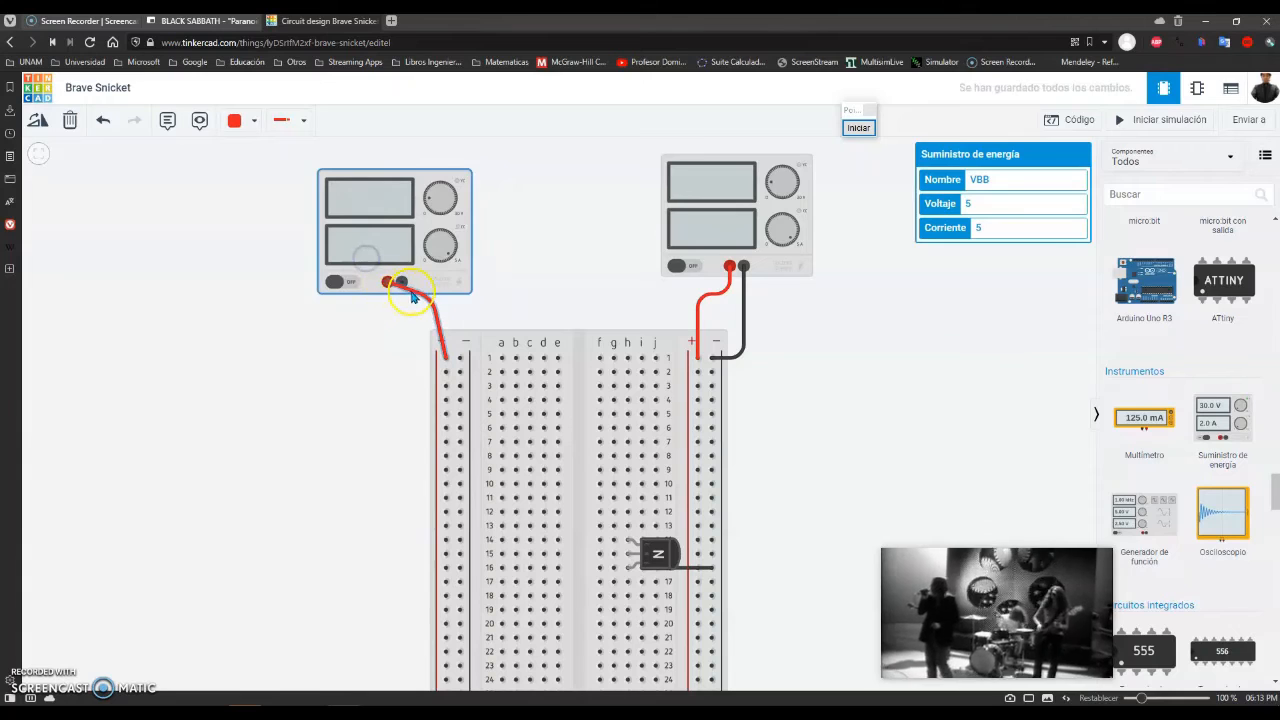
click(416, 293)
drag(426, 310, 388, 359)
click(348, 405)
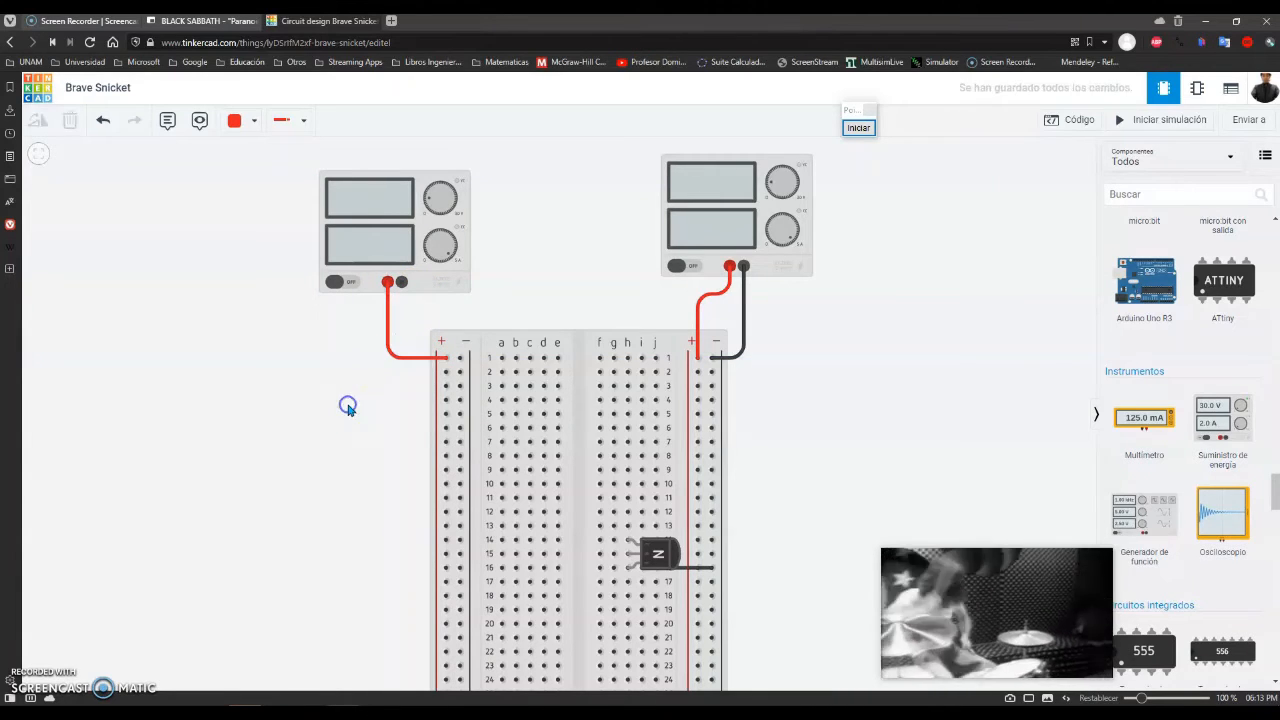
Wire the VBB supply's negative terminal to the left negative rail at row 1, colour the wire black and square its bends.
click(402, 283)
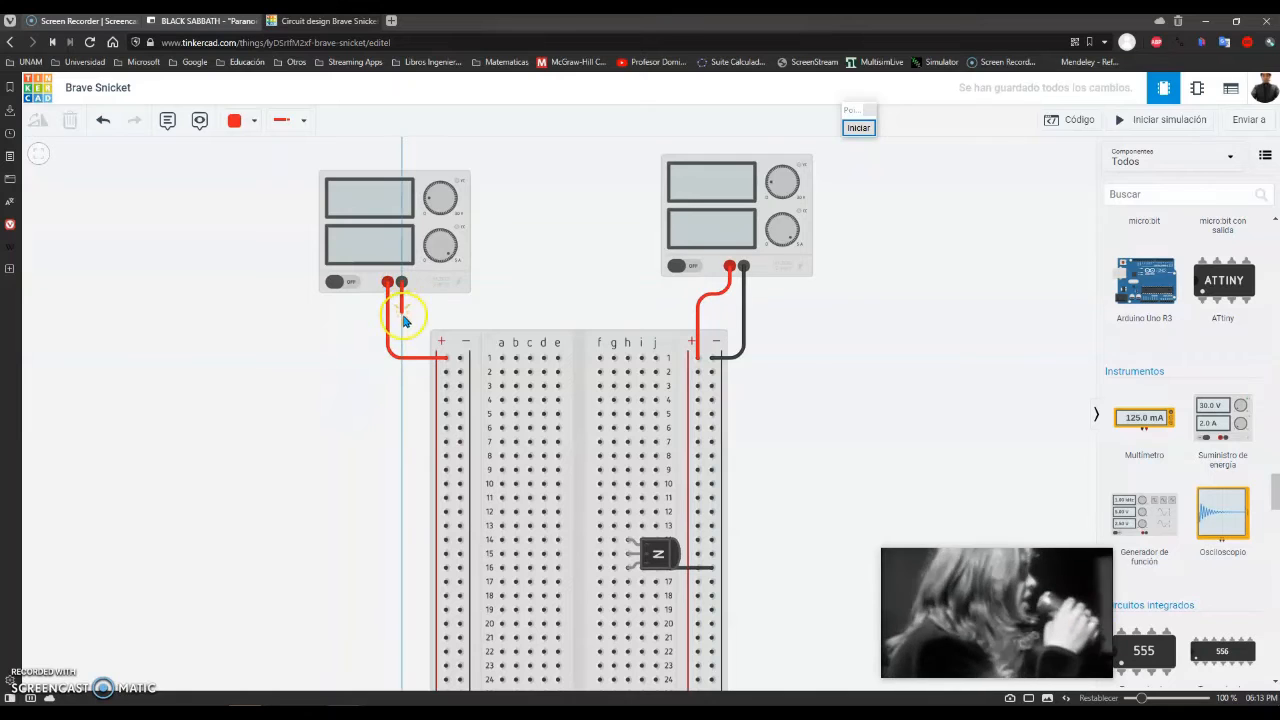
click(404, 321)
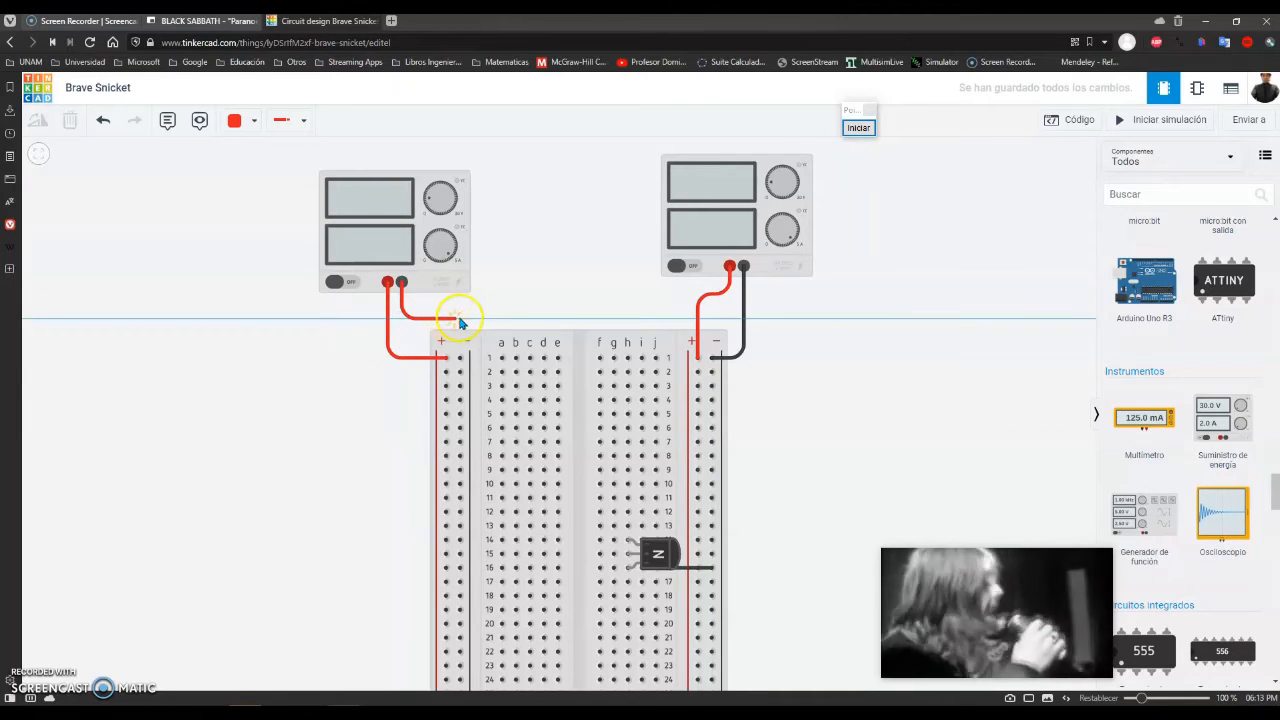
click(458, 319)
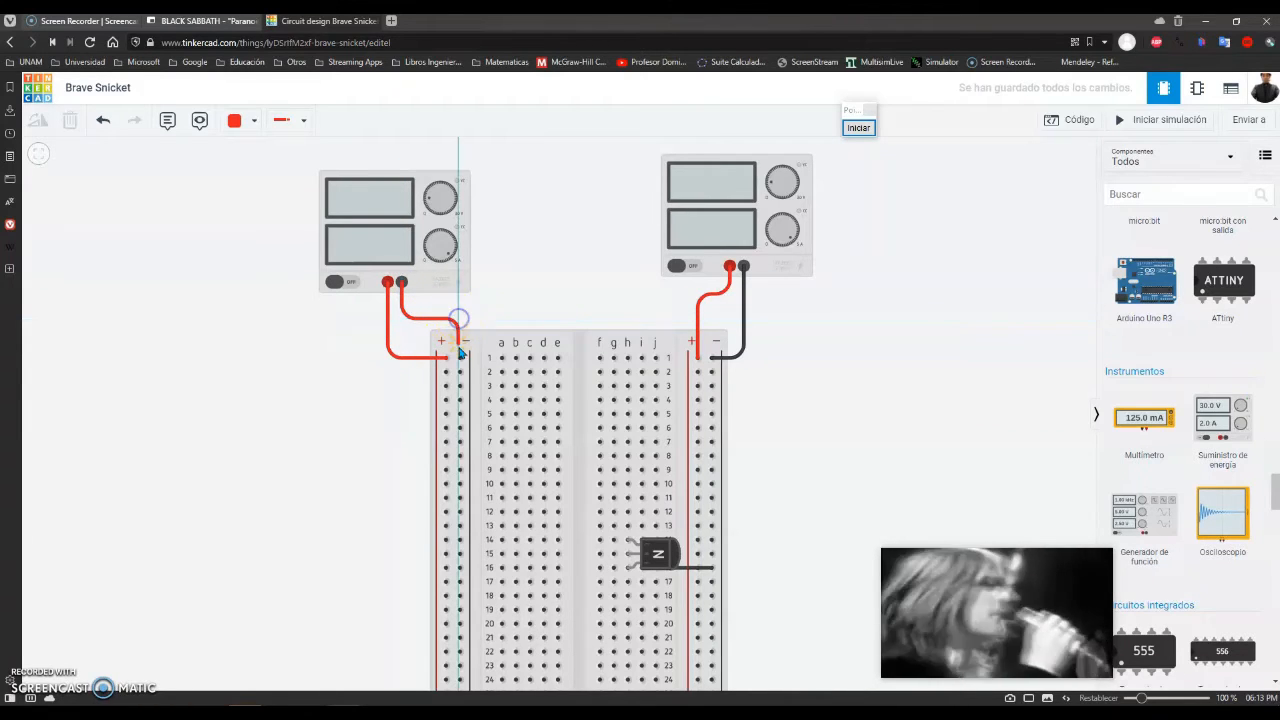
click(459, 357)
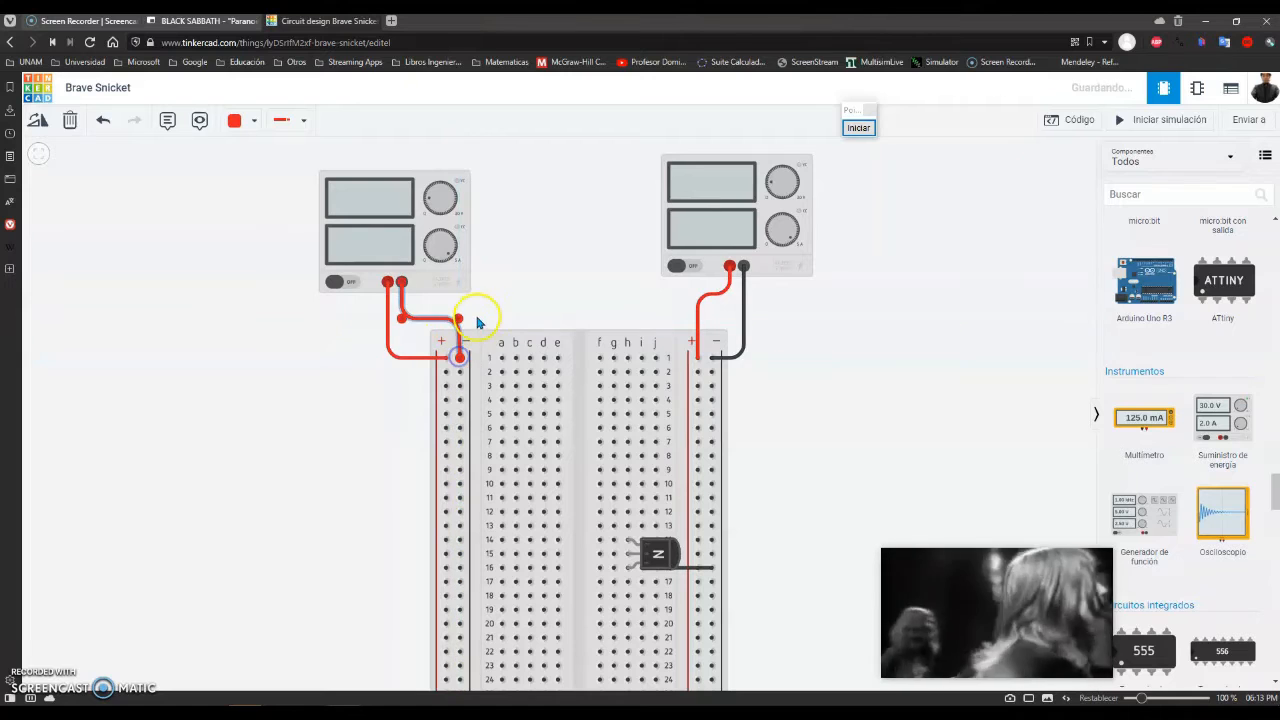
click(240, 120)
click(253, 162)
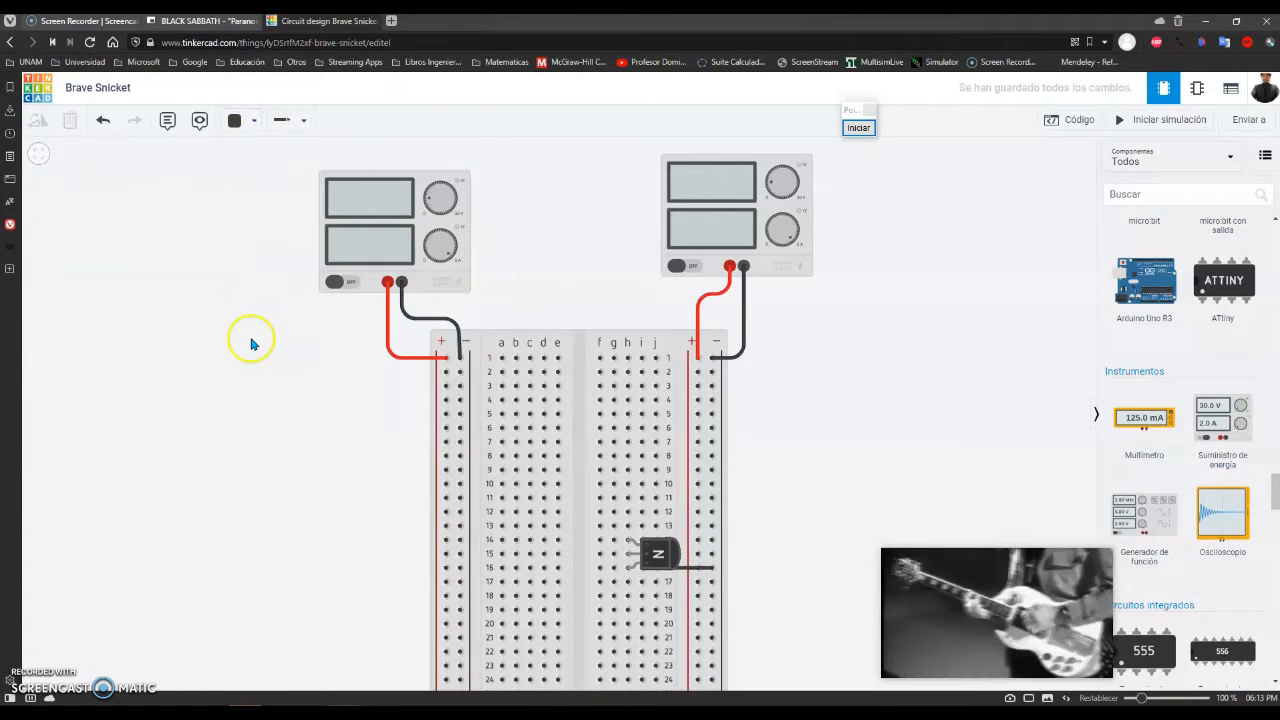
click(437, 320)
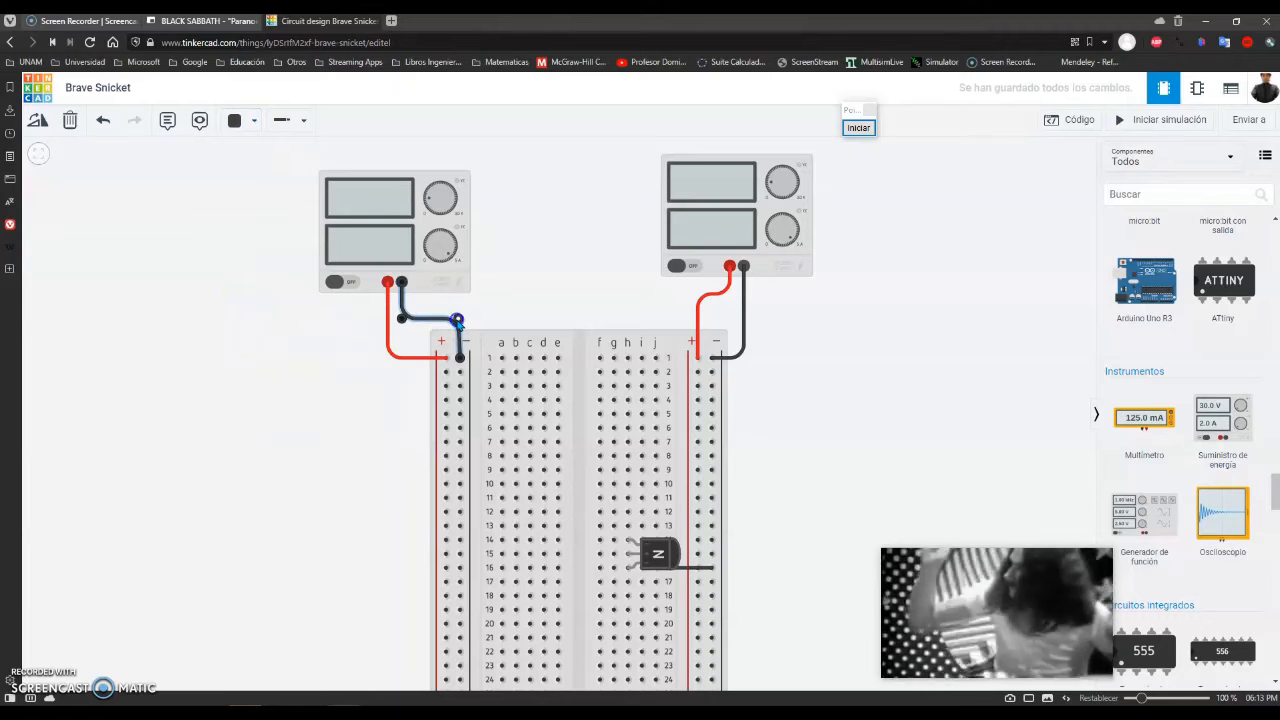
drag(456, 320, 455, 321)
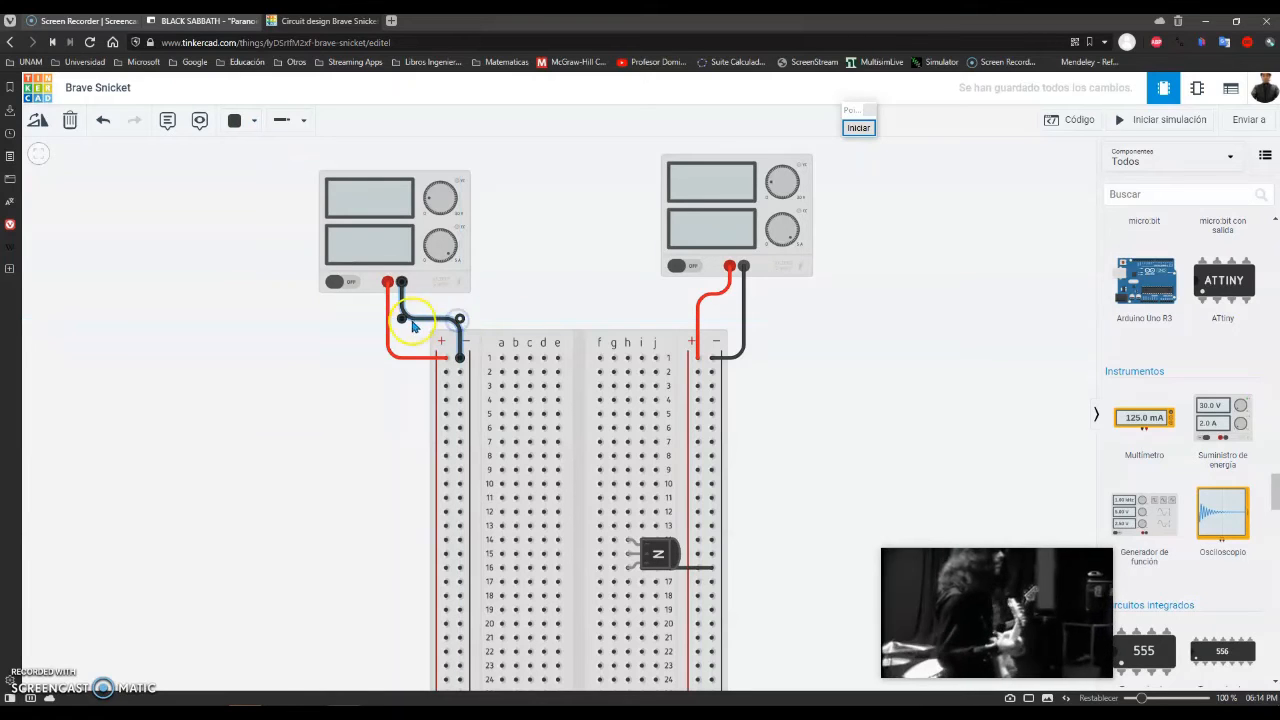
click(496, 302)
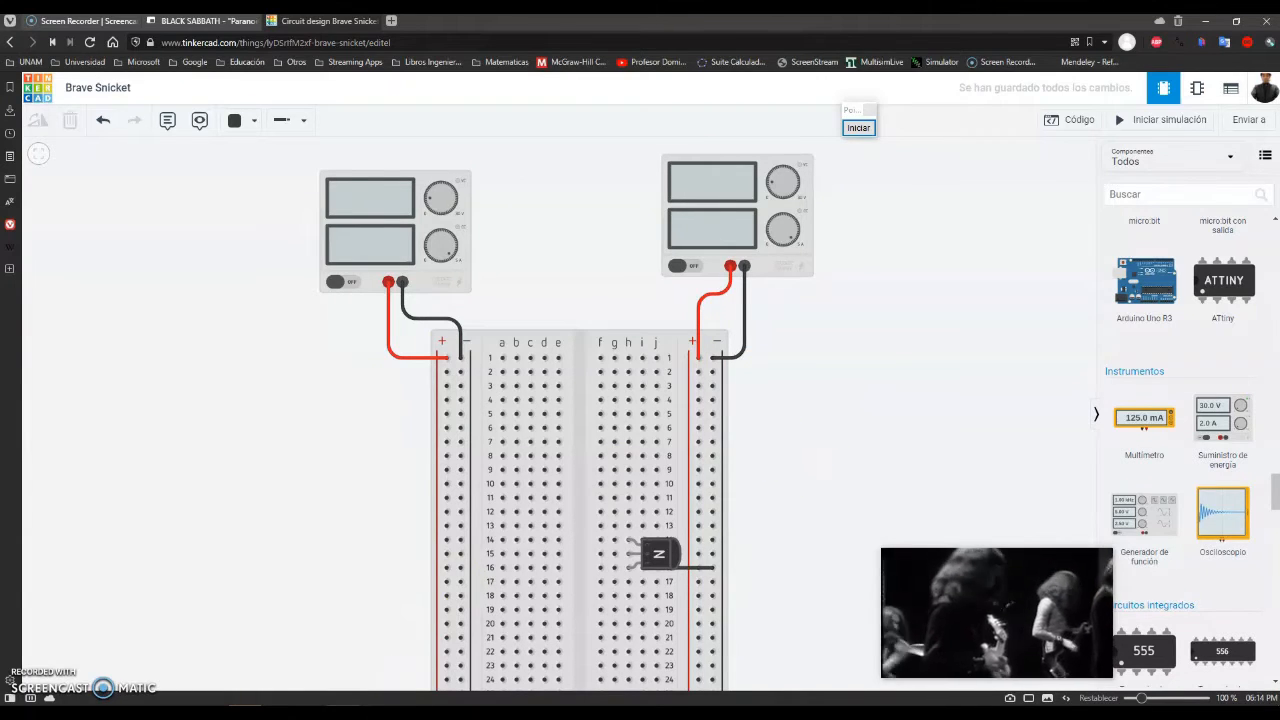
Check the circuit diagram in OneNote, and join the breadboard's left and right negative rails in Tinkercad with a black wire at row 30.
key(alt+Tab)
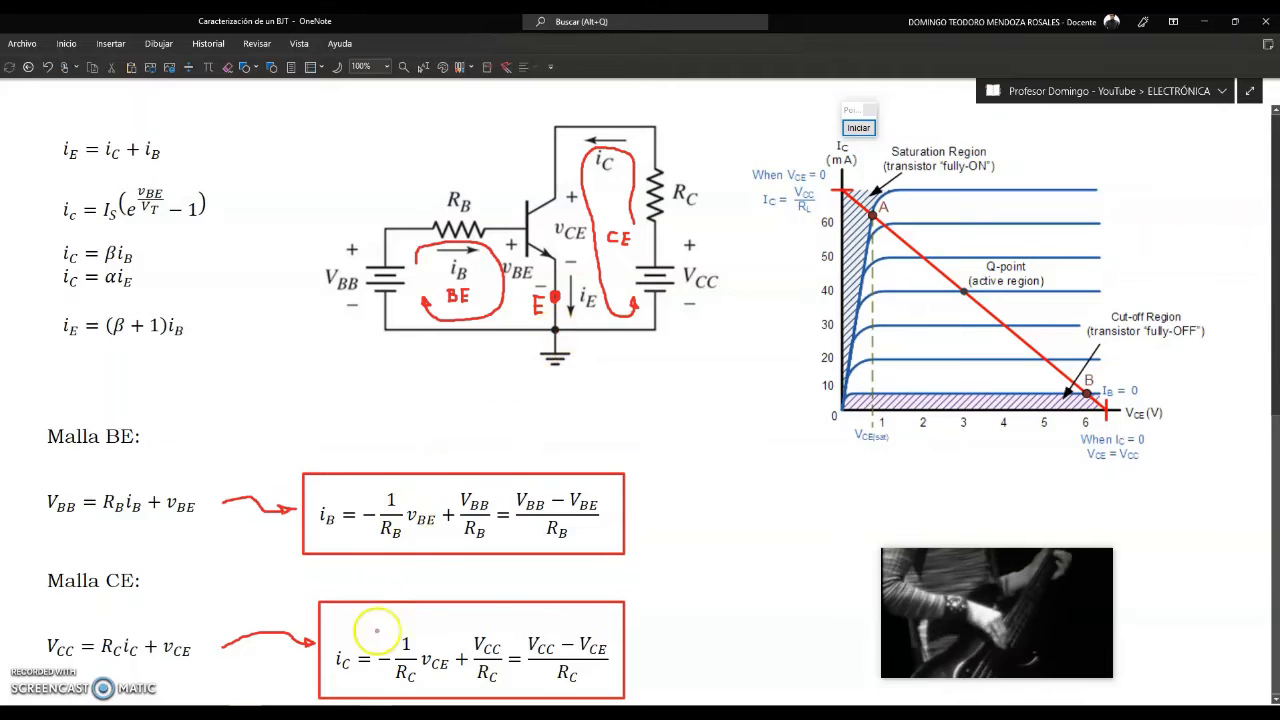
click(375, 712)
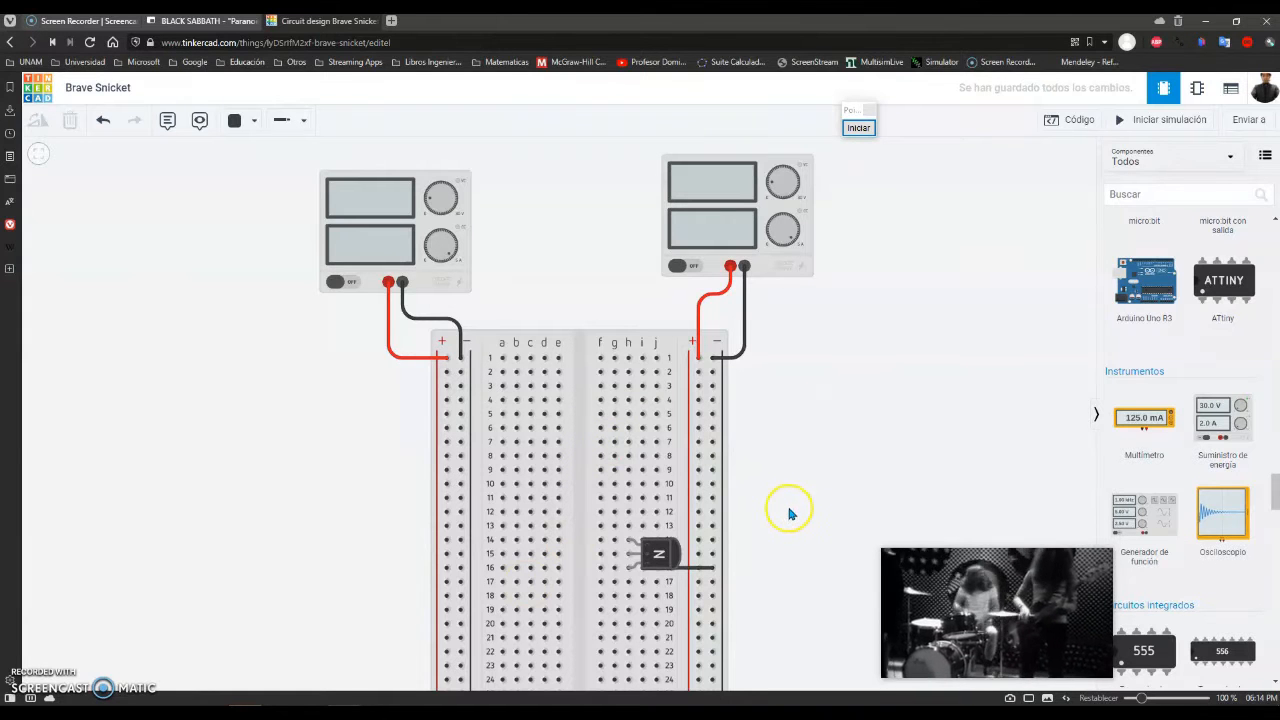
drag(783, 531, 783, 369)
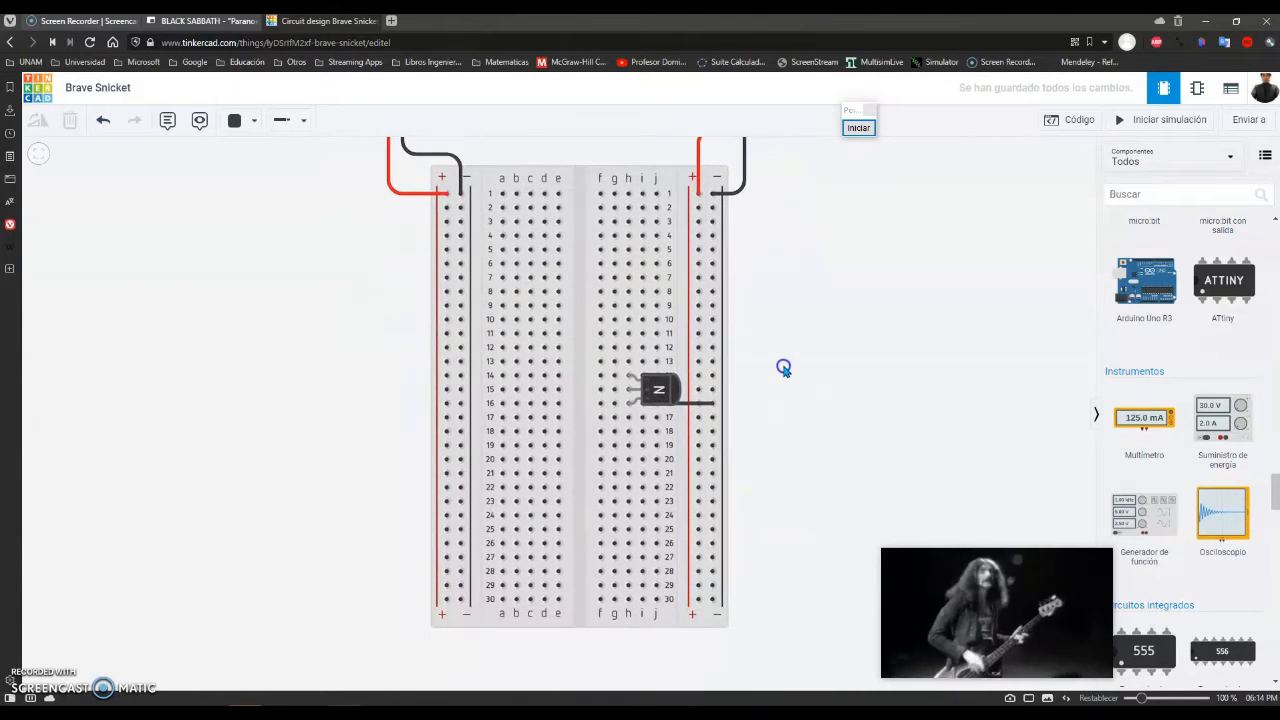
click(460, 599)
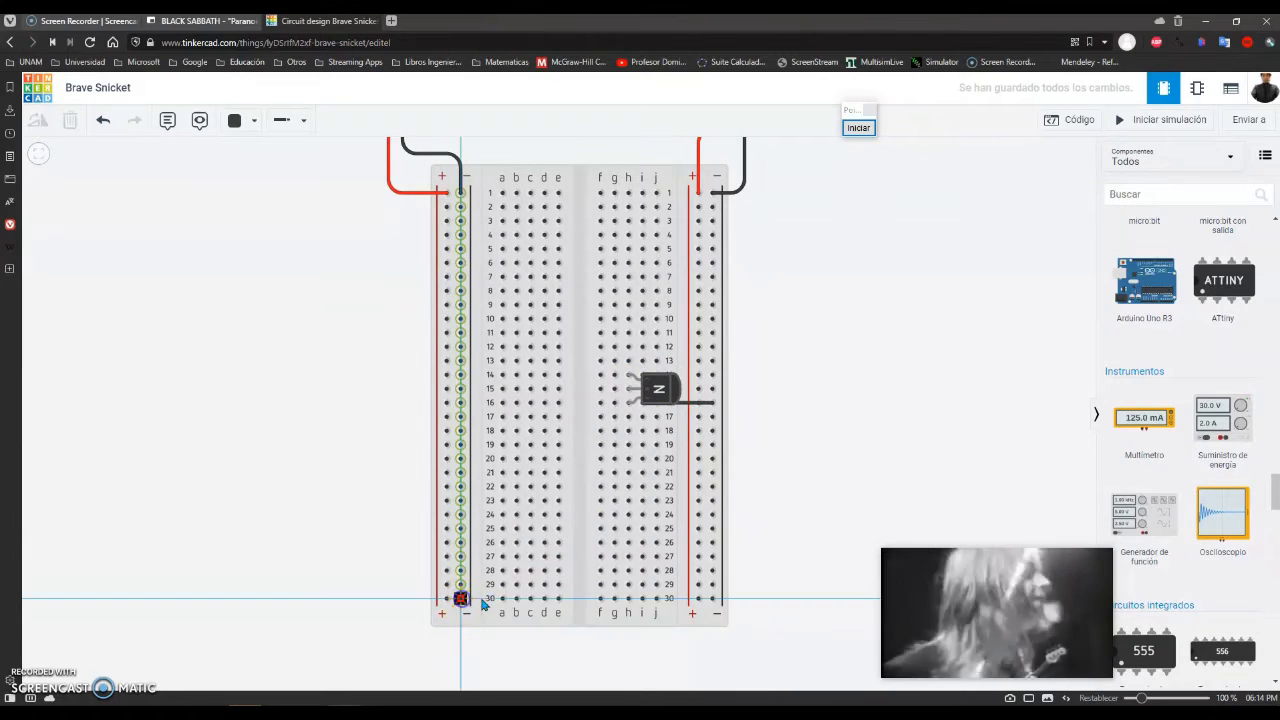
click(712, 599)
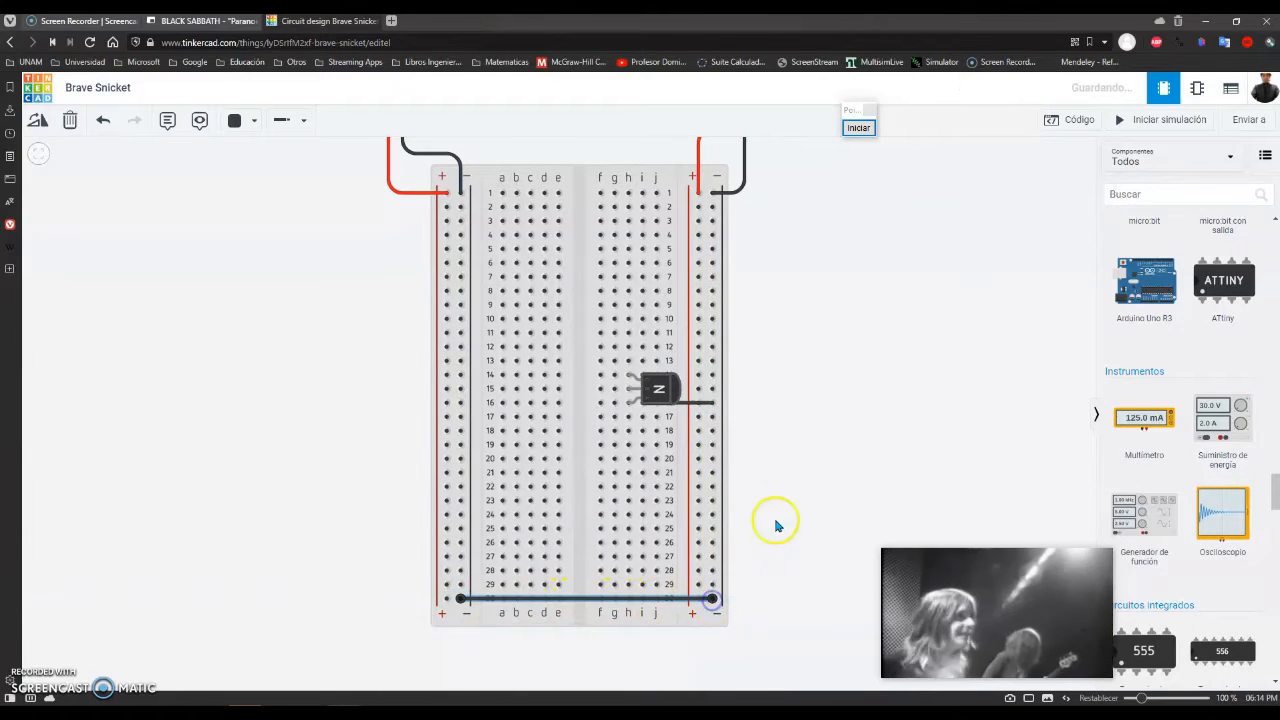
click(803, 426)
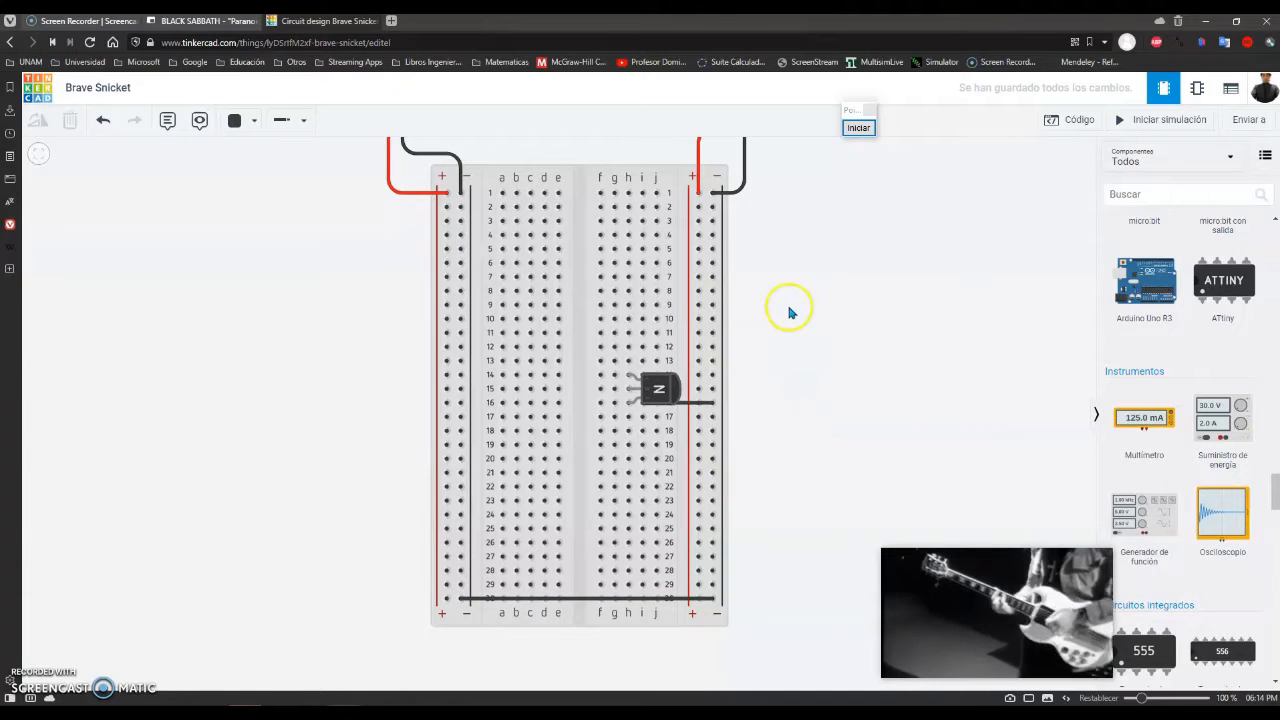
Add a resistor, rotate it to horizontal and place it in row 7 between column i and the right positive rail.
drag(791, 306, 797, 369)
click(38, 153)
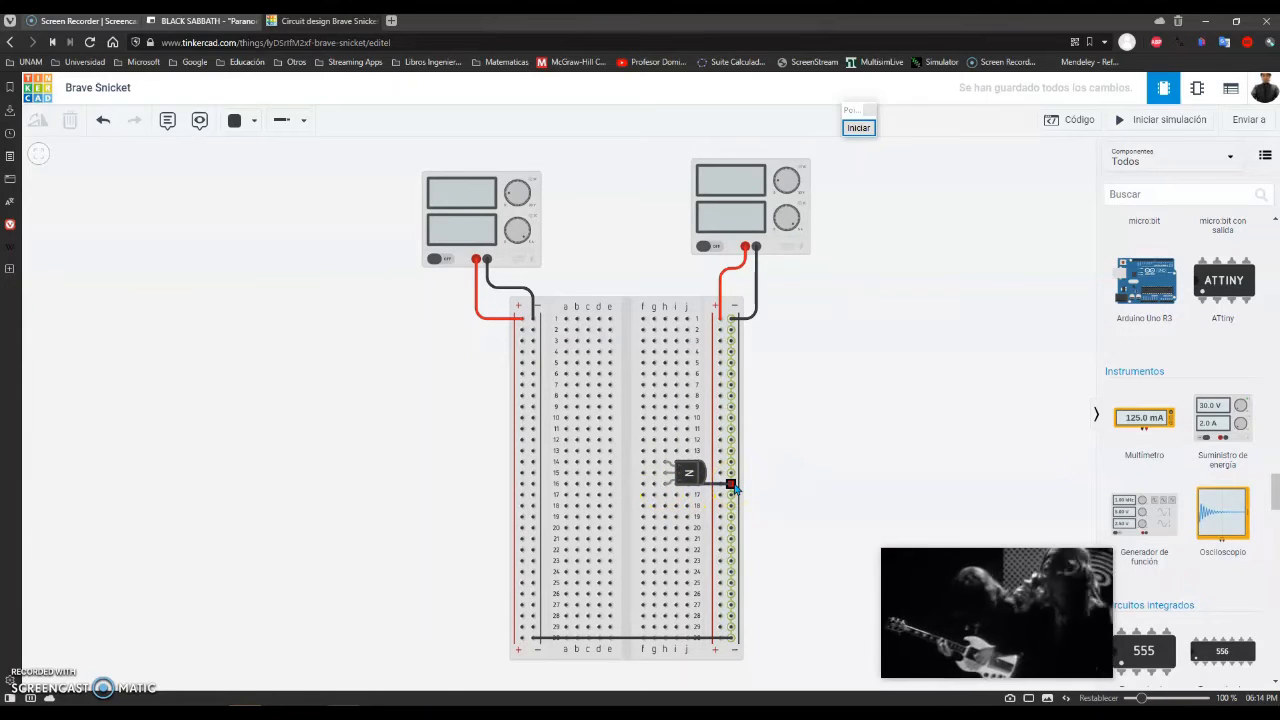
click(766, 463)
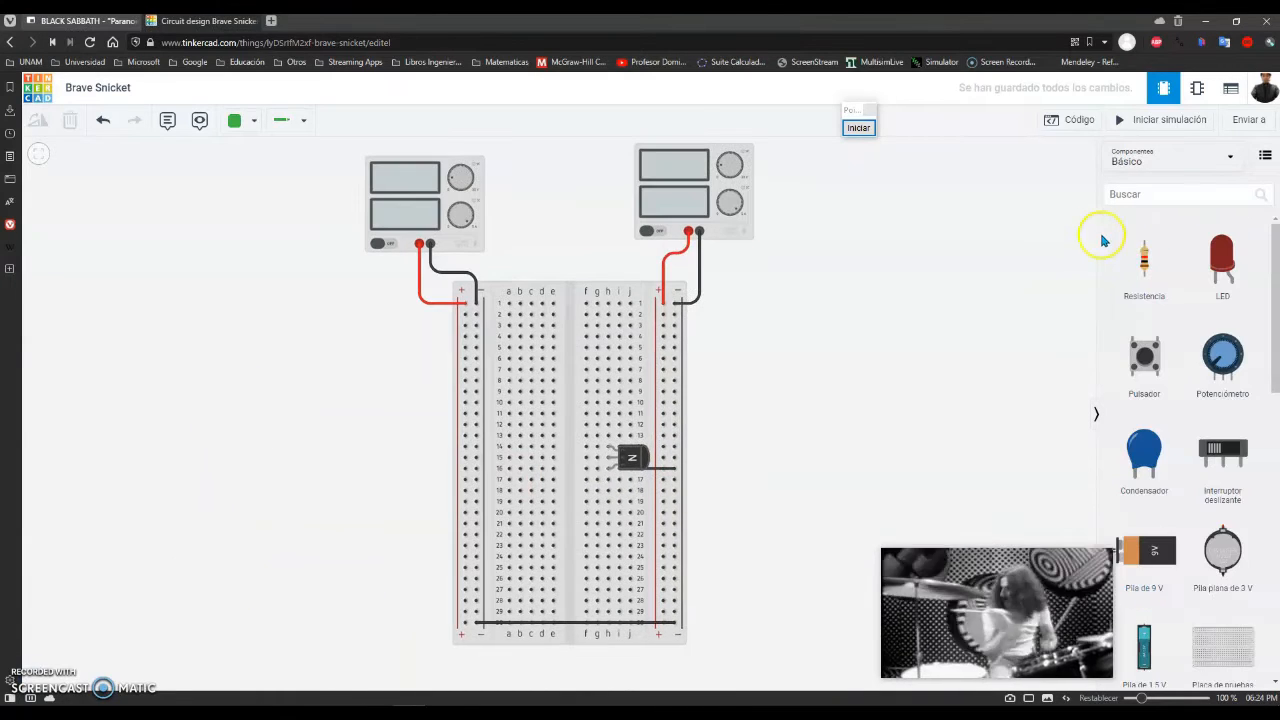
drag(1140, 262, 610, 396)
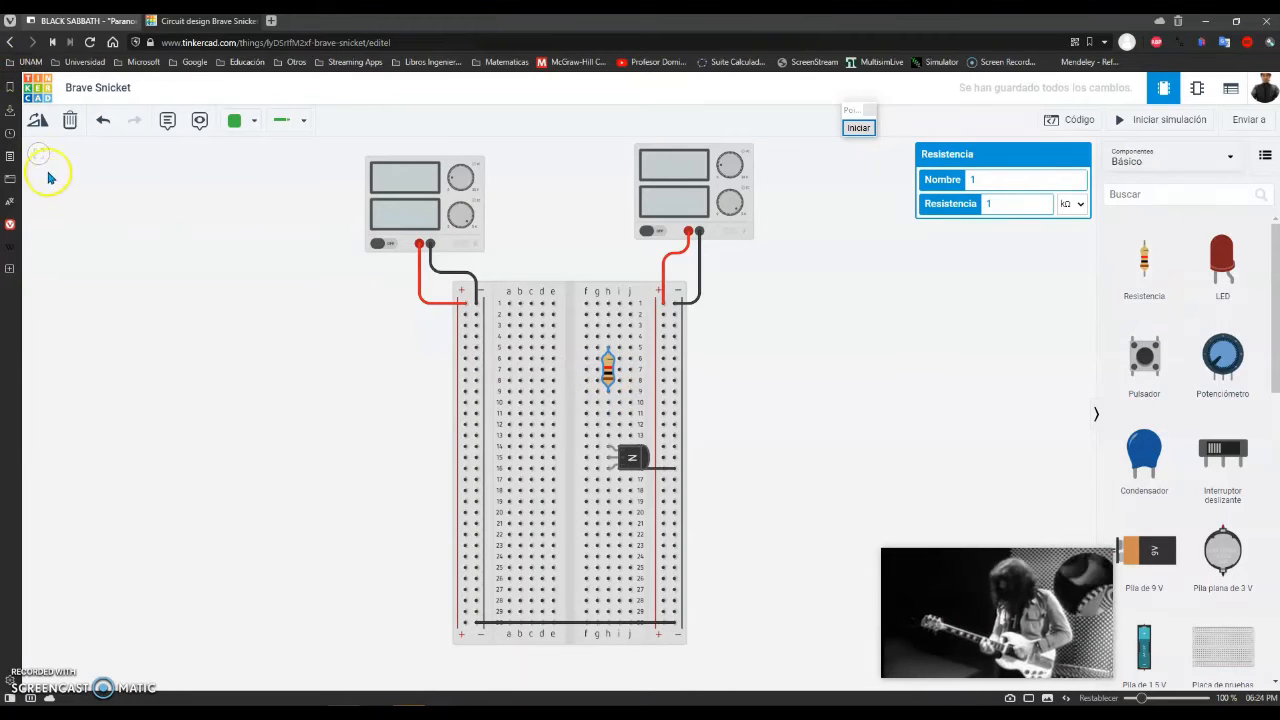
click(38, 121)
click(39, 122)
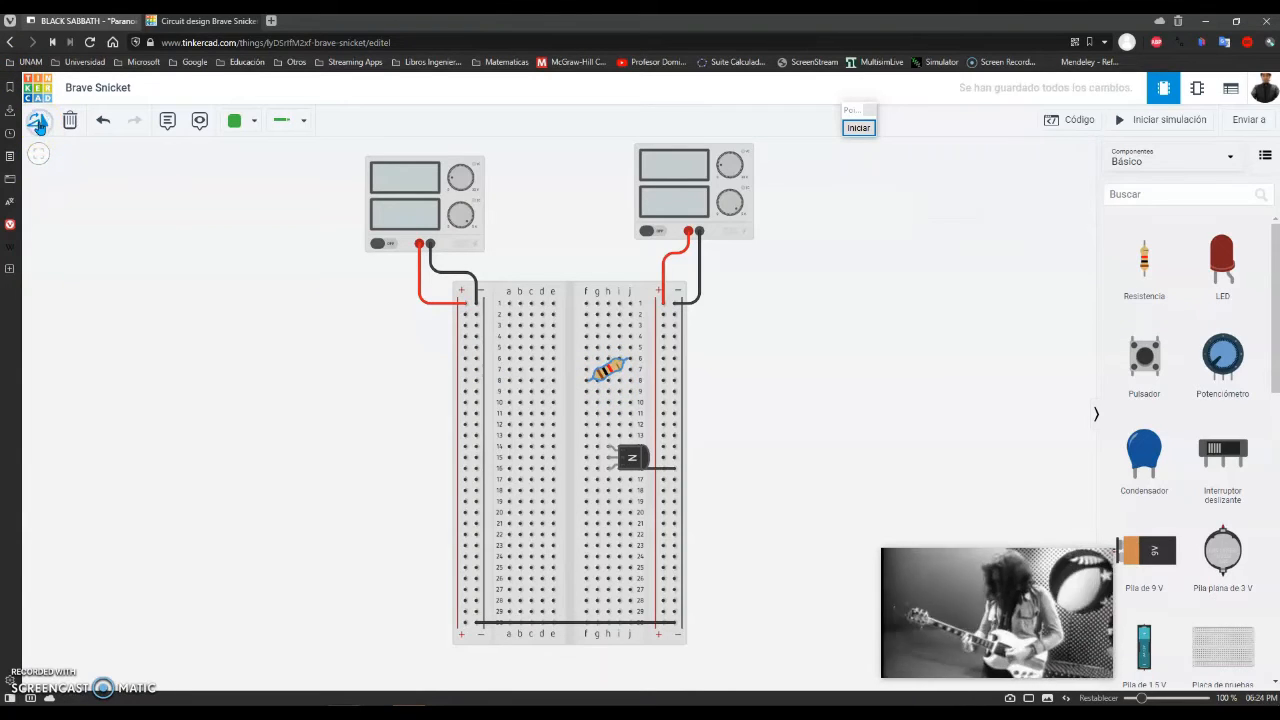
click(39, 122)
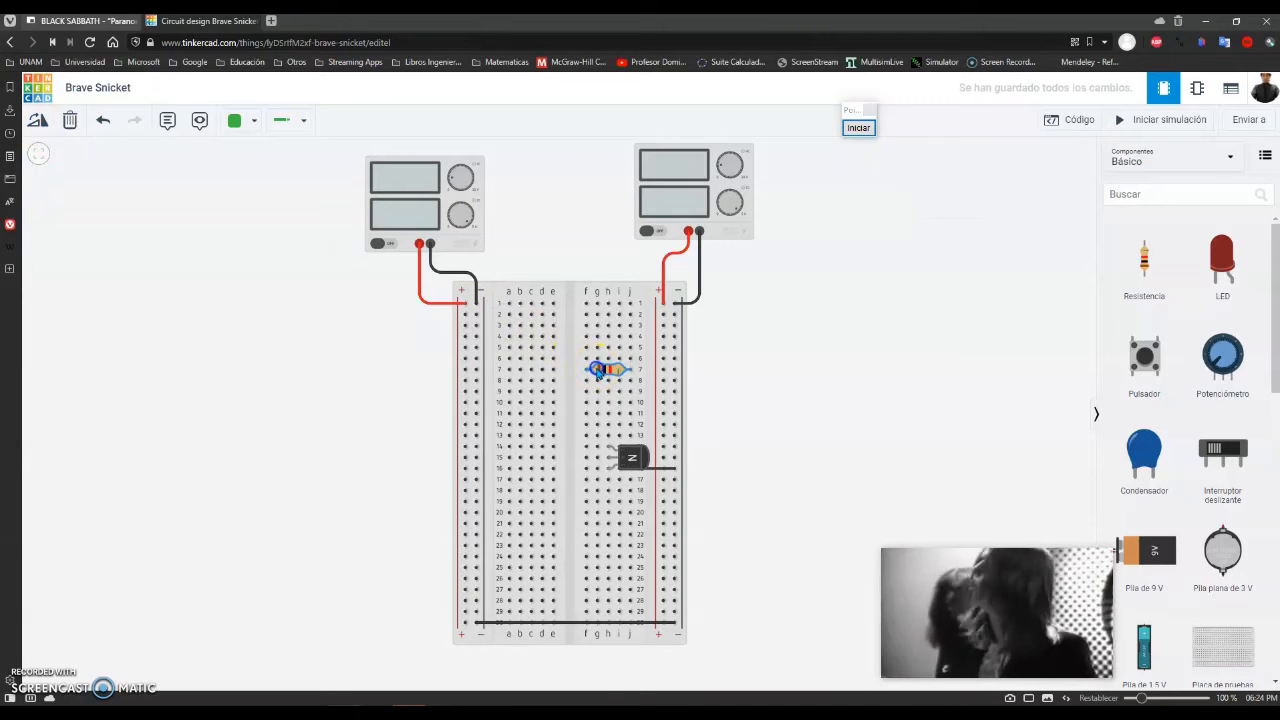
drag(598, 373, 626, 372)
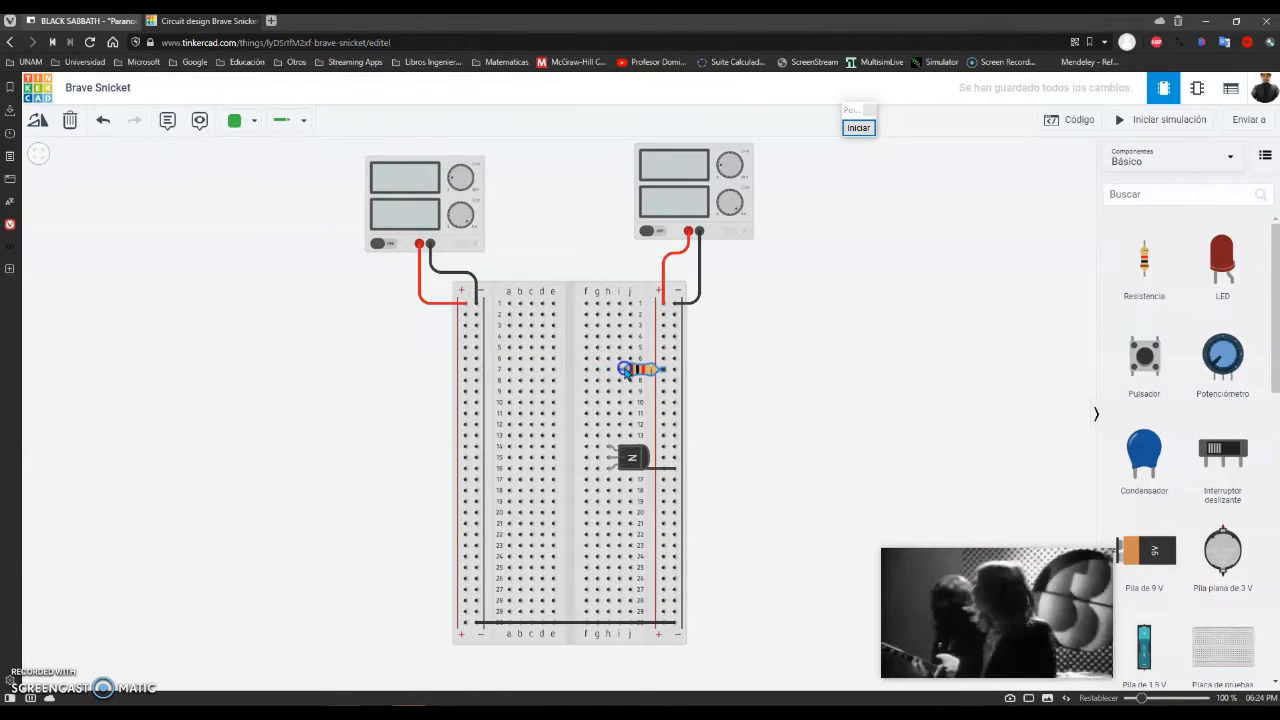
click(629, 392)
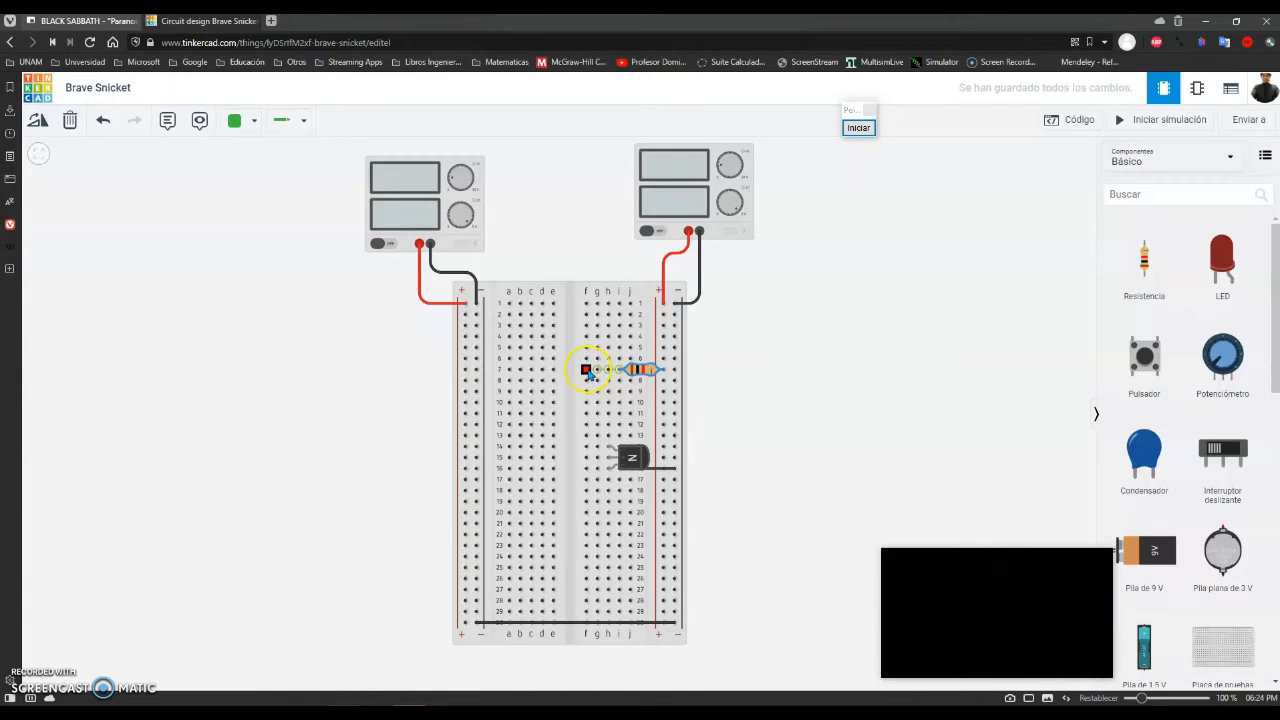
Connect the collector resistor's row 7 to the transistor's row 14 with a green wire in column g.
drag(597, 371, 597, 448)
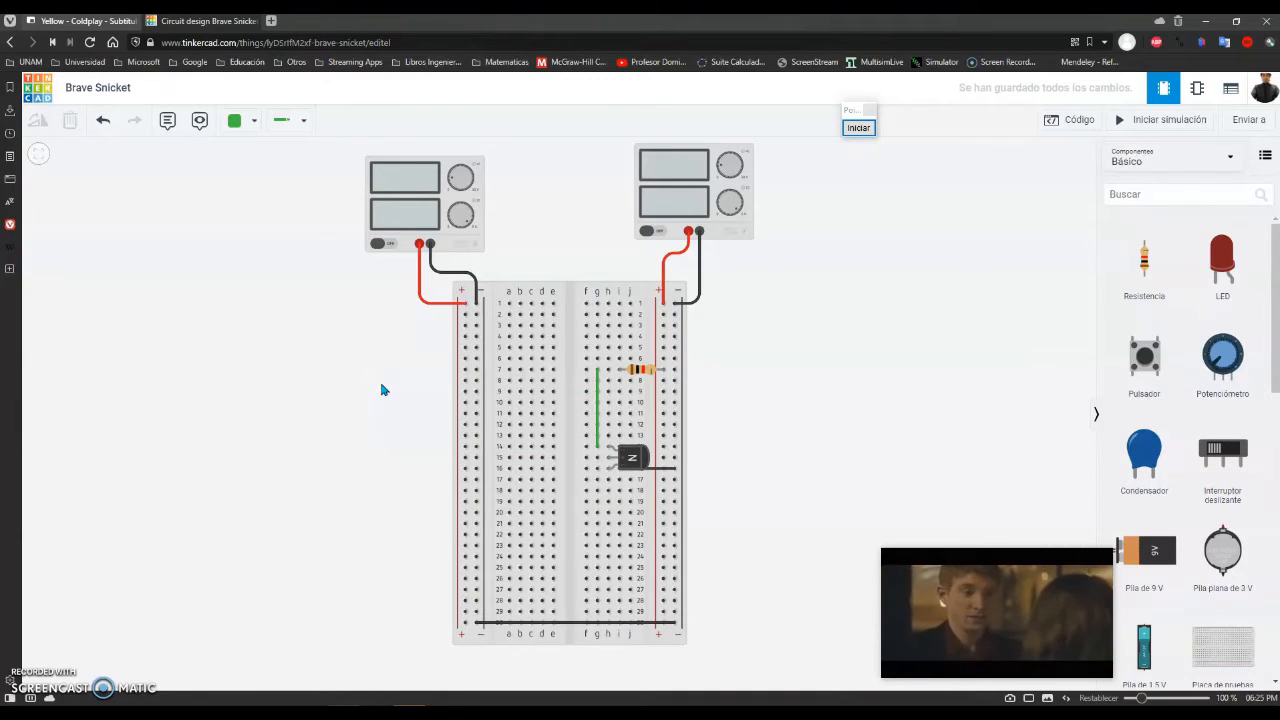
click(648, 371)
click(738, 380)
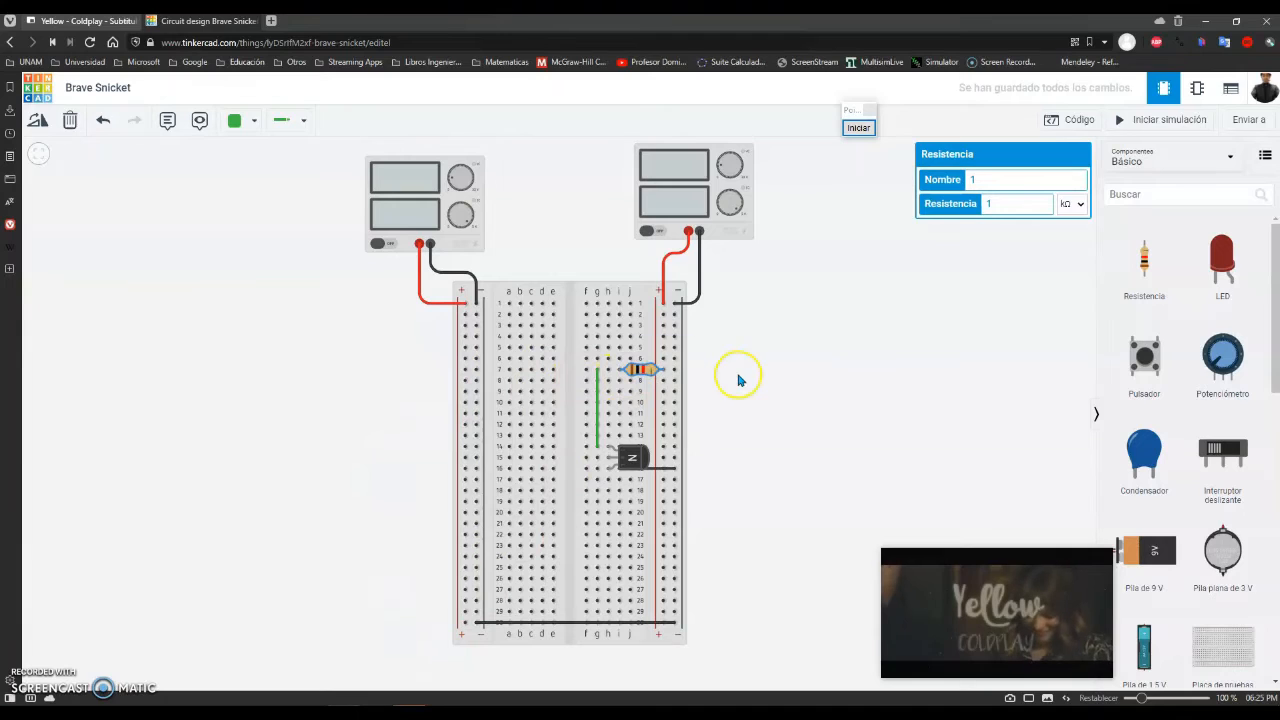
click(738, 380)
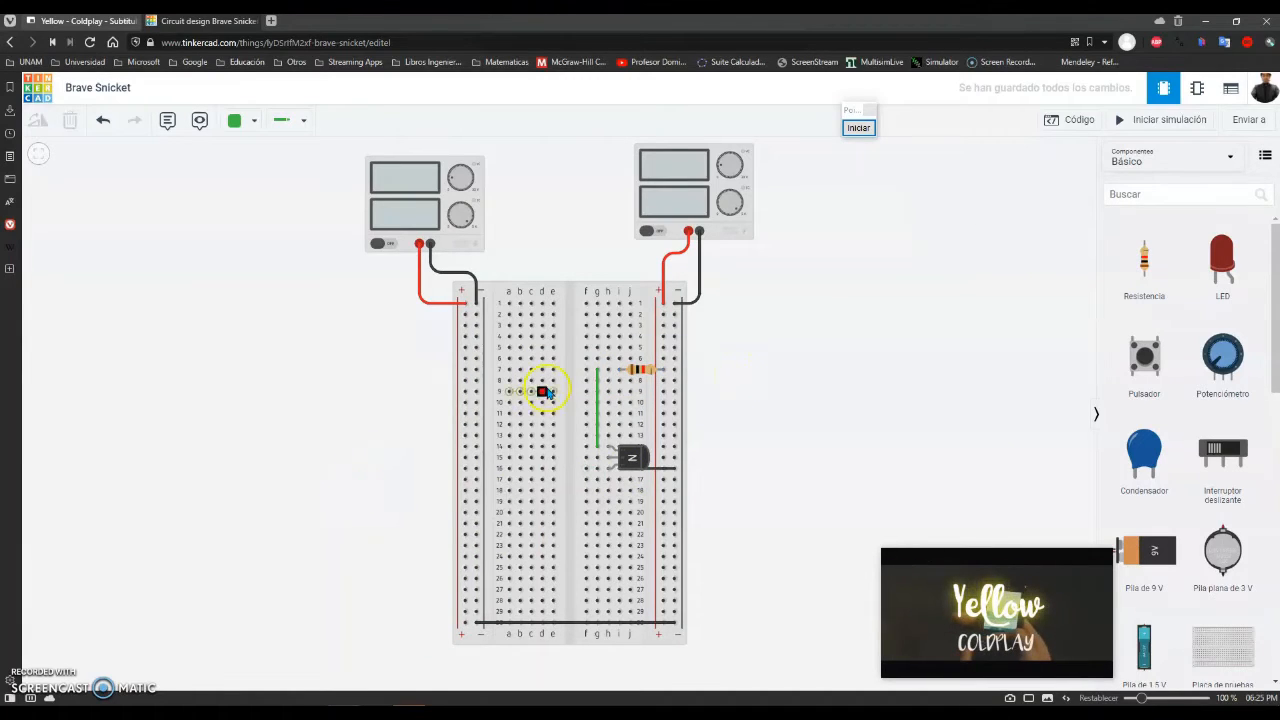
Add a second resistor, rotate it to horizontal and place it in row 15 across the centre gap from column d to f.
drag(1143, 262, 309, 406)
click(38, 122)
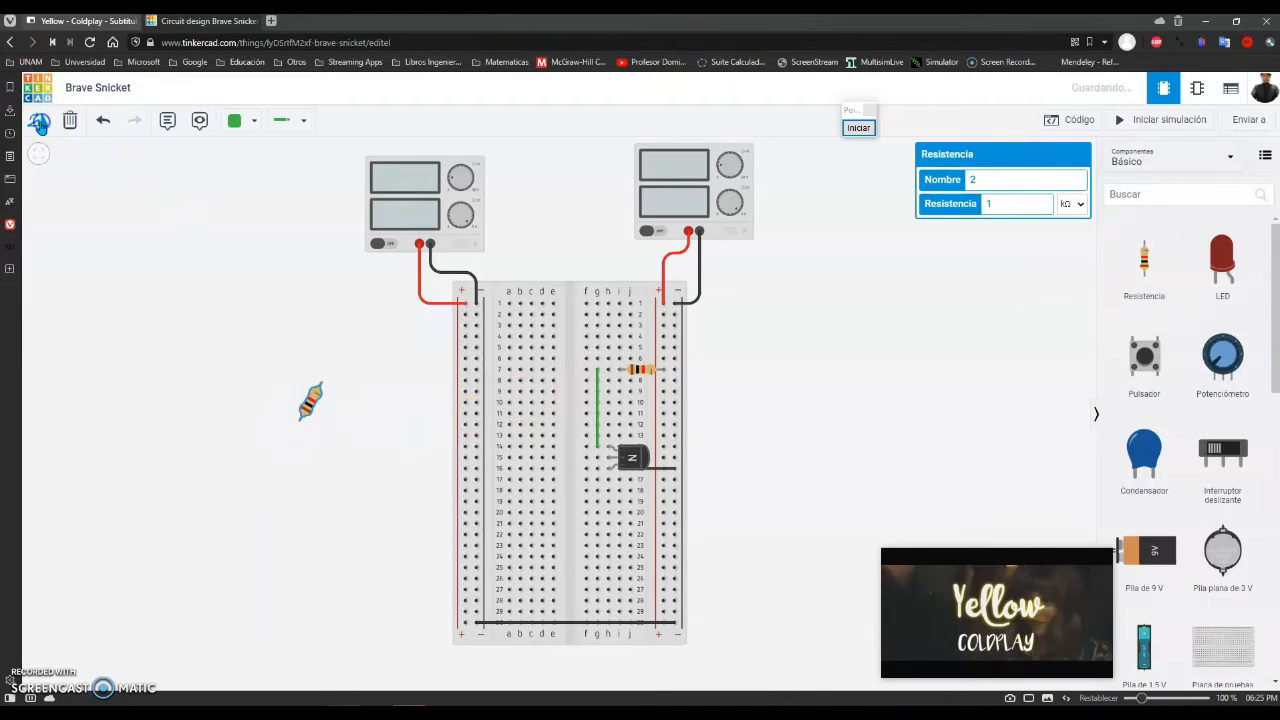
click(38, 122)
click(38, 122)
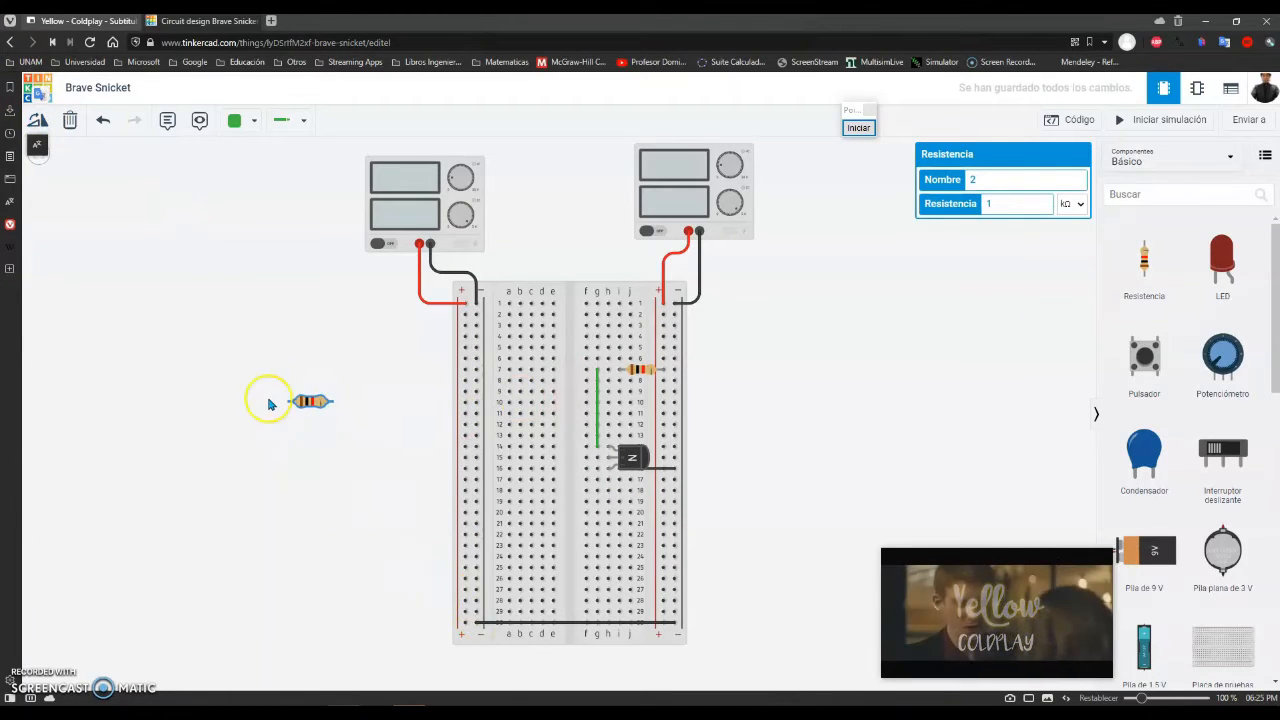
drag(311, 400, 564, 460)
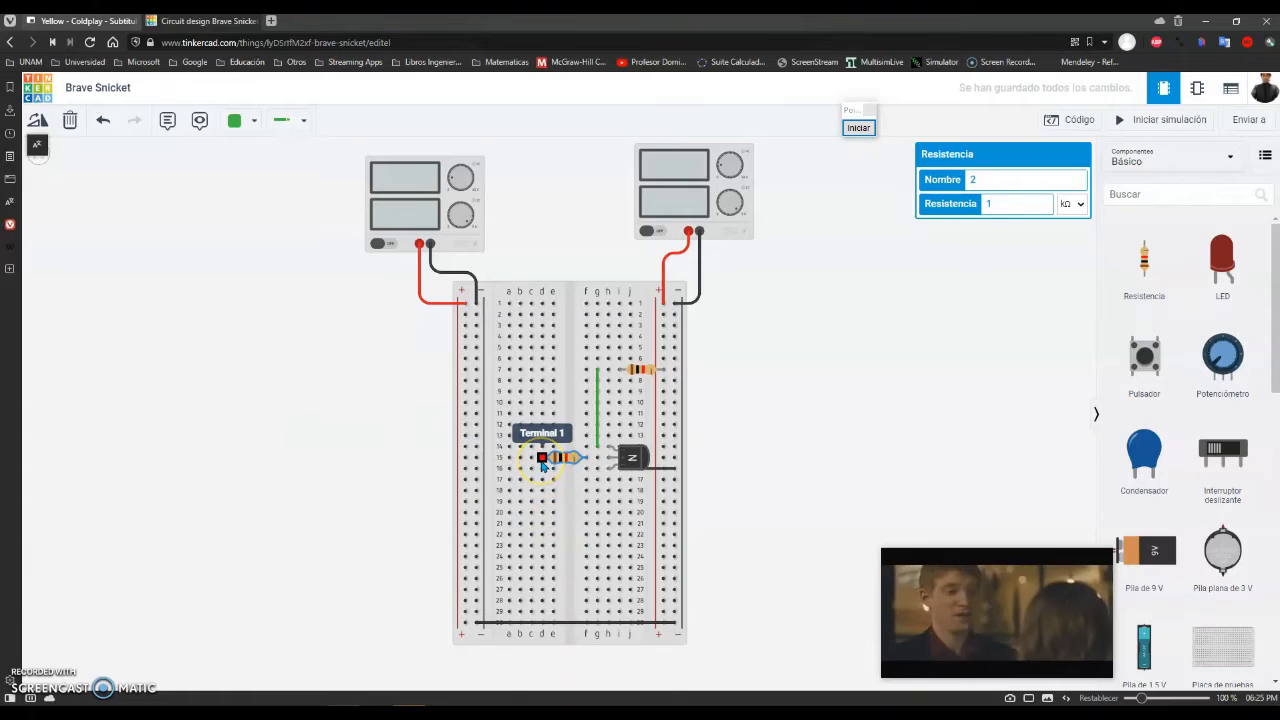
Wire row 15 column a to the left positive rail and colour the wire red.
drag(542, 465, 469, 458)
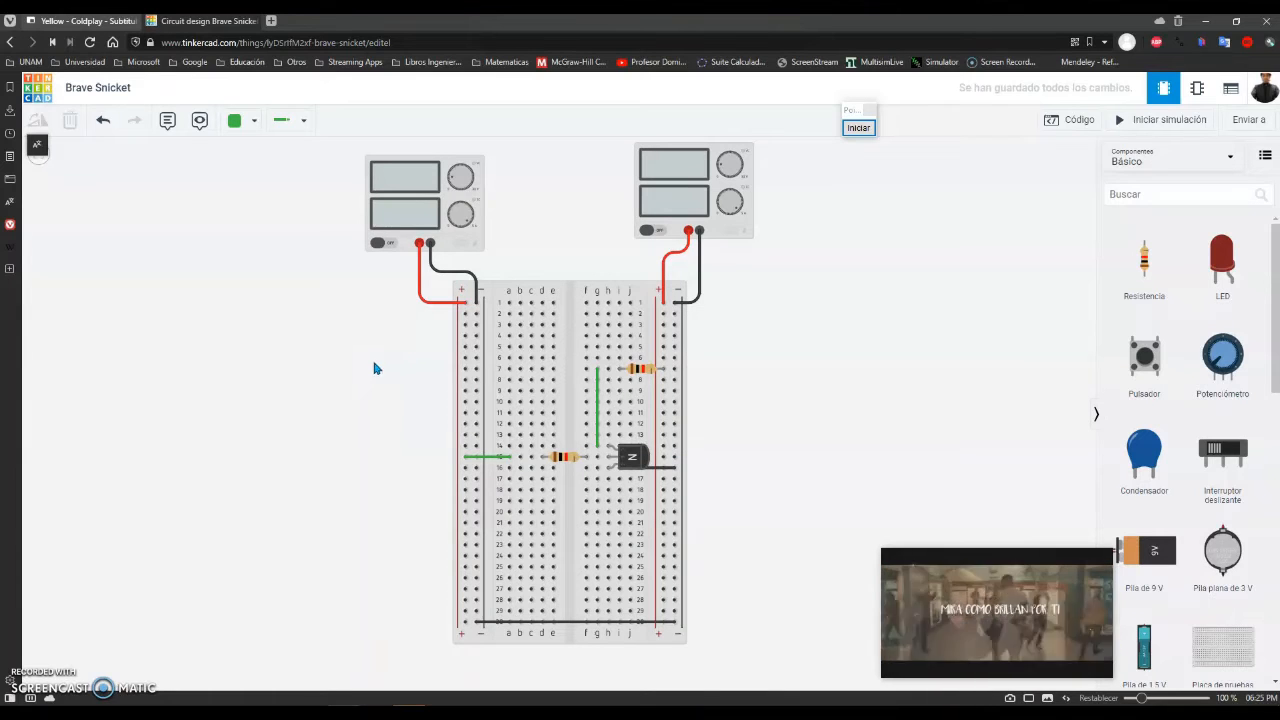
click(487, 460)
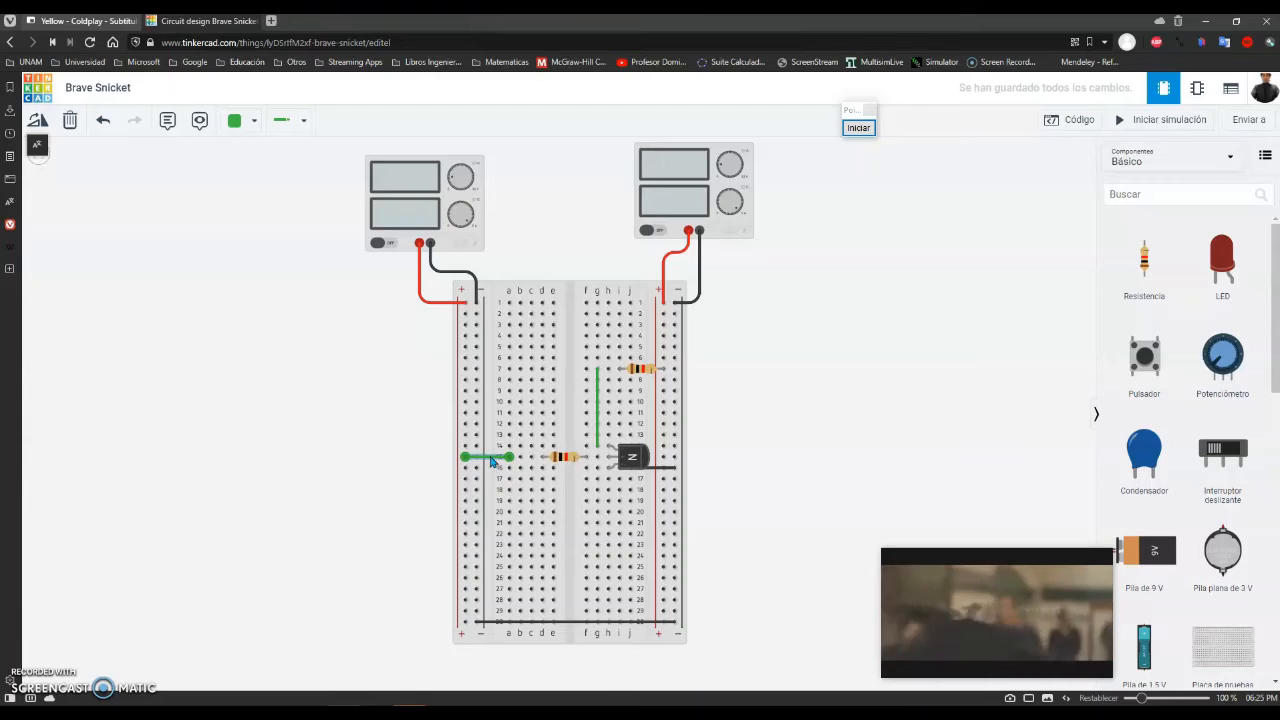
click(254, 121)
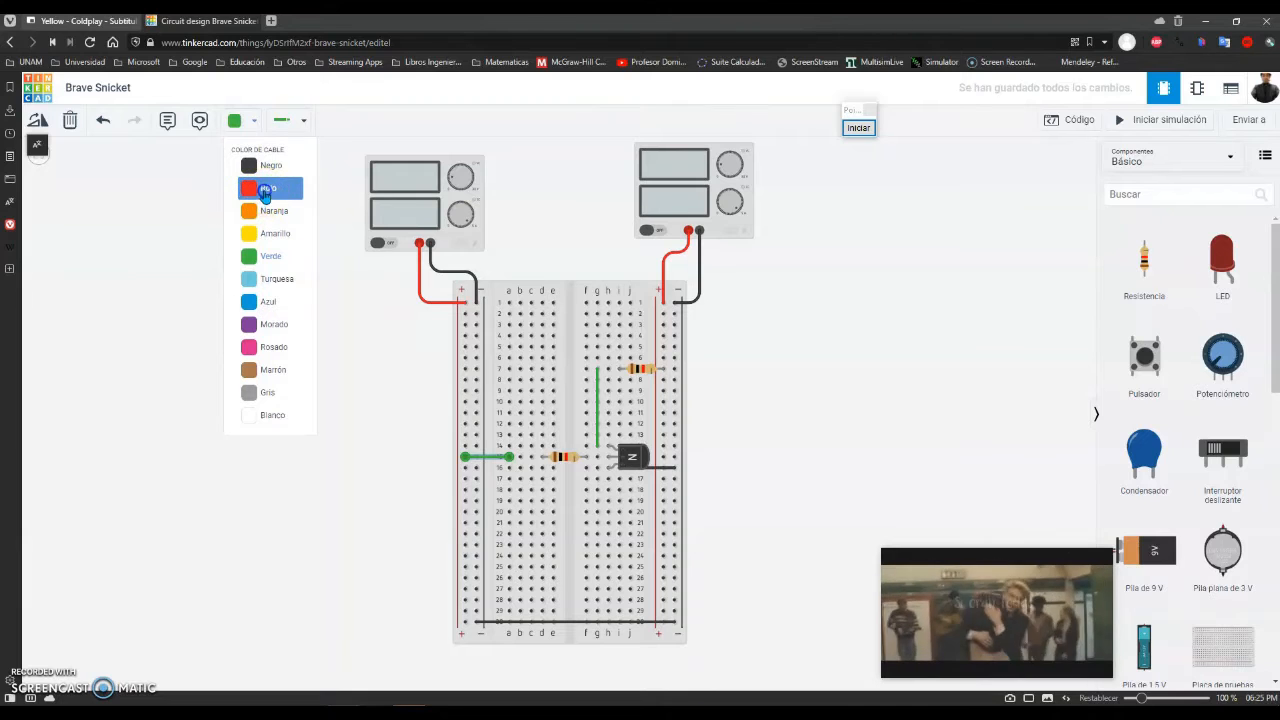
click(262, 189)
click(317, 384)
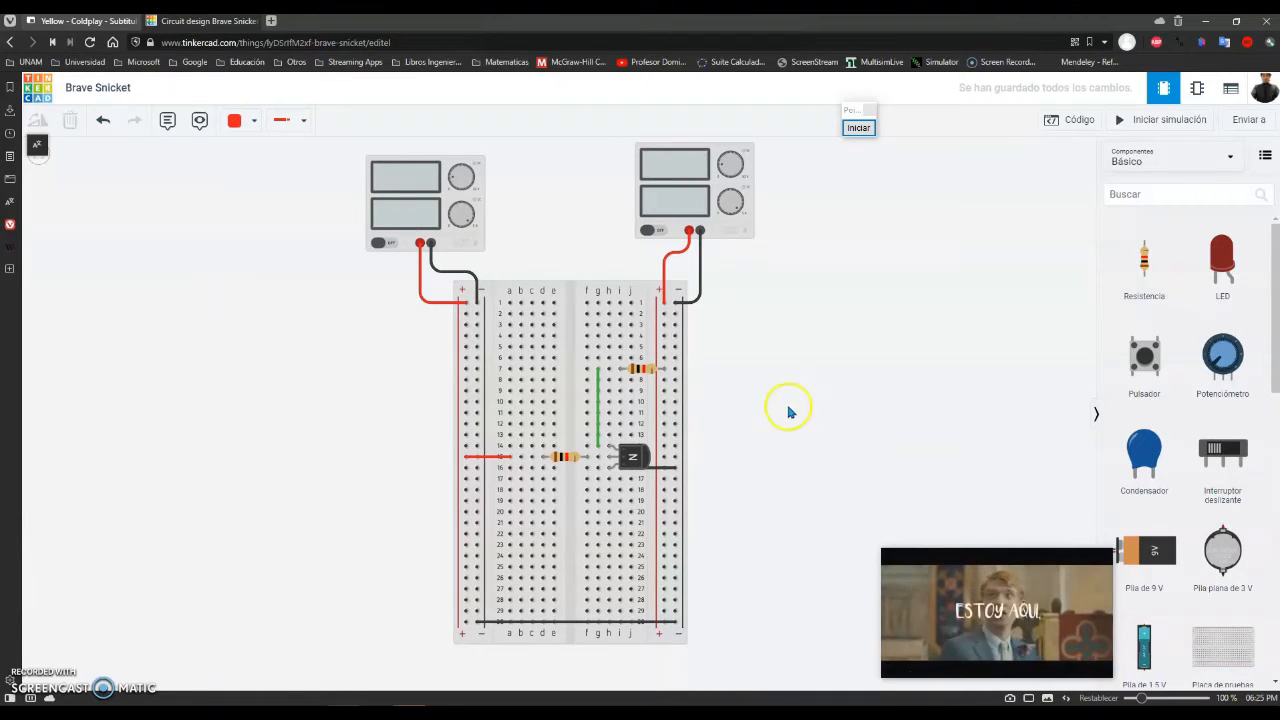
Name the row 15 resistor RB, set its resistance to 100 kΩ, and check the values of both resistors.
click(566, 457)
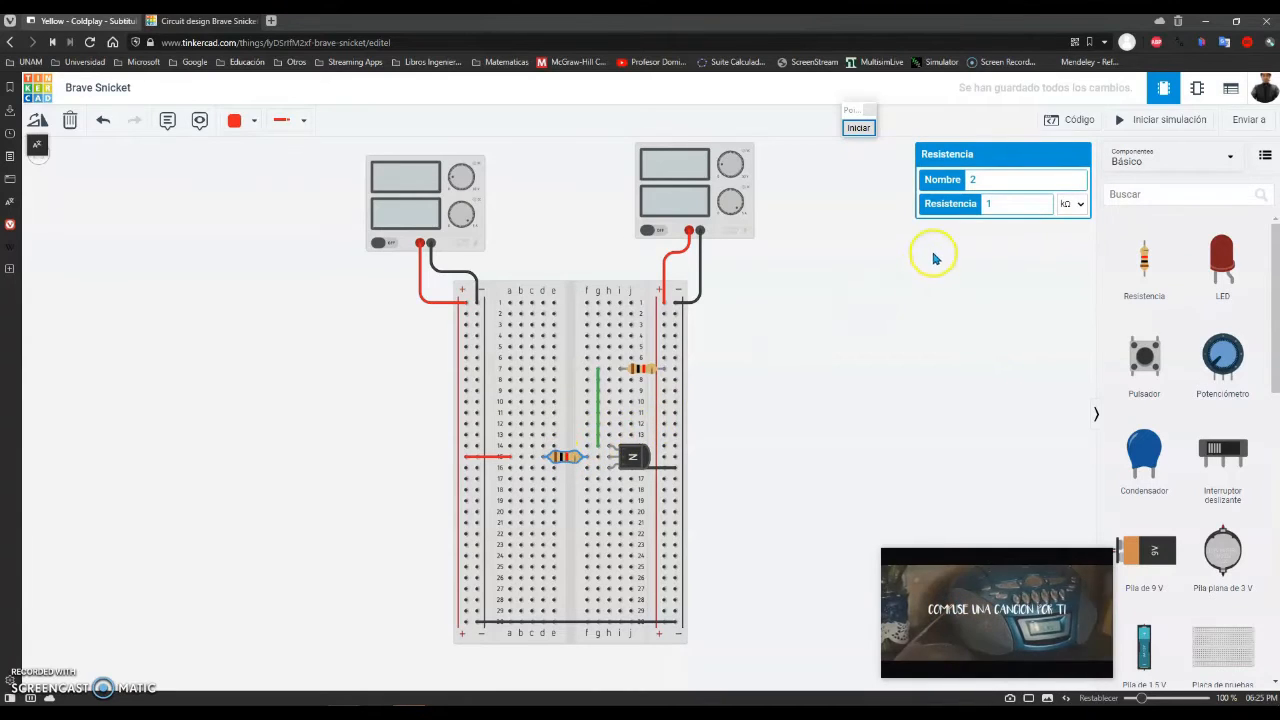
click(1000, 204)
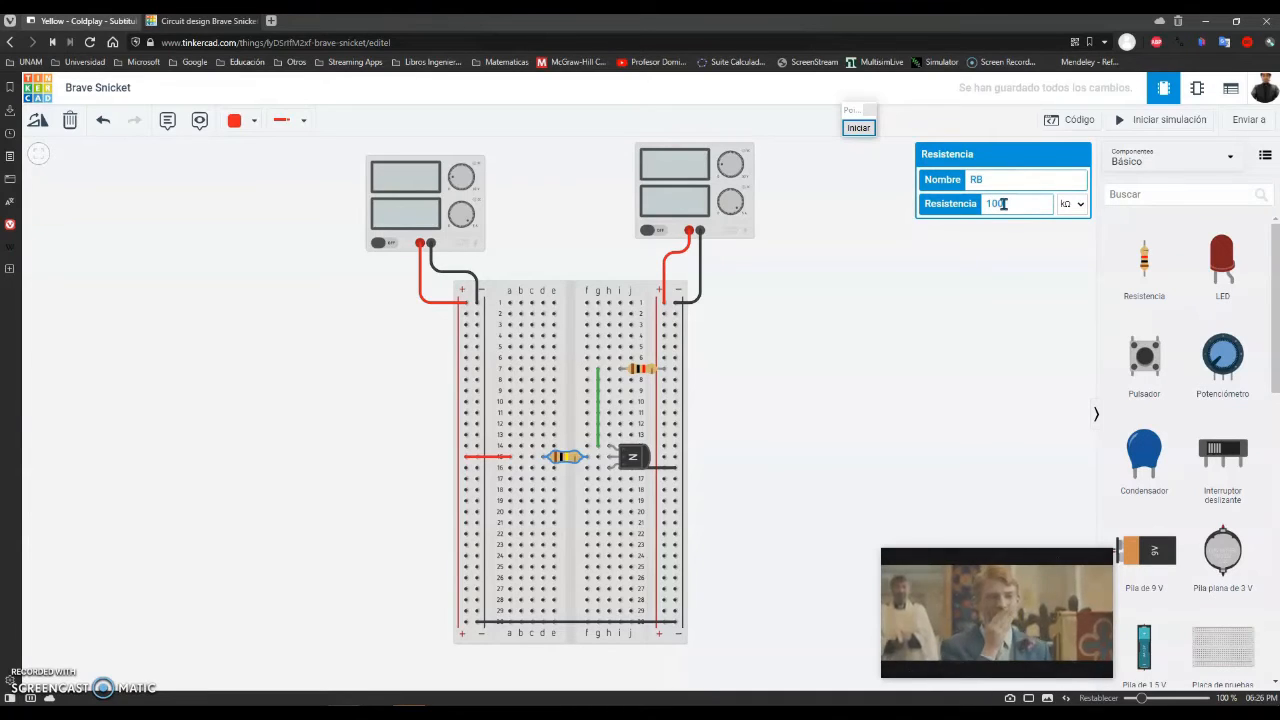
click(826, 307)
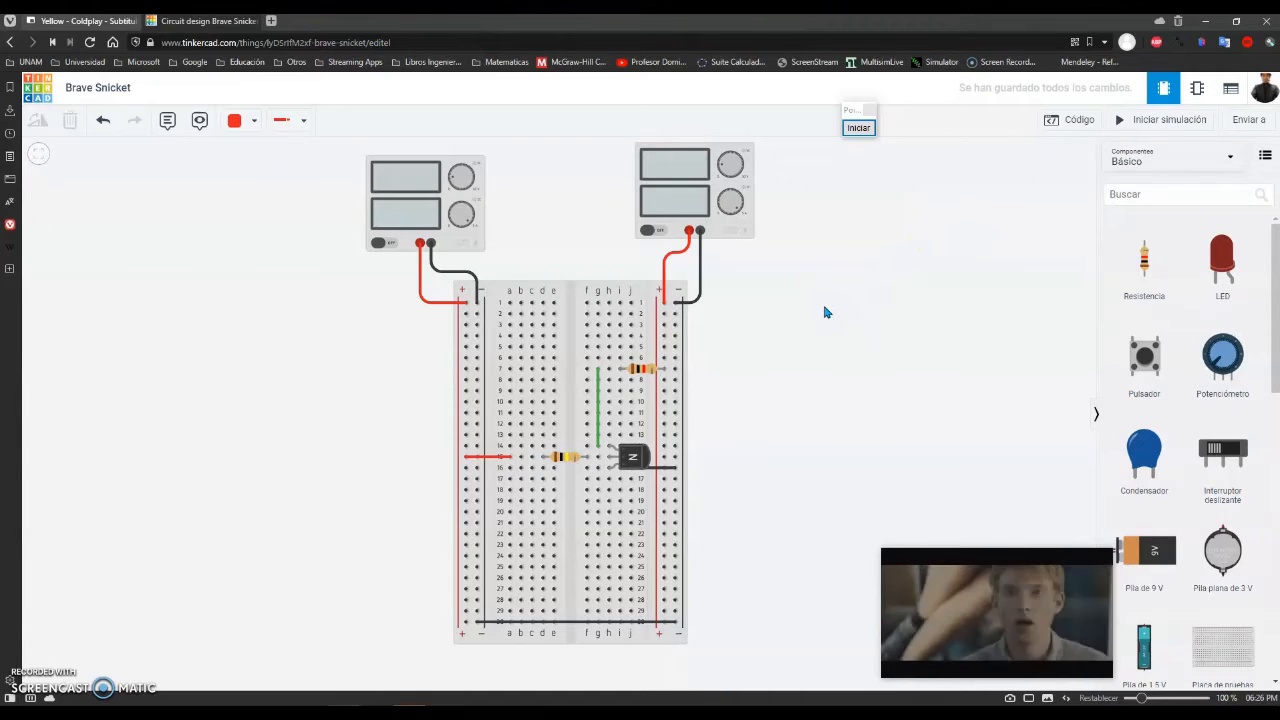
click(645, 371)
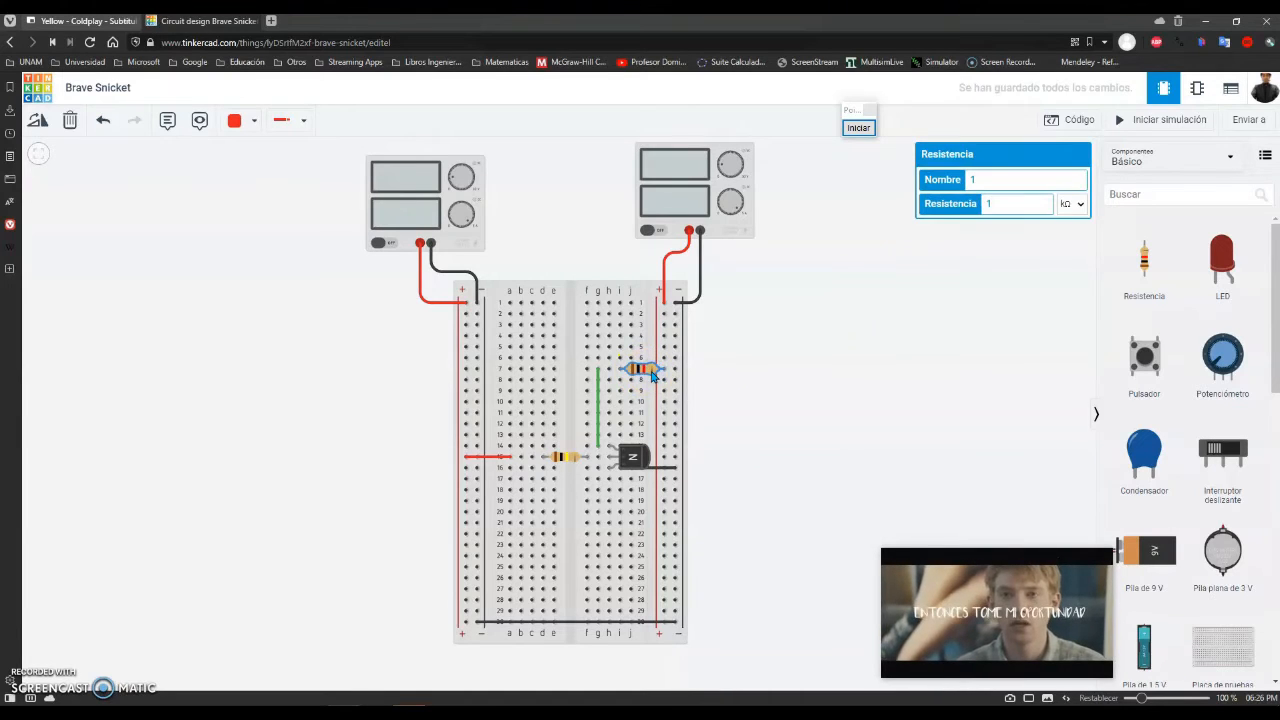
click(583, 441)
click(575, 458)
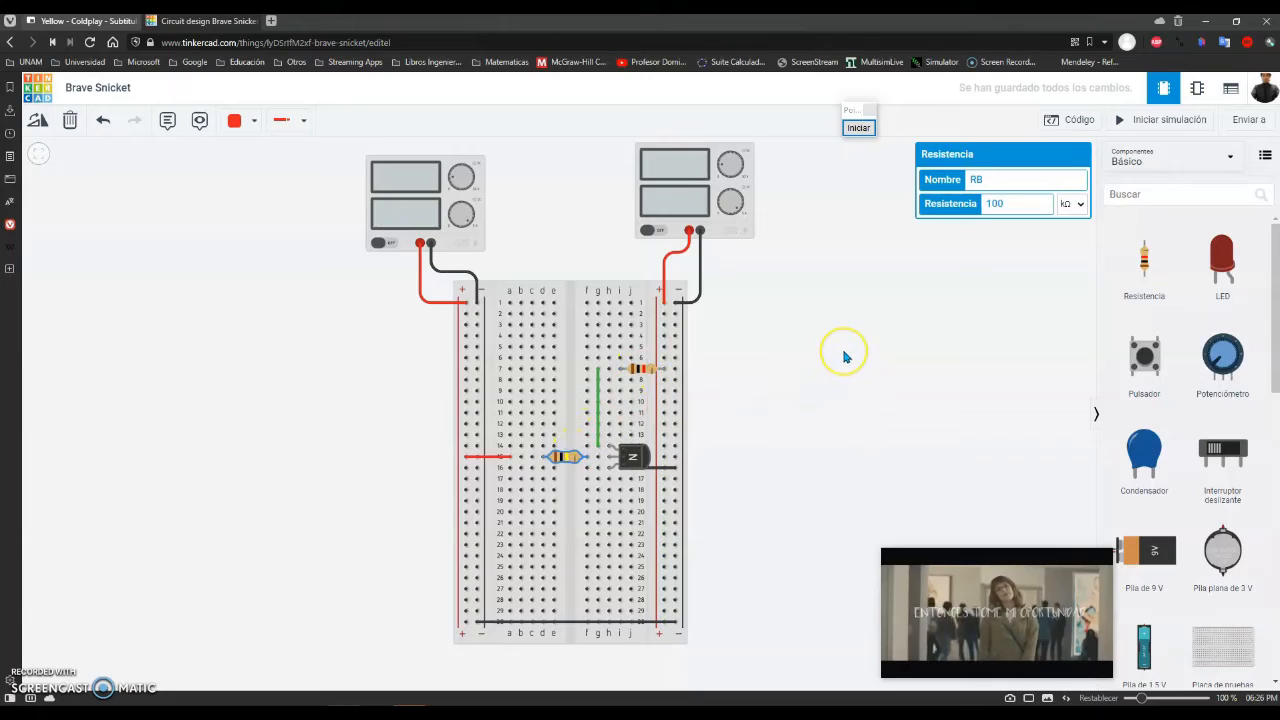
click(845, 357)
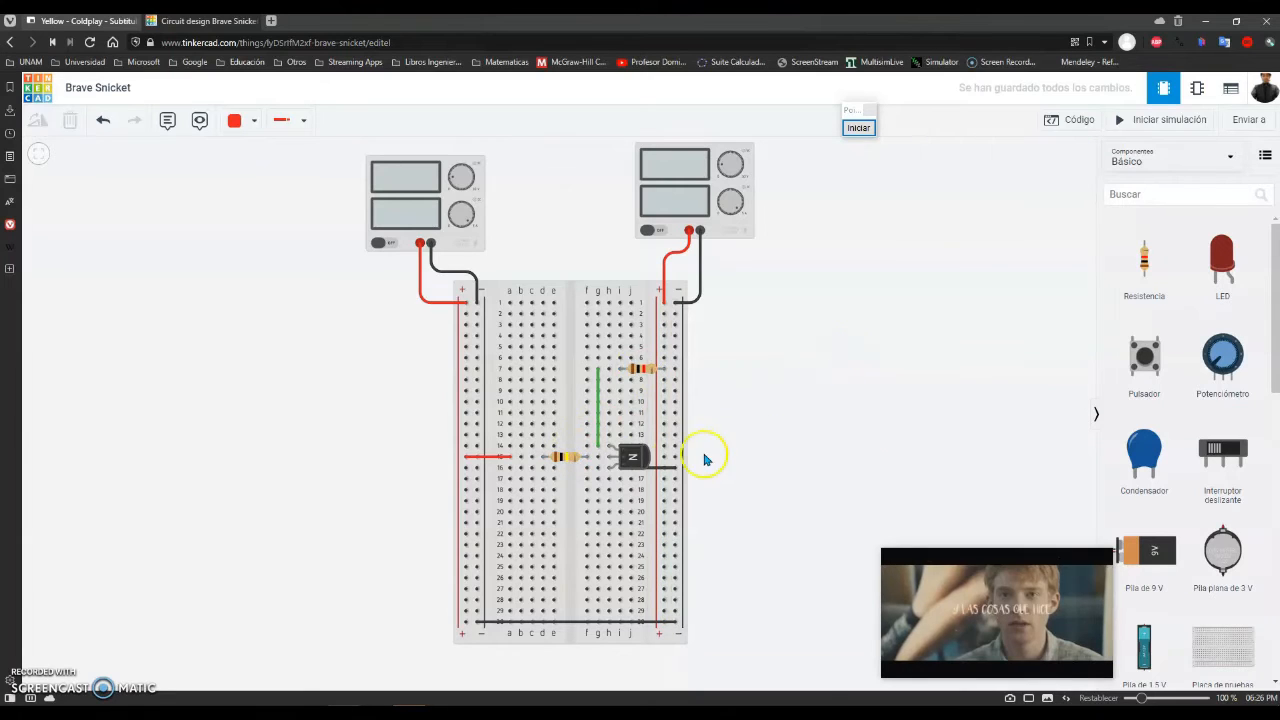
Name the NPN transistor Q1.
click(638, 459)
click(1006, 189)
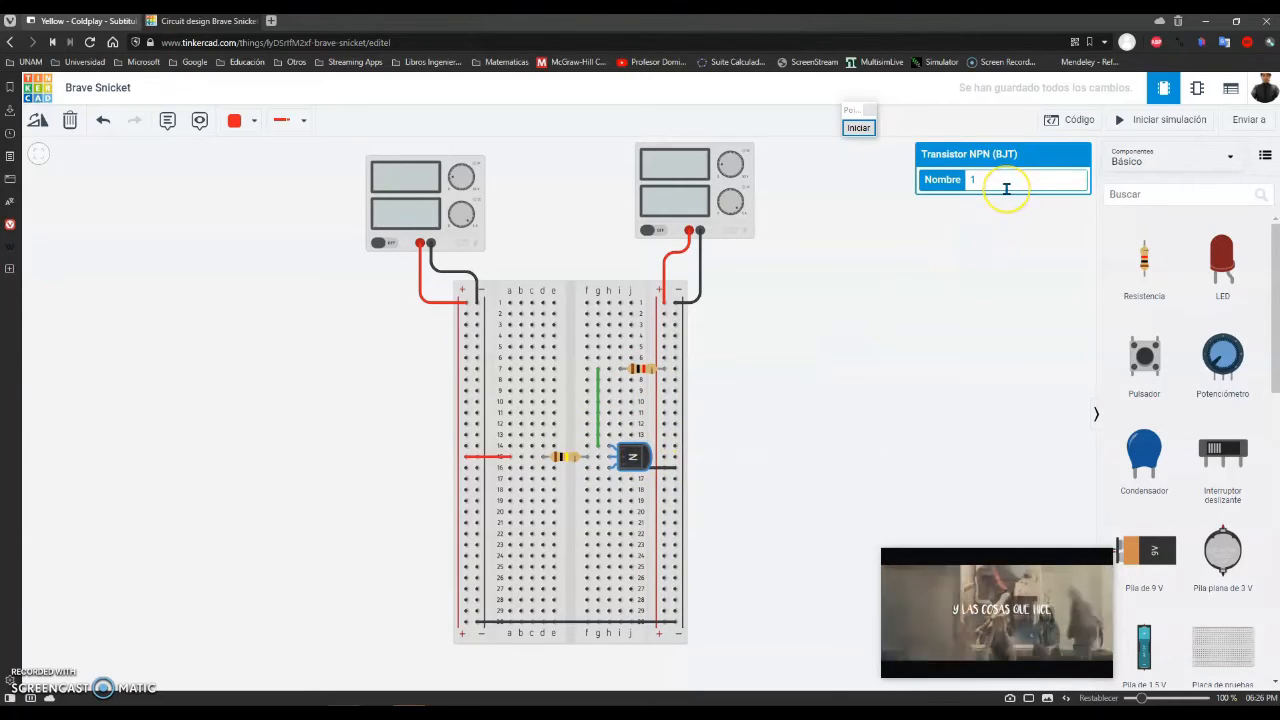
double_click(1006, 182)
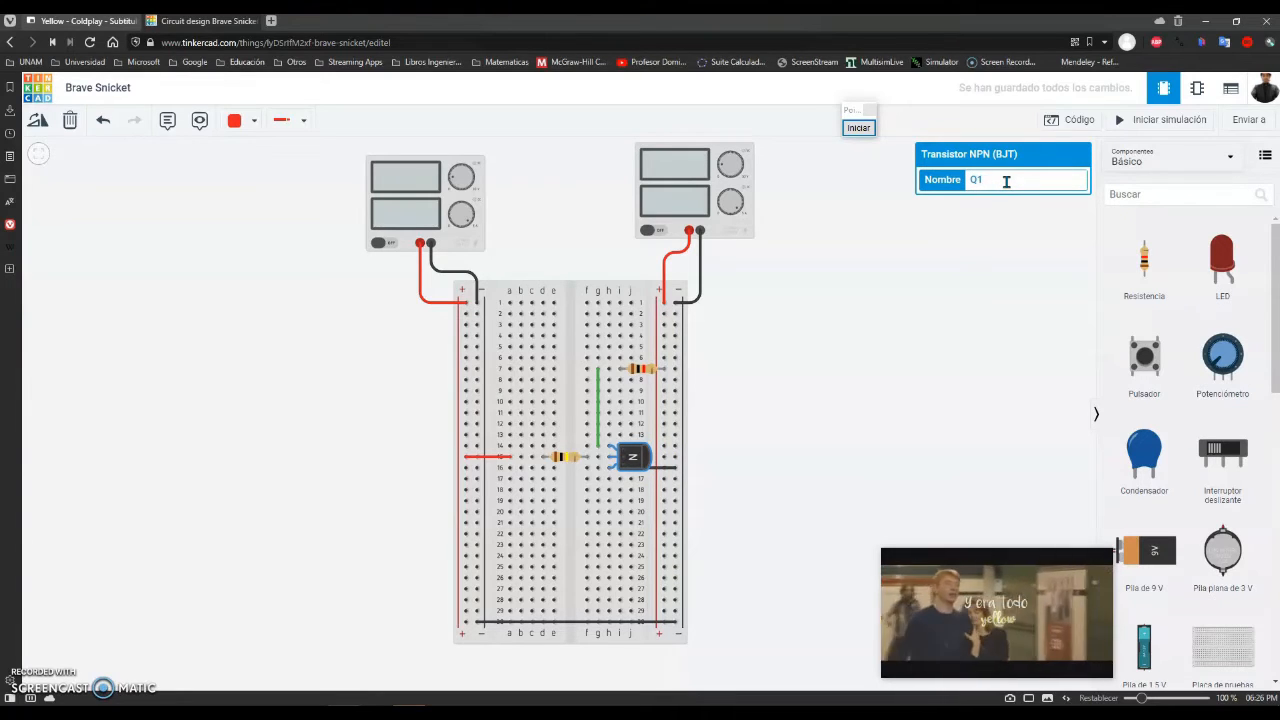
click(842, 270)
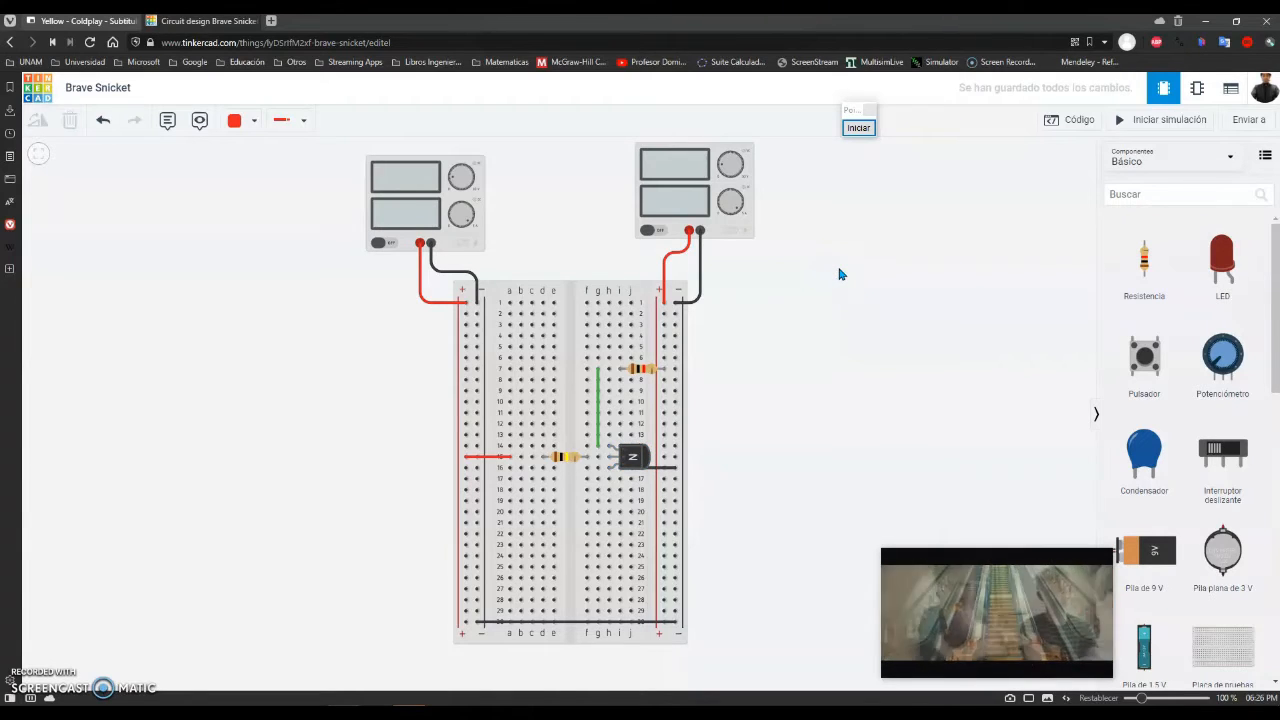
click(822, 356)
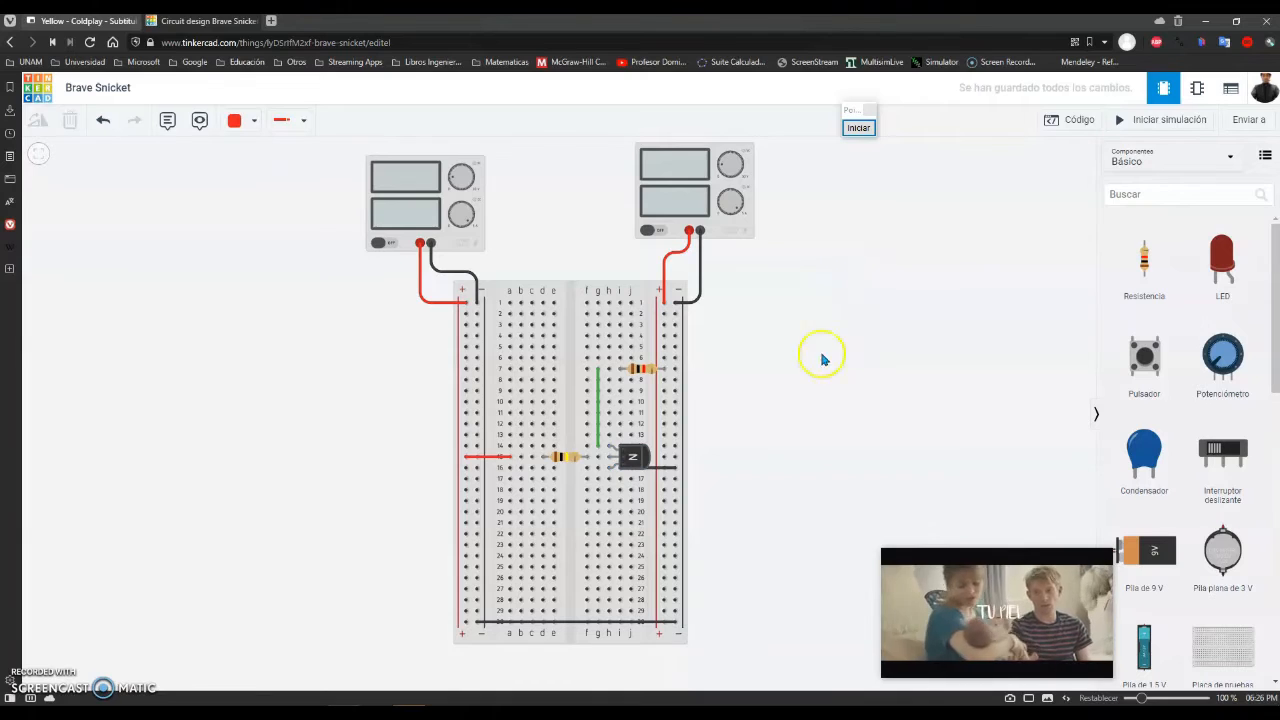
Switch to OneNote, mark the boxed iB equation with a red arrow and a circled 1, and return to Tinkercad.
key(alt+Tab)
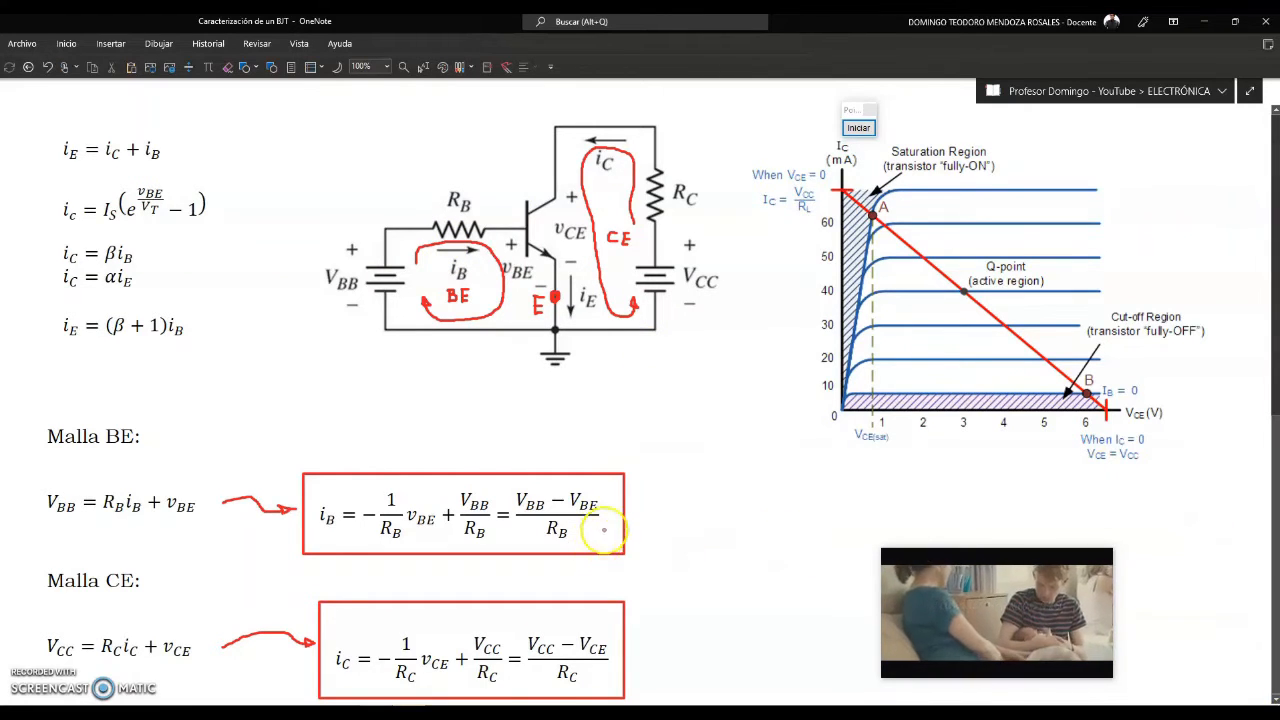
drag(653, 478, 724, 461)
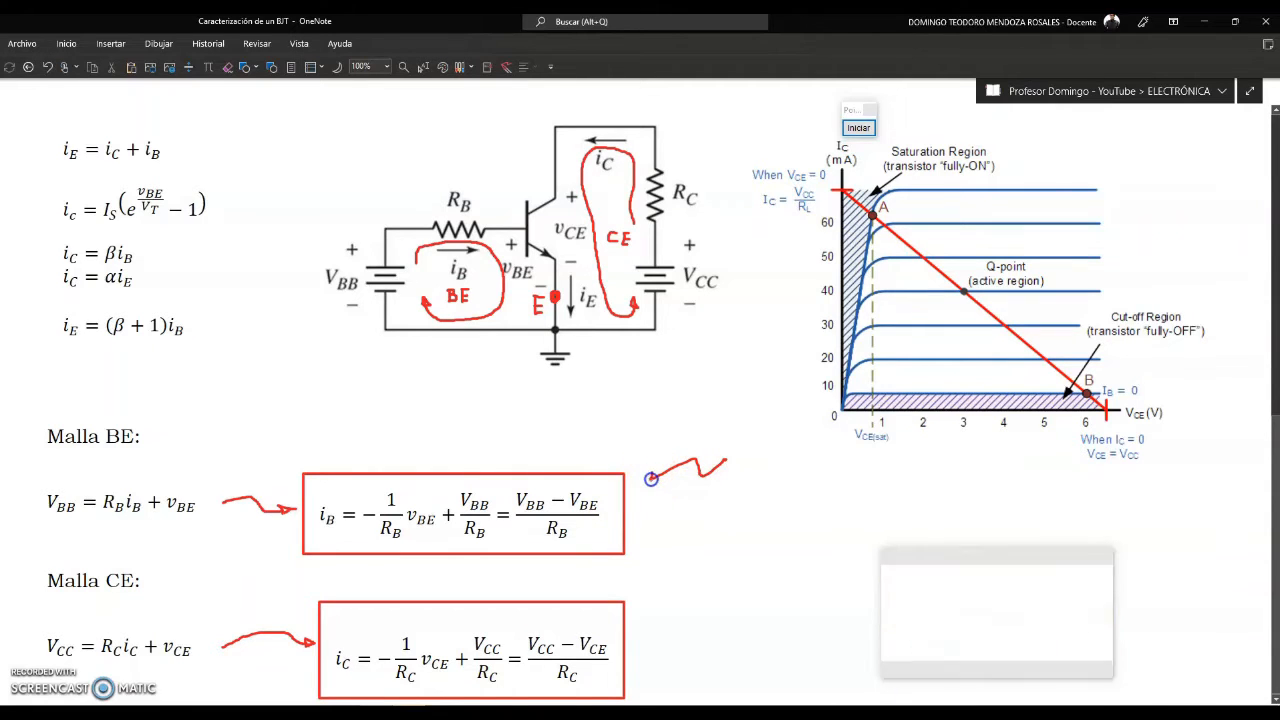
drag(653, 475, 652, 473)
mouse_move(738, 448)
mouse_down()
mouse_move(738, 462)
mouse_move(737, 430)
mouse_up()
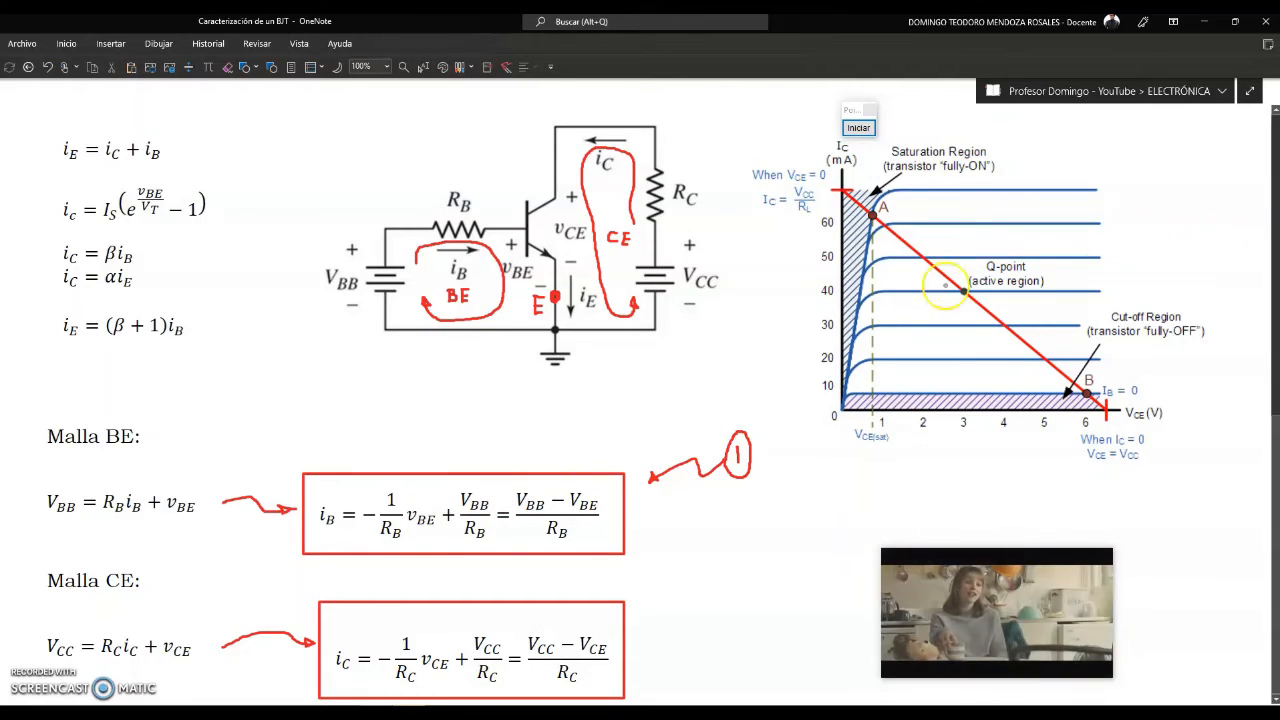
click(1204, 21)
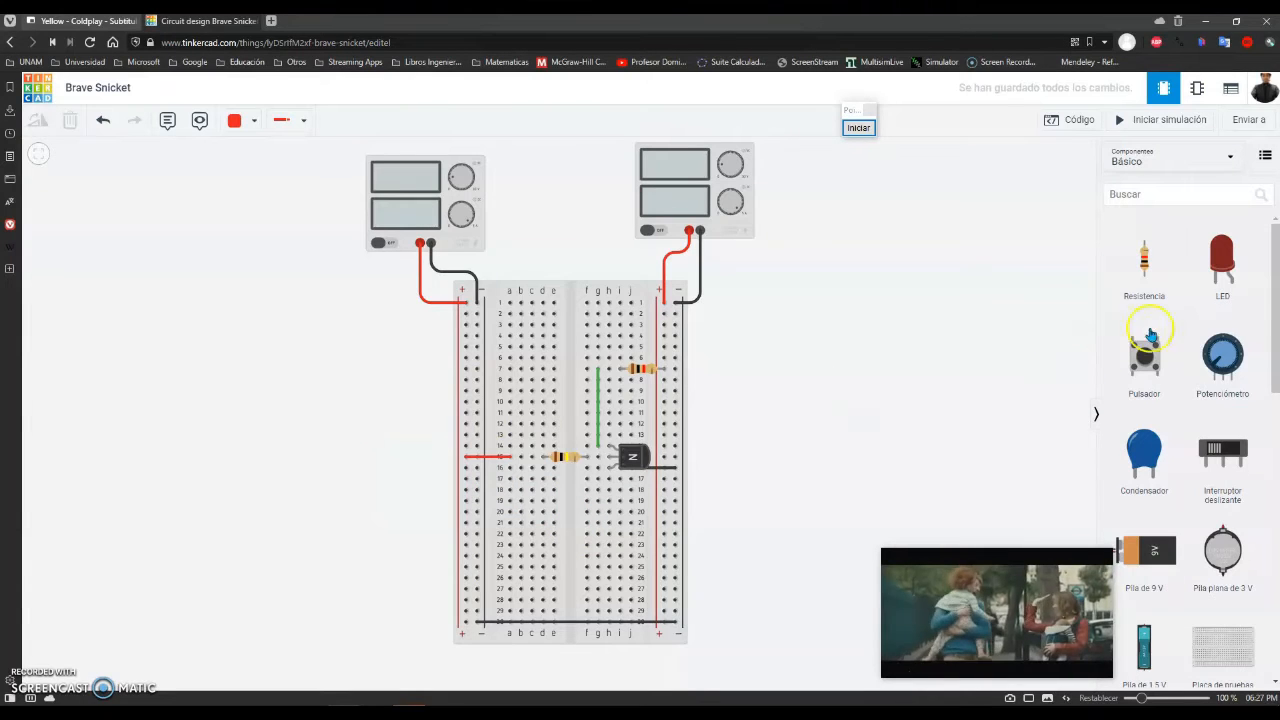
Show all components in the library and add a multimeter between the two power supplies above the breadboard.
drag(1273, 300, 1268, 388)
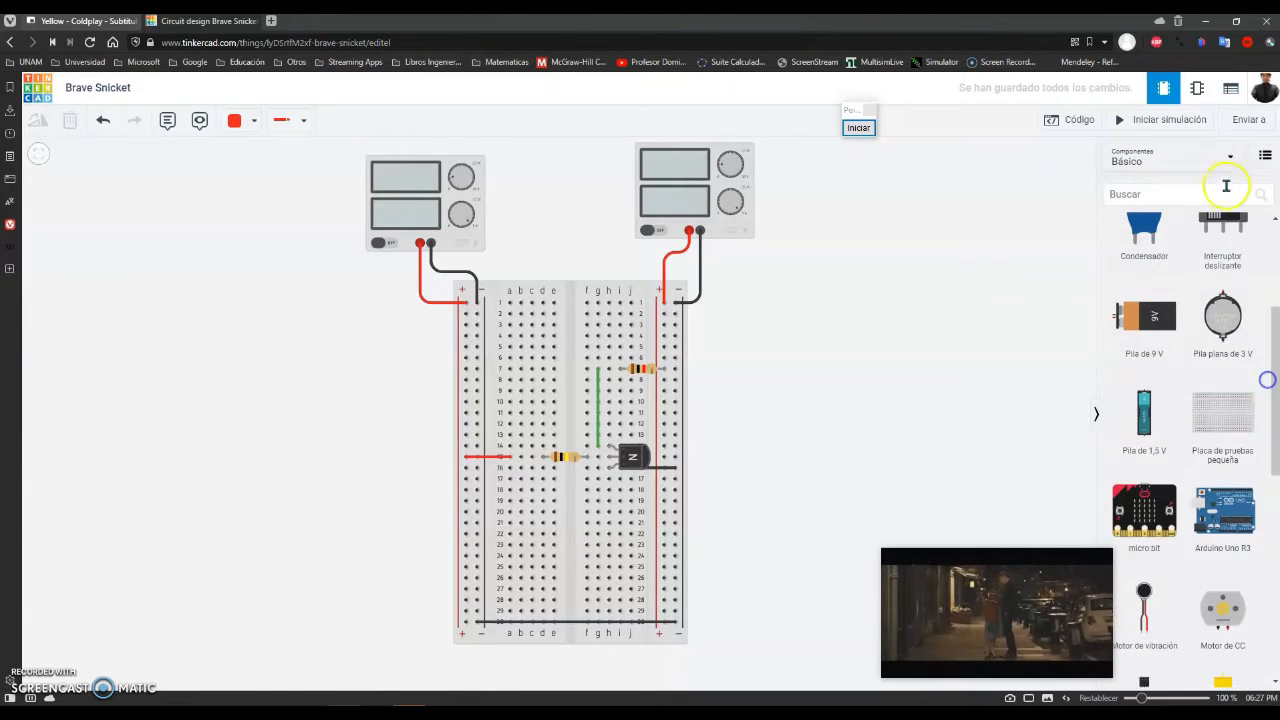
click(1219, 161)
click(1171, 178)
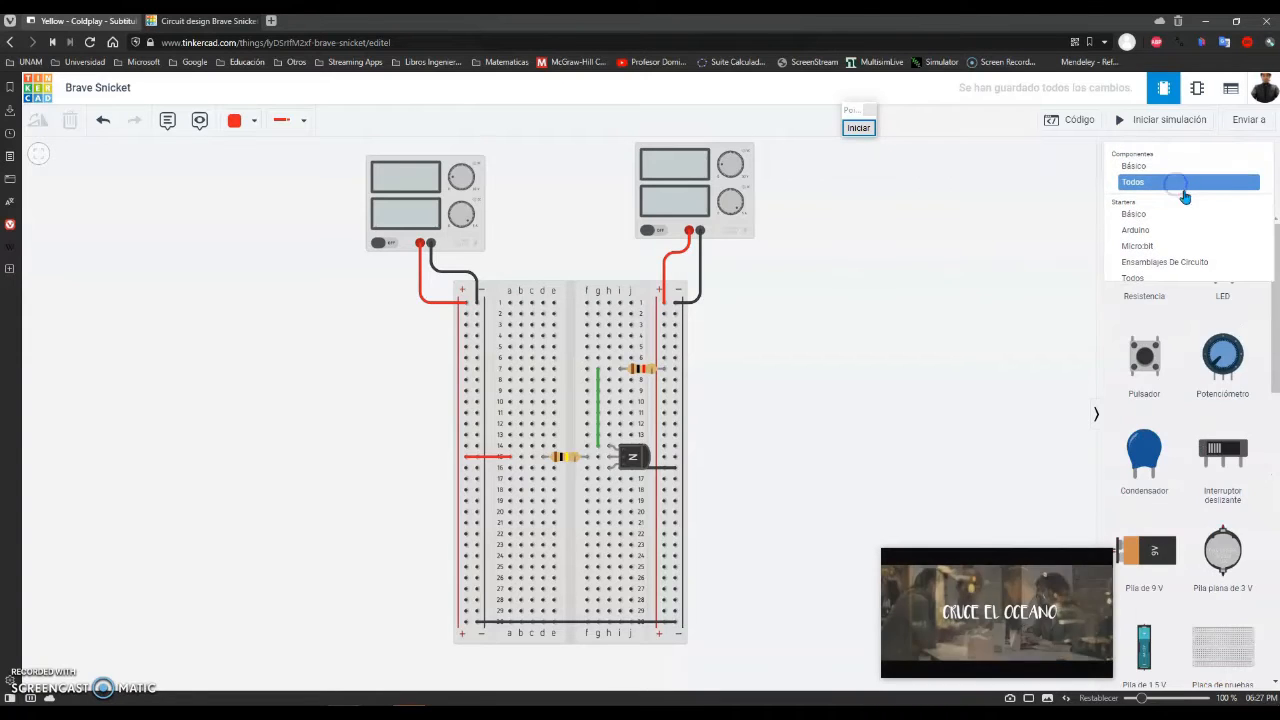
drag(1273, 242, 1270, 498)
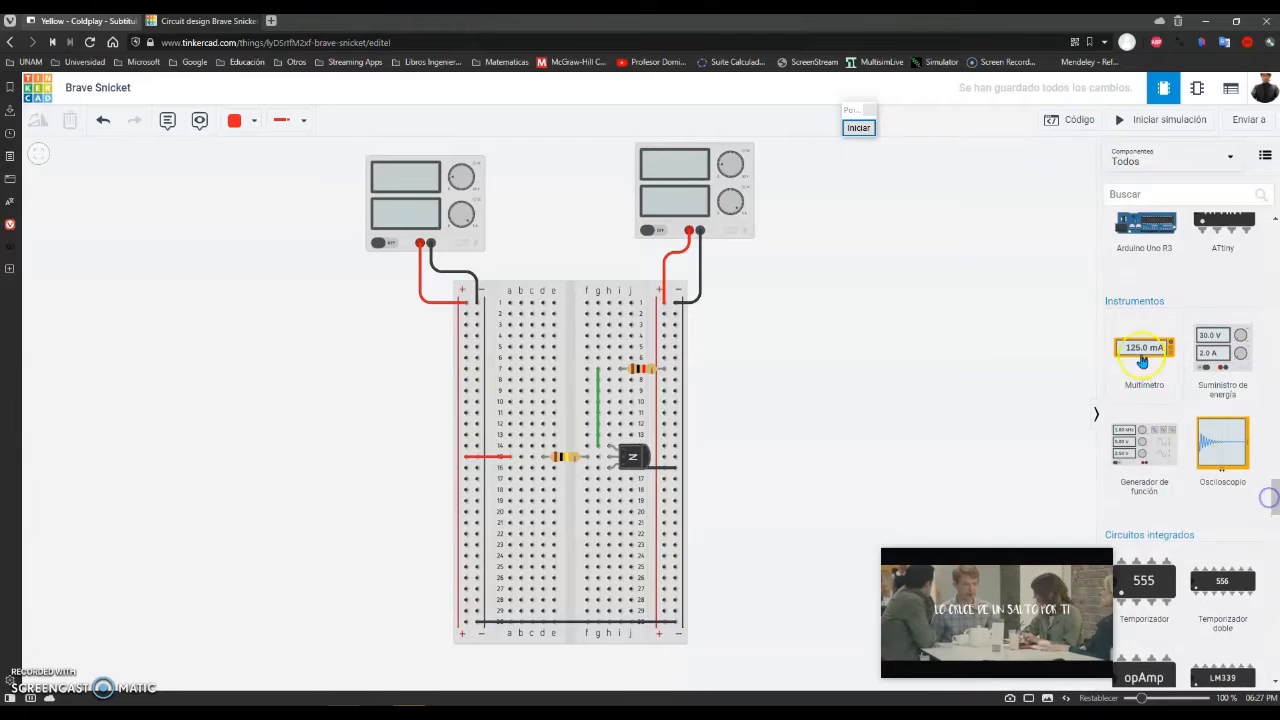
drag(1141, 350, 551, 237)
Move the VBB supply left to clear the multimeter, and square the bends of its red and black wires.
click(435, 217)
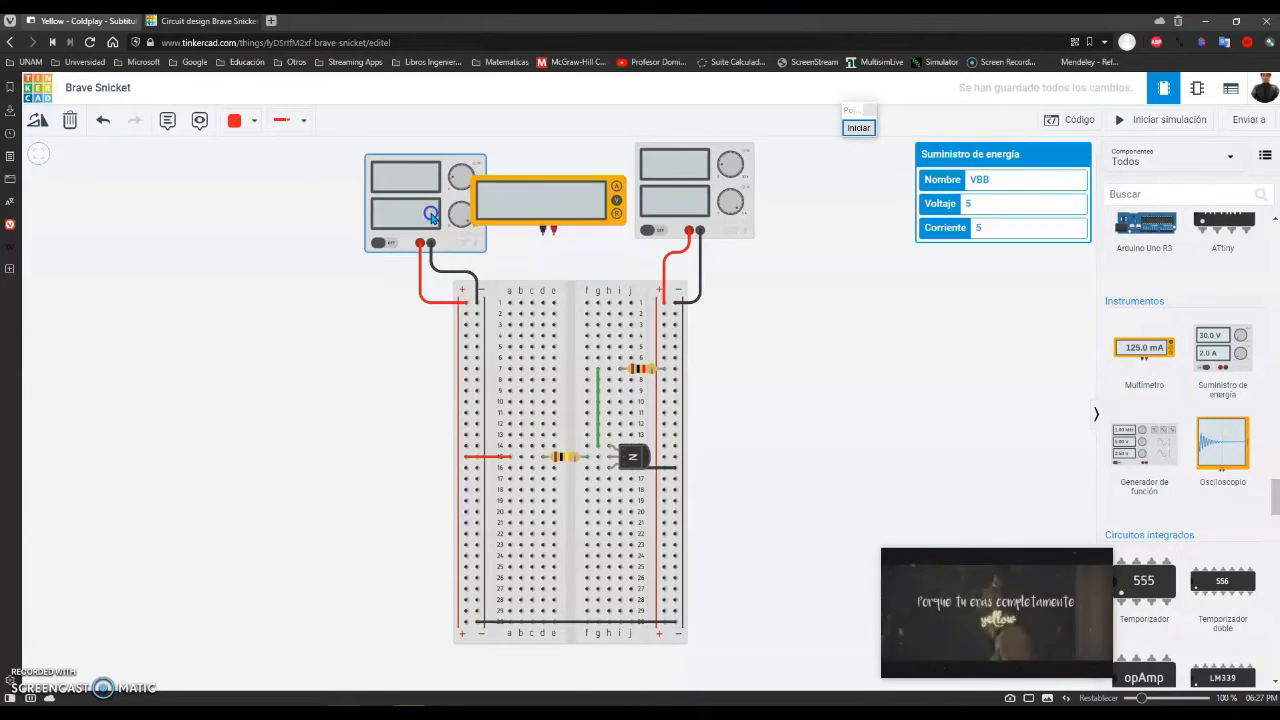
drag(431, 217, 361, 215)
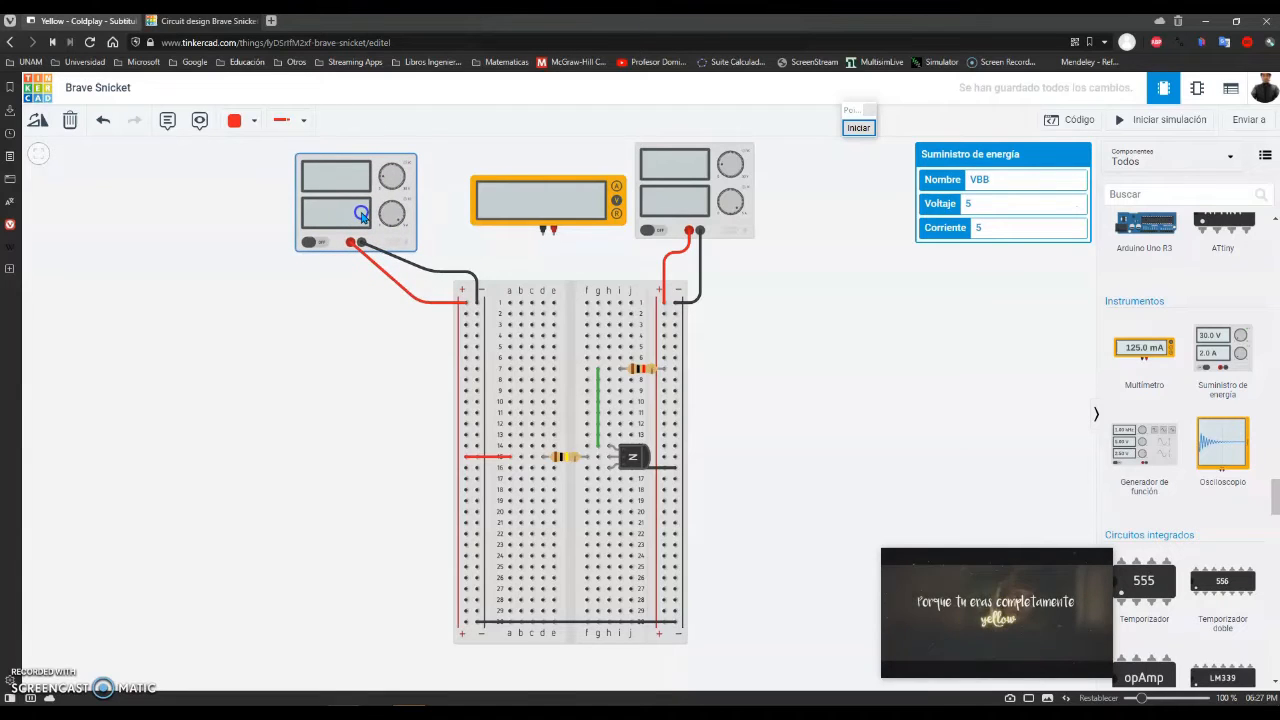
click(396, 286)
click(421, 302)
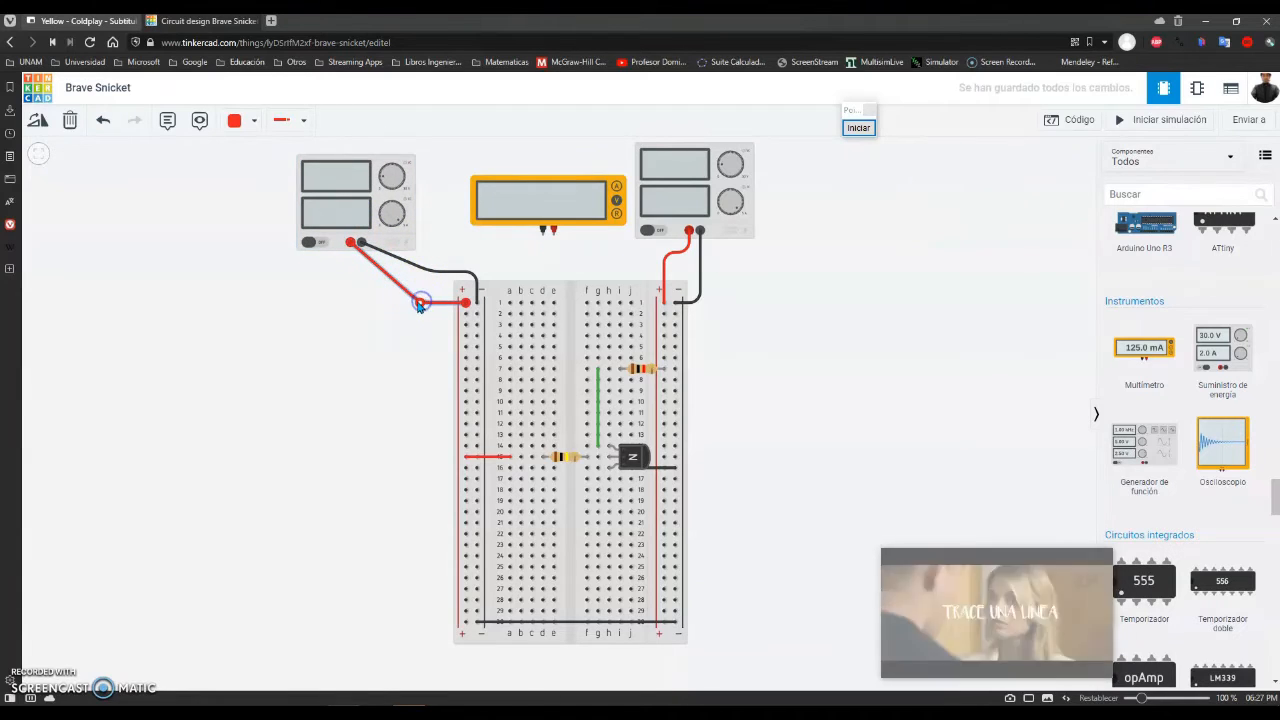
drag(420, 305, 350, 302)
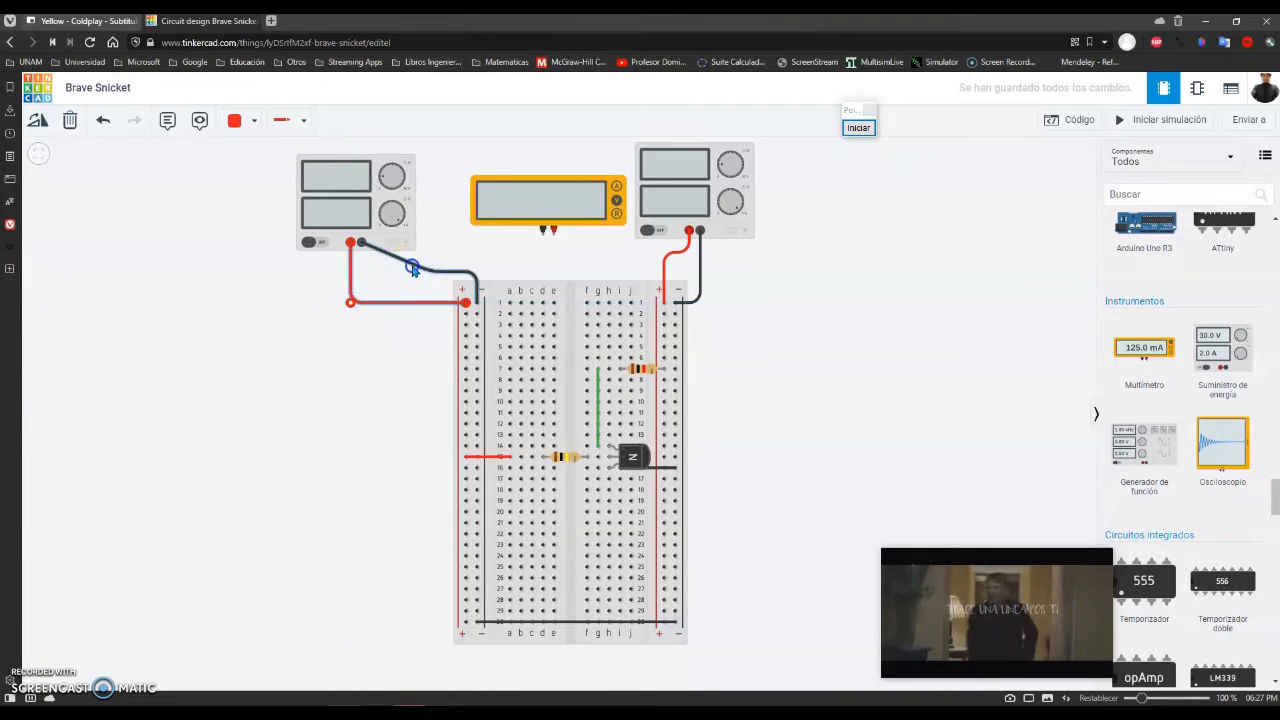
drag(412, 268, 362, 272)
click(296, 300)
Shift the multimeter slightly to centre it between the supplies and name it VBE.
mouse_move(551, 200)
mouse_down()
mouse_move(521, 215)
mouse_move(559, 224)
mouse_up()
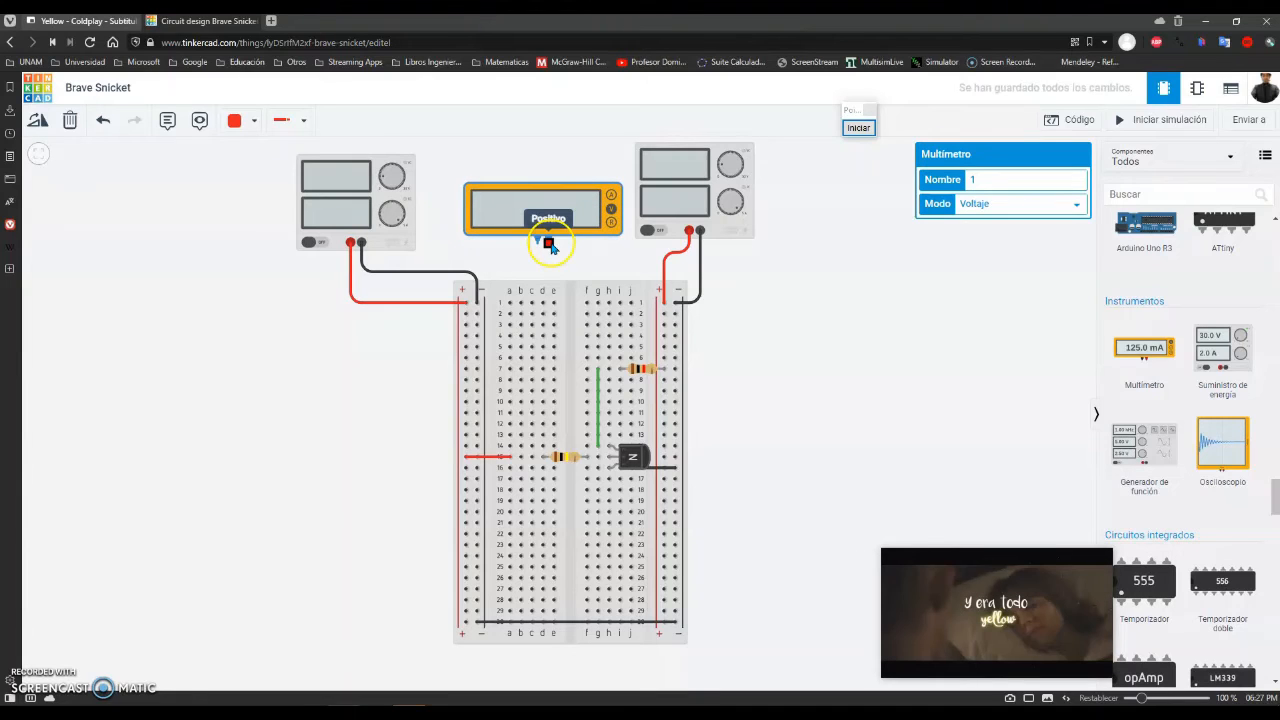
click(975, 180)
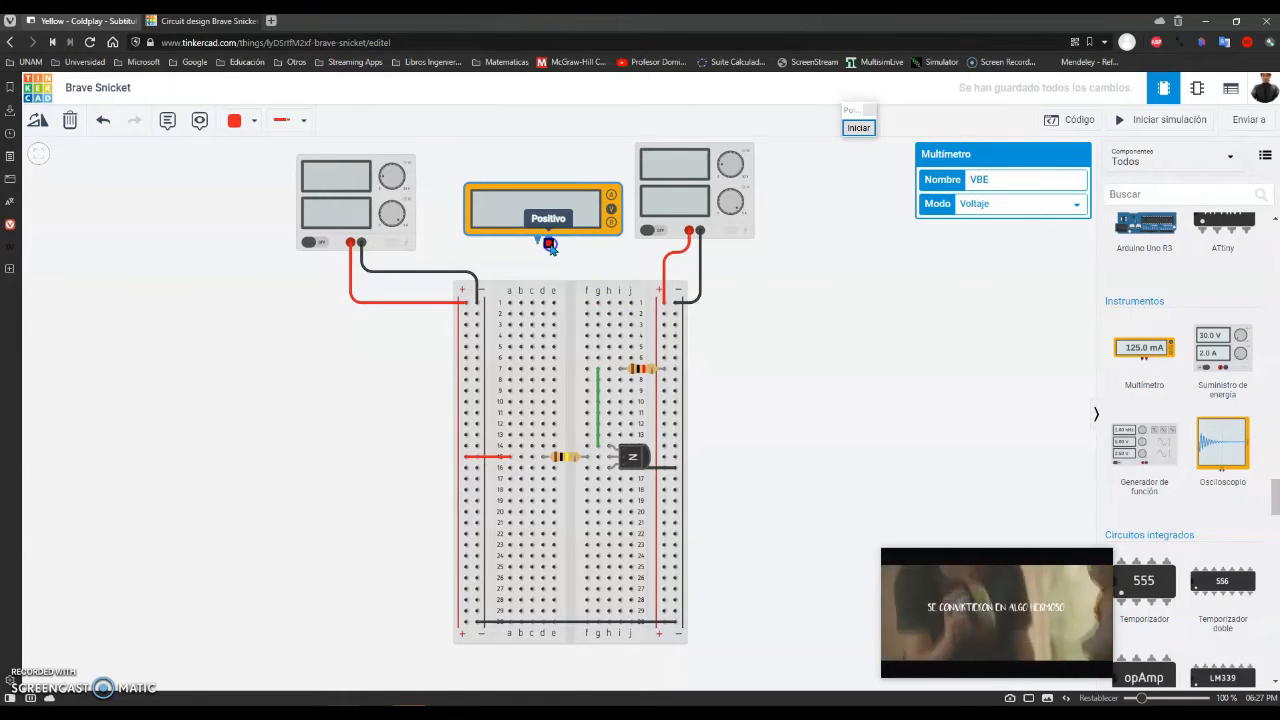
Wire the VBE multimeter's positive terminal to the transistor's base row at breadboard hole g15, using a red wire.
click(549, 245)
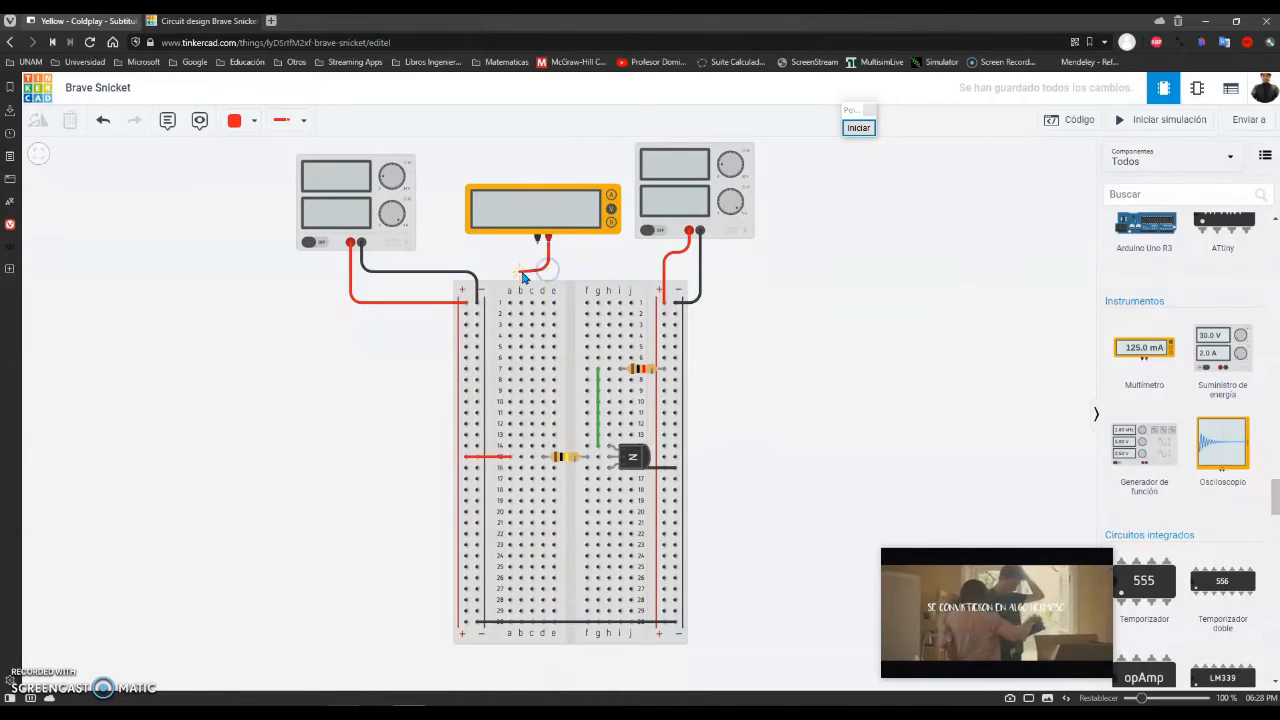
click(533, 271)
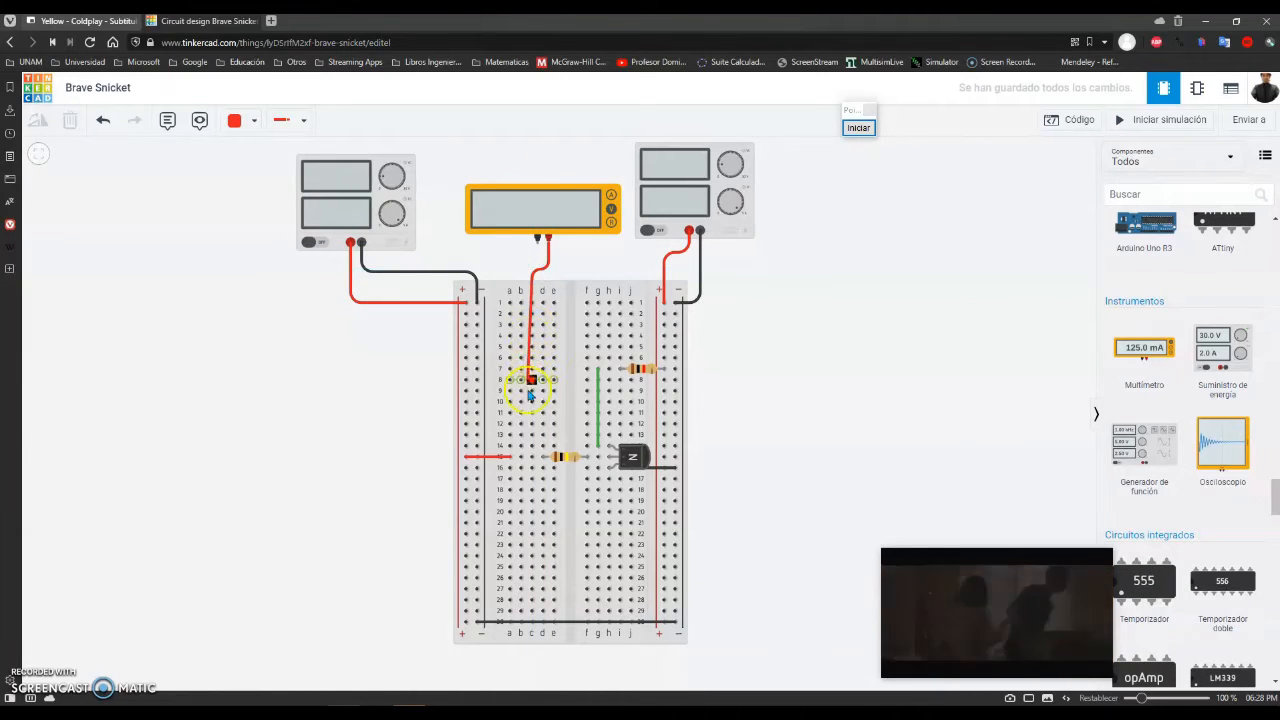
click(533, 457)
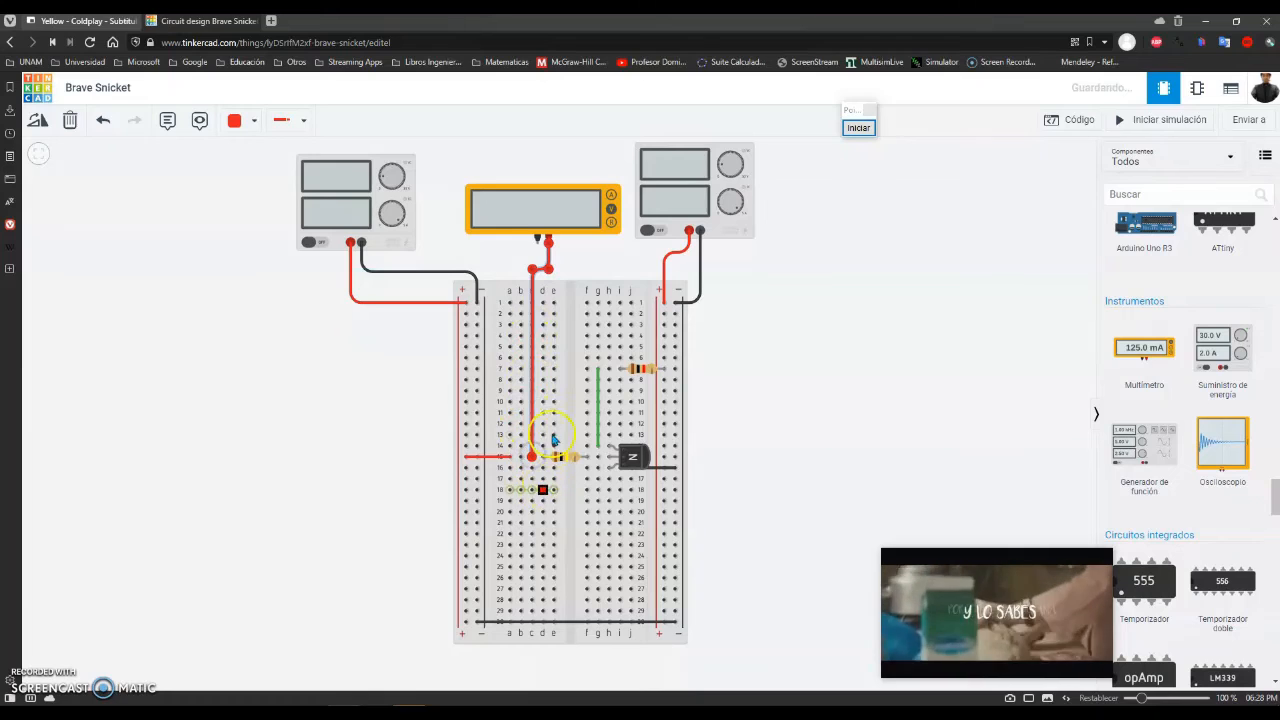
click(536, 460)
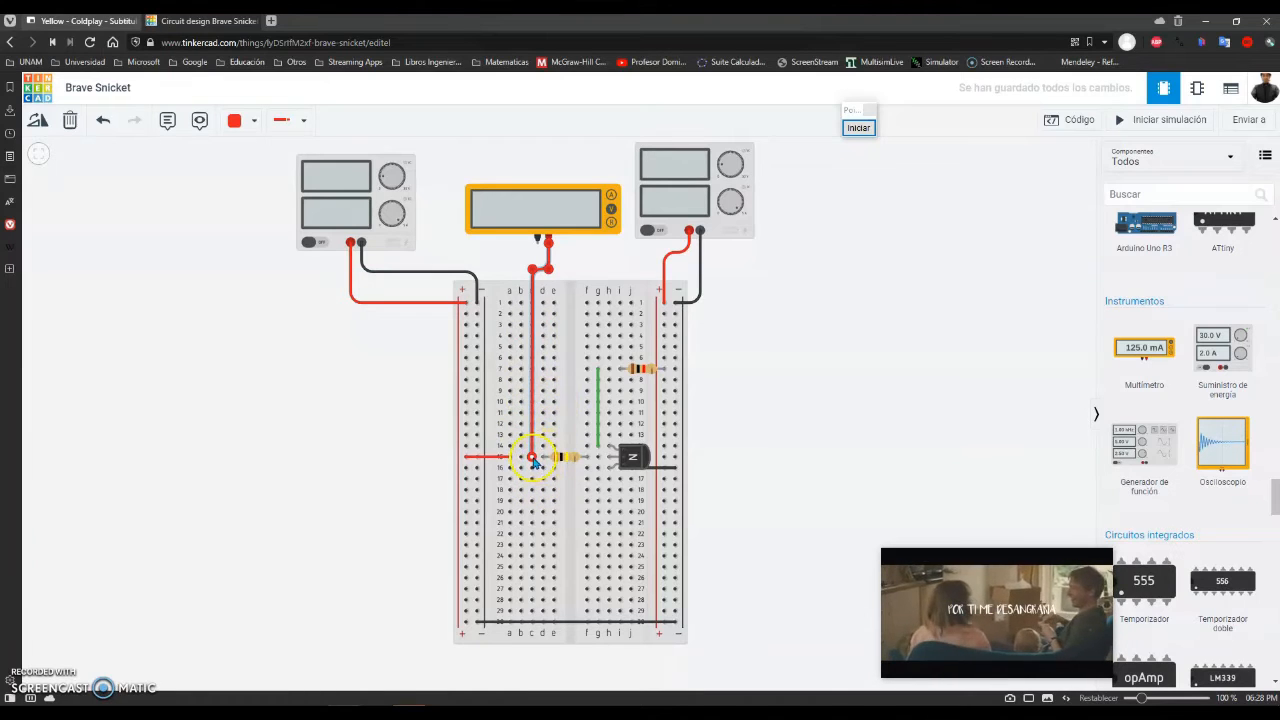
drag(536, 462, 598, 459)
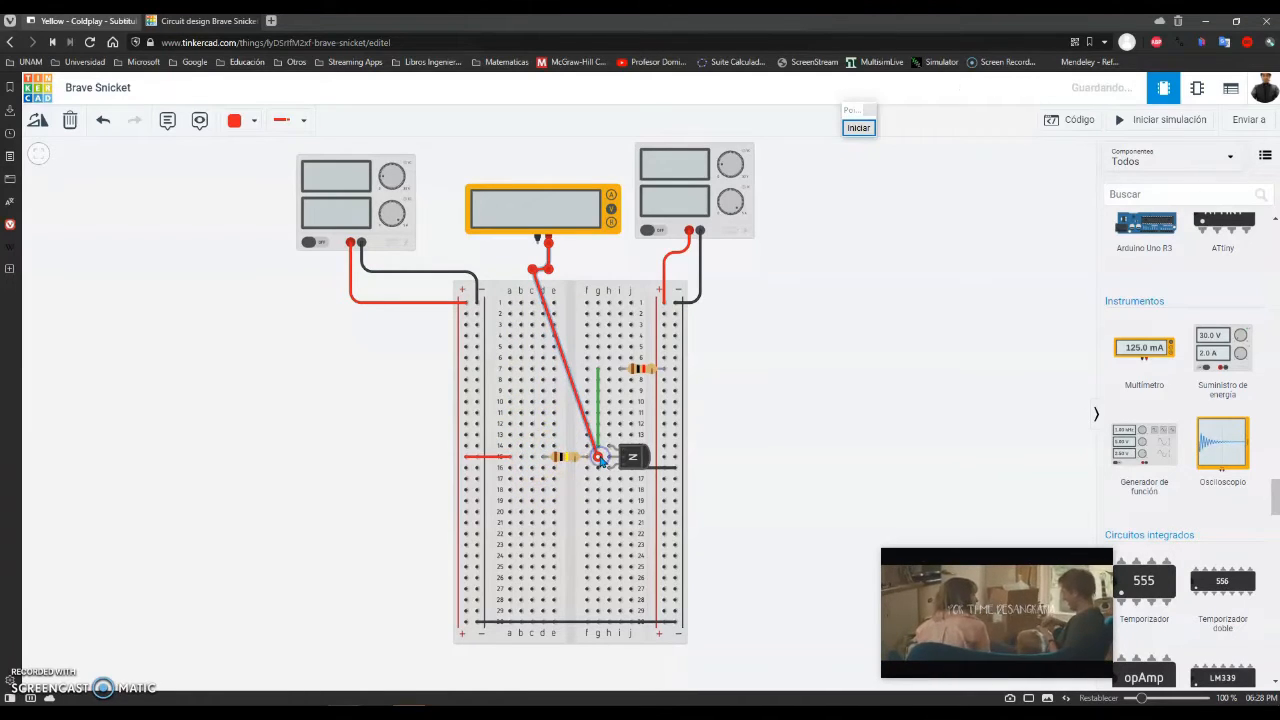
click(553, 272)
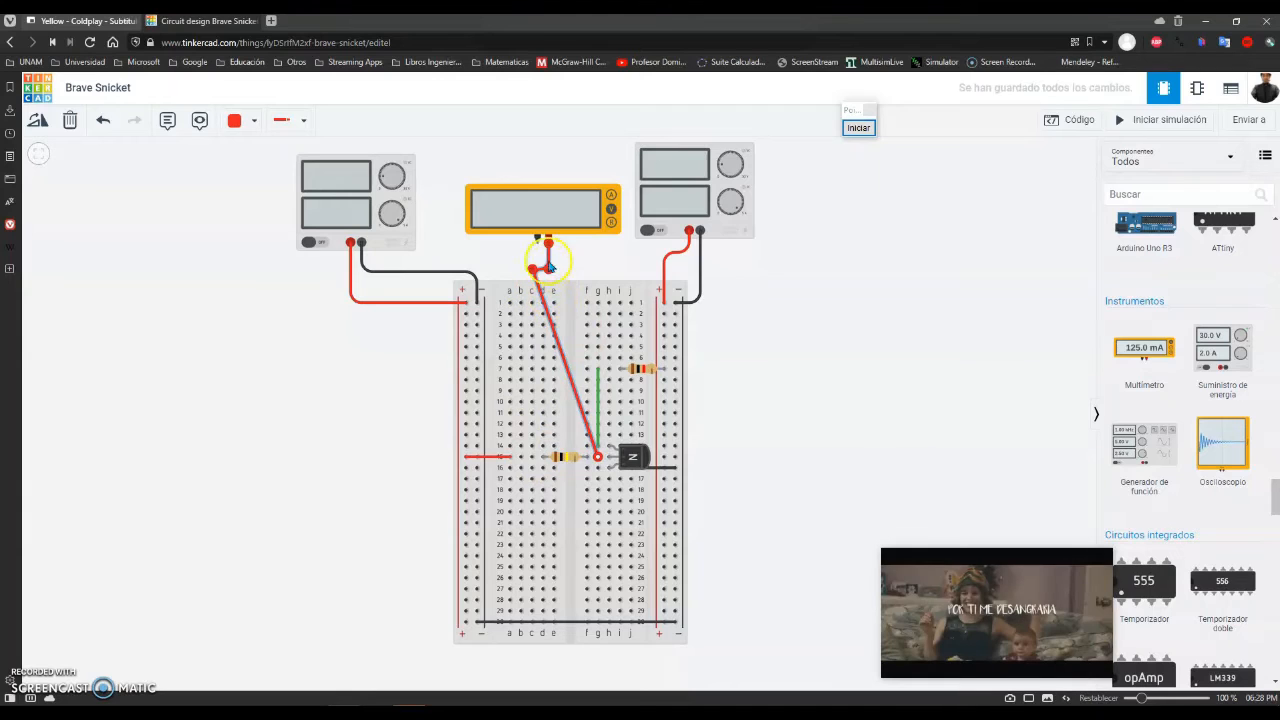
Move the VBE multimeter beside the breadboard, to the right of the transistor, and remove one bend from its red wire.
drag(536, 217, 789, 410)
click(540, 278)
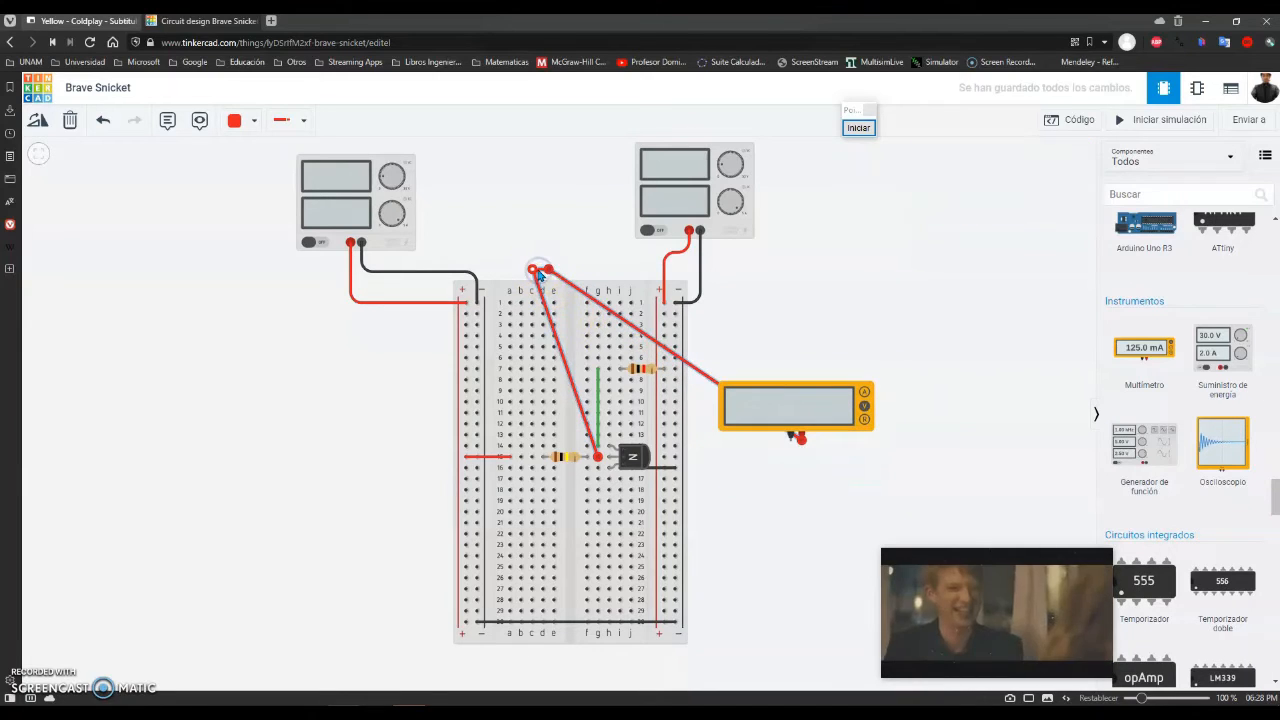
drag(546, 298, 608, 395)
drag(787, 595, 701, 506)
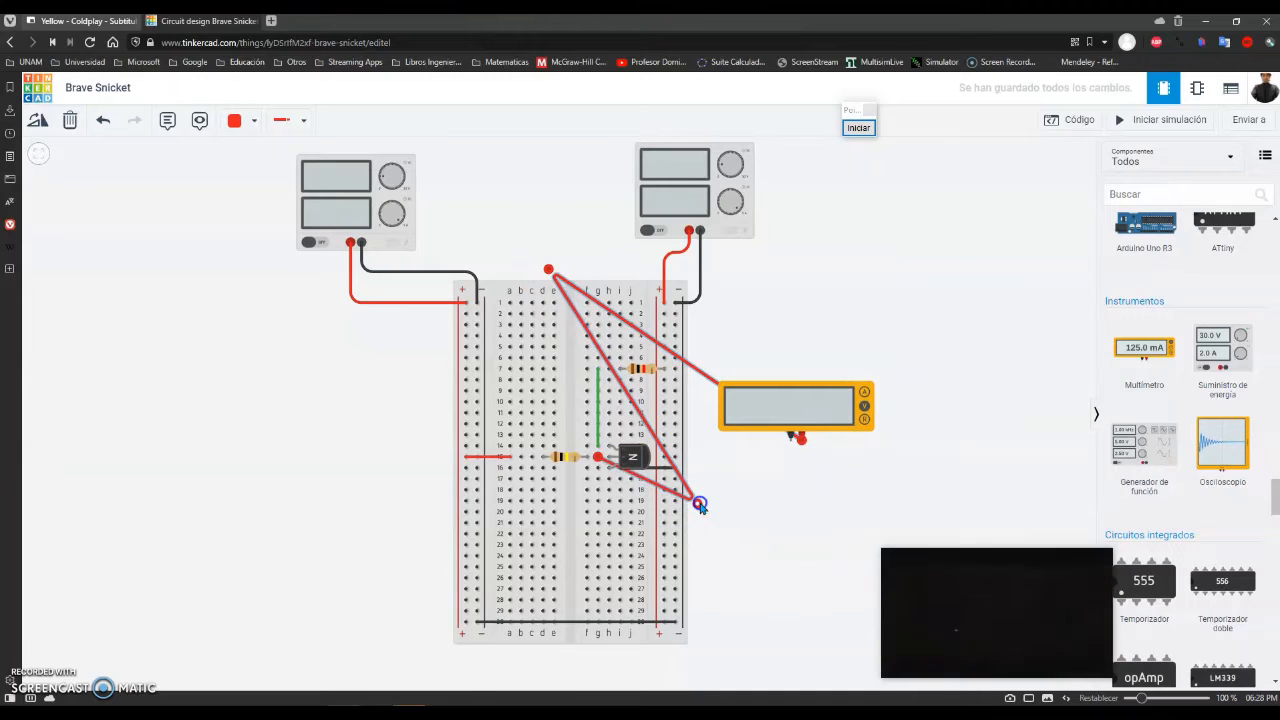
double_click(701, 506)
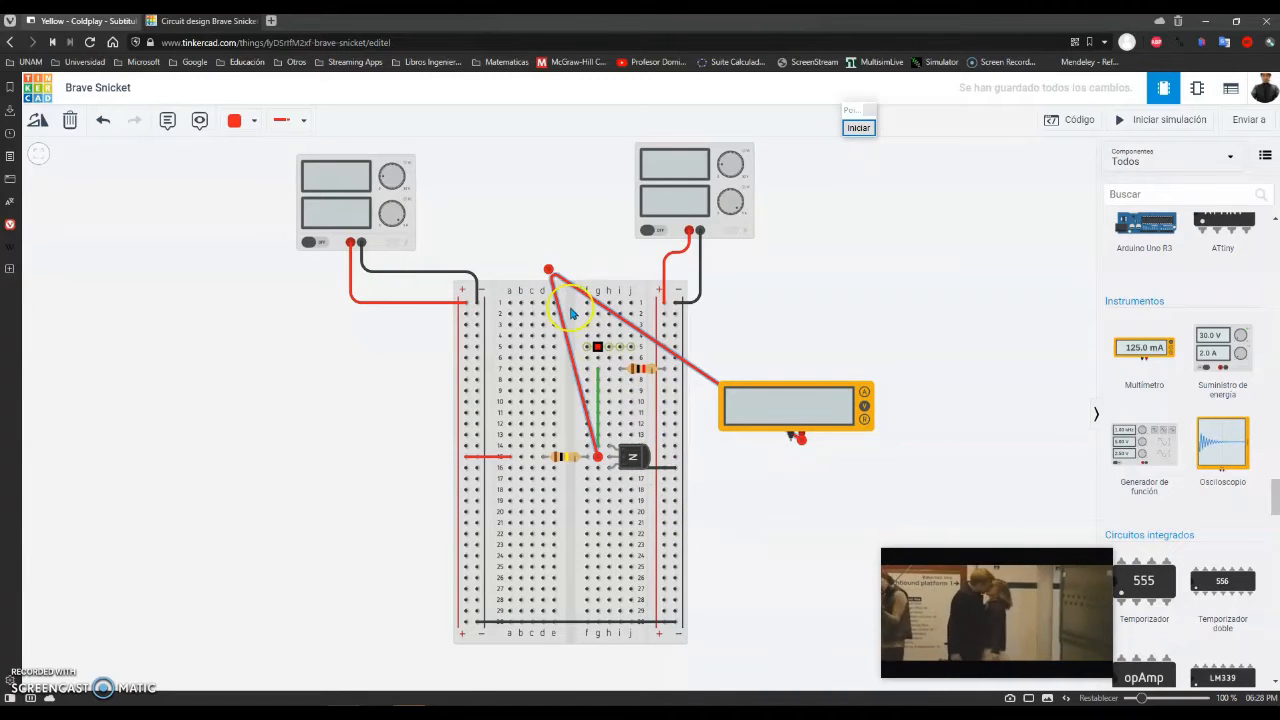
Reroute the VBE multimeter's red wire down from its positive terminal and below the transistor to the base, adding a bend near hole g17.
drag(549, 271, 802, 500)
click(698, 485)
double_click(697, 481)
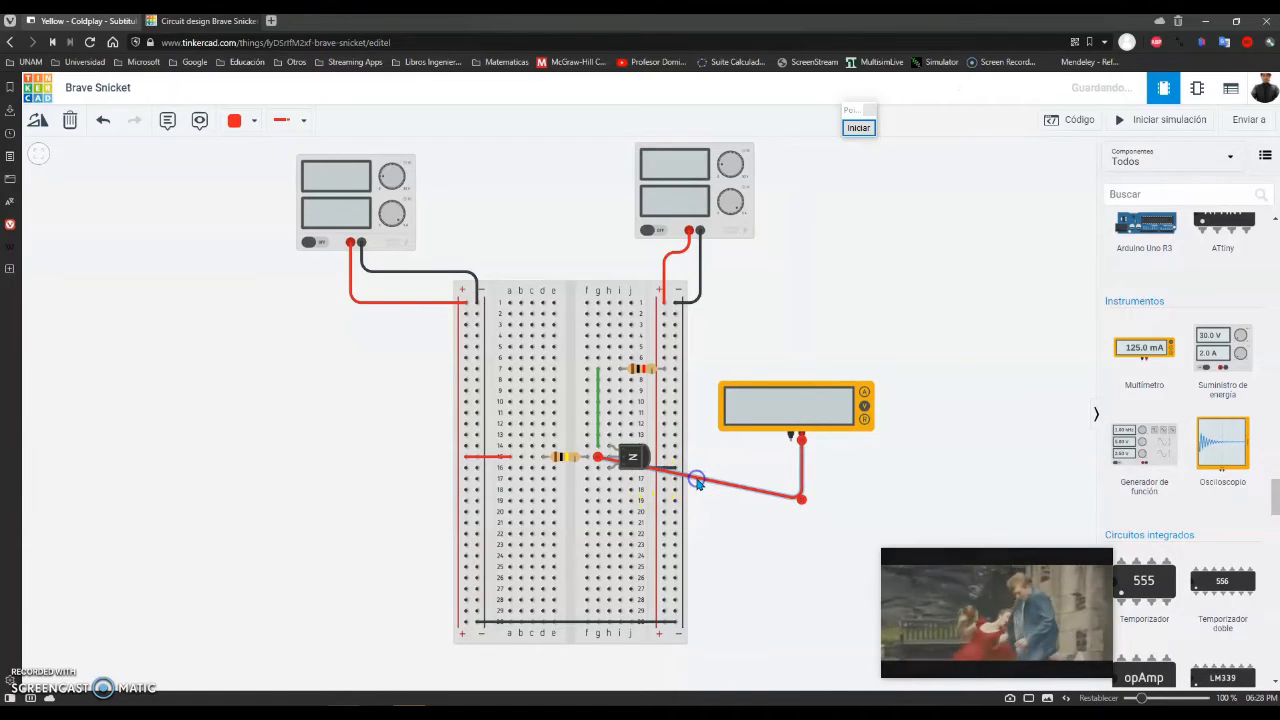
drag(695, 483, 603, 482)
click(848, 443)
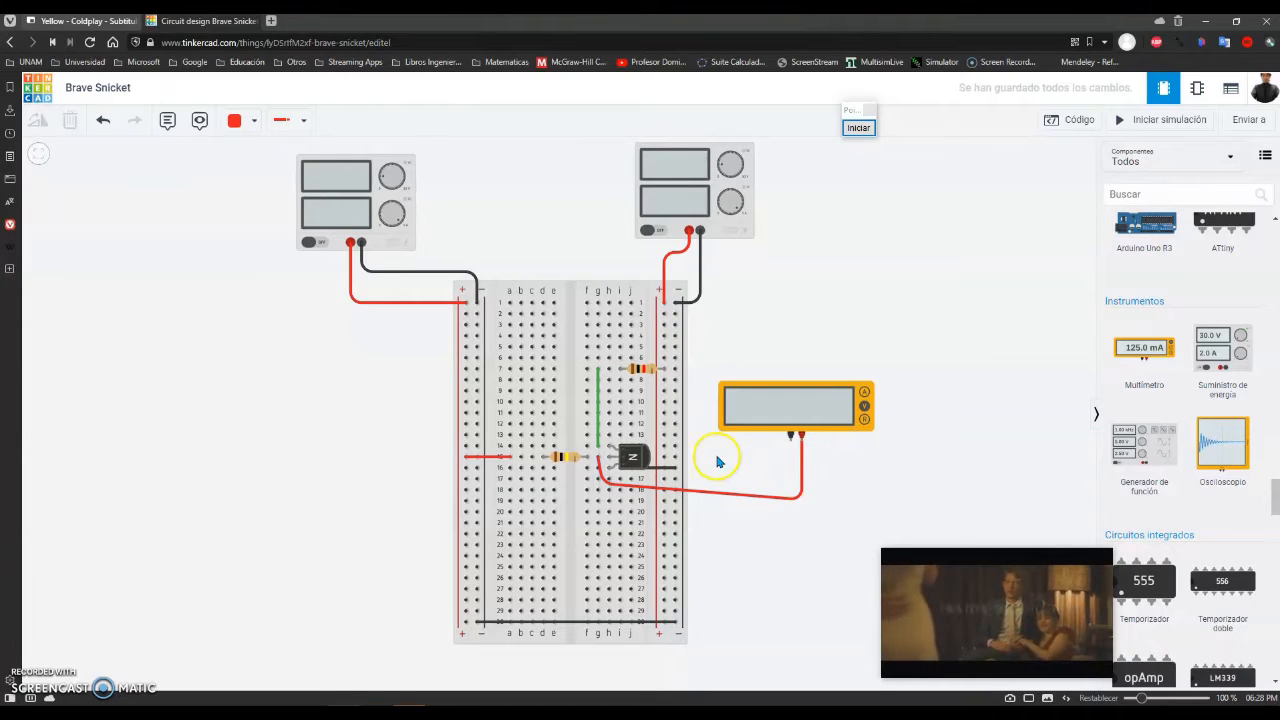
Wire the VBE multimeter's negative terminal to the right negative rail at row 14 in black, and nudge the meter to straighten the wire.
click(790, 439)
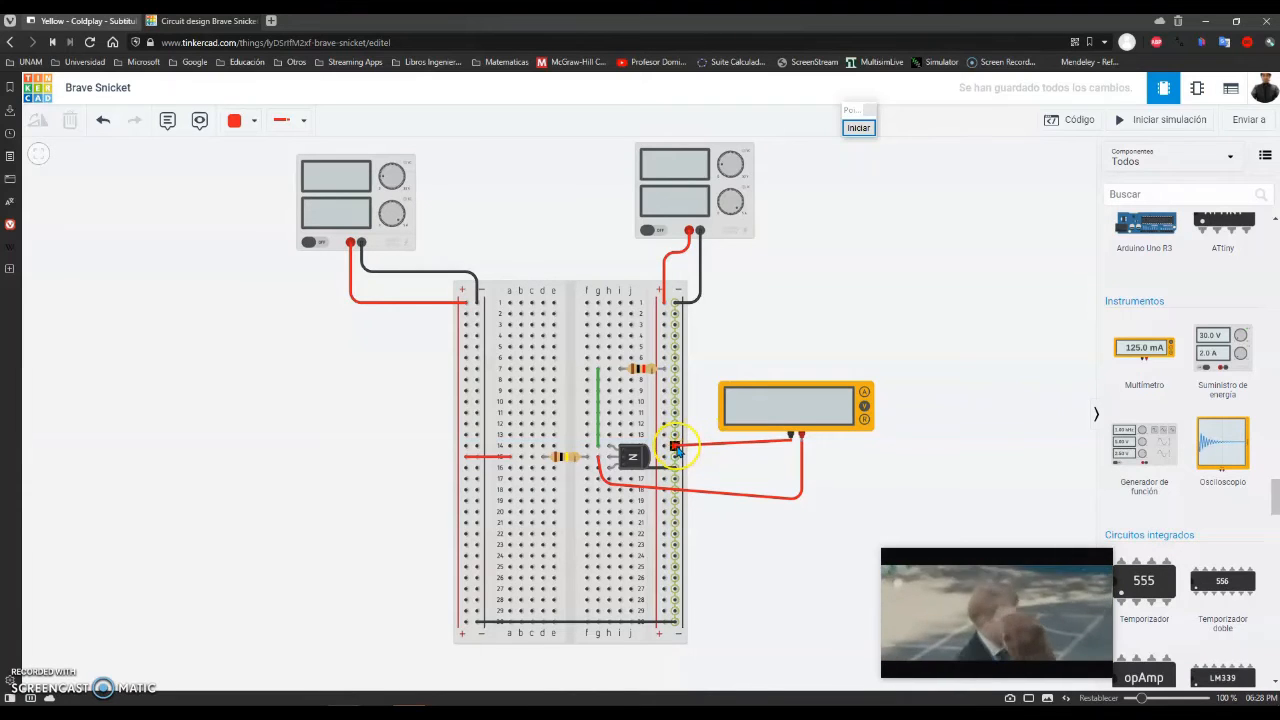
click(676, 447)
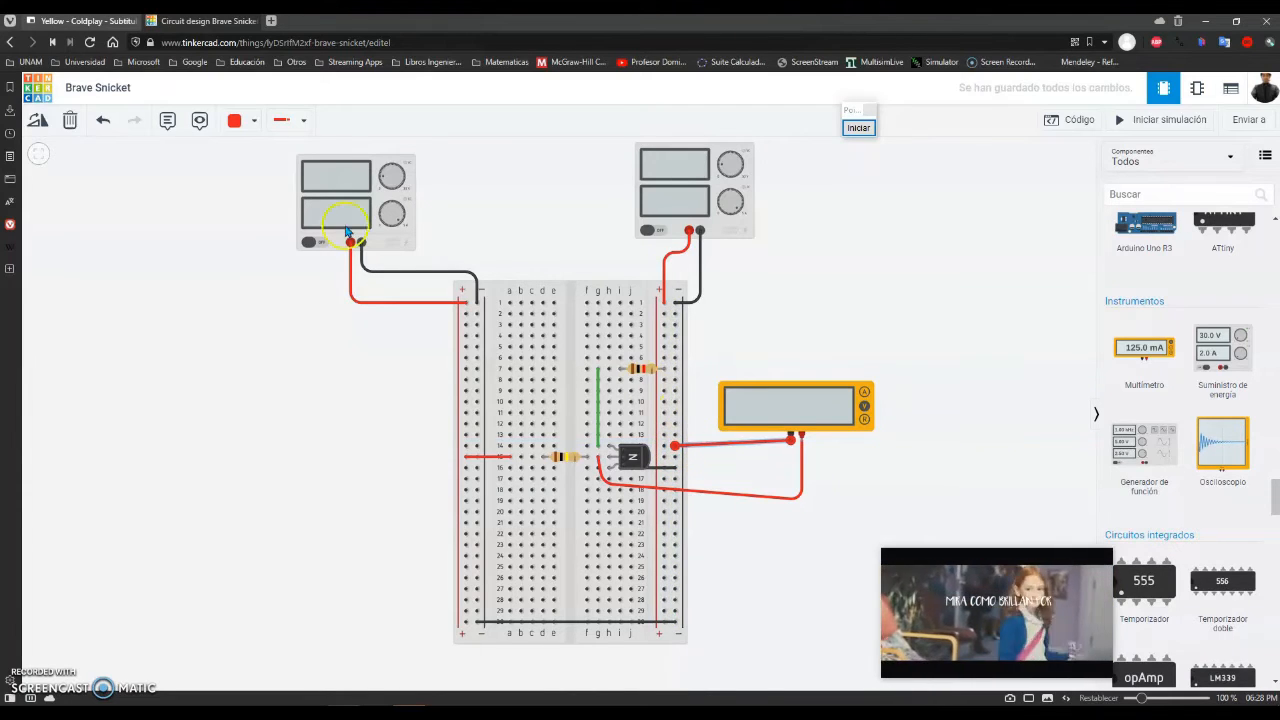
click(256, 120)
click(246, 165)
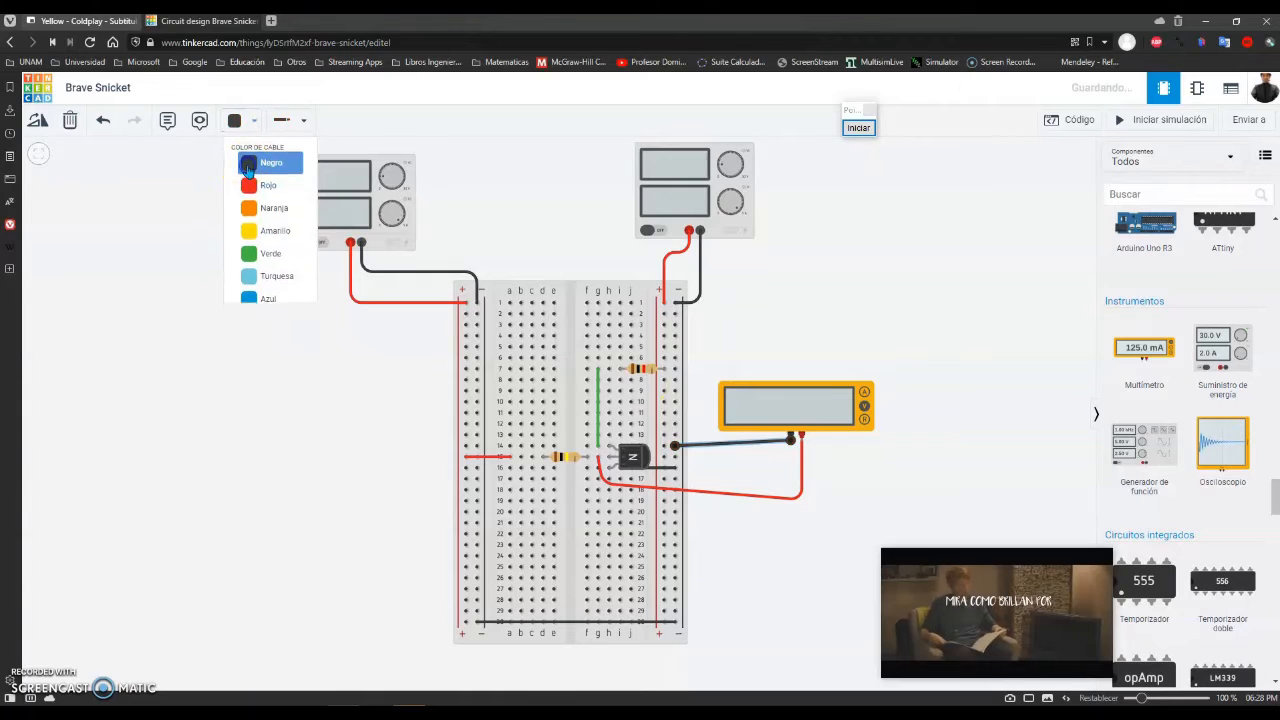
click(790, 420)
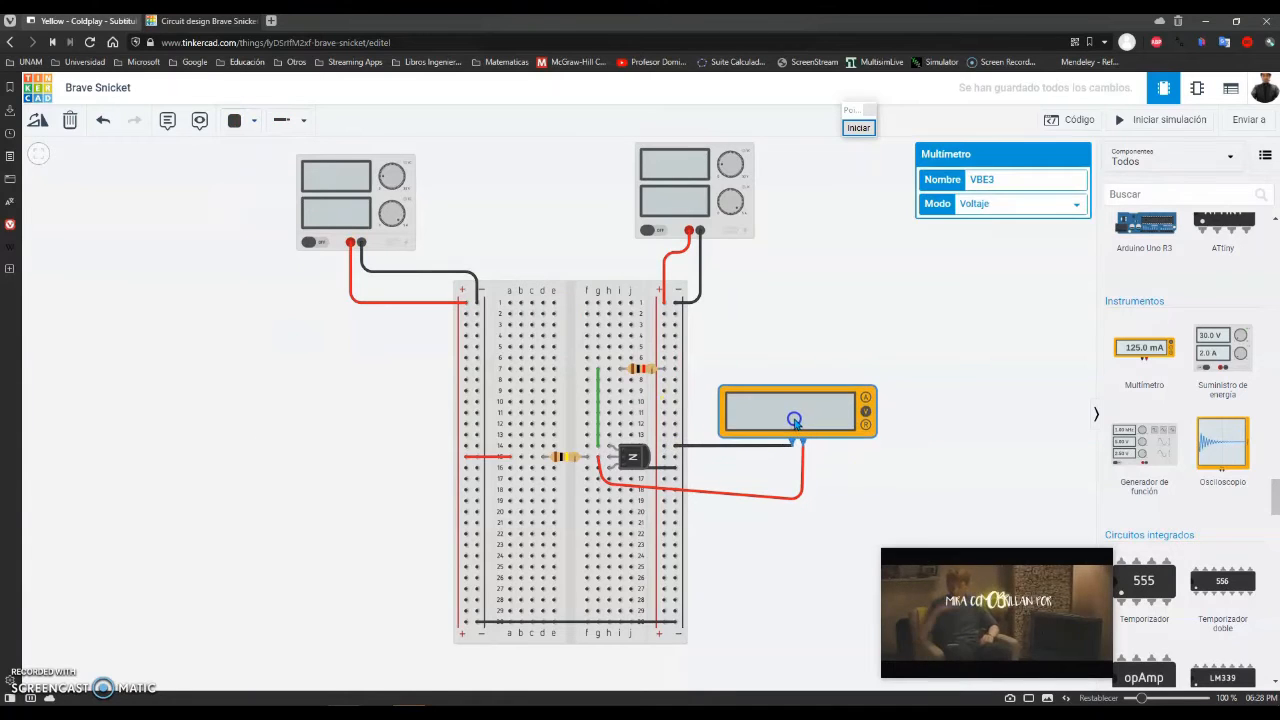
click(764, 230)
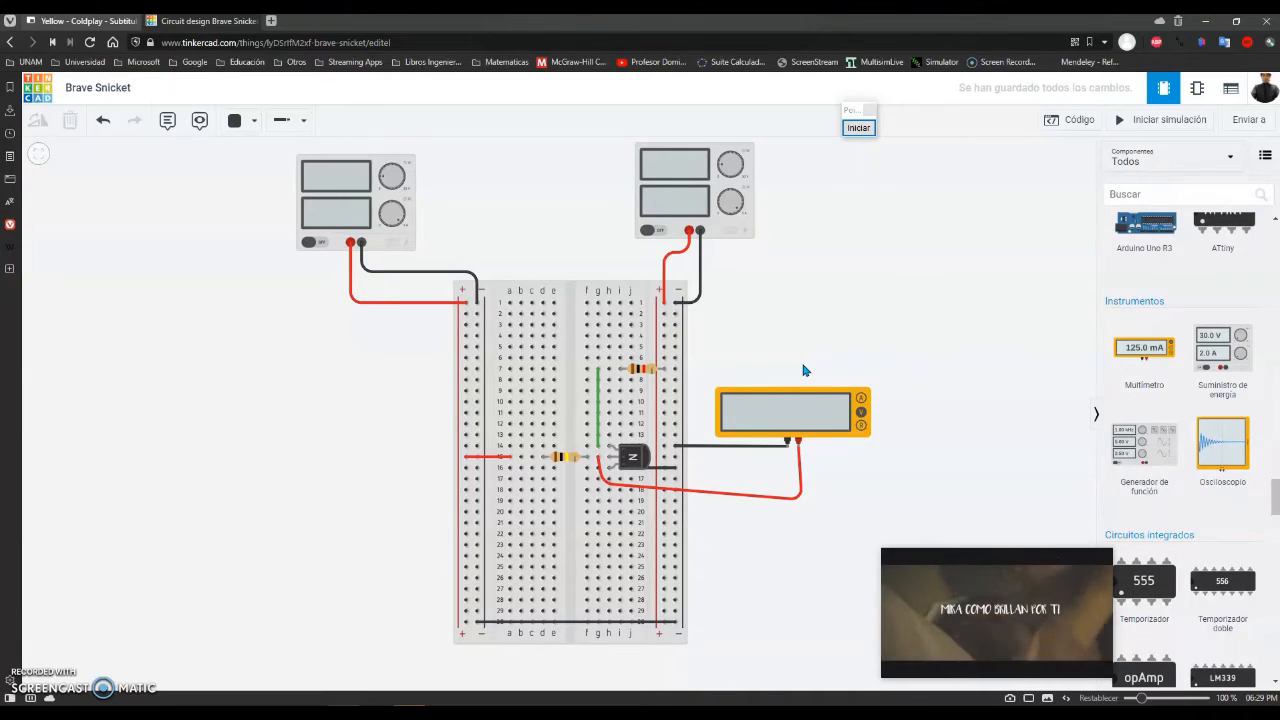
Run the simulation to read the base-emitter voltage and supply currents, and stop it.
click(1135, 121)
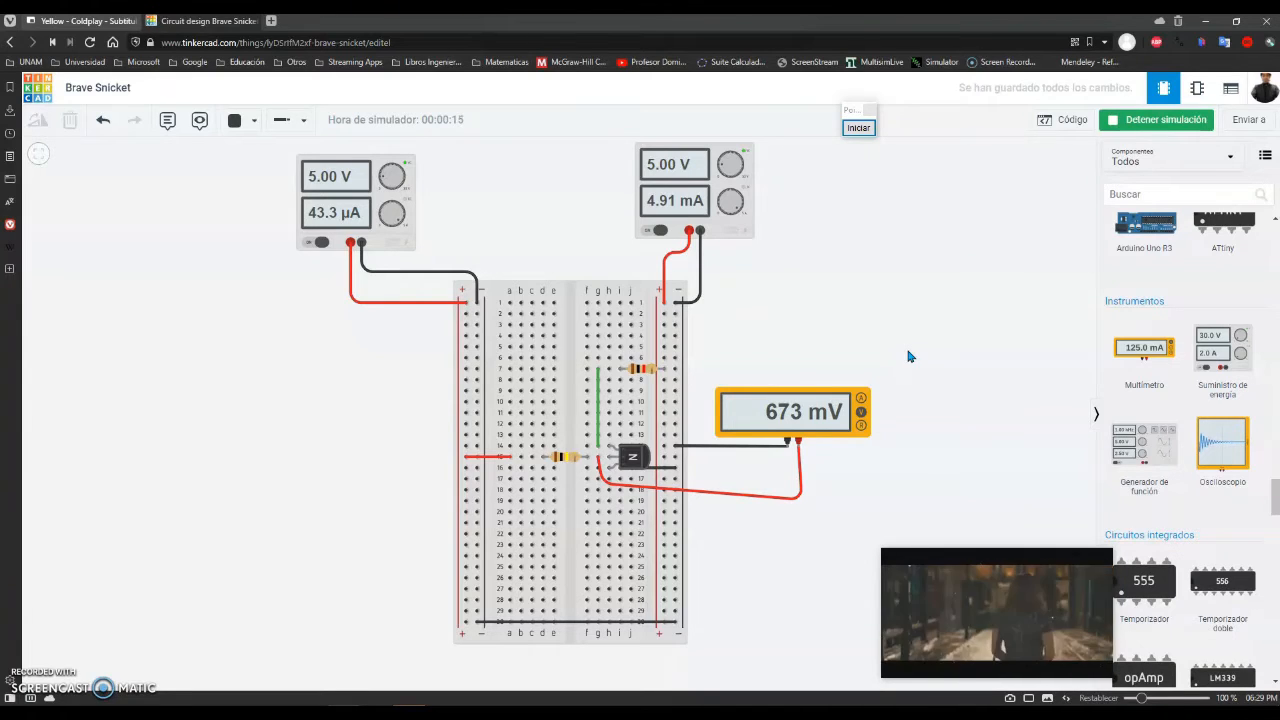
click(1119, 120)
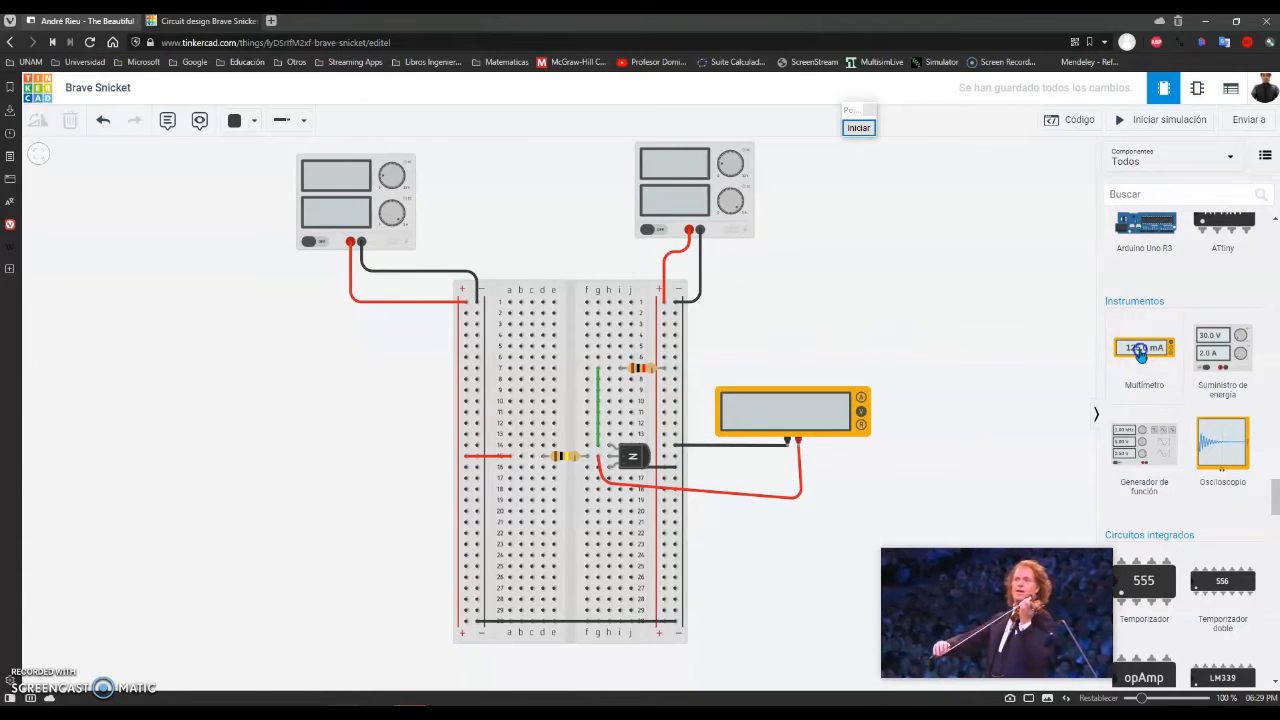
Add a second multimeter between the two power supplies and delete the red jumper from the left positive rail to row 15.
drag(1140, 345, 535, 242)
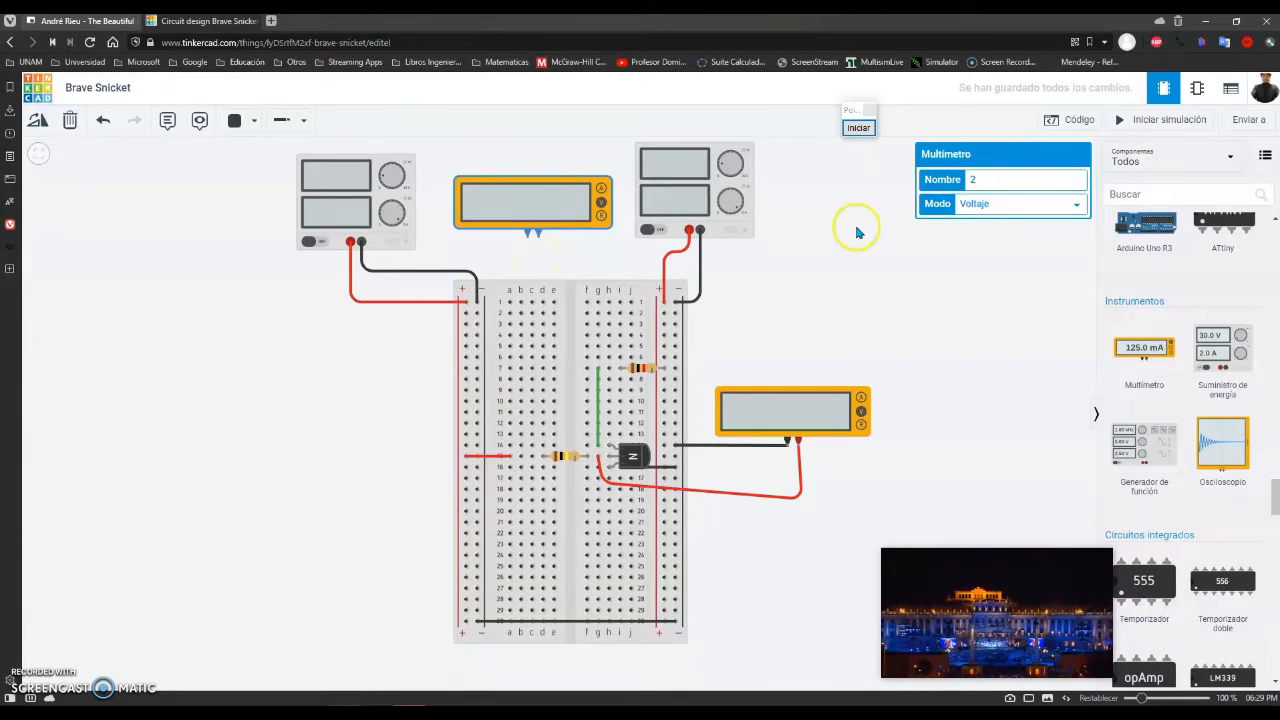
click(996, 178)
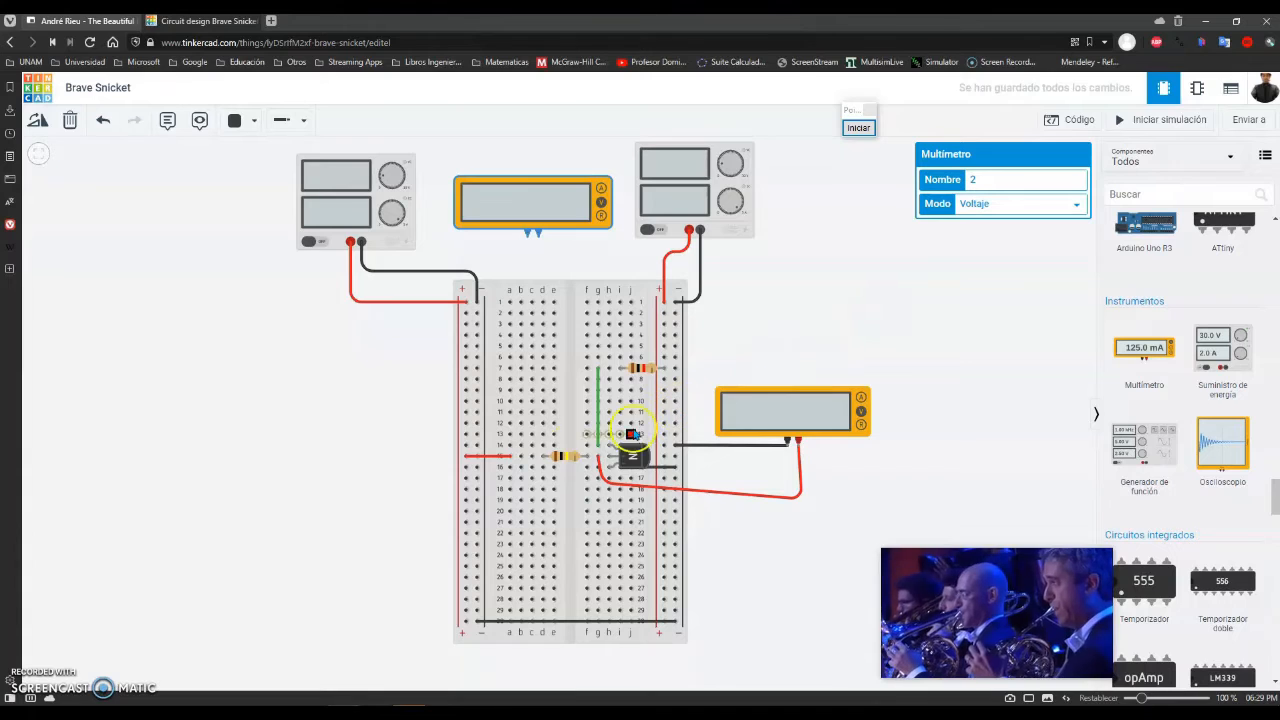
click(502, 457)
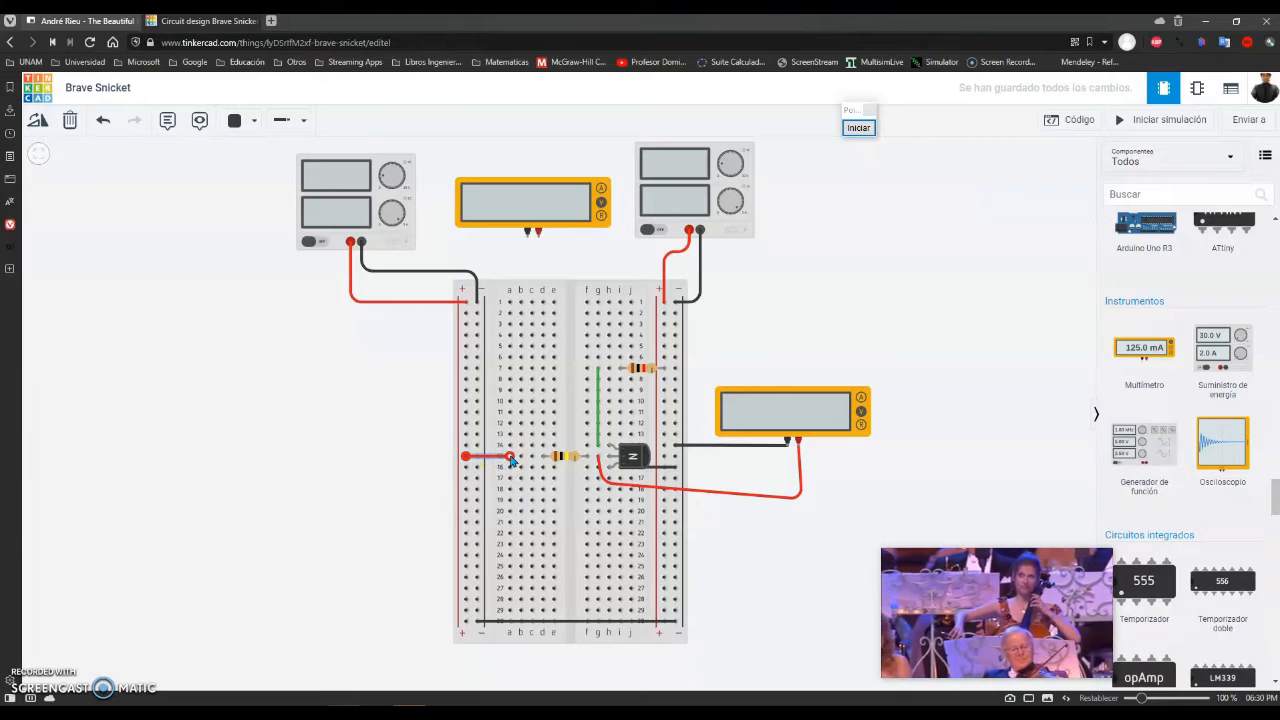
key(Delete)
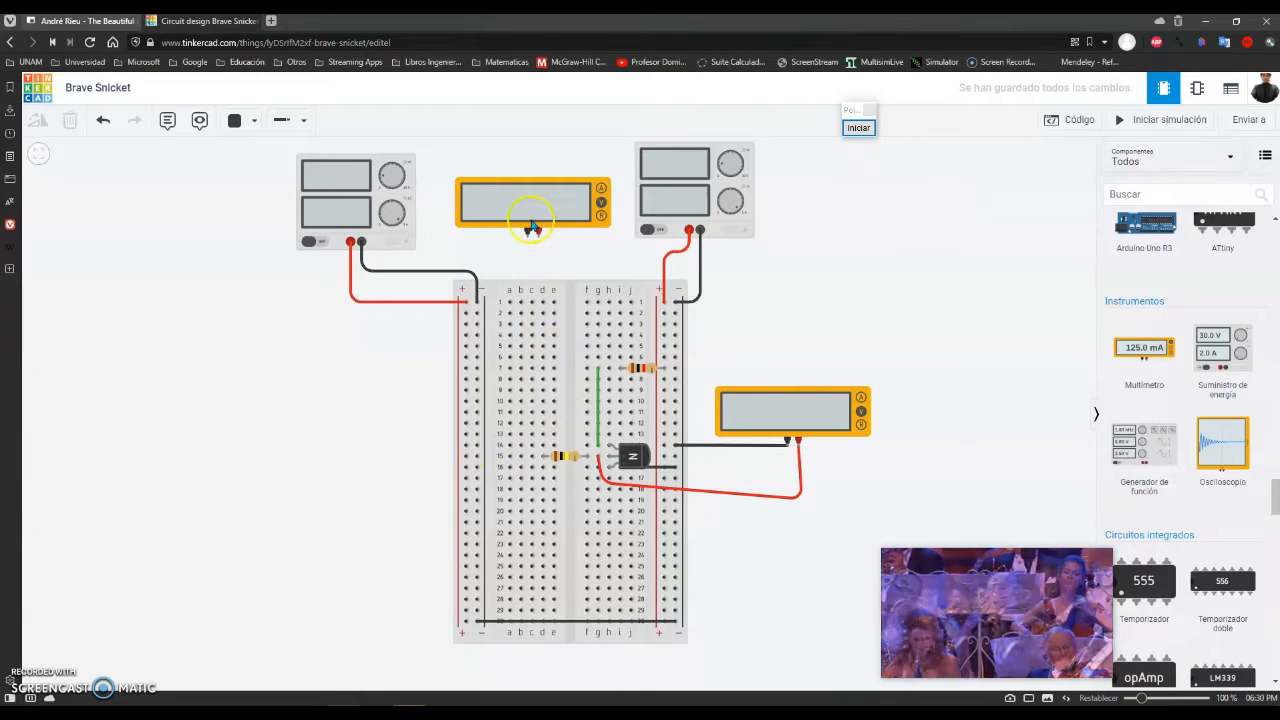
drag(533, 215, 526, 220)
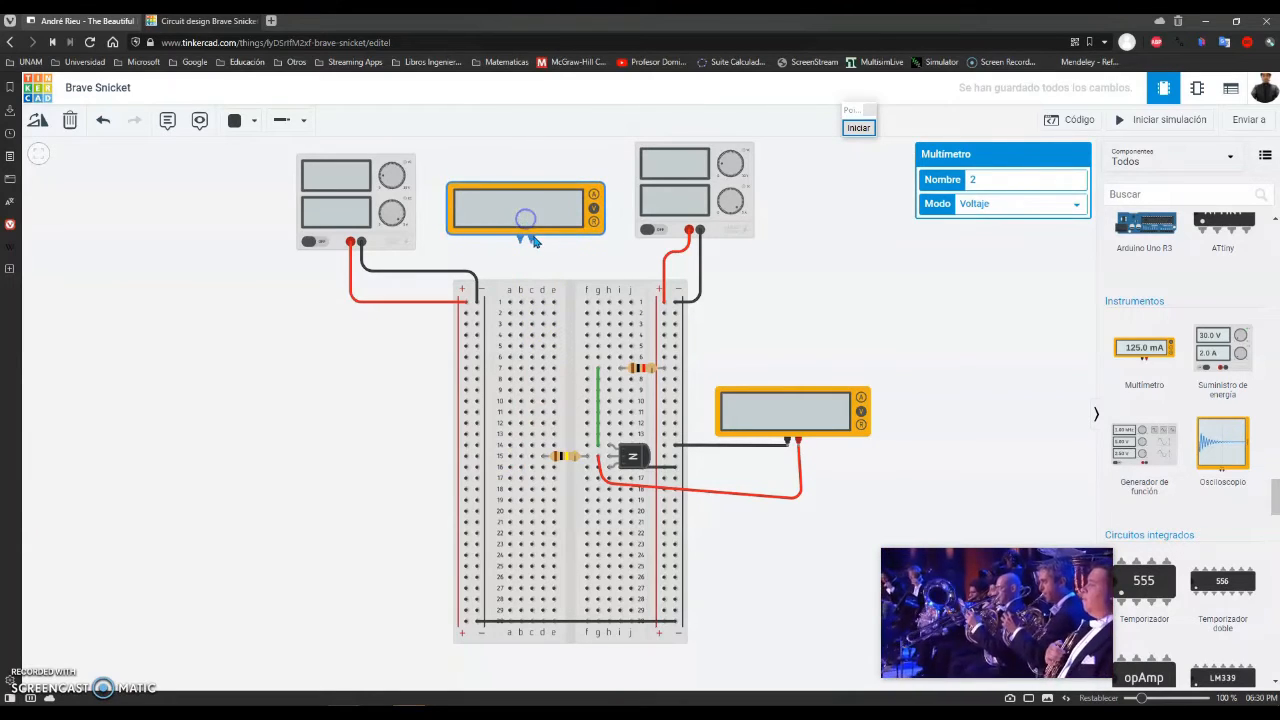
Wire the second multimeter's positive terminal to hole c15 and its negative terminal to the left positive rail at row 4.
click(531, 243)
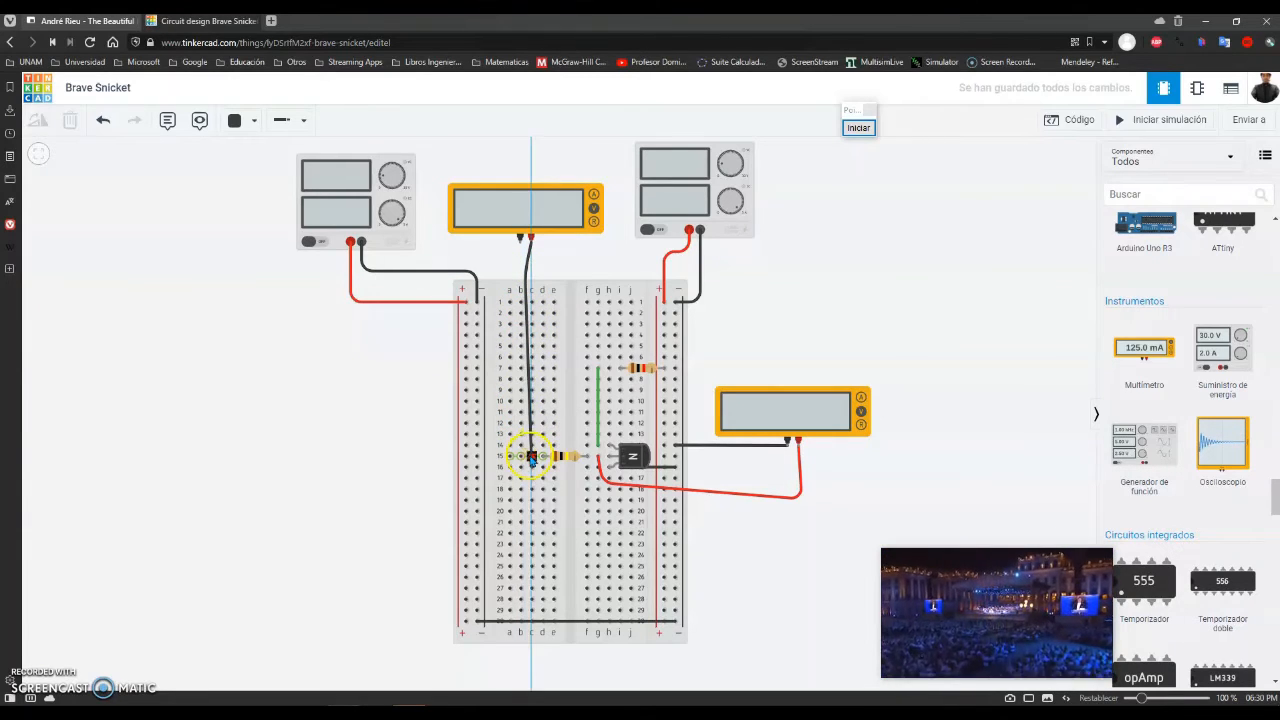
click(531, 456)
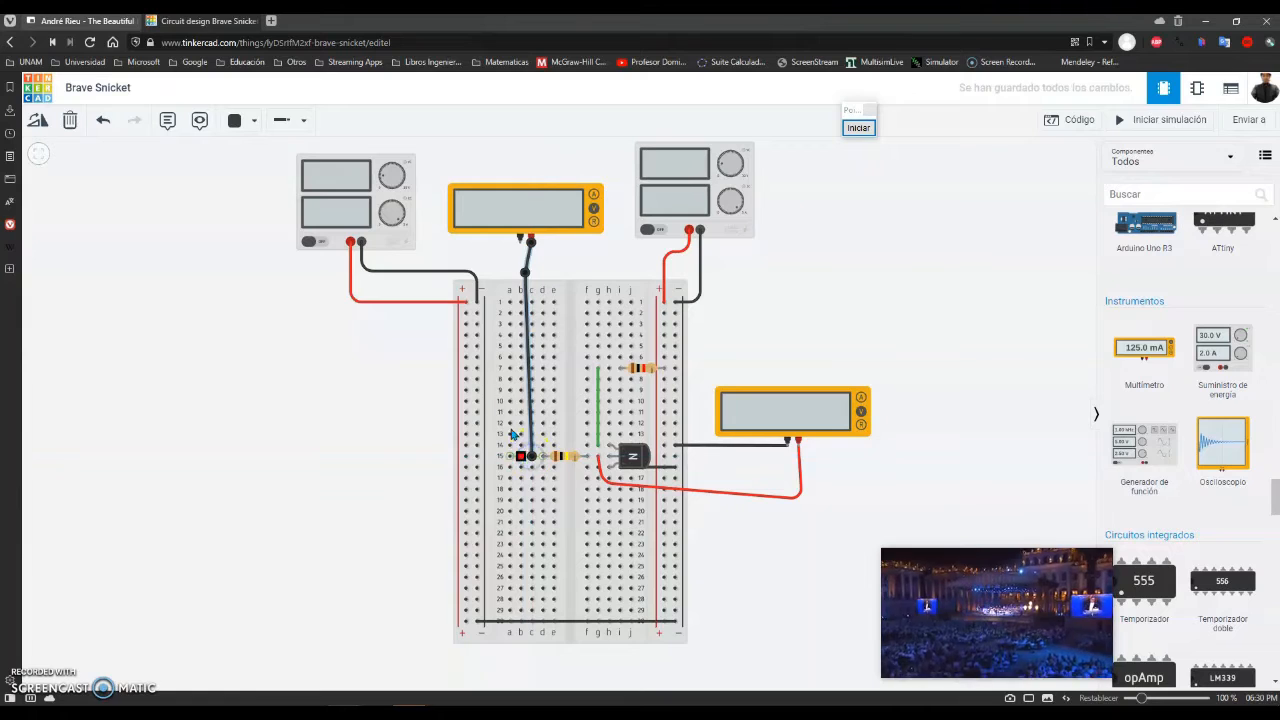
click(517, 257)
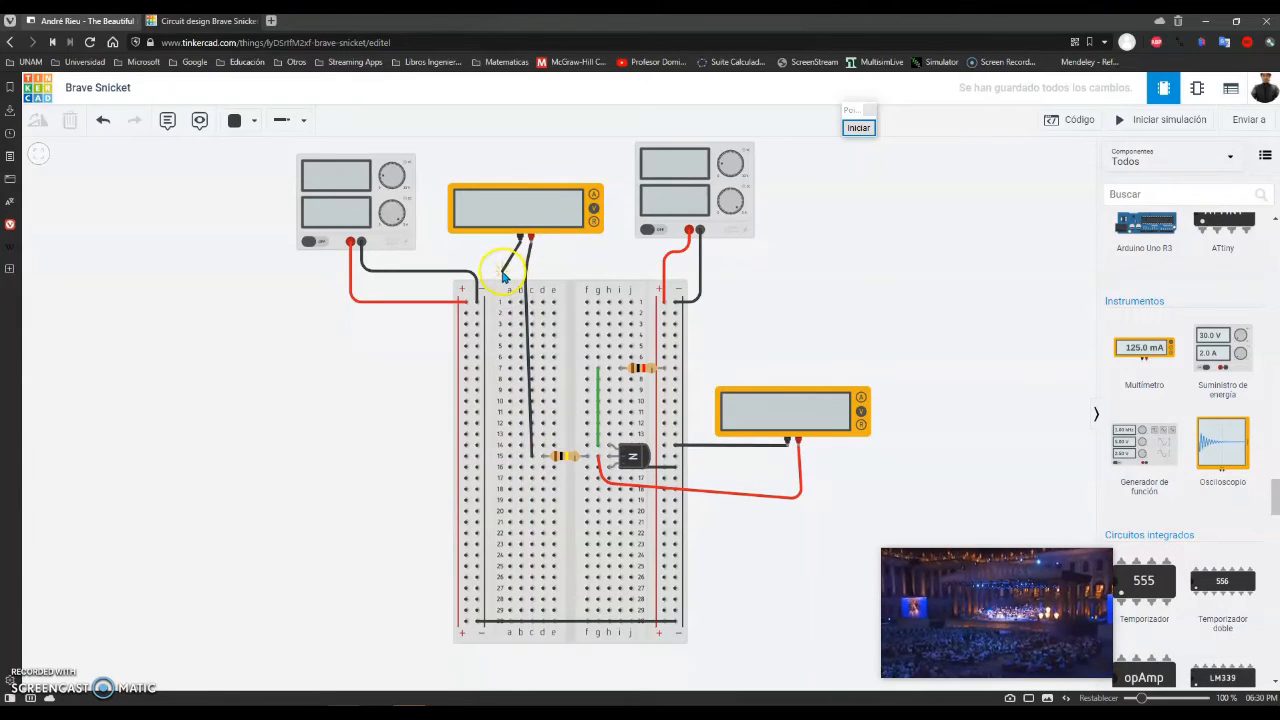
click(499, 271)
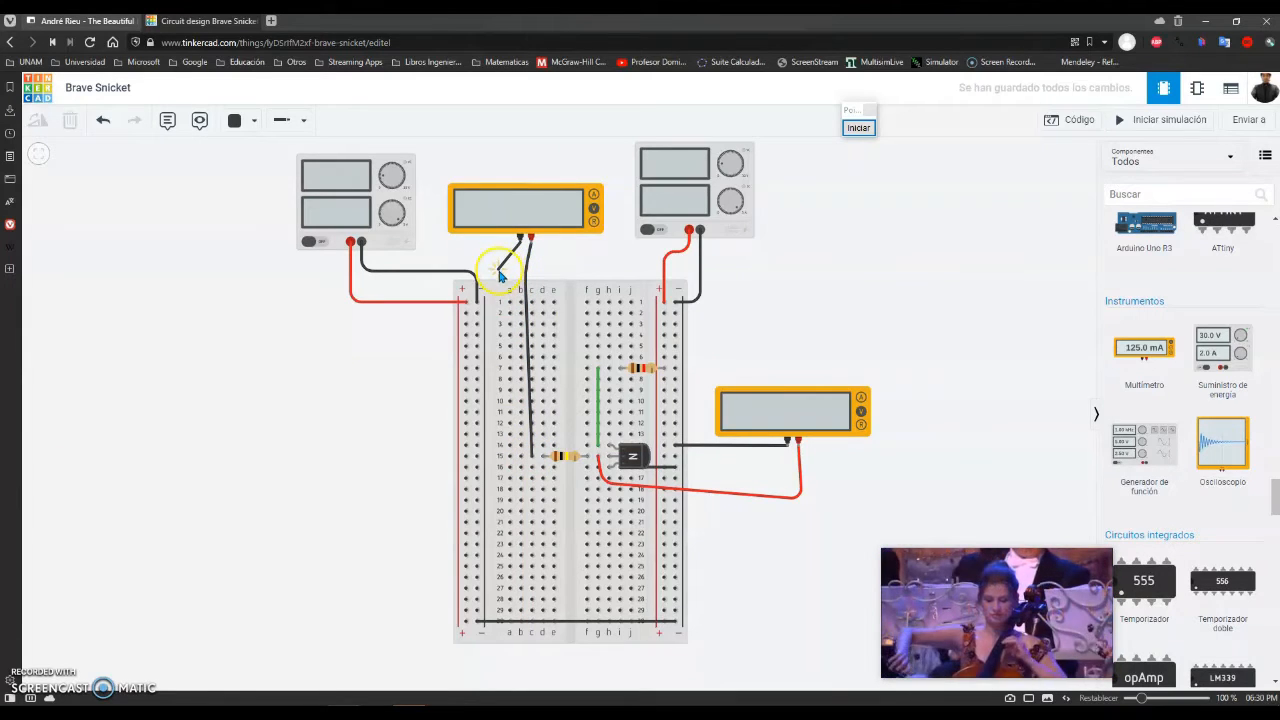
click(492, 337)
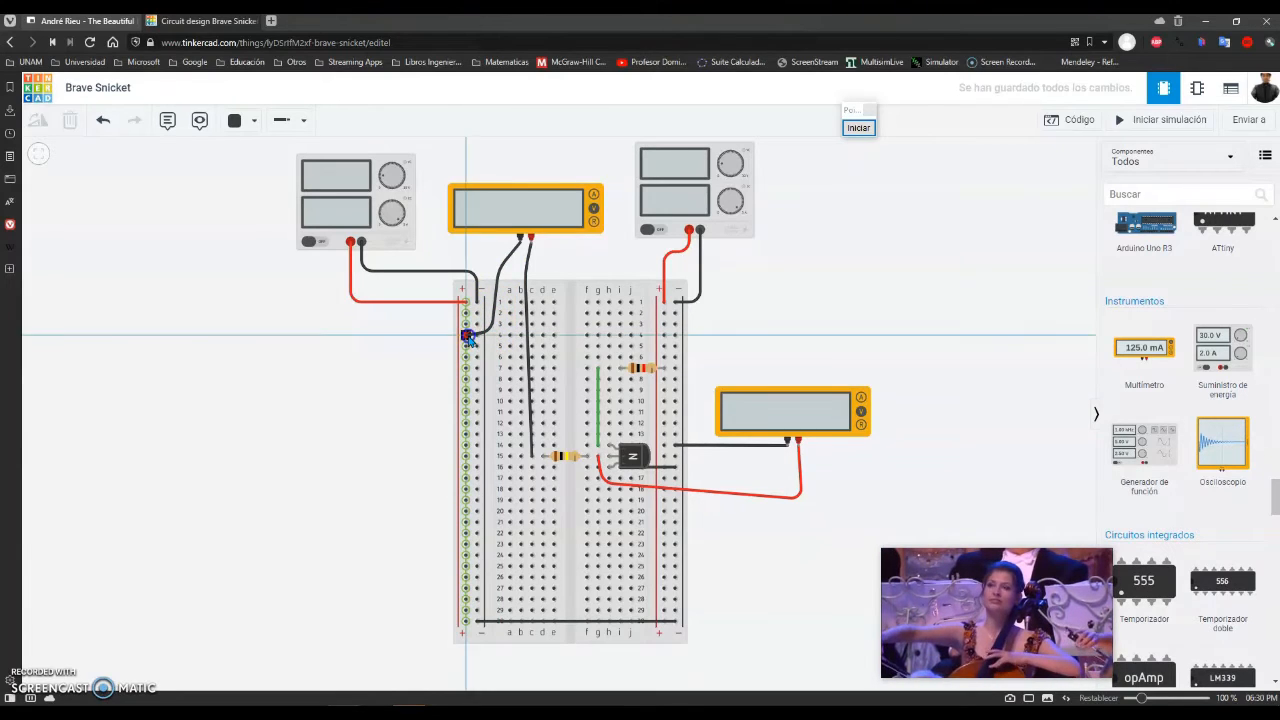
click(466, 338)
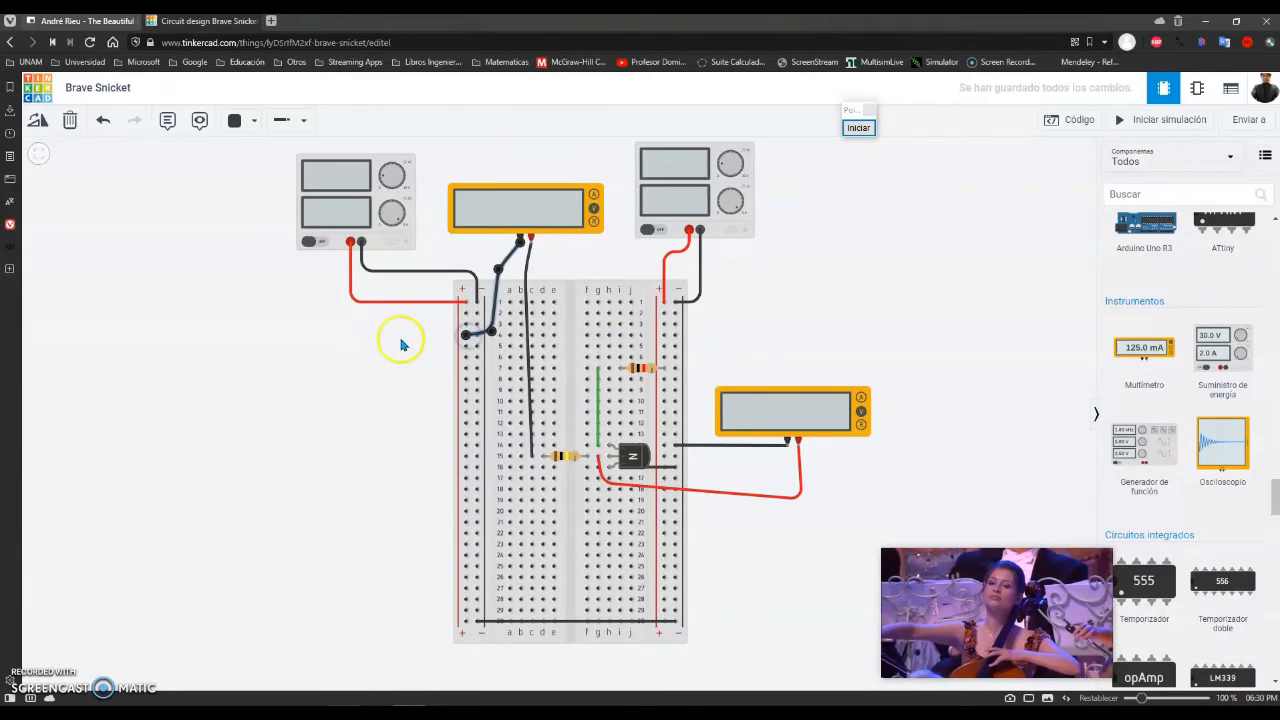
Colour both wires of the second multimeter red.
click(245, 121)
click(265, 180)
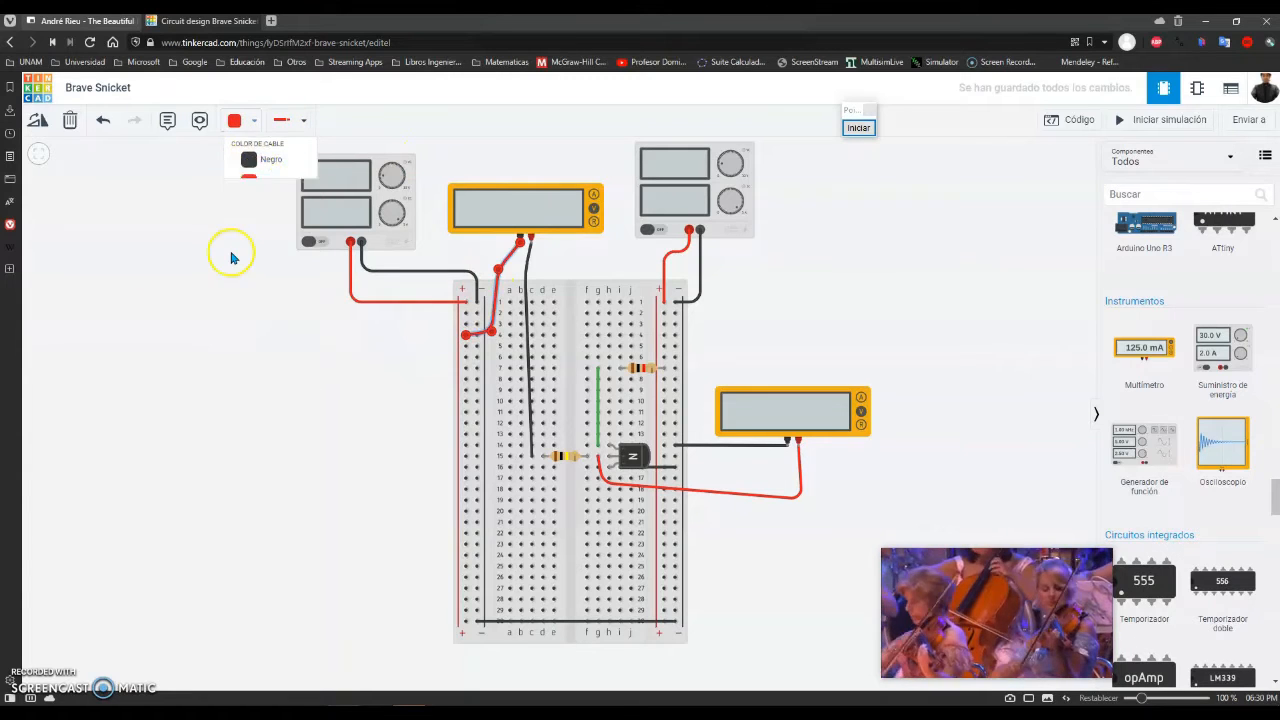
click(245, 392)
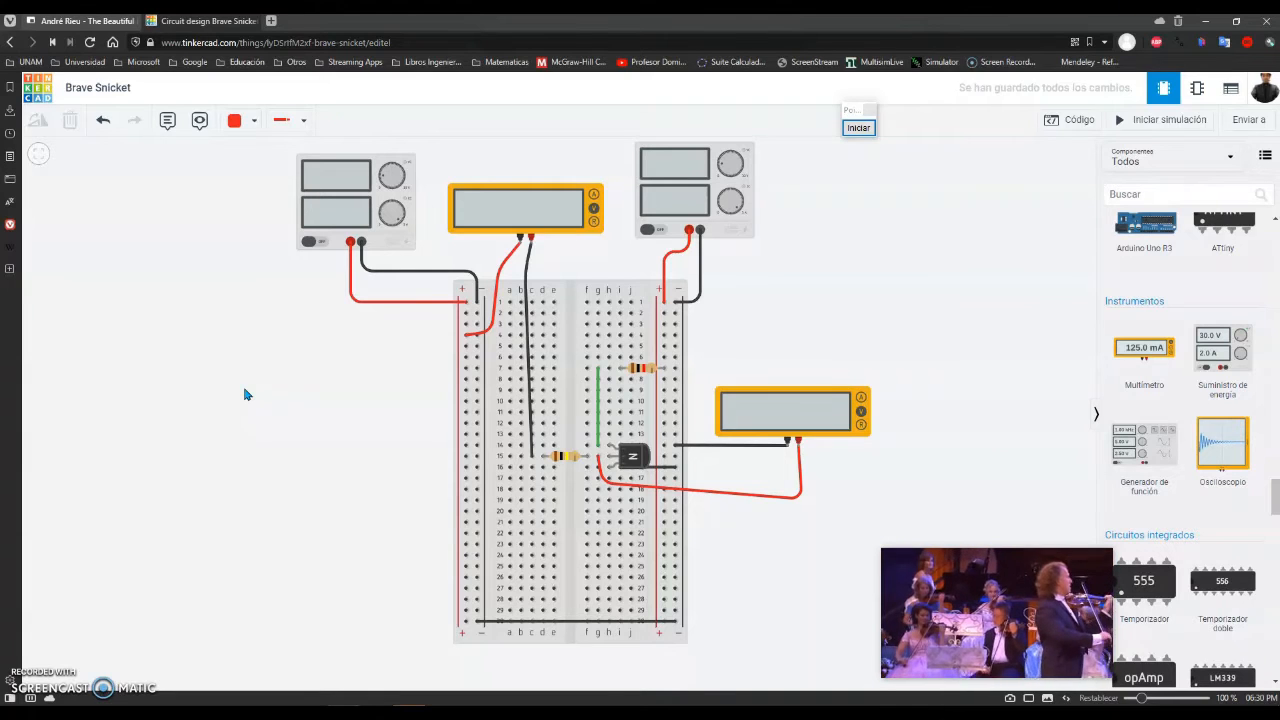
click(529, 279)
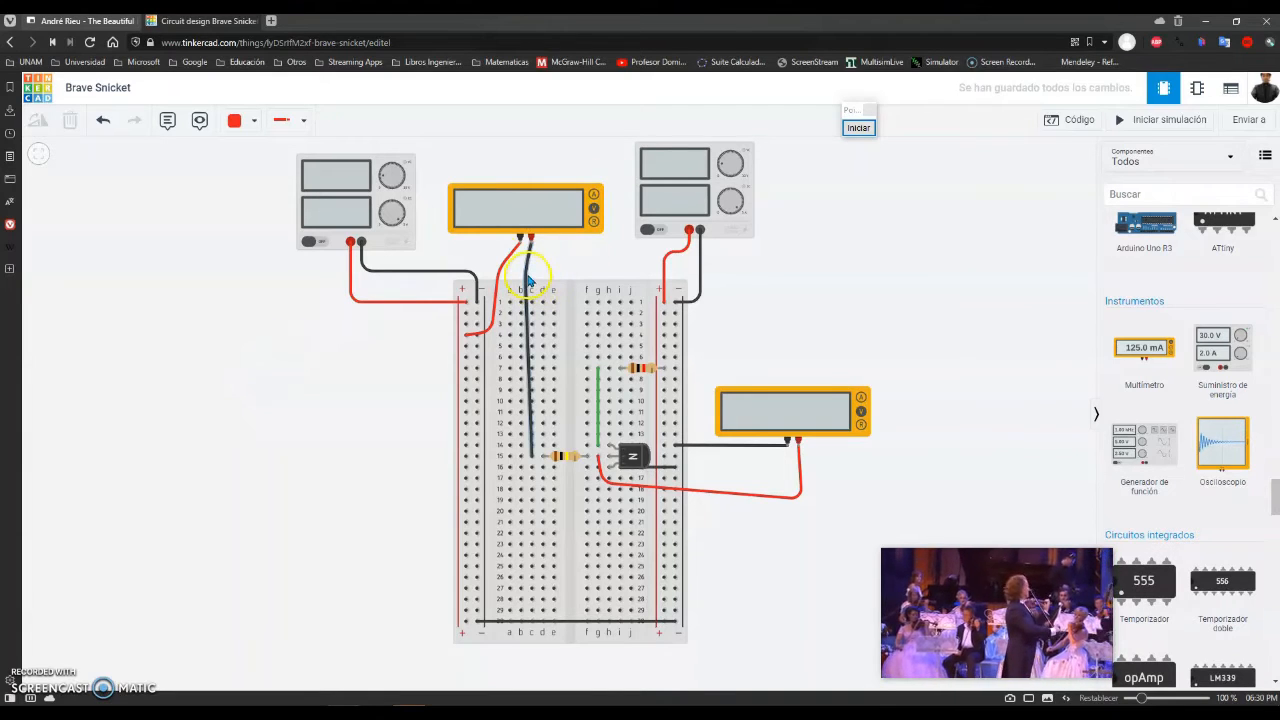
click(253, 122)
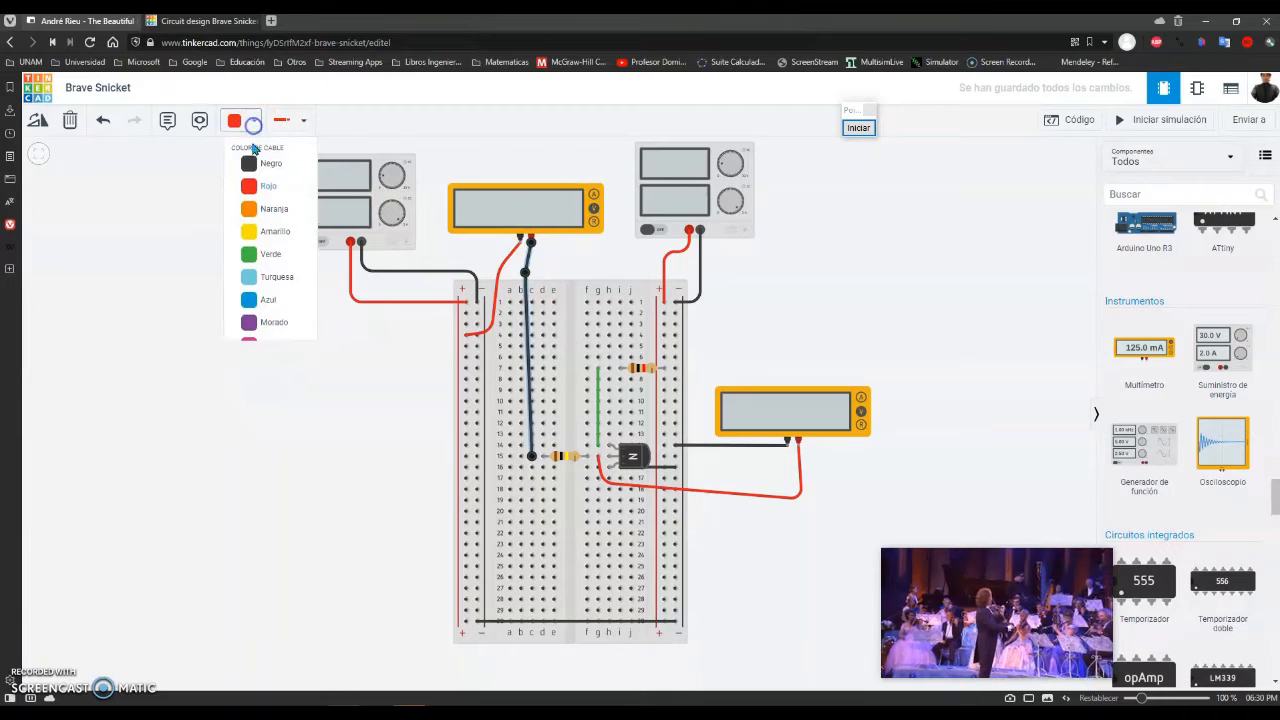
click(262, 186)
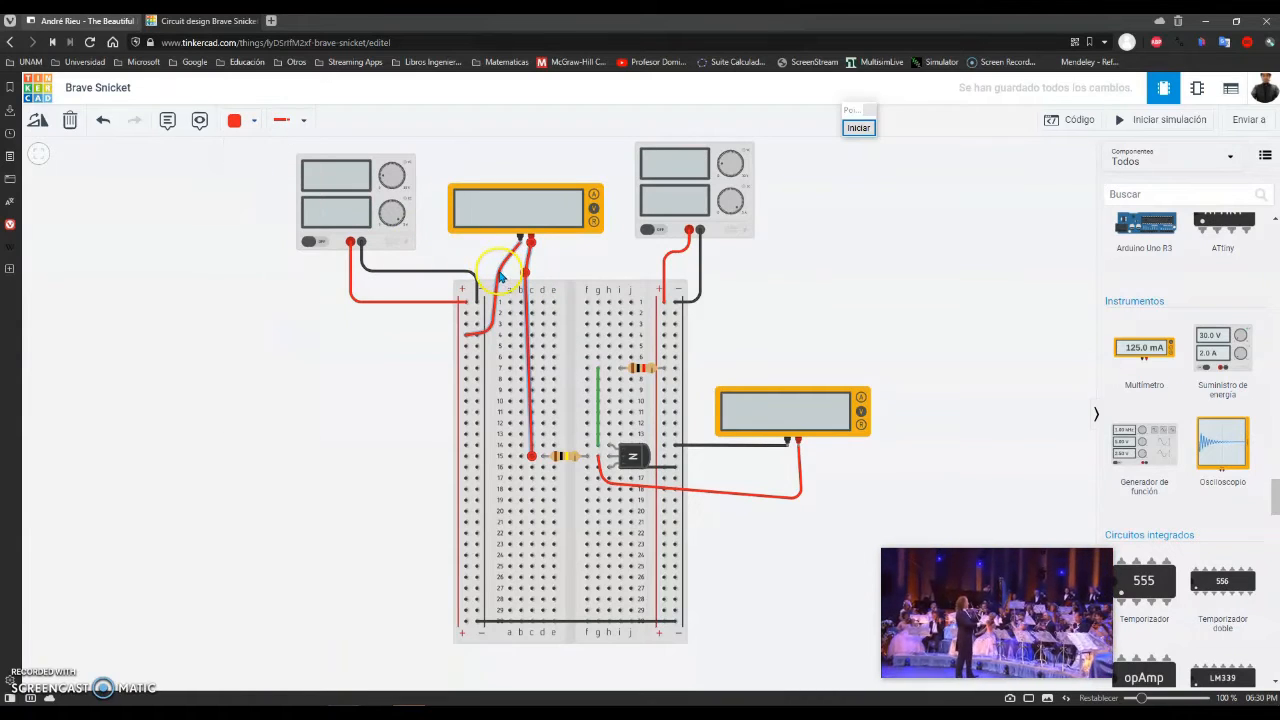
Colour the second multimeter's negative wire black.
click(500, 277)
click(253, 124)
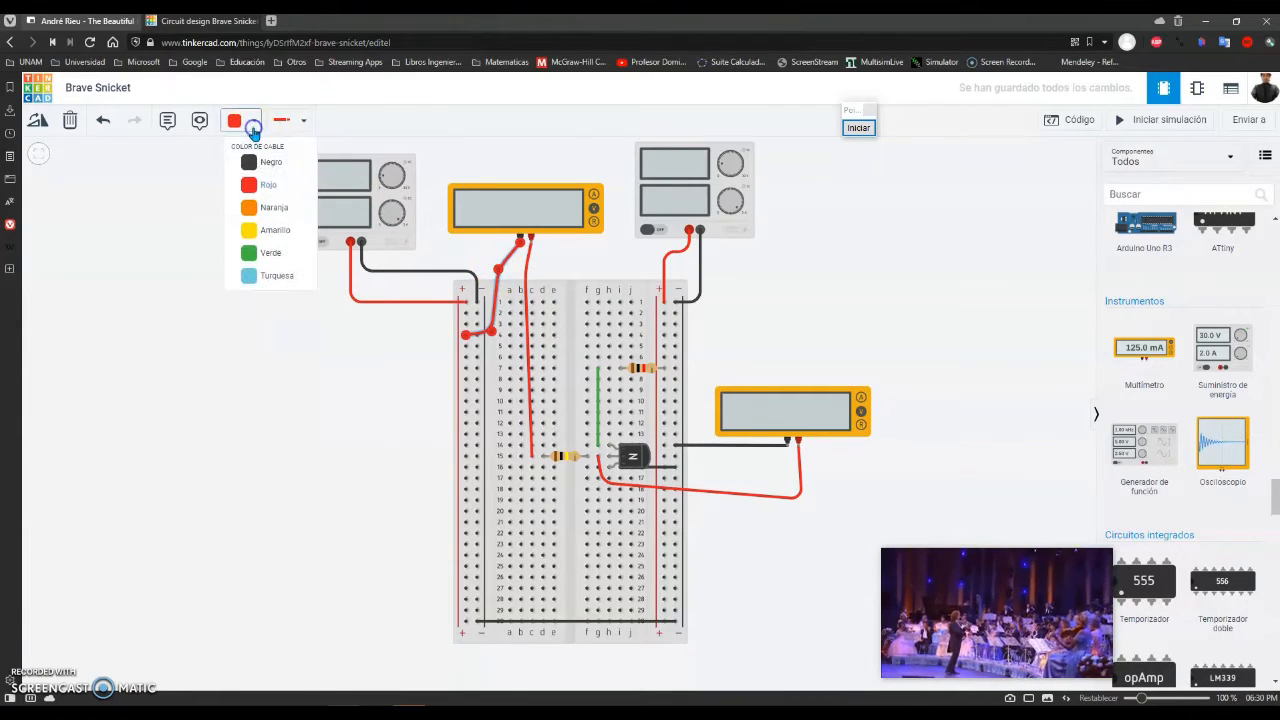
click(262, 162)
click(213, 354)
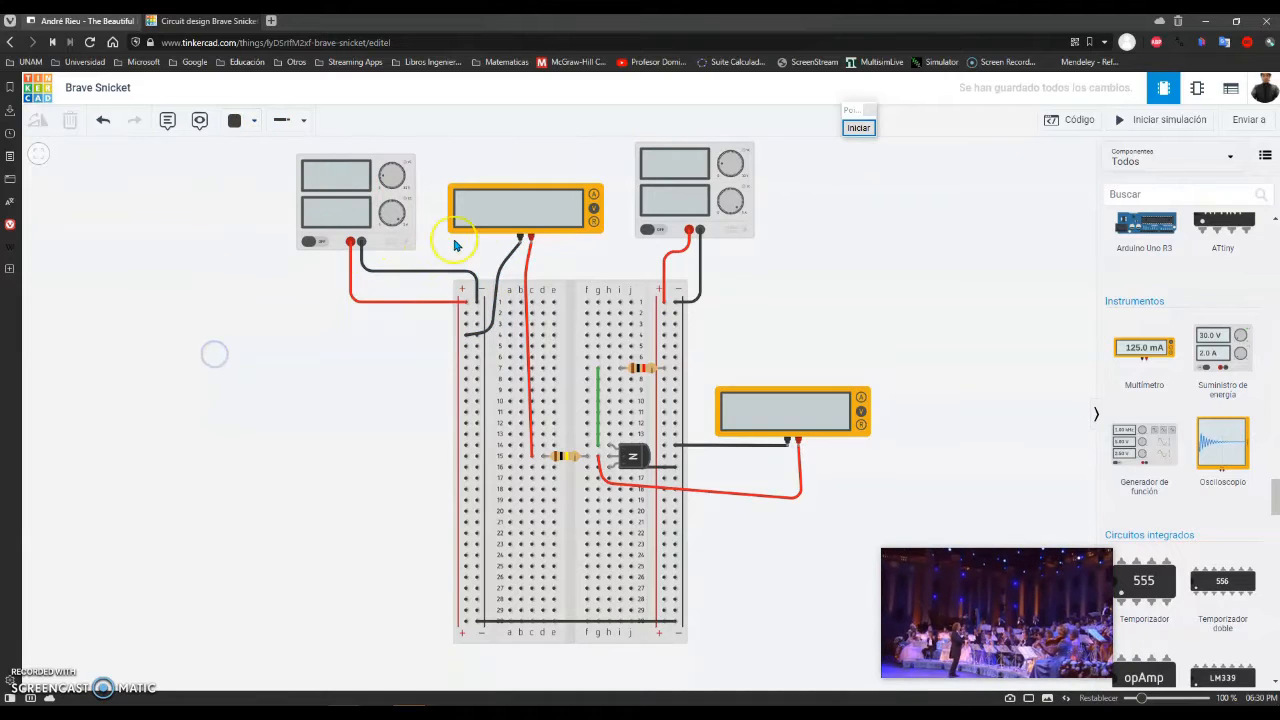
Set the second multimeter's mode to Amperaje.
click(497, 214)
click(1035, 205)
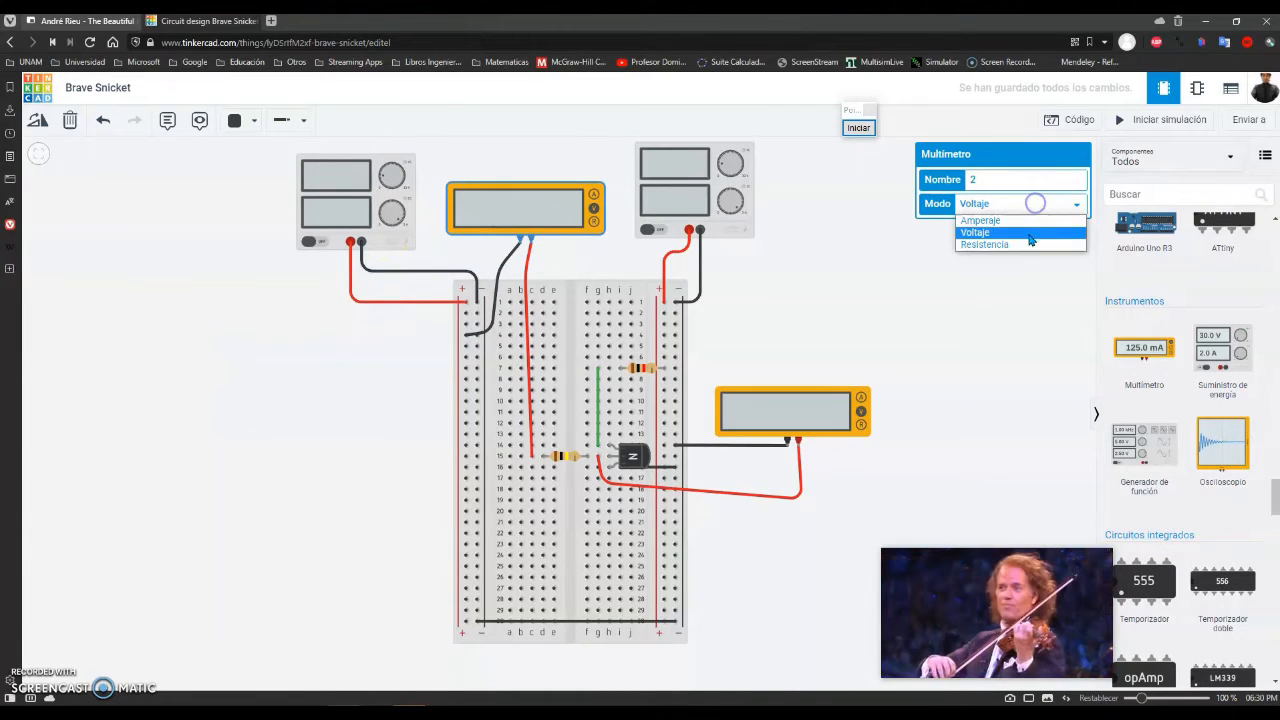
click(1034, 220)
click(784, 257)
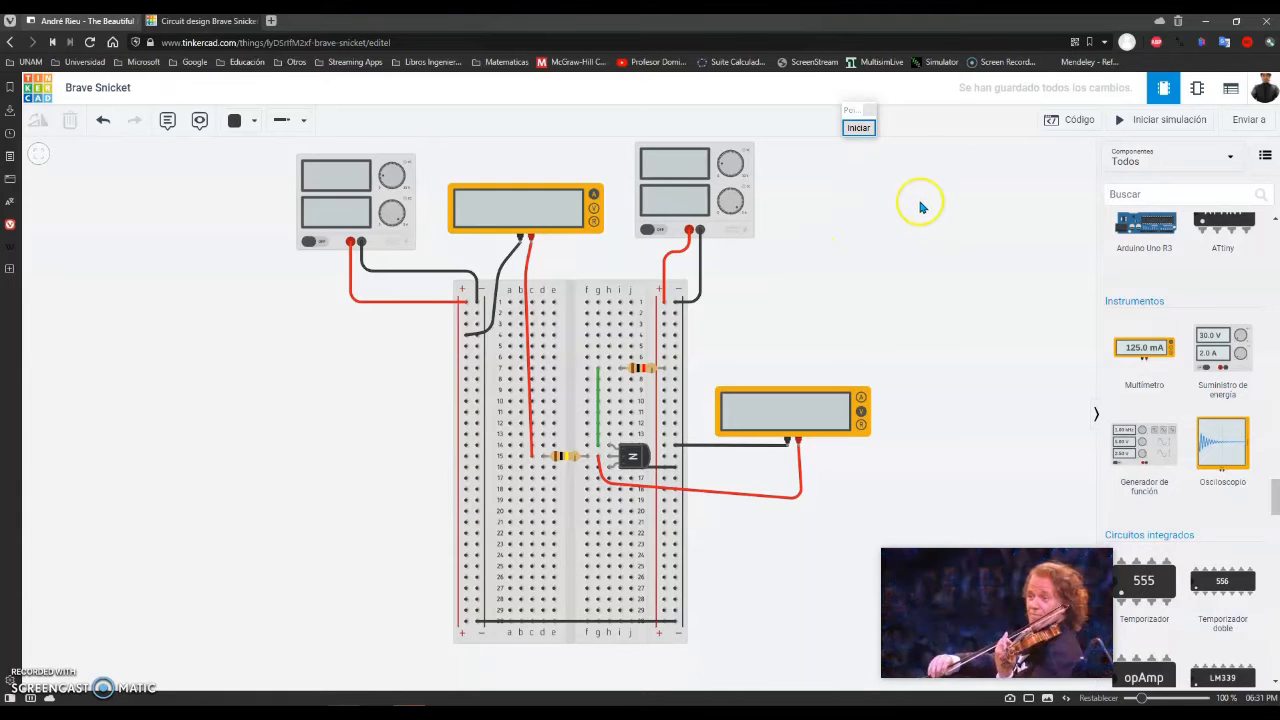
Run the simulation to read the base current and review the BE mesh equation in the OneNote notes before returning to the circuit.
click(1120, 120)
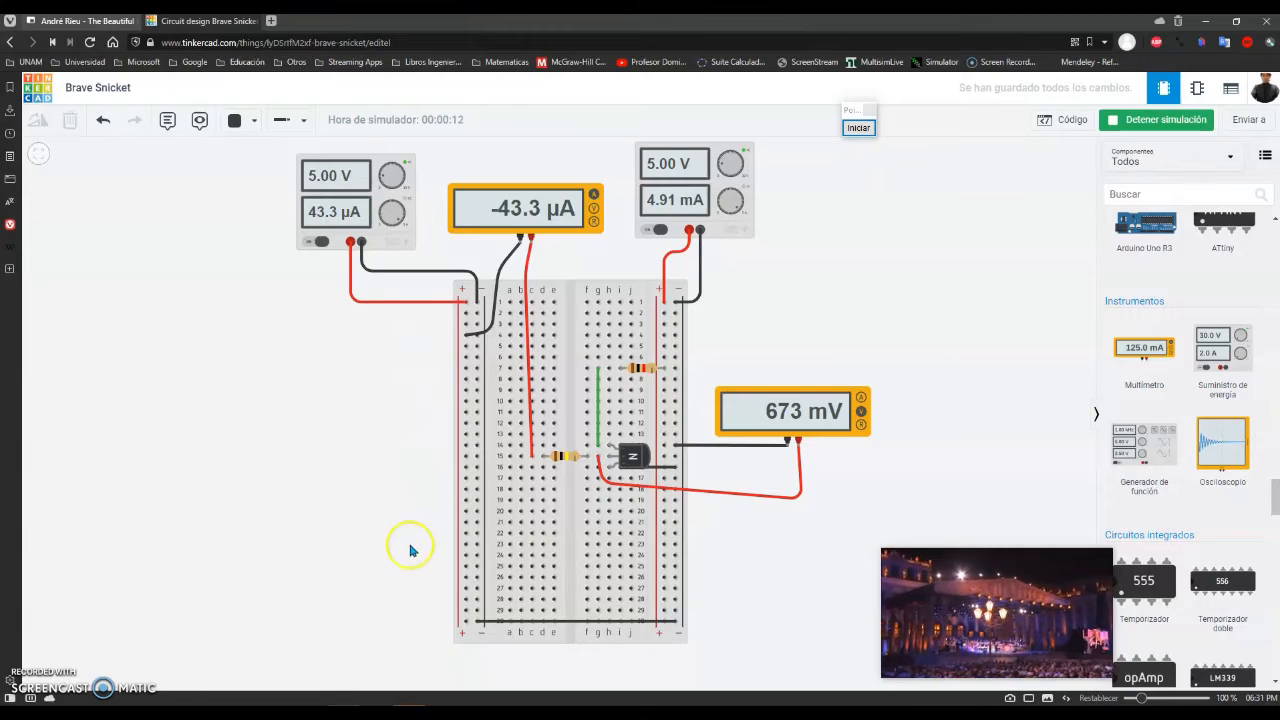
click(343, 716)
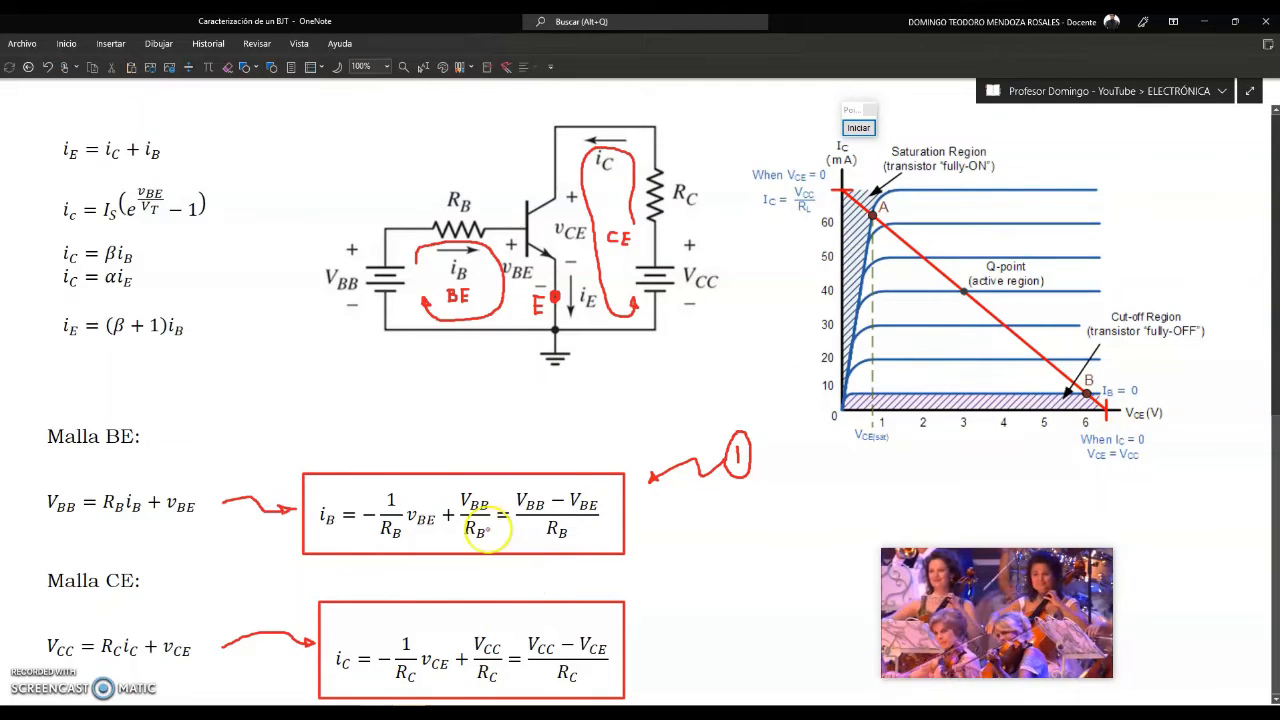
click(400, 712)
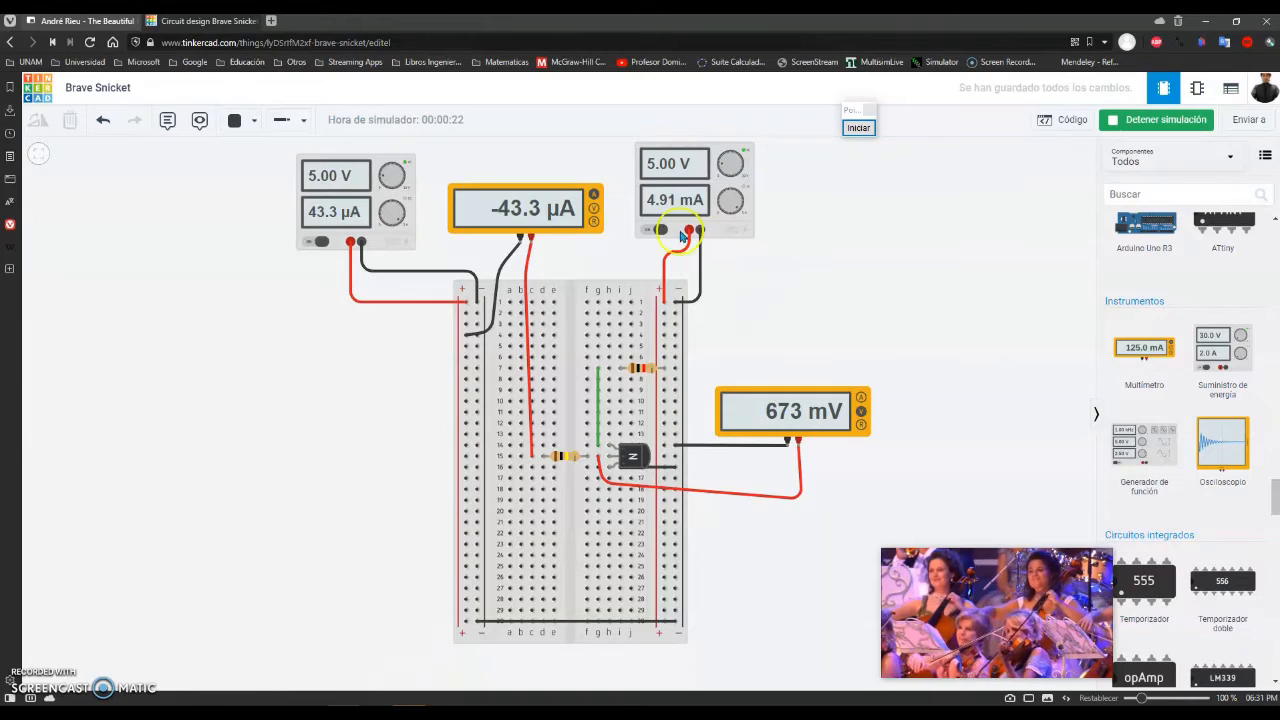
Set the VBB supply's voltage to 1 V and stop the simulation.
click(325, 205)
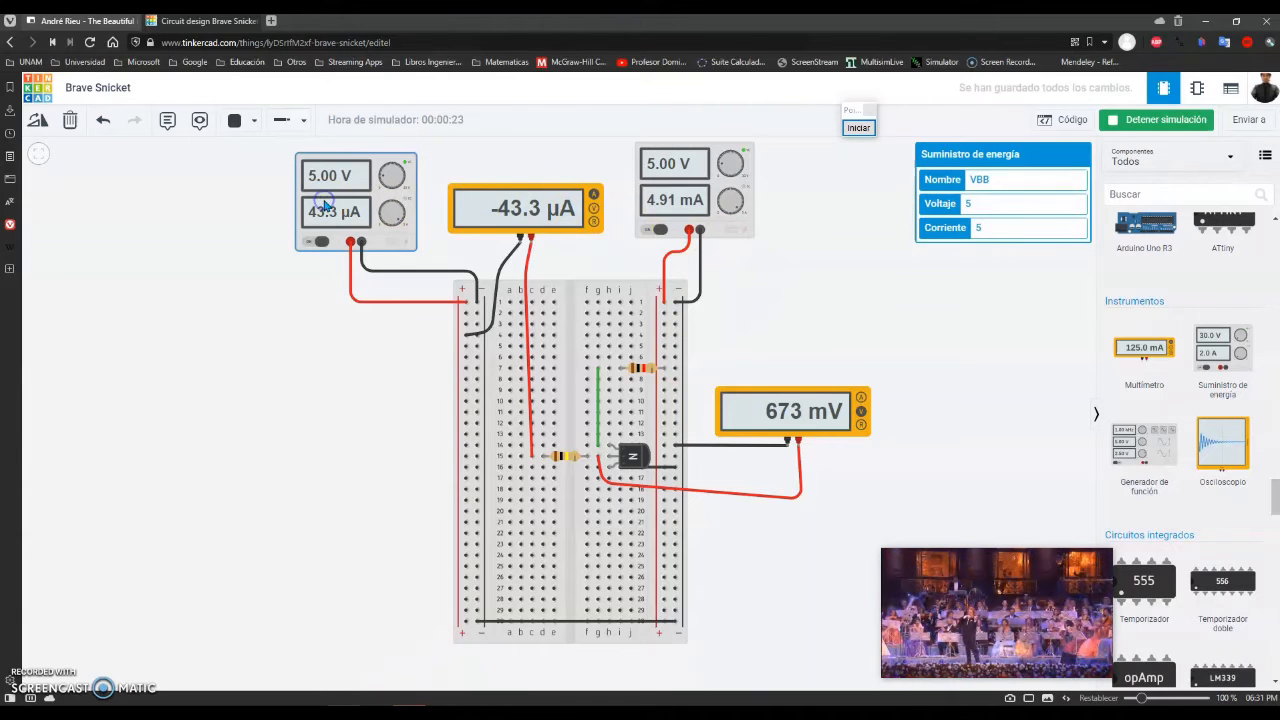
click(1001, 205)
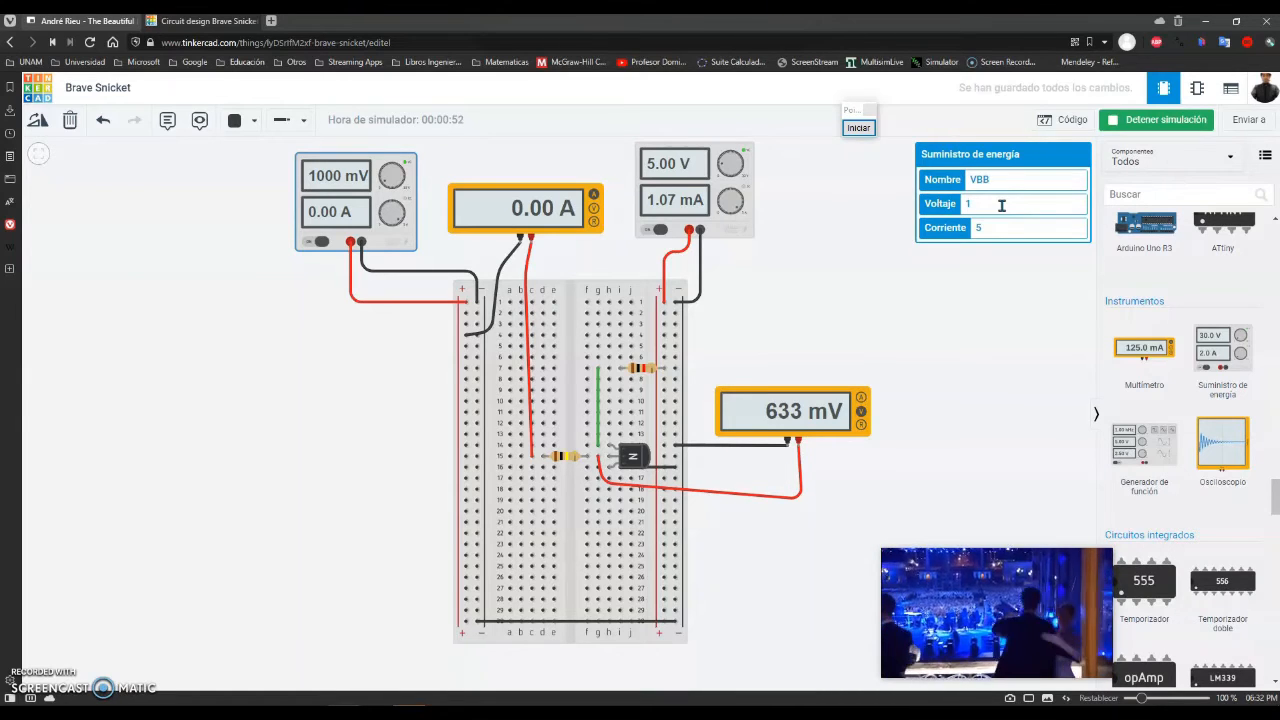
click(1110, 131)
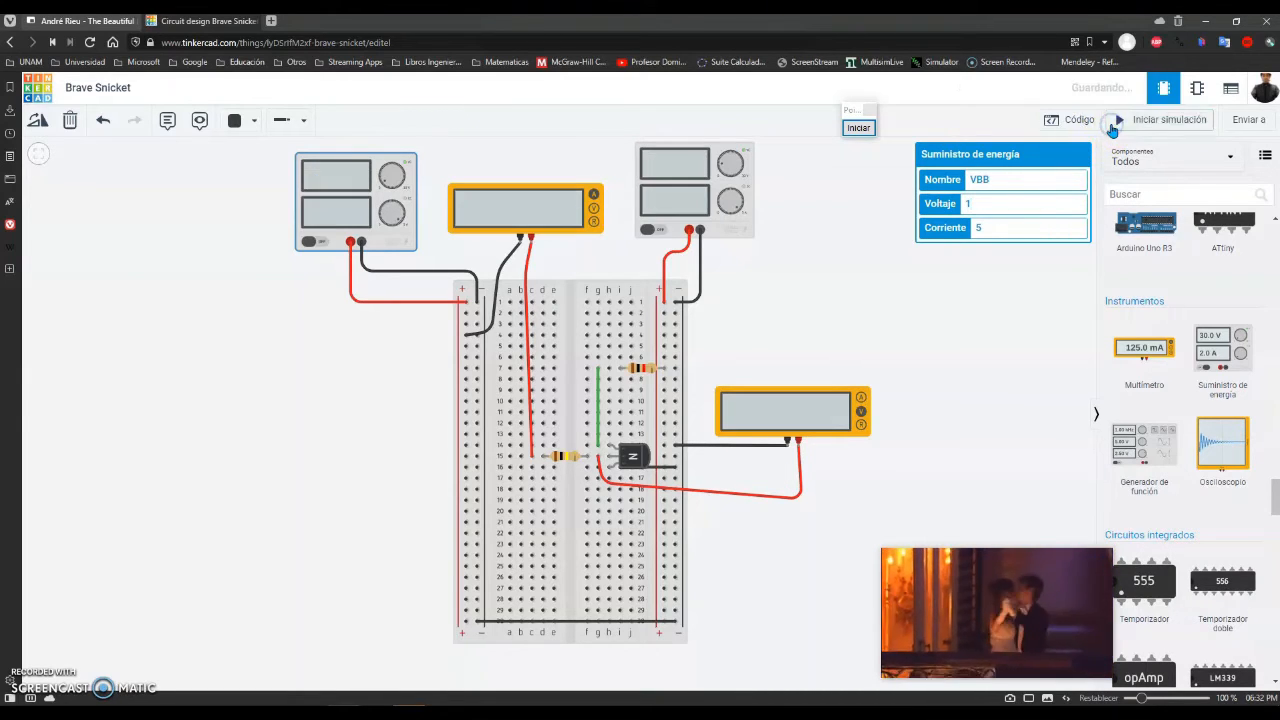
Delete both wires of the second multimeter.
click(845, 221)
click(597, 222)
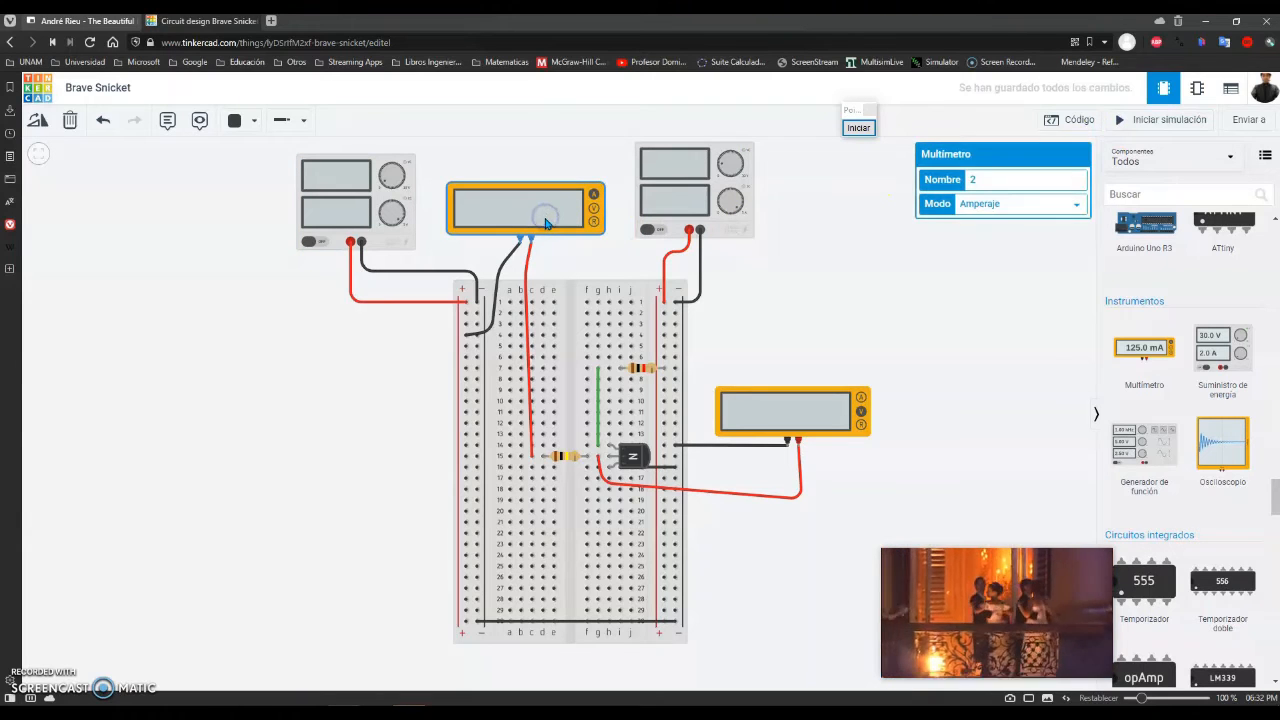
click(530, 222)
click(527, 254)
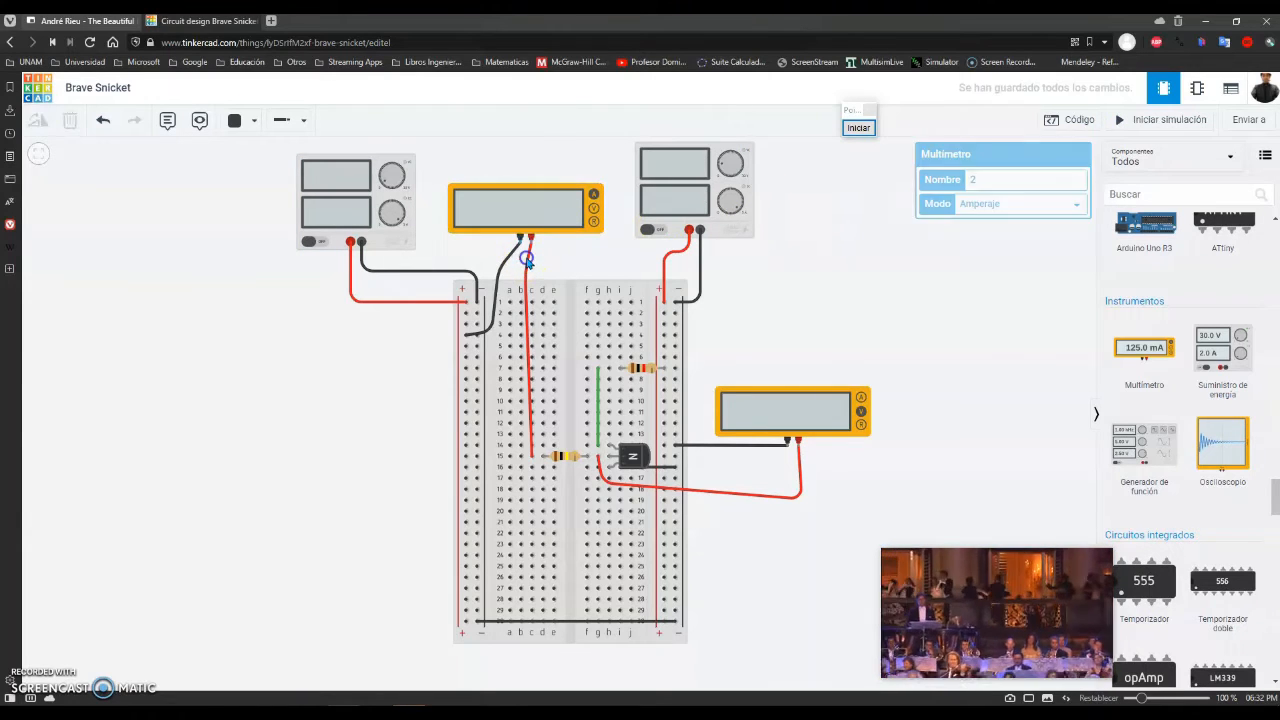
click(507, 268)
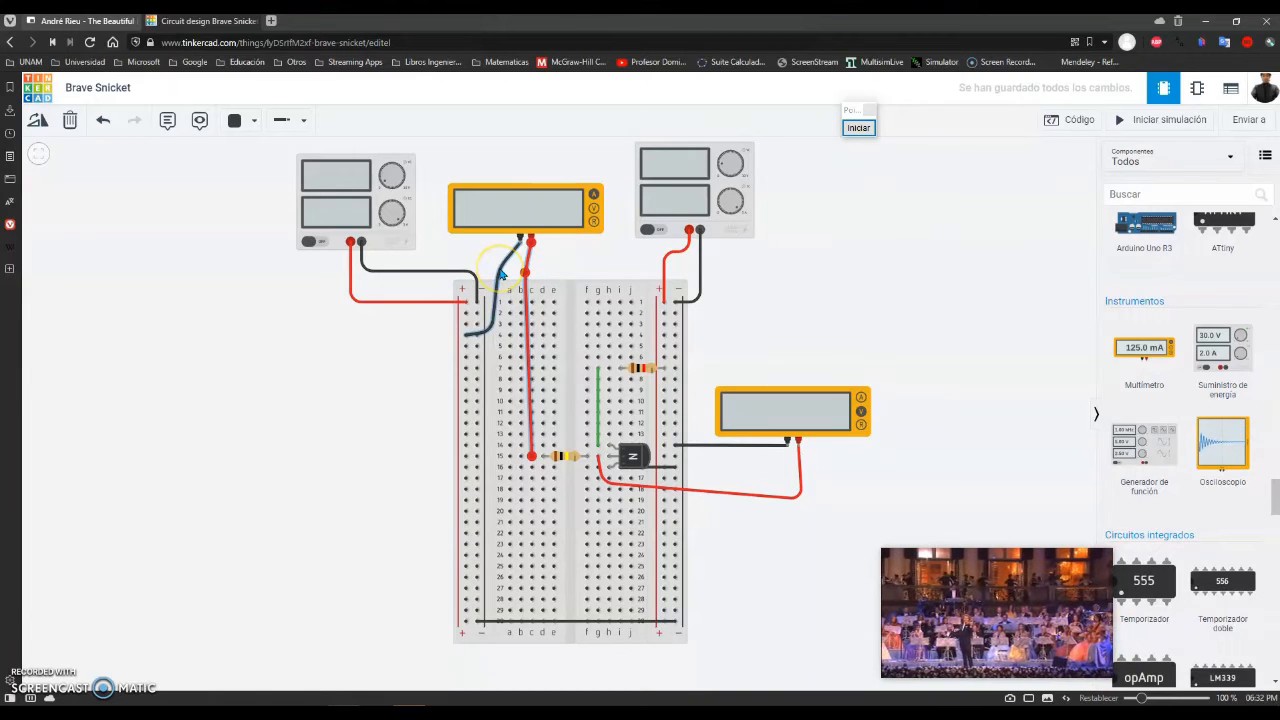
key(Delete)
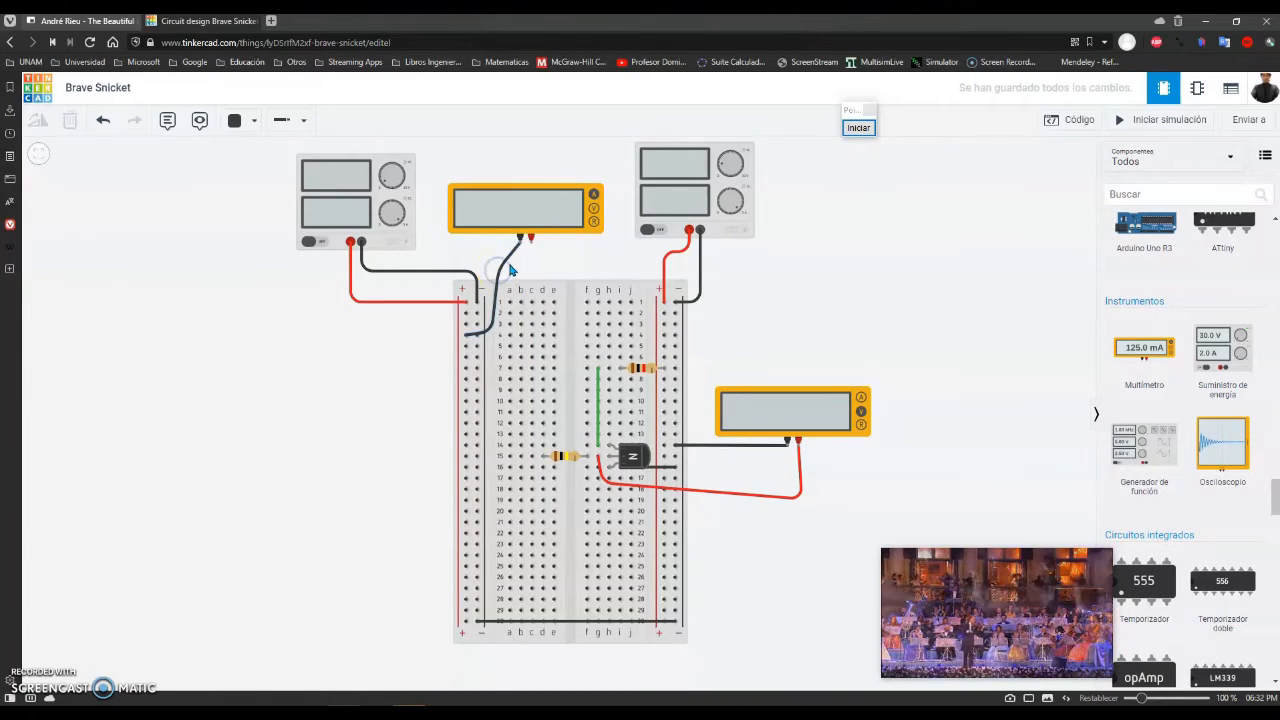
key(Delete)
Add a red jumper from hole a15 to the left positive rail at row 15.
click(509, 457)
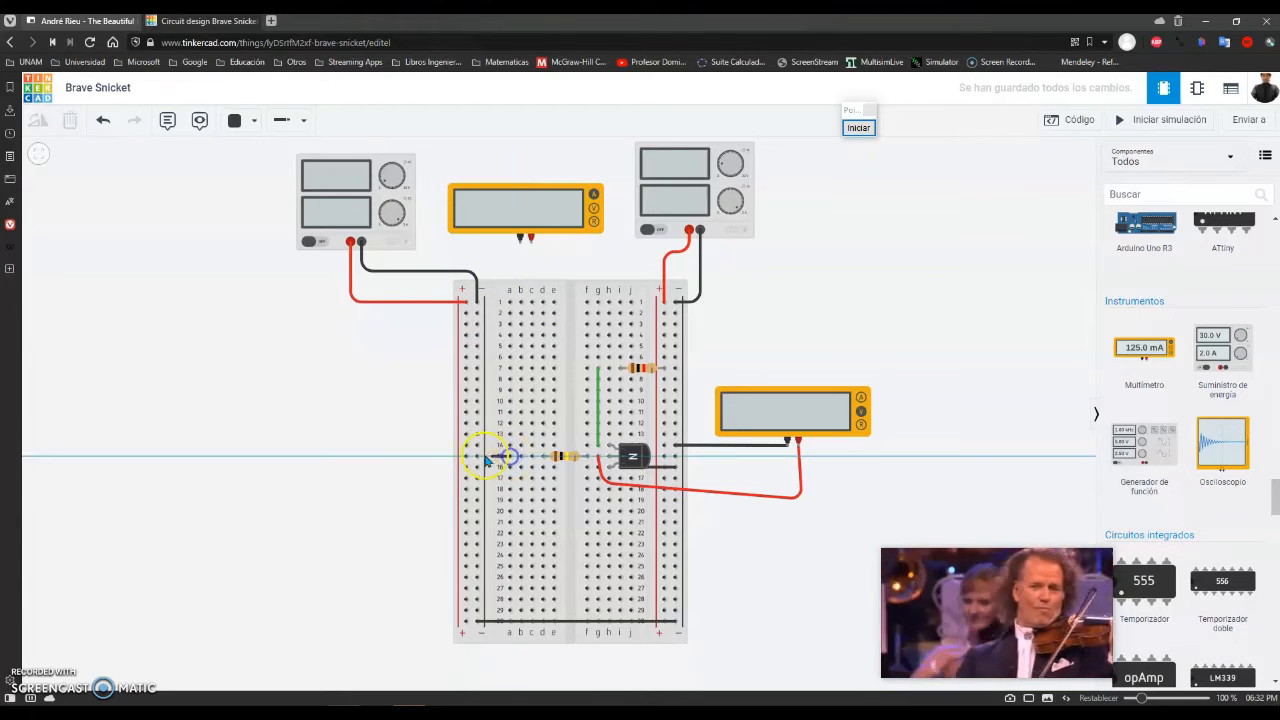
click(466, 457)
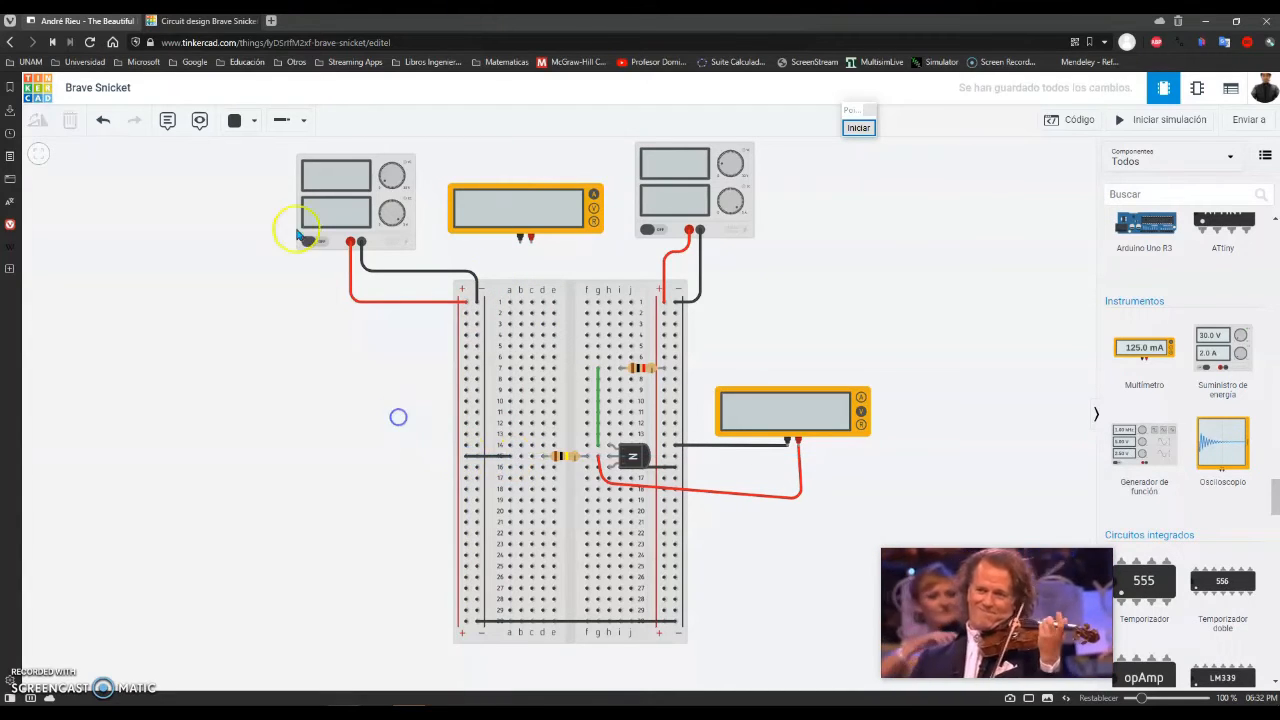
click(485, 457)
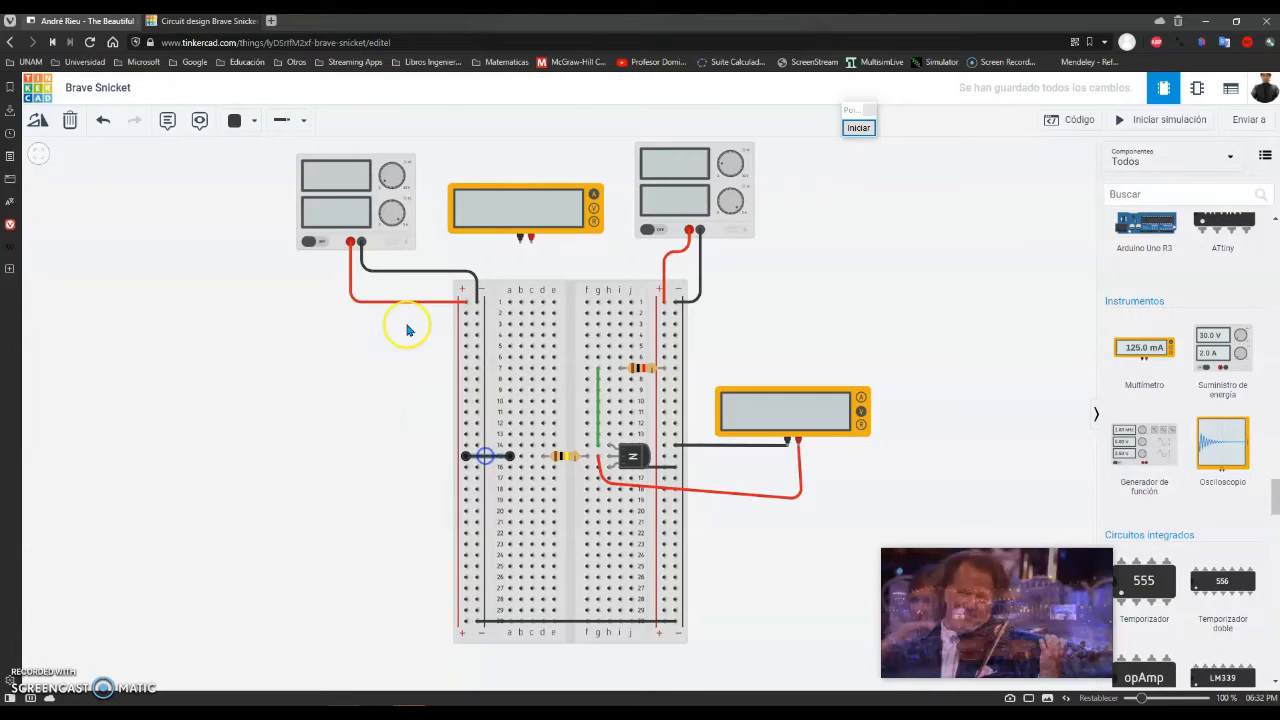
click(250, 121)
click(258, 183)
click(234, 343)
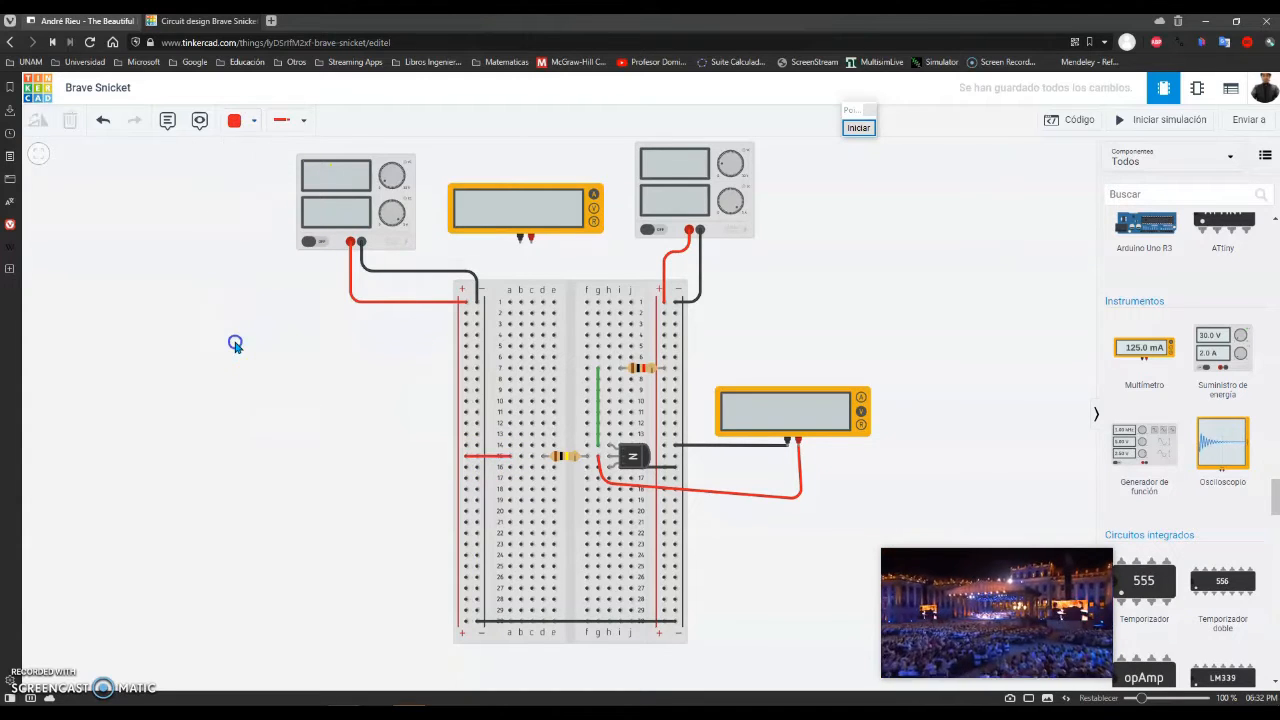
Place the second multimeter beside the breadboard below the VBB supply and wire its positive terminal to the left positive rail at row 13.
click(525, 211)
drag(525, 211, 355, 348)
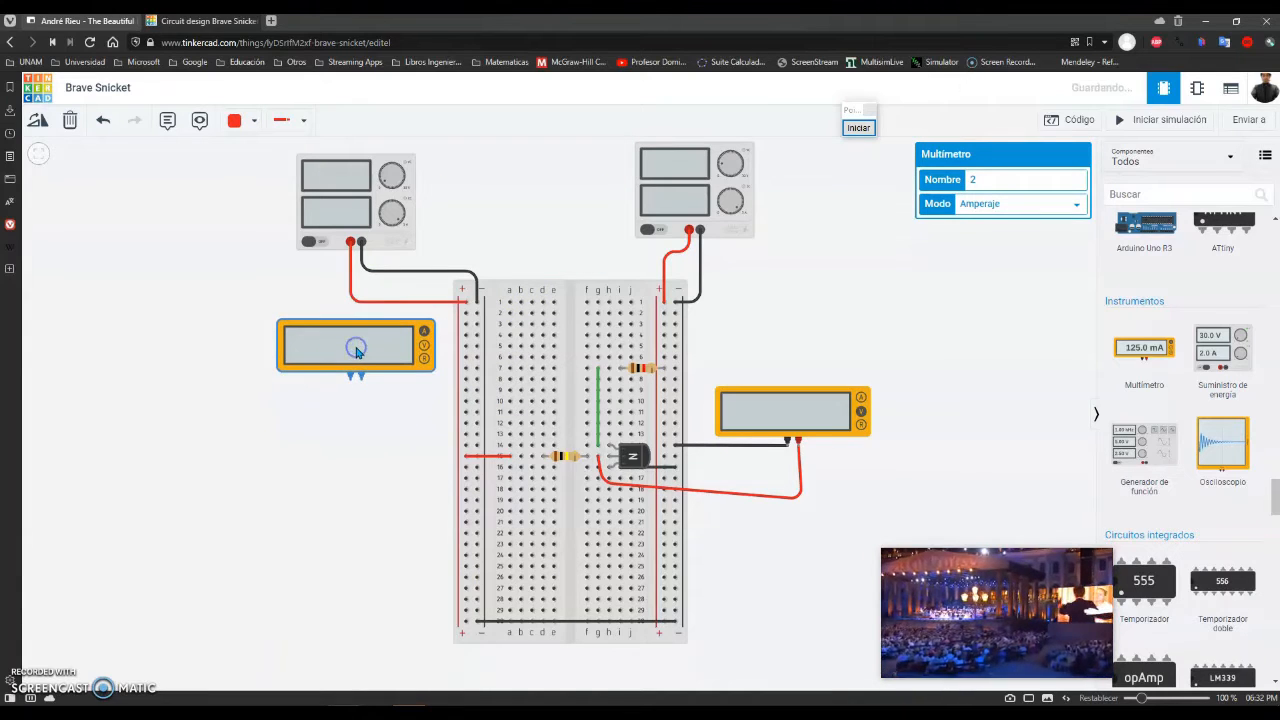
click(362, 382)
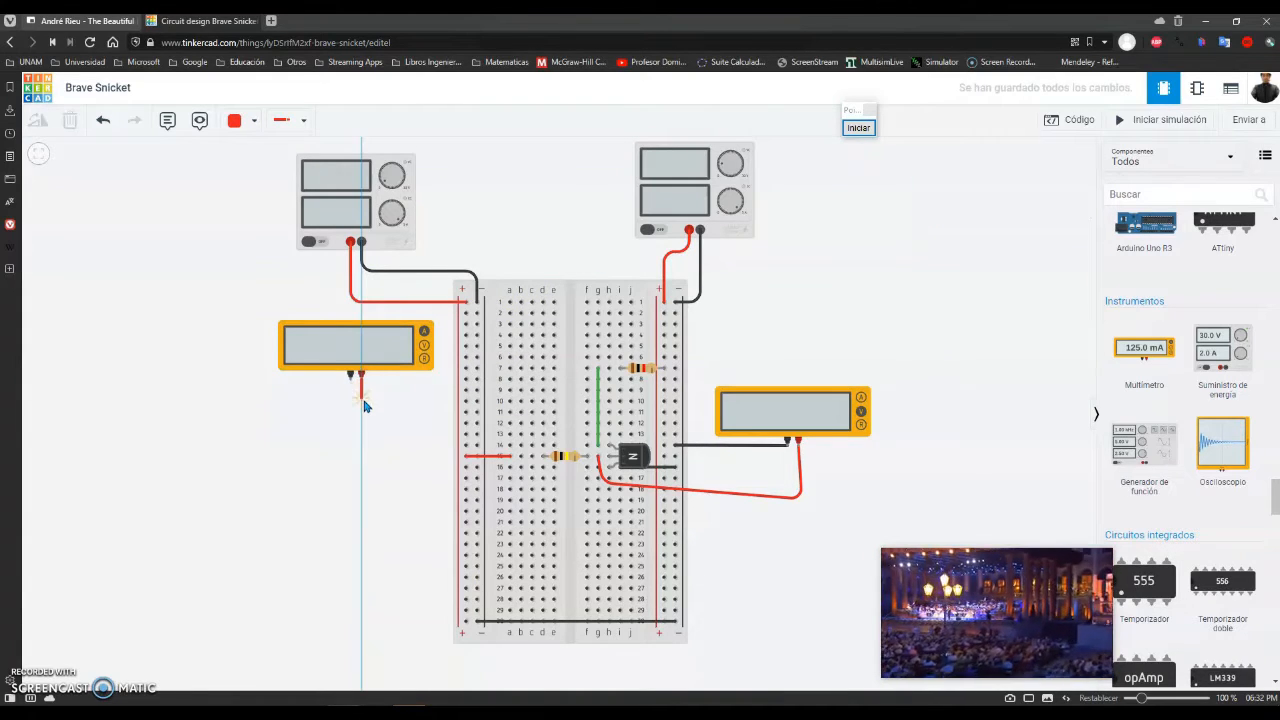
click(361, 431)
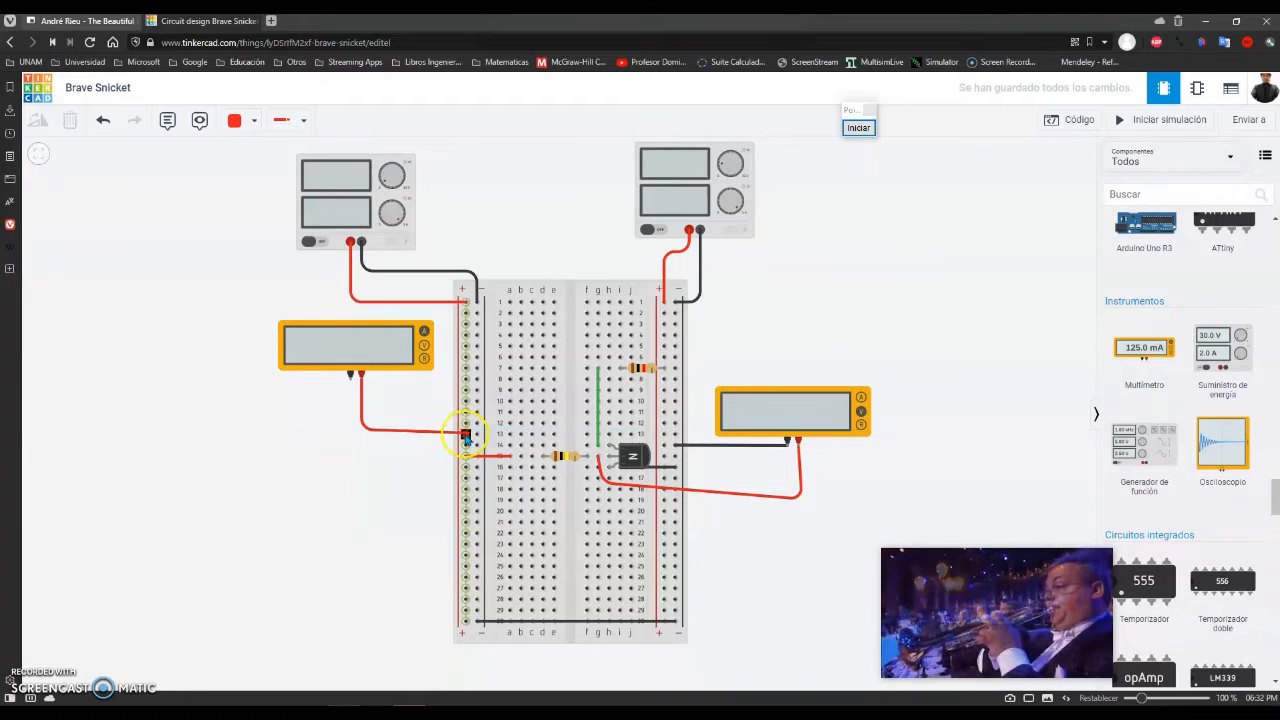
click(466, 435)
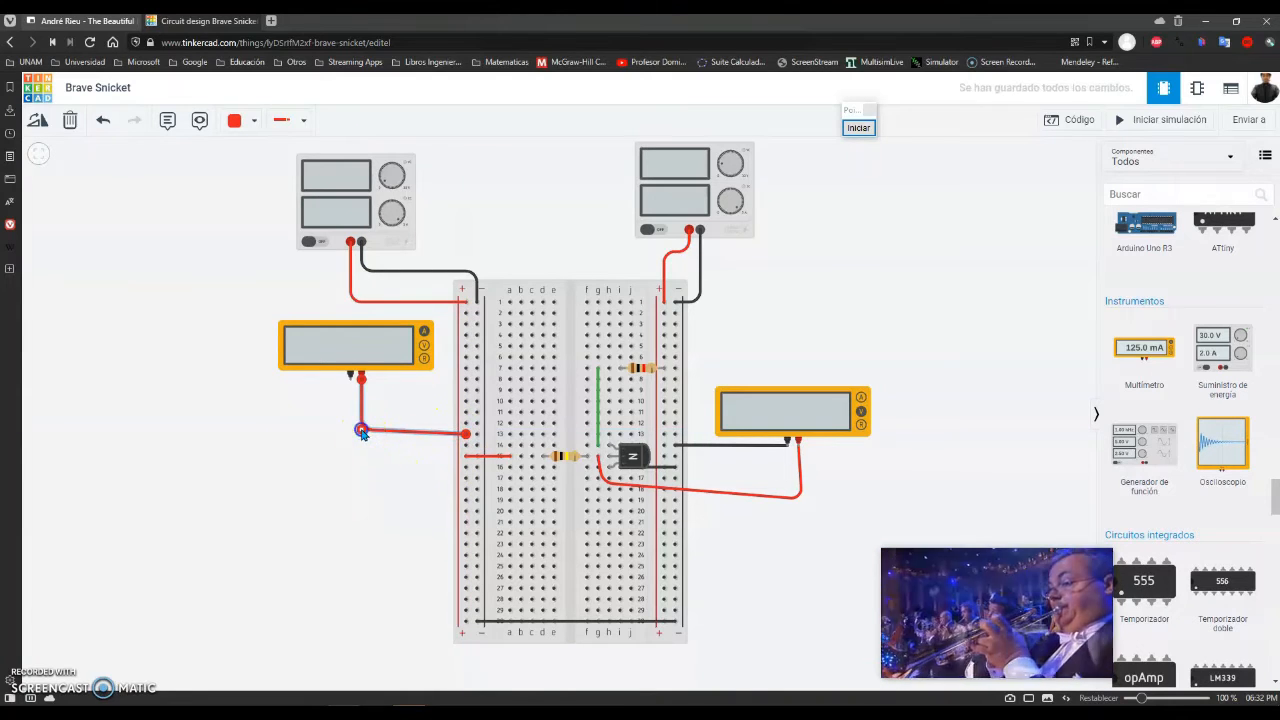
drag(363, 431, 361, 436)
Wire the second multimeter's negative terminal to the base resistor's Terminal 2 at hole f15 and colour the wire black.
click(350, 381)
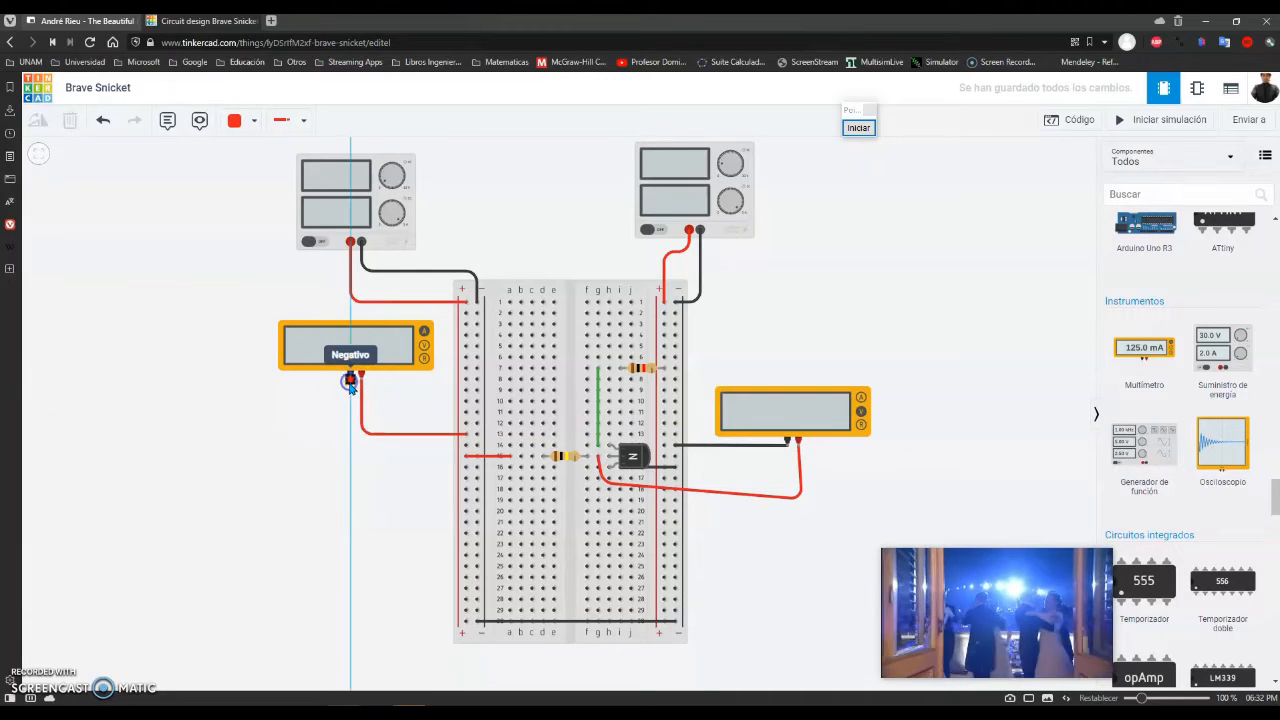
drag(350, 381, 352, 488)
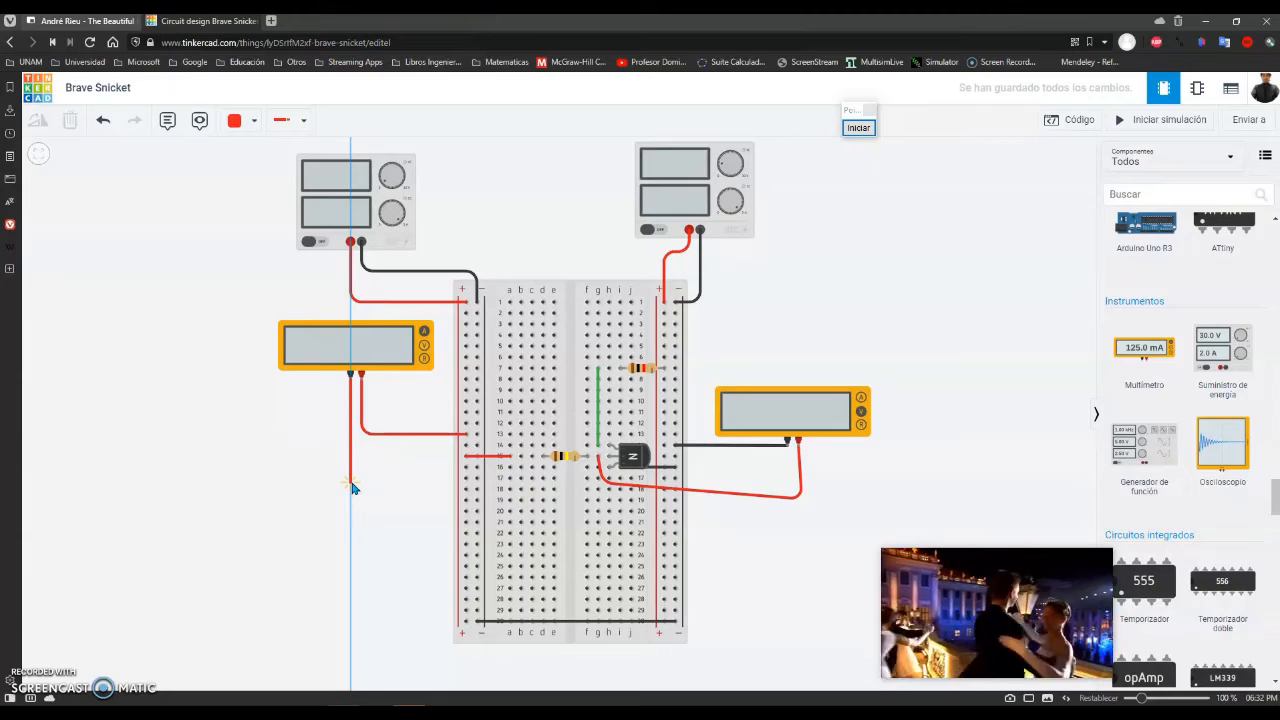
drag(353, 482, 588, 458)
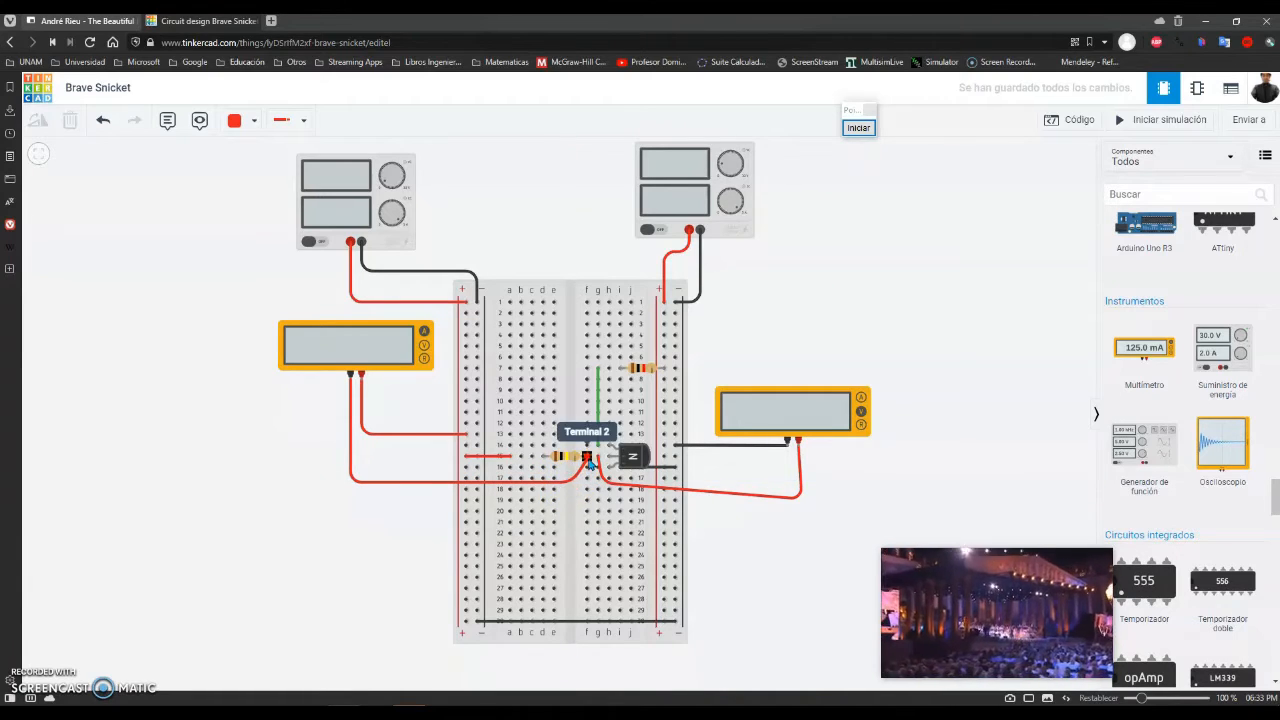
click(743, 557)
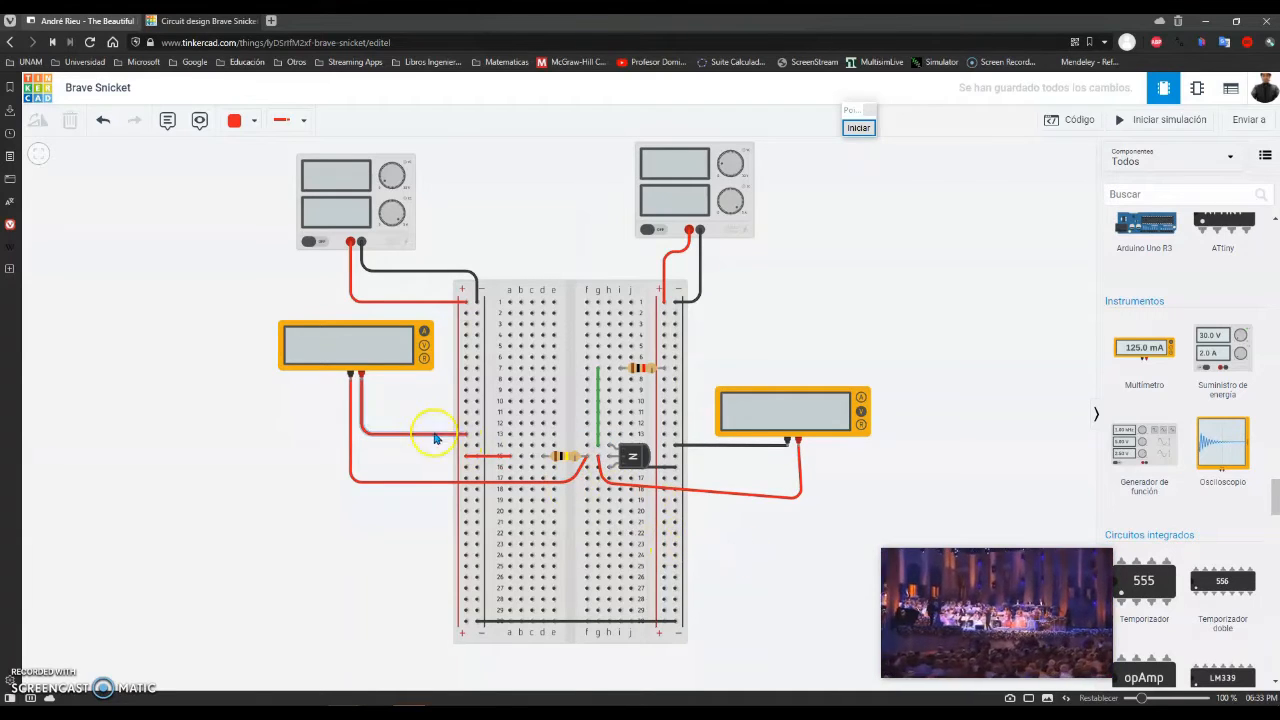
click(395, 484)
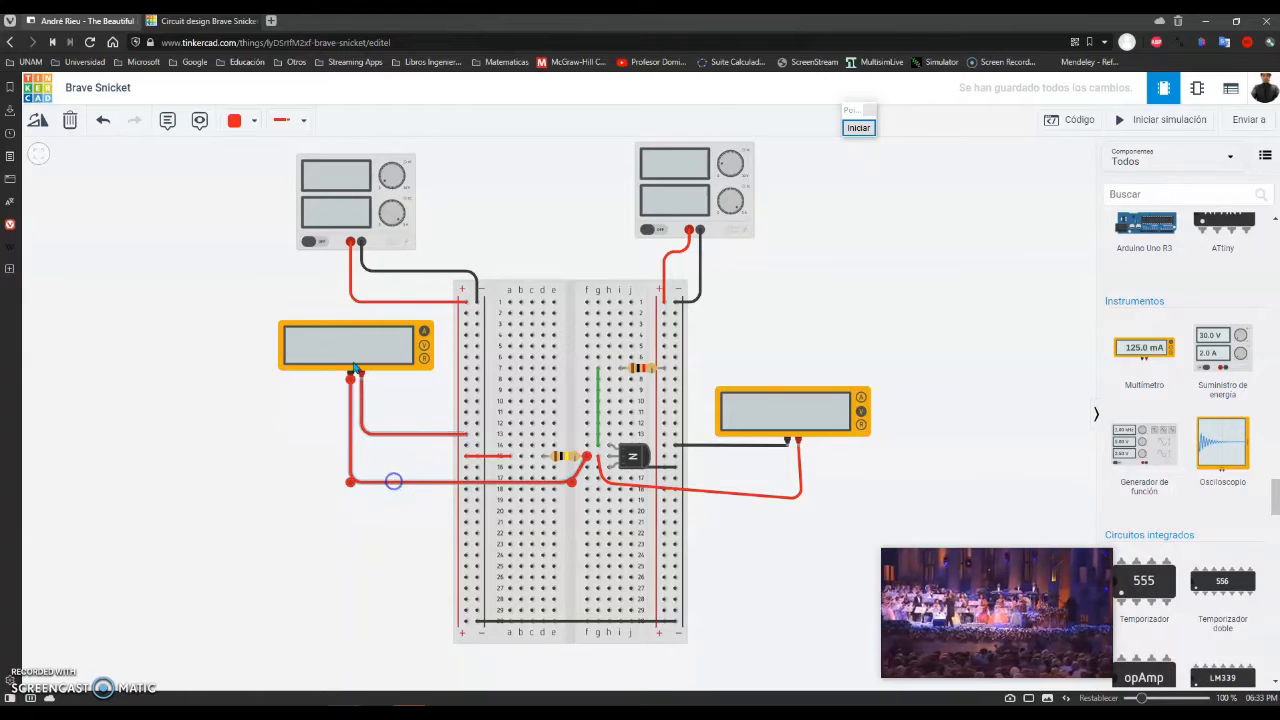
click(246, 128)
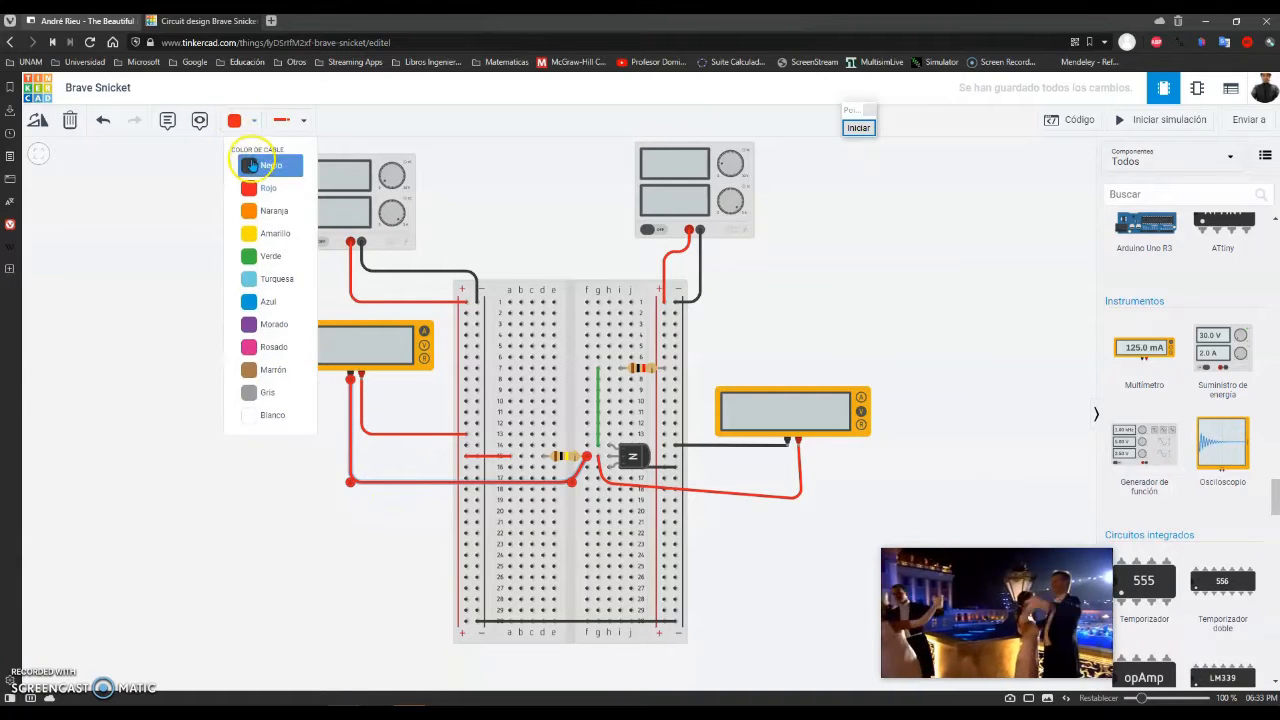
click(255, 161)
click(216, 426)
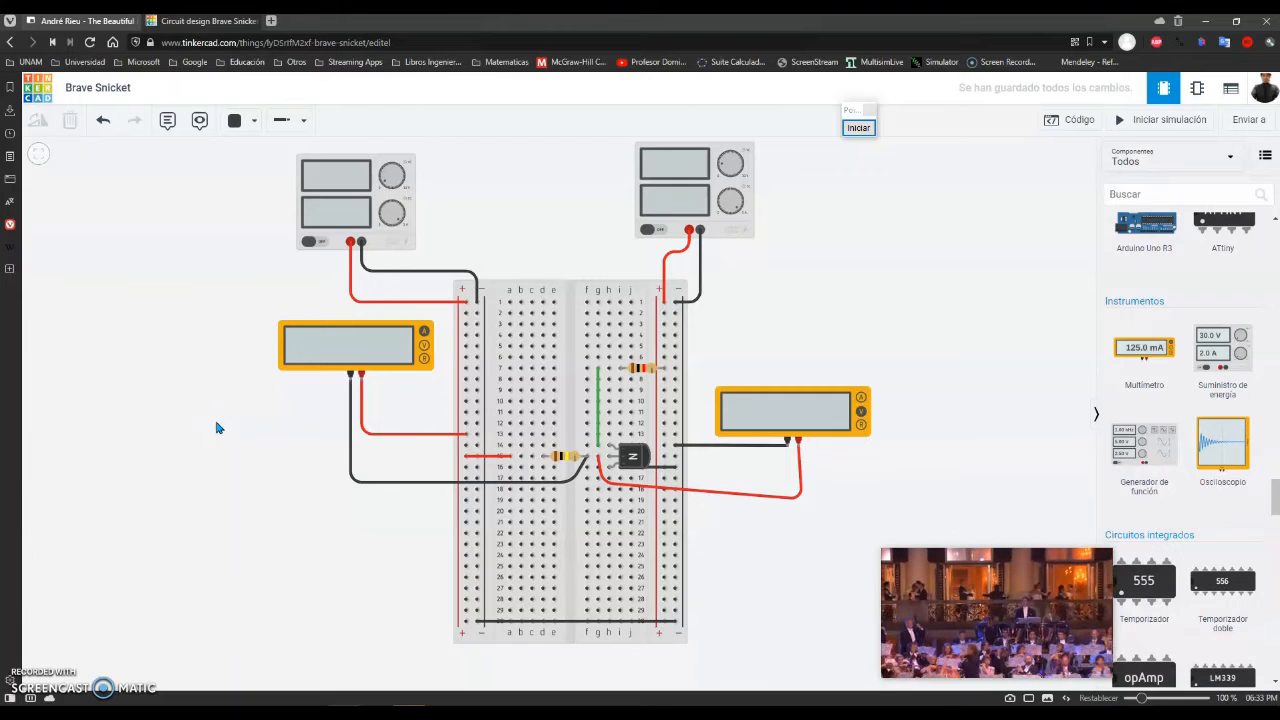
Set the second multimeter's mode to Voltaje.
click(400, 340)
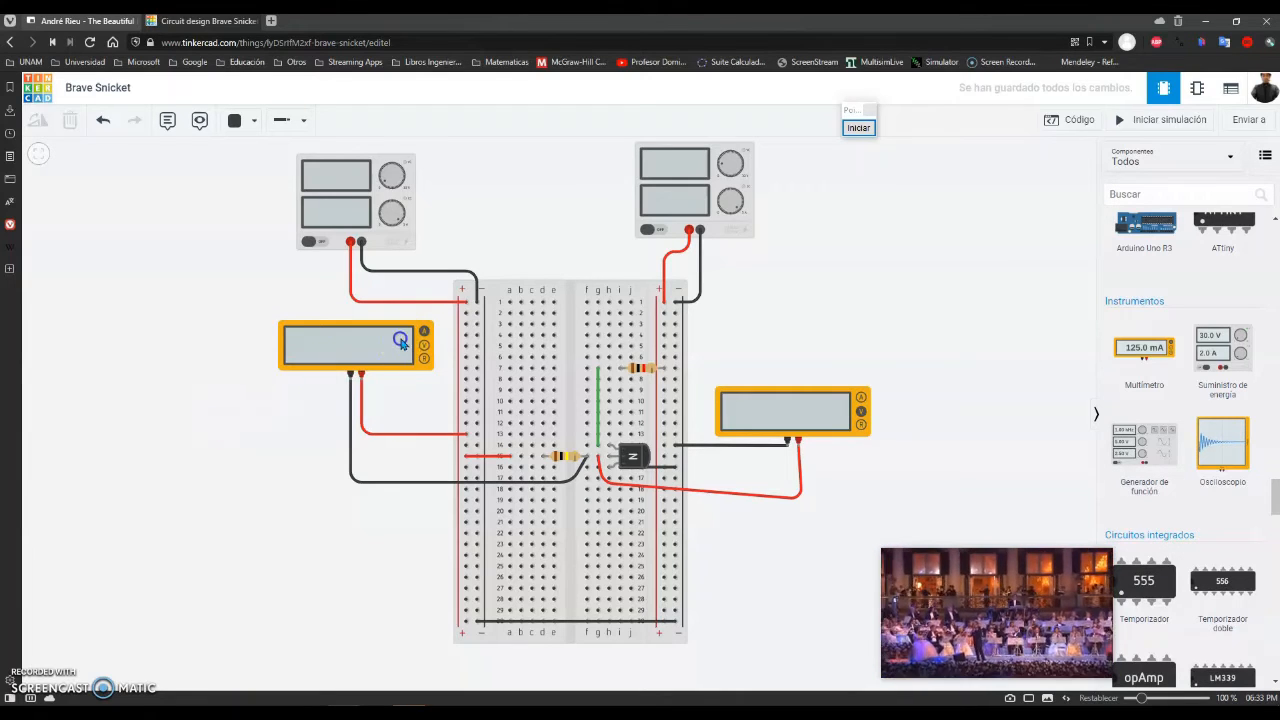
click(1014, 206)
click(1000, 222)
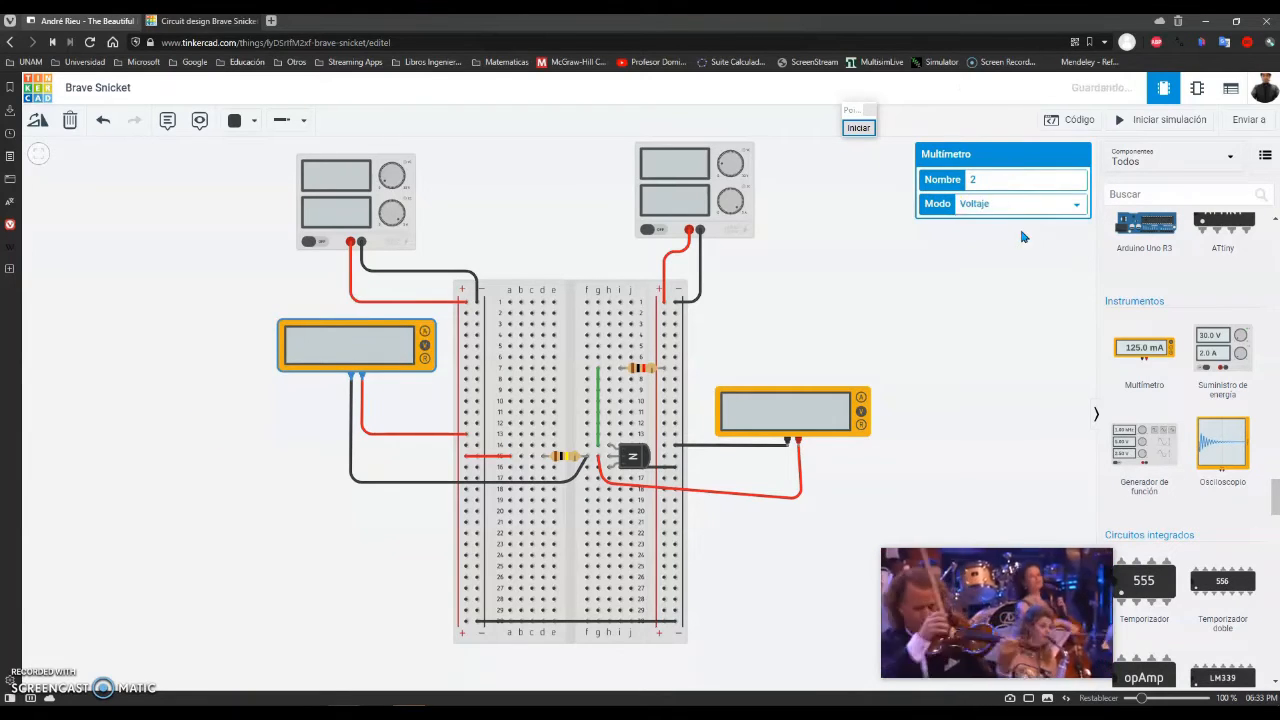
click(829, 279)
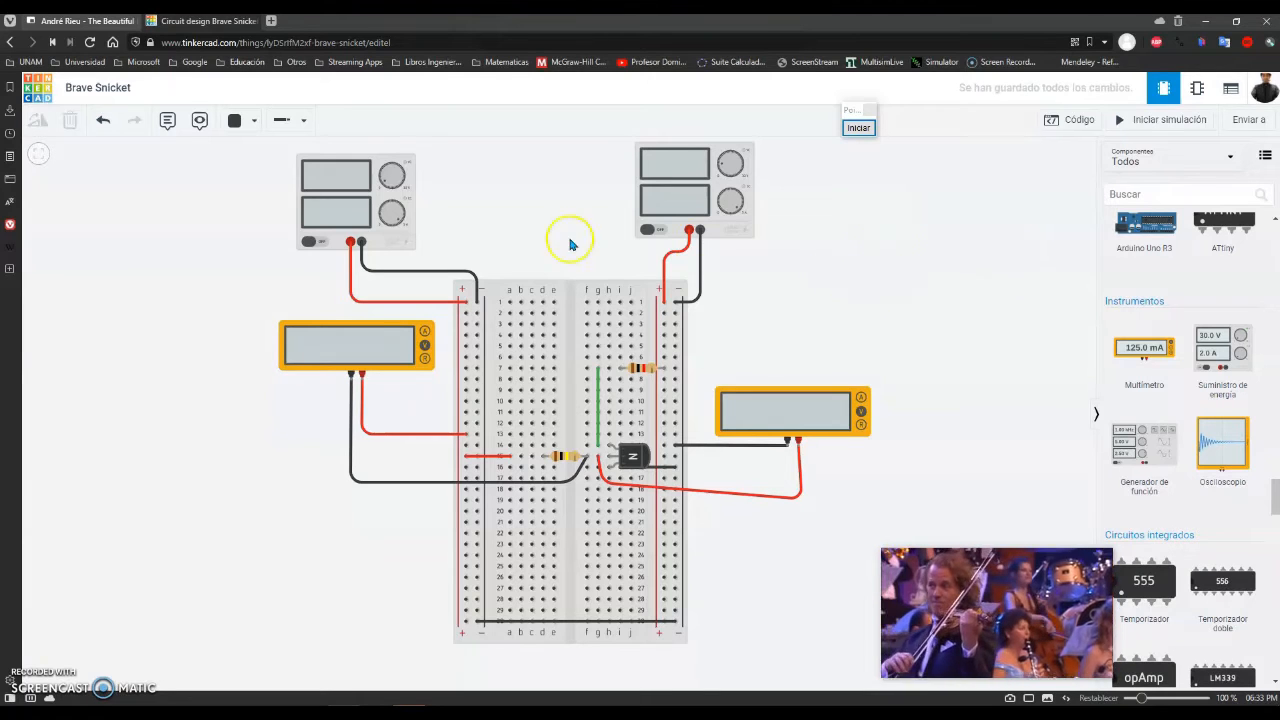
Check the VBB supply's settings and run the simulation to read the voltage across the base resistor.
click(349, 206)
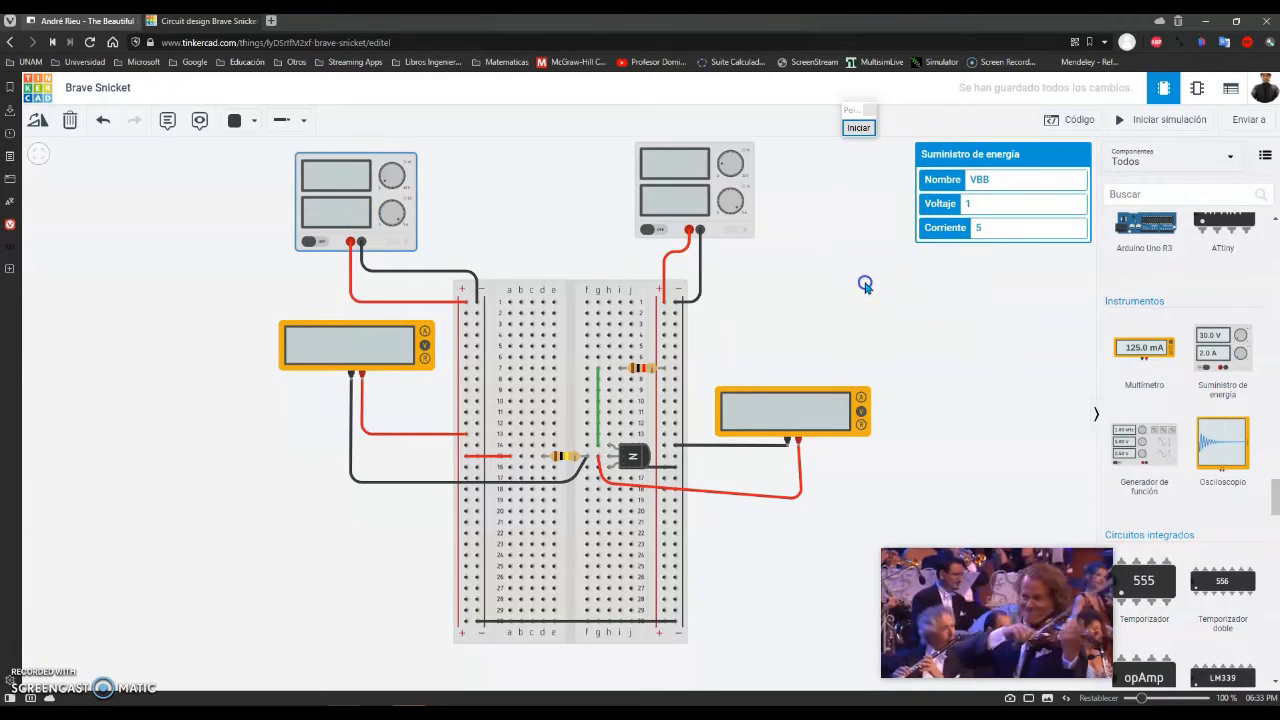
click(863, 283)
click(1125, 121)
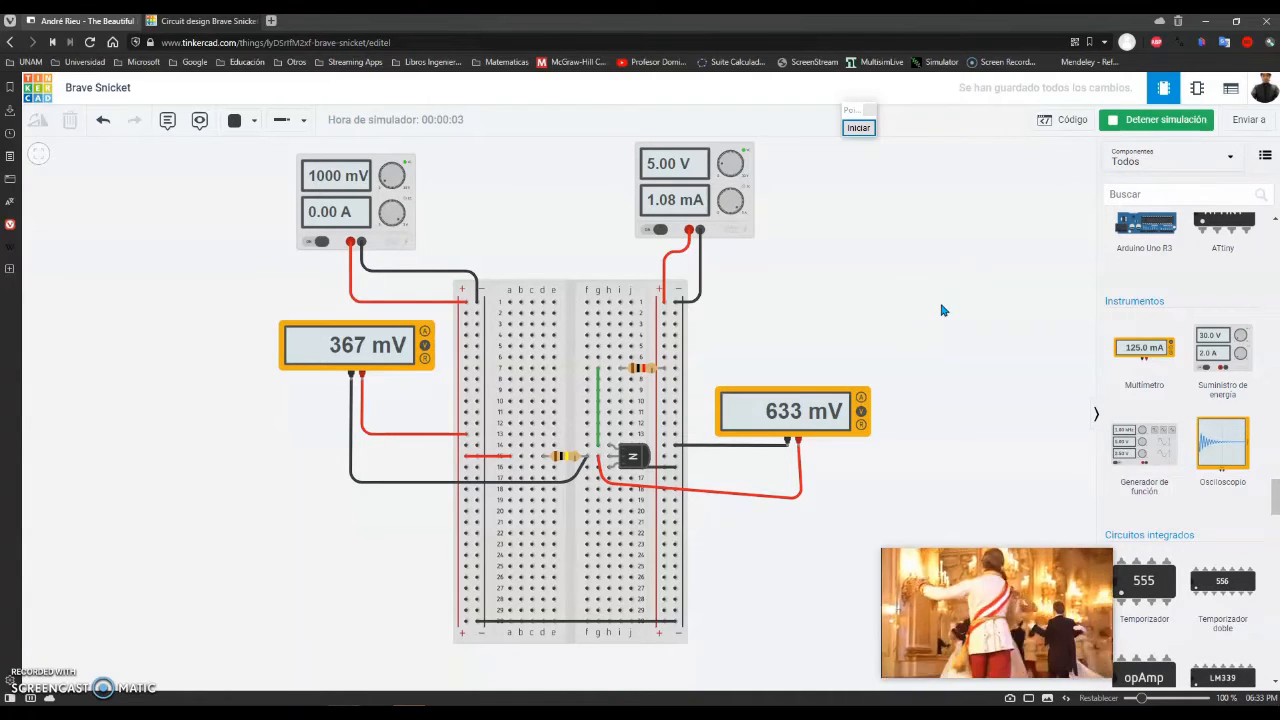
mouse_move(988, 565)
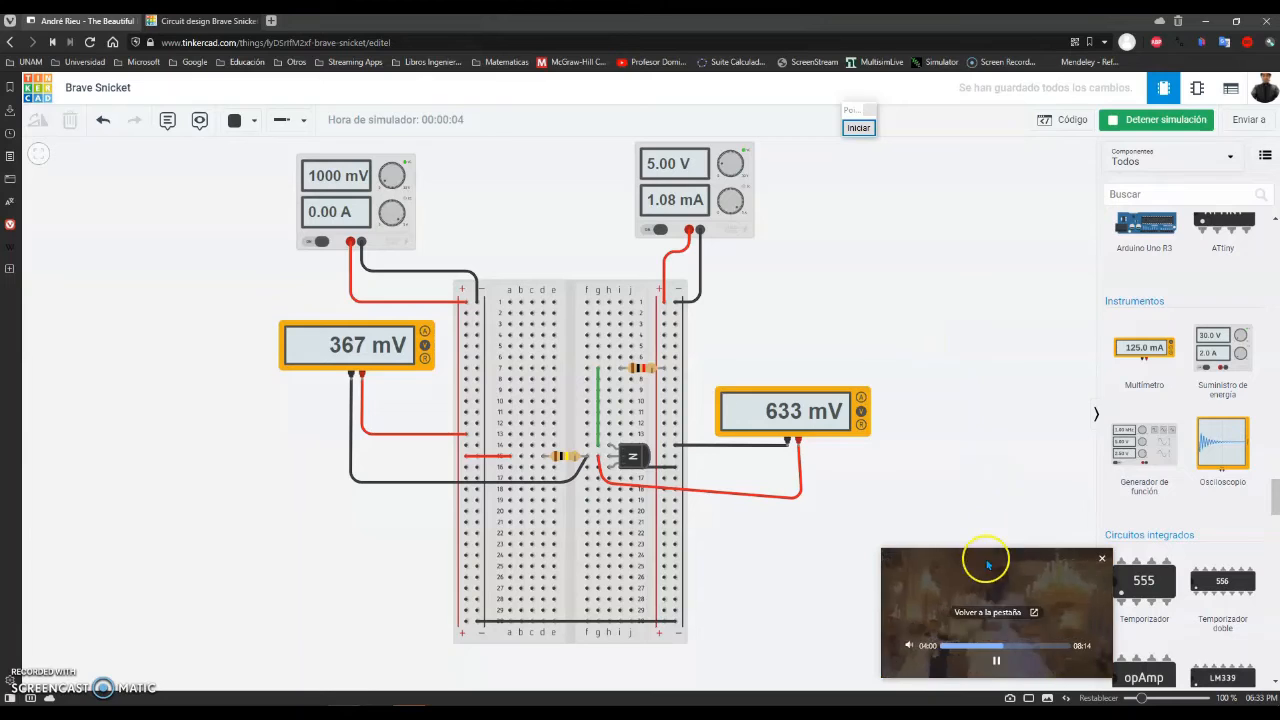
Hide the component library and move the floating video clear of the circuit.
click(1096, 414)
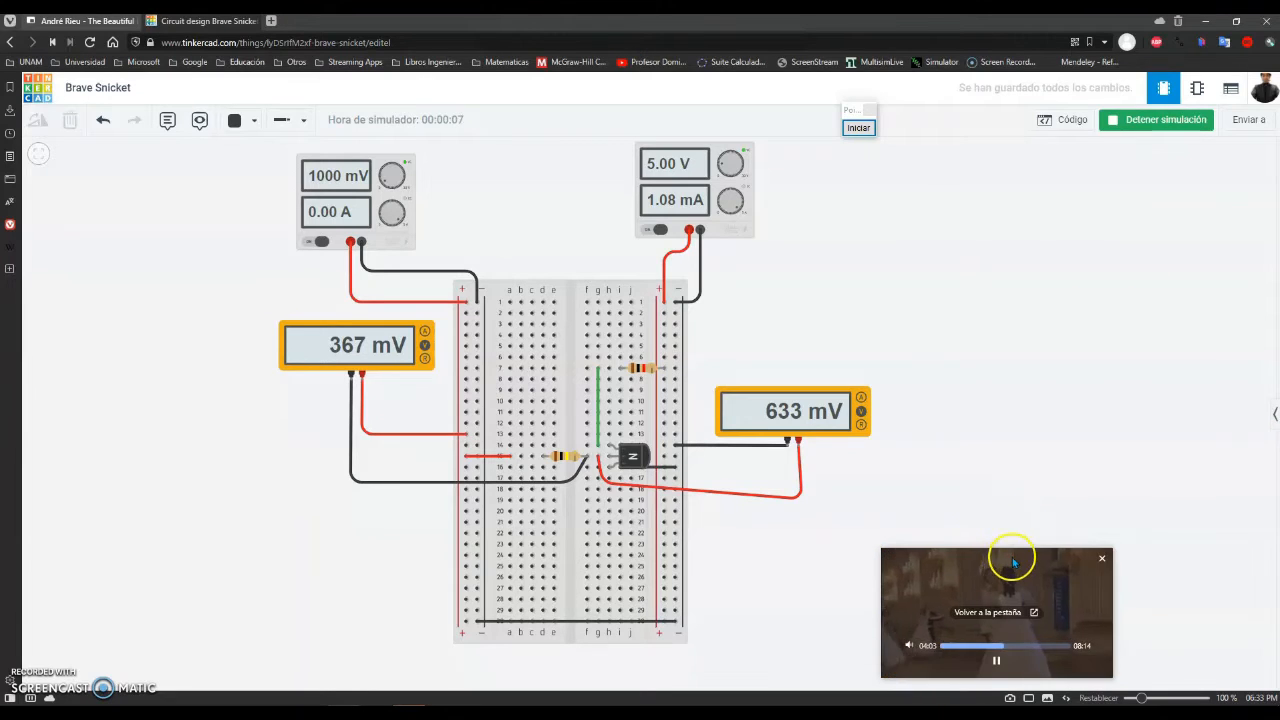
drag(1014, 551, 1174, 566)
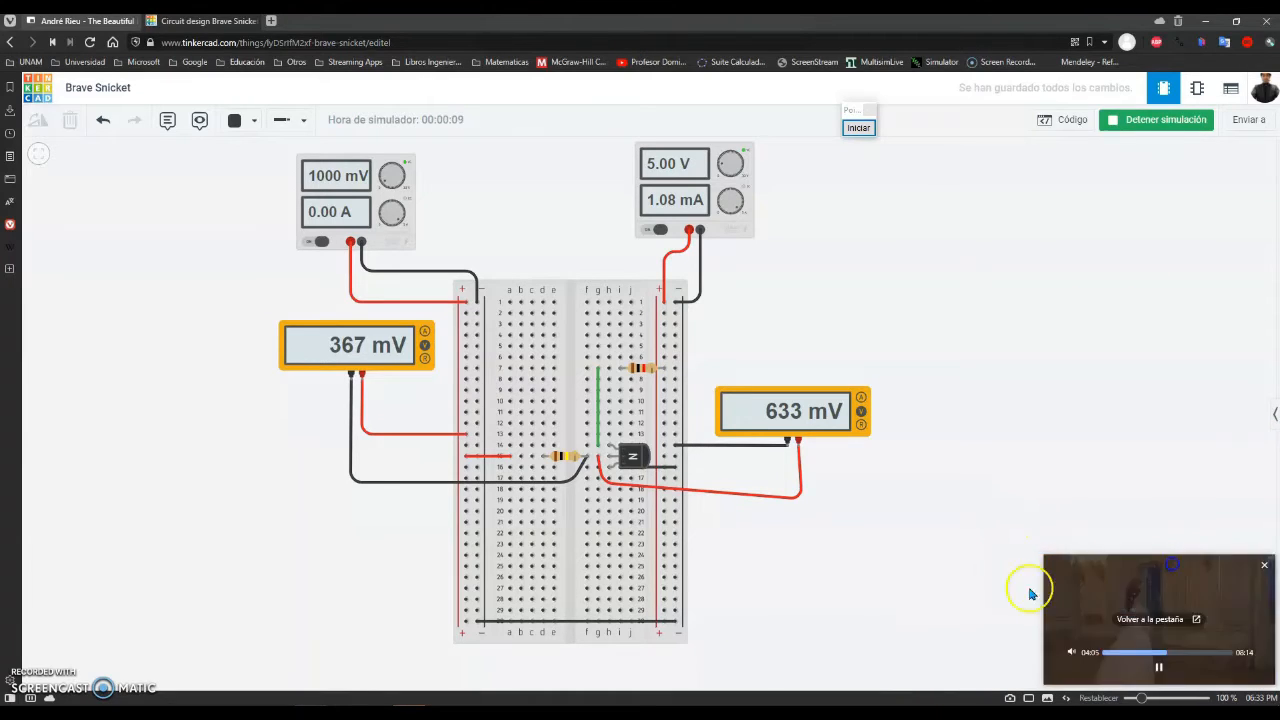
Switch to Microsoft Mathematics and calculate the base current as 367·10^-3/(100·10^3), and minimize the calculator once evaluated.
click(410, 713)
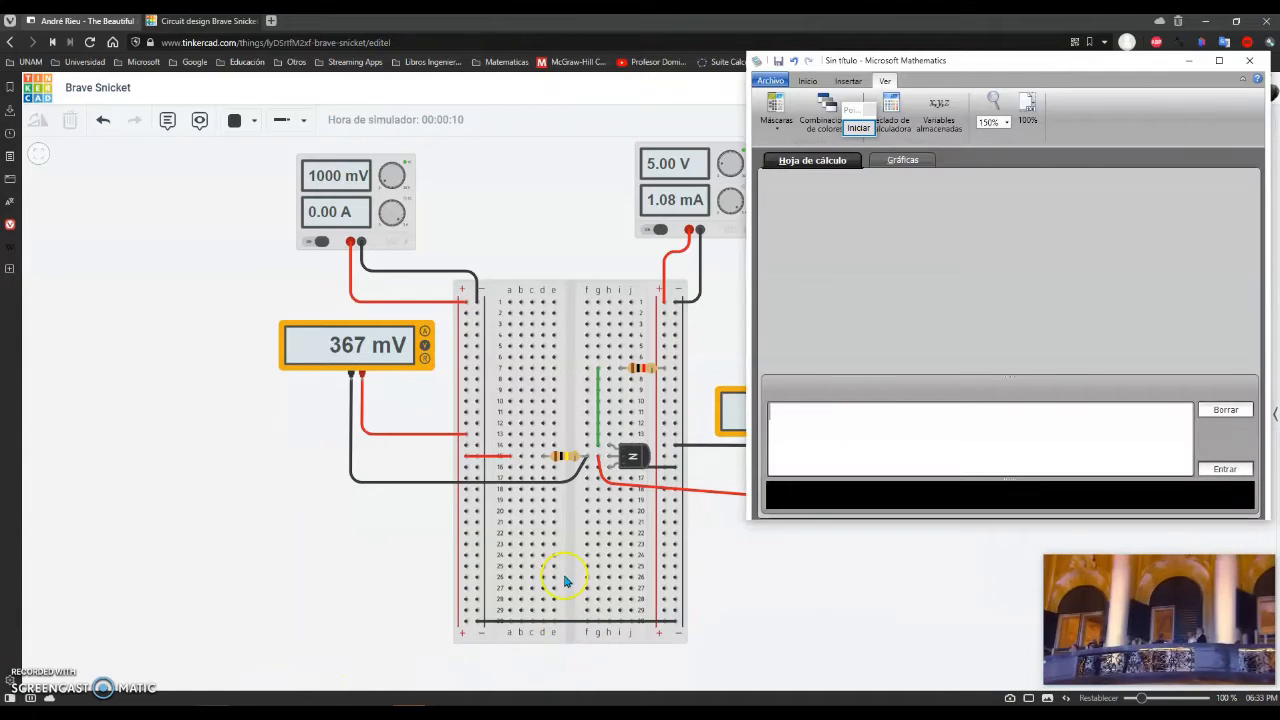
click(929, 433)
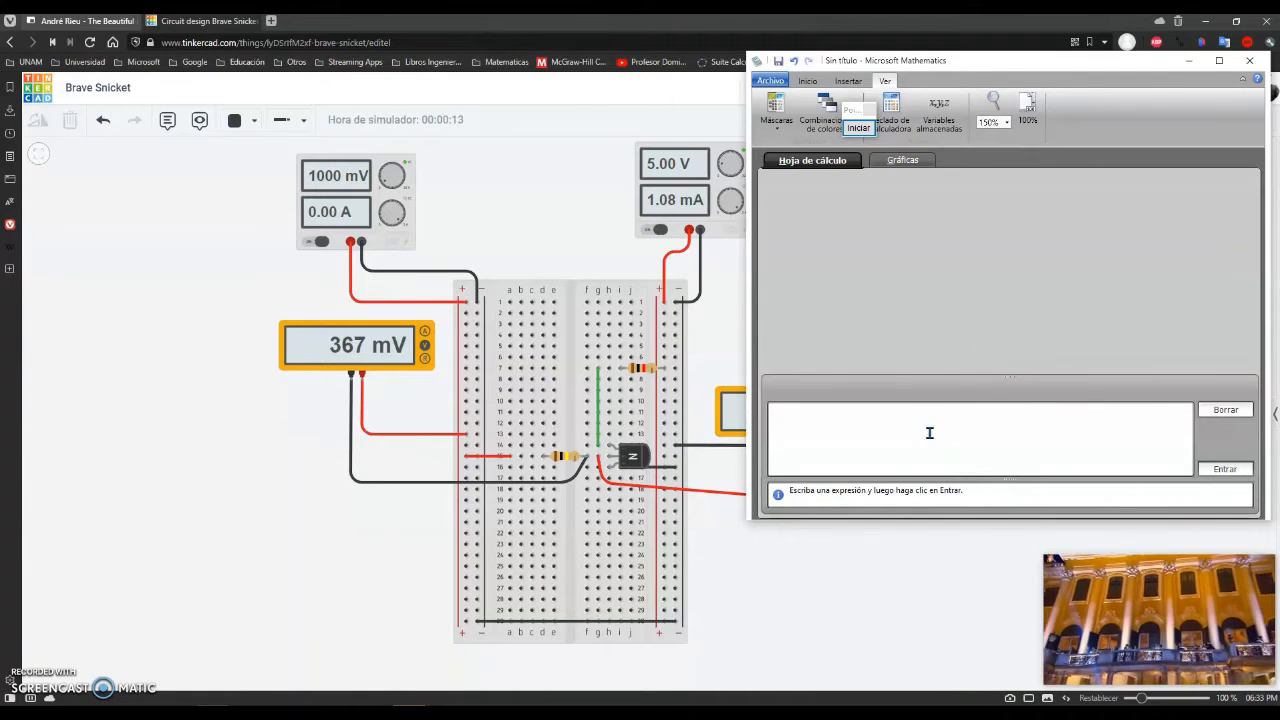
text(367)
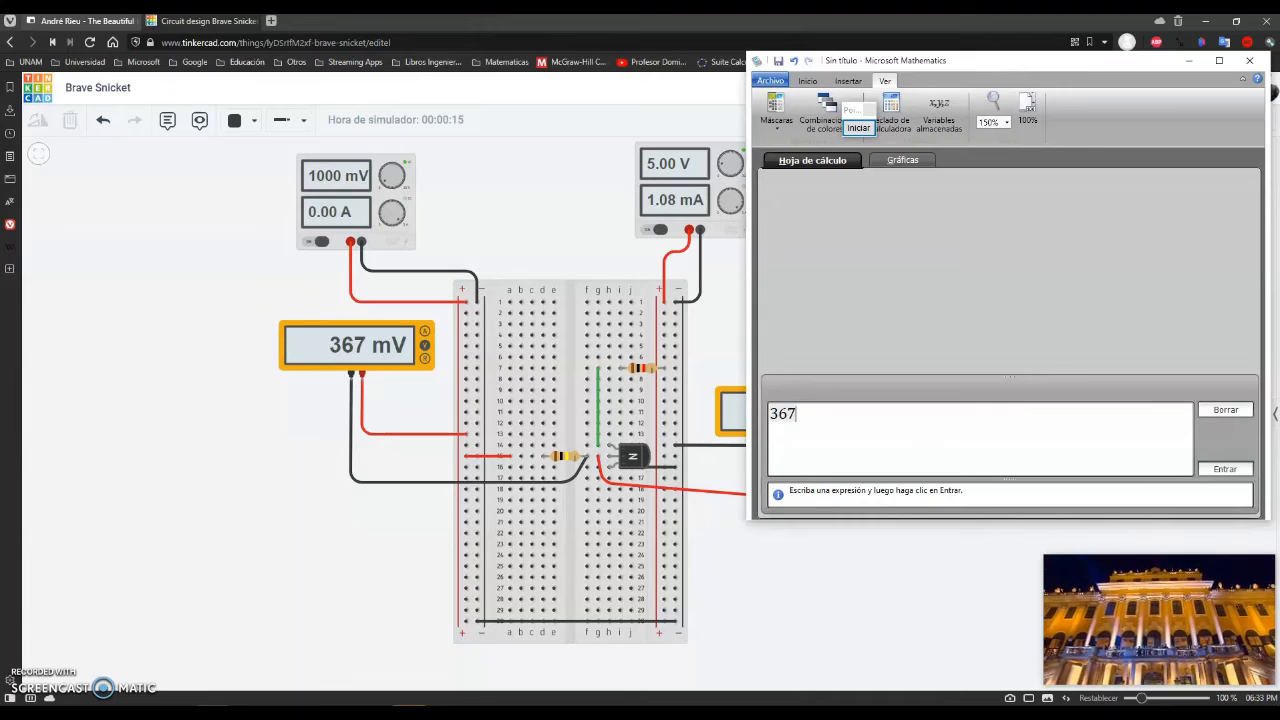
text(*10^-3)
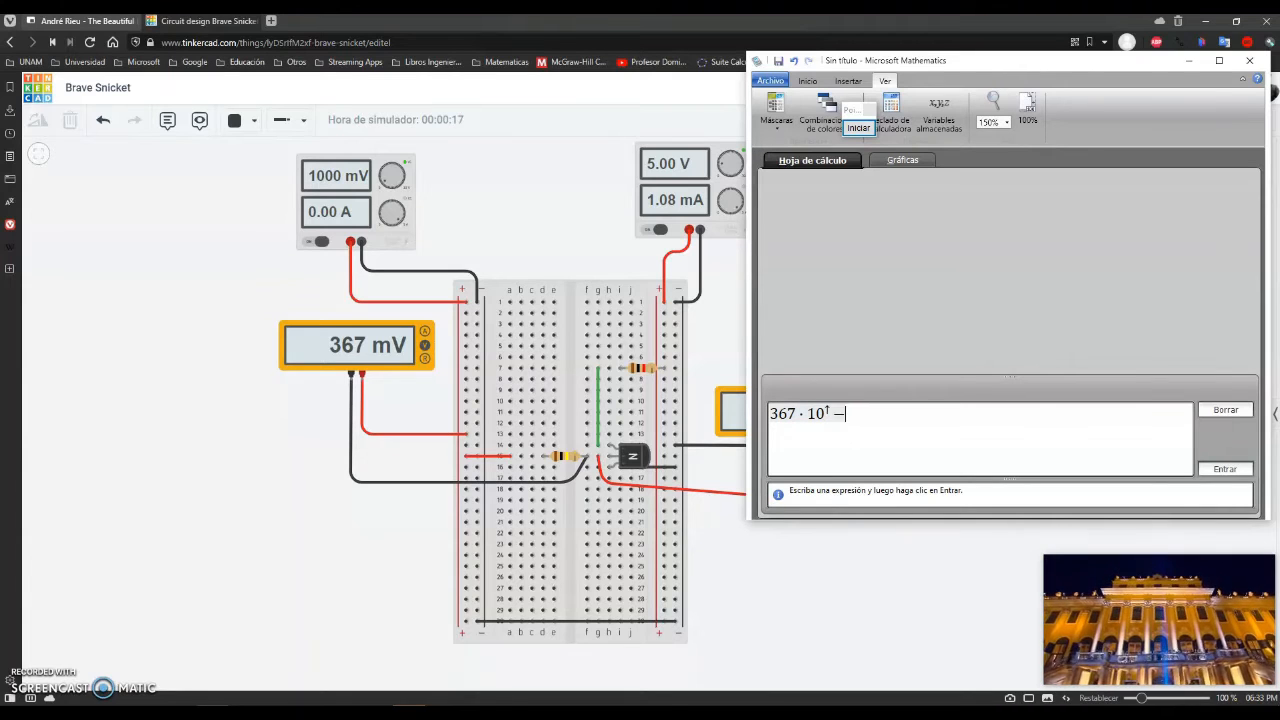
text(/)
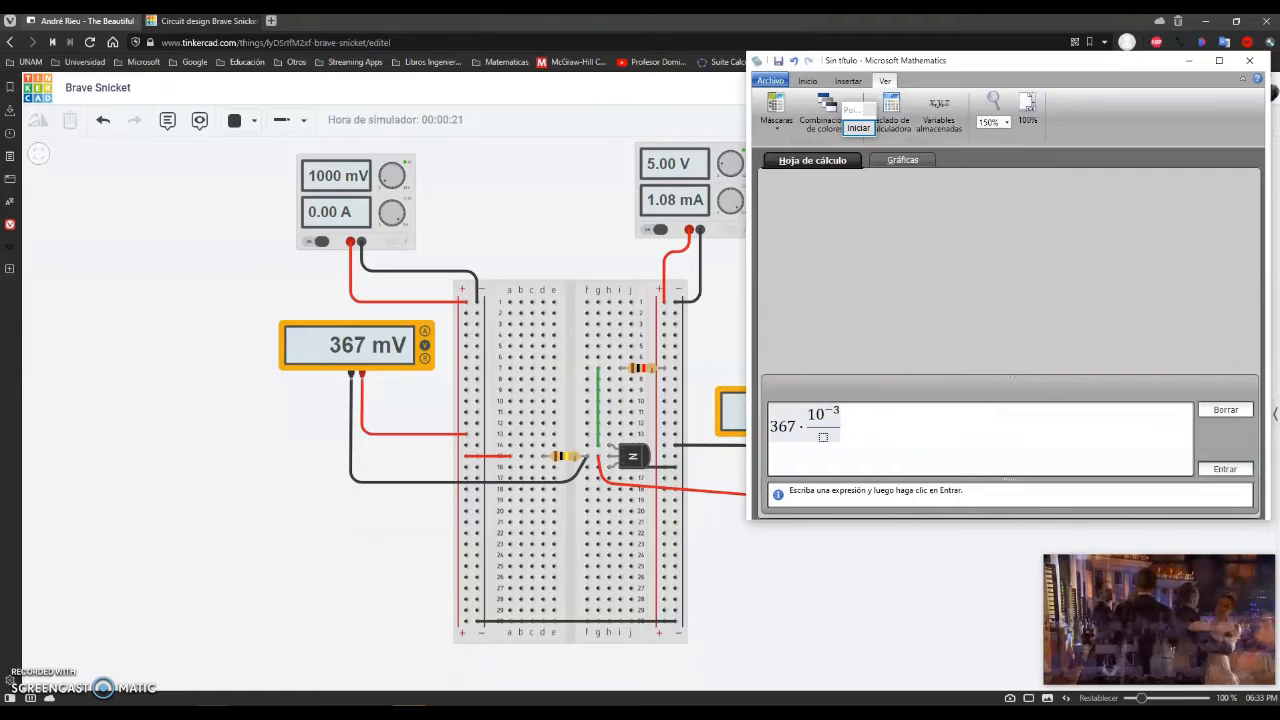
text(100)
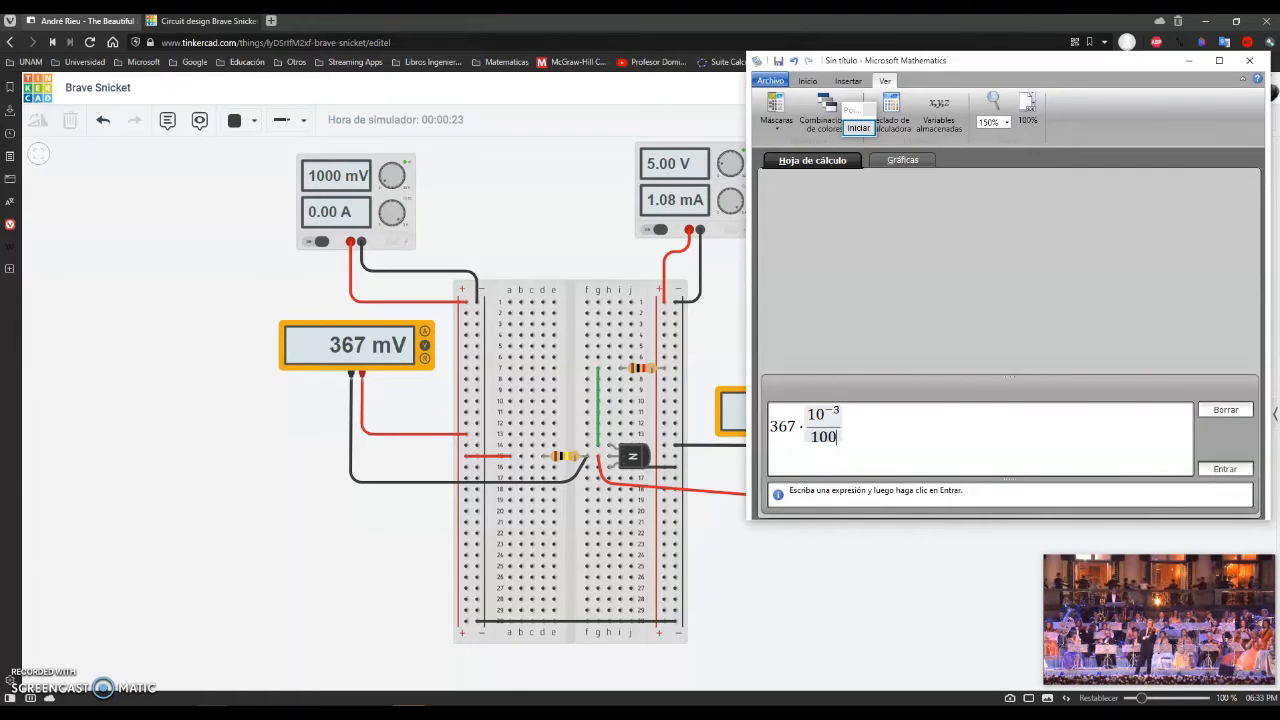
text(*10)
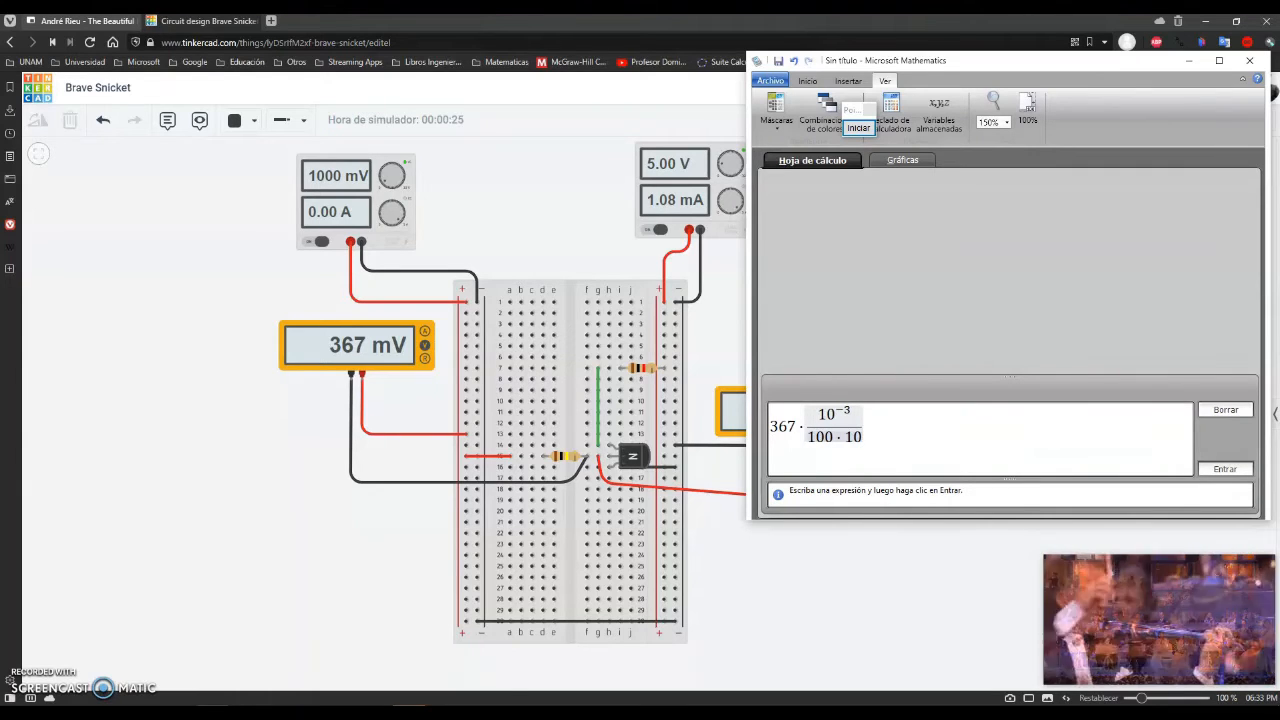
text(^3)
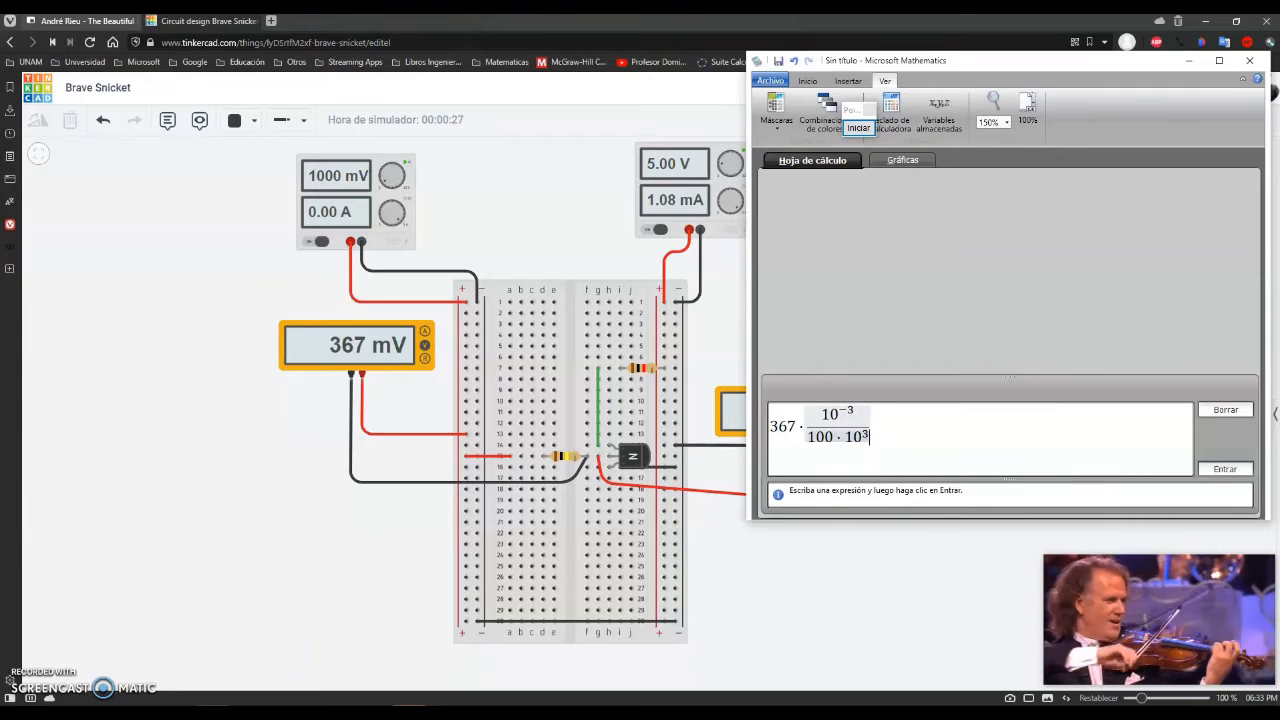
key(Return)
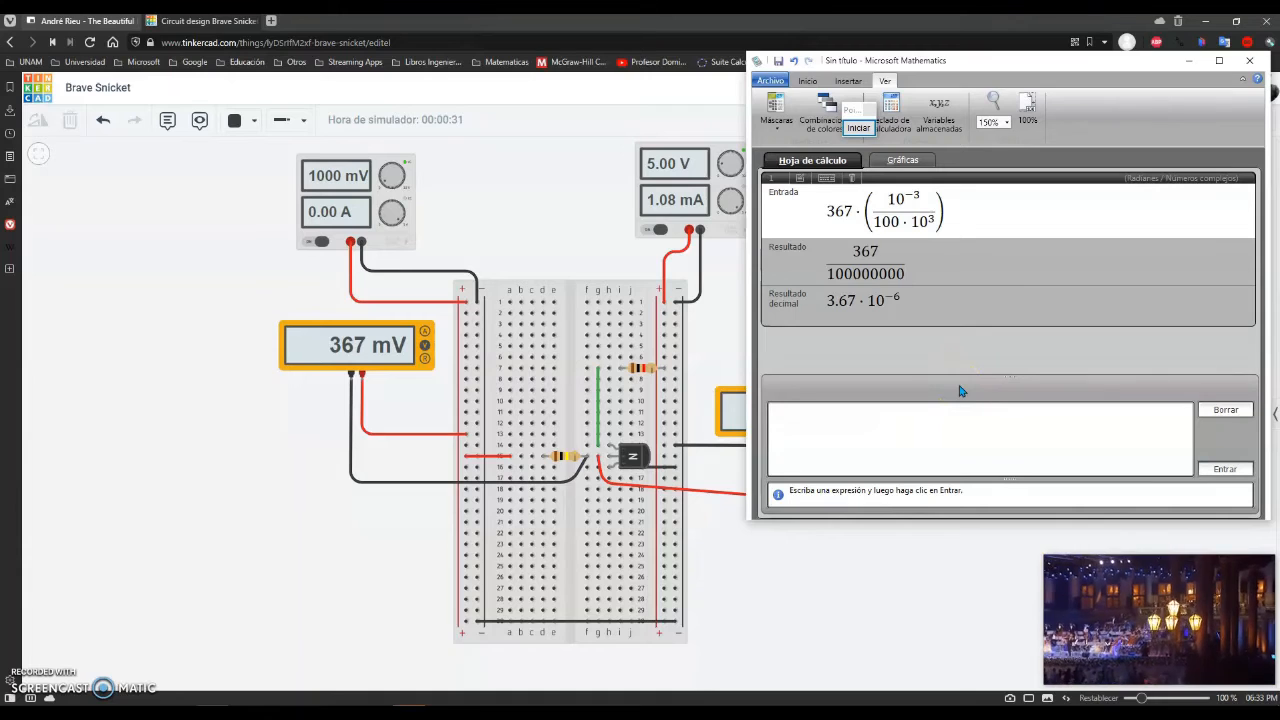
click(936, 444)
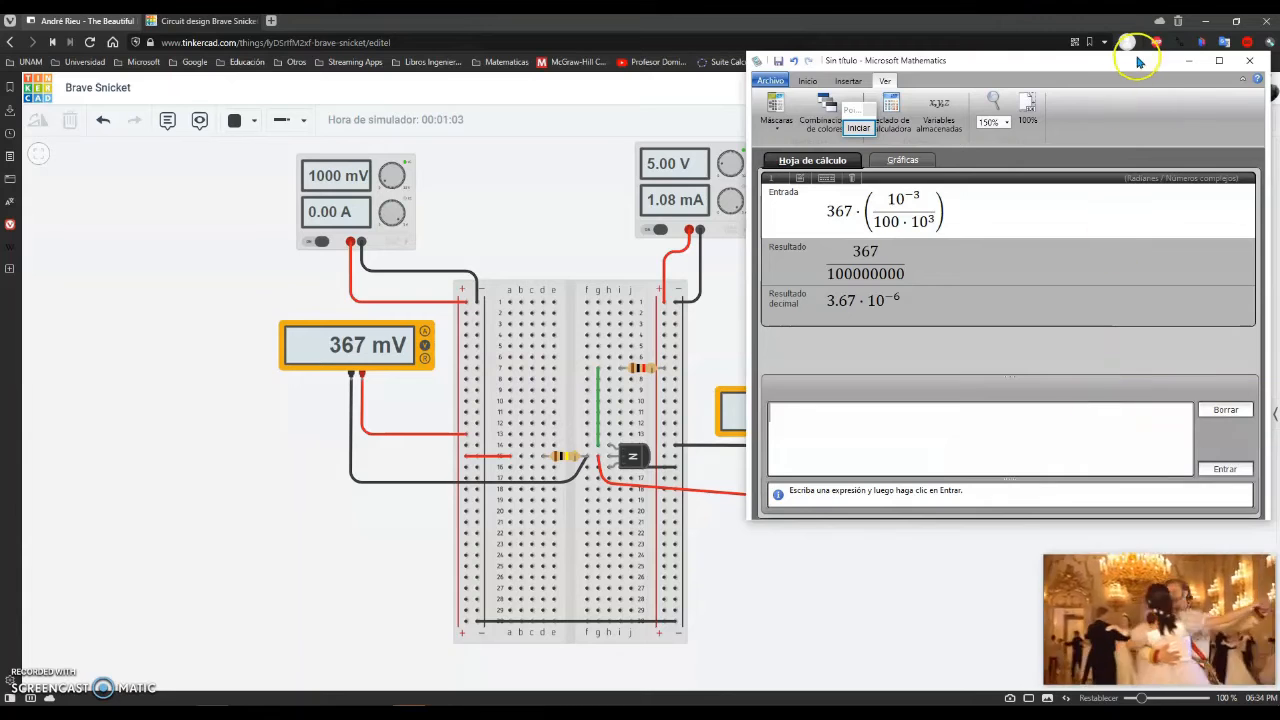
click(1189, 62)
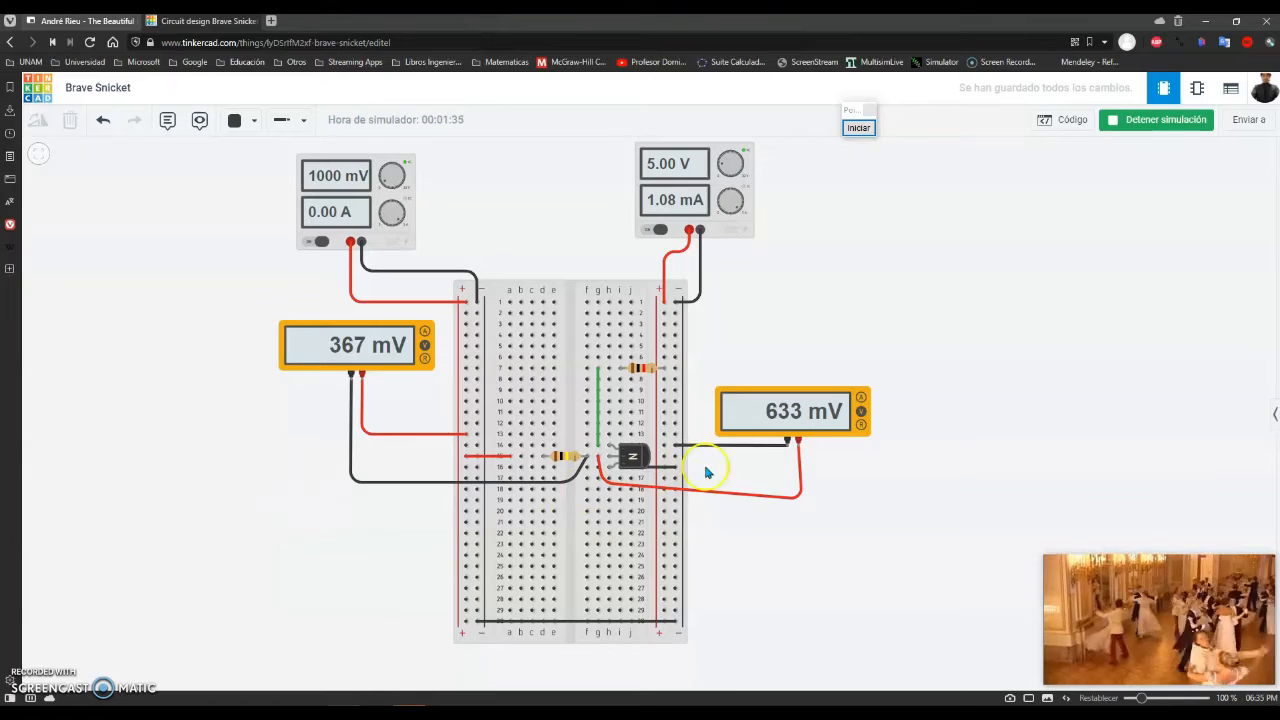
Show the VBB supply's settings in Tinkercad and stop the simulation.
click(360, 203)
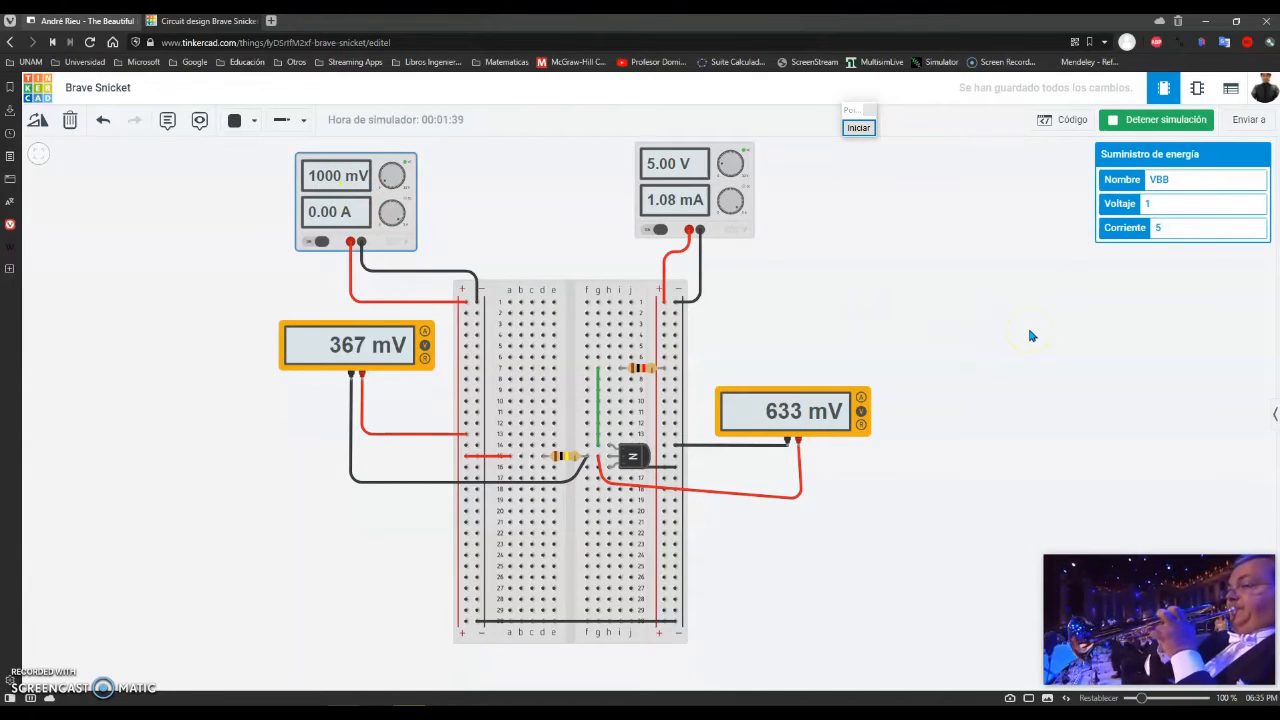
click(1022, 339)
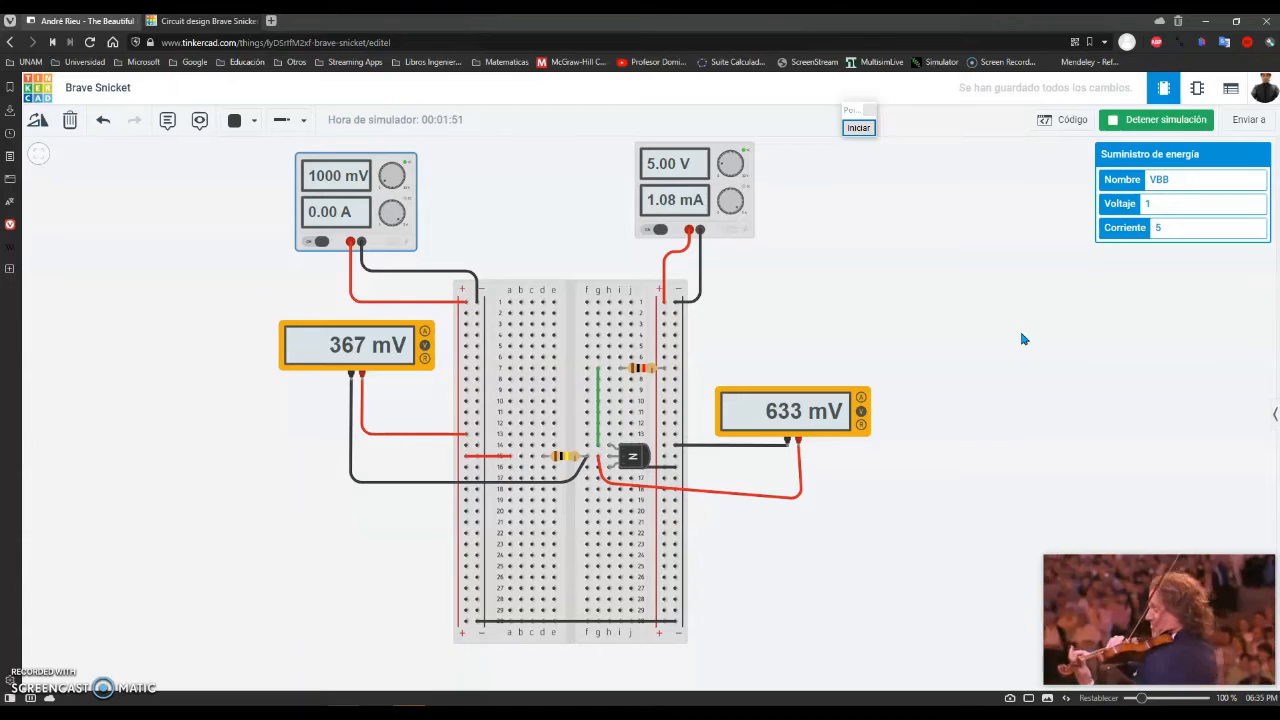
click(1112, 122)
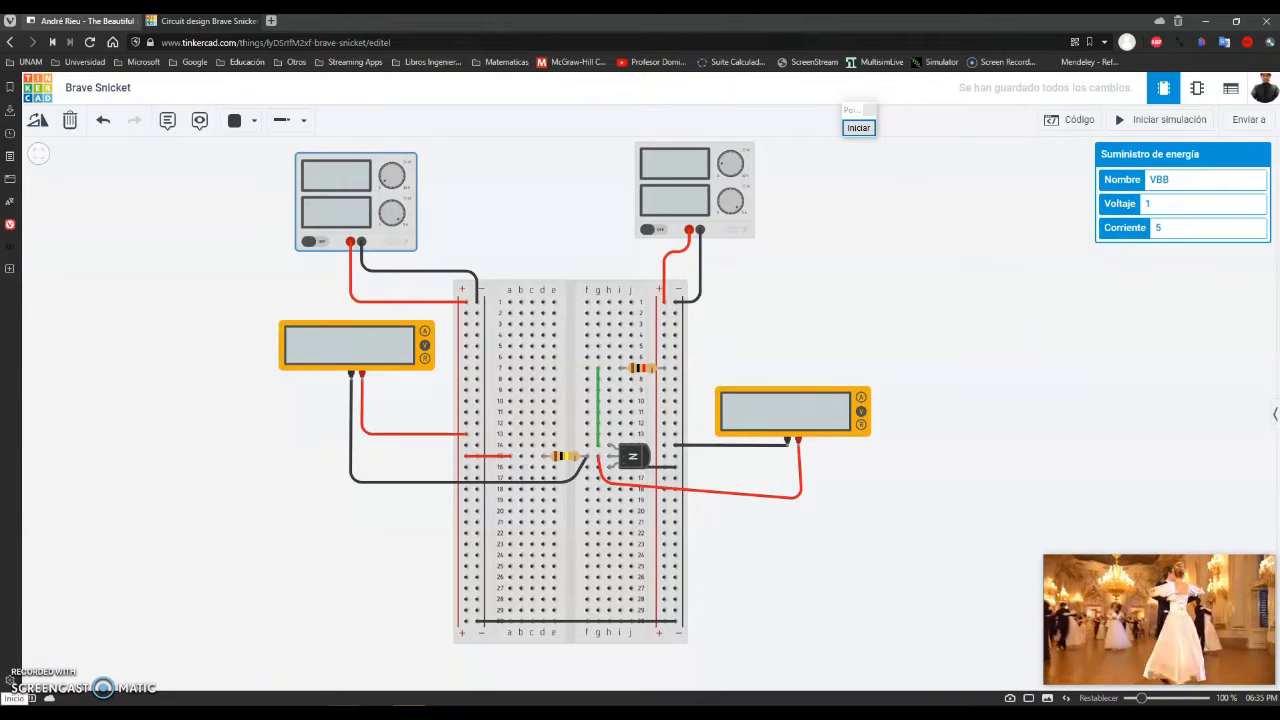
Launch Excel and create a blank workbook.
click(10, 697)
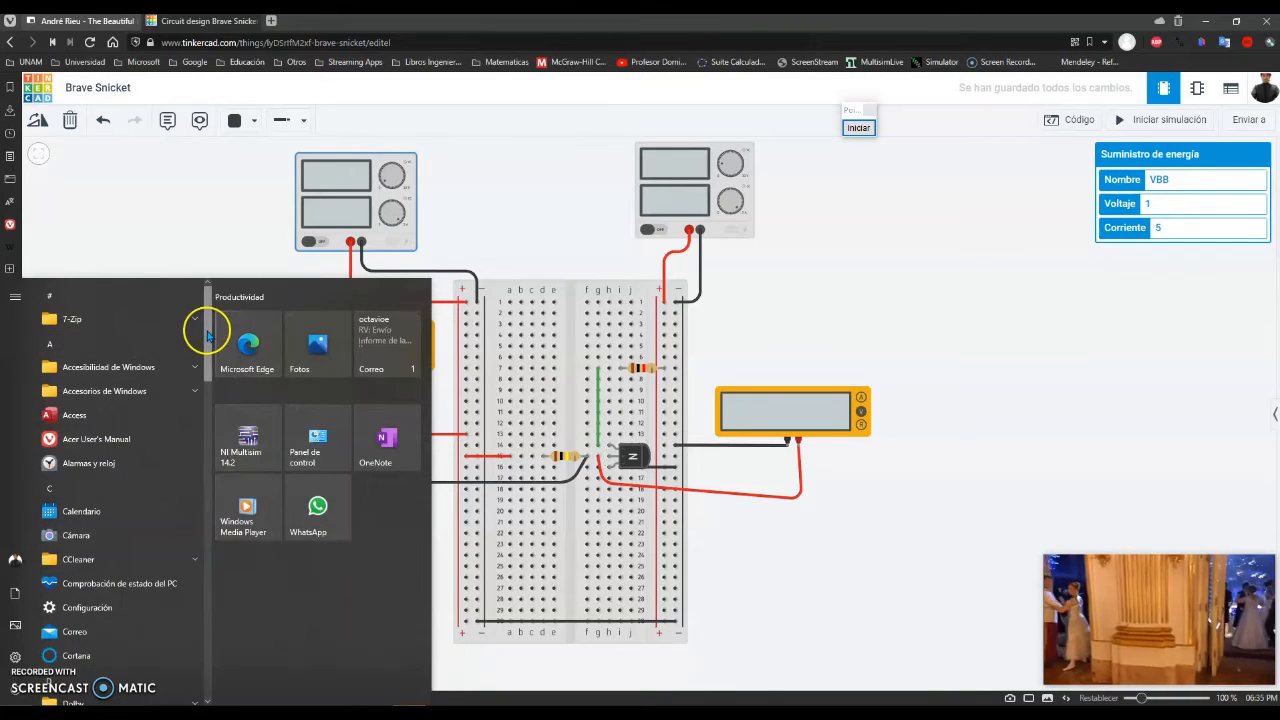
drag(206, 329, 206, 449)
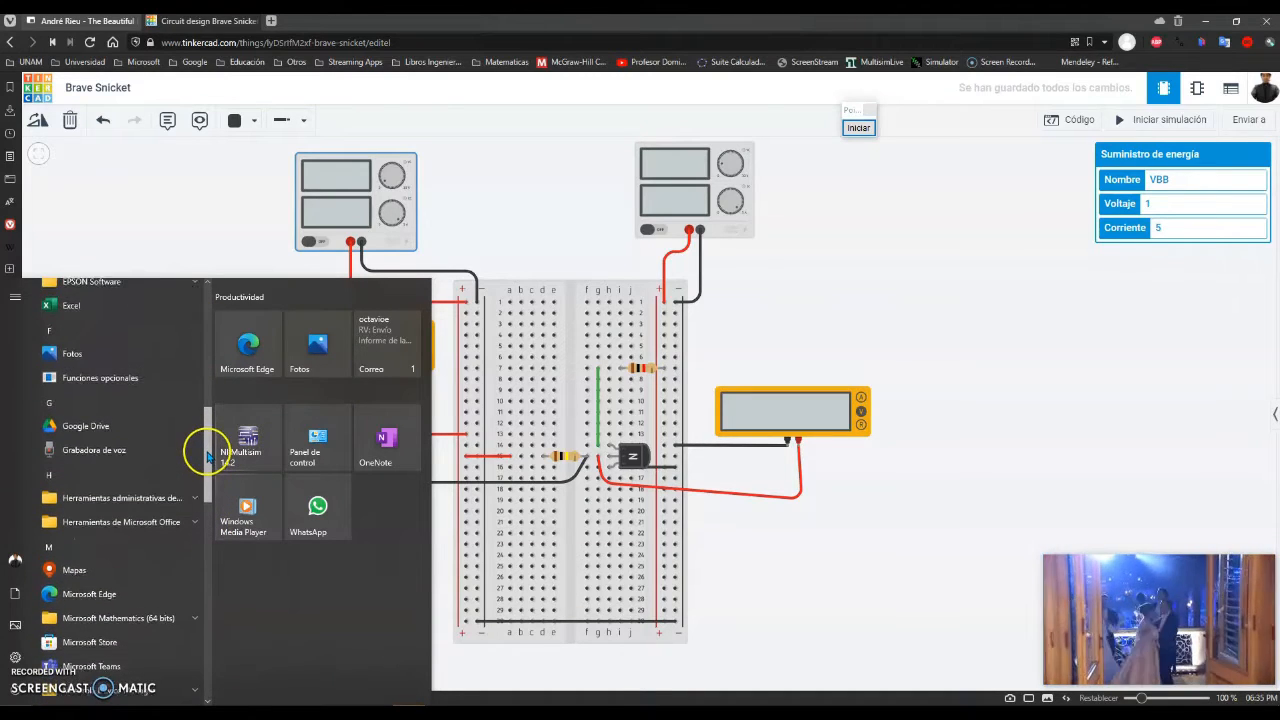
click(103, 313)
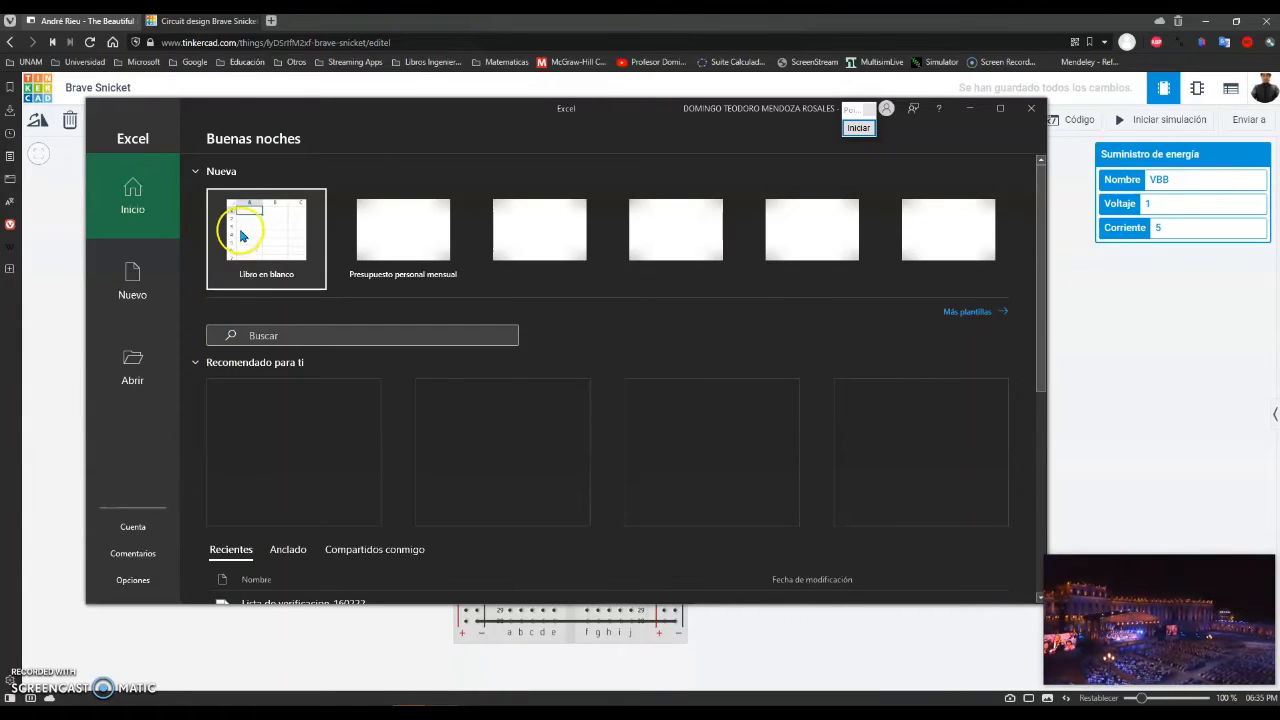
click(250, 236)
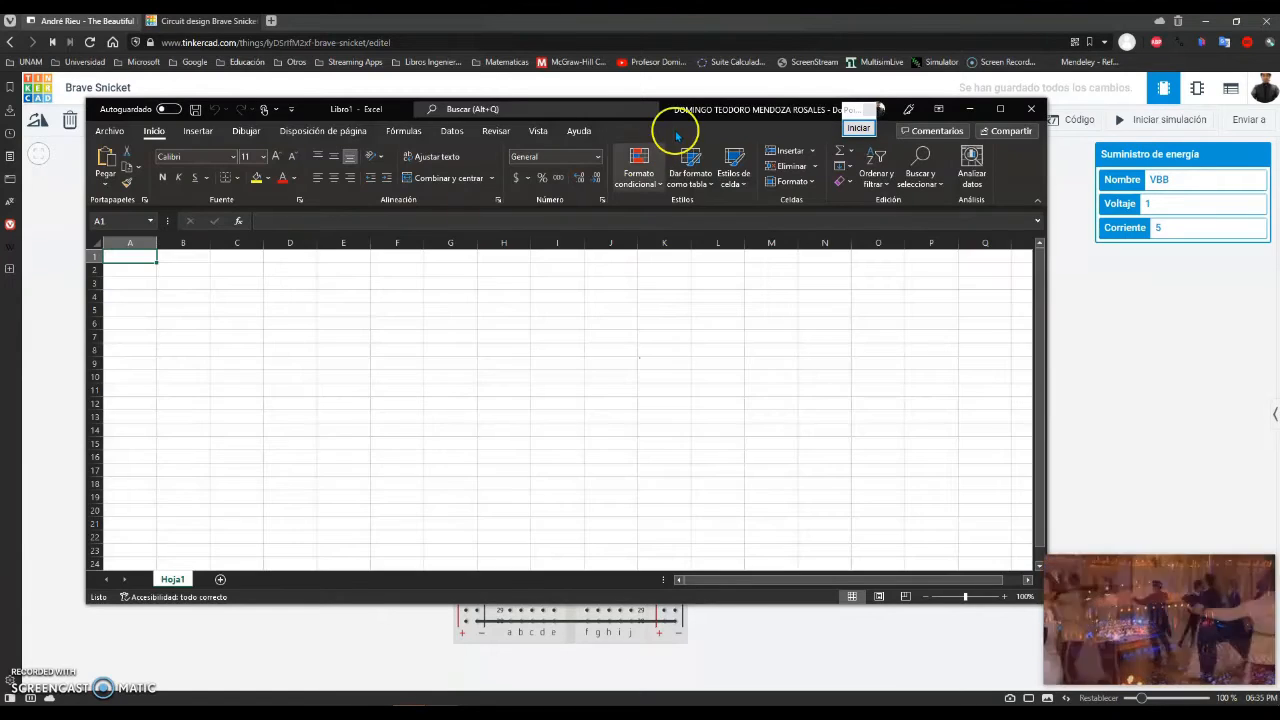
Shrink the Excel window to a narrow, tall shape and place it beside the circuit without covering the multimeters.
click(315, 110)
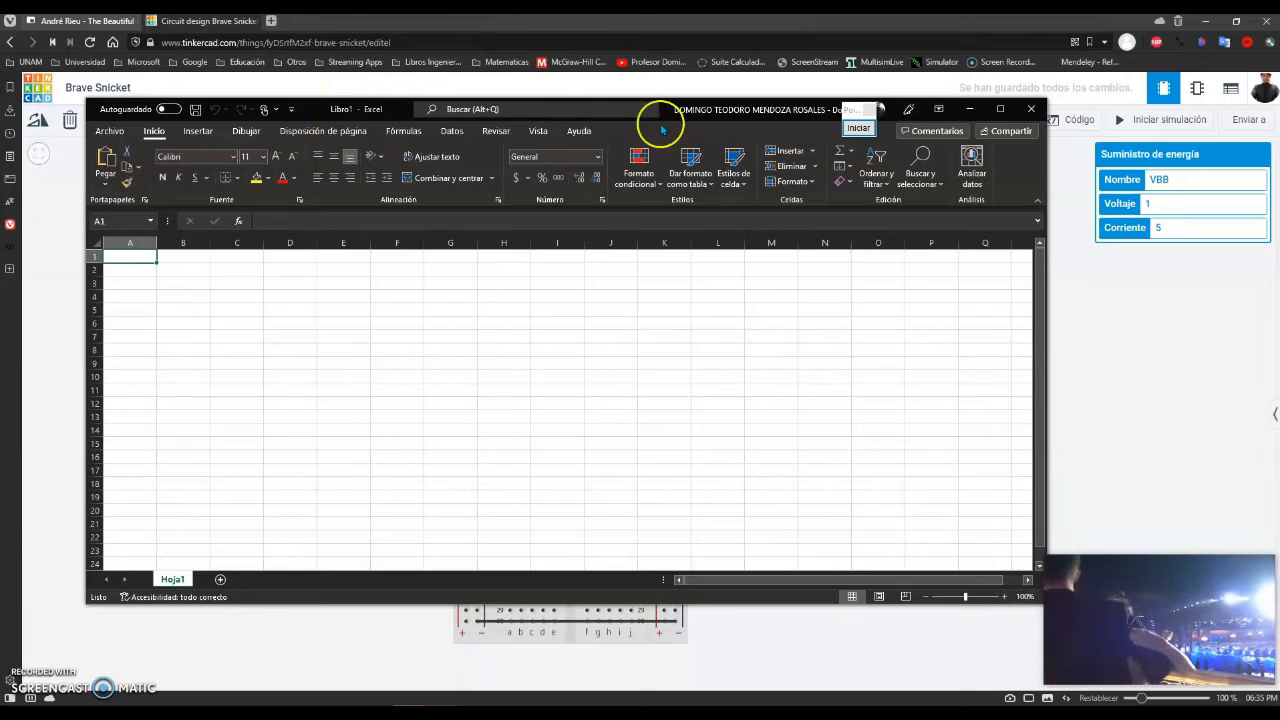
drag(314, 108, 296, 97)
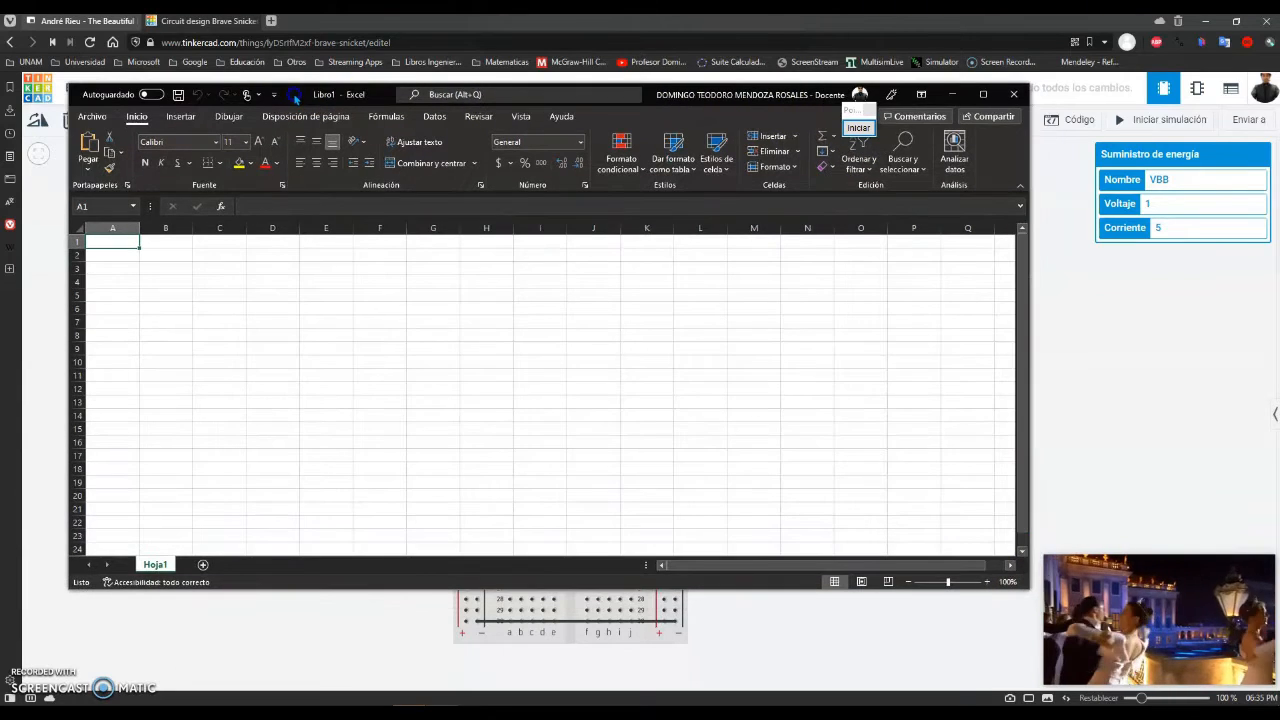
drag(1027, 590, 491, 678)
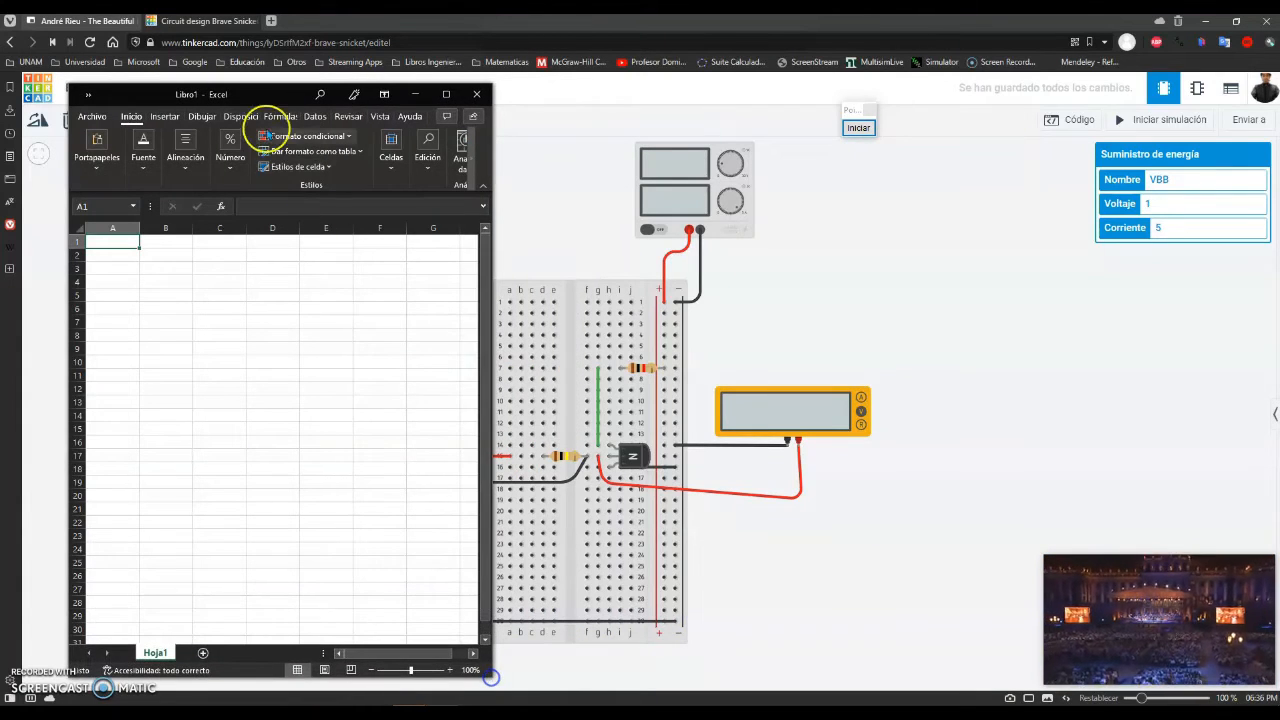
drag(249, 100, 1021, 71)
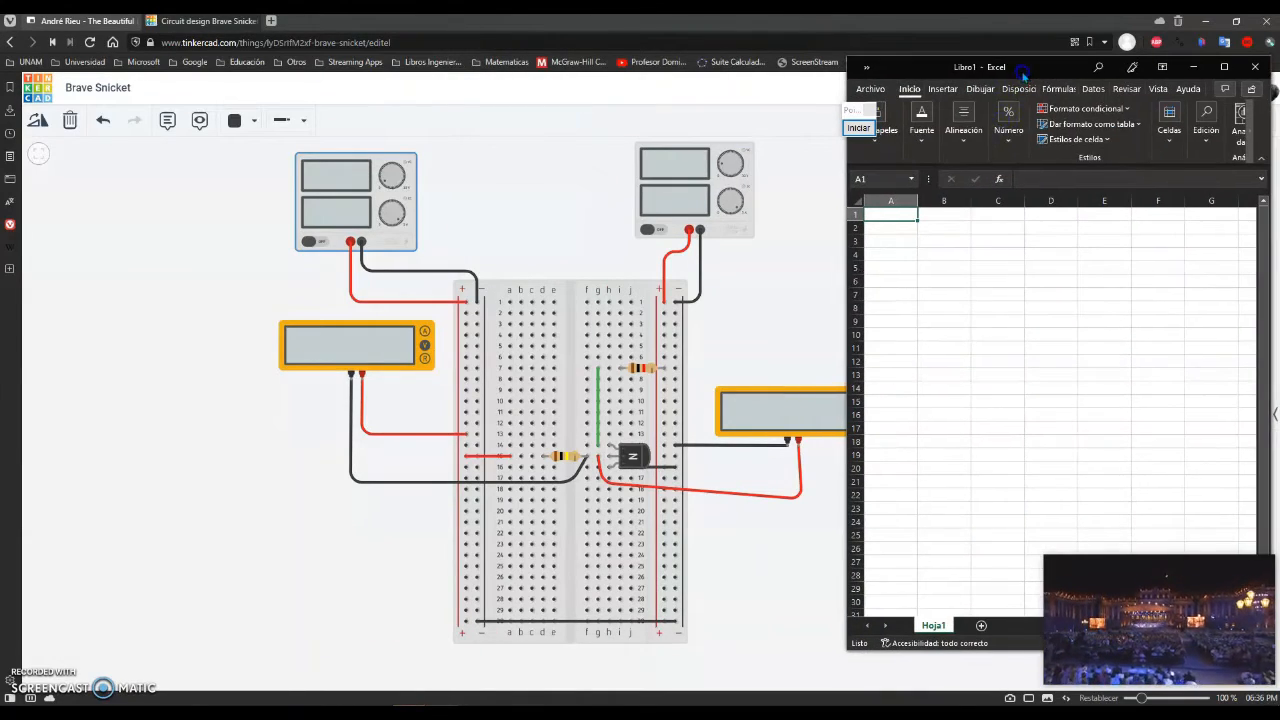
drag(844, 345, 902, 347)
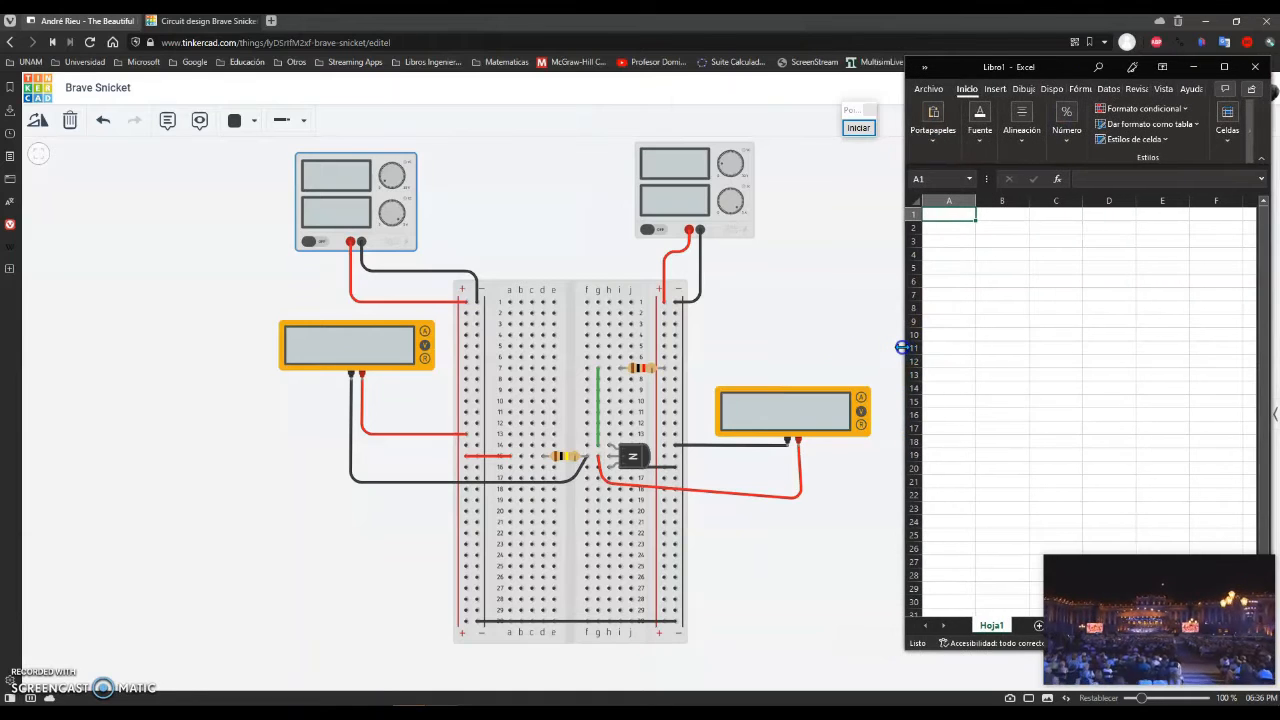
drag(1057, 70, 1052, 86)
Shift the Tinkercad circuit aside to free workspace and bring the Excel window back beside it.
click(831, 309)
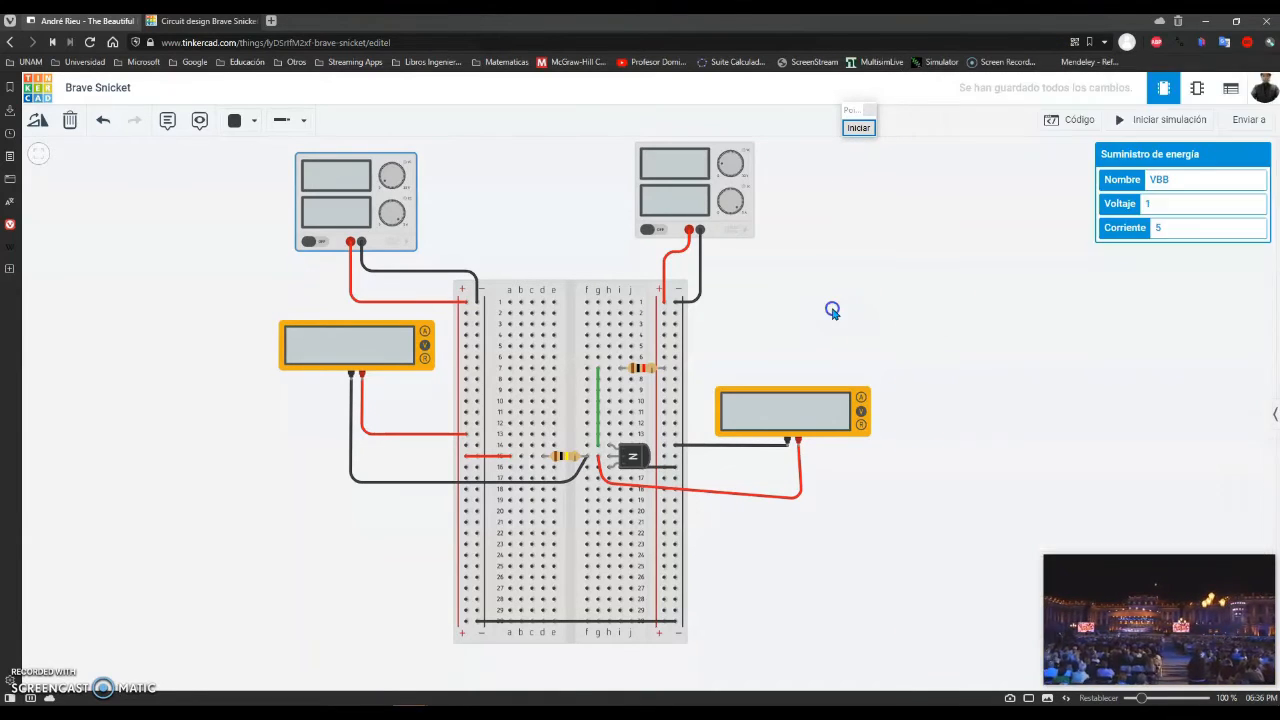
drag(837, 306, 611, 337)
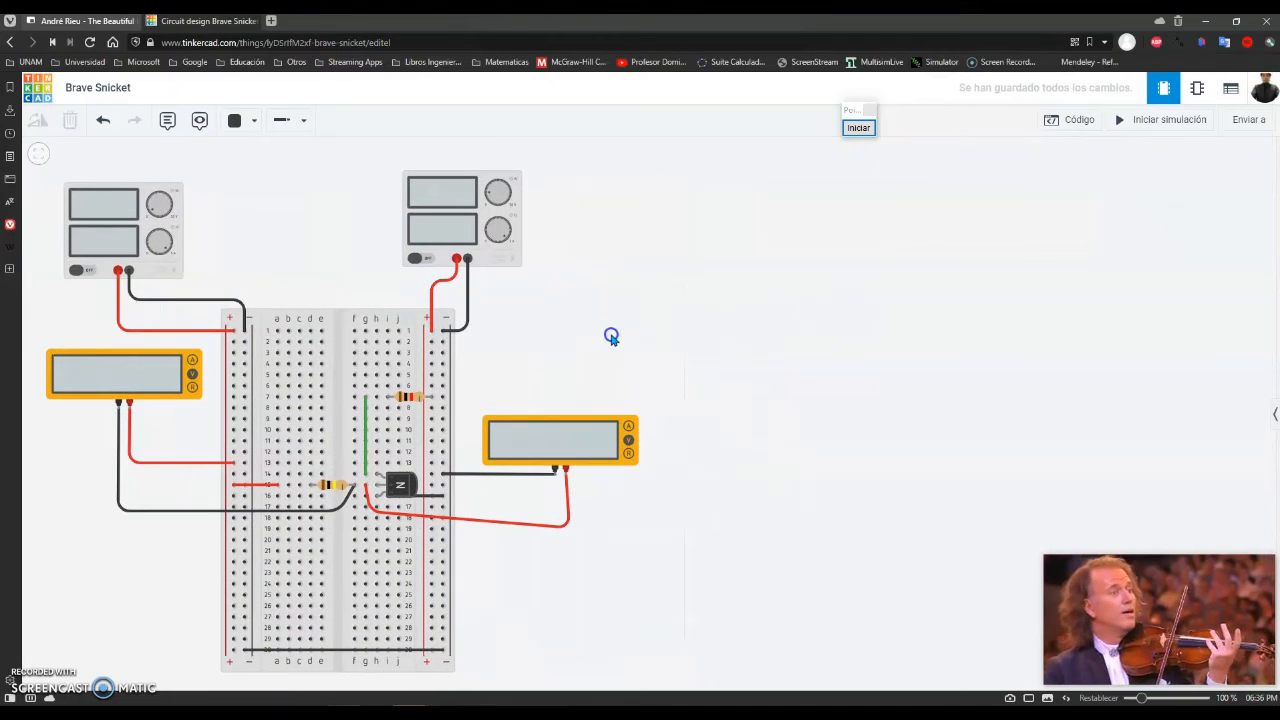
click(495, 712)
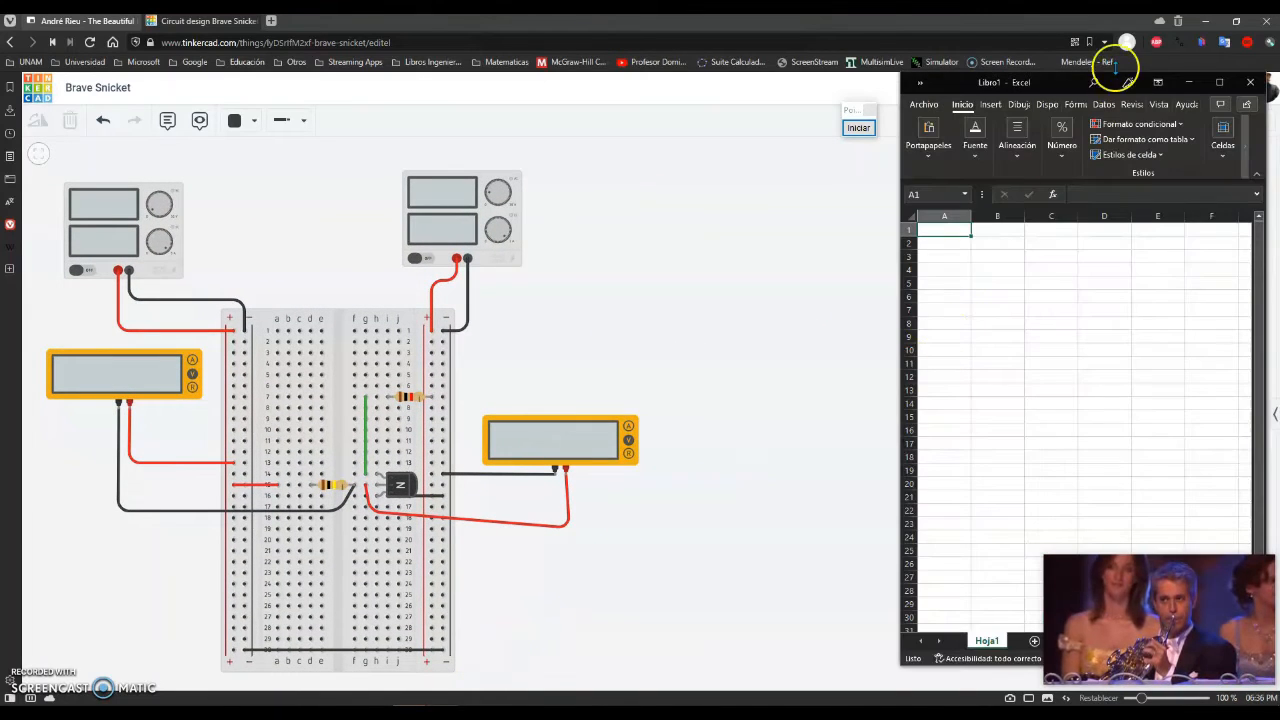
drag(1063, 80, 1037, 72)
Enter the column header VBE [V] in cell A1.
click(918, 212)
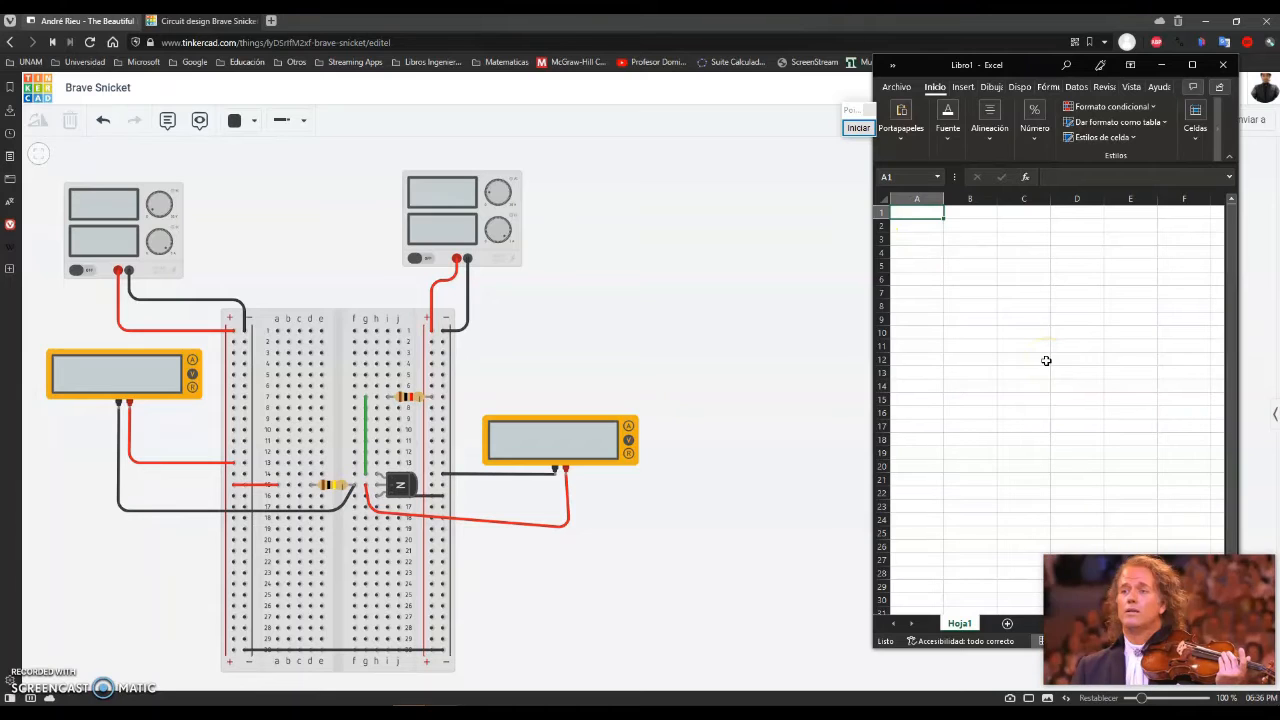
text(VBE)
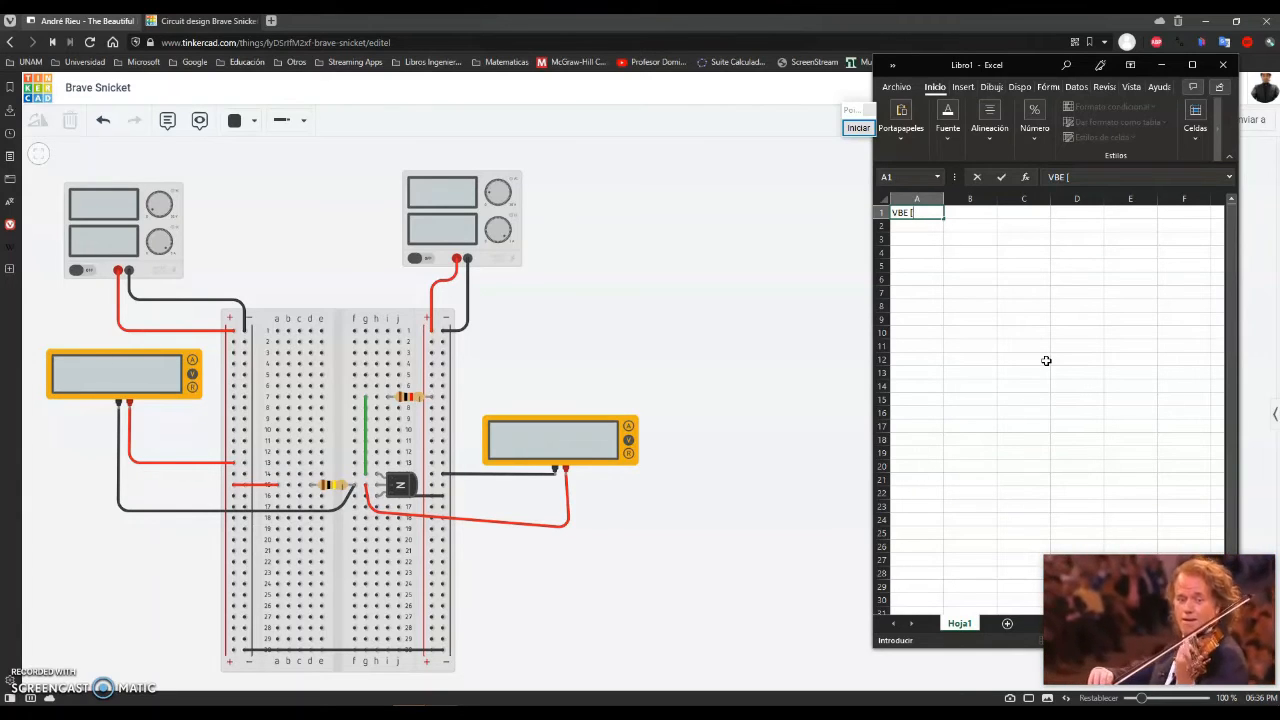
text([V)
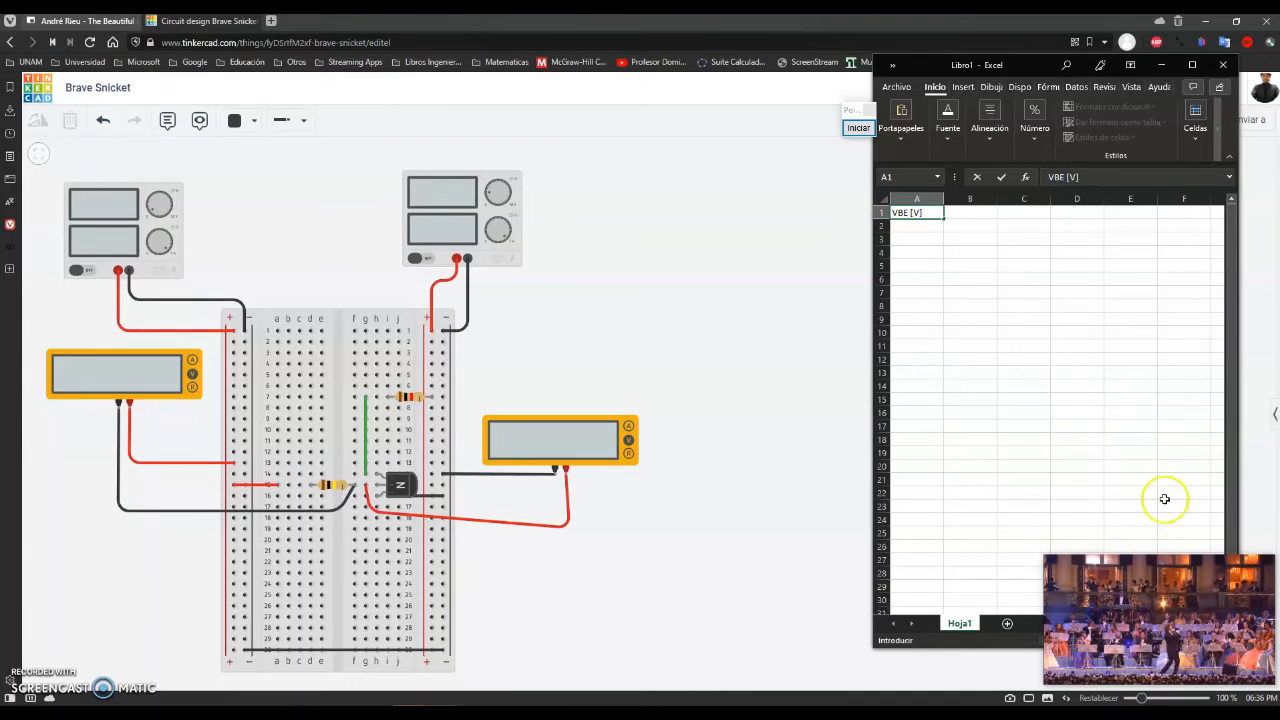
Move the Excel window closer to the circuit and enlarge the worksheet view to 150%.
drag(1017, 68, 819, 60)
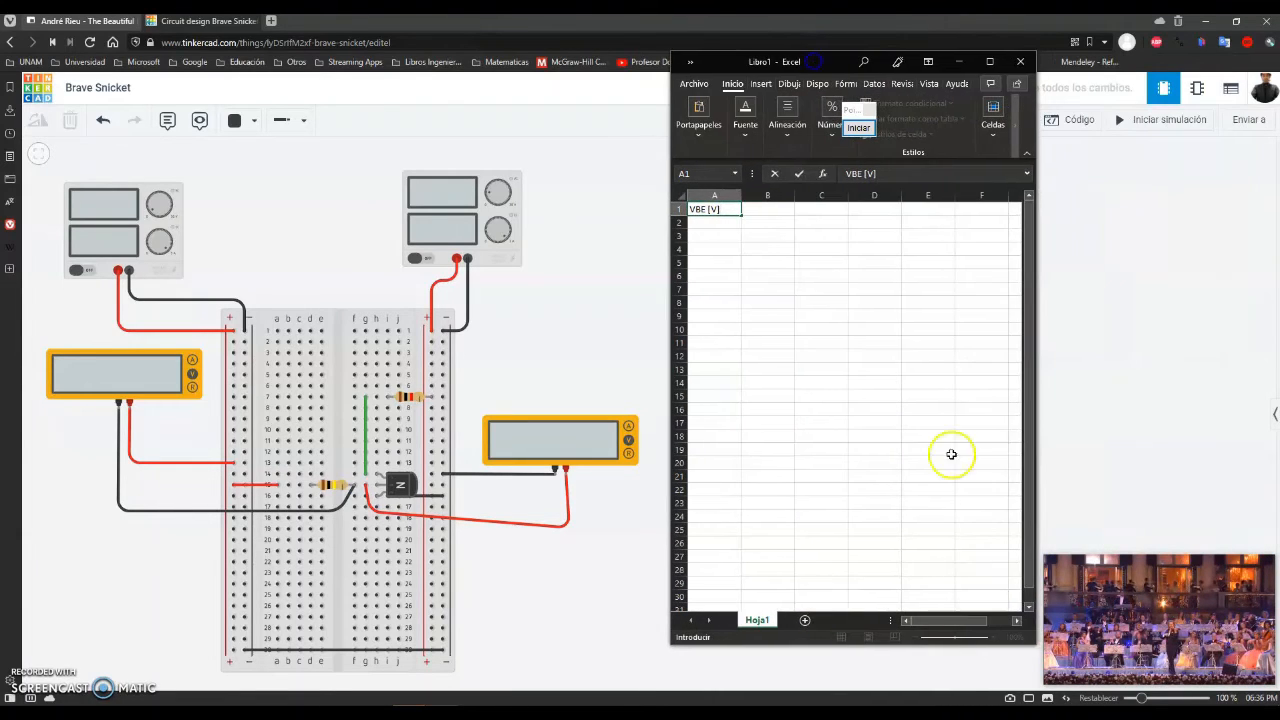
click(886, 436)
click(970, 640)
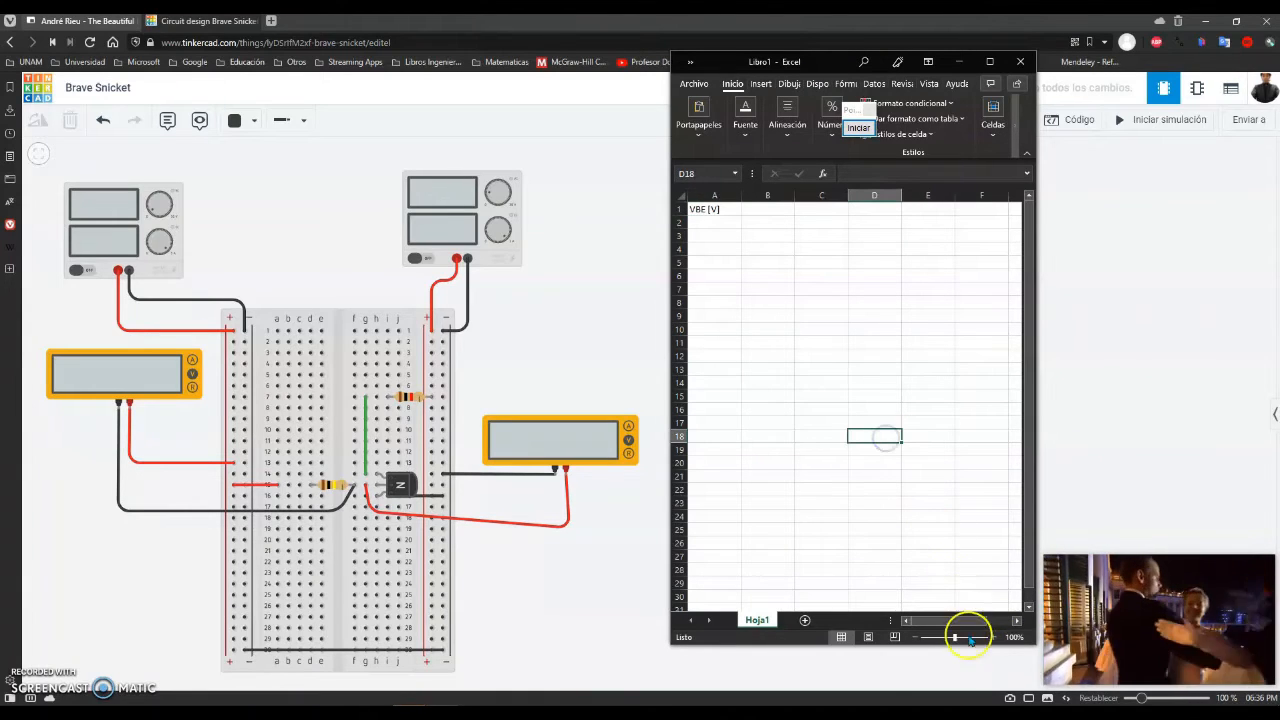
click(991, 638)
click(991, 638)
click(991, 638)
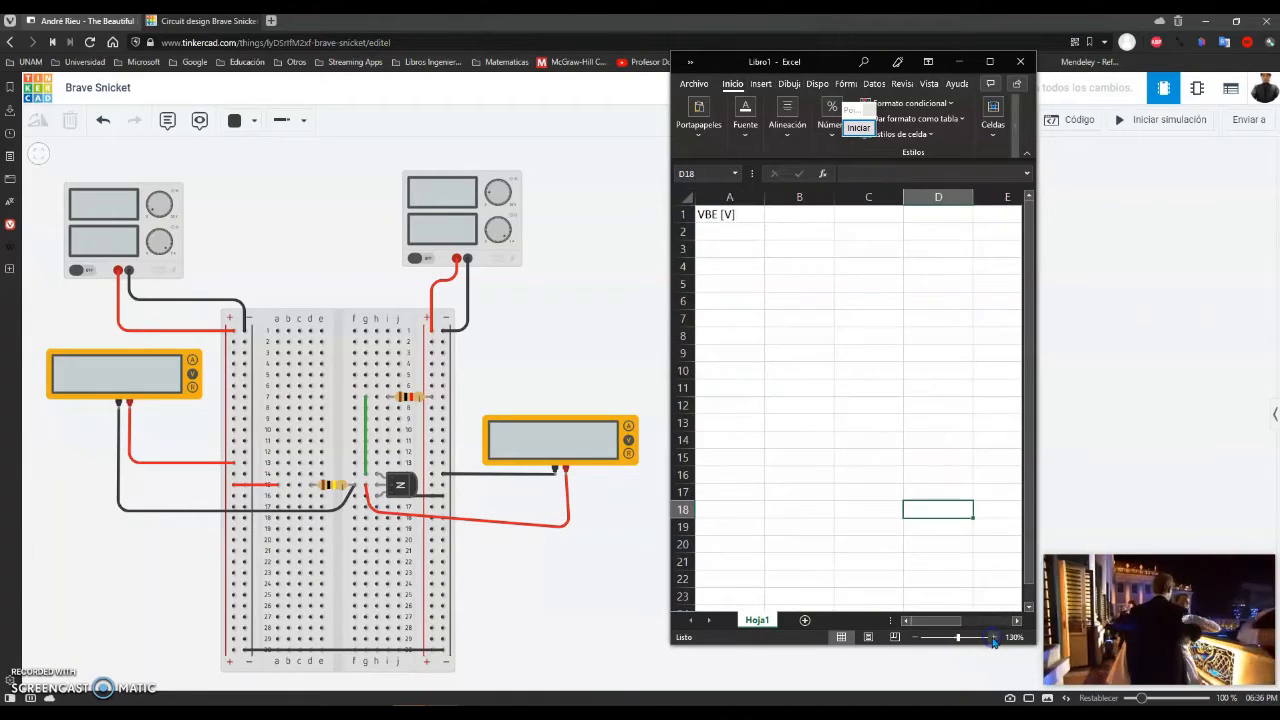
click(991, 638)
click(991, 638)
click(836, 66)
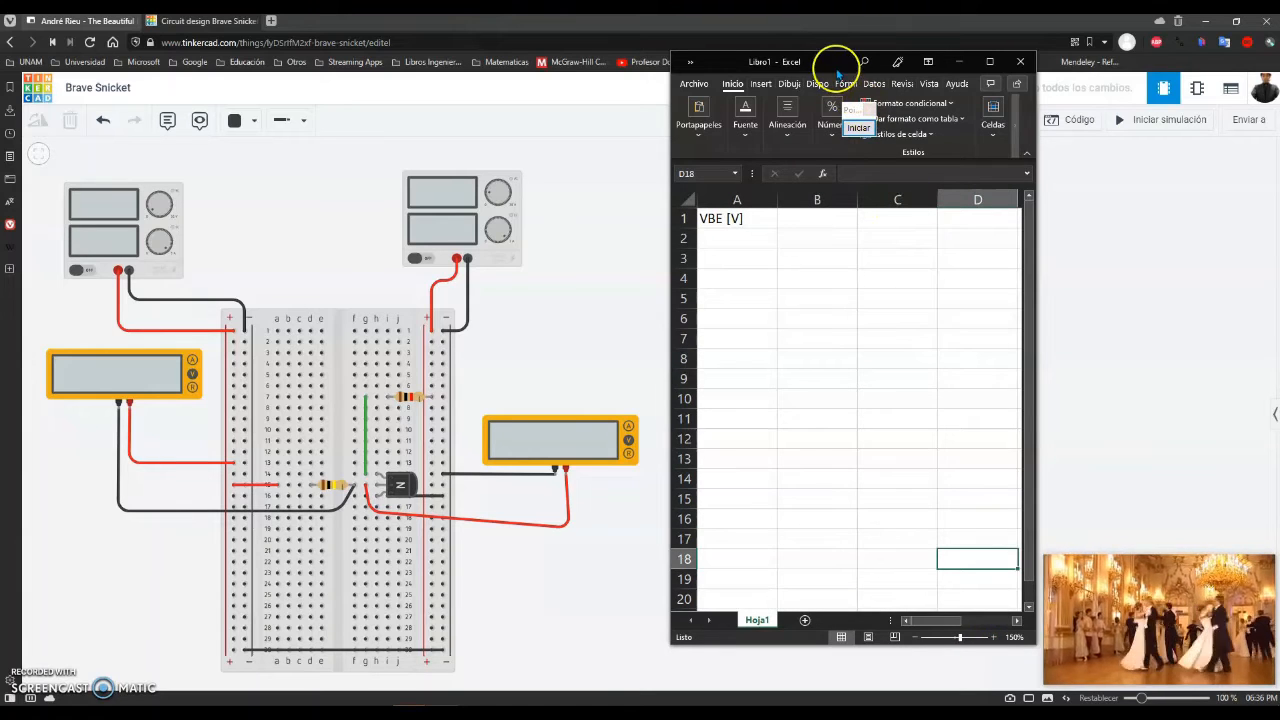
Move the Excel window clear of the circuit and enter the VBE values 0.2, 0.3, 0.4 and 0.5 in cells A2 to A5.
drag(838, 72, 1071, 27)
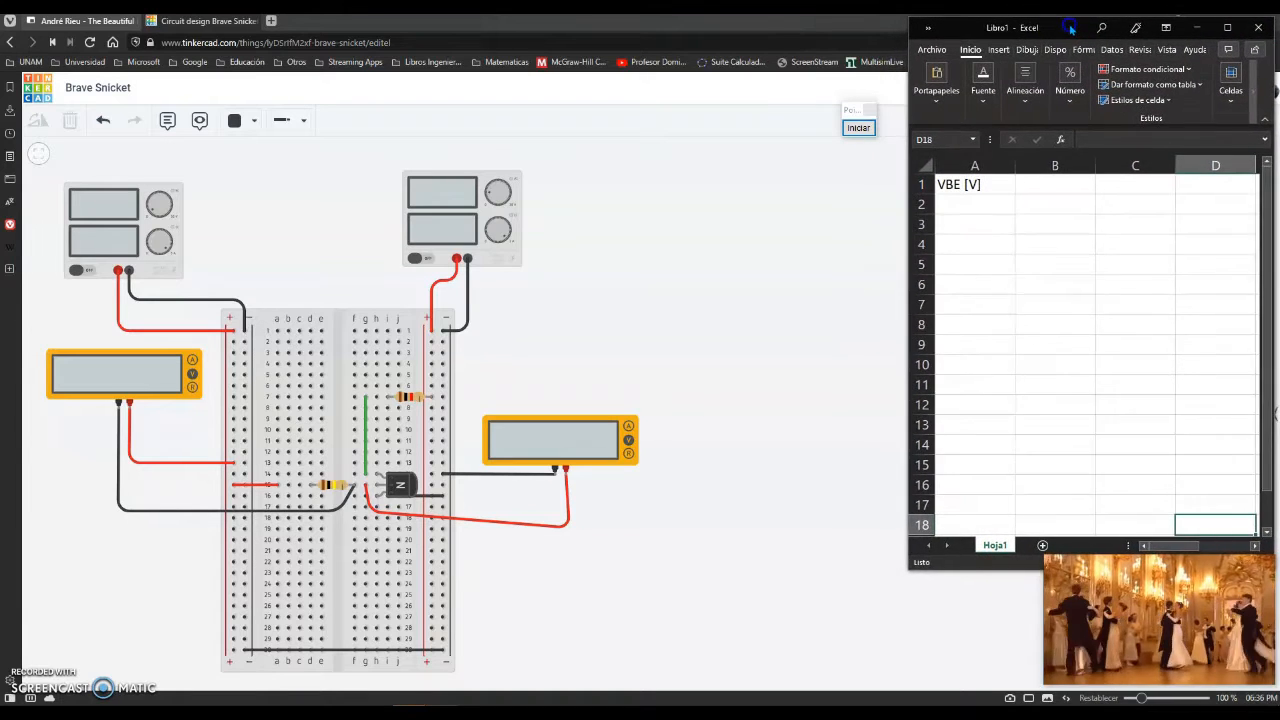
click(1035, 146)
click(970, 204)
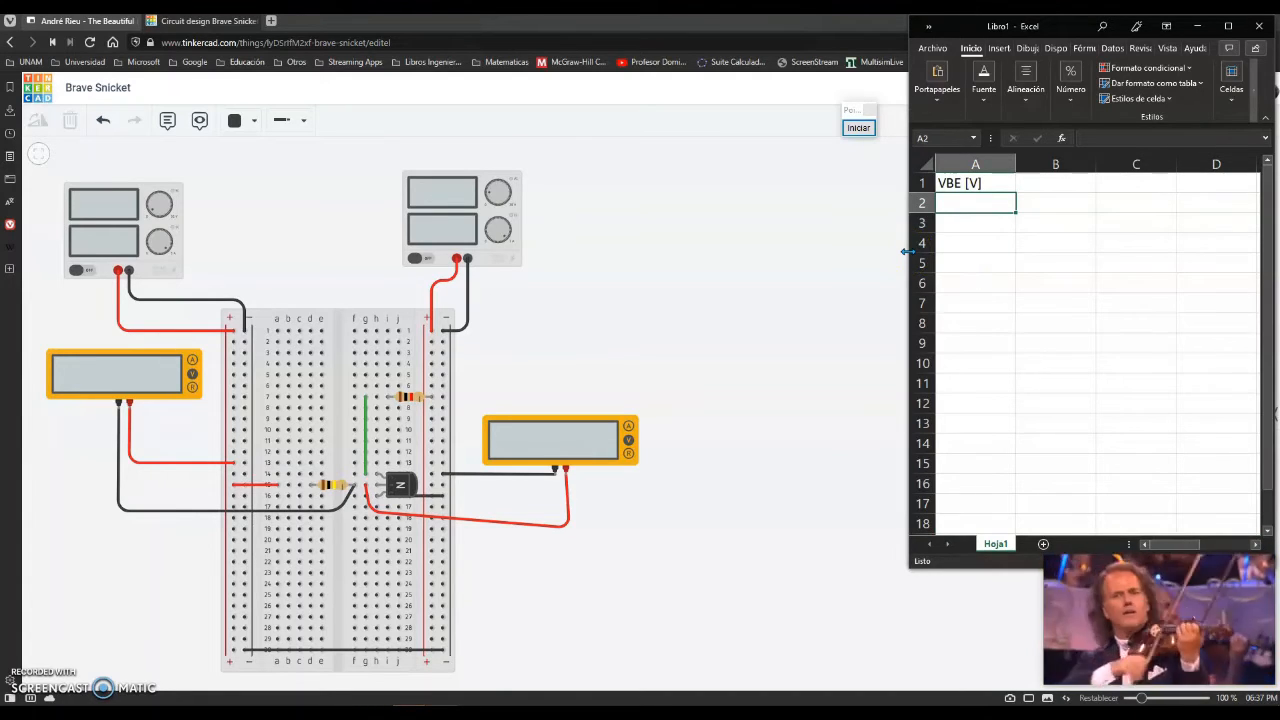
text(0.2)
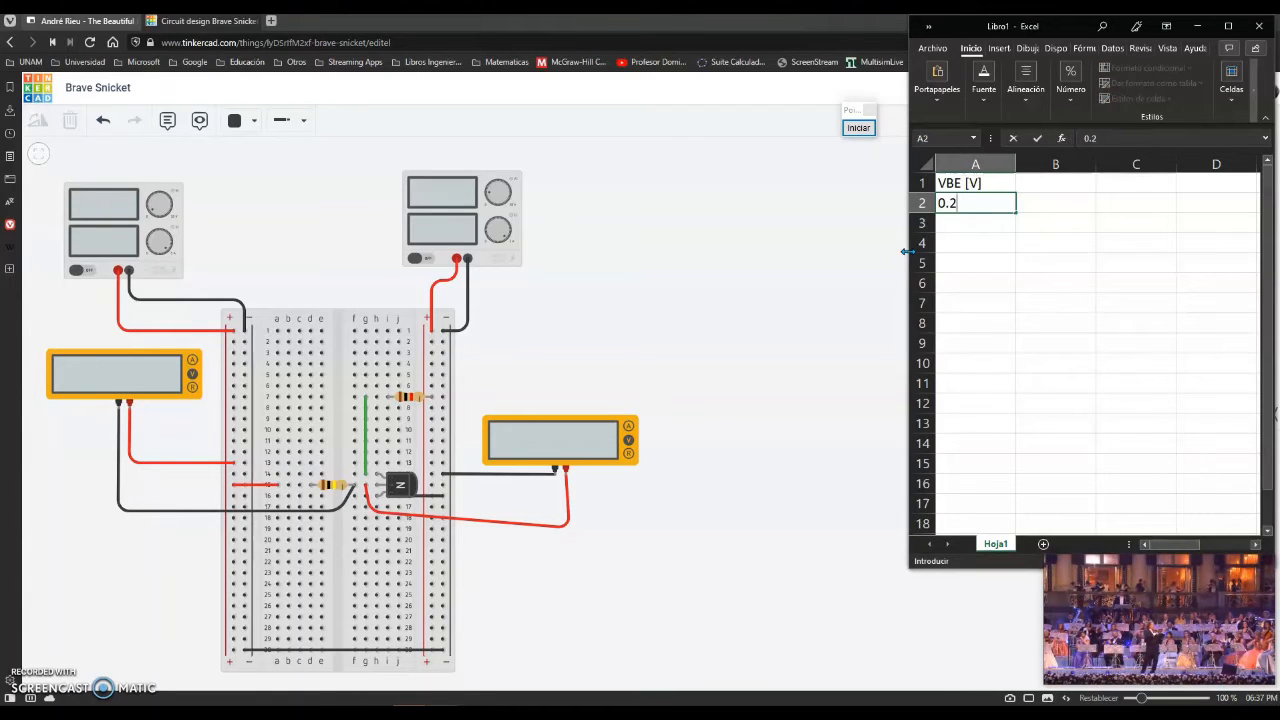
key(Return)
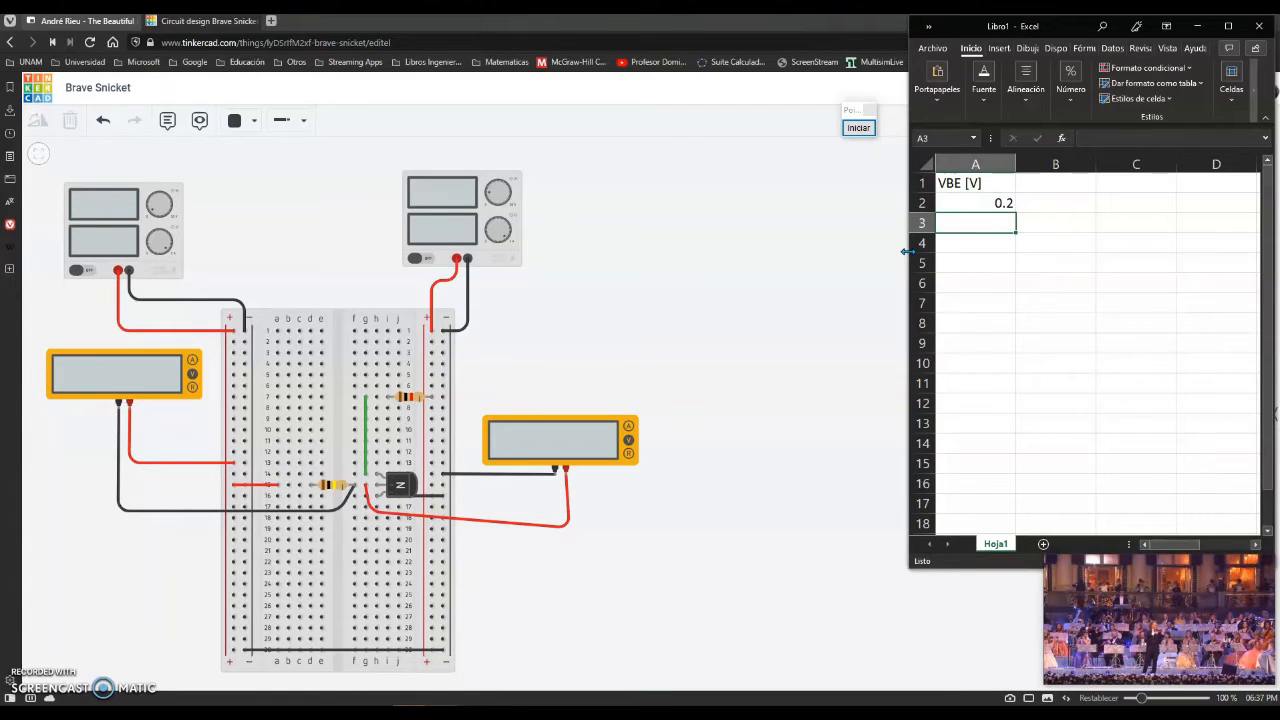
text(0.3)
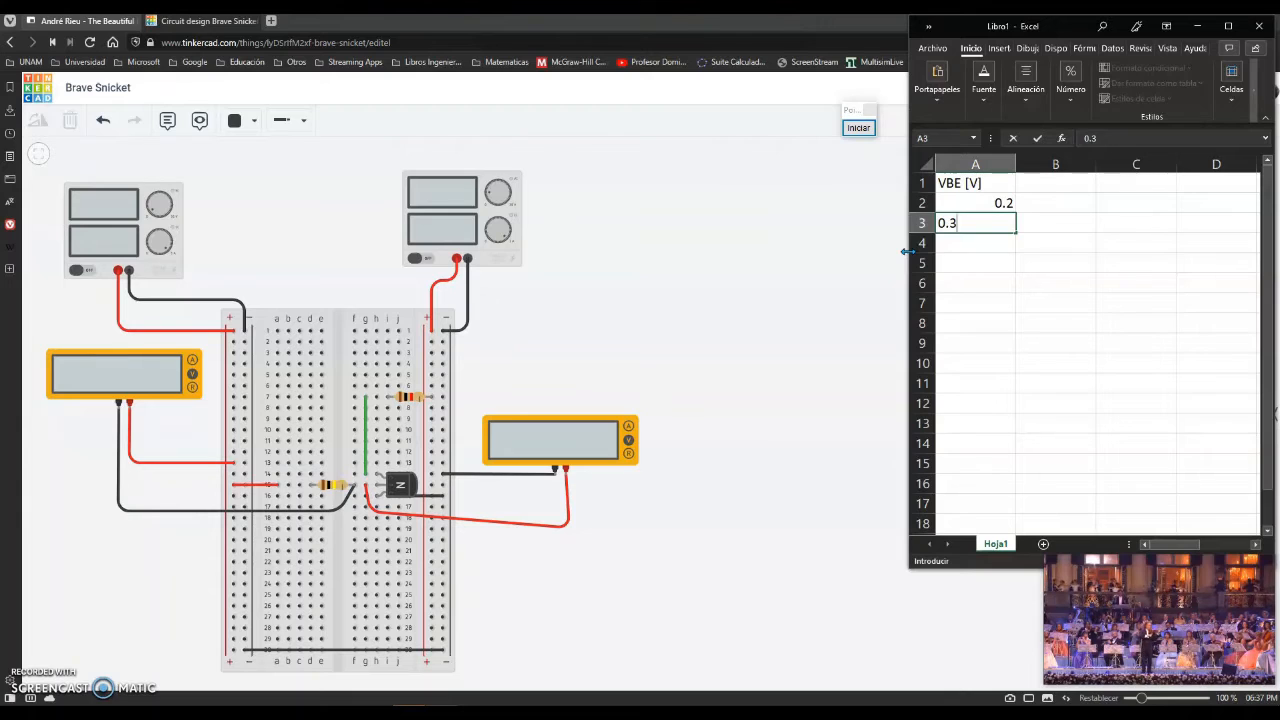
key(Return)
text(0.4)
key(Return)
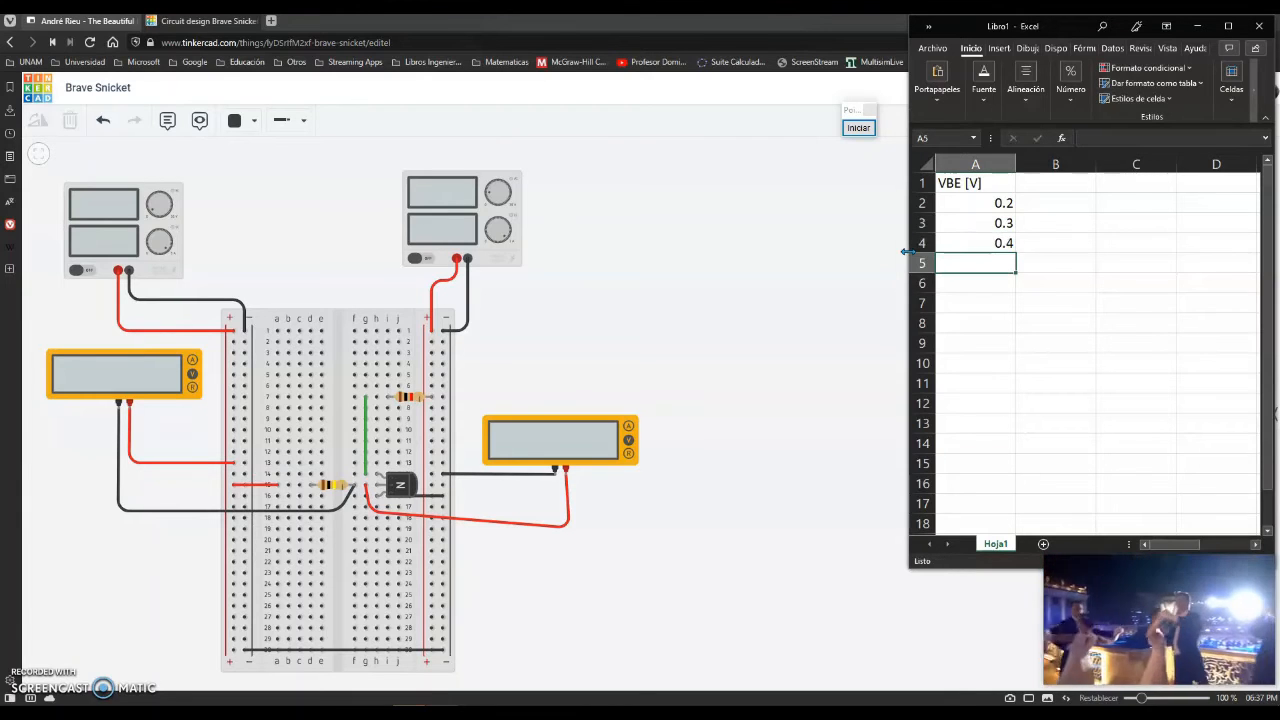
text(0.5)
key(Return)
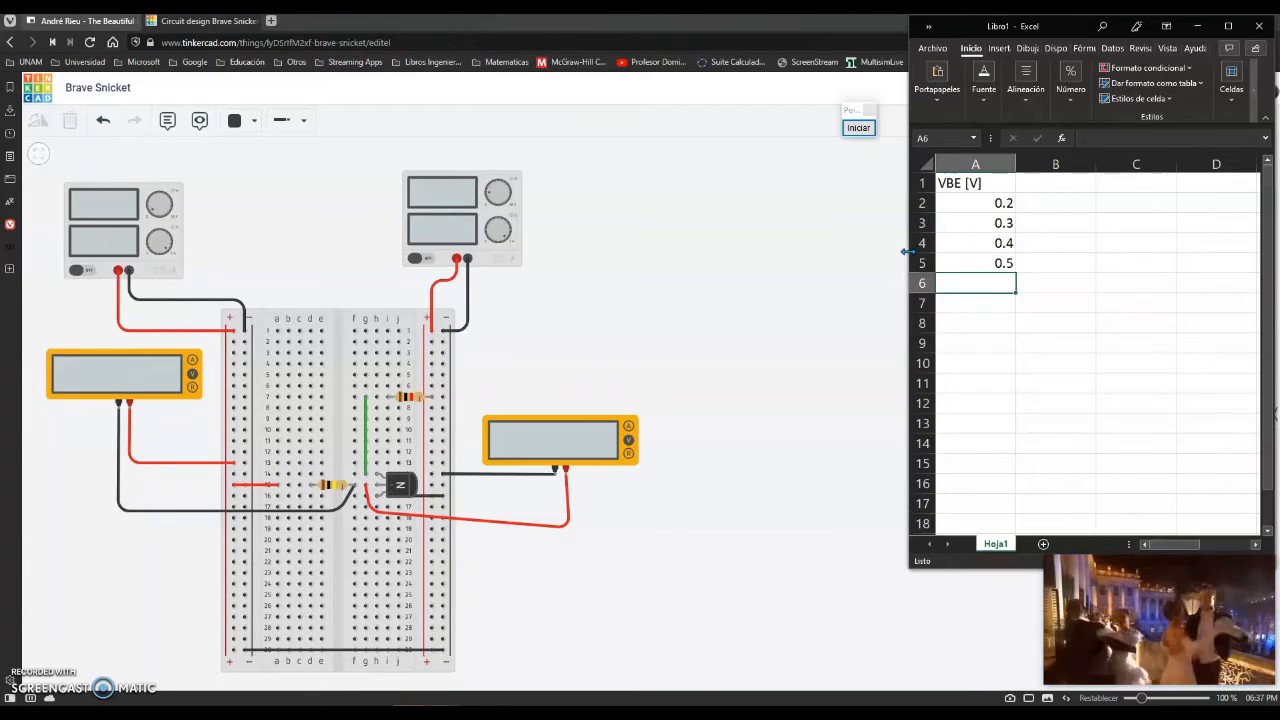
Continue the VBE column with 0.55, 0.6, 0.65, 0.7, 0.75 and 0.8 in cells A6 to A11.
text(0.55)
key(Return)
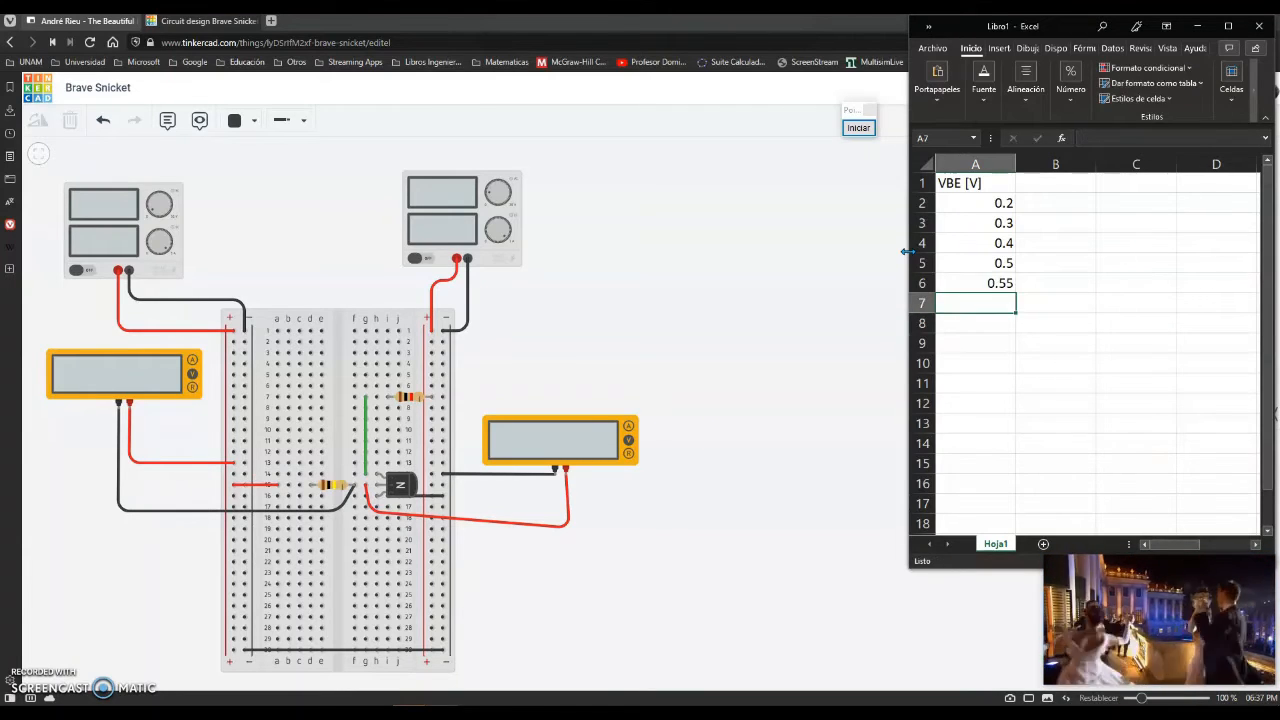
text(0.6)
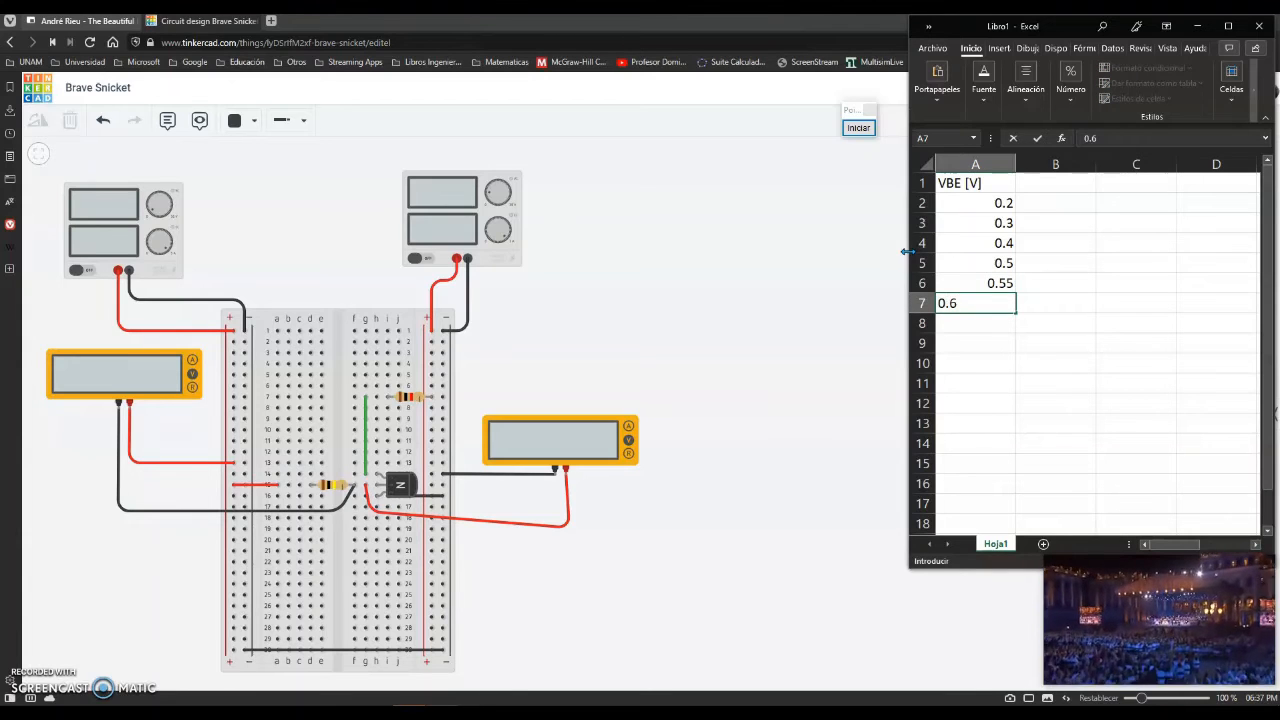
key(Return)
text(0.65)
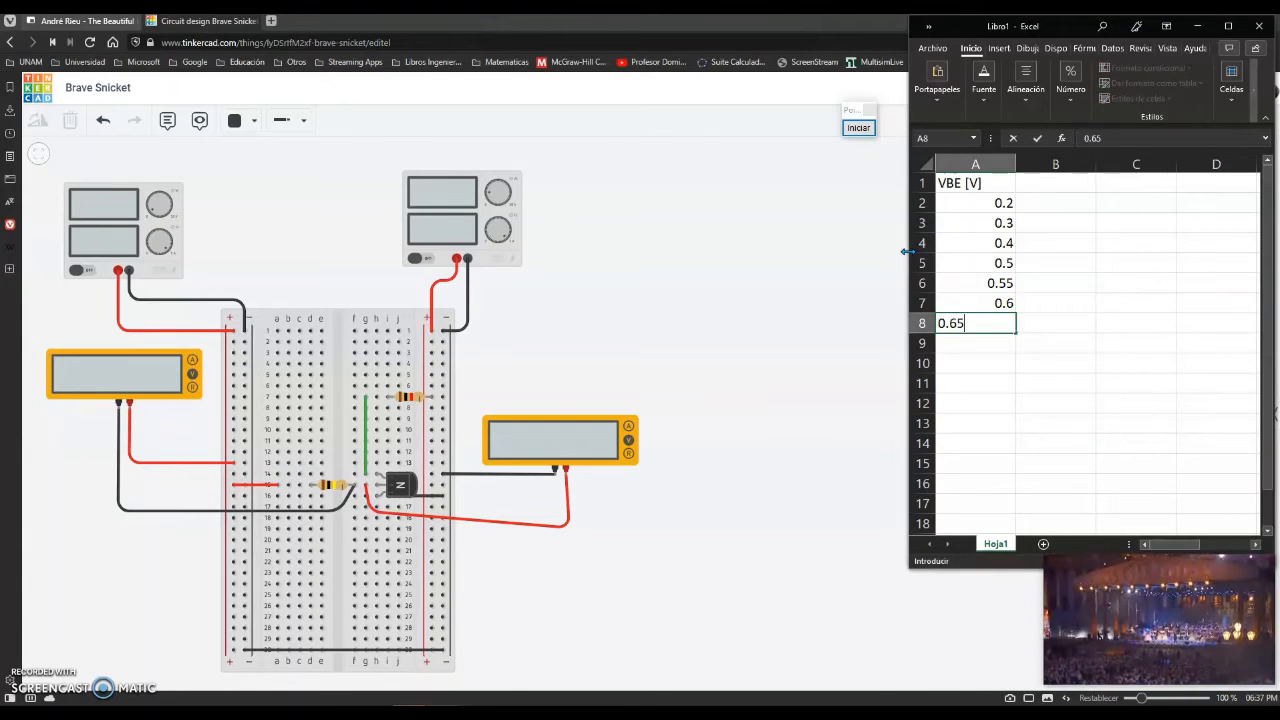
key(Return)
text(0.7)
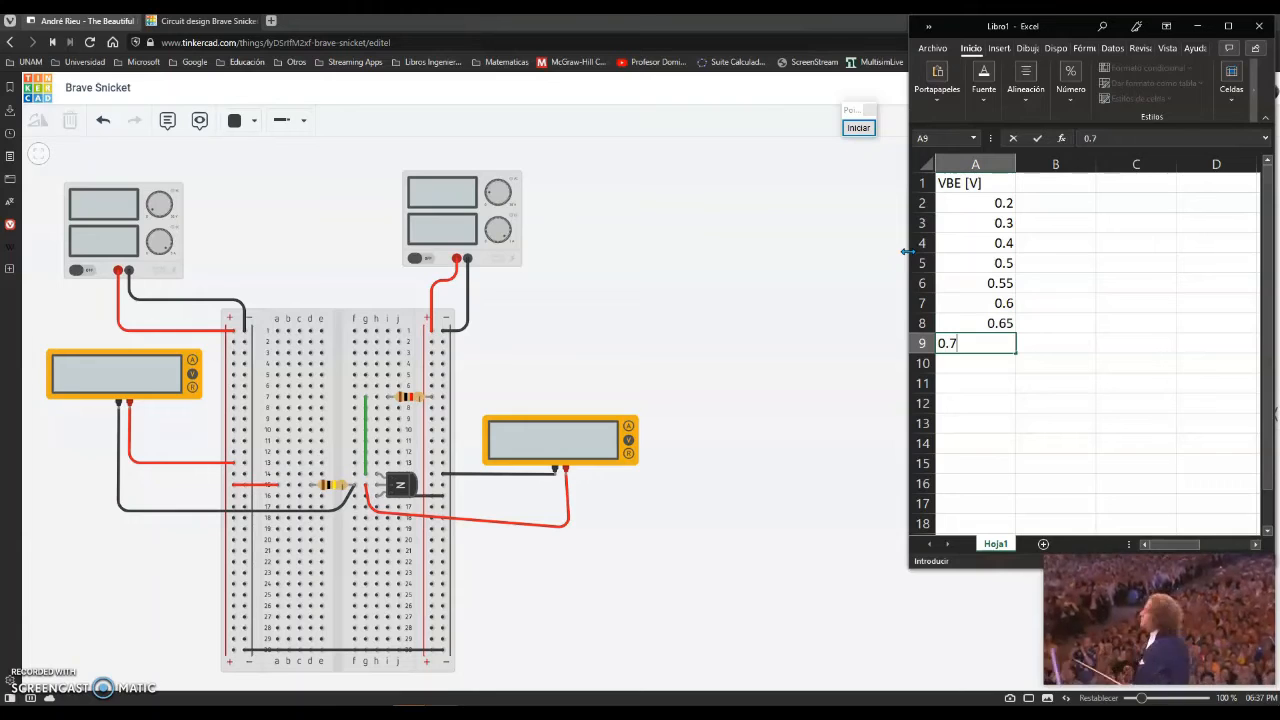
key(Return)
text(0.75)
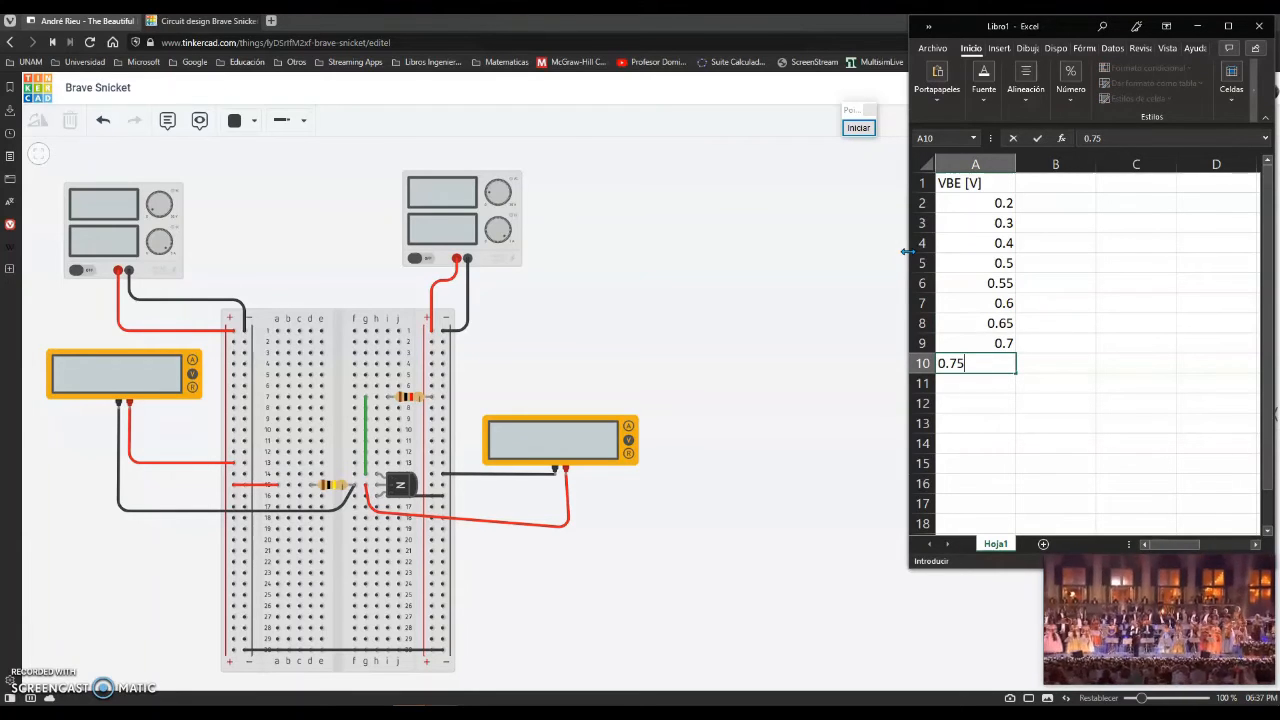
key(Return)
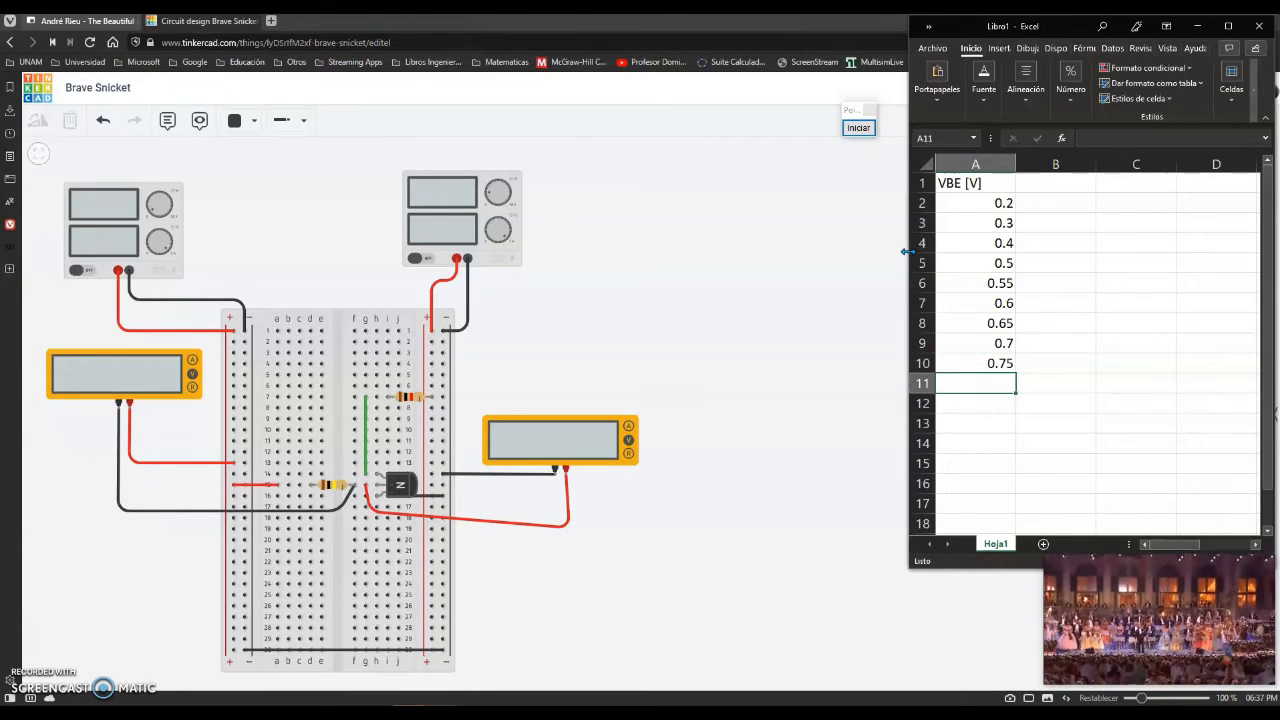
text(0.8)
key(Return)
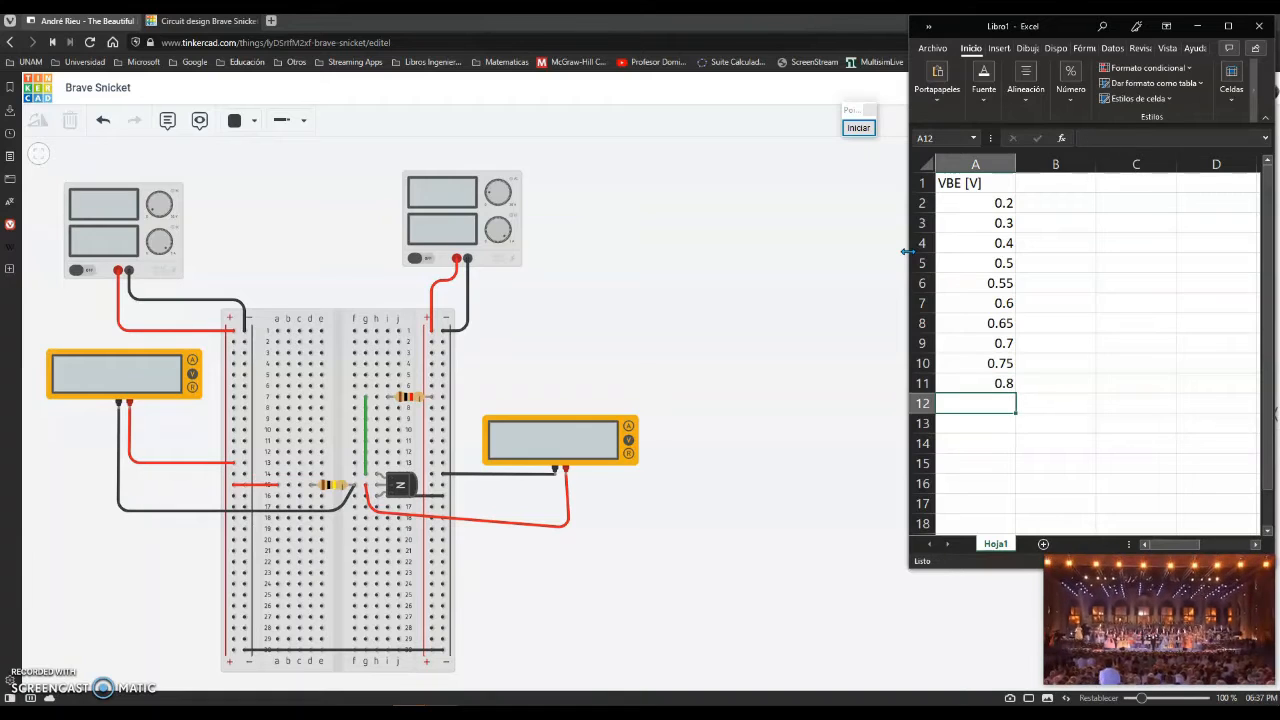
Enter the column header IB[A] in cell B1.
click(1052, 184)
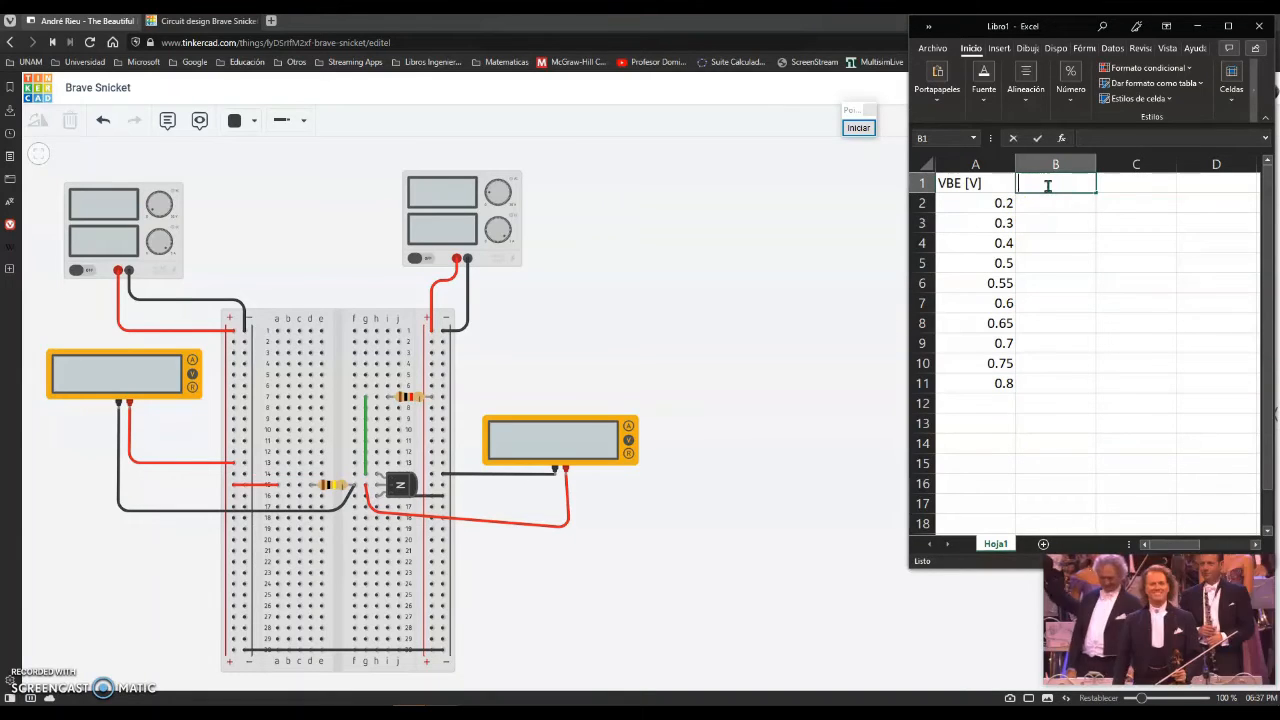
text(IB)
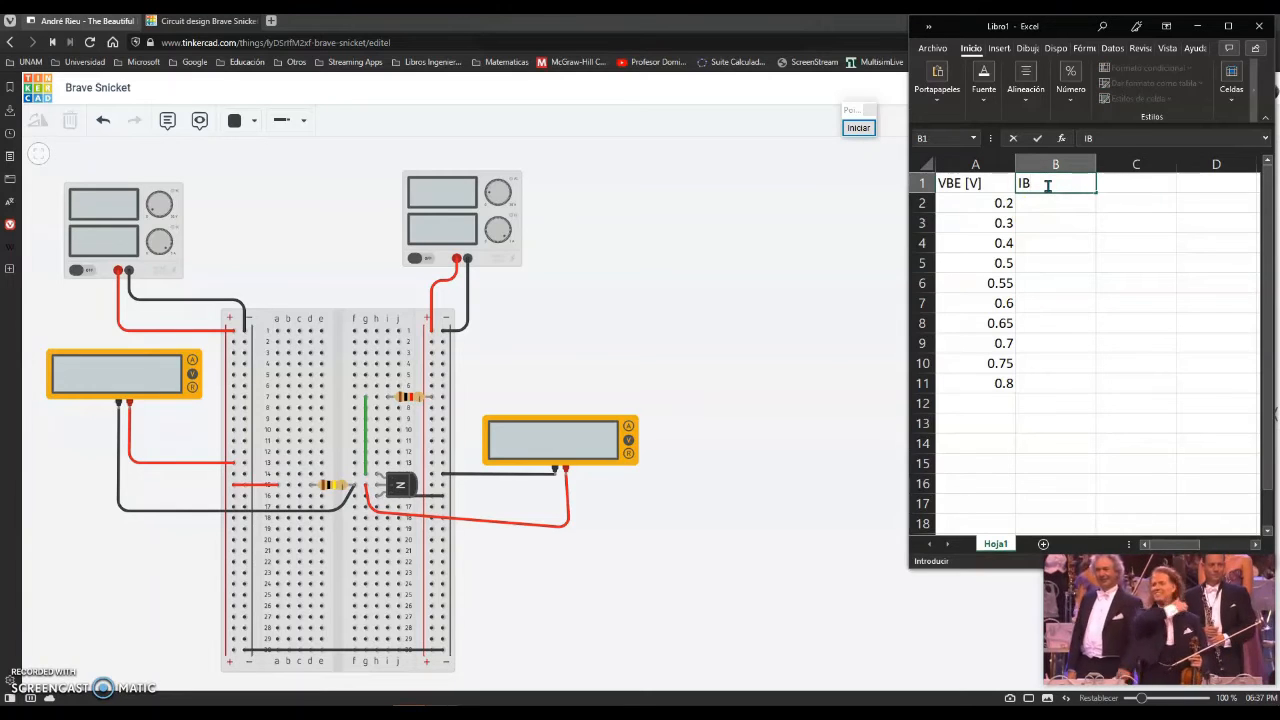
text([A)
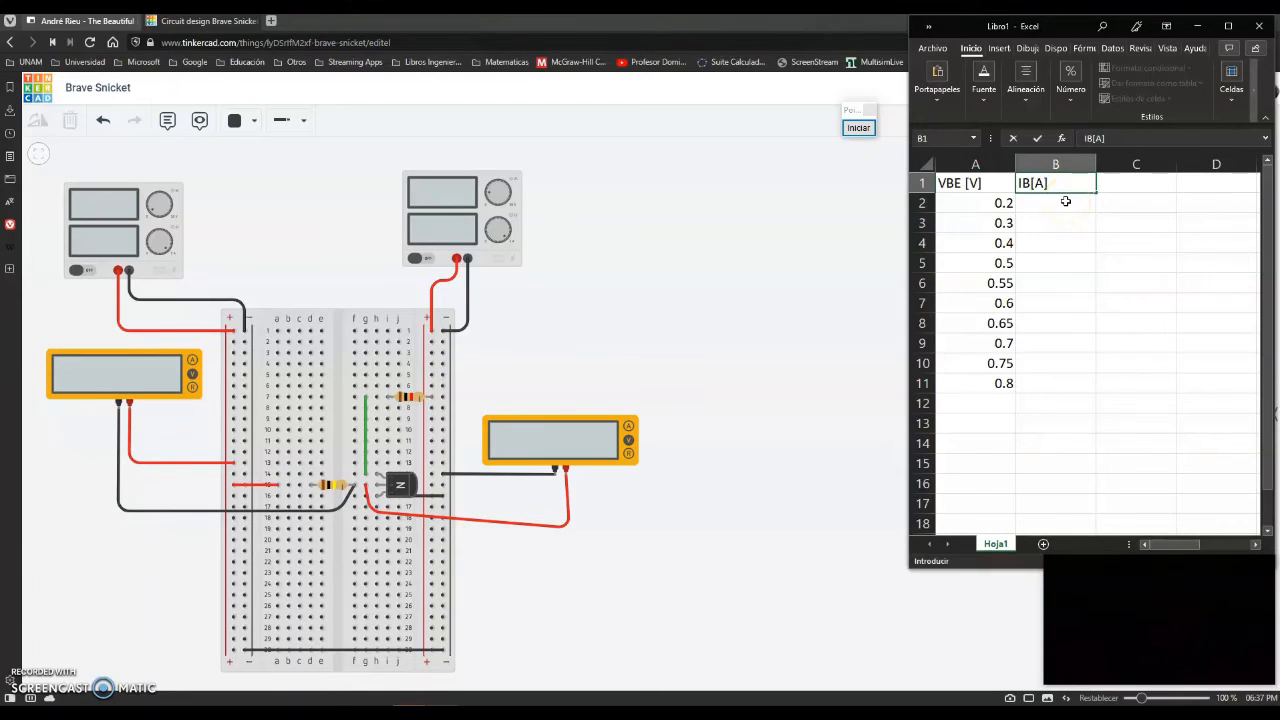
click(1066, 202)
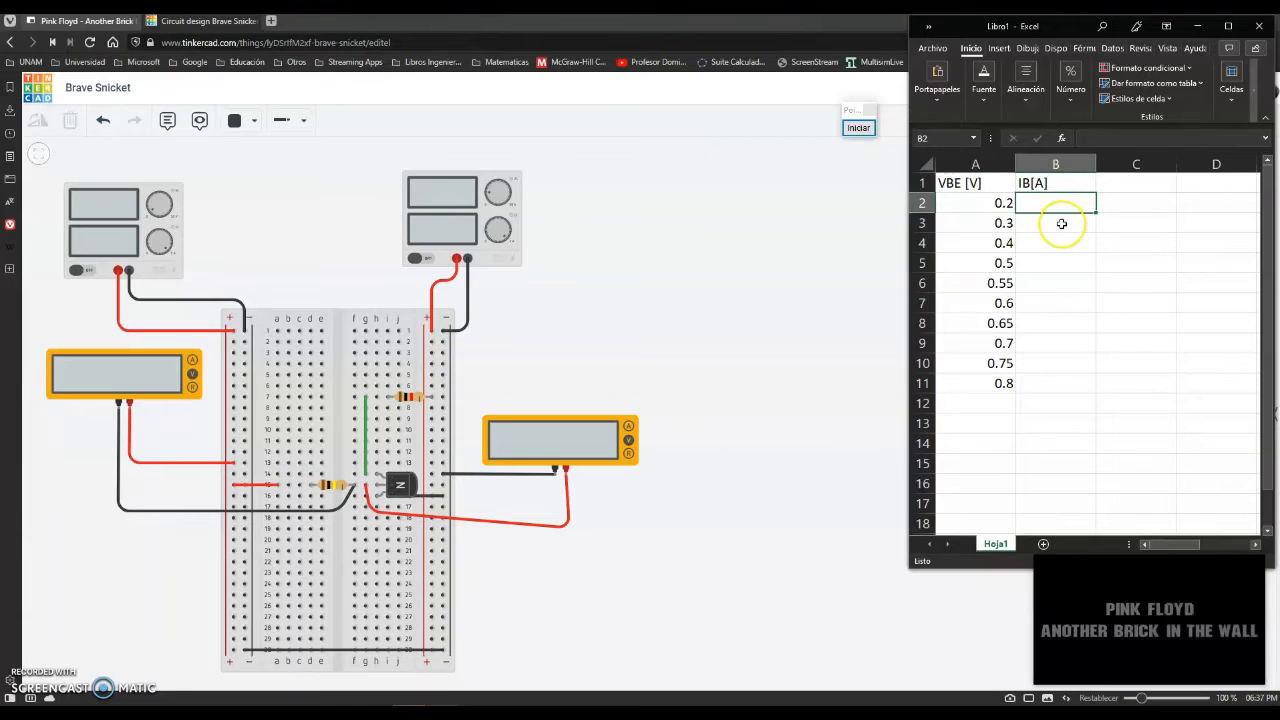
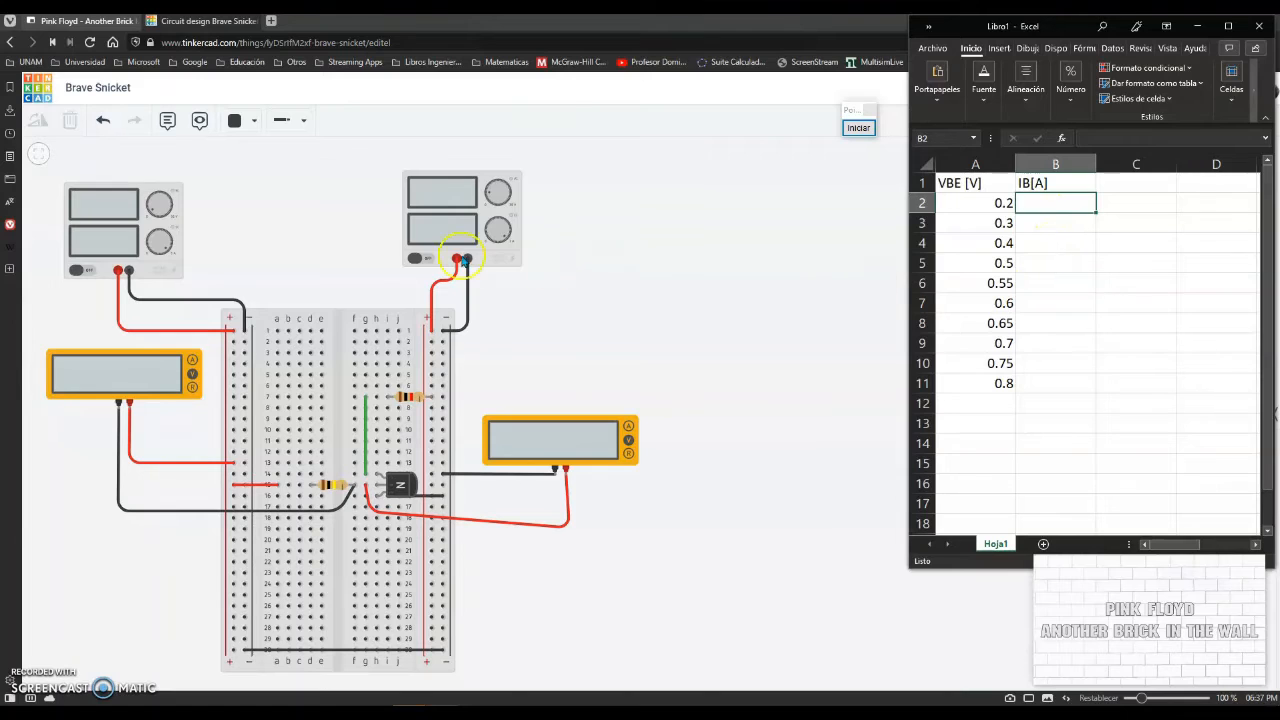
Switch to the Tinkercad circuit, expand the component library and start the simulation.
click(333, 261)
drag(331, 257, 351, 249)
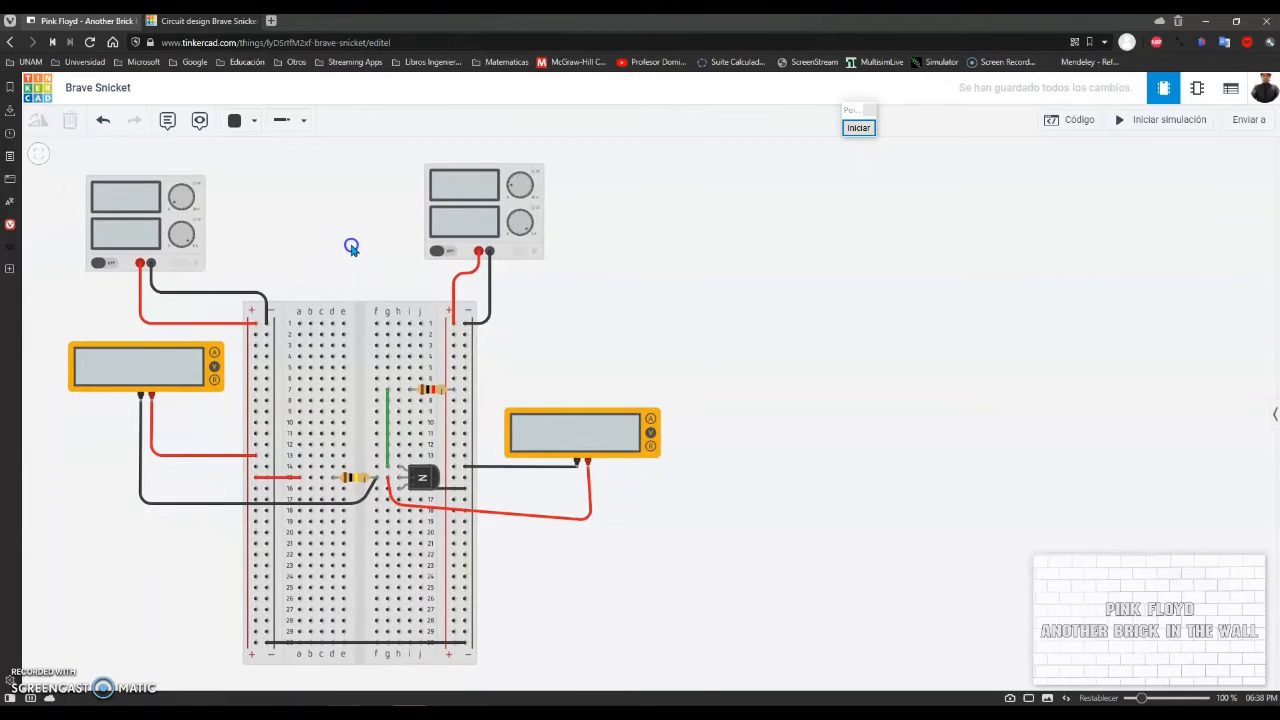
click(168, 237)
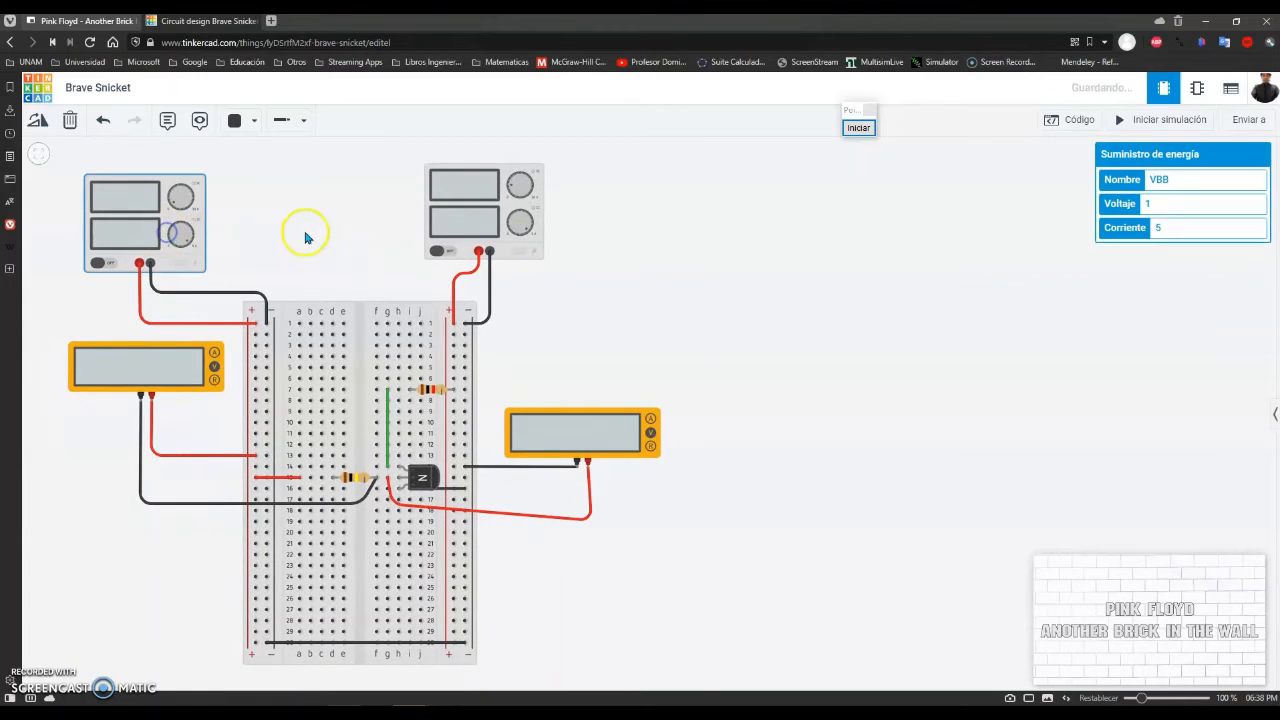
click(1272, 416)
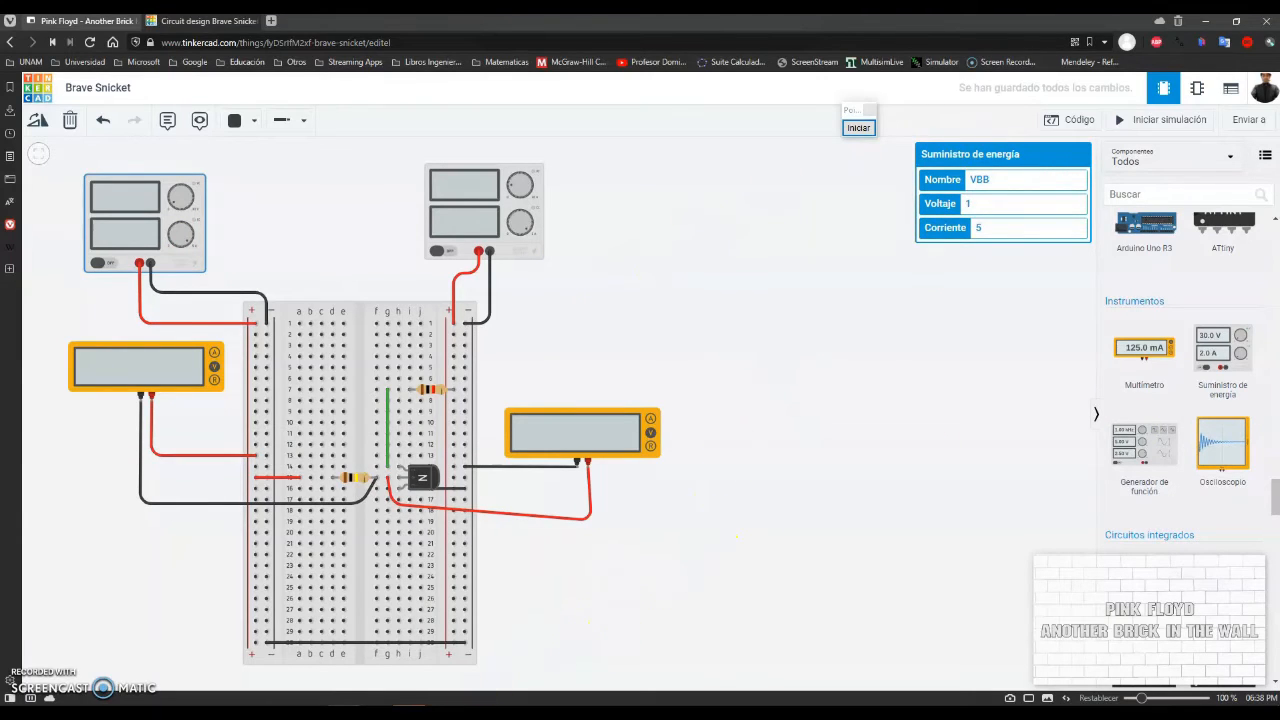
key(alt+Tab)
click(795, 372)
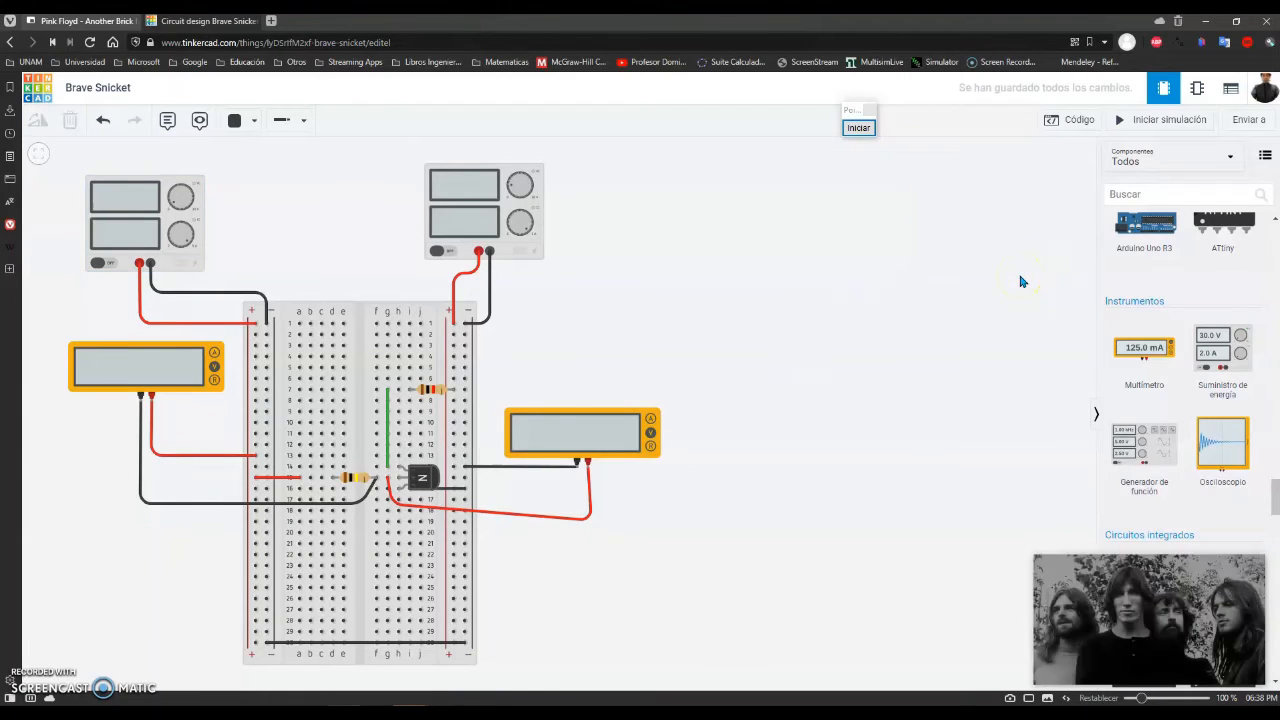
click(1133, 125)
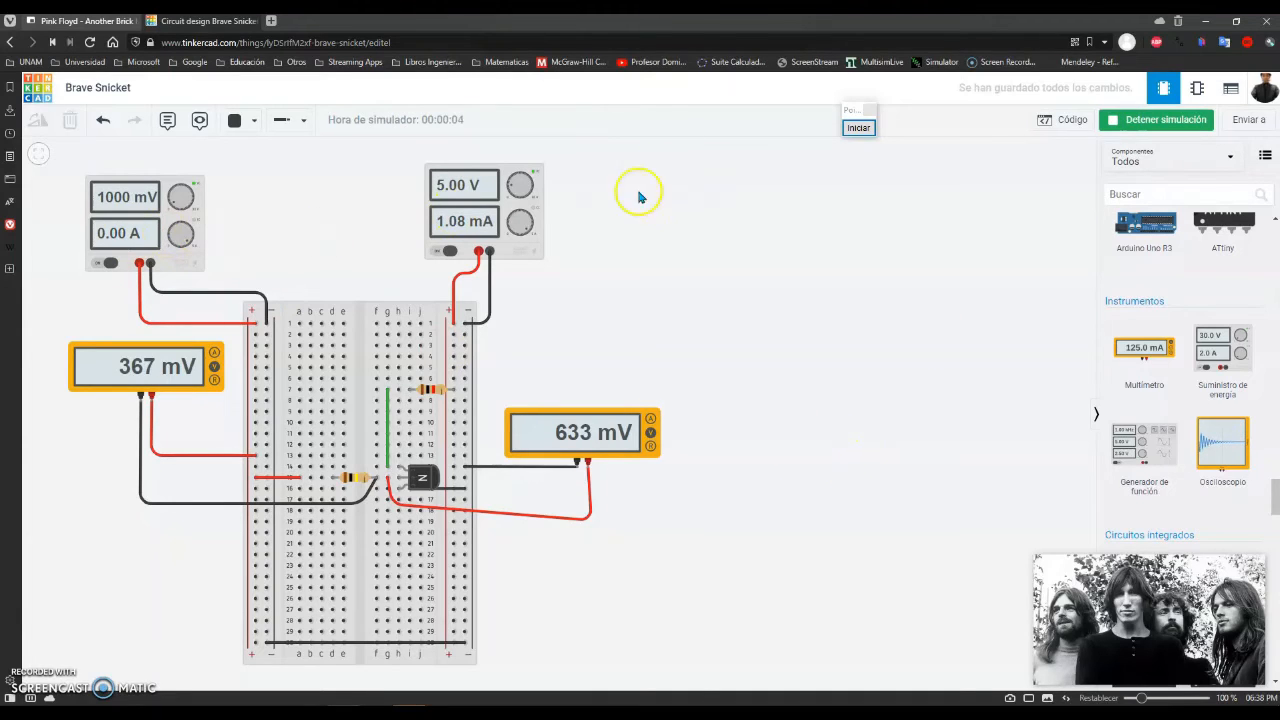
Set the voltage of the VBB power supply to 0.2 V while the simulation runs.
click(127, 238)
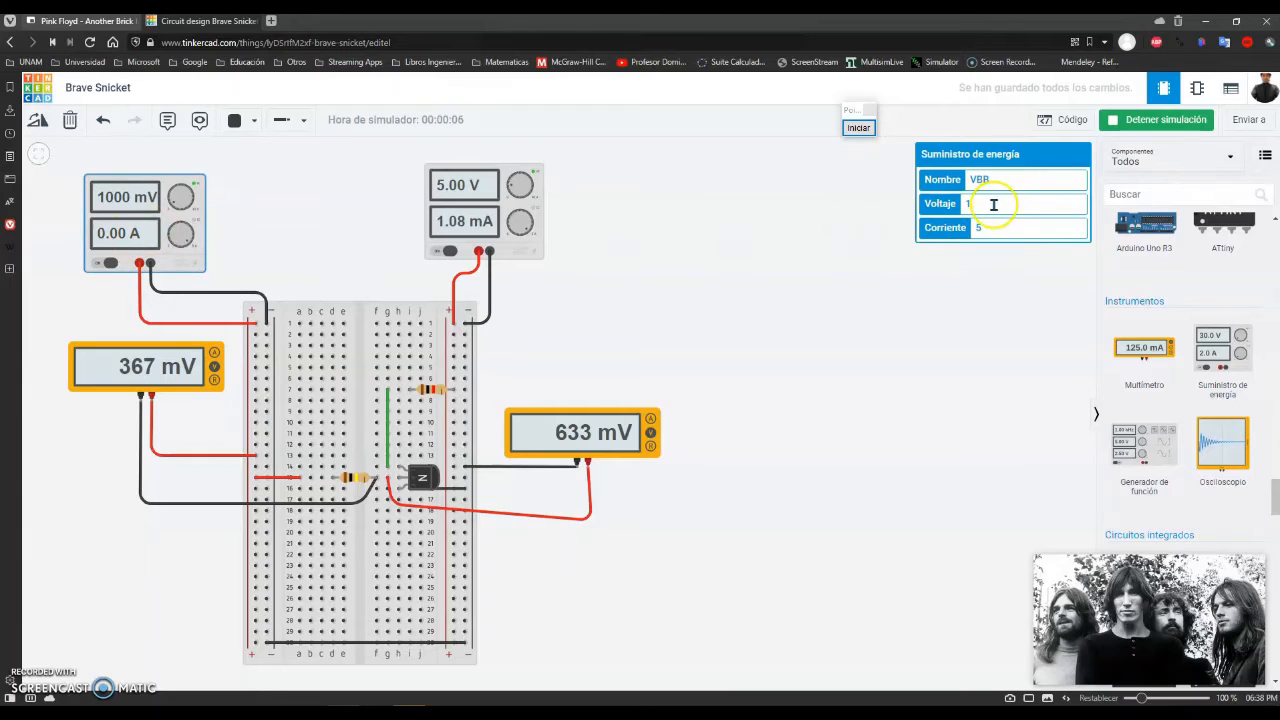
click(994, 204)
text(.5)
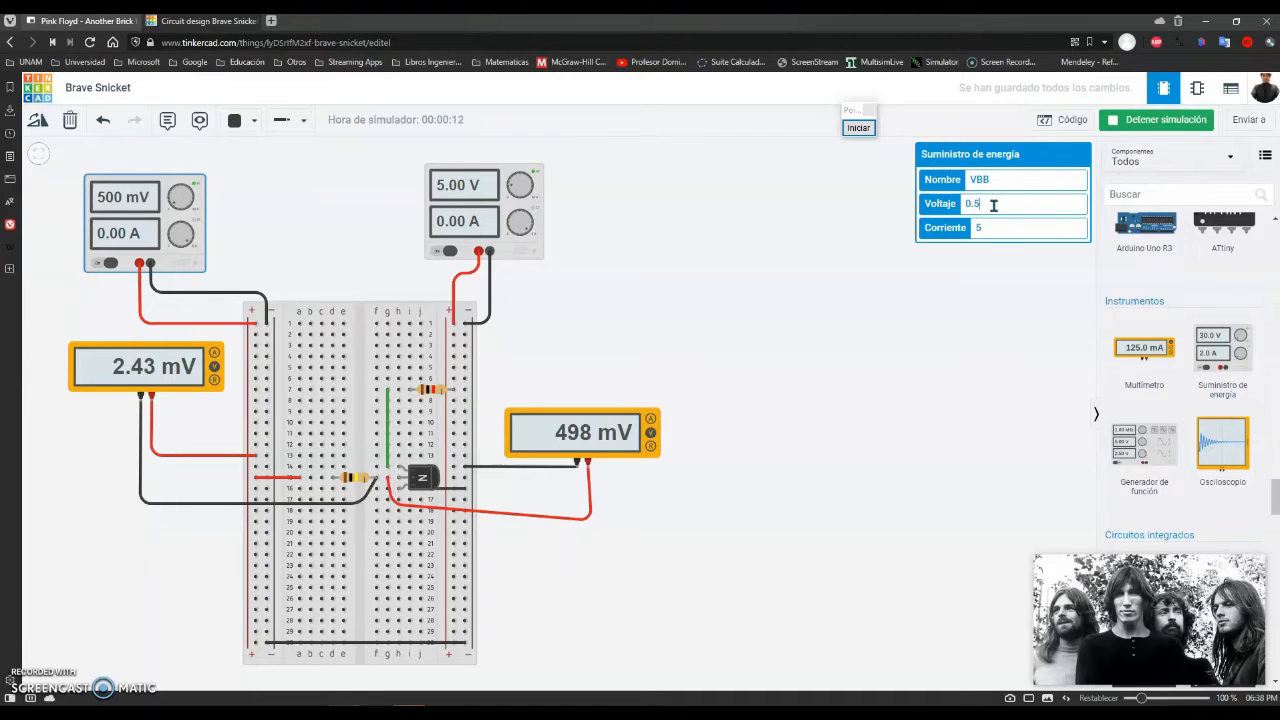
key(BackSpace)
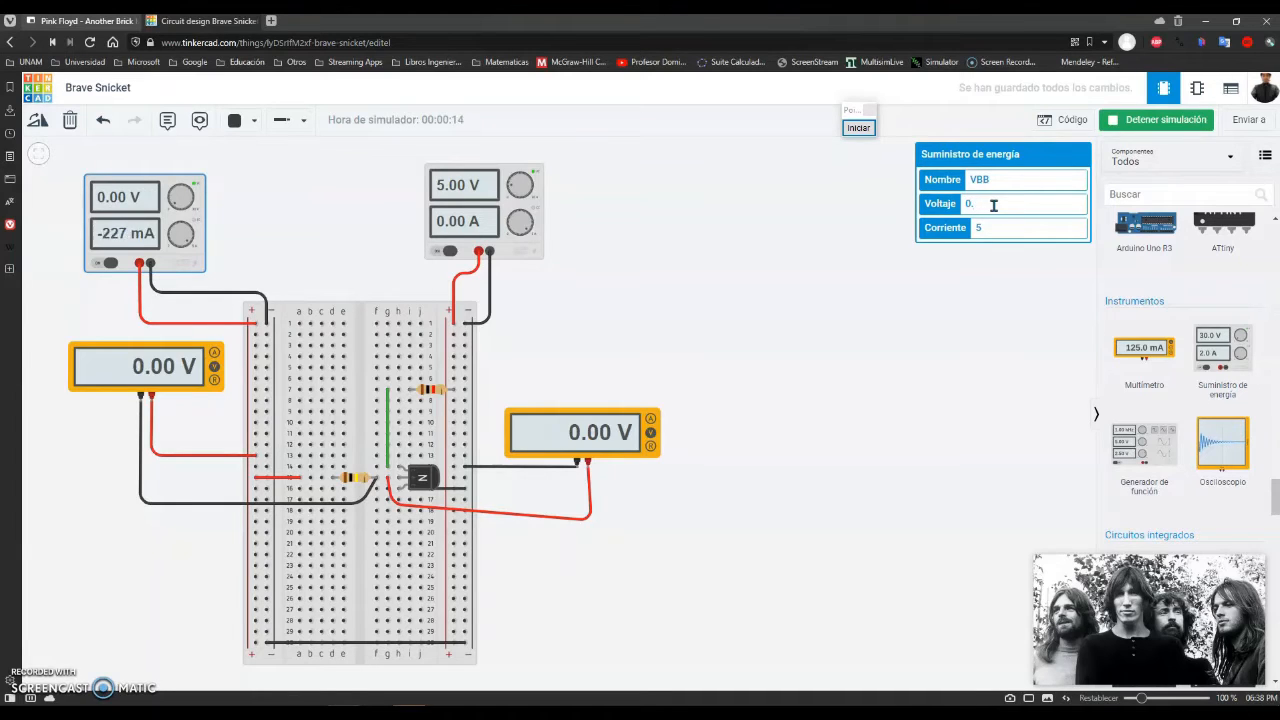
text(2)
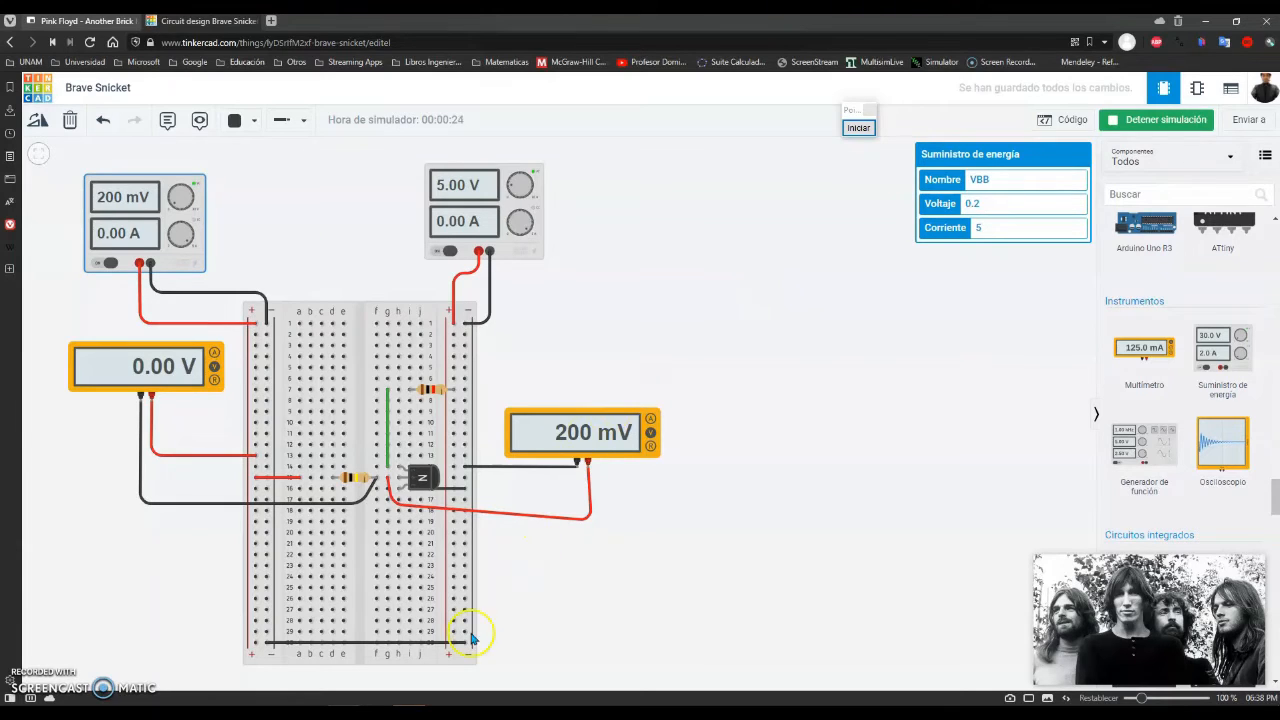
Switch to Excel and move the IB[A] header from cell B1 to C1.
key(alt+Tab)
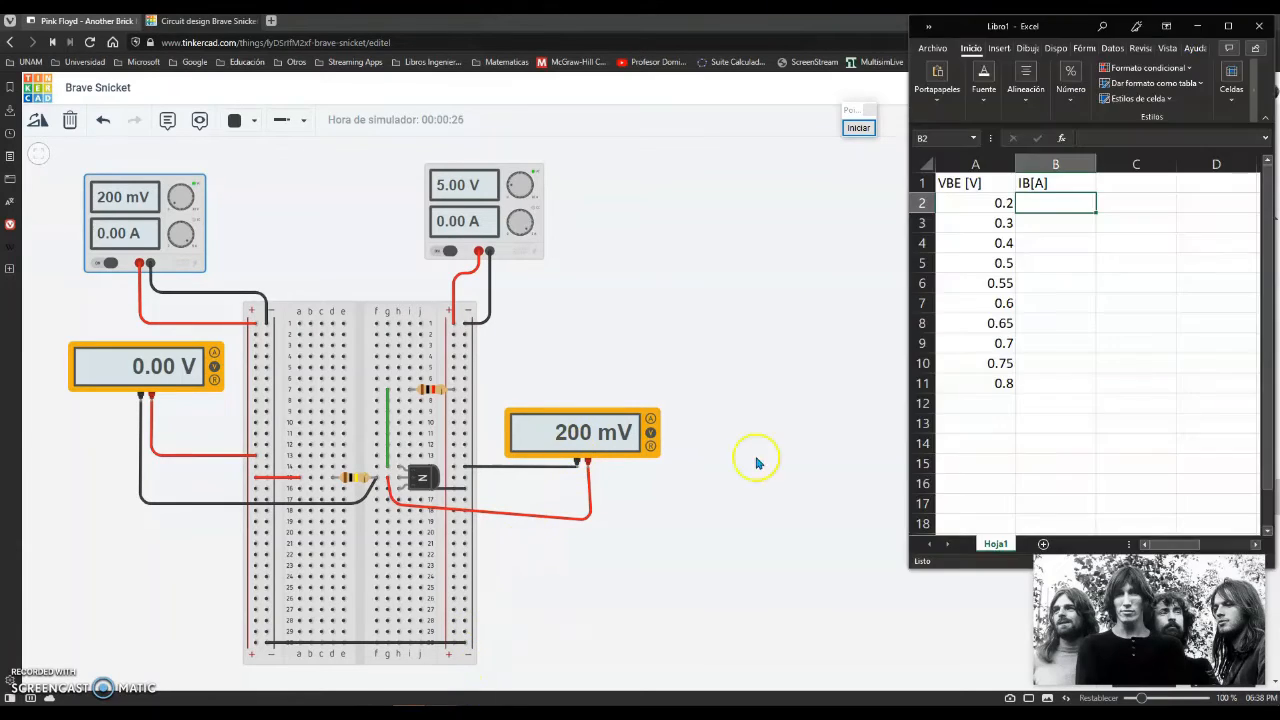
click(1040, 183)
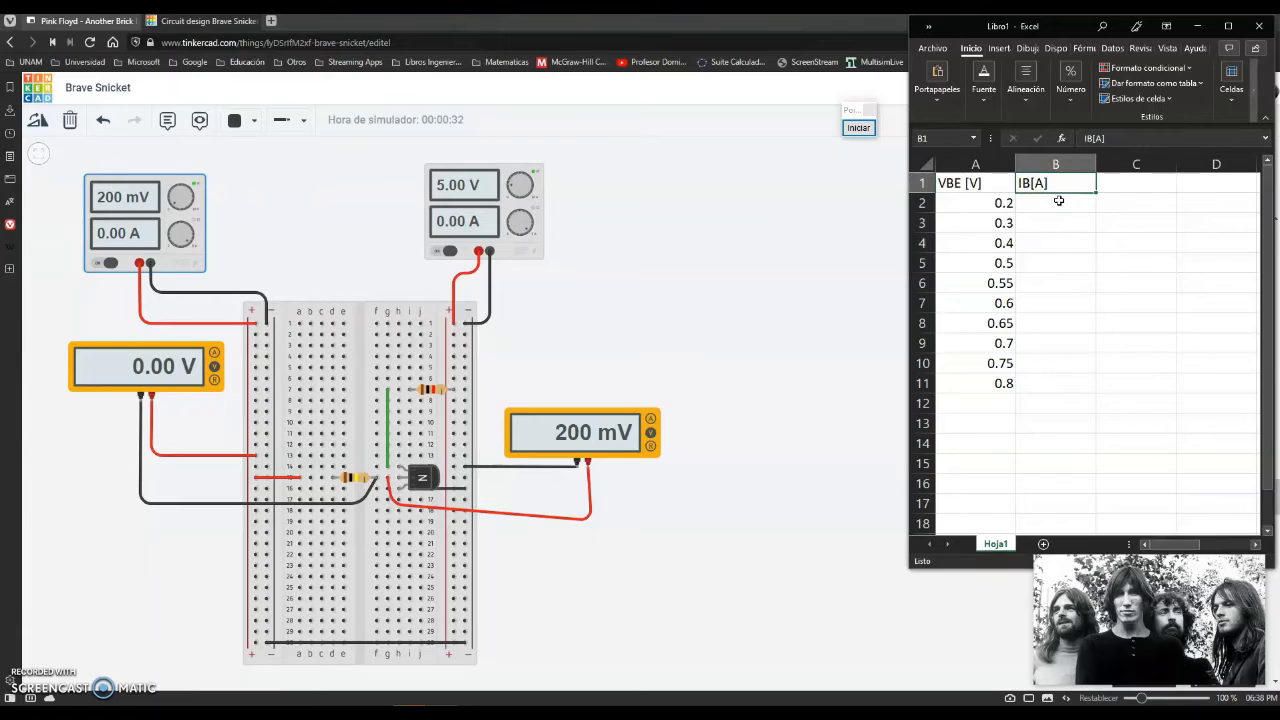
key(ctrl+c)
click(1135, 186)
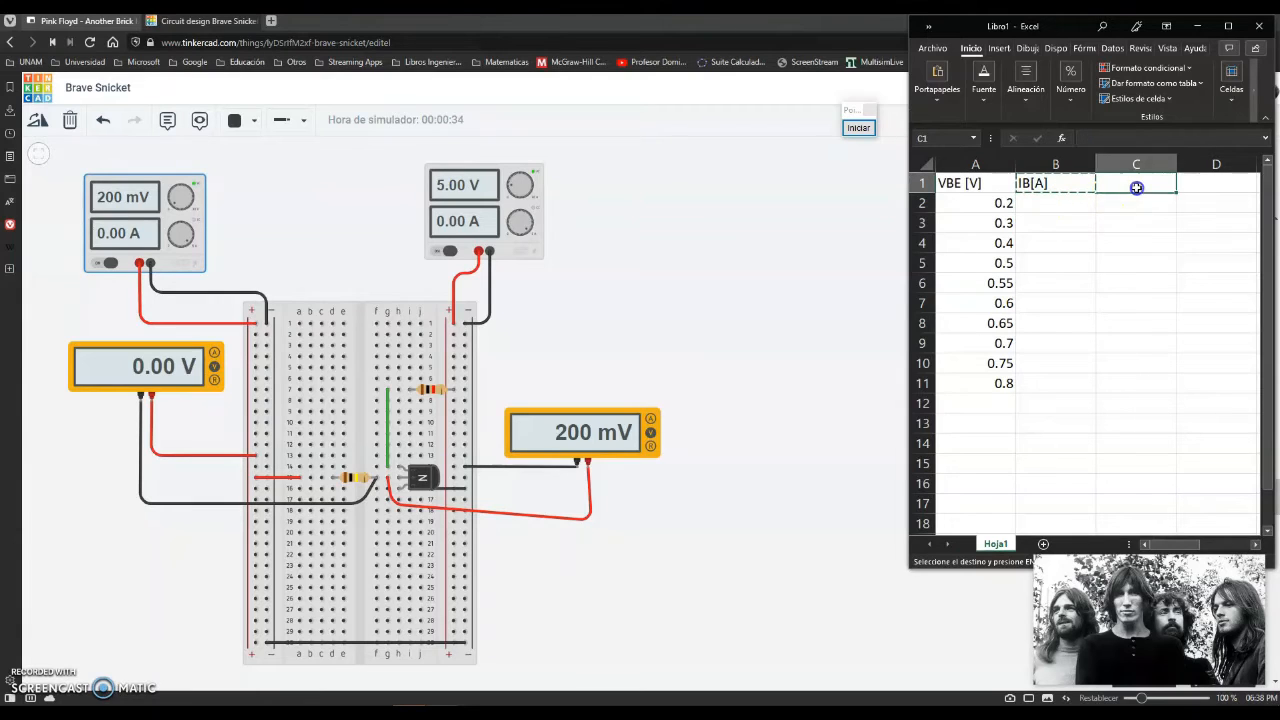
key(ctrl+v)
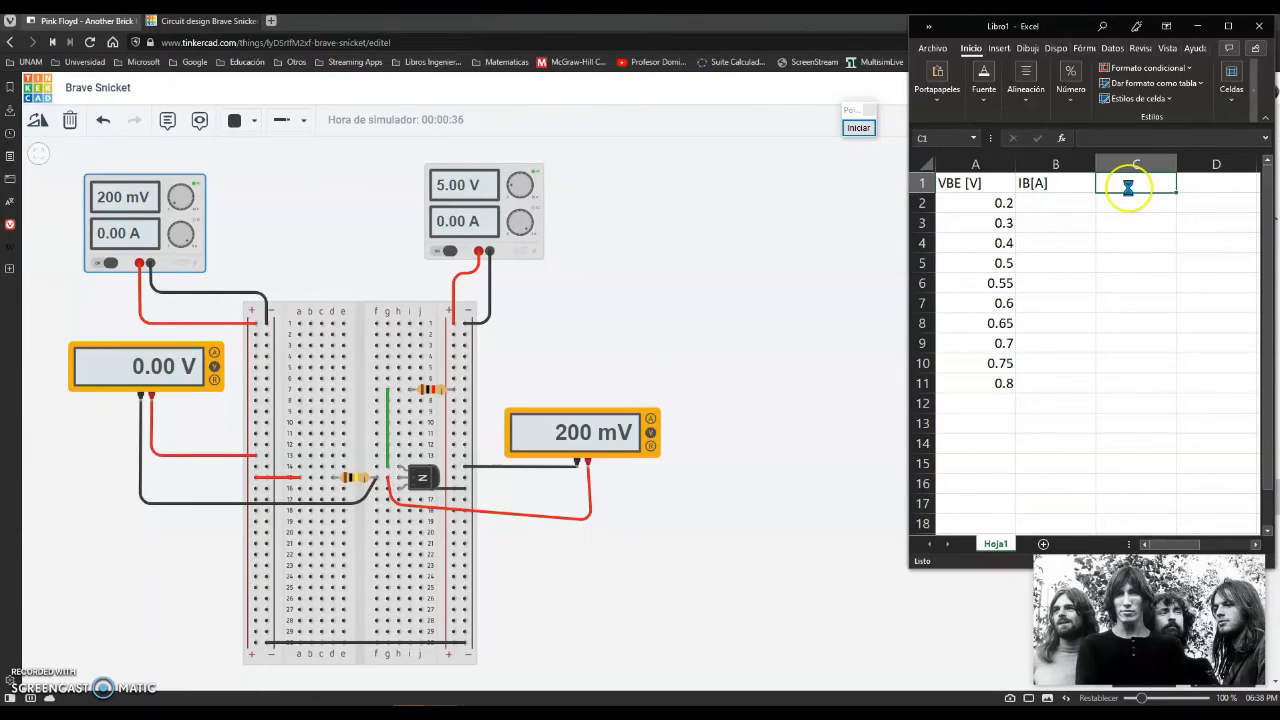
Enter the column header VRB [V] in cell B1.
click(1047, 183)
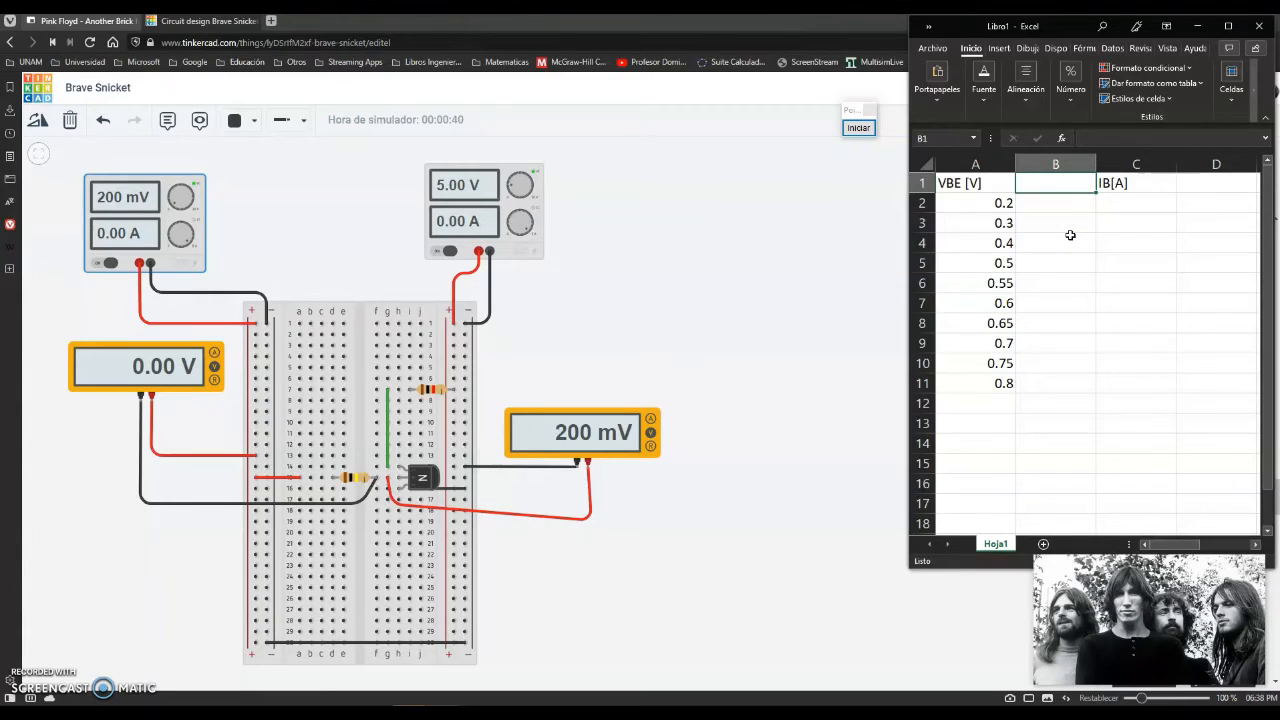
text(C)
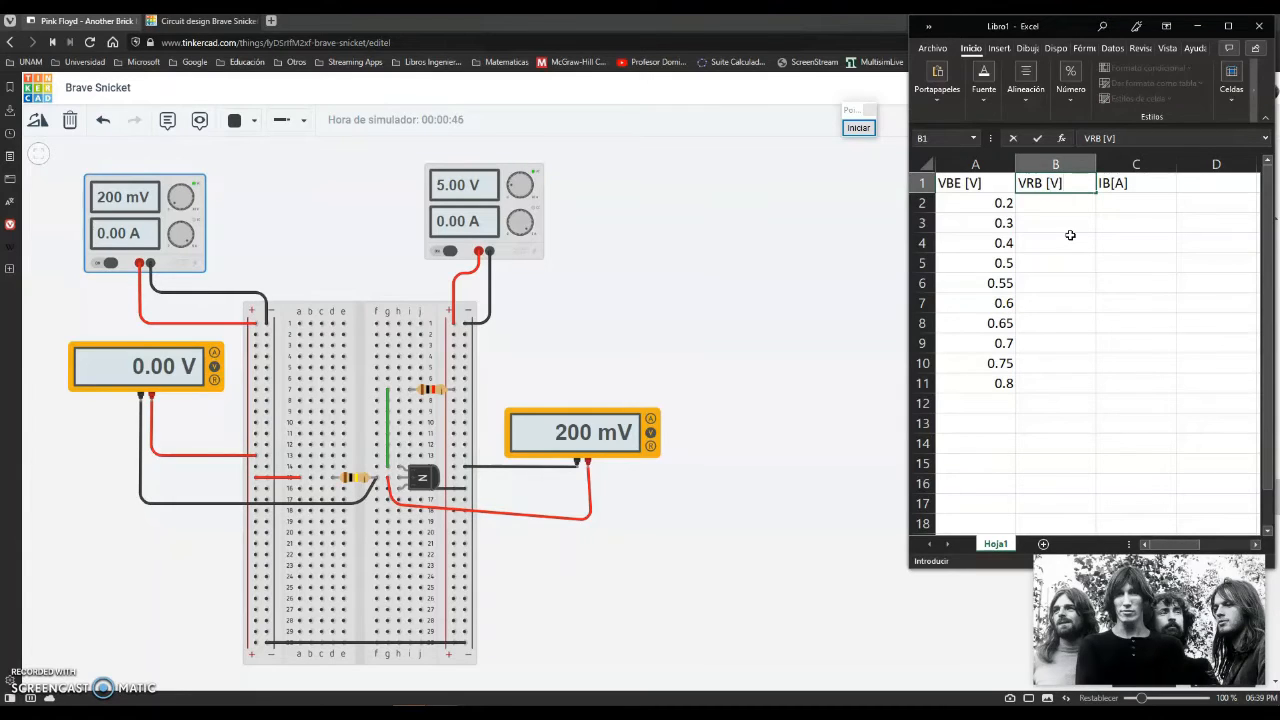
key(Return)
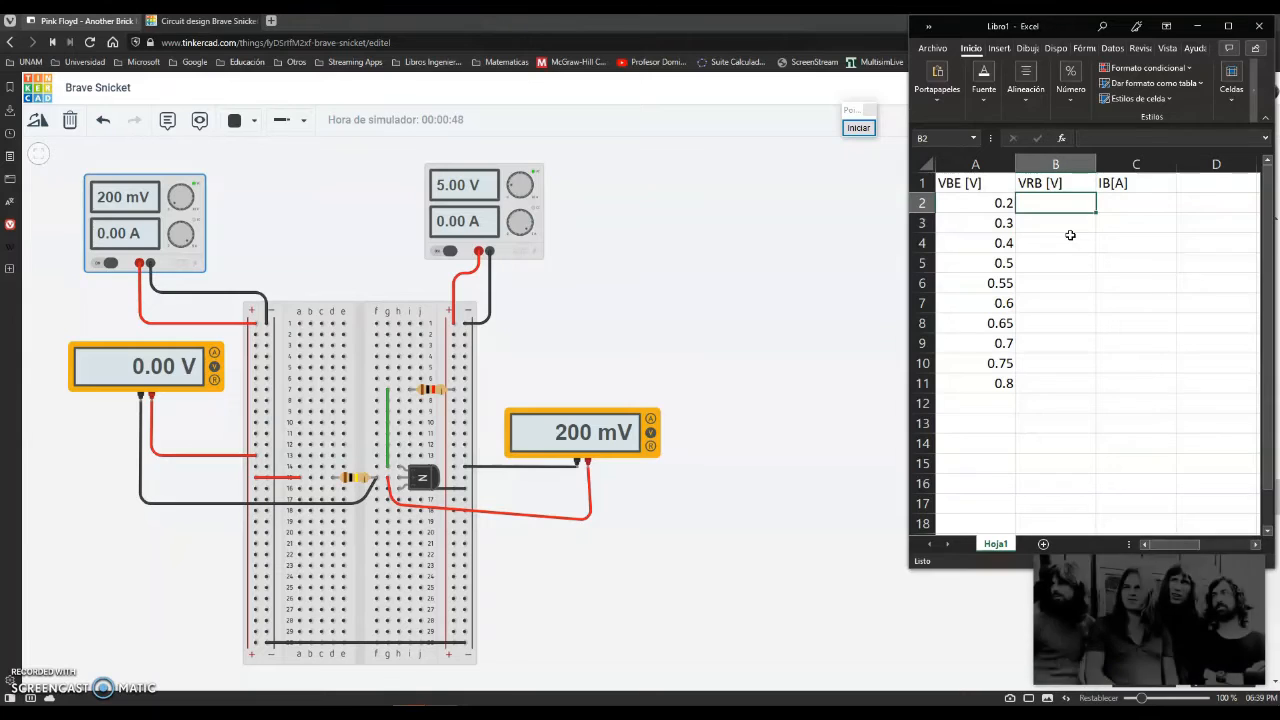
Record 0 as the VRB value for the 0.2 V row in cell B2.
text(0)
click(1121, 205)
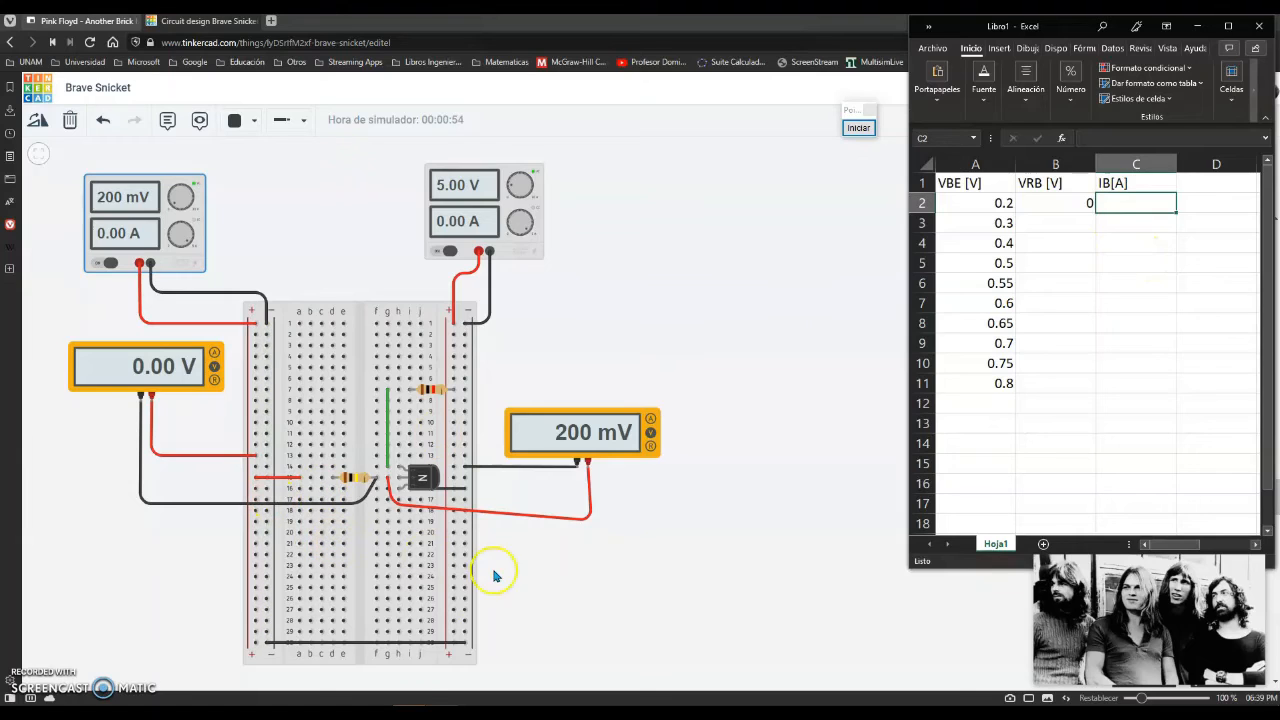
Switch to the OneNote page and circle VBE, RB, iB and VBB in red ink in the boxed base-current equation.
click(378, 713)
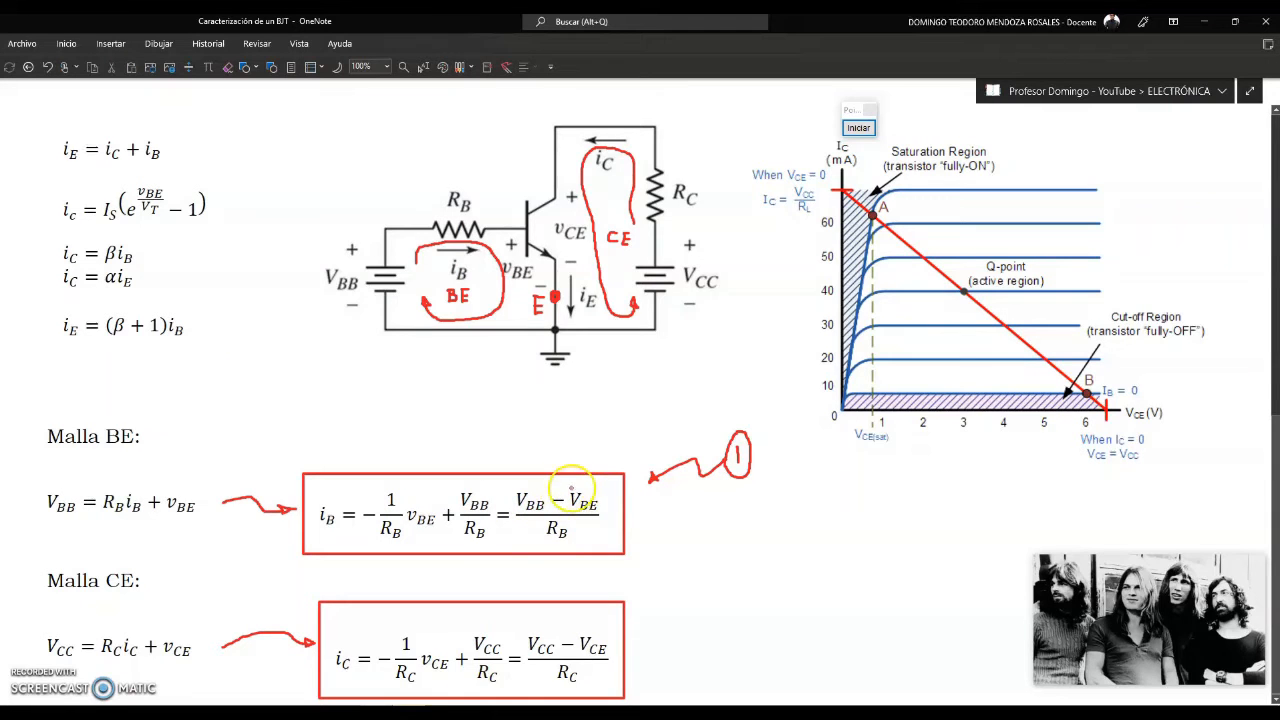
mouse_move(577, 484)
mouse_down()
mouse_move(571, 509)
mouse_move(606, 512)
mouse_move(577, 484)
mouse_move(568, 496)
mouse_up()
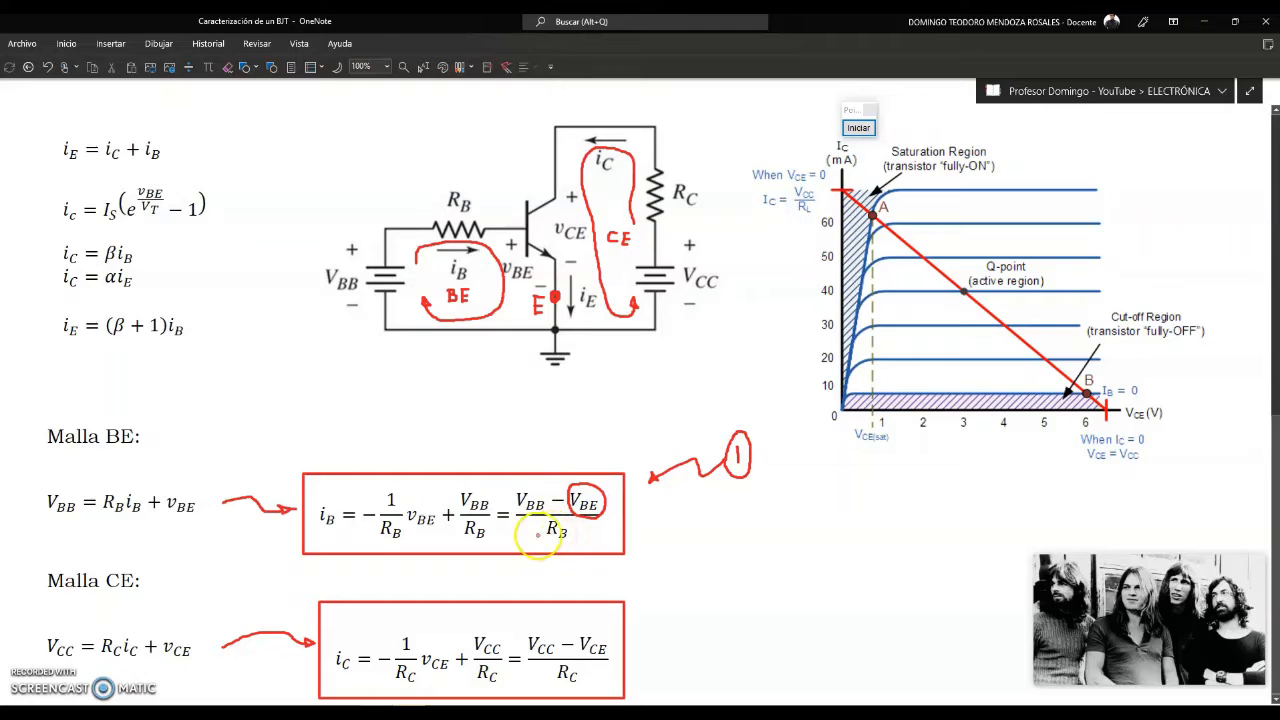
mouse_move(553, 517)
mouse_down()
mouse_move(543, 540)
mouse_move(577, 530)
mouse_move(550, 517)
mouse_up()
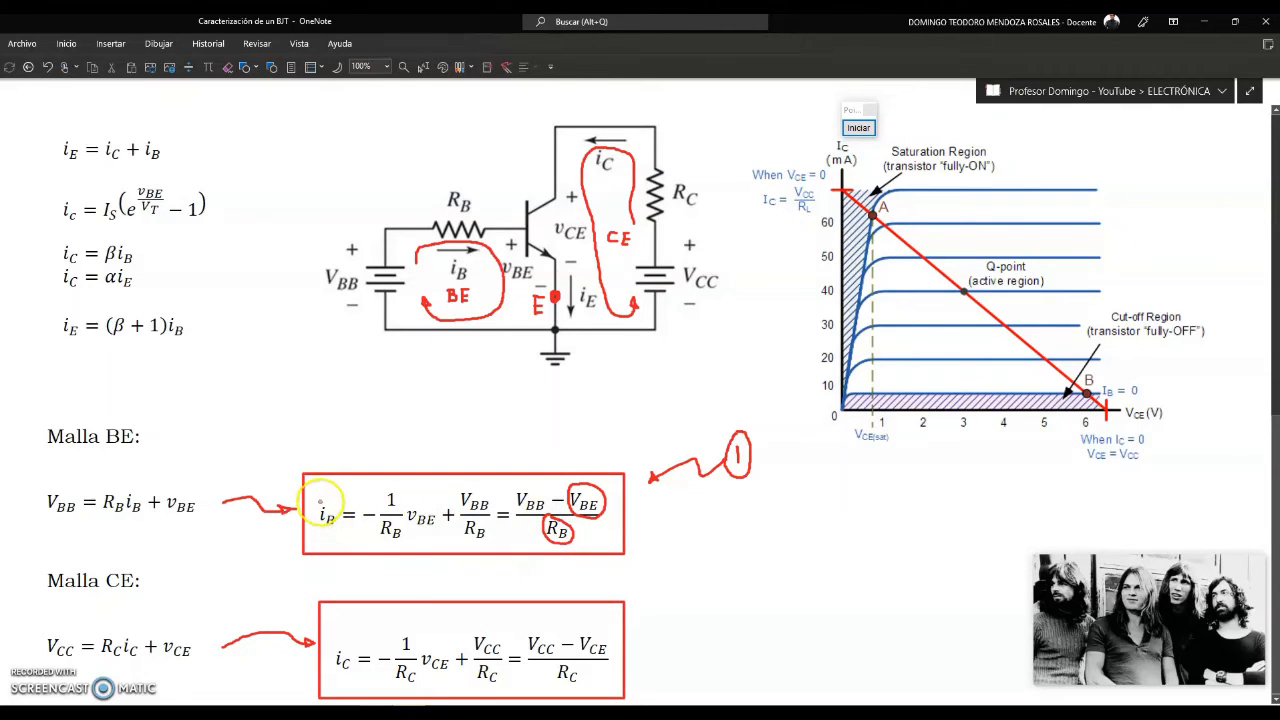
mouse_move(323, 492)
mouse_down()
mouse_move(323, 527)
mouse_move(322, 494)
mouse_up()
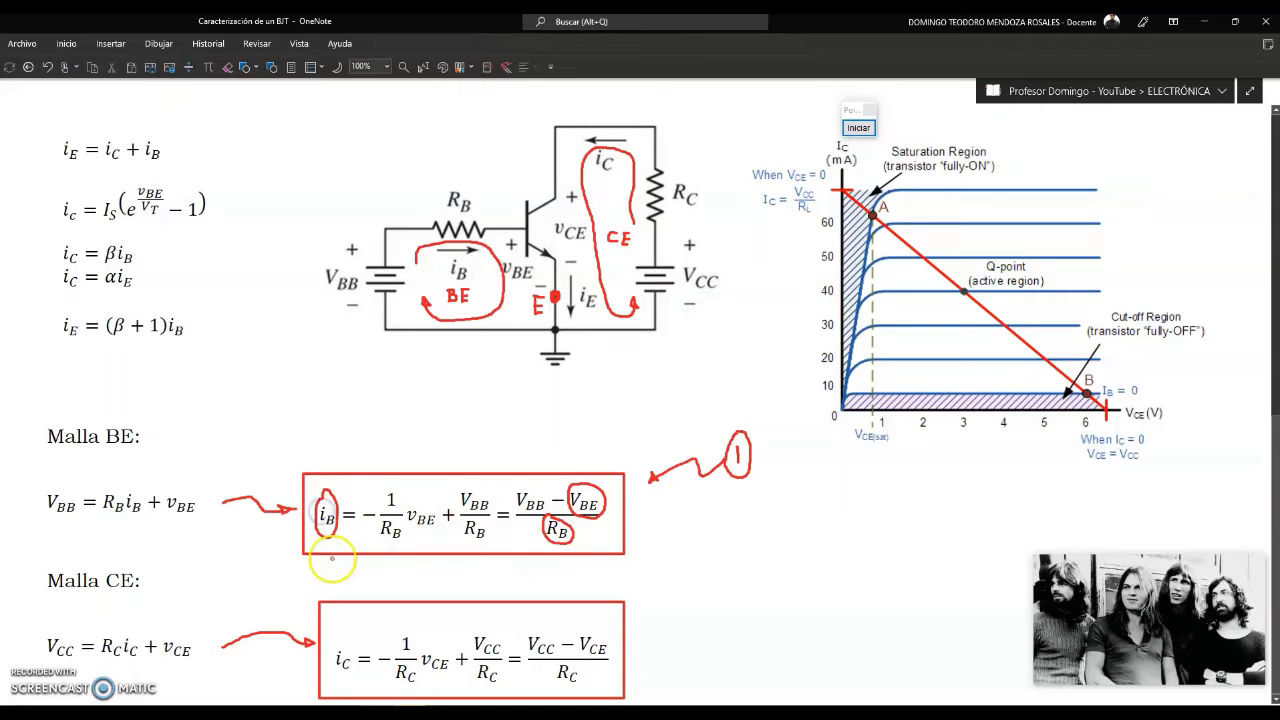
mouse_move(529, 485)
mouse_down()
mouse_move(546, 514)
mouse_move(514, 486)
mouse_up()
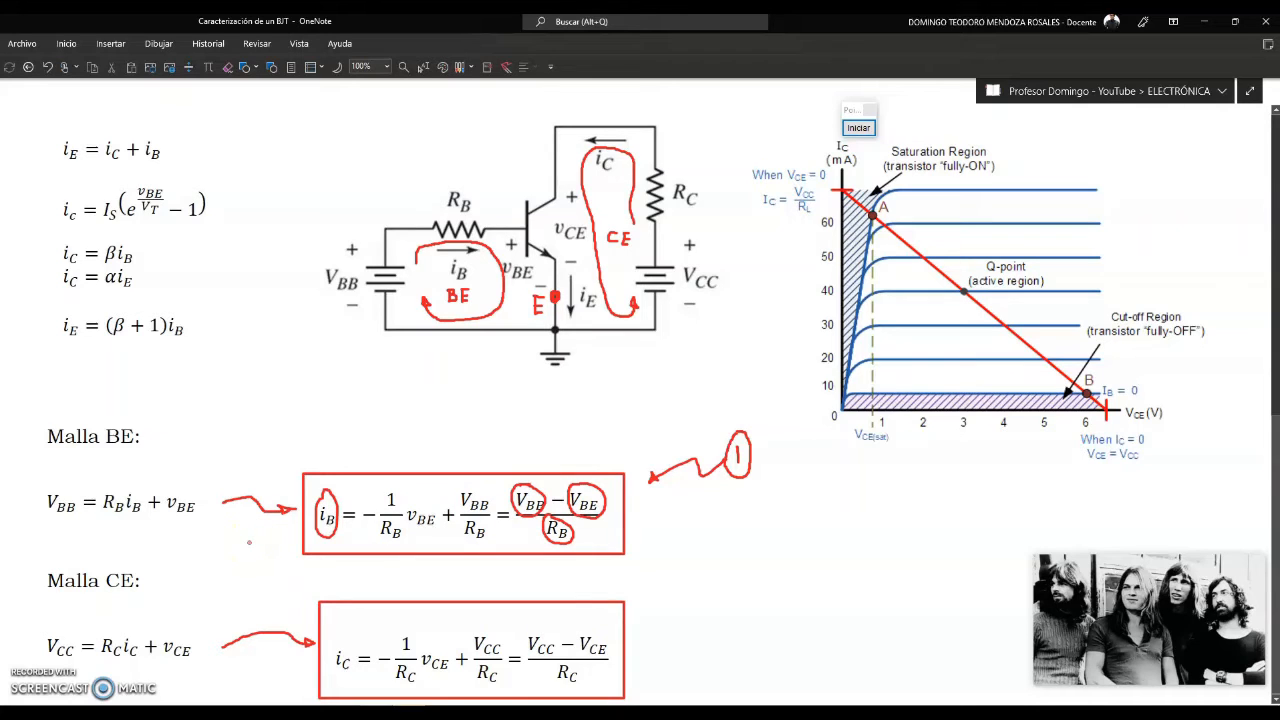
Undo all the red circles drawn on the base-current equation.
key(ctrl+z)
key(ctrl+z)
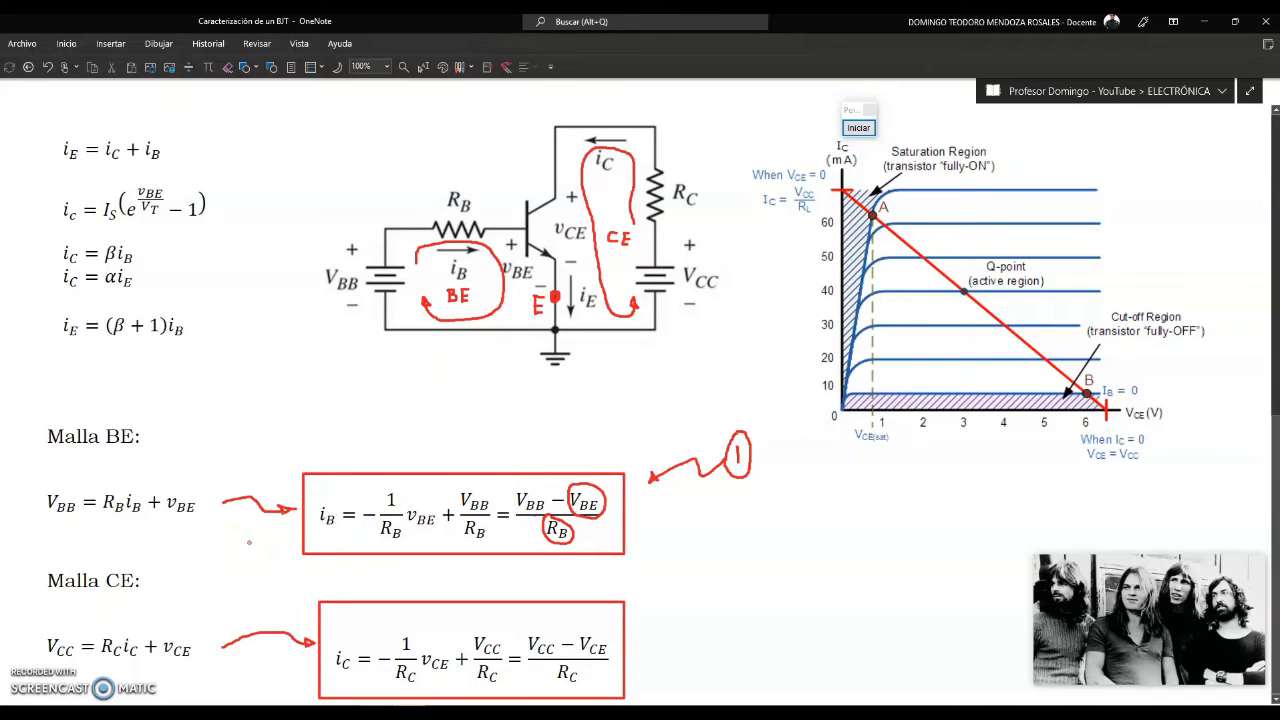
key(ctrl+z)
key(ctrl+z)
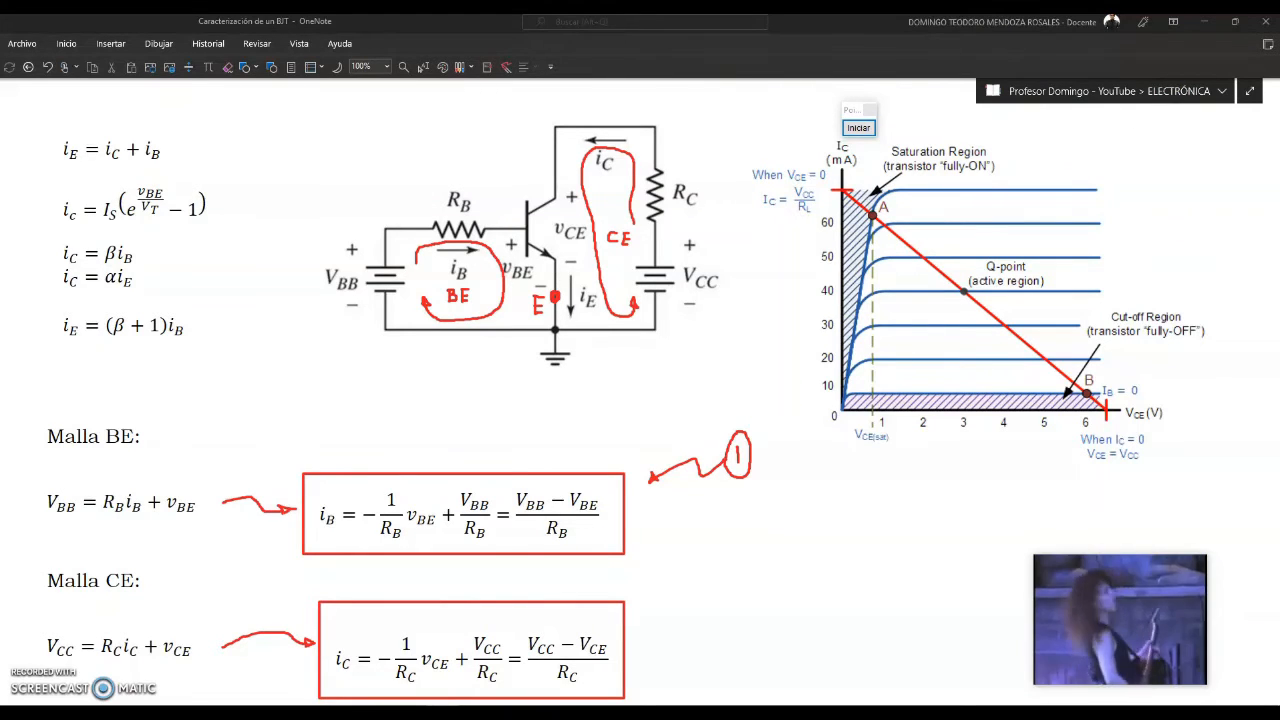
Switch to Excel and enter the base current formula =B2/100E3 in cell C2.
key(alt+Tab)
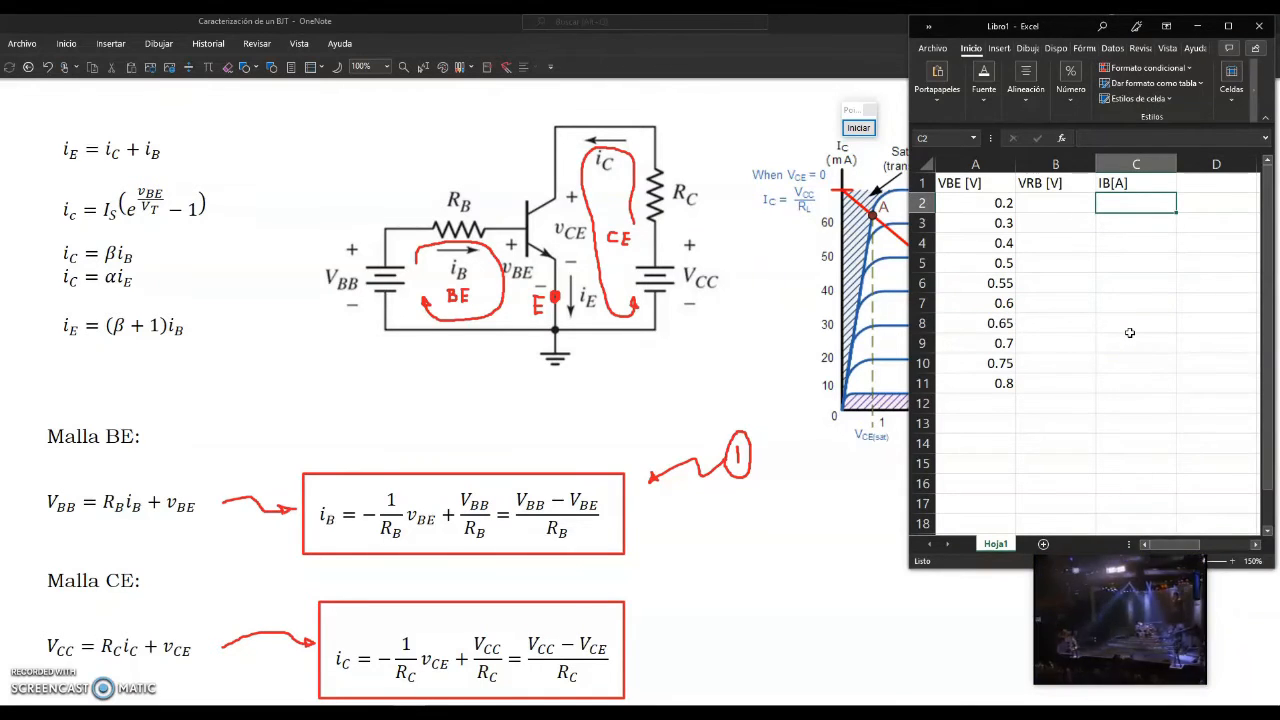
text(=)
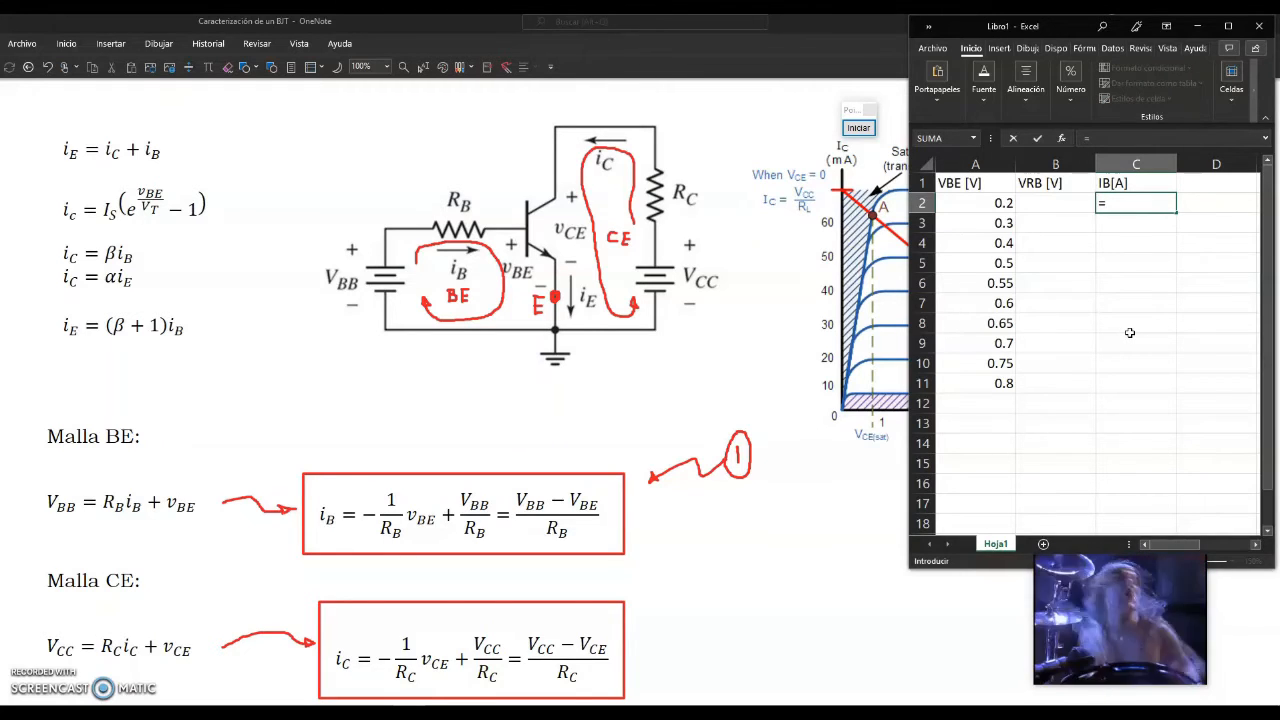
click(1059, 204)
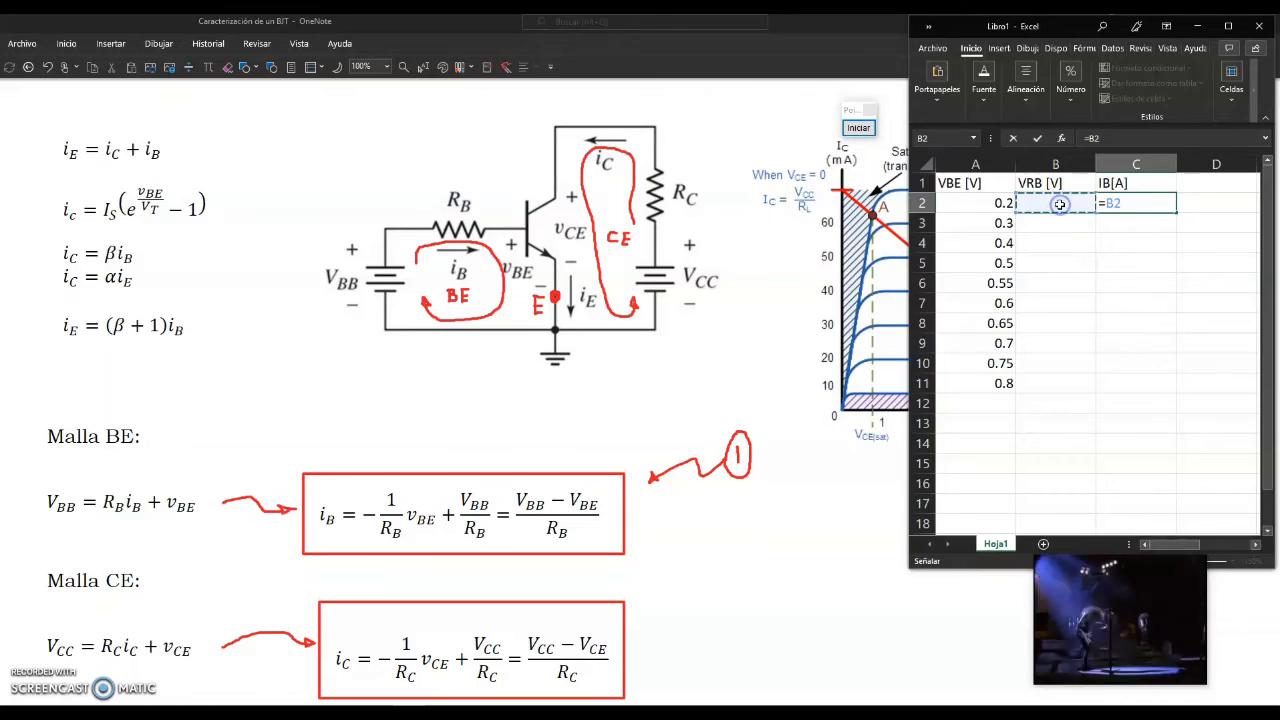
text(/1)
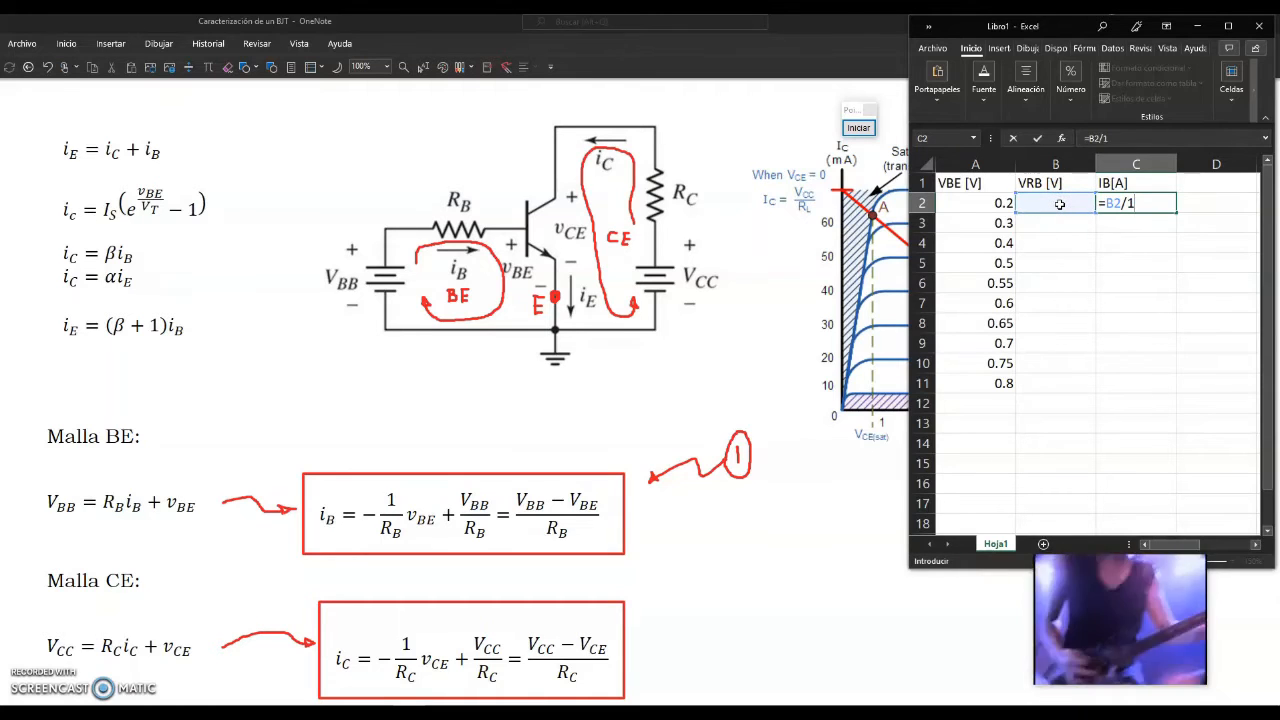
text(00E3)
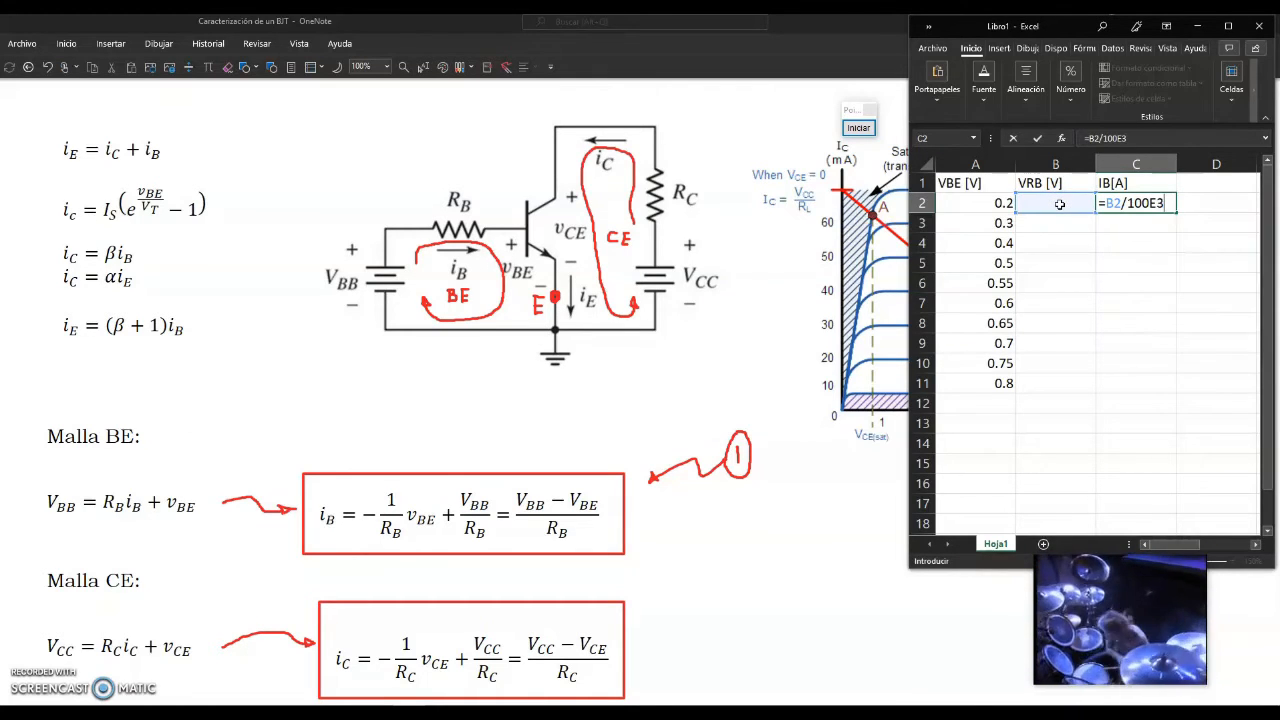
key(Return)
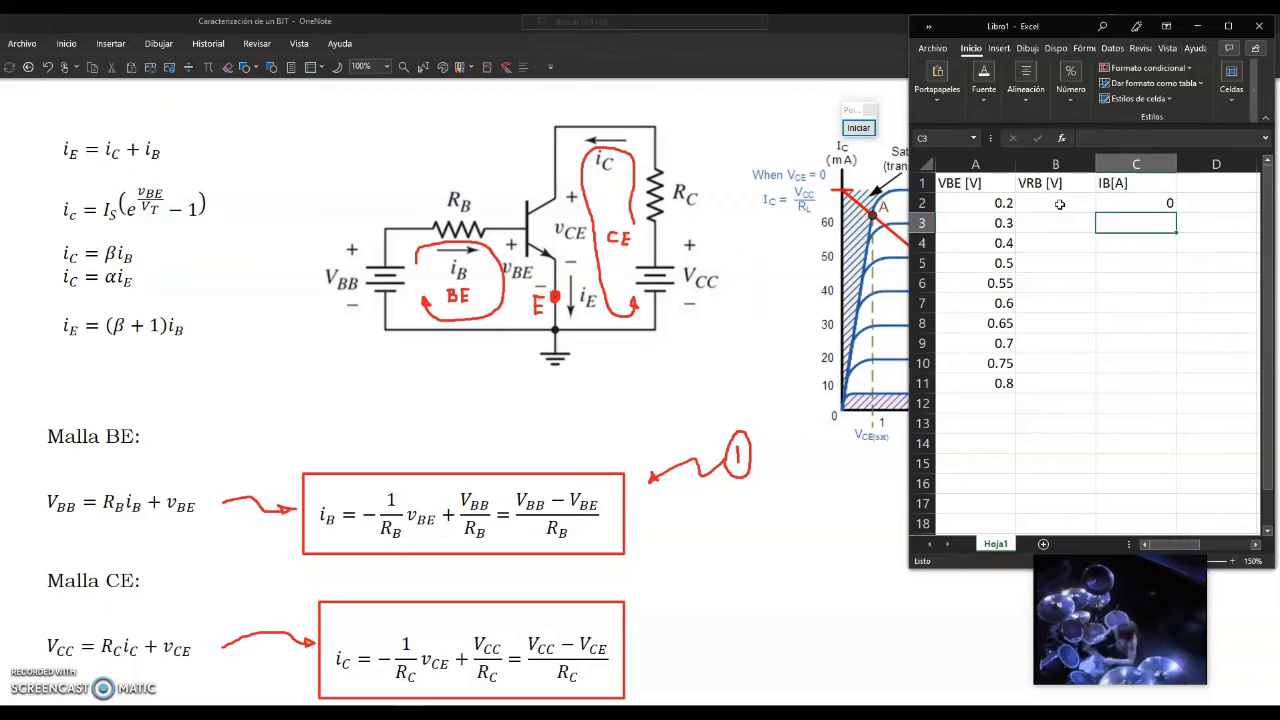
Enter 0 as the VRB value in the empty cell B2.
click(1135, 204)
click(1062, 204)
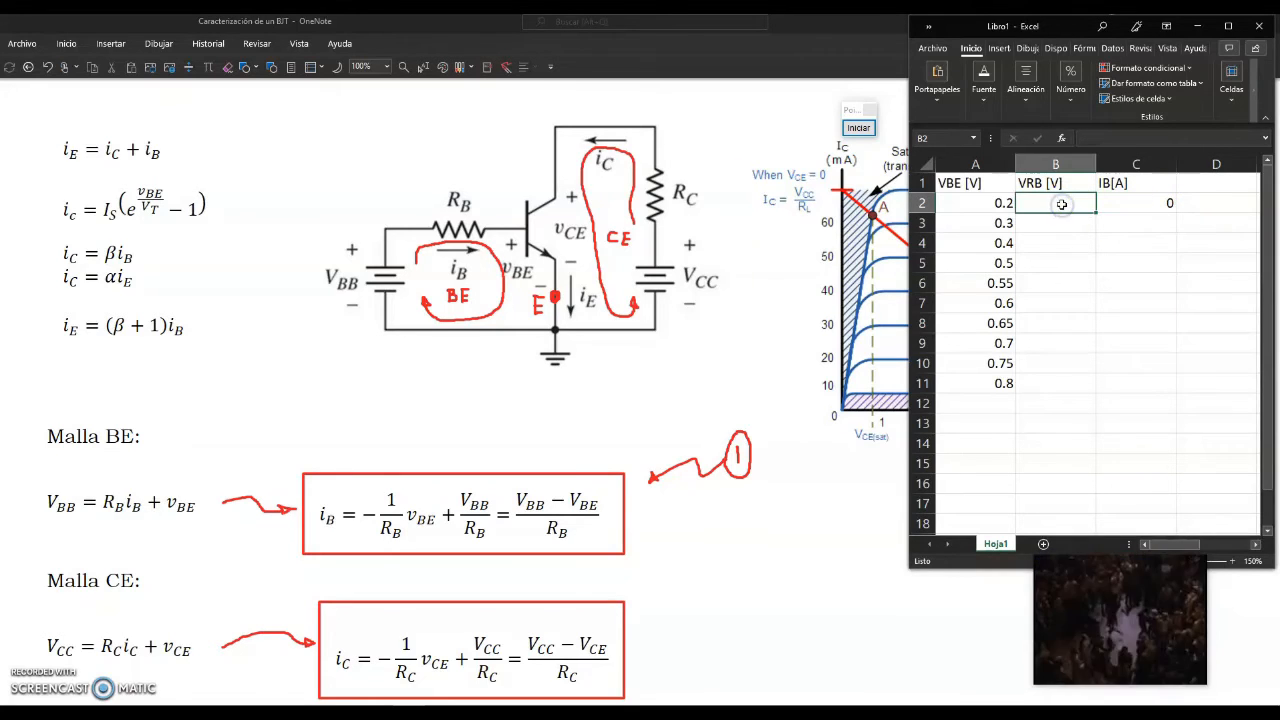
text(0)
Open the IB formula in cell C2 for editing.
click(1134, 205)
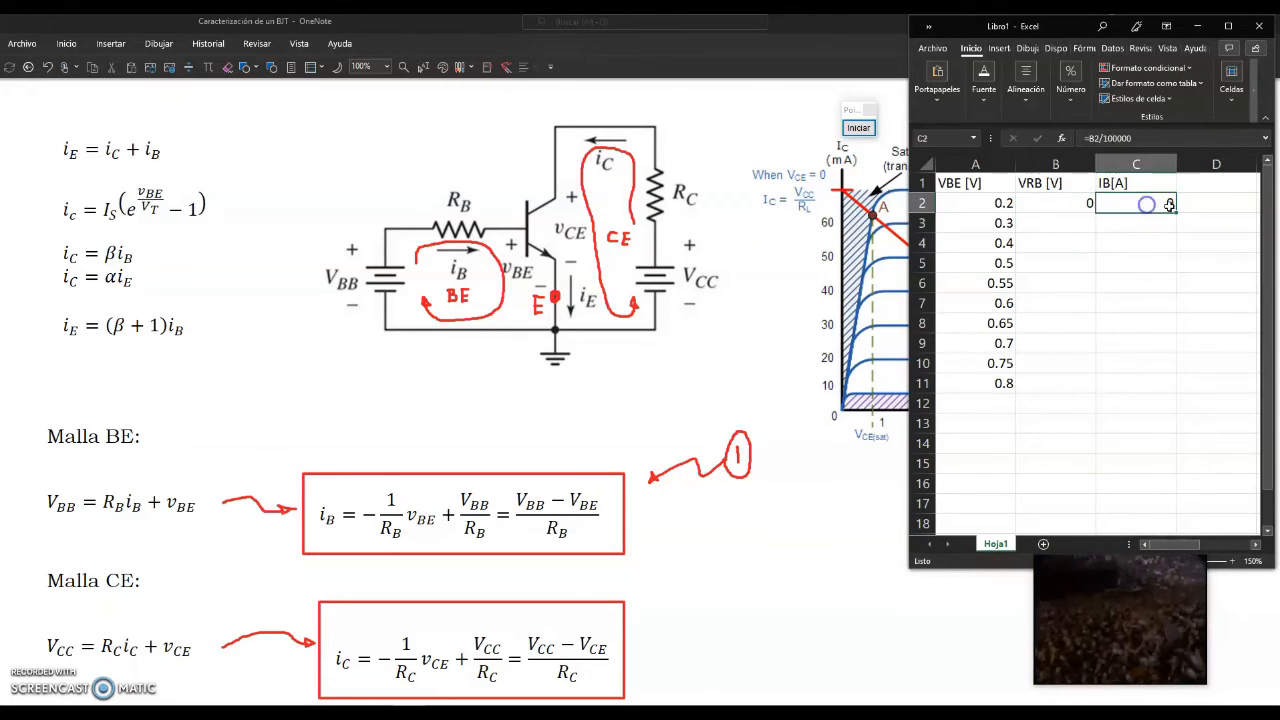
click(1163, 138)
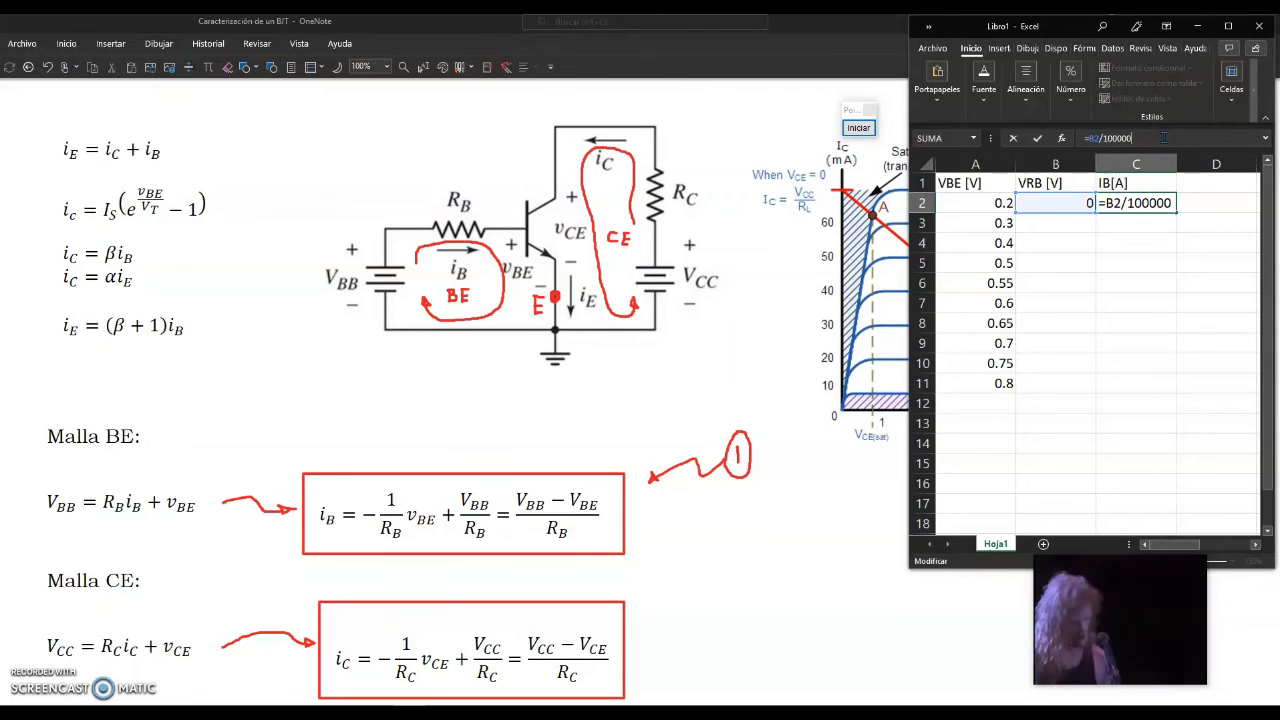
Enter the formula =B2/100000 in C2, fill it down through C11, and select the empty VRB cell B3.
click(1166, 195)
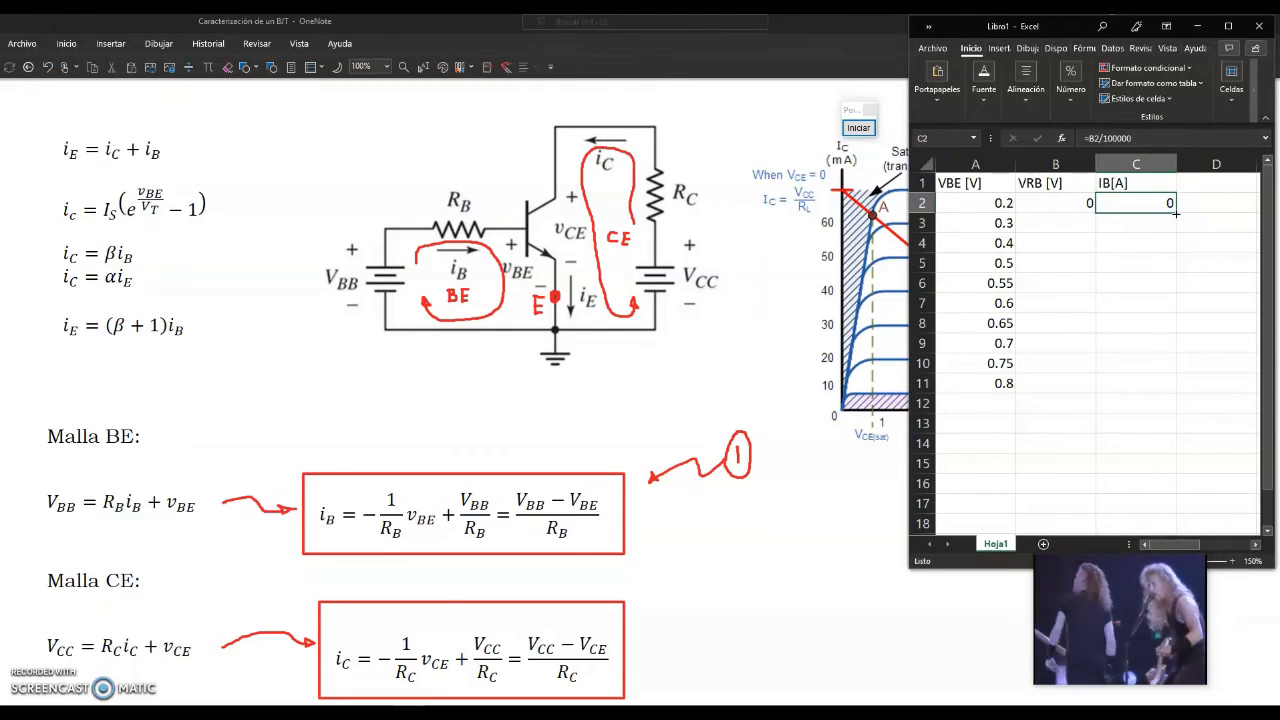
drag(1176, 213, 1170, 385)
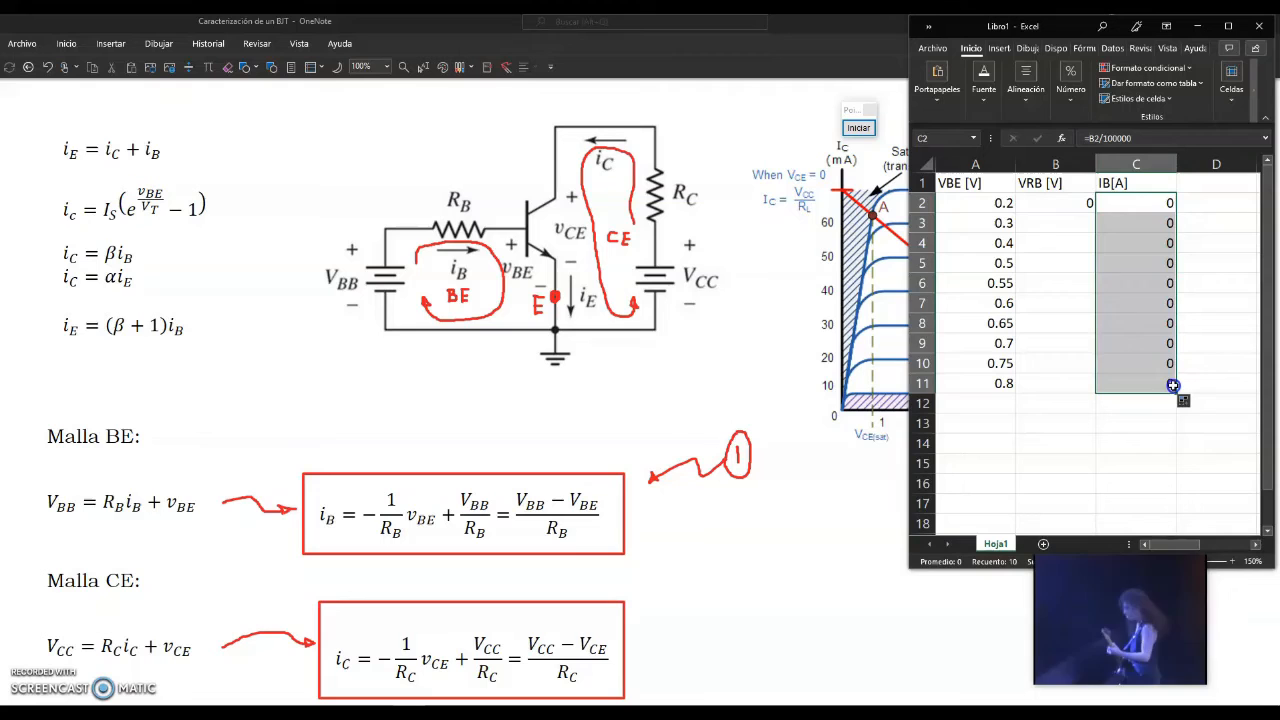
click(1059, 223)
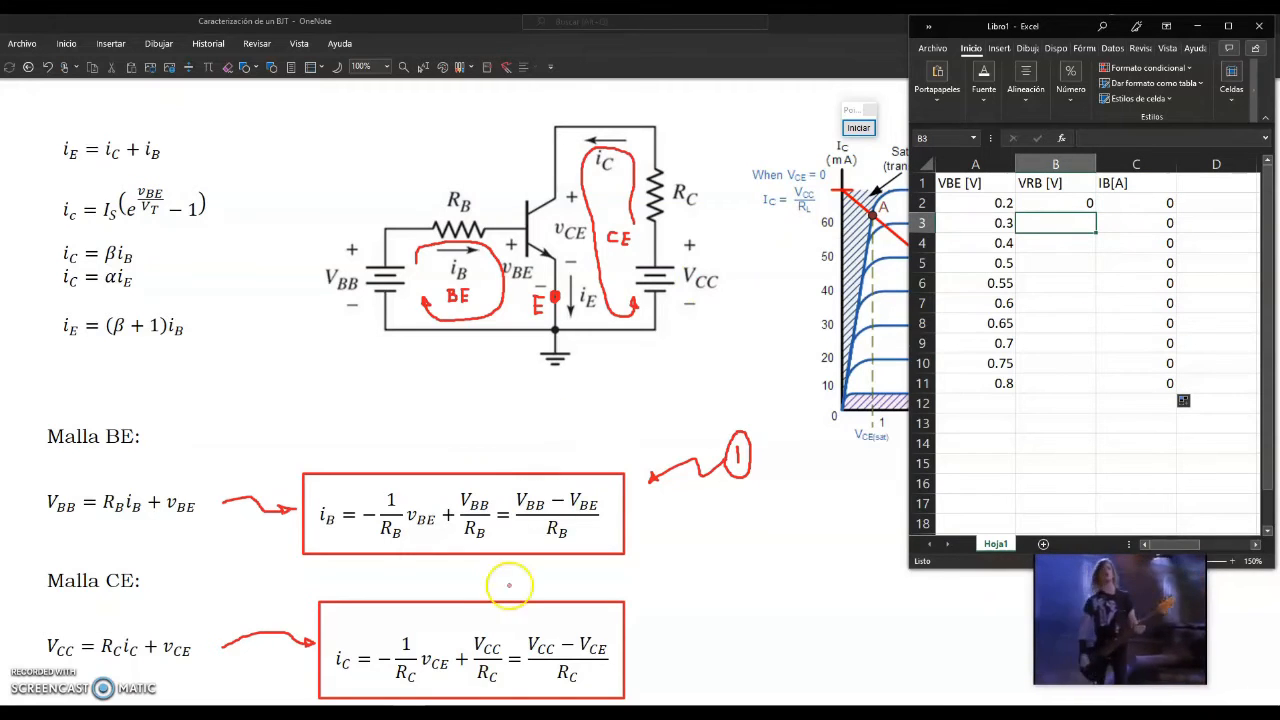
Switch to the Tinkercad circuit and raise the VBB power supply's voltage to 0.3 V.
key(alt+Tab)
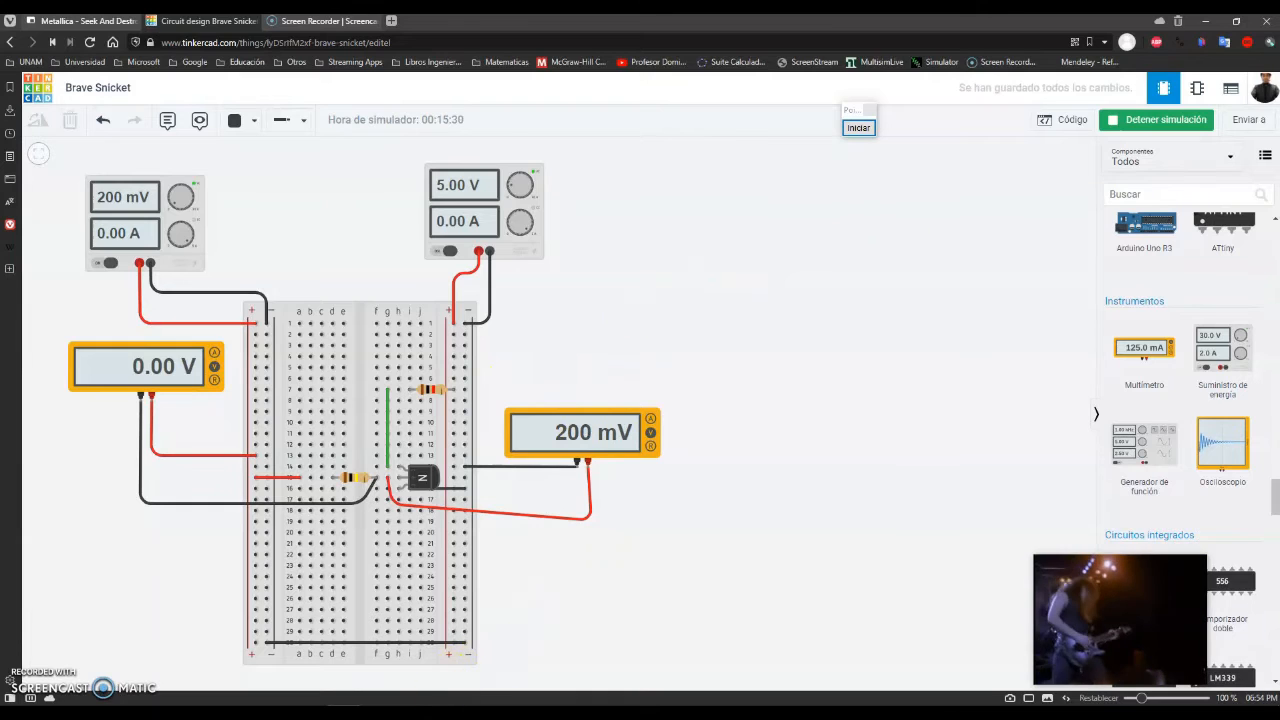
click(172, 226)
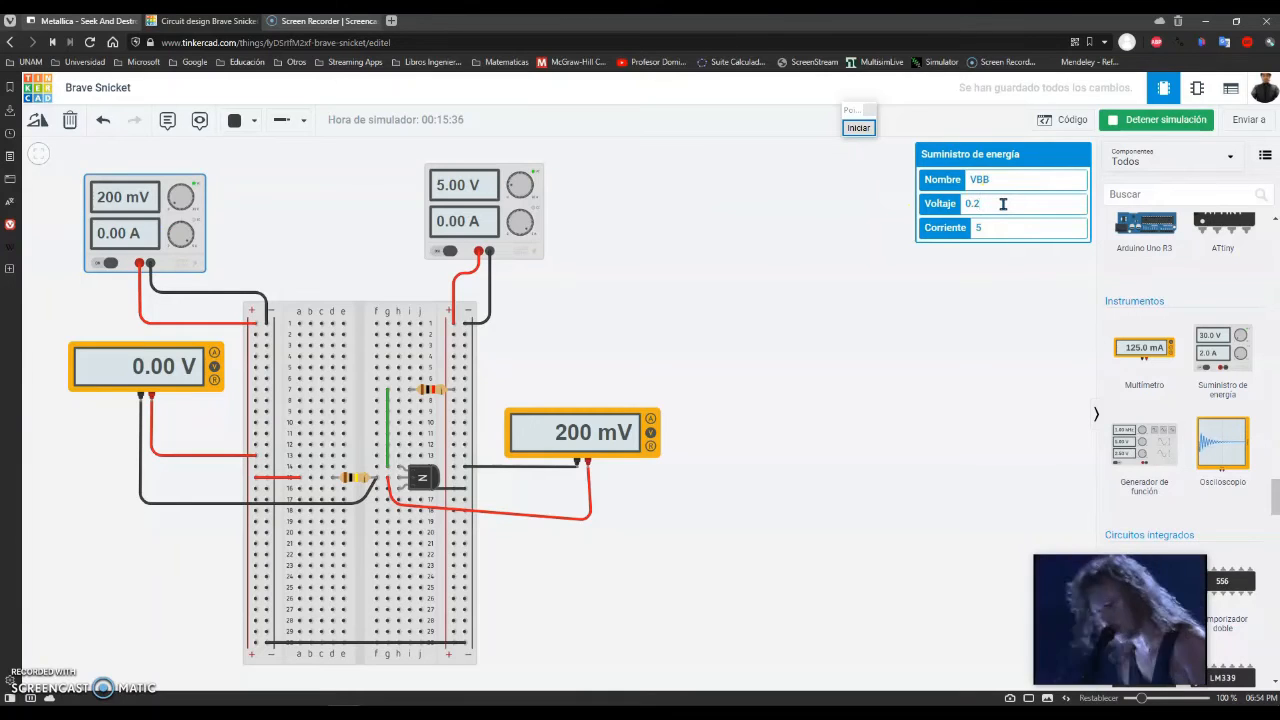
text(5)
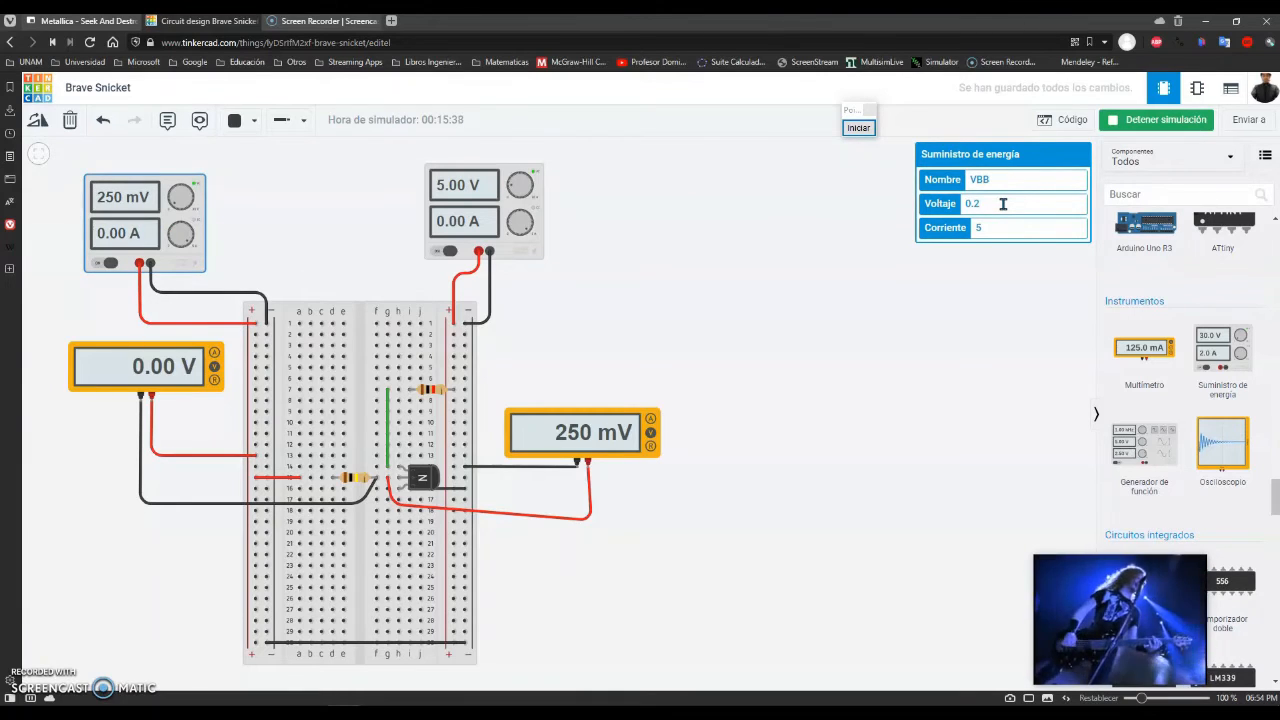
text(3)
key(BackSpace)
key(BackSpace)
text(3)
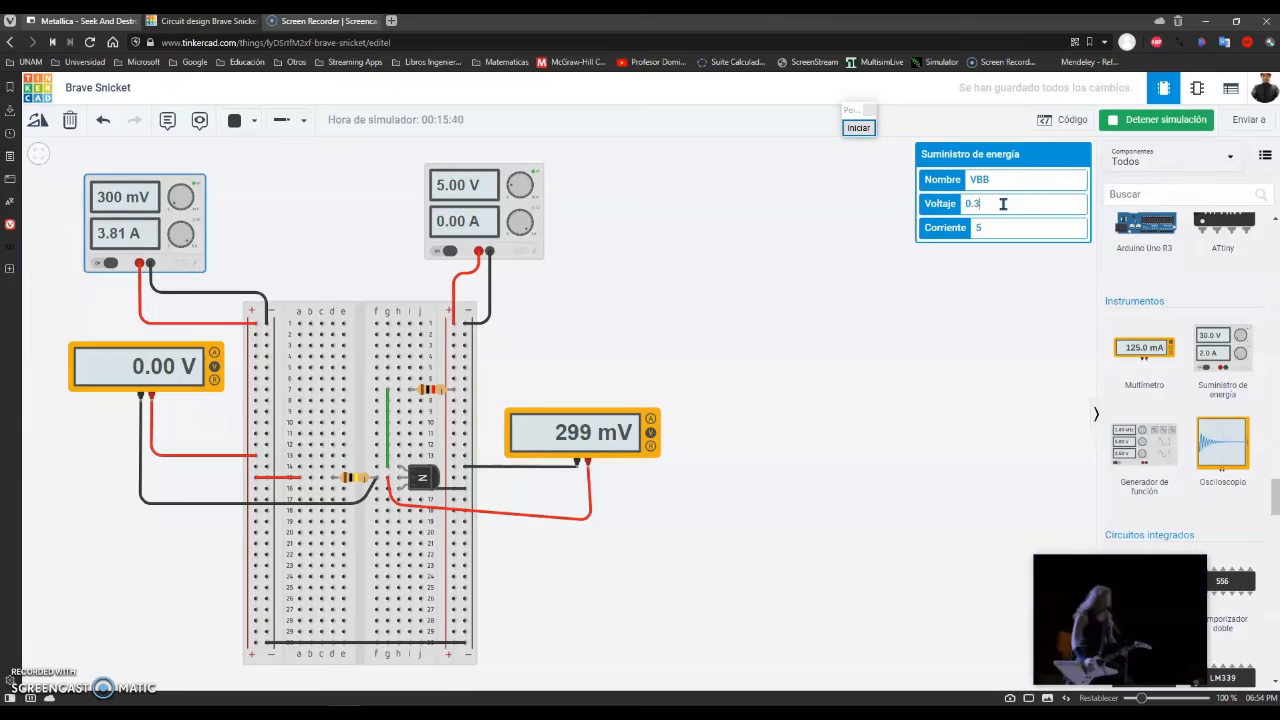
Raise the VBB supply's voltage to 0.4 V and from there to 0.5 V.
key(BackSpace)
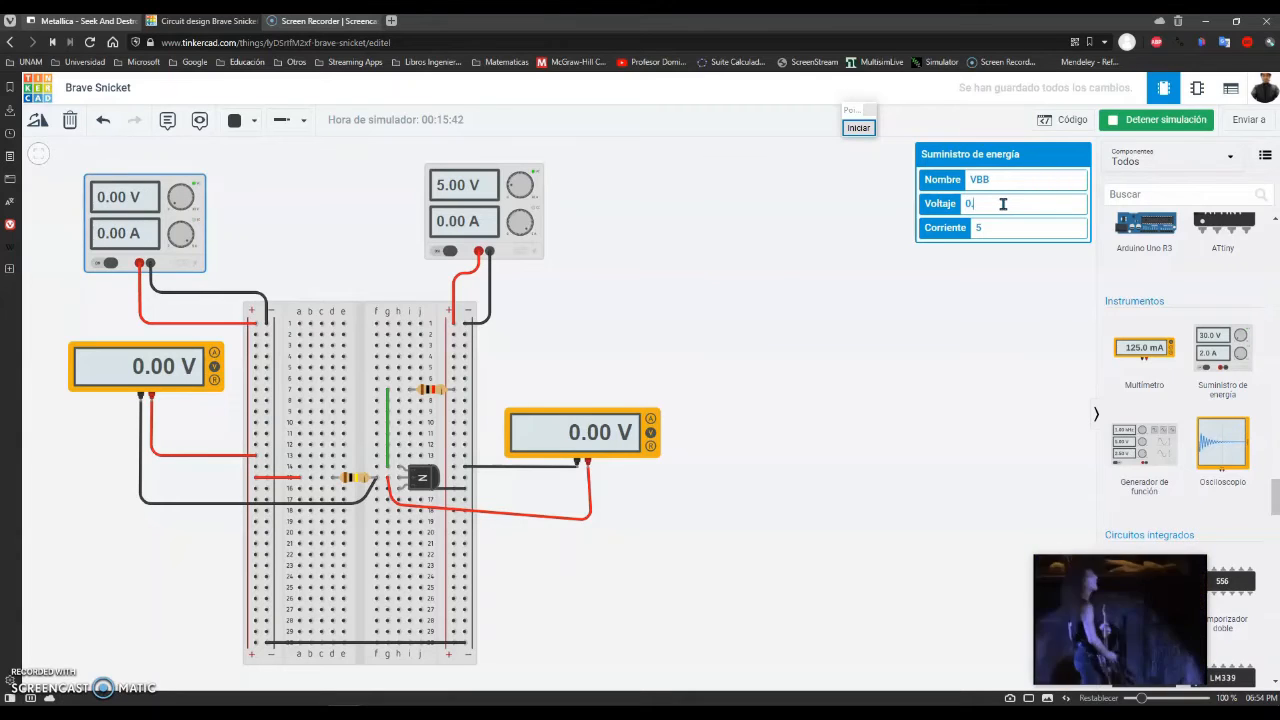
text(4)
key(BackSpace)
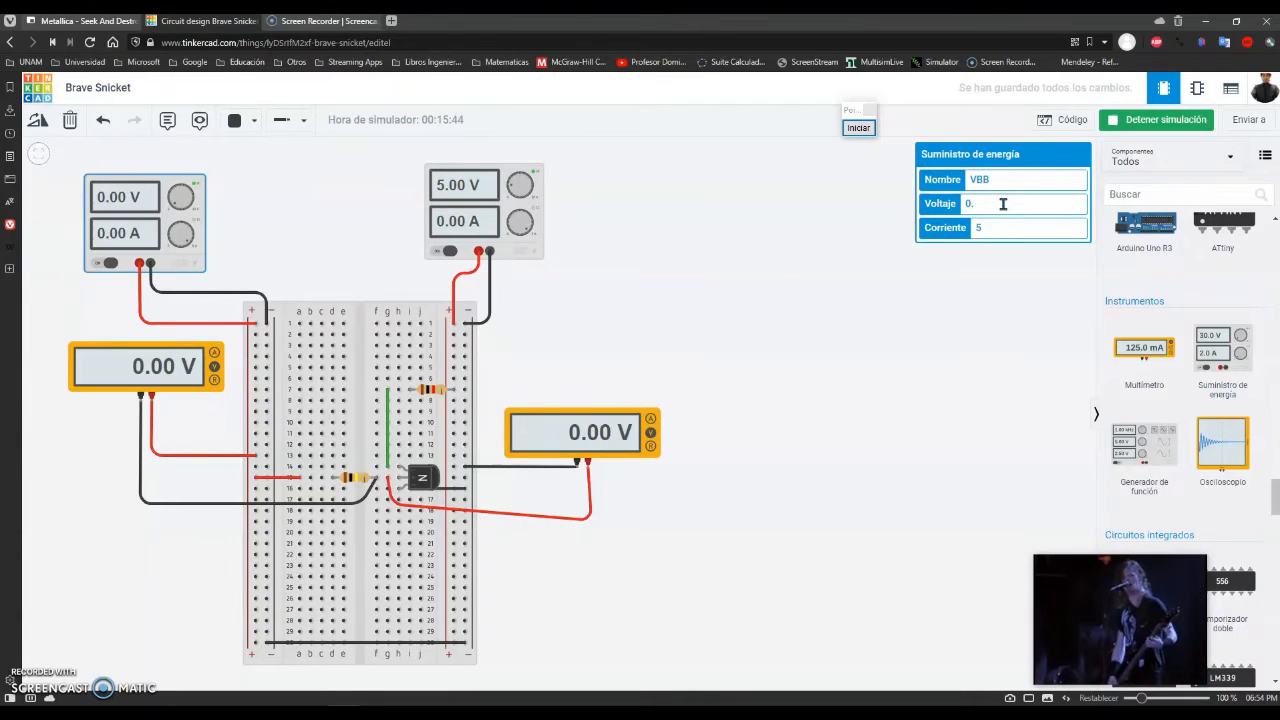
text(45)
key(BackSpace)
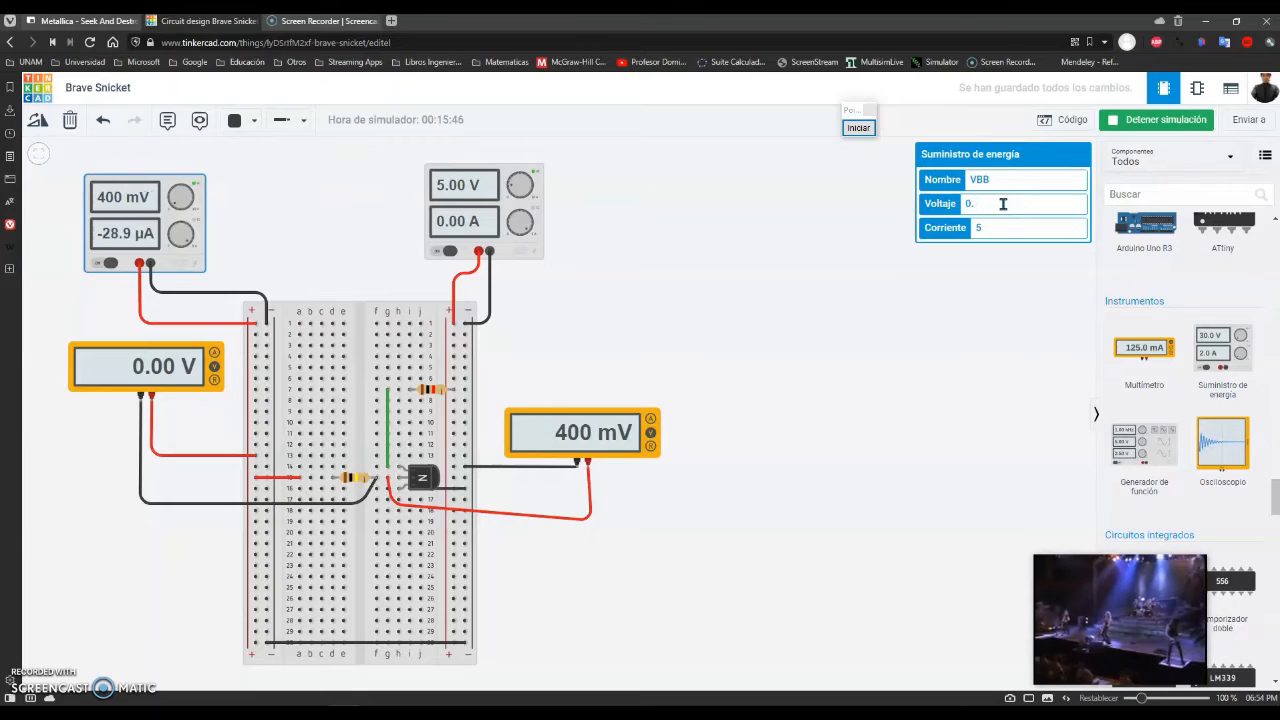
text(5)
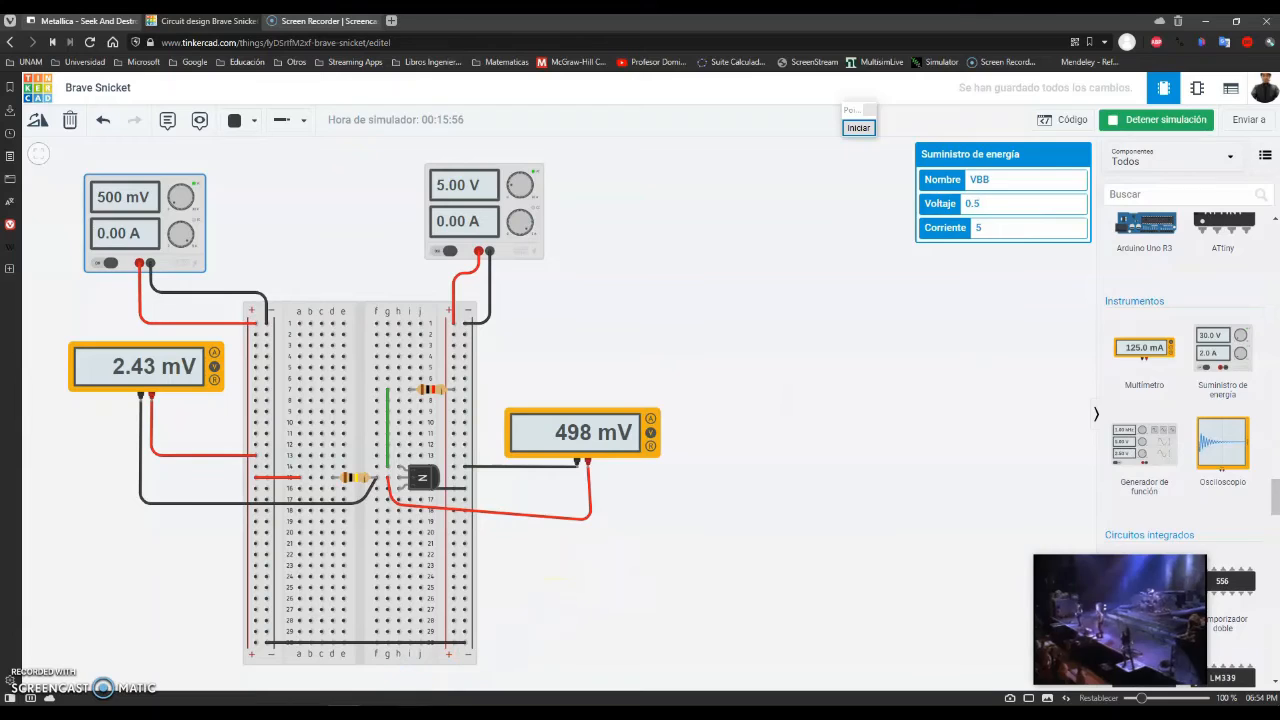
Switch to the Excel workbook and enter 2.43E-3 as the VRB value in B3.
click(405, 712)
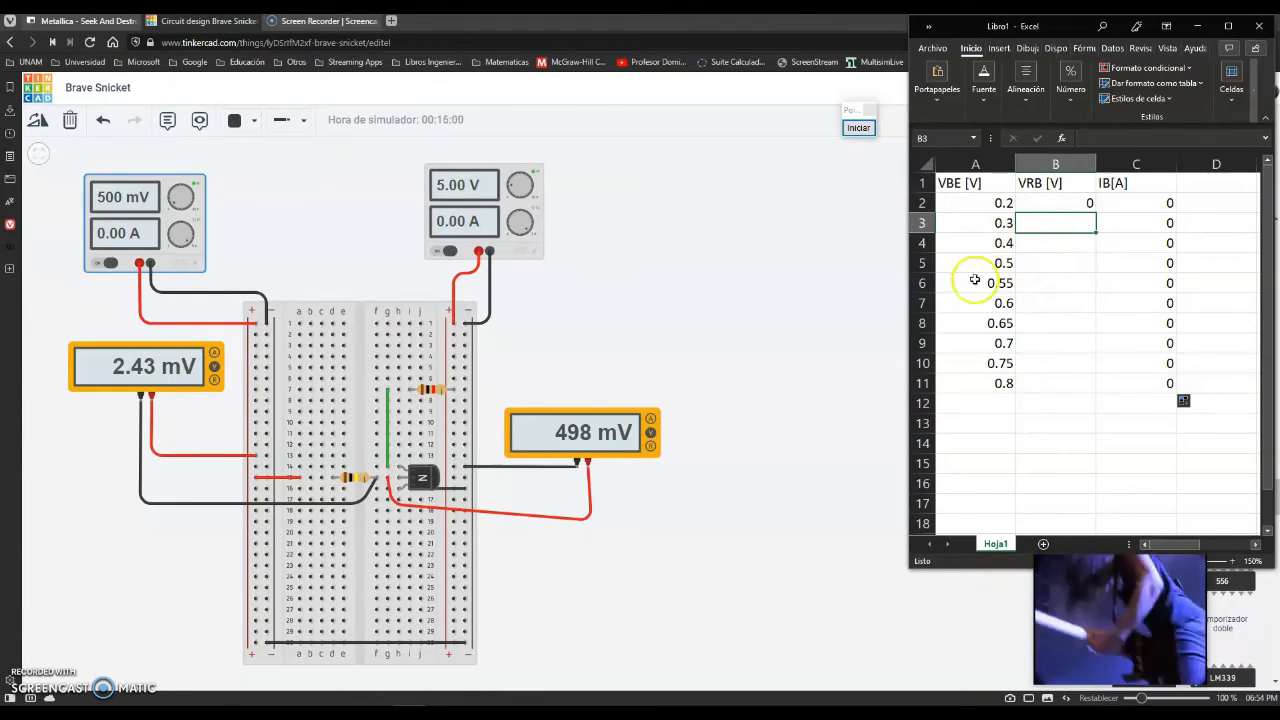
text(2.43E-3)
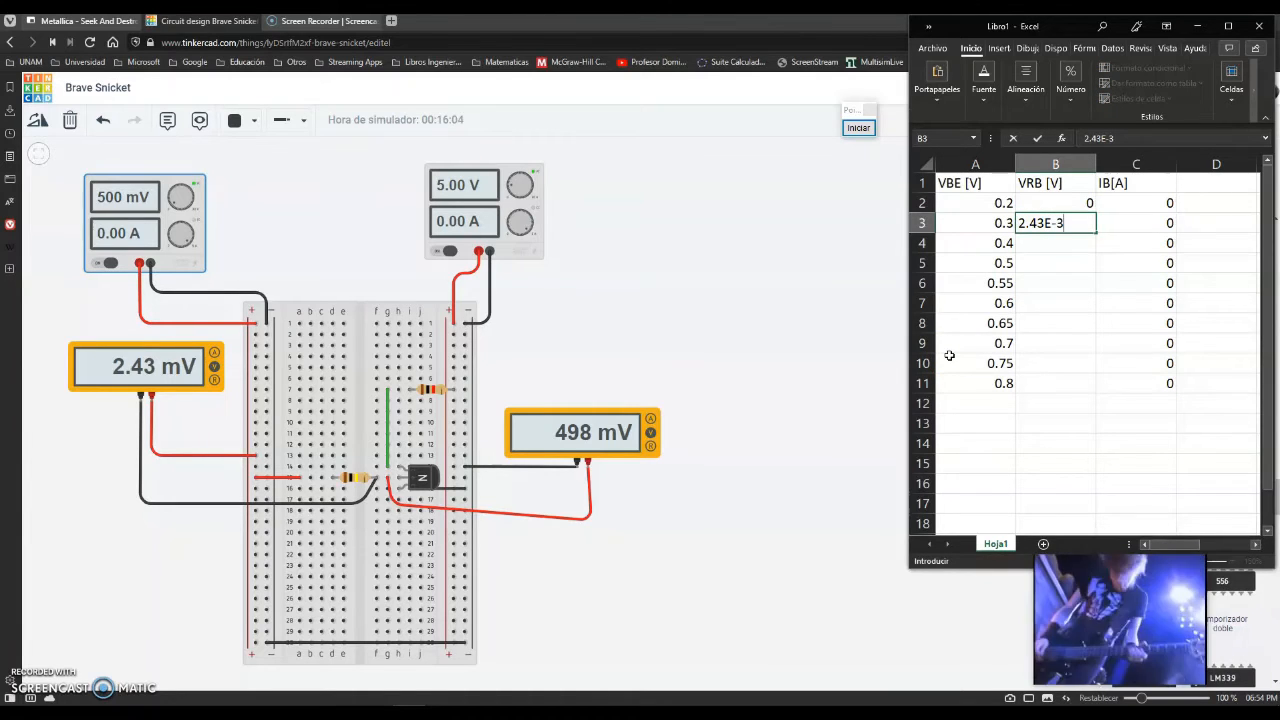
key(Return)
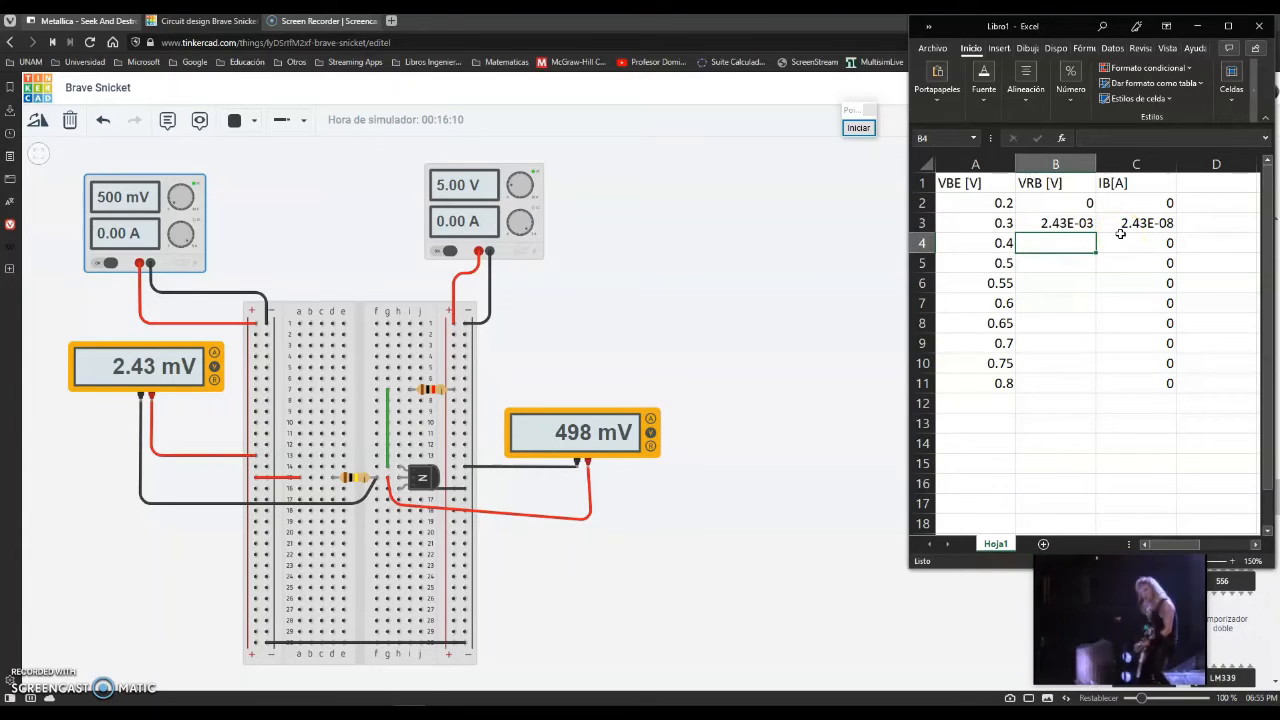
Move the VRB value from B3 to B5, in the row for 0.5 V.
click(998, 223)
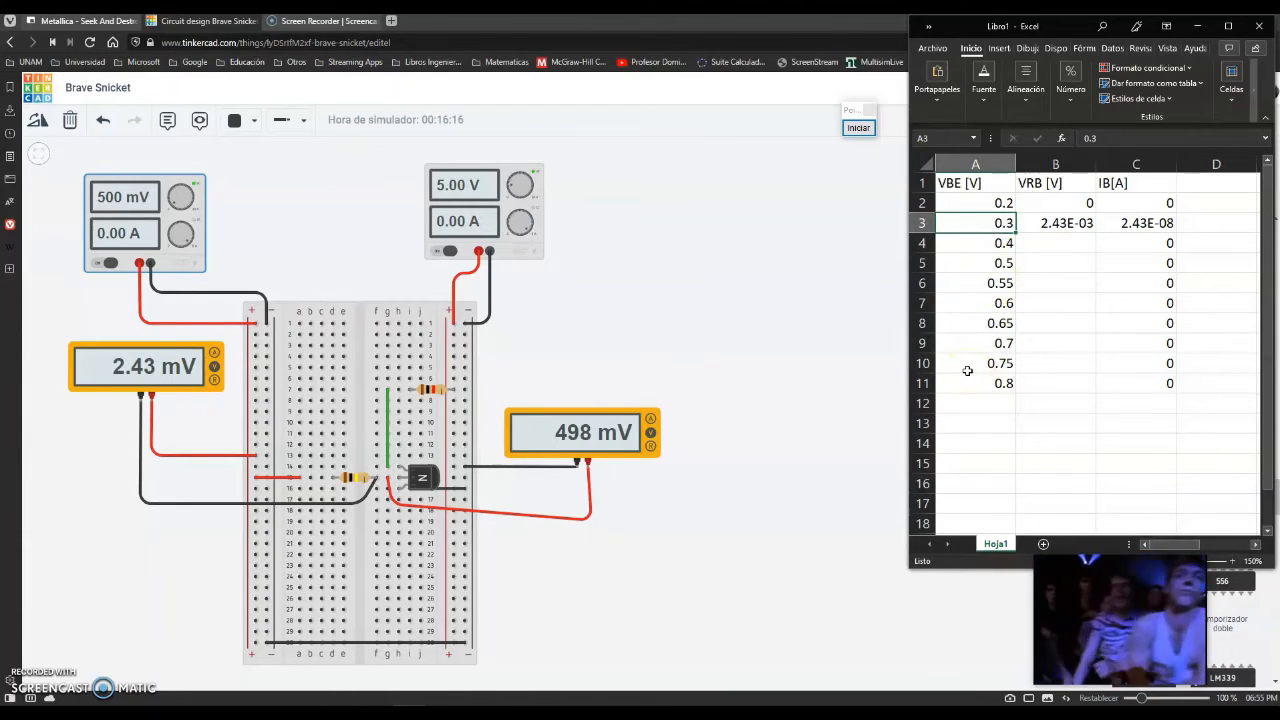
click(1044, 223)
key(ctrl+c)
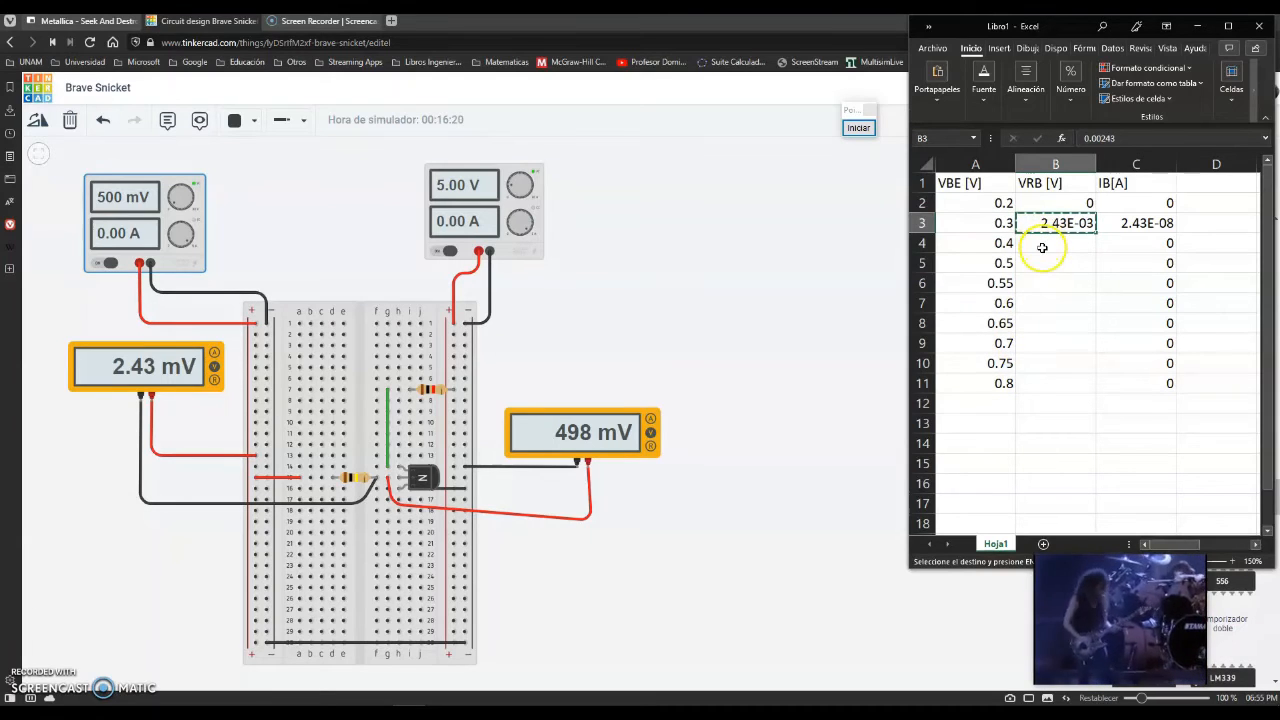
click(1051, 262)
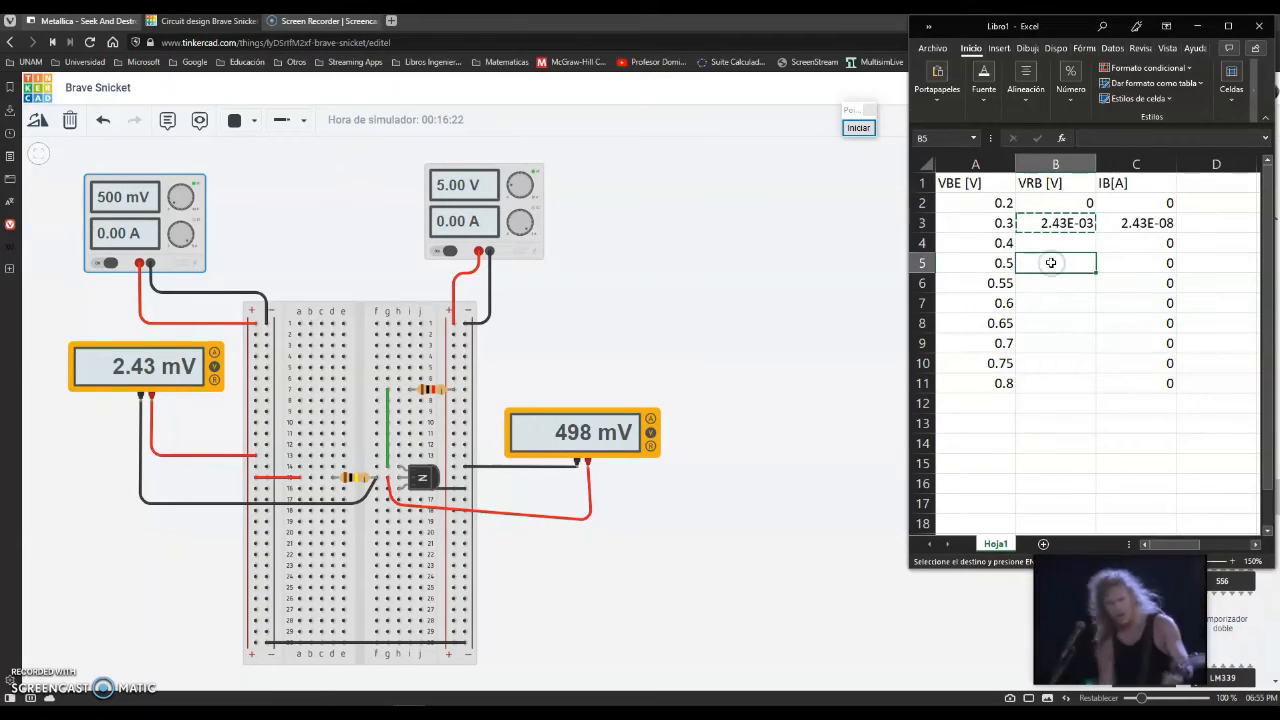
key(ctrl+v)
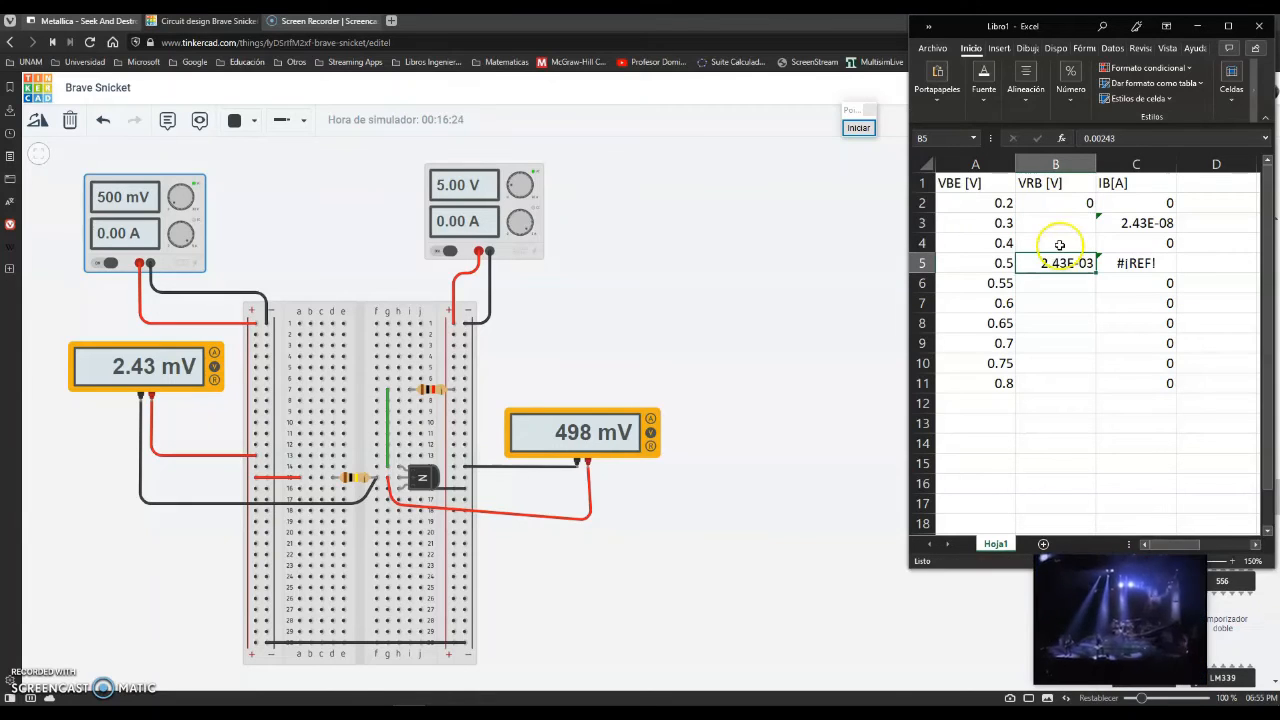
Enter 0 as the VRB value in B4 and B3.
click(1055, 240)
text(0)
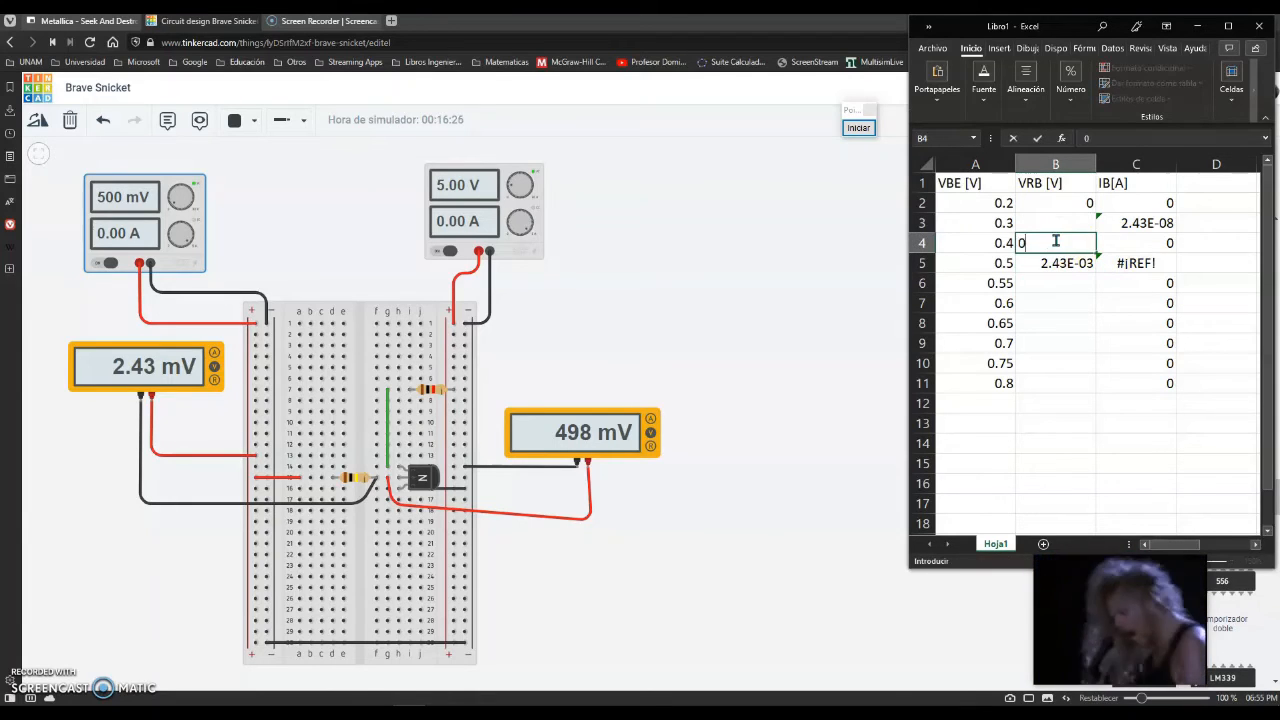
click(1059, 224)
text(0)
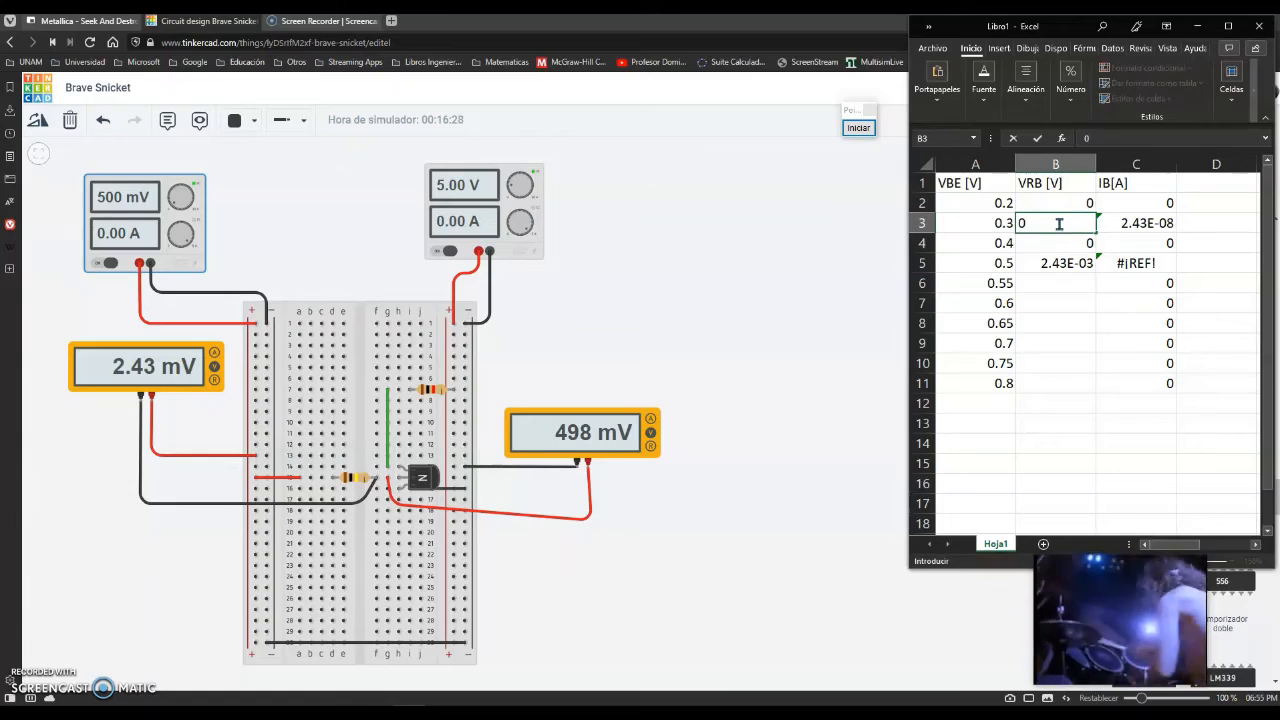
Repair the IB column by refilling the C2 formula down through C11.
click(1130, 224)
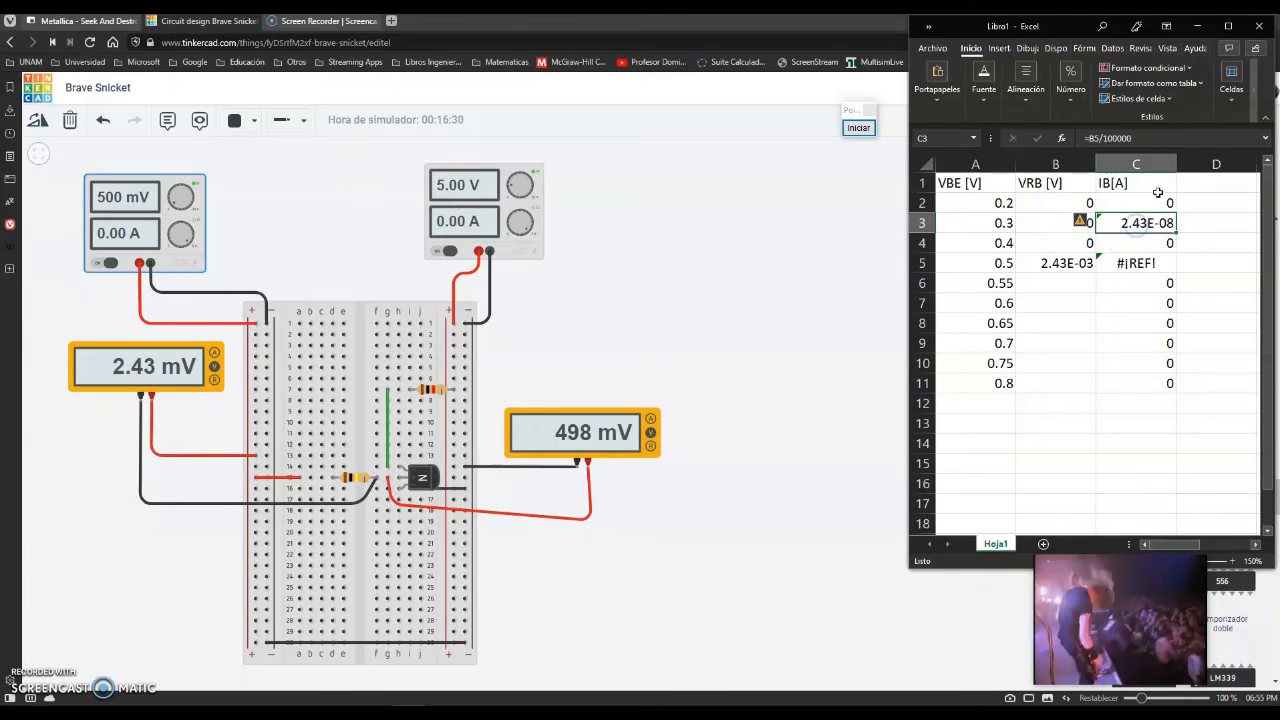
click(1165, 204)
drag(1176, 213, 1180, 392)
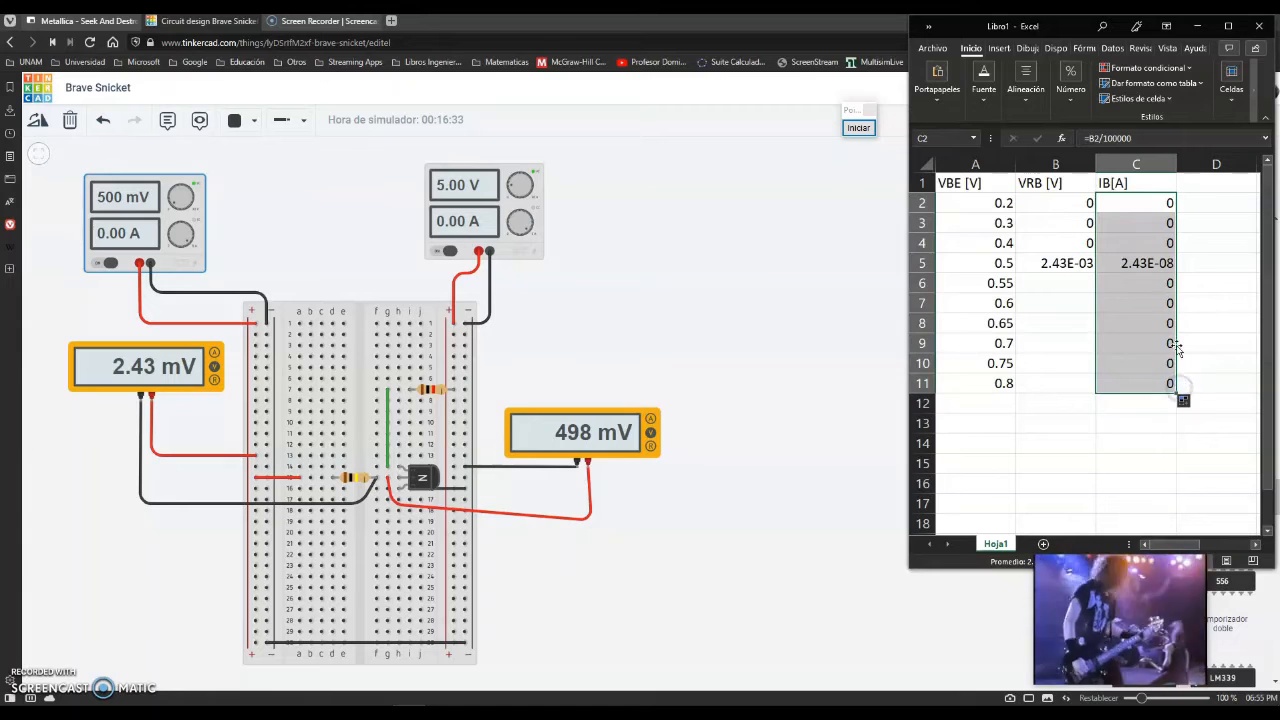
Set the VBE value in A5 to 0.498.
click(990, 263)
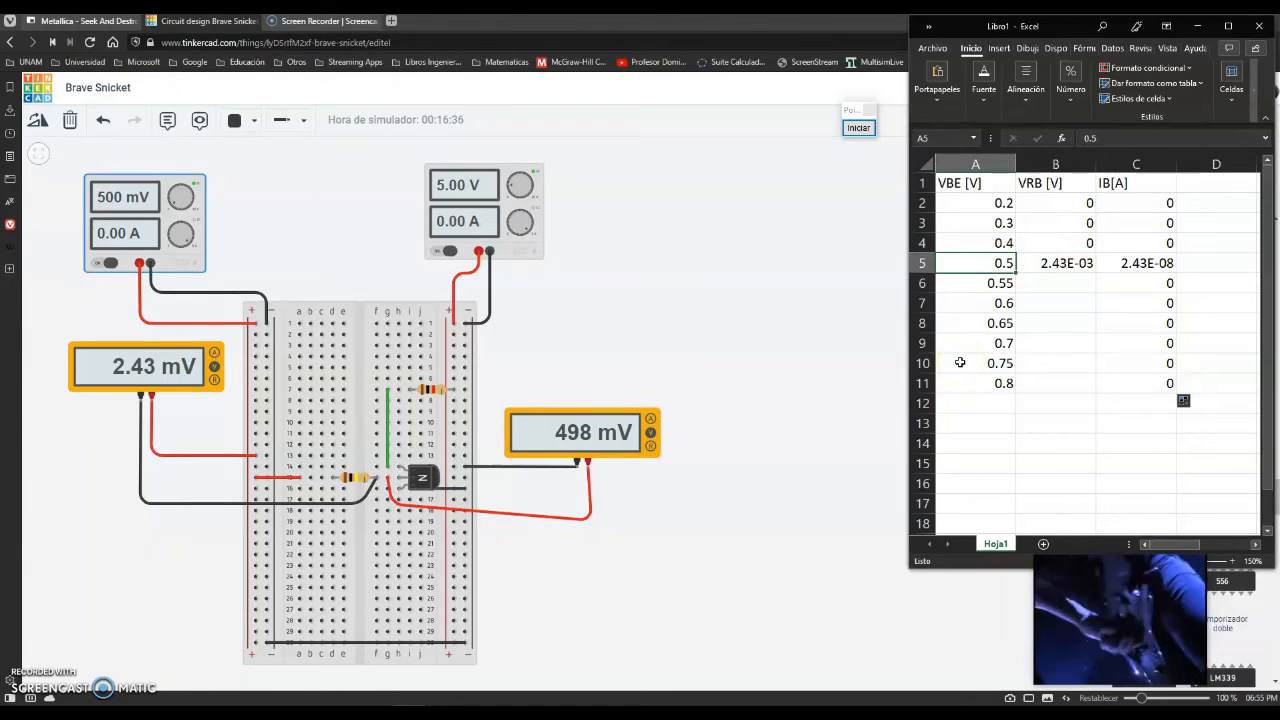
text(0.498)
key(Return)
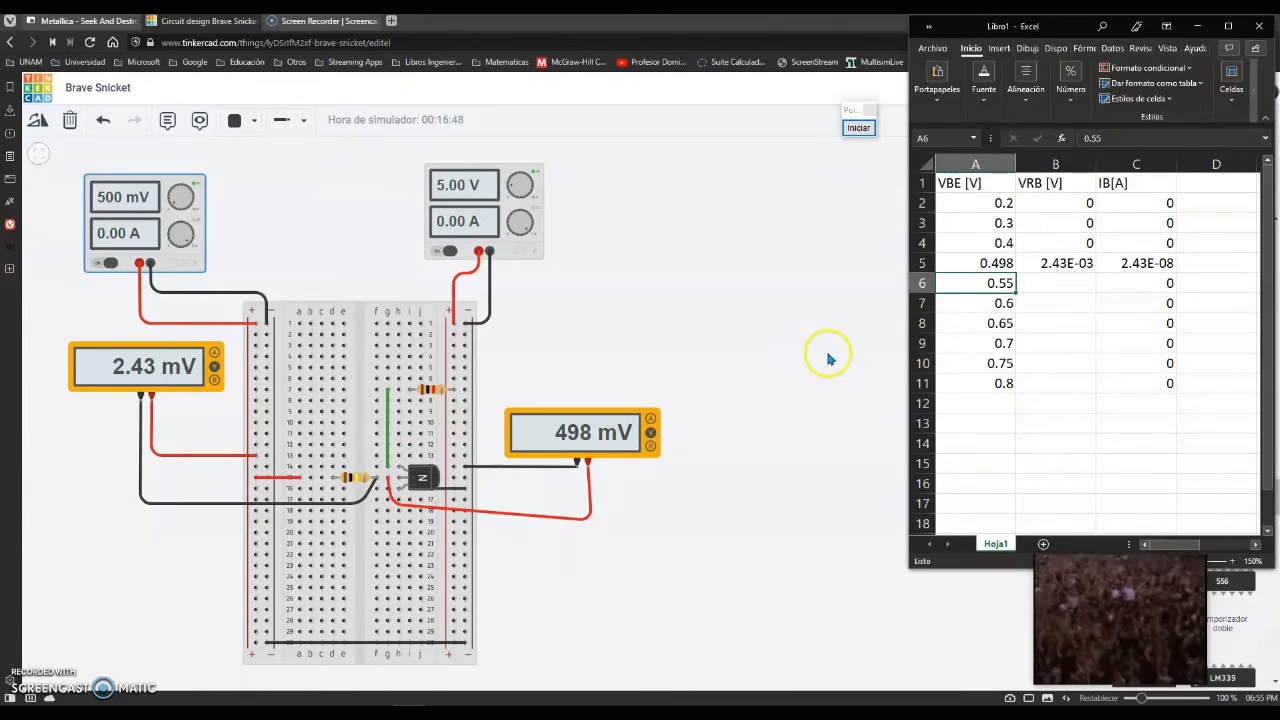
Switch back to the Tinkercad circuit and set the VBB supply's voltage to 0.55 V.
click(789, 363)
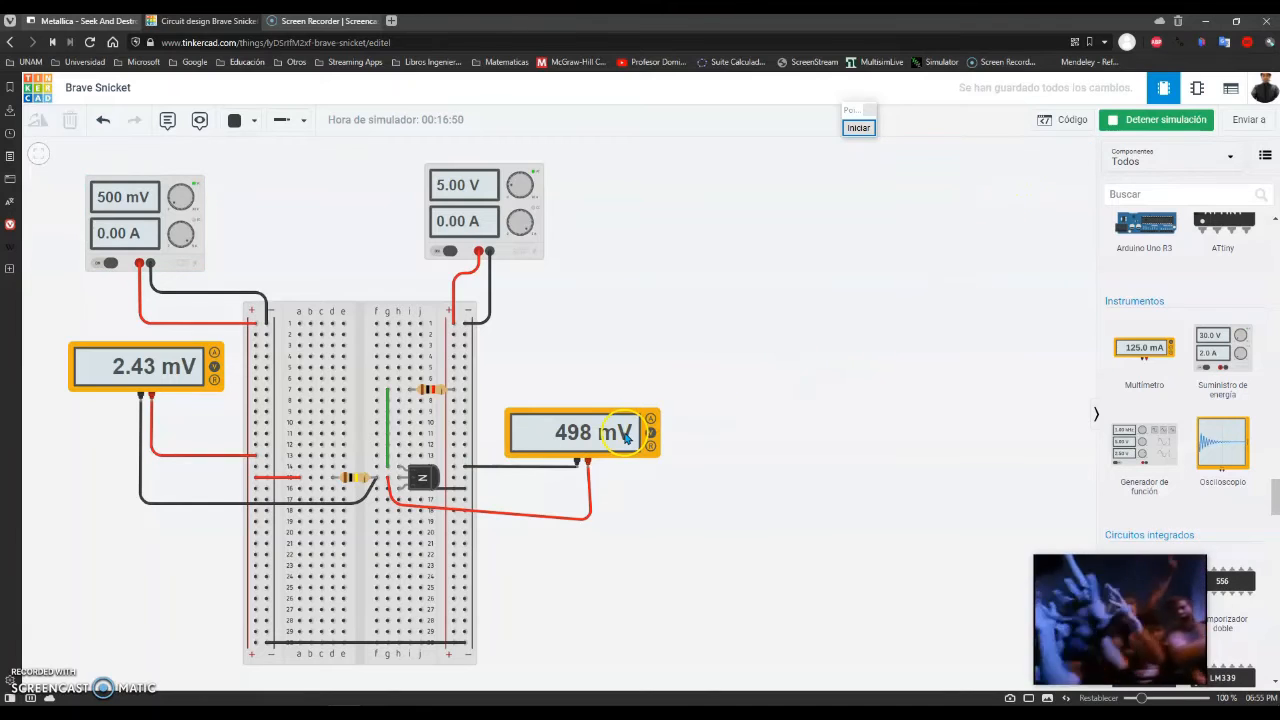
click(168, 234)
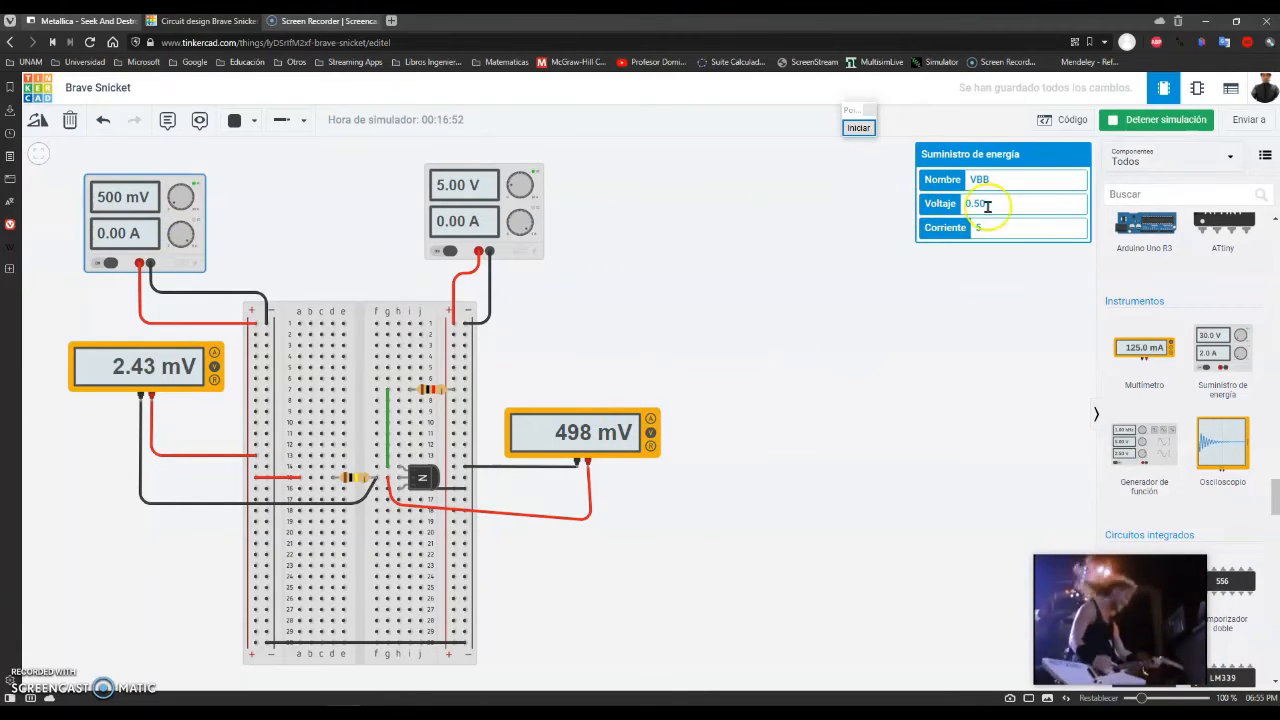
key(BackSpace)
key(BackSpace)
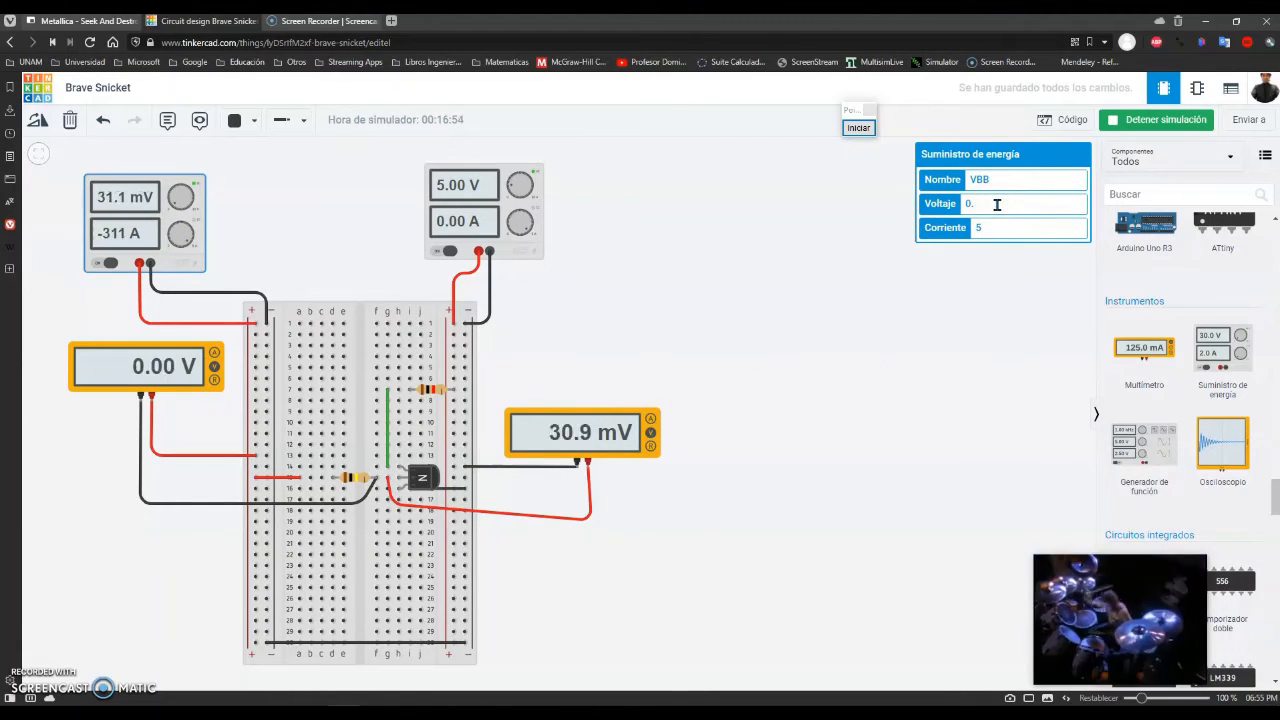
text(.6)
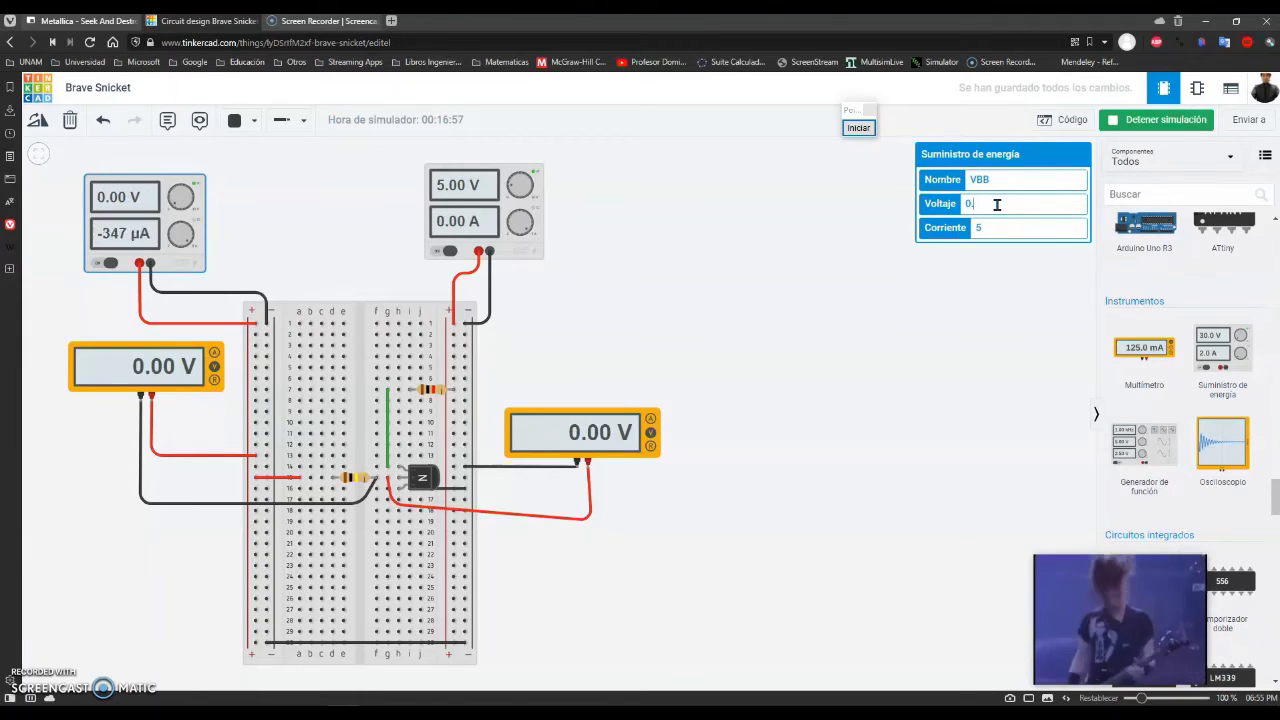
text(55)
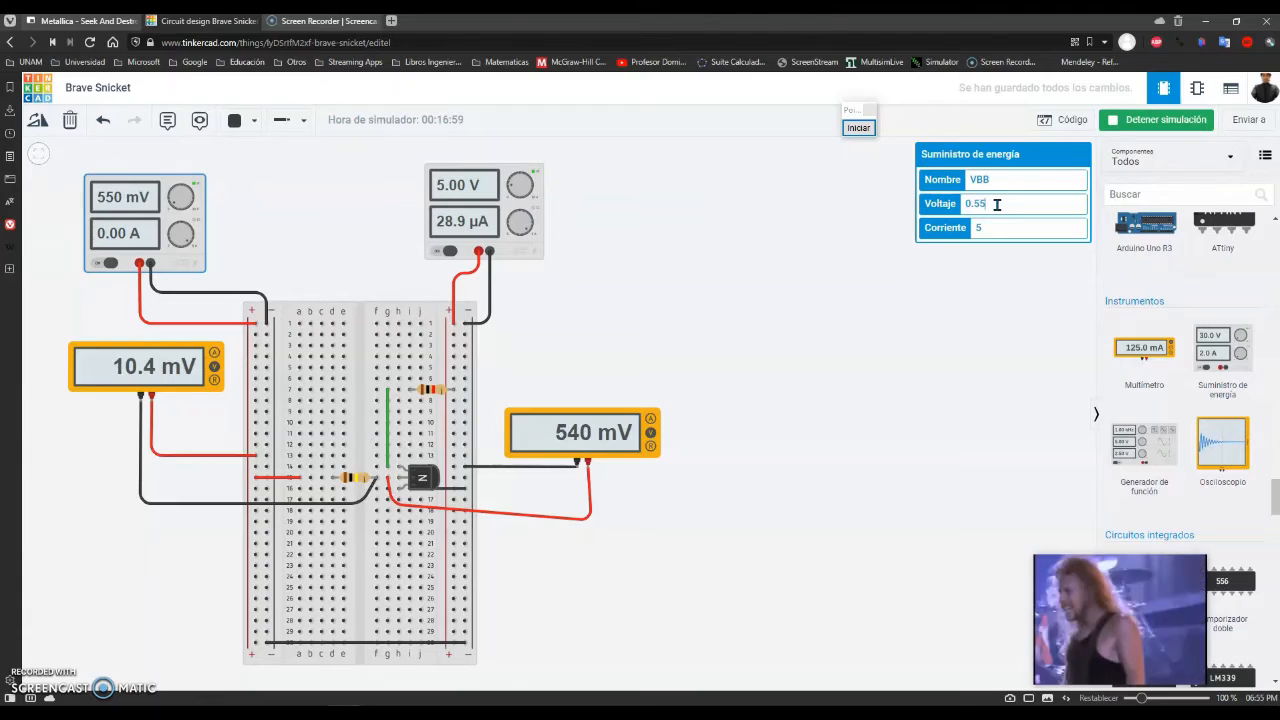
Fine-tune the VBB supply's voltage by trying 0.58 V and 0.56 V and settling on 0.565 V.
key(BackSpace)
text(8)
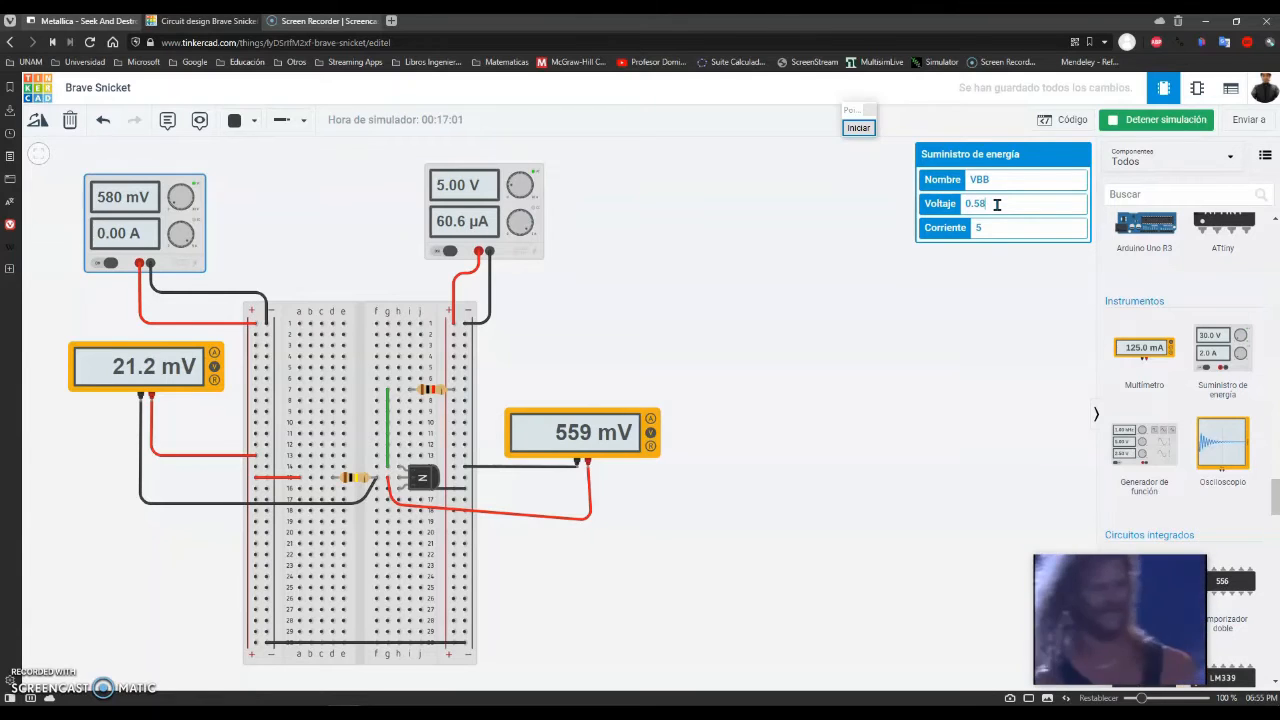
text(6)
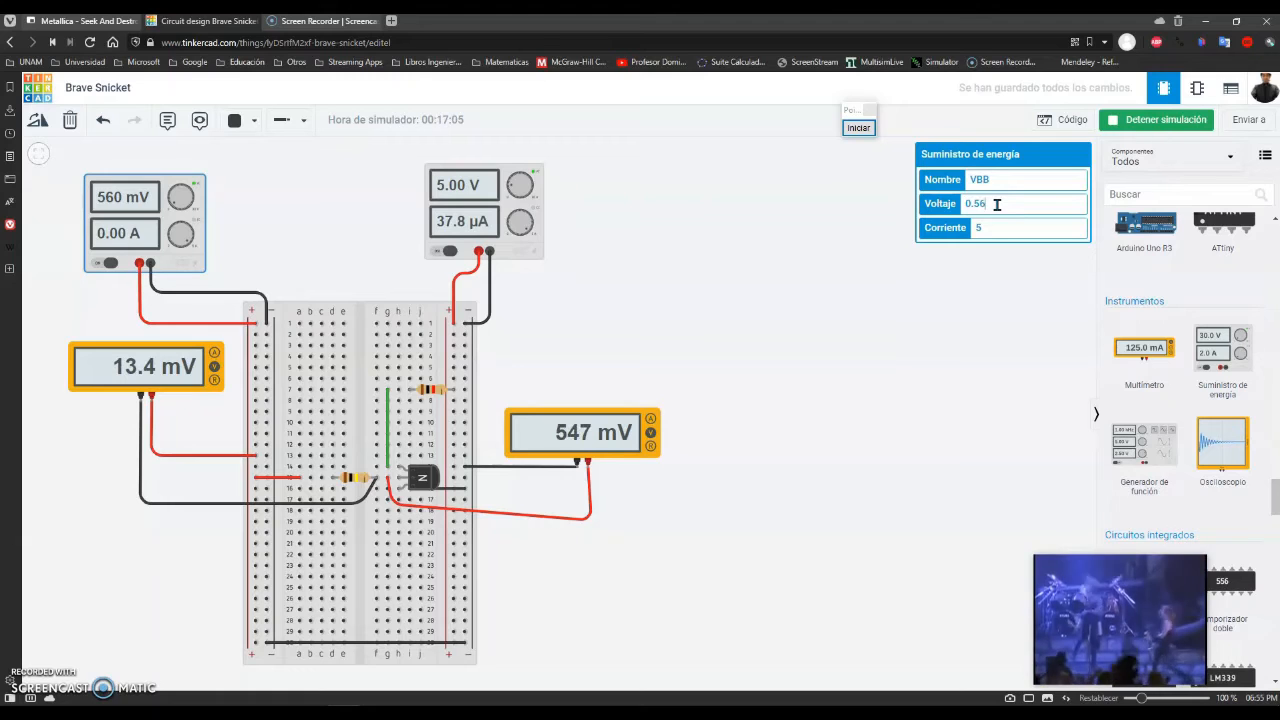
text(5)
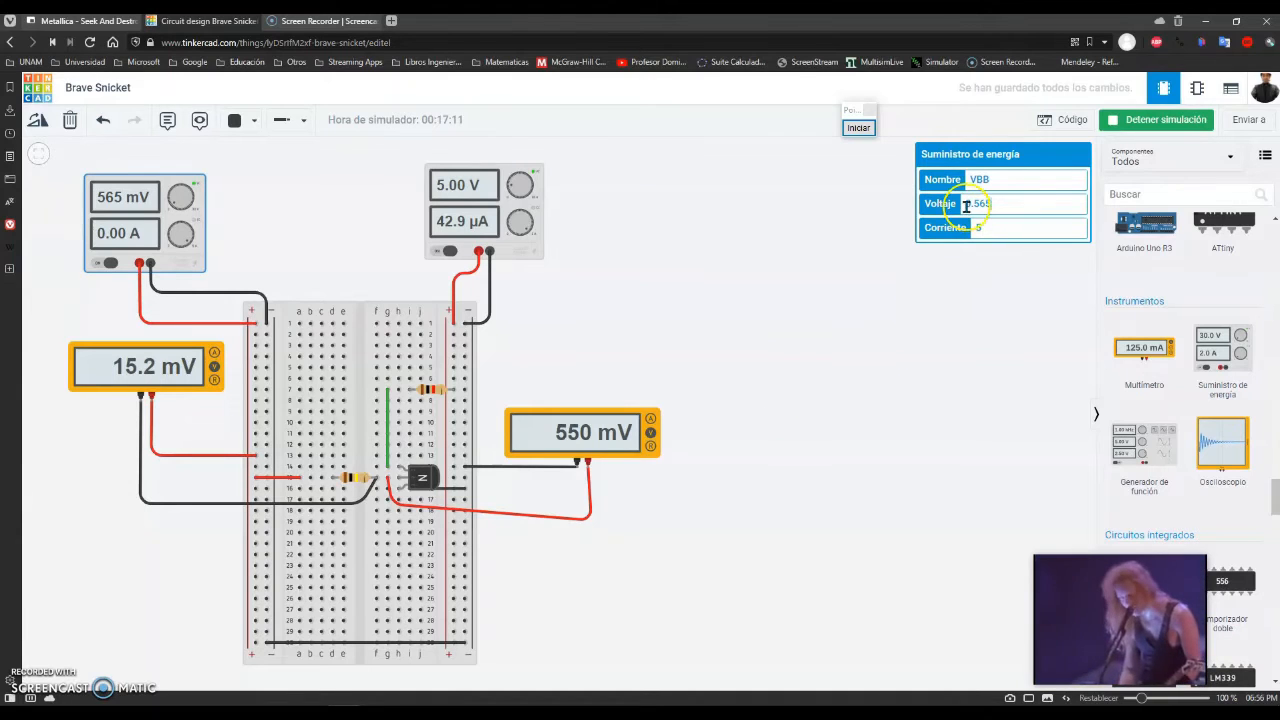
click(540, 357)
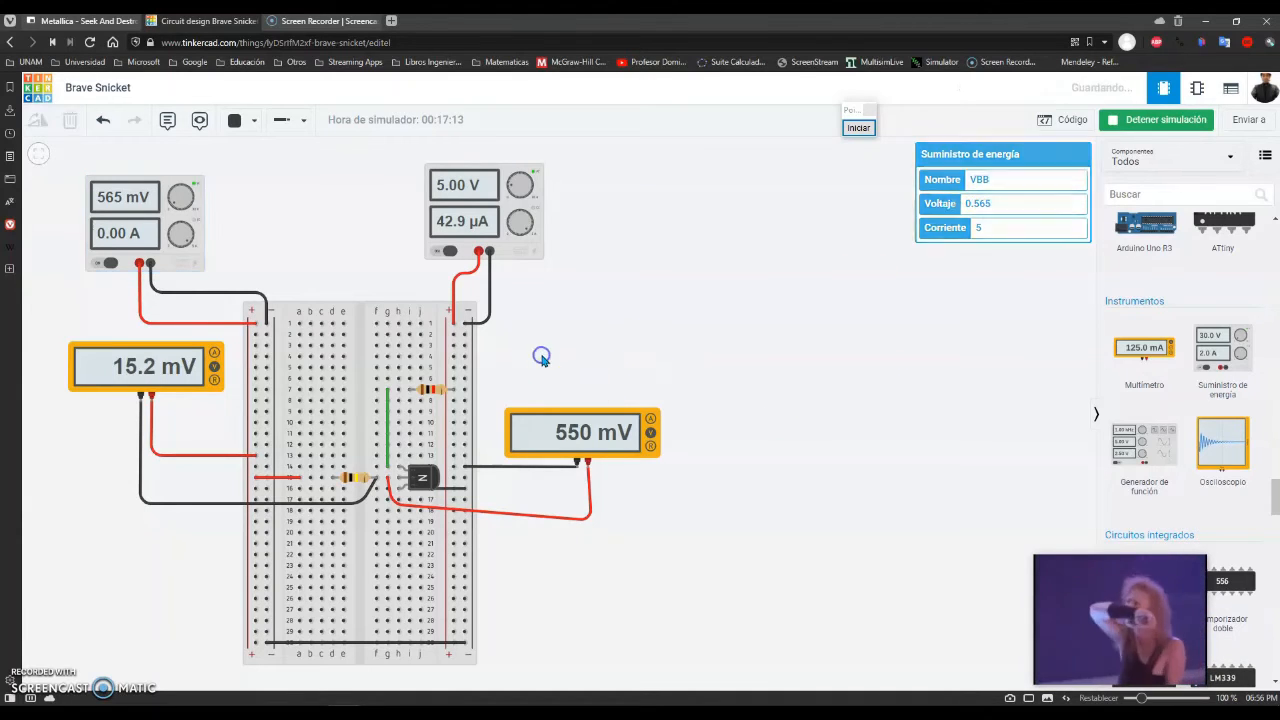
Switch to the Excel workbook and enter the VRB reading 15.2E-3 in B6.
key(alt+Tab)
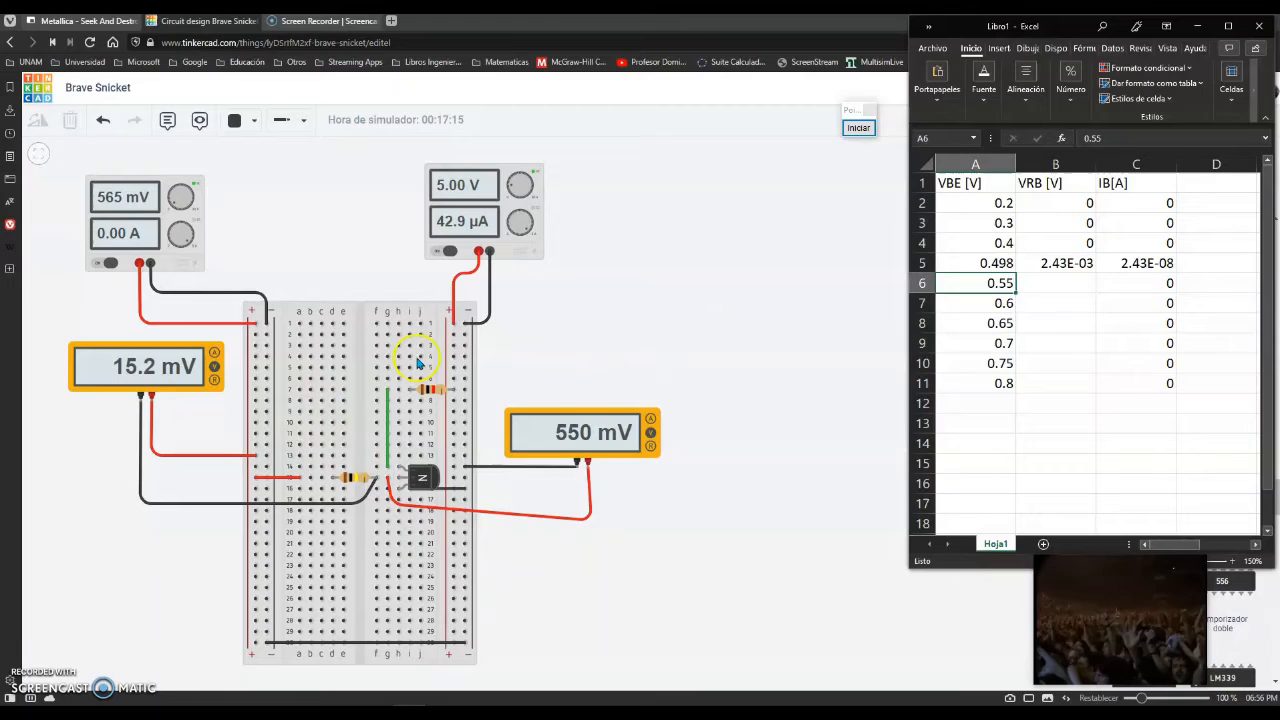
click(1057, 284)
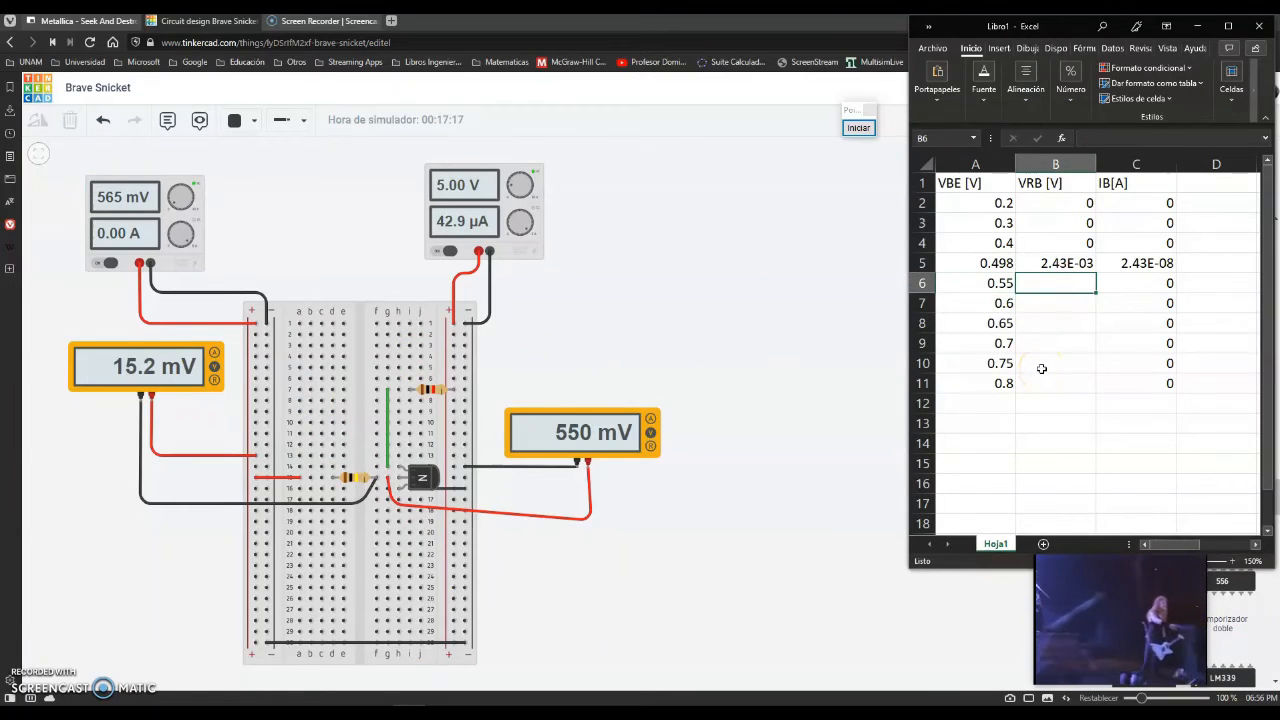
text(15.)
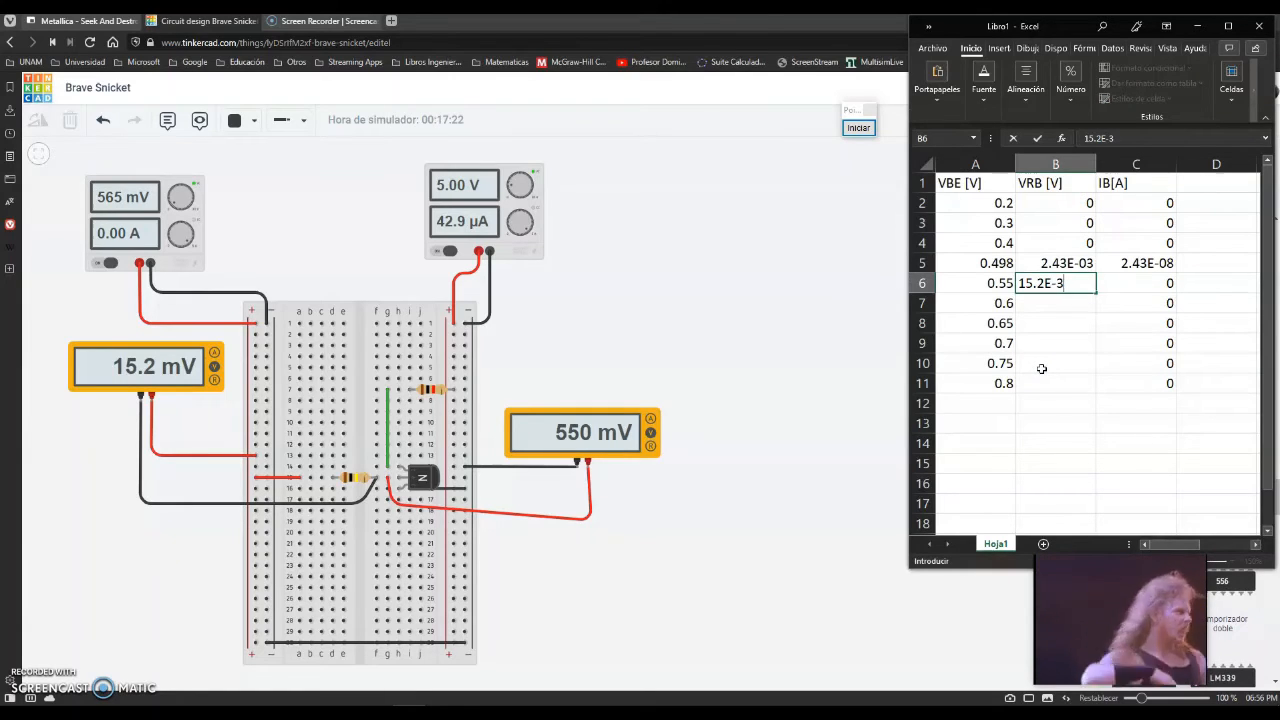
text(2E-3)
key(Return)
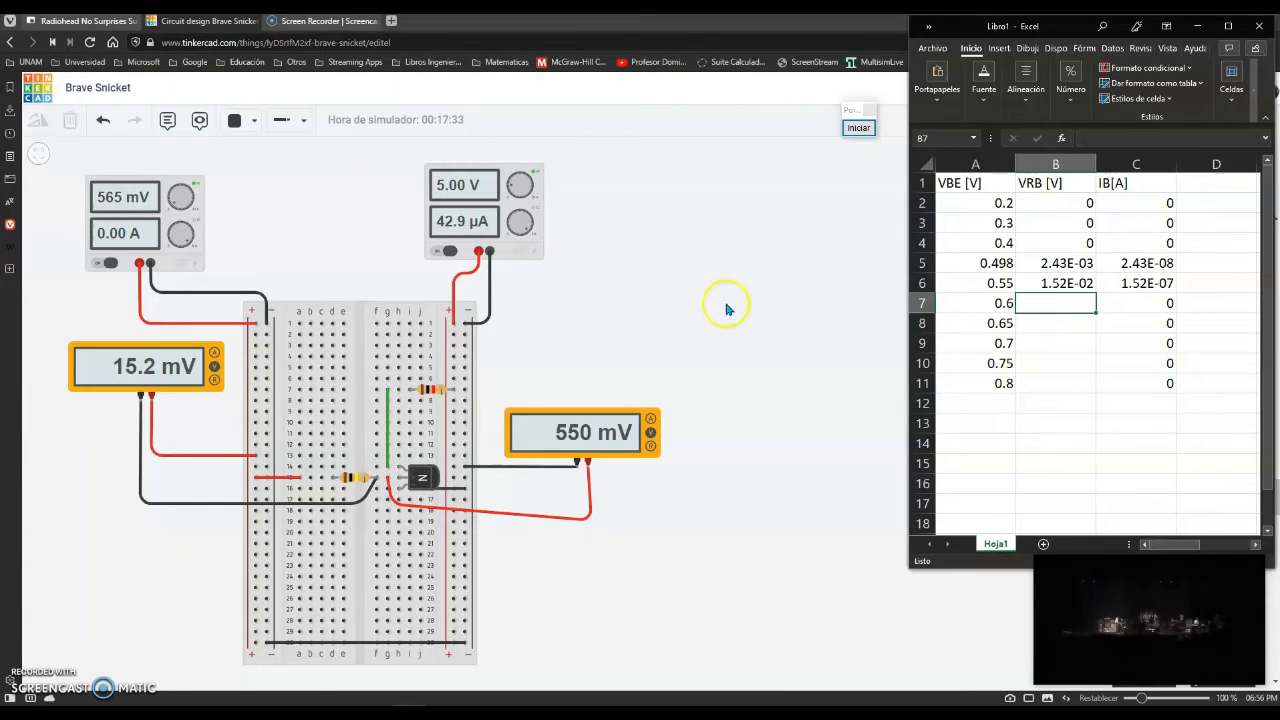
Switch back to the Tinkercad circuit and adjust the VBB supply's voltage, trying 0.65 V and 0.69 V and settling on 0.7 V.
click(180, 230)
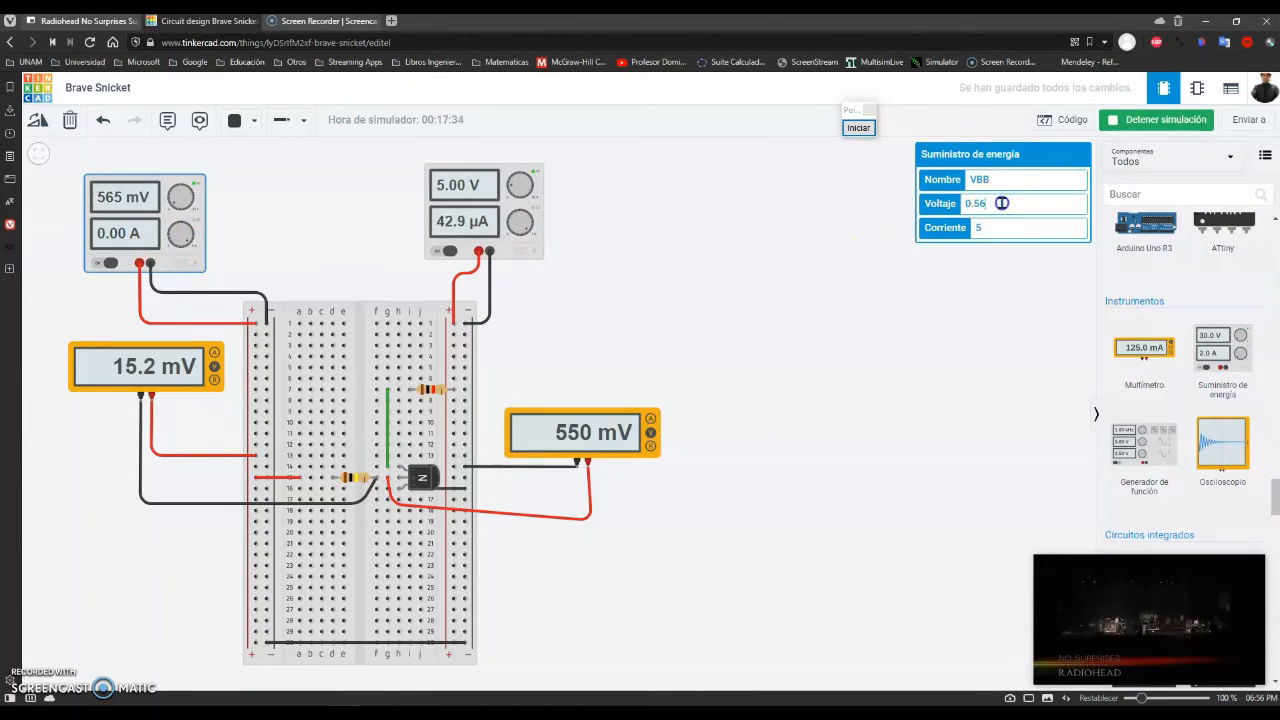
key(BackSpace)
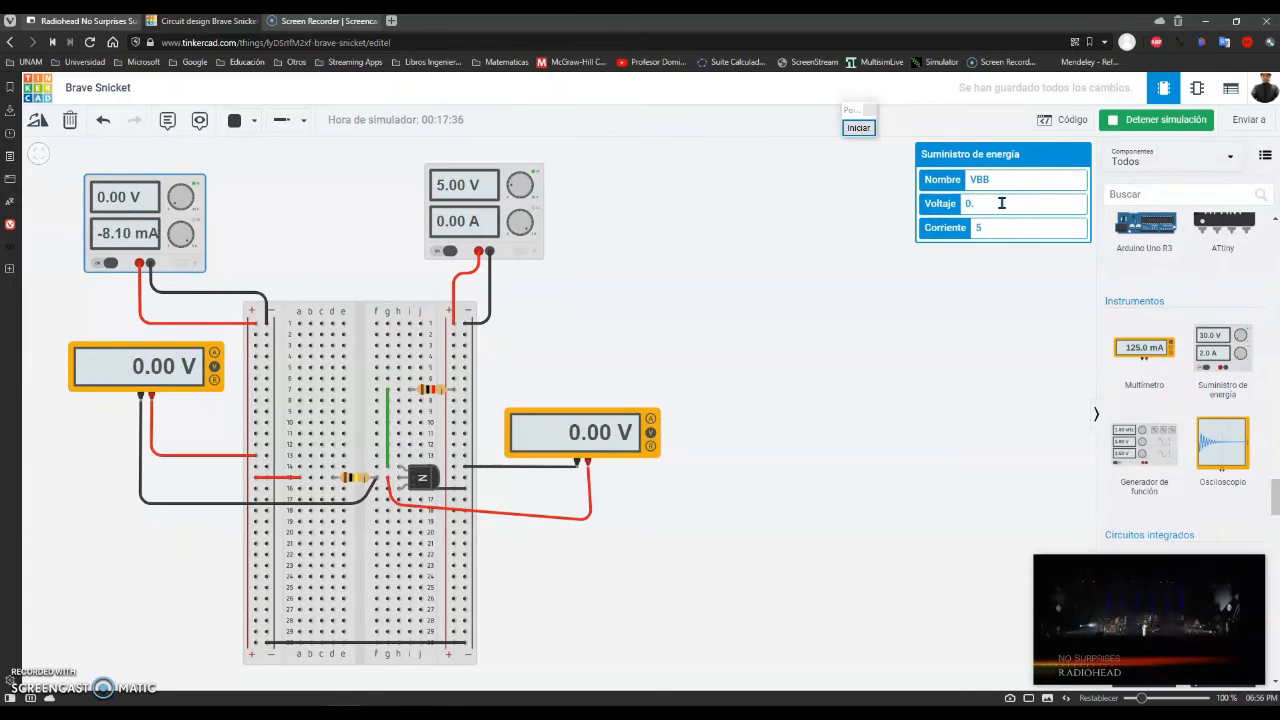
text(65)
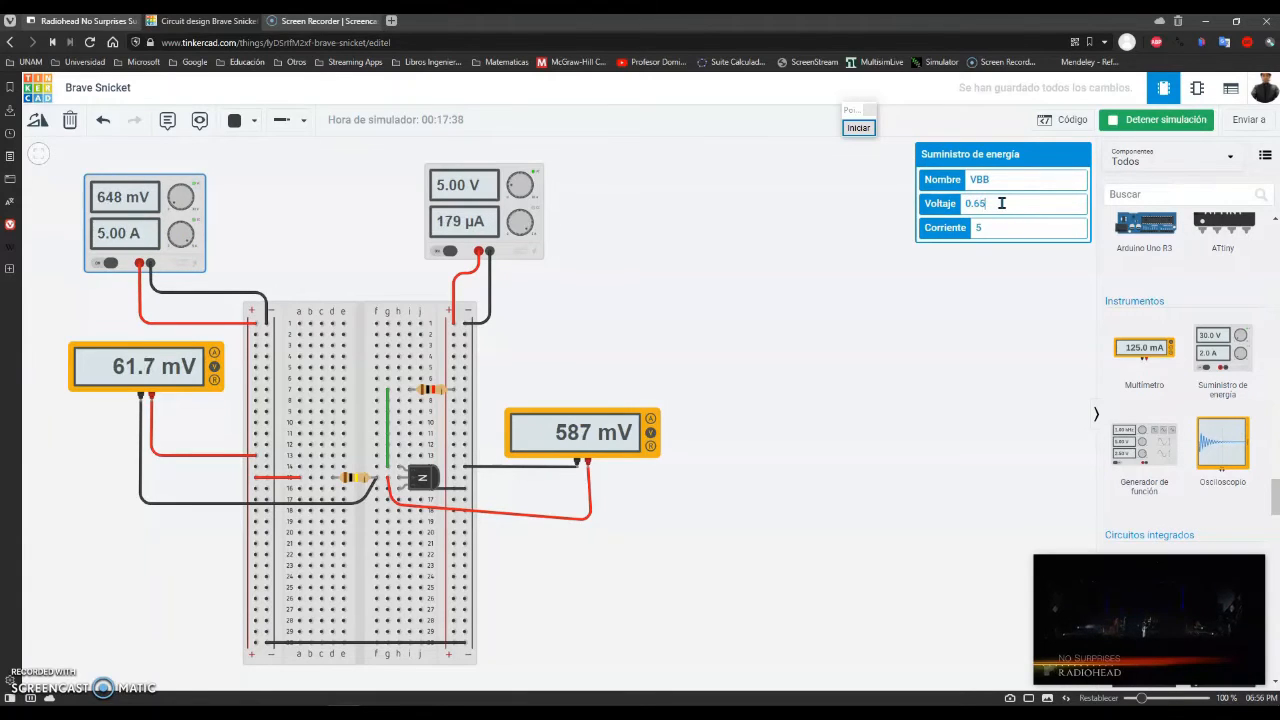
key(BackSpace)
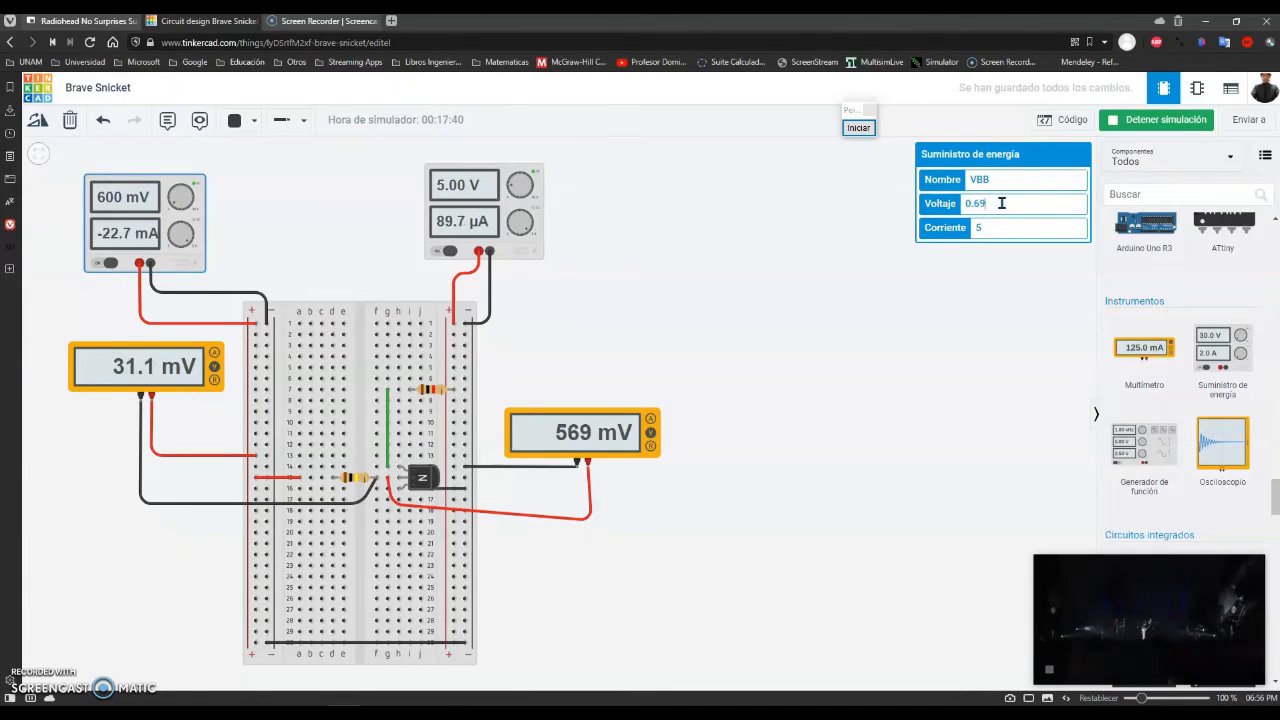
text(9)
key(BackSpace)
key(BackSpace)
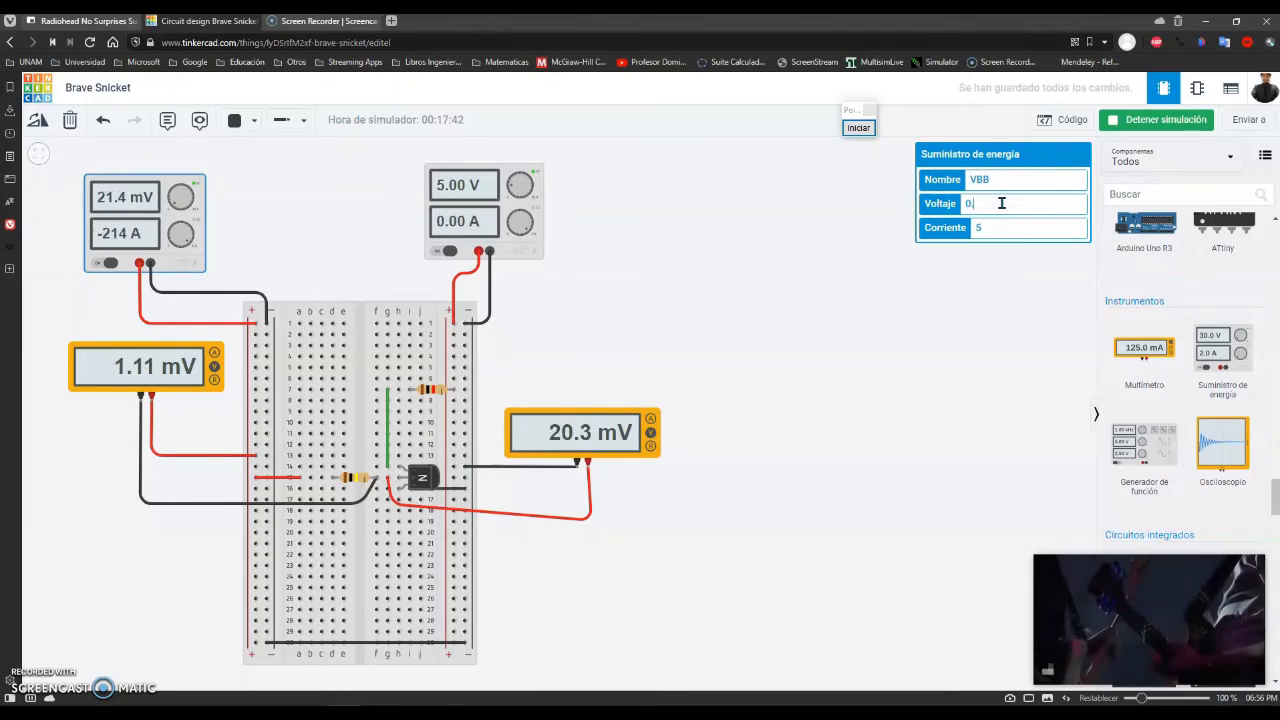
text(7)
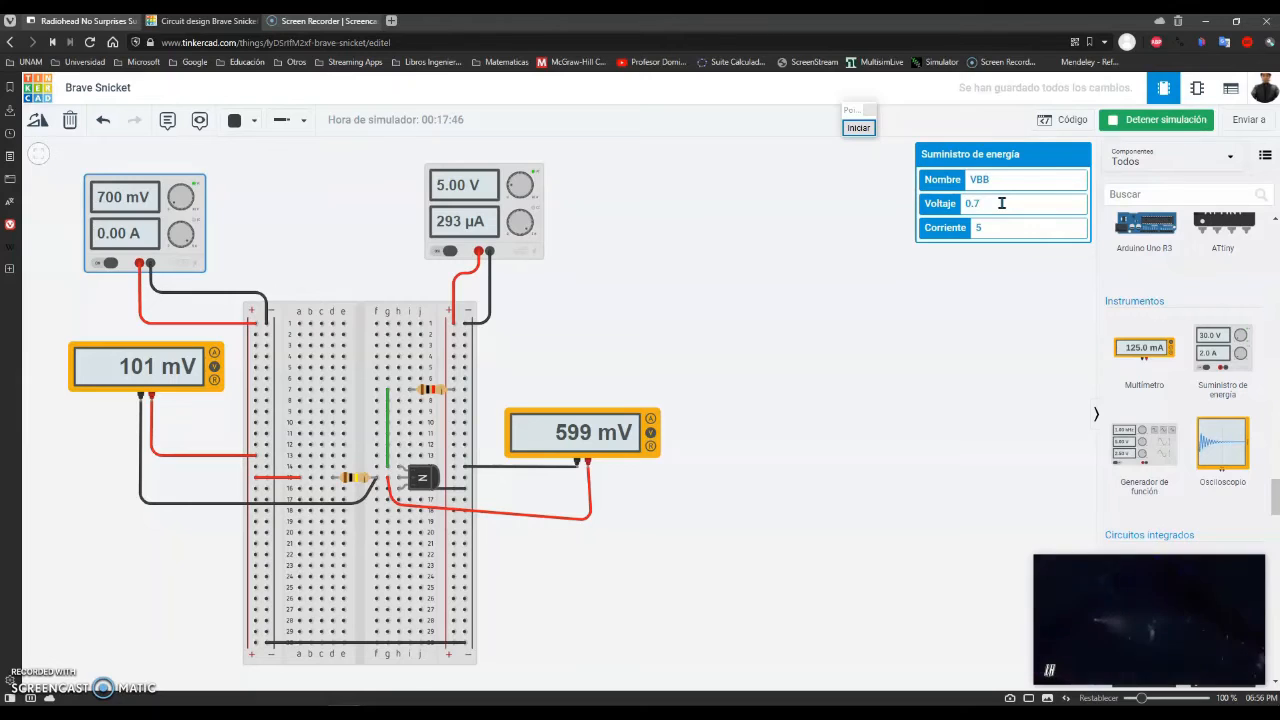
click(579, 345)
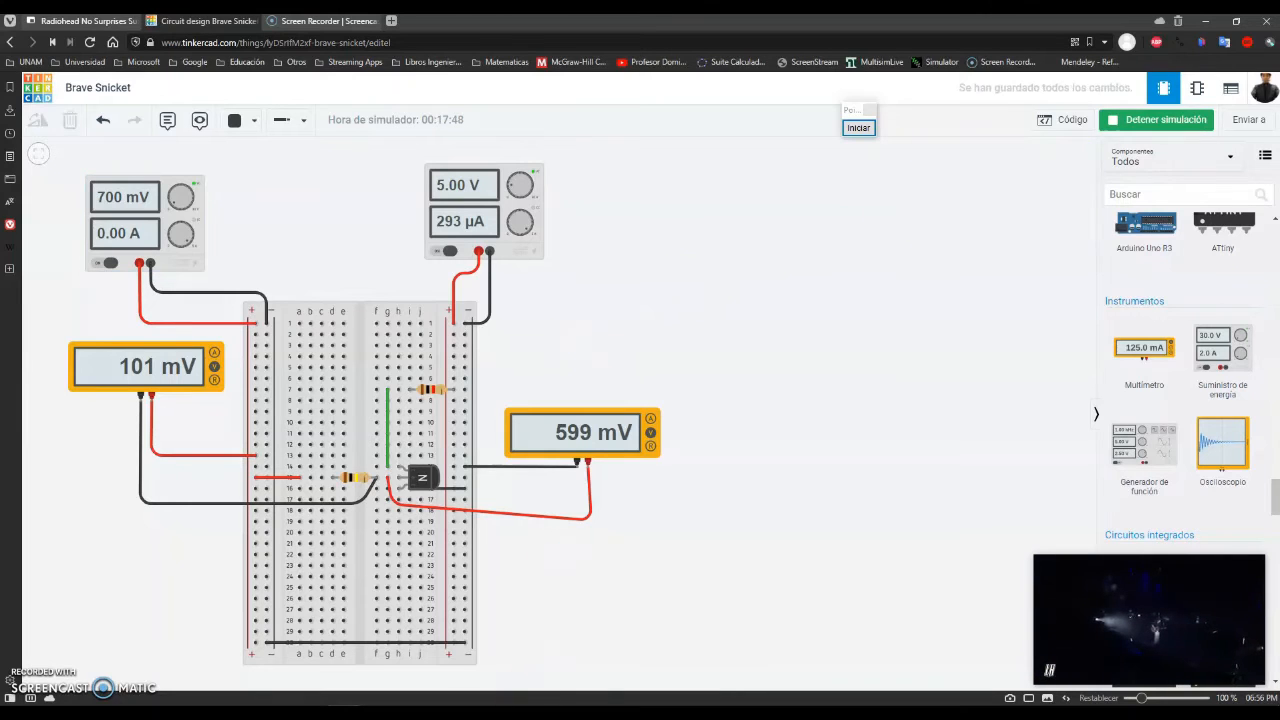
Switch to Excel and record row 7's readings, with VBE 0.599 in A7 and VRB 101E-3 in B7.
key(alt+Tab)
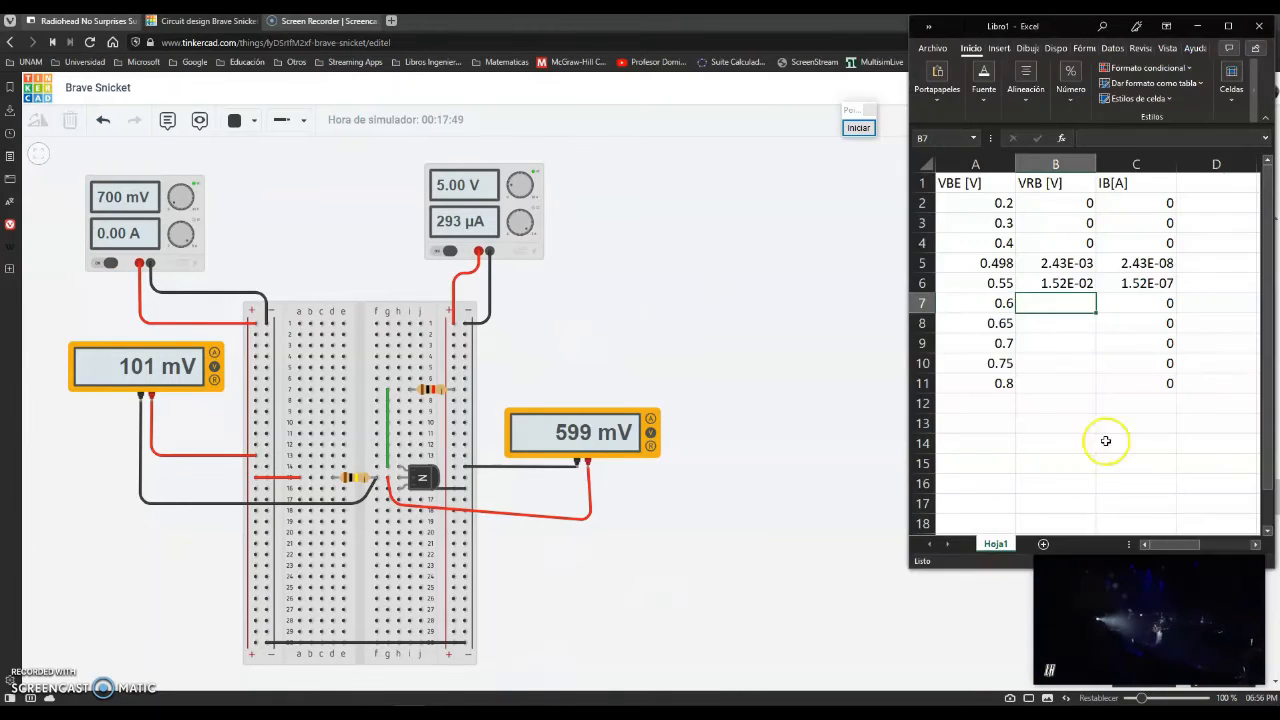
click(987, 303)
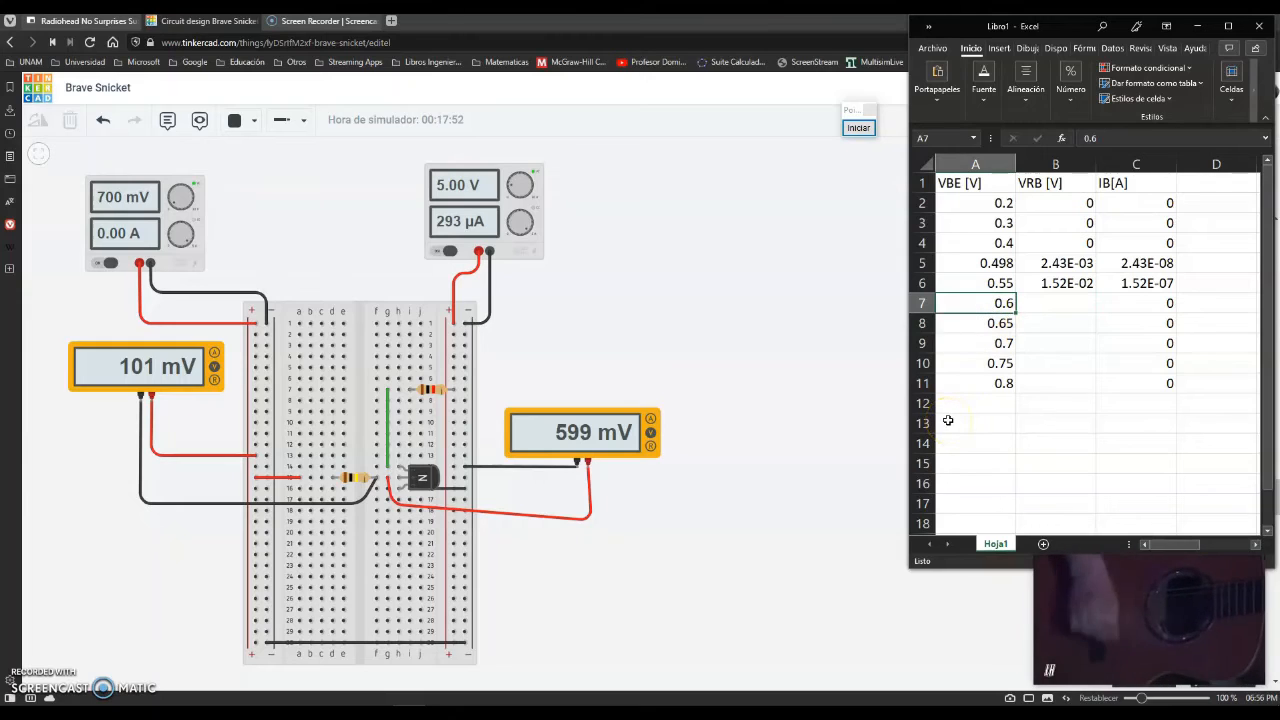
text(0.)
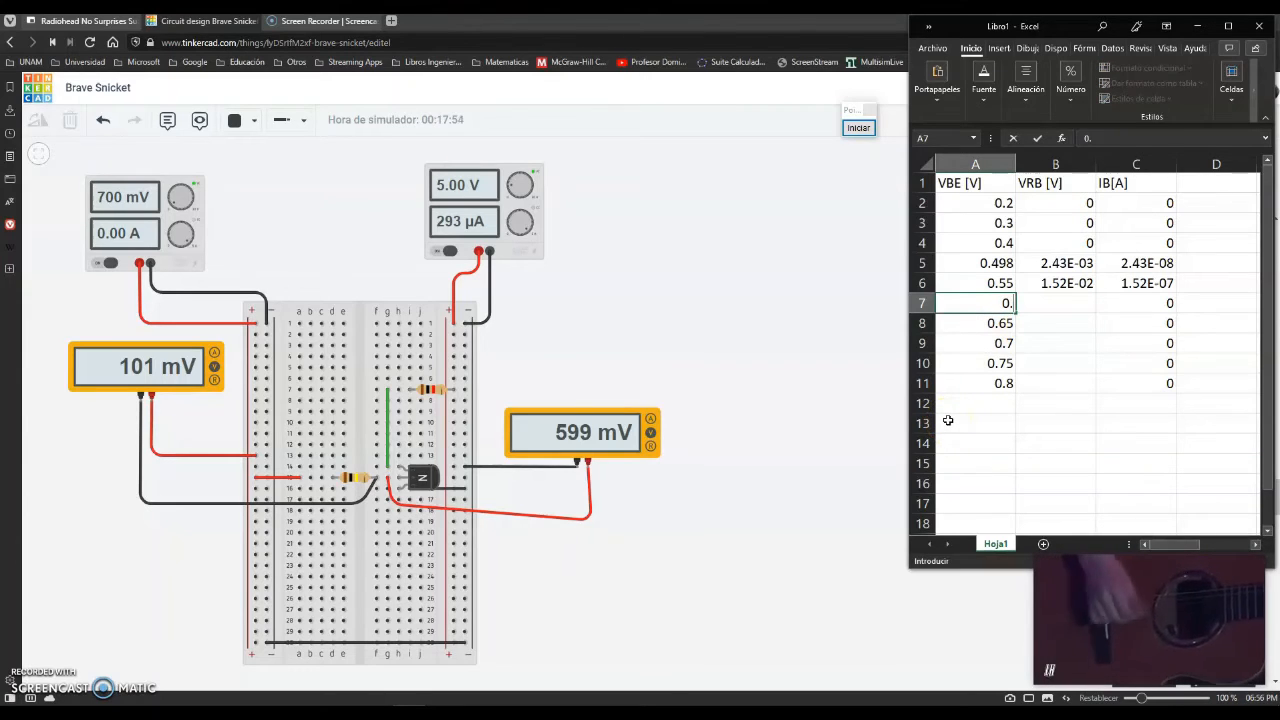
text(599)
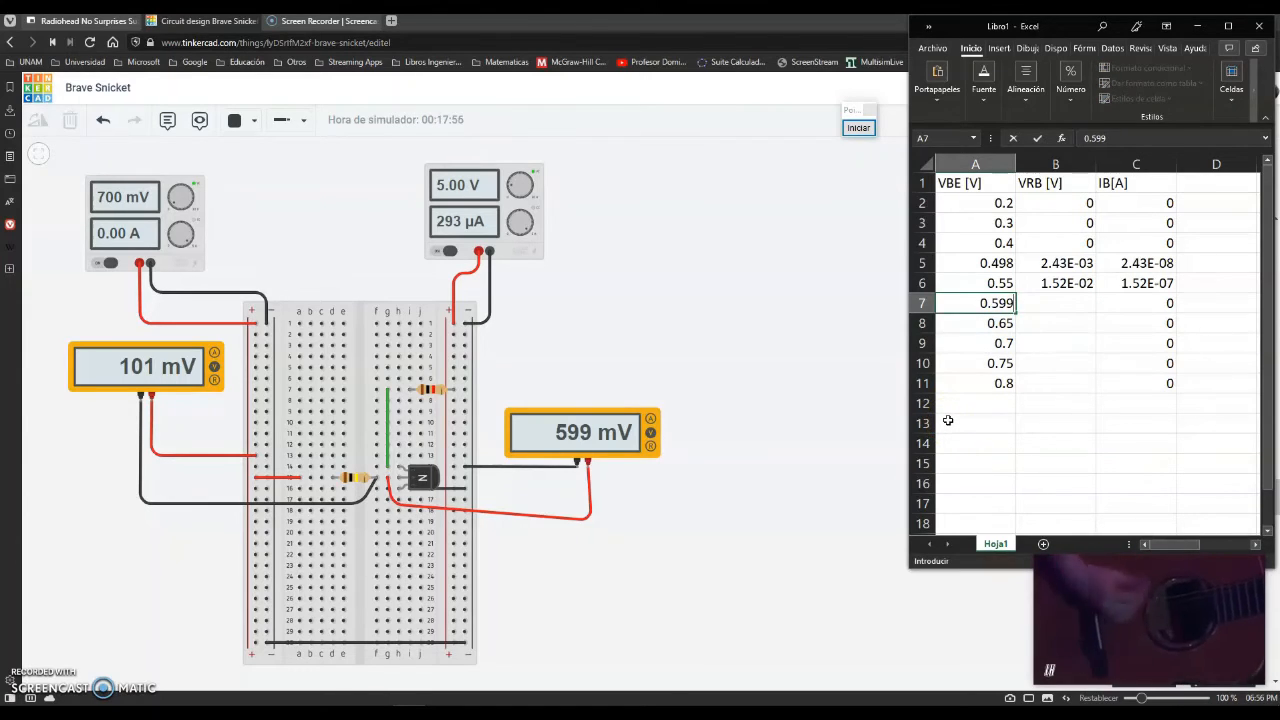
key(Tab)
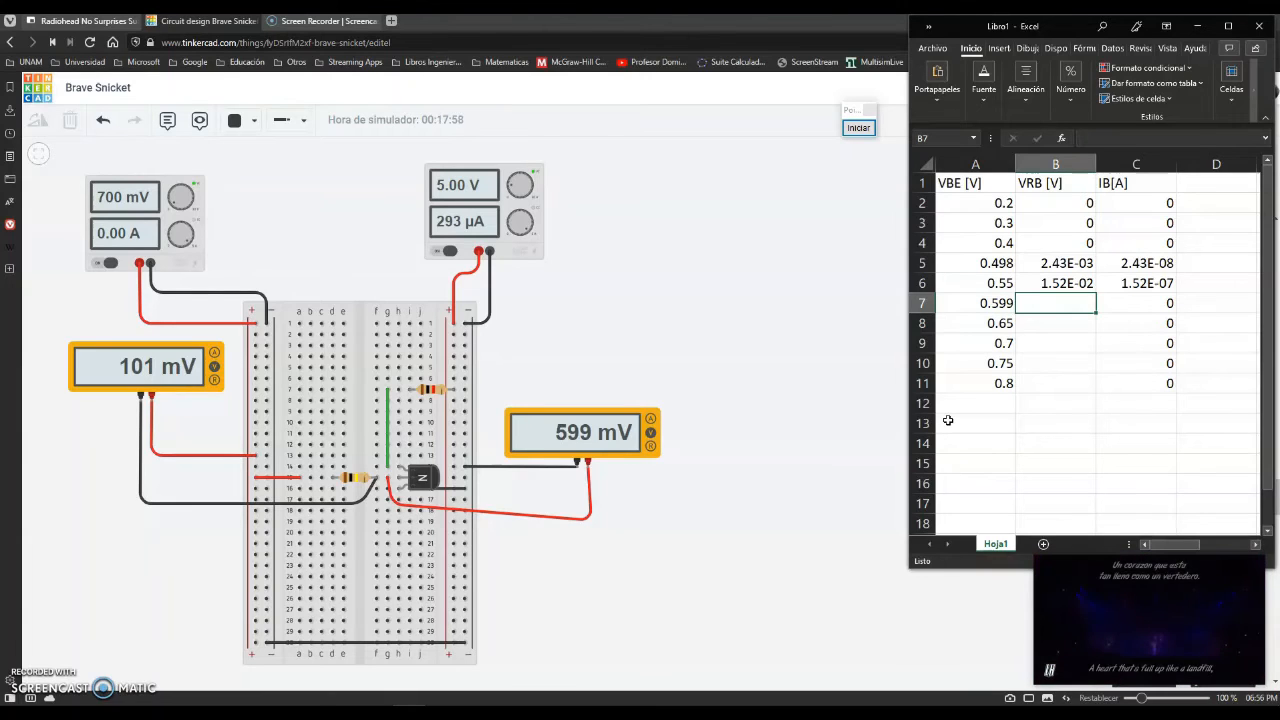
text(101)
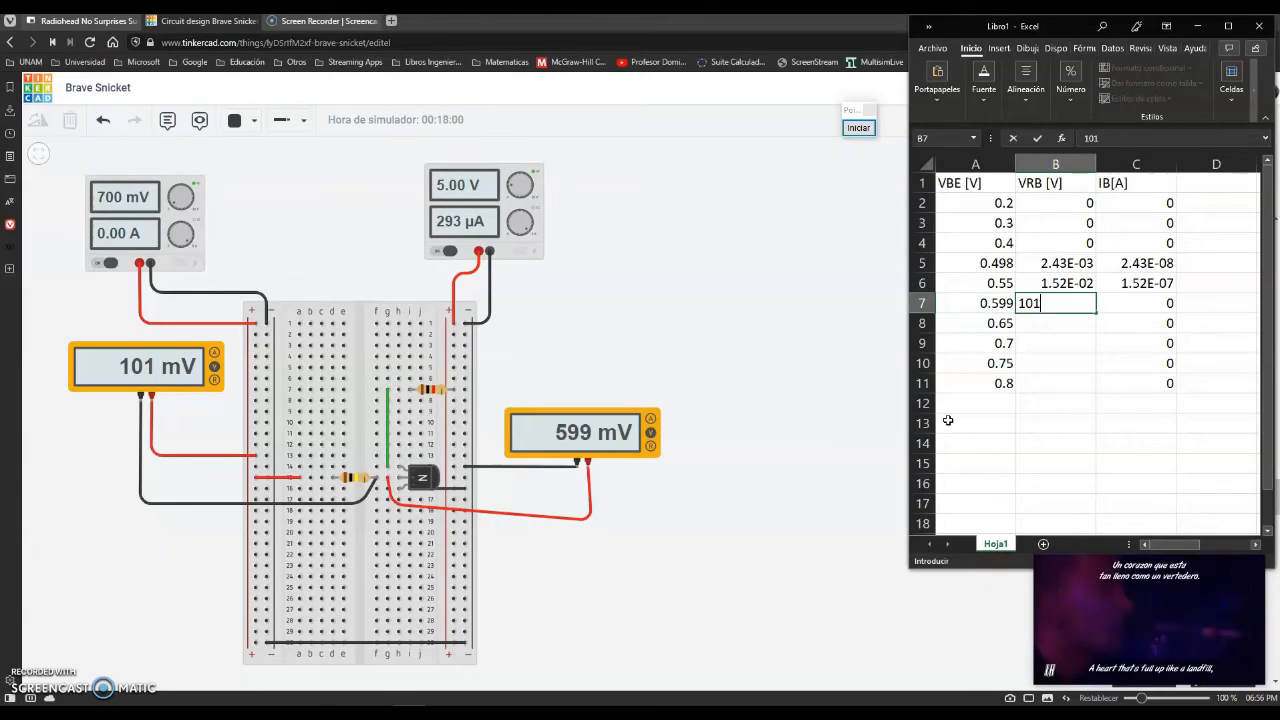
text(E-3)
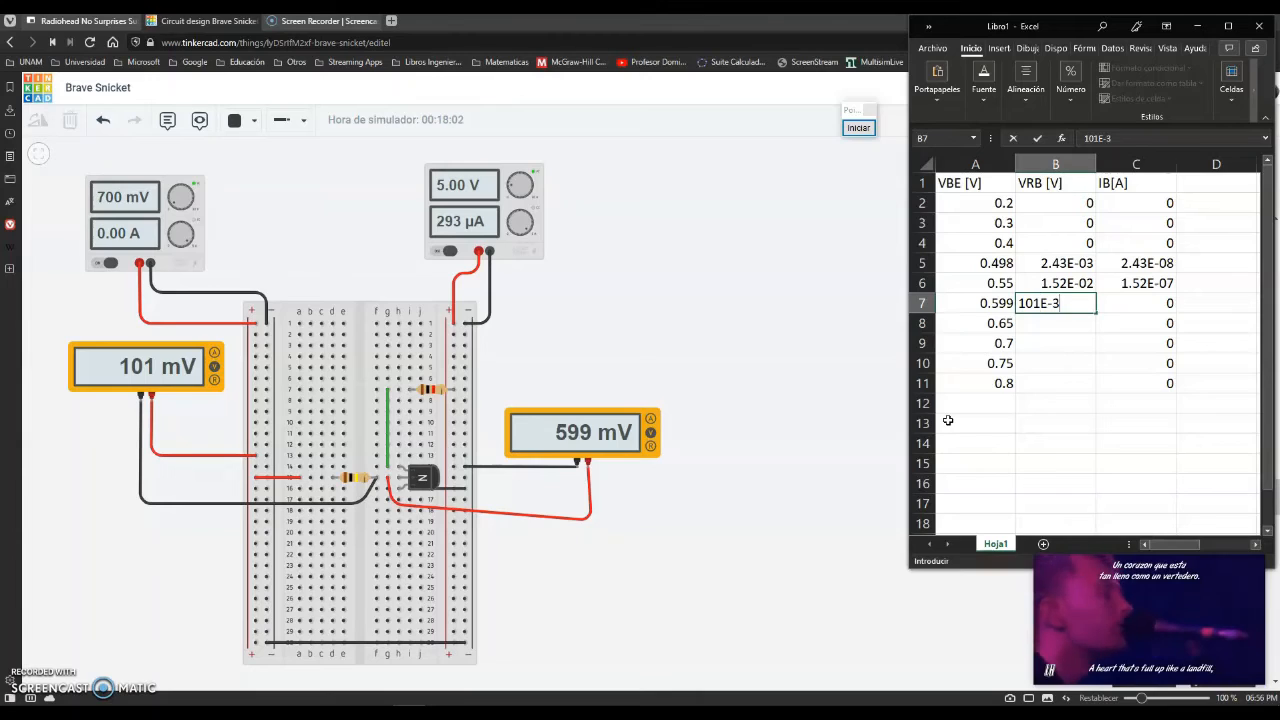
key(Return)
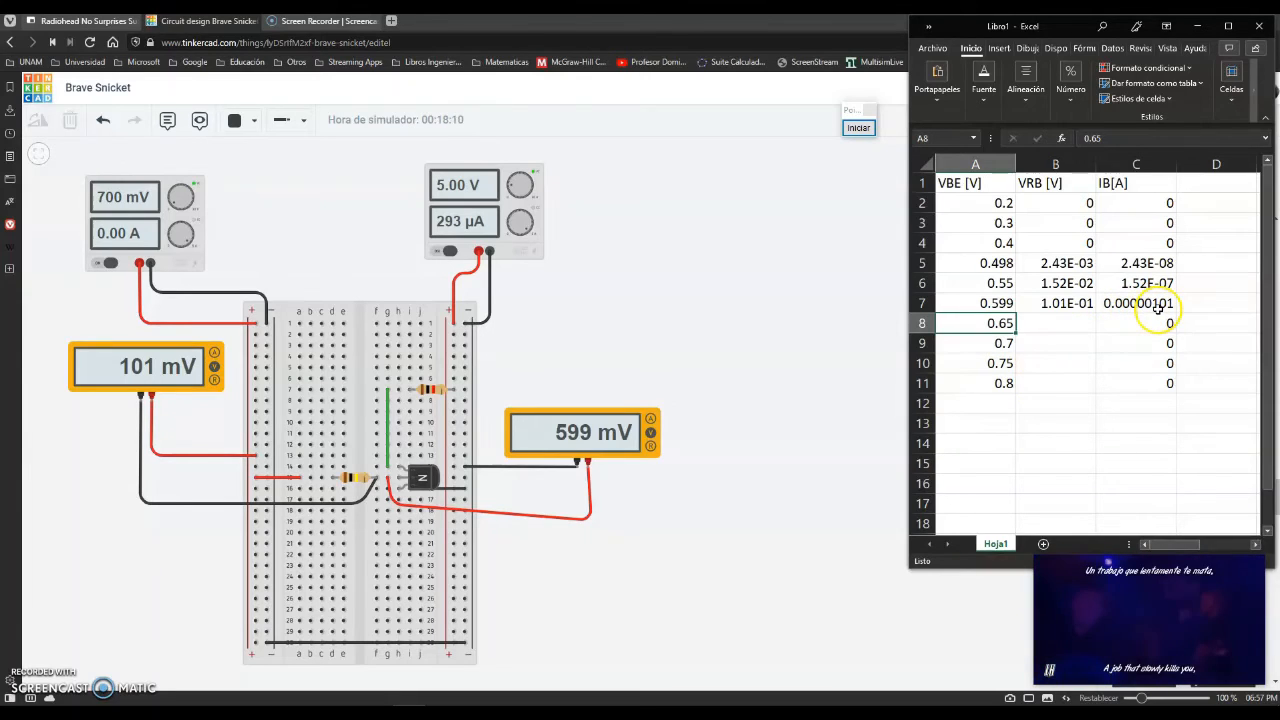
click(1063, 324)
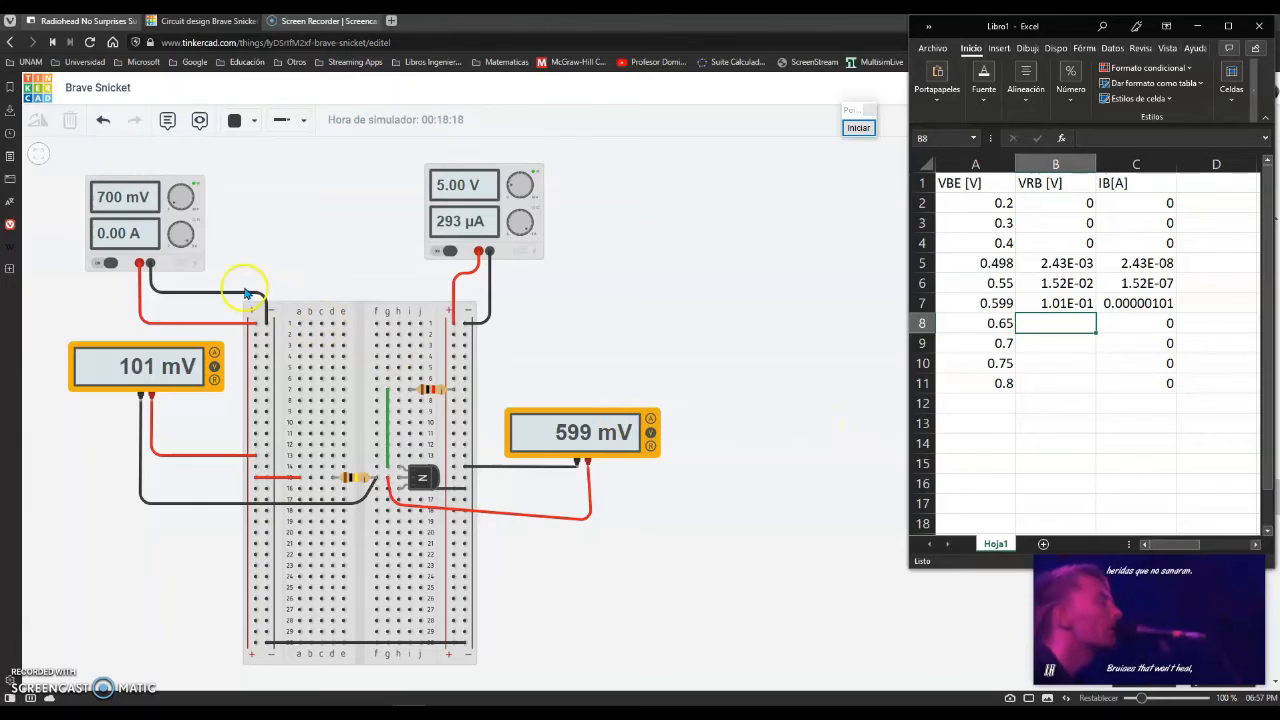
Switch back to Tinkercad and raise the VBB supply's voltage through 0.75 V and 0.8 V to 1 V.
click(180, 234)
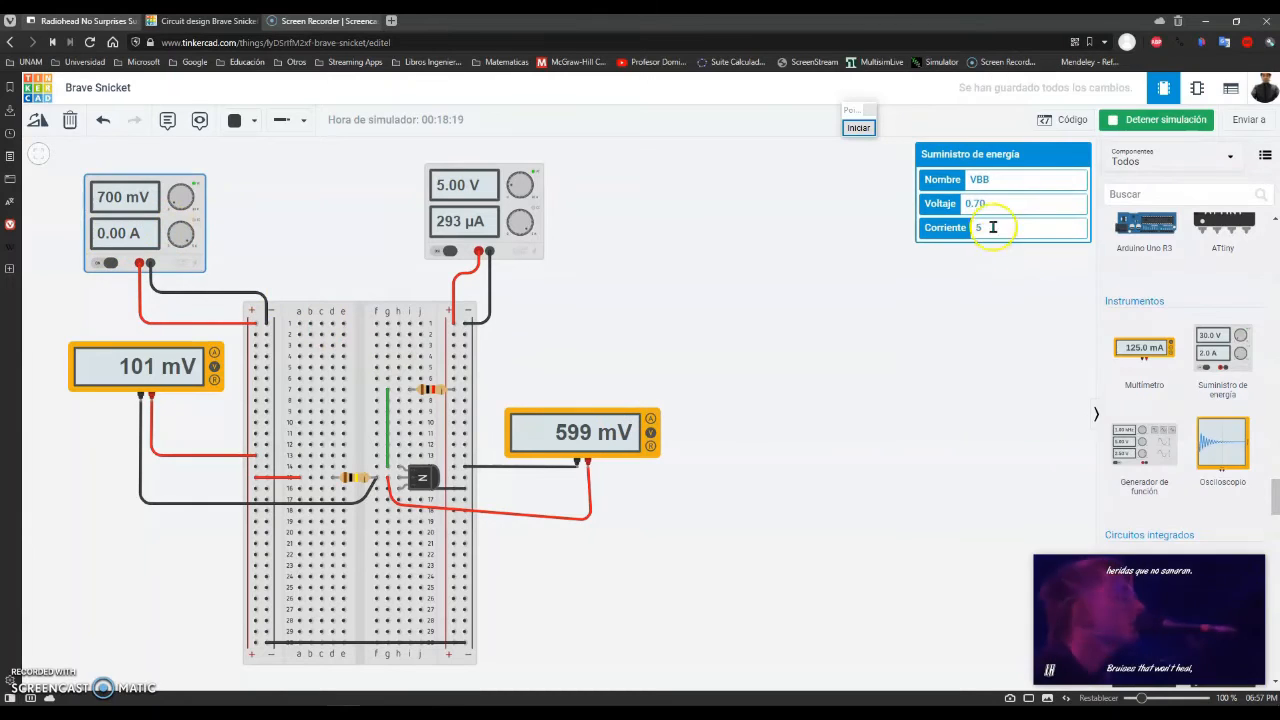
double_click(1005, 203)
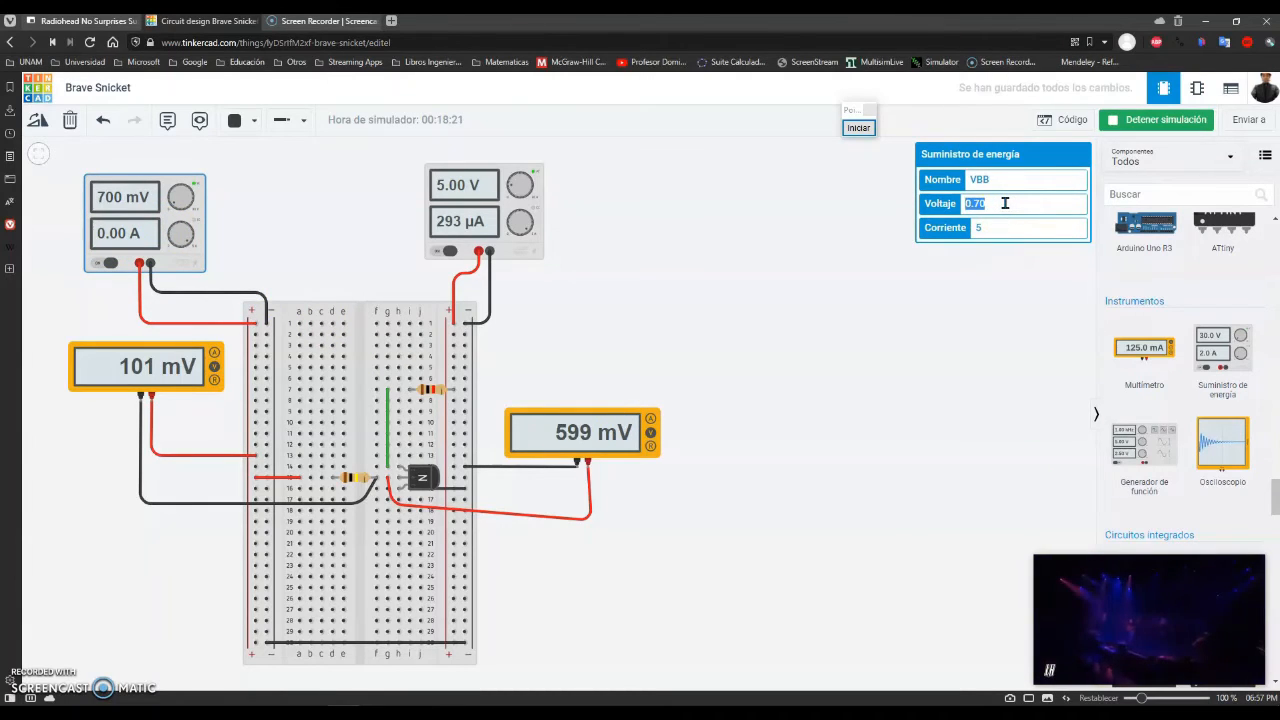
text(0.75)
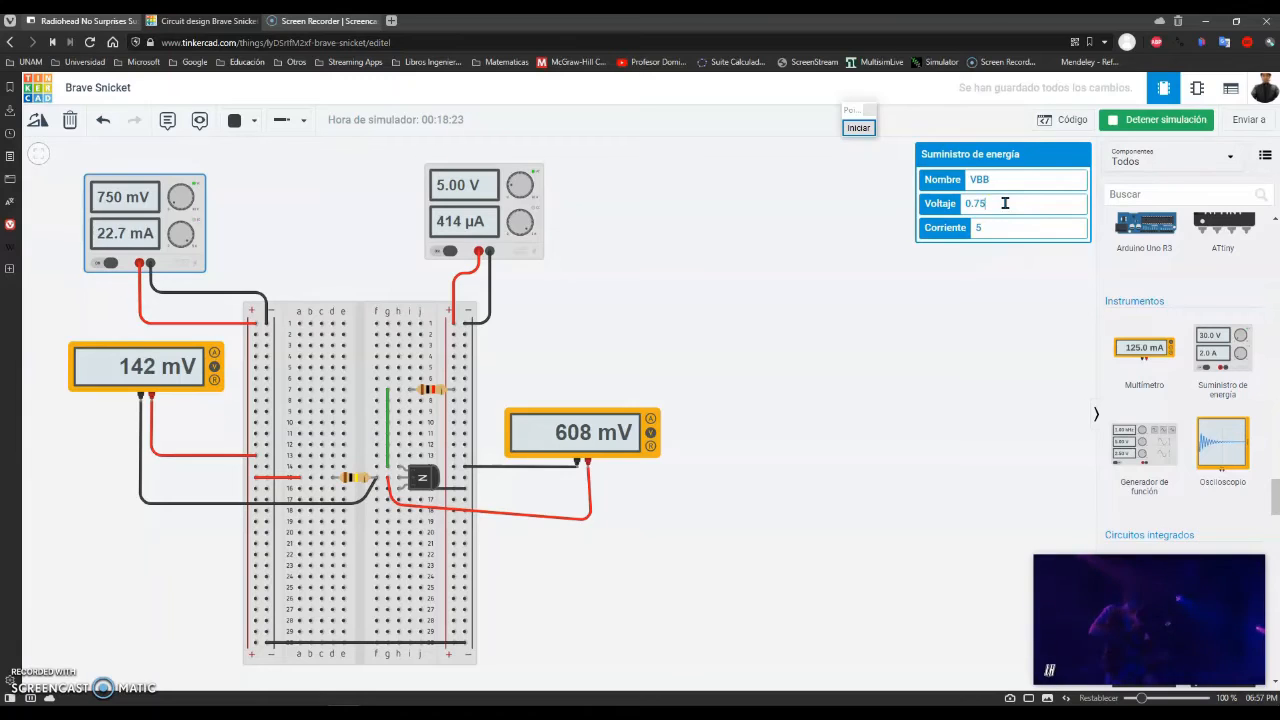
key(BackSpace)
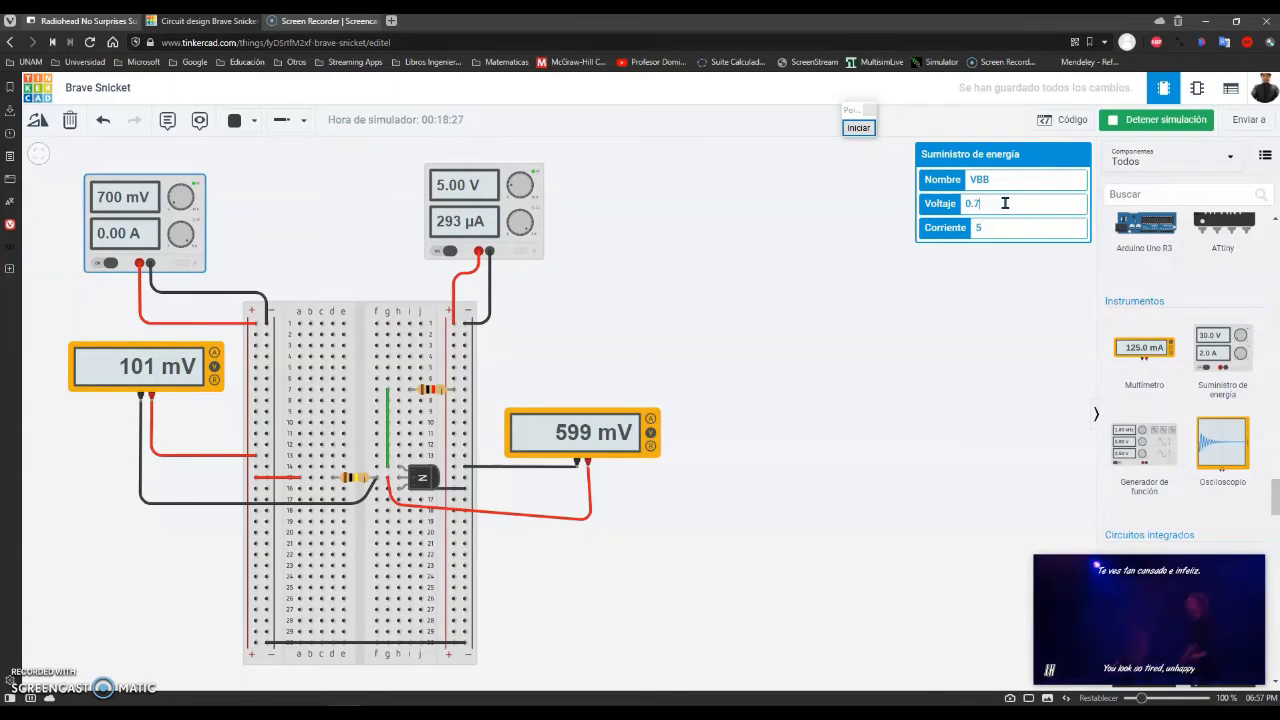
key(BackSpace)
text(8)
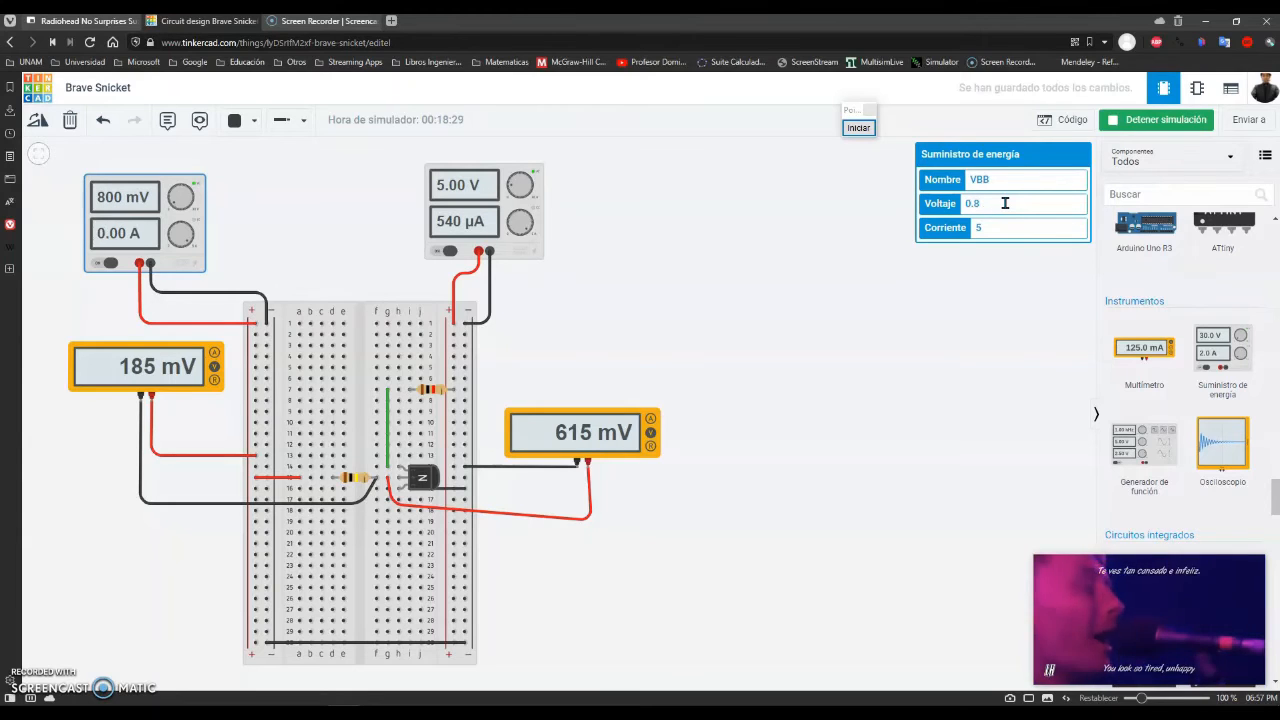
key(BackSpace)
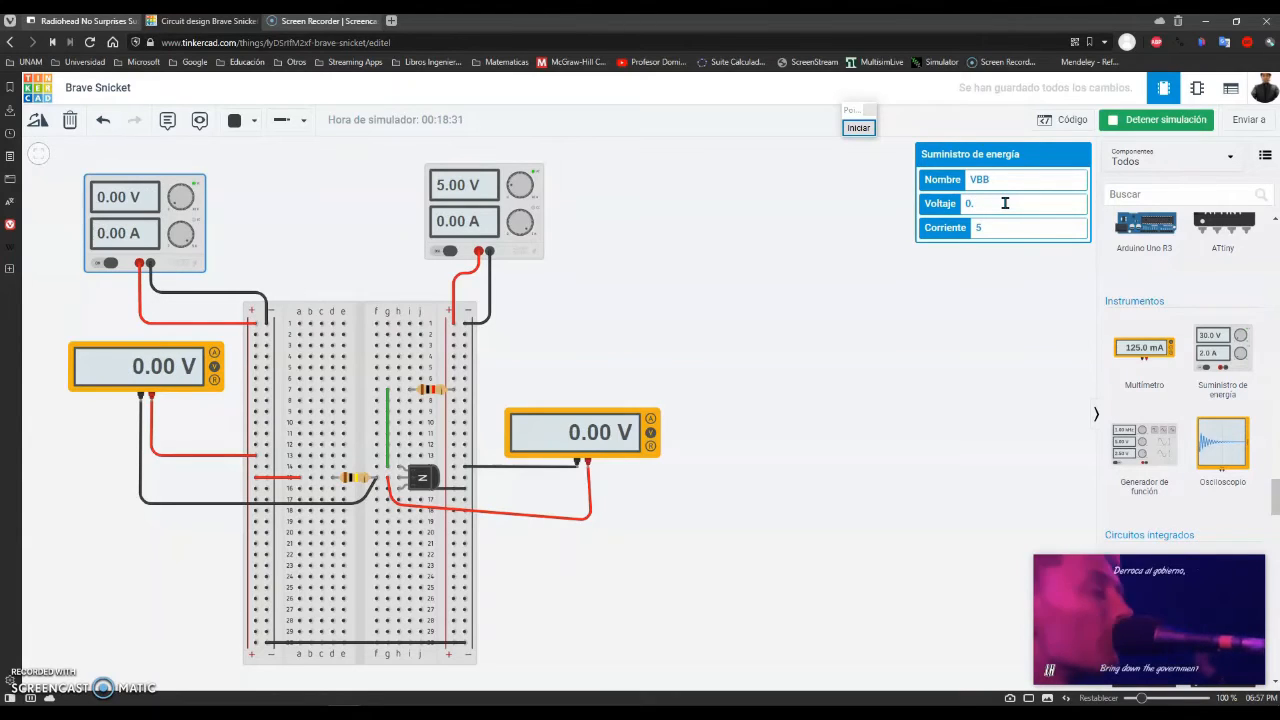
text(1)
key(BackSpace)
key(BackSpace)
key(BackSpace)
text(1)
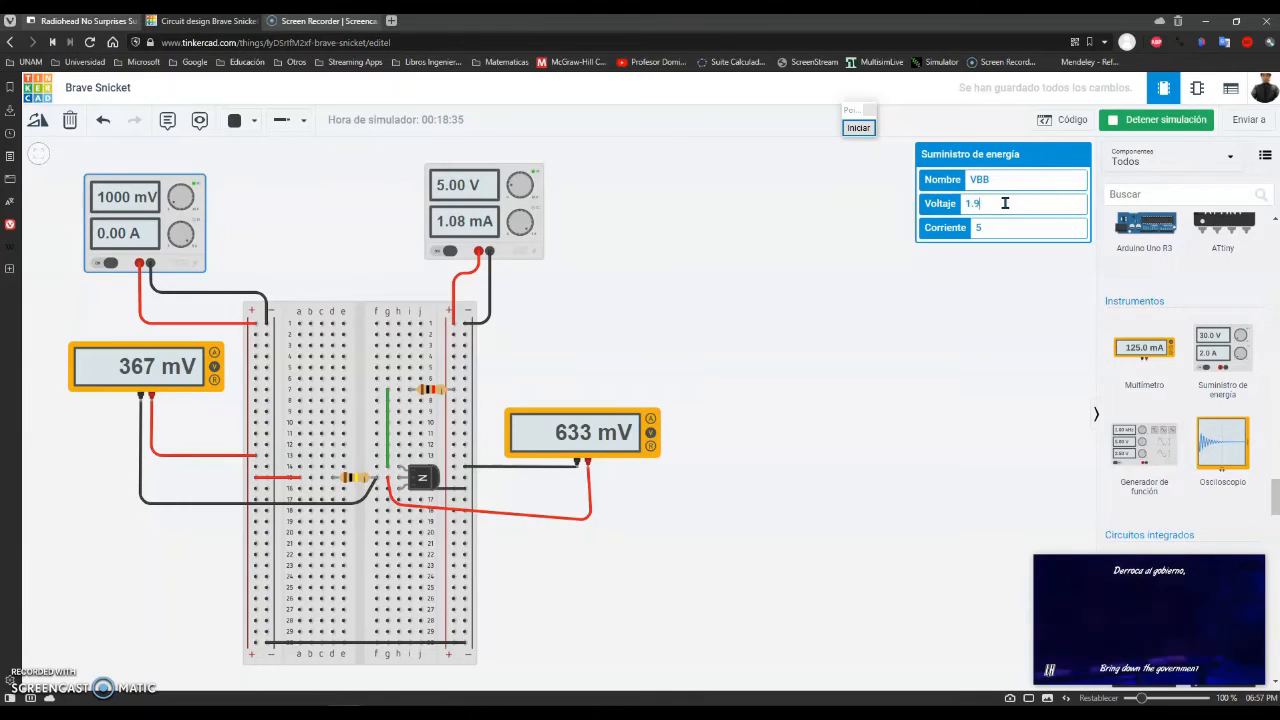
Raise the VBB supply's voltage further, trying 1.9 V, 1.7 V and 1.5 V and settling on 1.4 V.
text(.9)
key(BackSpace)
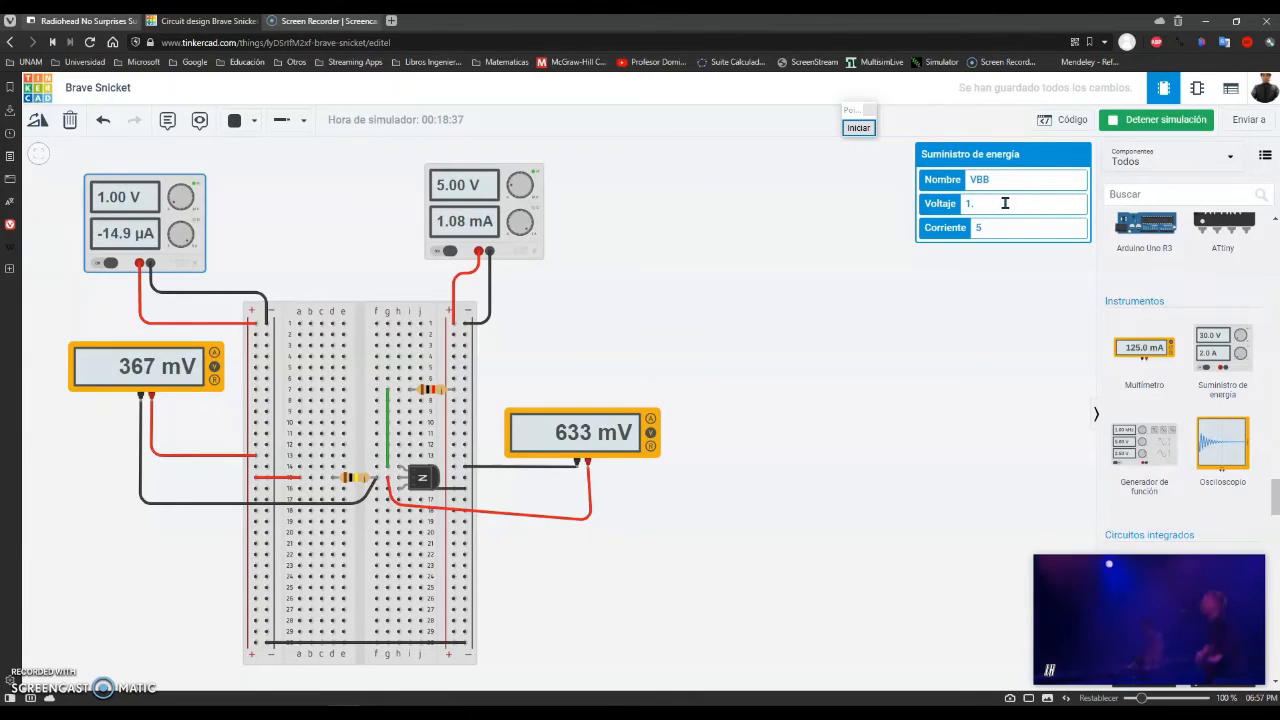
text(7)
key(BackSpace)
text(5)
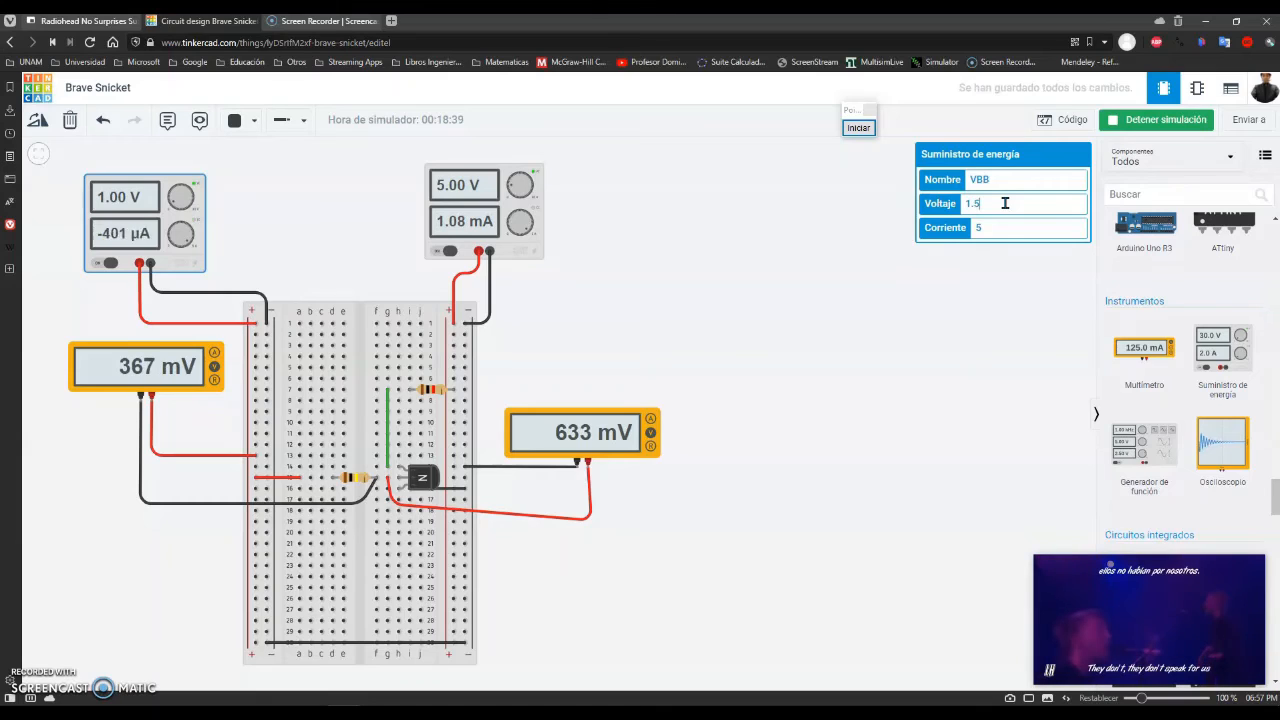
key(BackSpace)
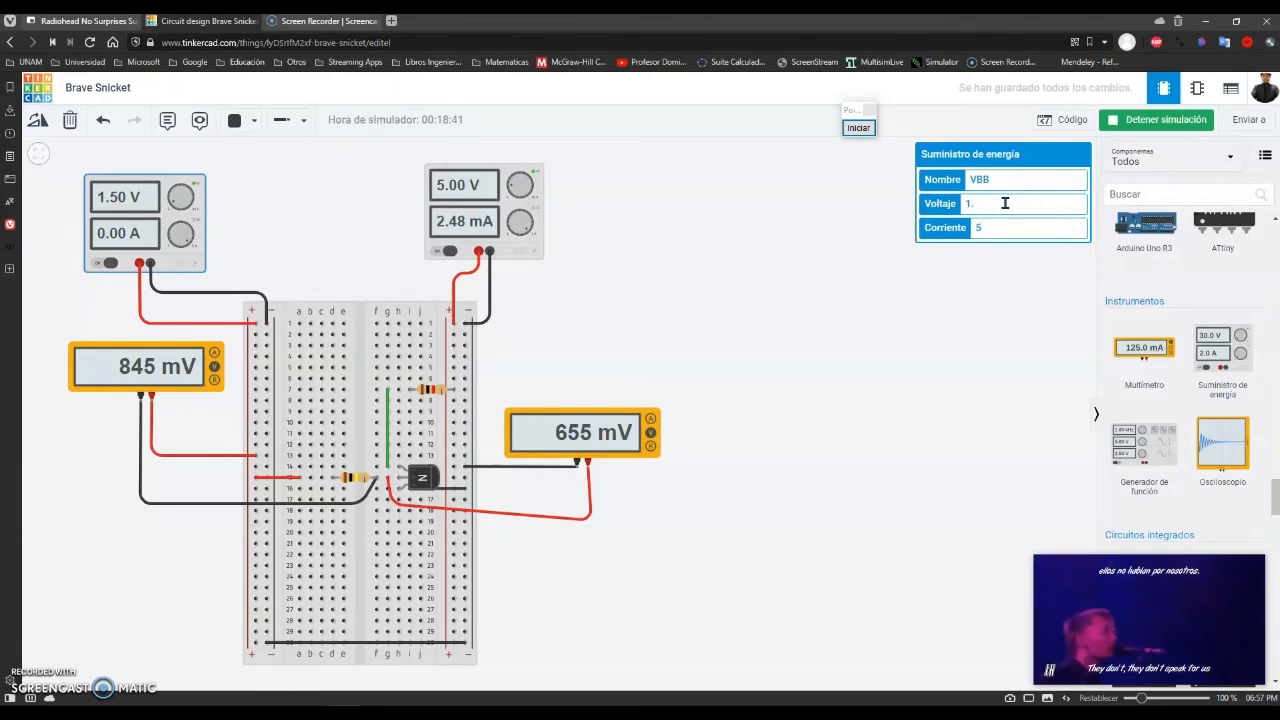
text(4)
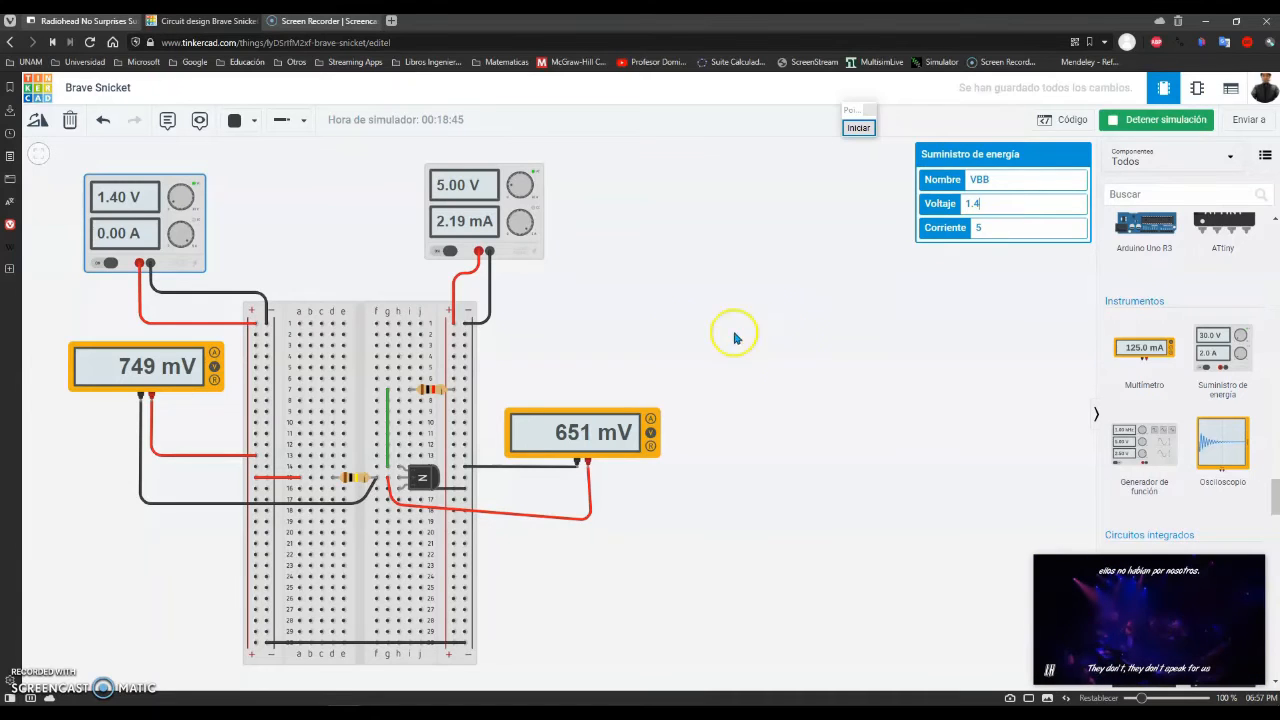
click(663, 330)
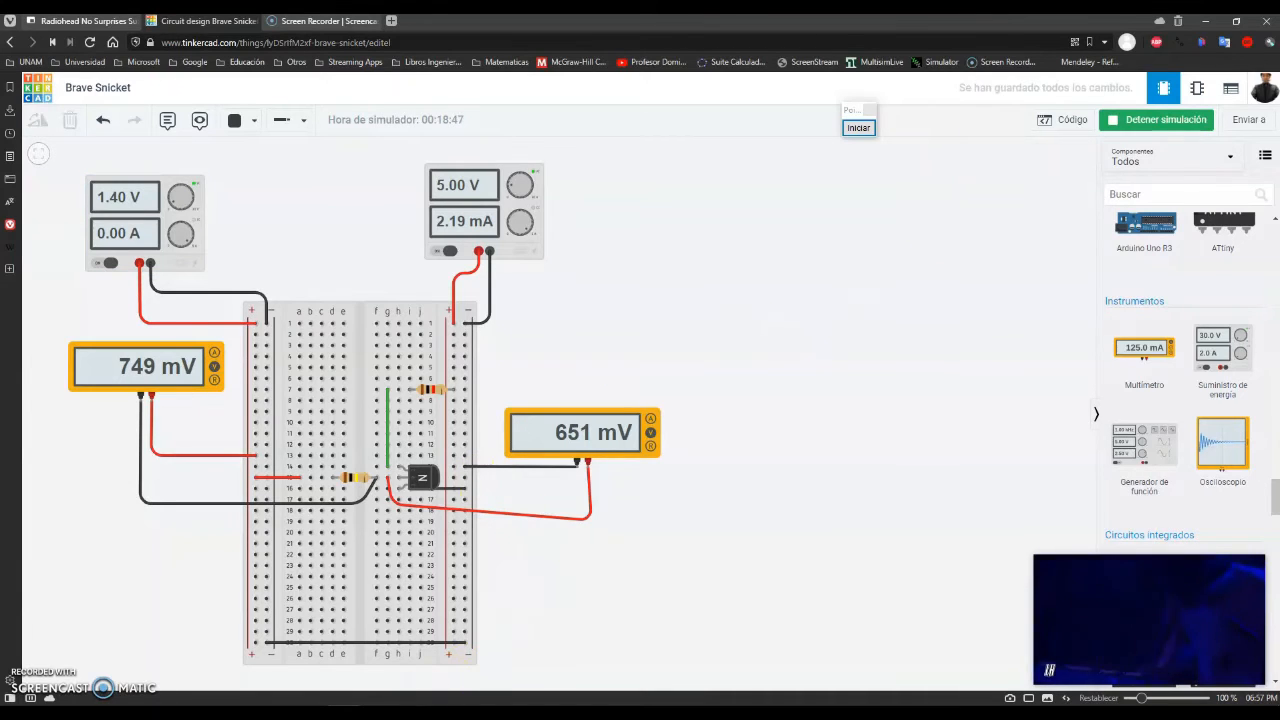
Switch to Excel and record row 8's readings, with VBE 0.651 in A8 and VRB 749E-3 in B8.
key(alt+Tab)
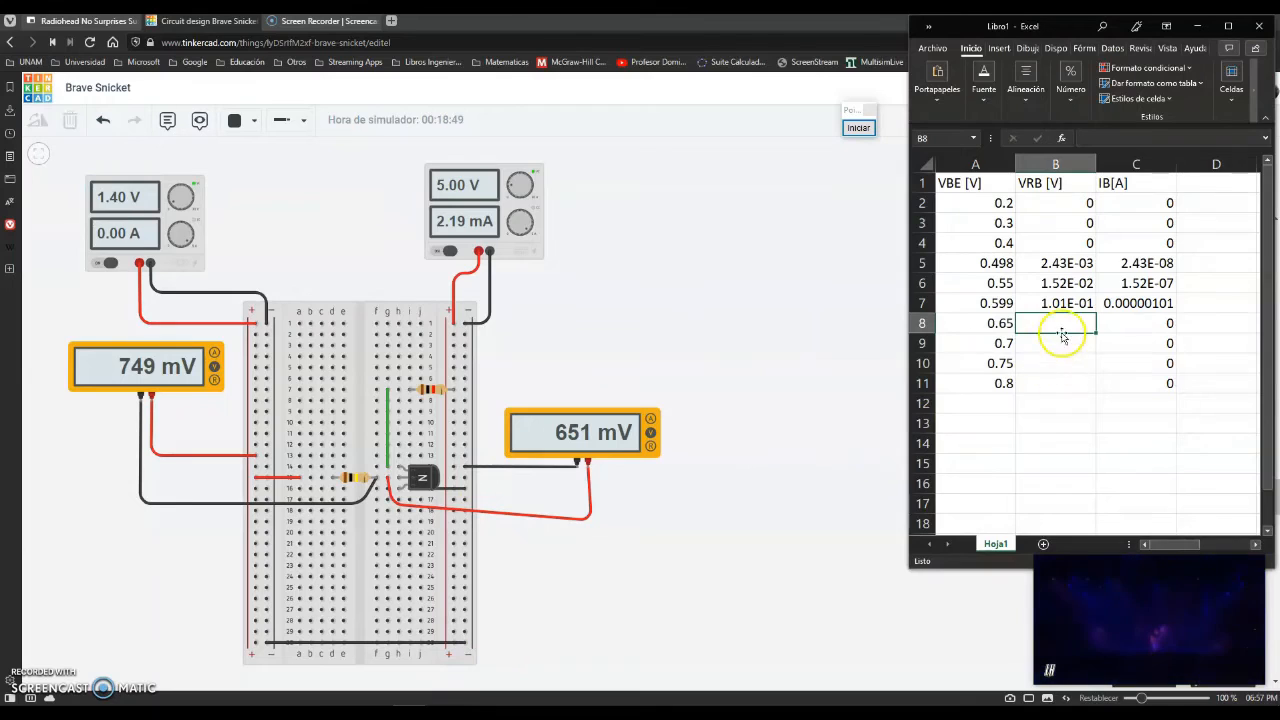
click(980, 325)
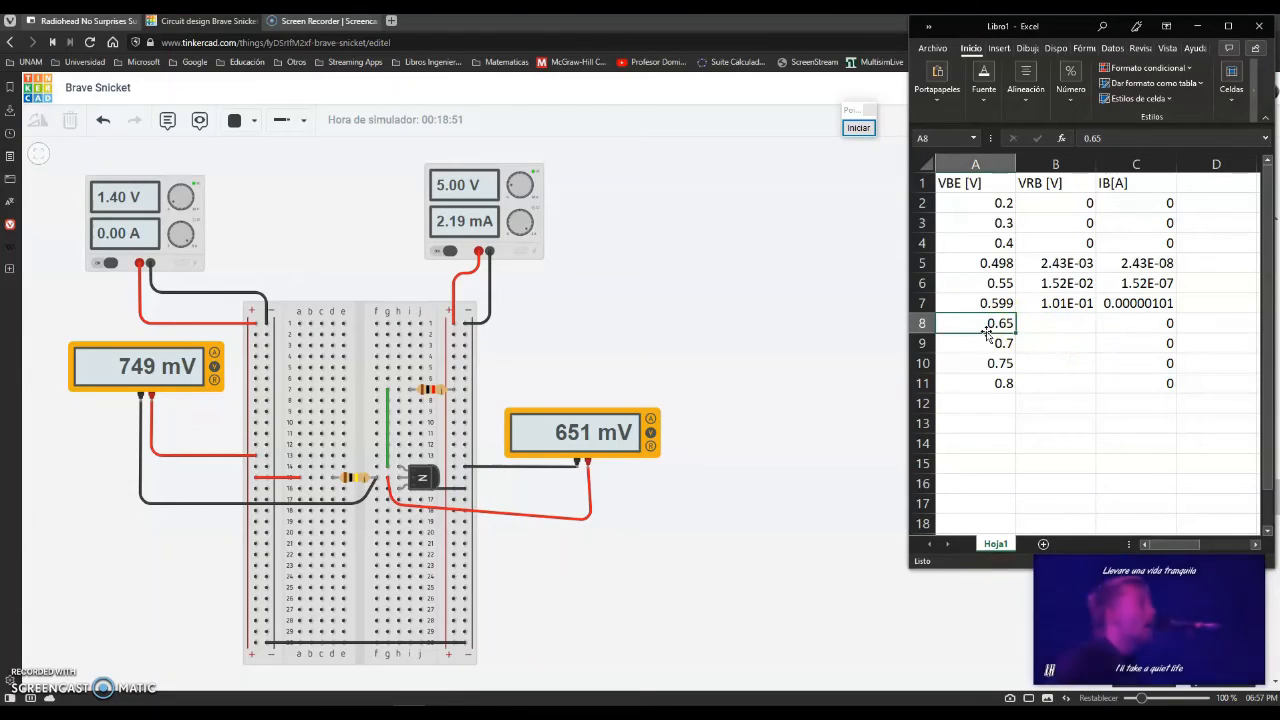
text(0.)
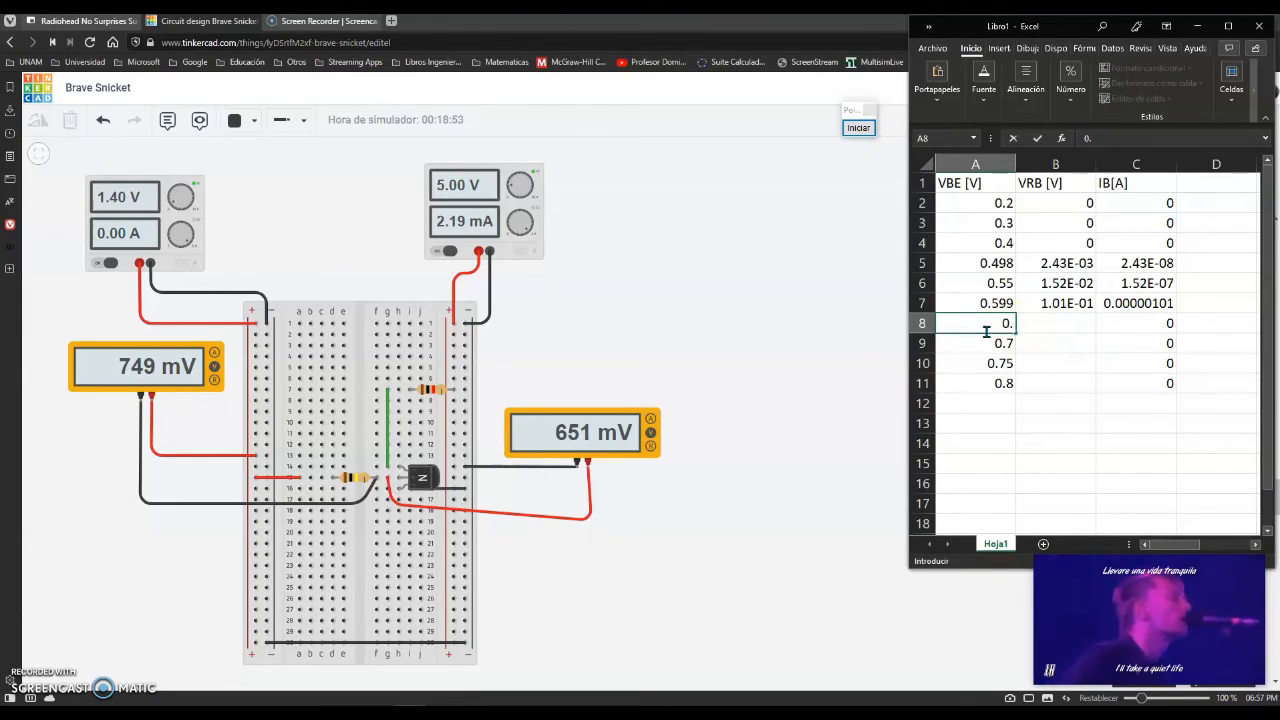
text(651)
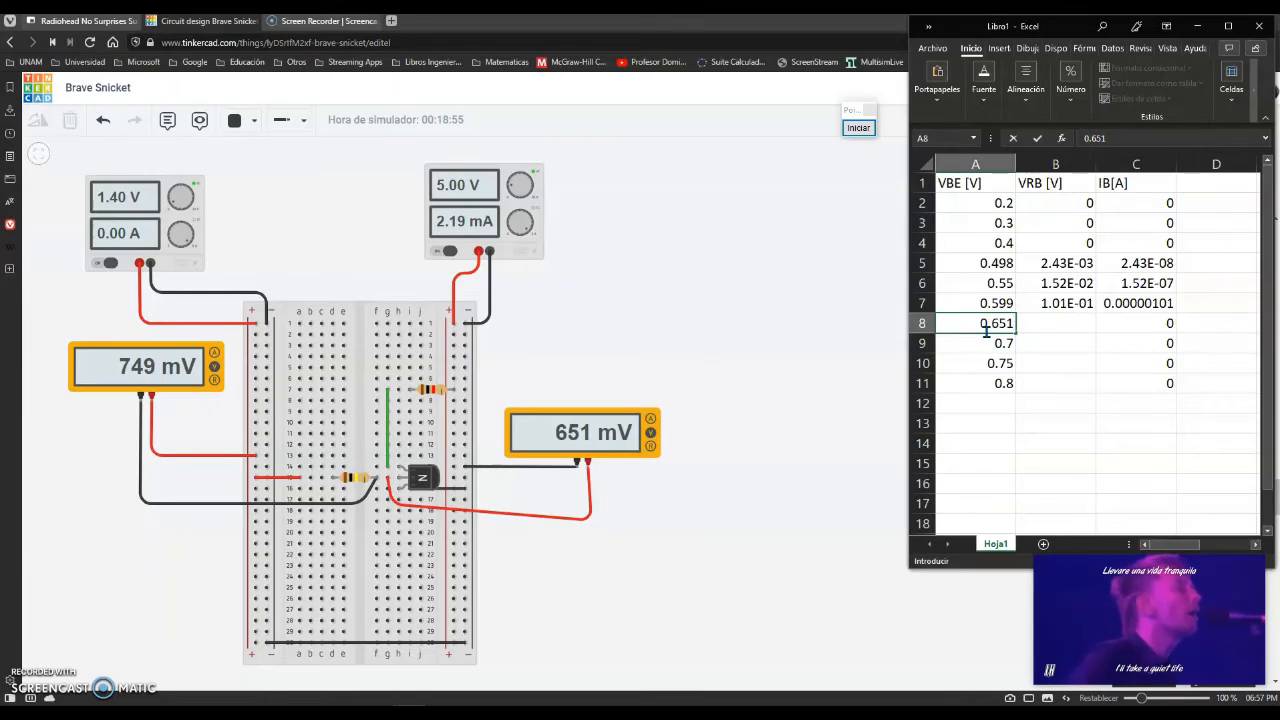
key(Tab)
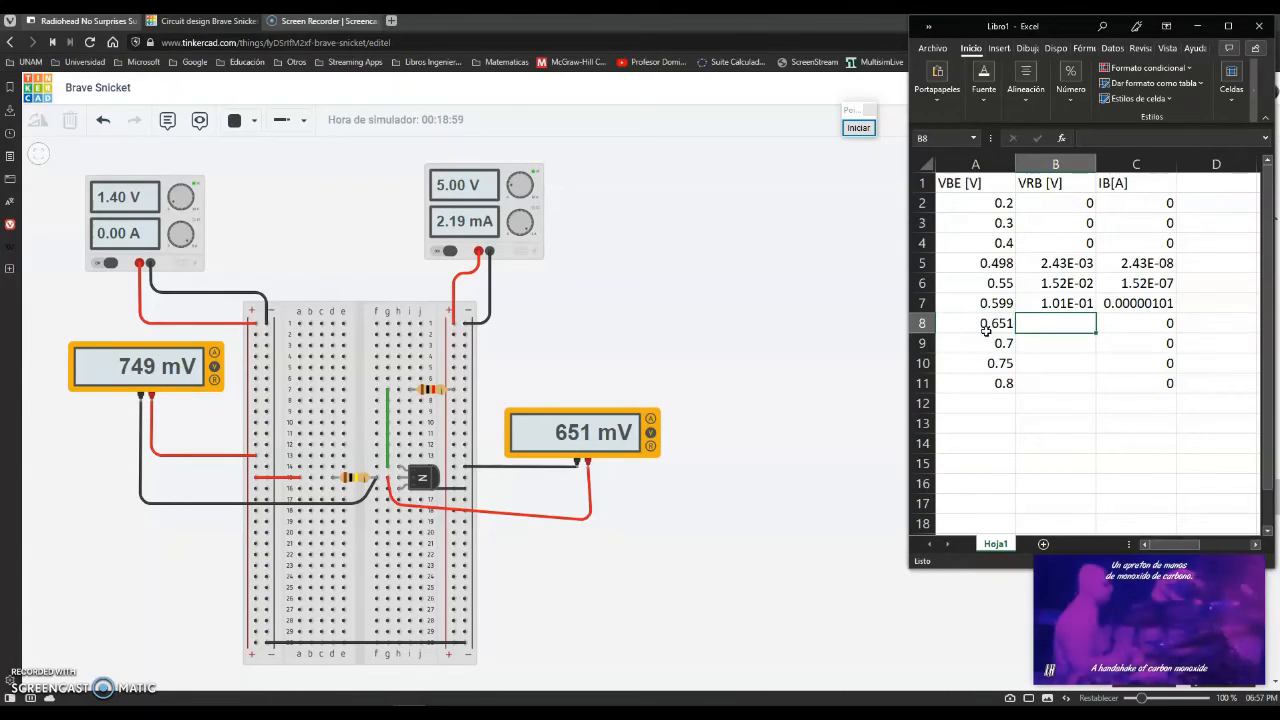
text(749)
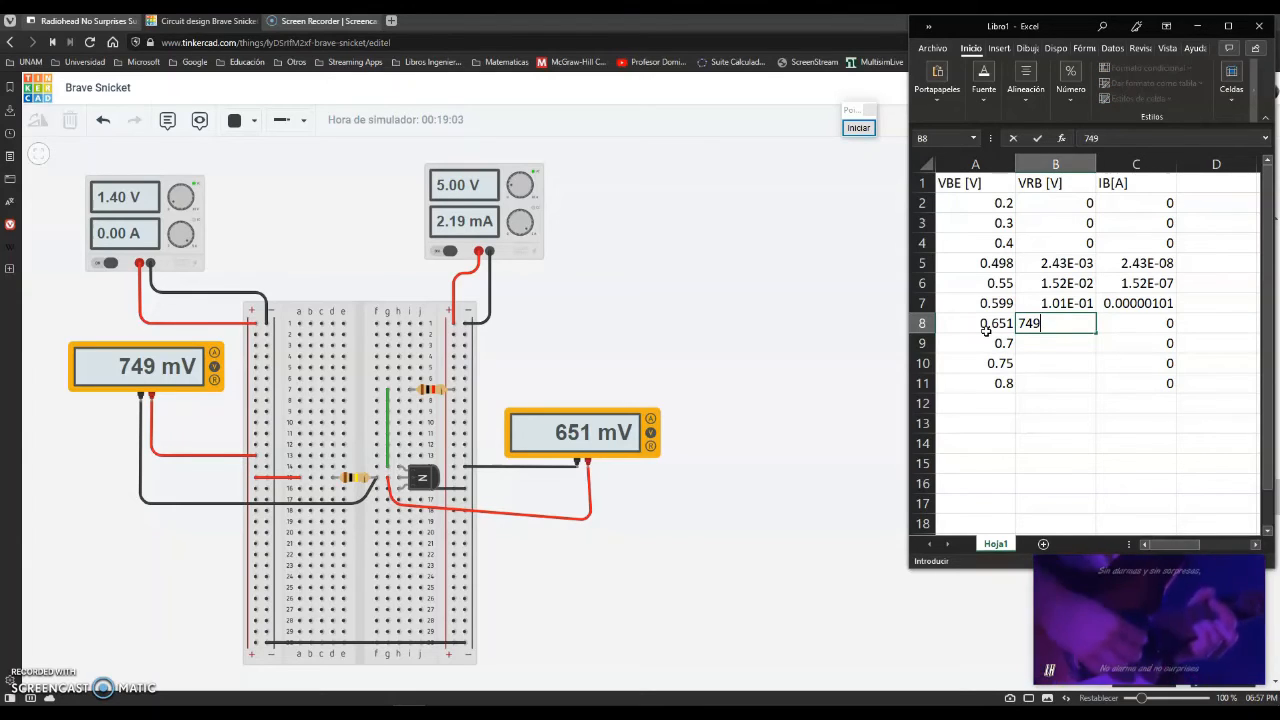
text(E-3)
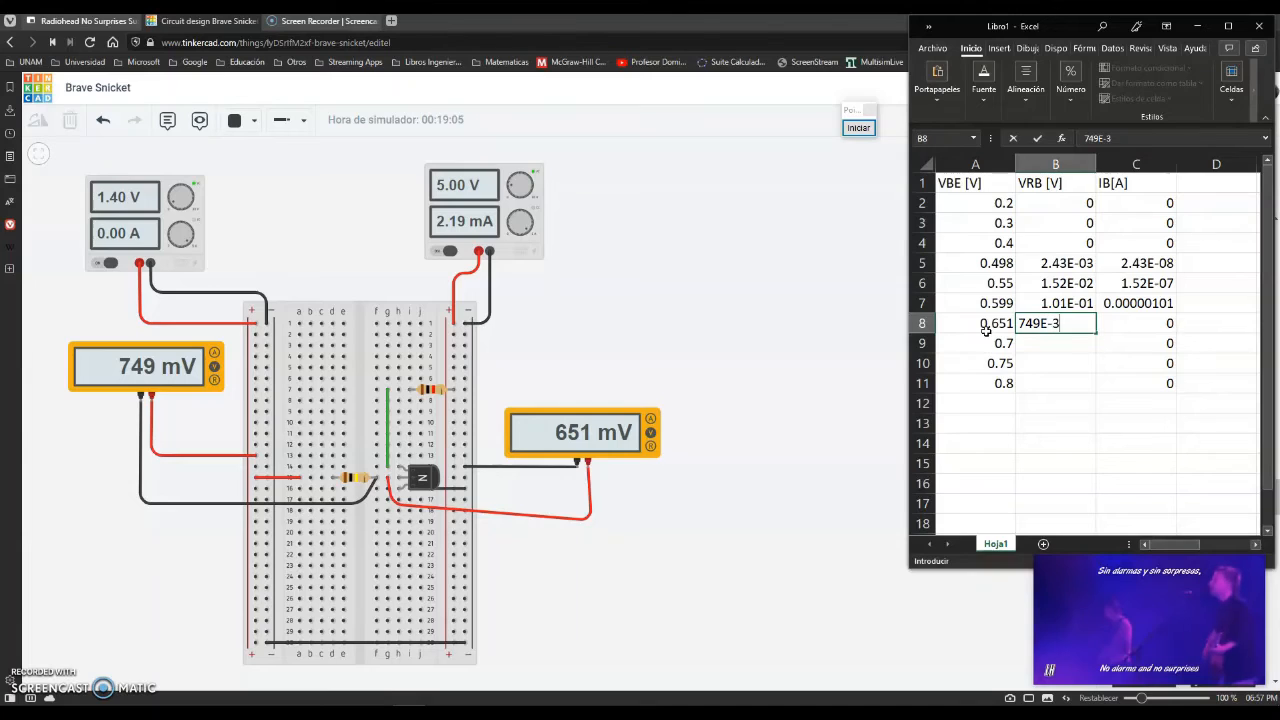
click(987, 336)
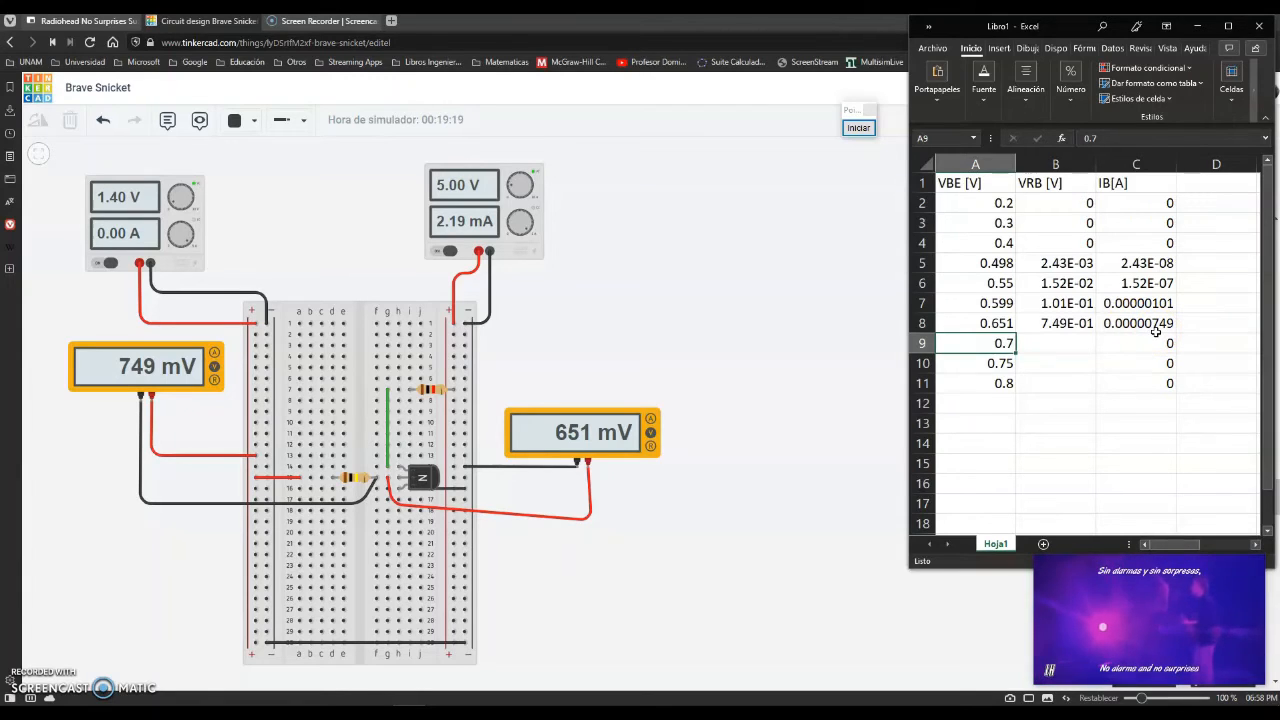
Switch back to Tinkercad and try the VBB supply at 2 V, 5 V, 9 V, 10 V and 15 V, clearing the voltage at the end.
click(168, 255)
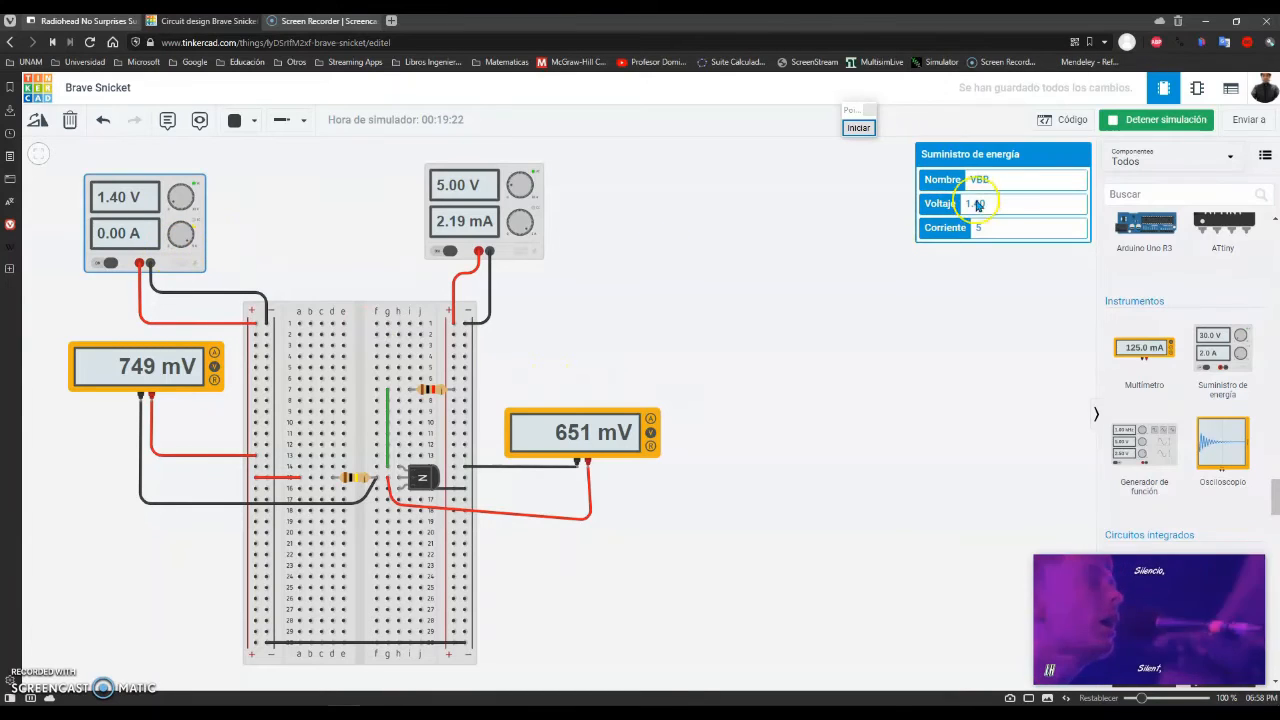
double_click(1001, 204)
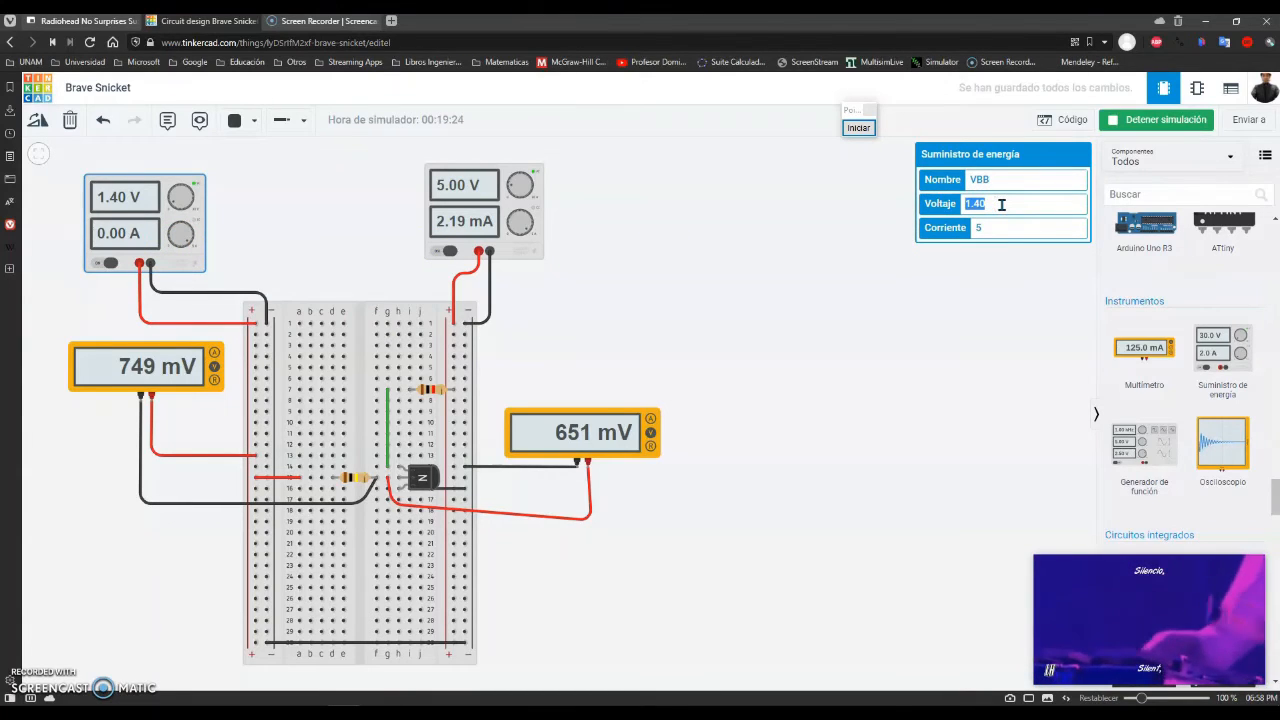
text(2)
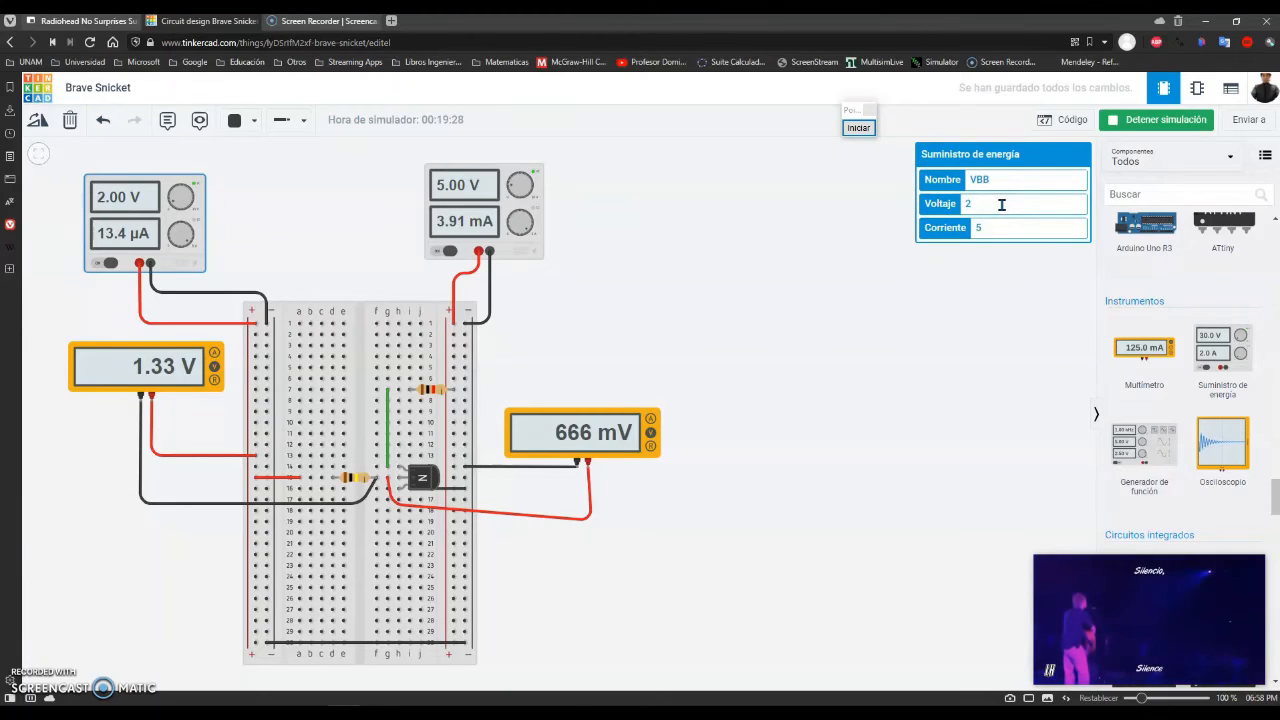
text(5)
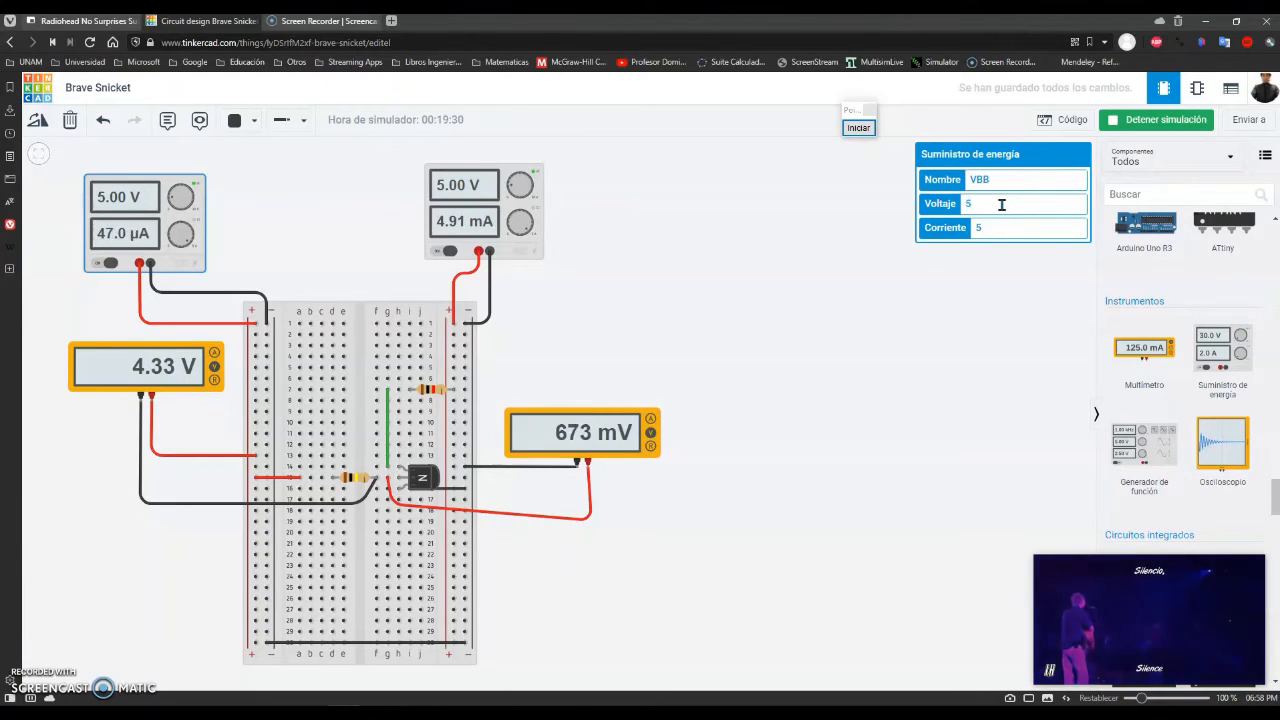
text(9)
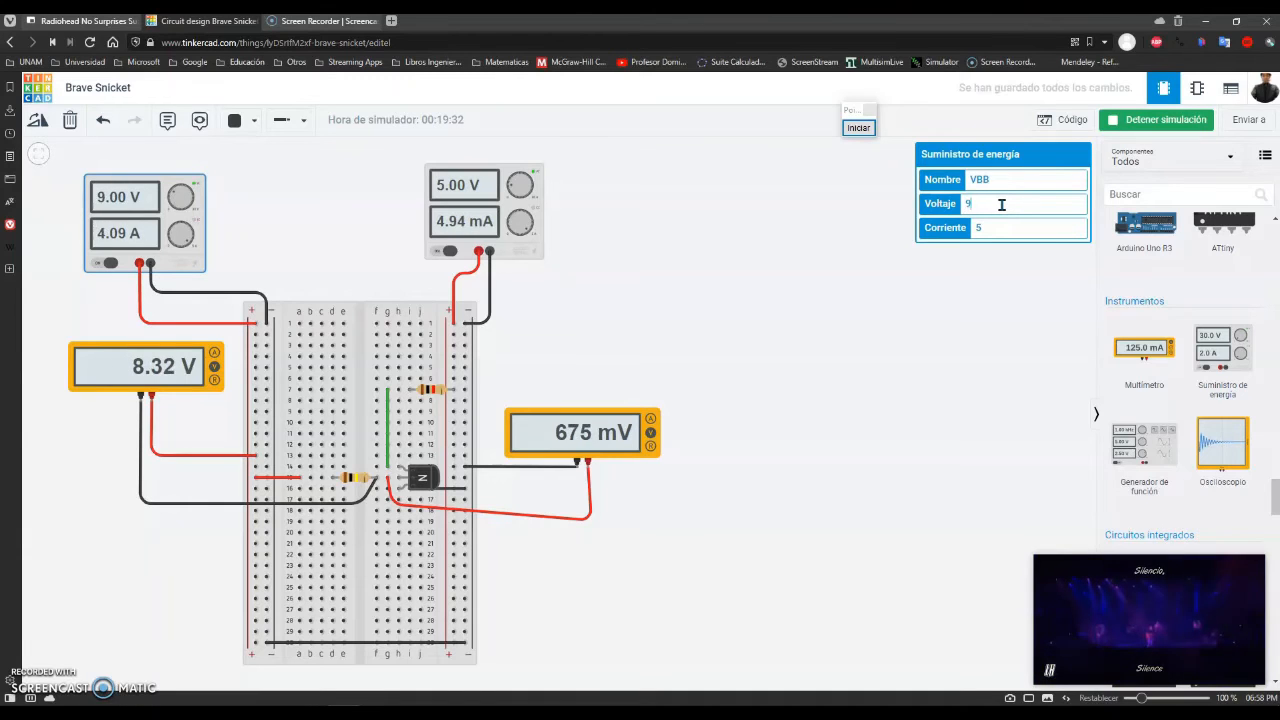
key(BackSpace)
text(10)
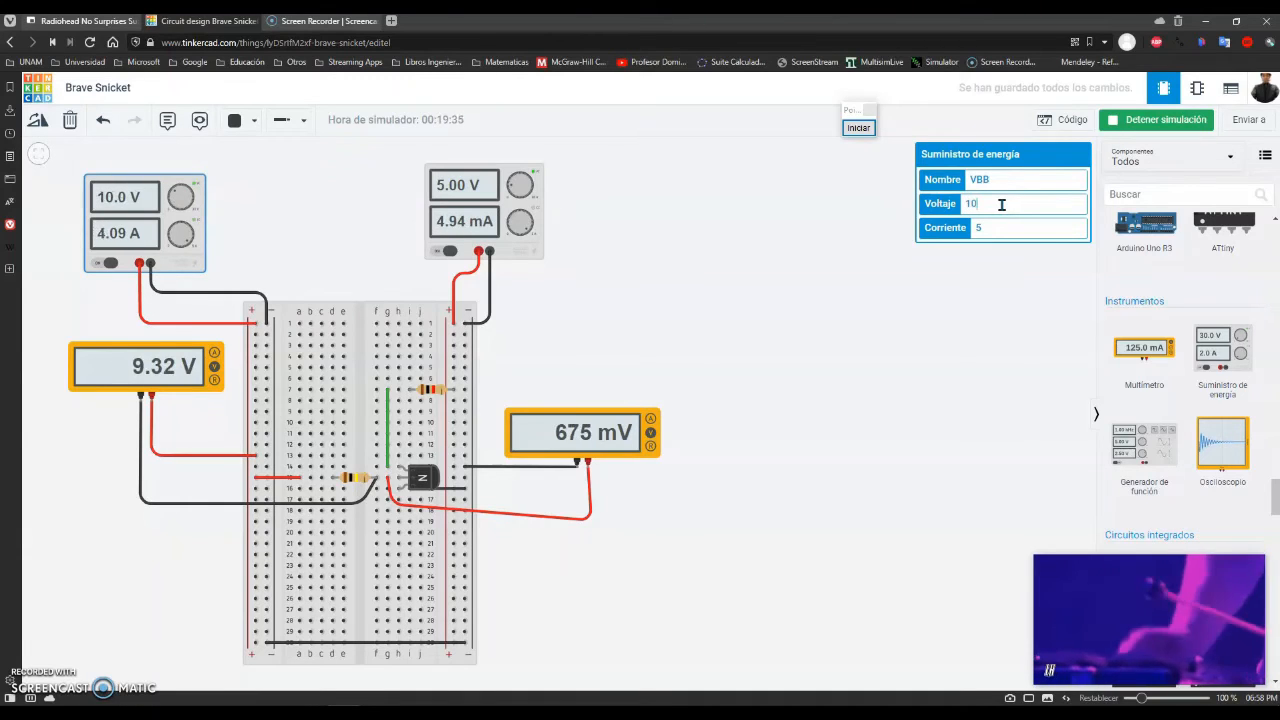
key(BackSpace)
text(5)
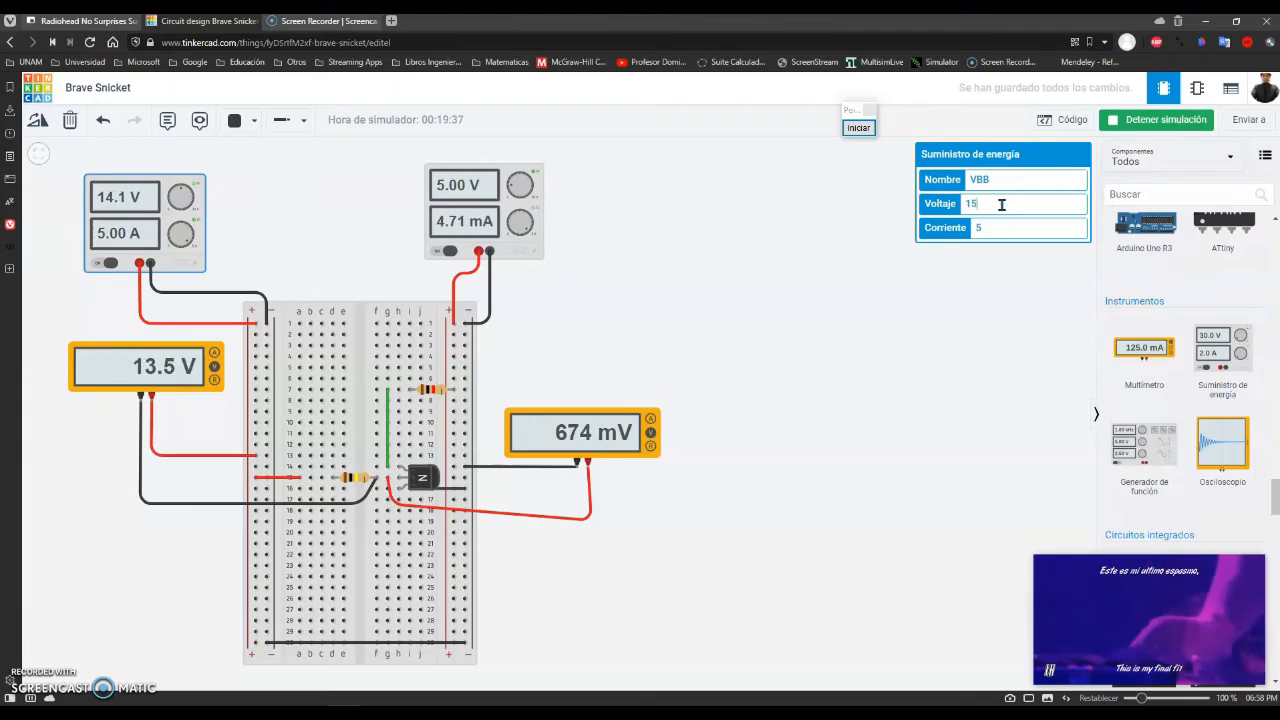
key(BackSpace)
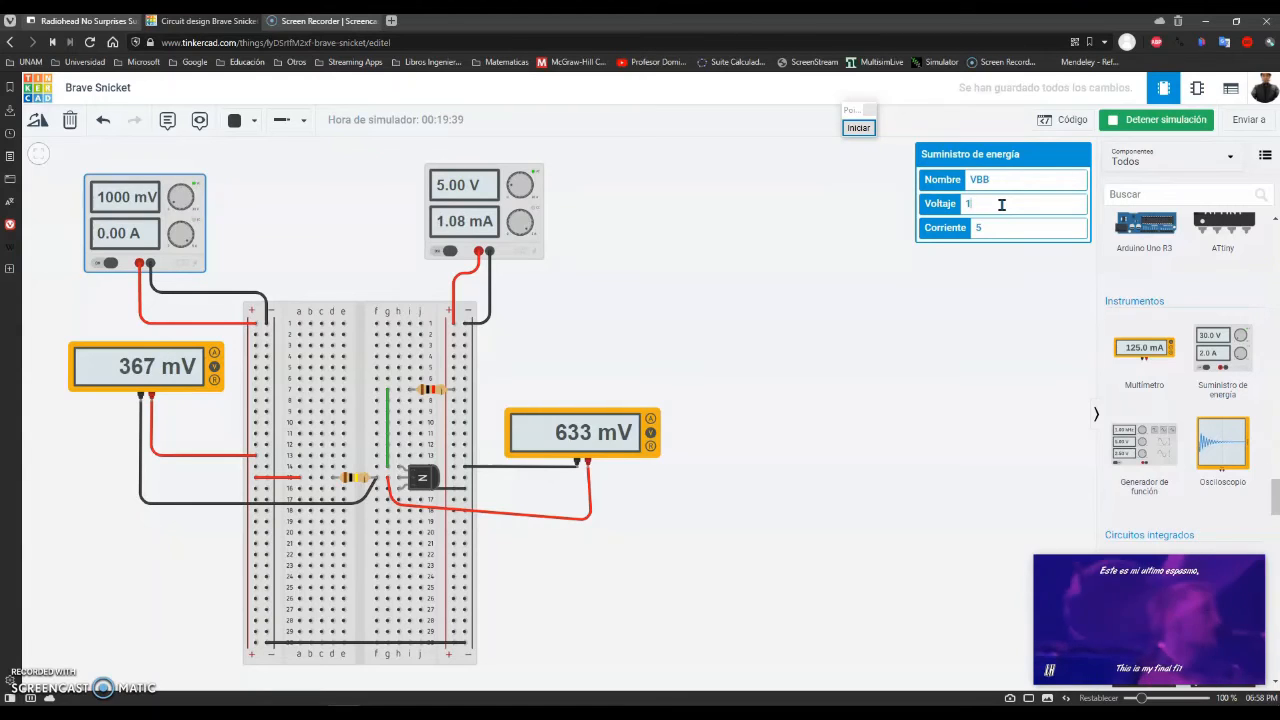
key(BackSpace)
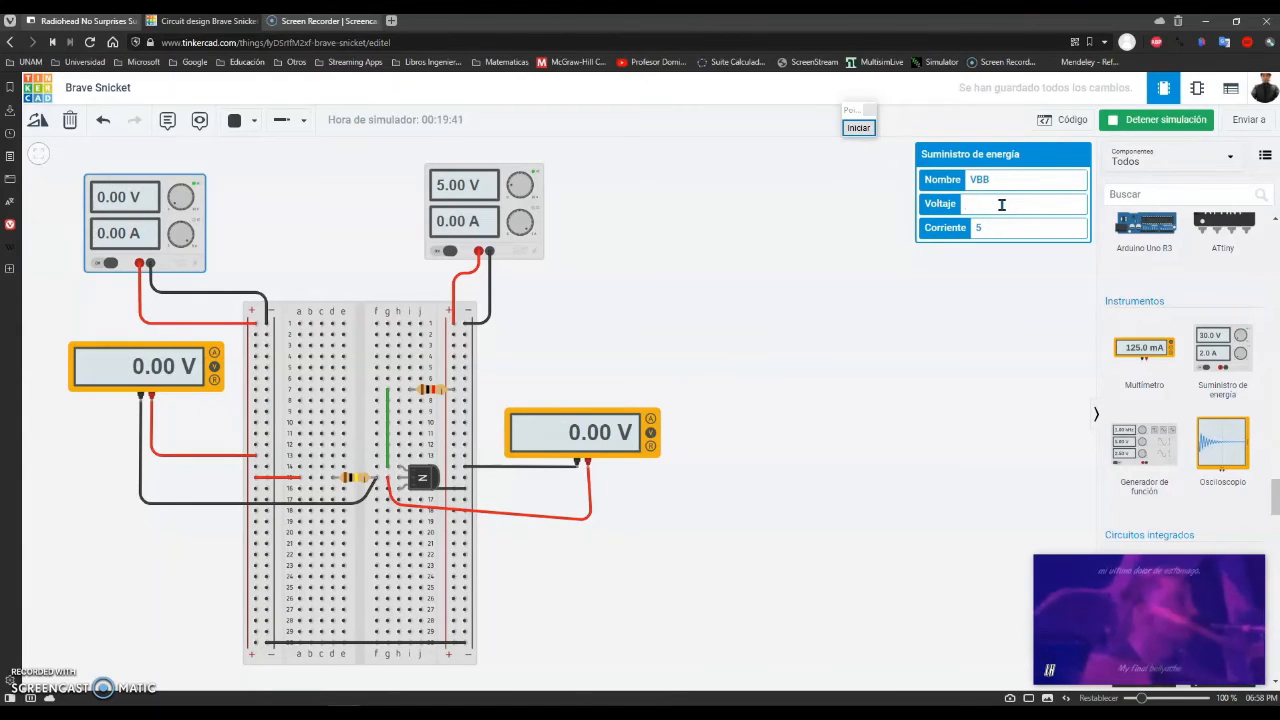
Try the VBB supply at 20 V and 50 V, checking the Excel table in between, and reduce the voltage to 5 V.
text(20)
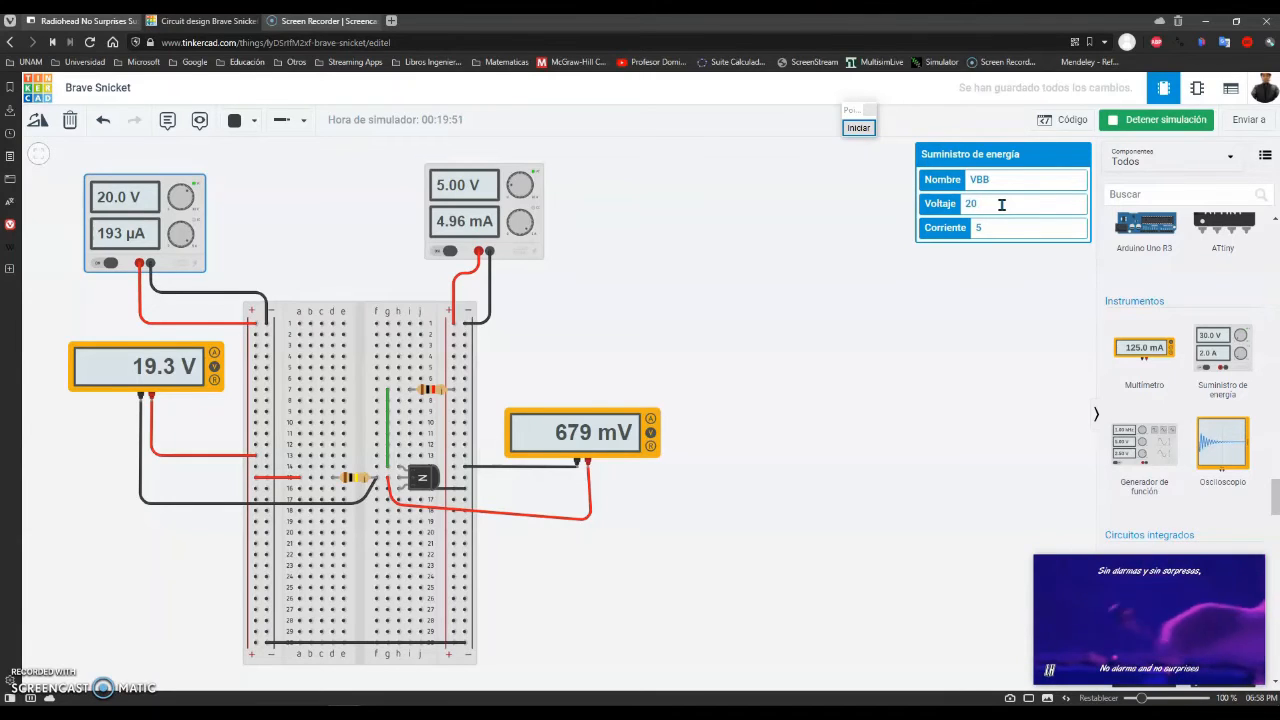
key(BackSpace)
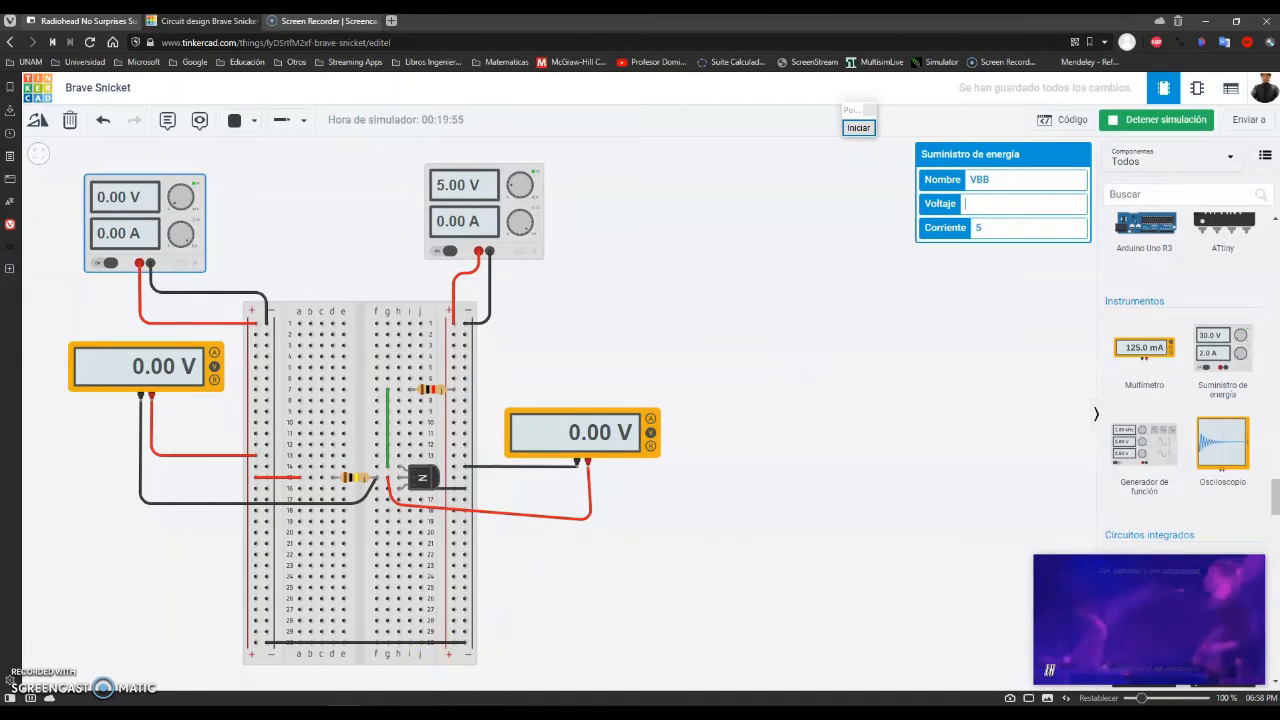
click(420, 712)
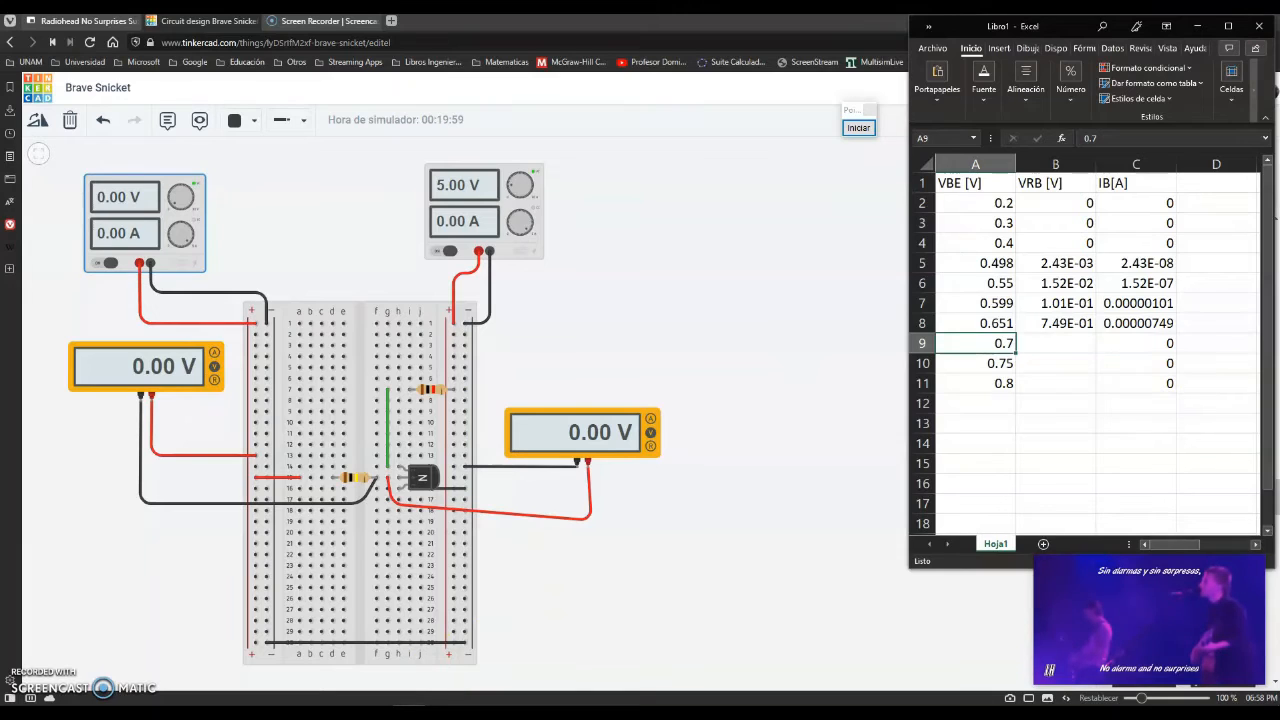
click(420, 712)
click(1007, 205)
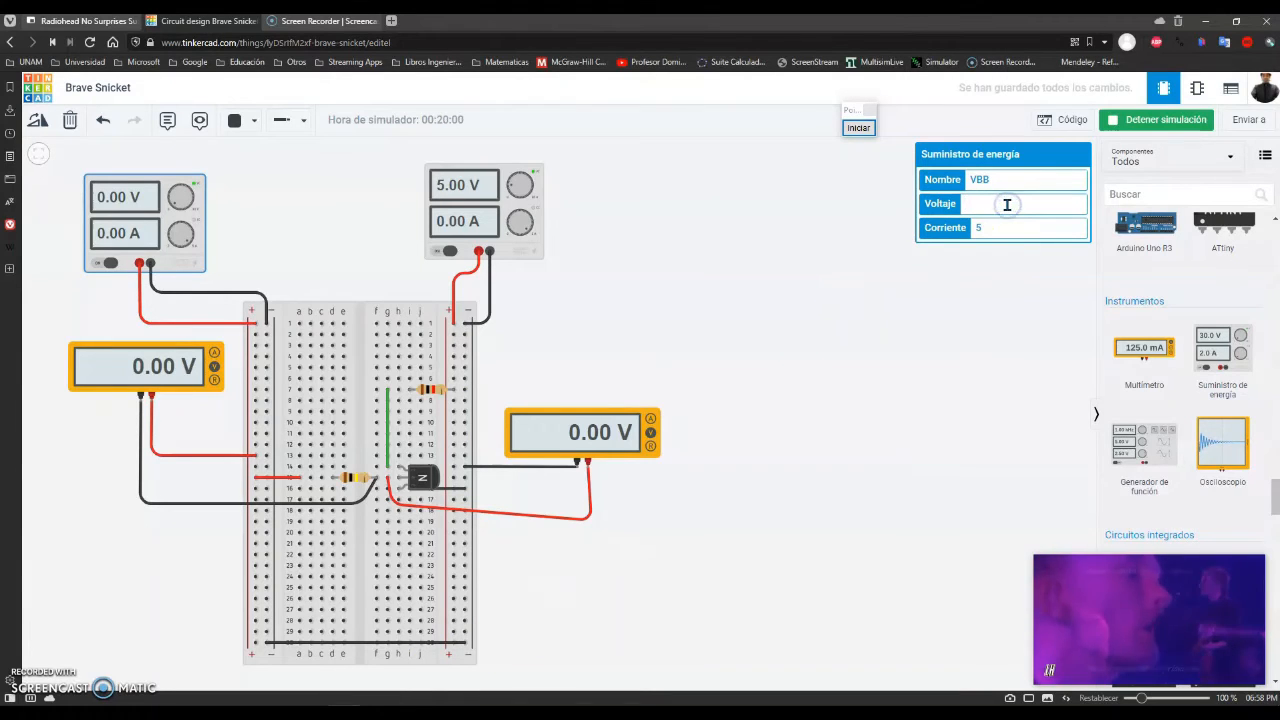
text(50)
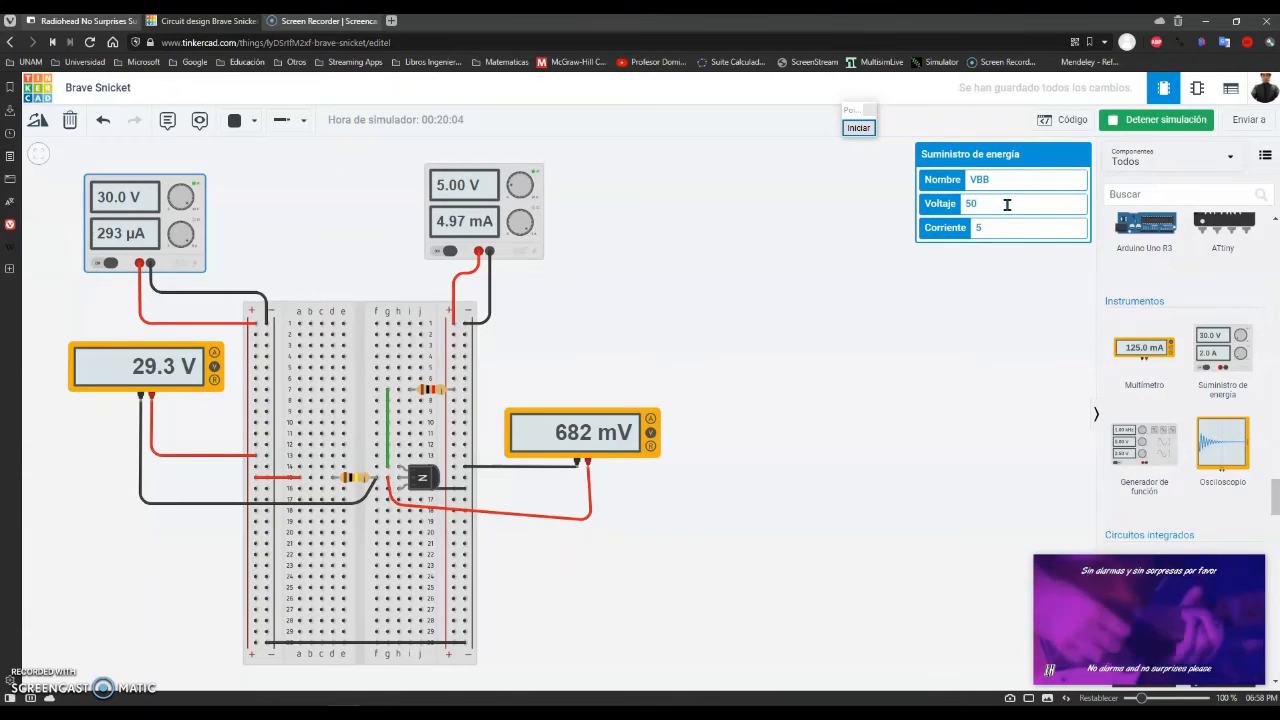
key(BackSpace)
key(BackSpace)
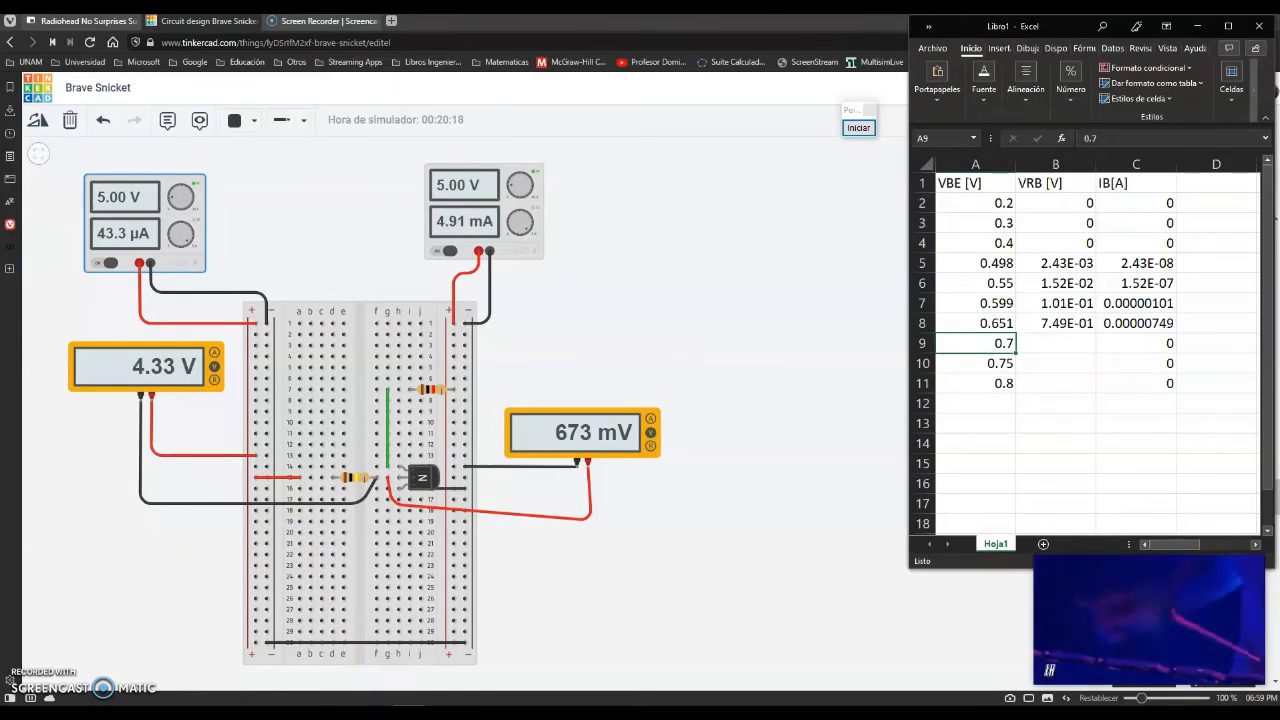
Glance at the Excel table and return to Tinkercad to lower the VBB supply's voltage, trying 4 V, 2 V and 1 V and settling on 3 V.
key(alt+Tab)
key(alt+Tab)
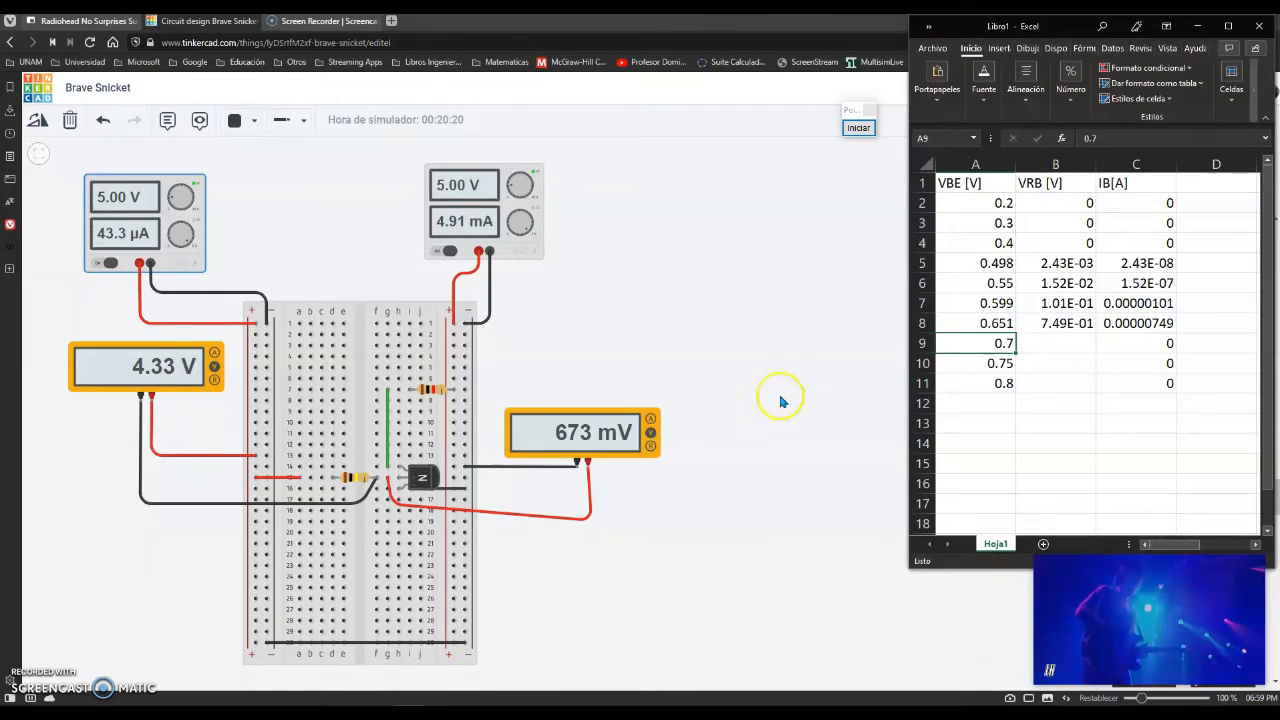
click(490, 695)
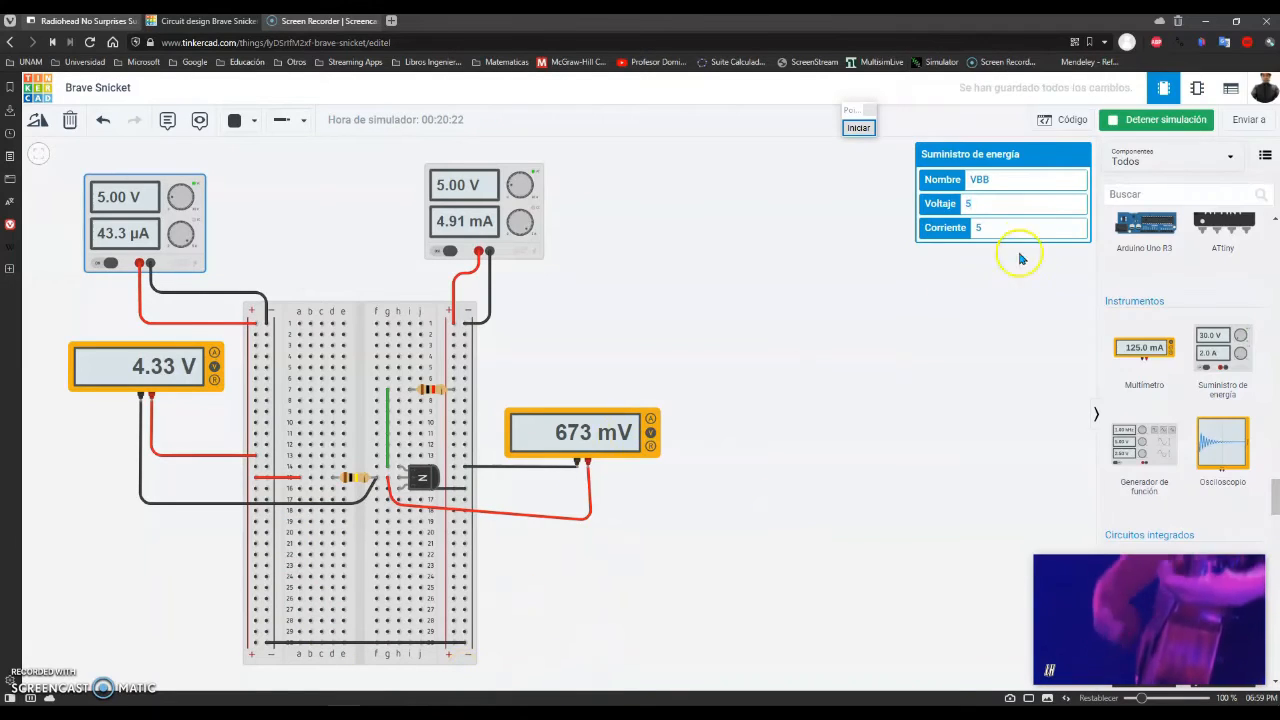
key(BackSpace)
text(4)
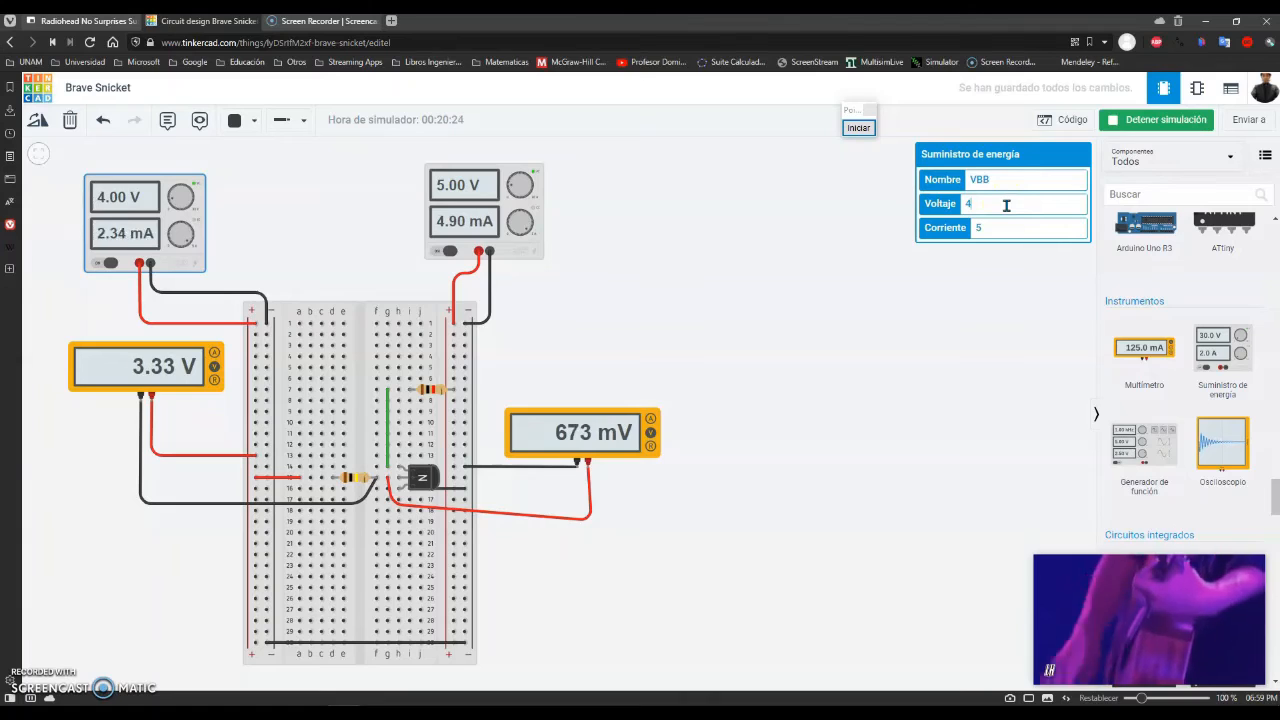
key(BackSpace)
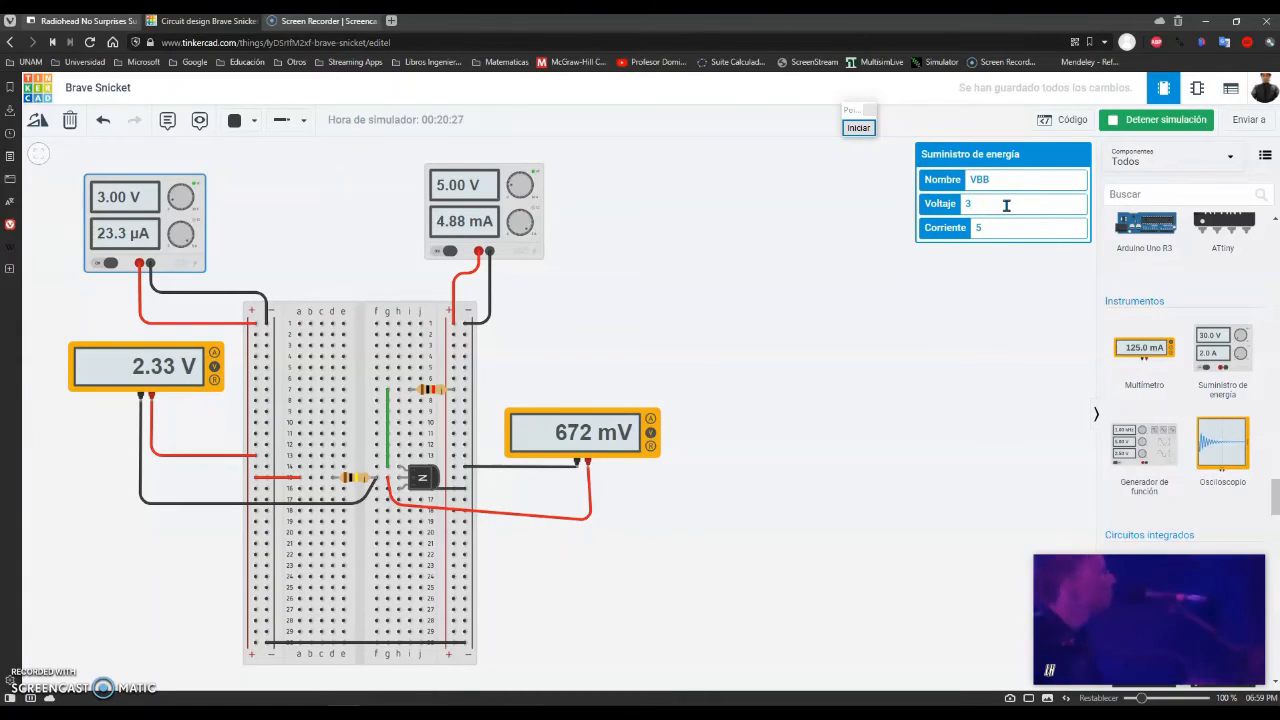
key(BackSpace)
text(2)
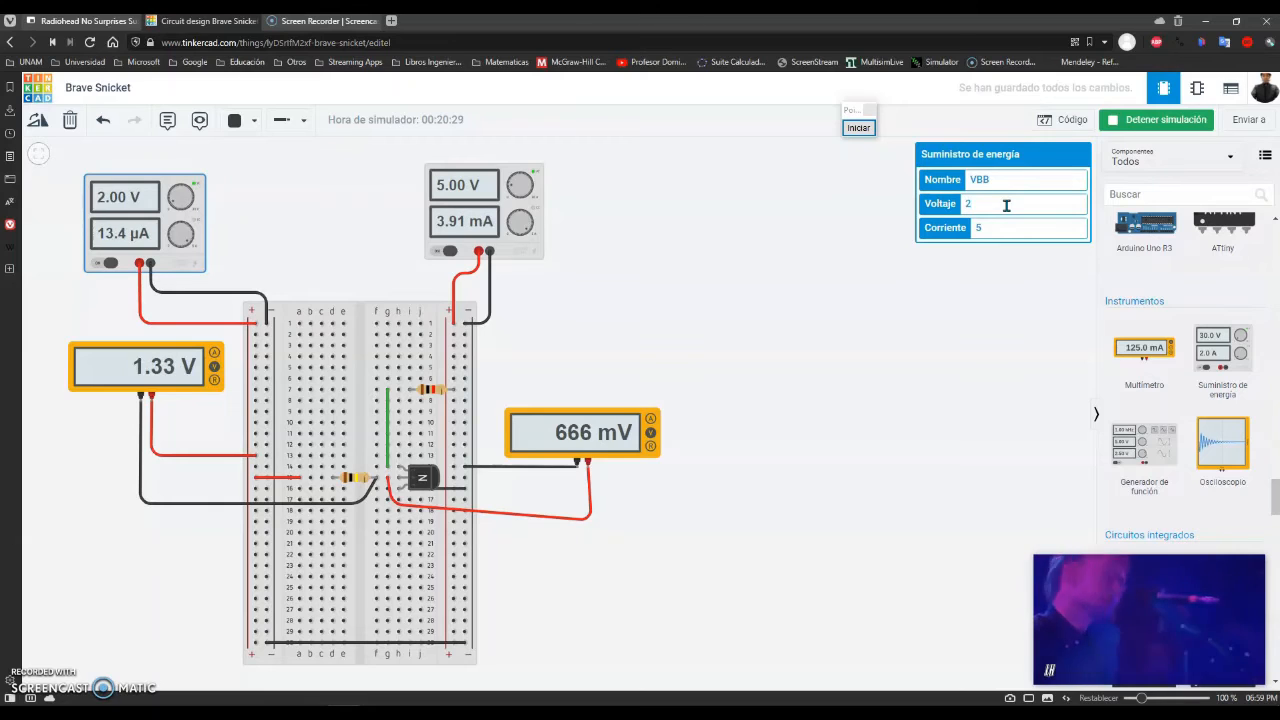
key(BackSpace)
text(1)
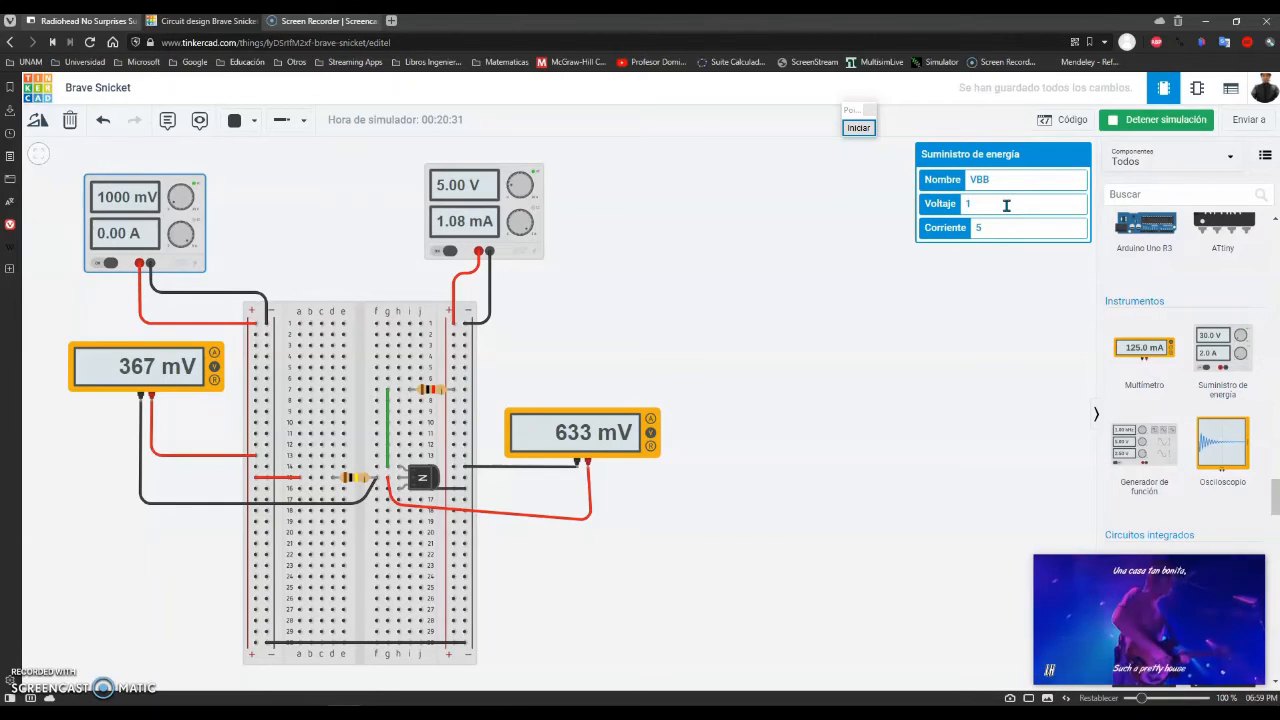
key(BackSpace)
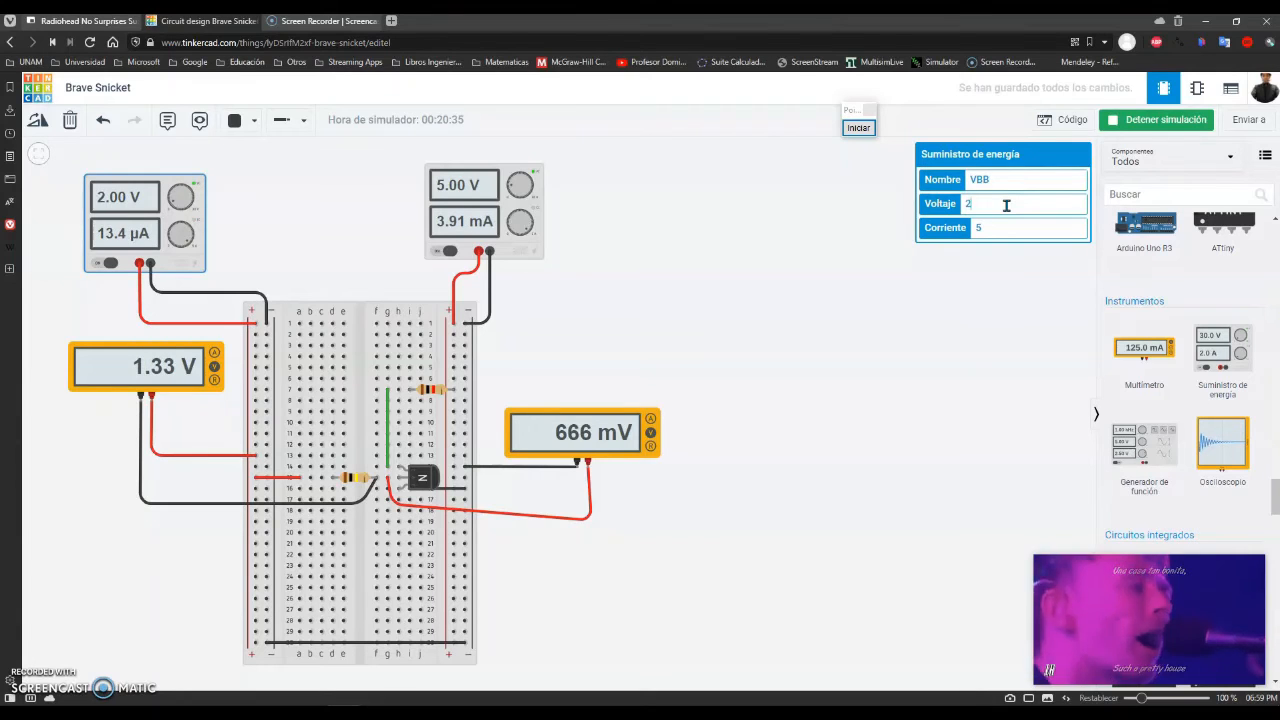
text(3)
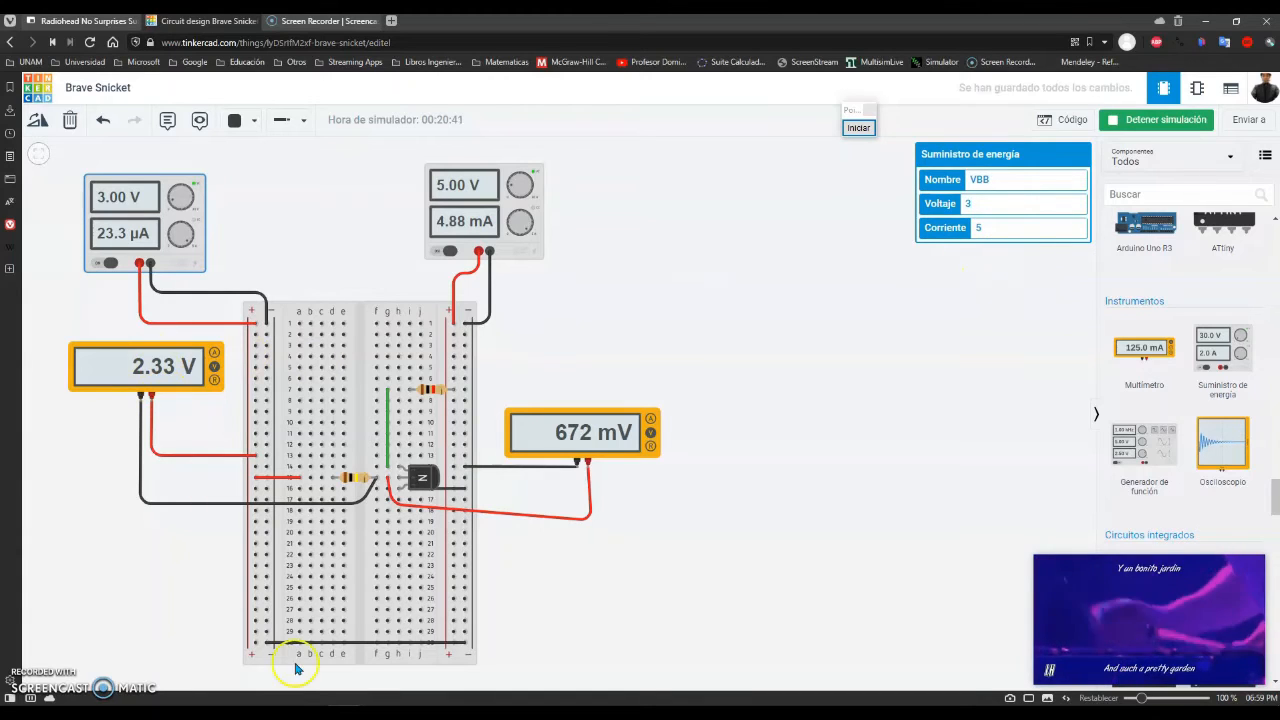
Switch to Excel and record row 9's readings, with VBE 0.672 in A9 and VRB 2.33 in B9.
click(410, 714)
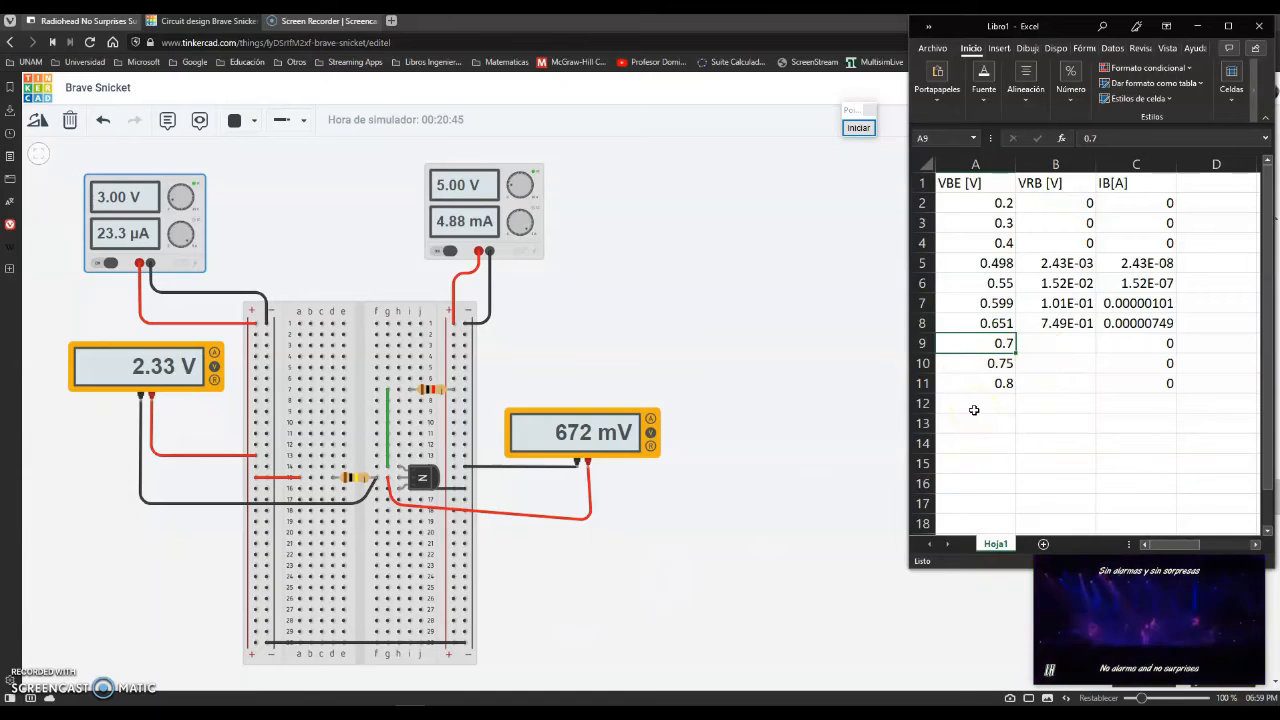
text(0.)
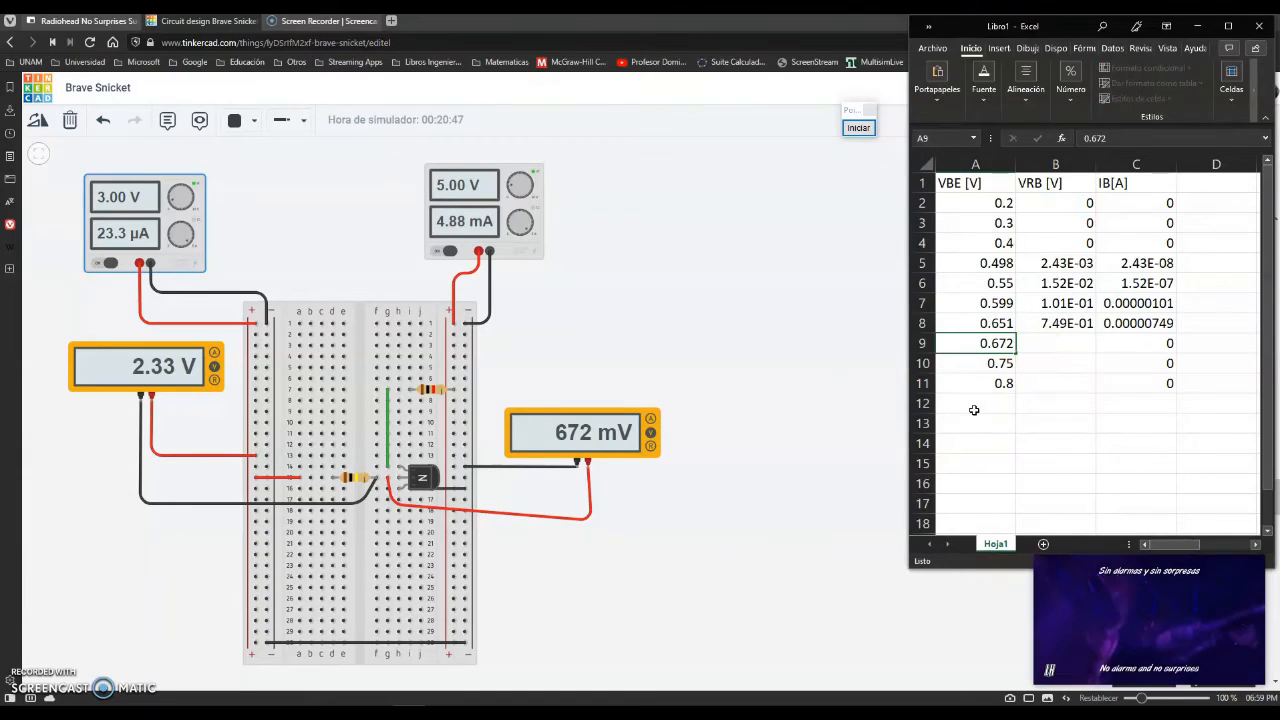
key(Tab)
text(2.33)
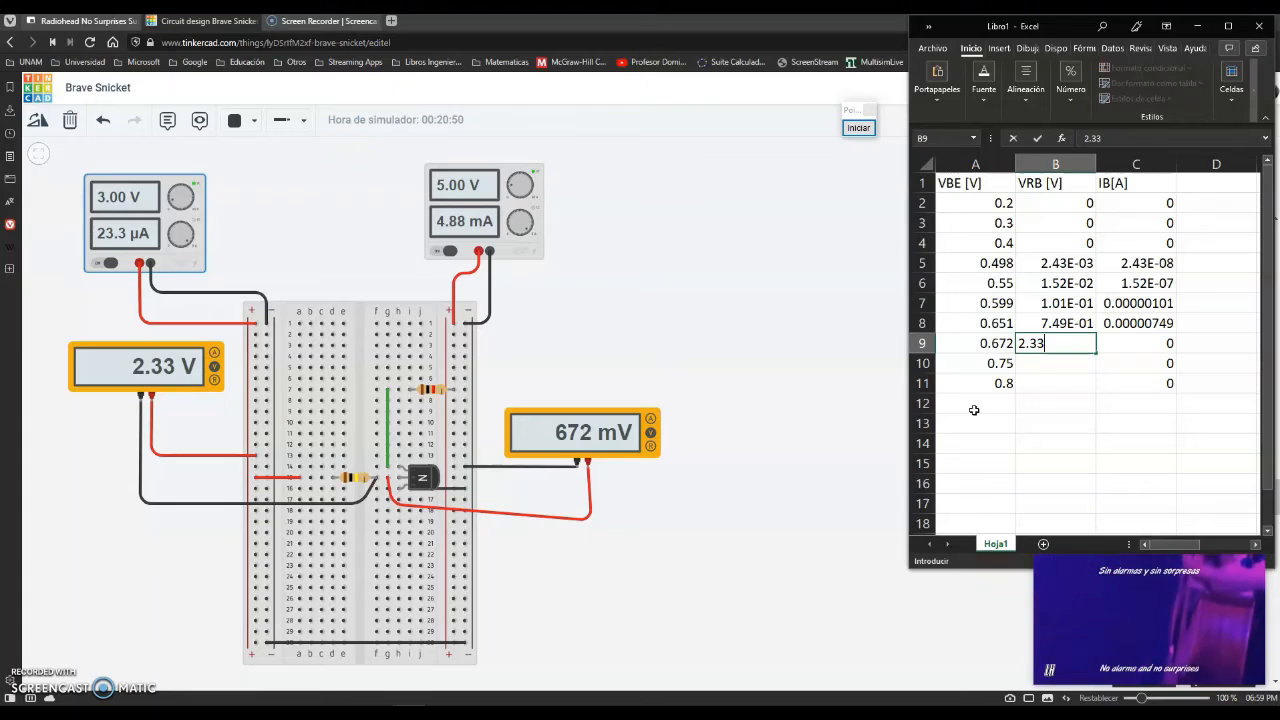
key(Return)
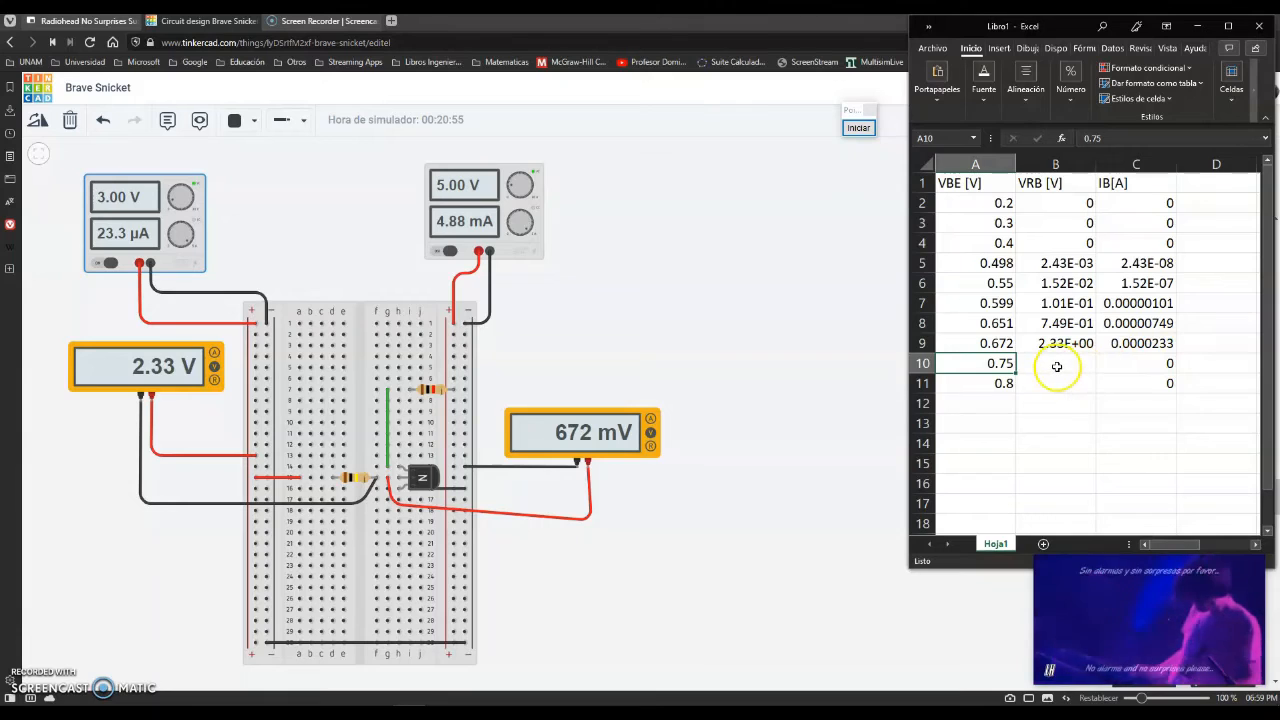
Switch back to Tinkercad and try the VBB supply at 5 V, settling on 10 V.
click(170, 225)
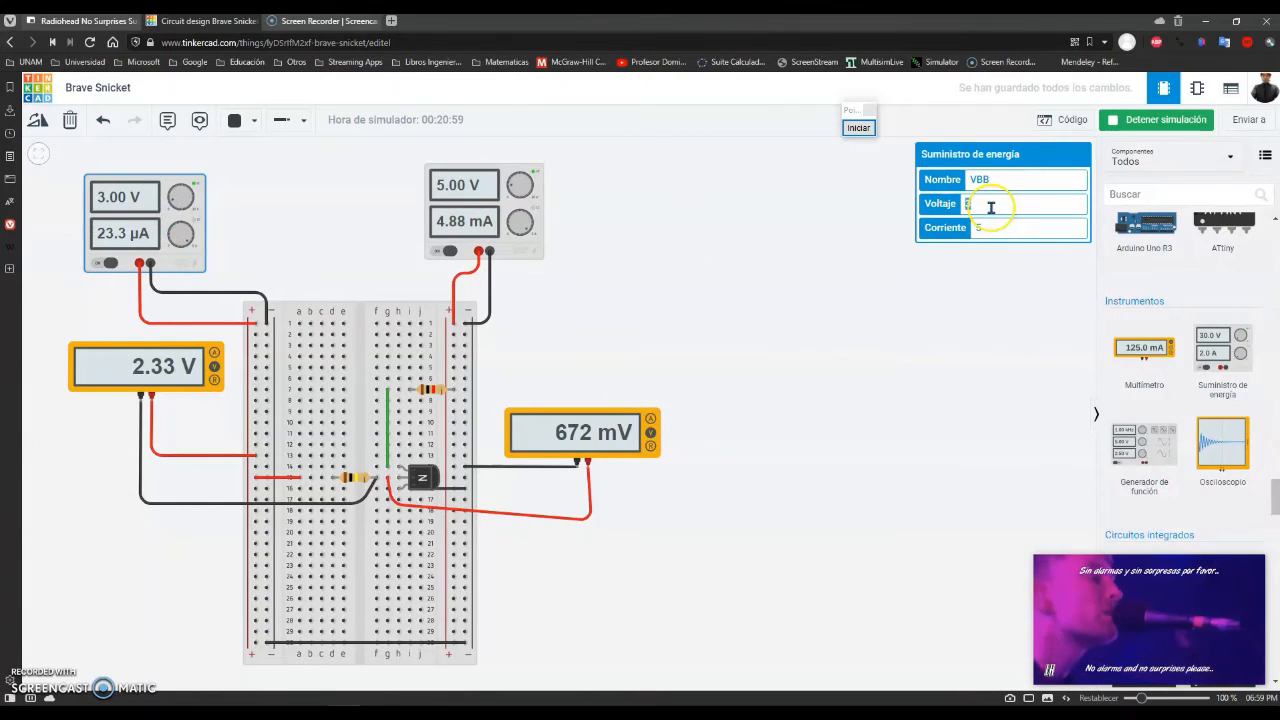
text(5)
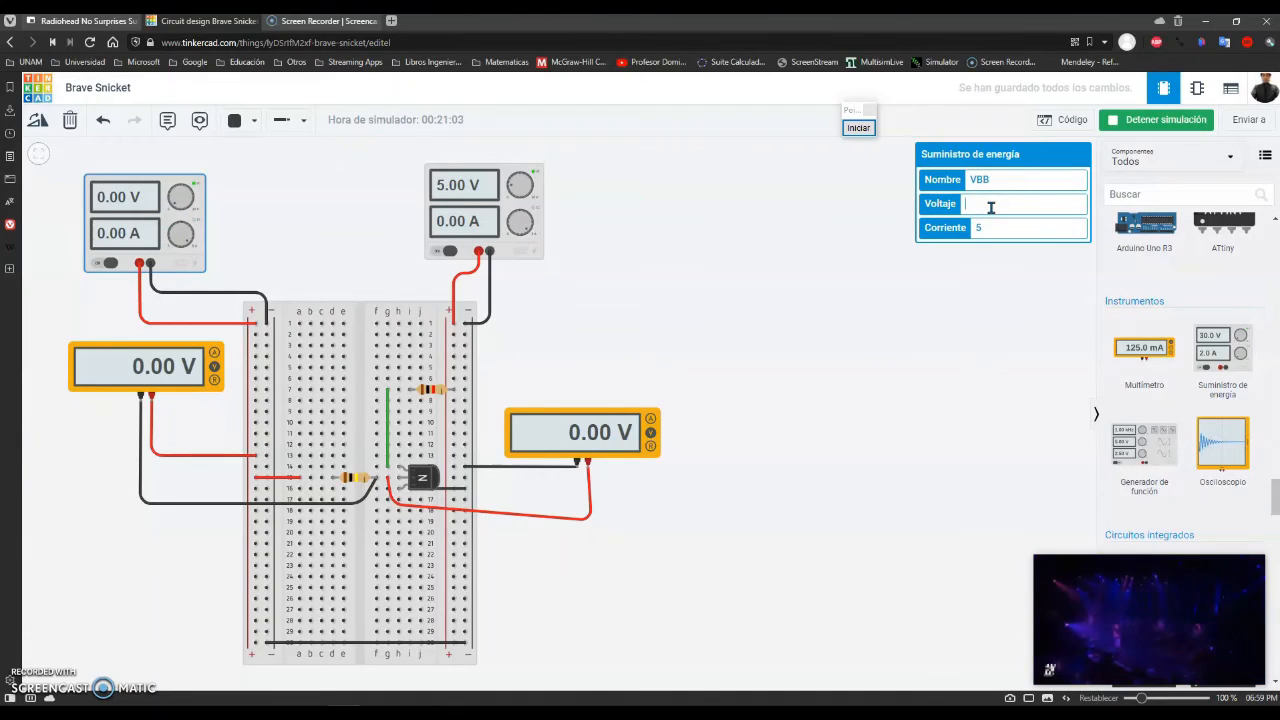
text(10)
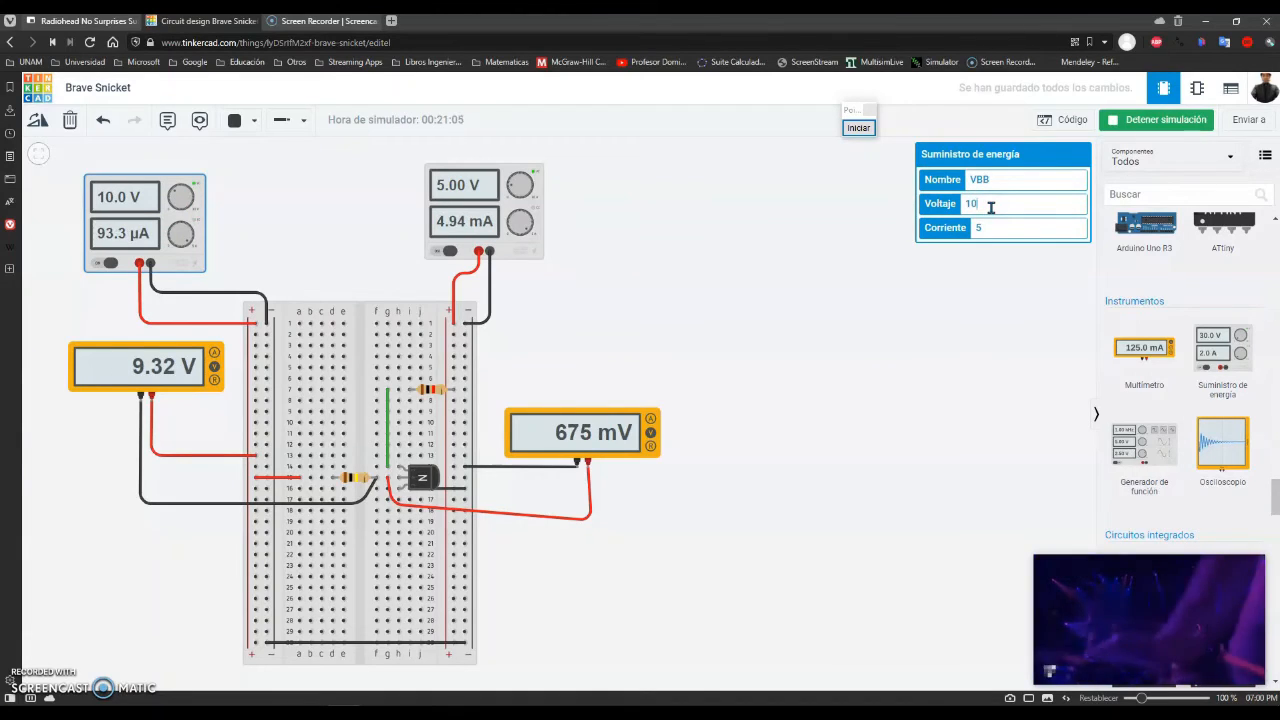
click(840, 452)
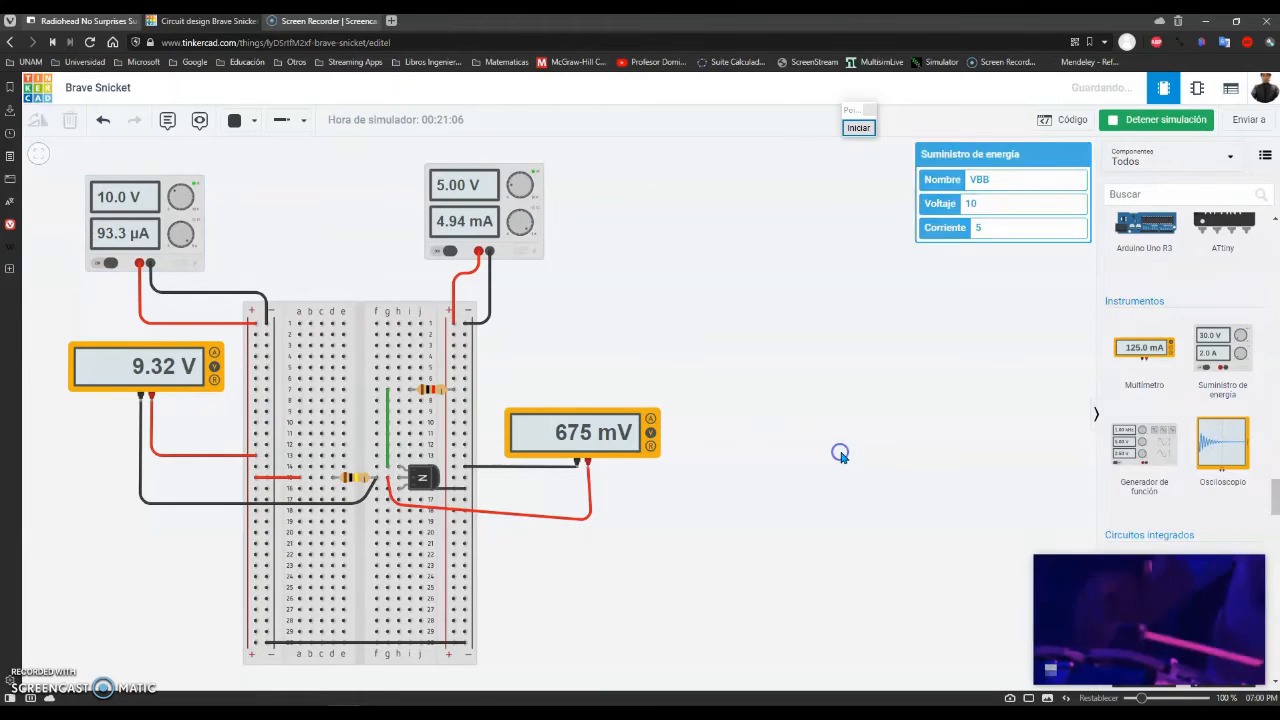
Switch to Excel and record row 10's readings, with VBE 0.675 in A10 and VRB 9.32 in B10.
key(alt+Tab)
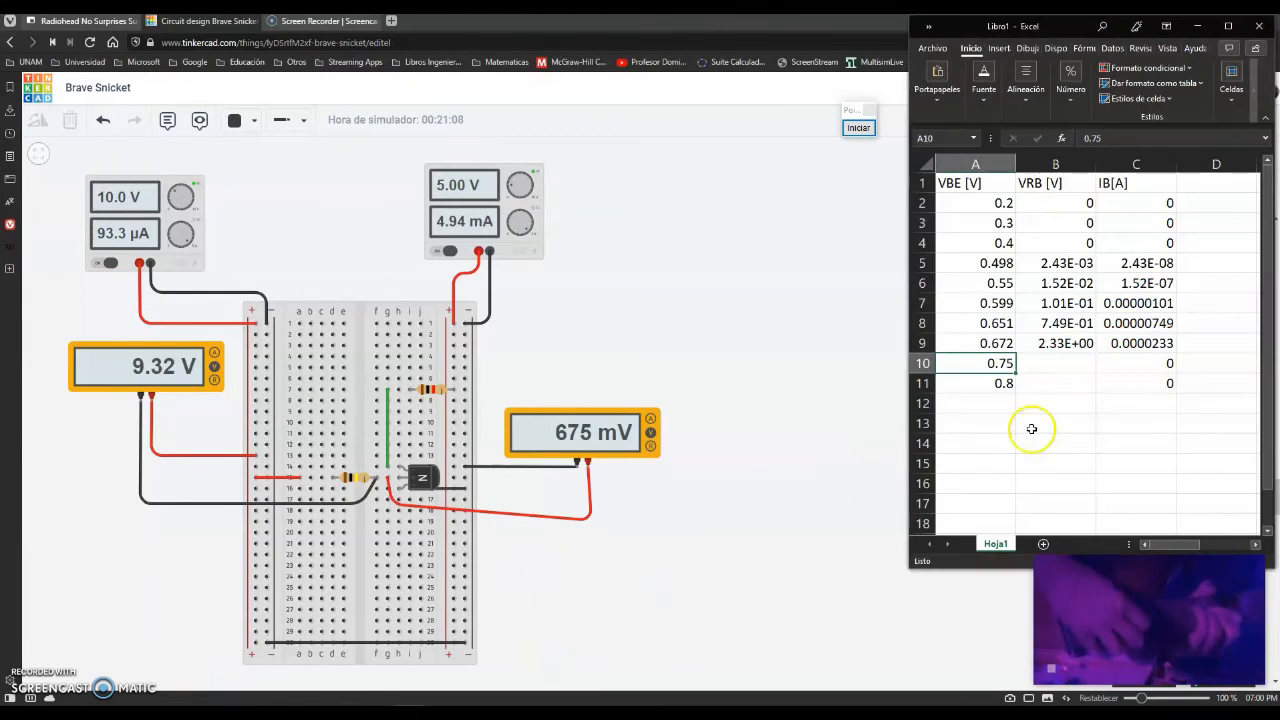
text(0.675)
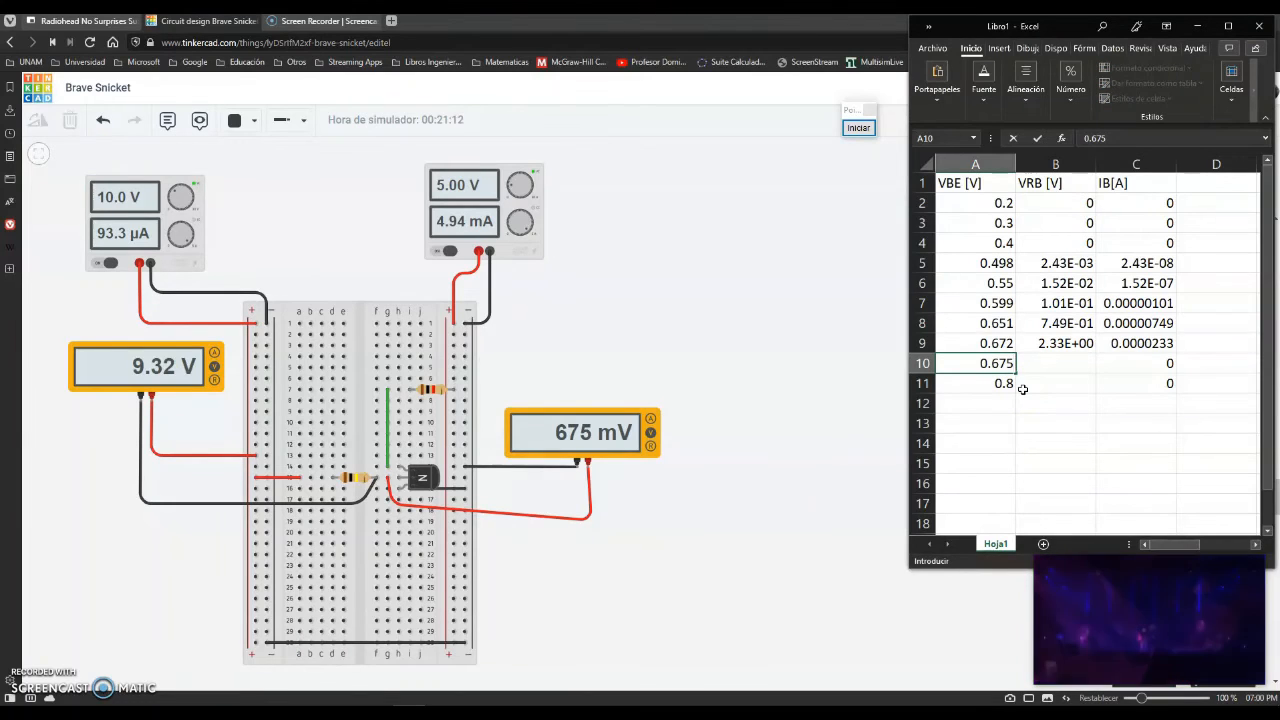
key(Tab)
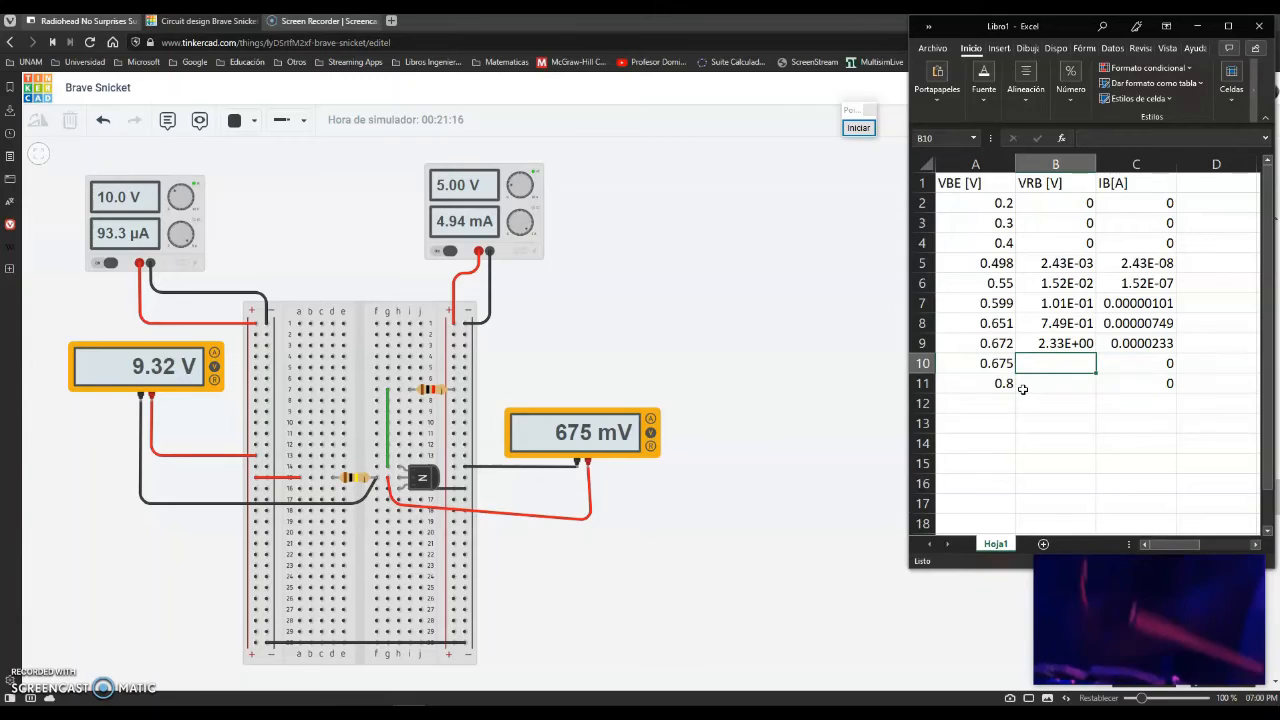
text(9.32)
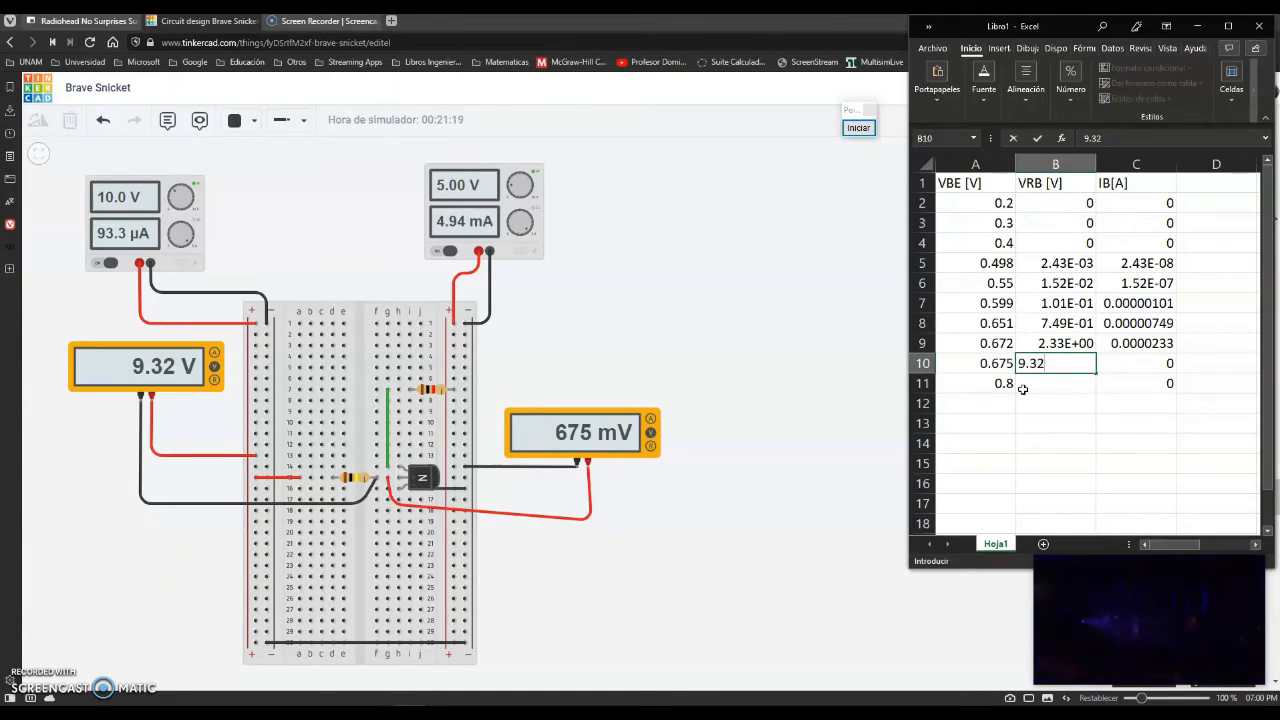
key(Return)
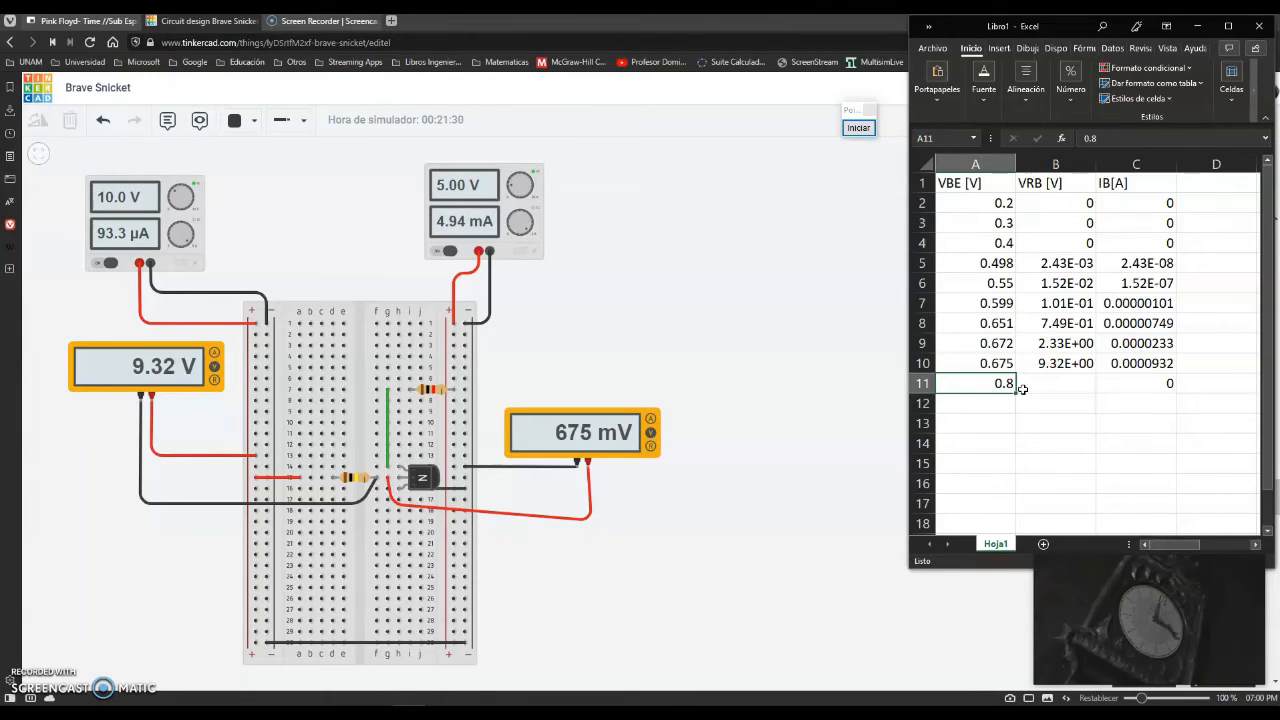
Return to Tinkercad and set the VBB supply's voltage to 15 V.
click(163, 220)
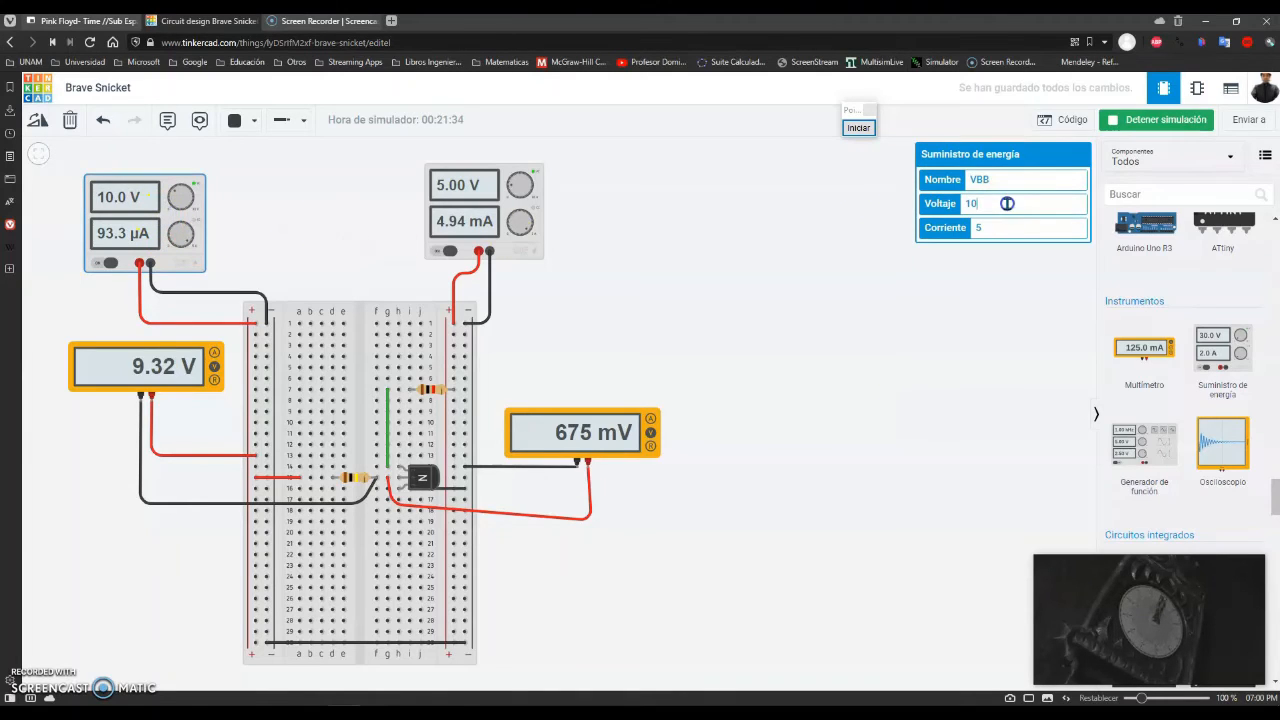
double_click(1007, 203)
key(Return)
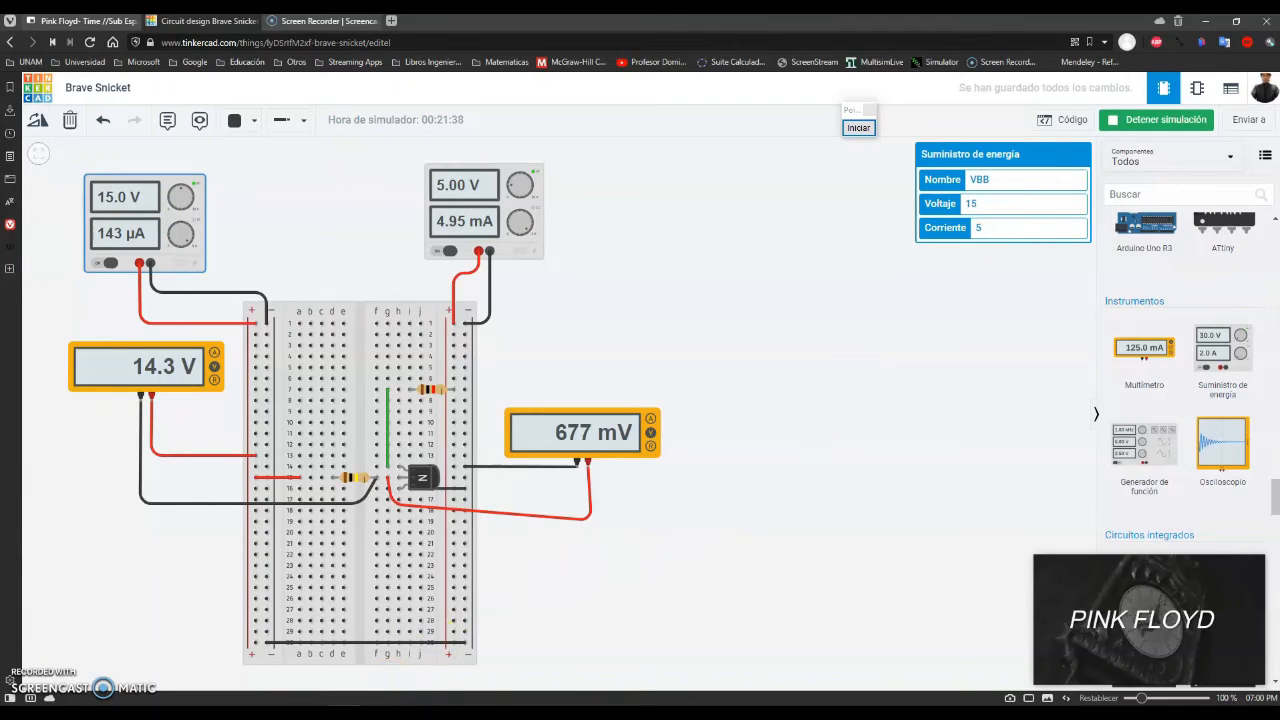
Switch to Excel and record row 11's readings, with VBE 0.677 in A11 and VRB 14.3 in B11.
key(alt+Tab)
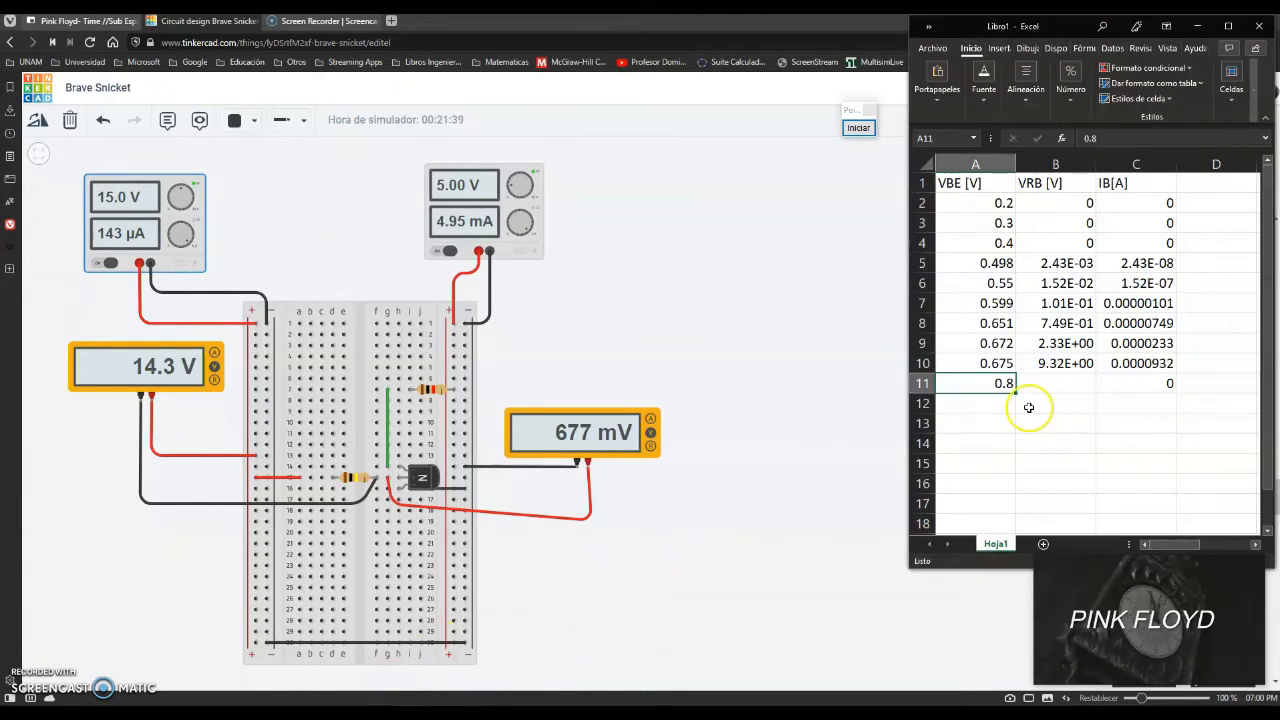
text(0.677)
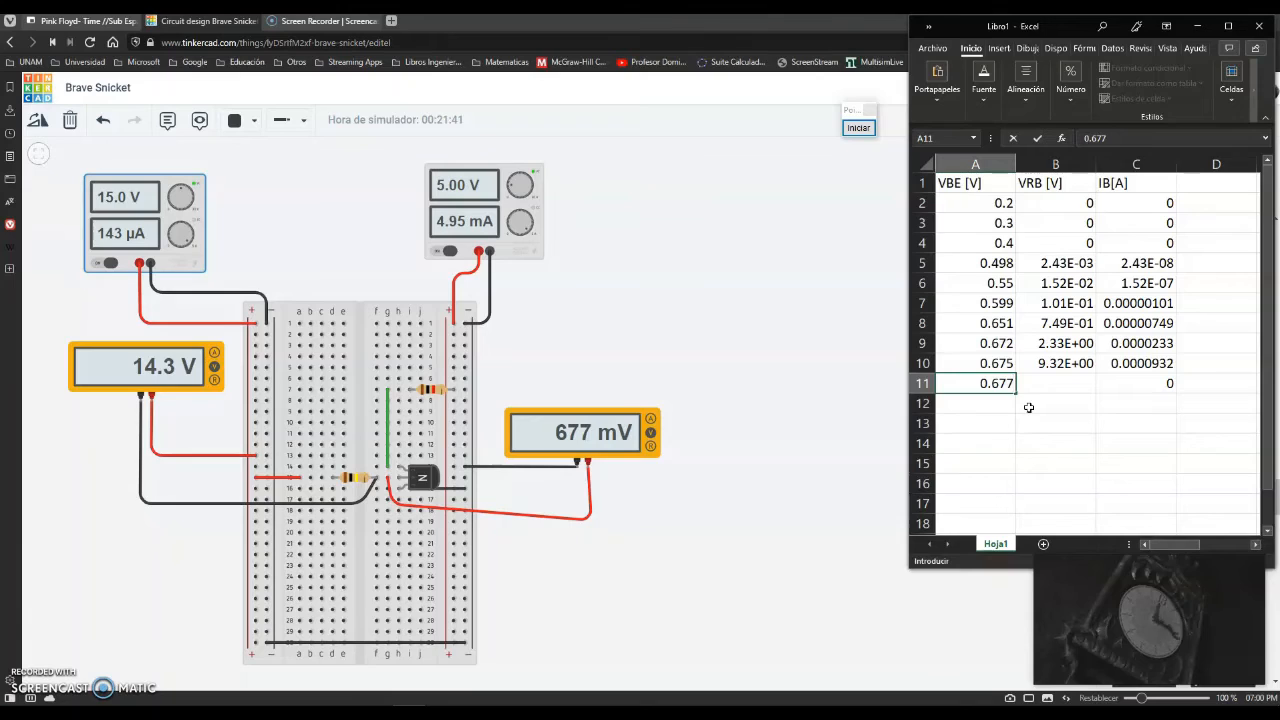
key(Tab)
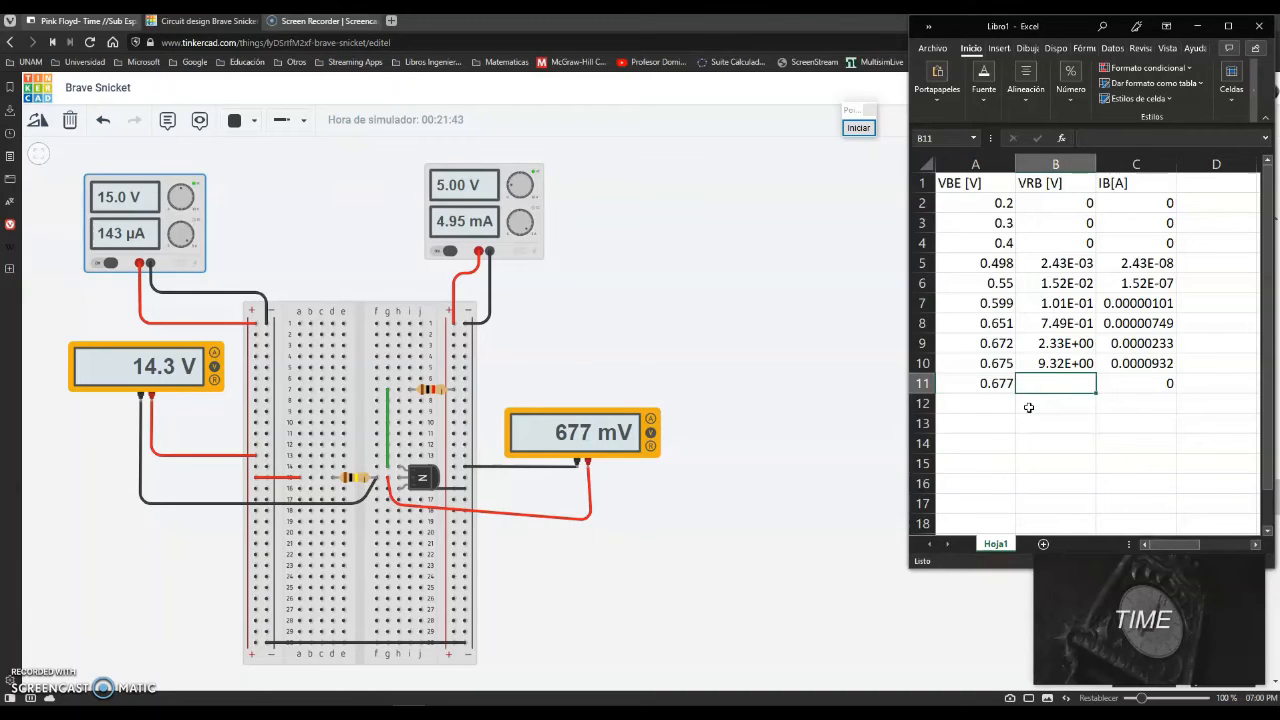
text(14)
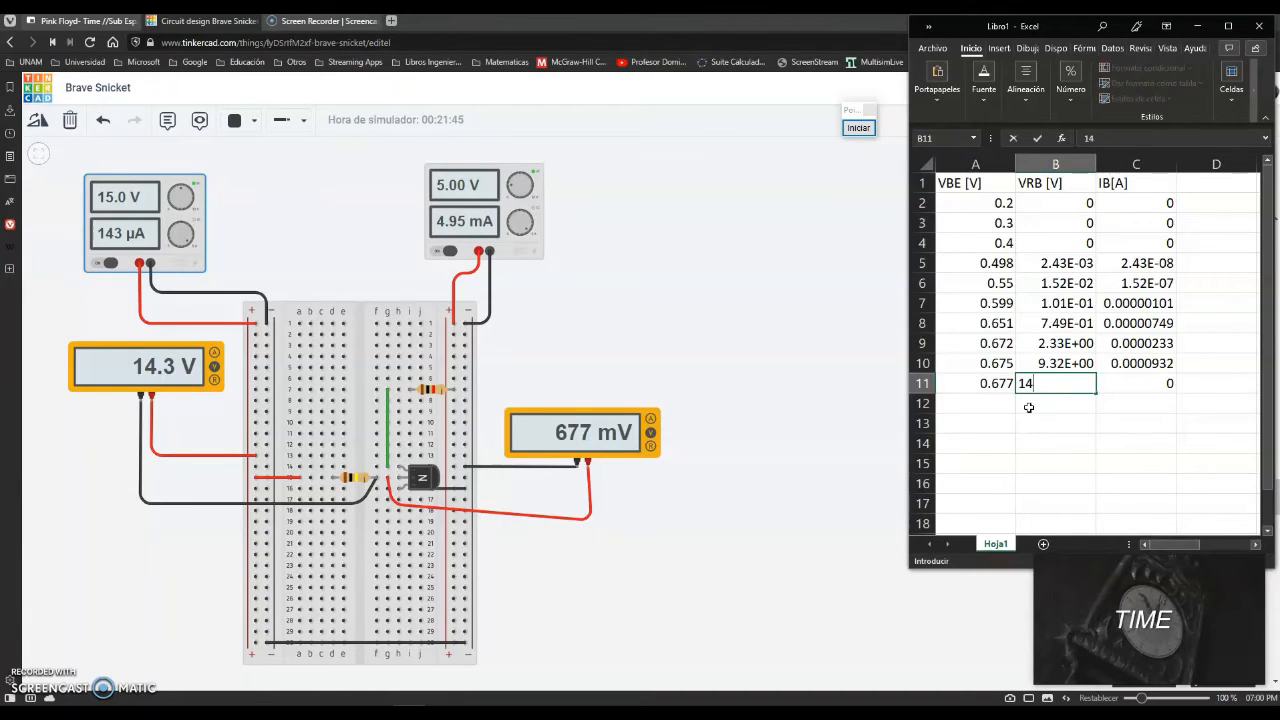
text(.3)
key(Return)
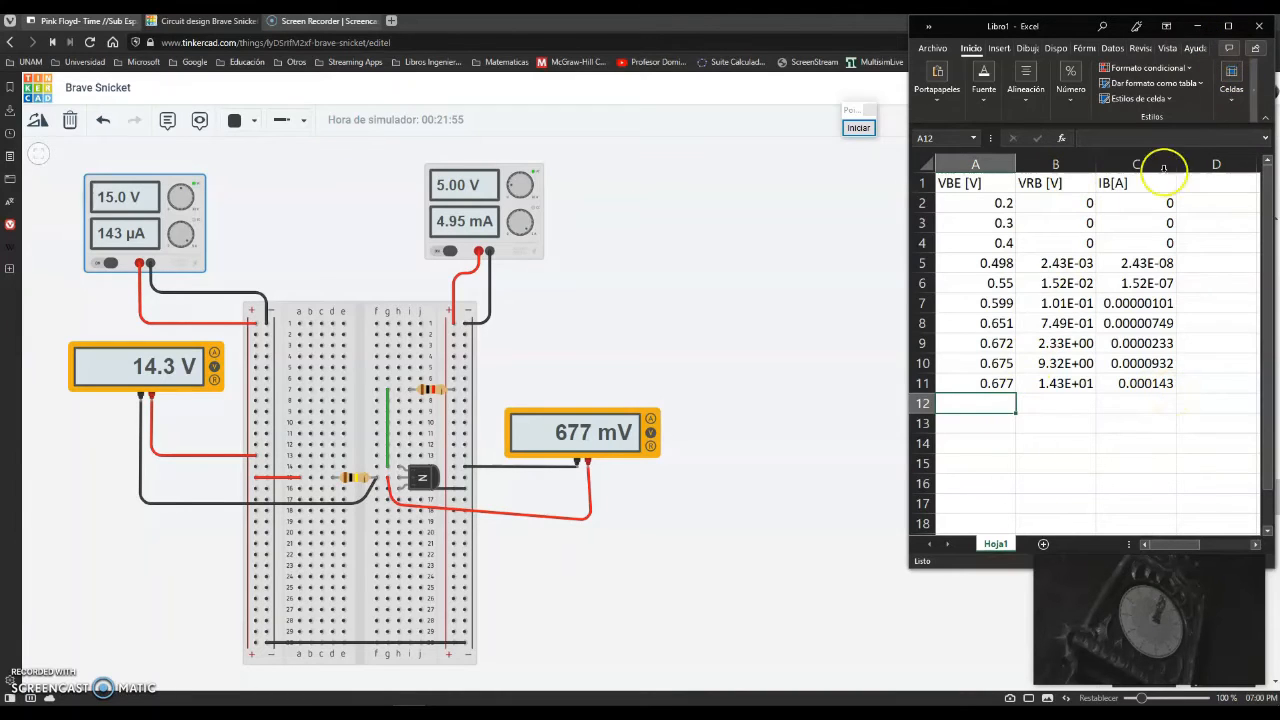
Maximize Excel and plot IB (C5:C11) against VBE (A5:A11) as a scatter chart with smooth lines and no markers.
click(1228, 26)
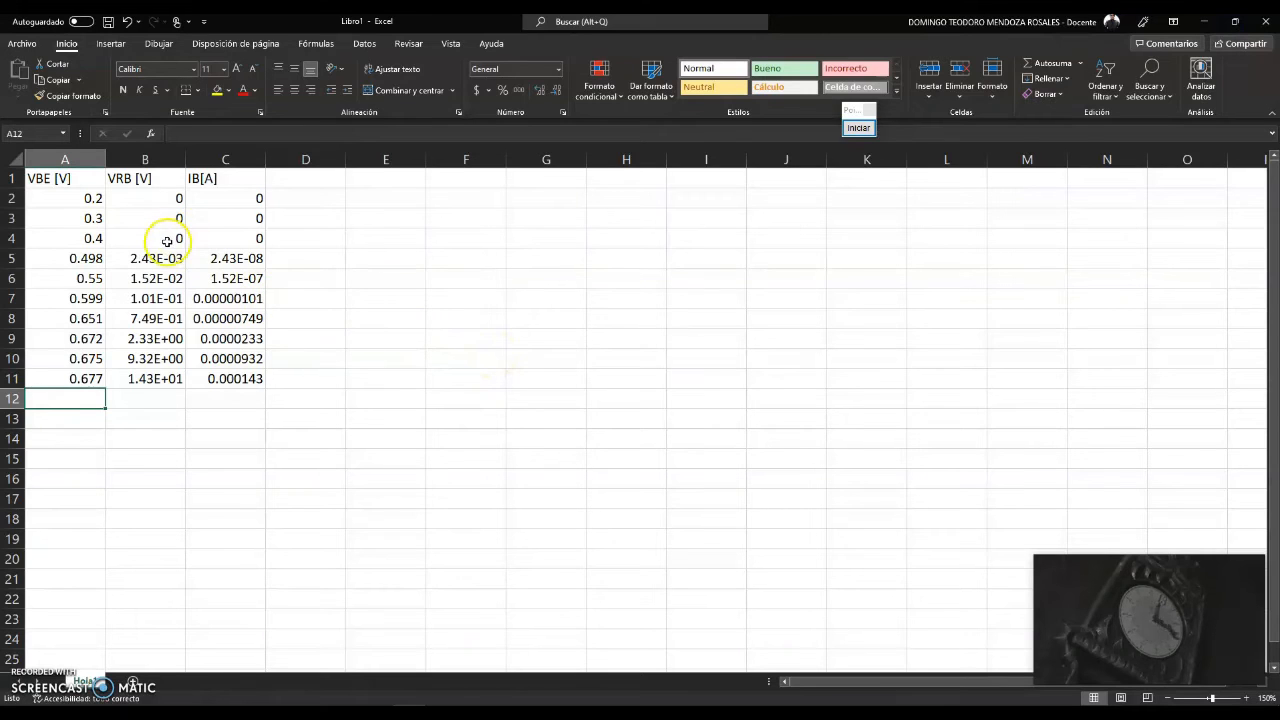
key(ctrl+Home)
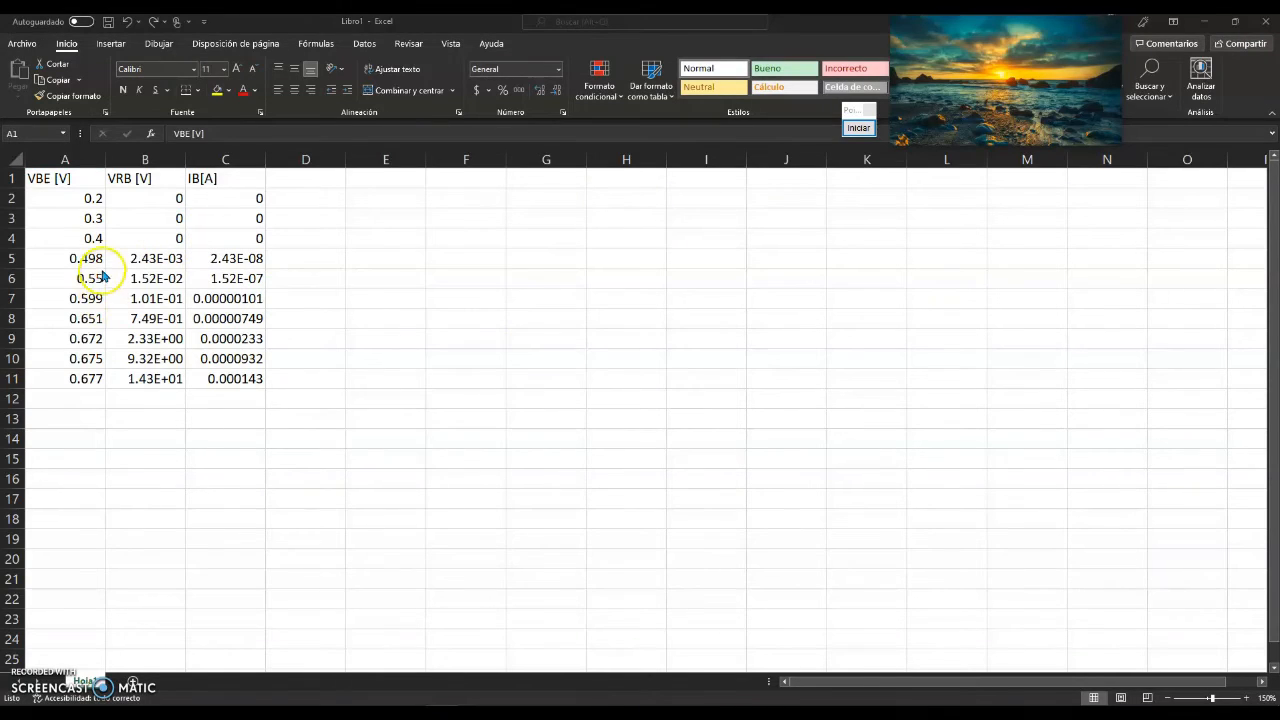
drag(75, 258, 75, 377)
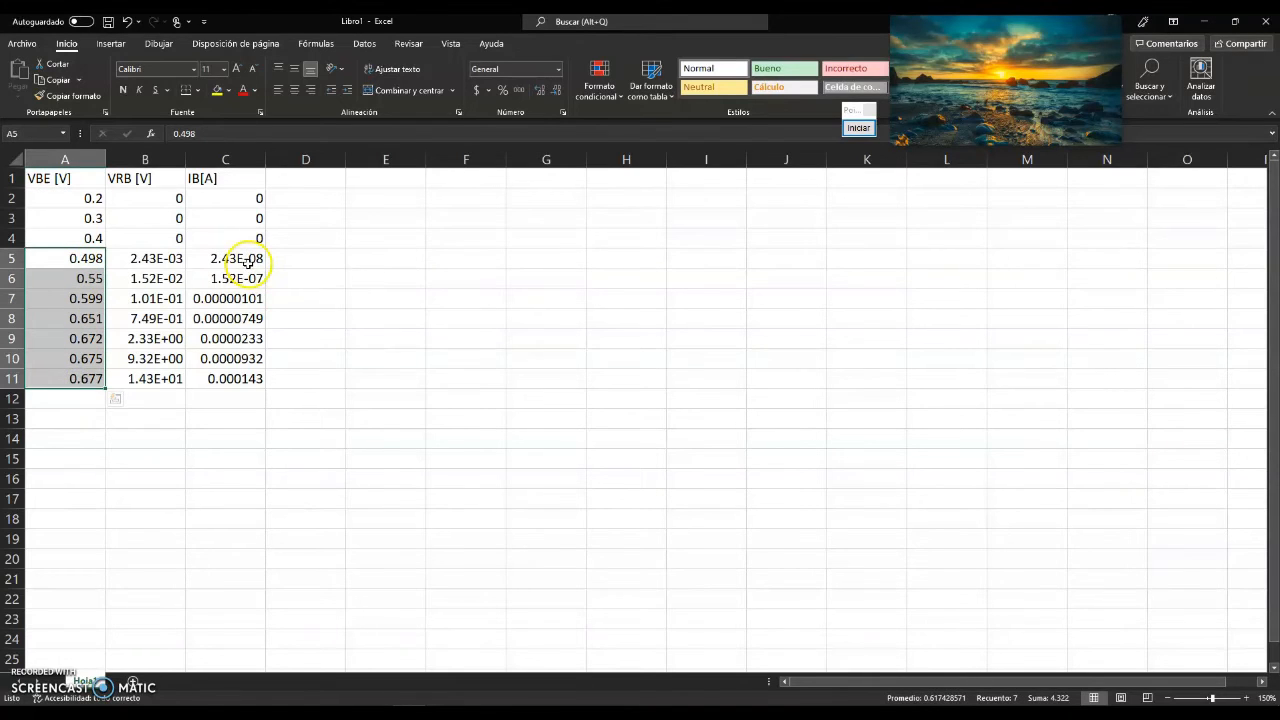
drag(247, 262, 240, 386)
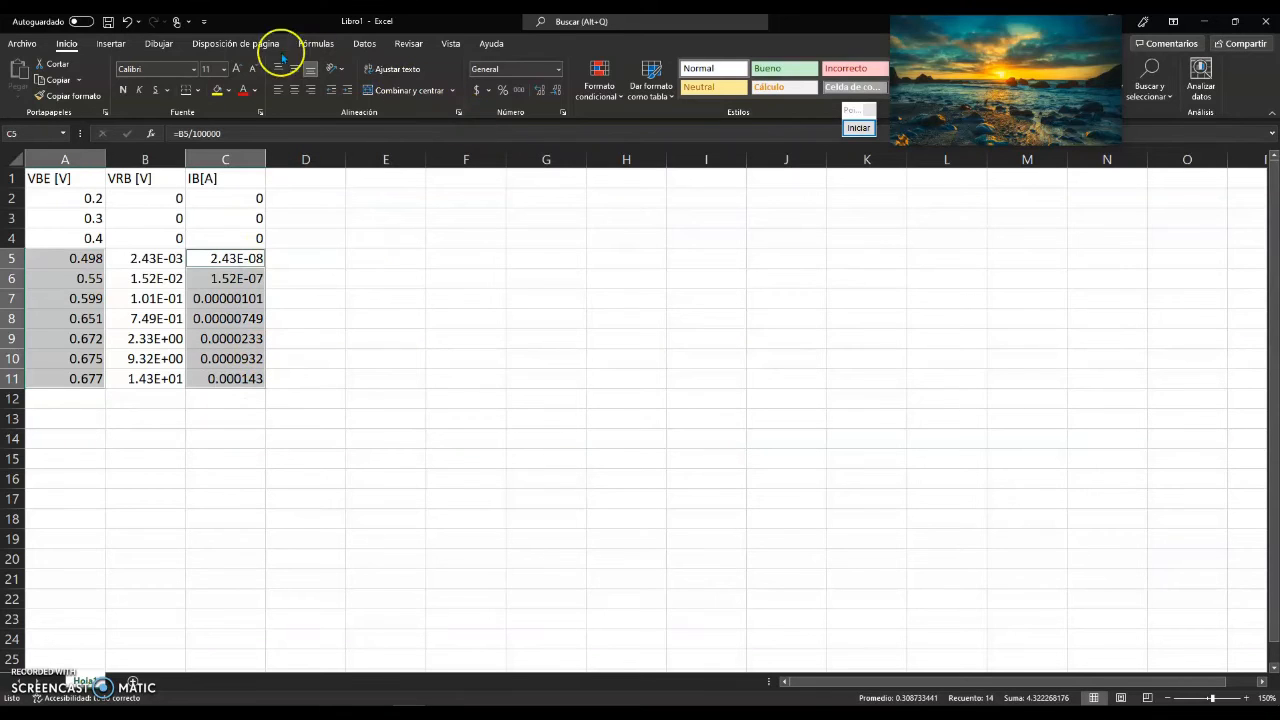
click(111, 43)
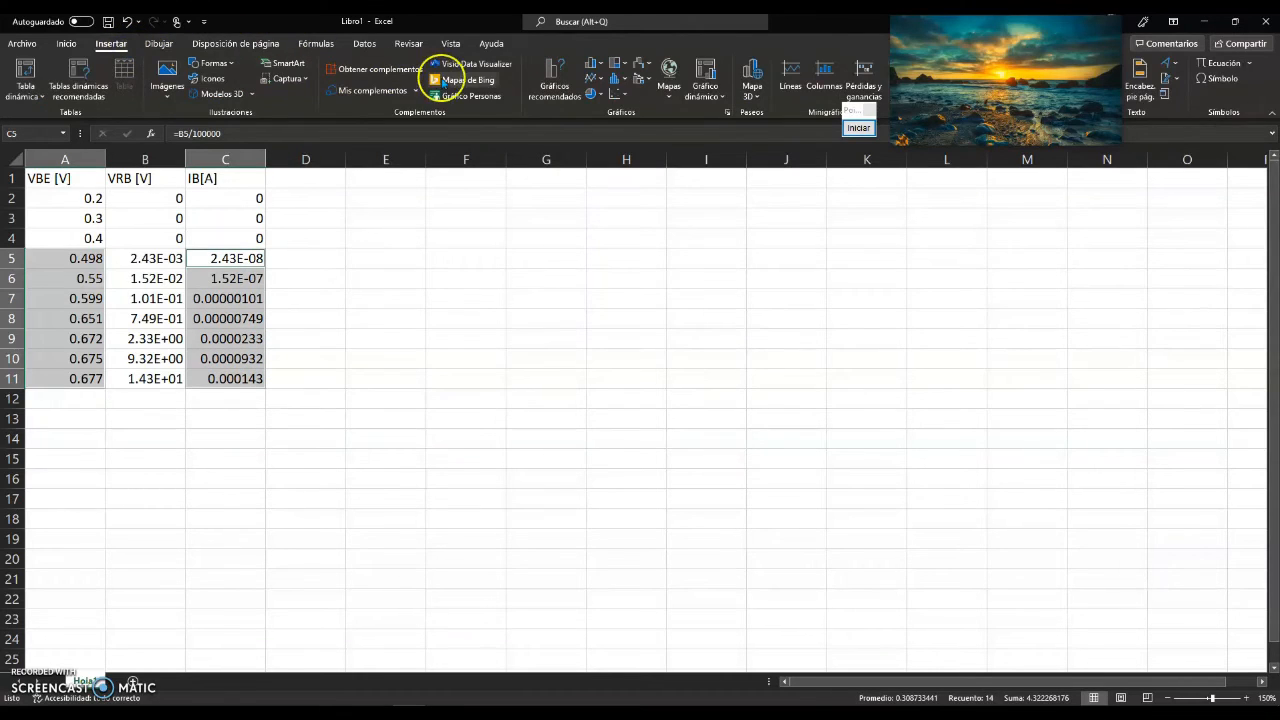
click(618, 94)
click(628, 141)
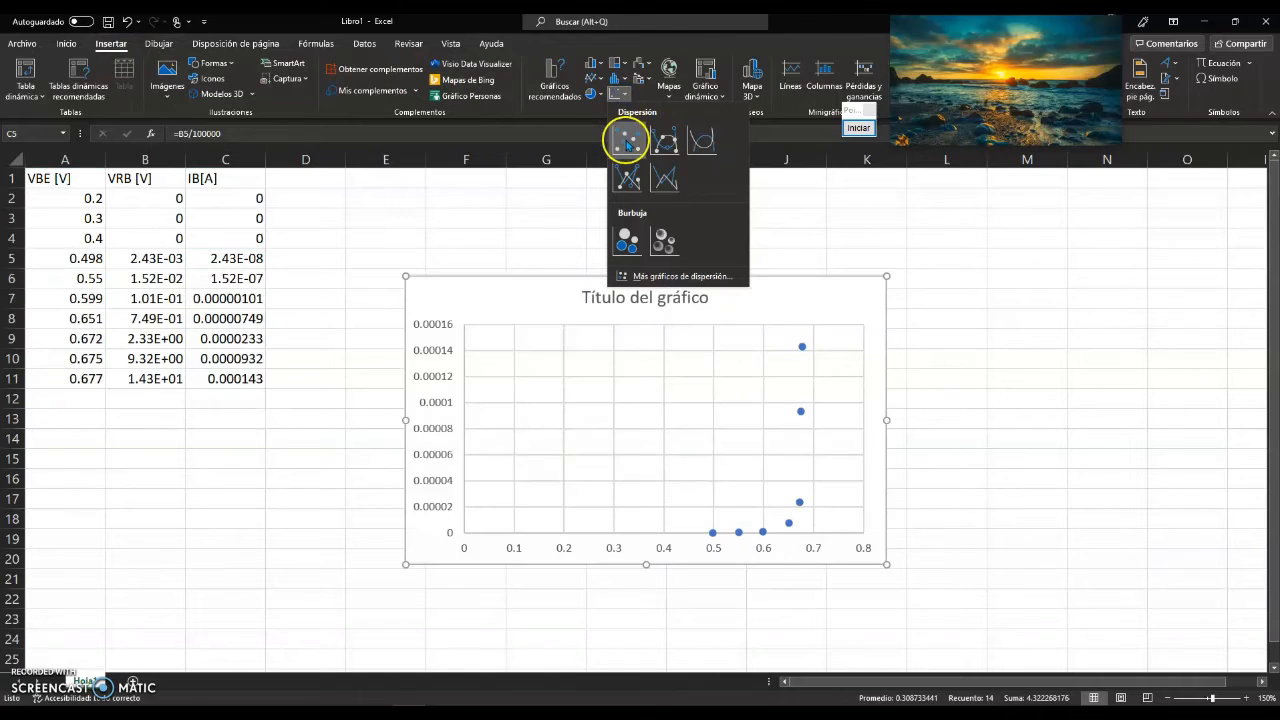
click(706, 140)
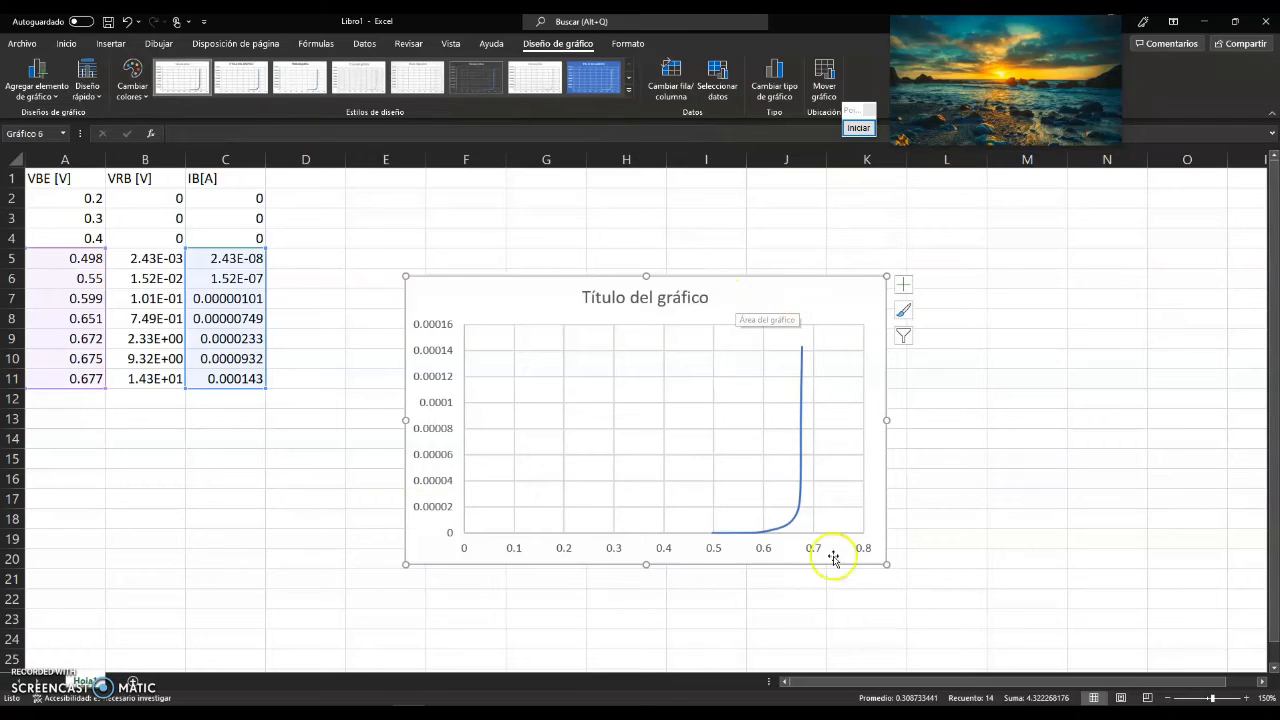
Try a maximum of 2.0 on the chart's horizontal axis, settle on 1.0, and close the axis formatting options.
right_click(763, 549)
click(822, 539)
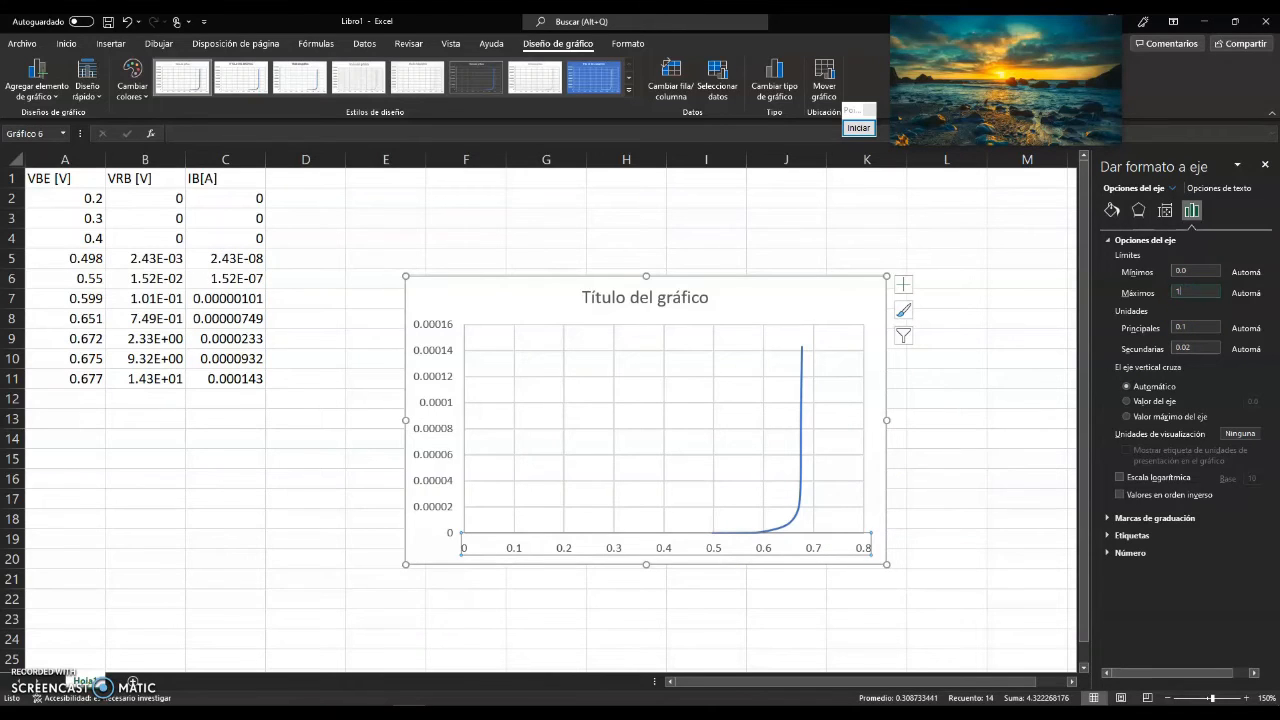
click(1200, 271)
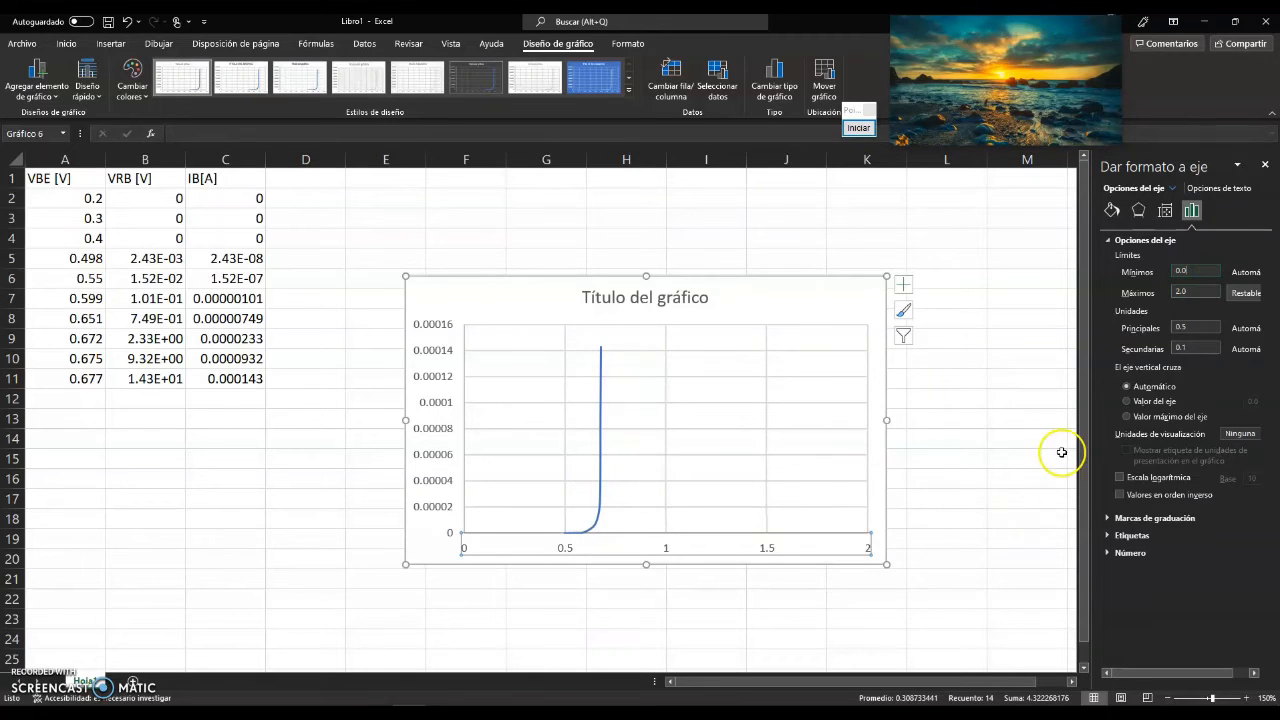
click(1199, 291)
click(1203, 271)
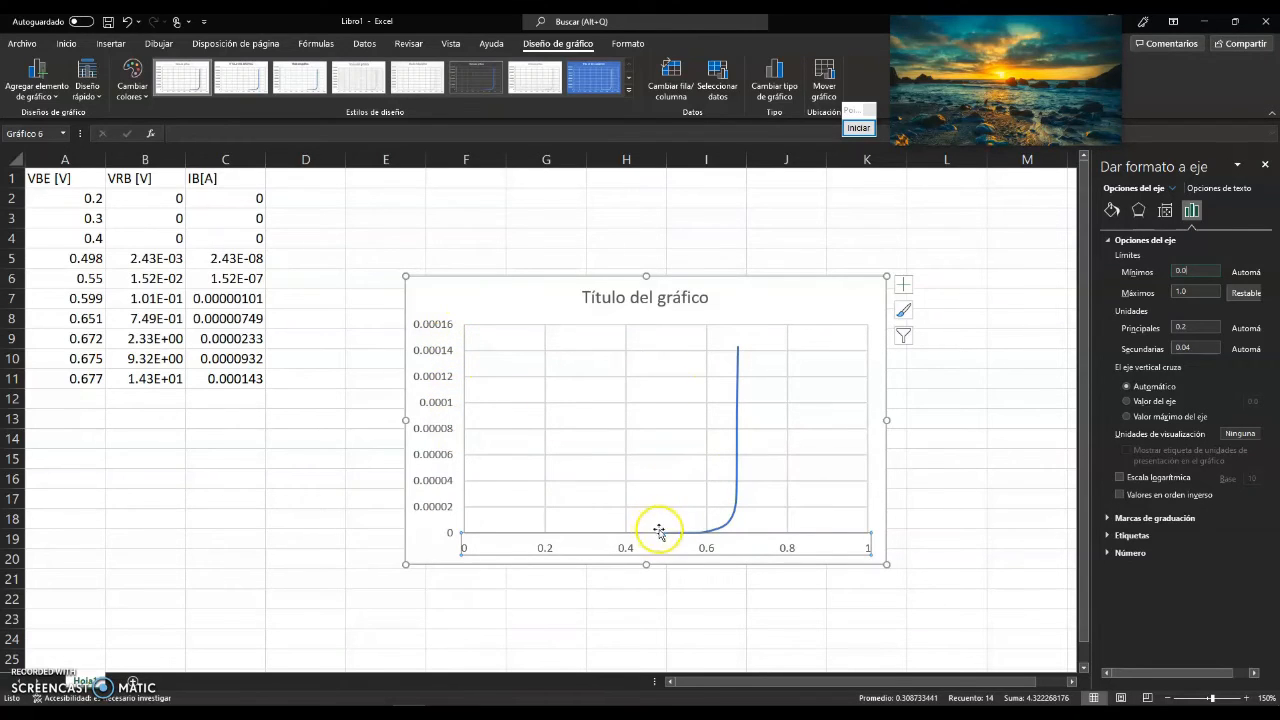
click(1265, 164)
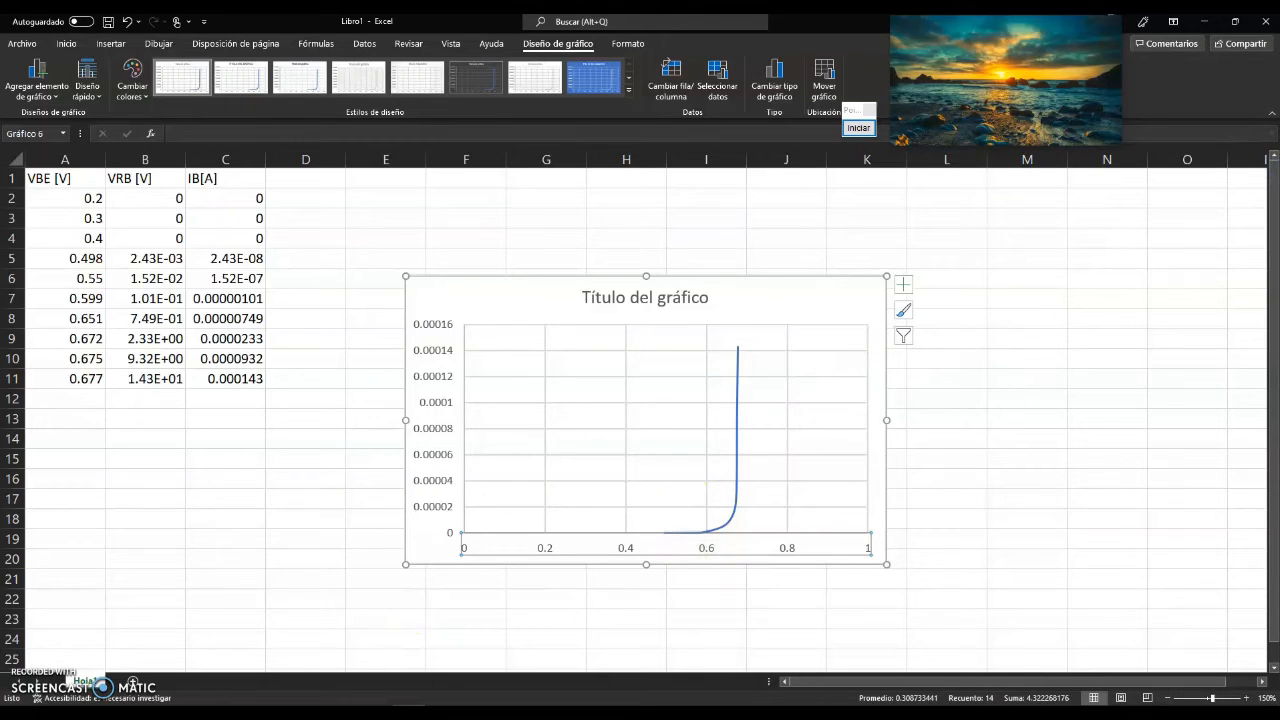
Switch to the OneNote BJT notes and underline and circle the Shockley equation for iC in red ink.
click(408, 712)
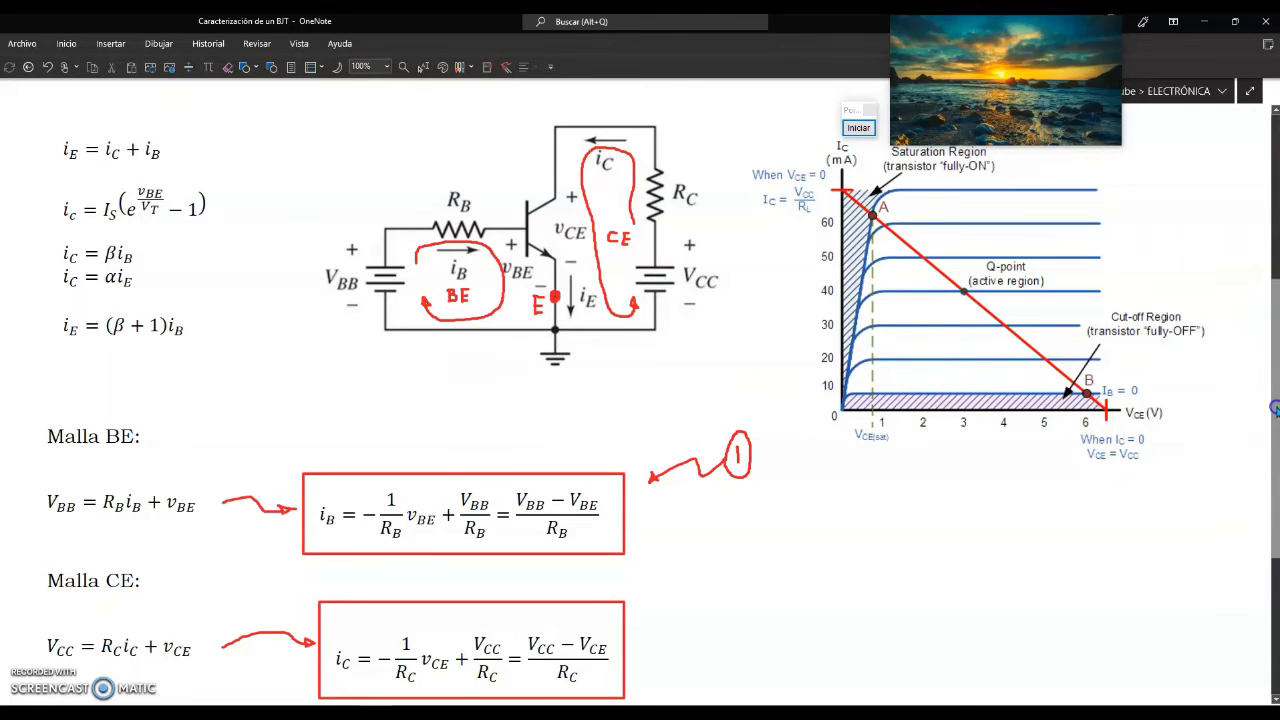
scroll(1243, 276, up, 5)
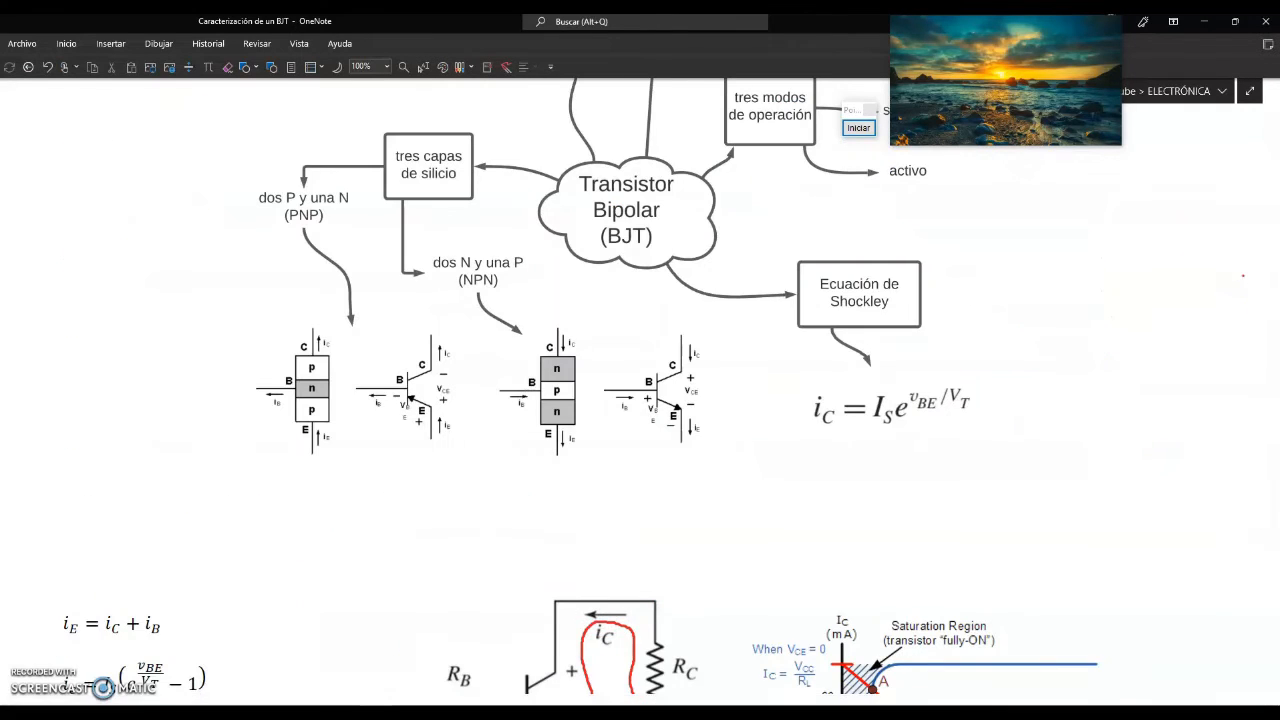
scroll(1260, 360, up, 1)
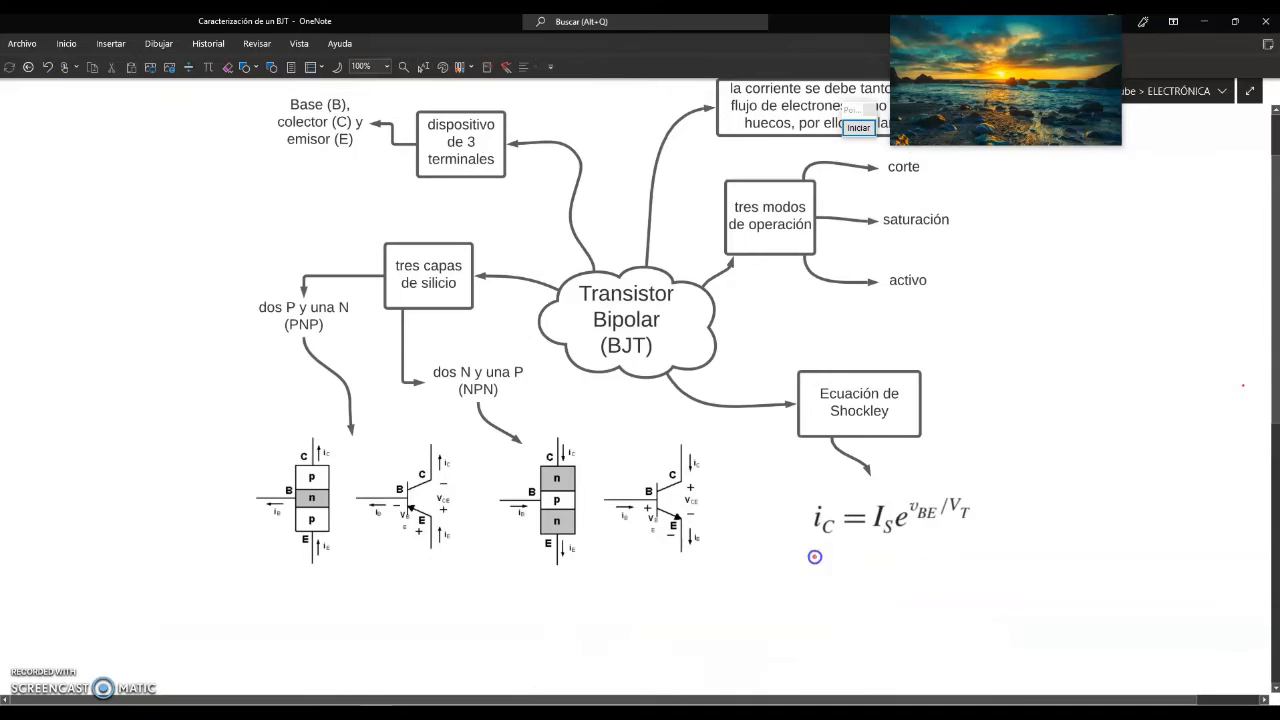
mouse_move(815, 557)
mouse_down()
mouse_move(983, 544)
mouse_move(901, 471)
mouse_move(790, 516)
mouse_move(927, 571)
mouse_up()
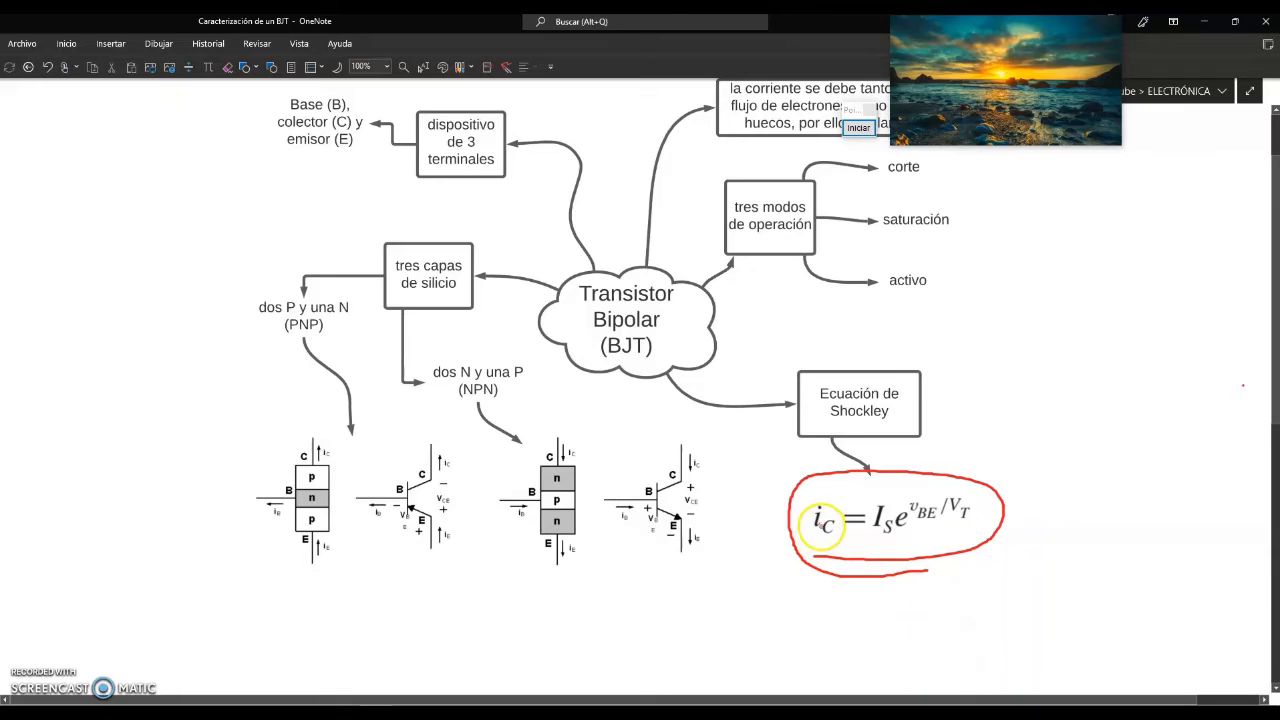
Handwrite the base-current equation iB = Is e^(vBE/VT) in red below the circled Shockley equation.
click(789, 613)
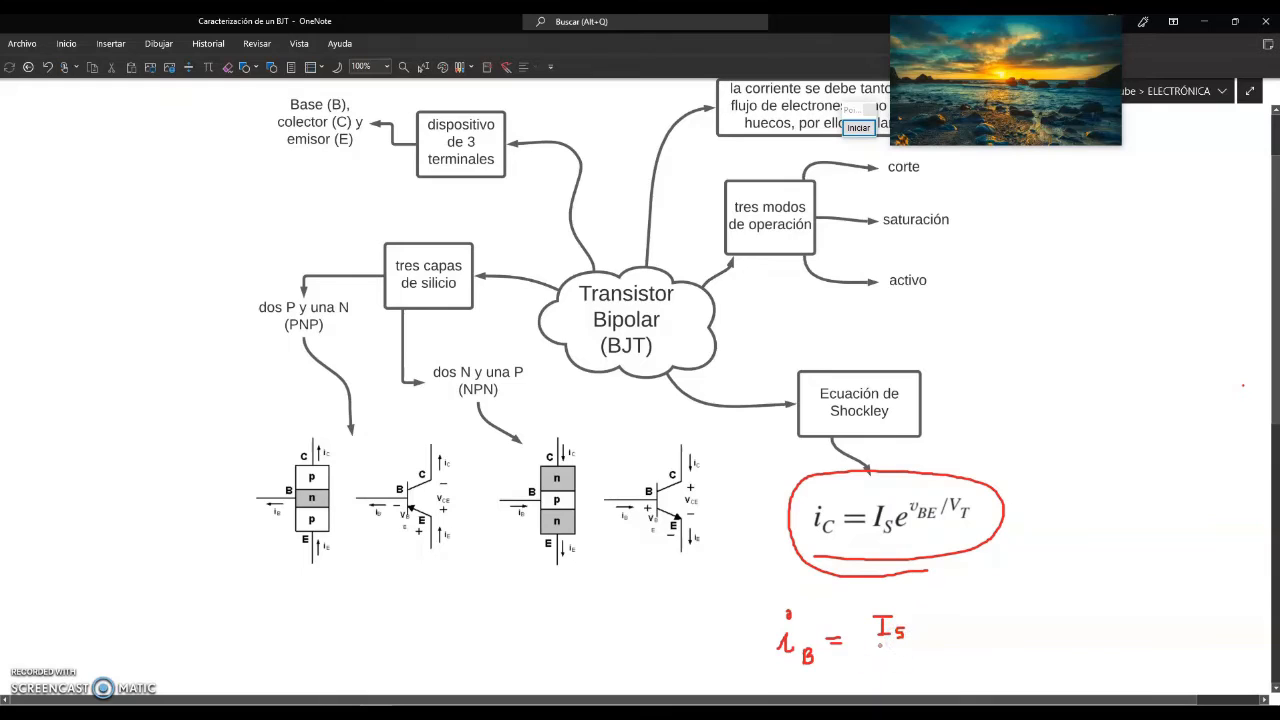
drag(933, 628, 953, 636)
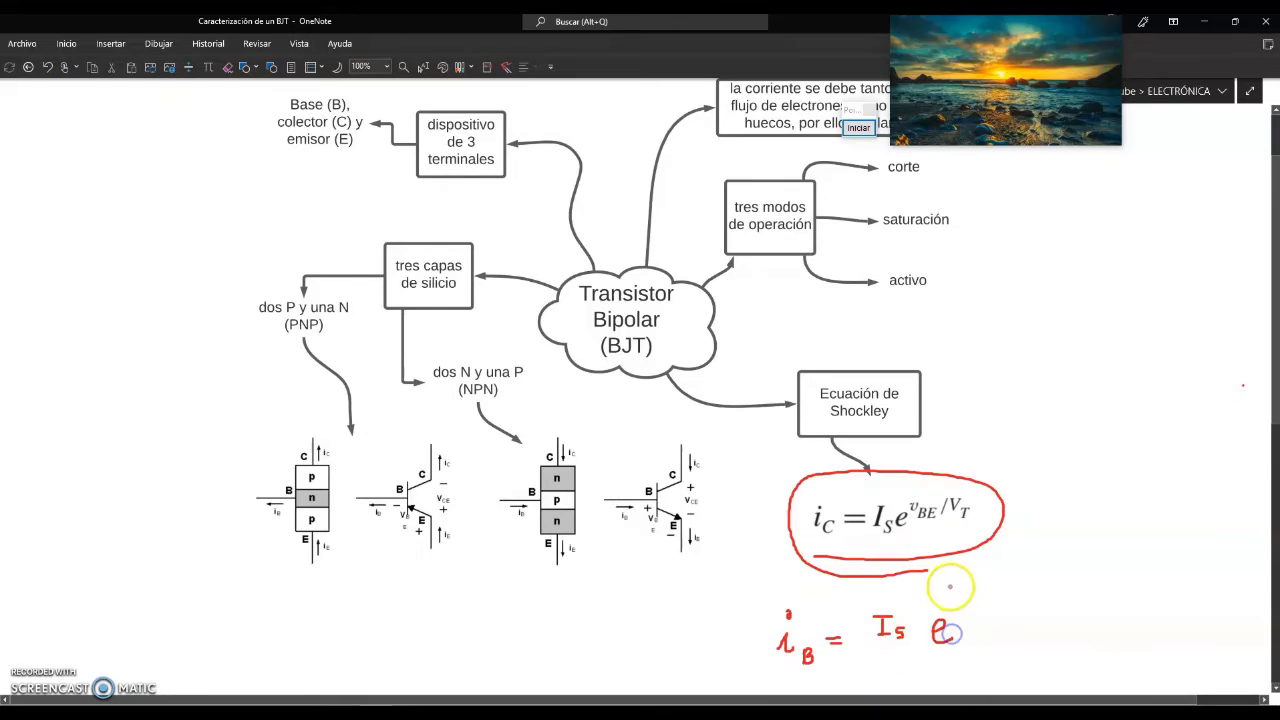
drag(945, 576, 948, 589)
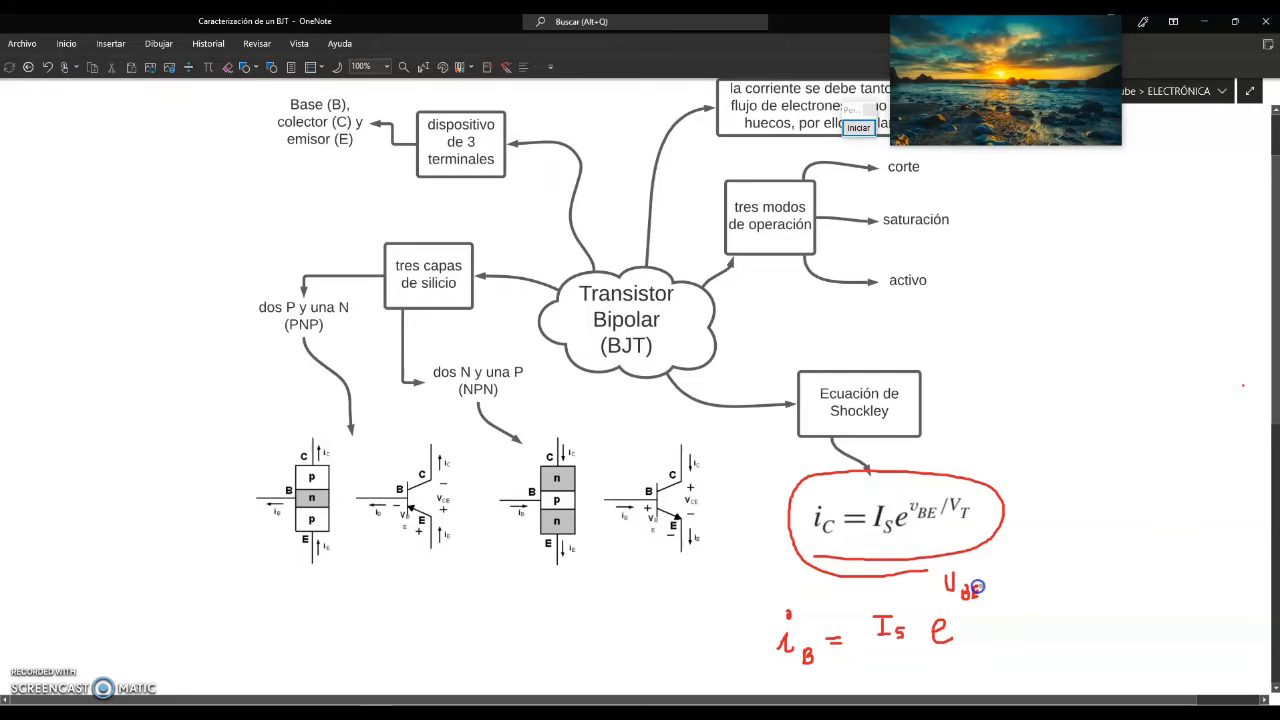
drag(994, 598, 1013, 622)
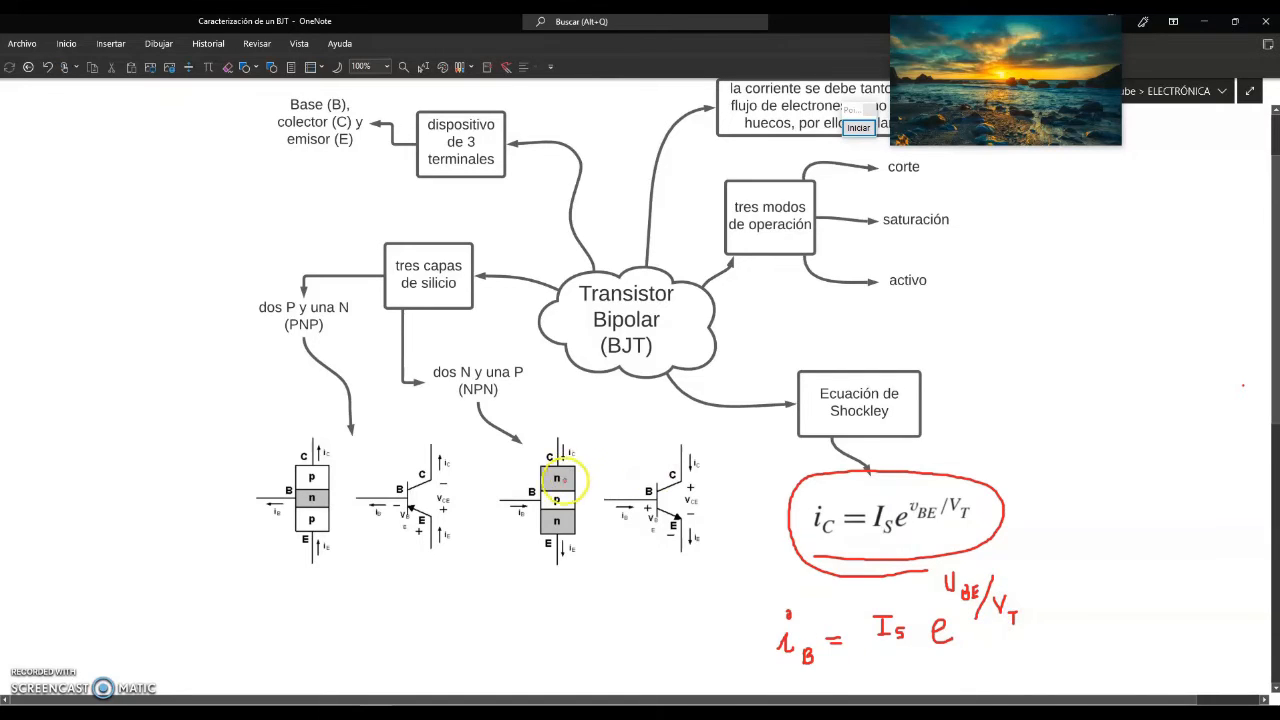
Draw a red arrow with a circled 2 pointing to the boxed iC equation of the CE loop in the circuit notes.
drag(1275, 342, 1275, 580)
drag(1275, 572, 1276, 598)
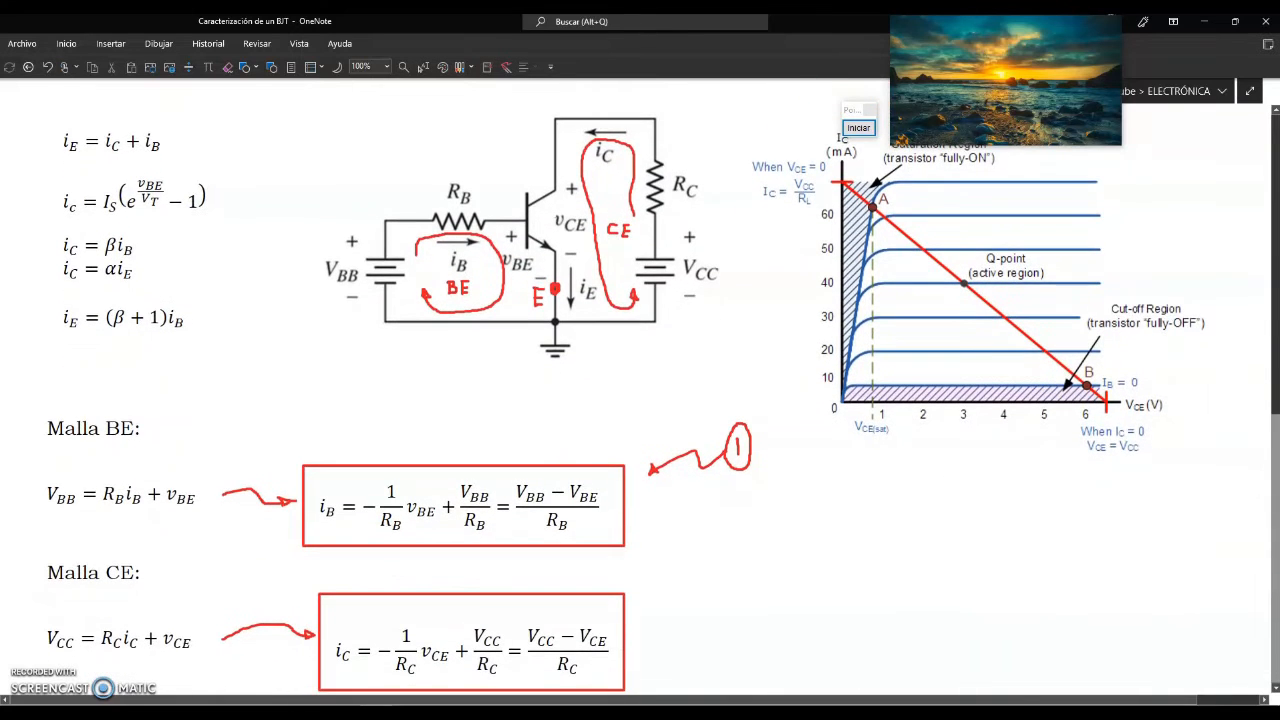
mouse_move(1027, 95)
drag(997, 40, 1152, 597)
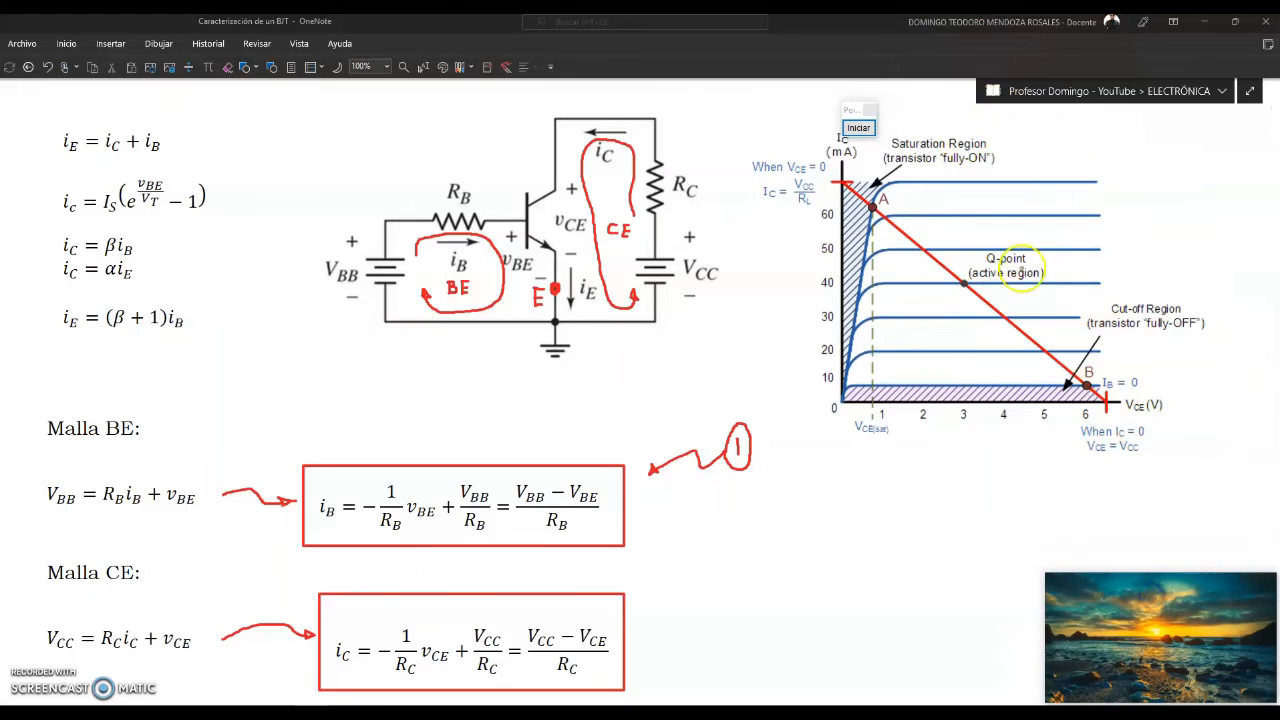
click(674, 609)
mouse_move(665, 620)
mouse_down()
mouse_move(686, 594)
mouse_move(758, 590)
mouse_up()
mouse_move(663, 599)
mouse_down()
mouse_move(660, 622)
mouse_move(678, 609)
mouse_up()
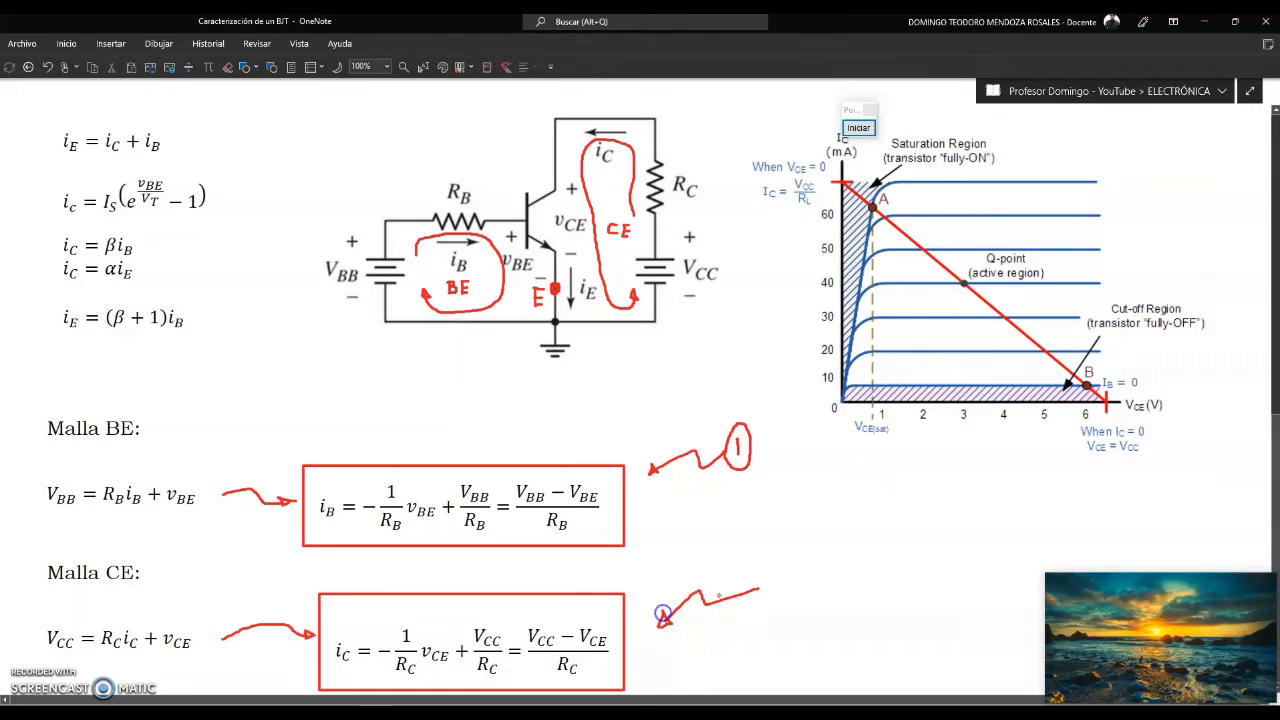
mouse_move(764, 578)
mouse_down()
mouse_move(782, 594)
mouse_move(766, 608)
mouse_move(773, 570)
mouse_up()
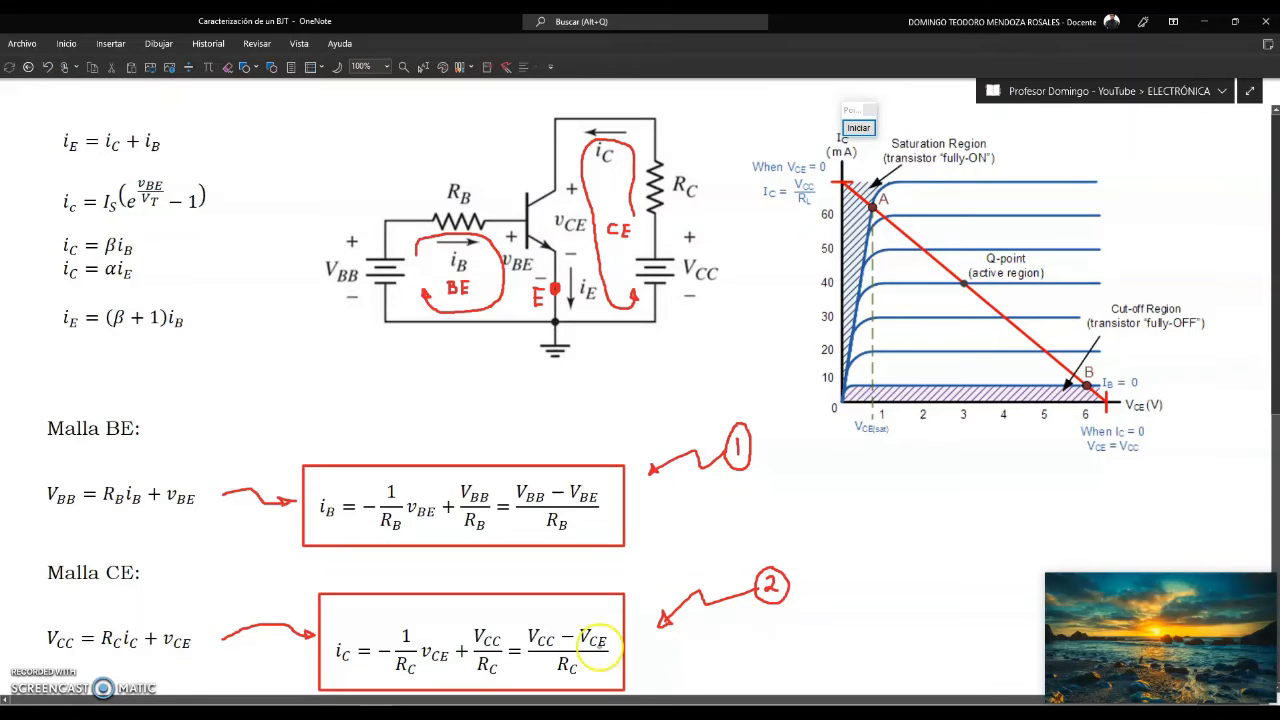
Switch to the Tinkercad BJT circuit and start the simulation.
key(alt+Tab)
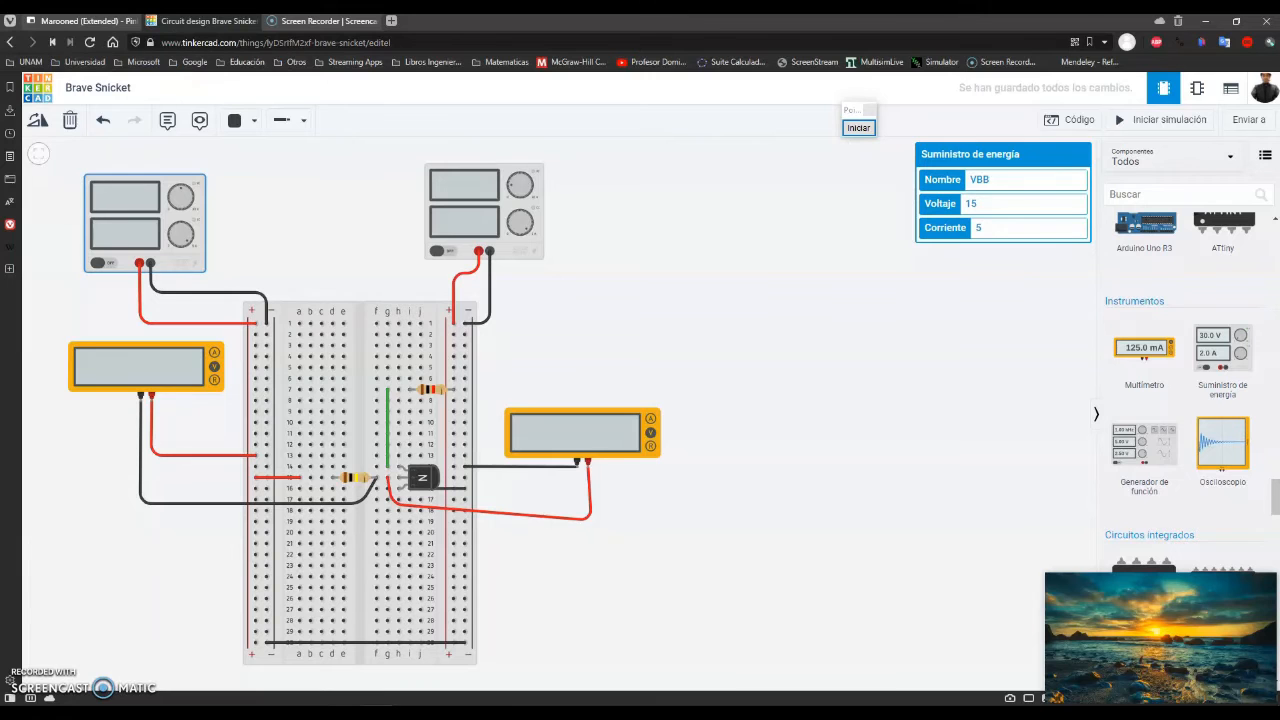
click(807, 321)
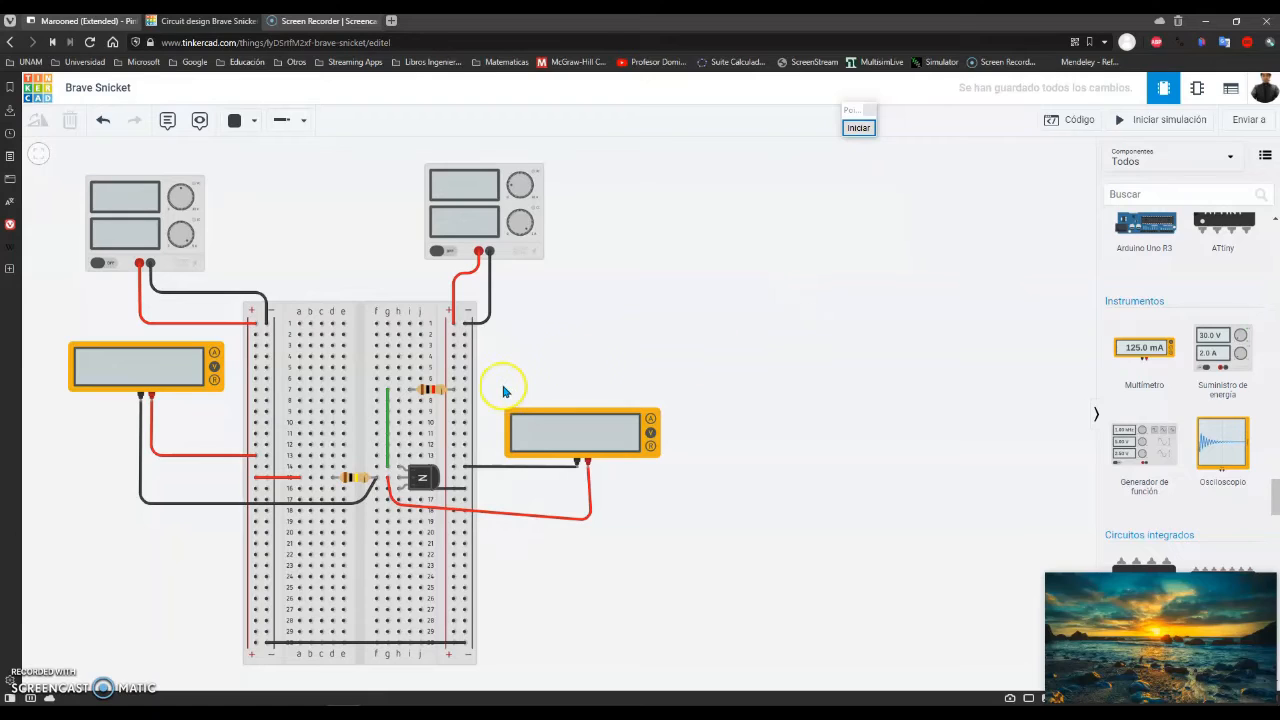
click(151, 430)
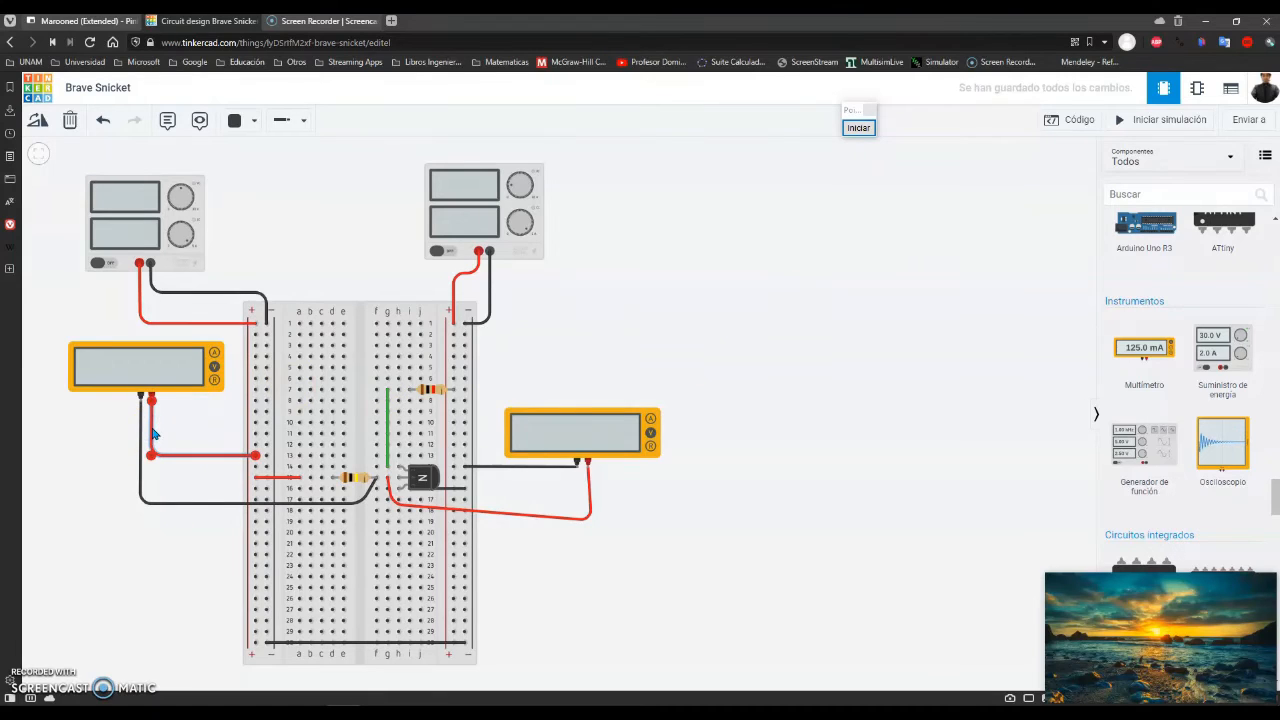
click(660, 366)
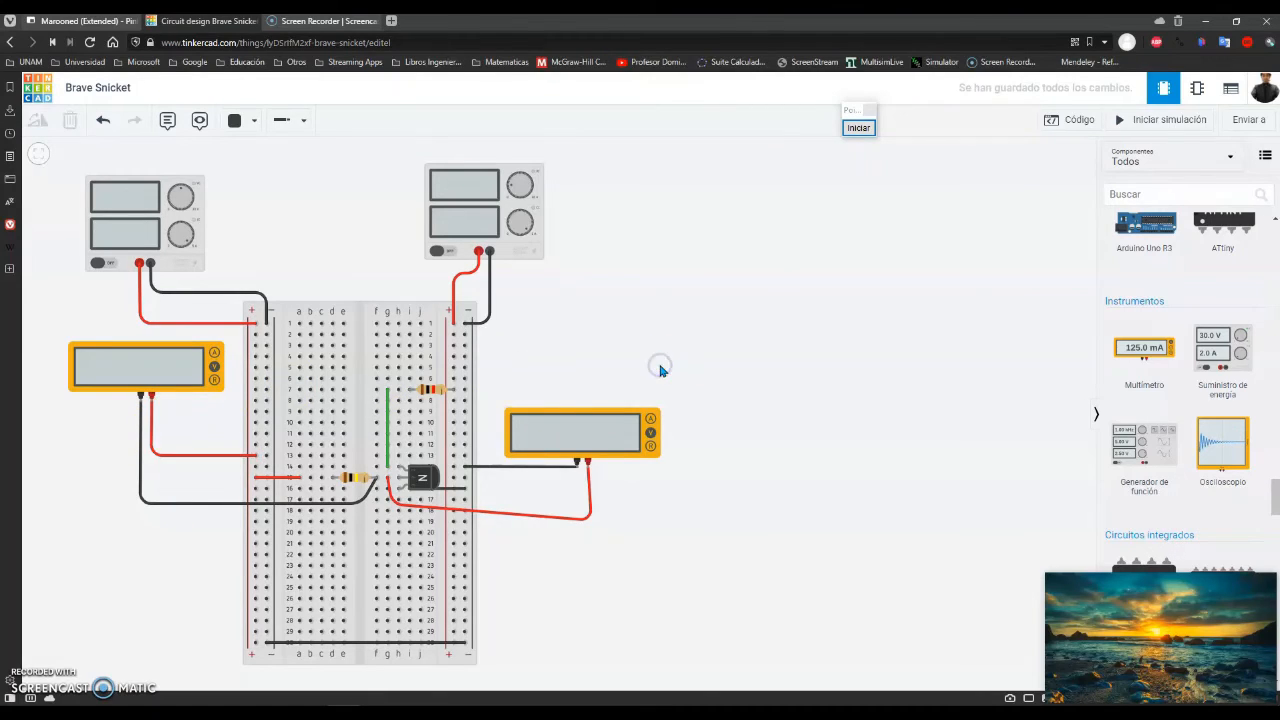
click(1145, 124)
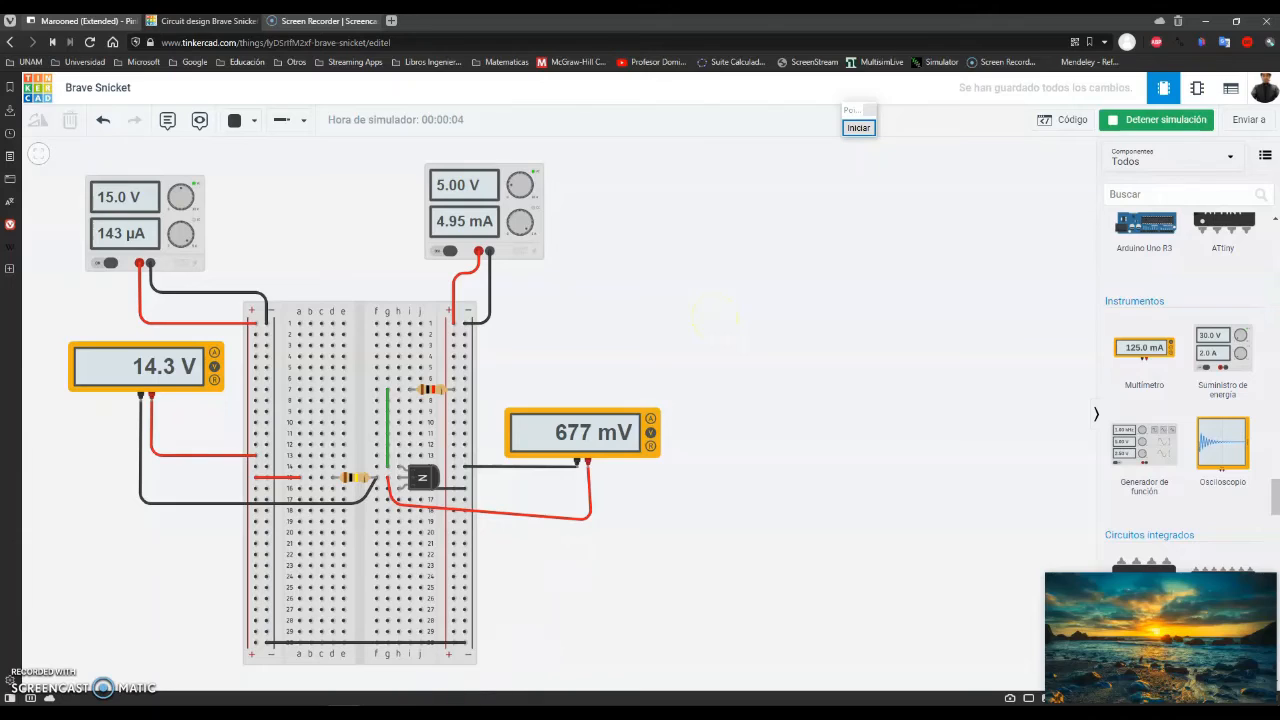
Review the VBE and IB table and chart in Excel, and set the VBB supply in Tinkercad to 0.5 V.
click(413, 711)
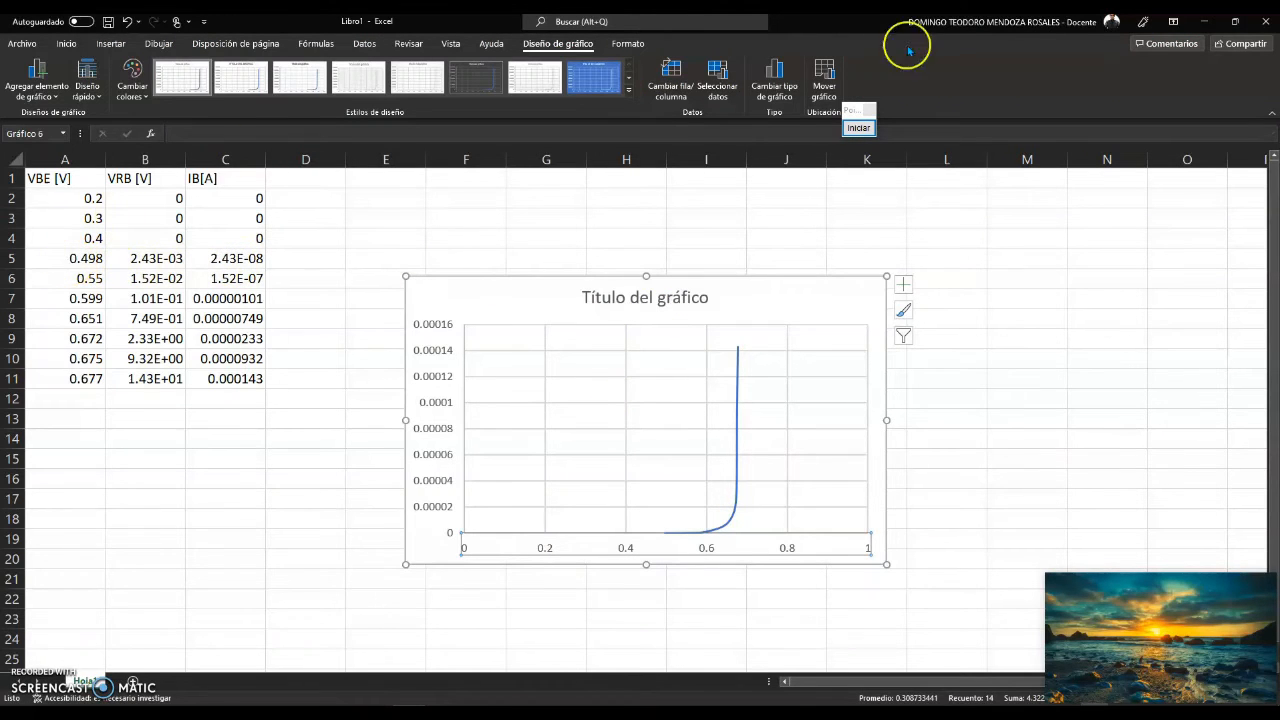
click(1202, 22)
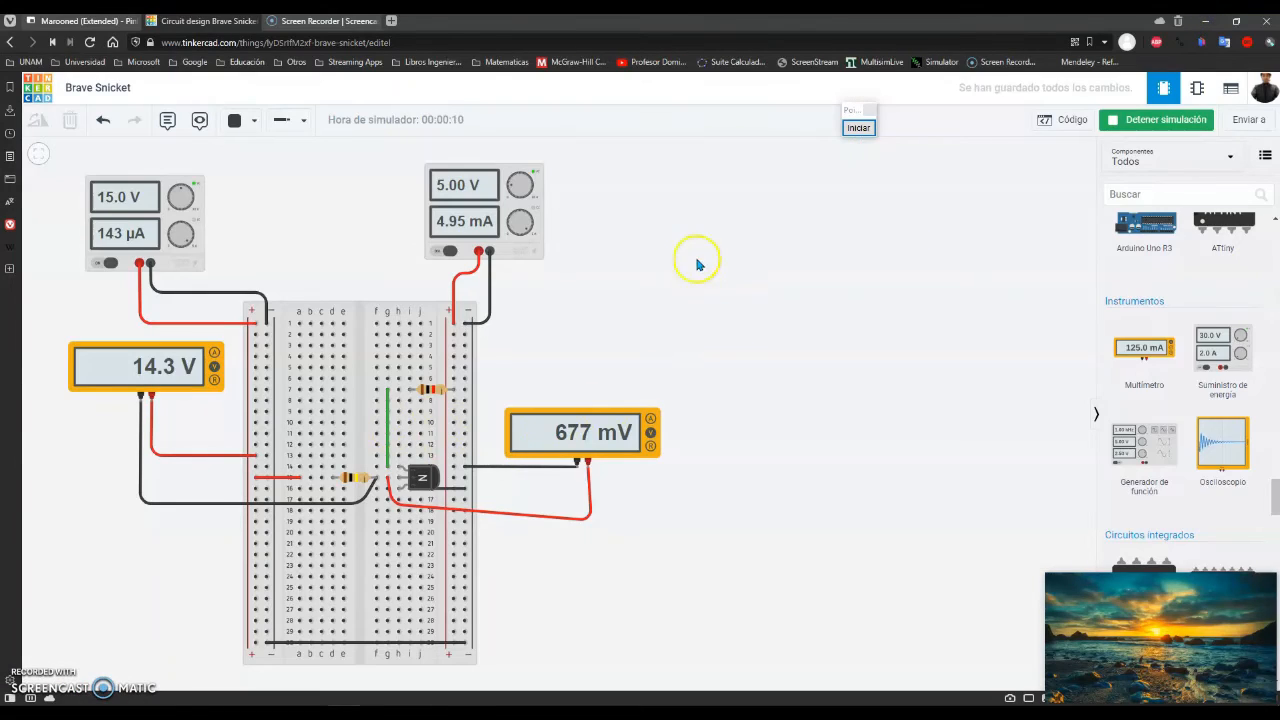
double_click(988, 204)
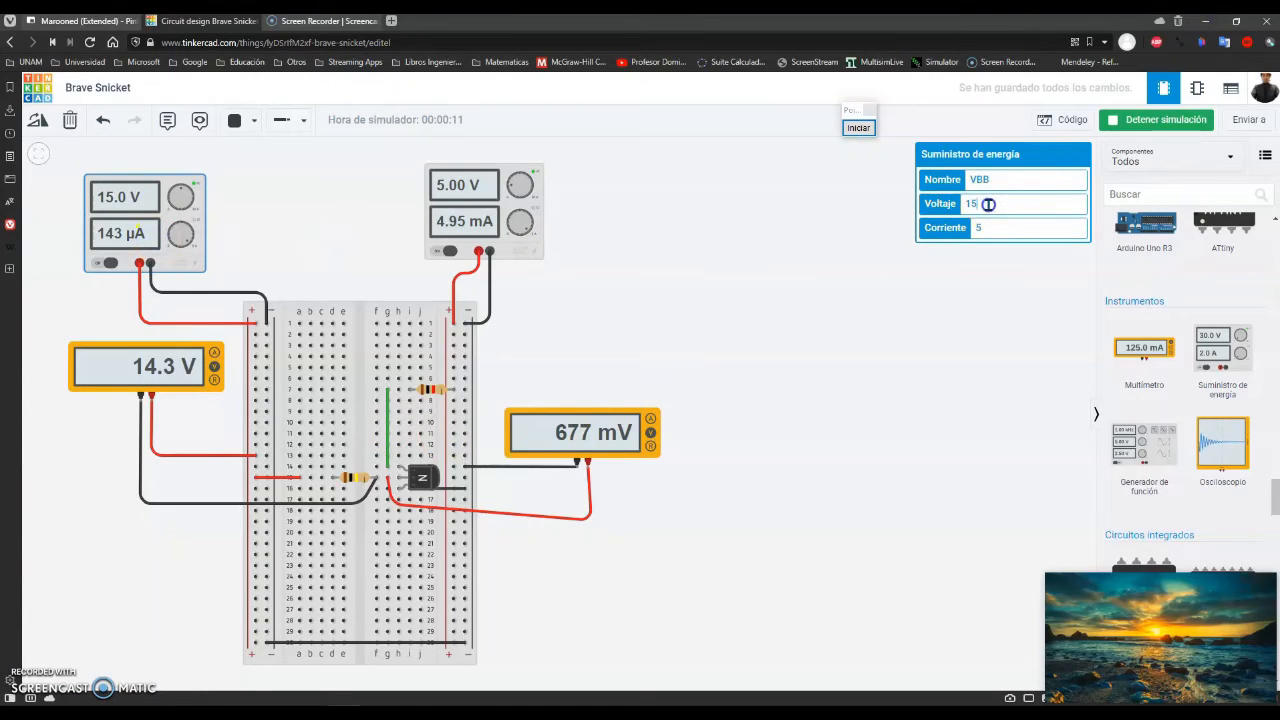
text(0.5)
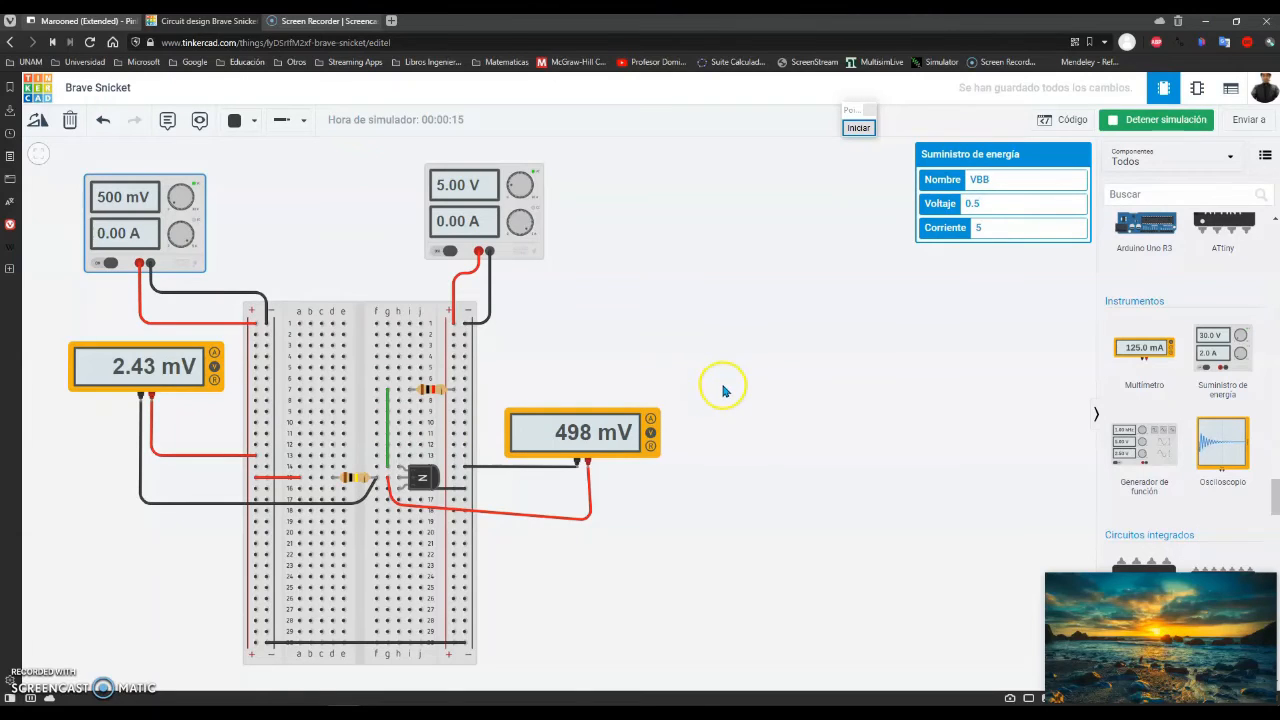
Evaluate 1·10^-6 · 100·10^3 in Microsoft Mathematics and return to the Tinkercad circuit.
mouse_move(212, 713)
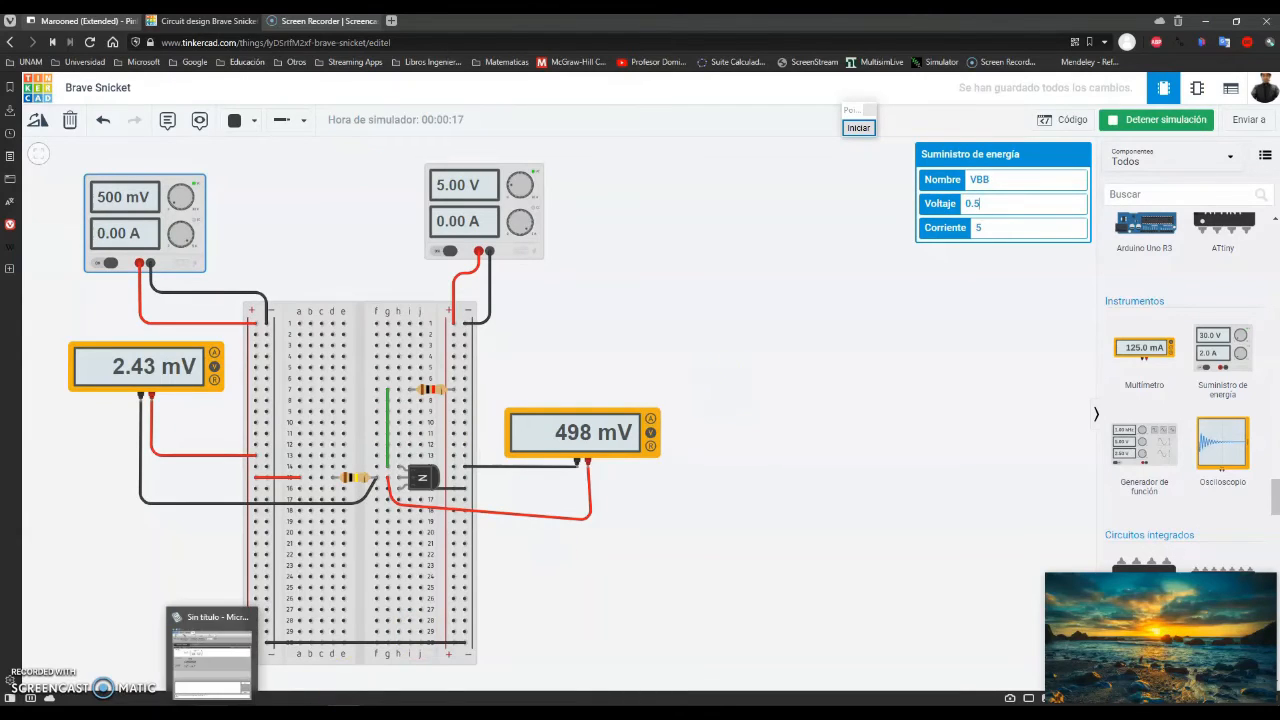
click(212, 655)
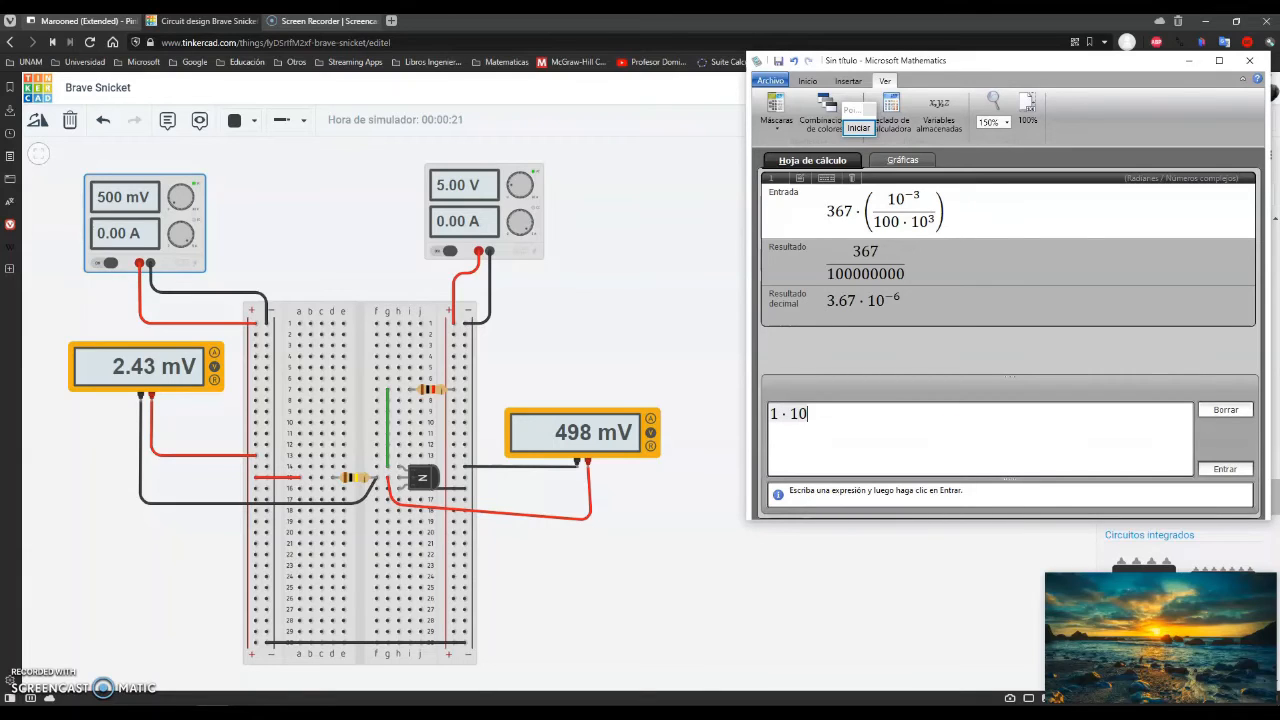
text(^-6 · 100 · 10^3)
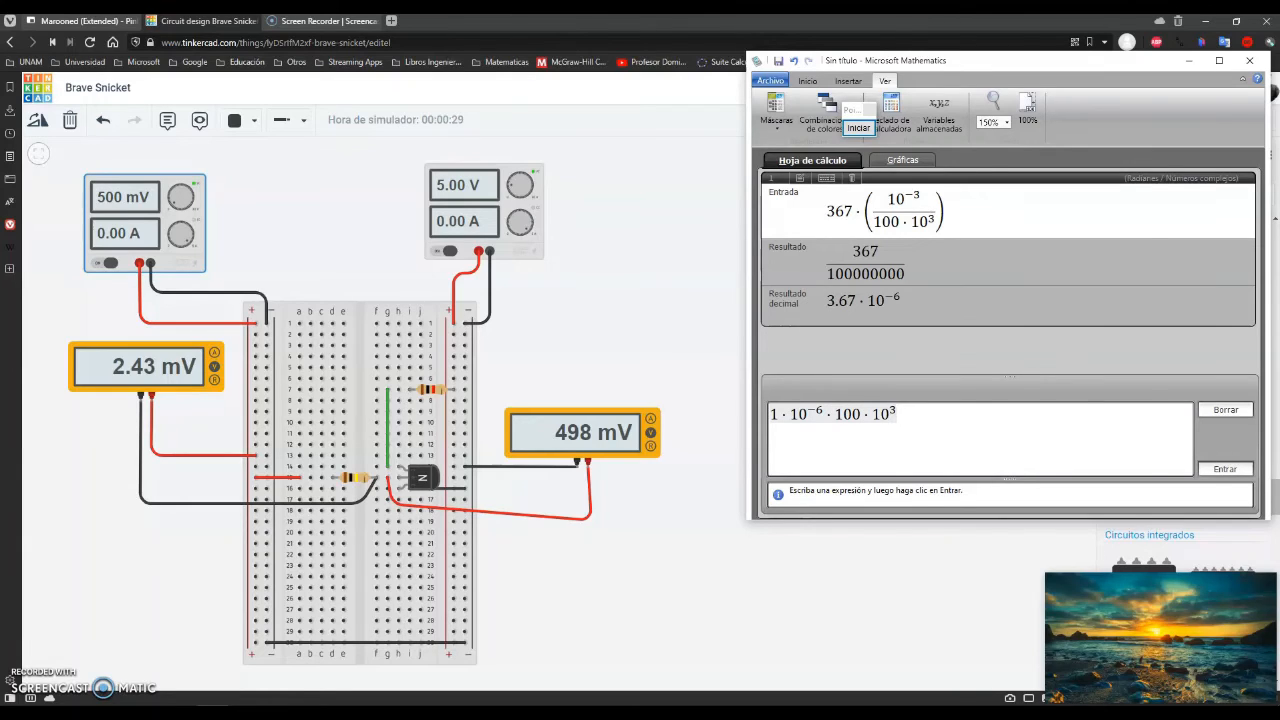
key(Return)
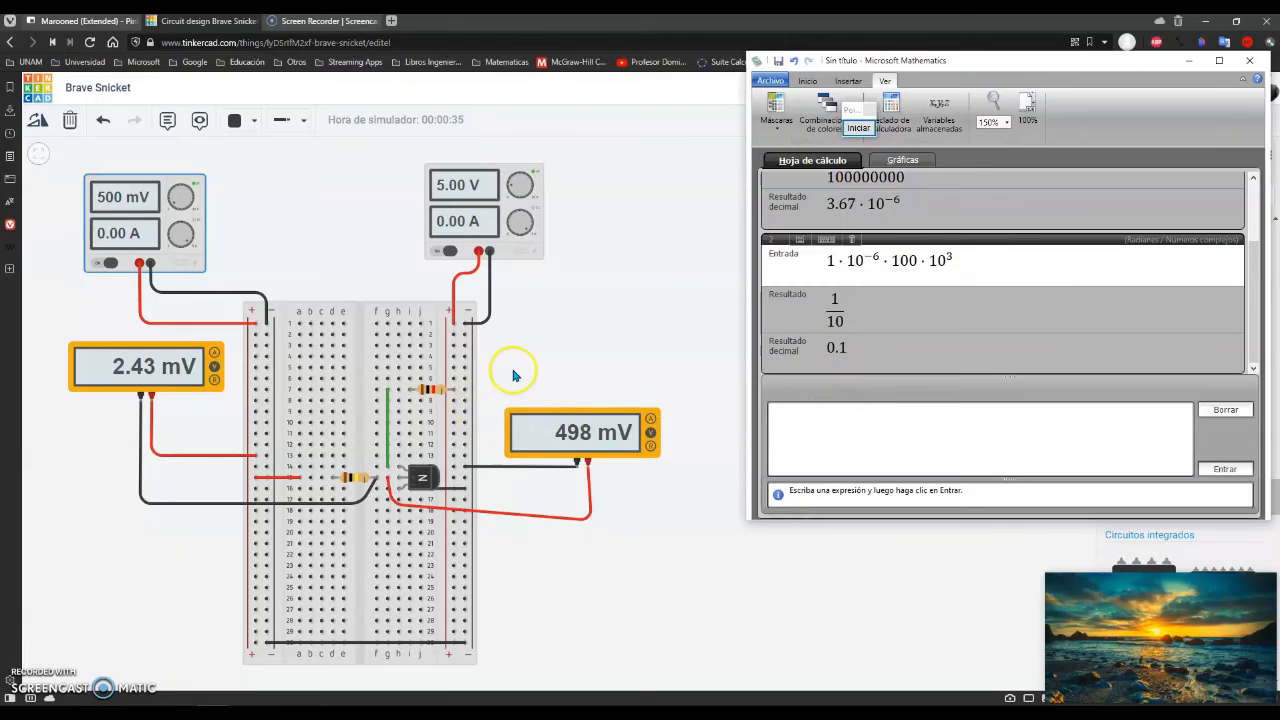
click(657, 323)
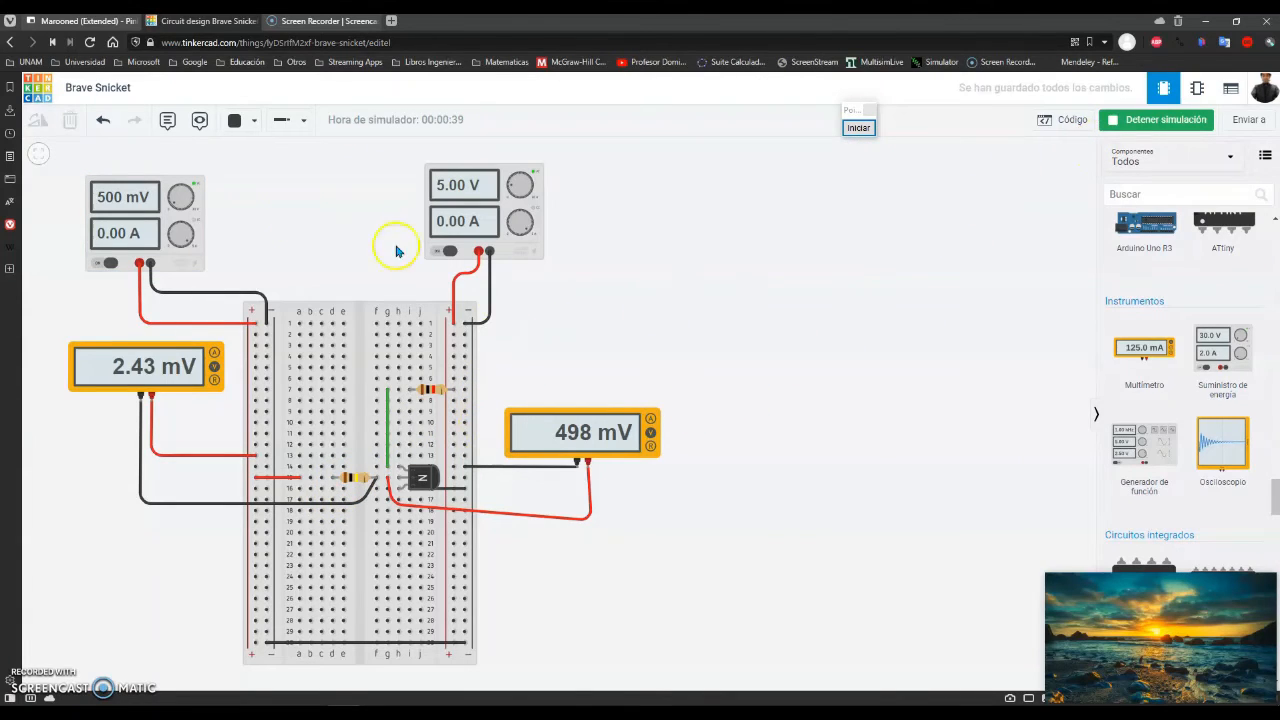
Try VBB supply voltages of 1, 0.8 and 0.6 V, and settle on 0.7 V.
click(170, 215)
double_click(1008, 203)
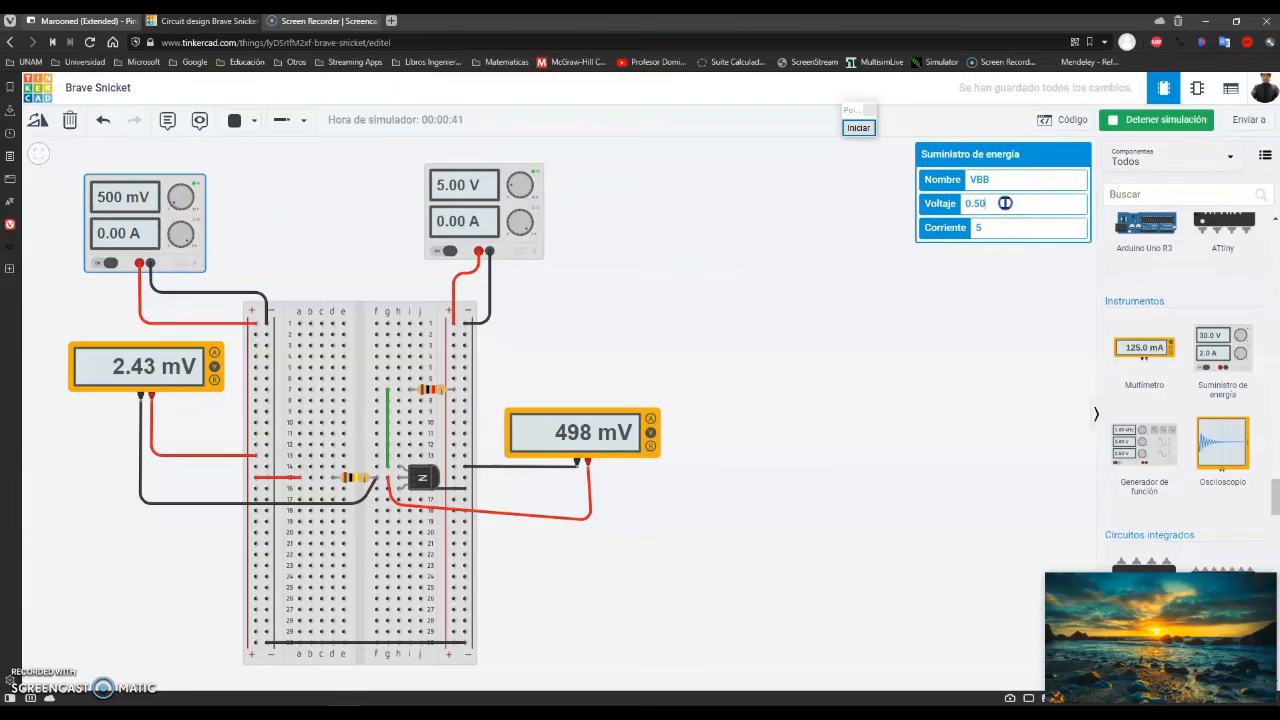
text(1)
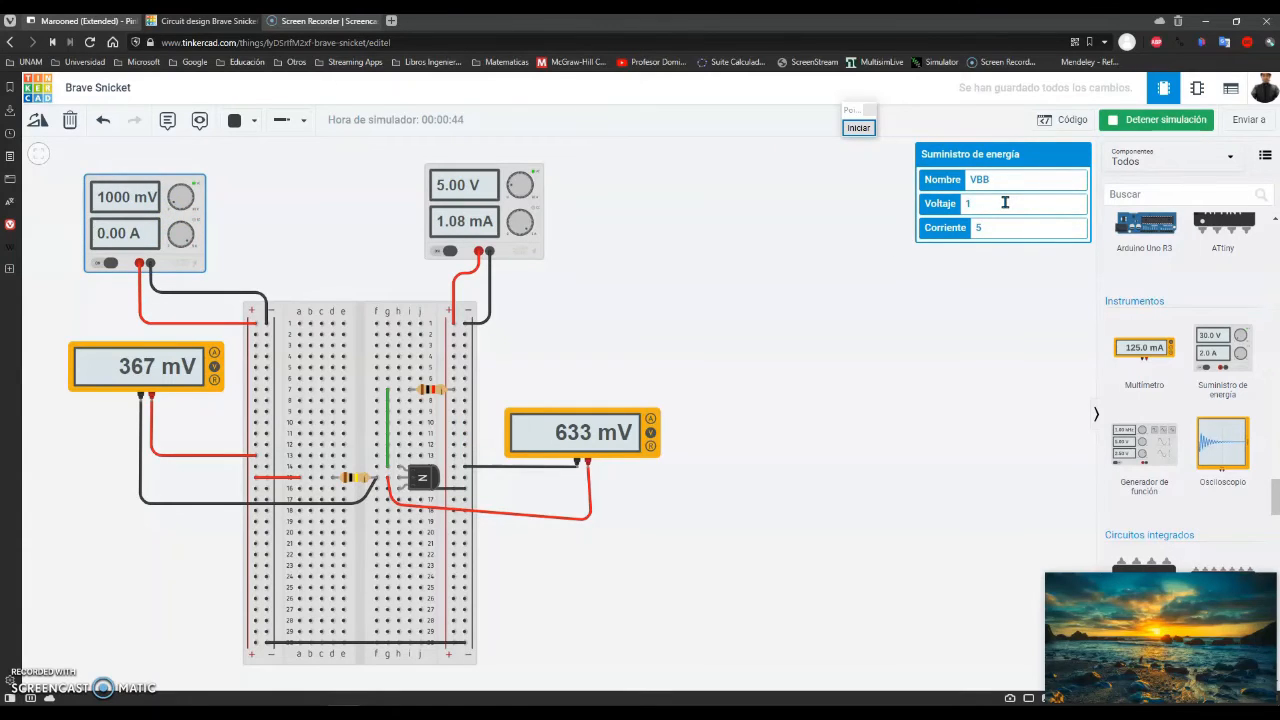
key(BackSpace)
text(0.8)
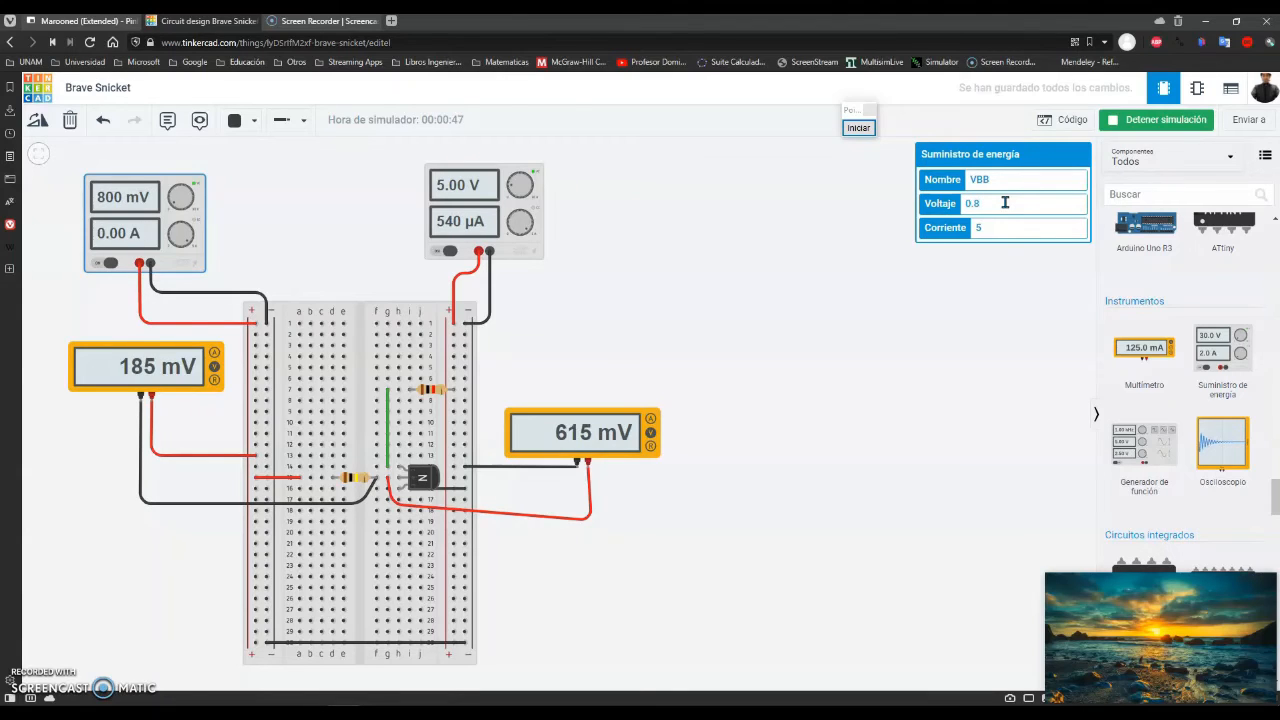
key(BackSpace)
text(6)
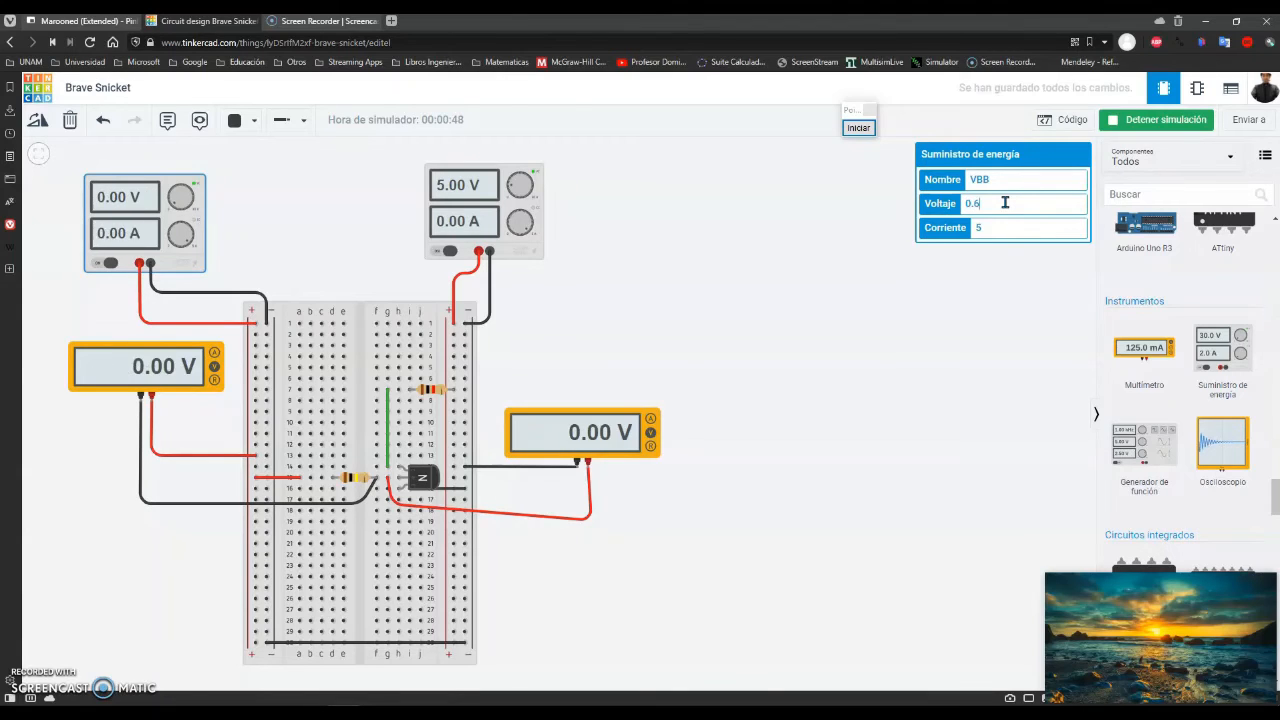
key(BackSpace)
text(7)
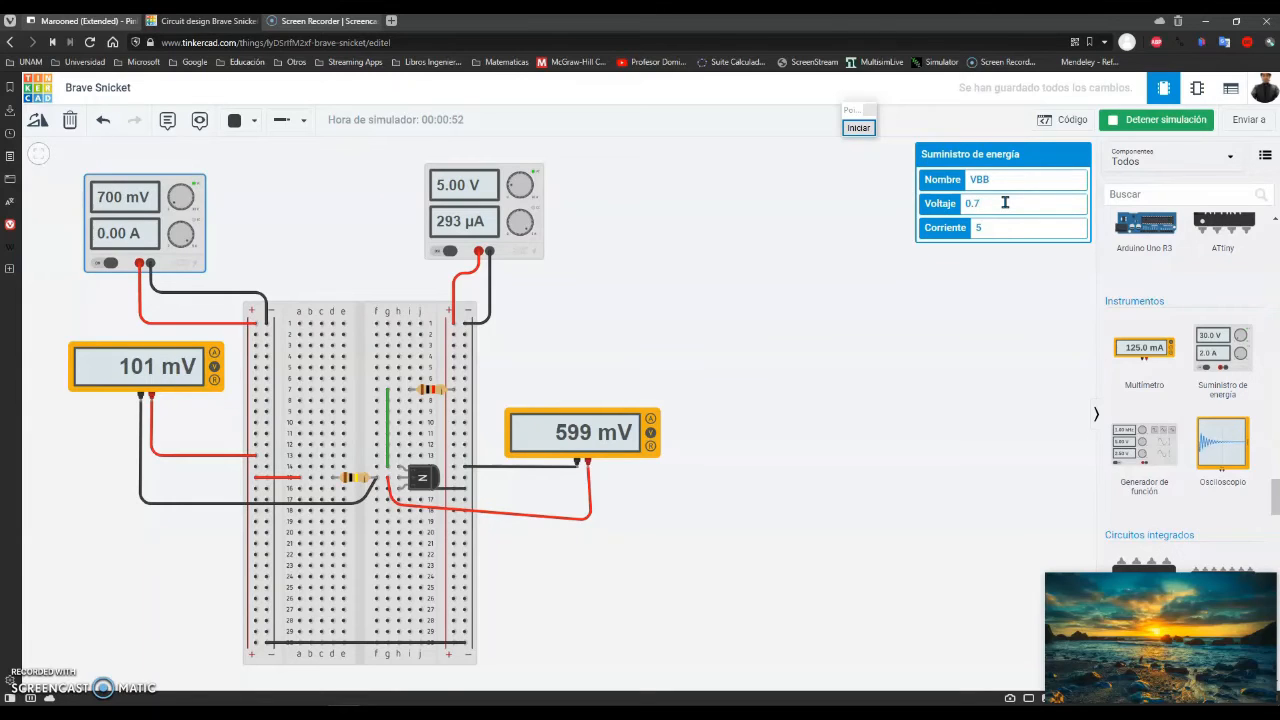
Try finer VBB voltages of 0.68, 0.69, 0.695, 0.698 and 0.699 V, and return the supply to 0.7 V.
key(BackSpace)
text(68)
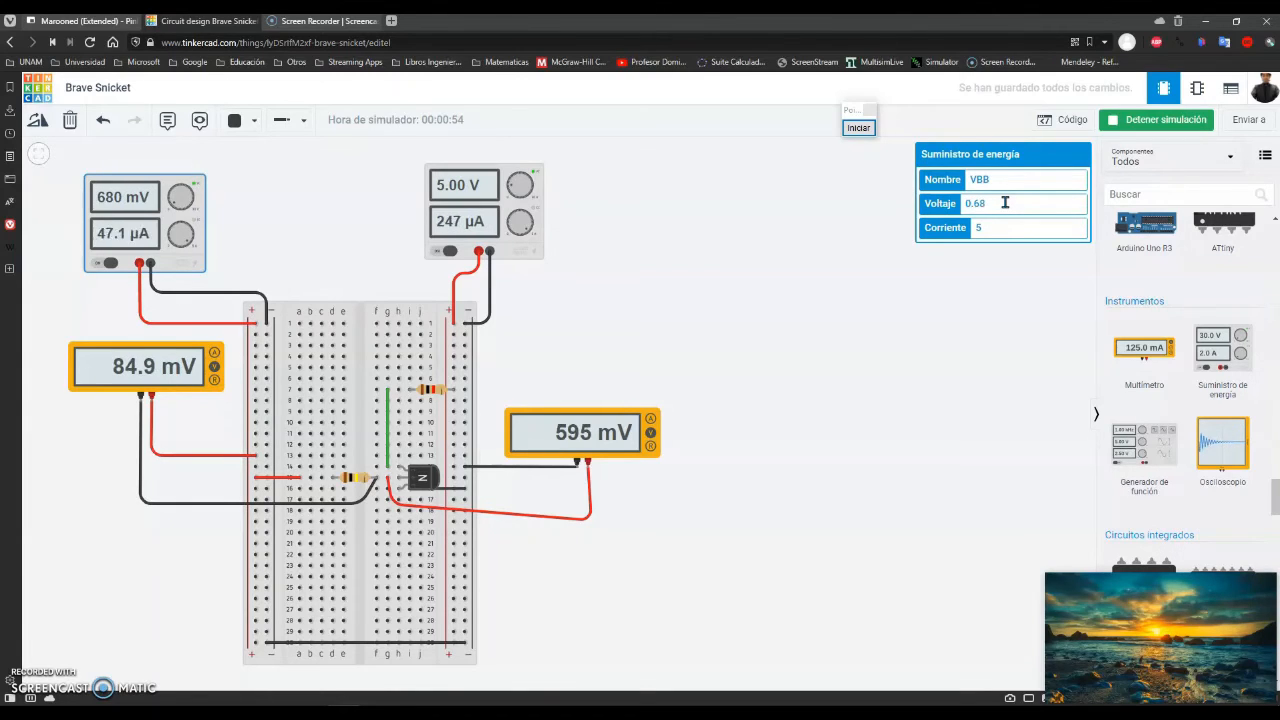
key(BackSpace)
text(9)
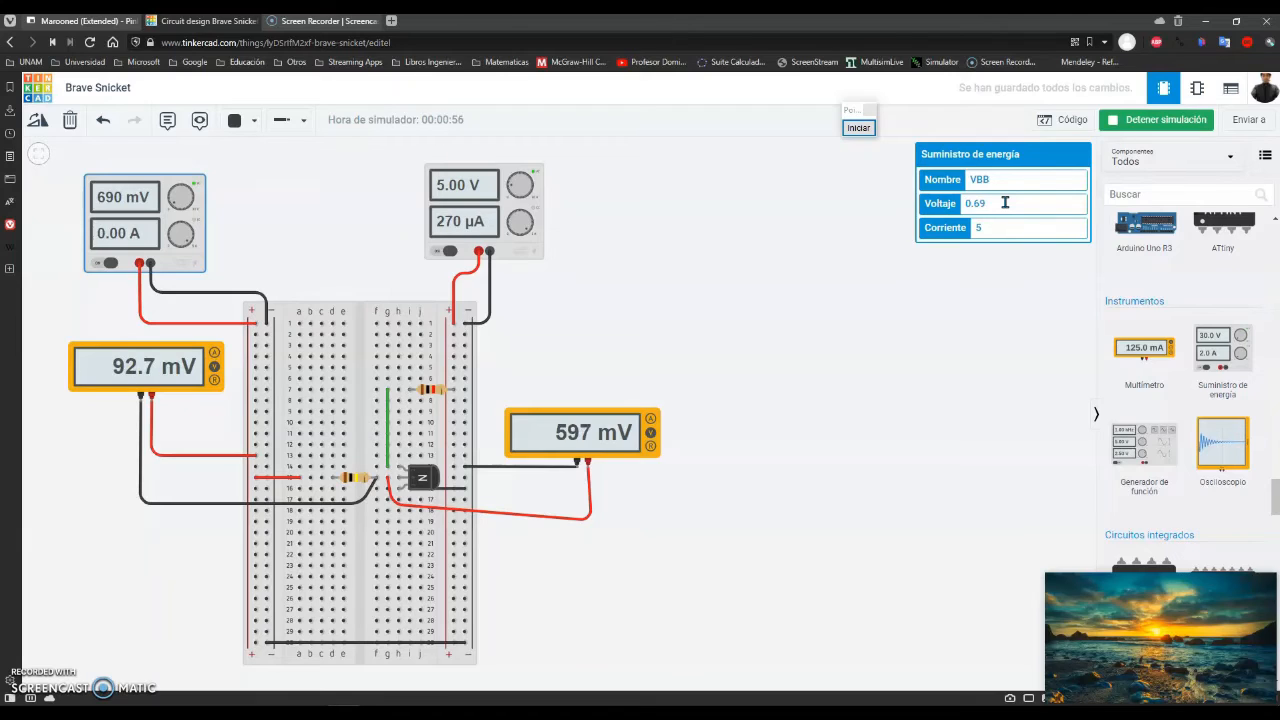
key(BackSpace)
text(95)
key(BackSpace)
text(8)
key(BackSpace)
text(9)
key(BackSpace)
key(BackSpace)
key(BackSpace)
key(BackSpace)
text(.7)
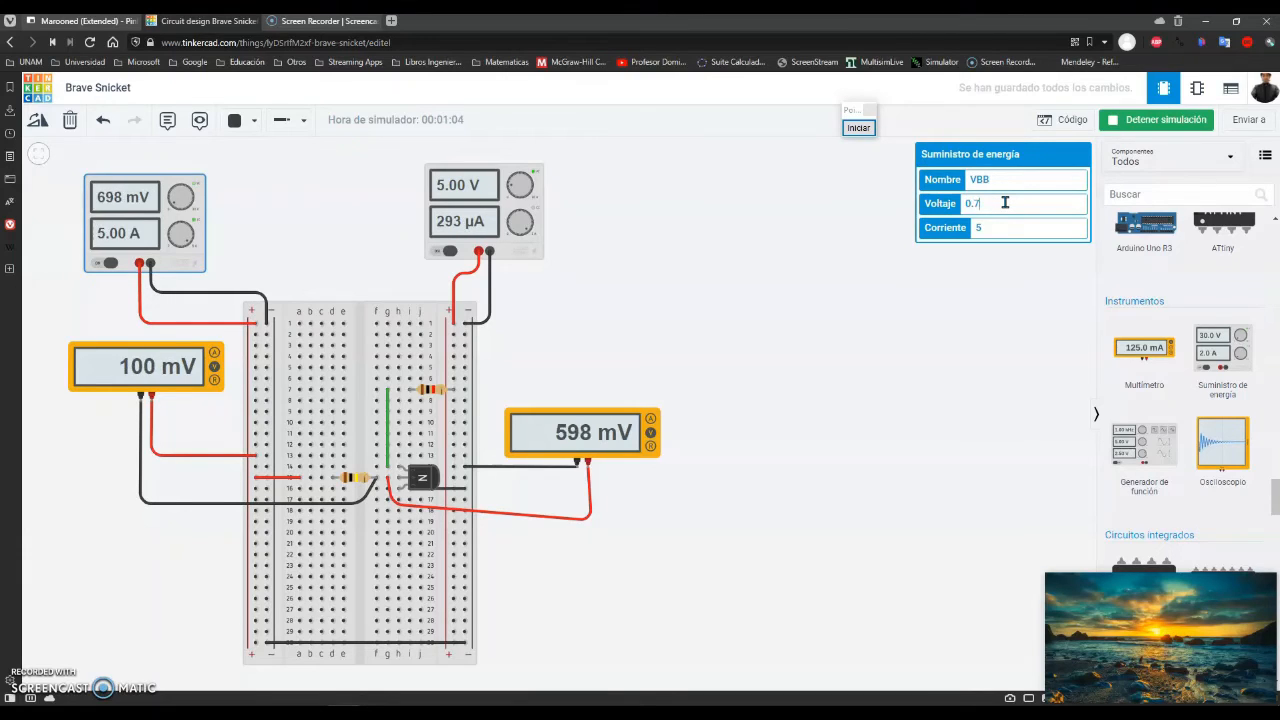
click(679, 267)
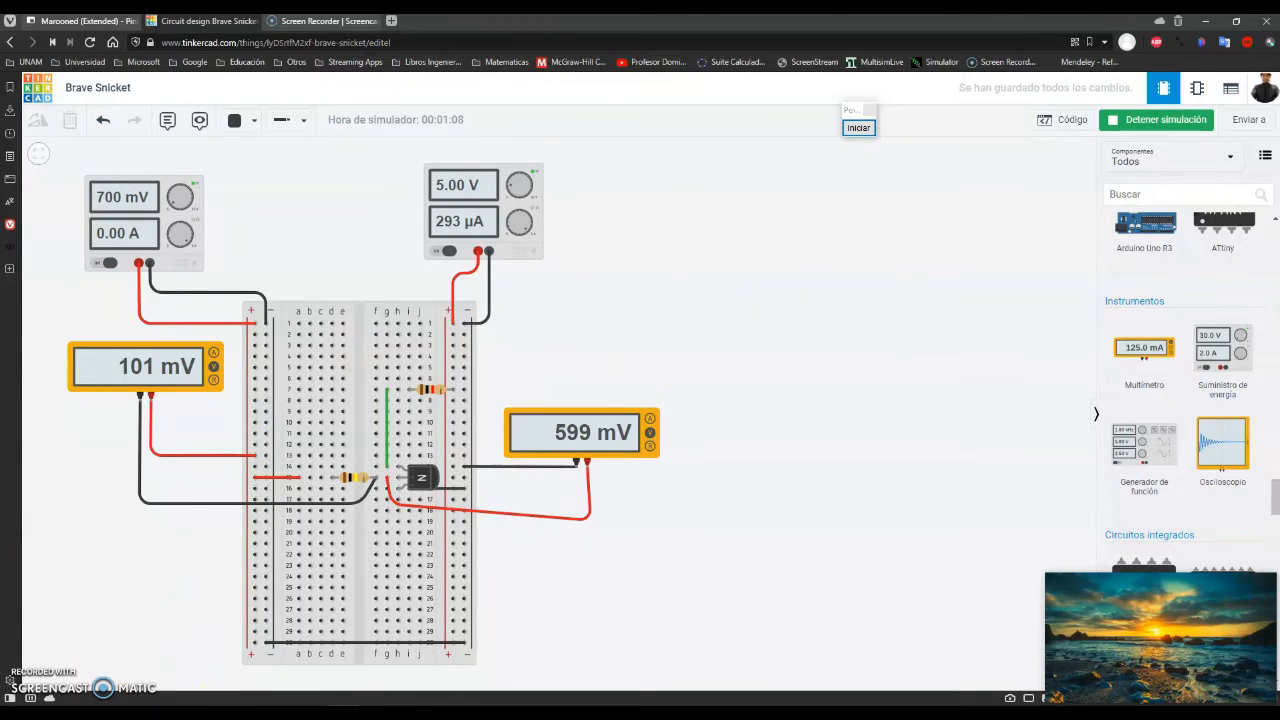
Switch to Microsoft Mathematics and start a fraction in the expression input.
key(alt+Tab)
click(878, 426)
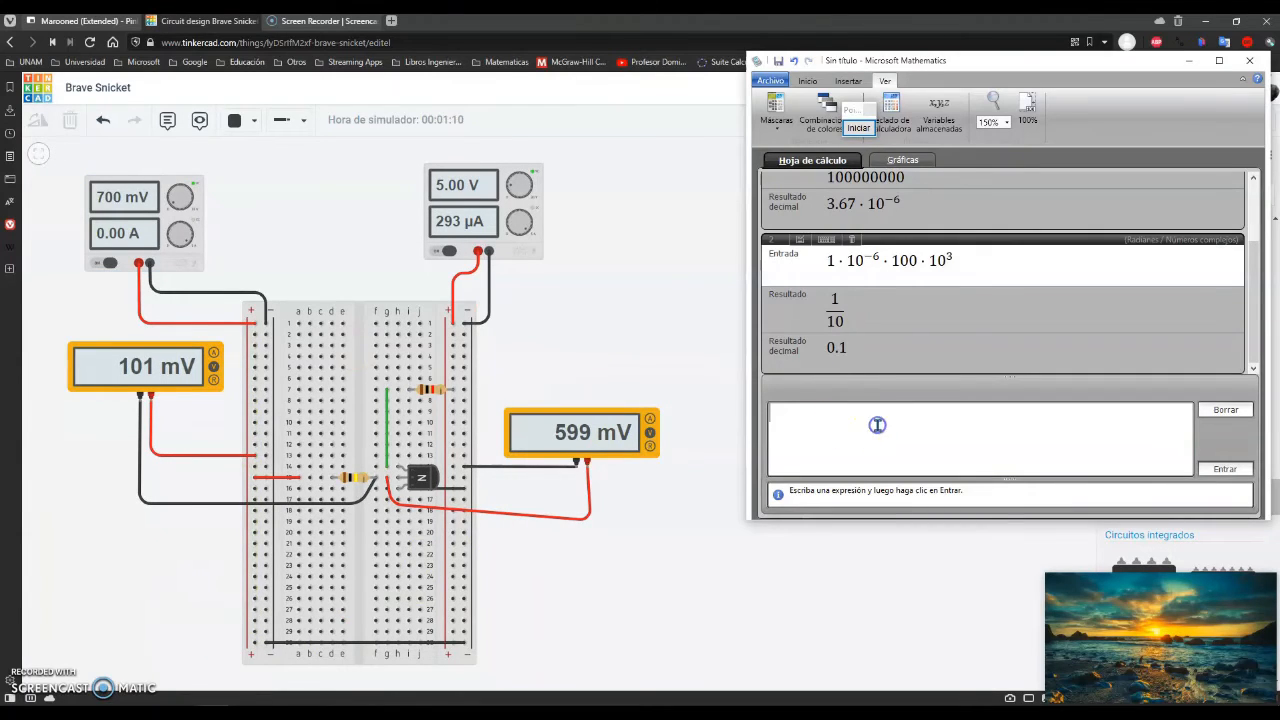
text(/0)
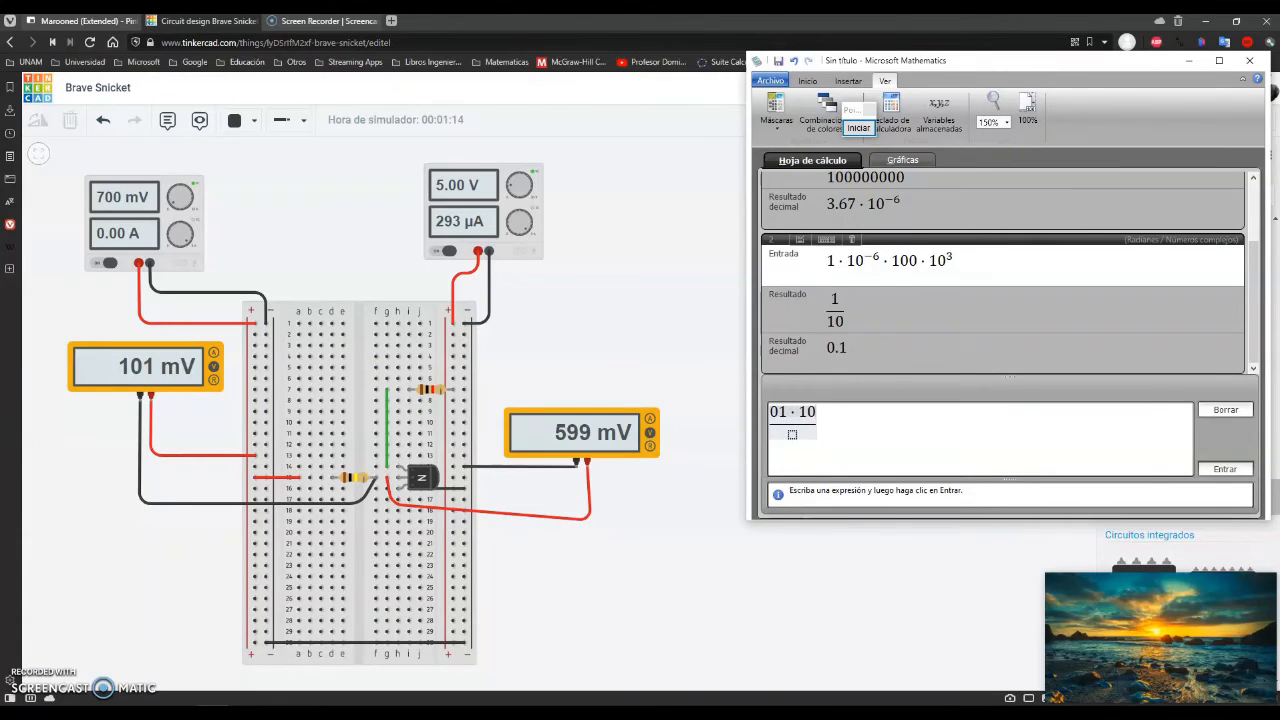
text(1*10^-3)
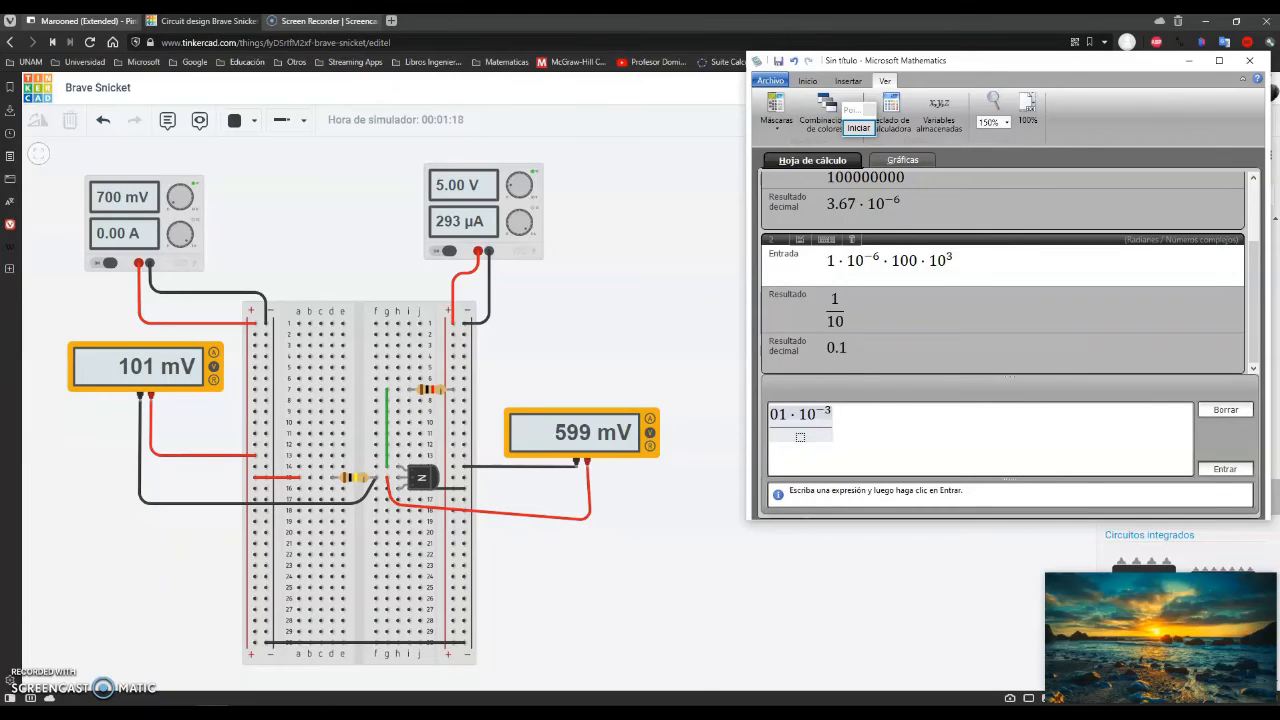
key(BackSpace)
key(BackSpace)
key(BackSpace)
key(BackSpace)
key(BackSpace)
key(BackSpace)
key(BackSpace)
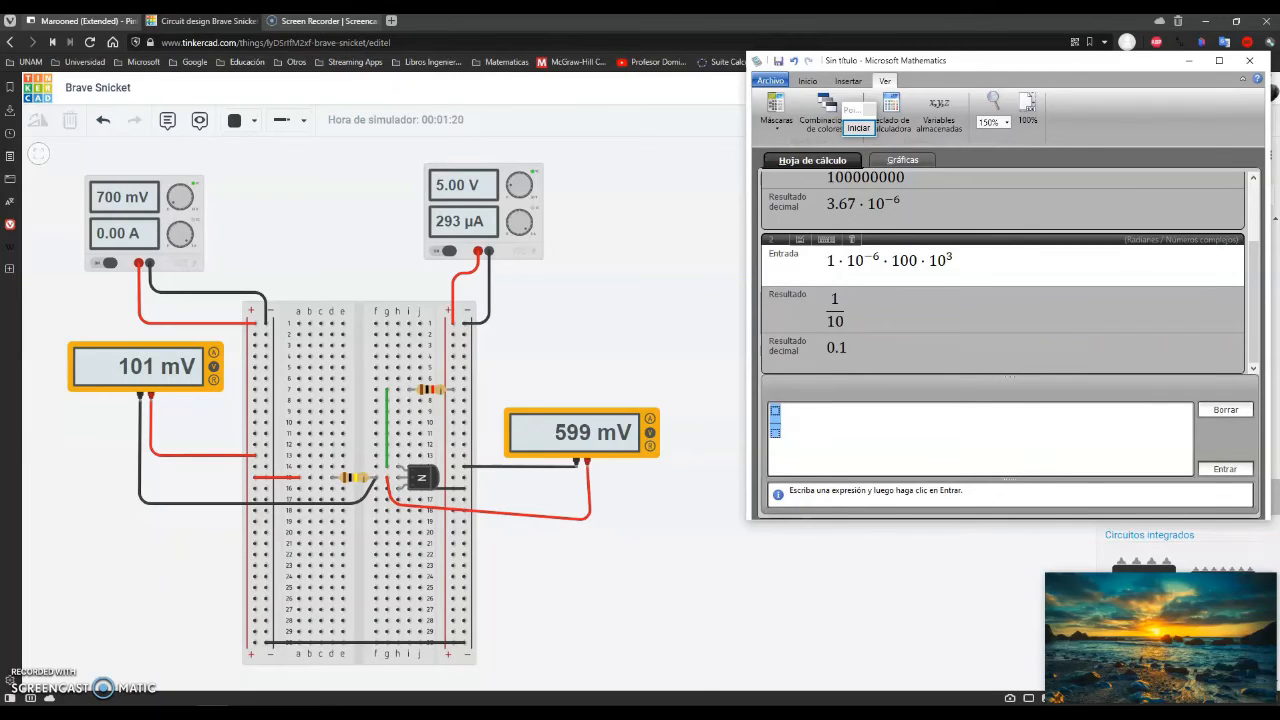
key(BackSpace)
Evaluate 0.101 divided by 100000, and return to Tinkercad to stop the simulation.
text(0.101)
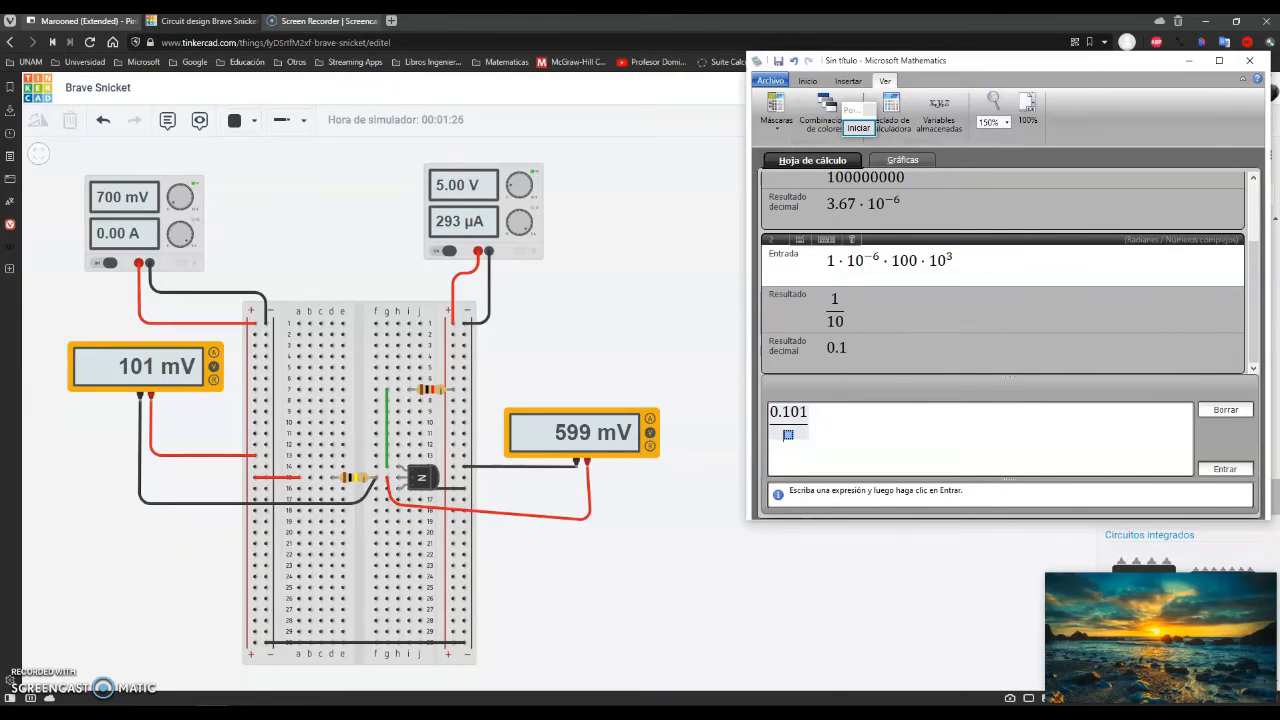
text(00000)
key(Return)
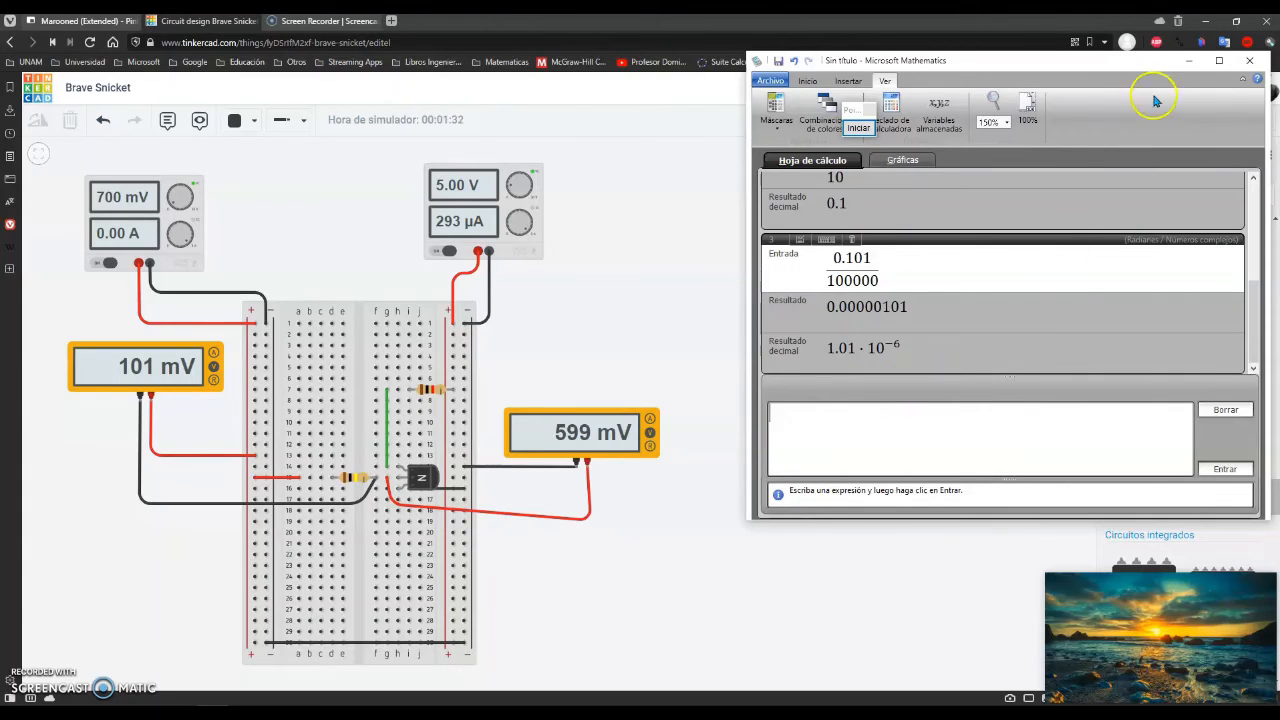
click(1189, 60)
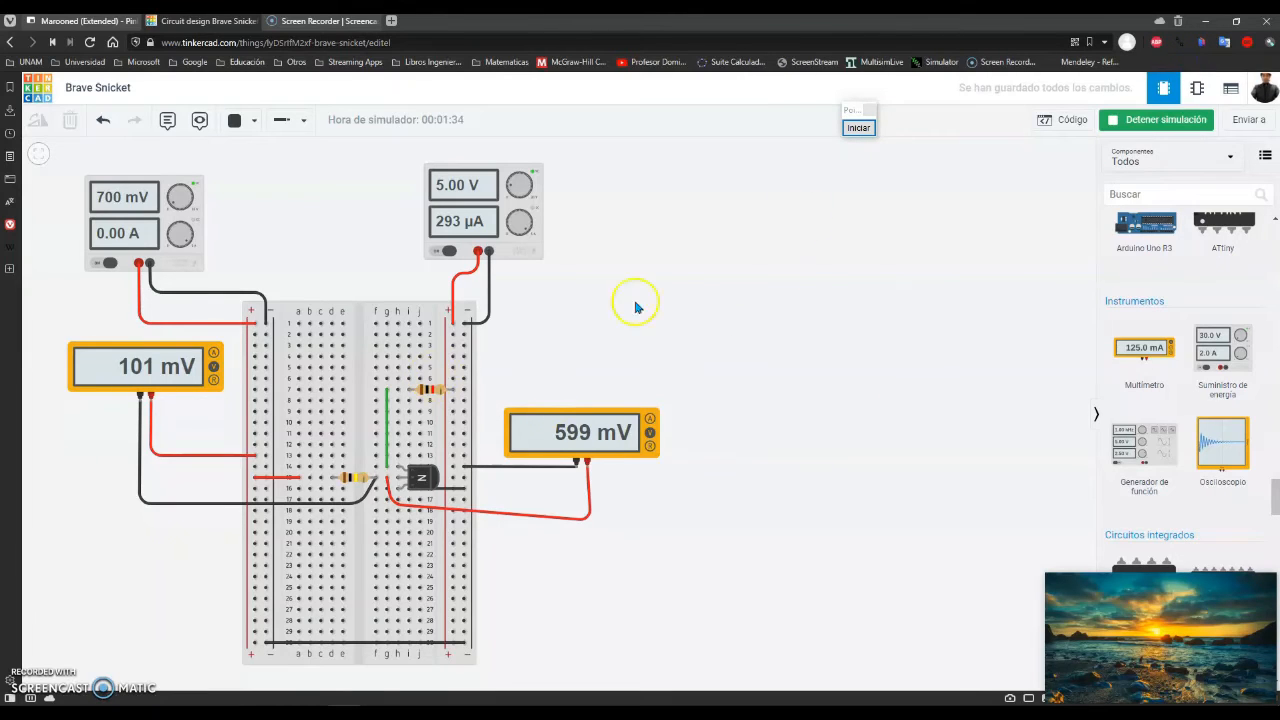
click(1120, 122)
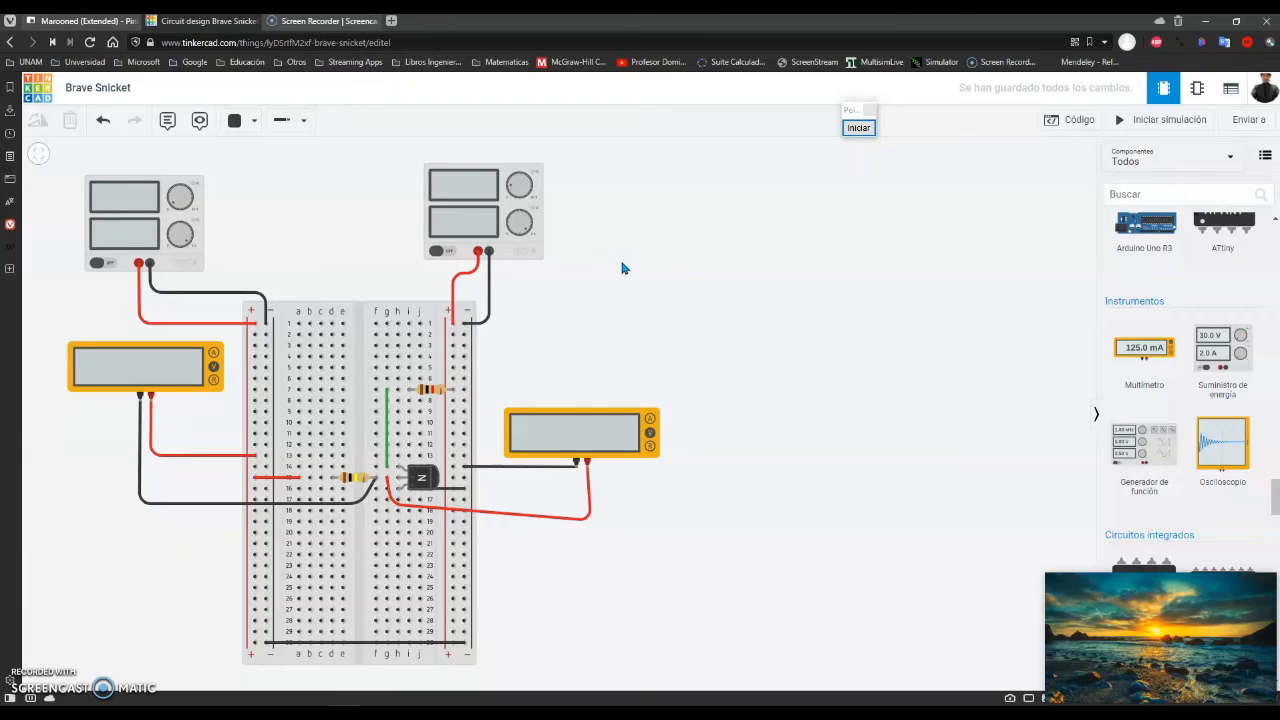
Delete both leads of the base-emitter voltage multimeter and move the meter up beside the breadboard.
click(622, 296)
click(576, 449)
click(553, 467)
key(Delete)
click(549, 517)
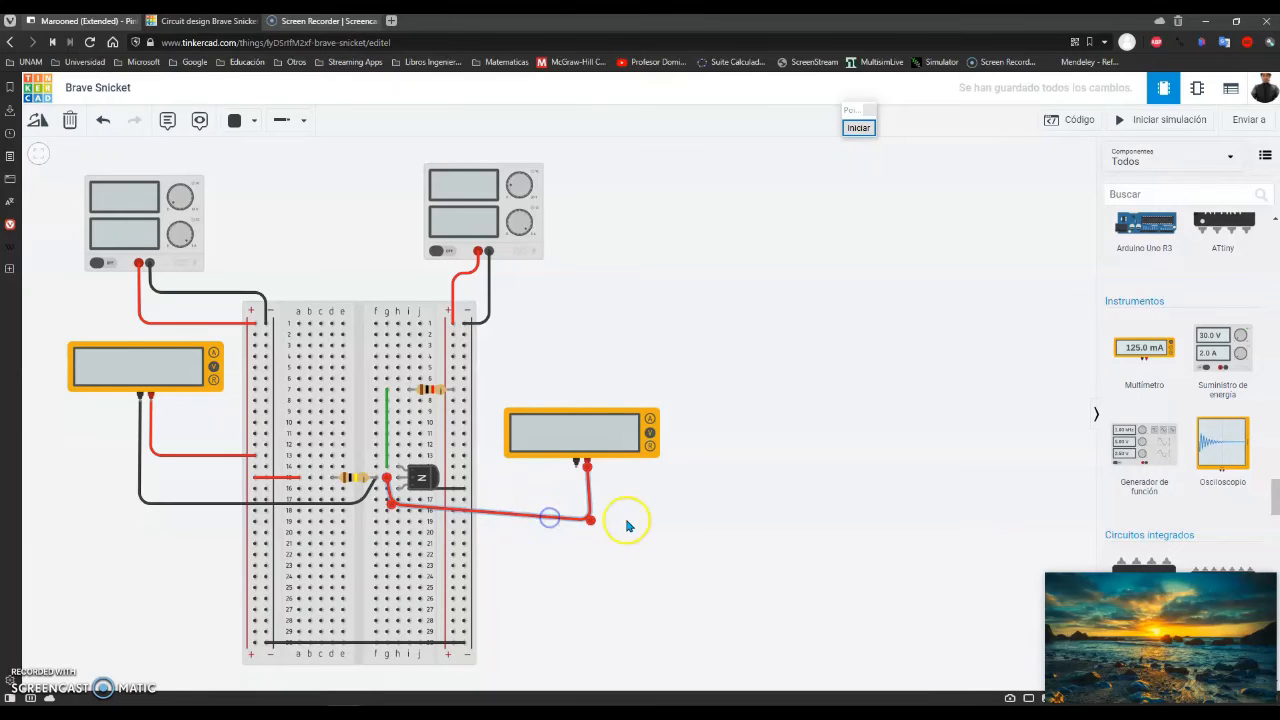
key(Delete)
drag(571, 434, 560, 508)
Wire the multimeter's negative terminal to the breadboard's negative rail beside row 17, with a squared bend.
click(560, 502)
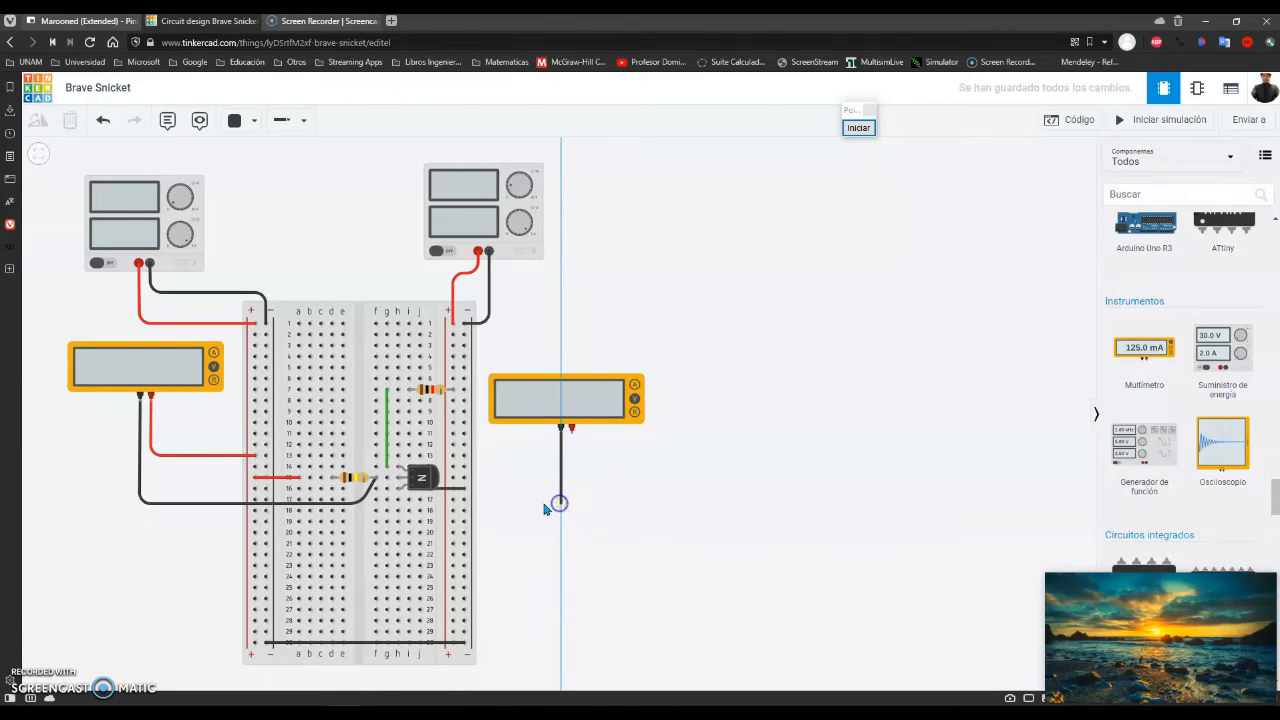
click(463, 499)
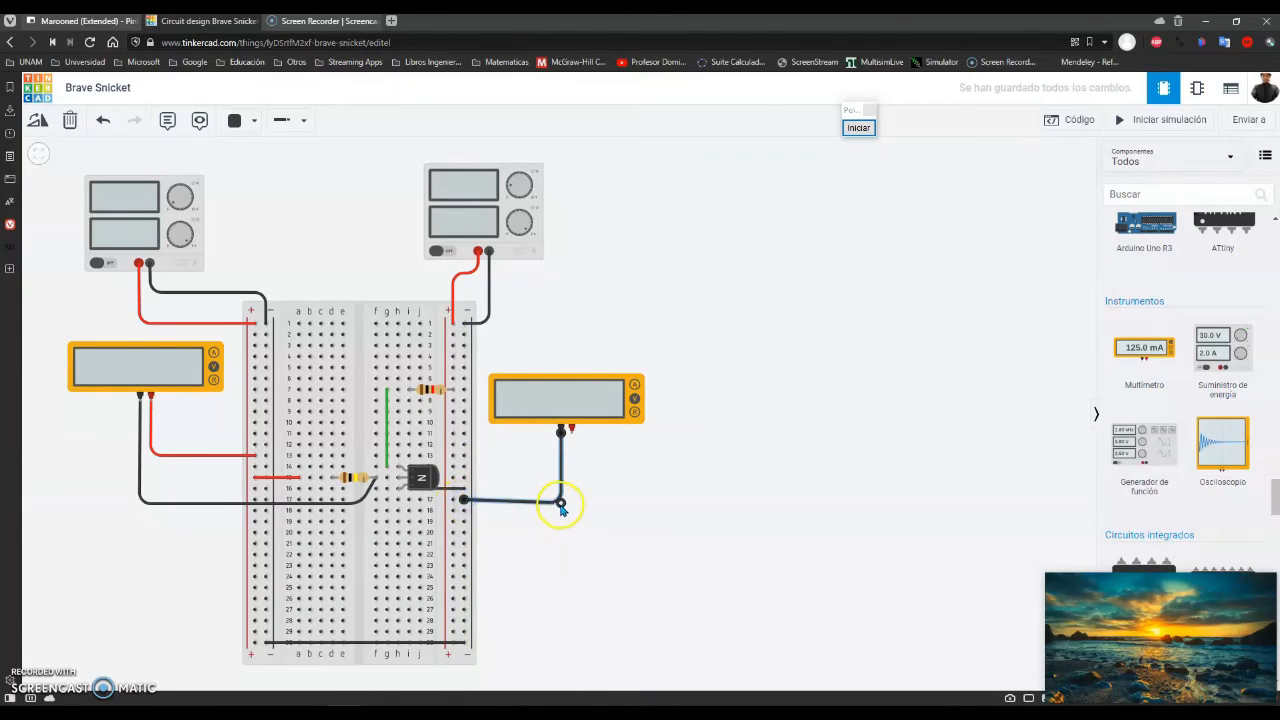
drag(560, 502, 561, 502)
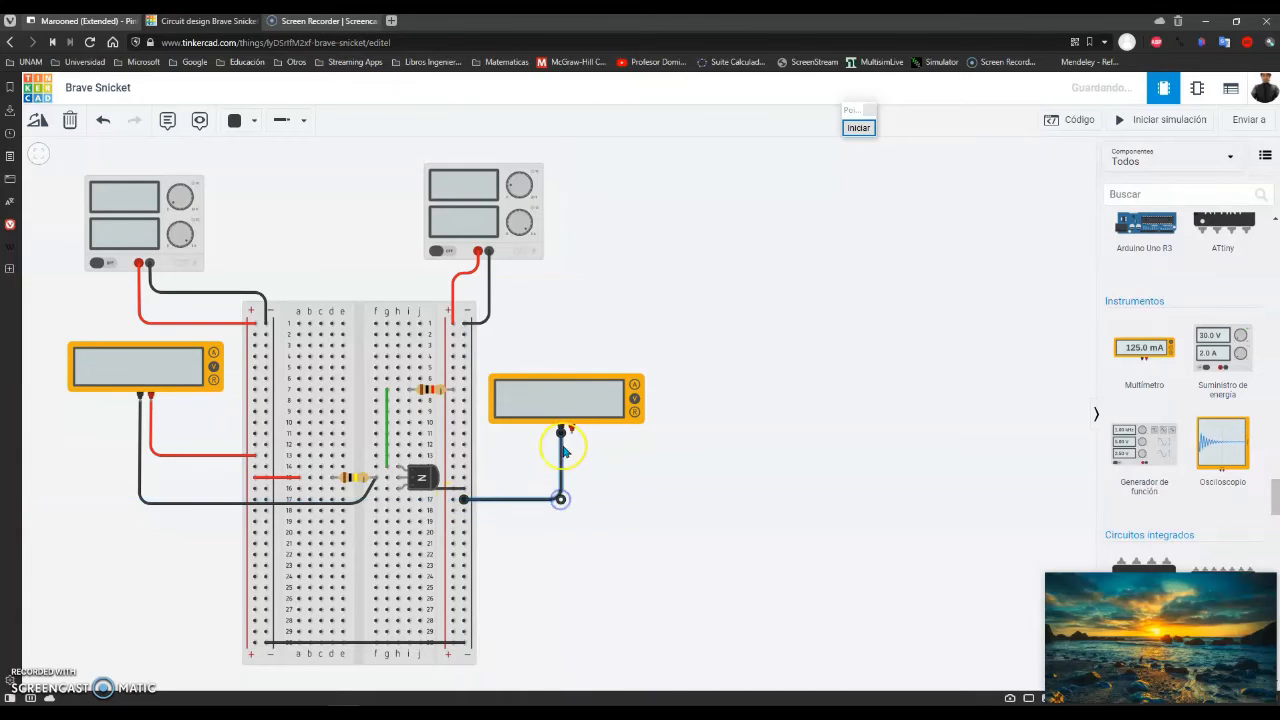
Wire the same multimeter's positive terminal to hole g14 on the transistor's collector row, and colour the wire red.
drag(572, 428, 573, 455)
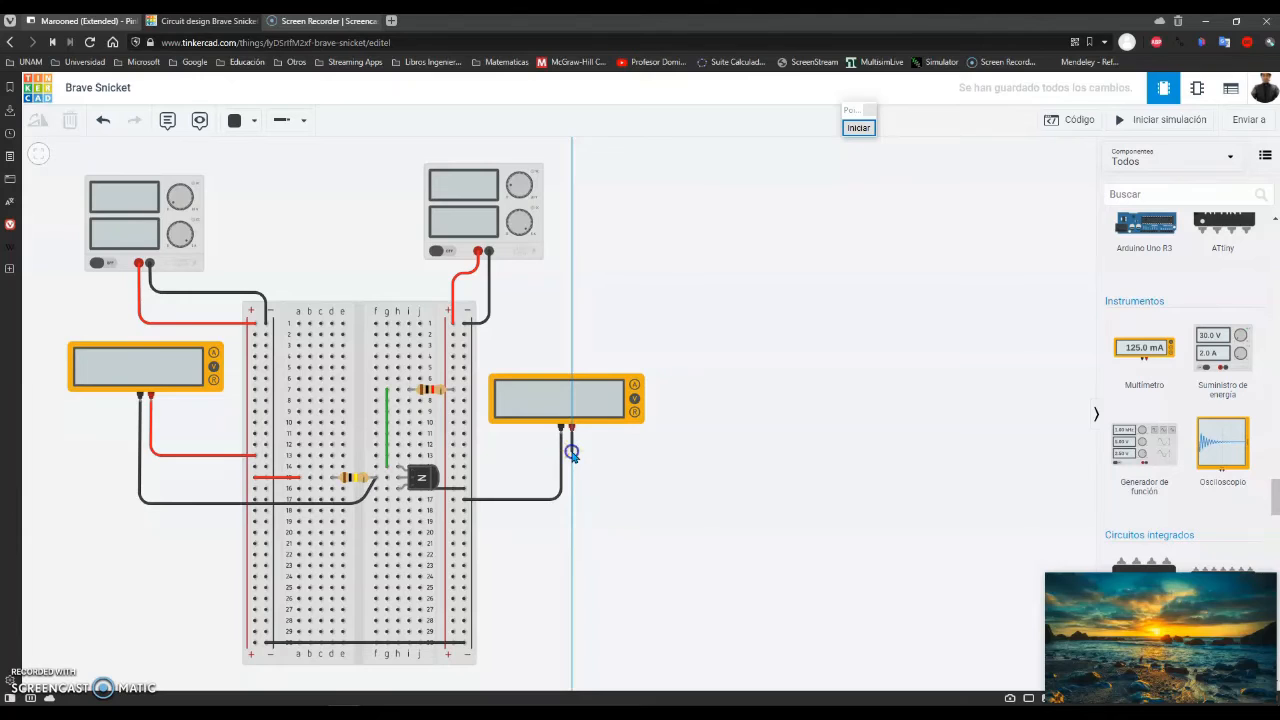
click(572, 452)
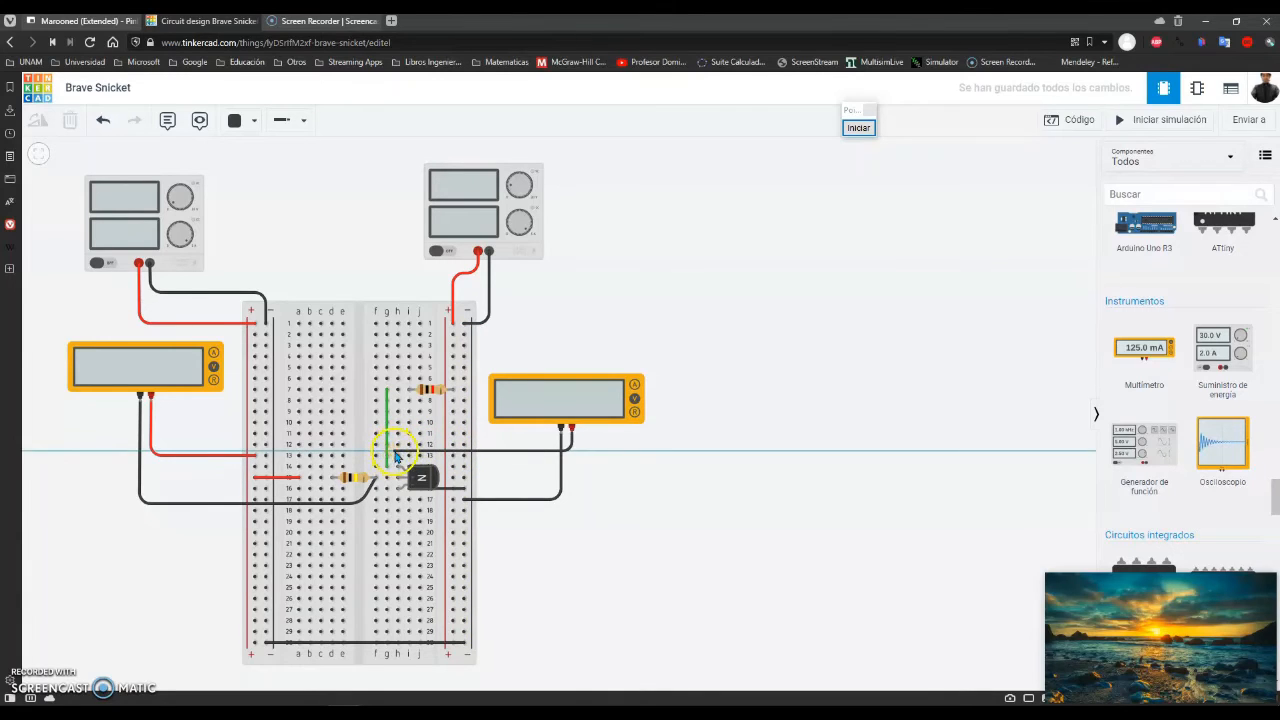
click(395, 455)
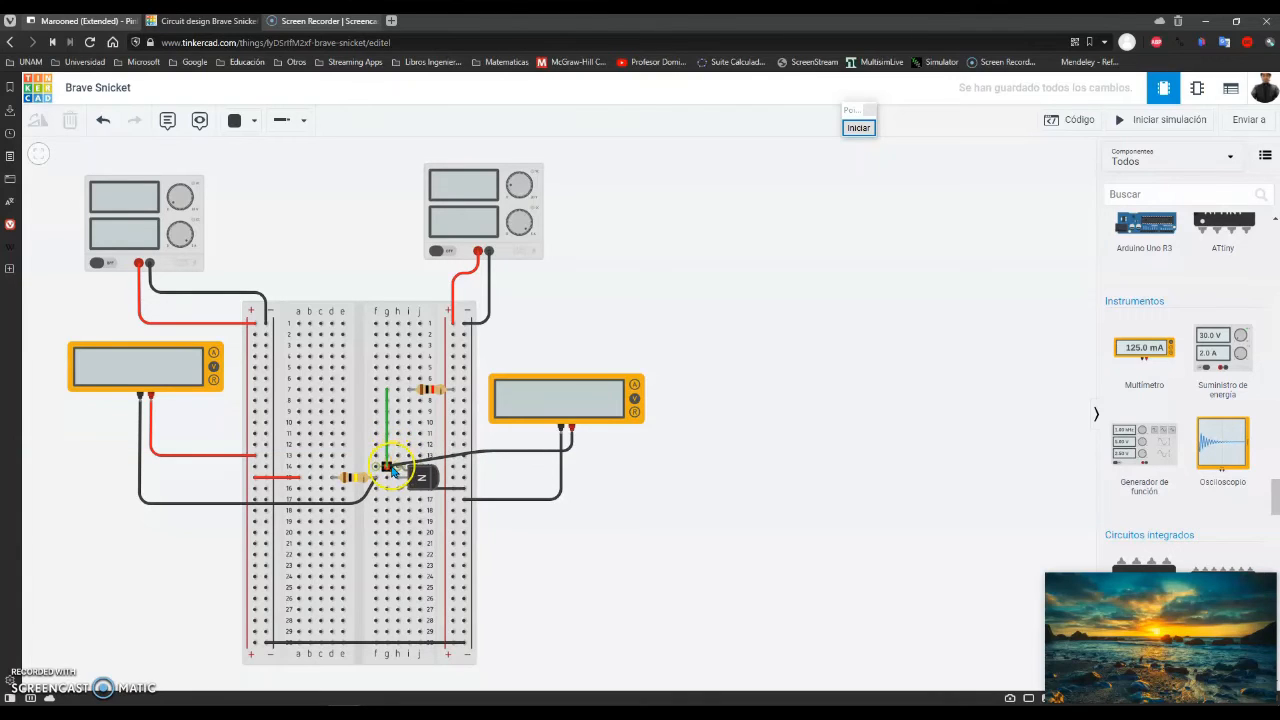
click(387, 467)
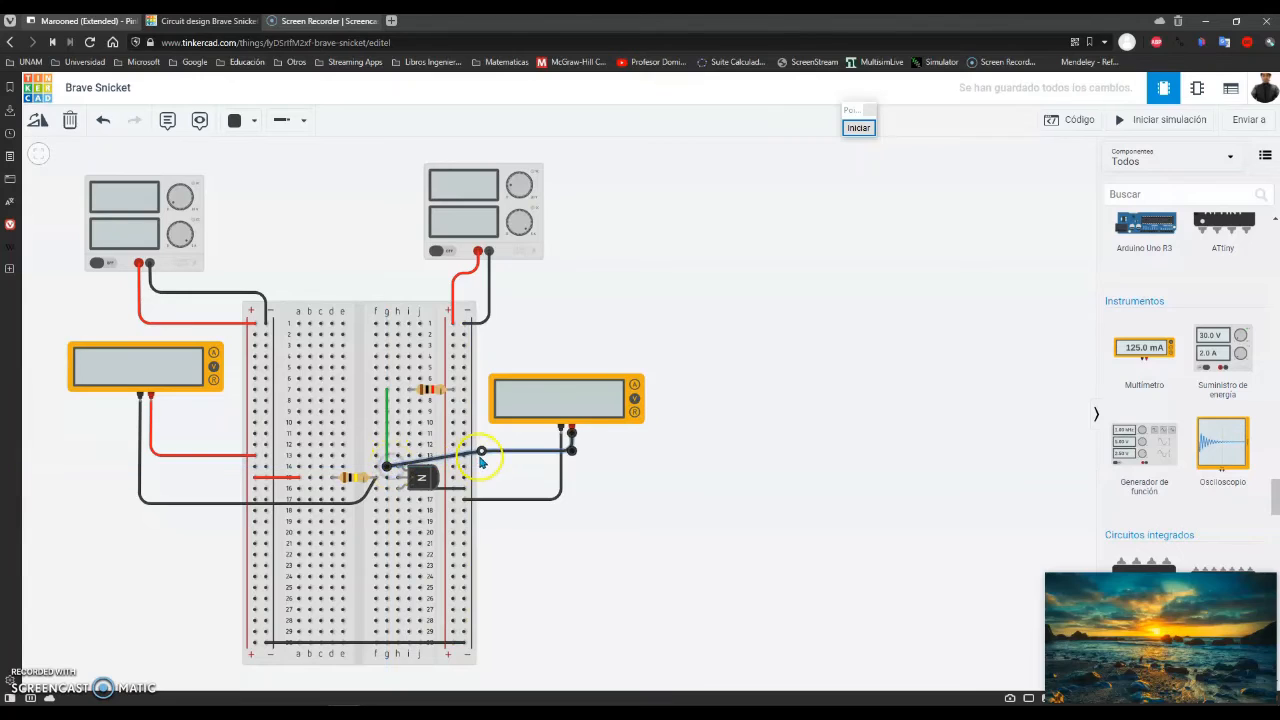
drag(441, 452, 410, 455)
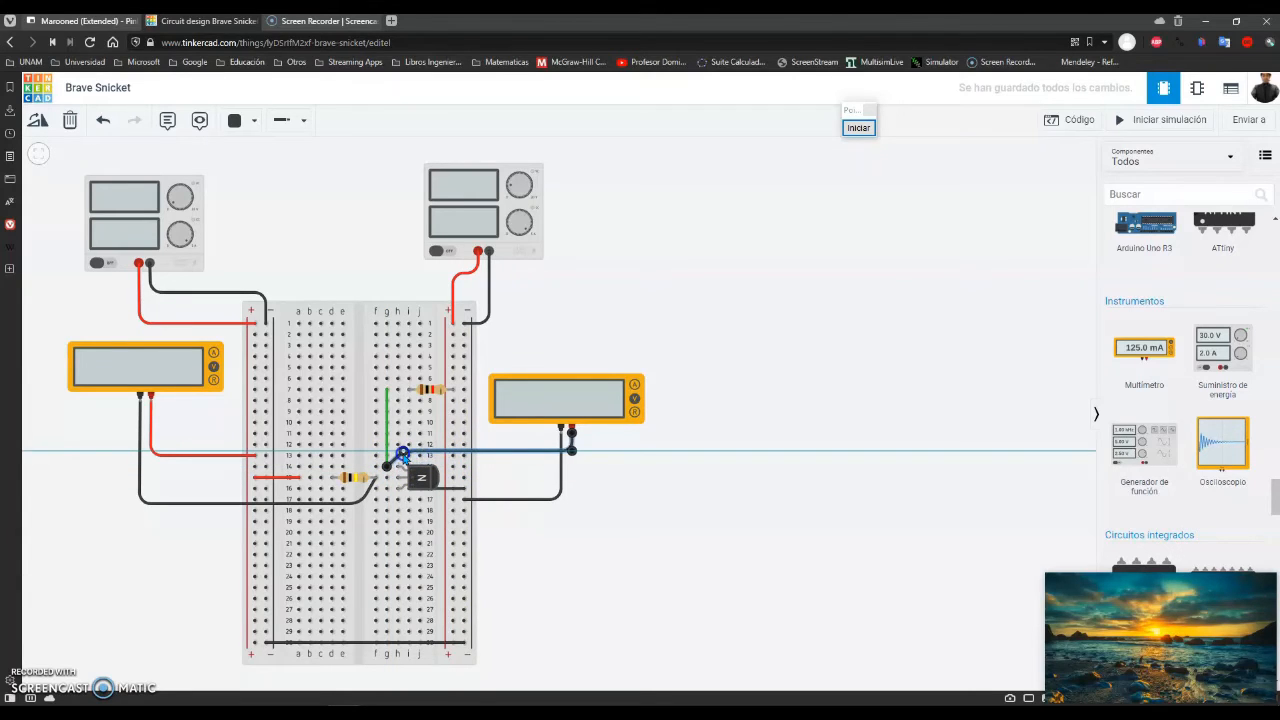
drag(402, 454, 402, 454)
click(236, 120)
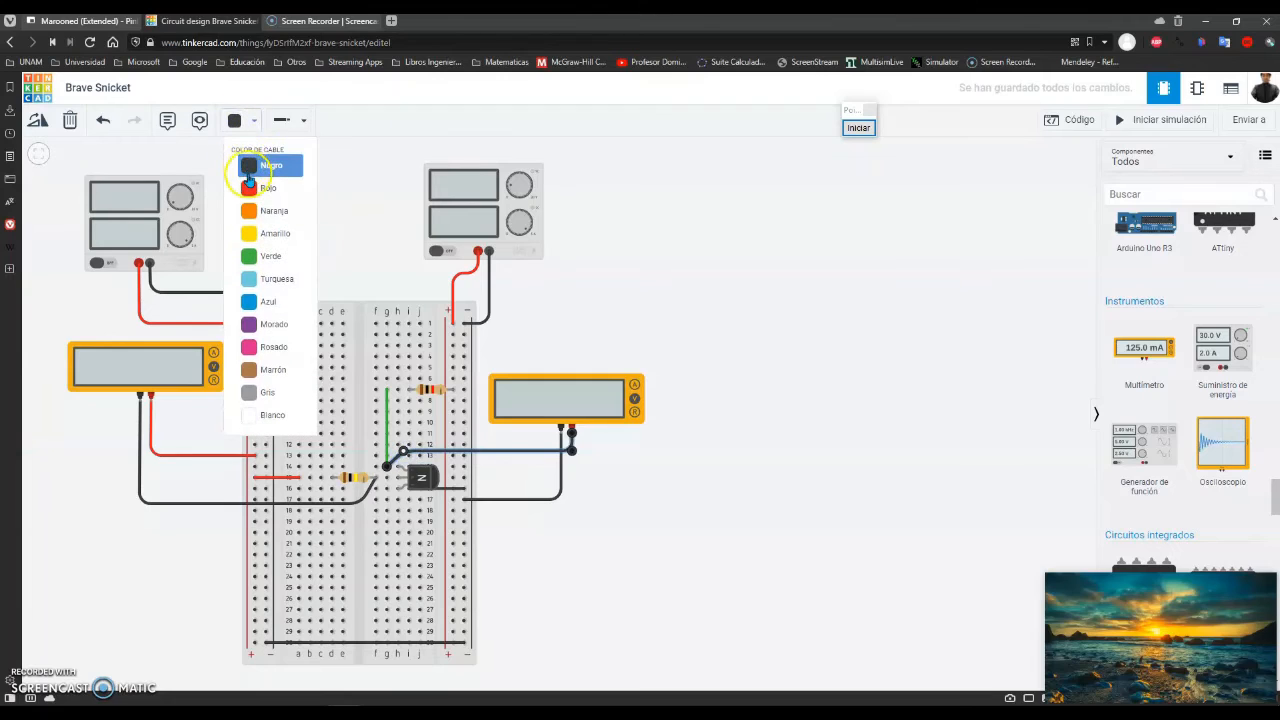
click(249, 185)
click(651, 488)
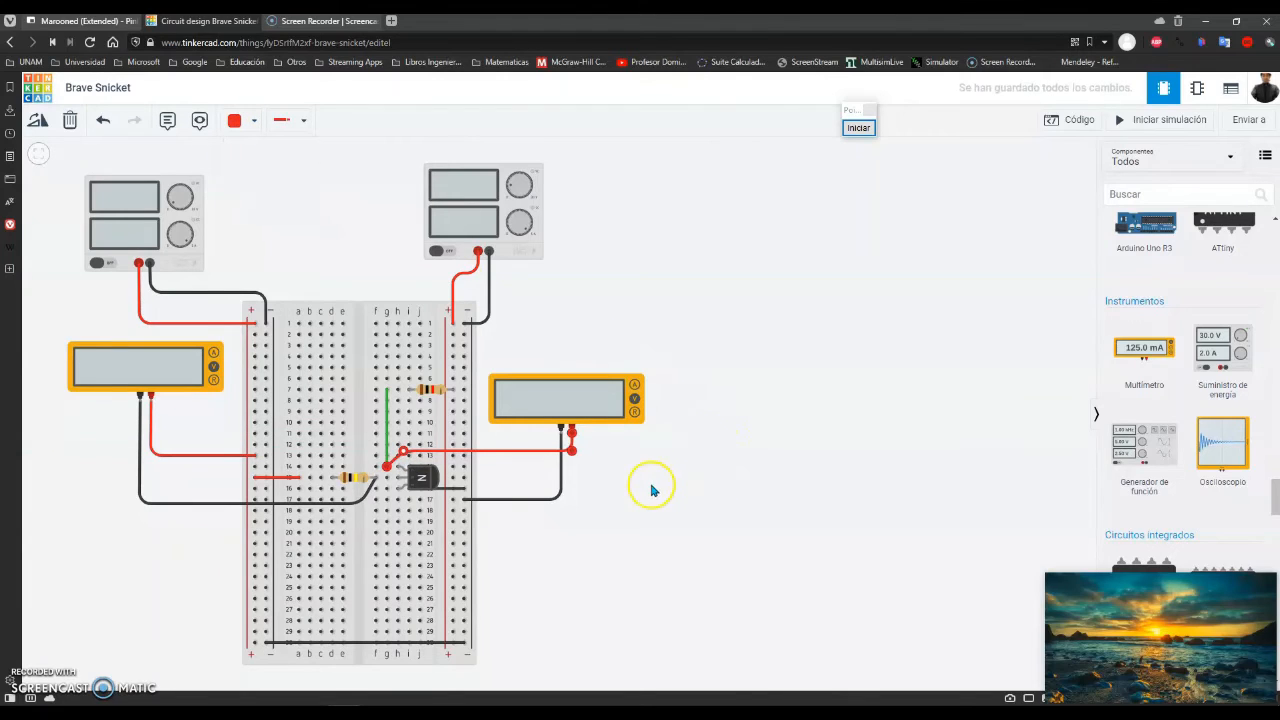
Rename the multimeter connected across collector and emitter as VCE.
click(590, 396)
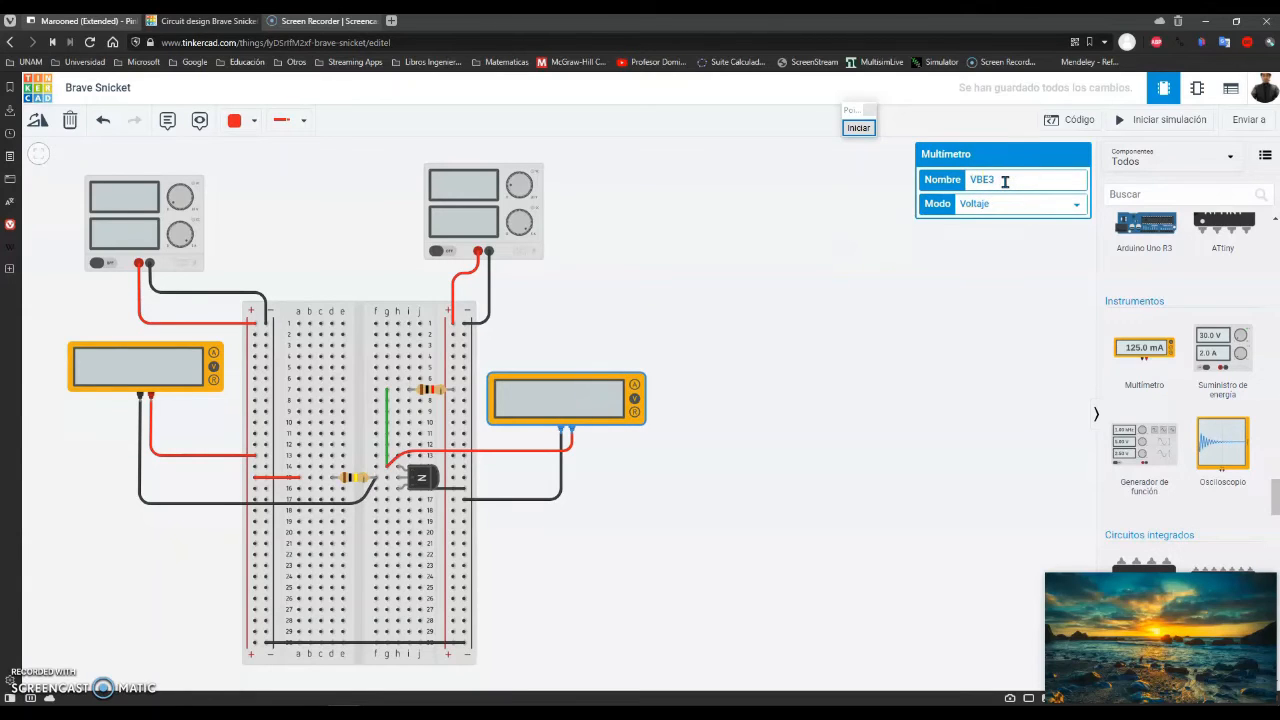
text(CE)
click(599, 321)
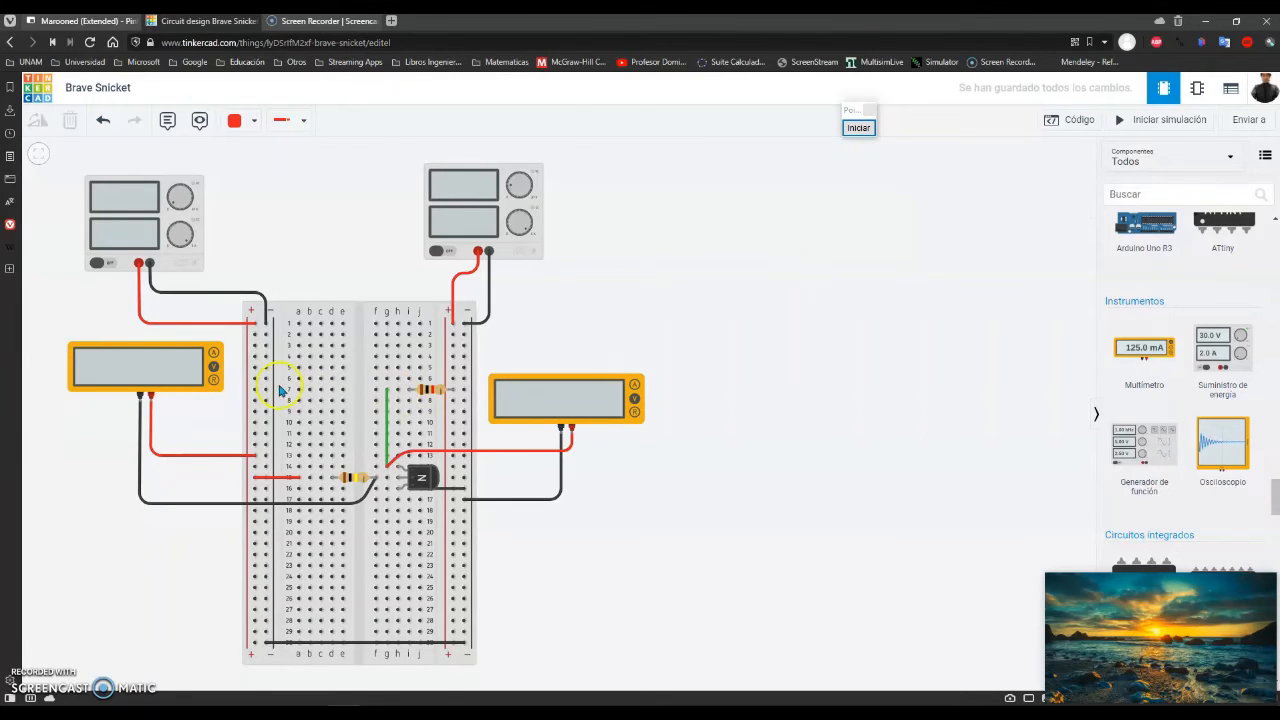
Delete both leads of the base resistor's multimeter and move the meter between the two power supplies.
click(173, 382)
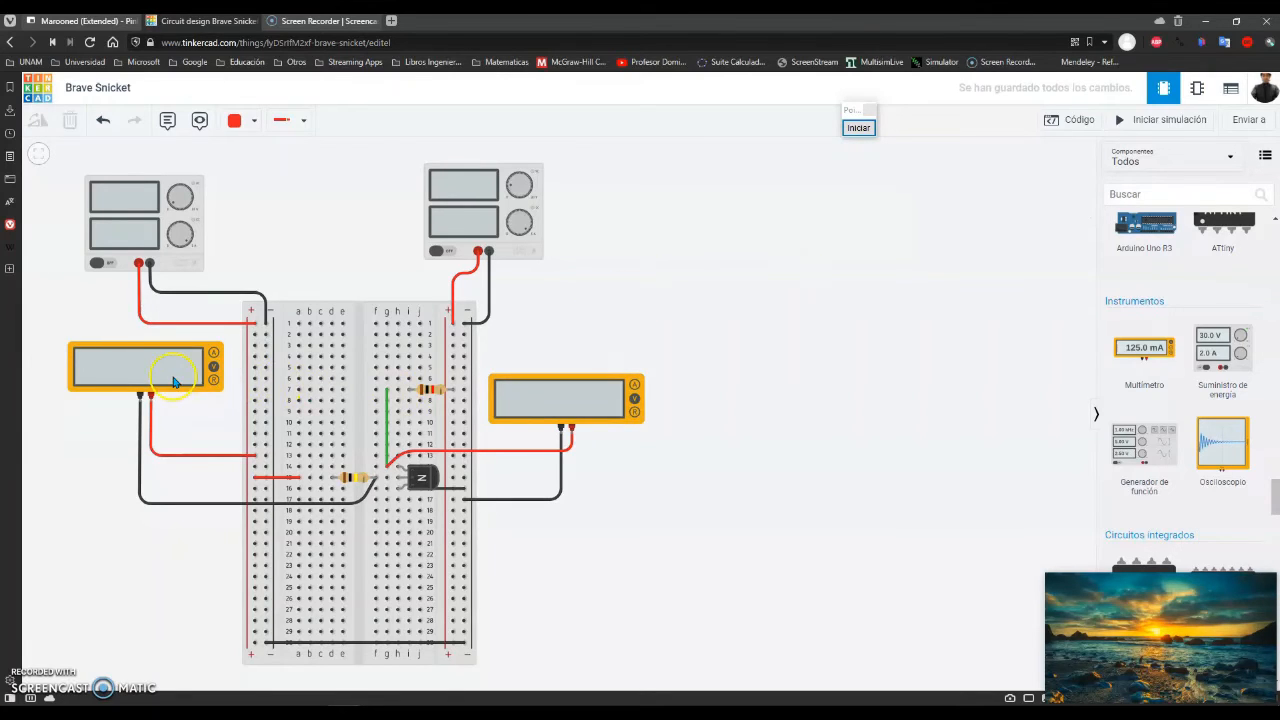
click(150, 451)
key(Delete)
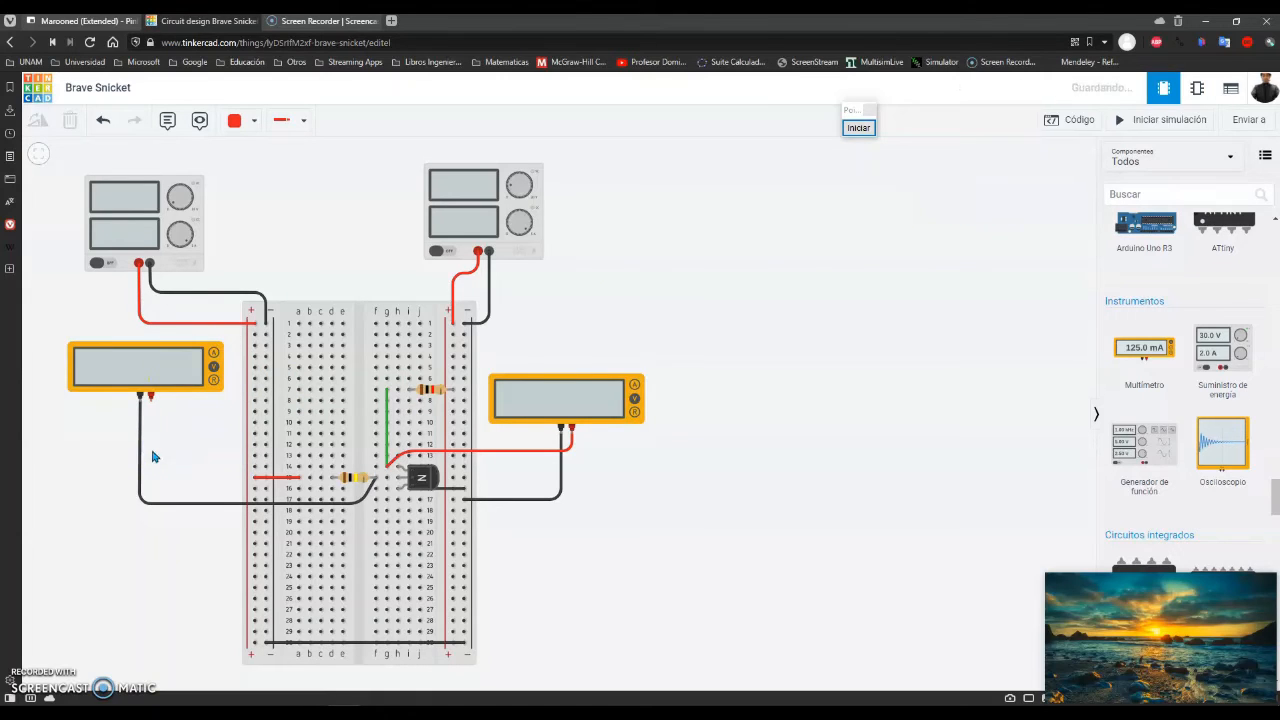
click(139, 479)
key(Delete)
drag(129, 374, 349, 236)
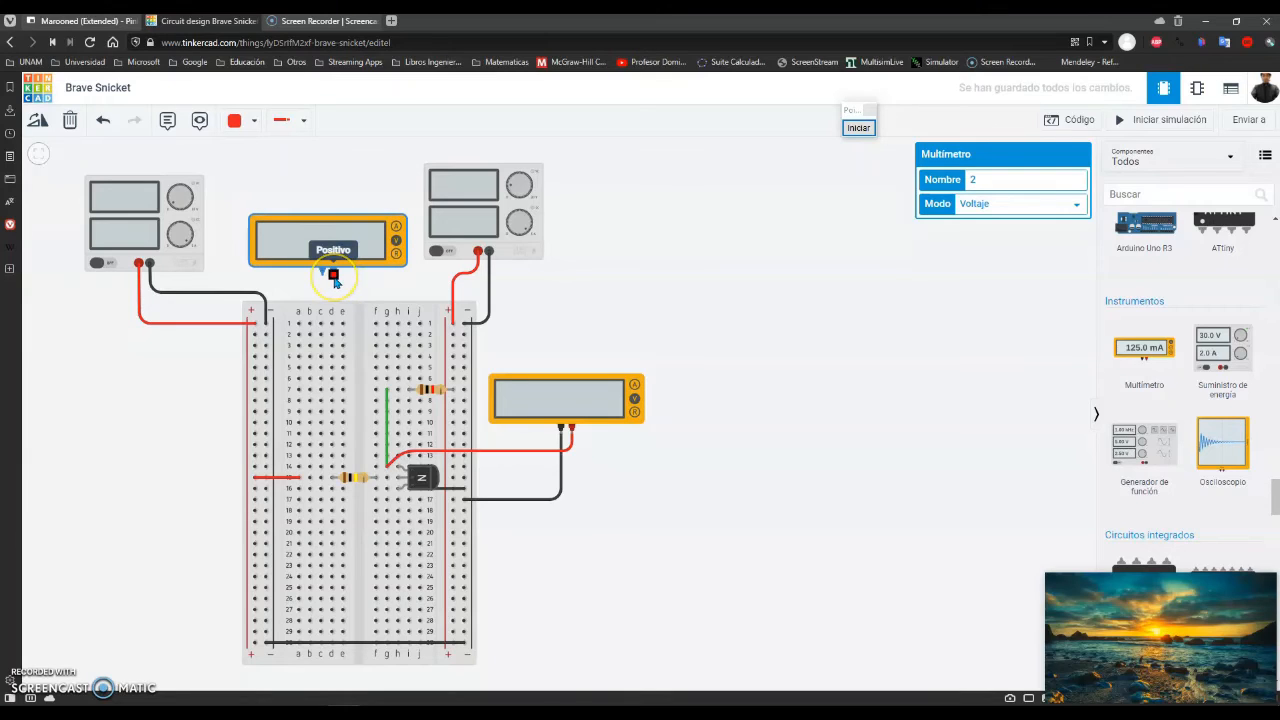
Wire the moved multimeter's positive terminal to the collector supply's positive rail beside row 2, and adjust the bend.
click(334, 276)
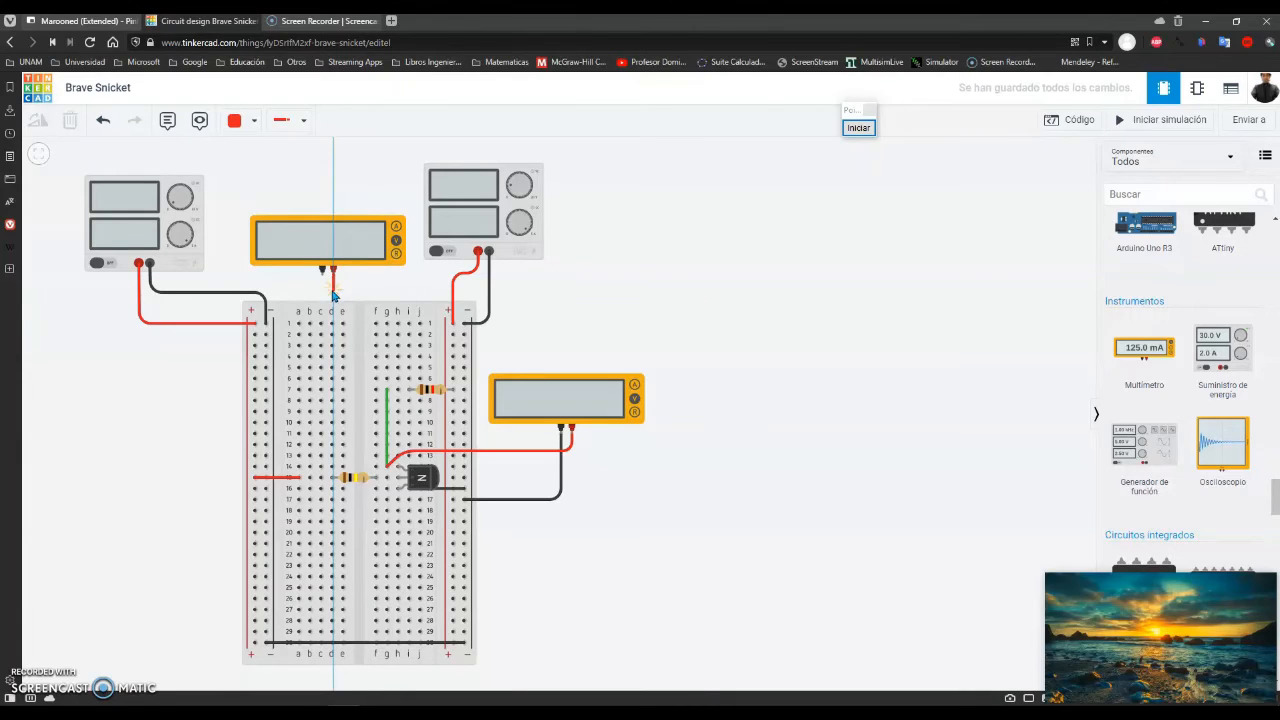
click(358, 333)
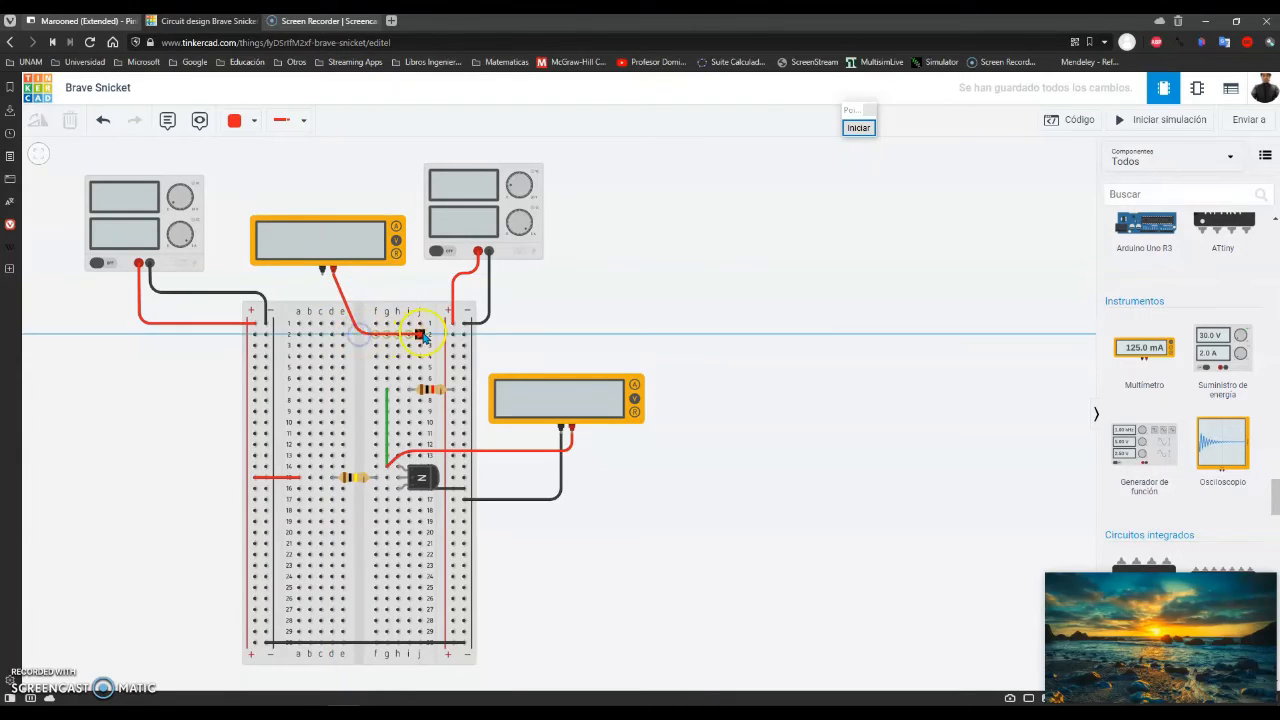
click(453, 334)
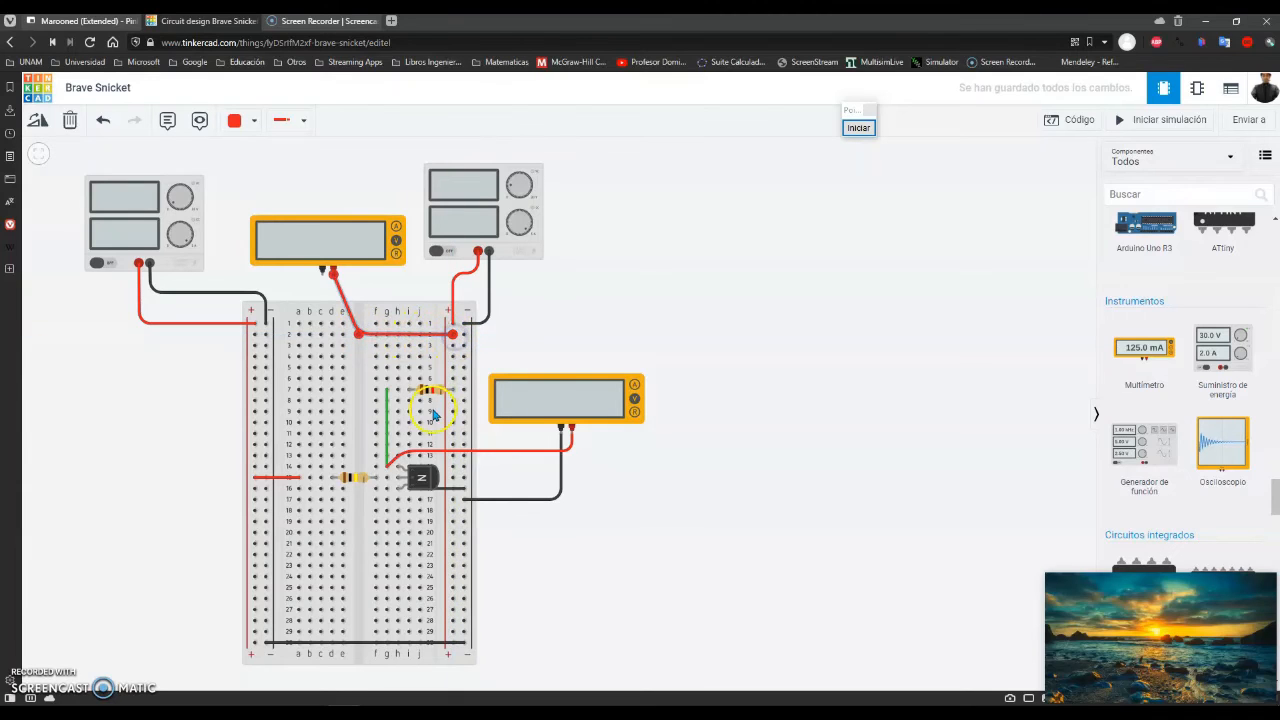
mouse_move(359, 334)
mouse_down()
mouse_move(368, 308)
mouse_move(354, 320)
mouse_move(368, 308)
mouse_move(365, 325)
mouse_up()
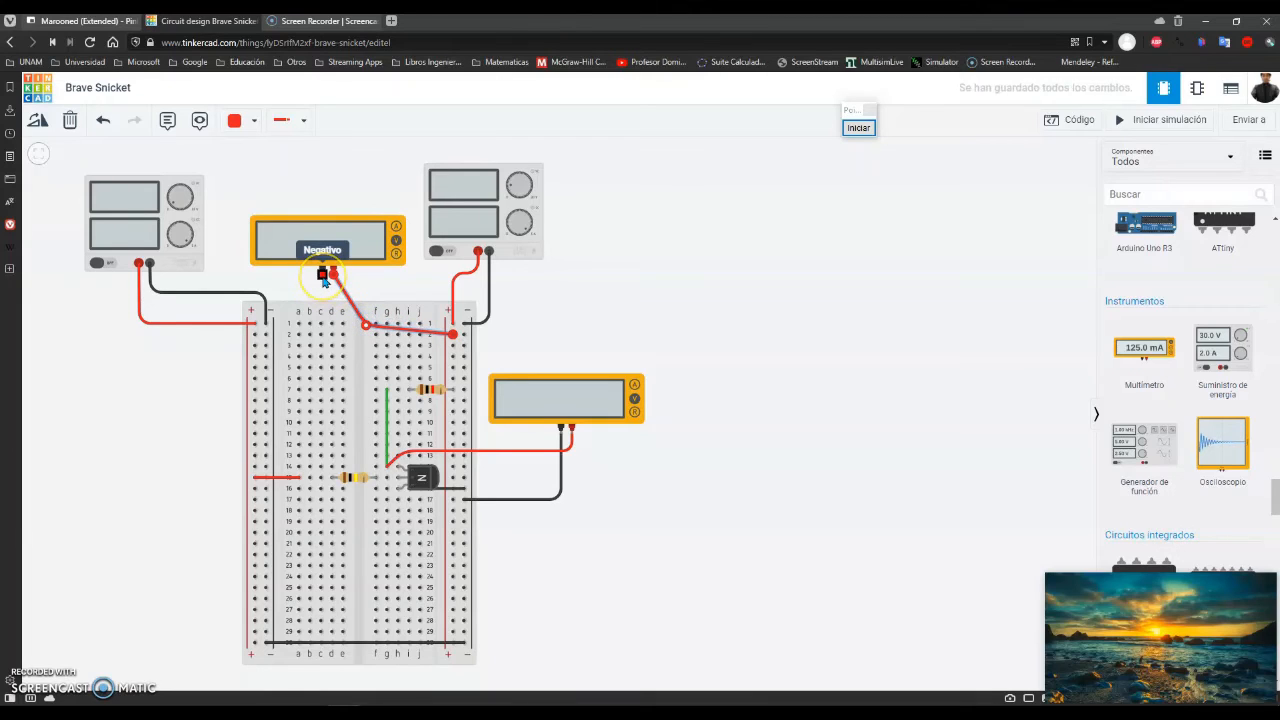
Wire the same multimeter's negative terminal to hole f7 on the collector resistor's row, and colour the wire black.
click(323, 278)
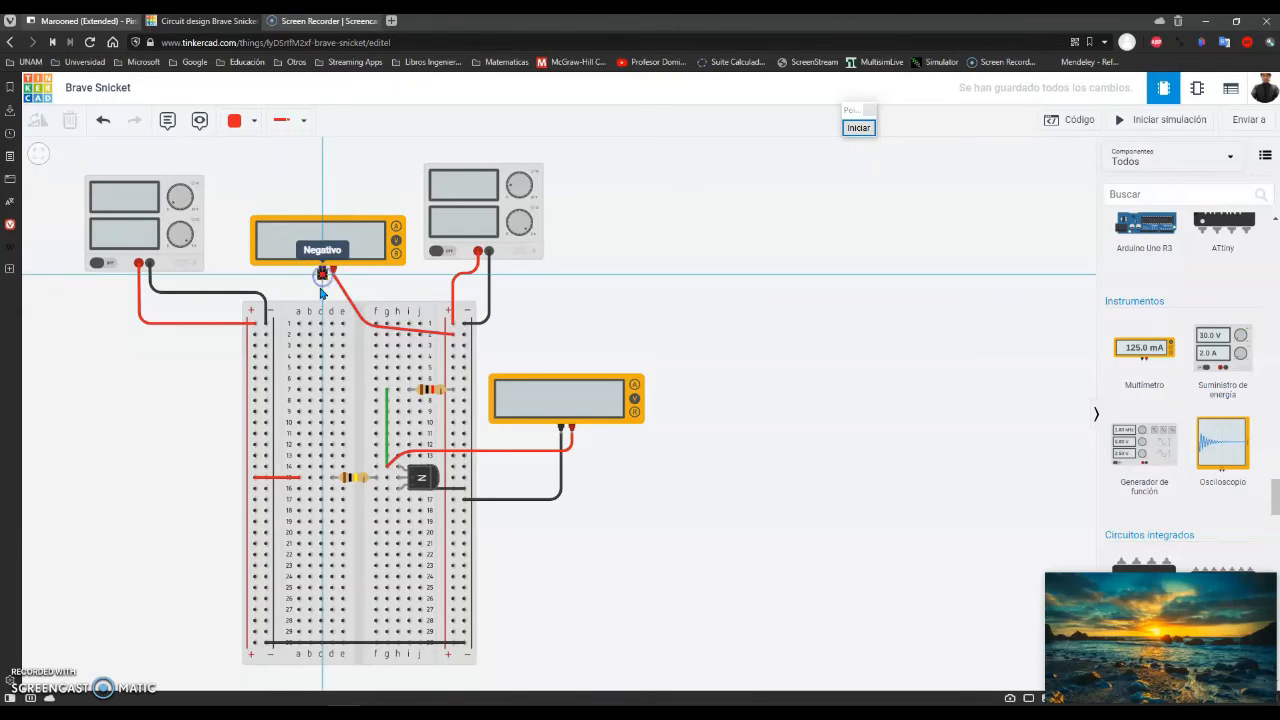
click(326, 310)
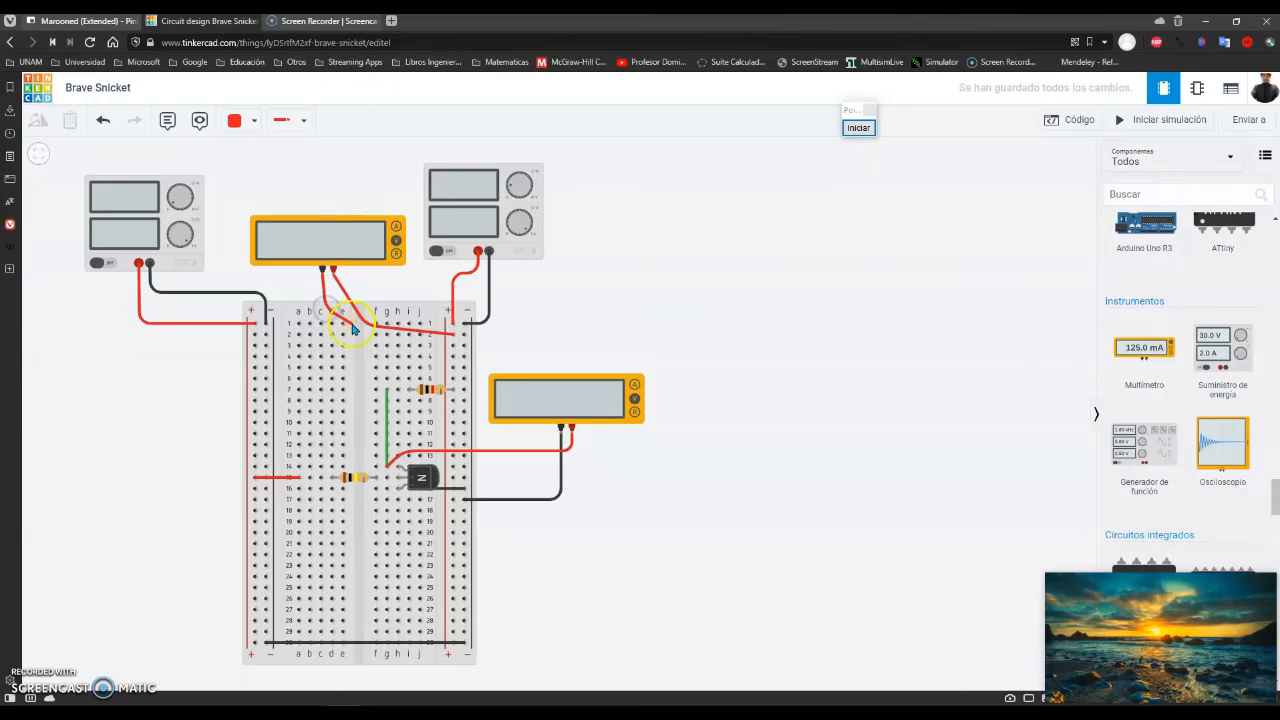
click(357, 329)
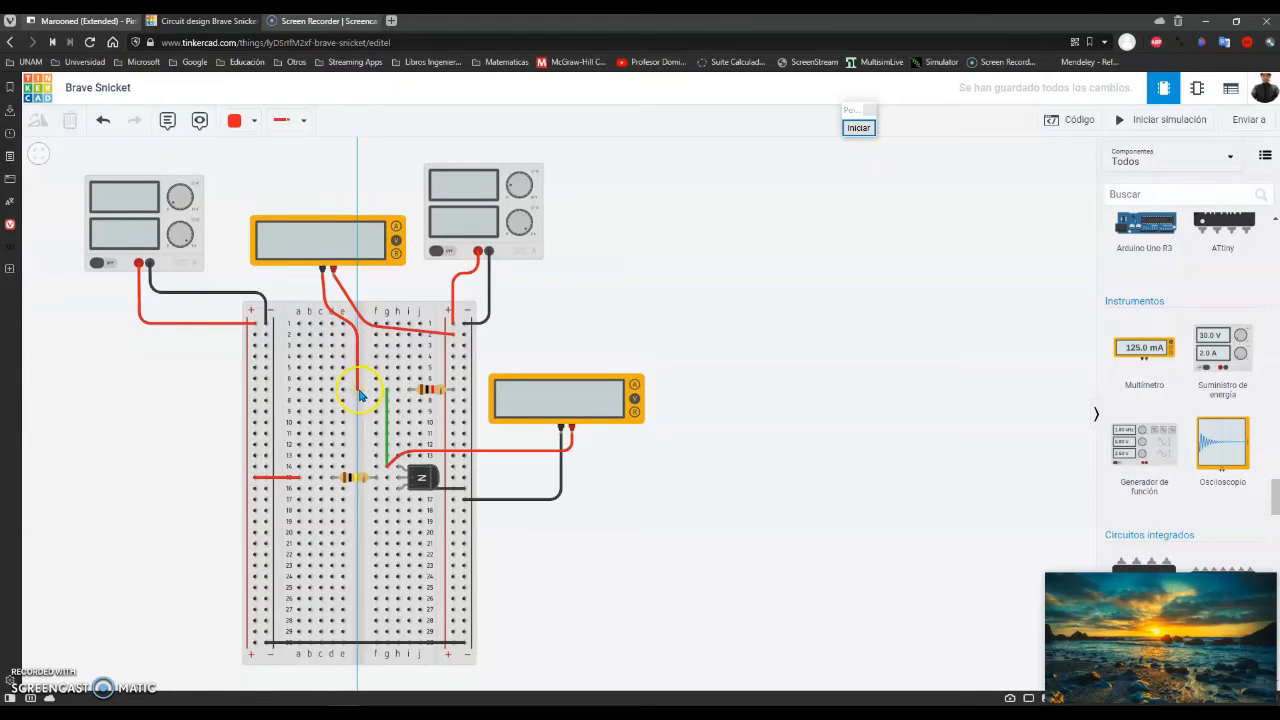
click(358, 389)
click(374, 389)
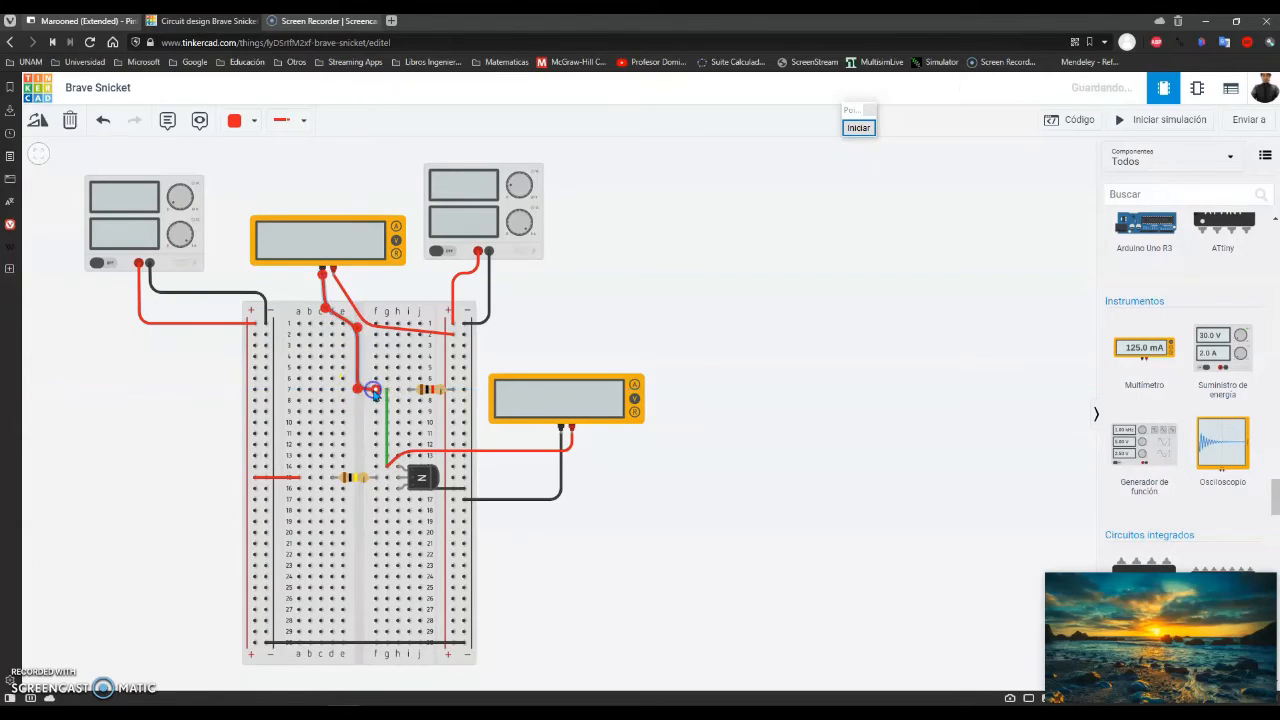
click(236, 121)
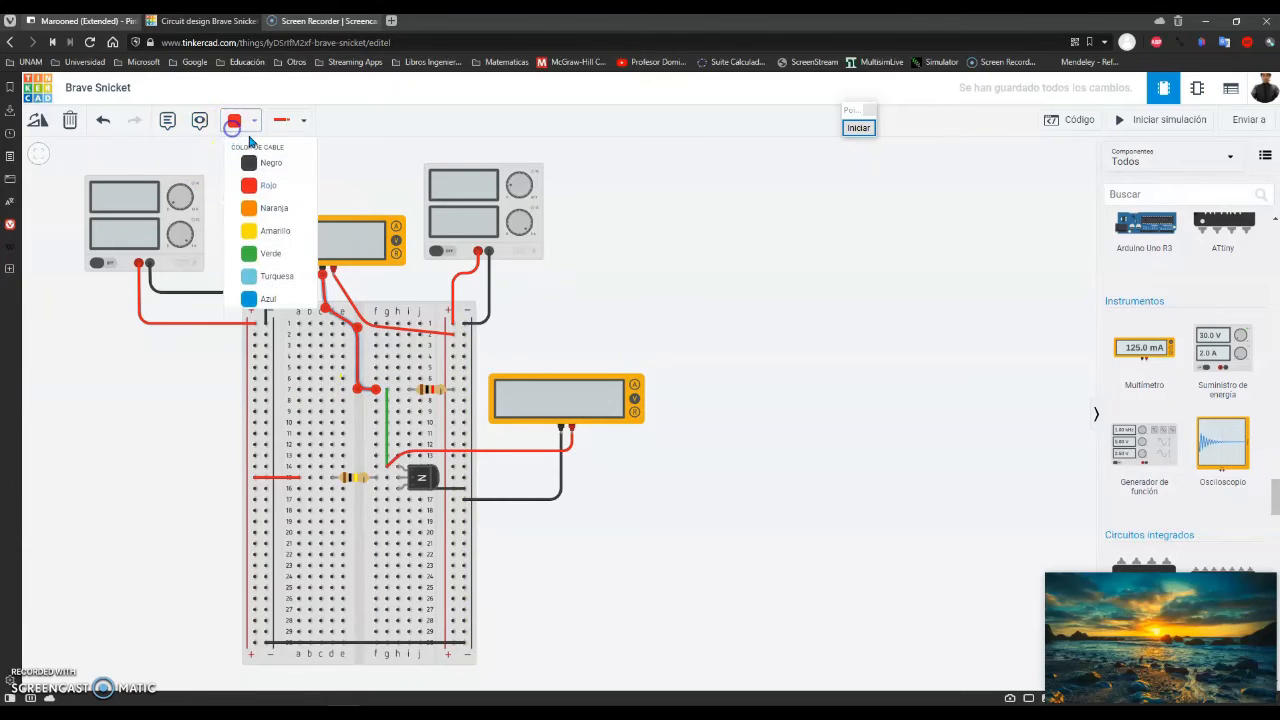
click(257, 167)
click(591, 277)
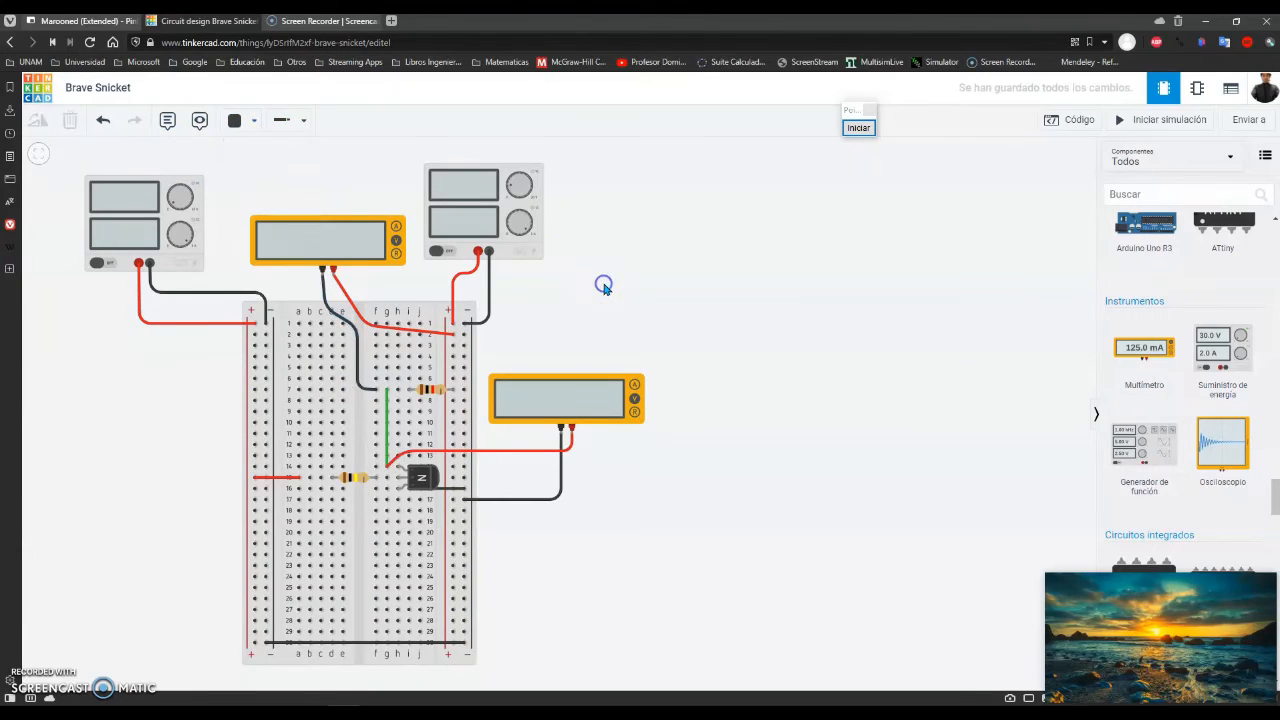
Rename the multimeter connected across the collector resistor as VRC.
click(366, 236)
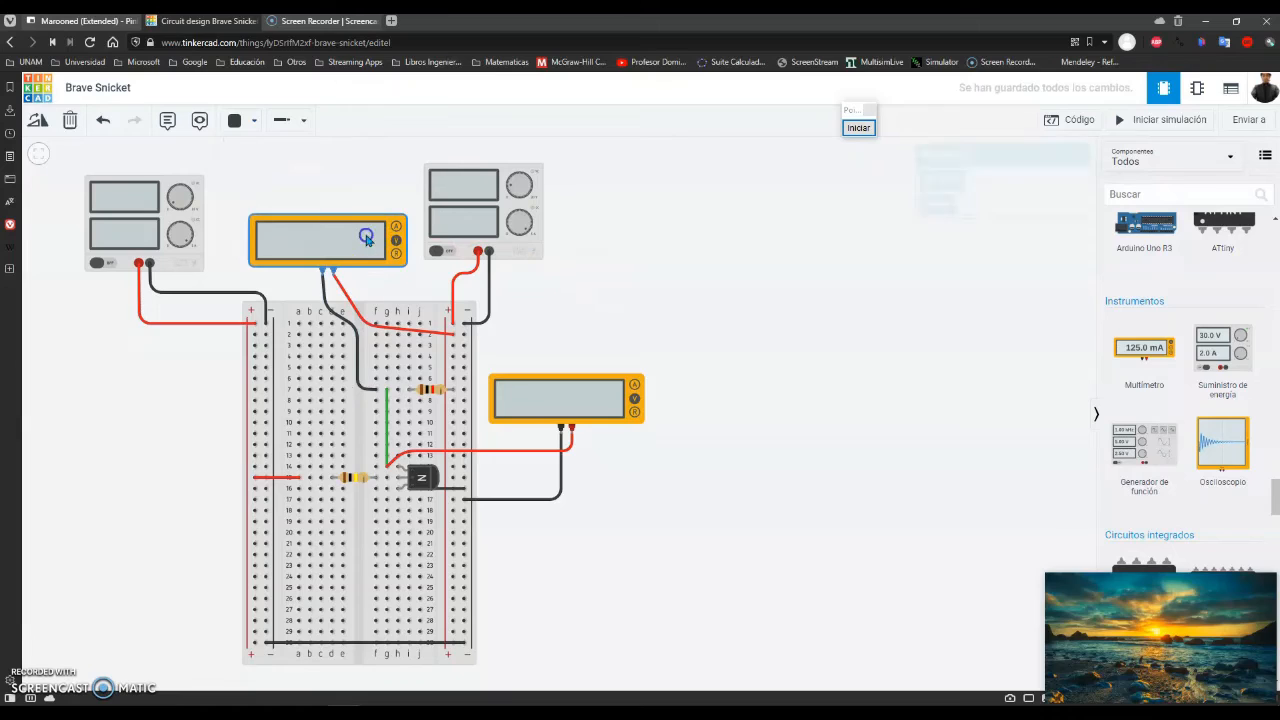
double_click(1000, 181)
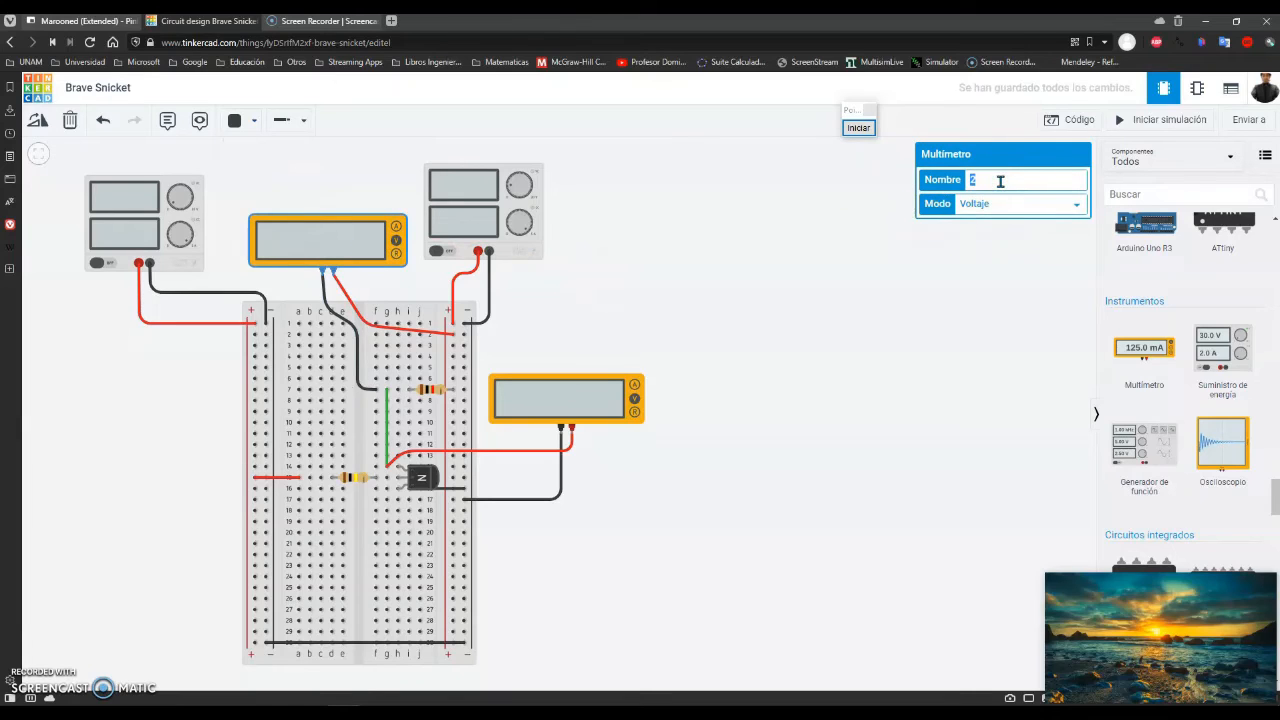
text(VRC)
click(631, 276)
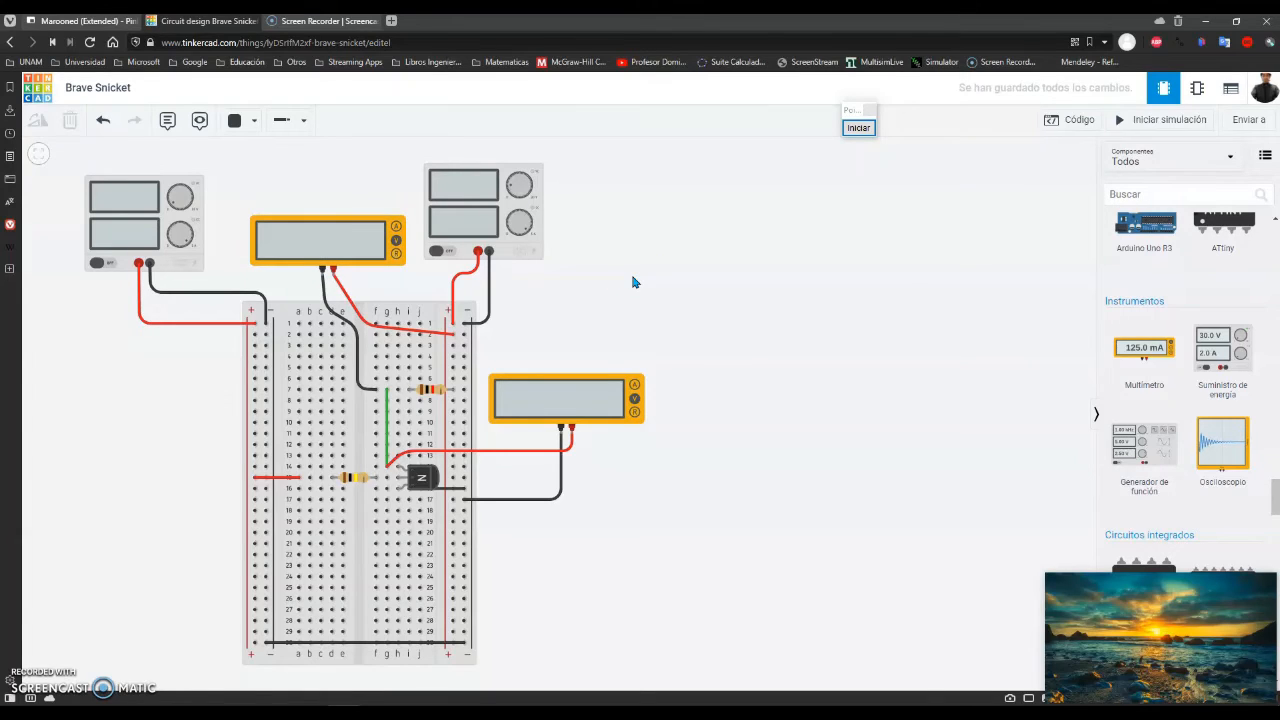
Start the simulation and set the VCC supply voltage to 0.5 V, followed by 0.1 V.
click(1123, 121)
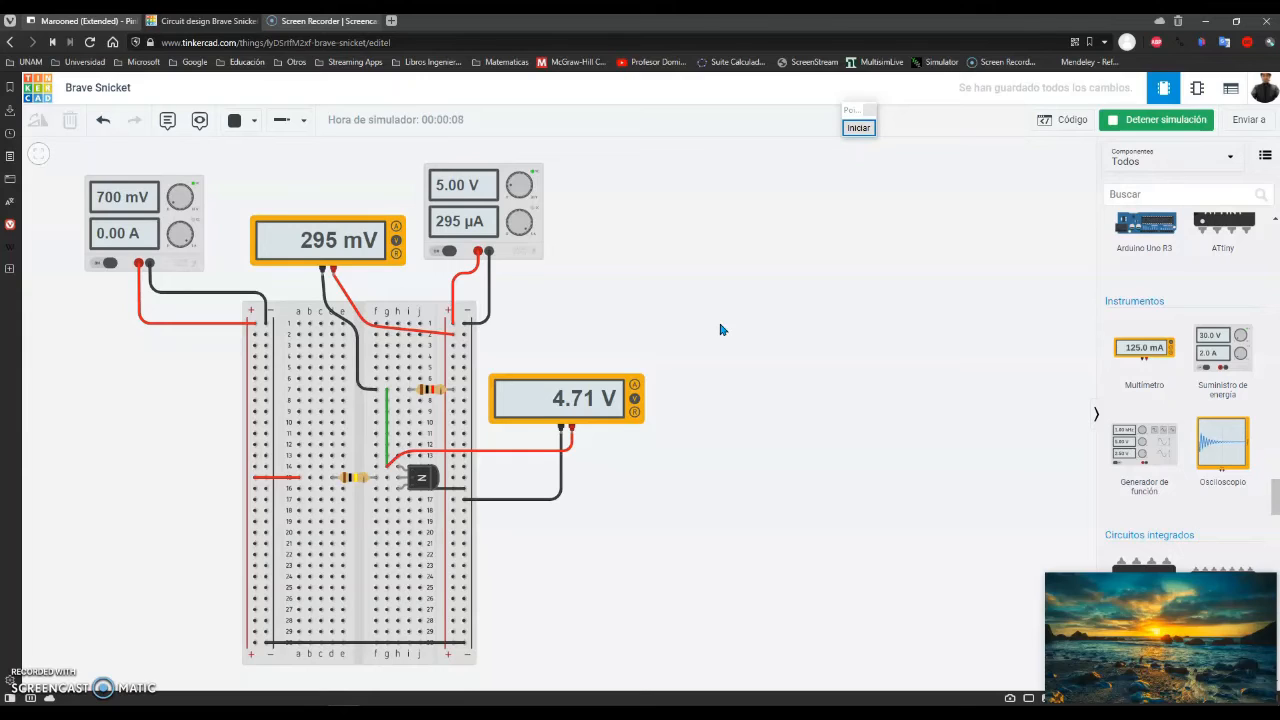
click(505, 208)
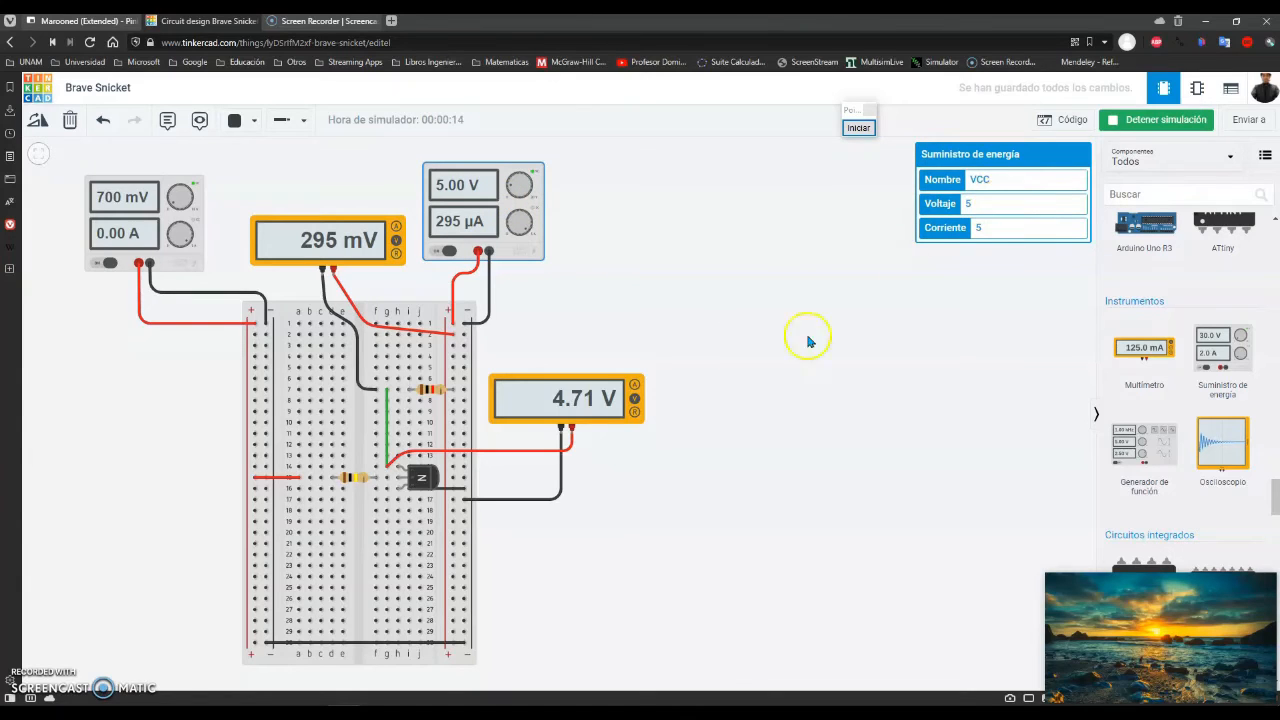
click(990, 204)
key(BackSpace)
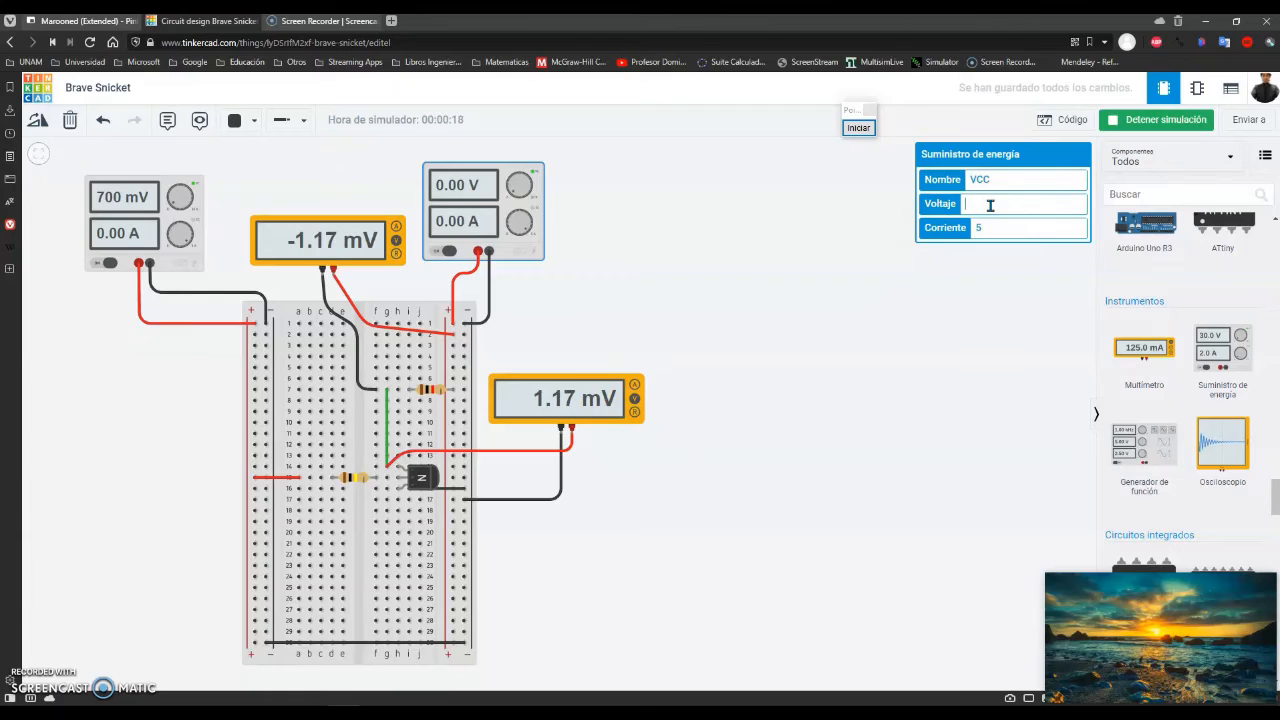
text(0.5)
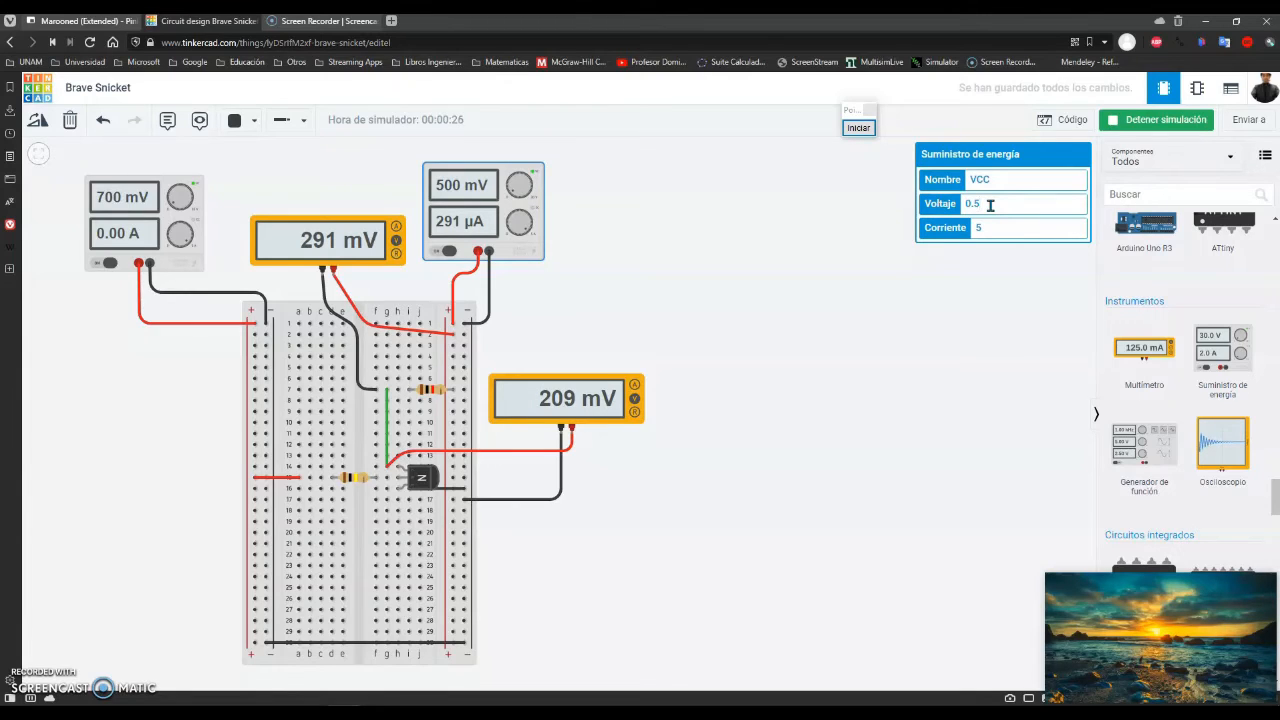
text(1)
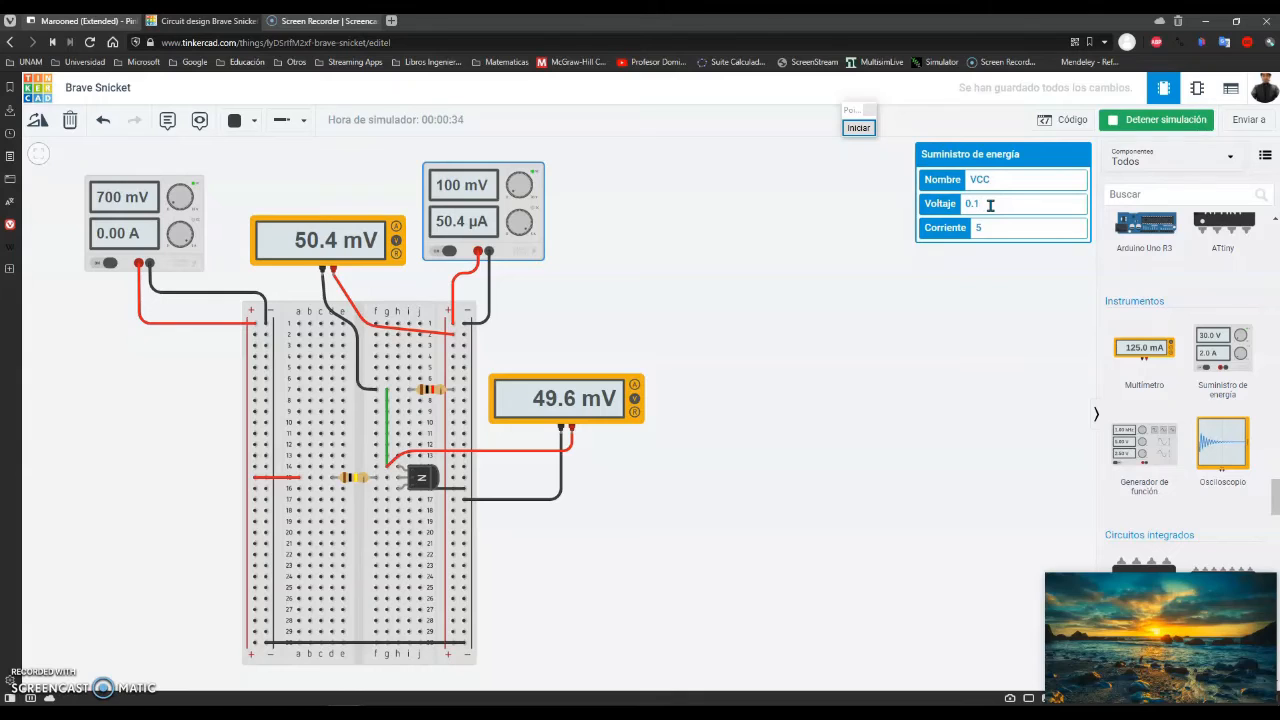
click(744, 484)
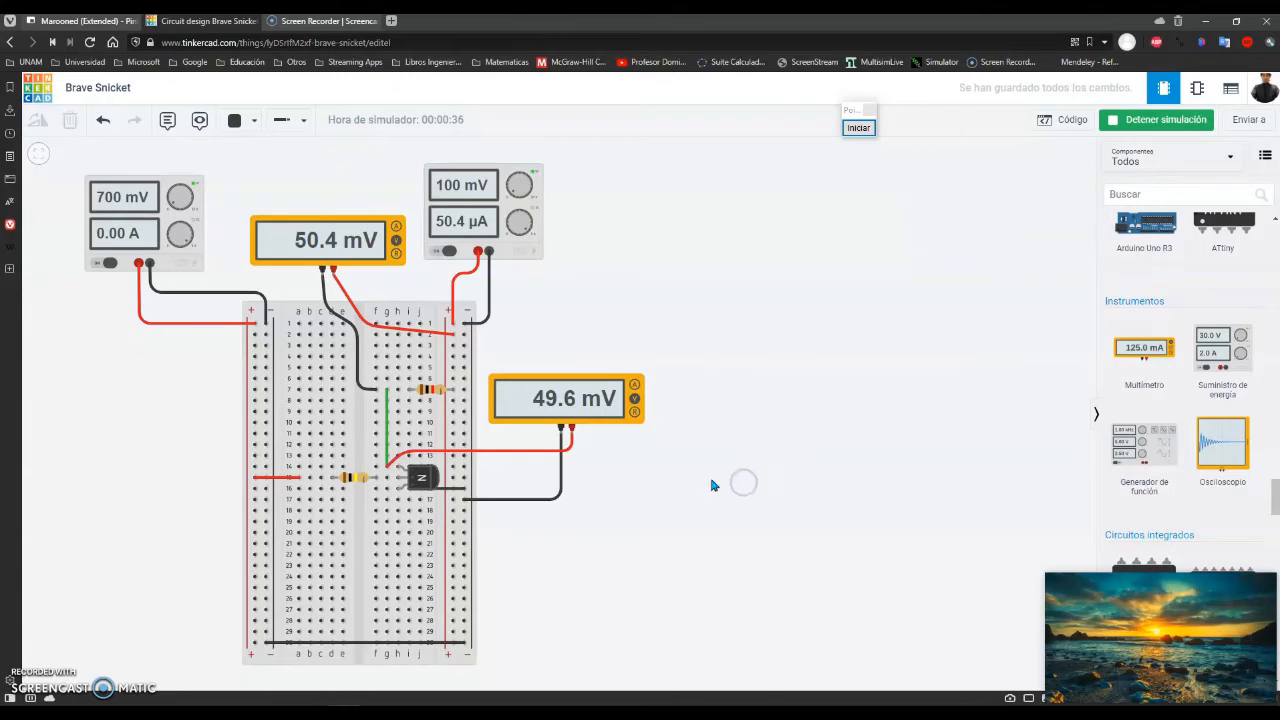
Switch to the Excel workbook, move the input-curve chart slightly up and closer to the data, and add a new sheet.
key(alt+Tab)
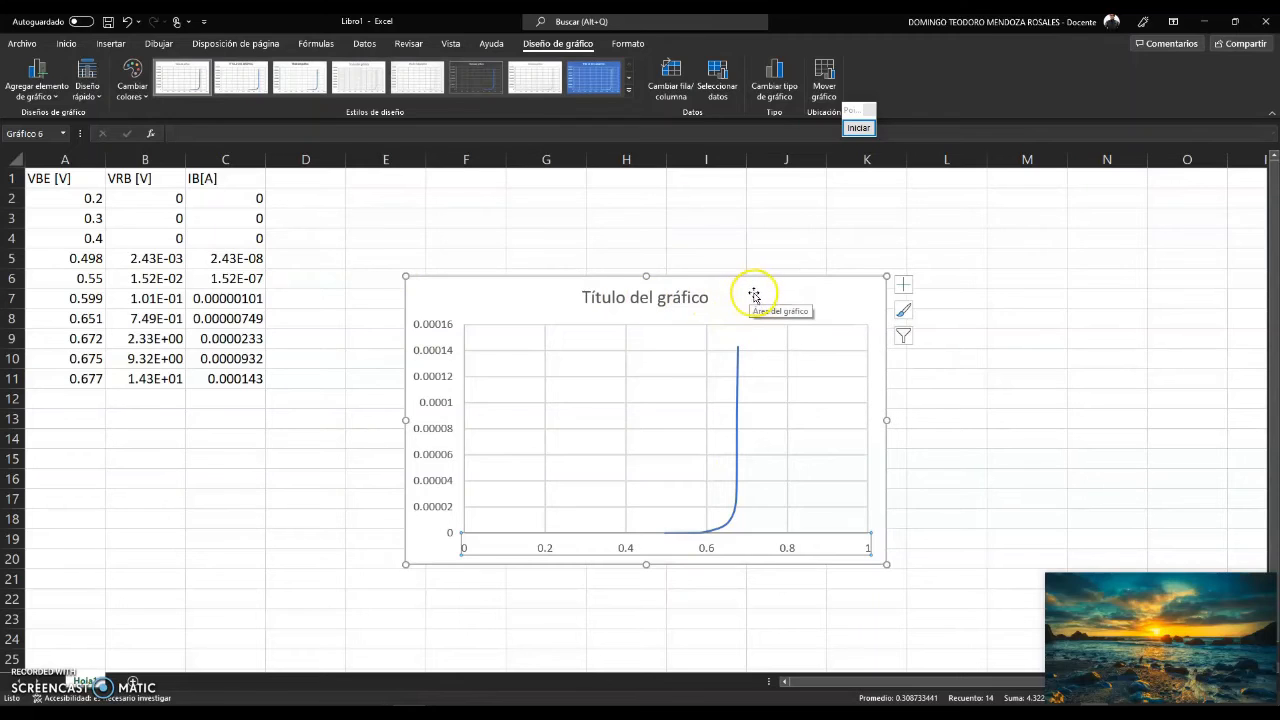
drag(750, 296, 718, 257)
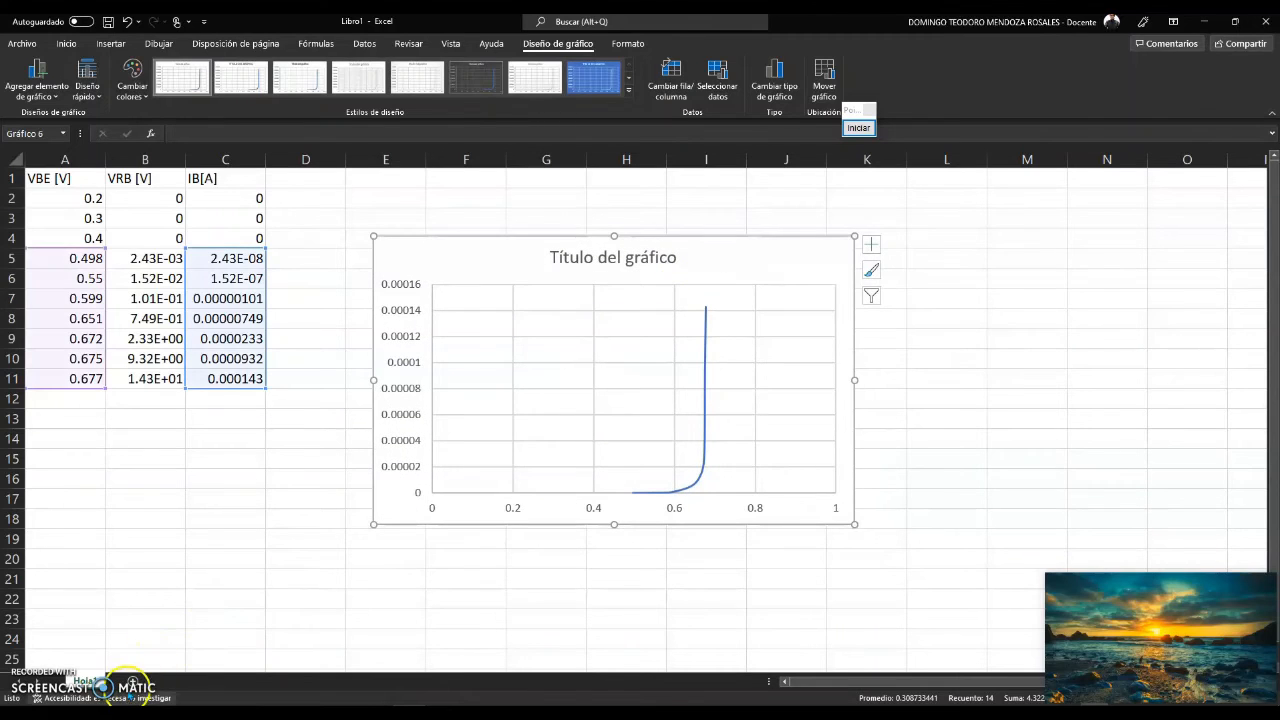
click(127, 681)
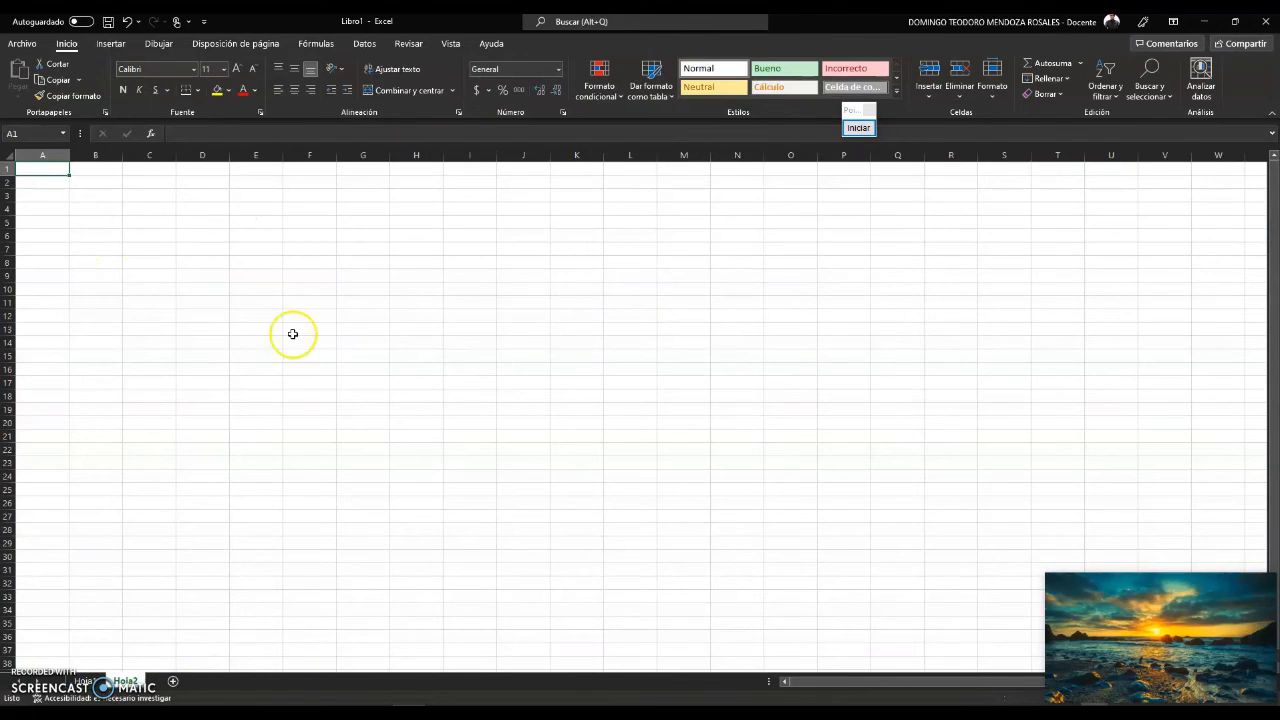
Zoom the new sheet to 130% and restore the Excel window beside the circuit, keeping the floating video clear of the cells.
mouse_move(1142, 578)
drag(1142, 578, 997, 28)
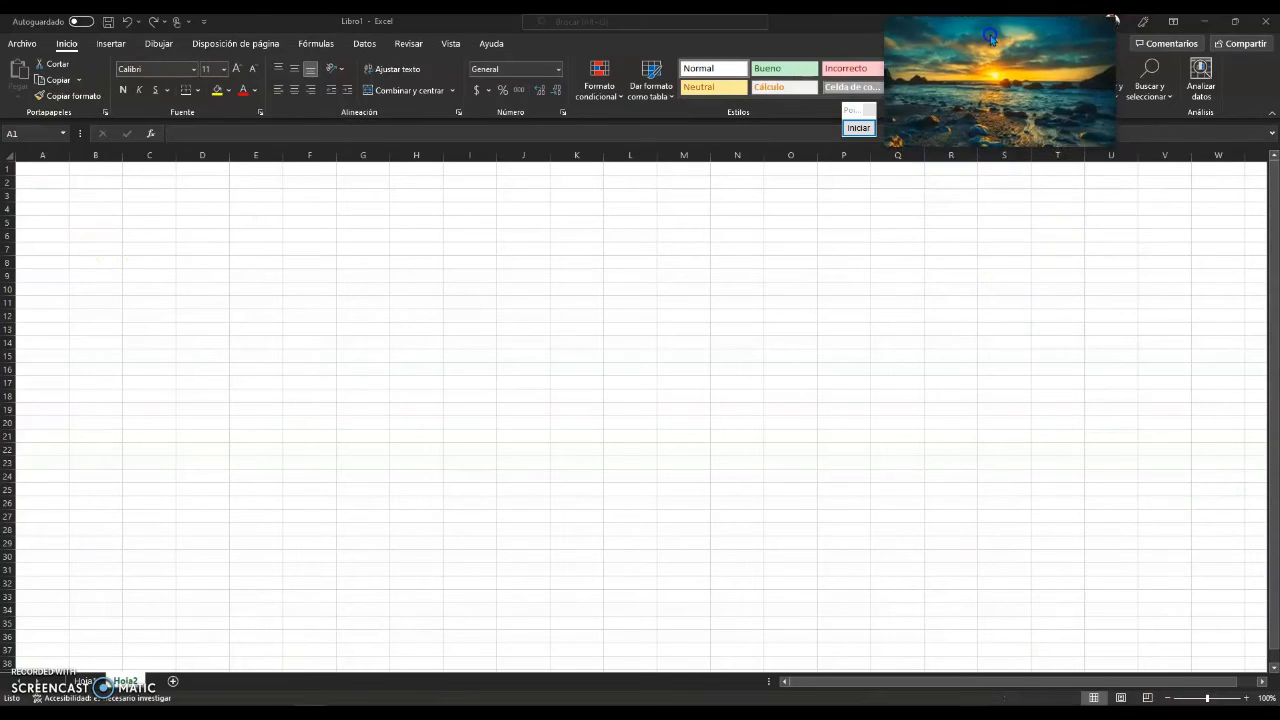
click(1246, 698)
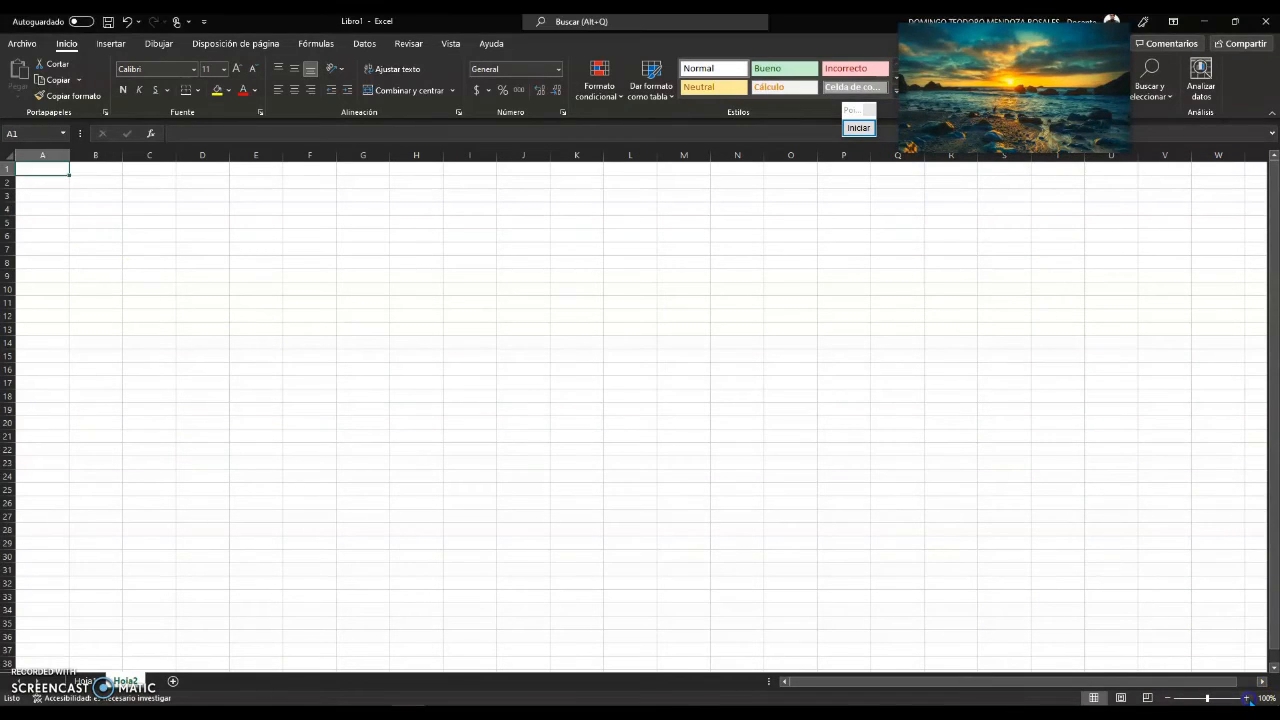
click(1246, 698)
click(1246, 698)
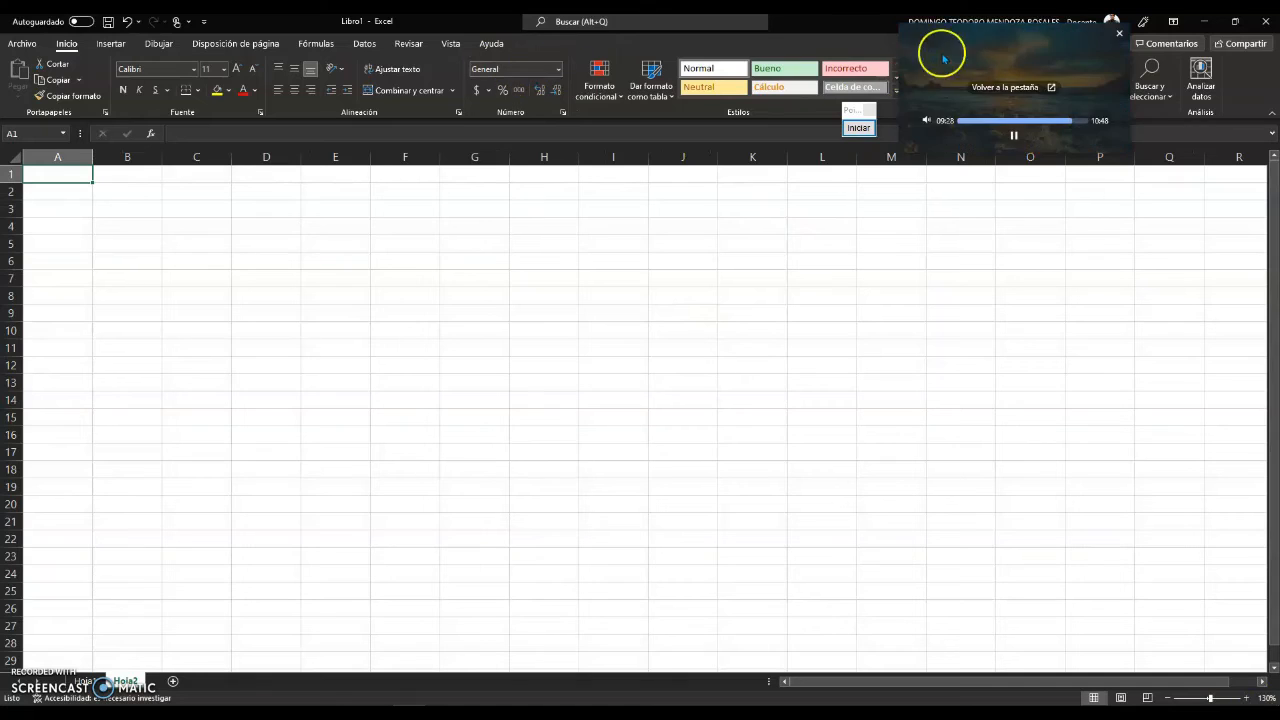
double_click(456, 25)
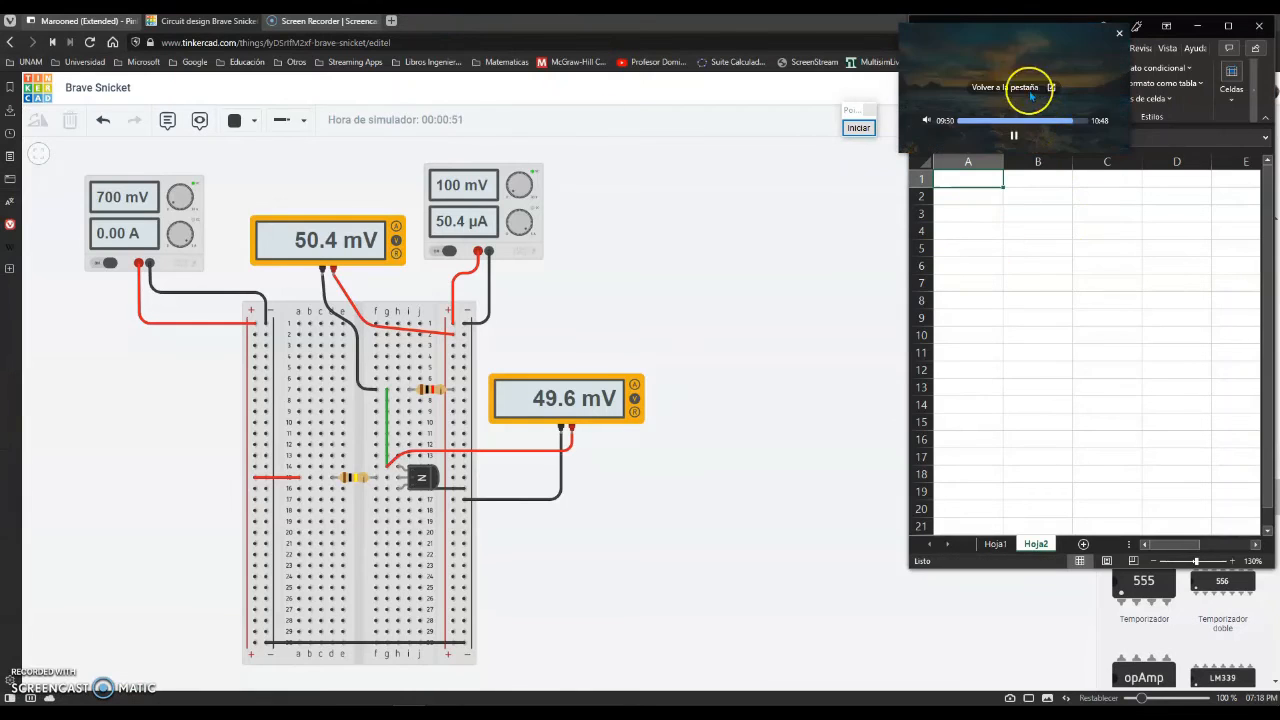
drag(1029, 86, 1163, 600)
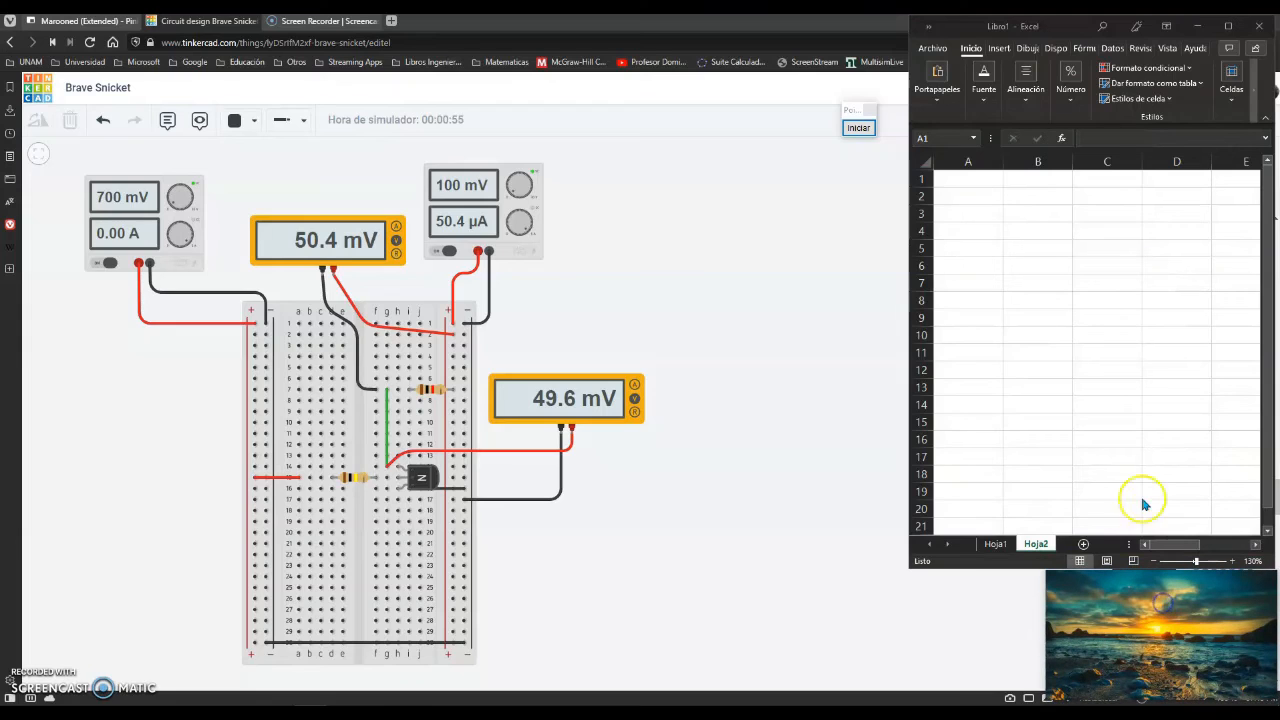
click(1062, 32)
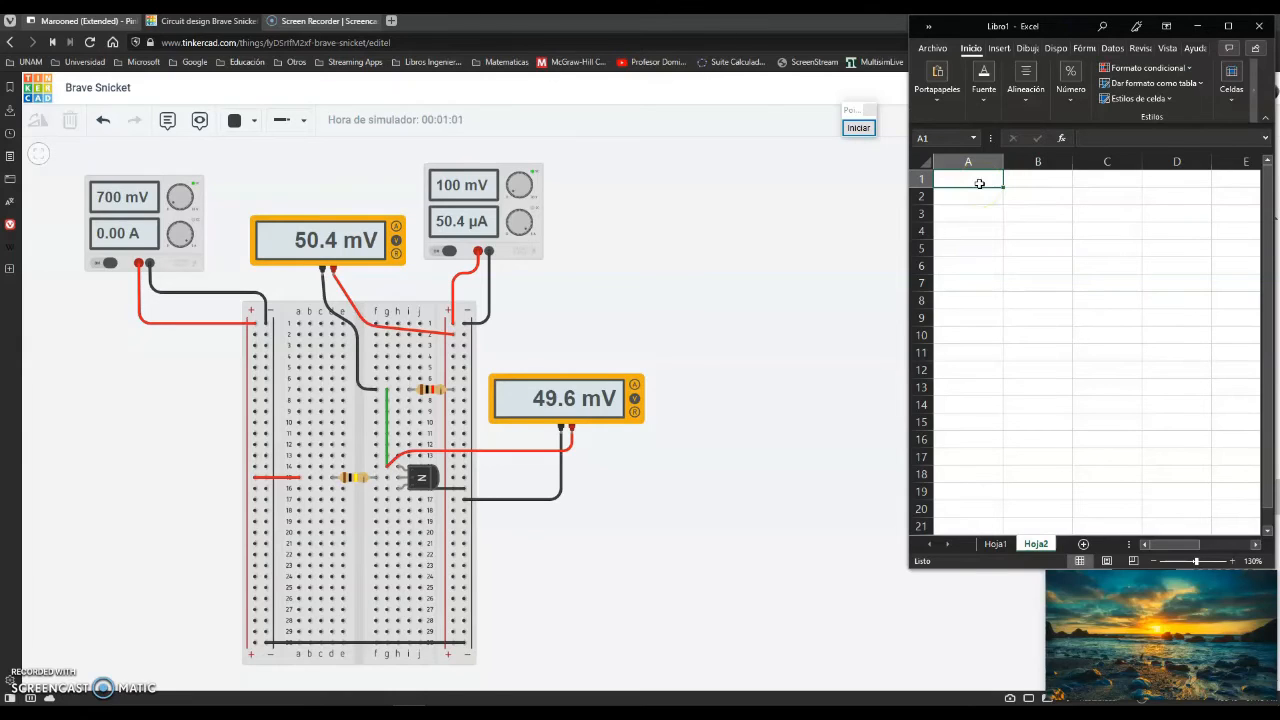
Enter the column headers VCE [V], VRC[V] and IC[A] in cells A1 to C1 of the new sheet.
text(VCE [V)
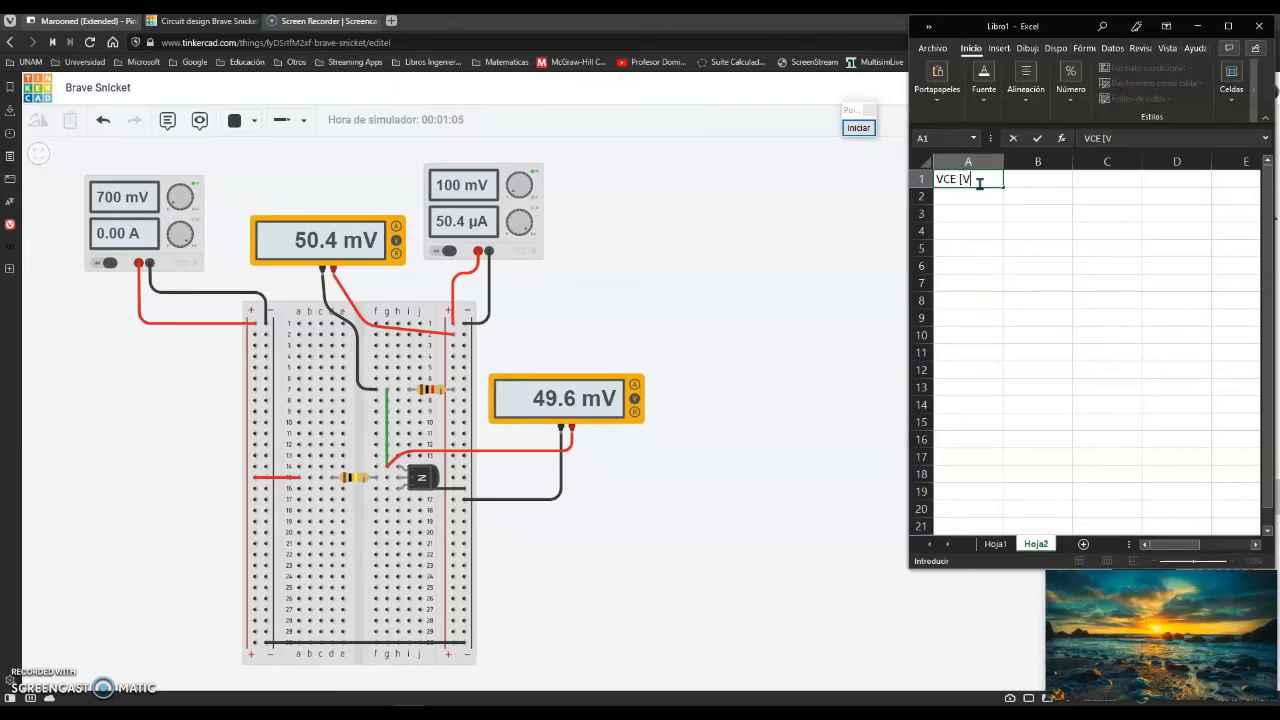
key(Return)
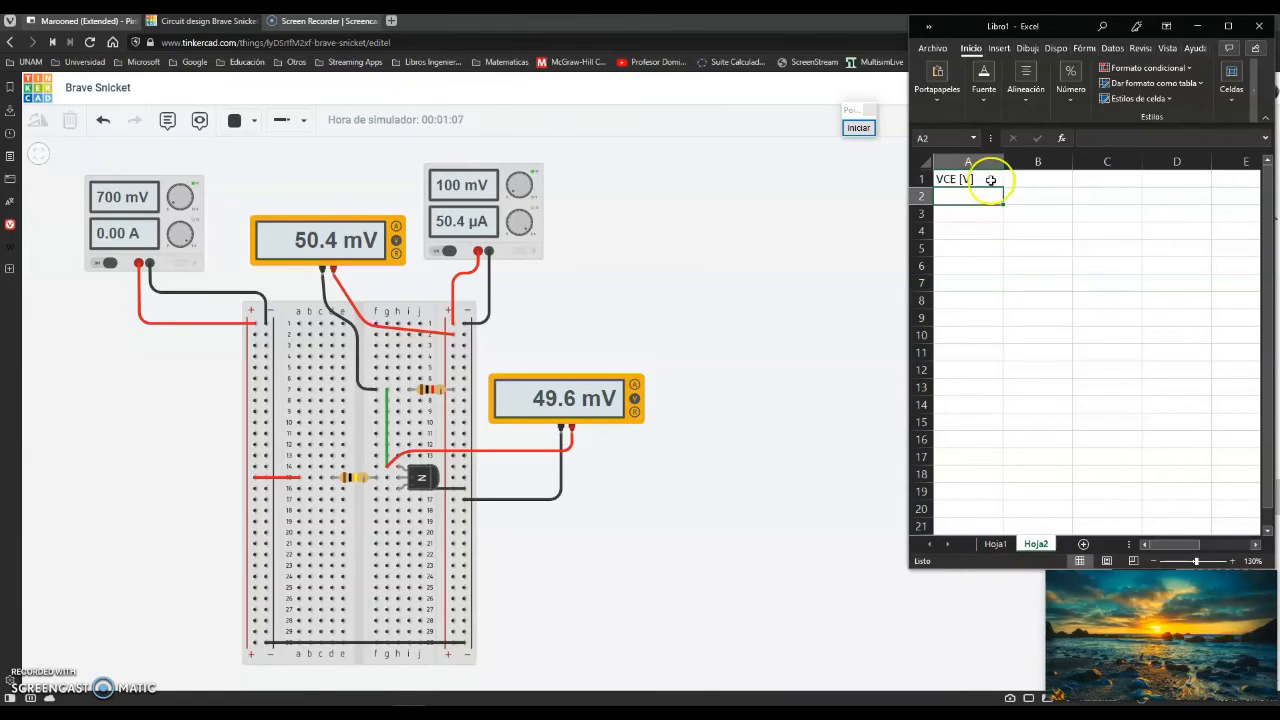
click(1024, 181)
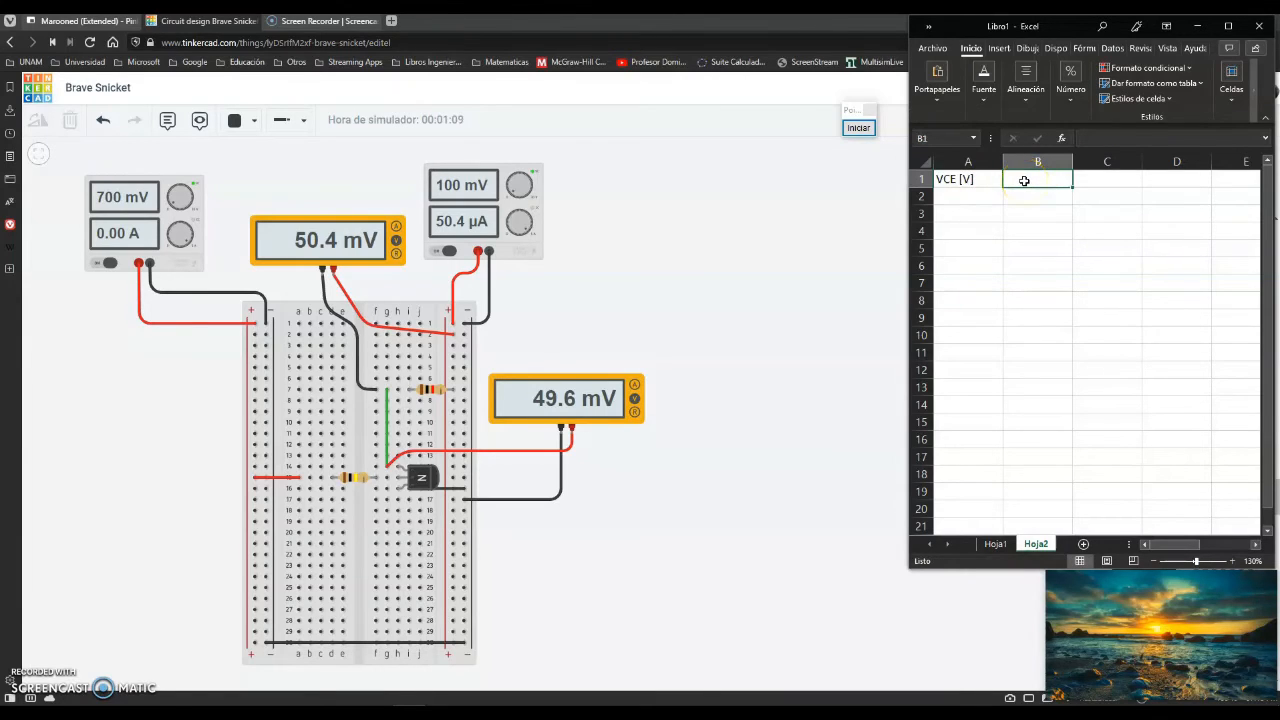
text(VRC )
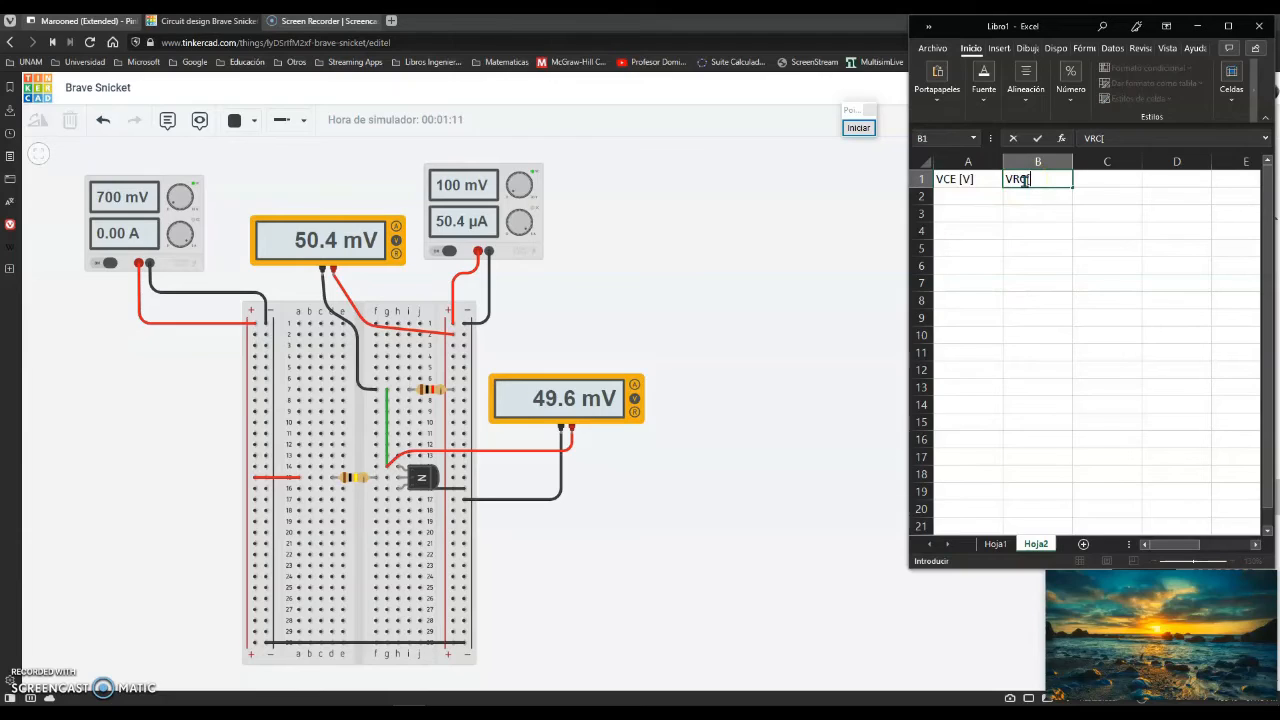
text([V])
key(Tab)
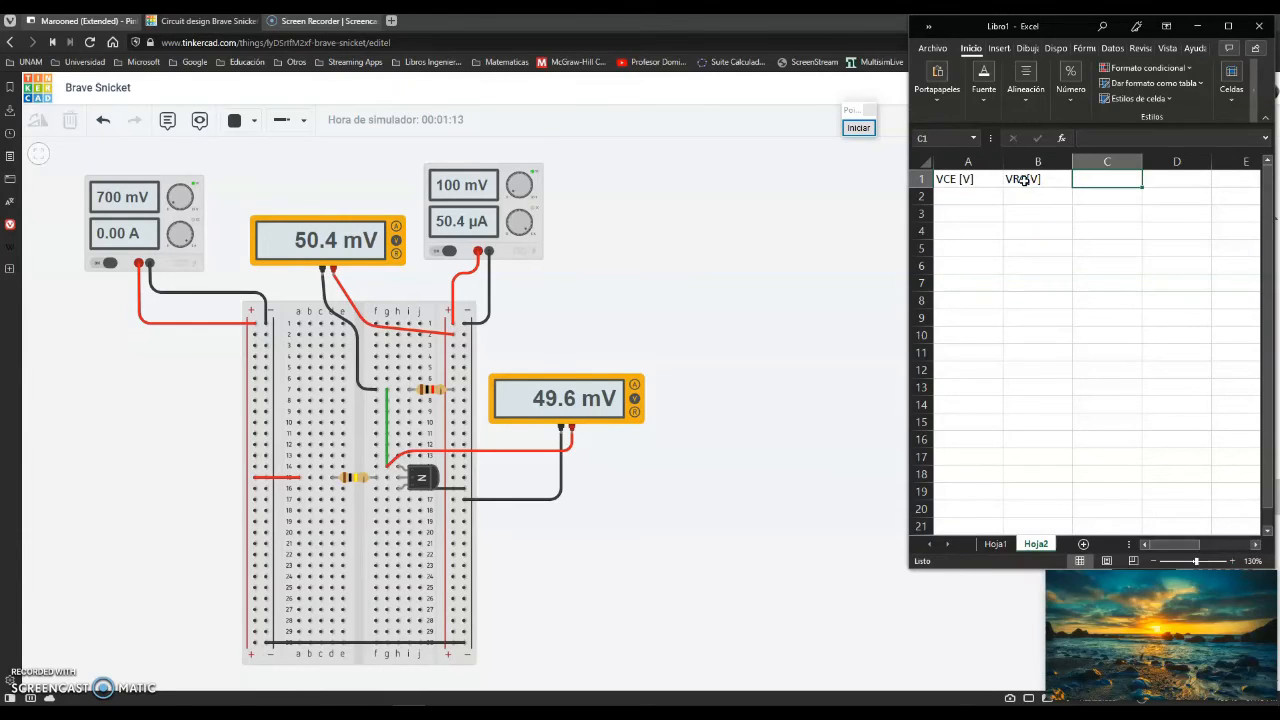
text(IC[A)
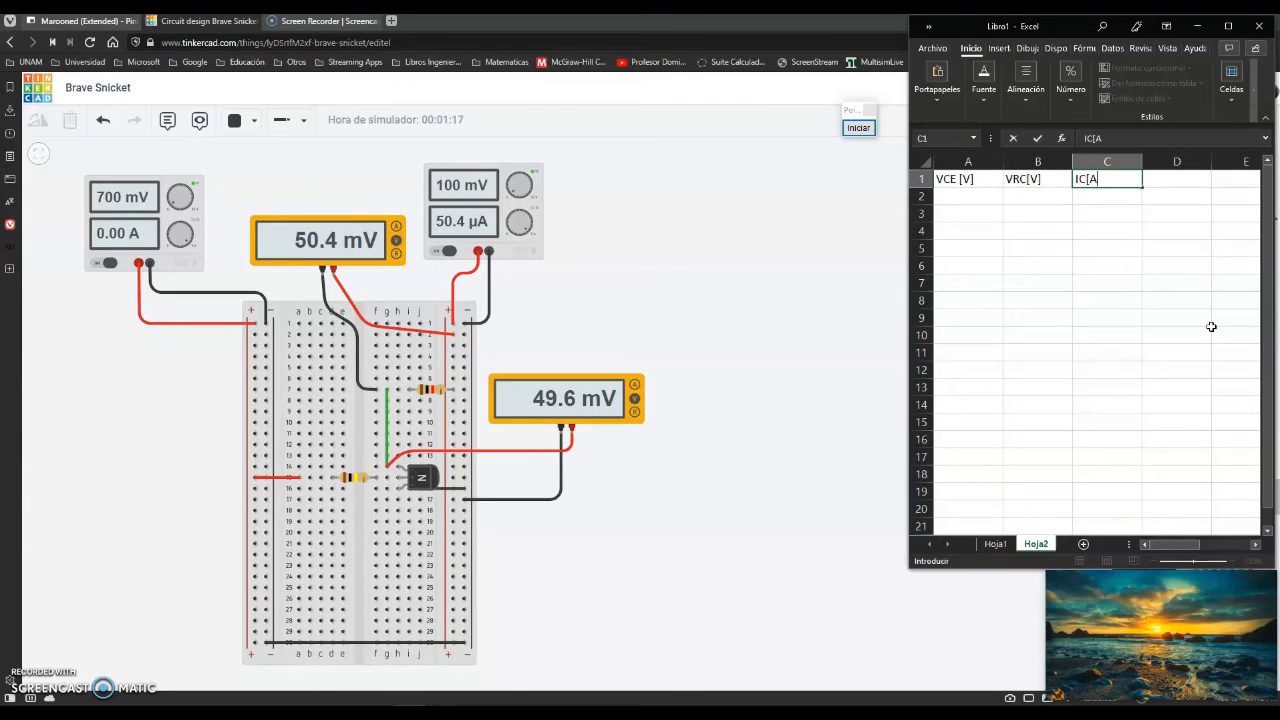
text(])
key(Return)
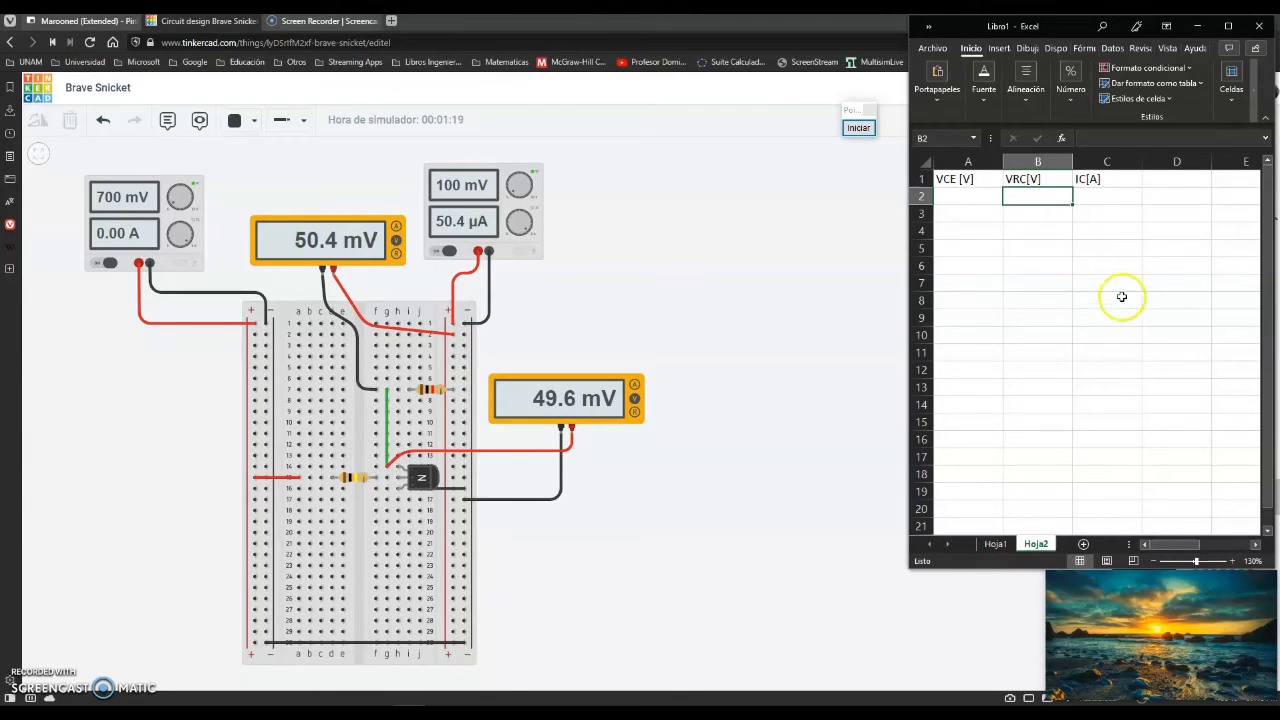
Record the first multimeter readings in volts, 0.0496 for VCE in A2 and 0.0504 for VRC in B2.
click(967, 198)
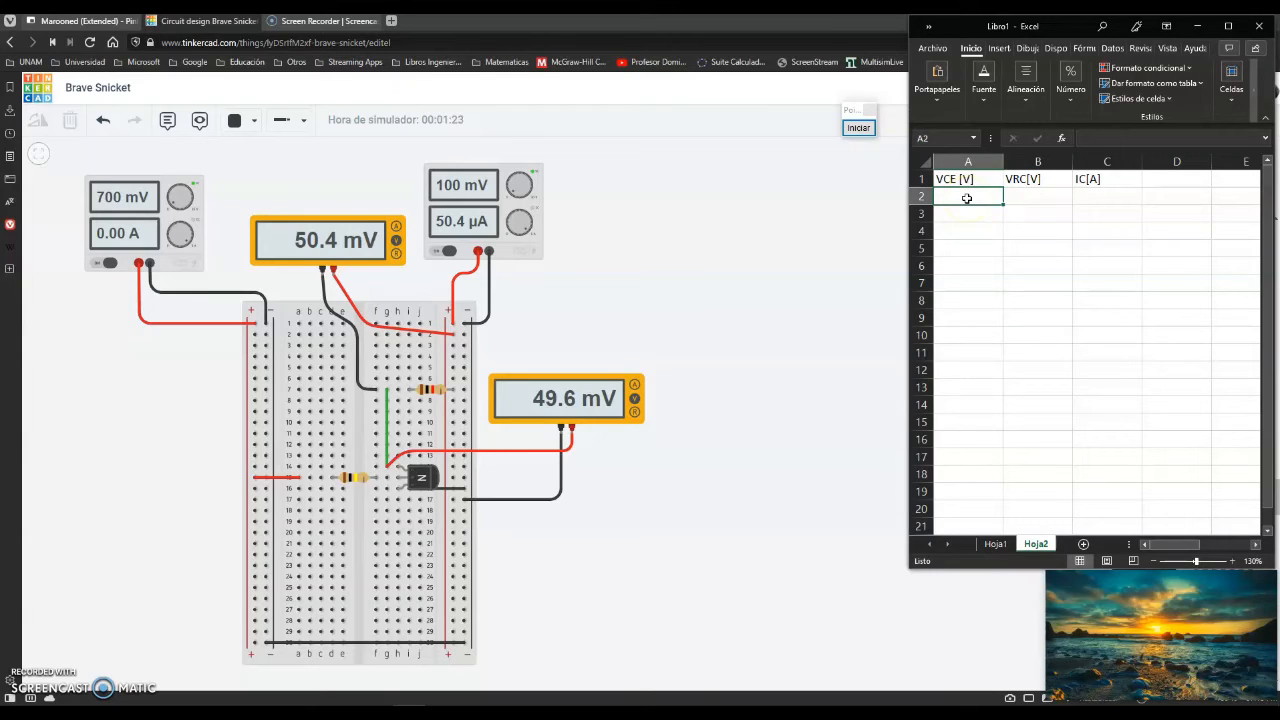
text(0.0496)
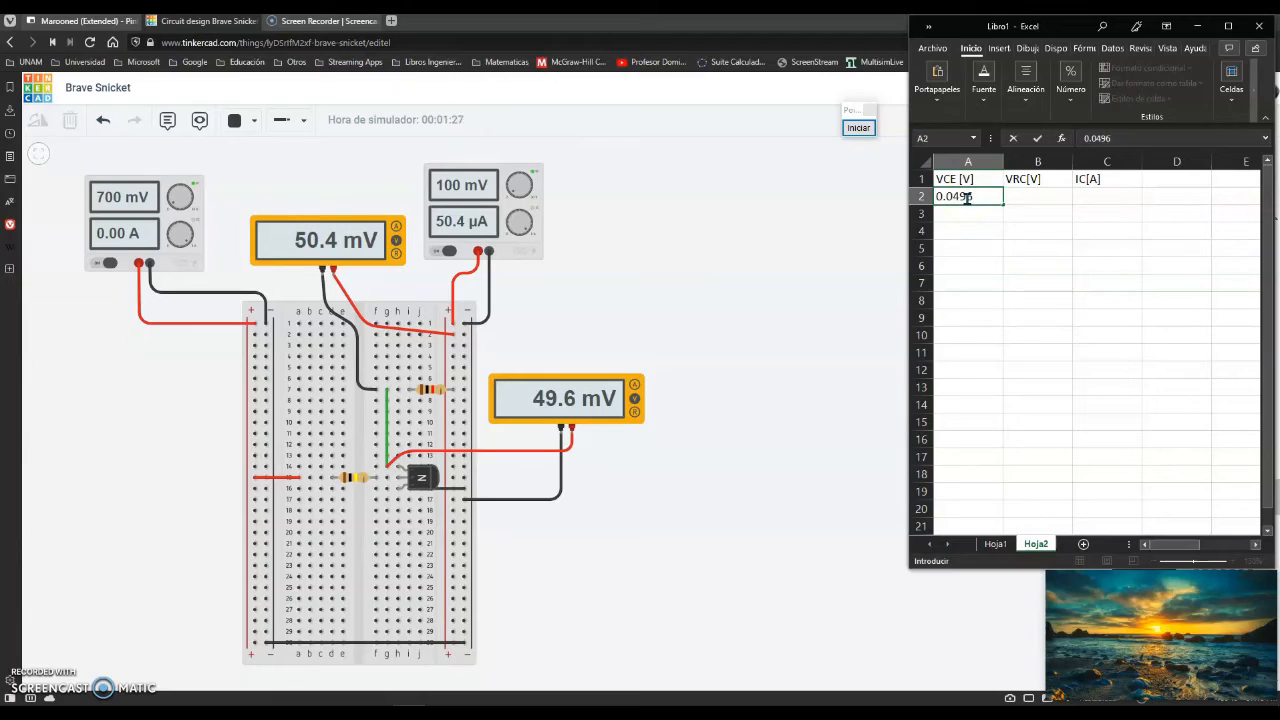
key(Tab)
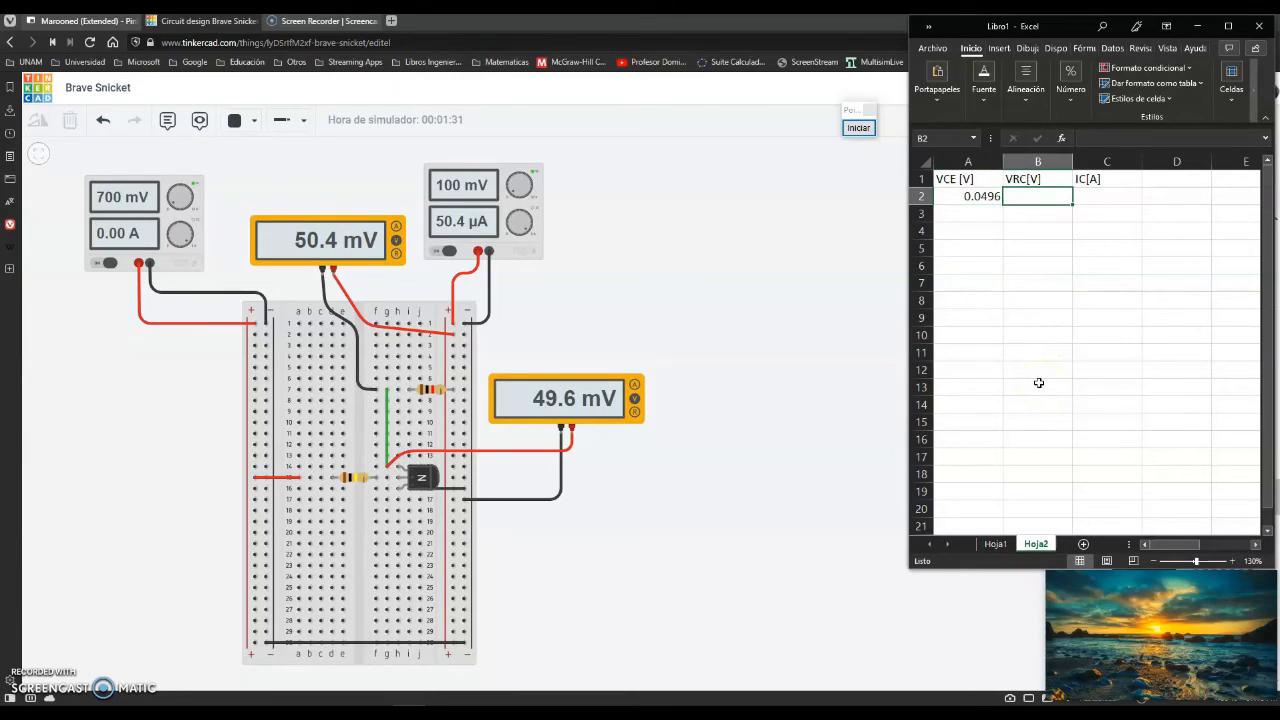
text(0.0504)
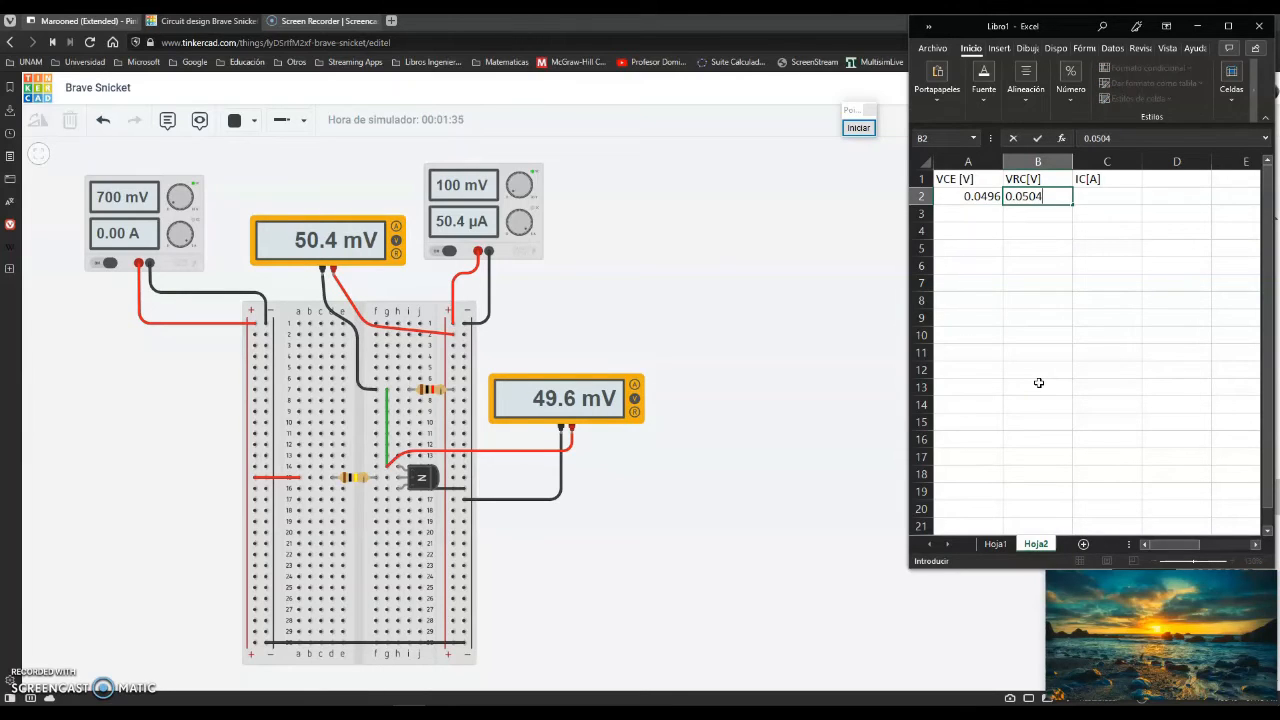
key(Tab)
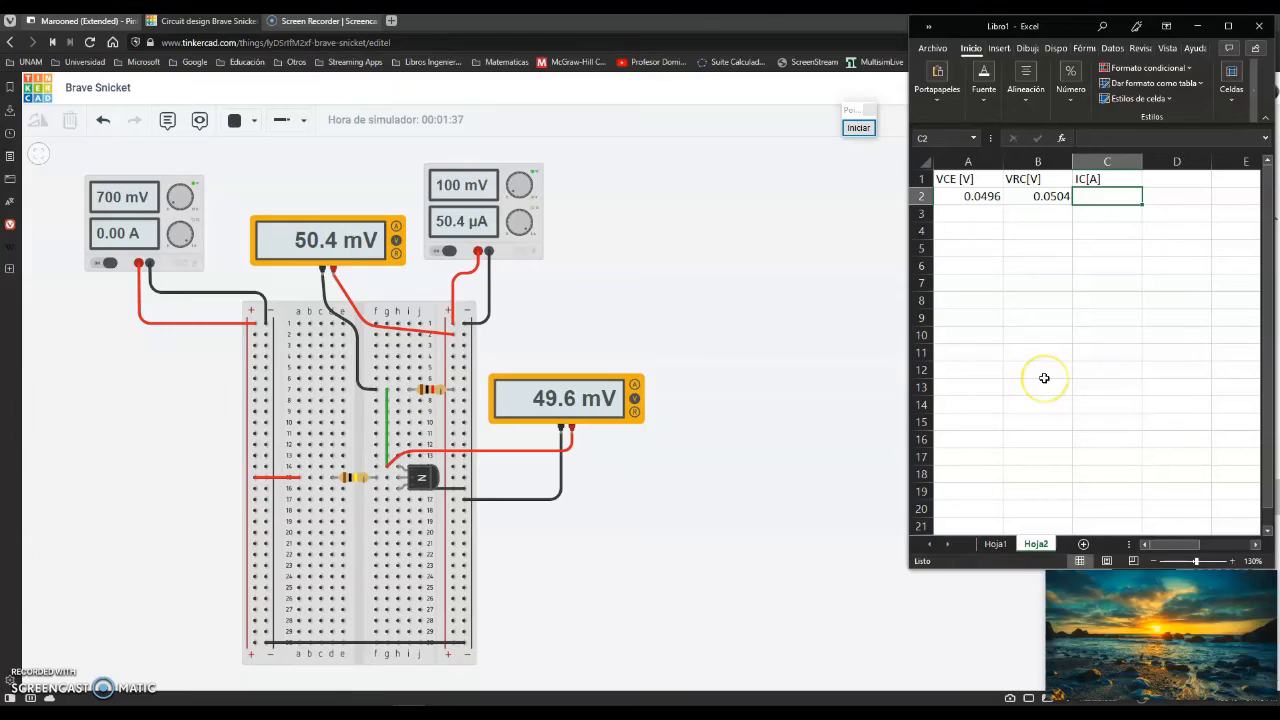
Calculate the collector current in C2 with the formula =B2/1000.
text(=)
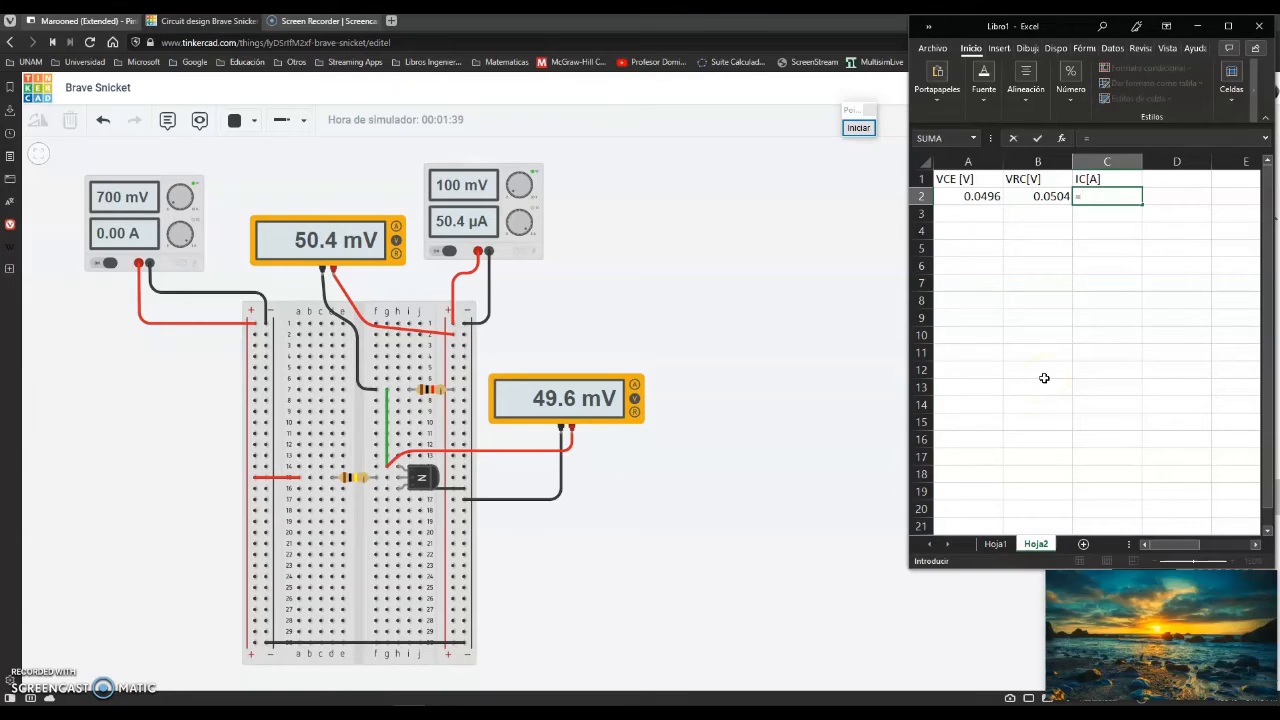
click(1040, 198)
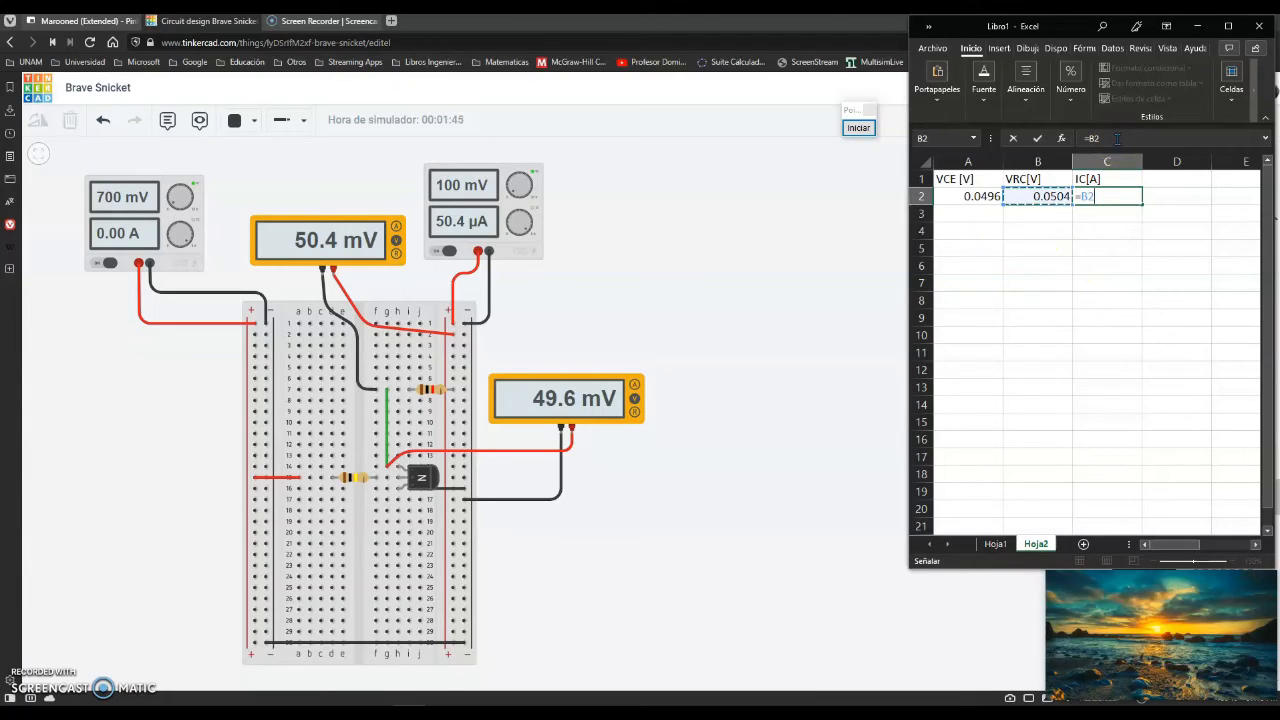
text(/1000)
key(Return)
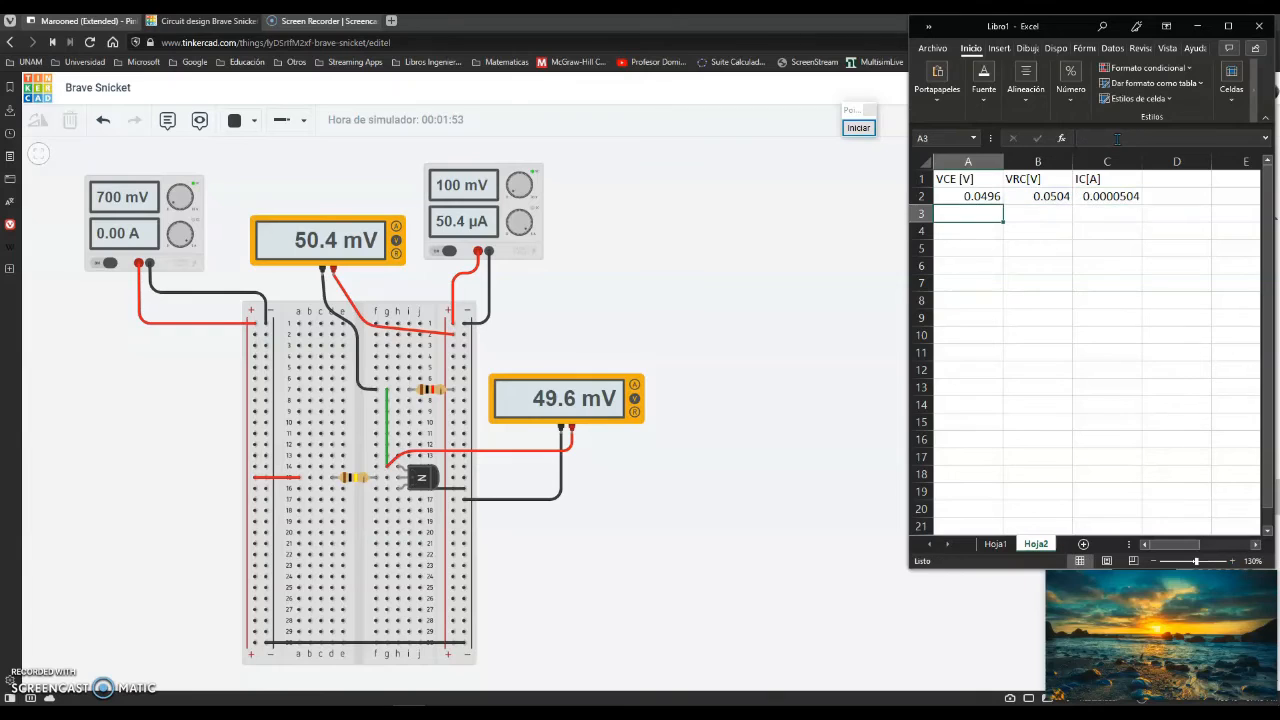
click(1107, 196)
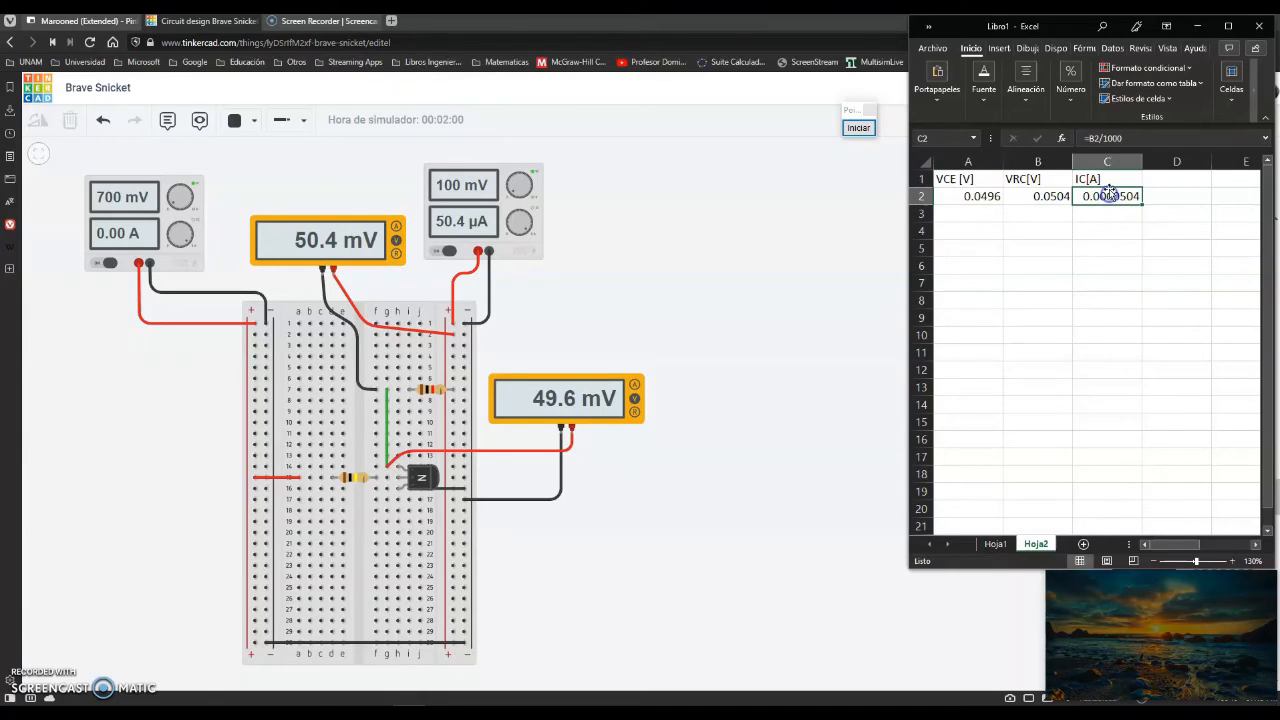
click(1149, 138)
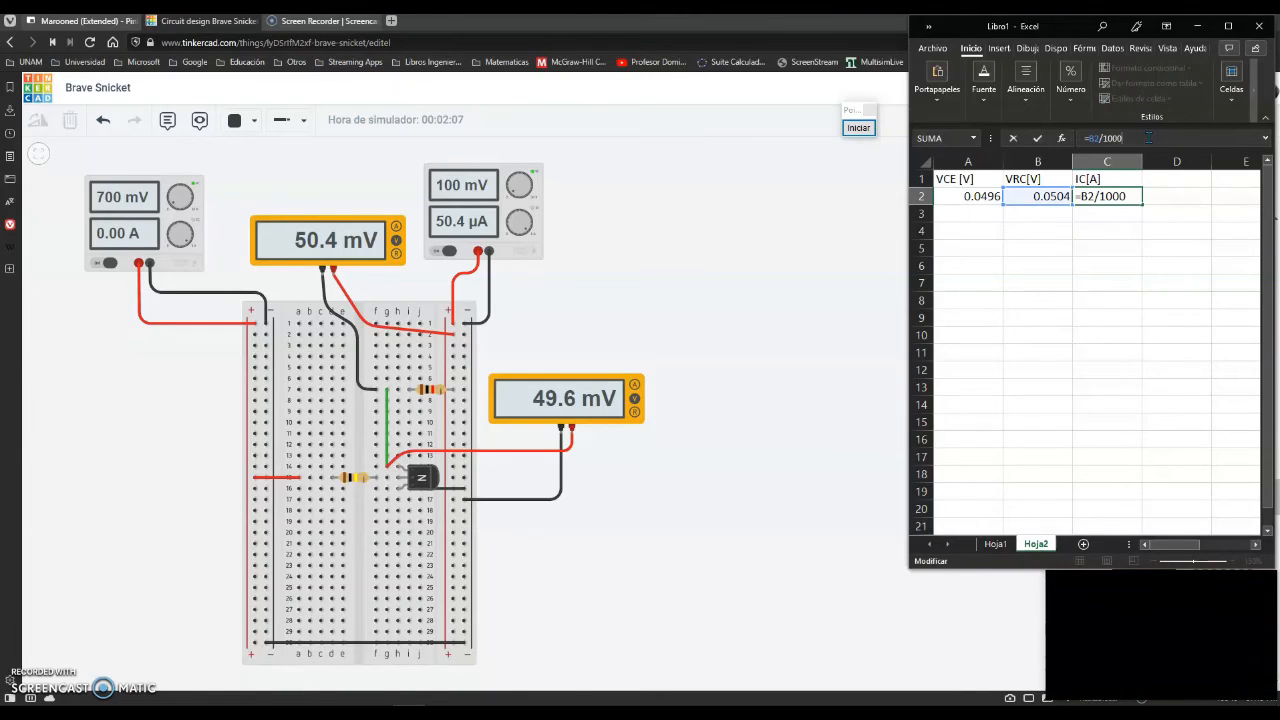
click(1100, 138)
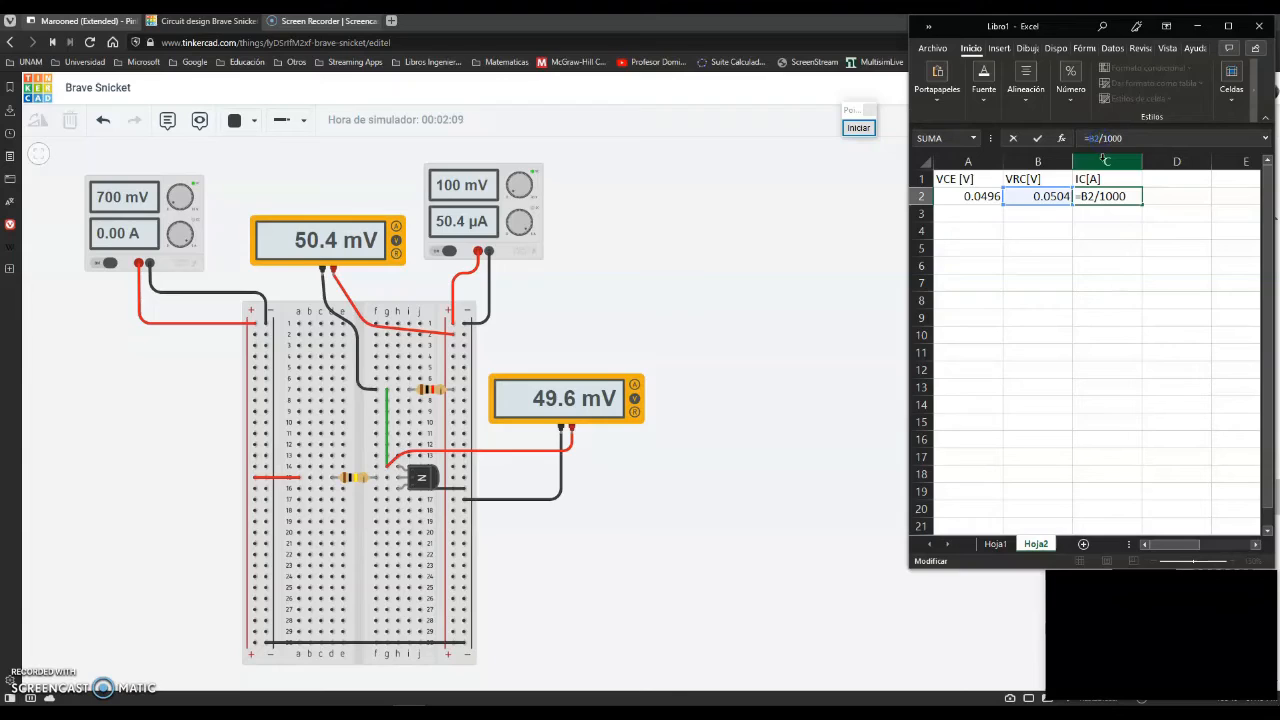
text())
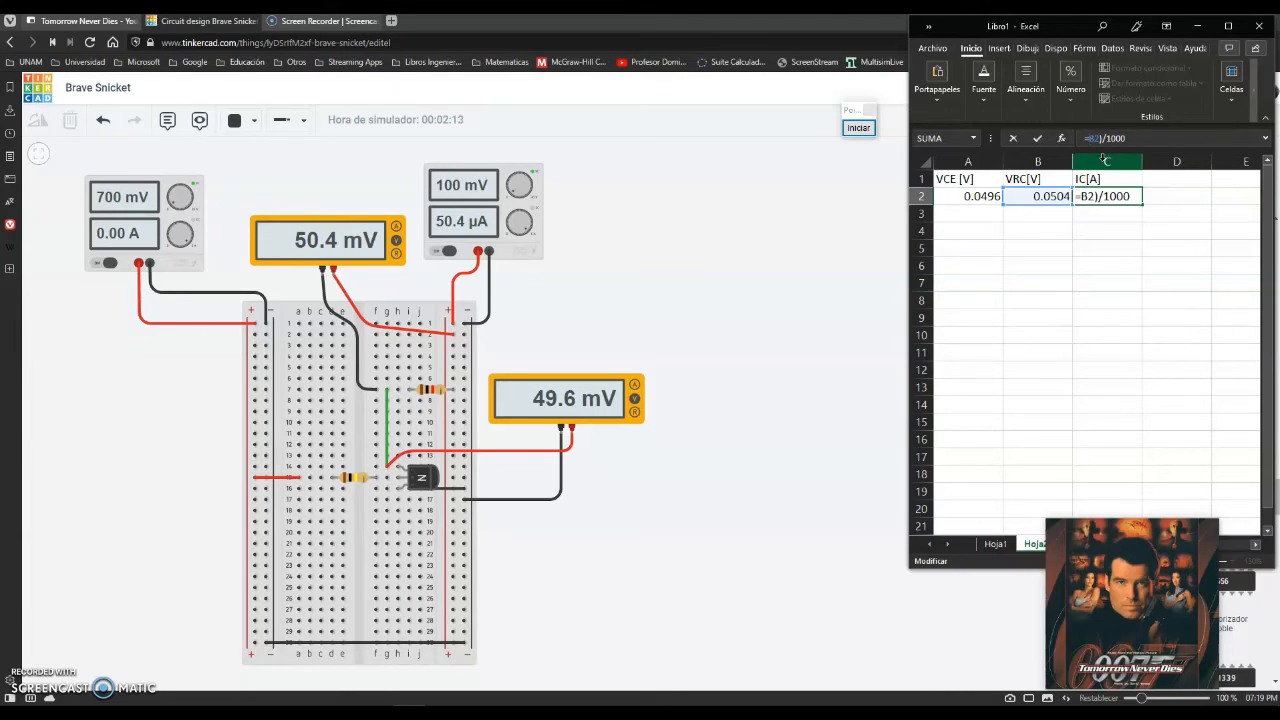
text(()
text(*1000)
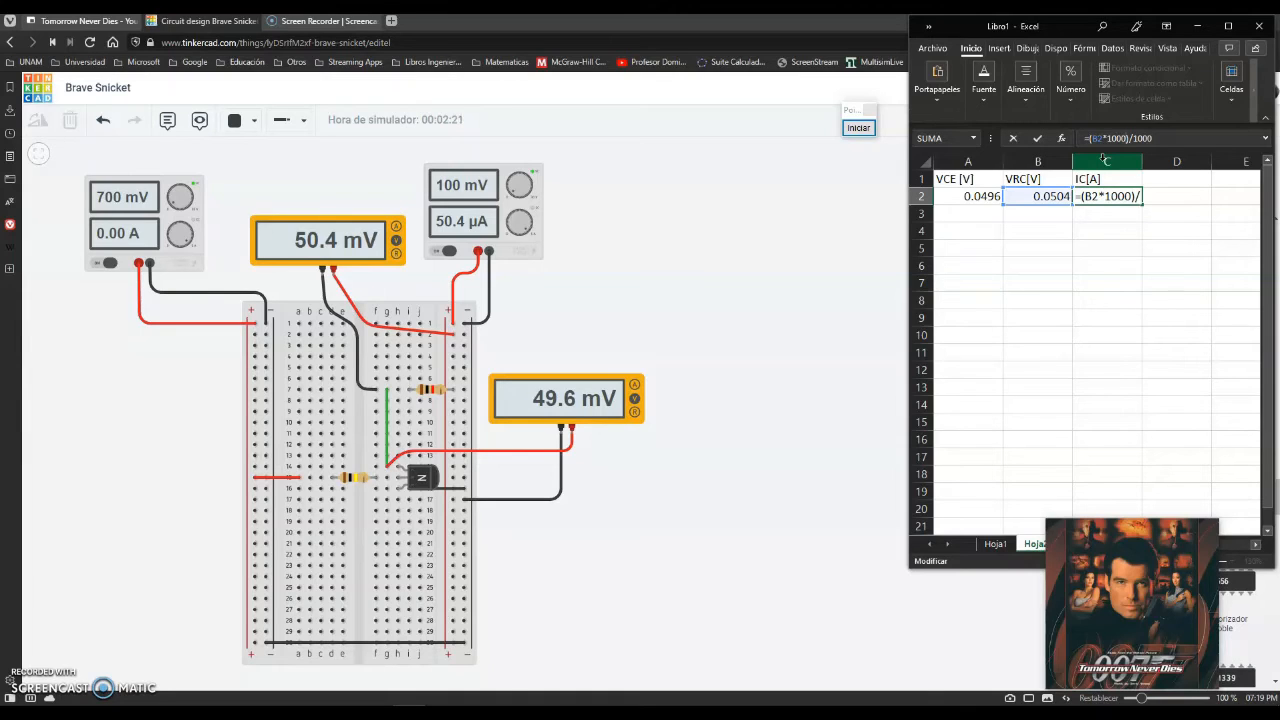
key(BackSpace)
key(BackSpace)
key(BackSpace)
key(BackSpace)
key(BackSpace)
key(Delete)
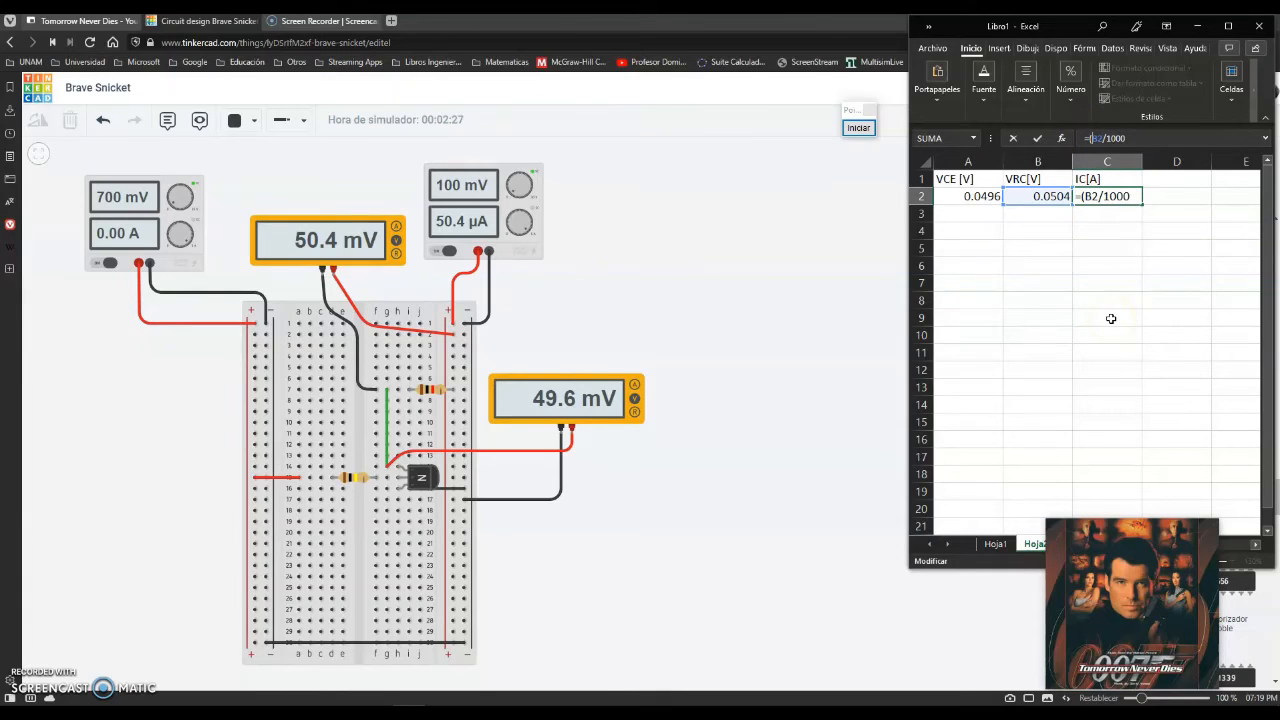
key(BackSpace)
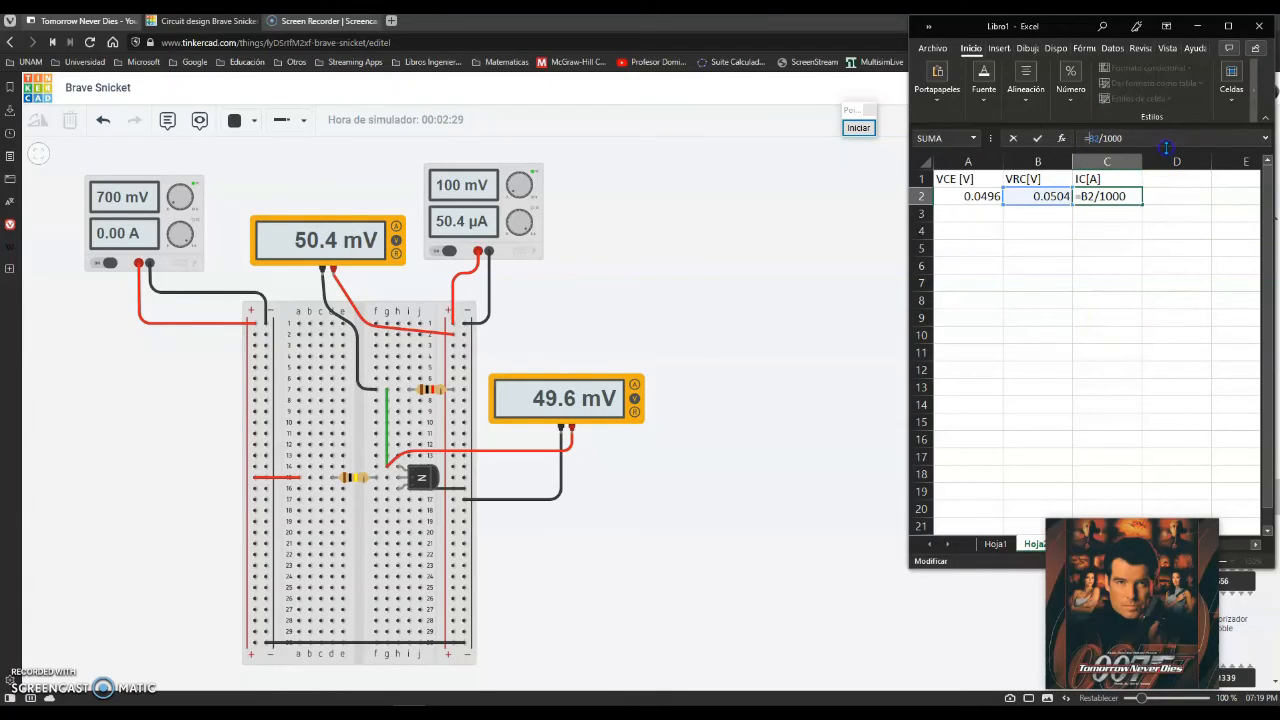
Change the collector current formula in C2 to =B2/1 so it gives milliamps.
key(BackSpace)
key(BackSpace)
key(BackSpace)
key(Return)
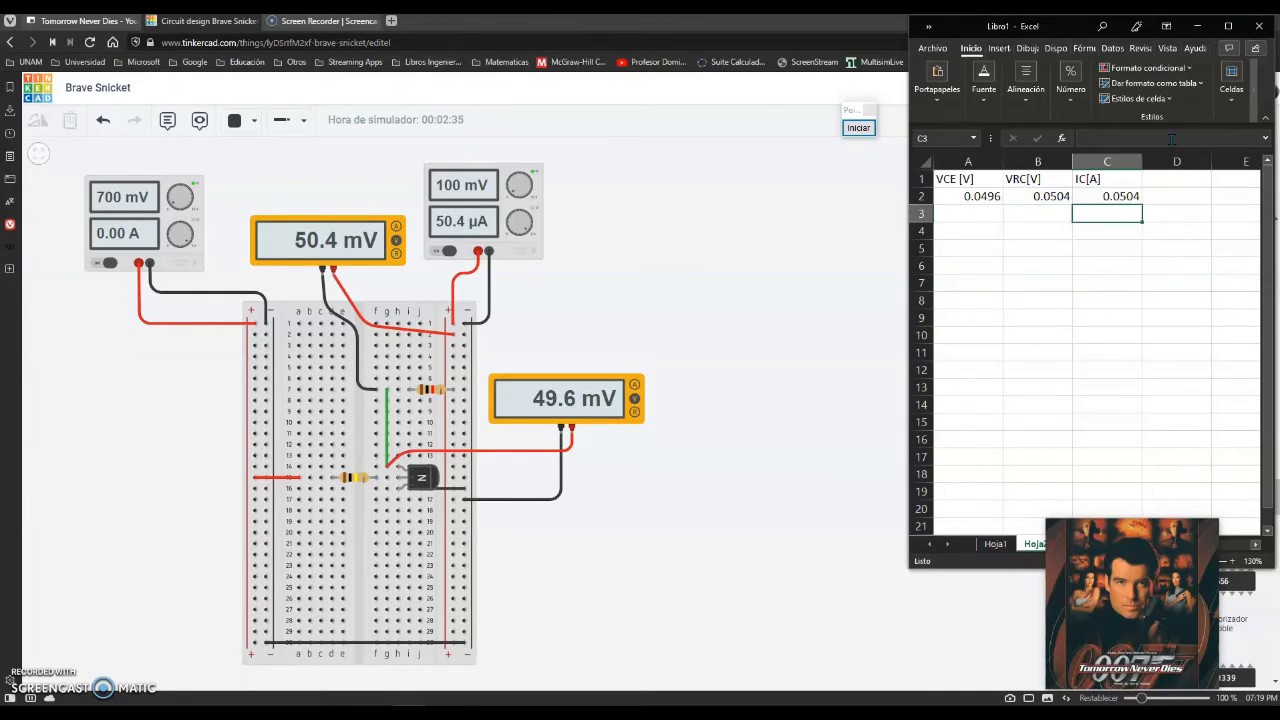
Change the collector current header in C1 to IC[mA].
click(1137, 213)
click(1095, 179)
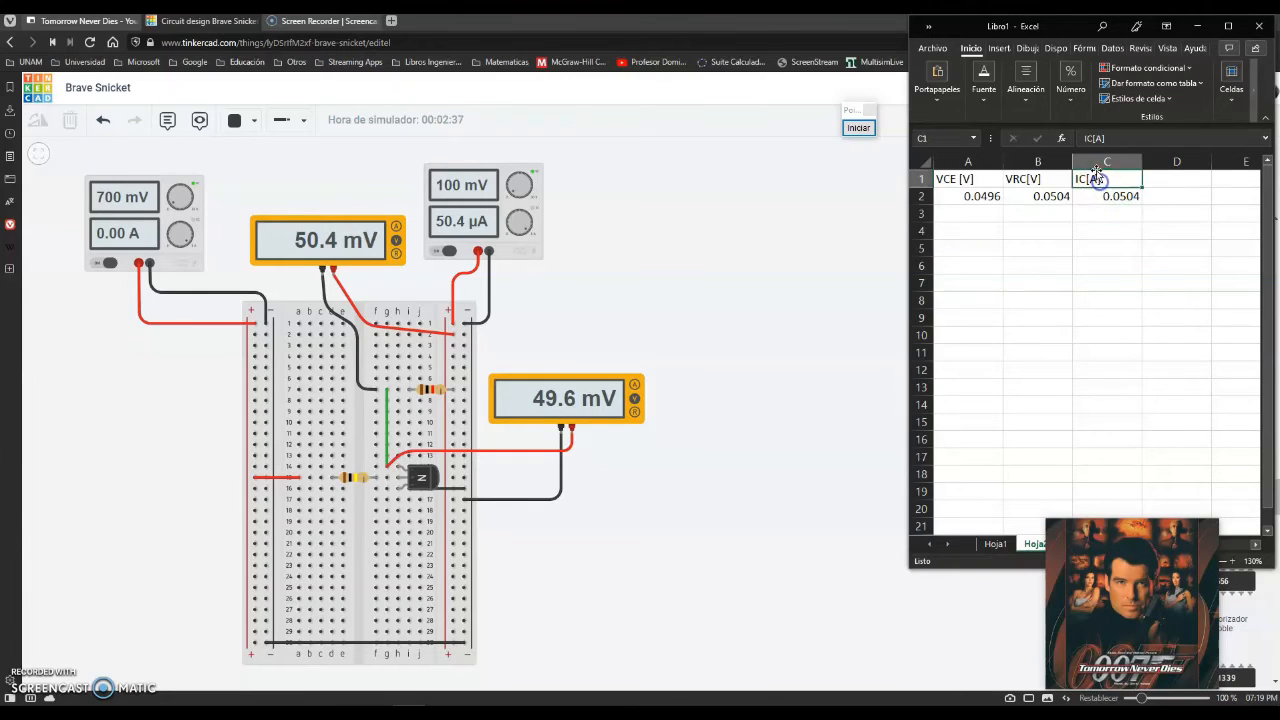
click(1098, 137)
click(1098, 140)
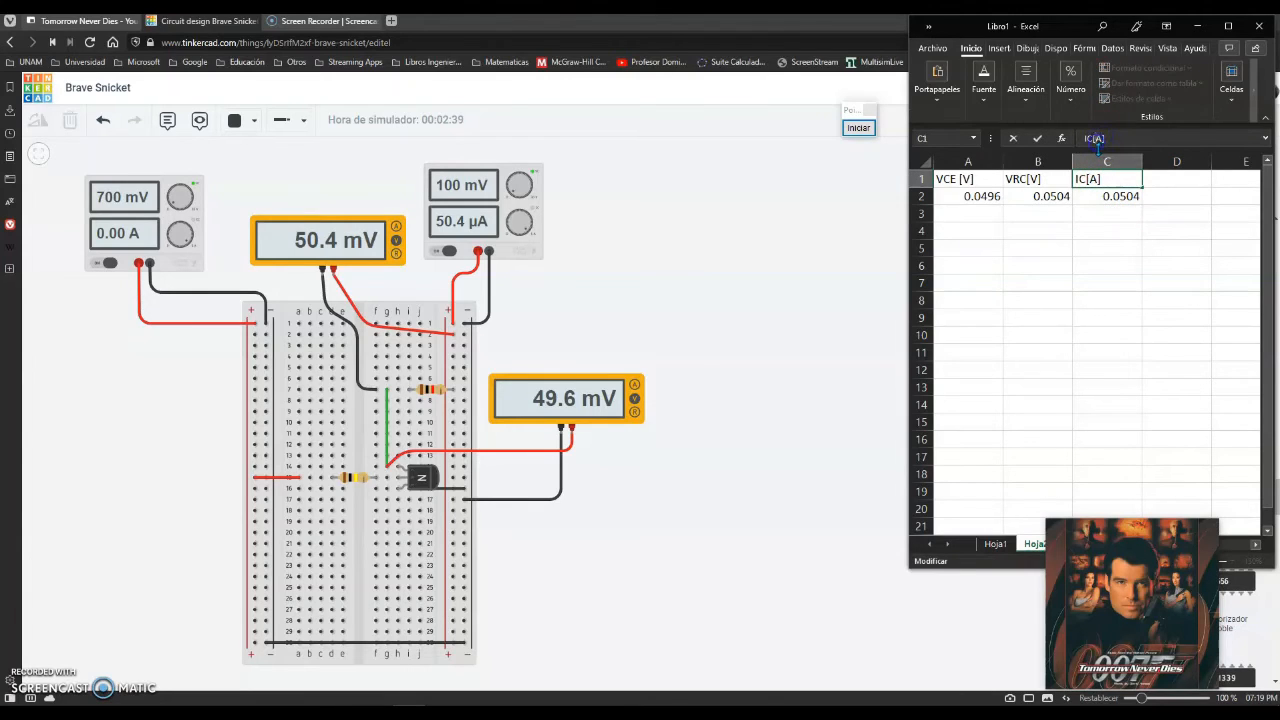
text(m)
click(1139, 134)
key(Return)
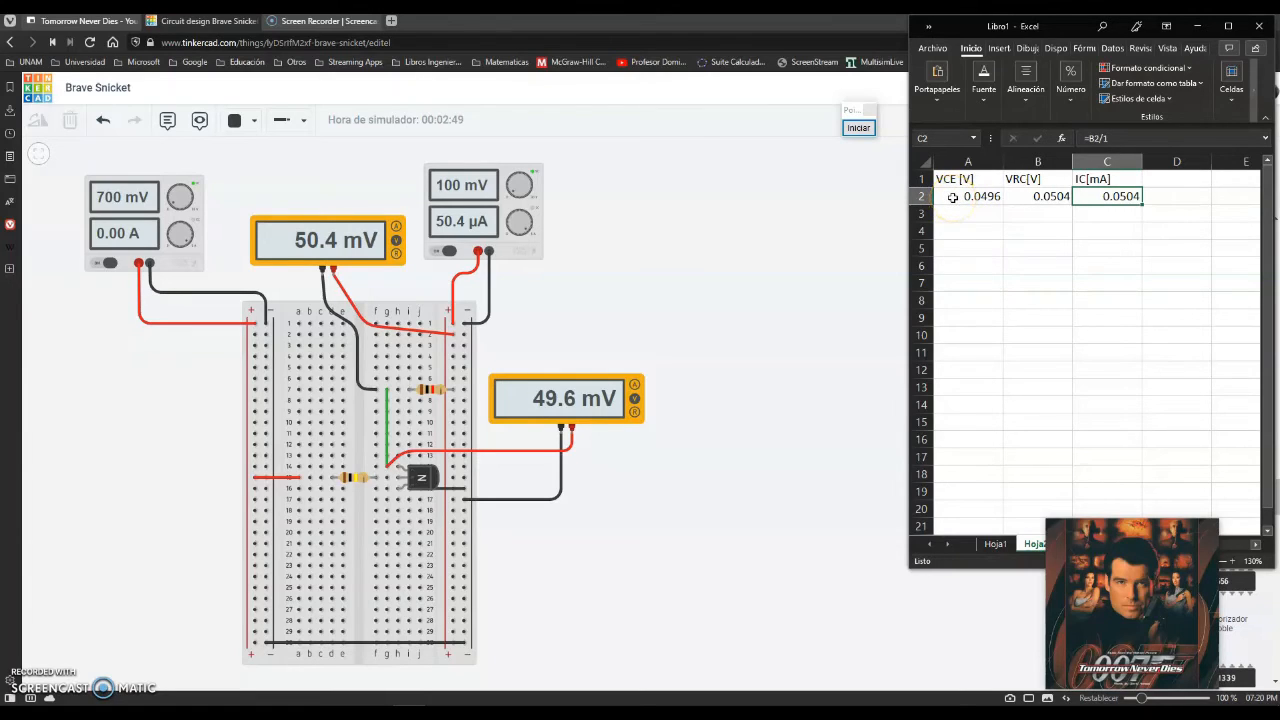
Switch to Tinkercad and set the VCC power supply voltage to 0.2 V.
click(953, 197)
click(1094, 198)
click(494, 224)
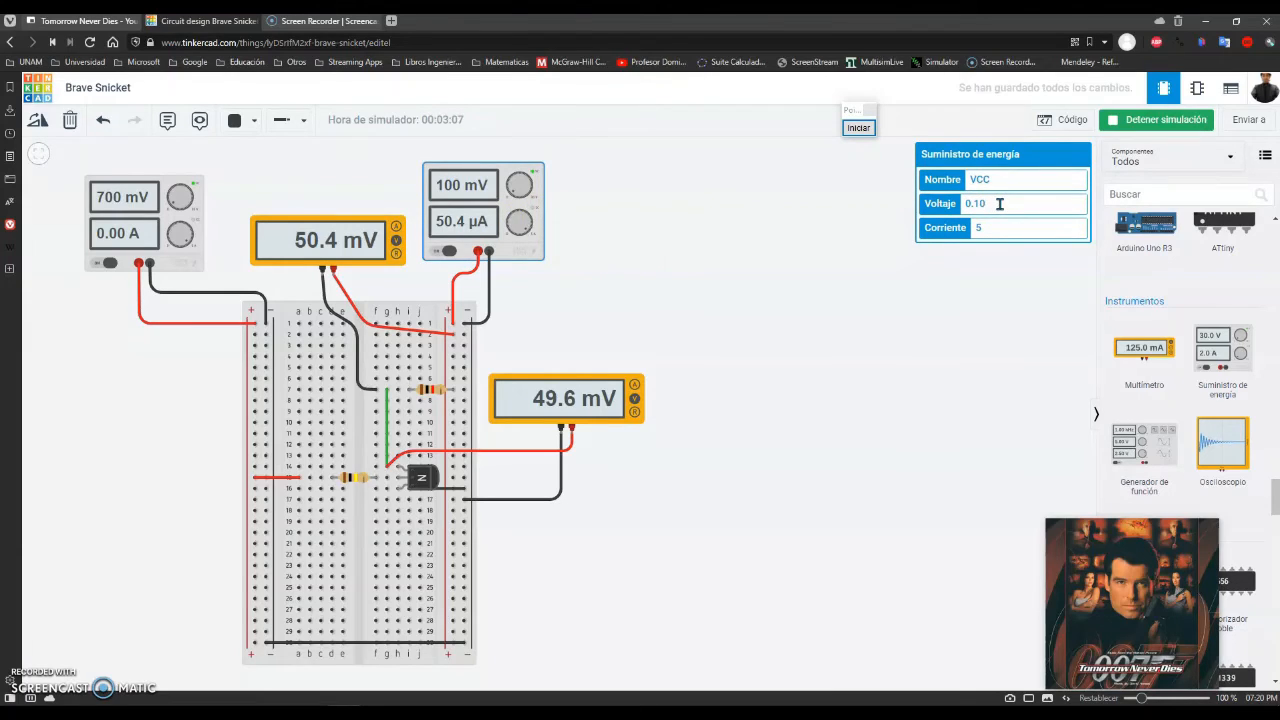
key(BackSpace)
key(BackSpace)
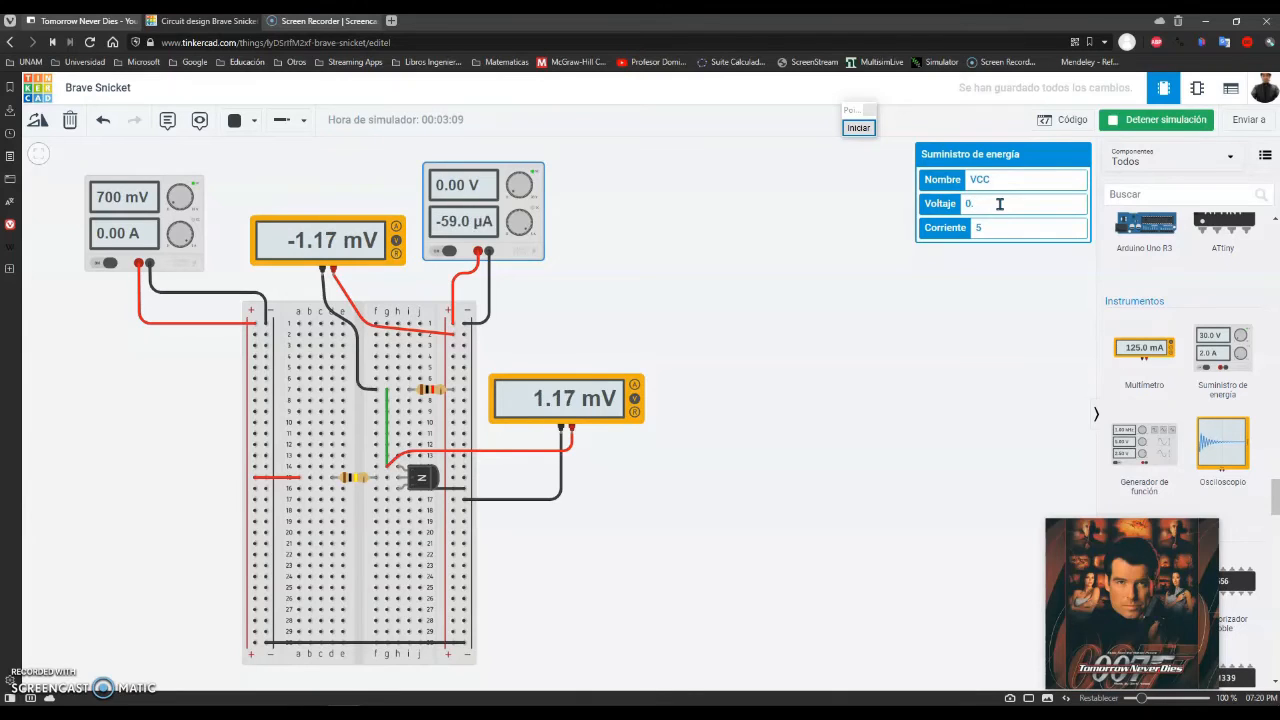
text(2)
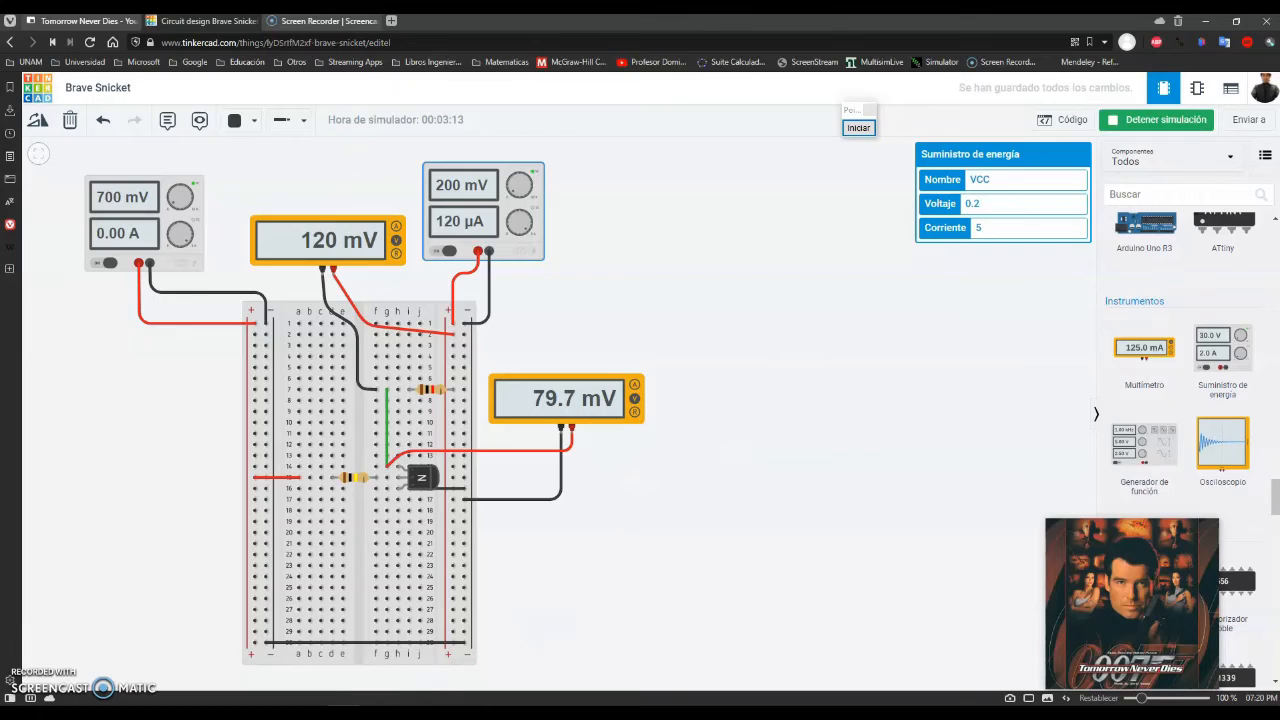
Switch to Excel and record the new multimeter readings in volts, 0.0797 for VCE in A3 and 0.12 for VRC in B3.
mouse_move(420, 705)
click(408, 660)
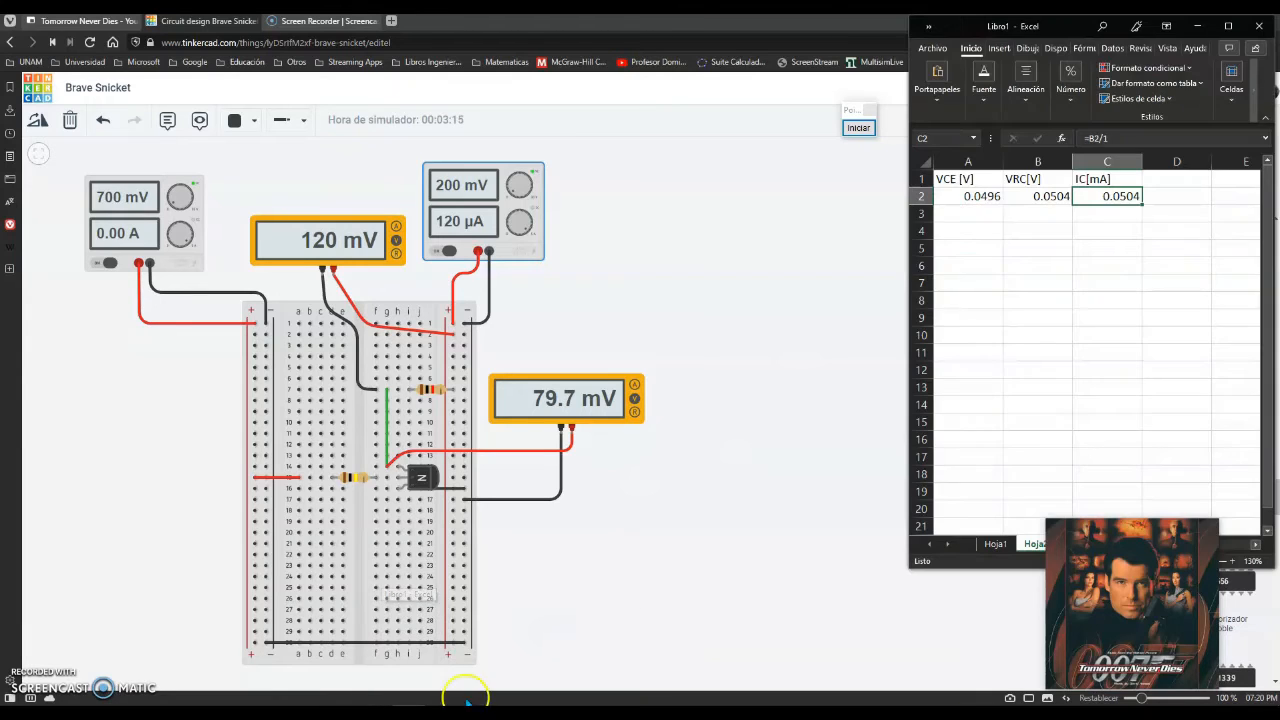
click(970, 214)
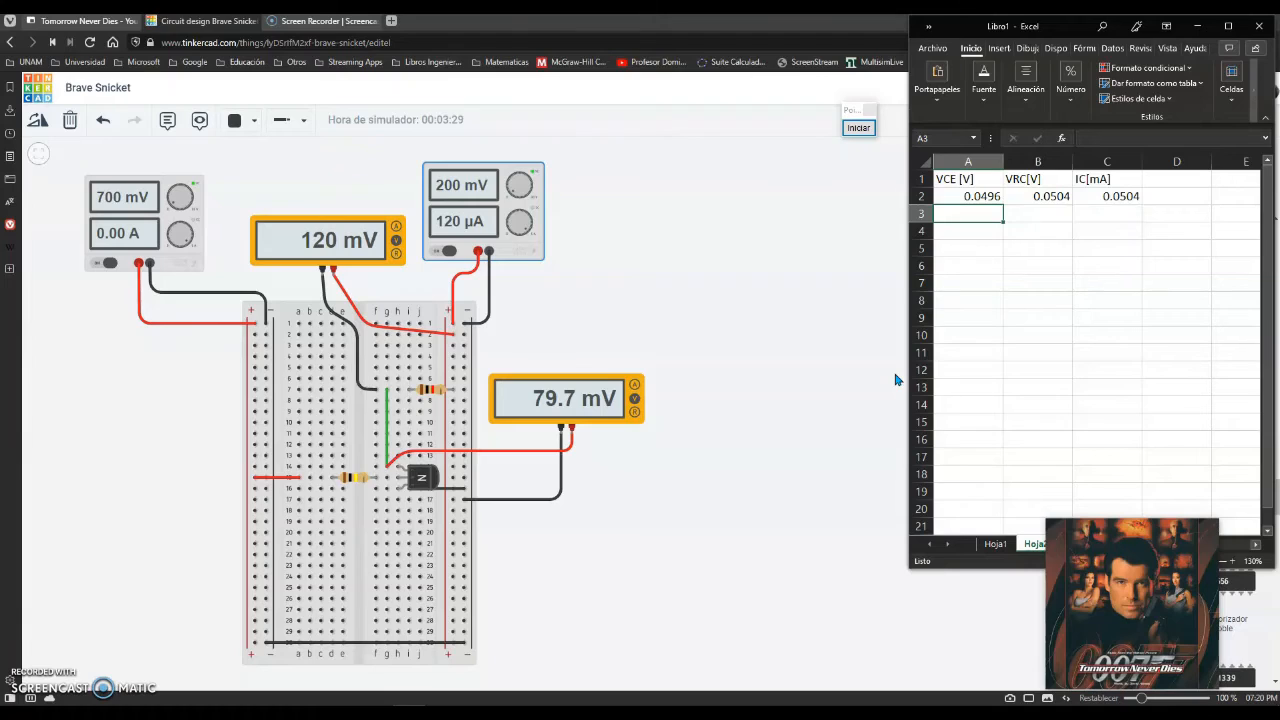
text(0.079)
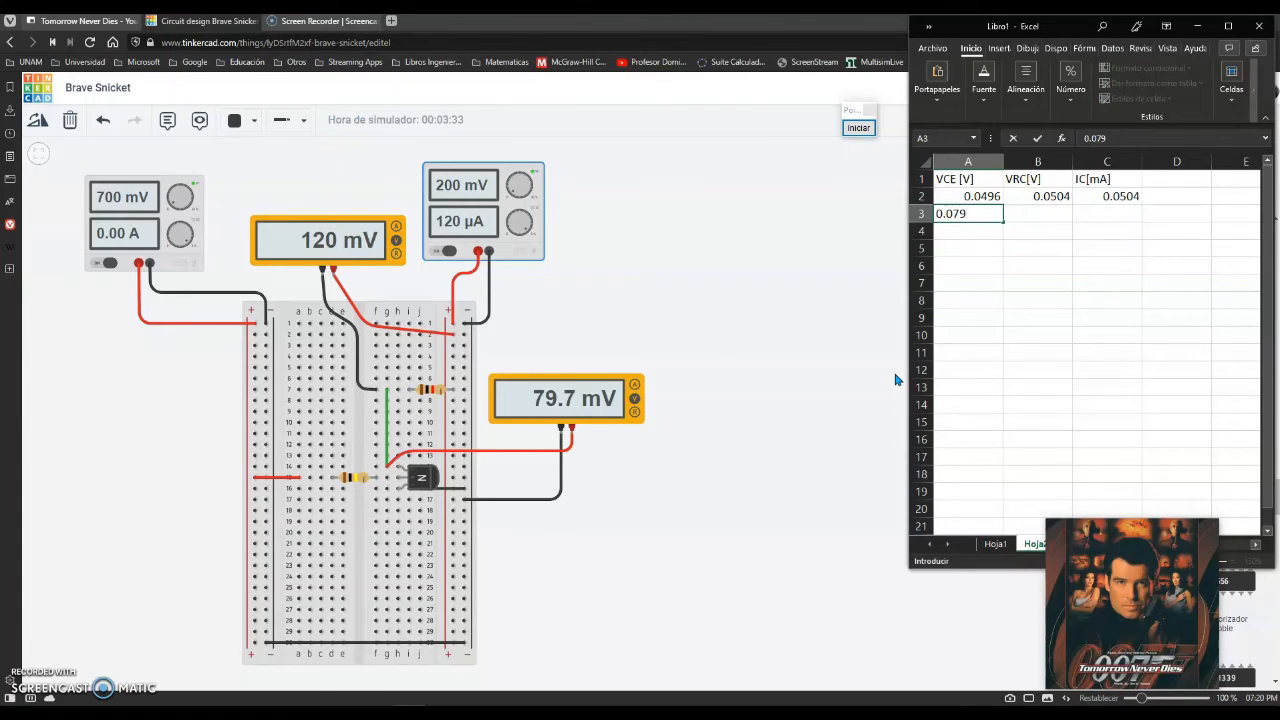
text(7)
key(Tab)
text(120)
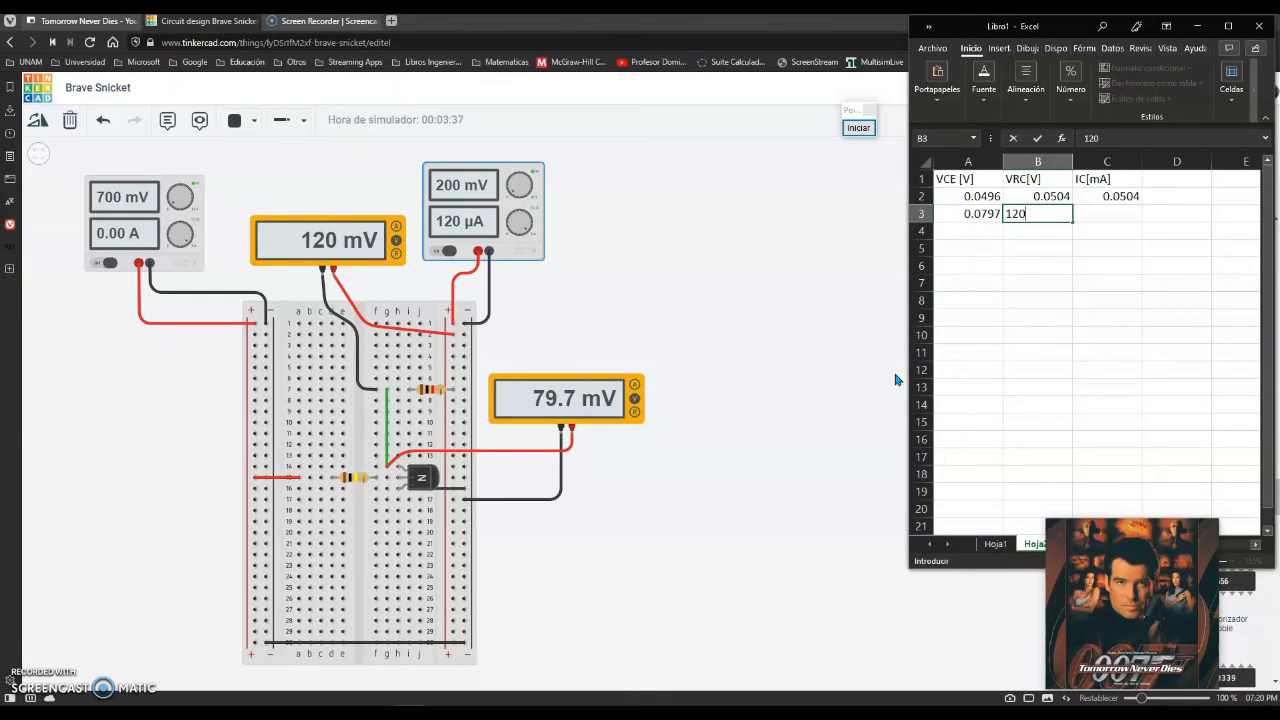
key(BackSpace)
key(BackSpace)
key(BackSpace)
text(0.)
key(Tab)
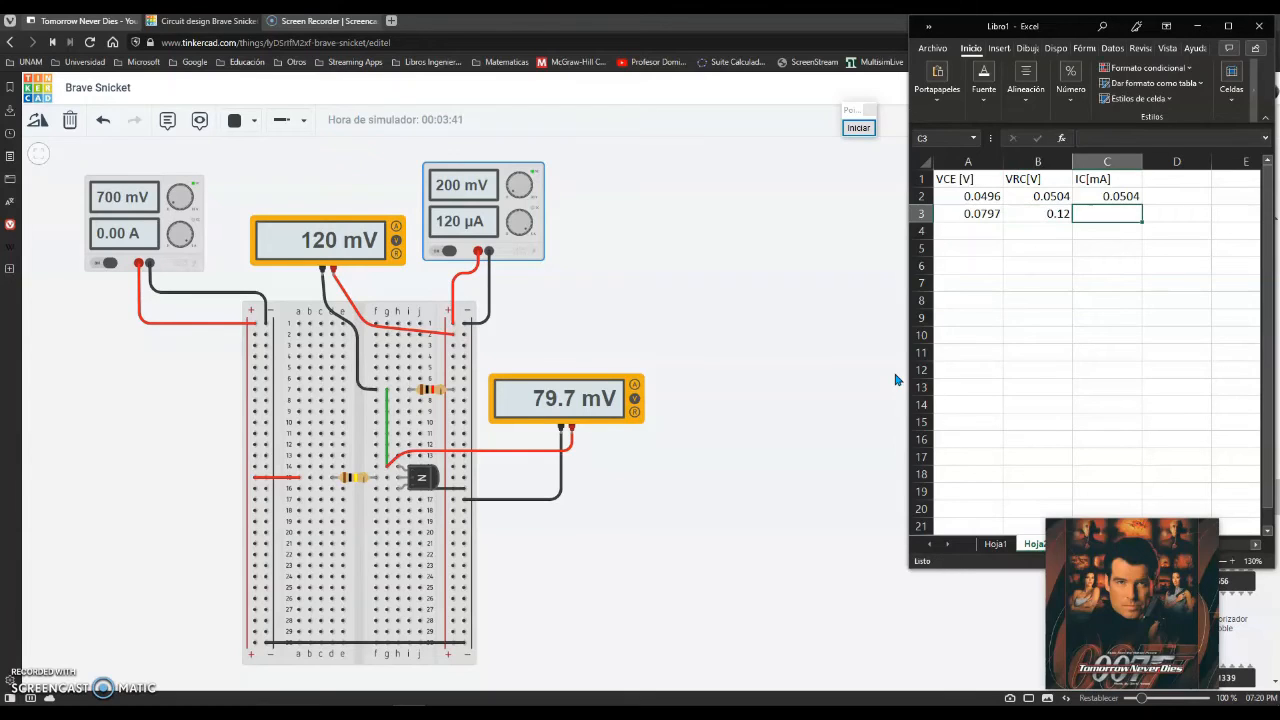
Copy the collector current formula from C2 down to C3 and select A4 for the next reading.
click(1106, 196)
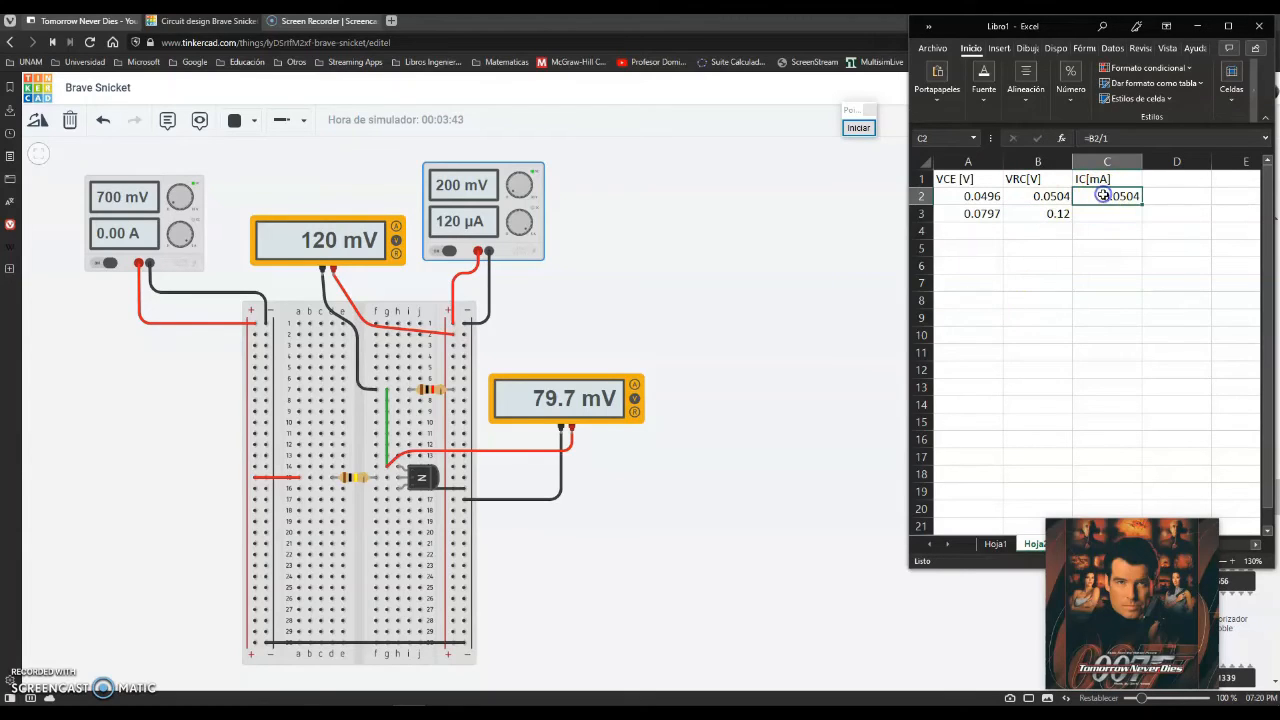
drag(1140, 204, 1140, 222)
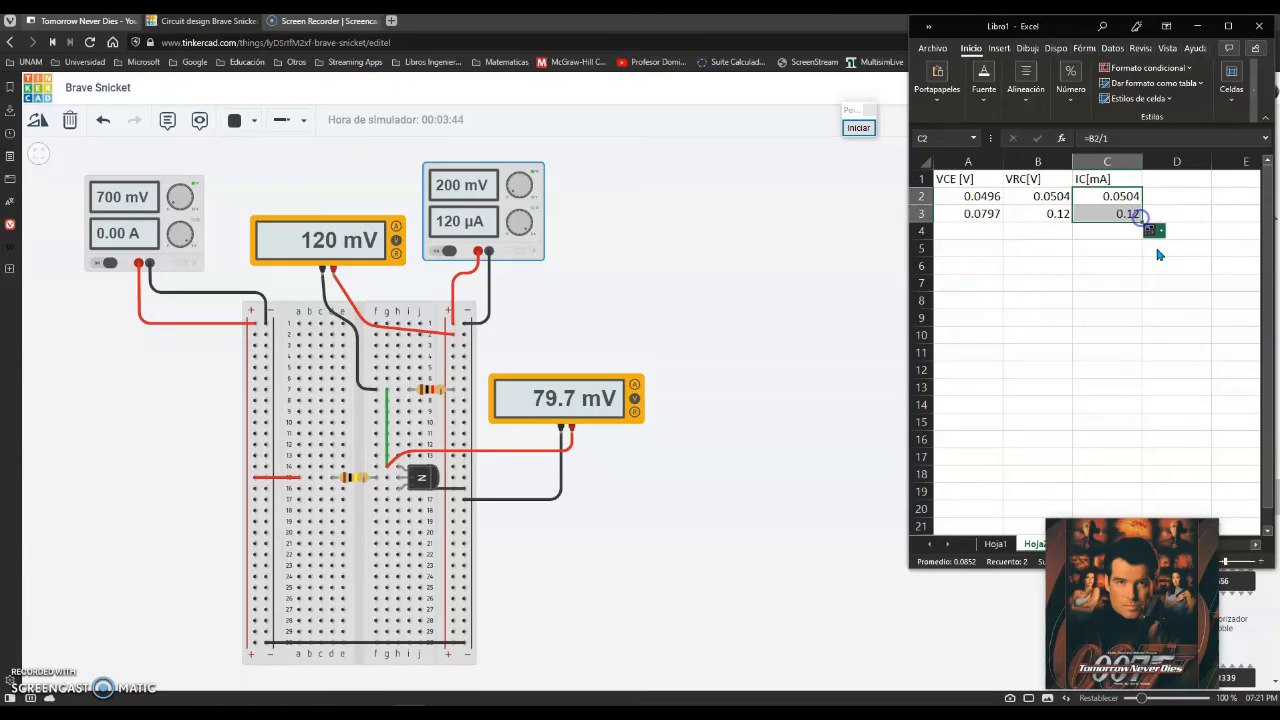
click(1100, 233)
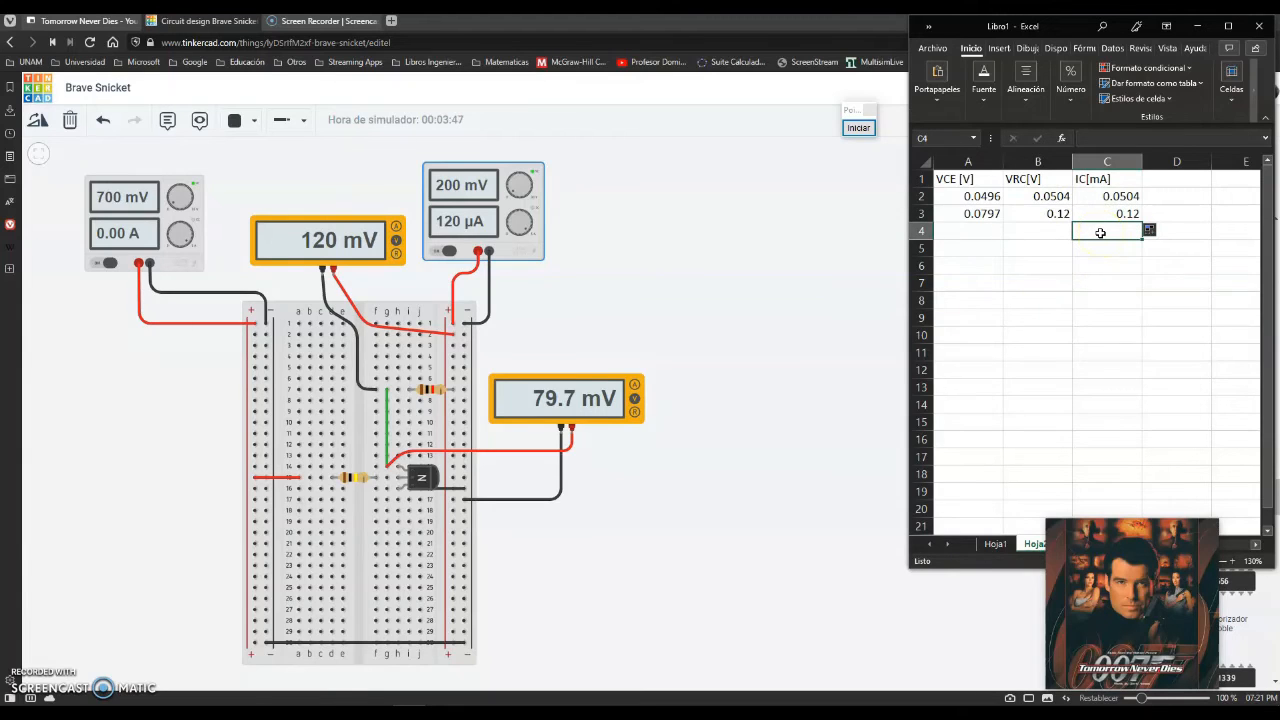
click(980, 231)
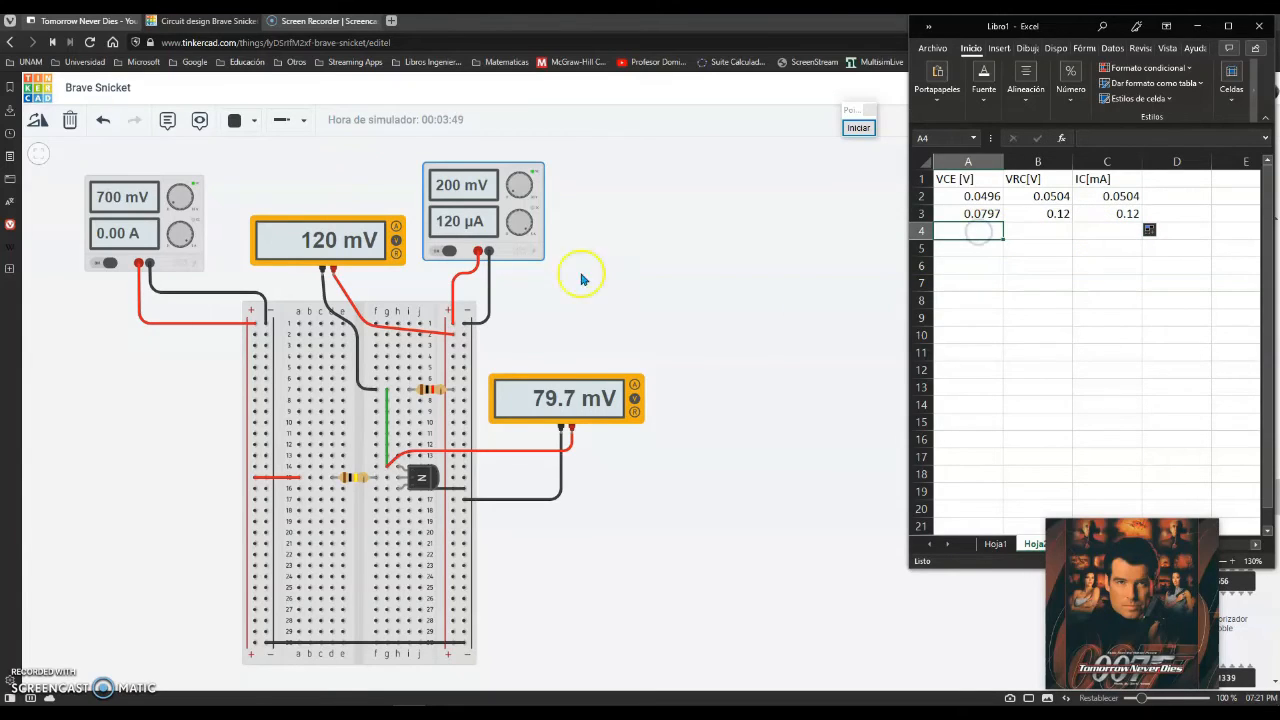
Return to Tinkercad and set the VCC power supply voltage to 0.3 V.
click(503, 246)
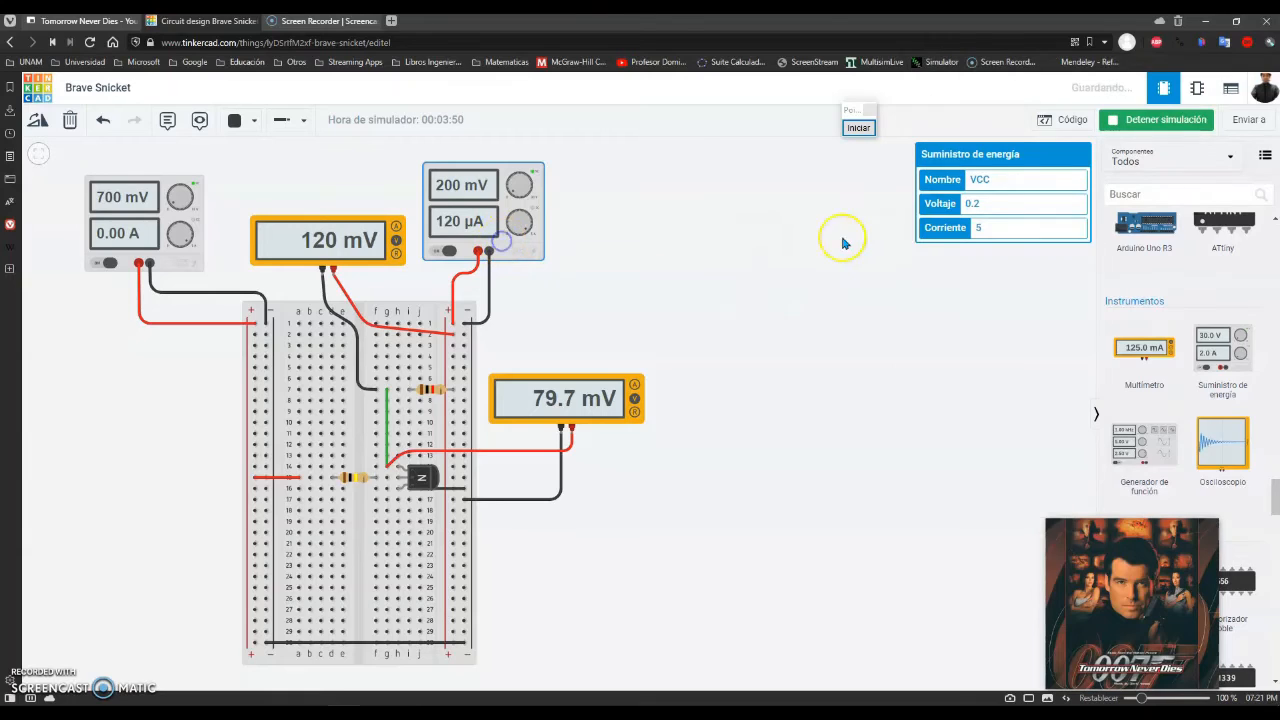
click(998, 204)
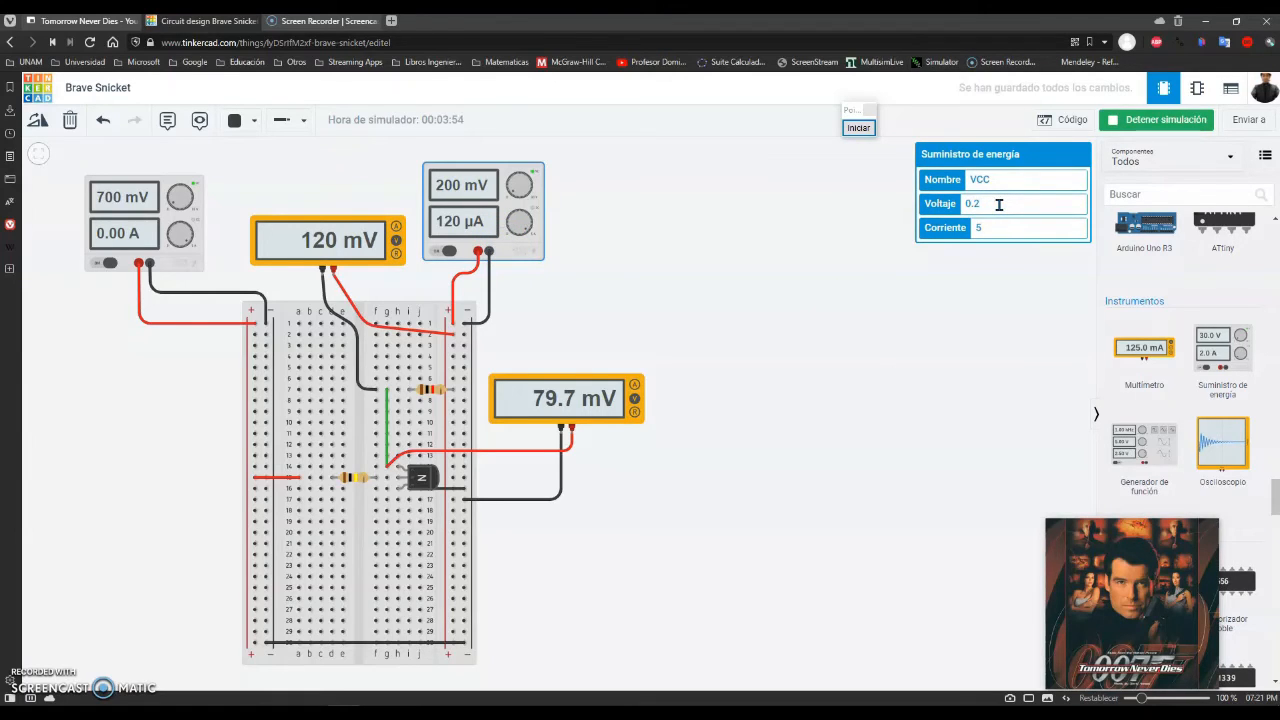
key(BackSpace)
text(3)
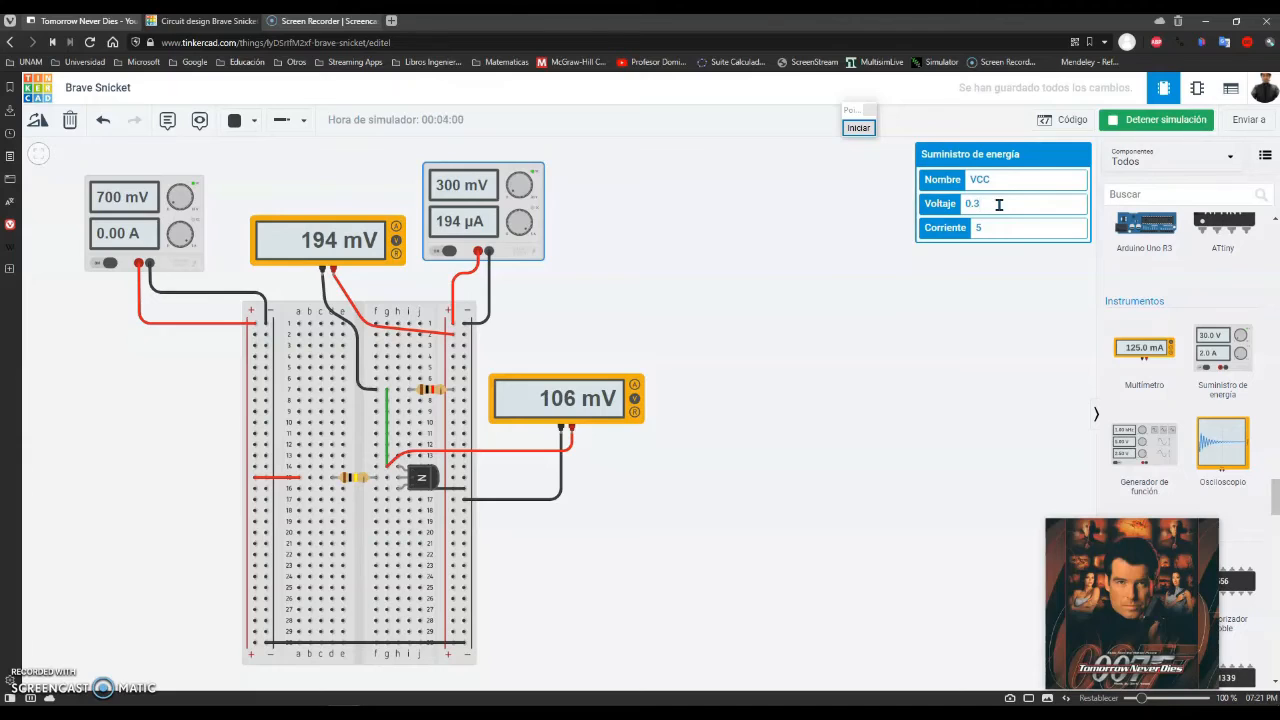
Switch to Excel and record the readings in volts, 0.106 for VCE in A4 and 0.194 for VRC in B4.
key(alt+Tab)
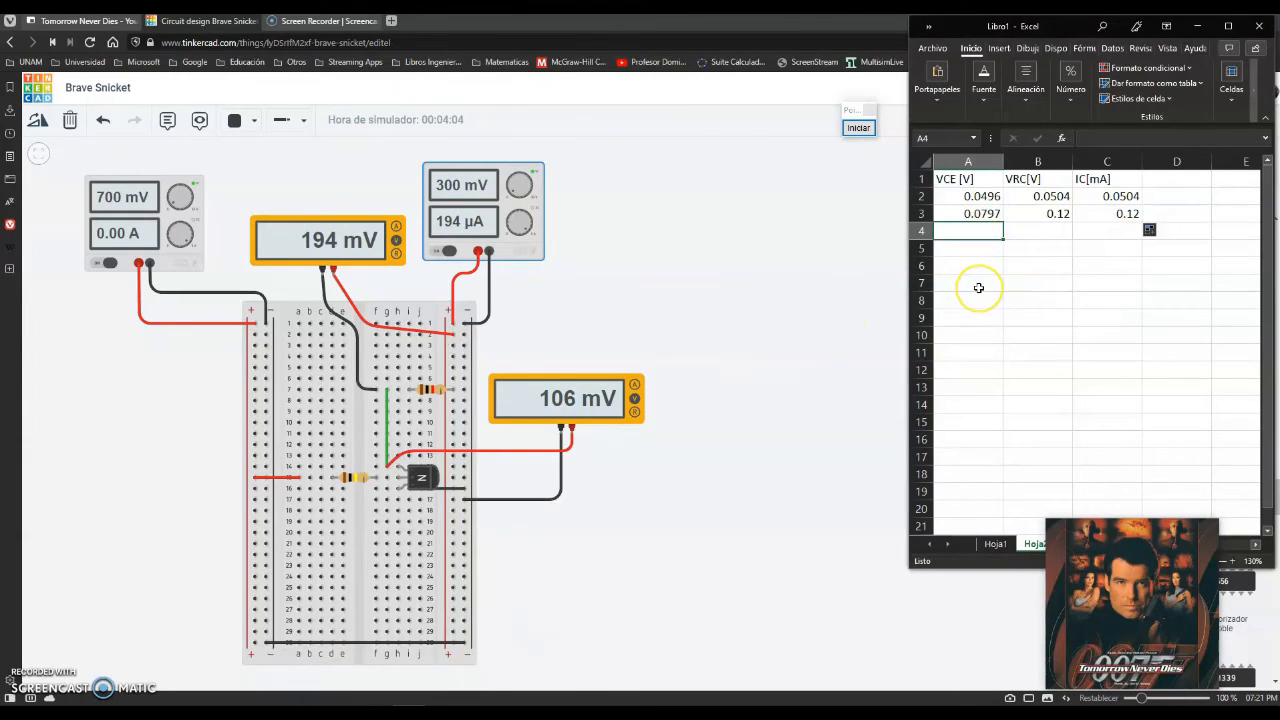
text(0.106)
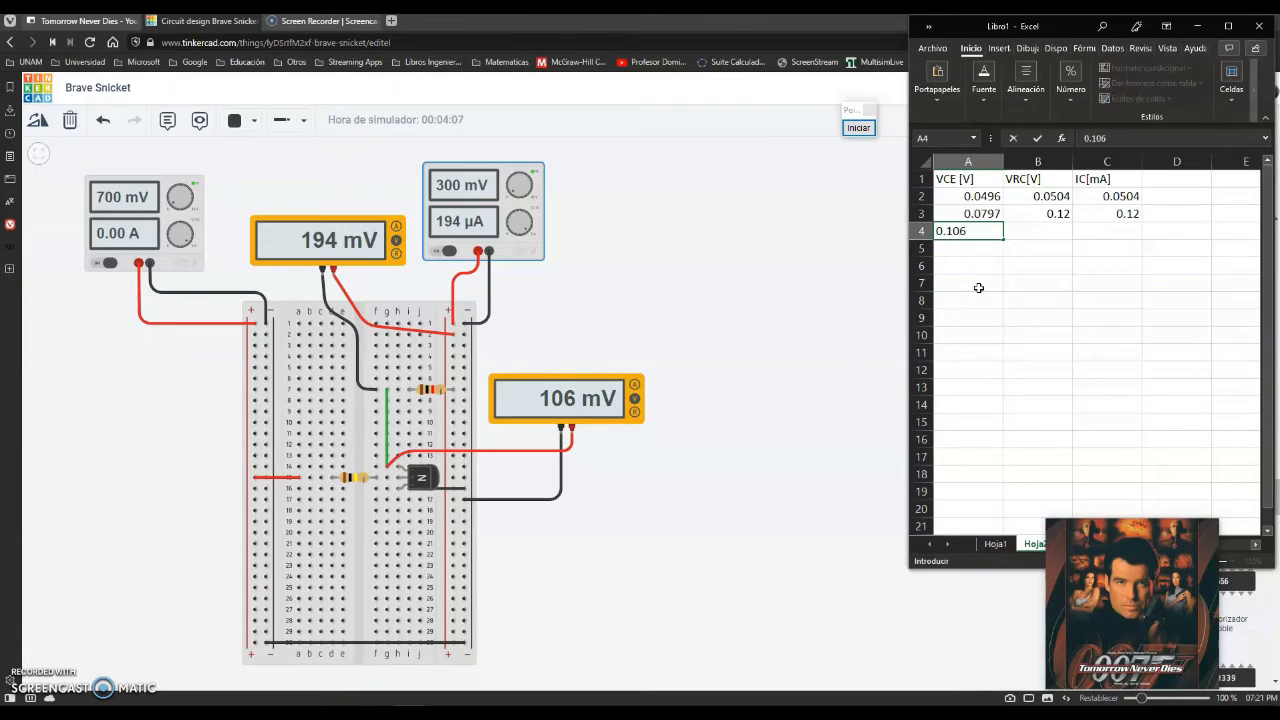
key(Tab)
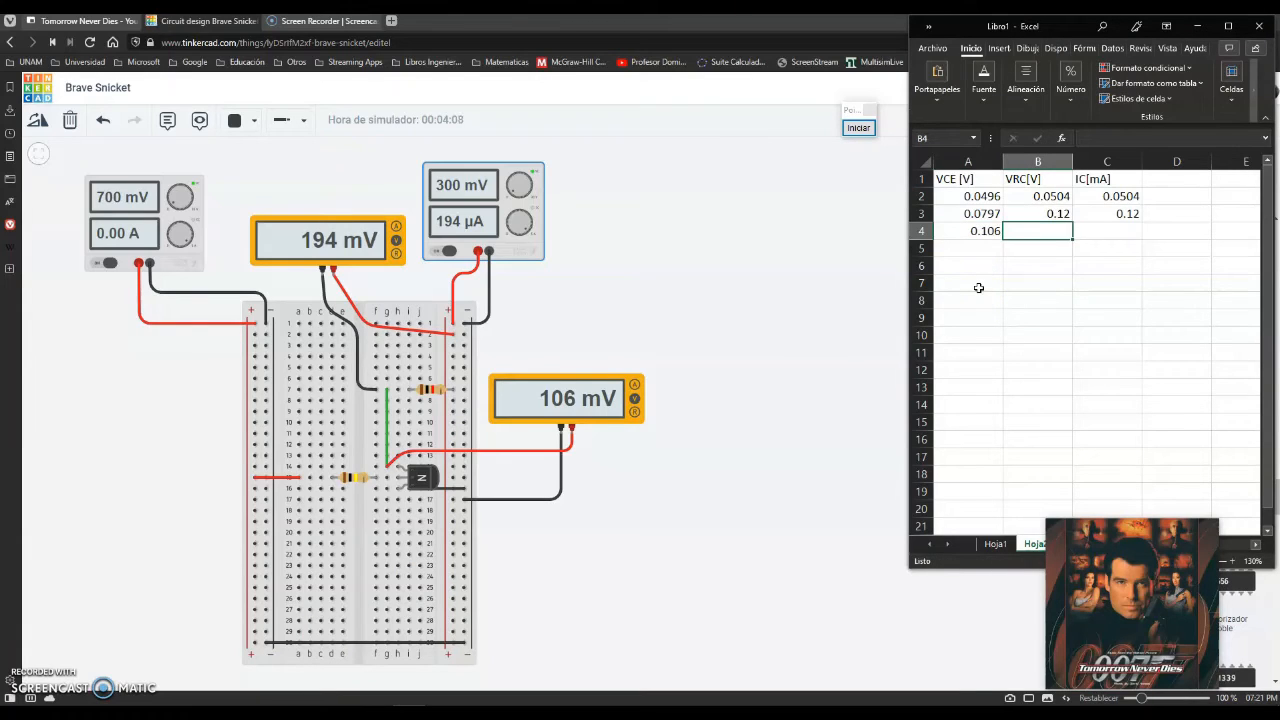
text(0.1)
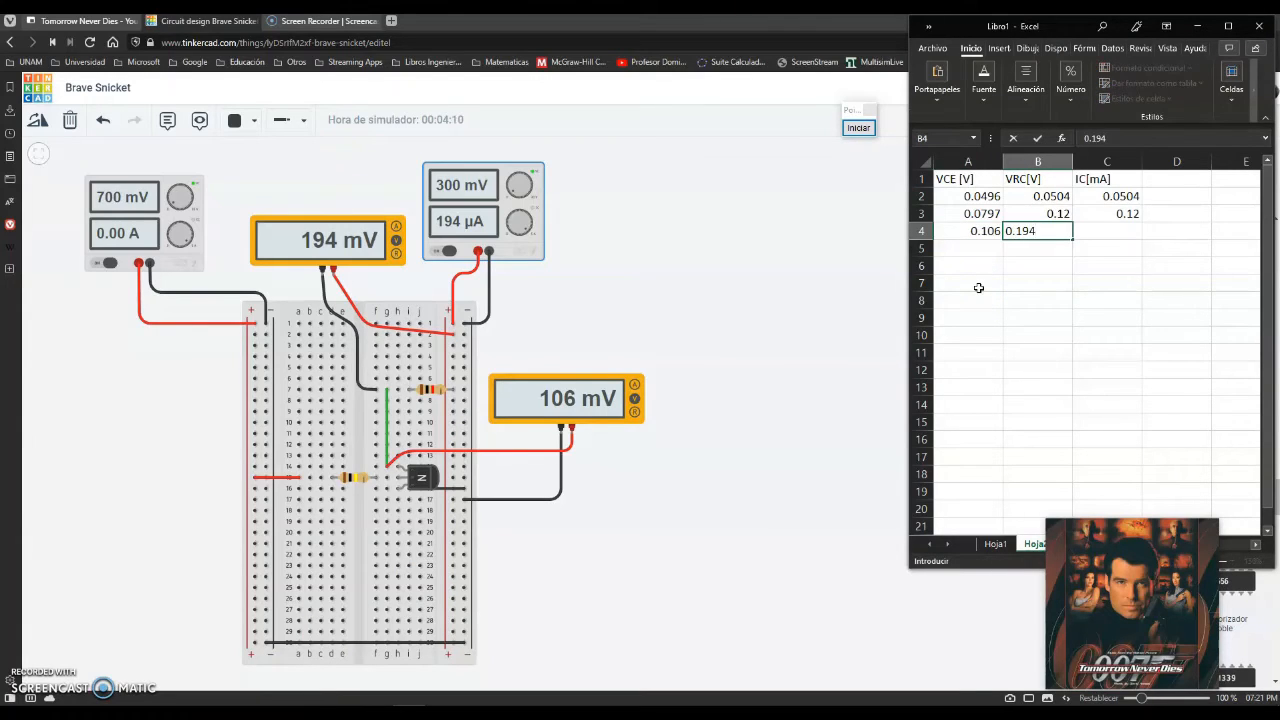
text(94)
key(Tab)
Extend the collector current formula from C3 down the IC column through C12.
click(1130, 214)
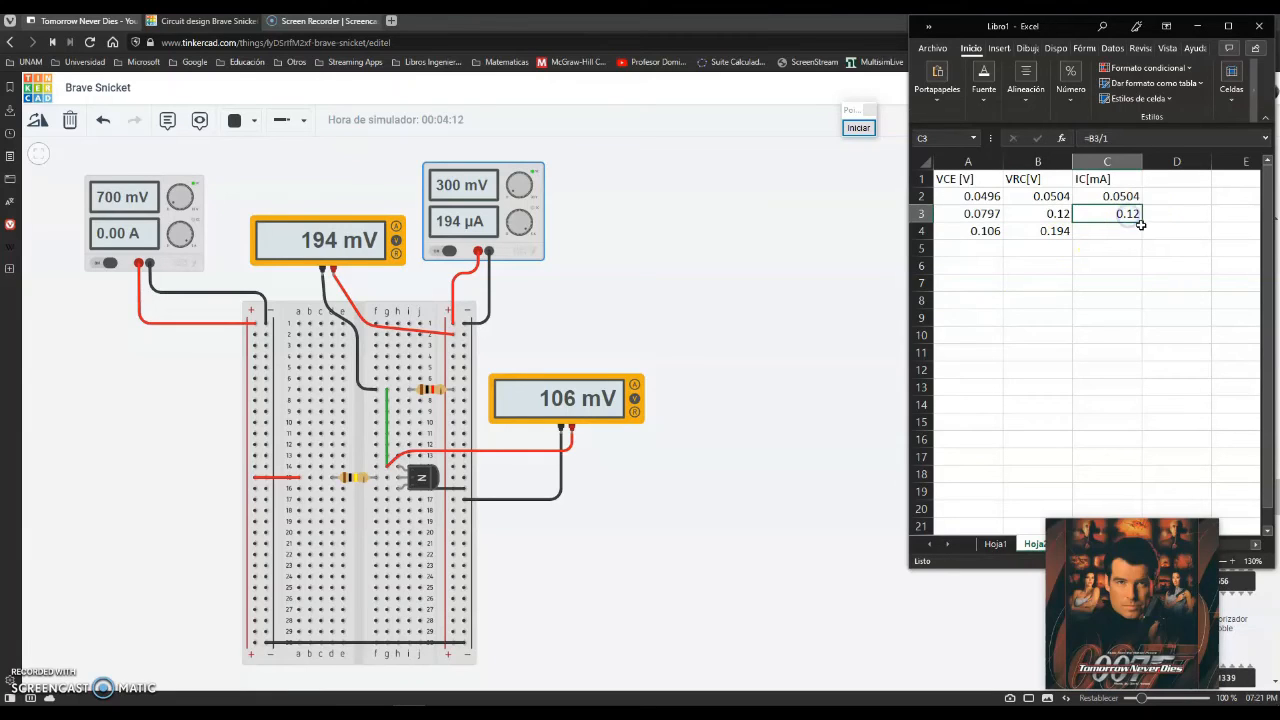
drag(1142, 221, 1145, 246)
click(1116, 249)
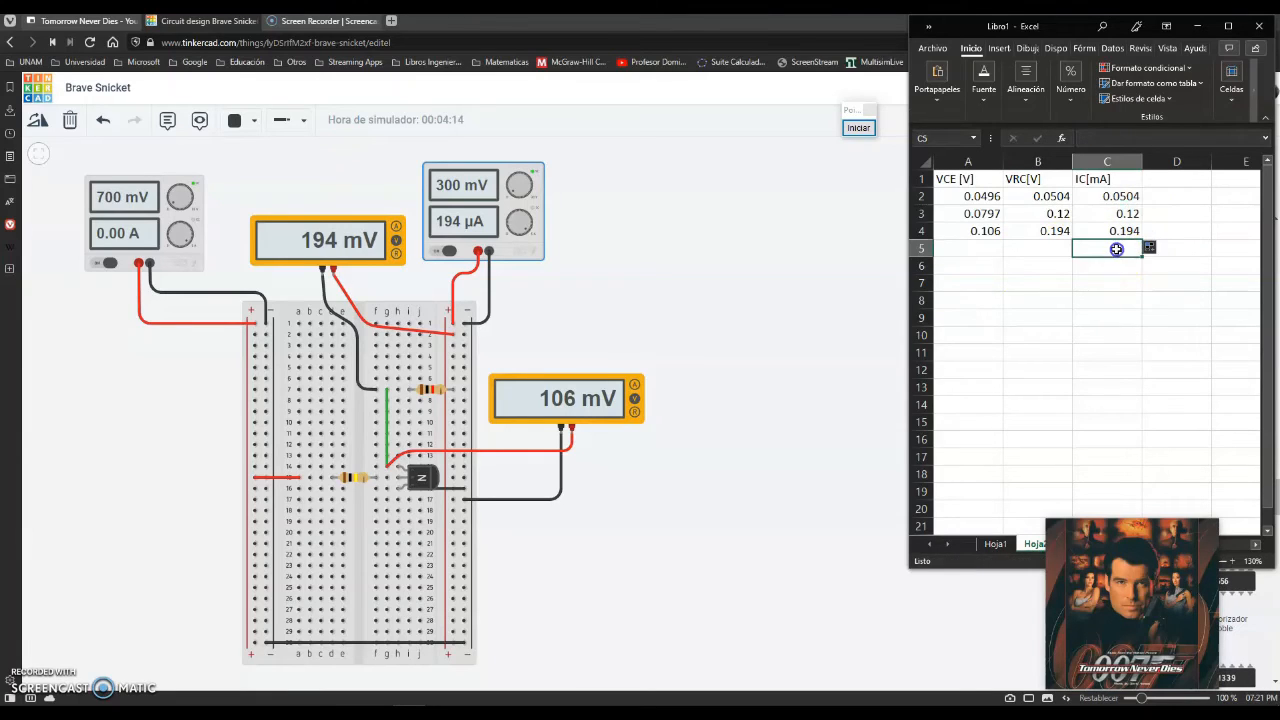
click(1112, 233)
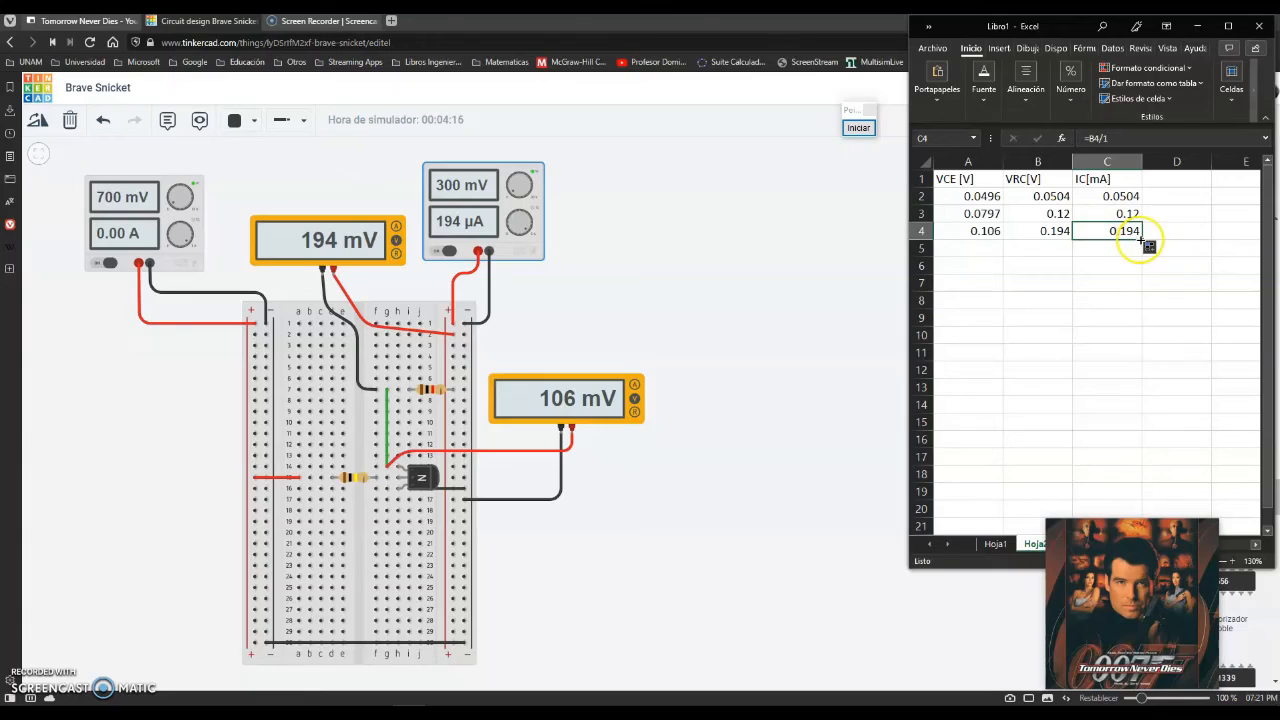
drag(1140, 239, 1140, 372)
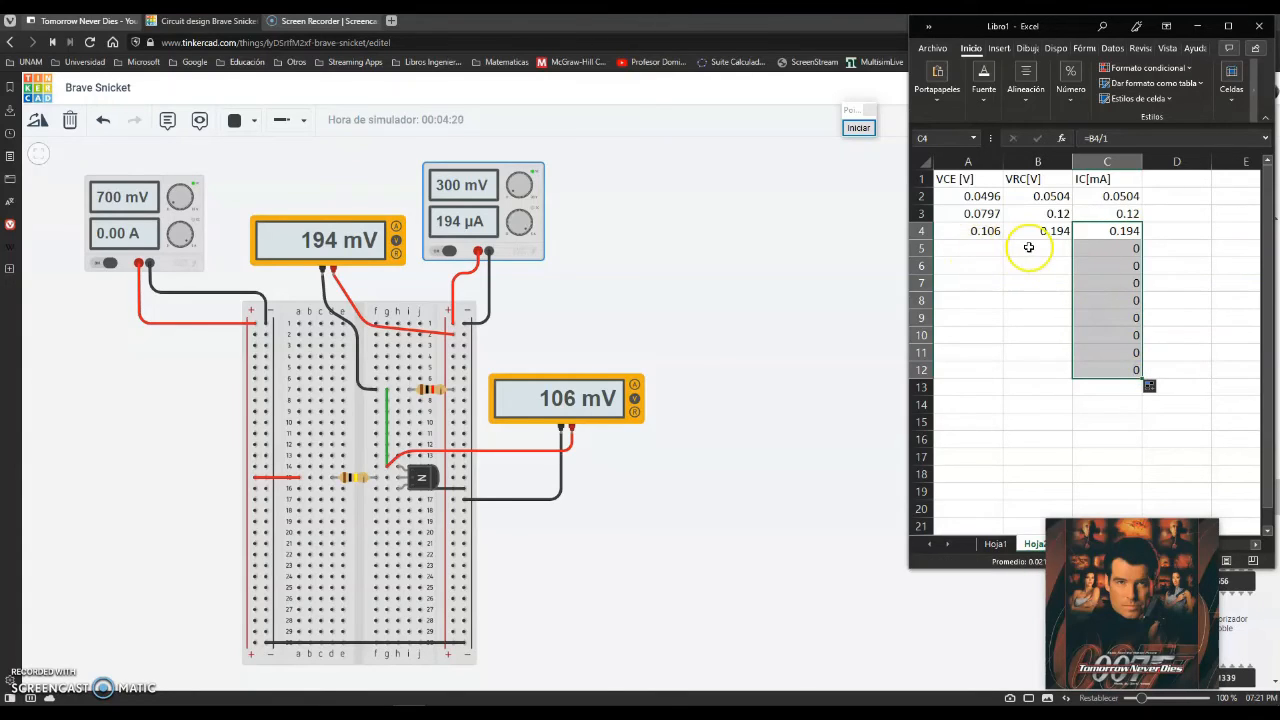
click(976, 248)
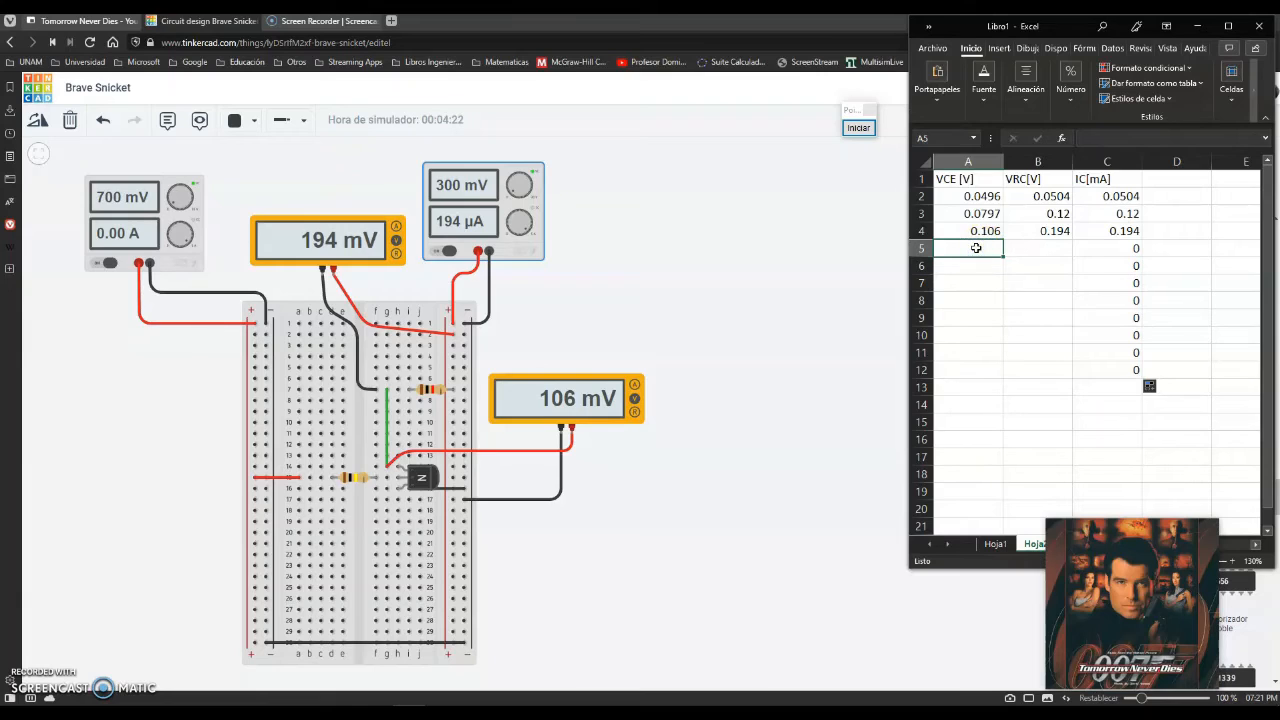
Check the cell reference in the copied collector current formula in C5.
click(1130, 248)
text(=B5/1)
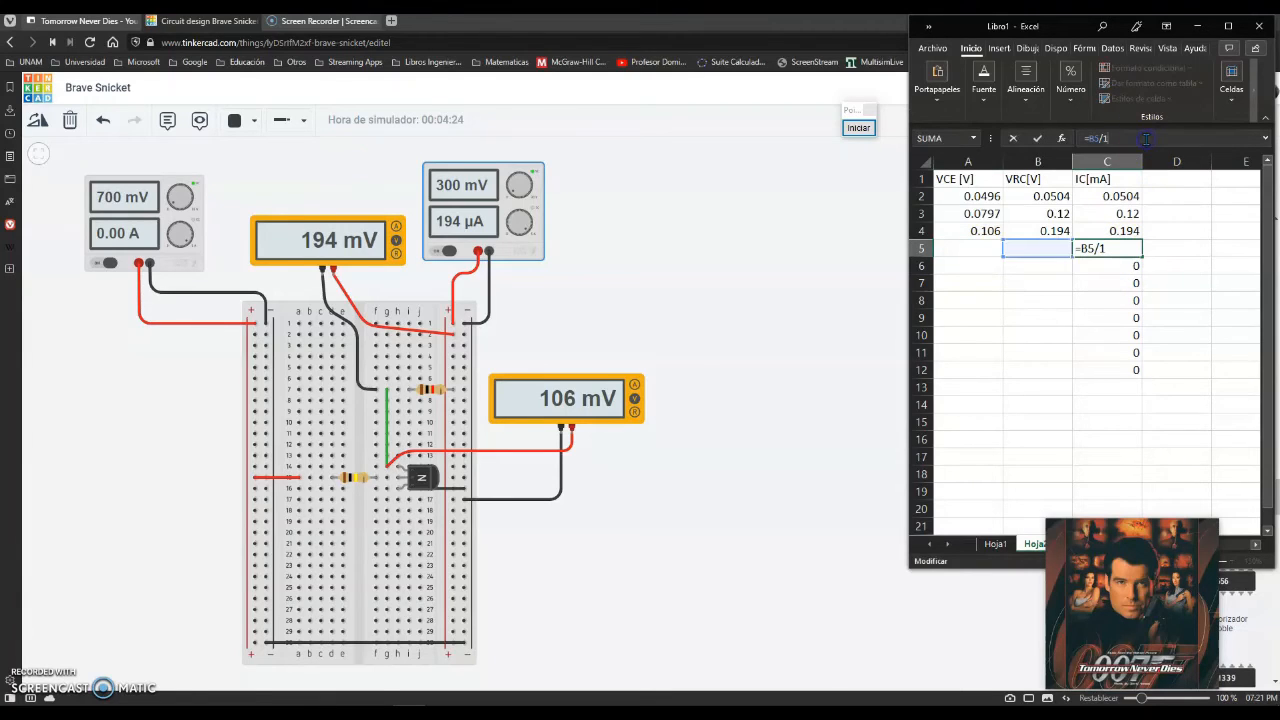
key(Return)
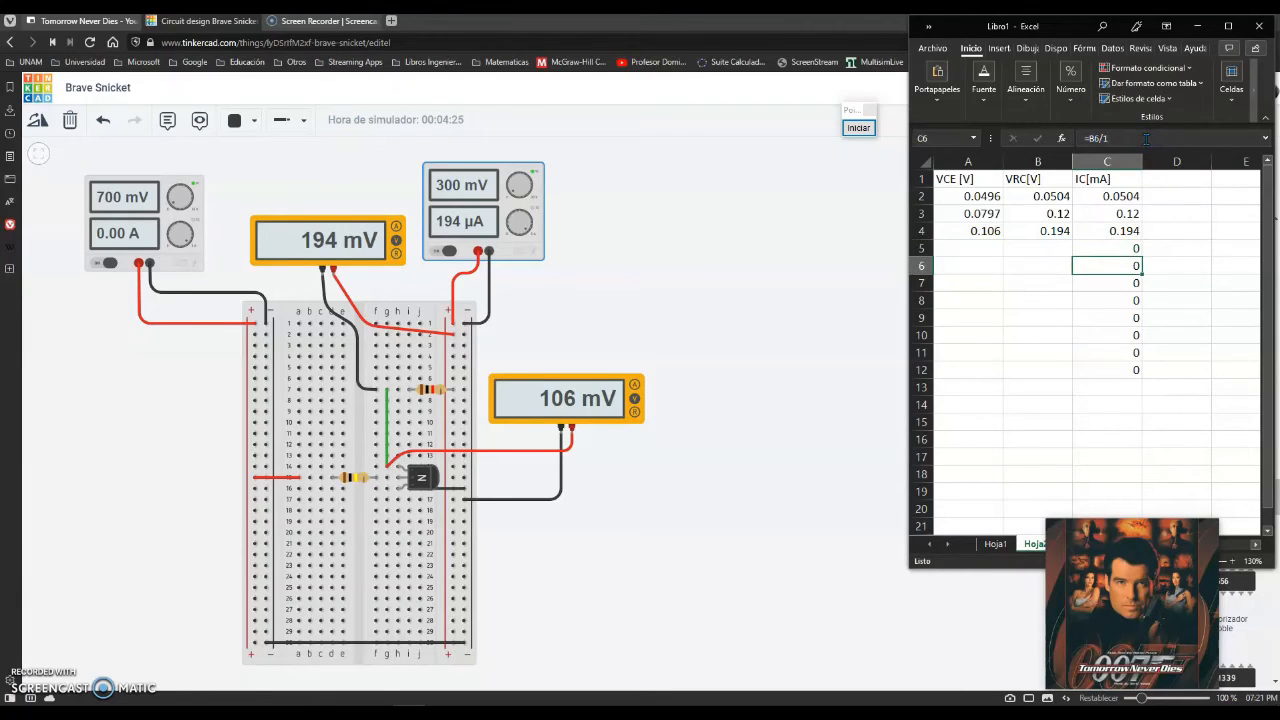
click(966, 249)
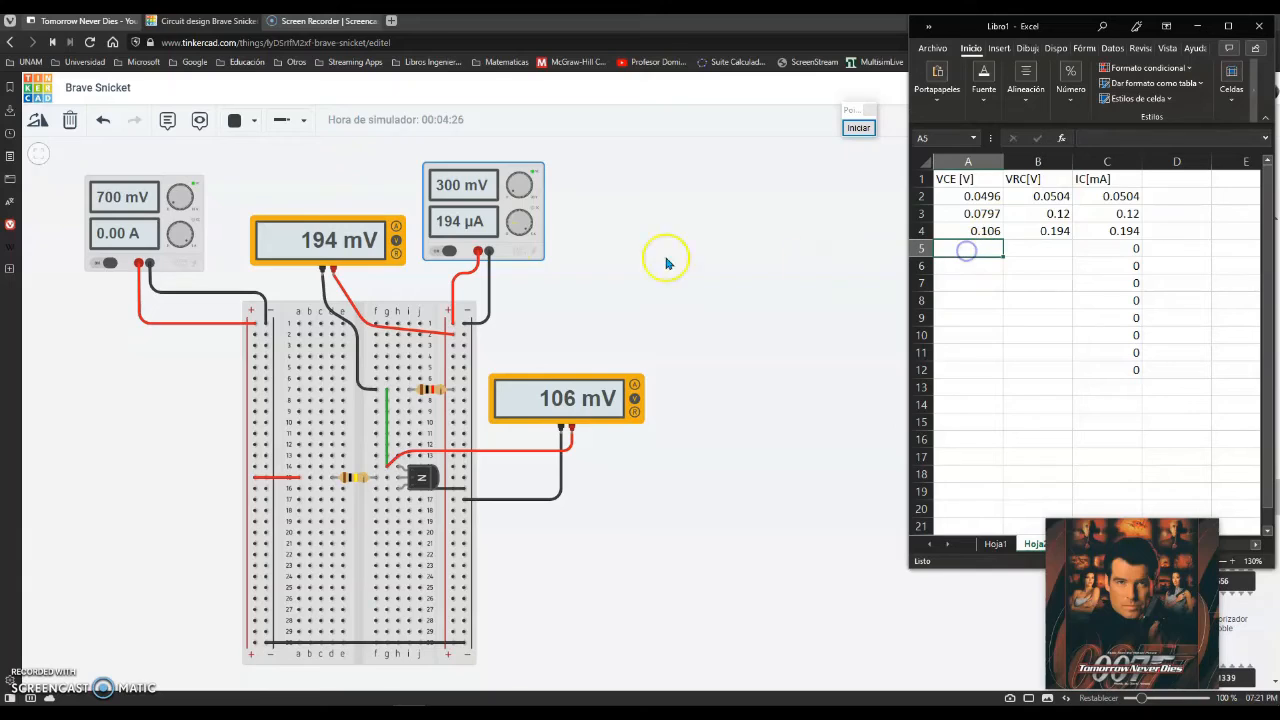
Return to Tinkercad and set the VCC power supply voltage to 0.4 V.
click(506, 252)
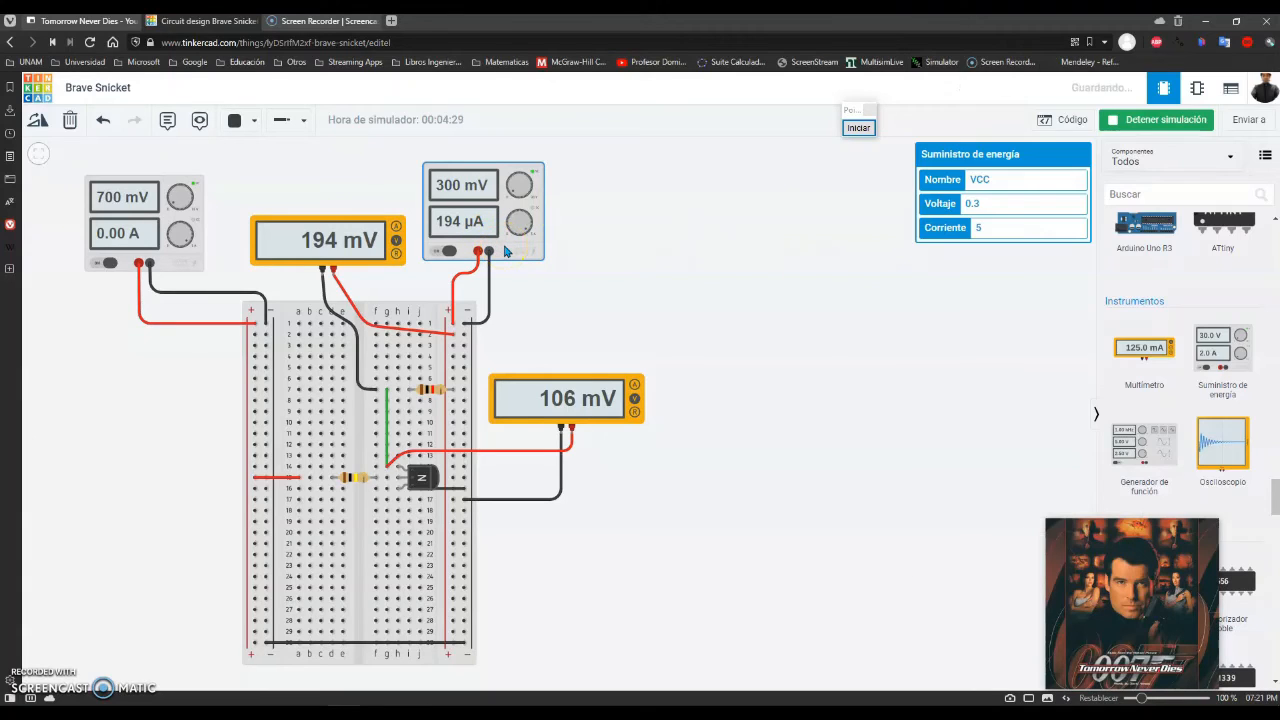
click(1004, 202)
key(BackSpace)
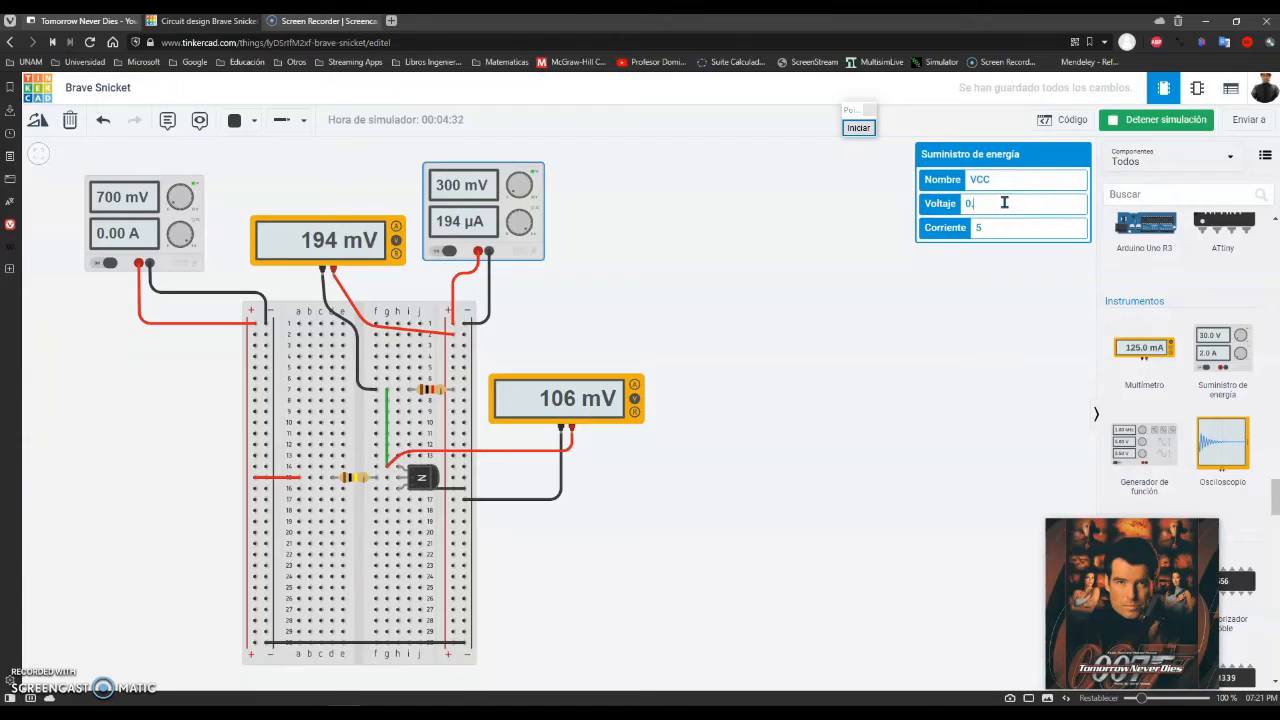
text(4)
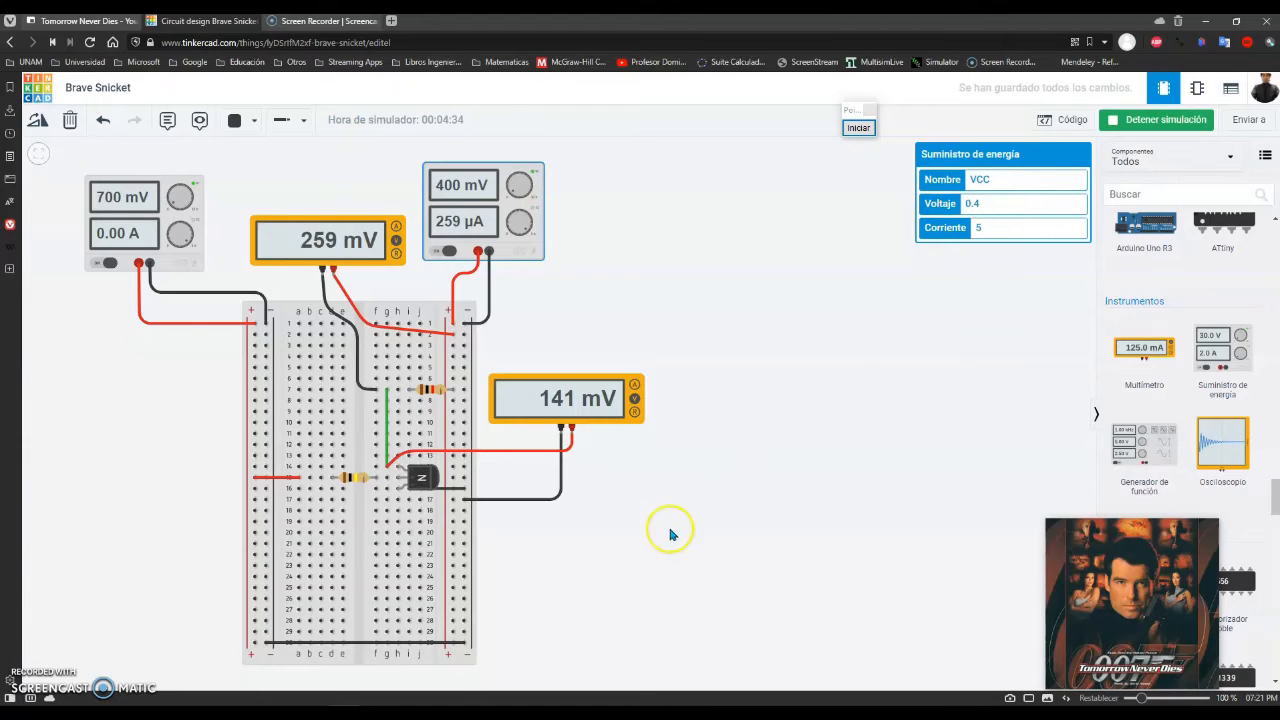
Switch to Excel and record the readings in volts, 0.141 for VCE in A5 and 0.259 for VRC in B5.
click(449, 711)
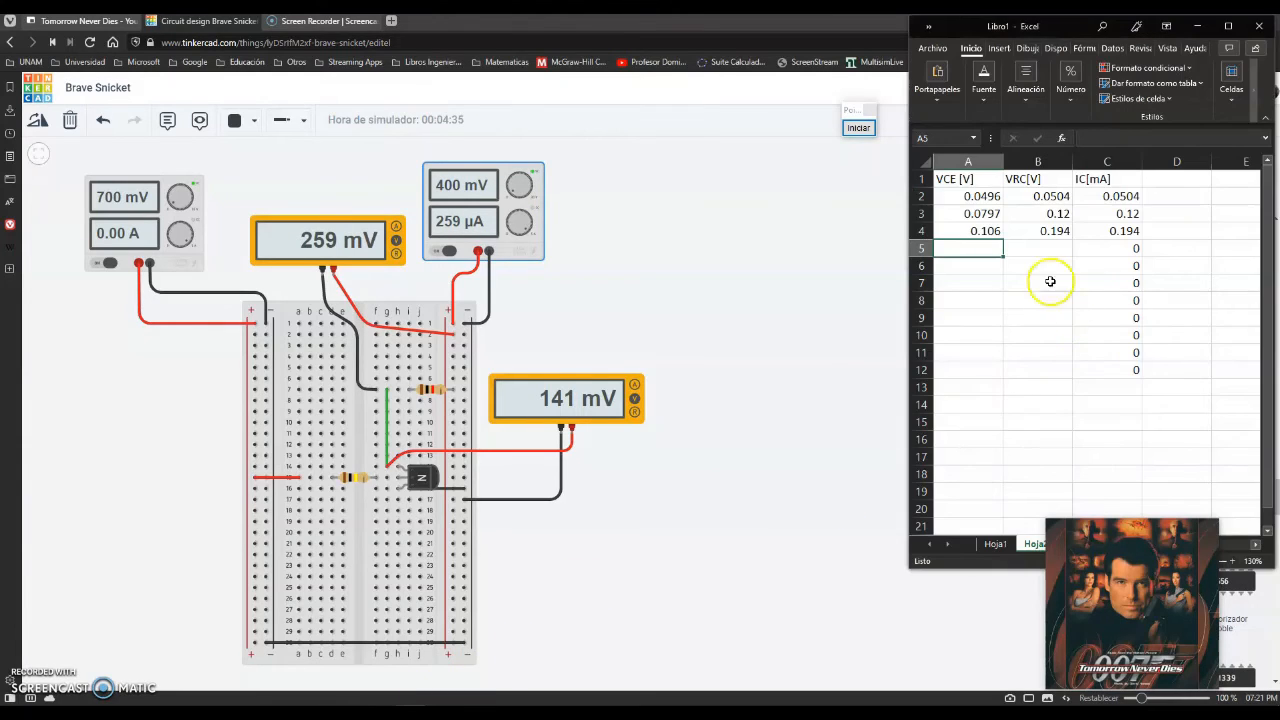
text(0.141)
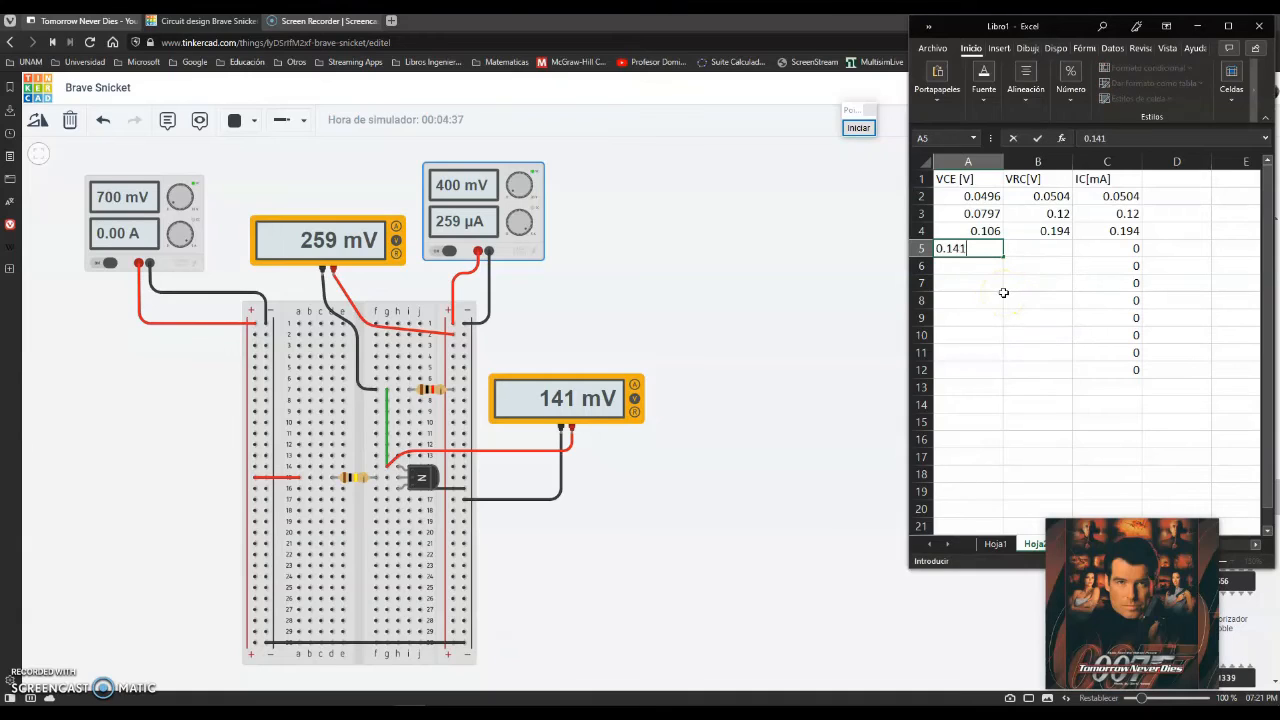
key(Tab)
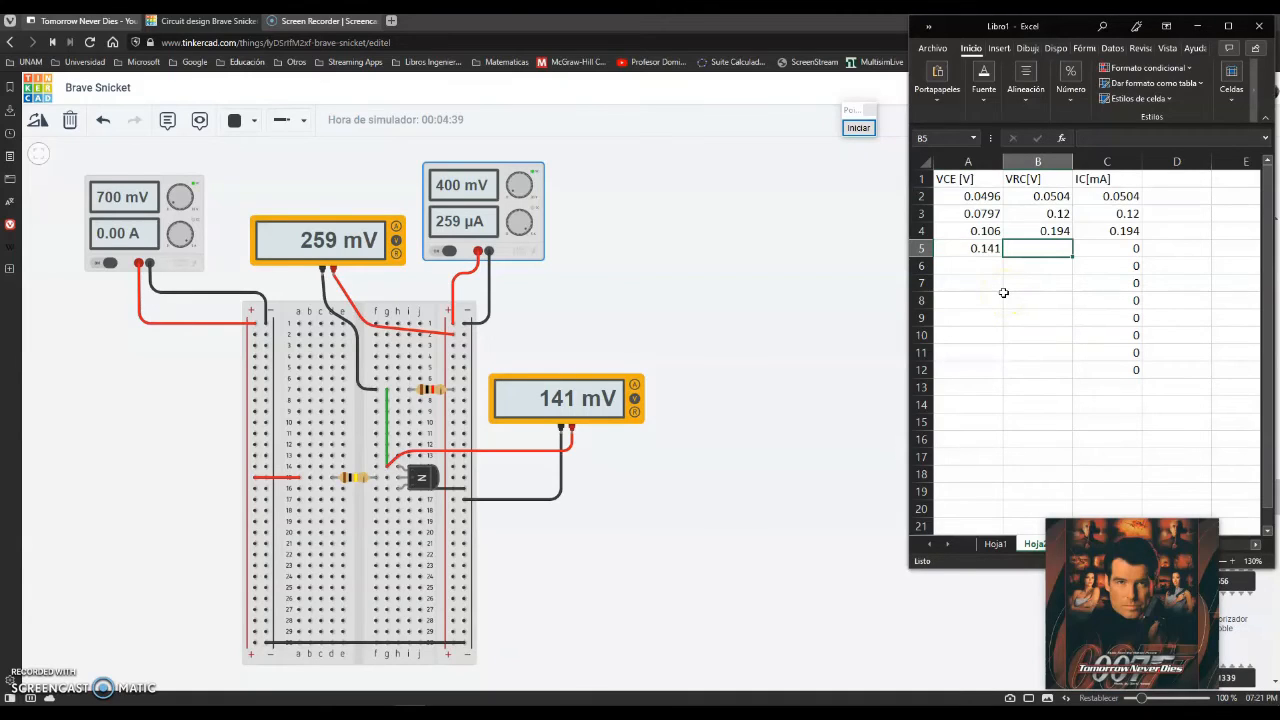
text(0.259)
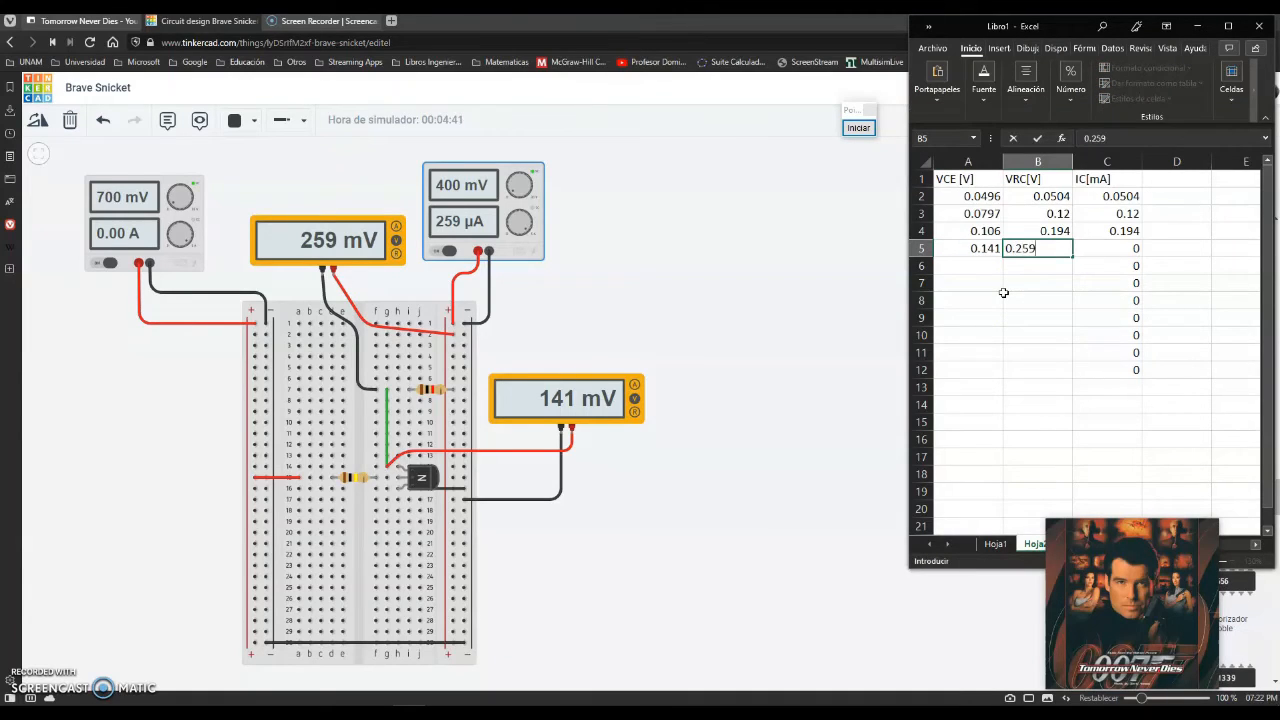
key(Return)
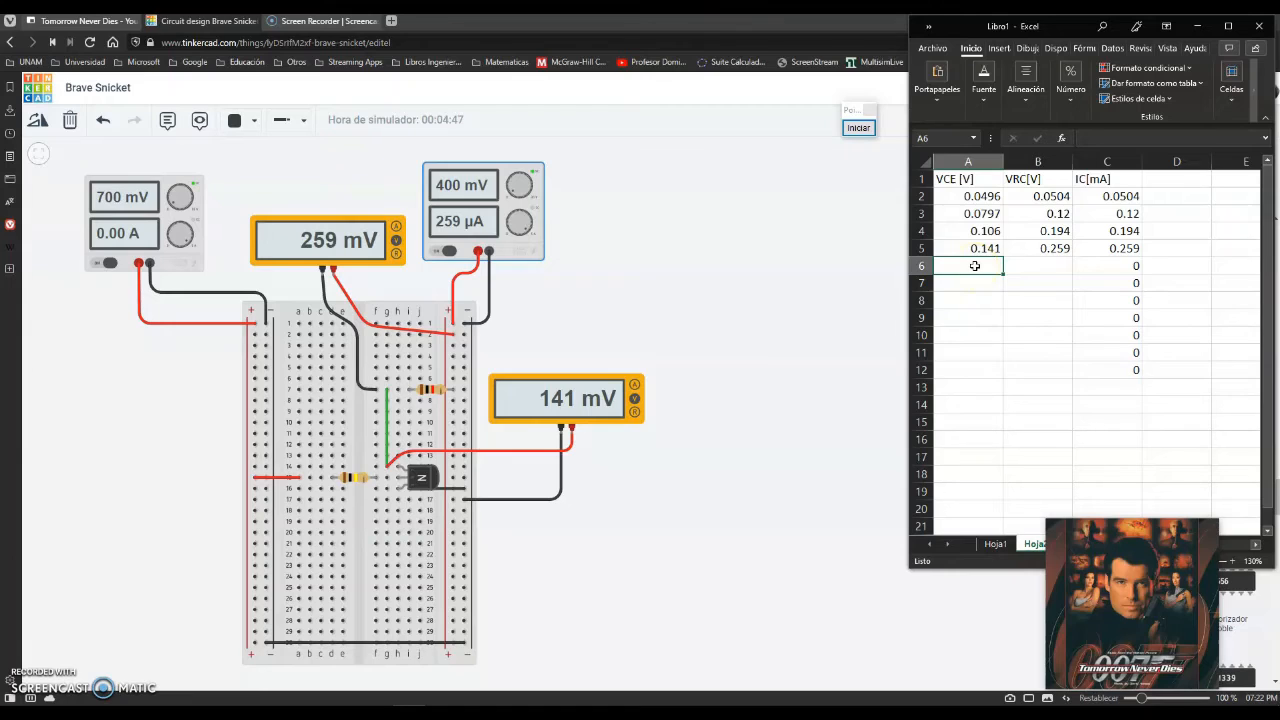
Return to Tinkercad and set the VCC power supply voltage to 0.45 V.
click(510, 245)
click(1007, 204)
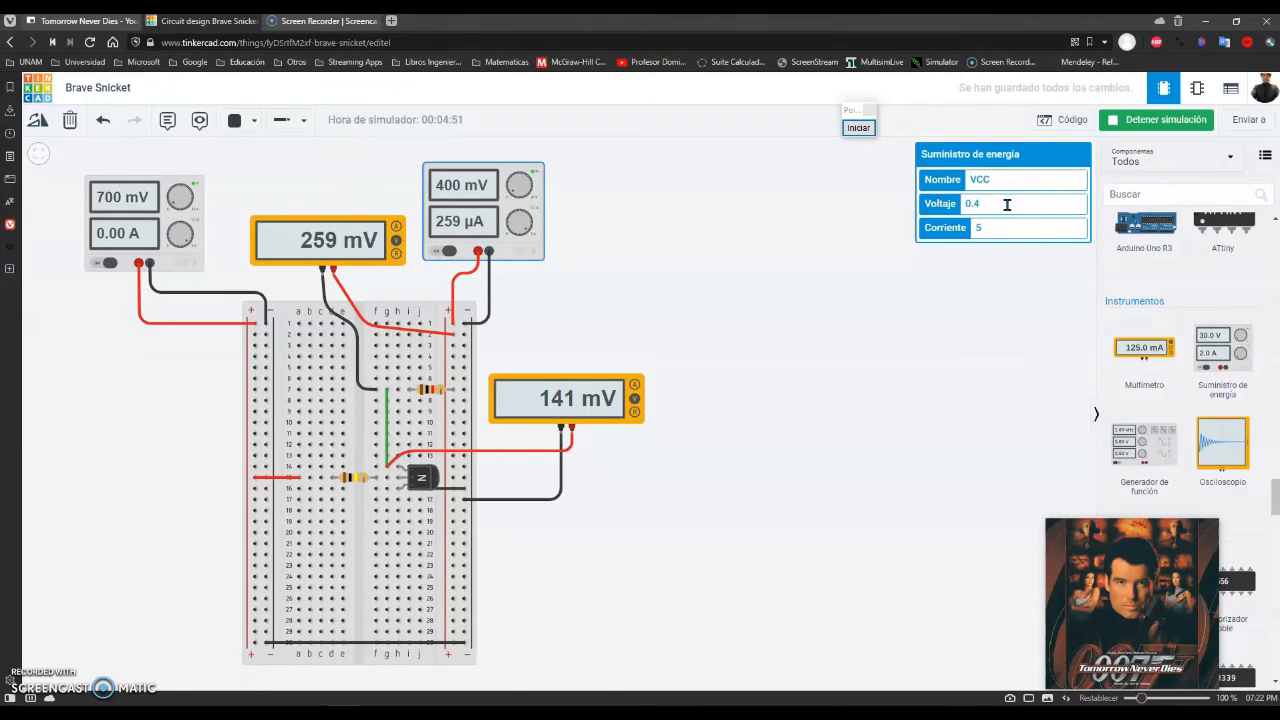
key(BackSpace)
text(5)
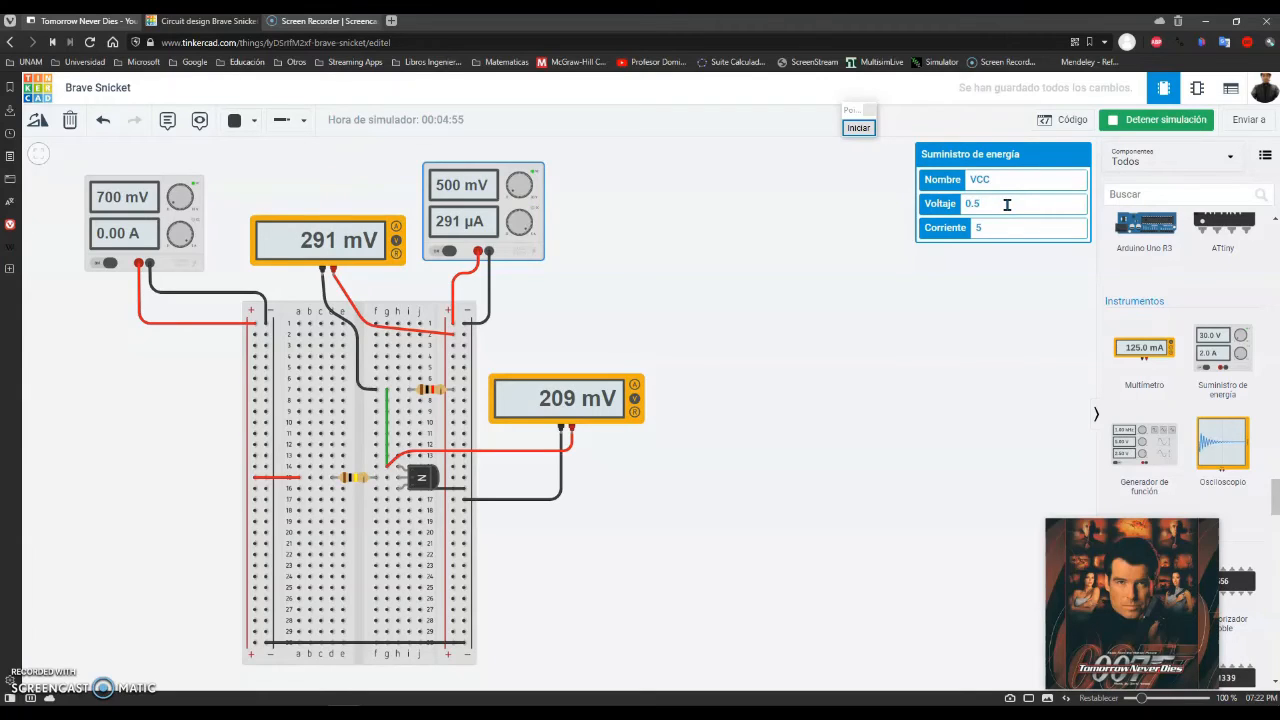
key(BackSpace)
text(45)
key(BackSpace)
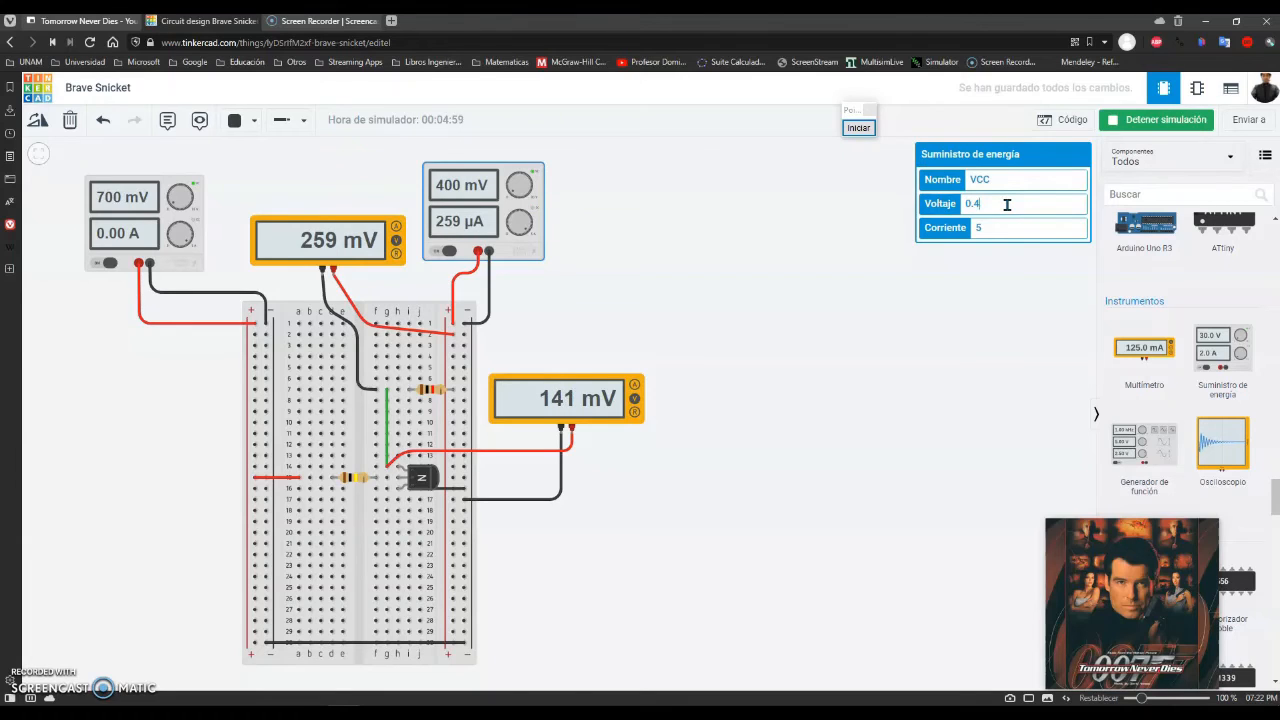
text(5)
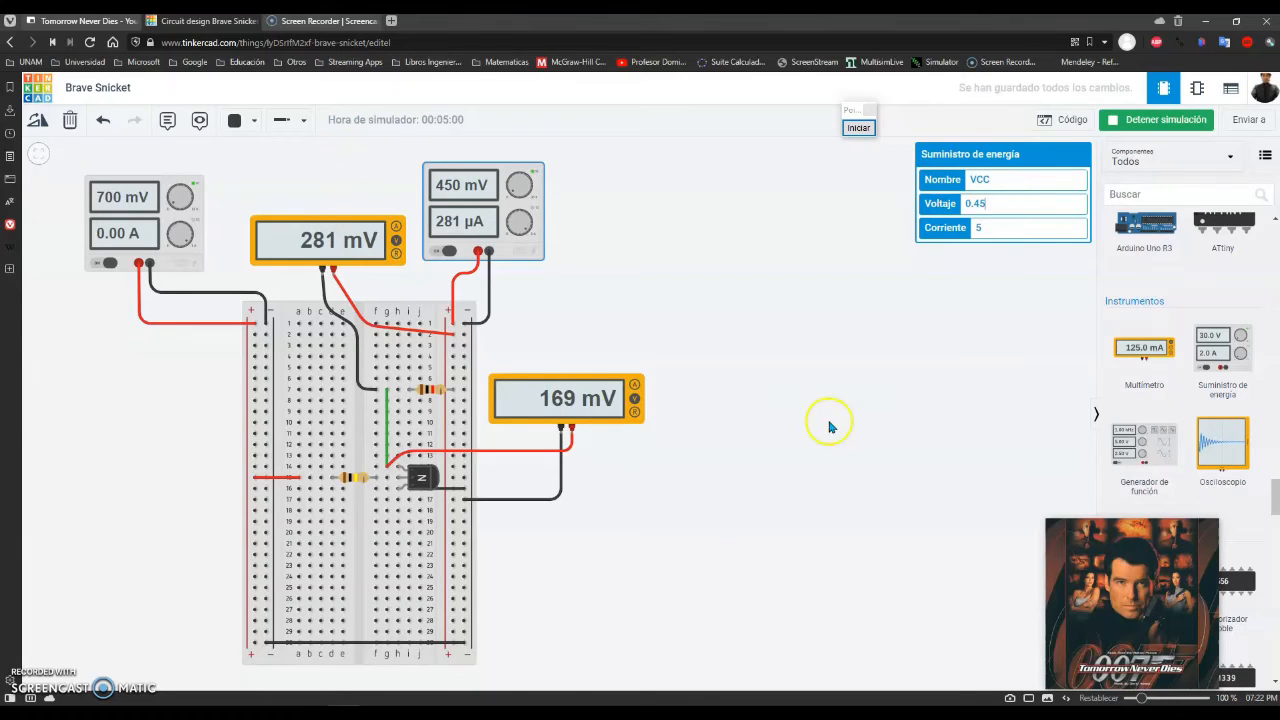
Switch to Excel and record the readings in volts, 0.169 for VCE in A6 and 0.281 for VRC in B6.
click(504, 660)
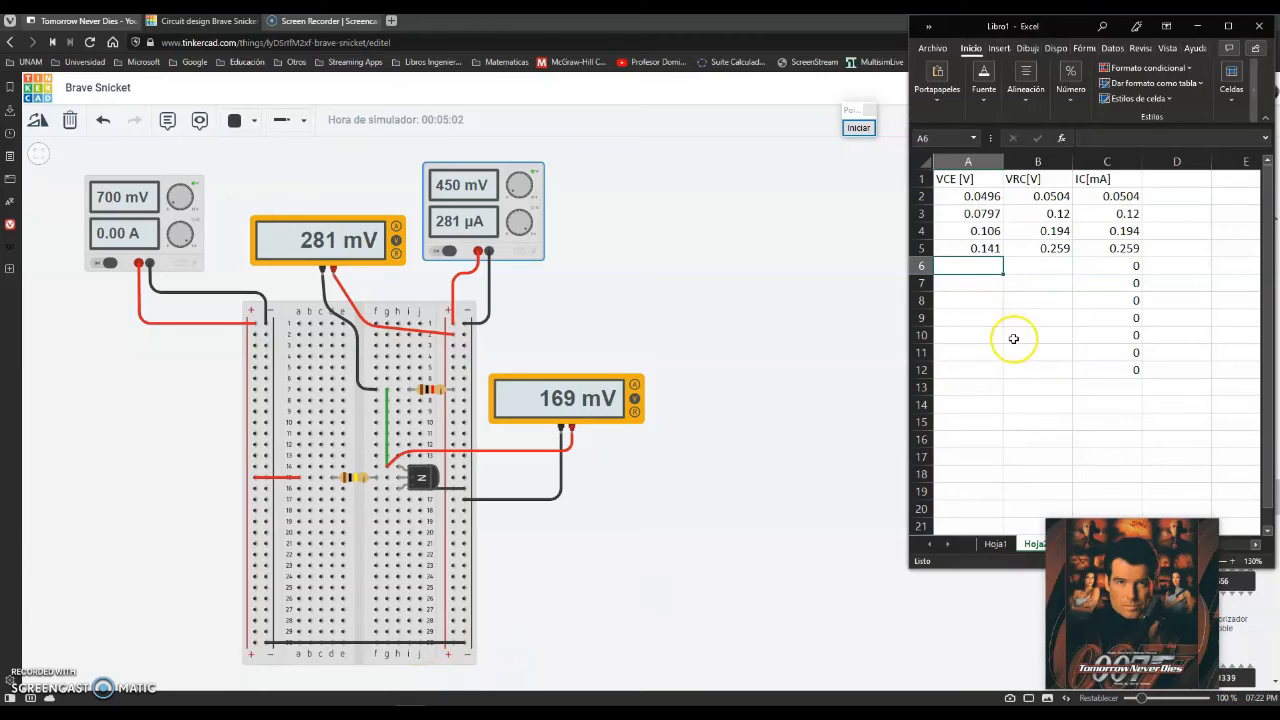
text(0.169)
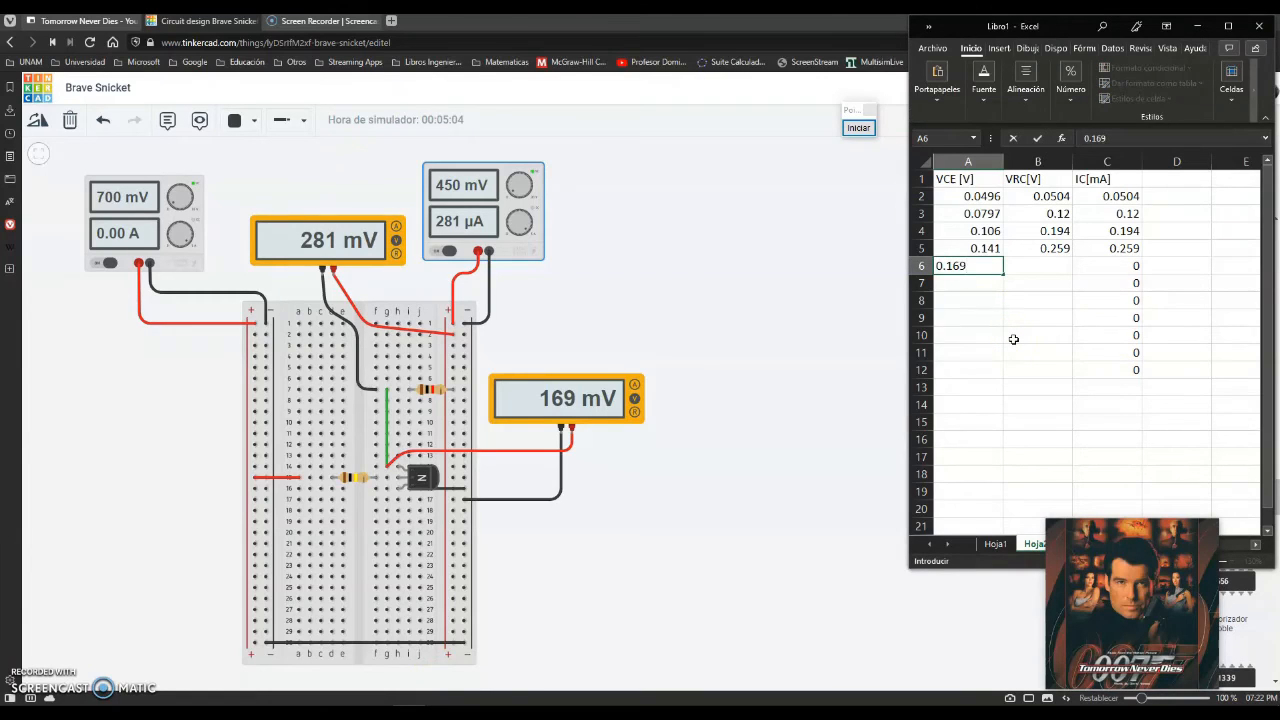
key(Tab)
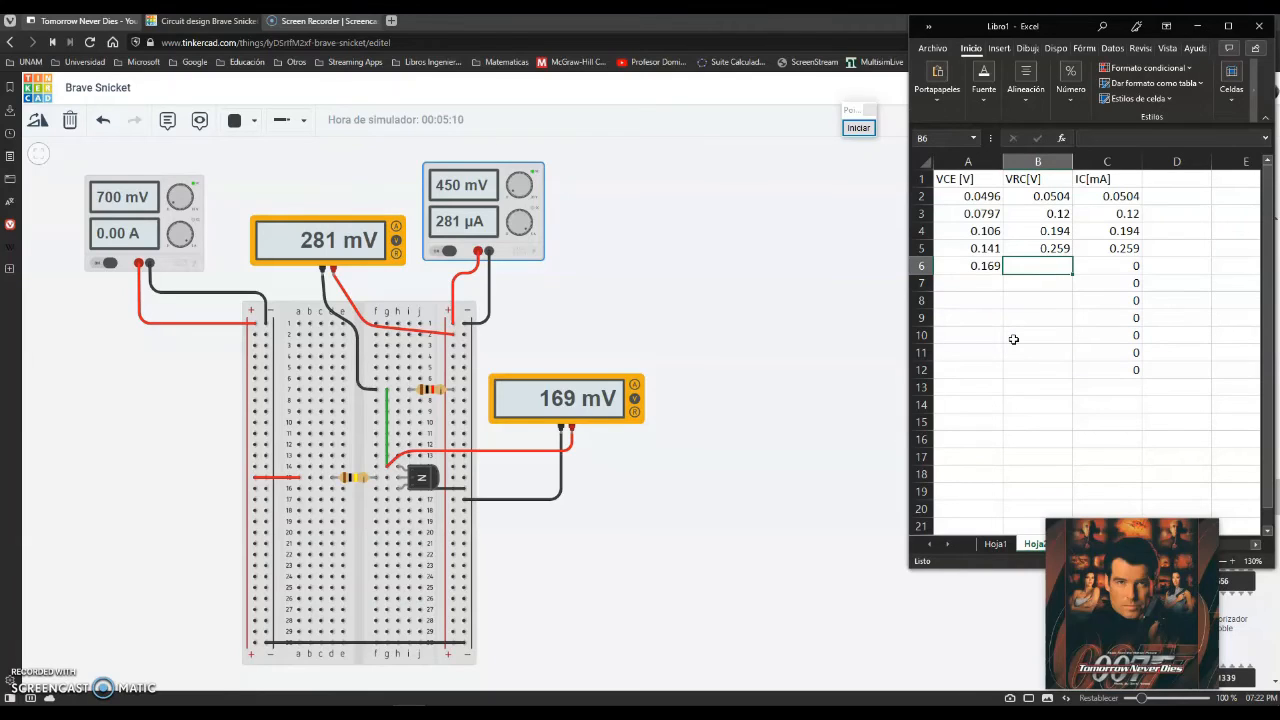
text(0.)
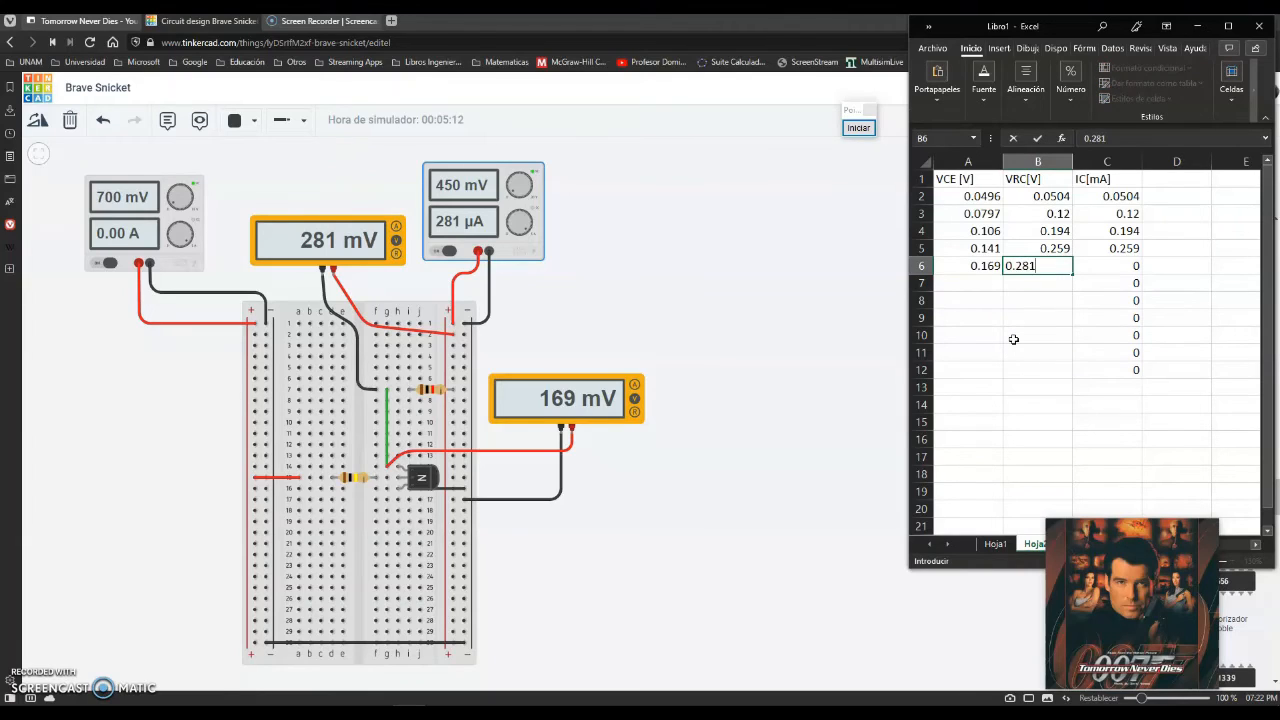
text(281)
key(Tab)
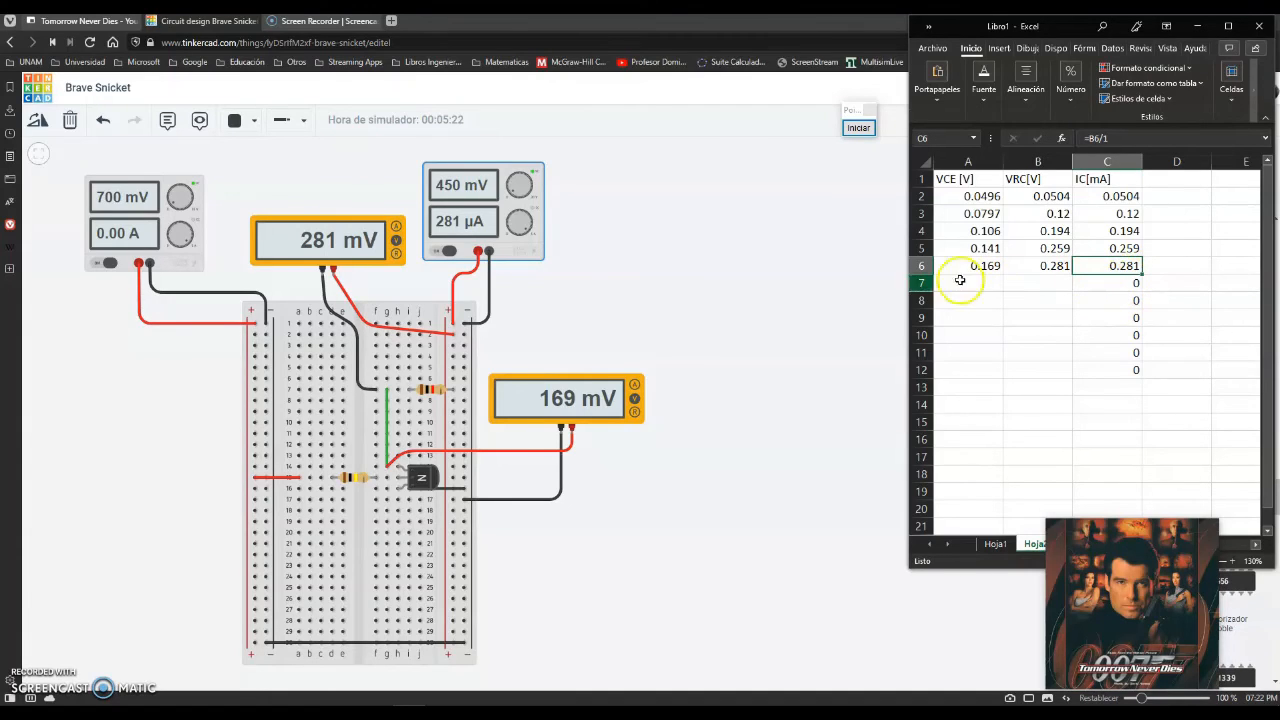
Return to Tinkercad and set the VCC power supply voltage to 0.5 V.
click(529, 250)
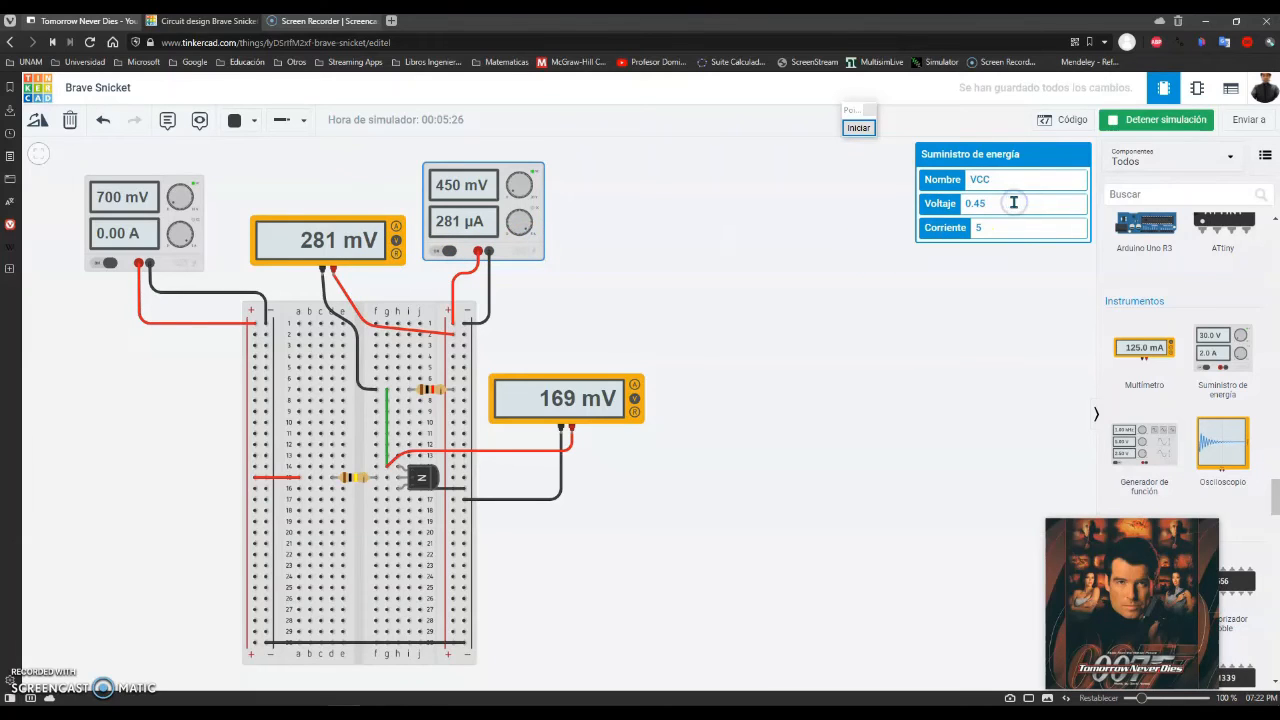
key(BackSpace)
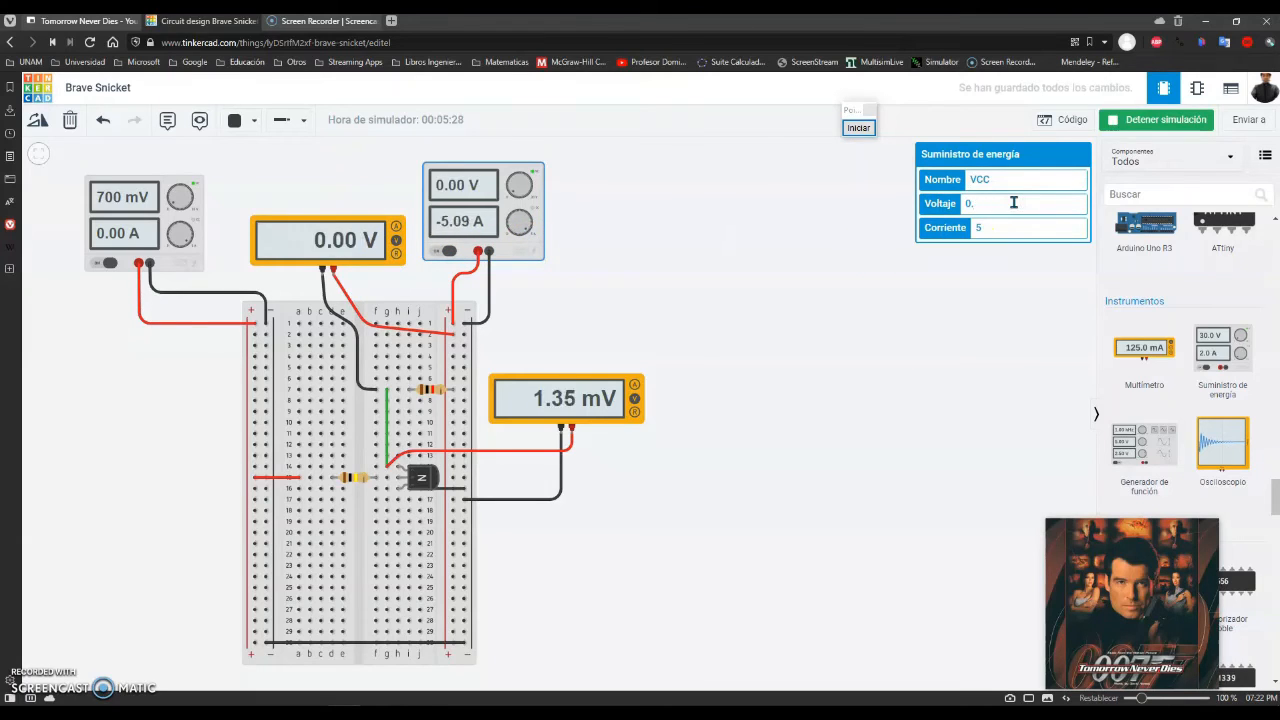
text(5)
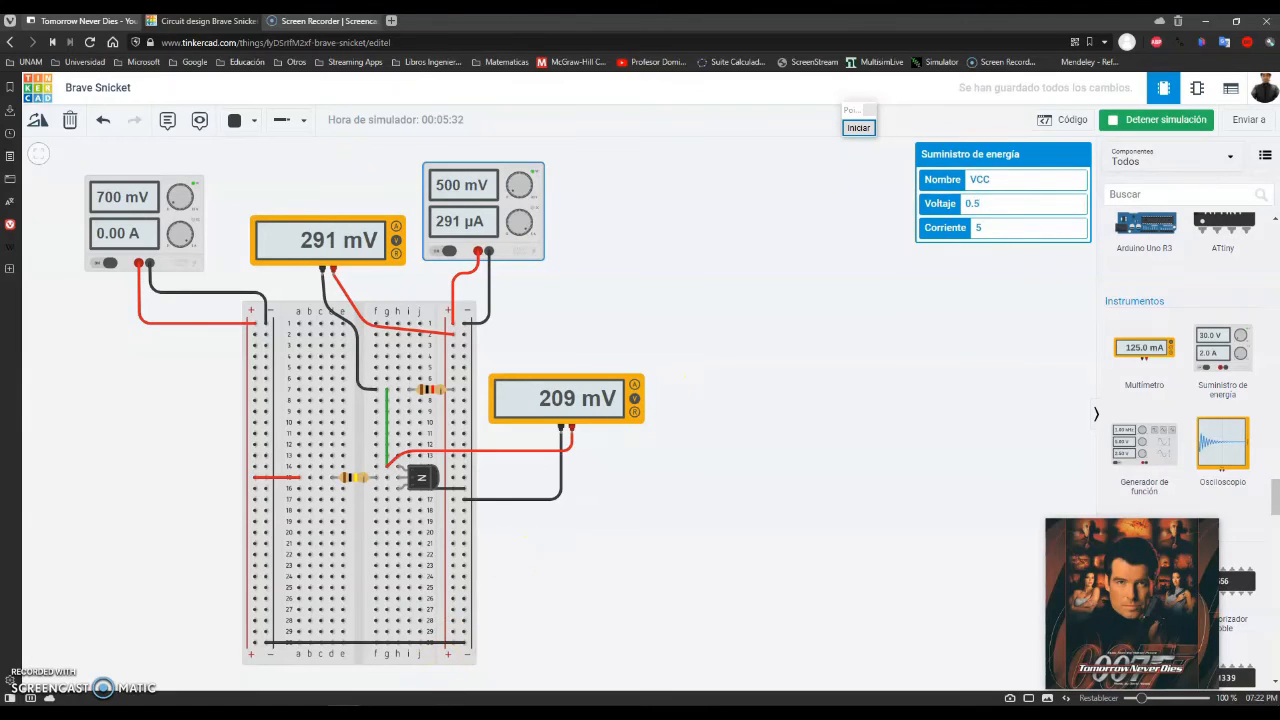
Switch to Excel and record the readings in volts, 0.209 for VCE in A7 and 0.291 for VRC in B7.
key(alt+Tab)
click(978, 283)
text(0.209)
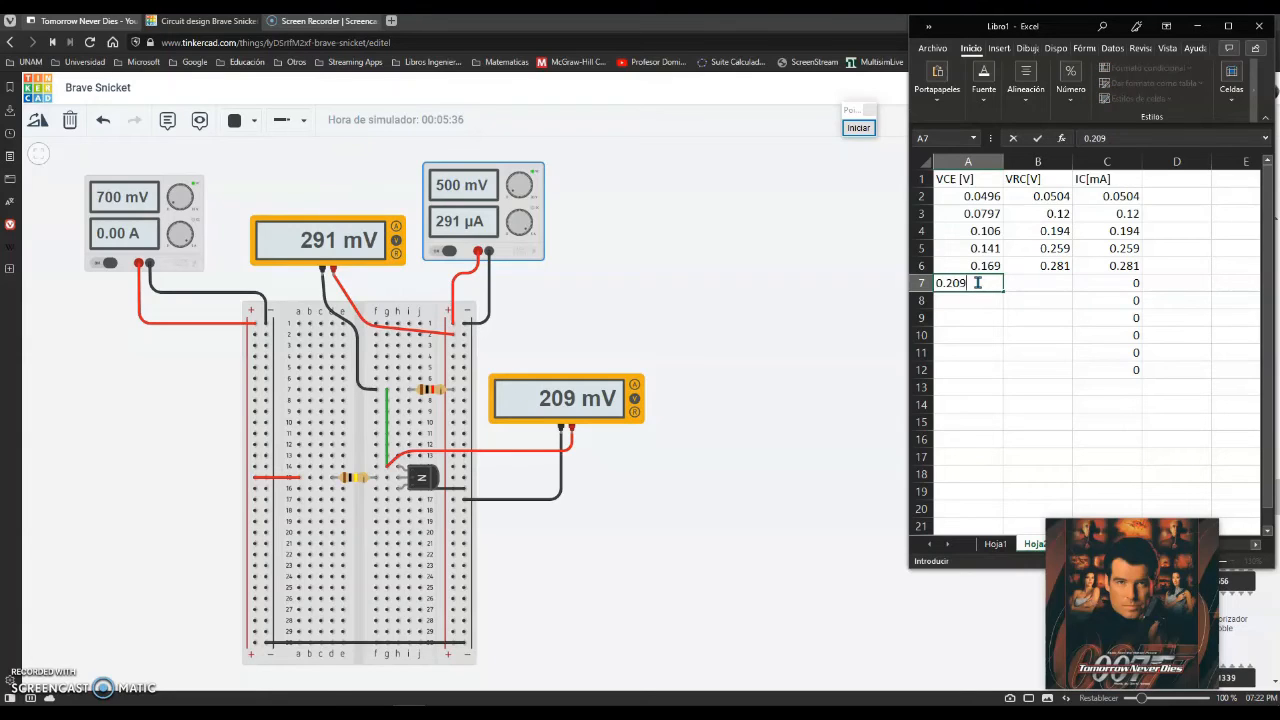
key(Tab)
text(0.)
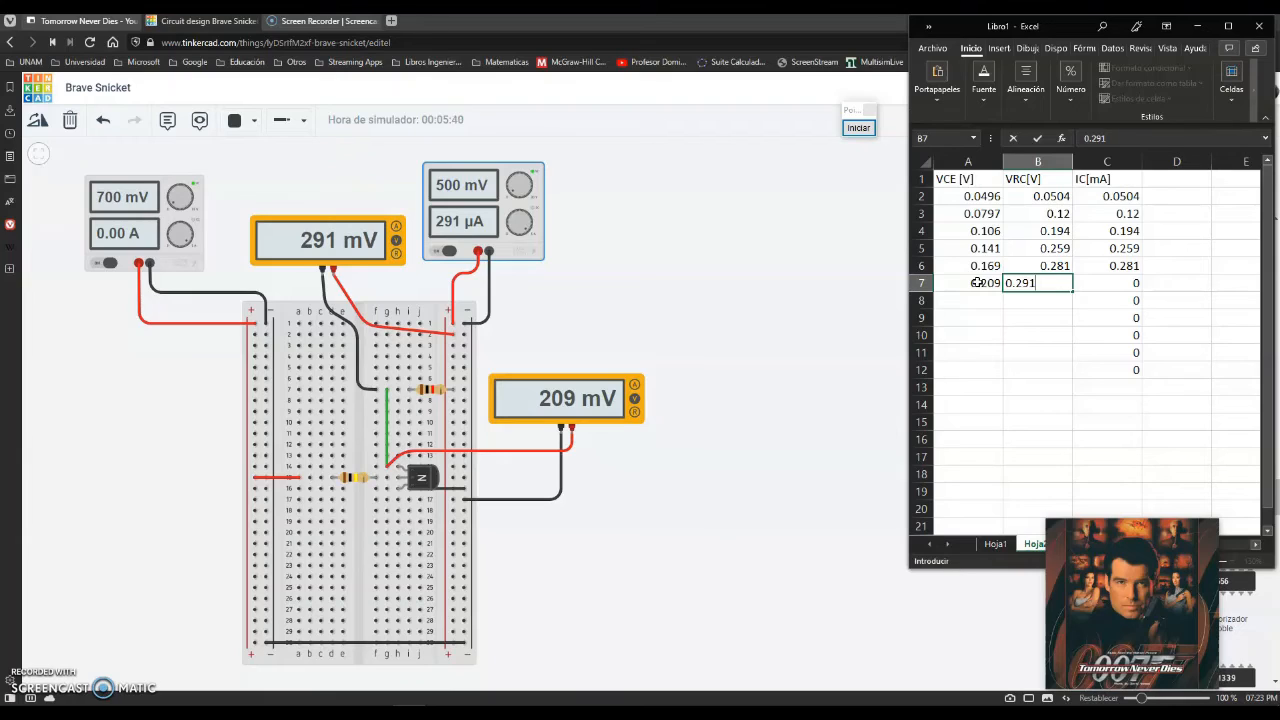
key(Return)
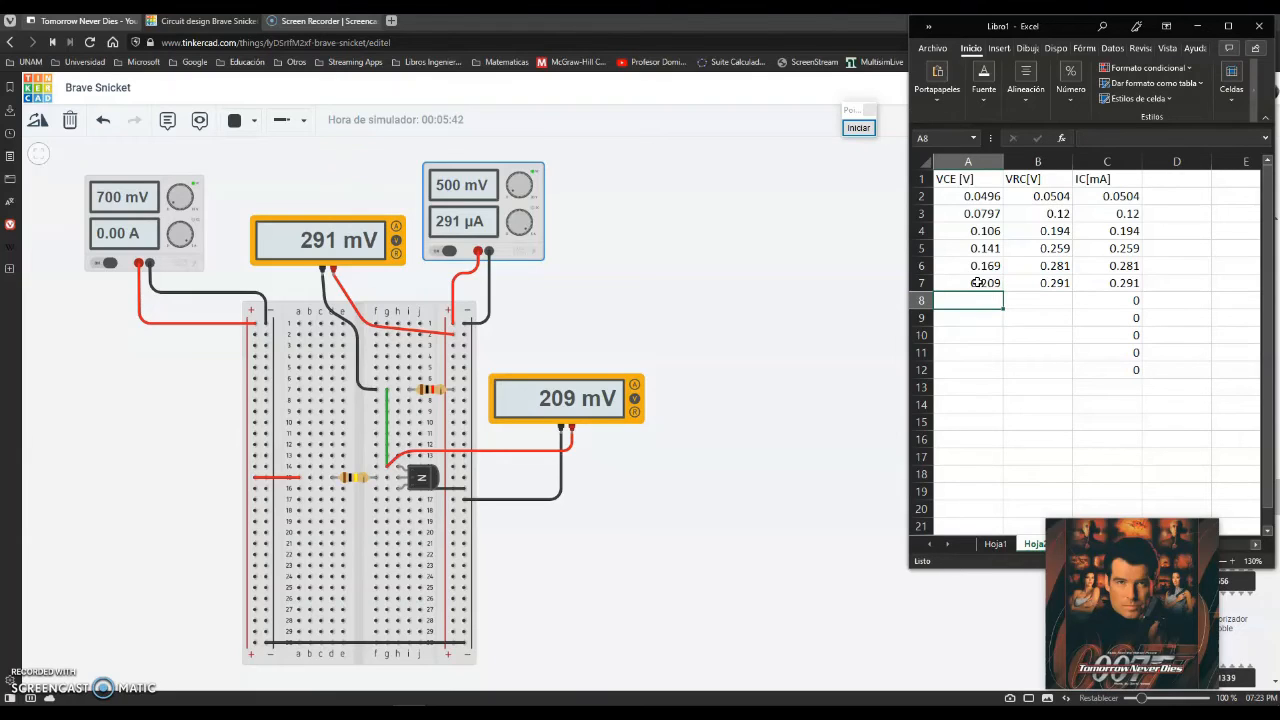
click(975, 313)
Return to Tinkercad and set the VCC power supply voltage to 0.55 V.
click(528, 250)
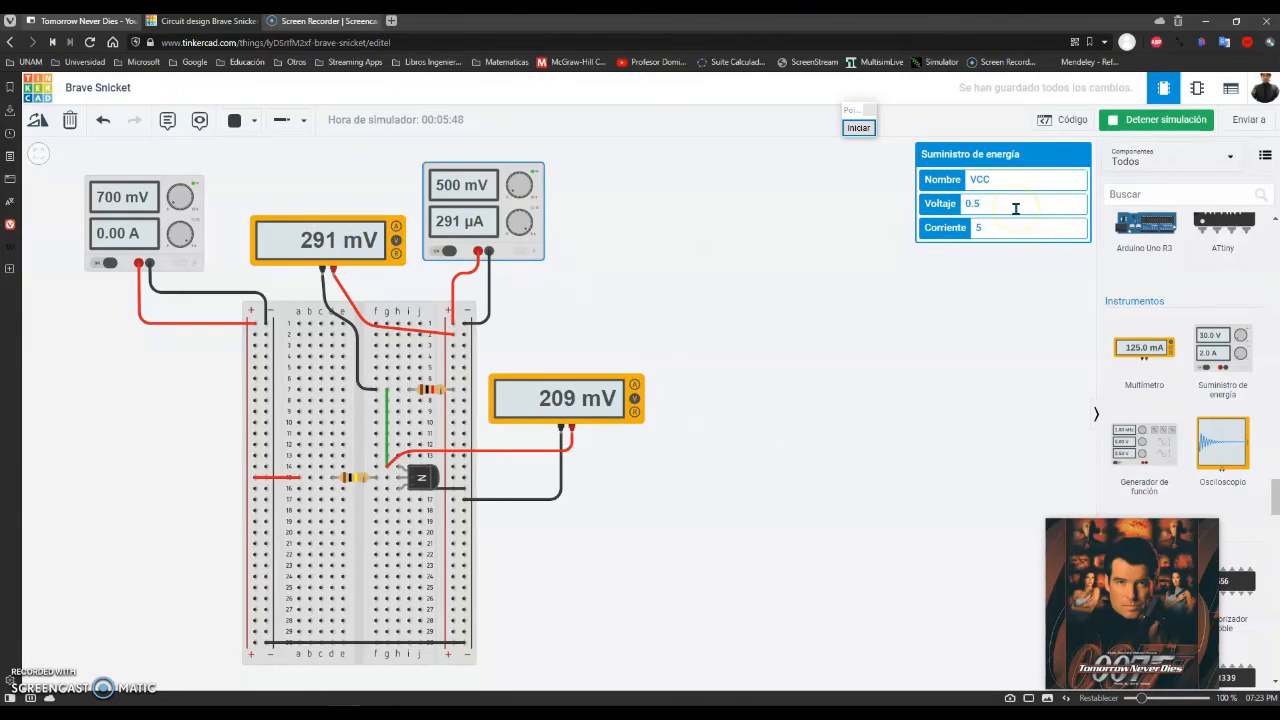
text(5)
Switch to Excel and record the VCE reading of 0.256 V in A8.
click(447, 711)
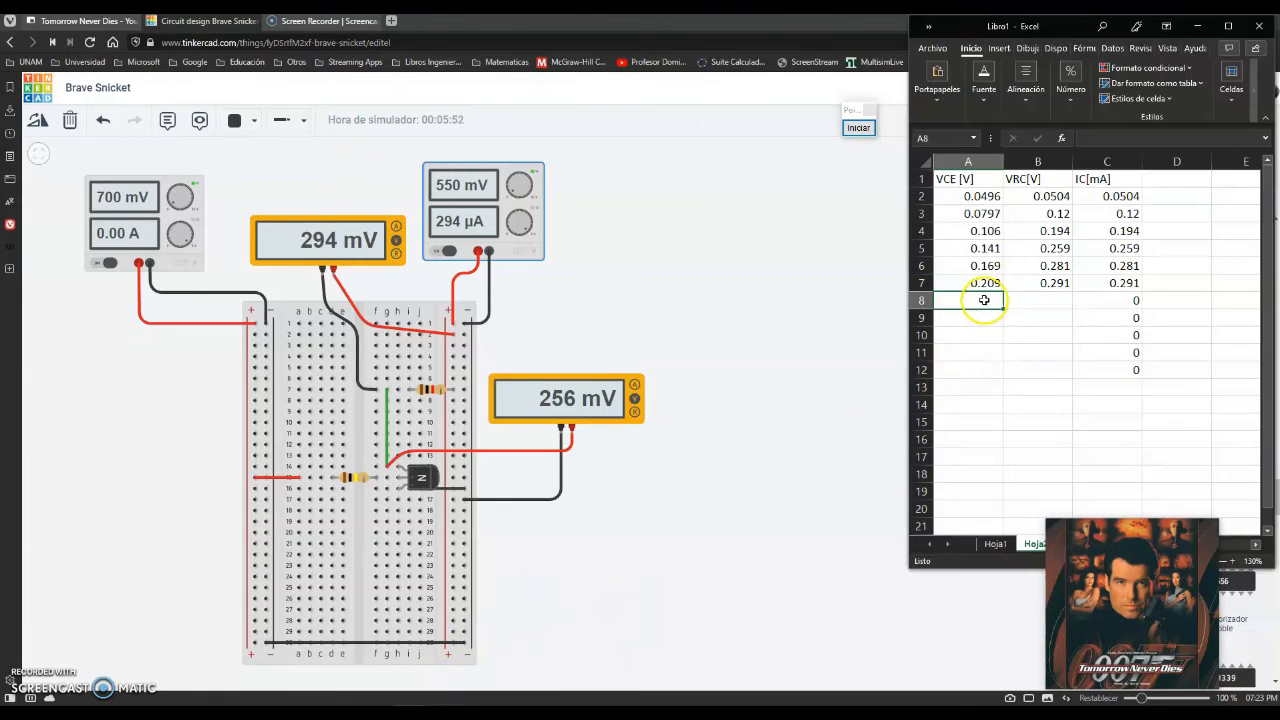
text(0.256)
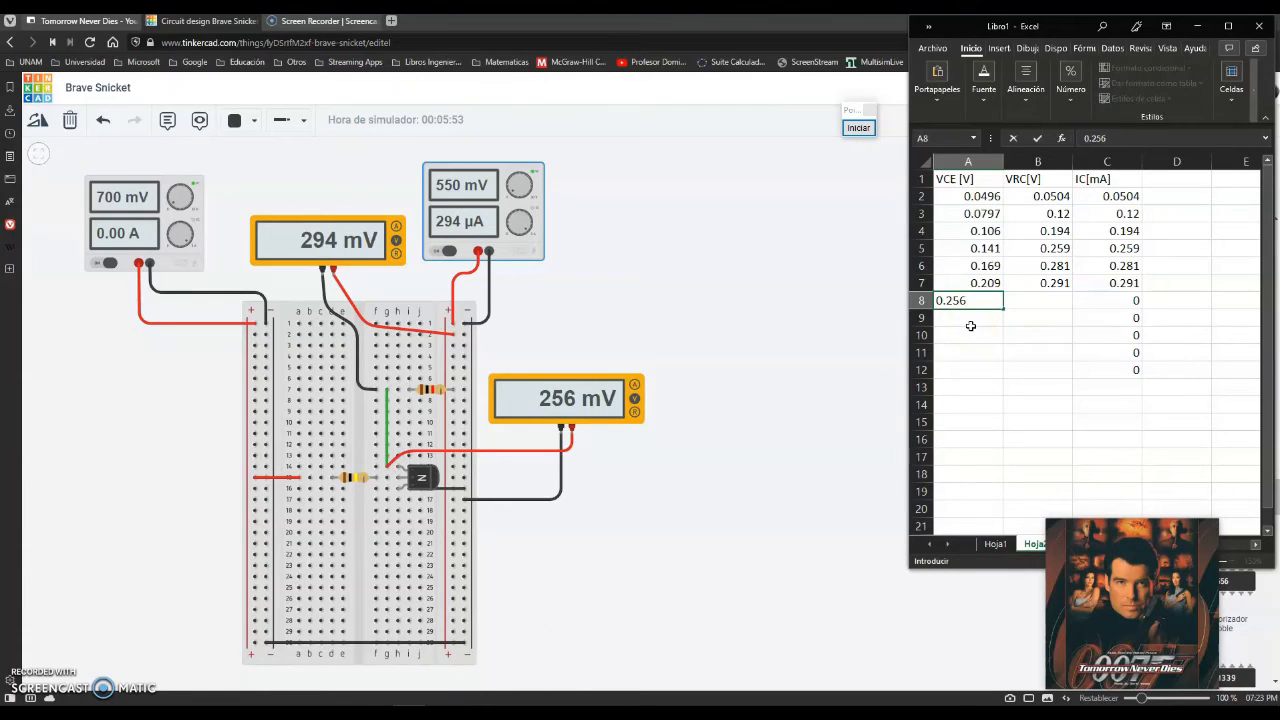
Complete row 8 of the table by entering 0.294 as the VRC reading.
key(Tab)
text(0)
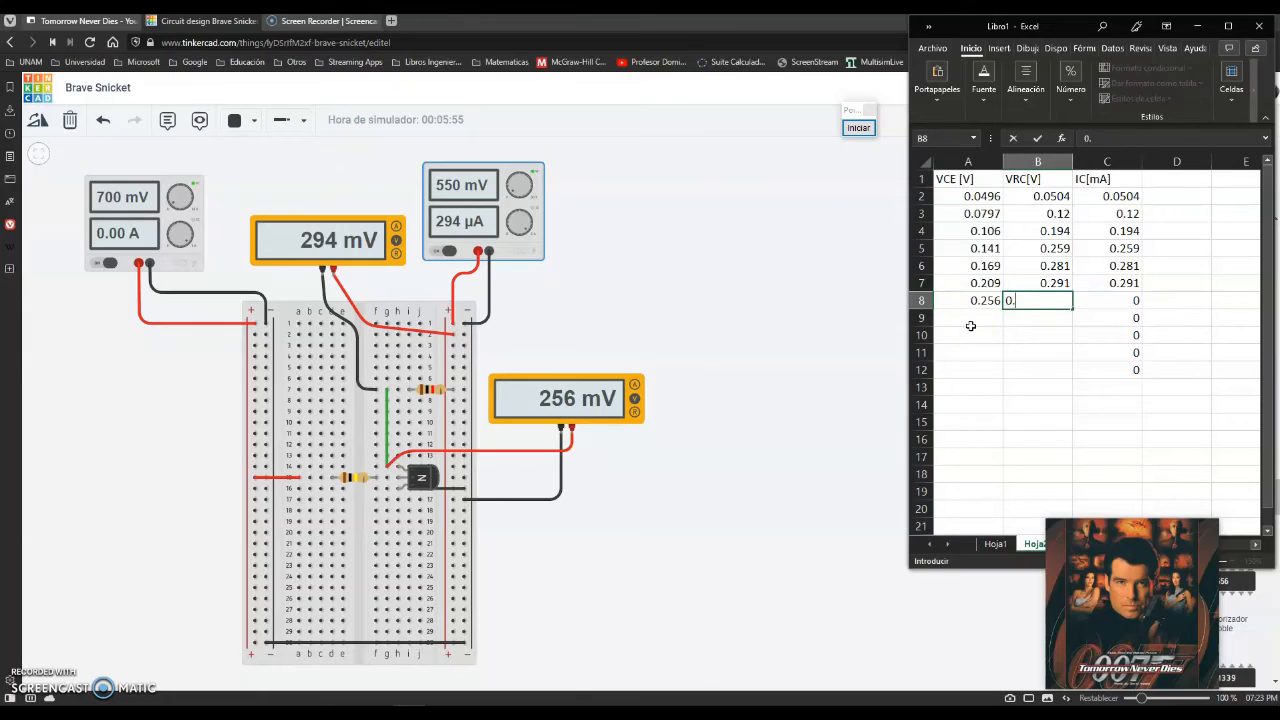
key(Tab)
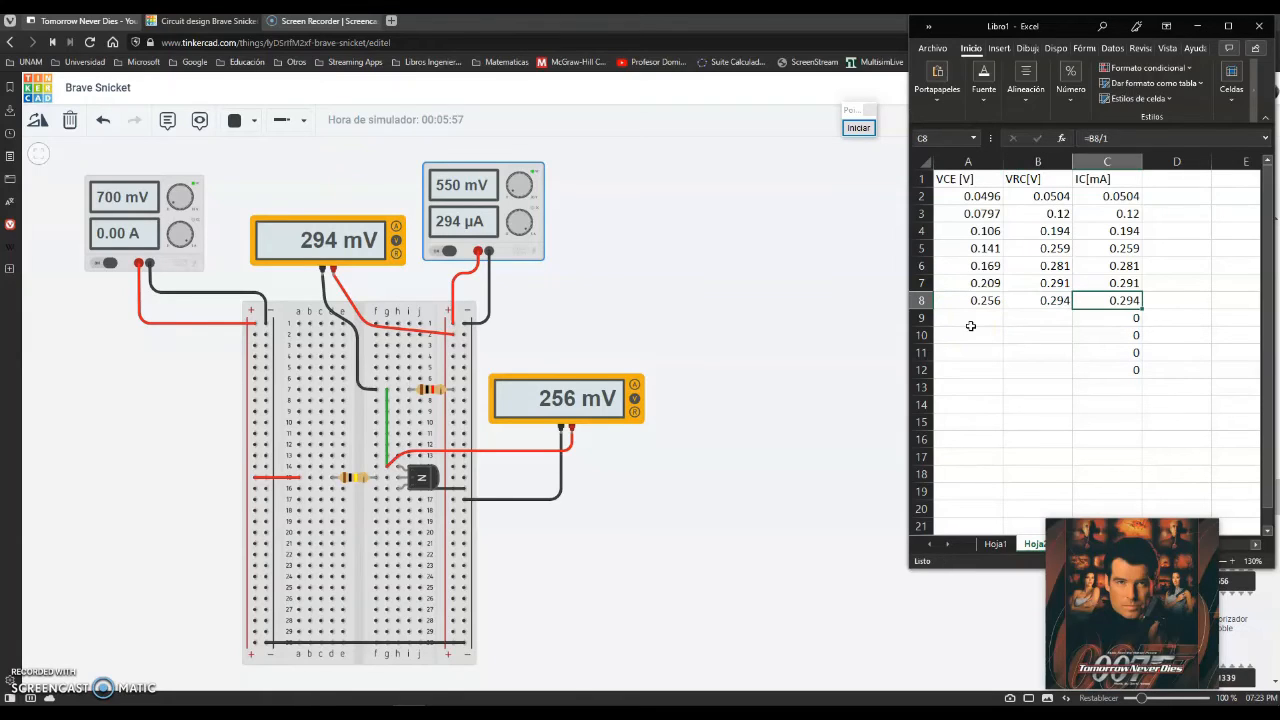
Select cell A9 in the worksheet and, in Tinkercad, set the VCC power supply's voltage to 0.6 V.
click(970, 322)
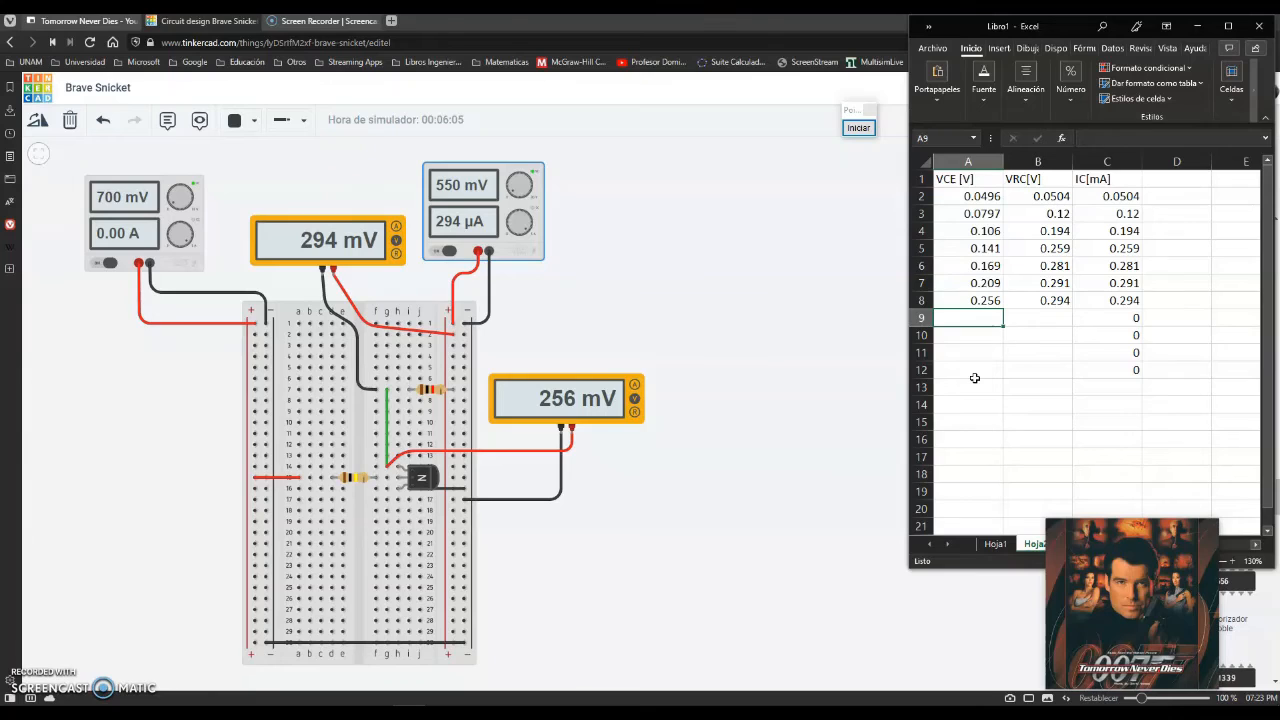
click(490, 214)
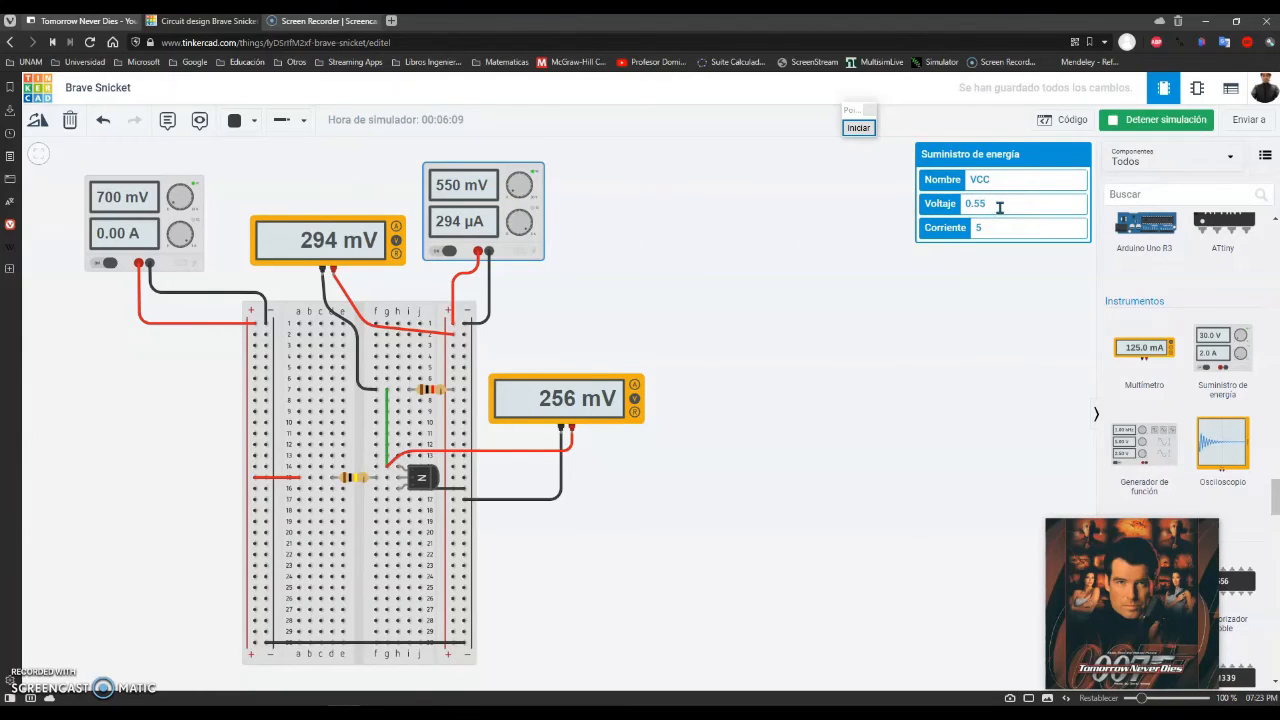
key(BackSpace)
key(BackSpace)
text(6)
Switch to Excel and record 0.306 for VCE and 0.294 for VRC in row 9.
click(408, 660)
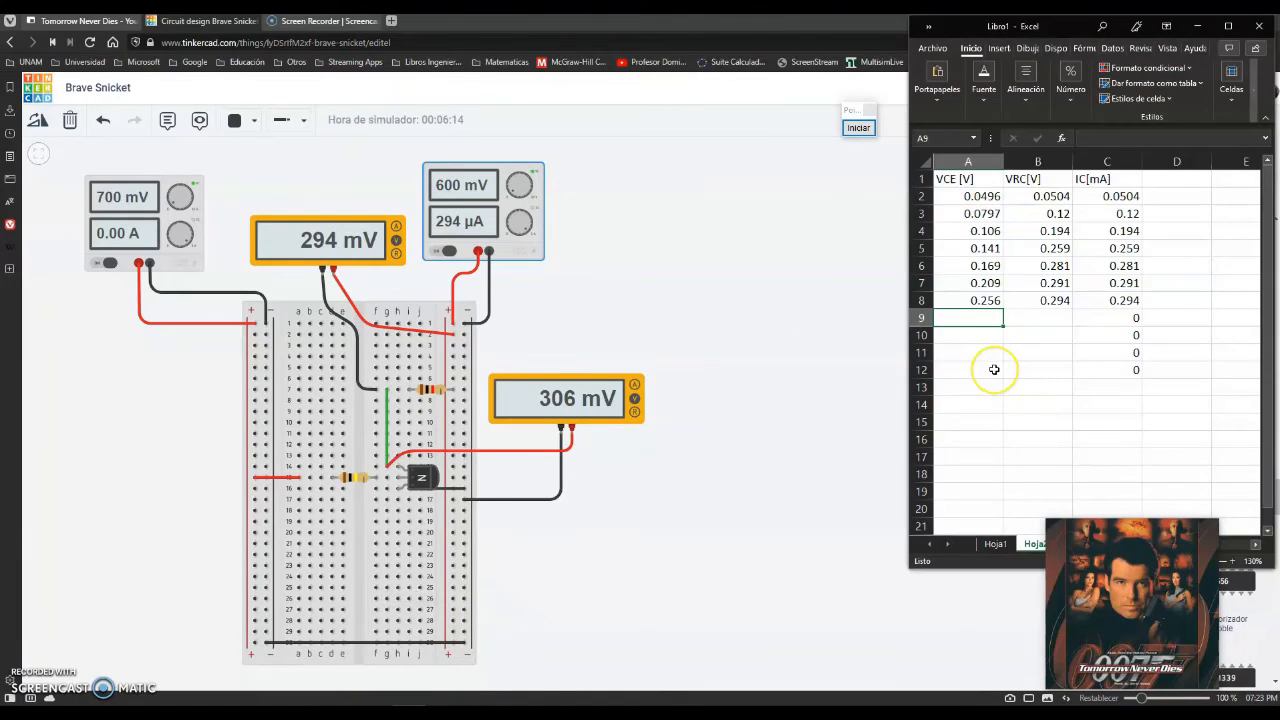
text(0.306)
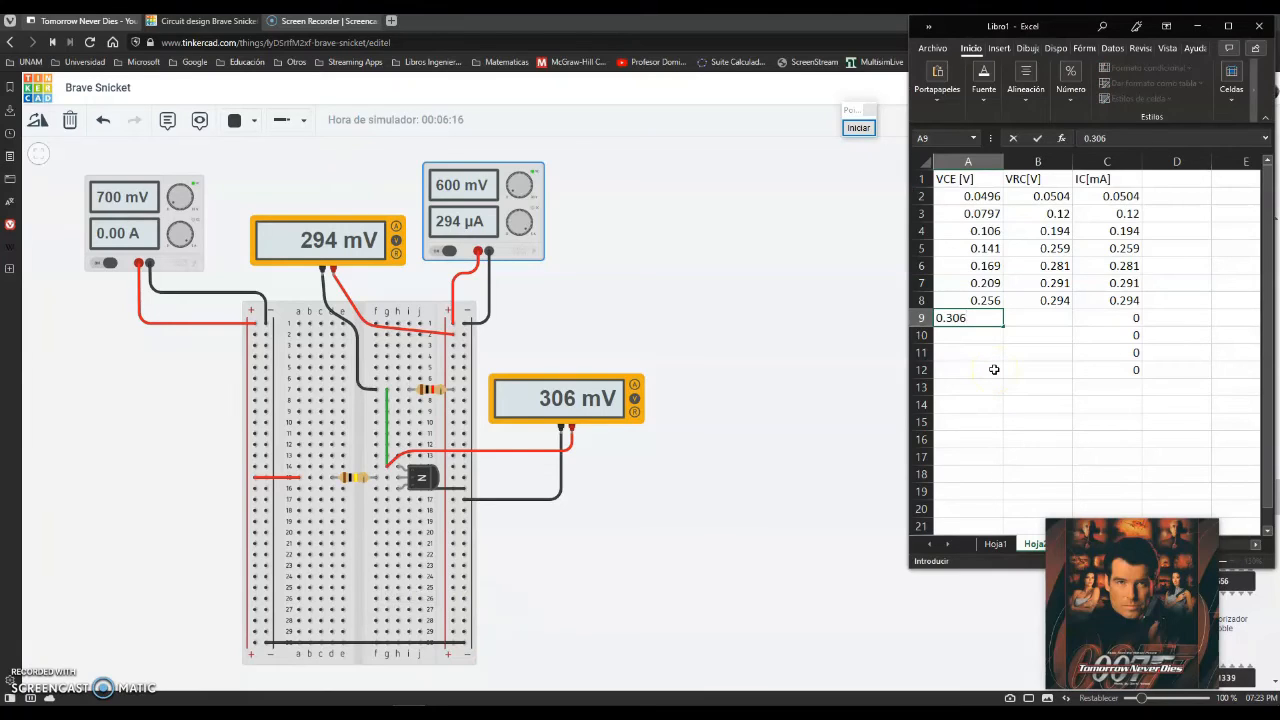
key(Tab)
text(0)
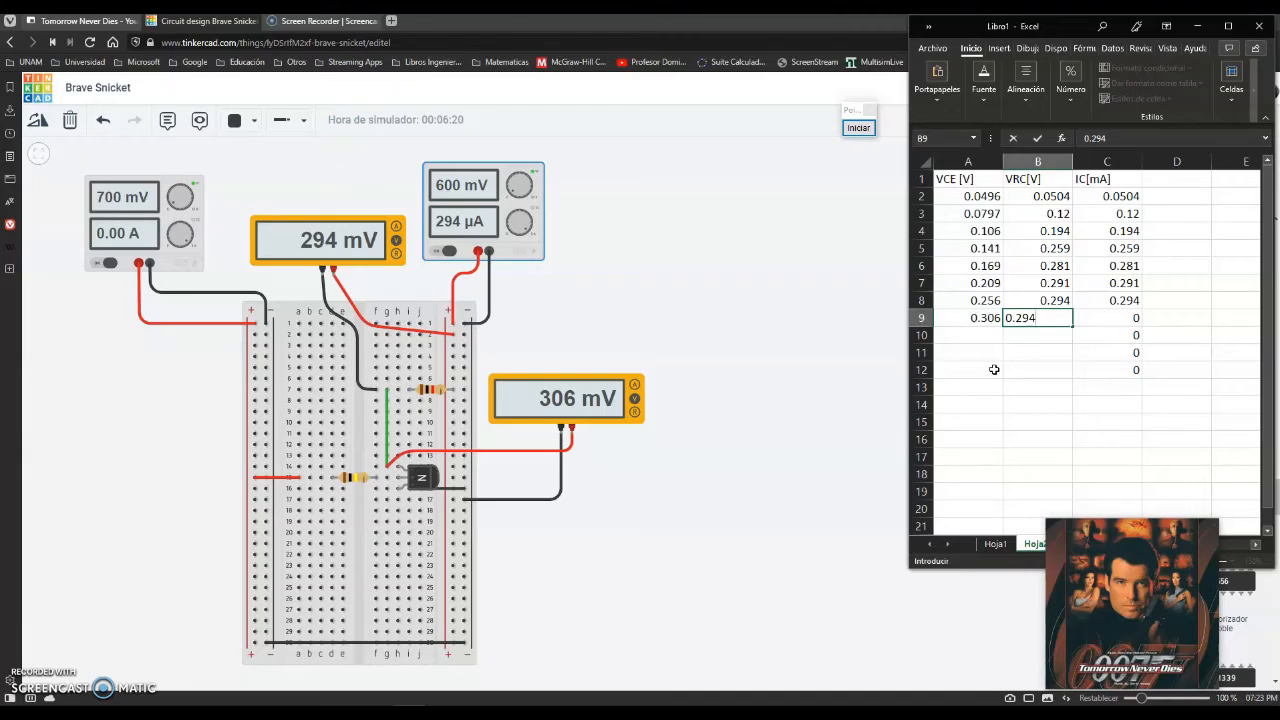
key(Tab)
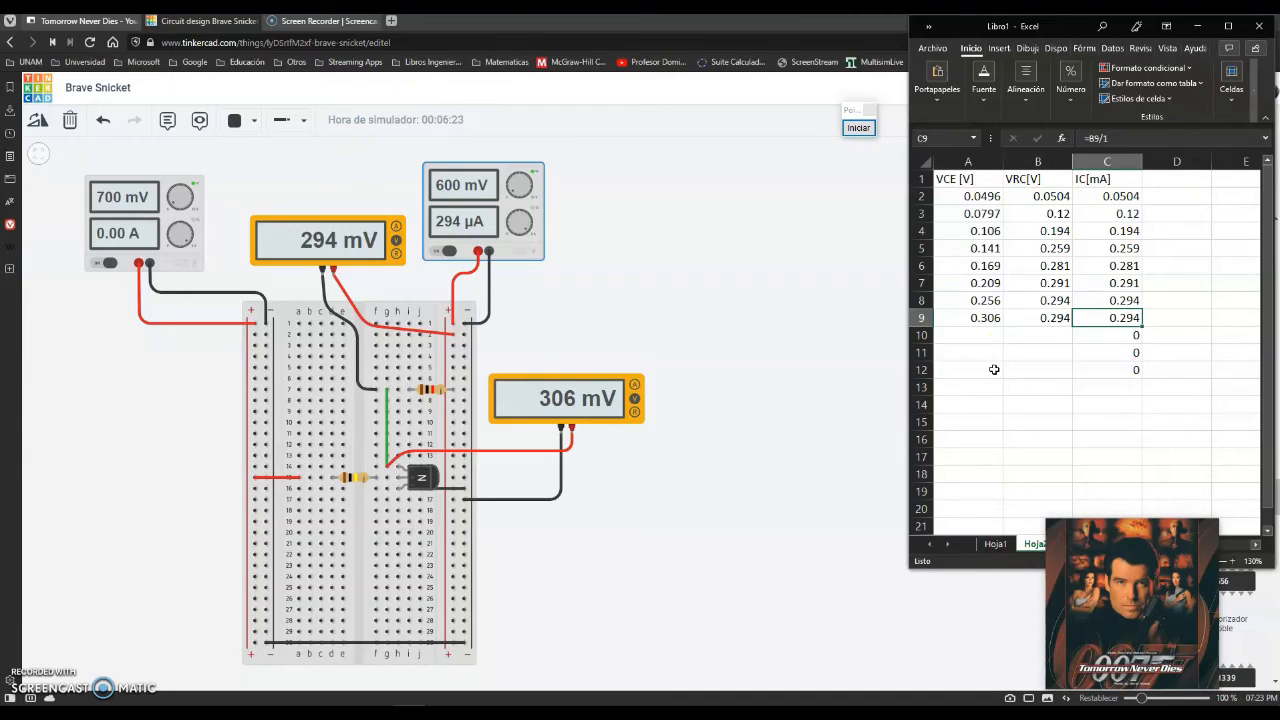
Outline the row 8 and 9 readings in red on the screen, then only their IC values, clearing each mark.
click(970, 297)
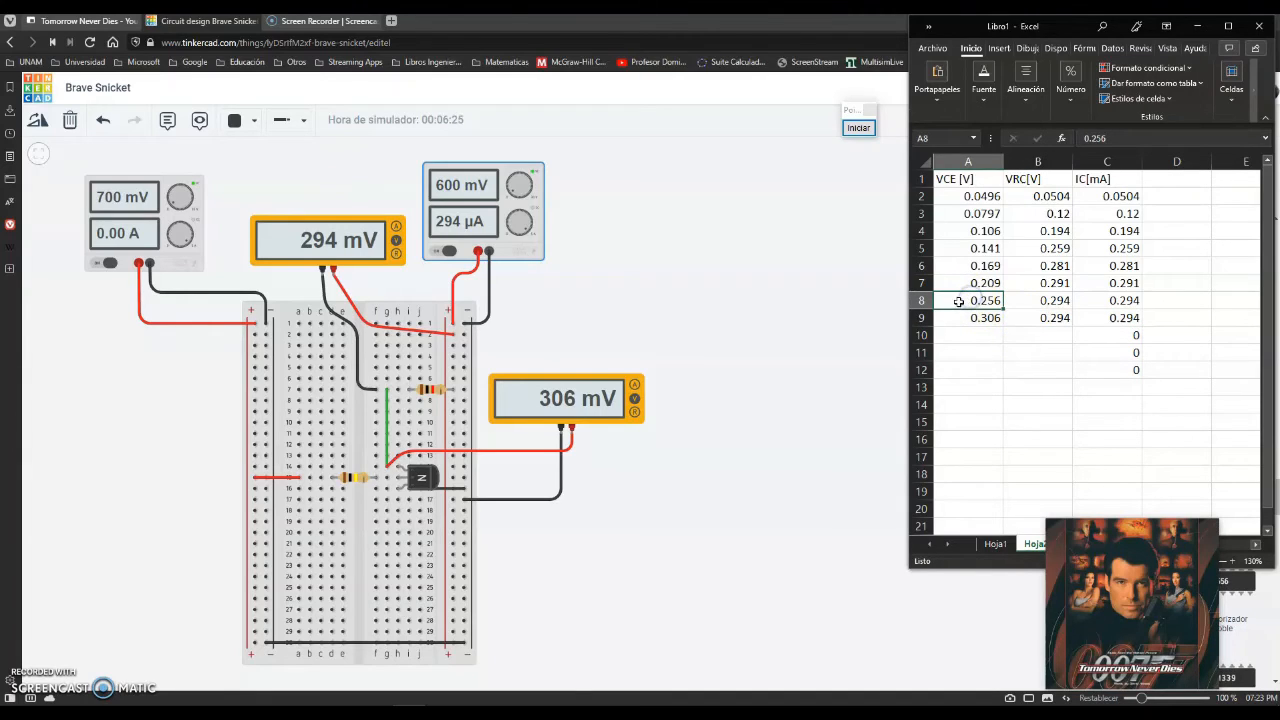
click(858, 127)
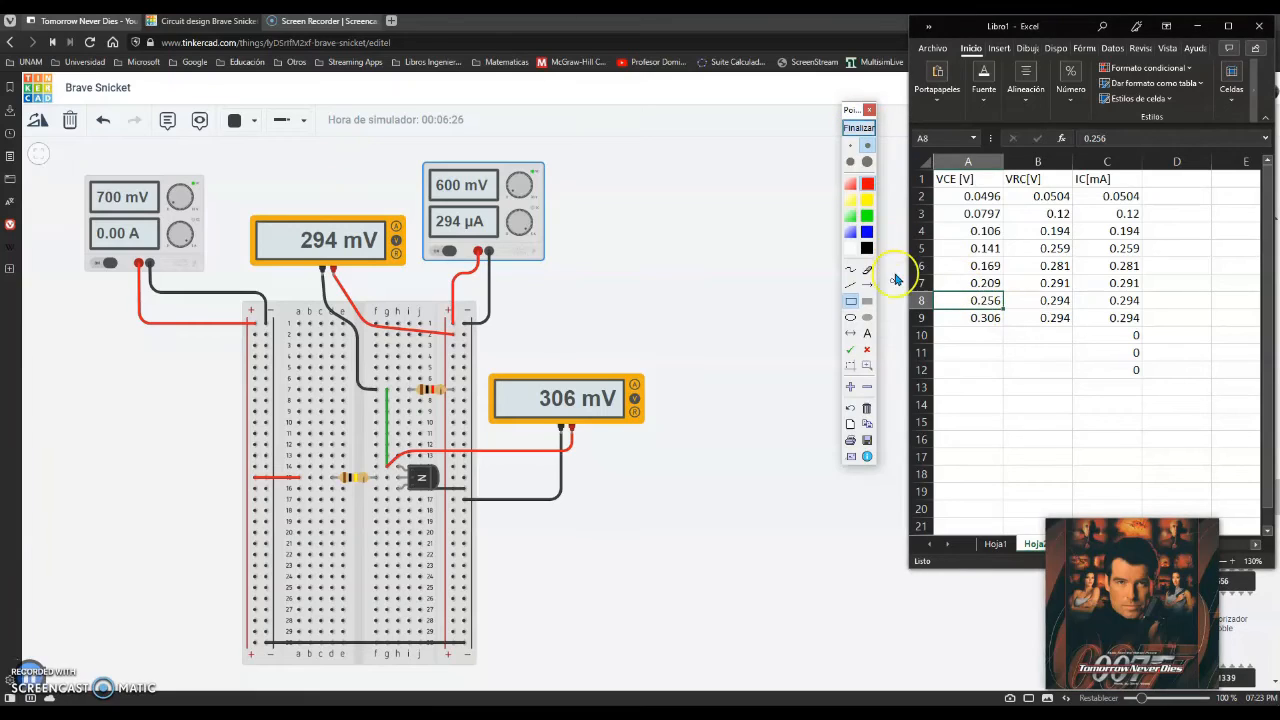
mouse_move(936, 291)
mouse_down()
mouse_move(1057, 332)
mouse_move(1149, 327)
mouse_up()
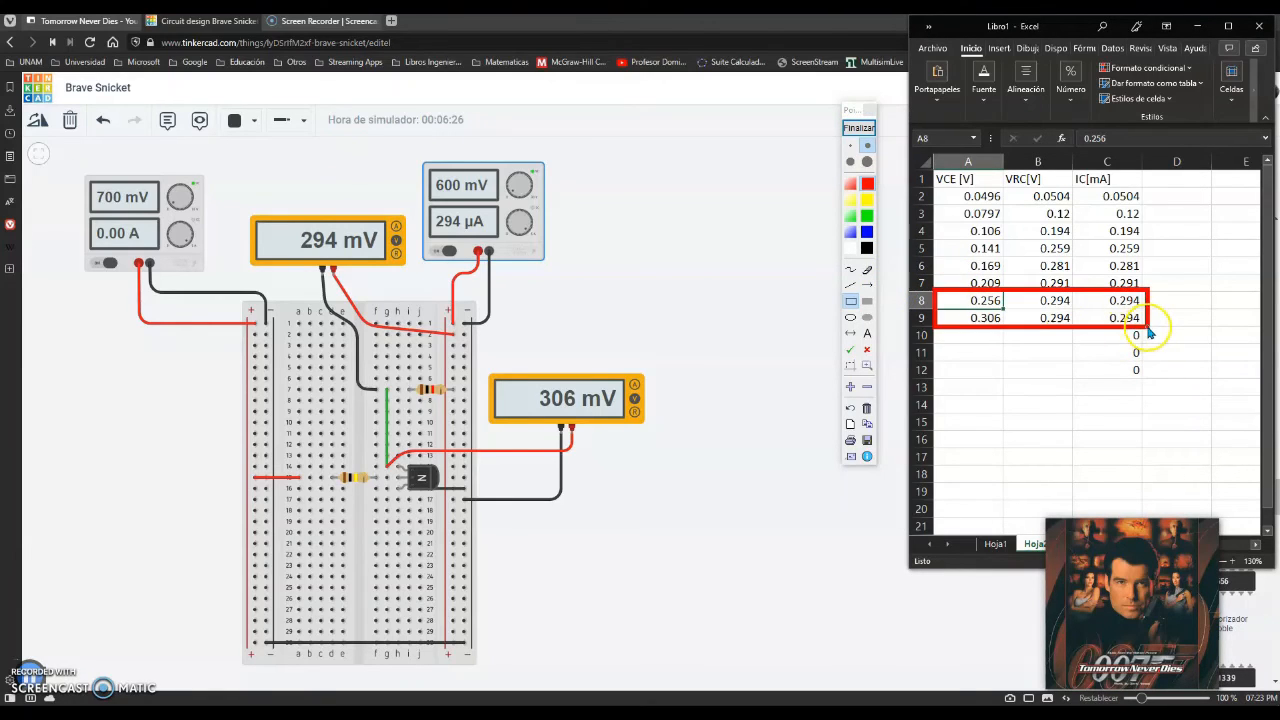
click(857, 128)
click(858, 128)
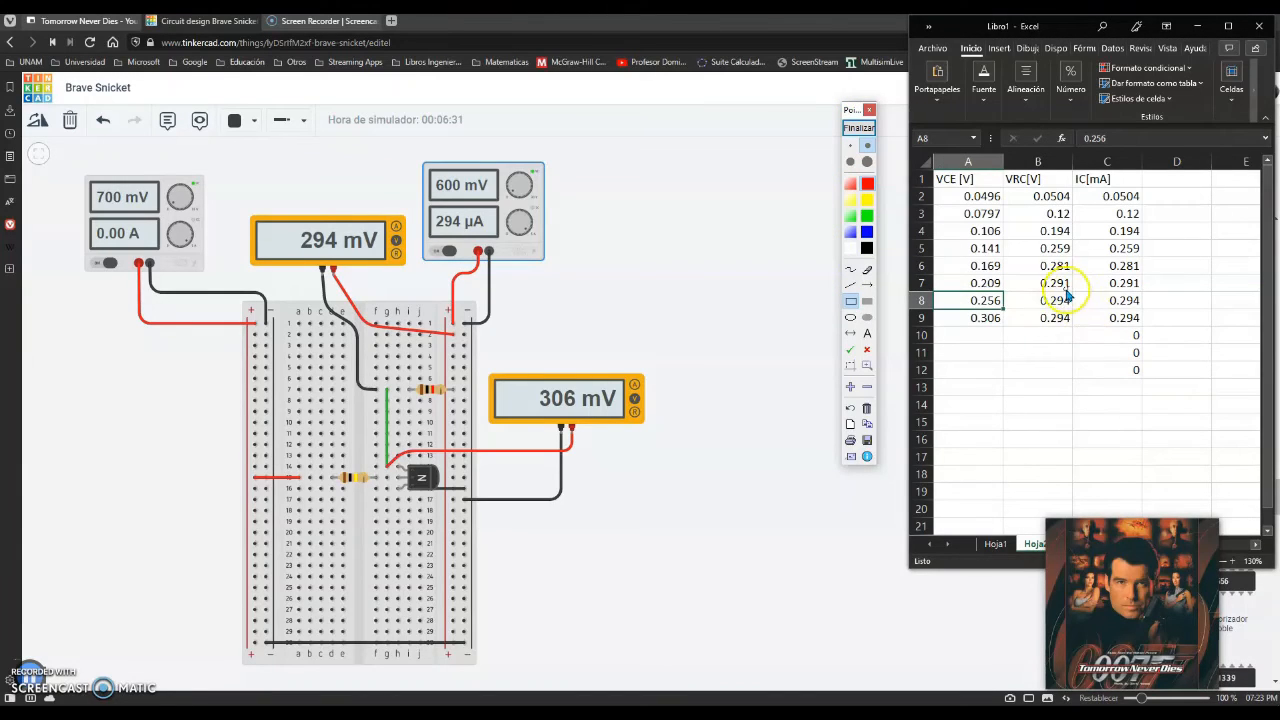
drag(1069, 290, 1147, 327)
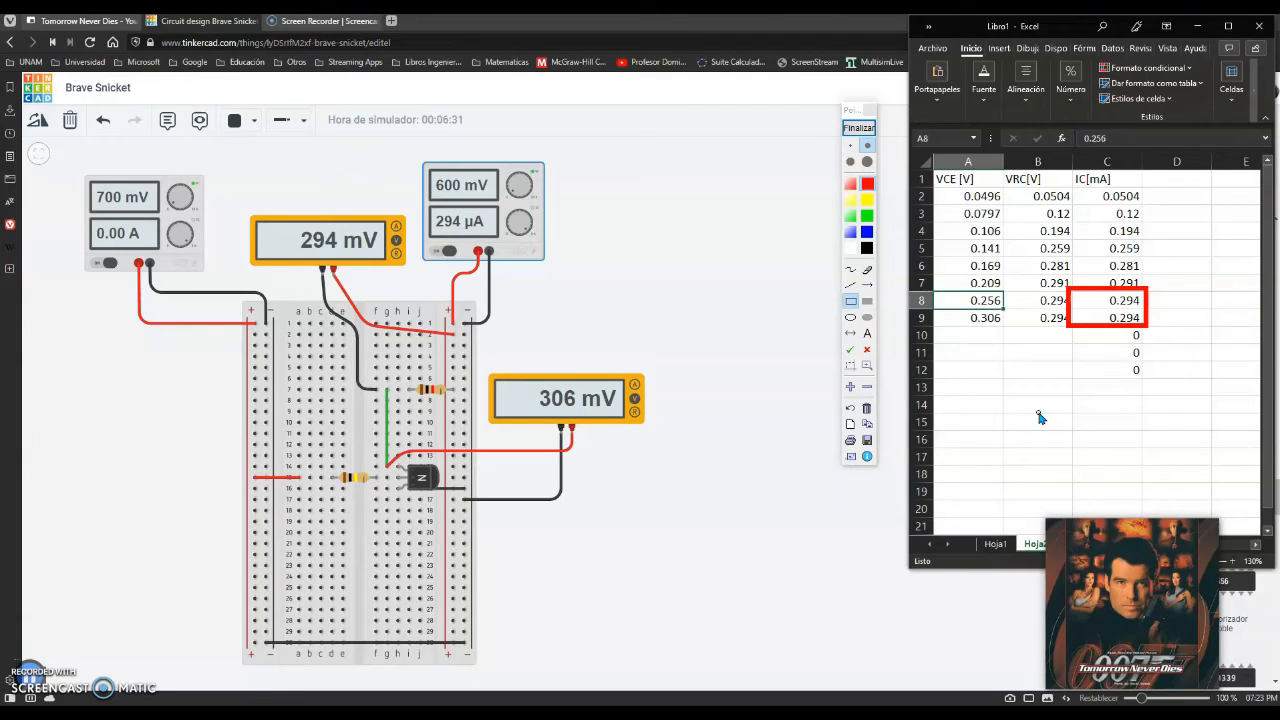
click(858, 127)
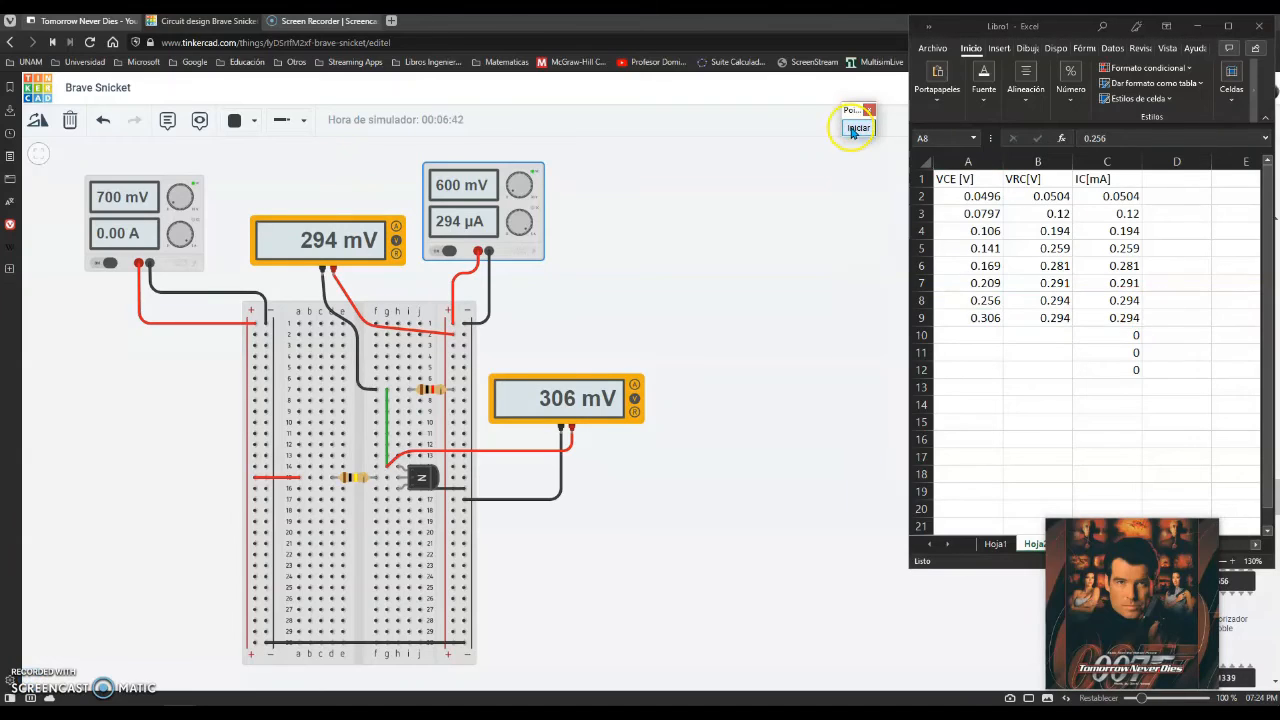
Switch to Tinkercad and set the VCC power supply's voltage to 1 V.
click(510, 241)
click(990, 206)
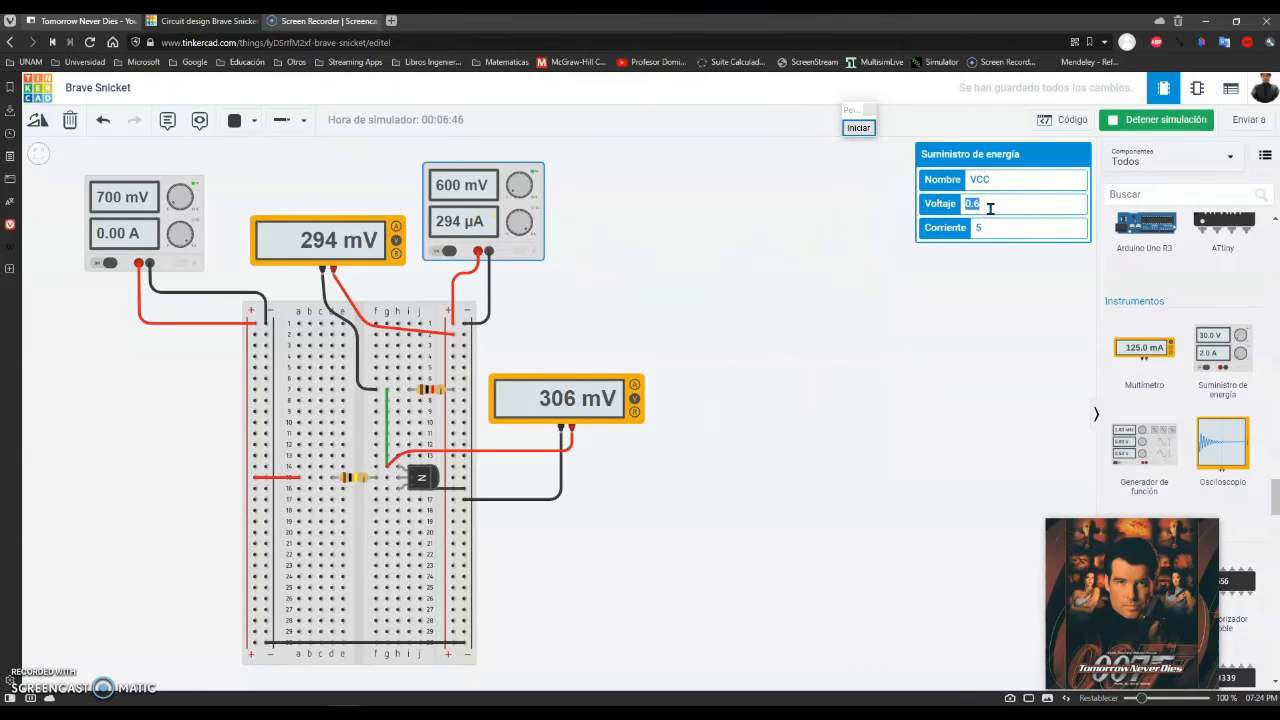
text(1)
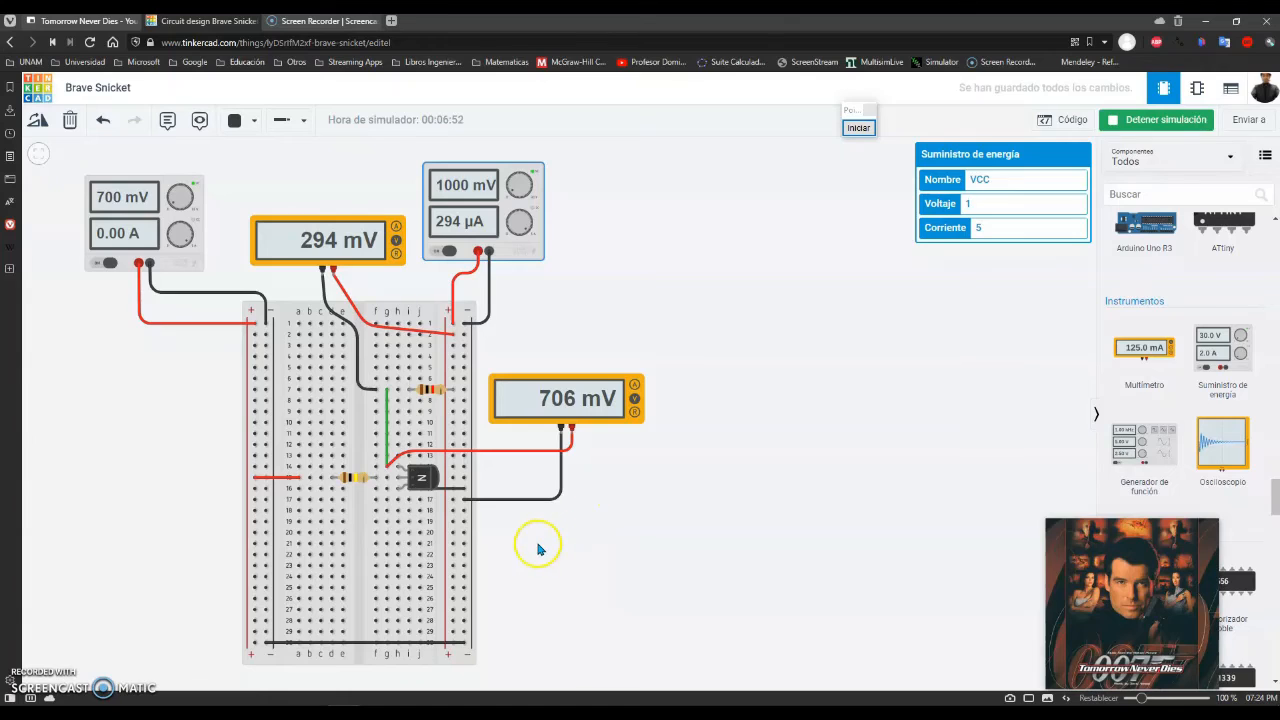
Switch to Excel and record 0.706 for VCE and 0.294 for VRC in row 10.
click(413, 709)
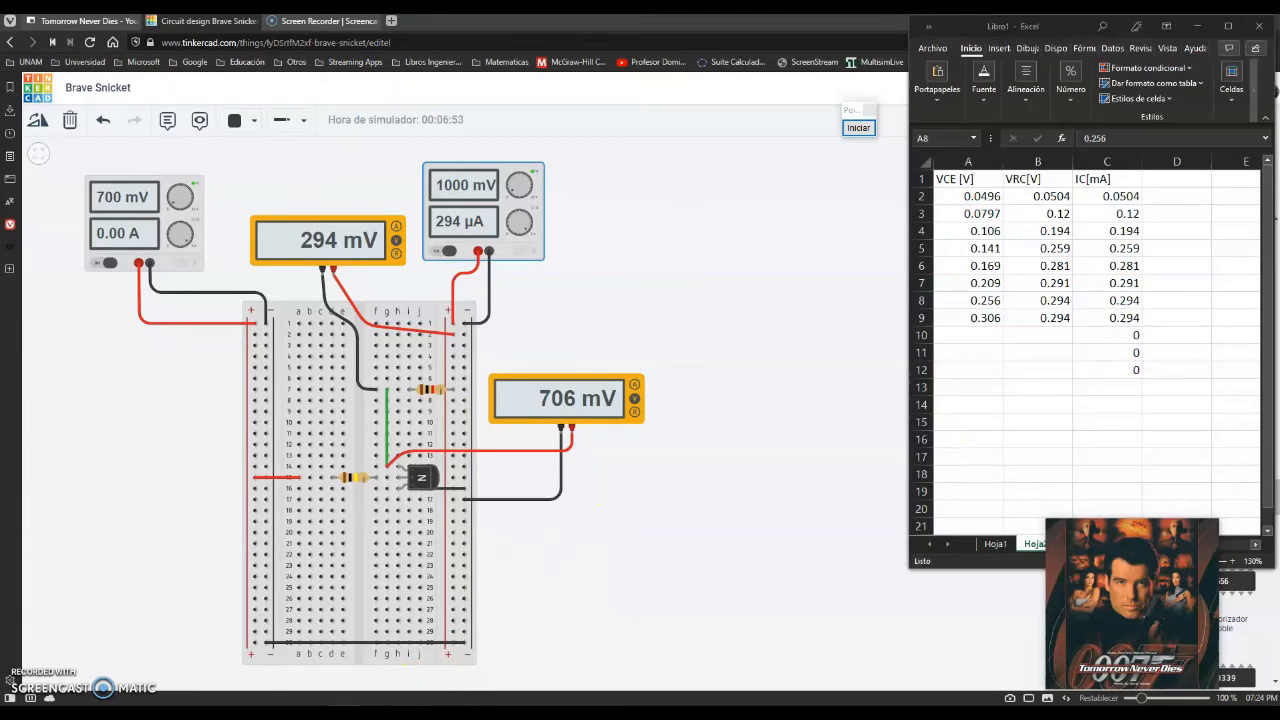
click(976, 339)
text(0.706)
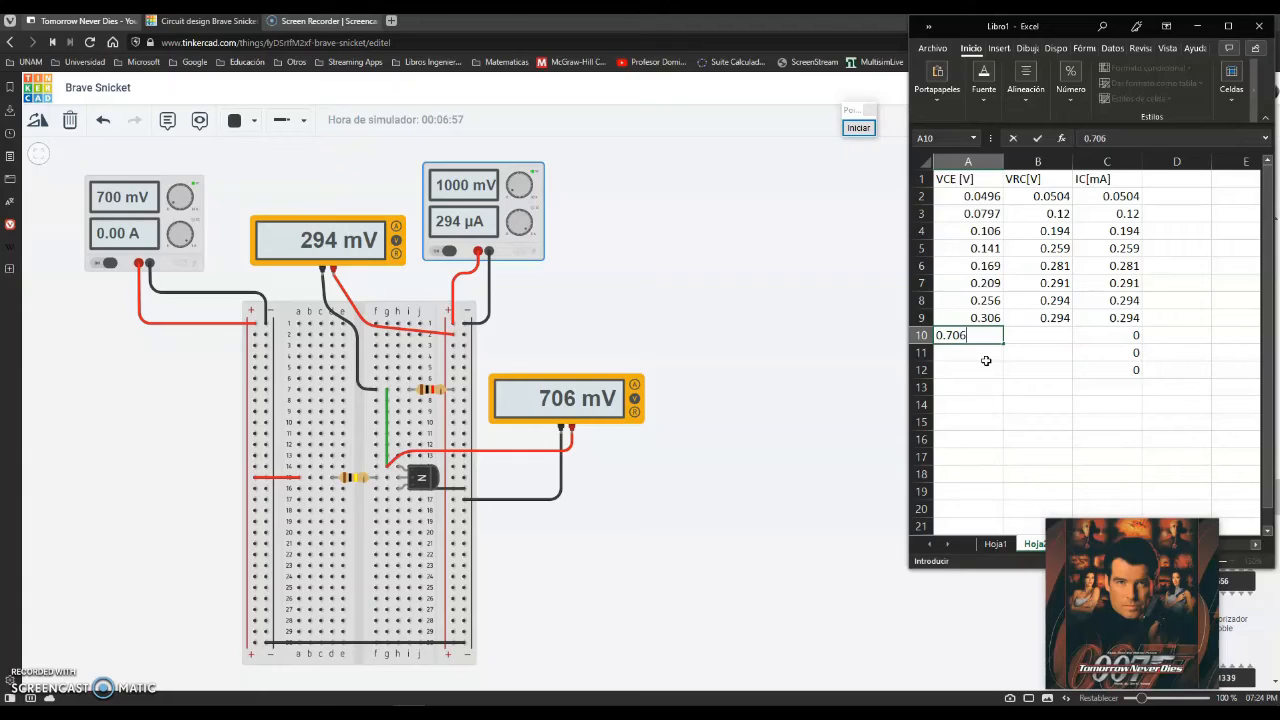
key(Tab)
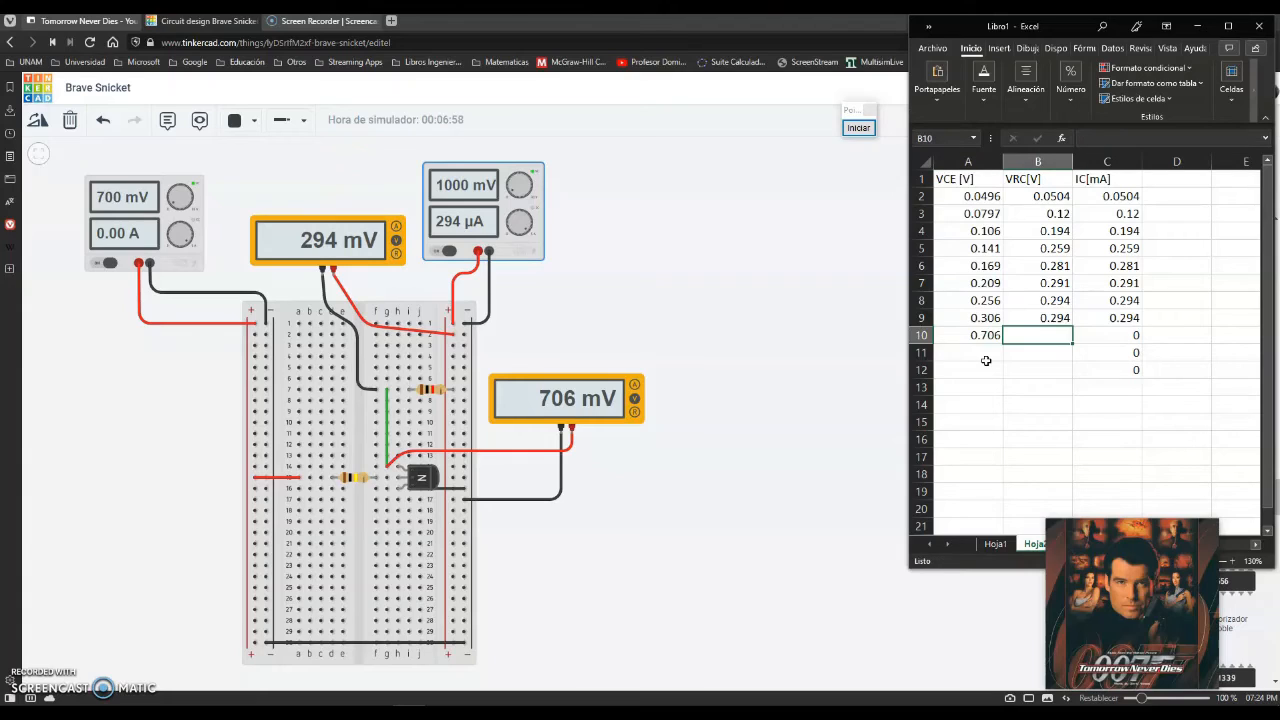
text(0.294)
key(Tab)
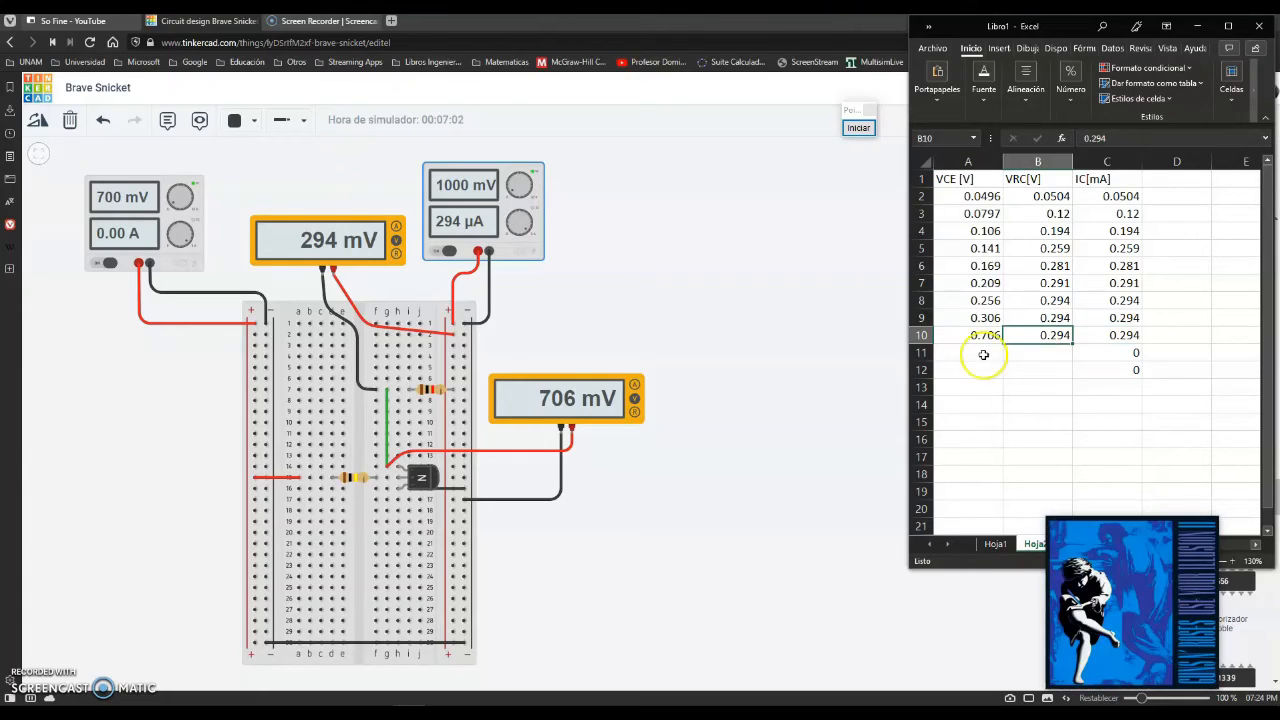
Select cell A11 in the worksheet and, in Tinkercad, set the VCC power supply's voltage to 5 V.
click(984, 355)
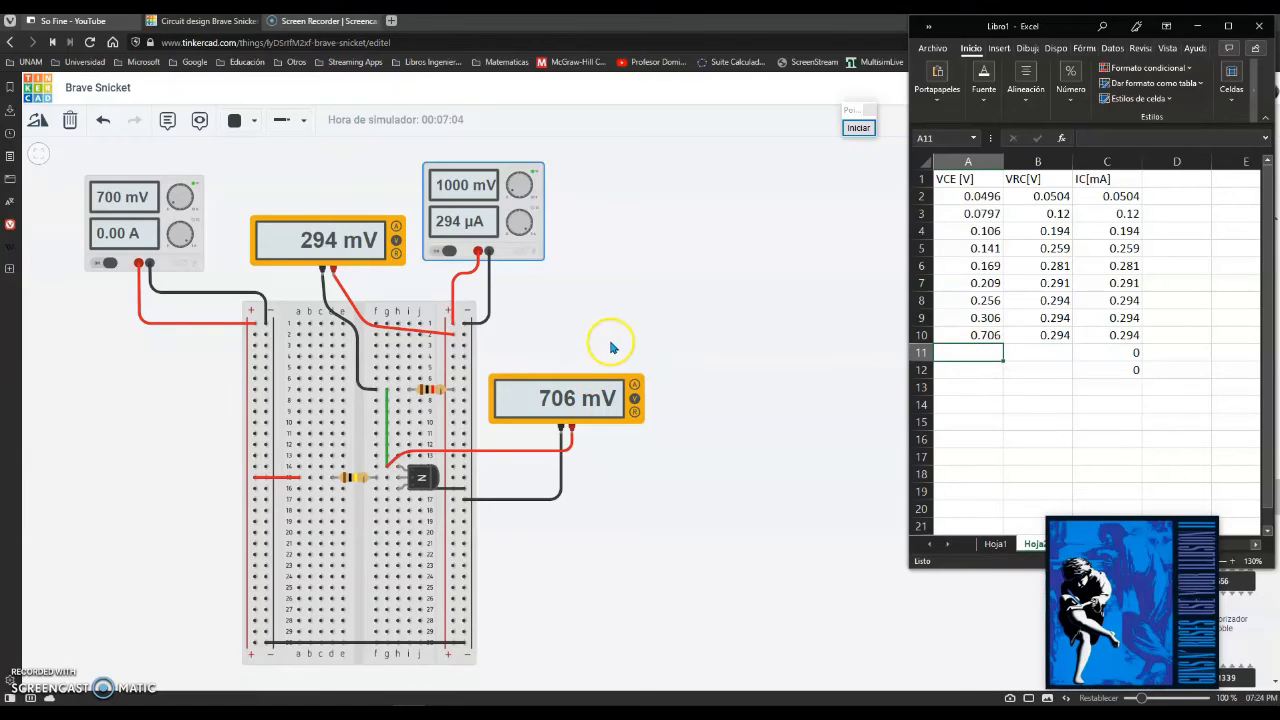
click(524, 248)
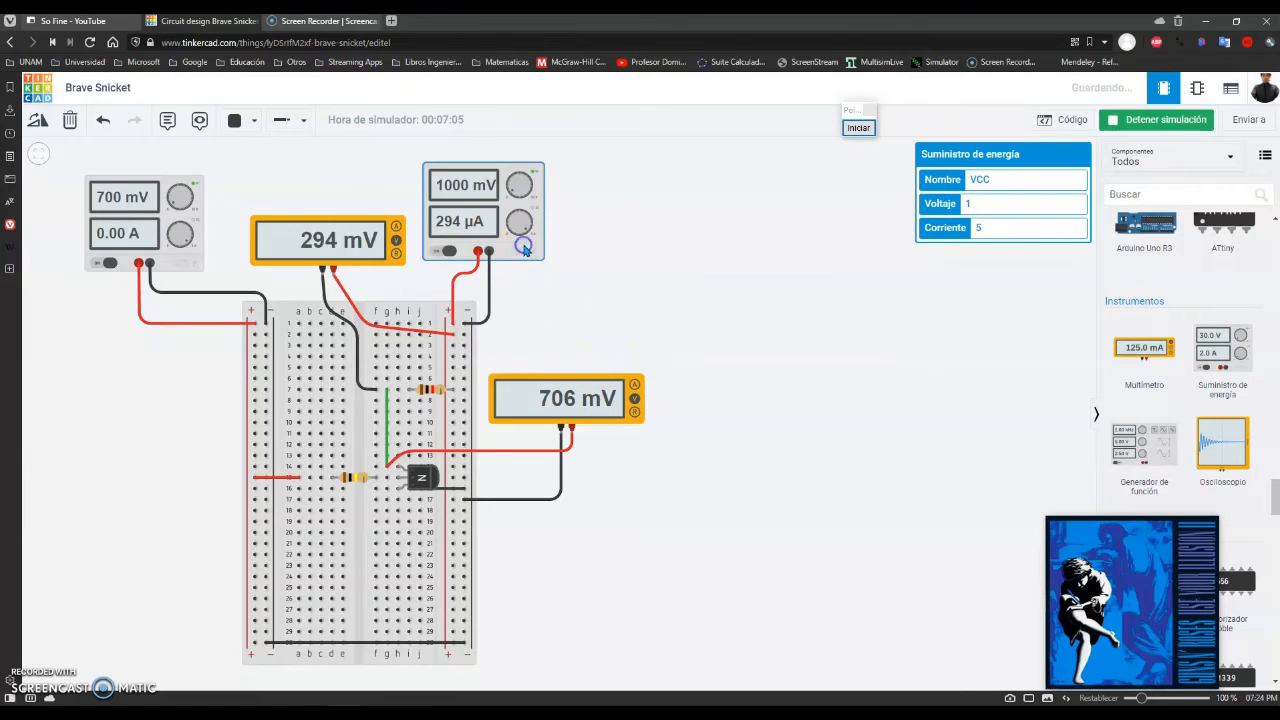
double_click(997, 204)
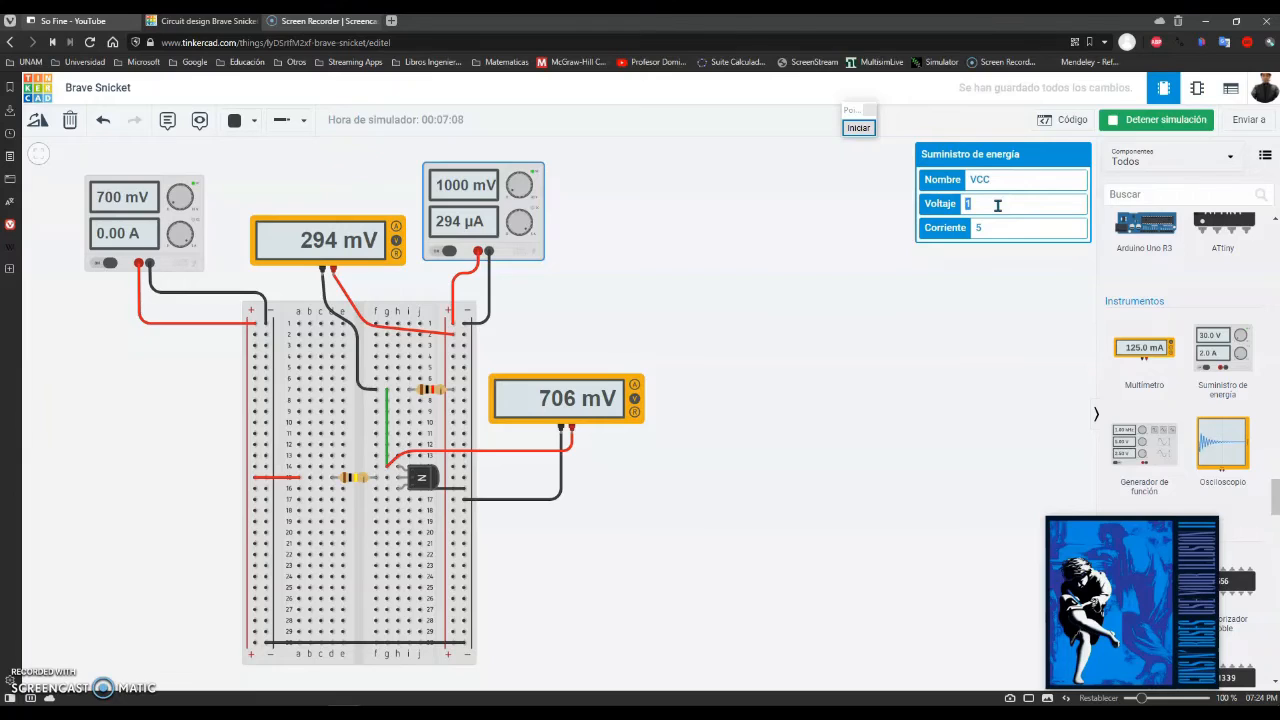
text(5)
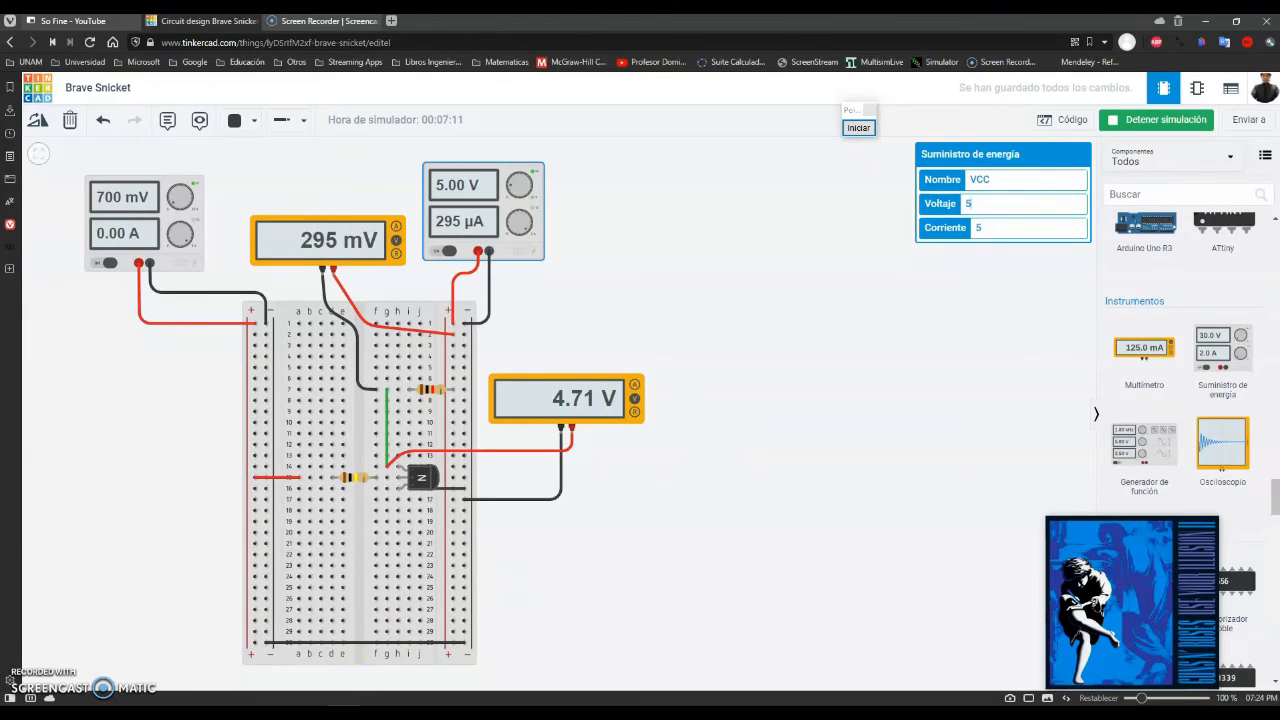
Switch to Excel and record 4.71 for VCE and 0.295 for VRC in row 11.
key(alt+Tab)
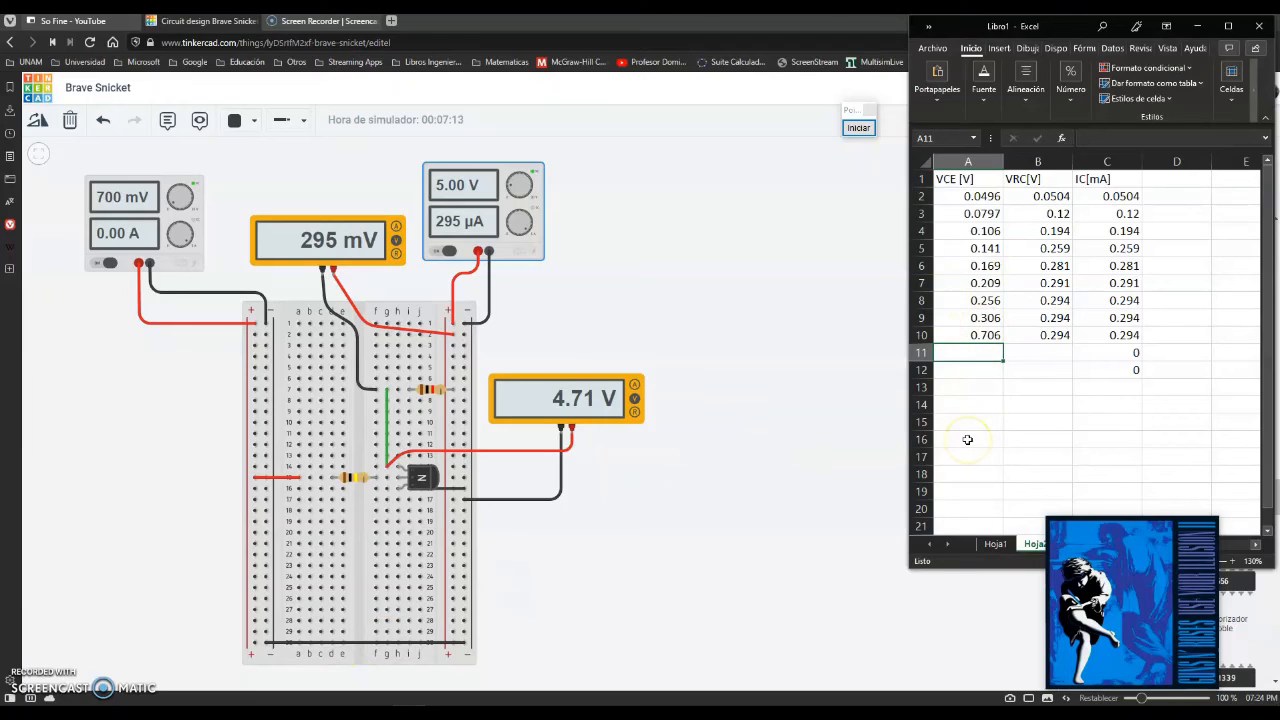
text(4.71)
key(Tab)
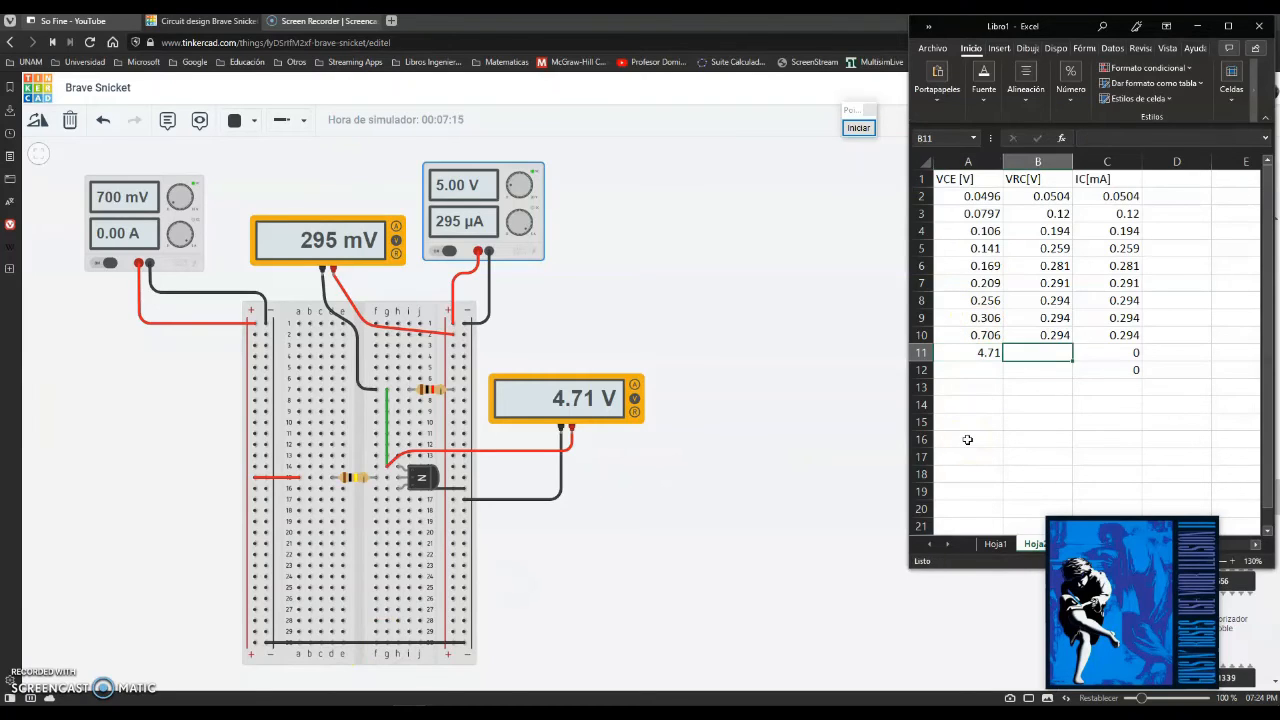
text(0.295)
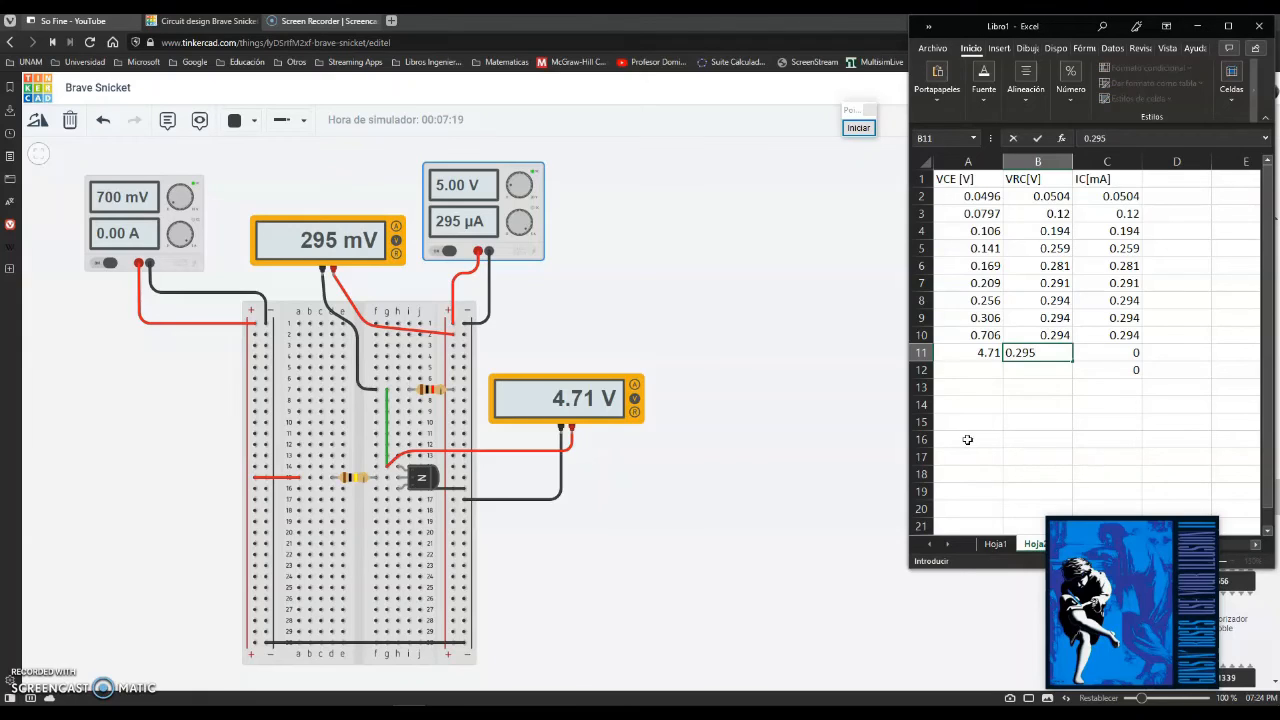
key(Tab)
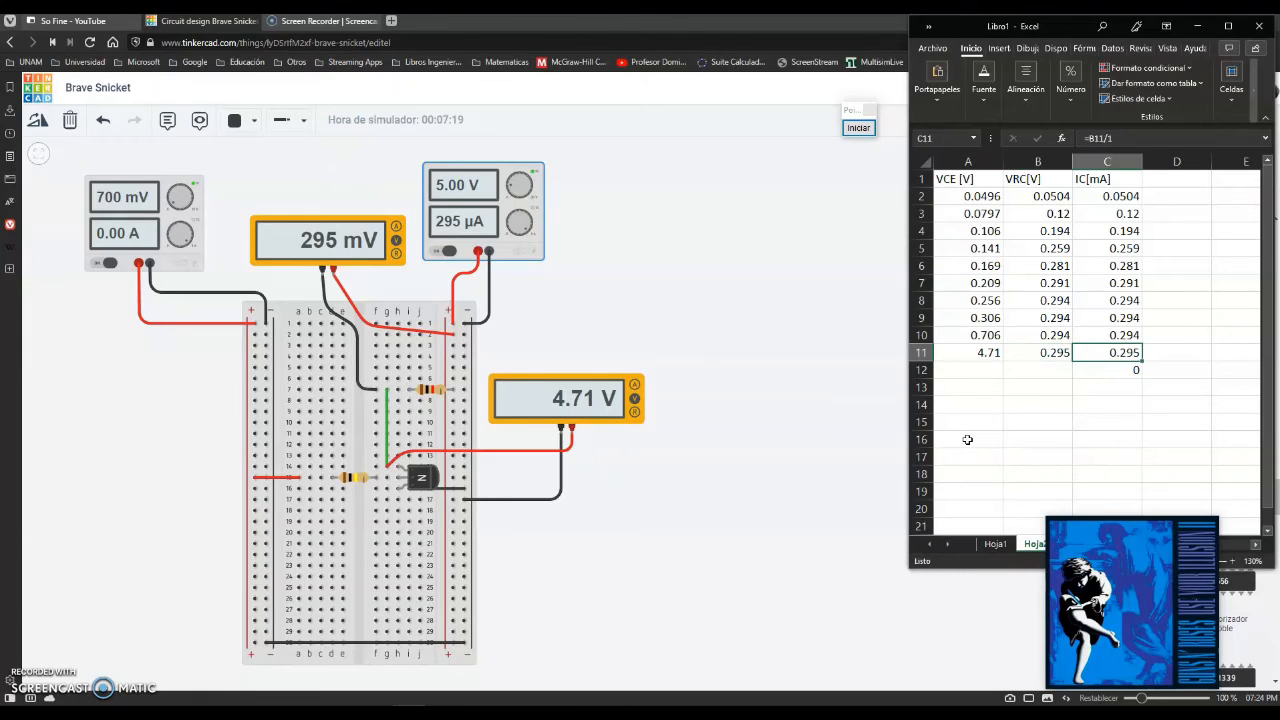
Select cell A12 in the worksheet and, in Tinkercad, set the VCC power supply's voltage to 10 V.
click(978, 370)
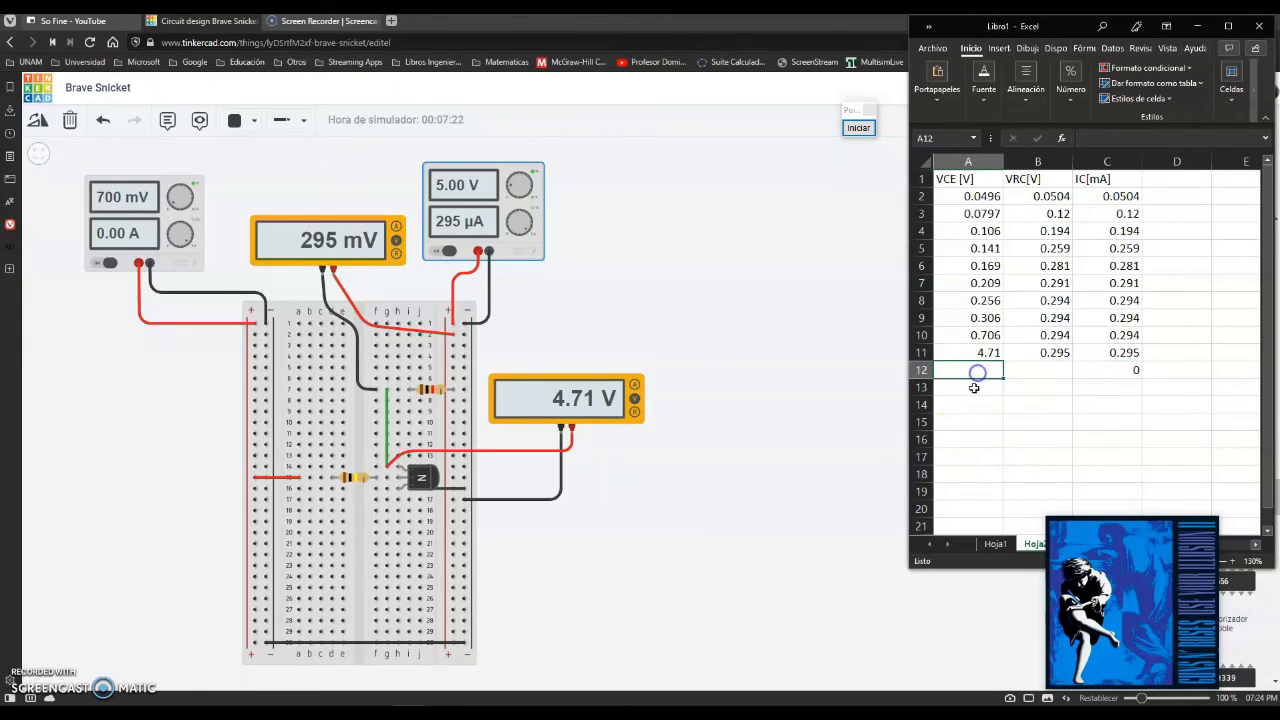
click(512, 242)
text(10)
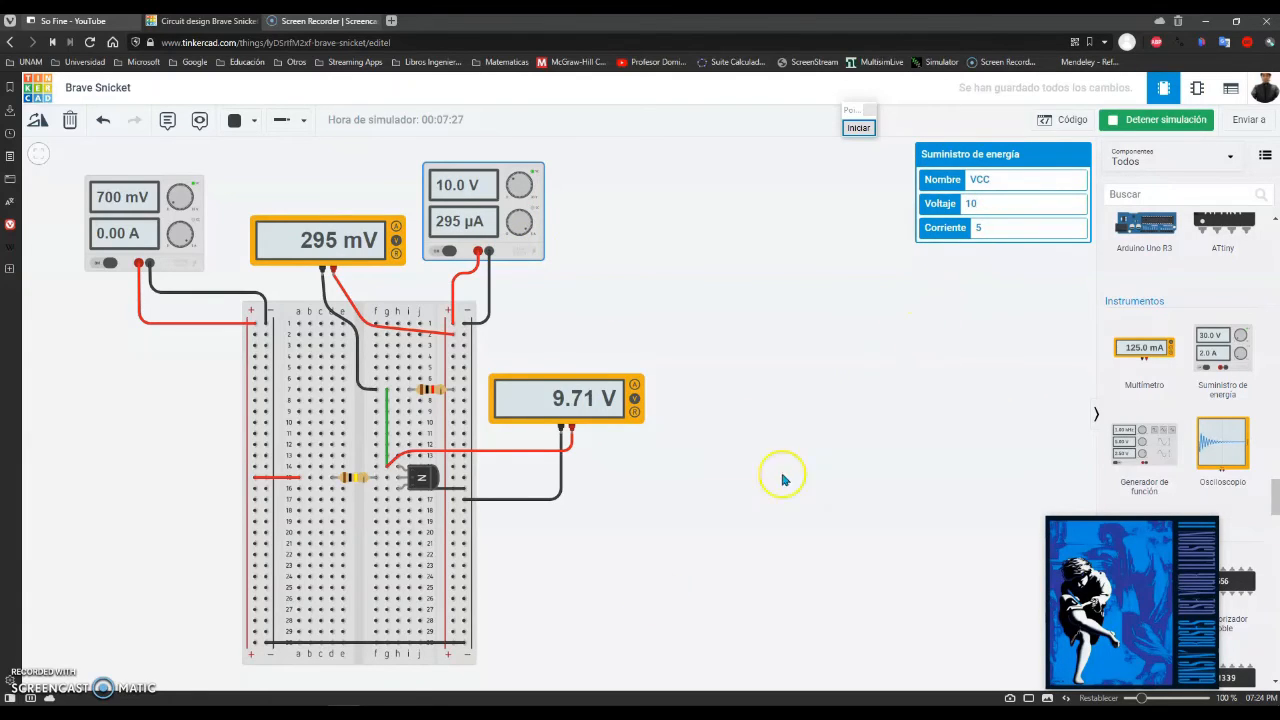
Switch to Excel and record 9.71 for VCE and 0.295 for VRC in row 12.
key(alt+Tab)
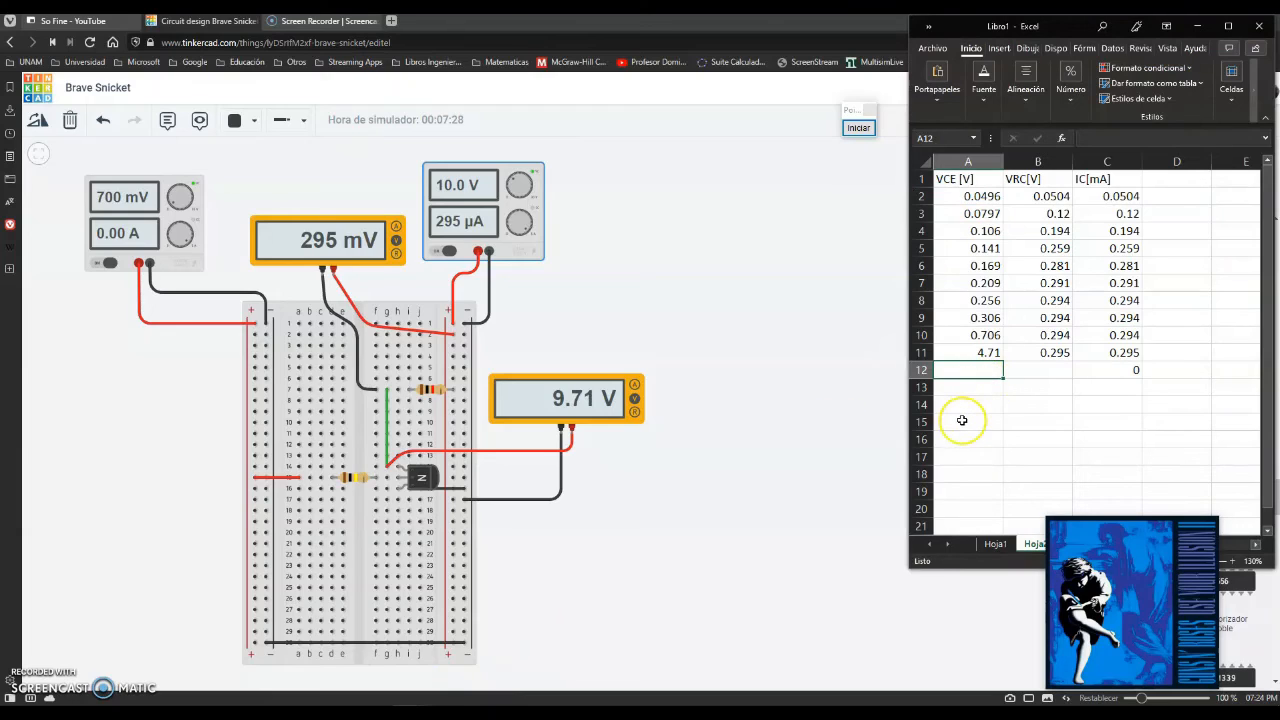
text(9.71)
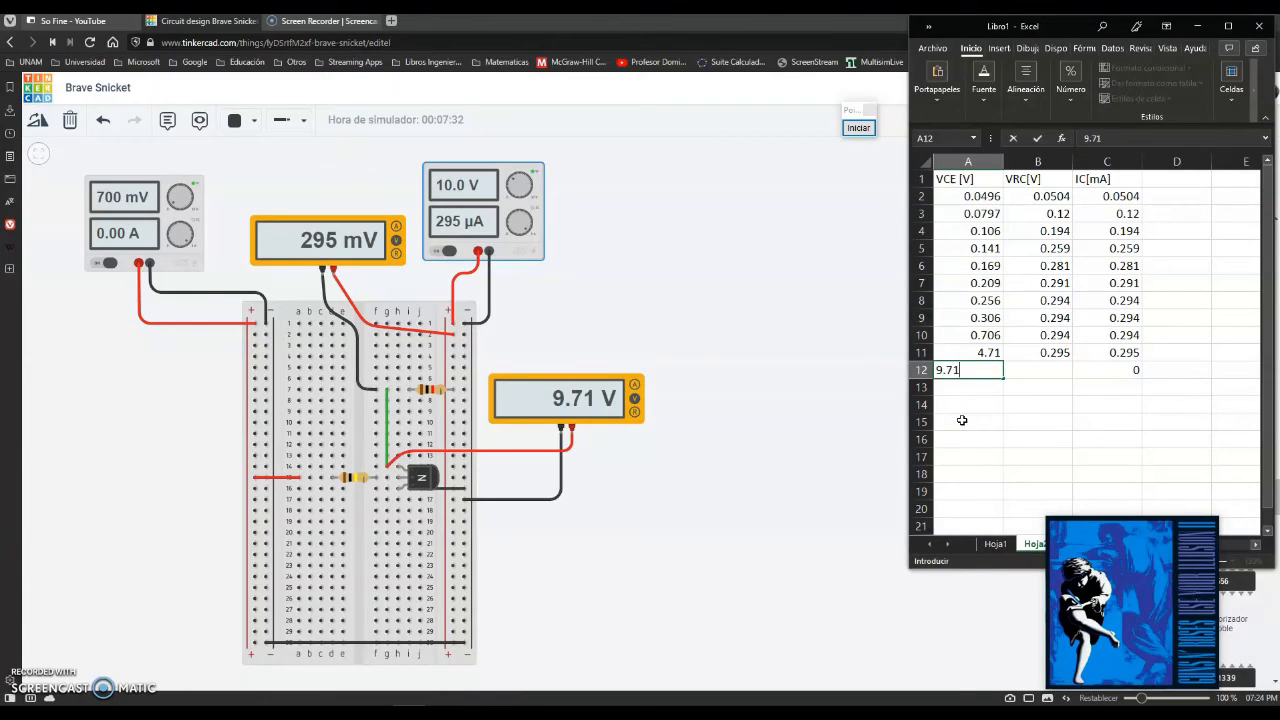
key(Tab)
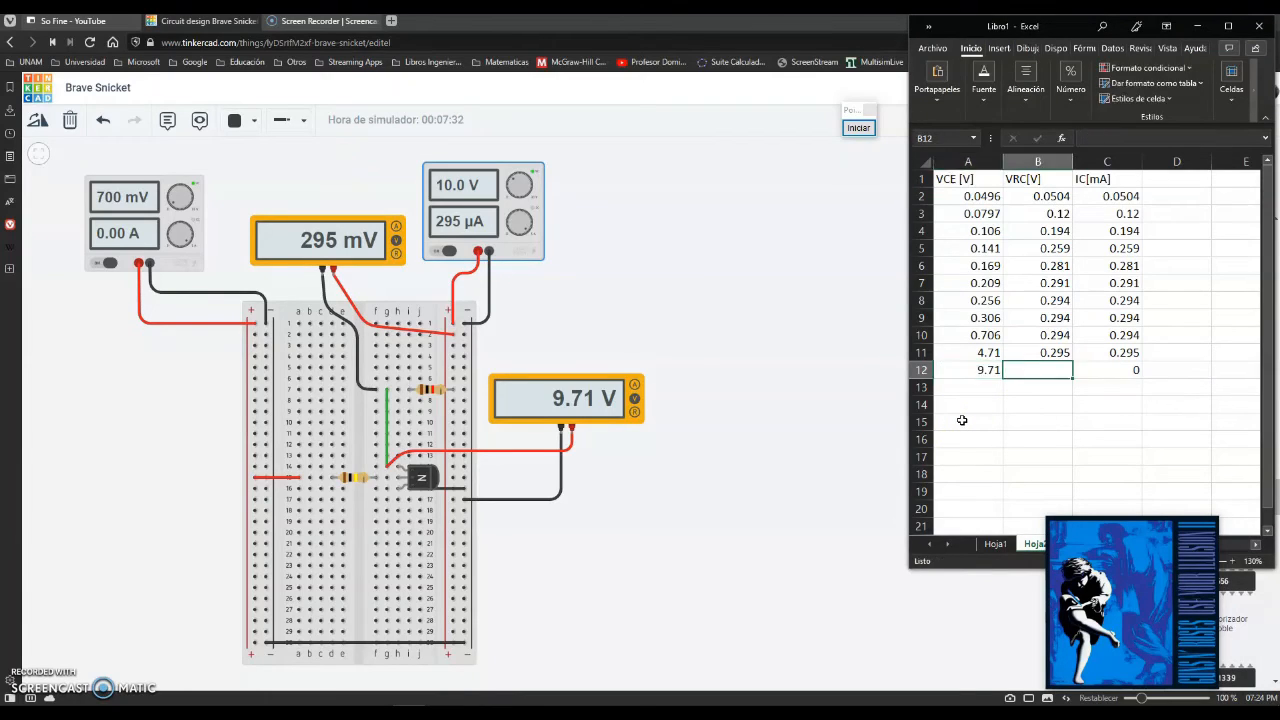
text(0.295)
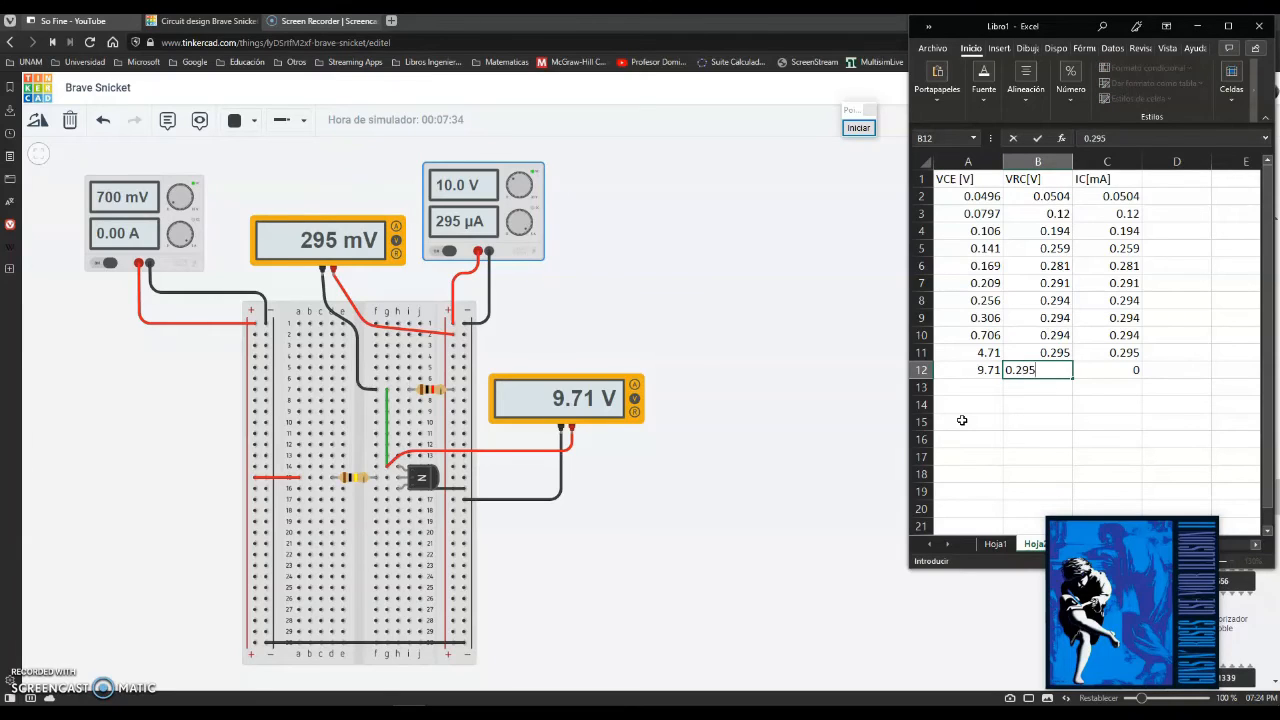
key(Tab)
click(967, 386)
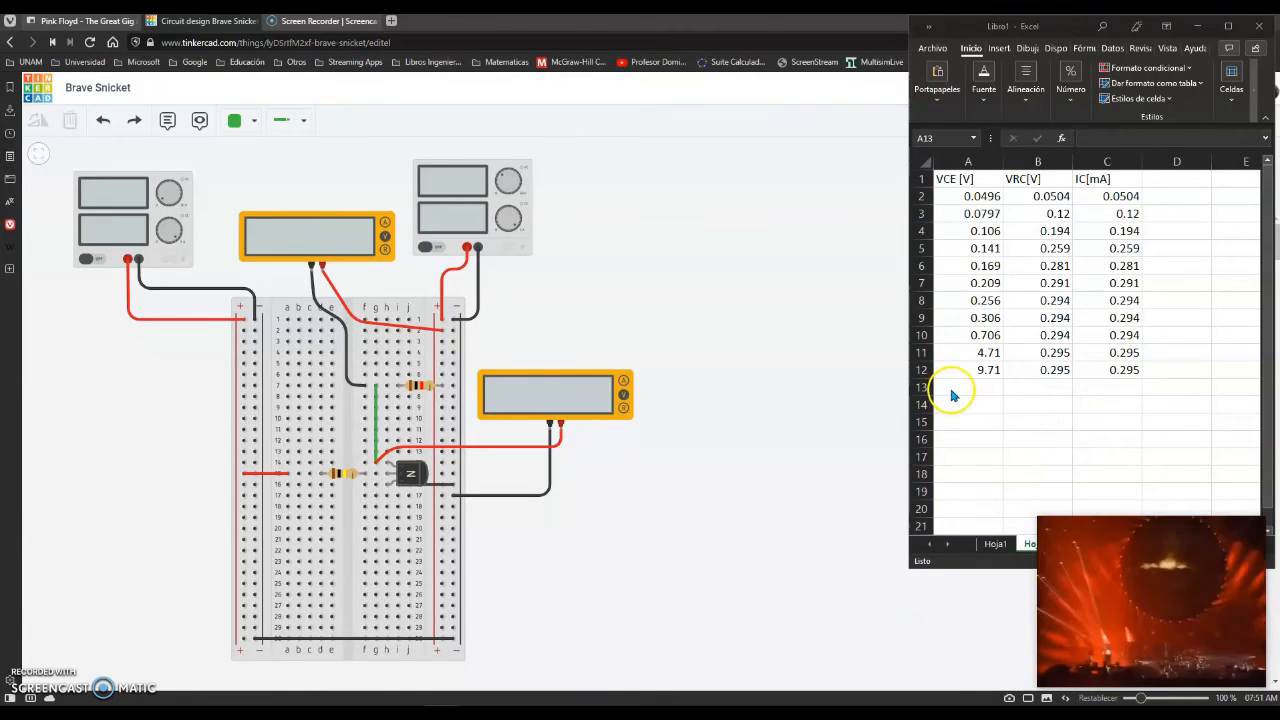
Switch to Tinkercad, run the circuit simulation to check the meter readings, and stop it.
click(771, 189)
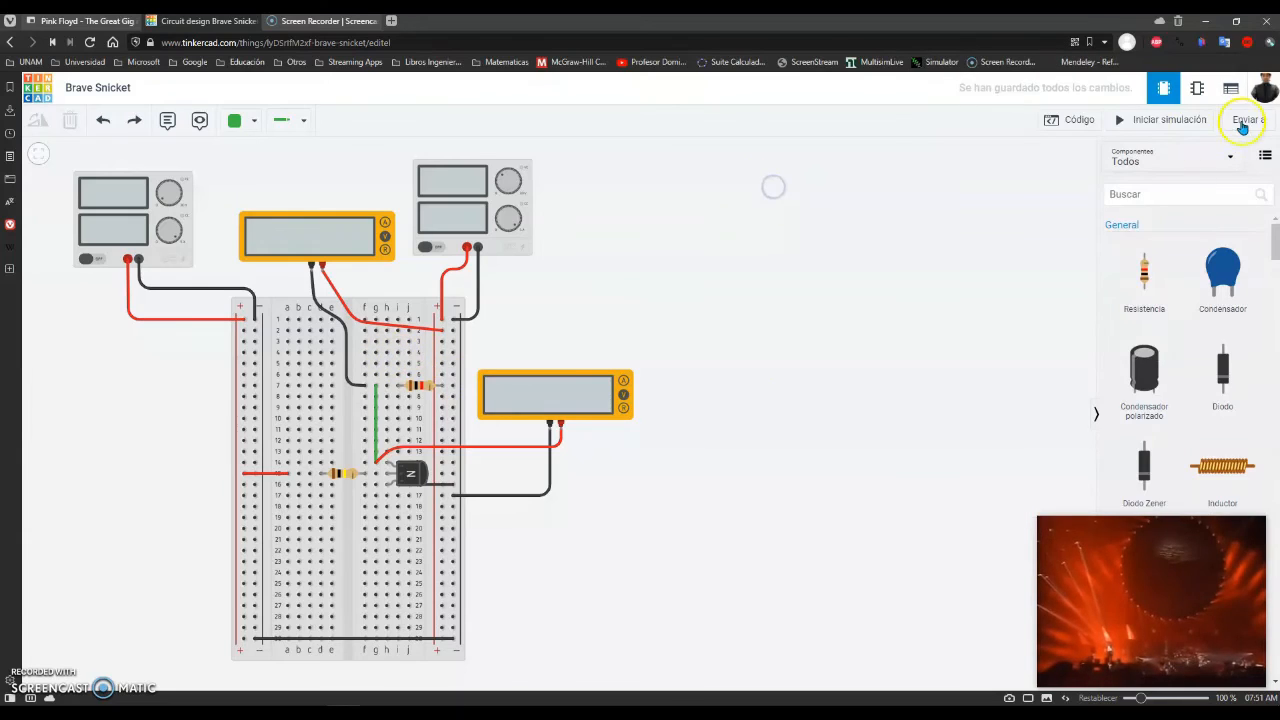
click(1160, 120)
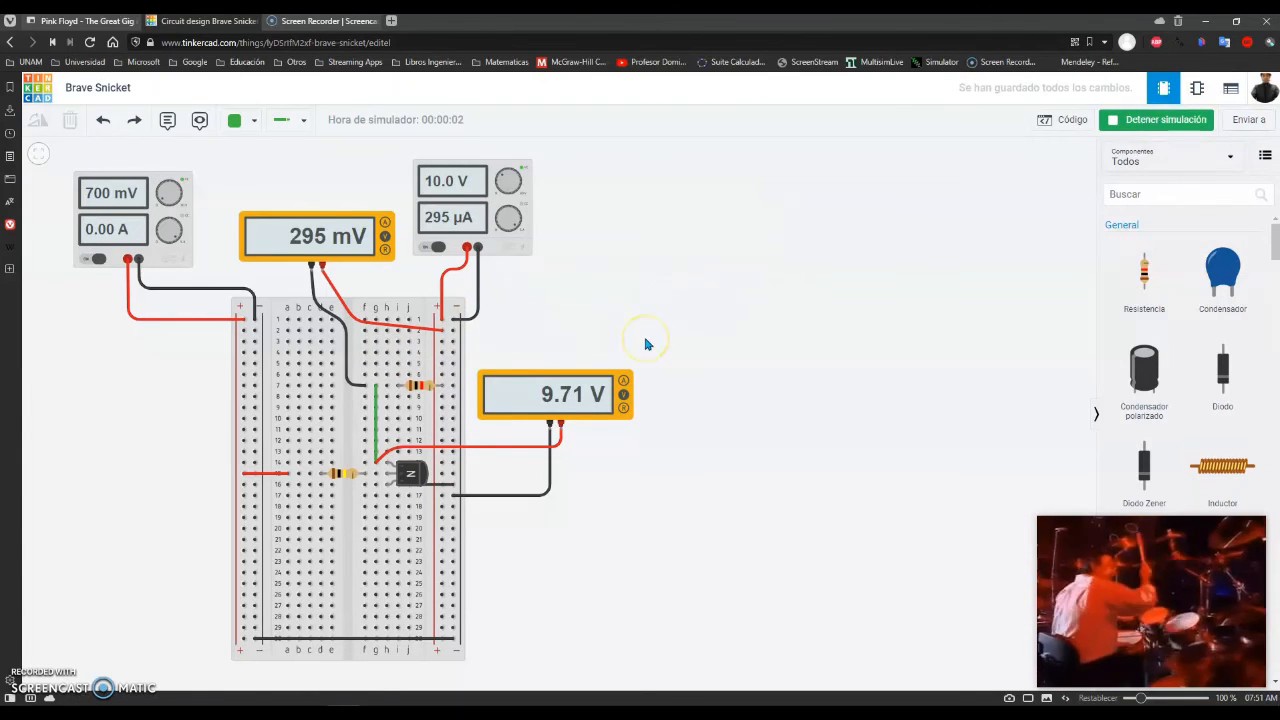
click(1110, 120)
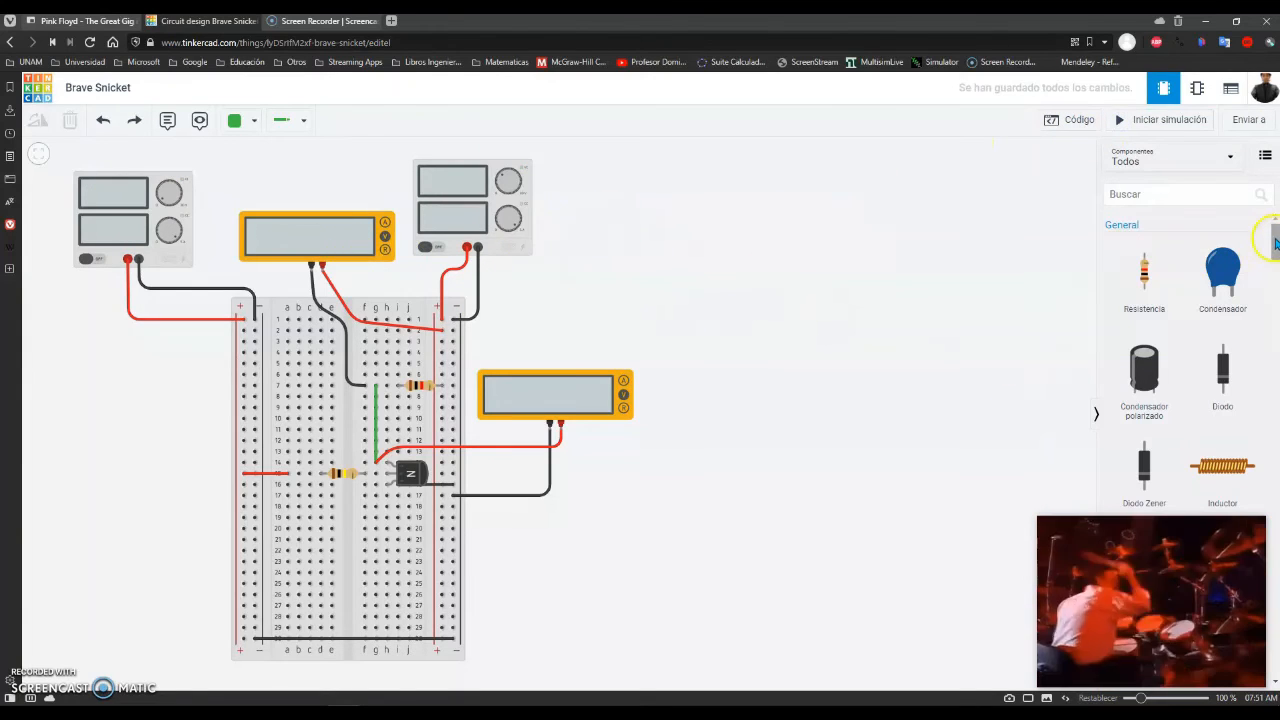
Add a third multimeter beside the breadboard below VBB and wire its positive terminal to hole g15 on the transistor's base row.
drag(1275, 243, 1273, 498)
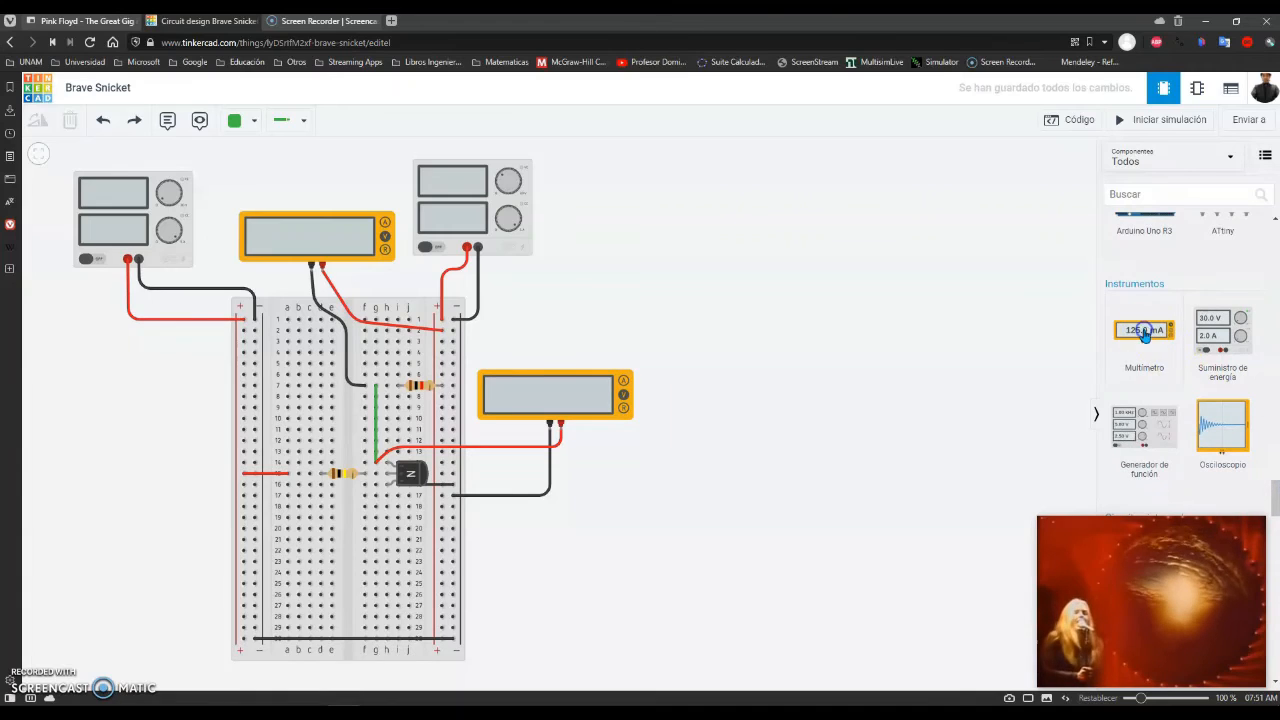
drag(1145, 335, 139, 405)
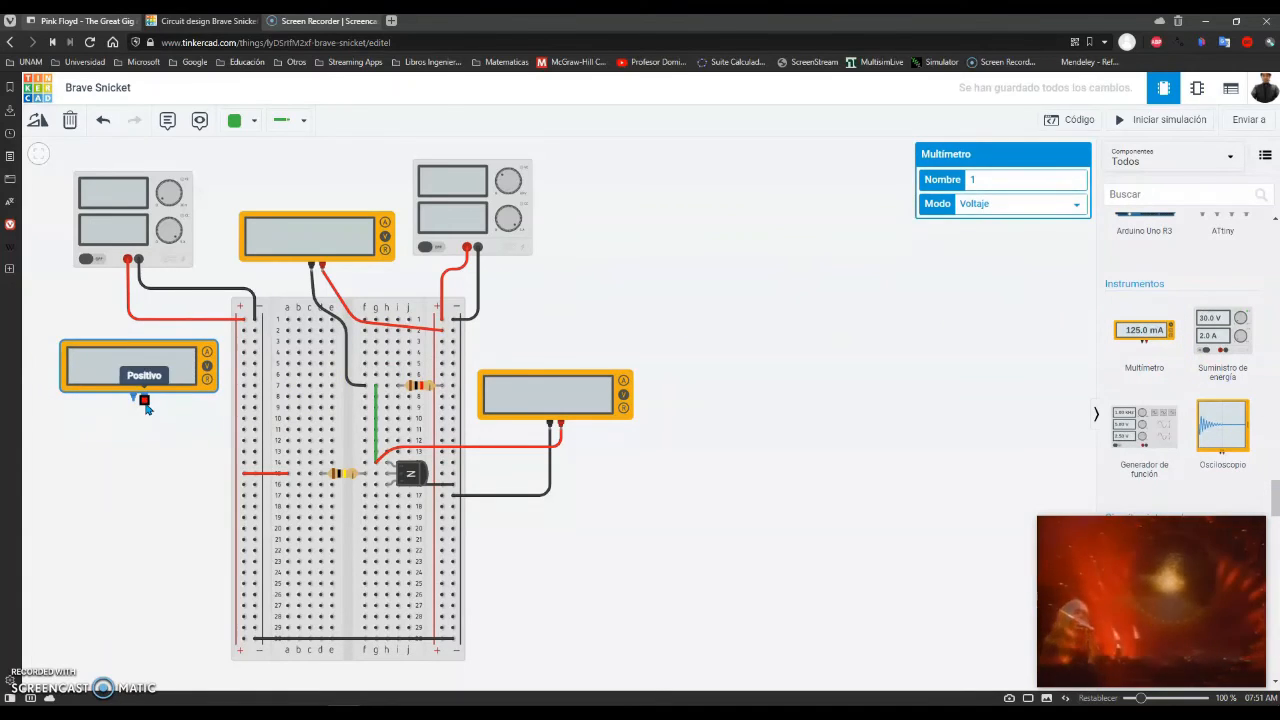
click(144, 401)
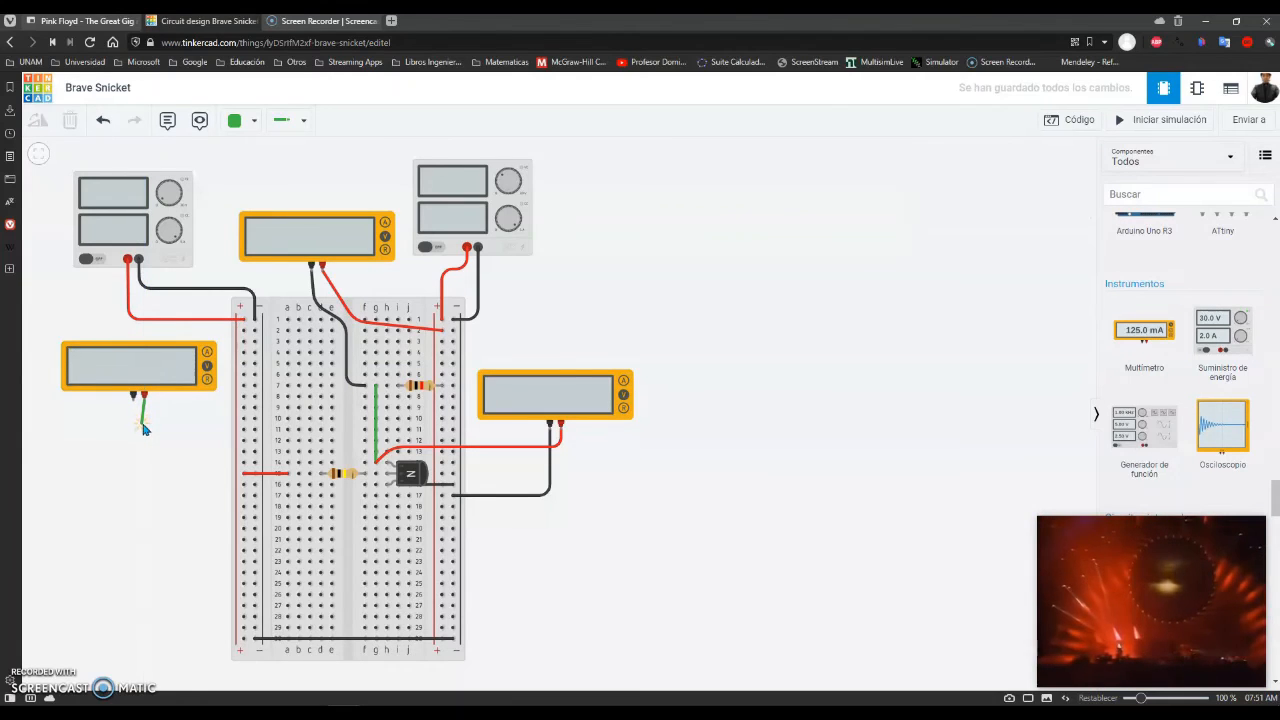
click(144, 425)
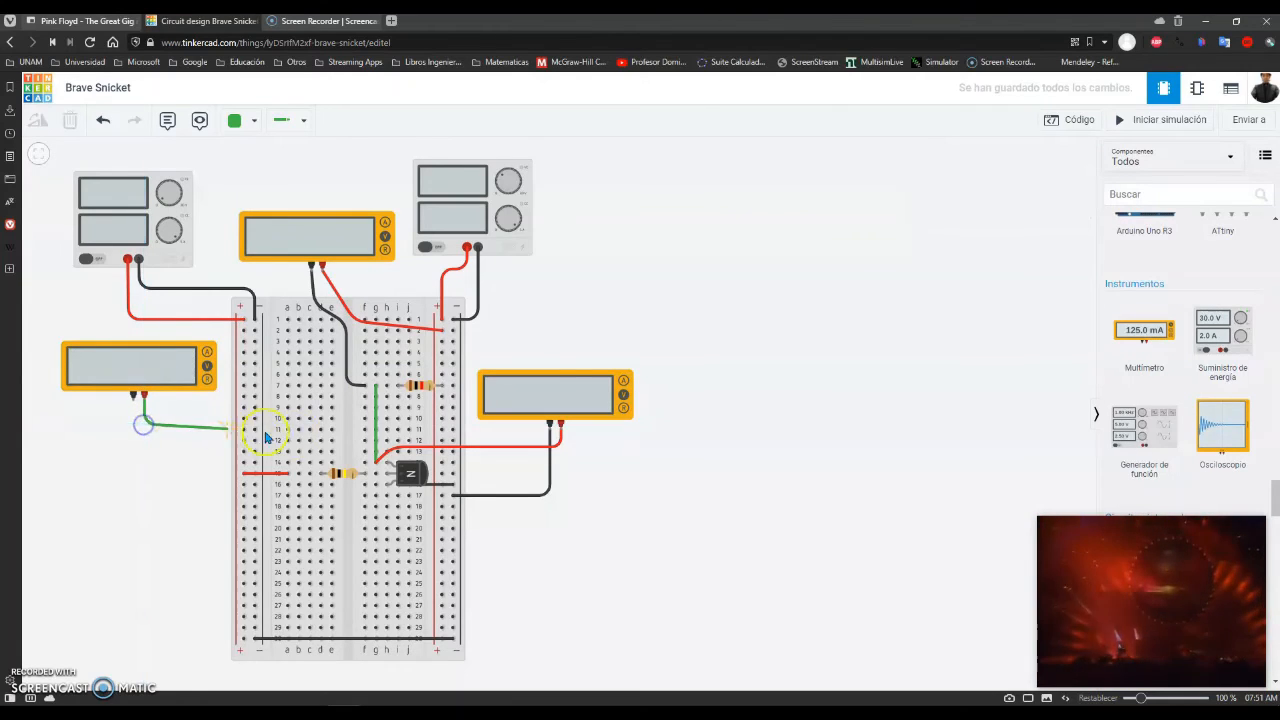
click(348, 432)
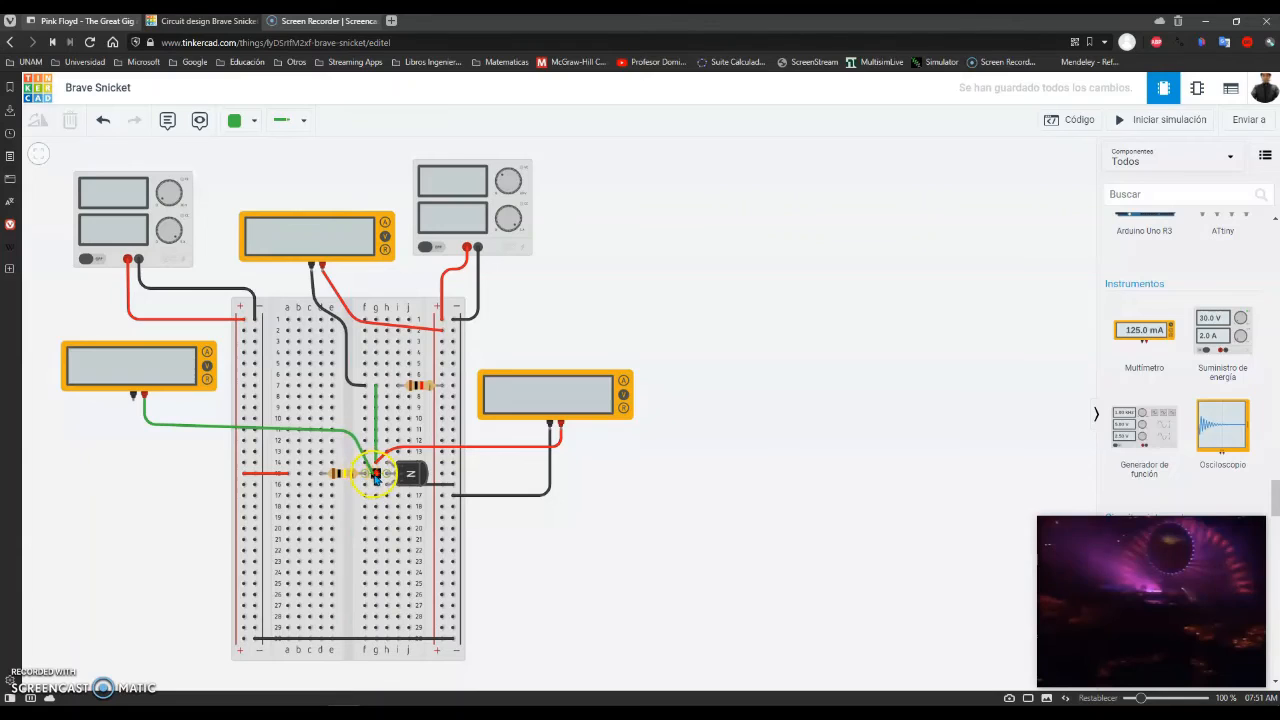
click(375, 474)
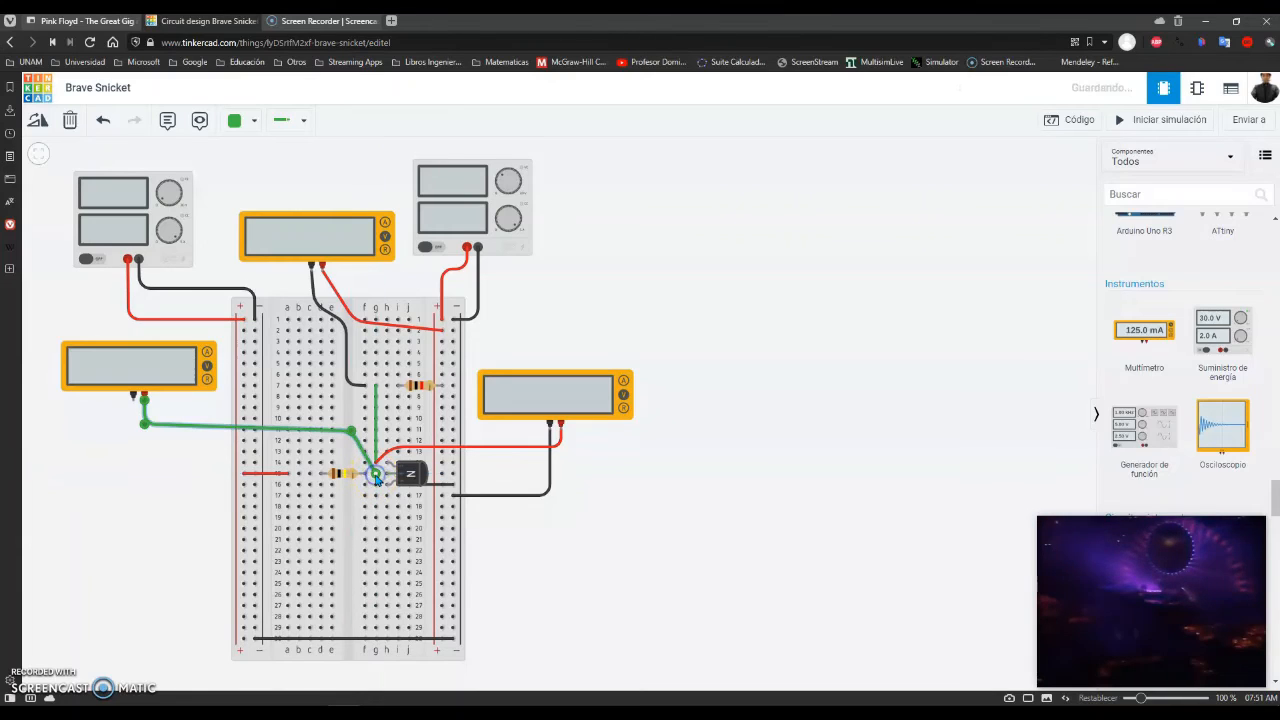
Wire the new multimeter's negative terminal to hole c15, at the supply end of the base resistor.
click(133, 400)
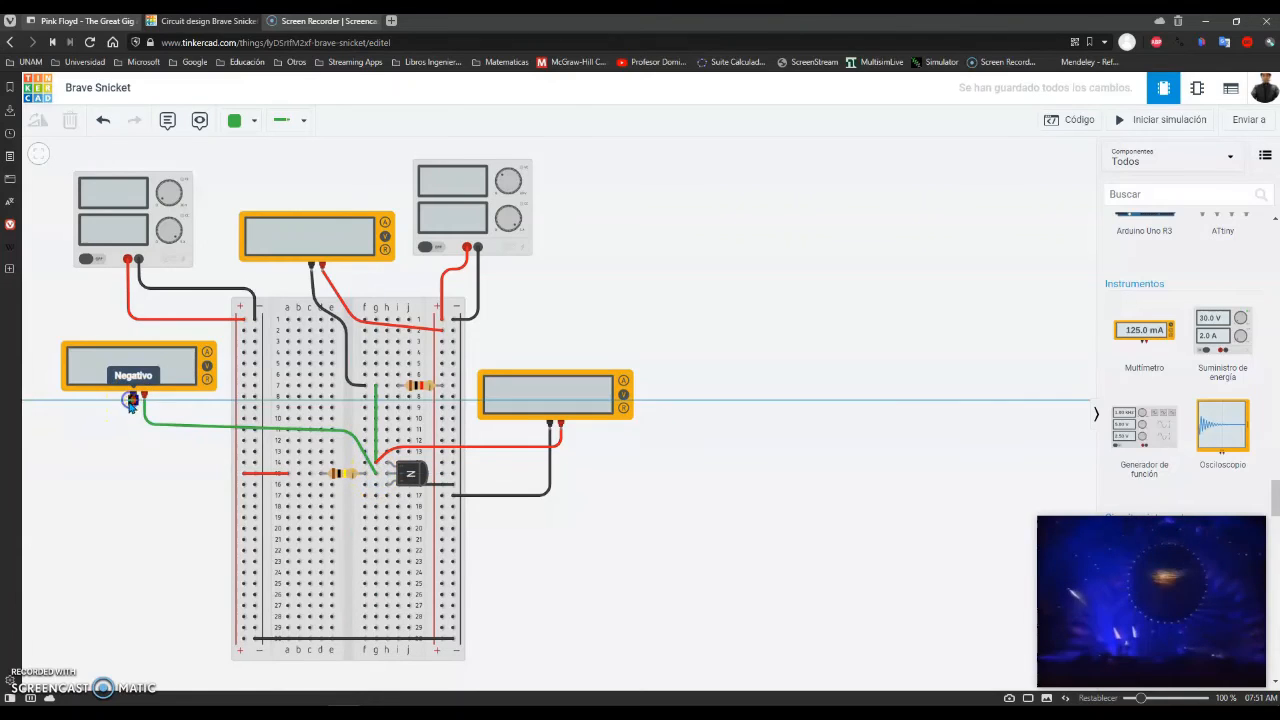
click(133, 487)
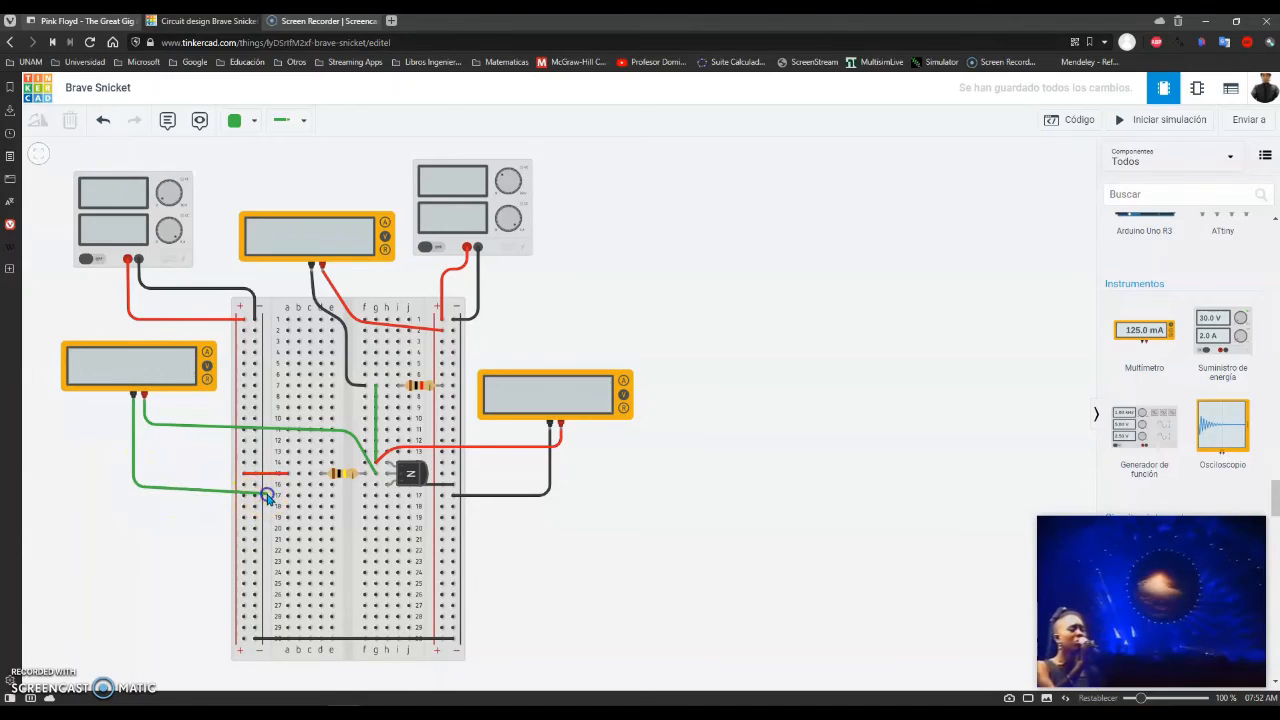
click(310, 476)
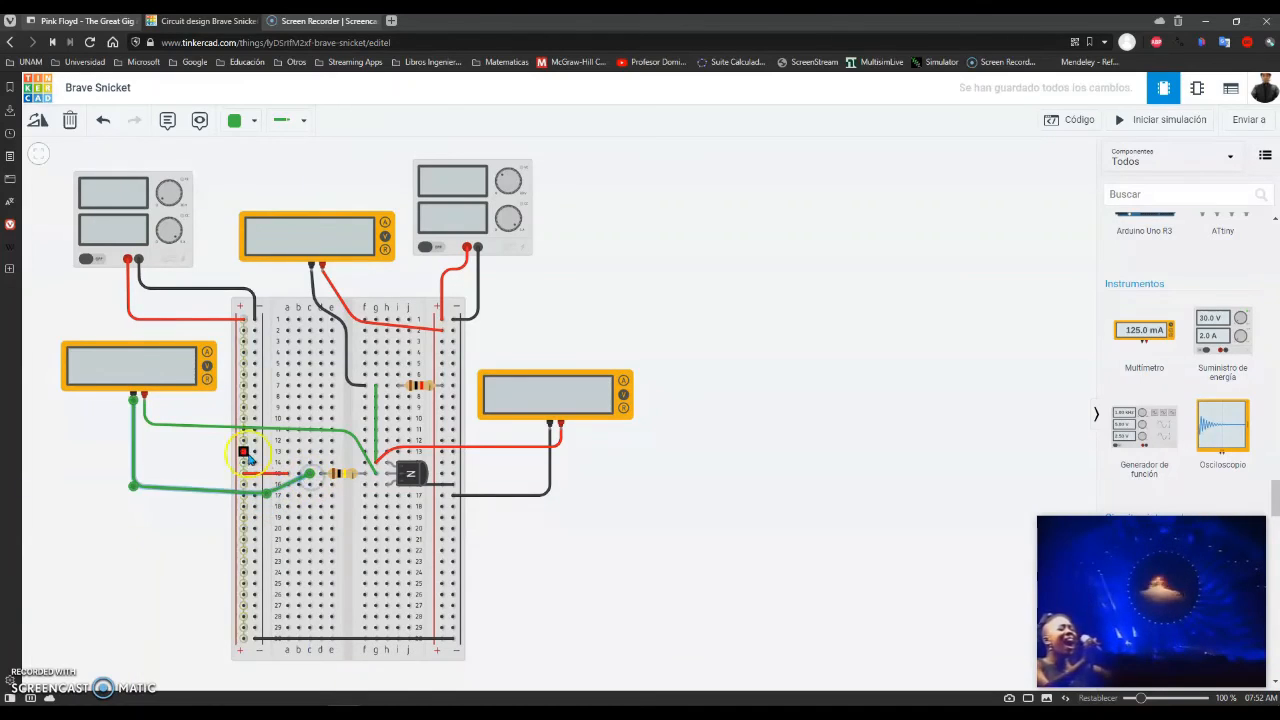
Colour the new multimeter's negative wire black (Negro) and its positive wire red (Rojo).
click(236, 121)
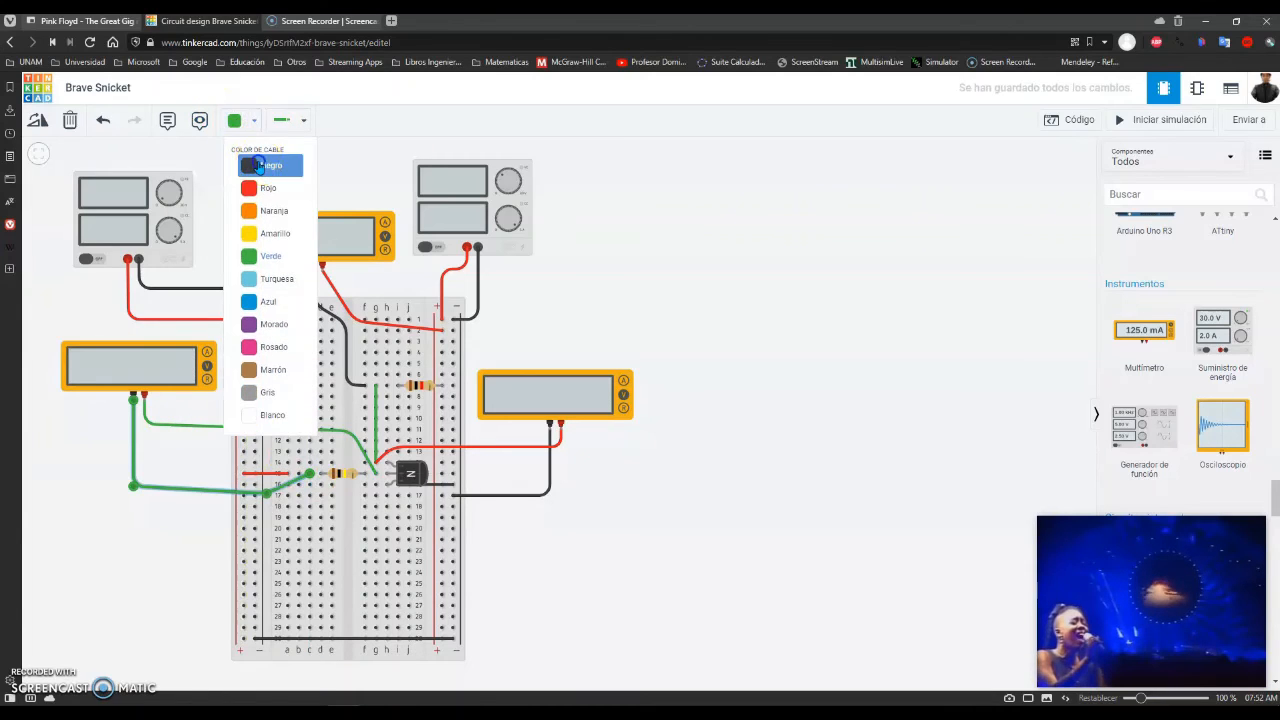
click(260, 166)
click(199, 428)
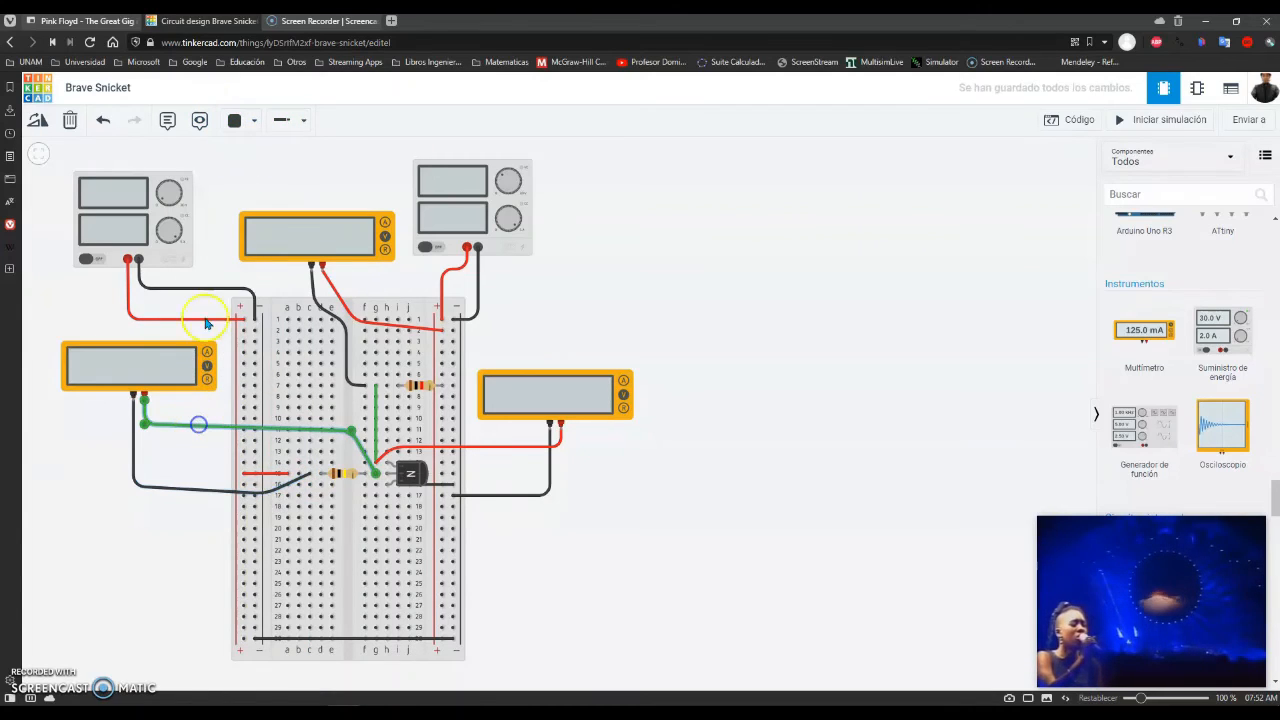
click(236, 121)
click(250, 188)
click(709, 263)
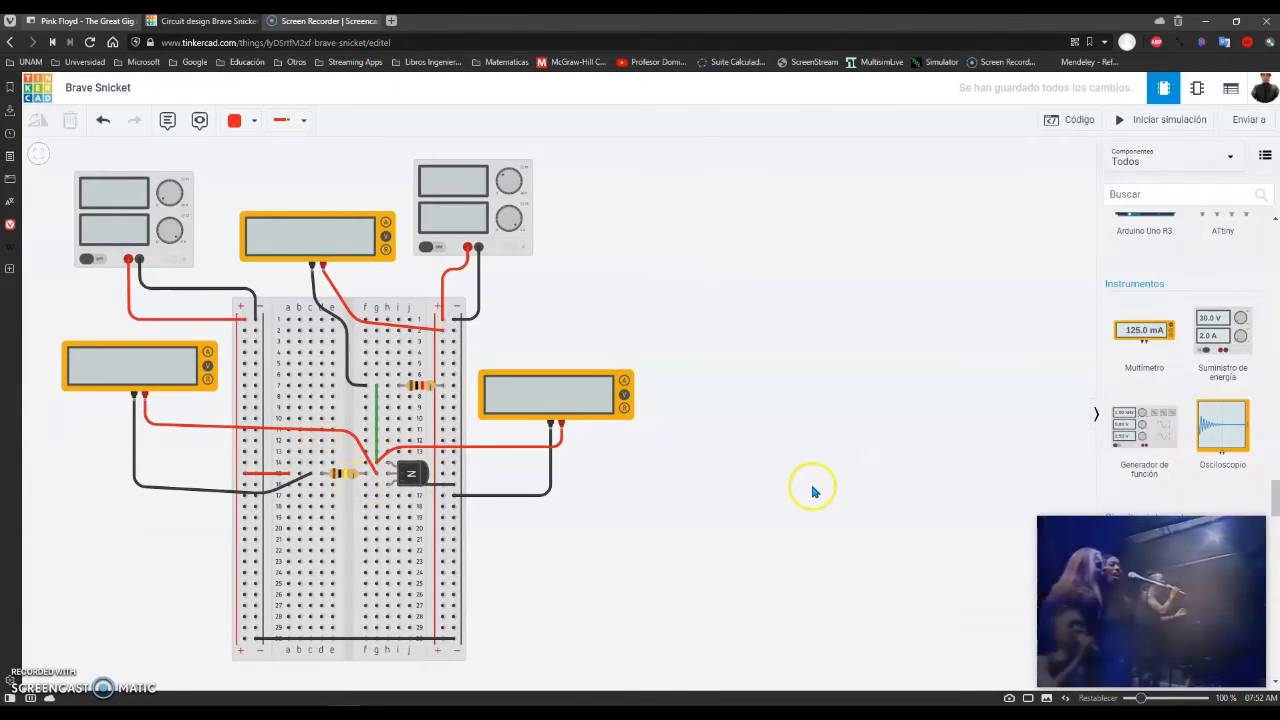
Switch to Microsoft Mathematics, calculate 100 · 10^3 · 5 · 10^-6 for the base resistor's voltage, and return to Tinkercad.
click(343, 473)
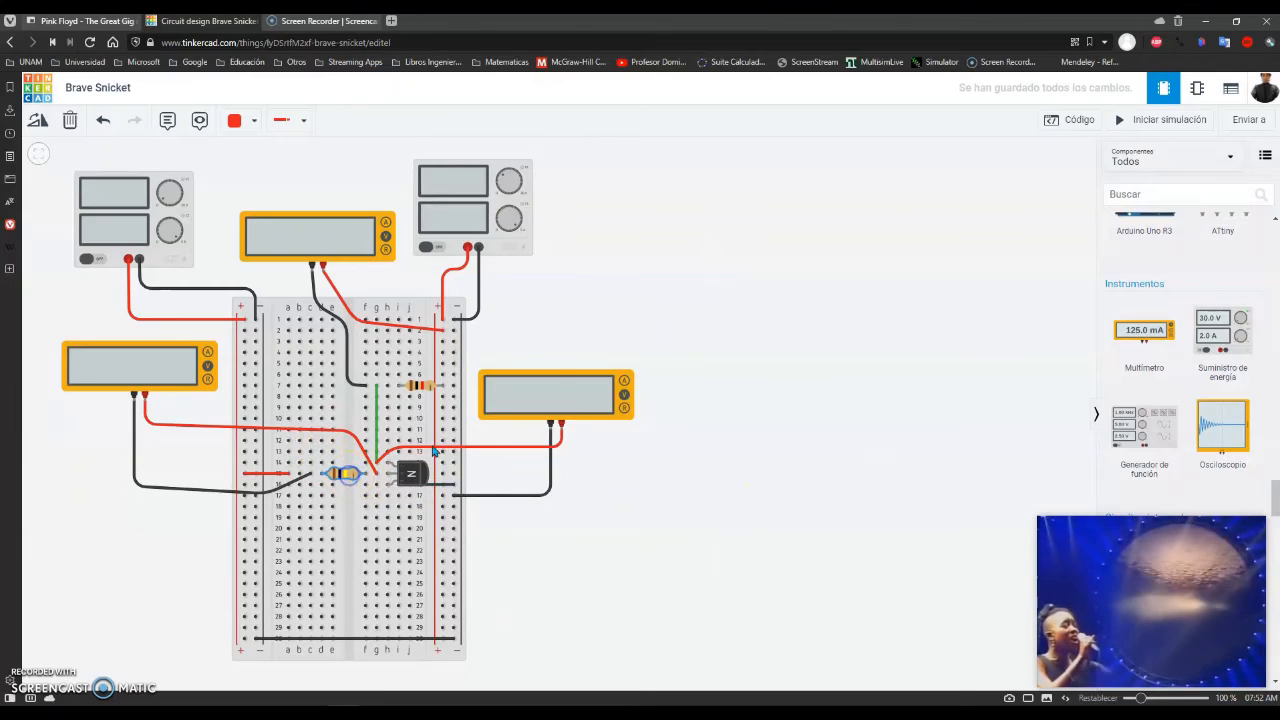
click(691, 286)
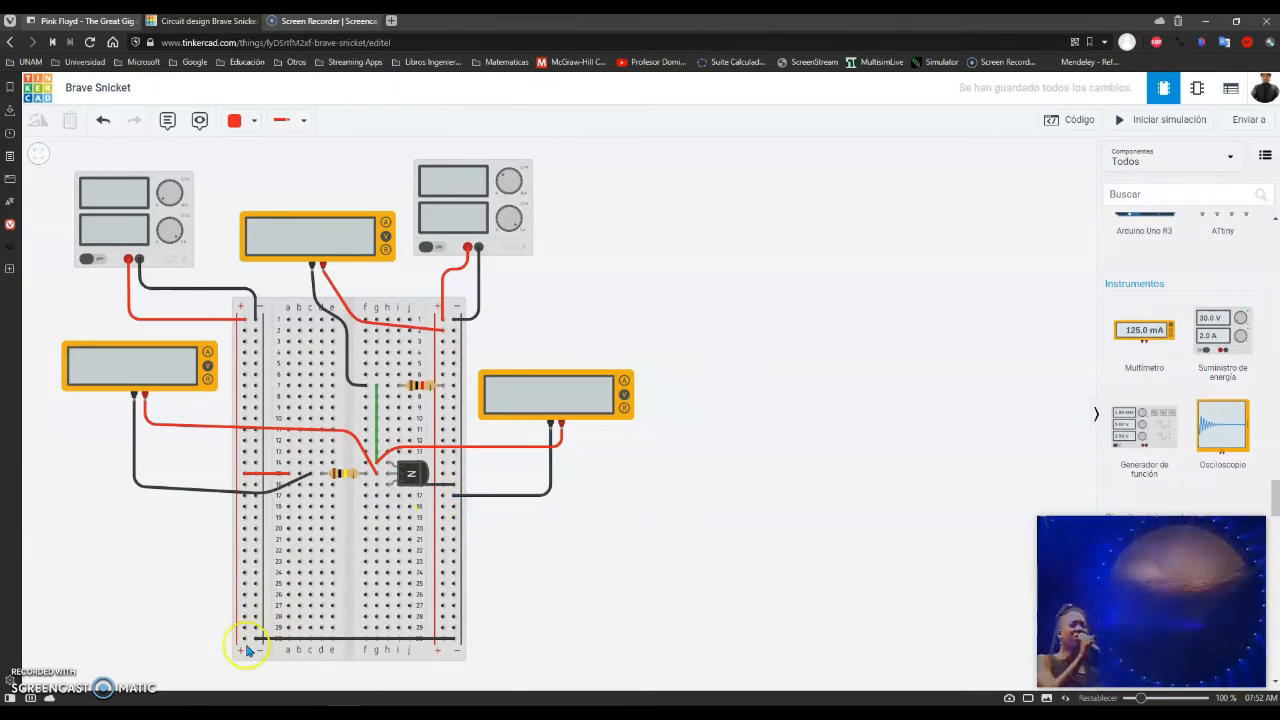
click(343, 712)
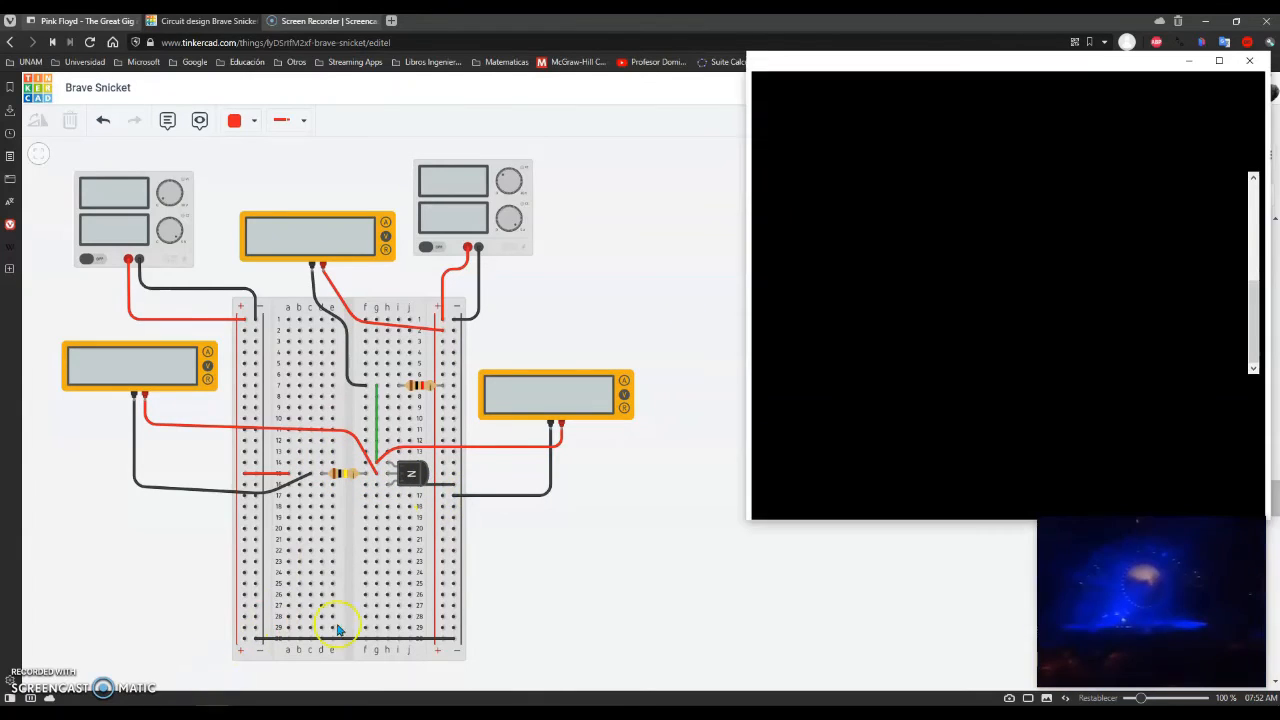
click(901, 437)
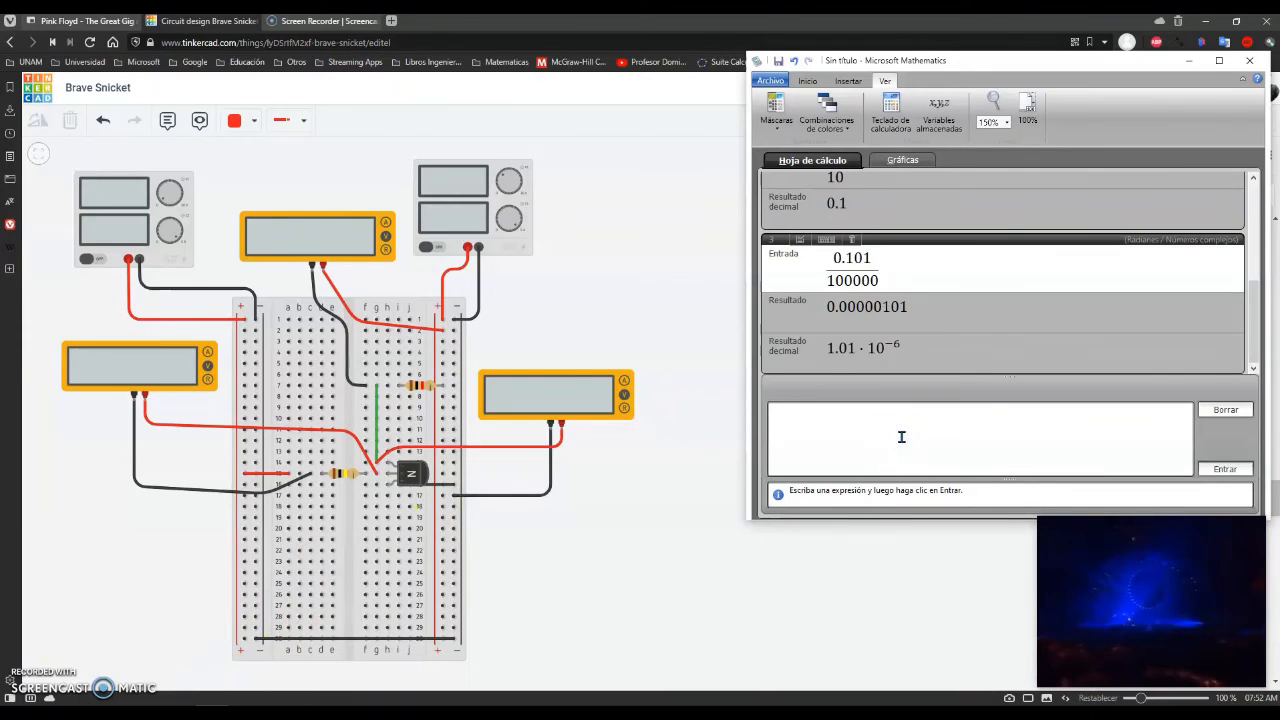
text(100 · 10³ · 5)
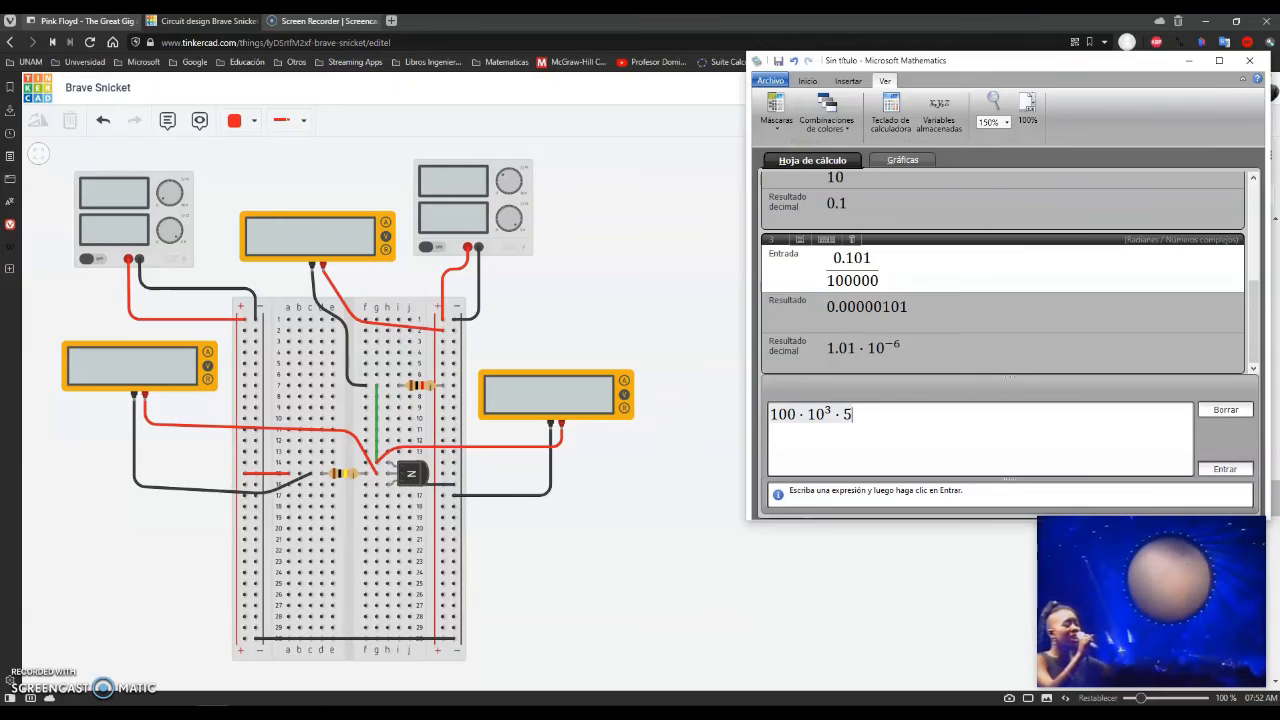
text(*)
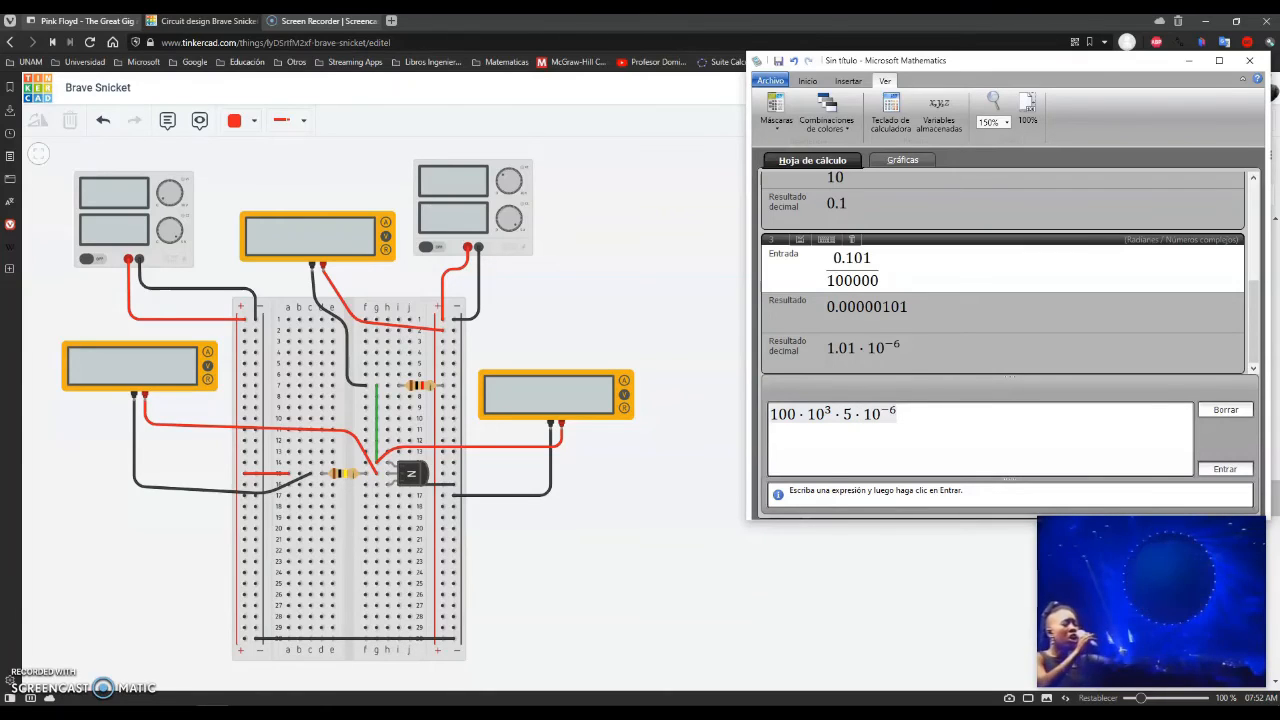
text(10^-6)
key(Return)
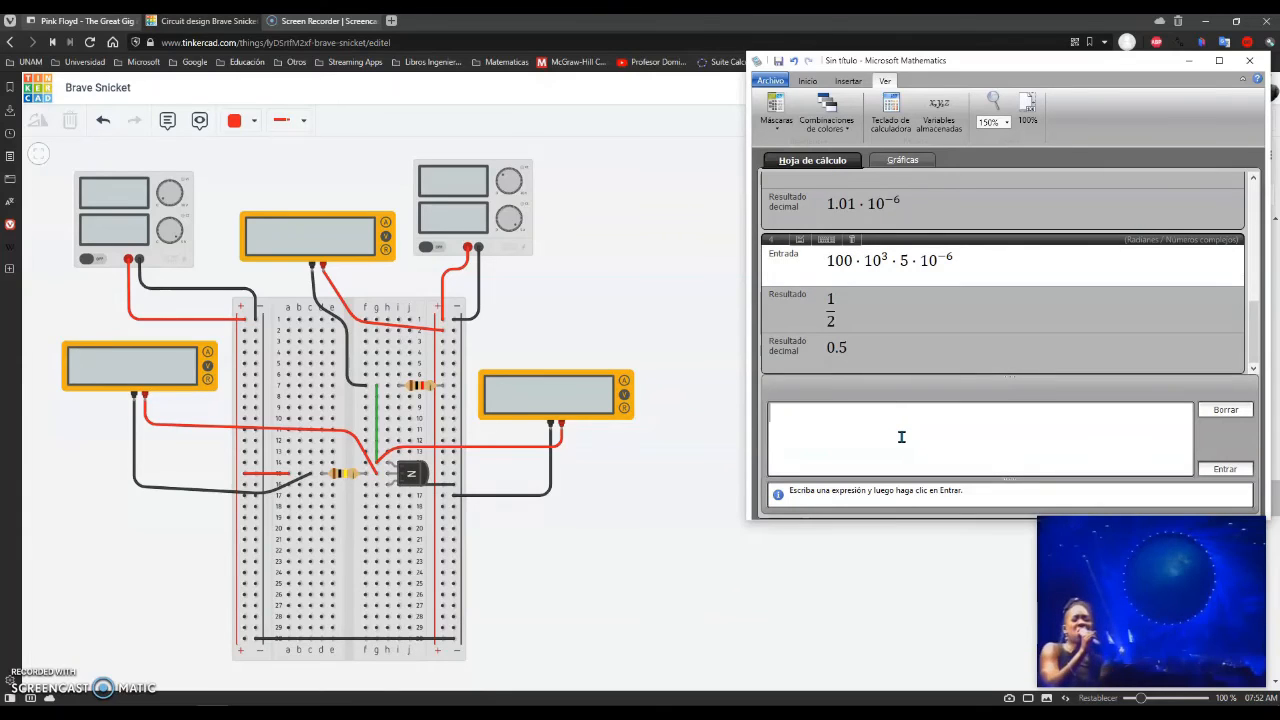
click(1189, 60)
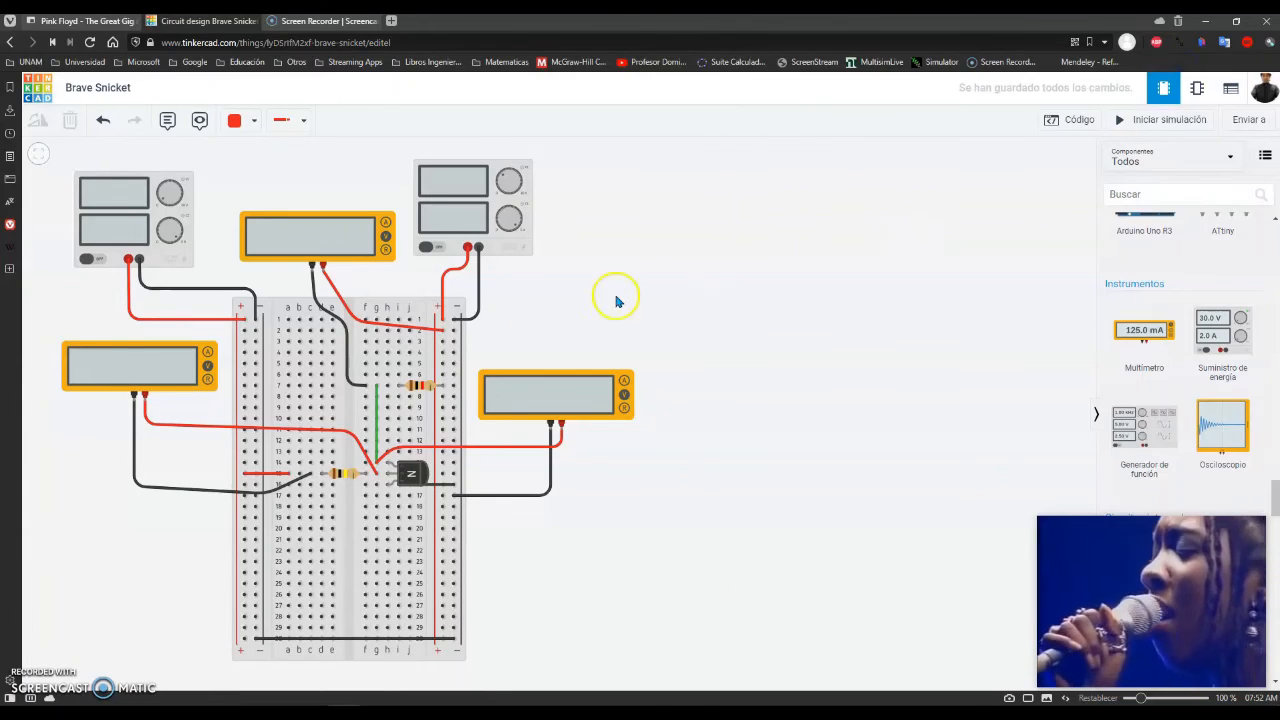
Start the simulation and set the VBB power supply's voltage to 1 V.
click(1135, 120)
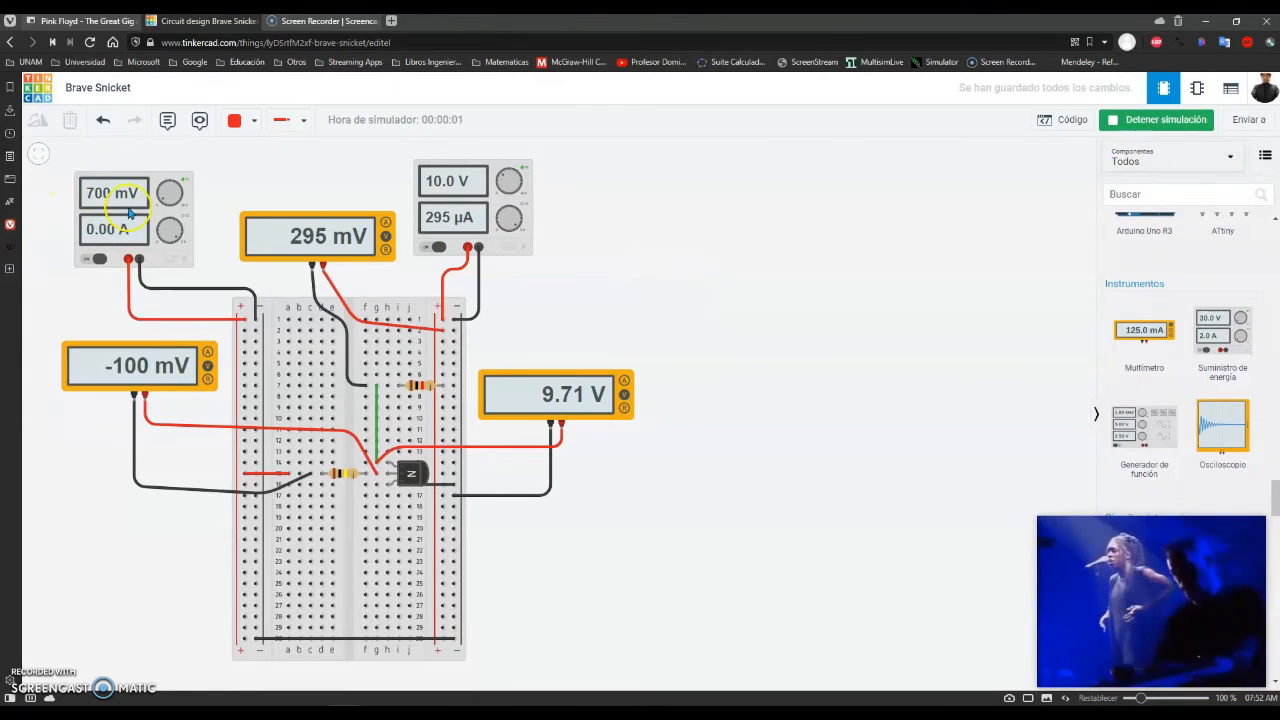
click(476, 201)
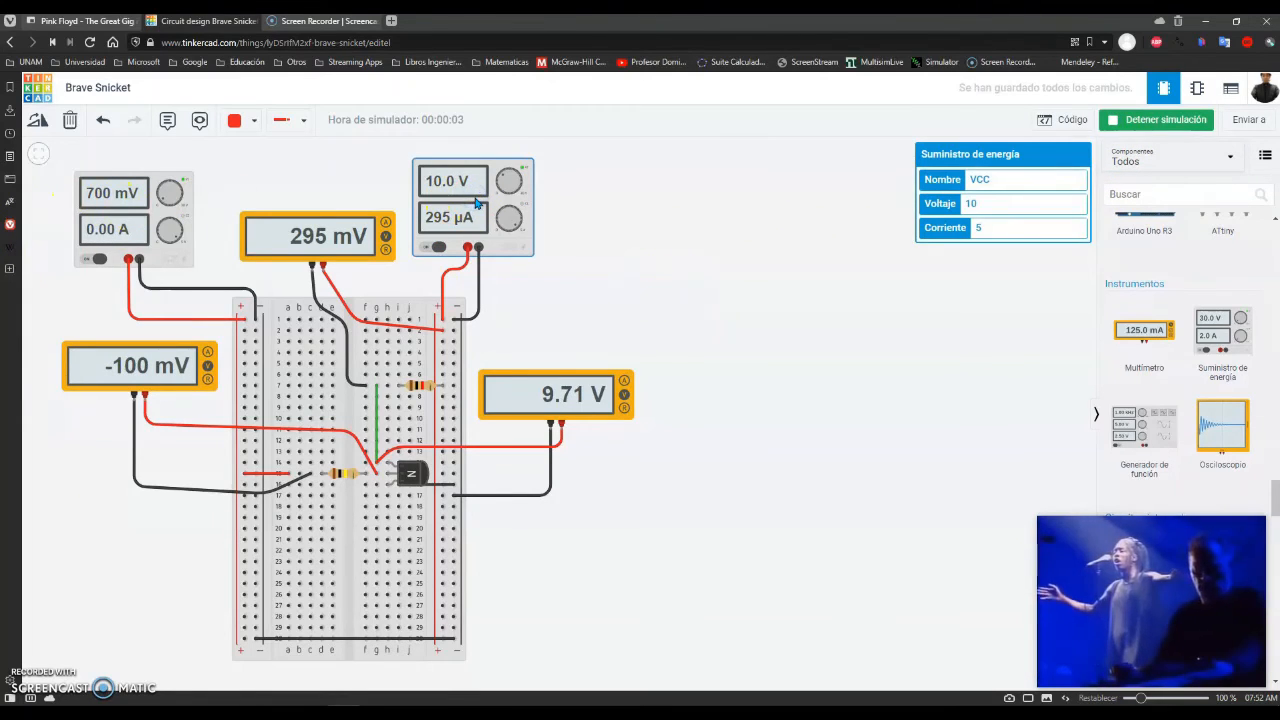
click(612, 241)
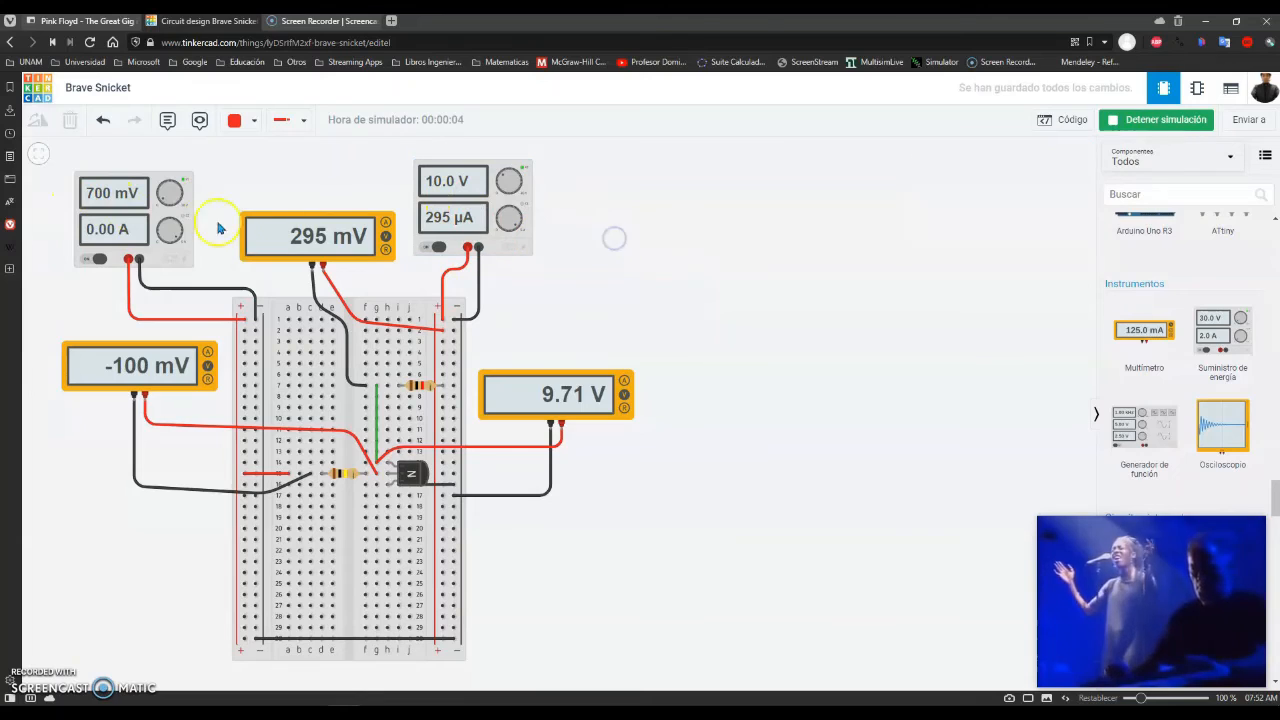
click(145, 217)
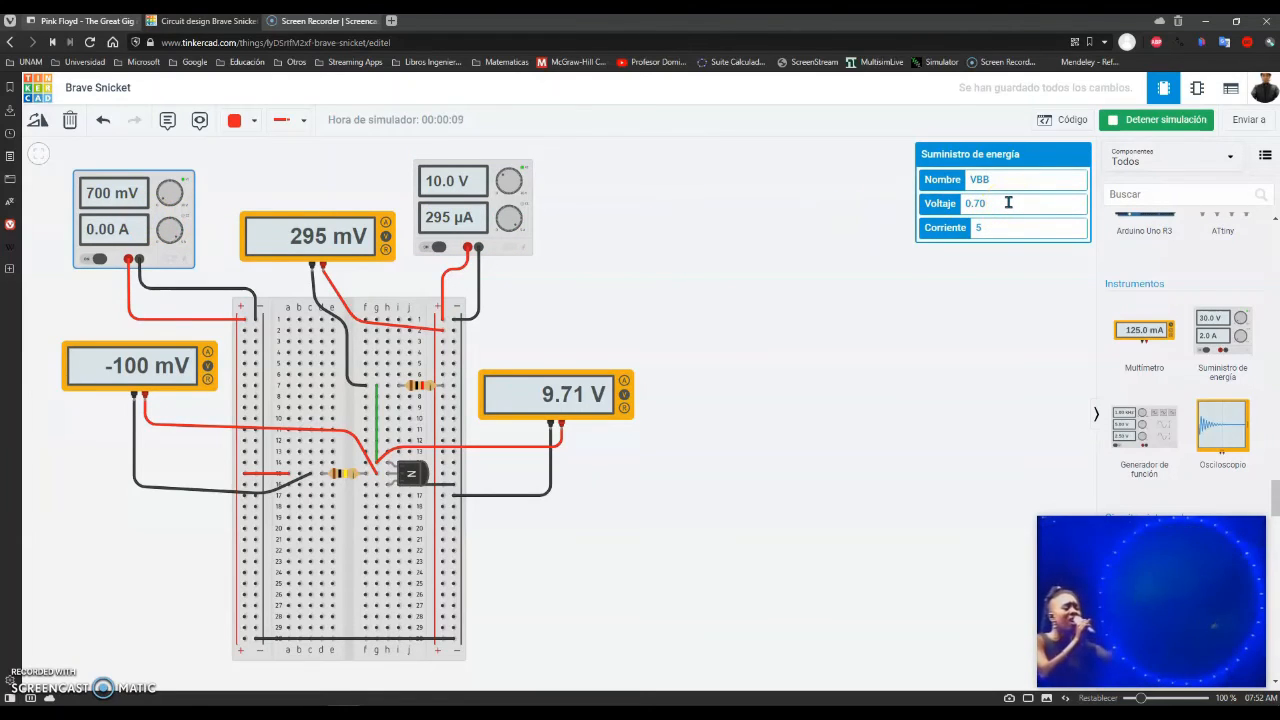
key(BackSpace)
key(BackSpace)
key(BackSpace)
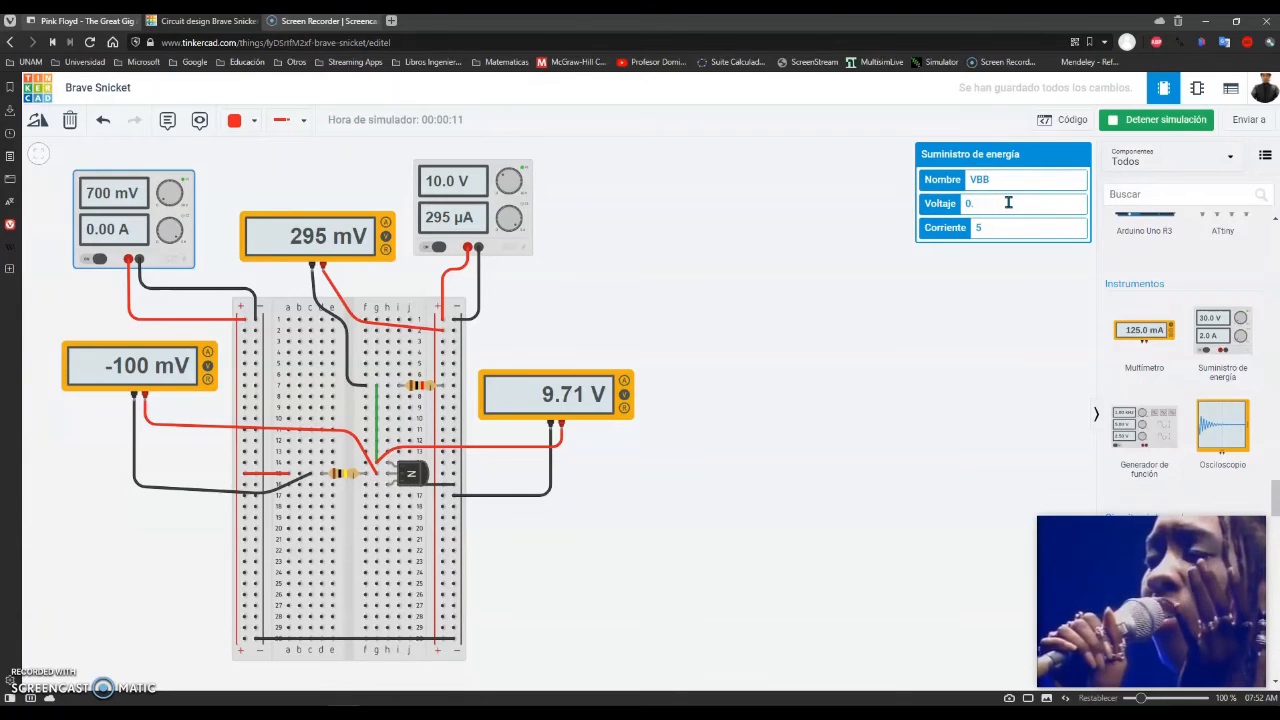
key(BackSpace)
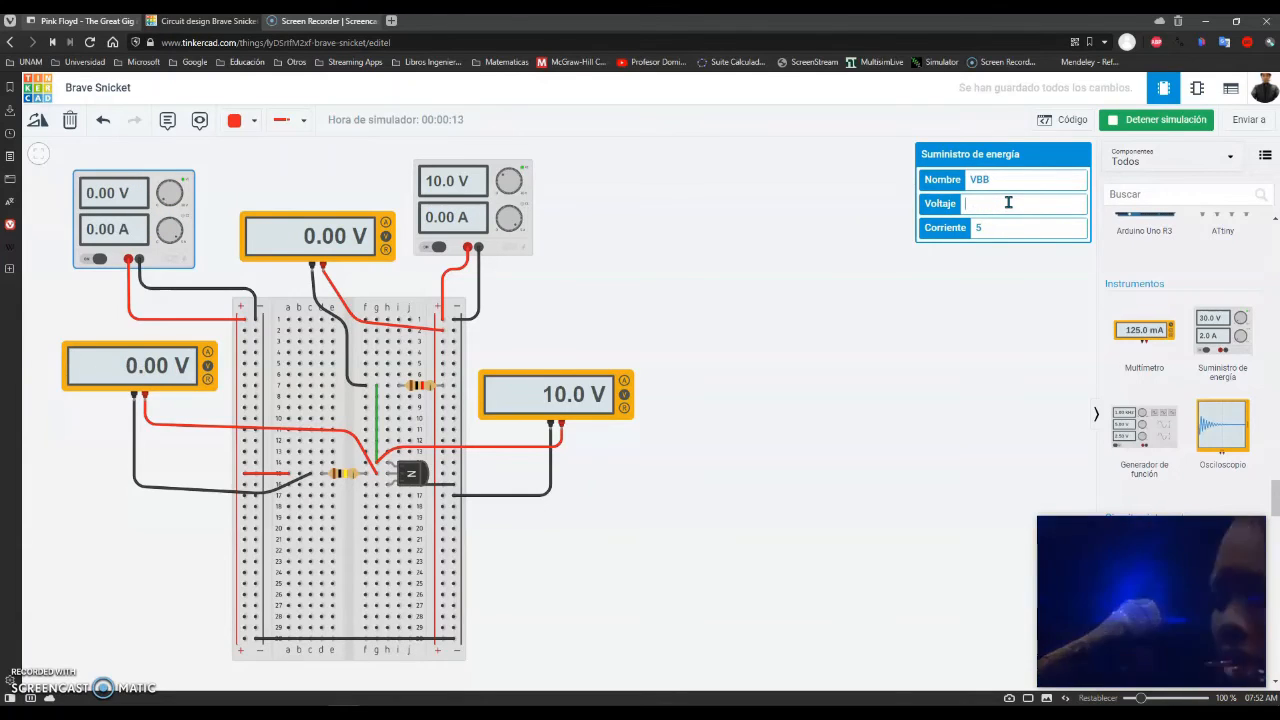
text(1)
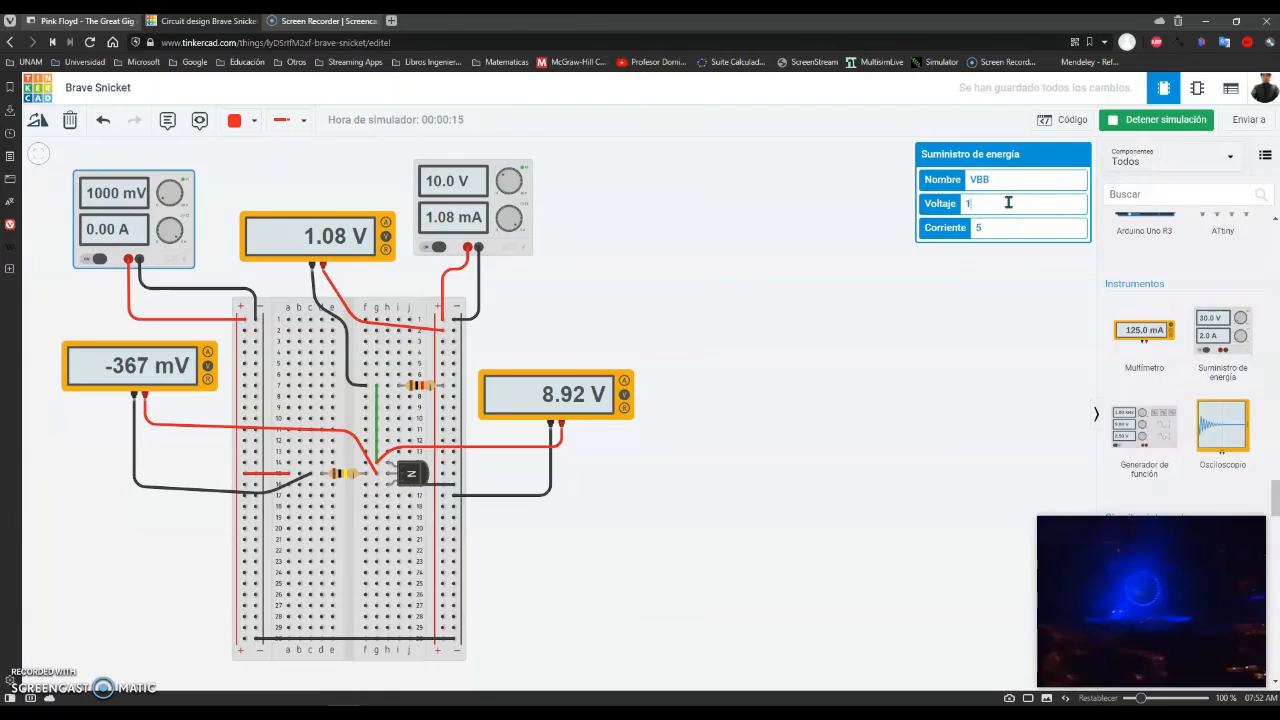
Try VBB power supply voltages of 1.5 V, 1.3 V and 1.2 V while the simulation runs.
key(BackSpace)
text(2)
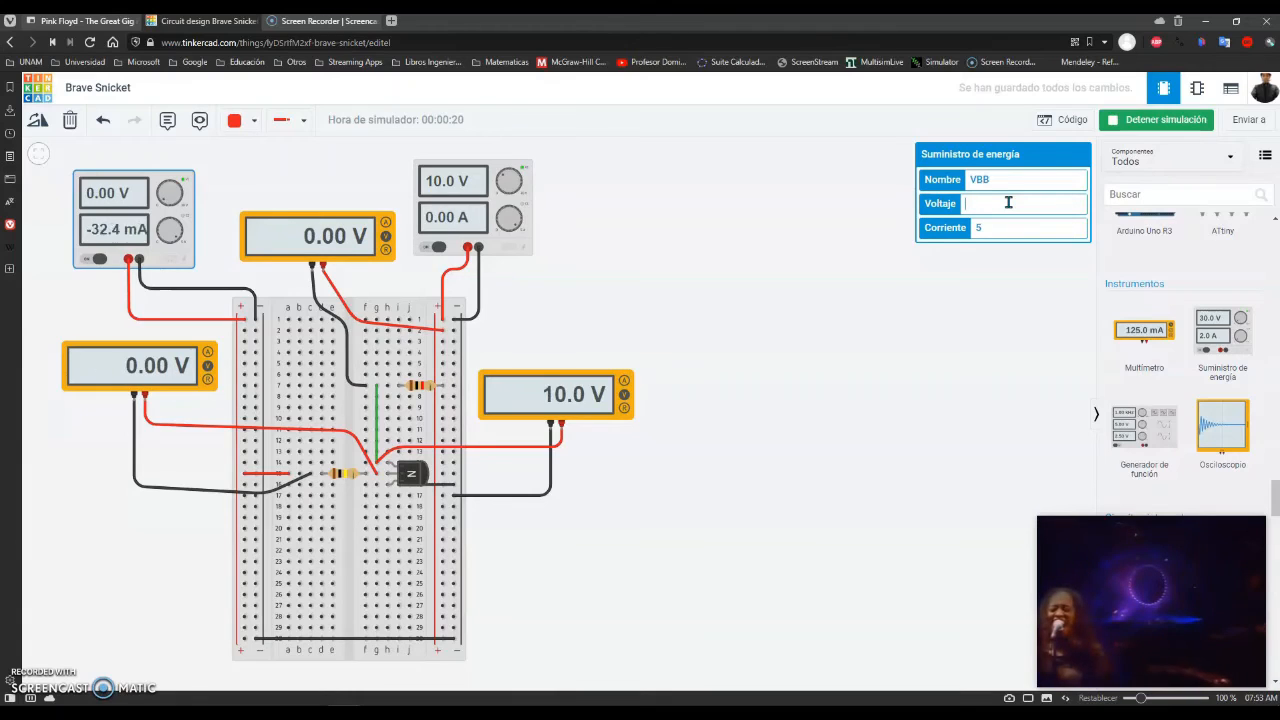
text(1)
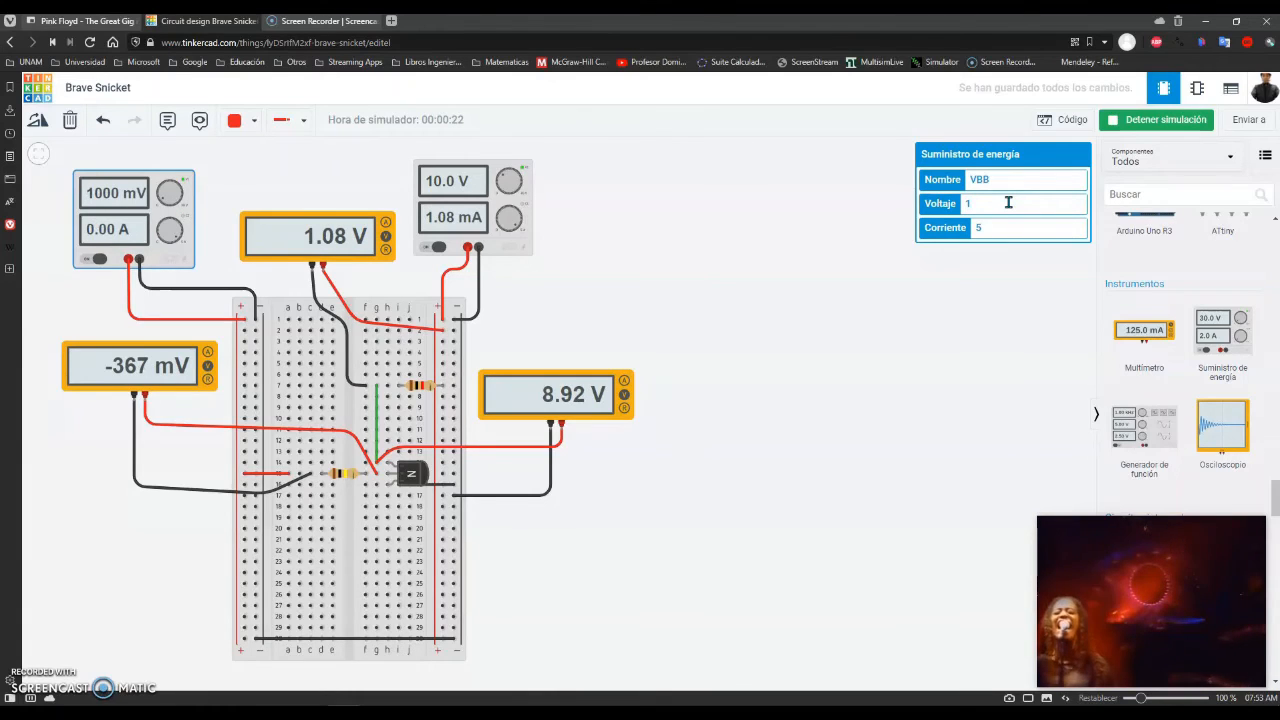
text(.5)
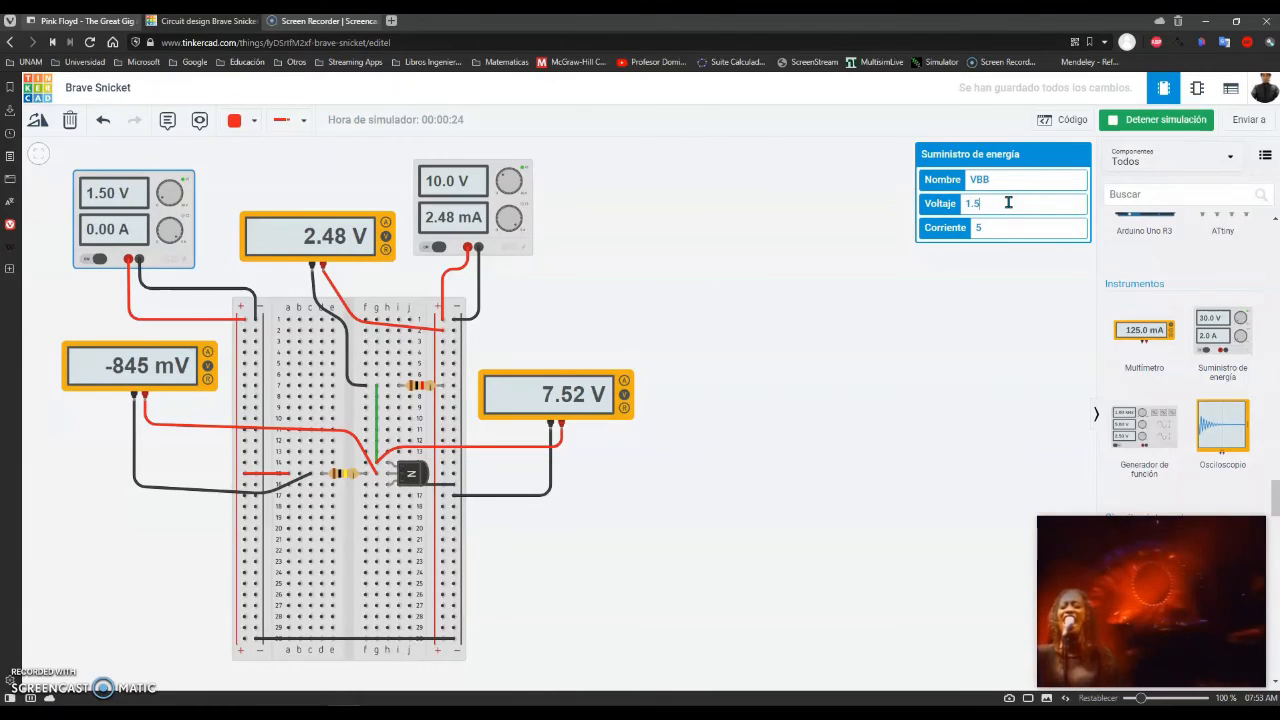
key(BackSpace)
text(3)
key(BackSpace)
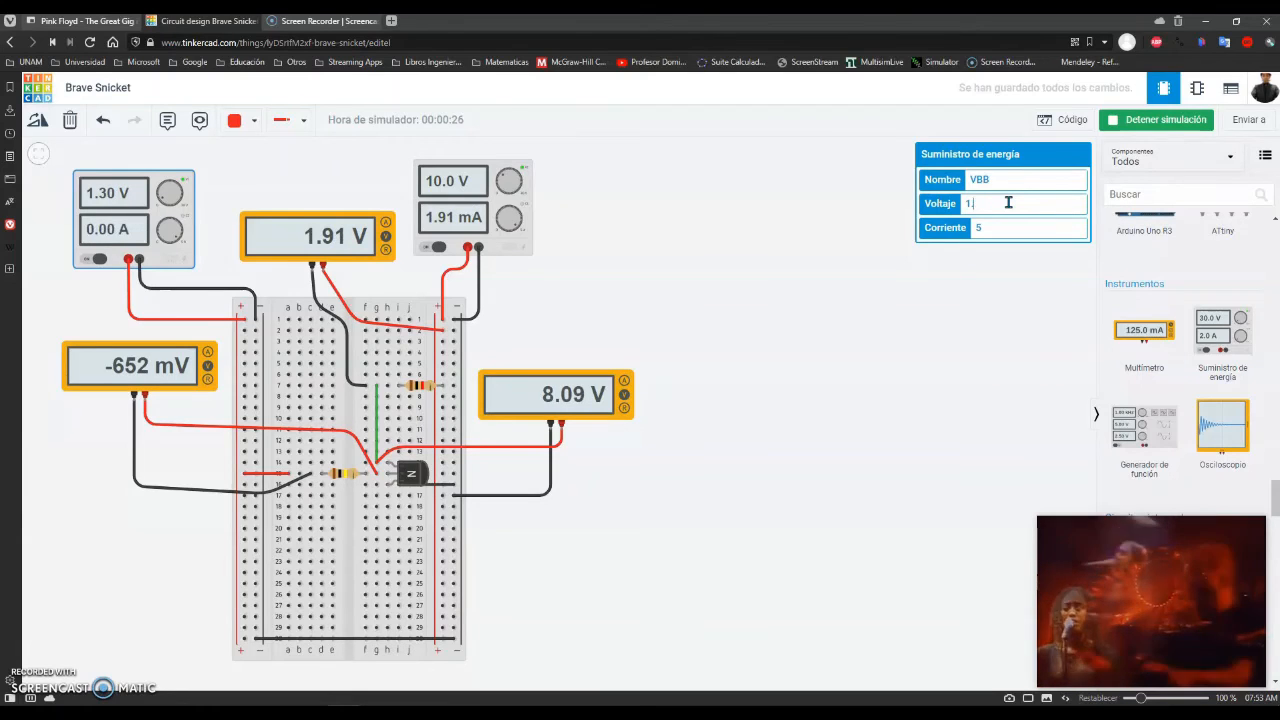
text(2)
key(BackSpace)
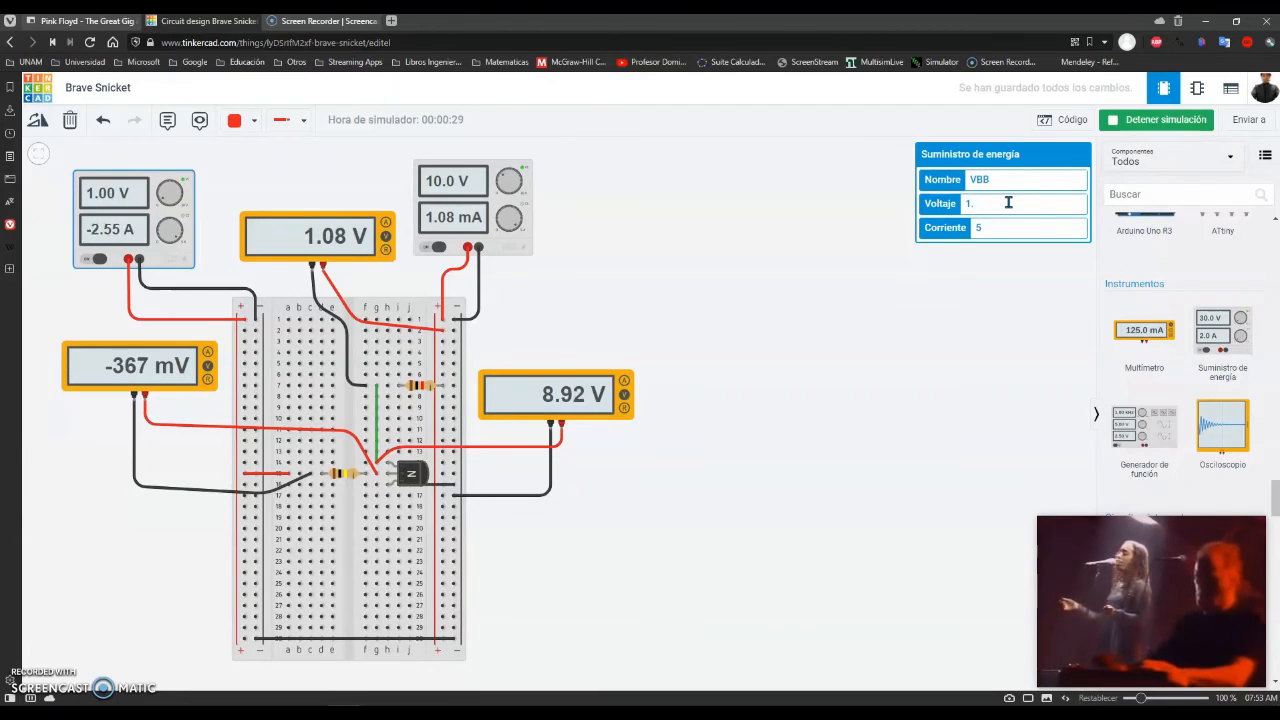
Fine-tune the VBB power supply's voltage through 1.15 V and 1.13 V, settling on 1.14 V.
text(15)
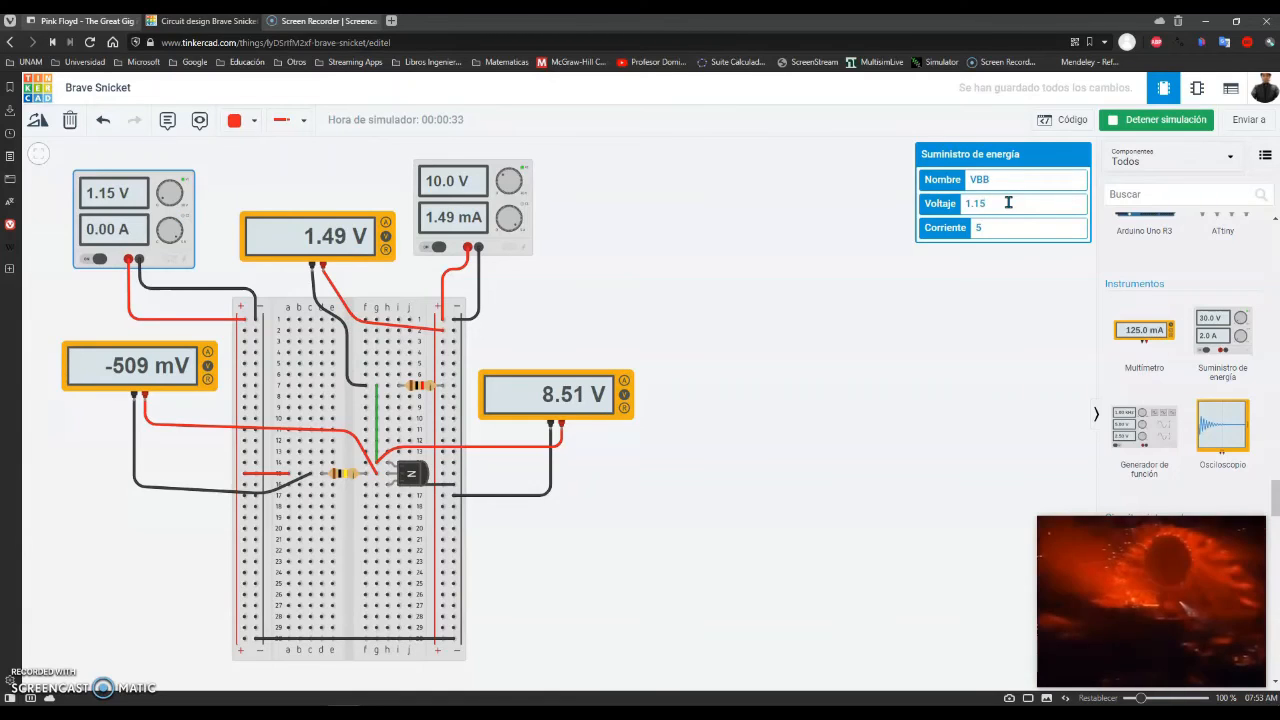
key(BackSpace)
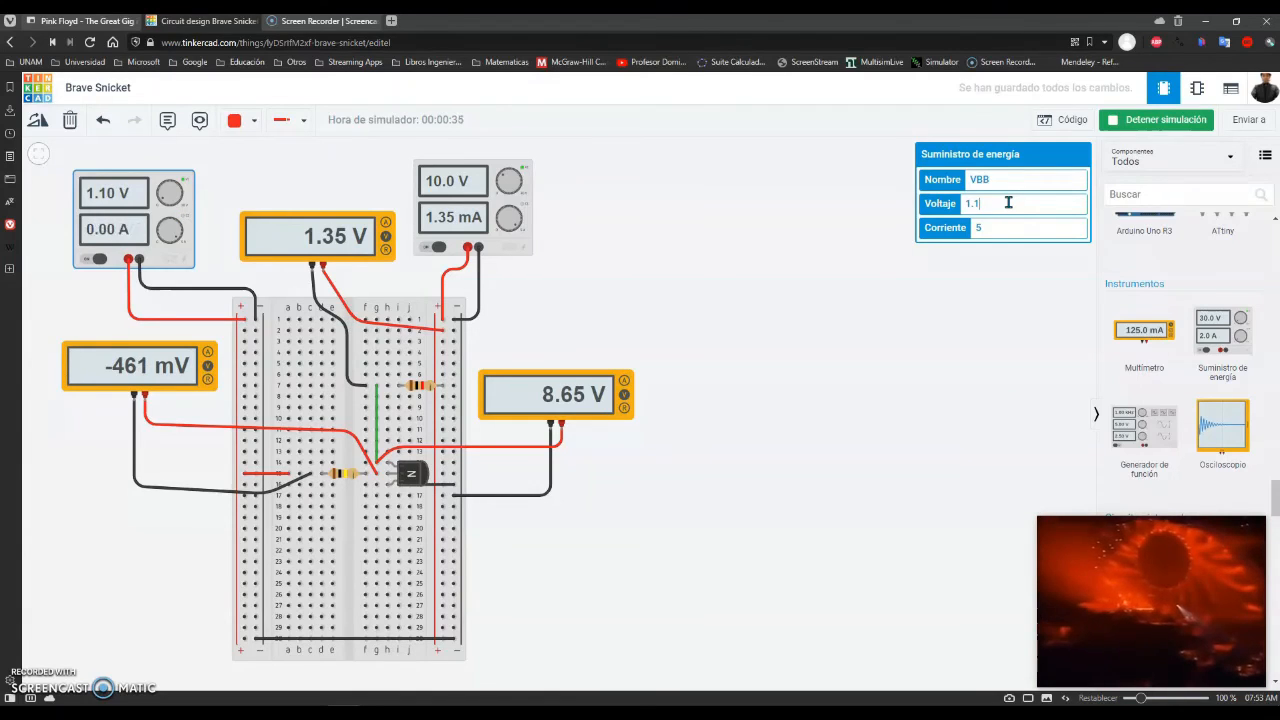
text(3)
key(BackSpace)
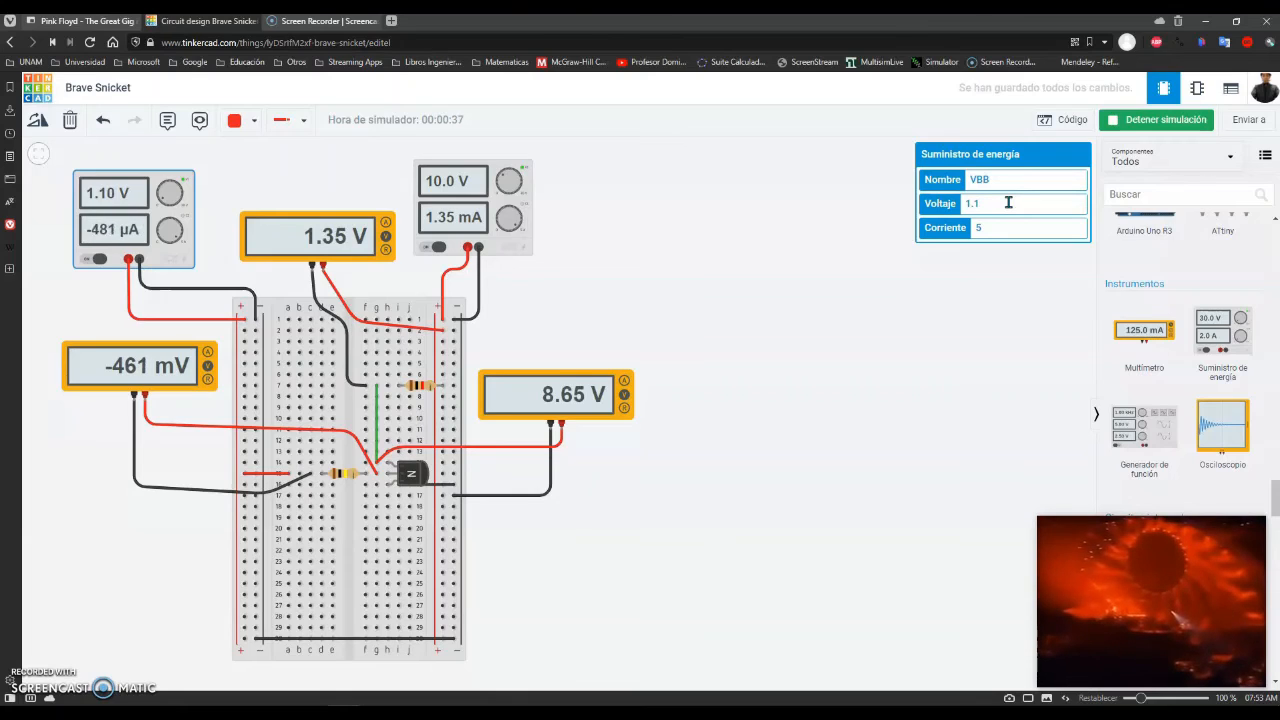
text(4)
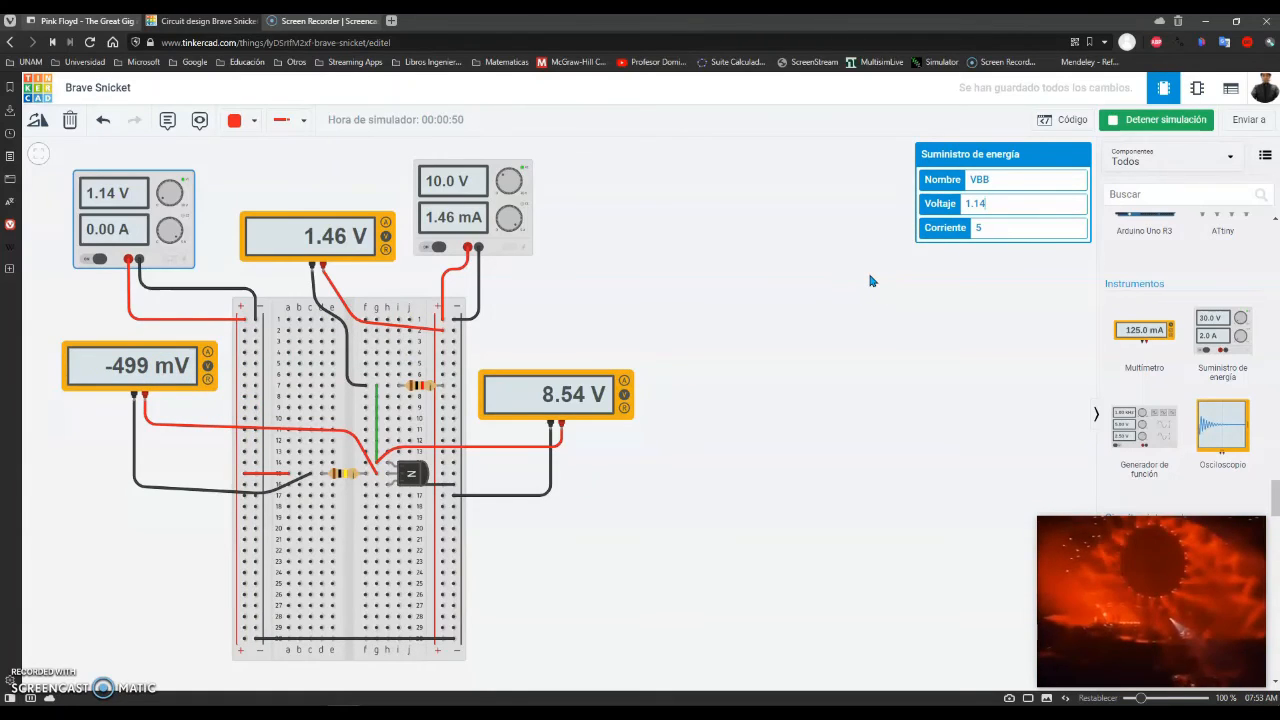
Stop the simulation and delete the multimeter connected across the base resistor.
click(1116, 122)
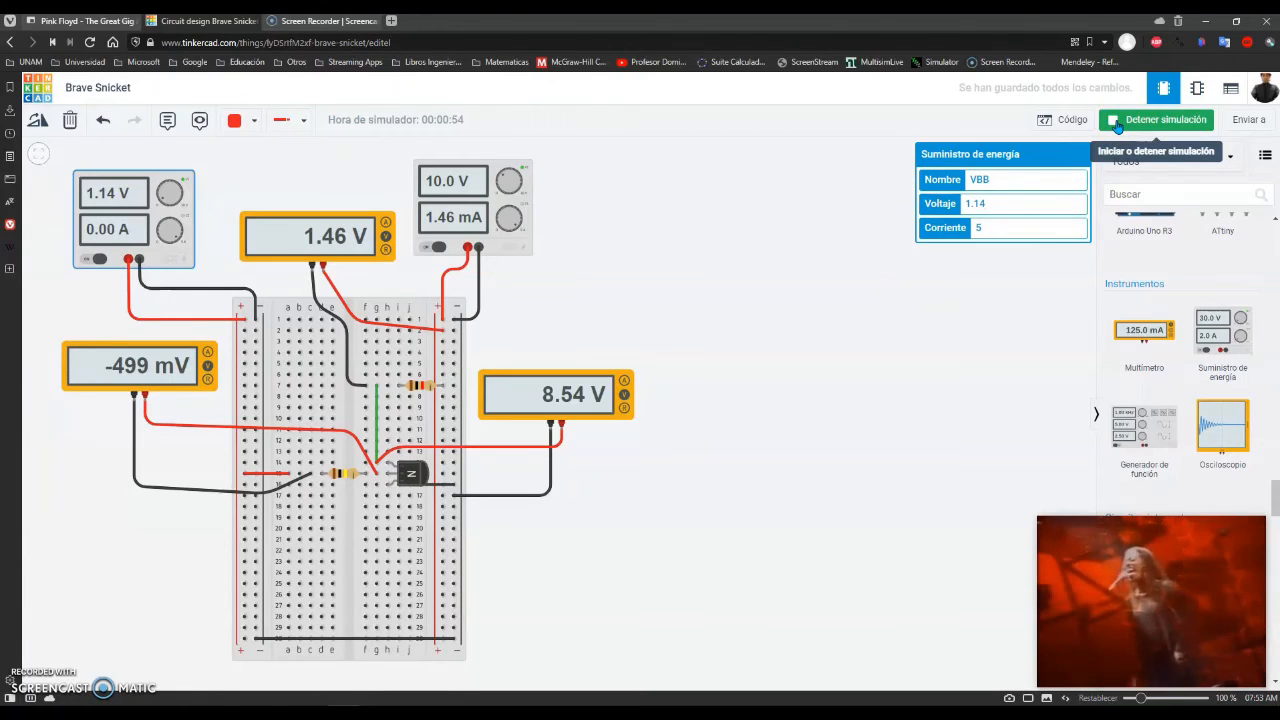
click(1116, 122)
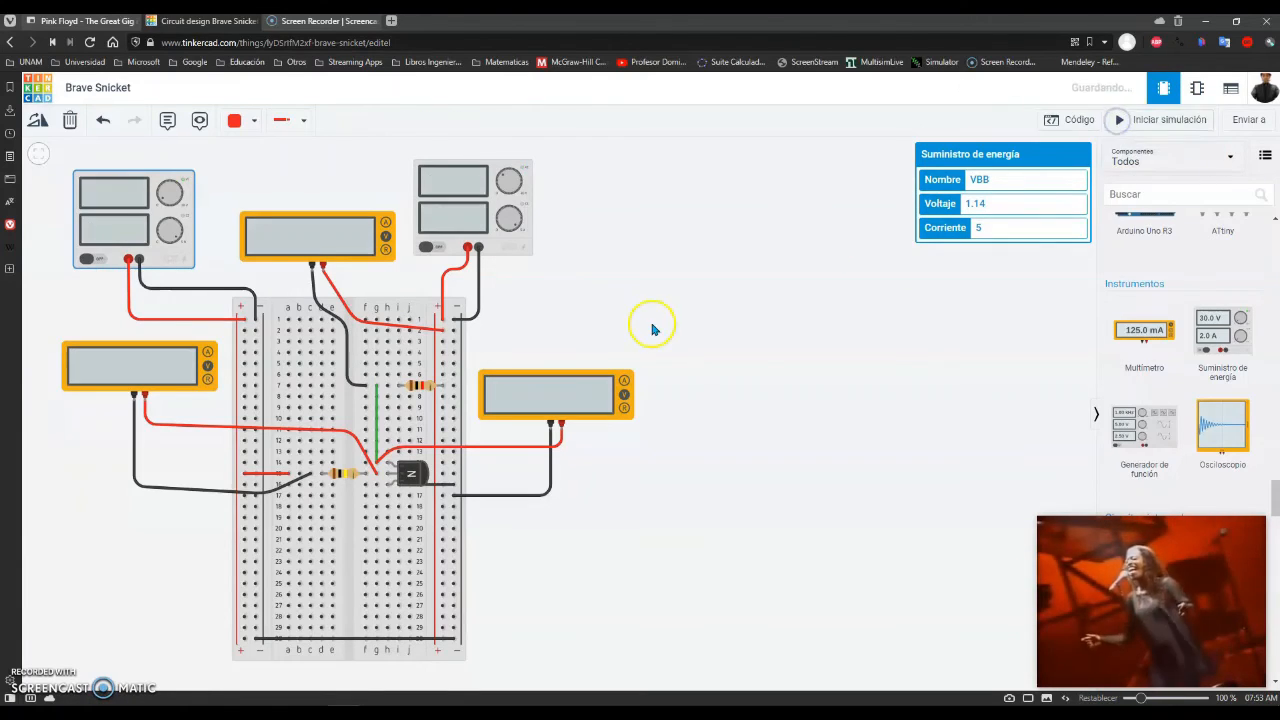
click(170, 385)
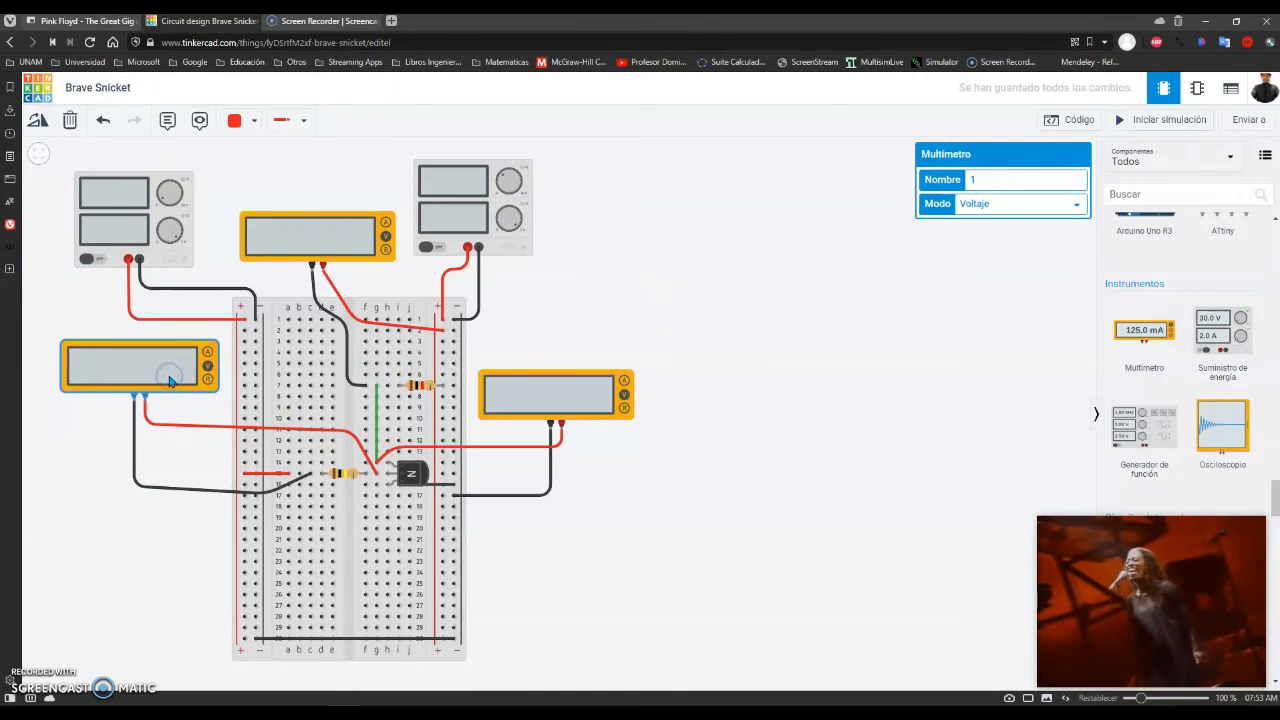
key(Delete)
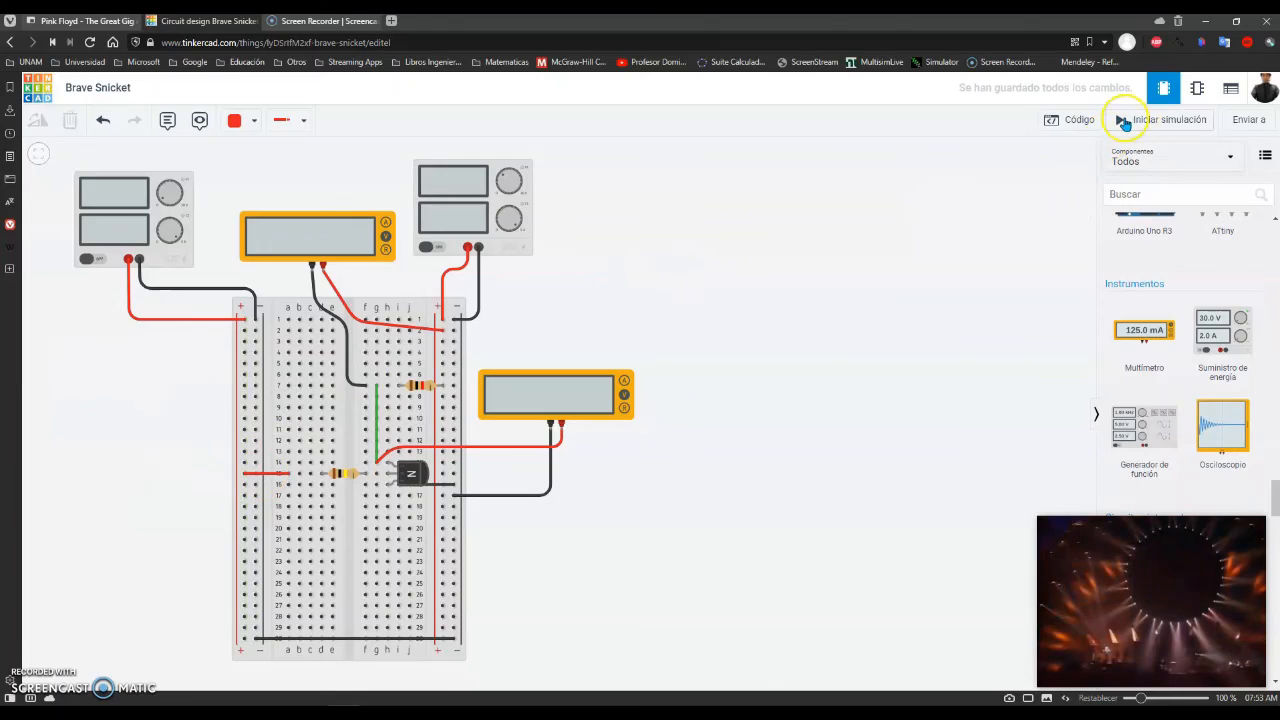
Restart the simulation and set the VCC power supply's voltage to 0.1 V.
click(1124, 122)
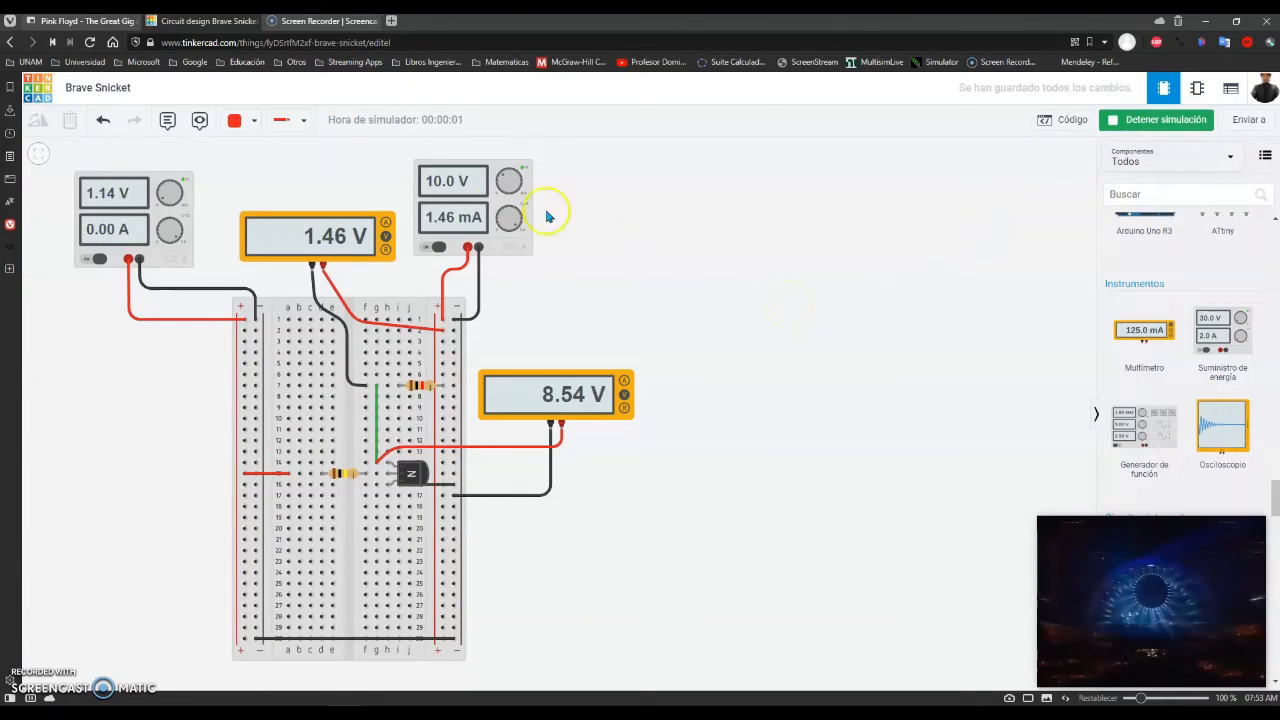
click(491, 200)
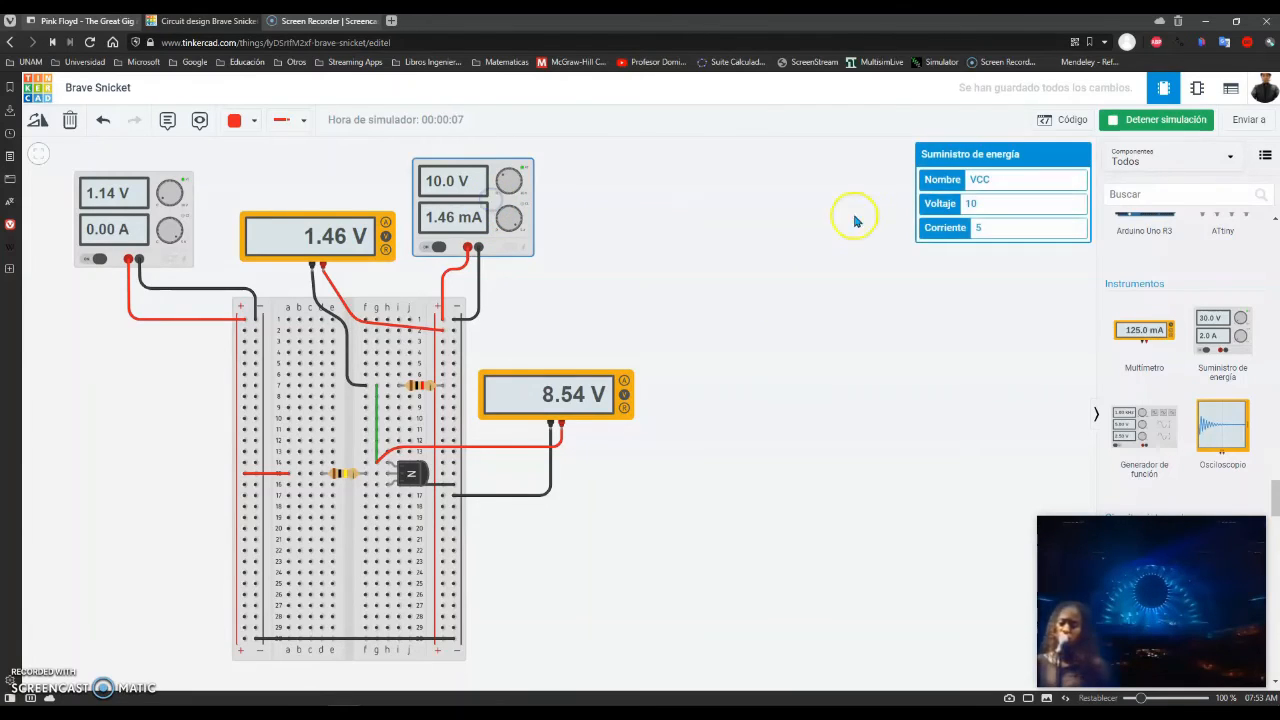
click(994, 203)
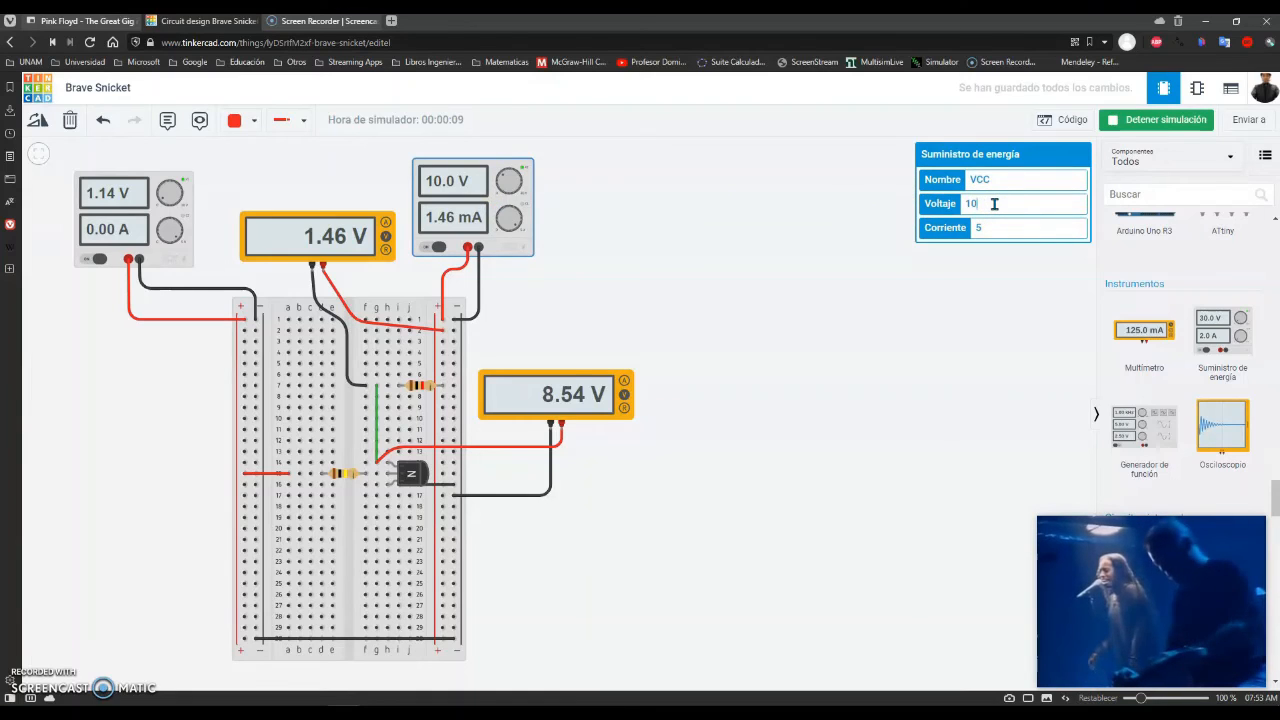
key(BackSpace)
key(BackSpace)
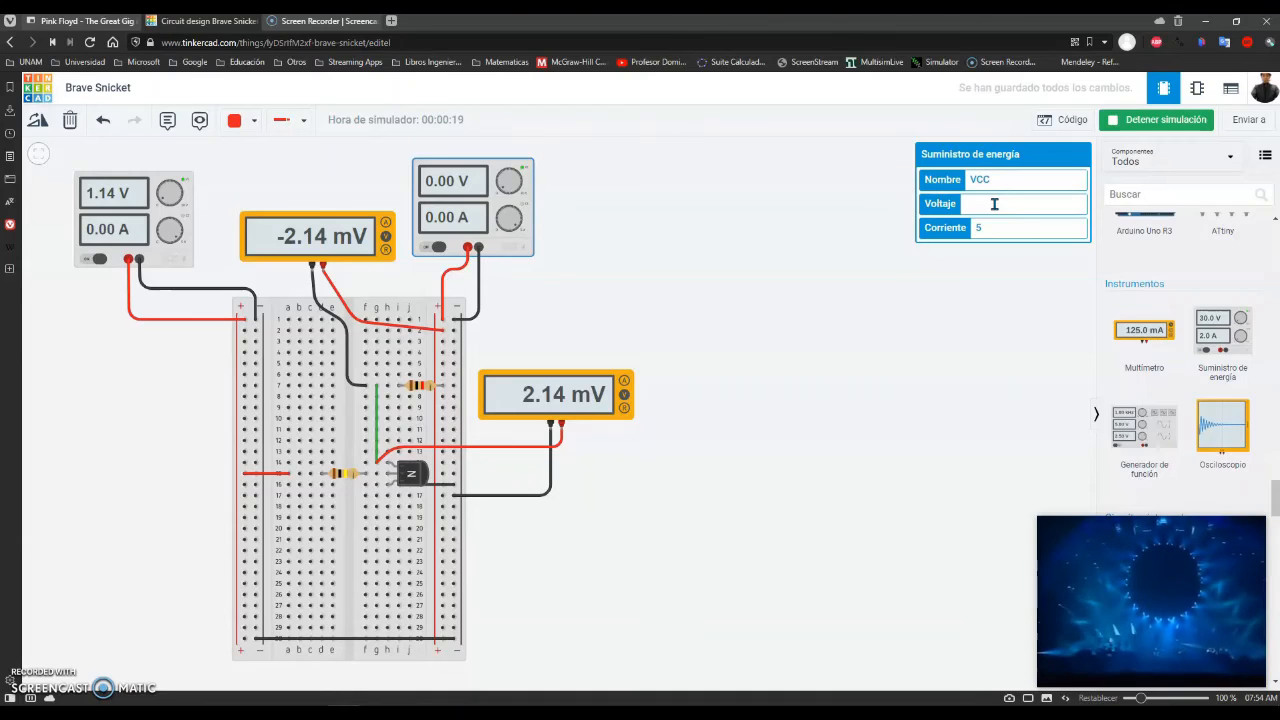
text(.1)
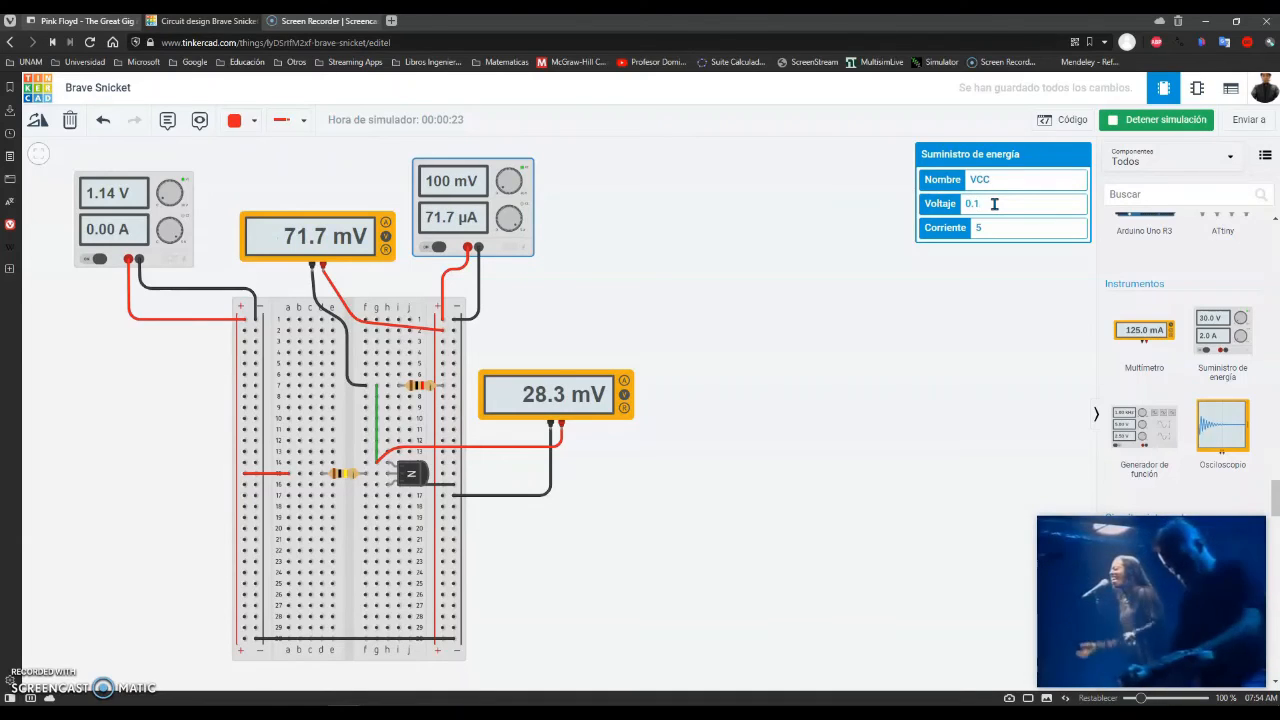
click(731, 257)
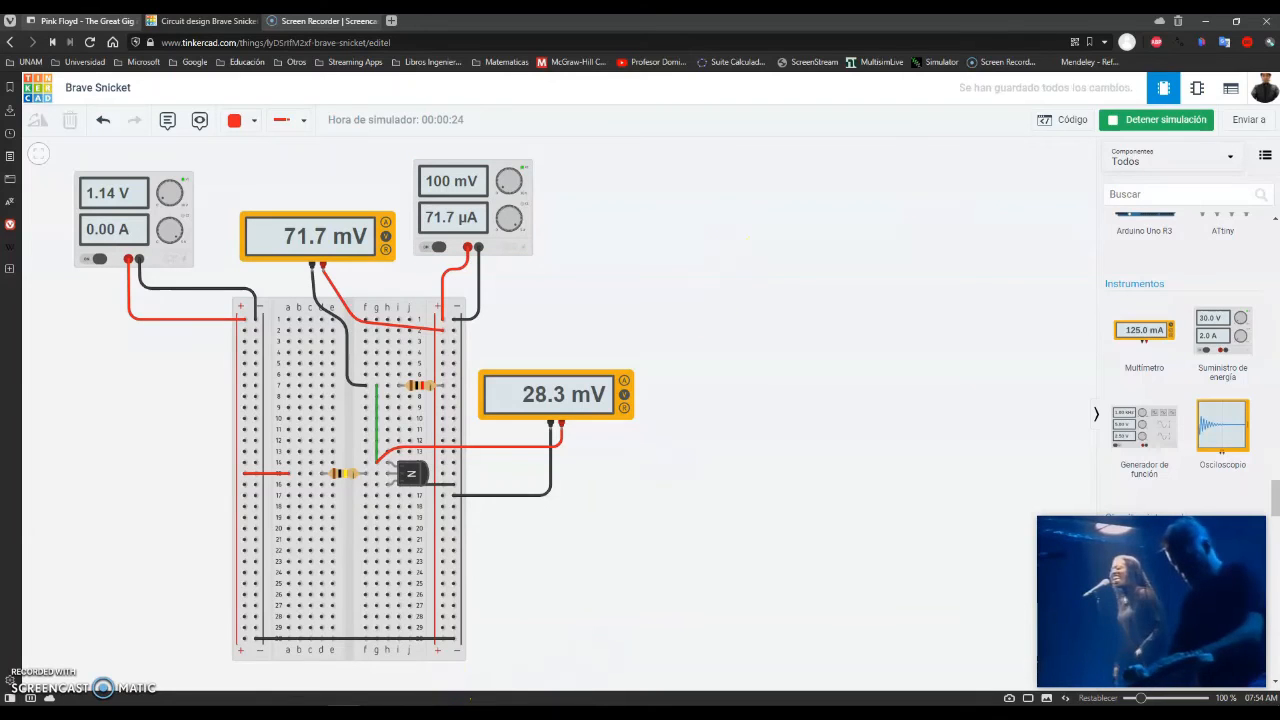
Switch to Excel and fill the recorded measurements in A2:C12 with yellow.
click(344, 714)
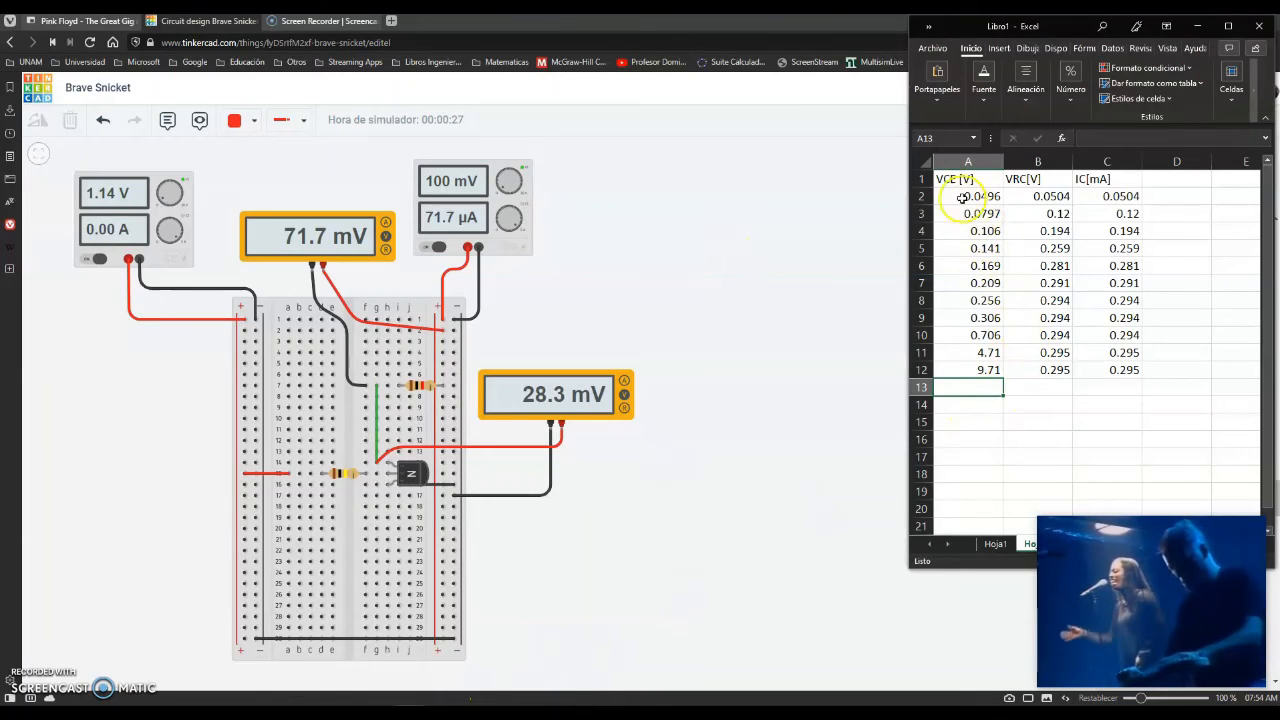
drag(962, 197, 1098, 368)
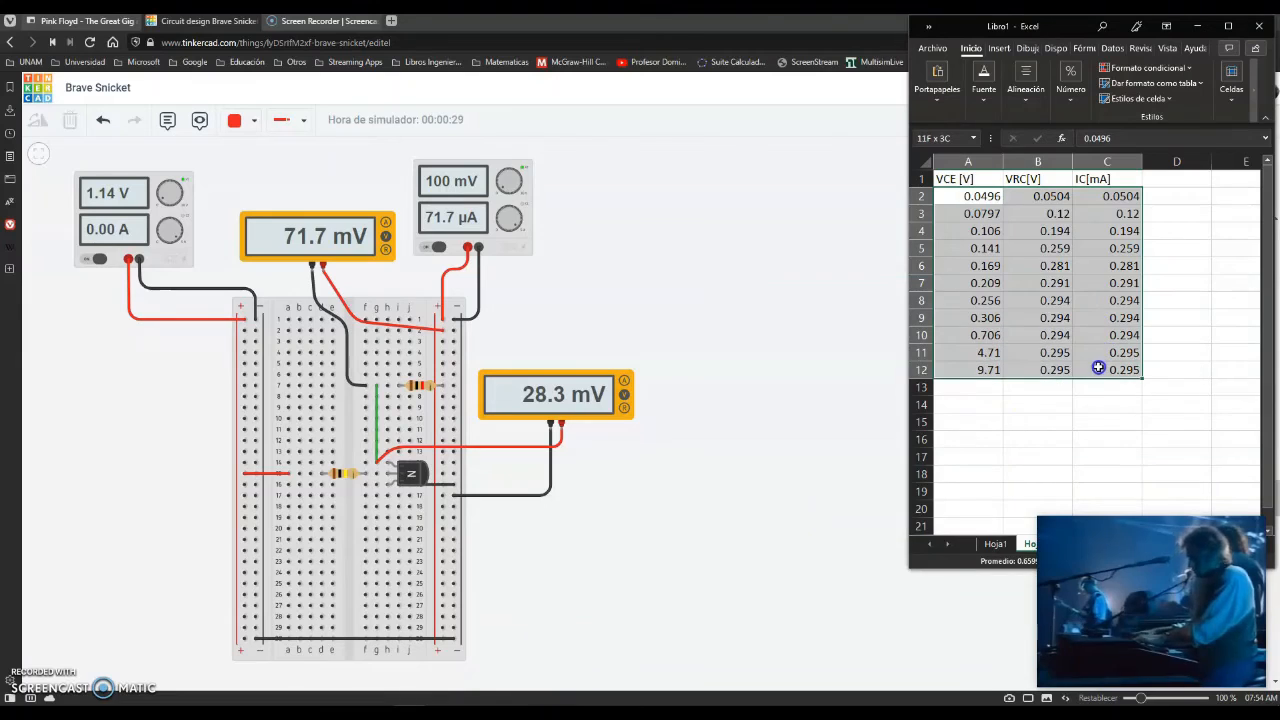
click(984, 88)
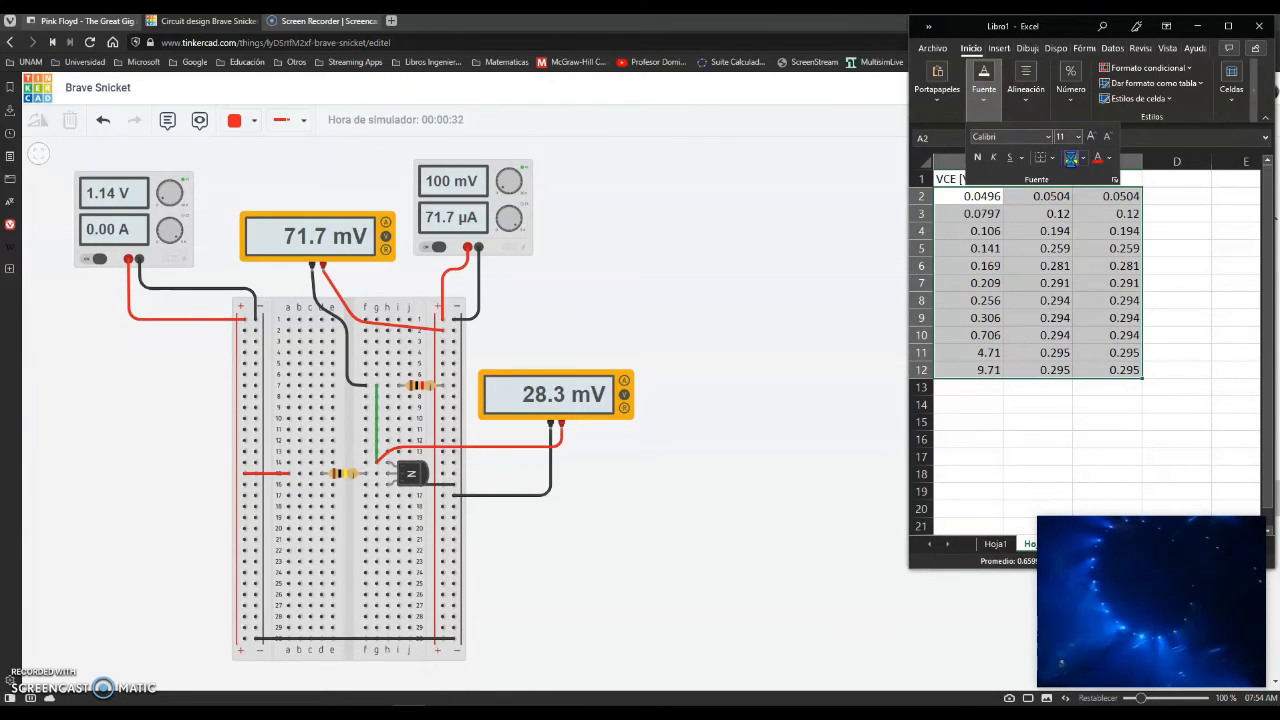
click(1071, 157)
Enter 0.0717 as VCE in A13 and 0.0283 as VRC in B13 for the new measurement series.
click(970, 392)
click(972, 393)
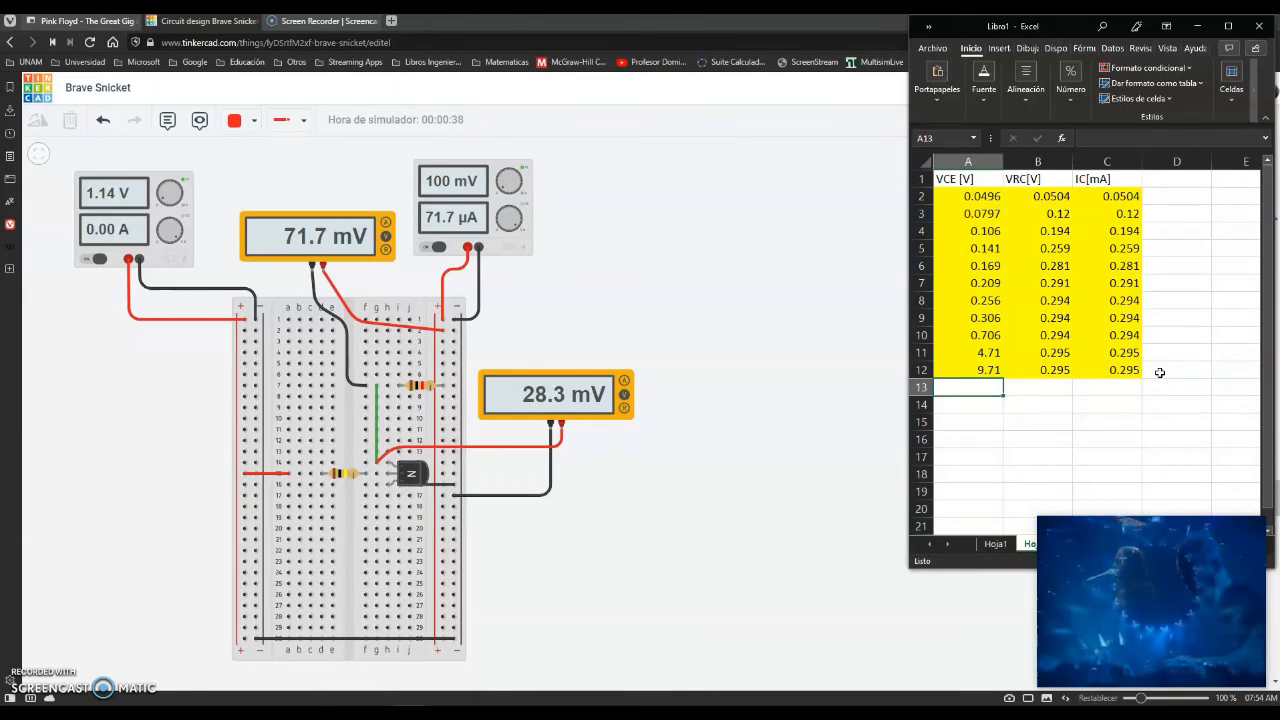
text(0.0717)
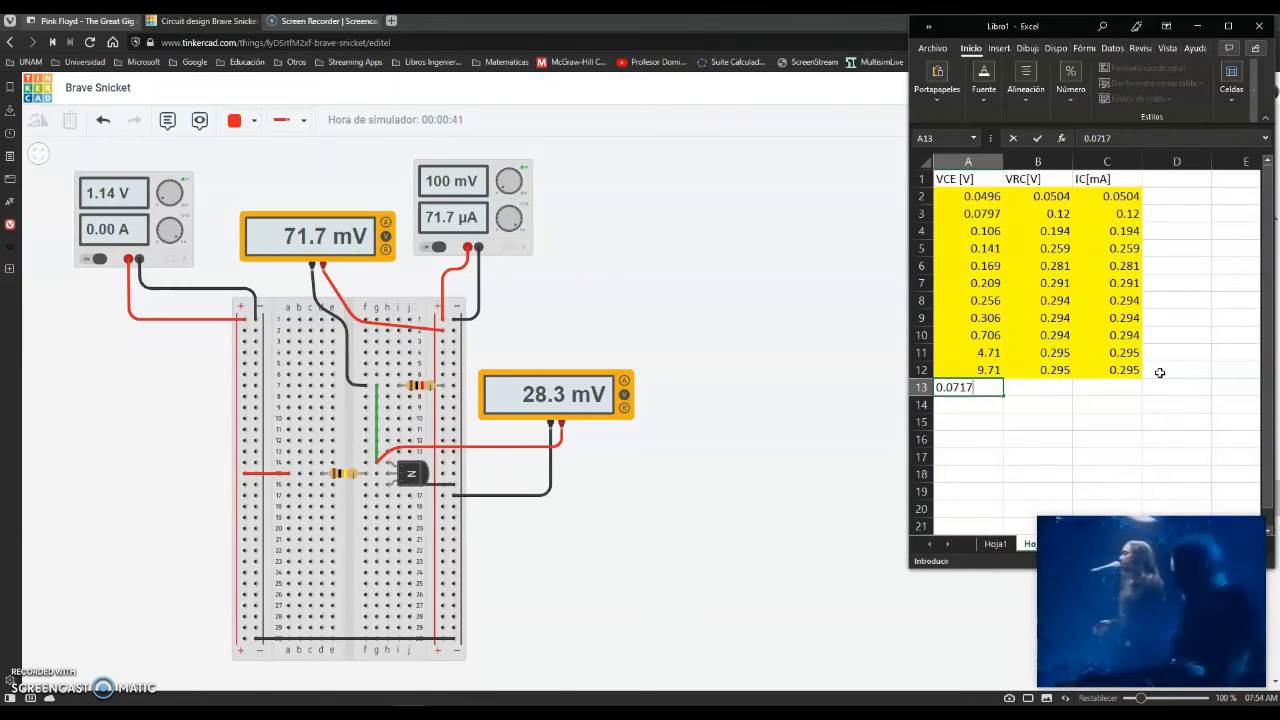
key(Tab)
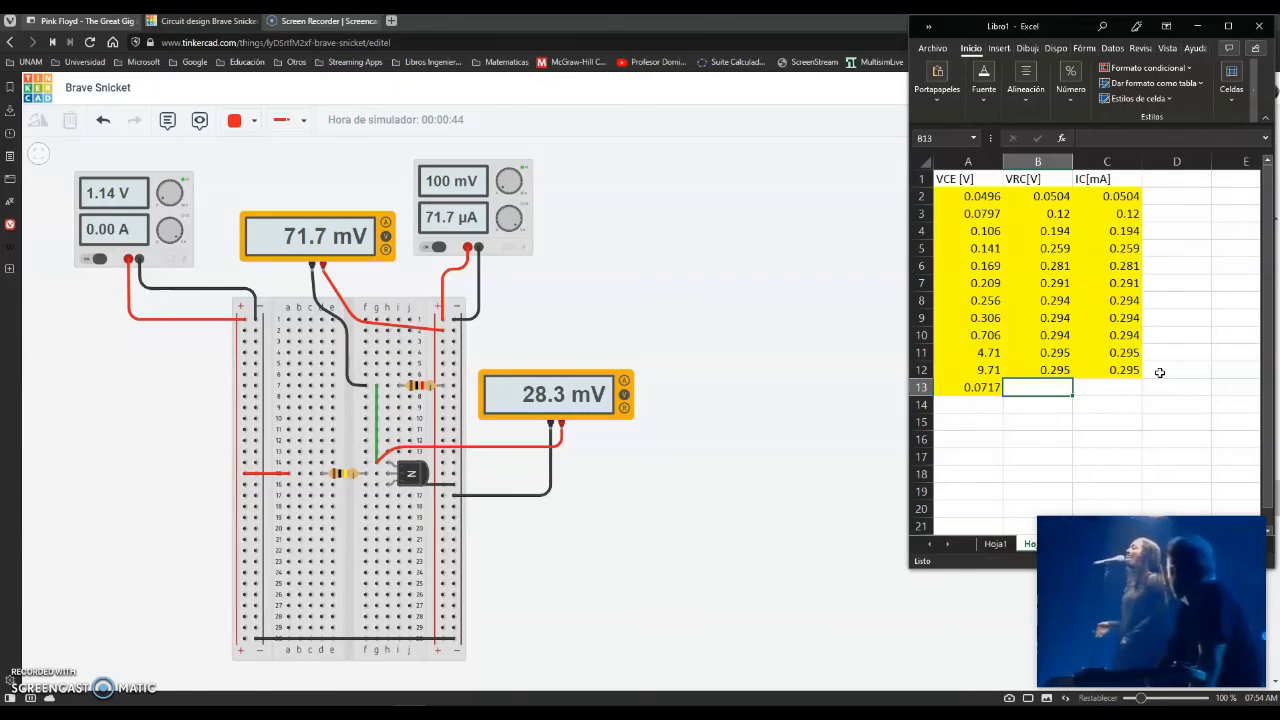
text(0.028)
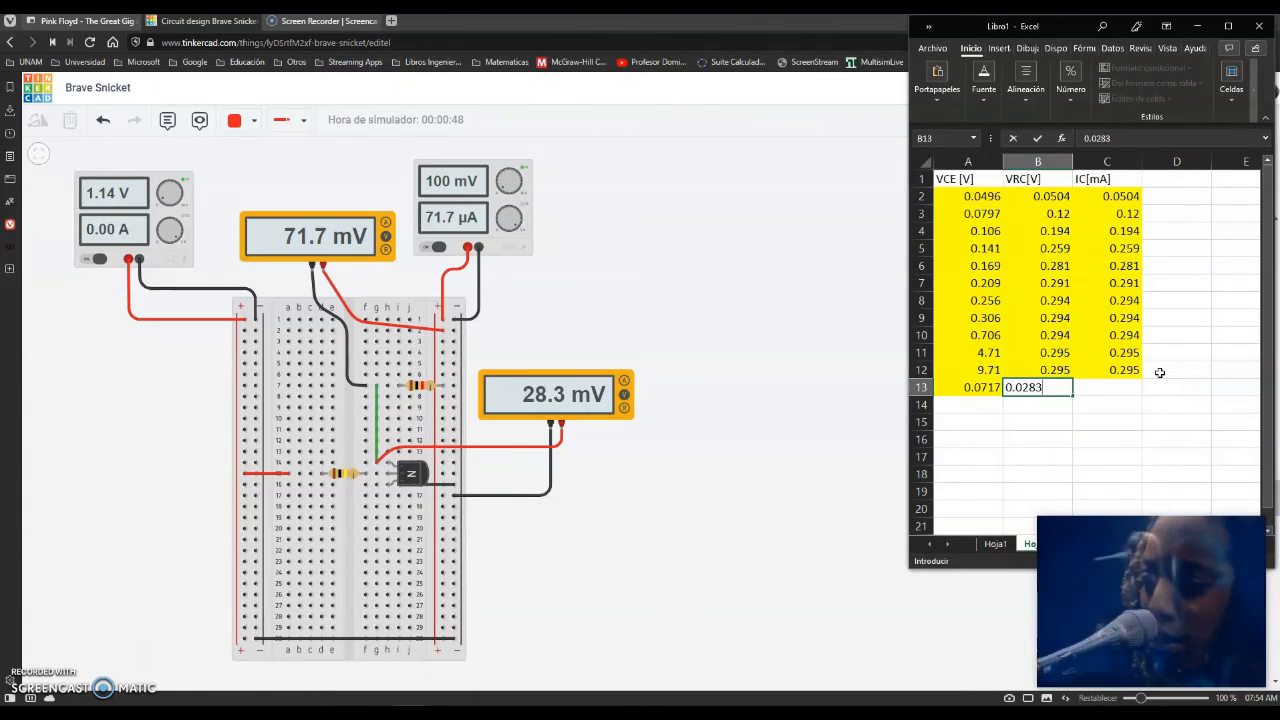
text(3)
key(Tab)
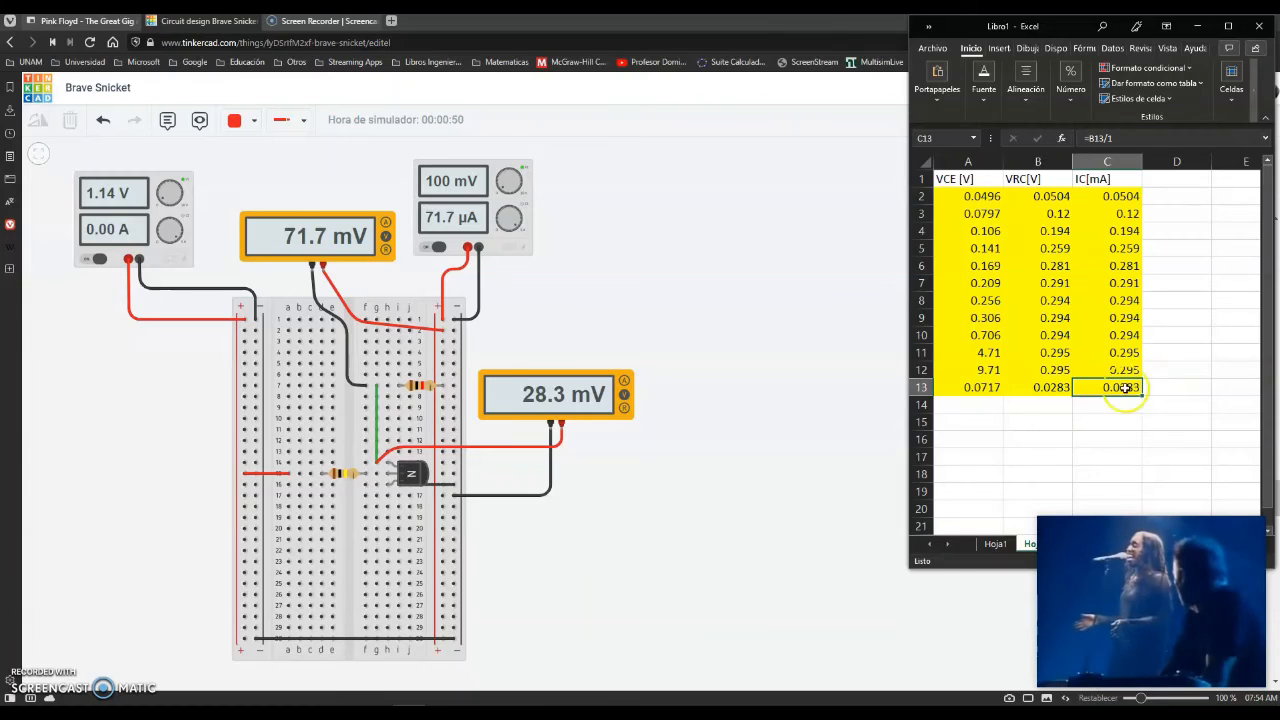
Fill cells A13:C13 with the light blue theme colour Azul, Énfasis 5, Claro 40%.
click(945, 388)
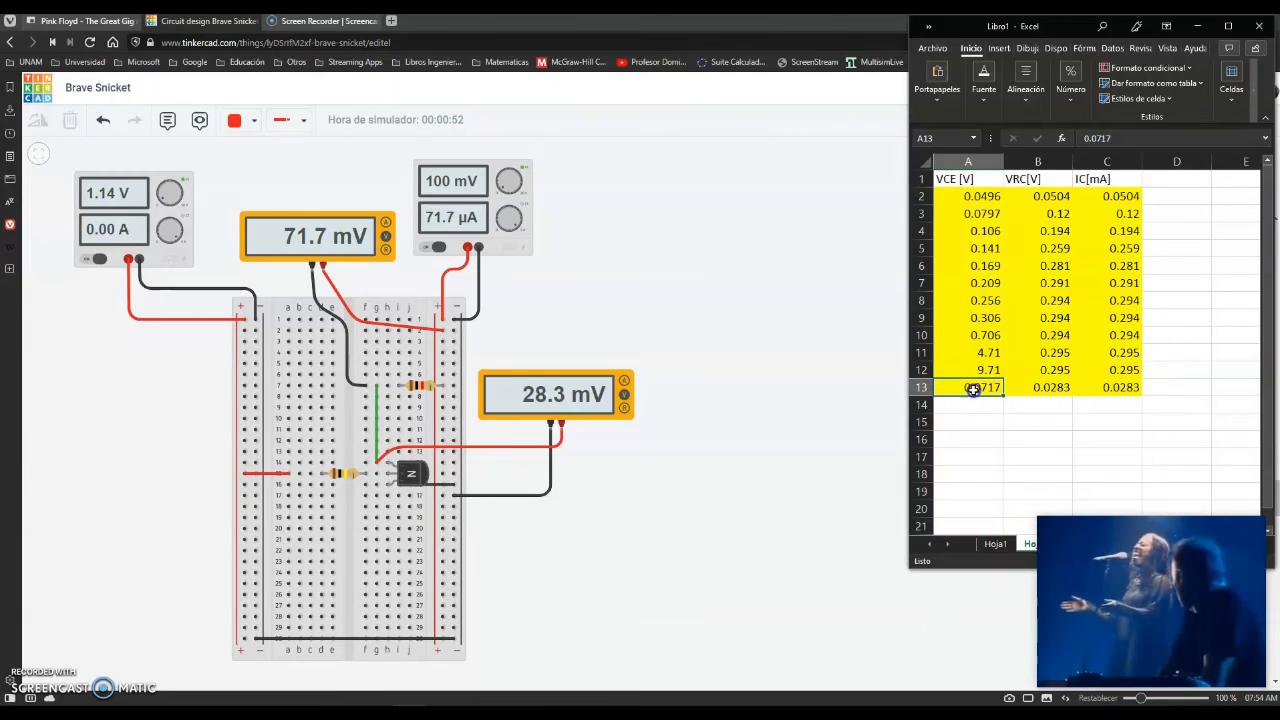
drag(972, 390, 1110, 388)
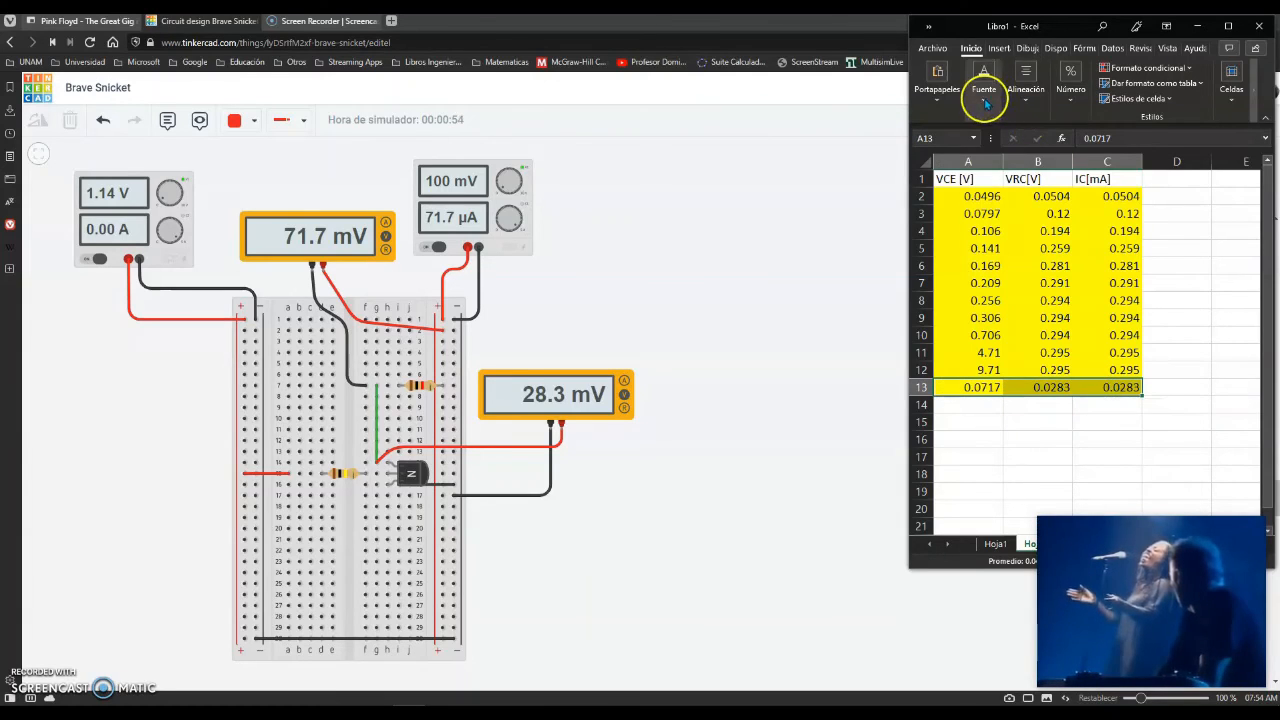
click(985, 101)
click(1080, 158)
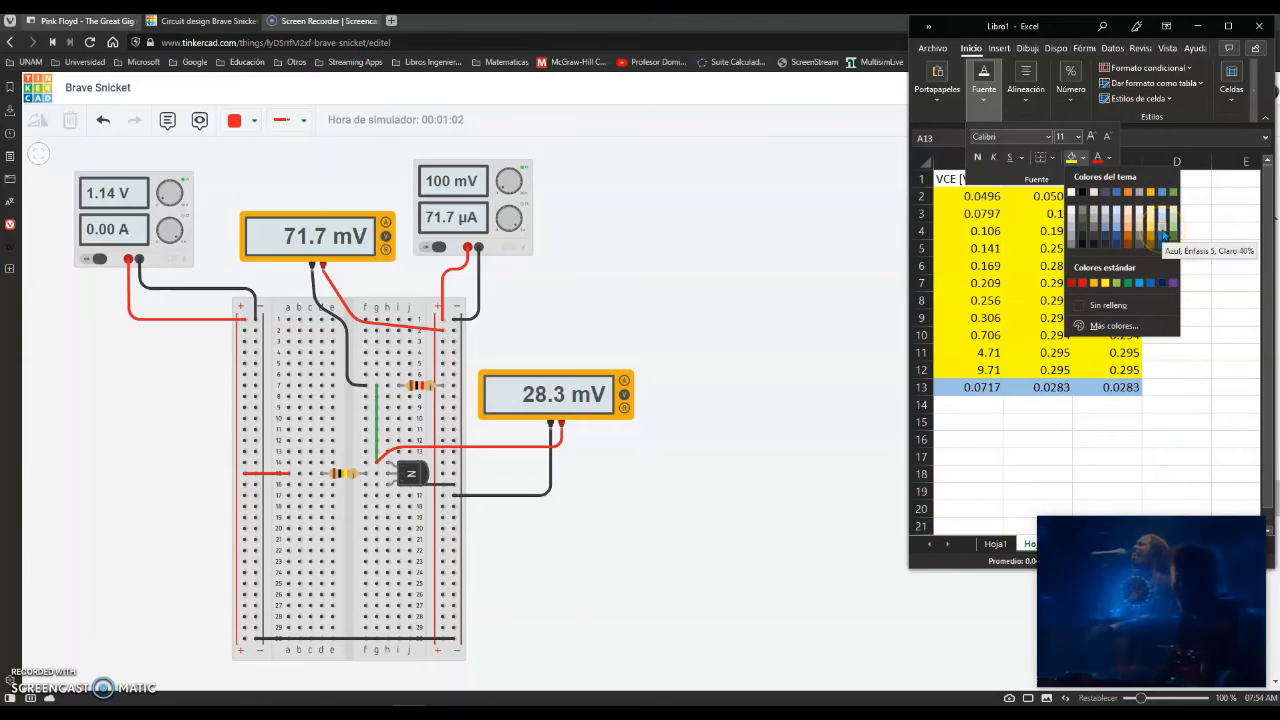
click(1163, 236)
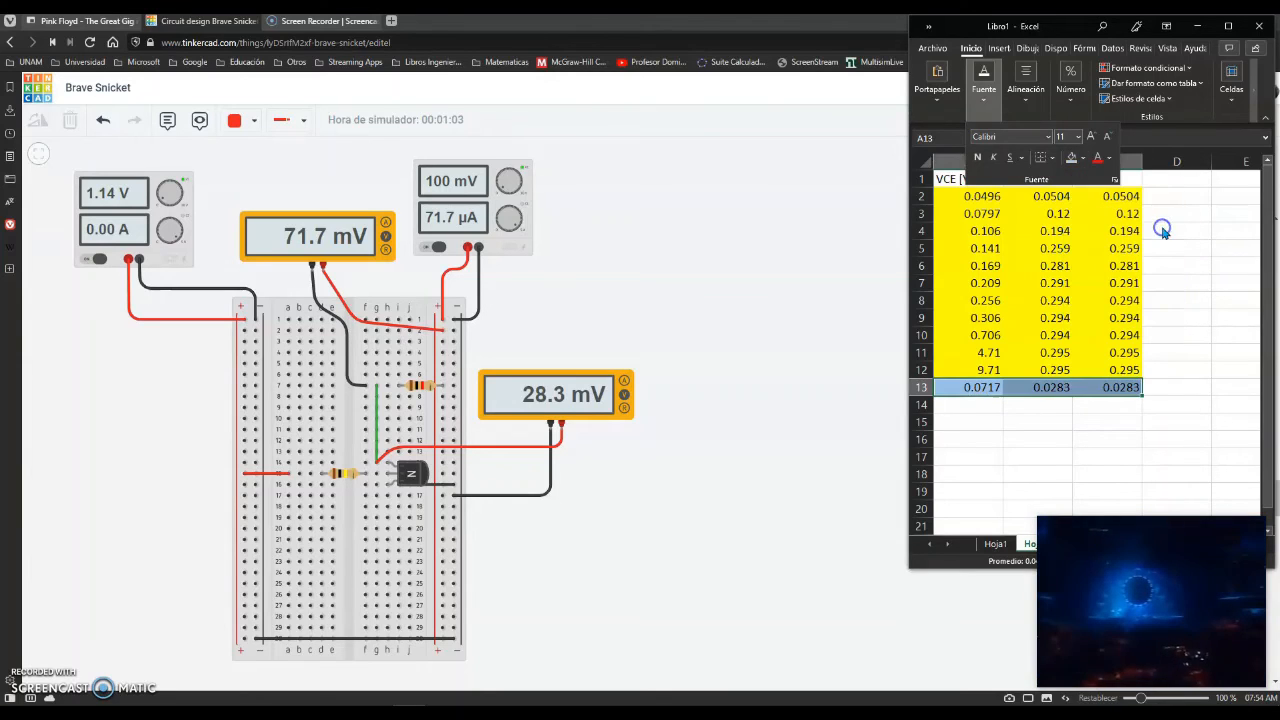
click(963, 403)
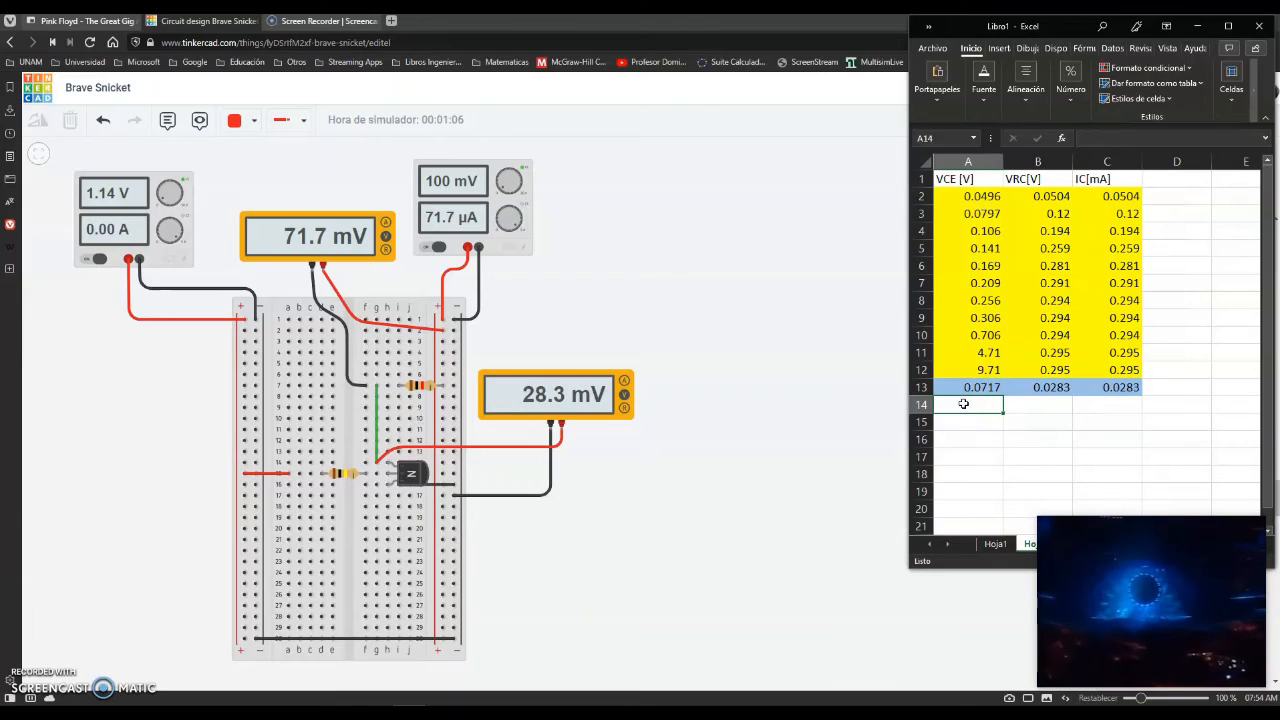
Switch to Tinkercad and re-enter 0.1 V as the VCC power supply's voltage.
click(487, 215)
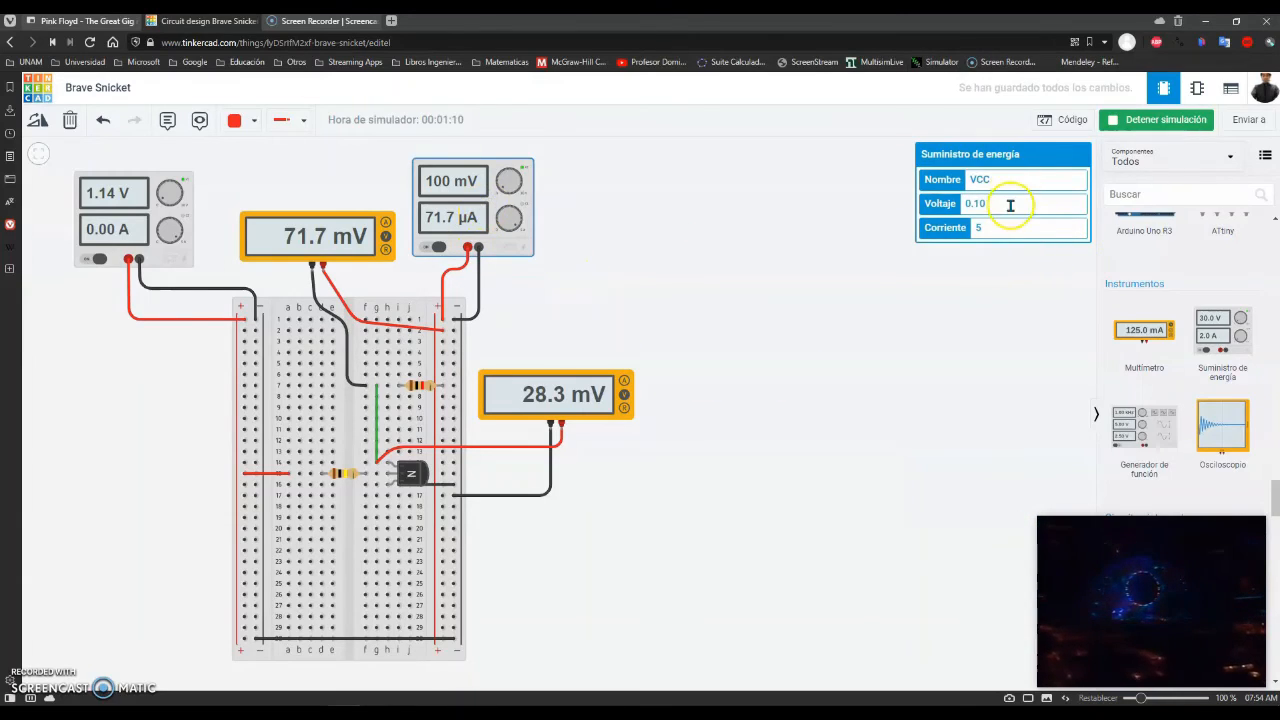
key(BackSpace)
key(BackSpace)
key(BackSpace)
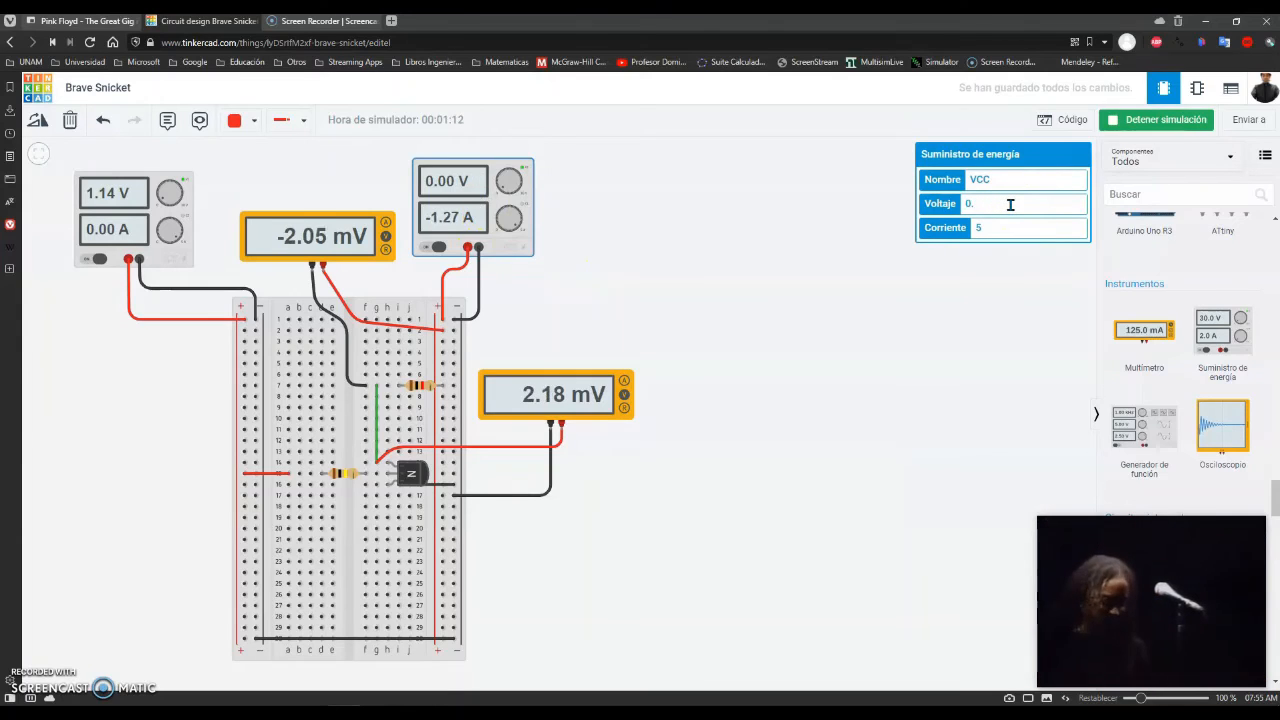
text(.2)
key(BackSpace)
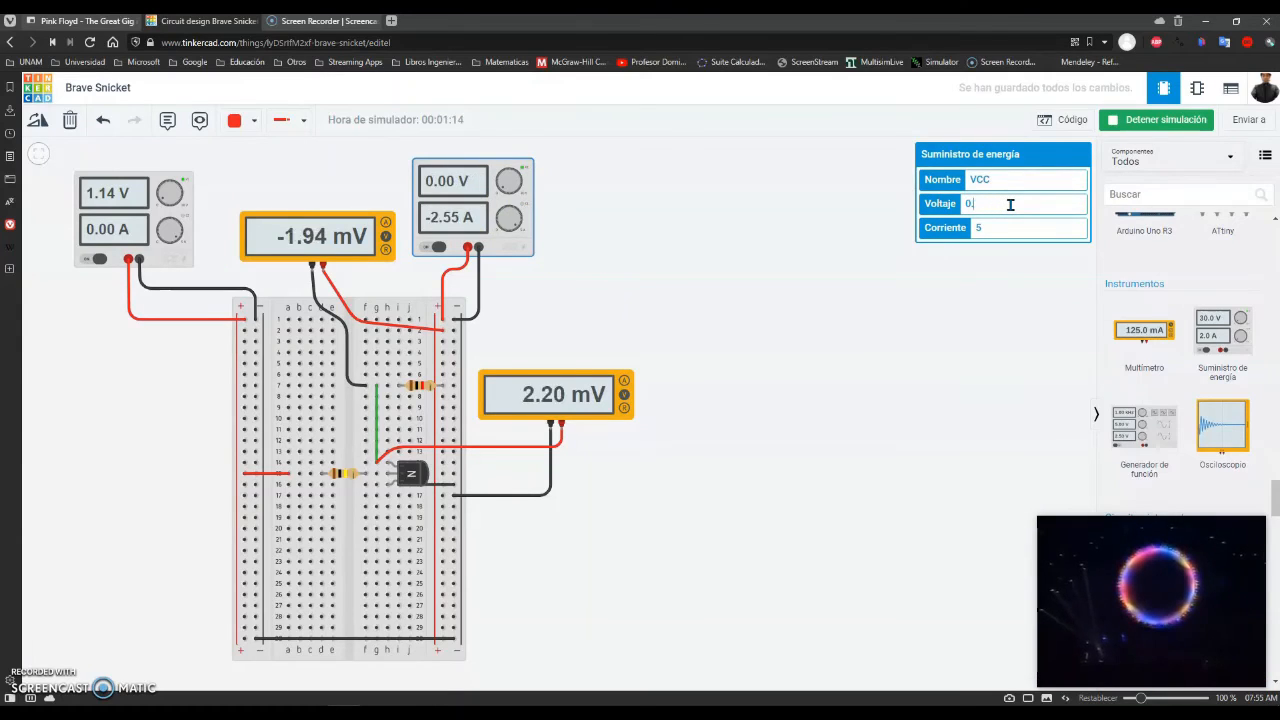
text(1)
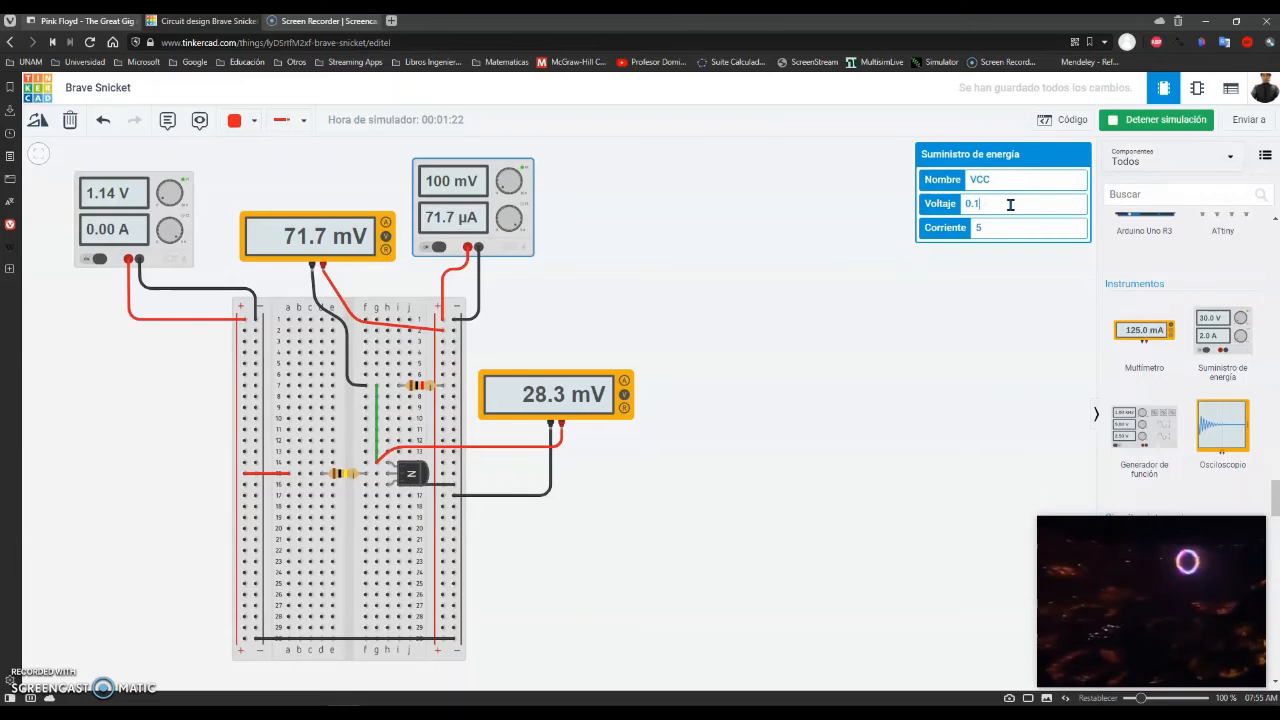
Switch to Excel and correct the light blue row, setting VCE in A13 to 0.0283 and VRC in B13 to 0.0717.
key(alt+Tab)
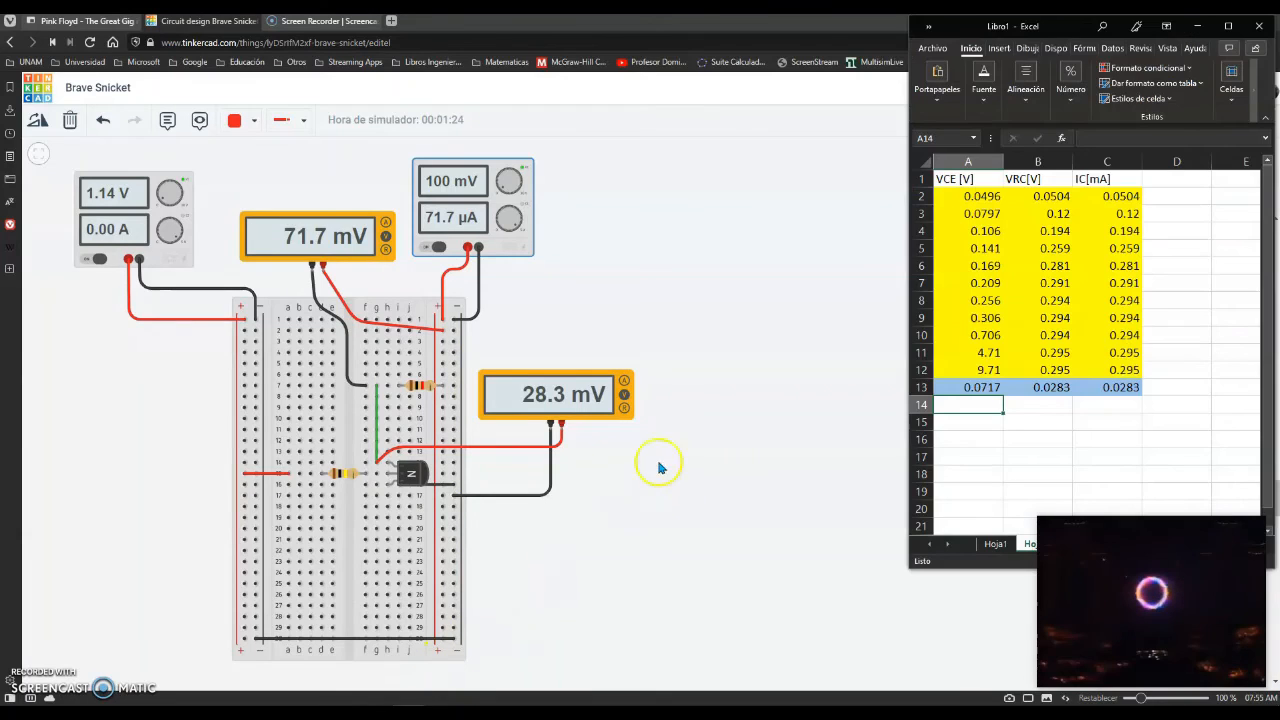
click(962, 388)
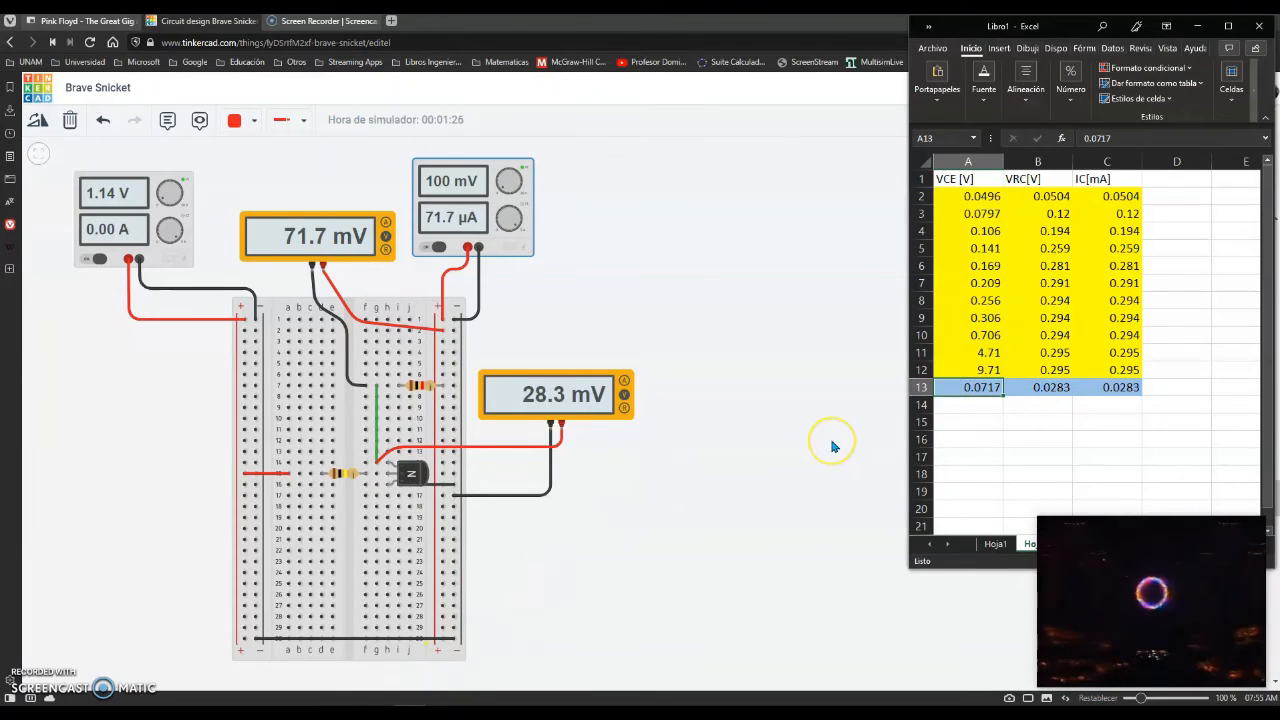
text(0.0)
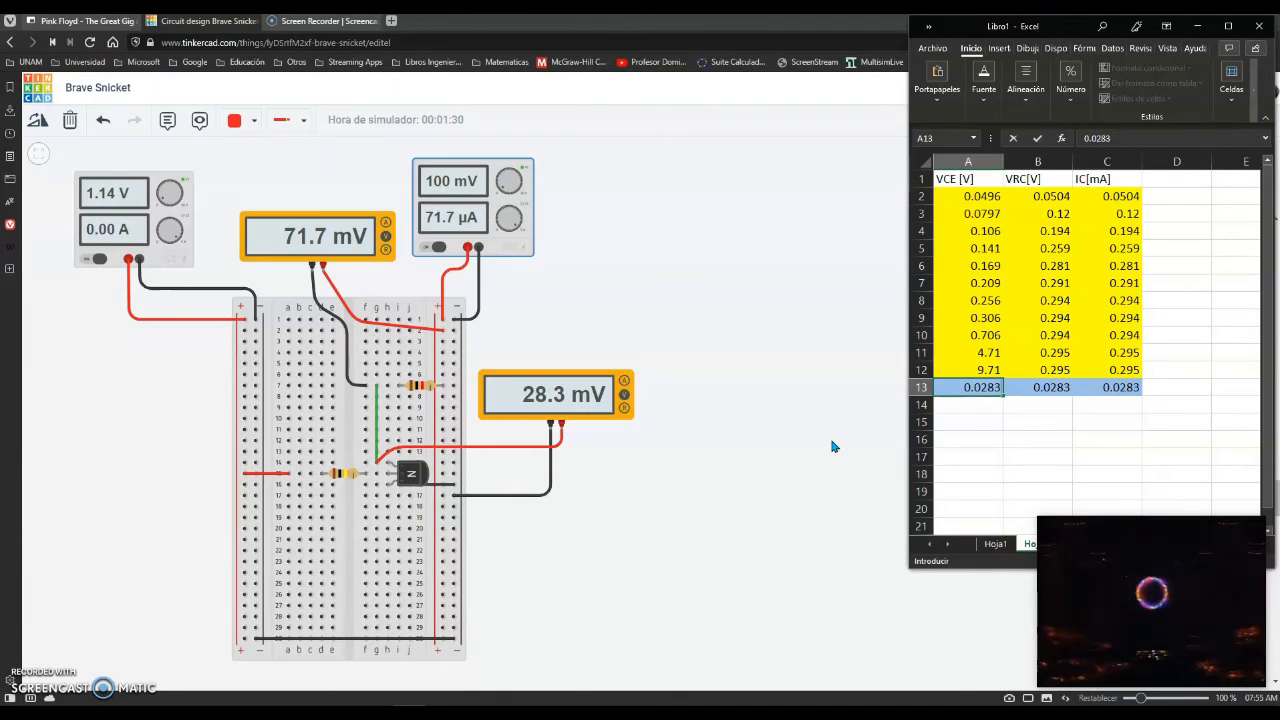
key(Return)
text(0.0)
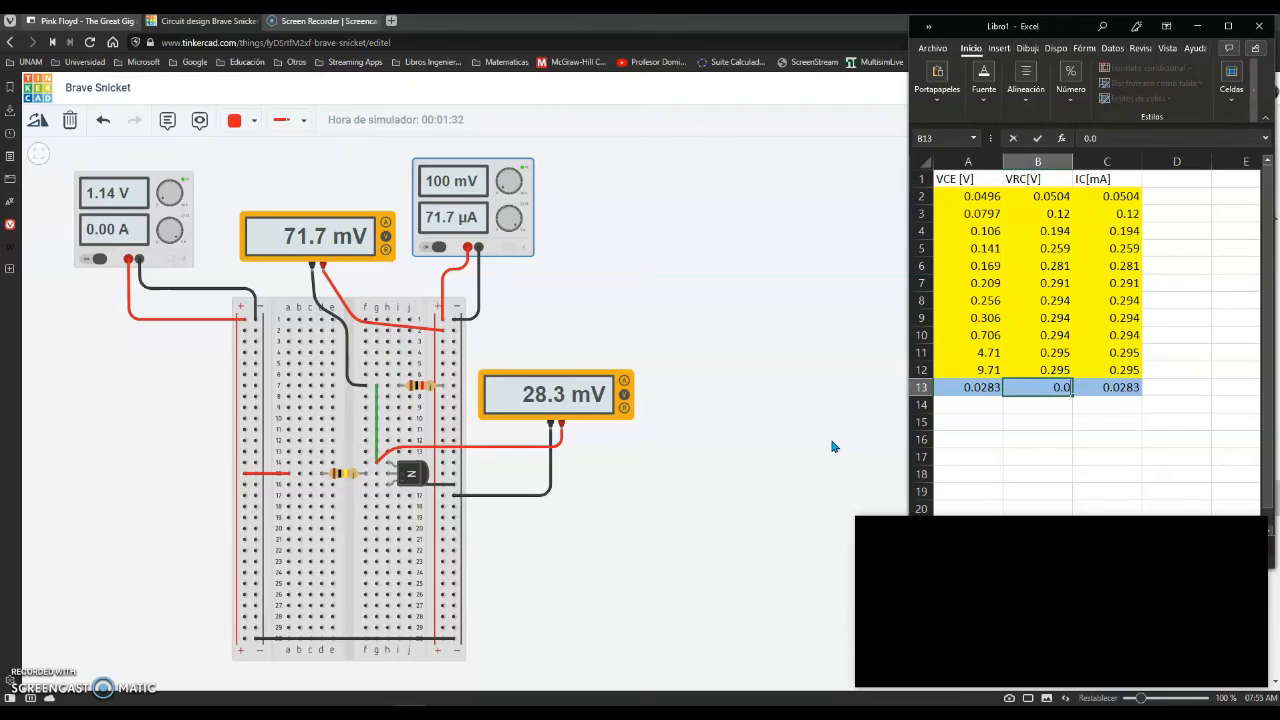
text(717)
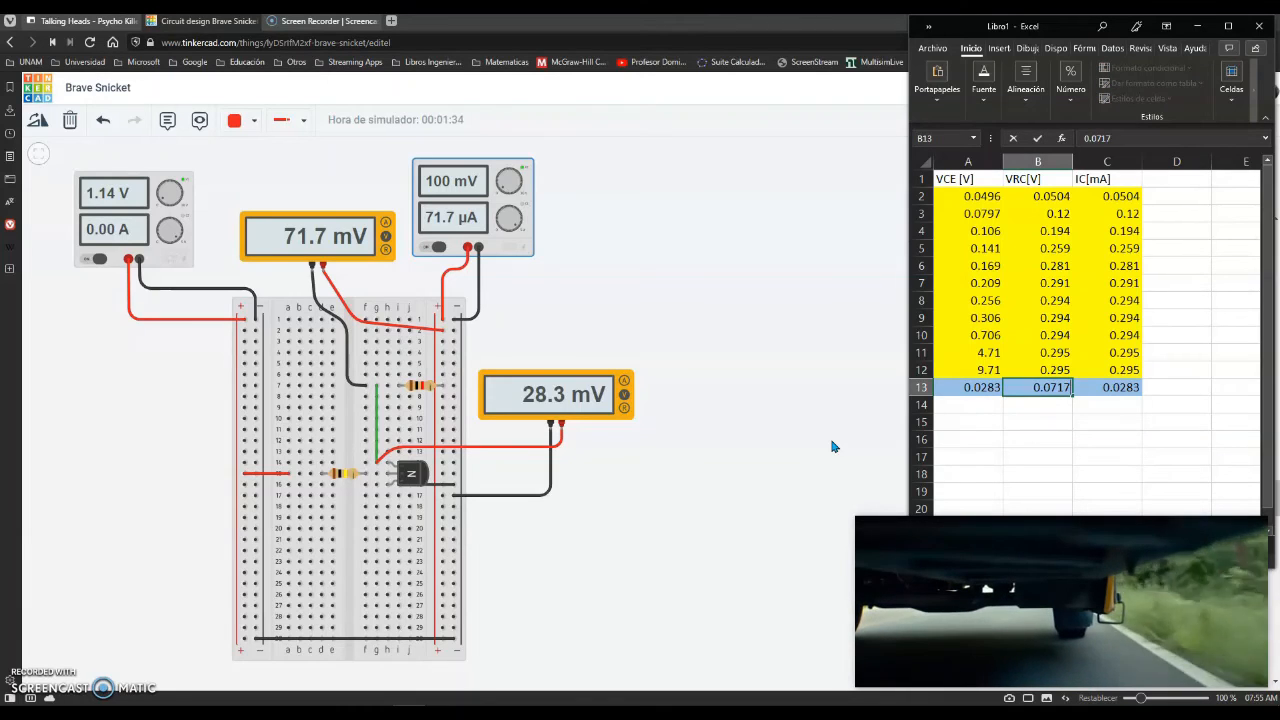
key(Return)
key(Return)
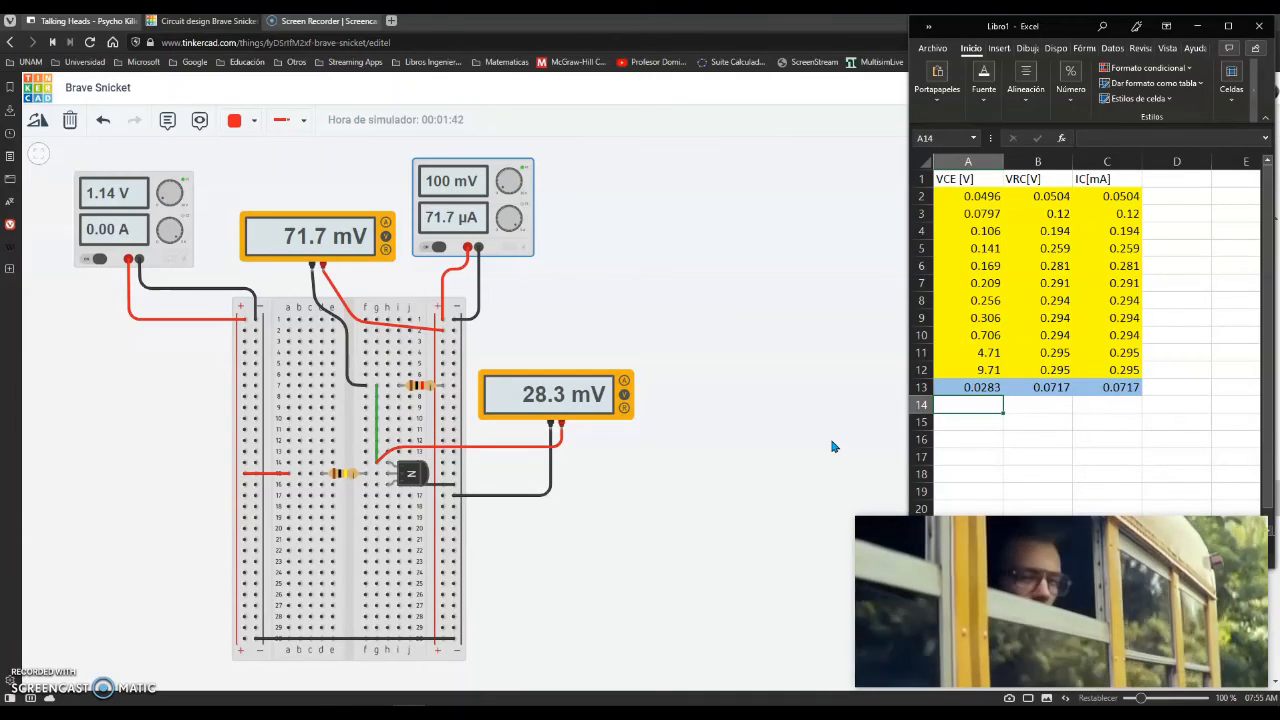
Switch to Tinkercad and set the VCC power supply's voltage to 0.2 V.
click(741, 297)
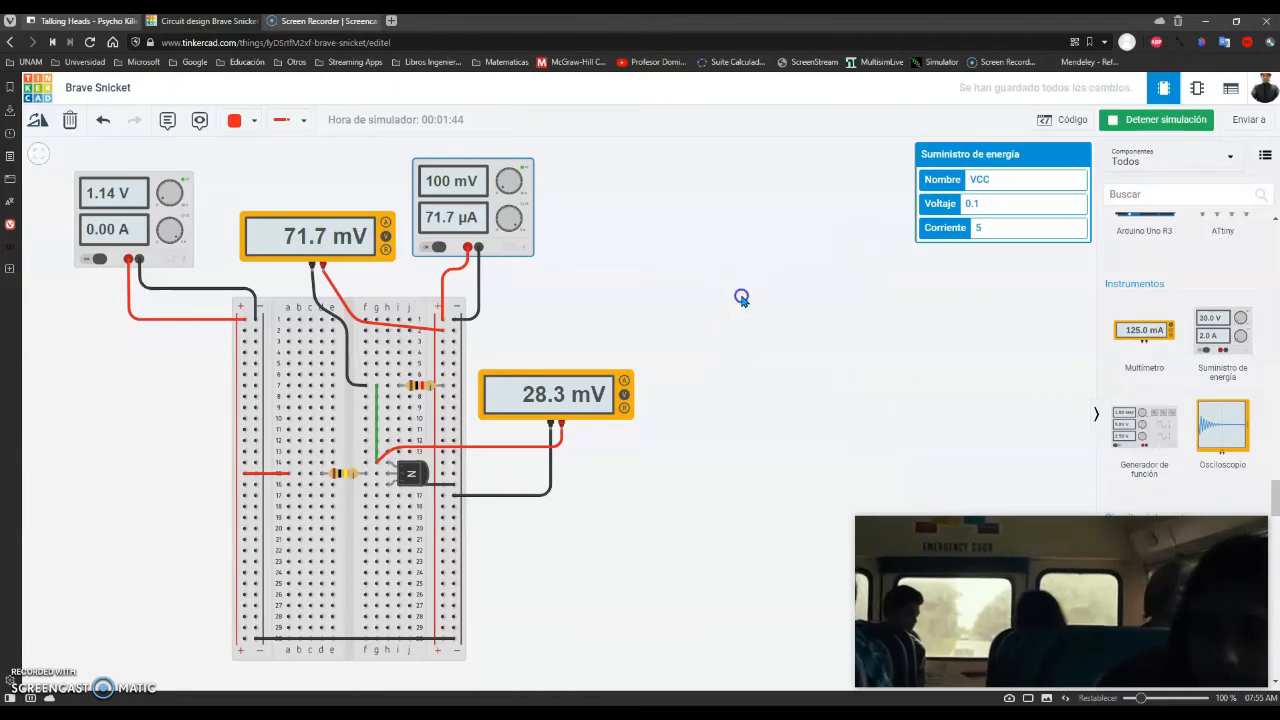
click(470, 190)
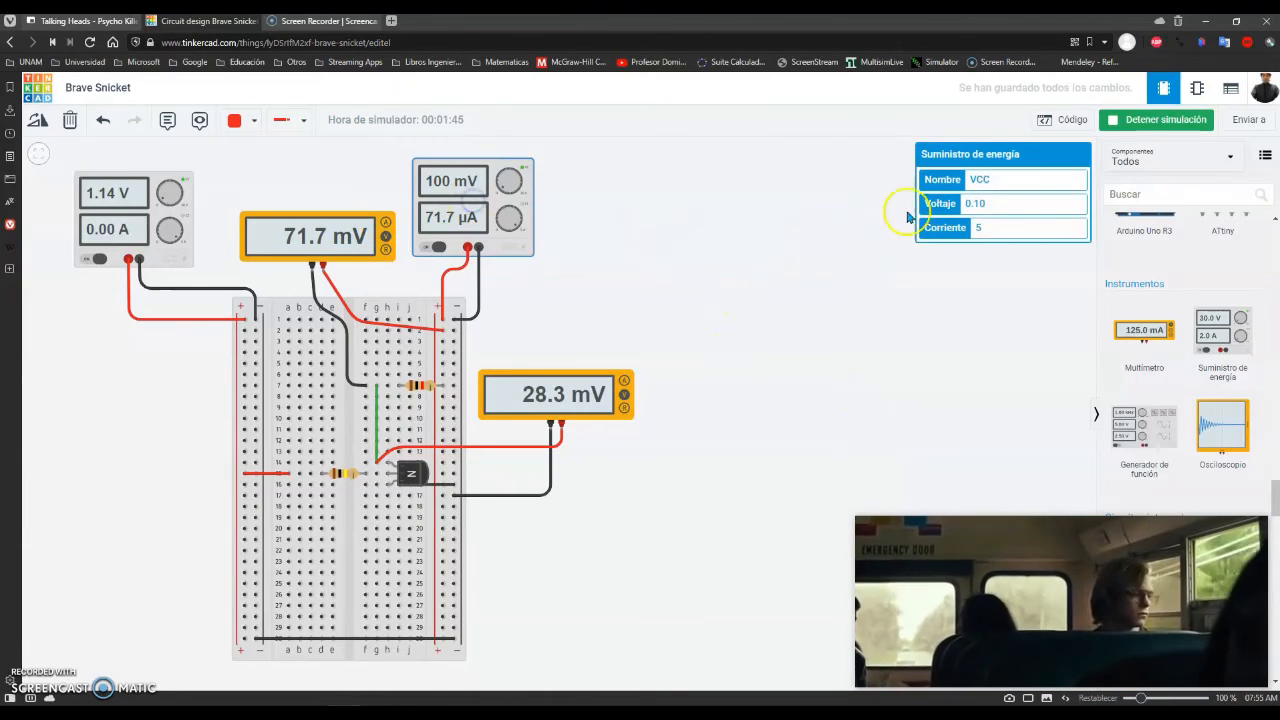
click(993, 203)
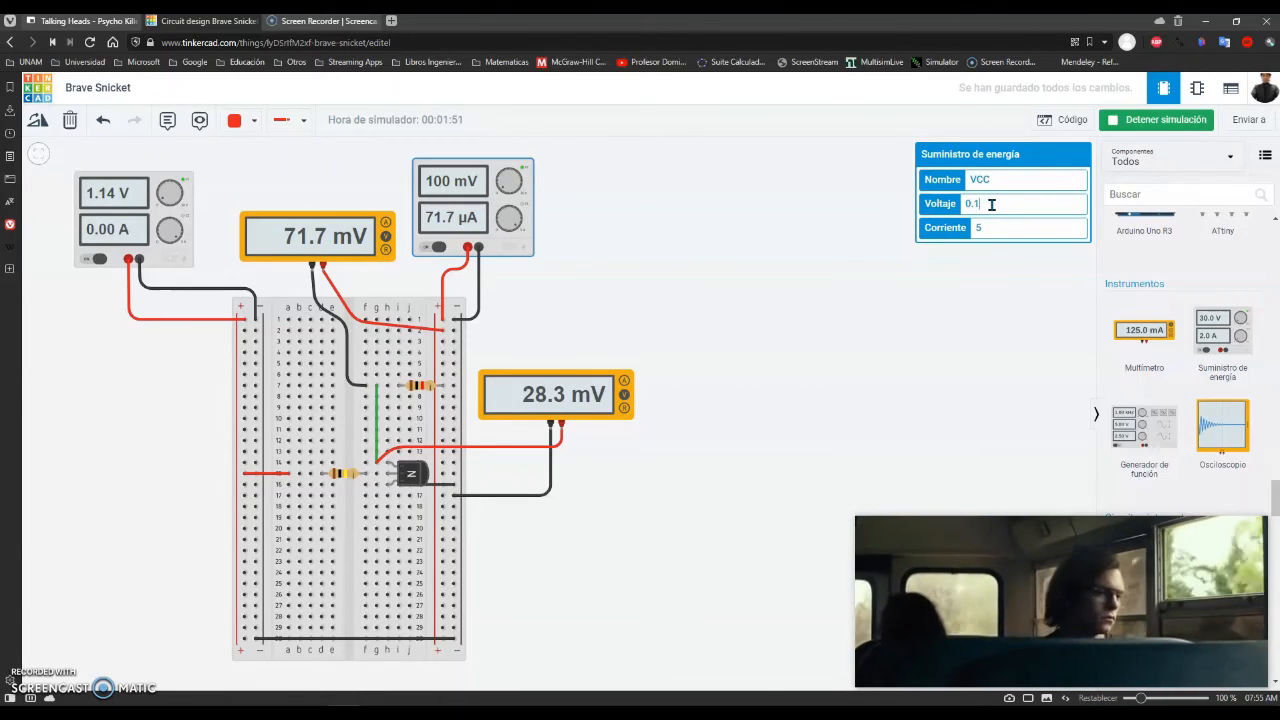
key(BackSpace)
text(2)
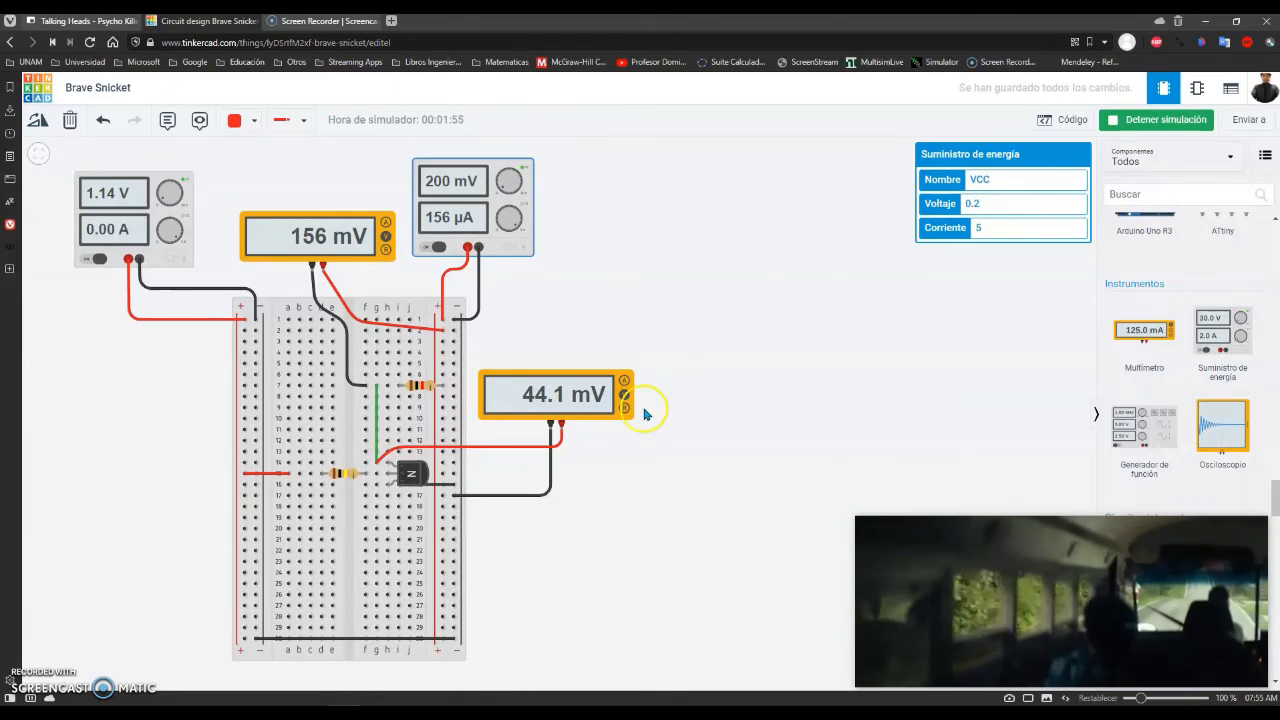
Switch to Excel and record the measurement in row 14, with VCE 0.0441 in A14 and VRC 0.156 in B14.
click(399, 711)
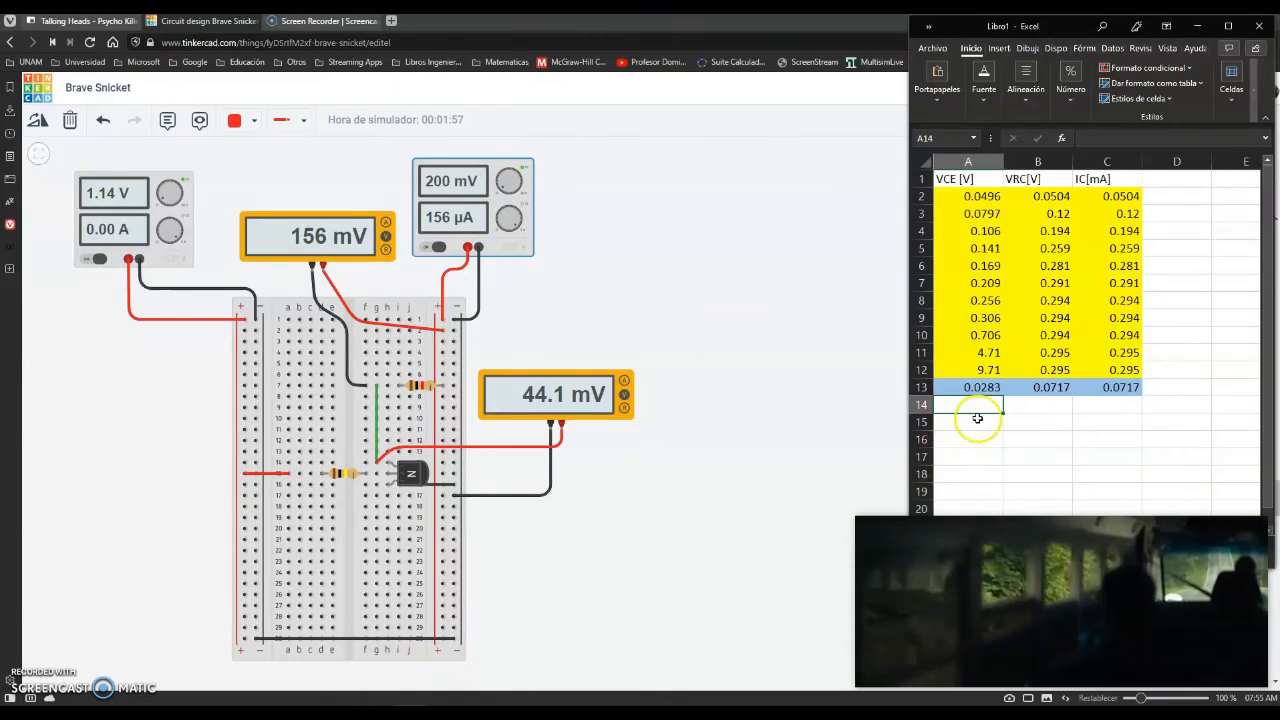
text(0.044)
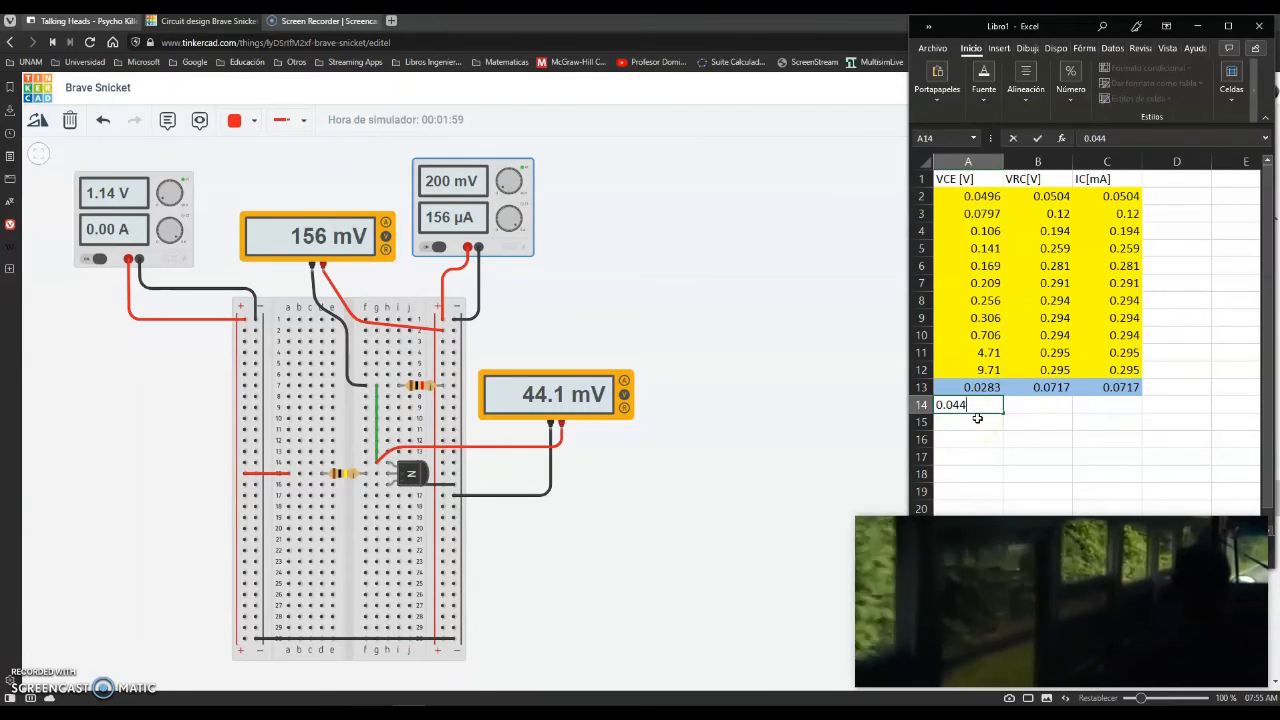
text(1)
key(Tab)
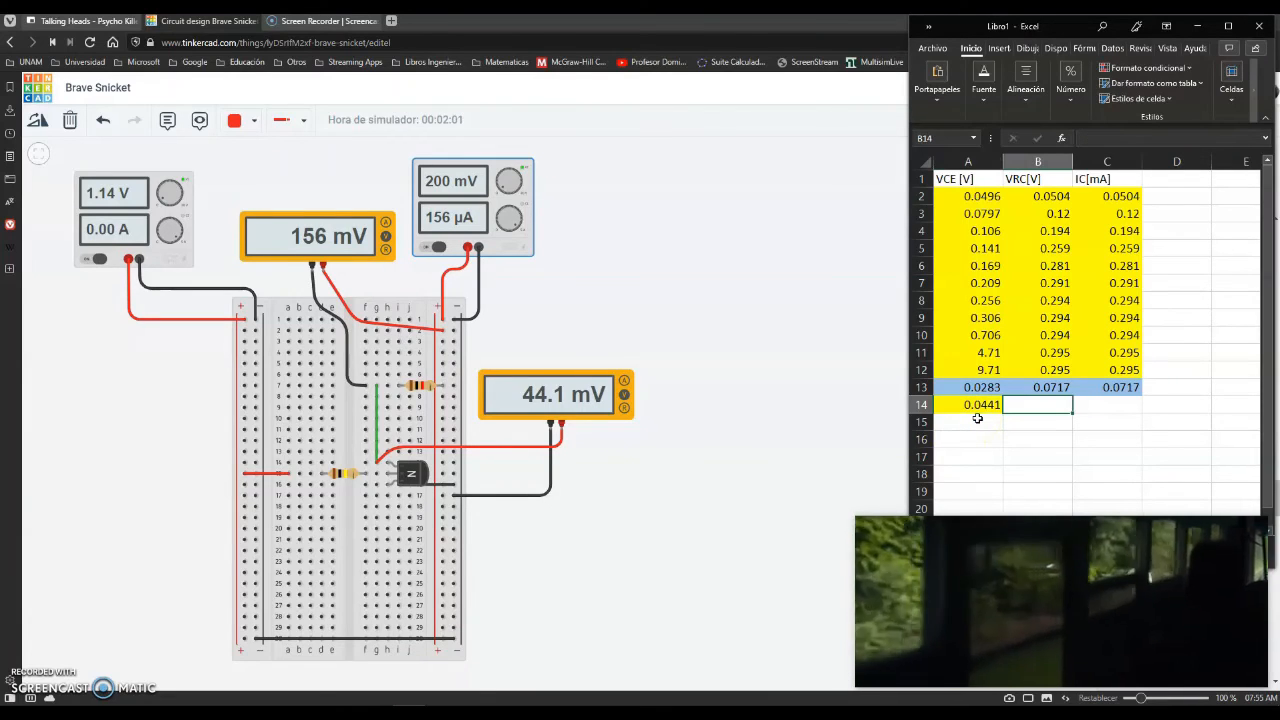
text(0.)
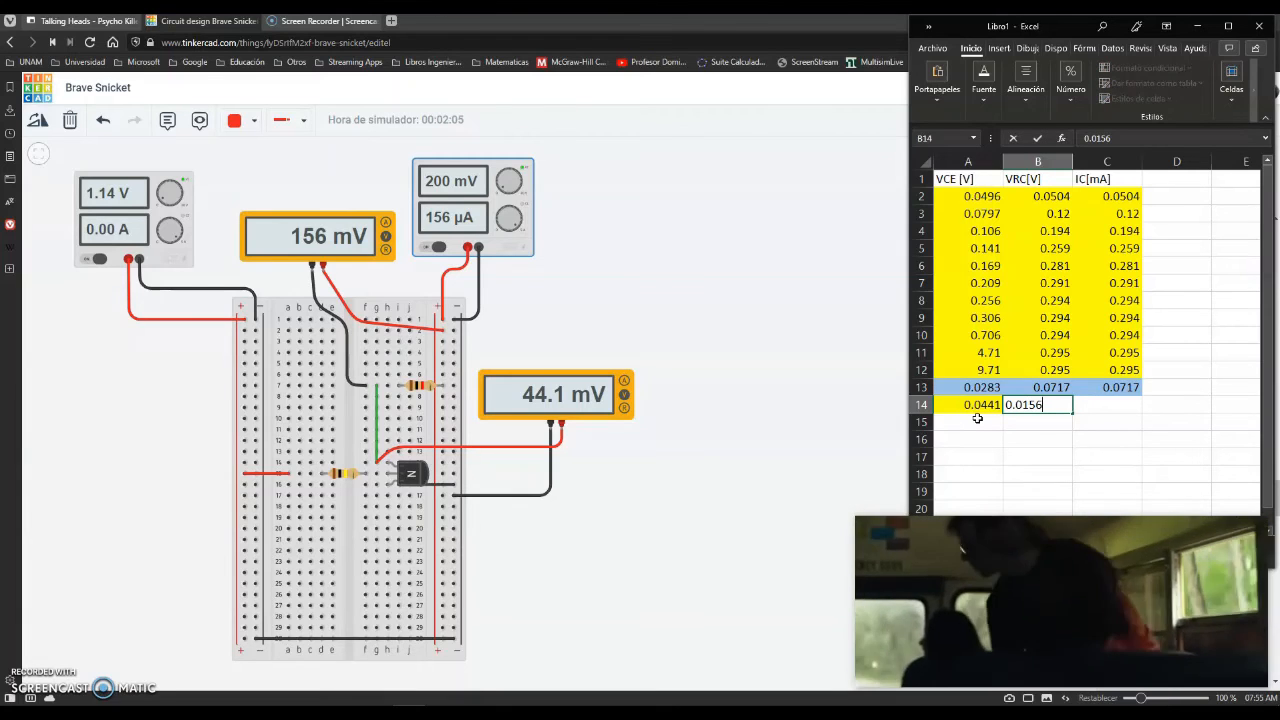
text(0156)
click(1118, 136)
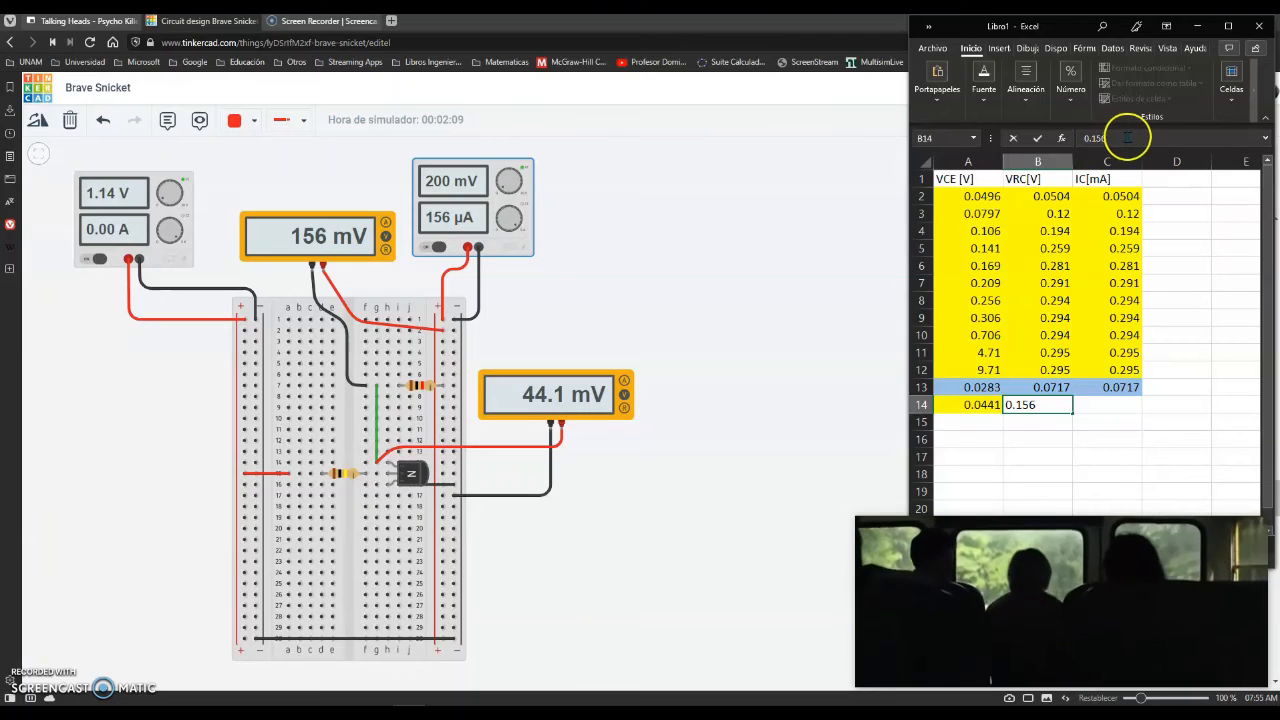
key(Return)
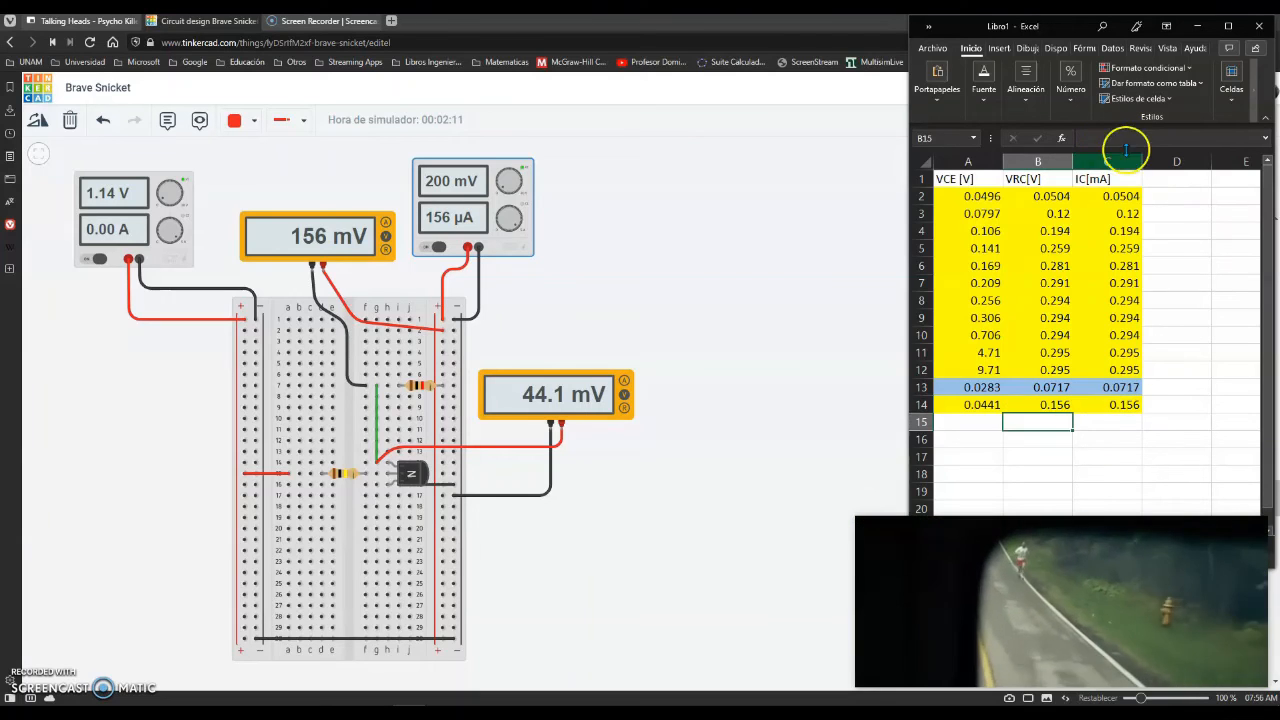
click(979, 423)
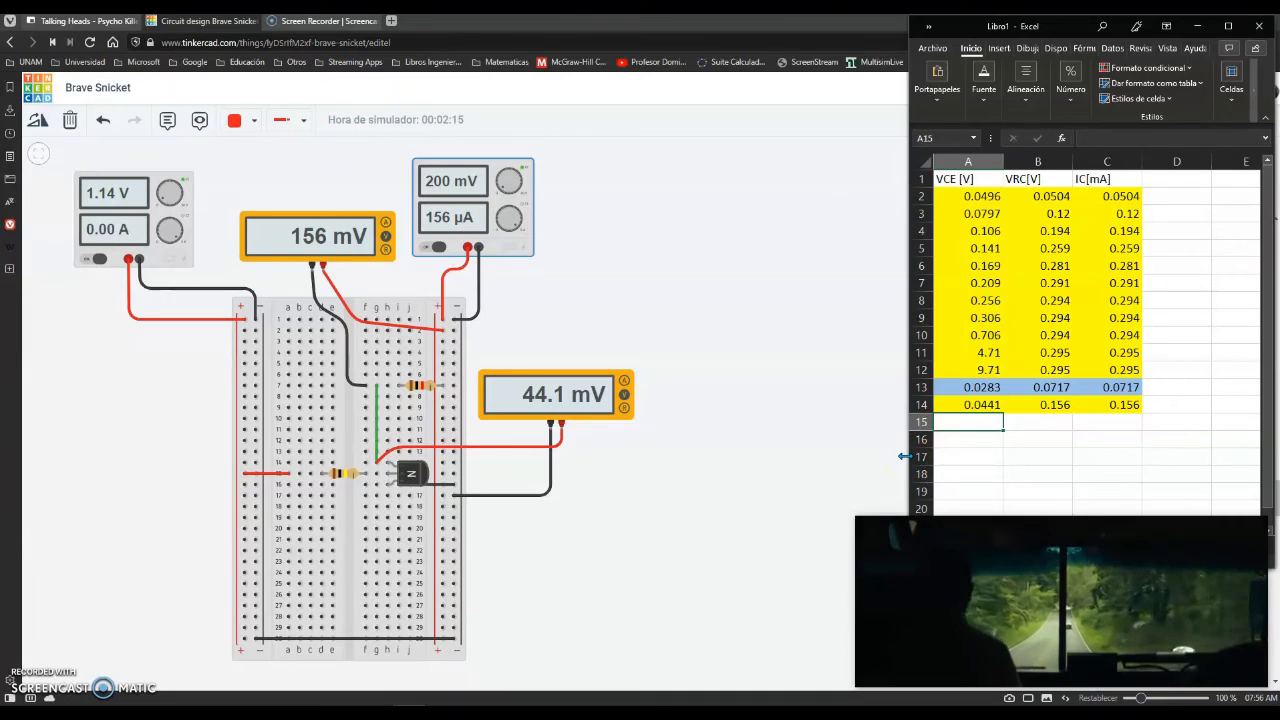
Switch to Tinkercad and set the VCC power supply's voltage to 0.3 V.
click(785, 218)
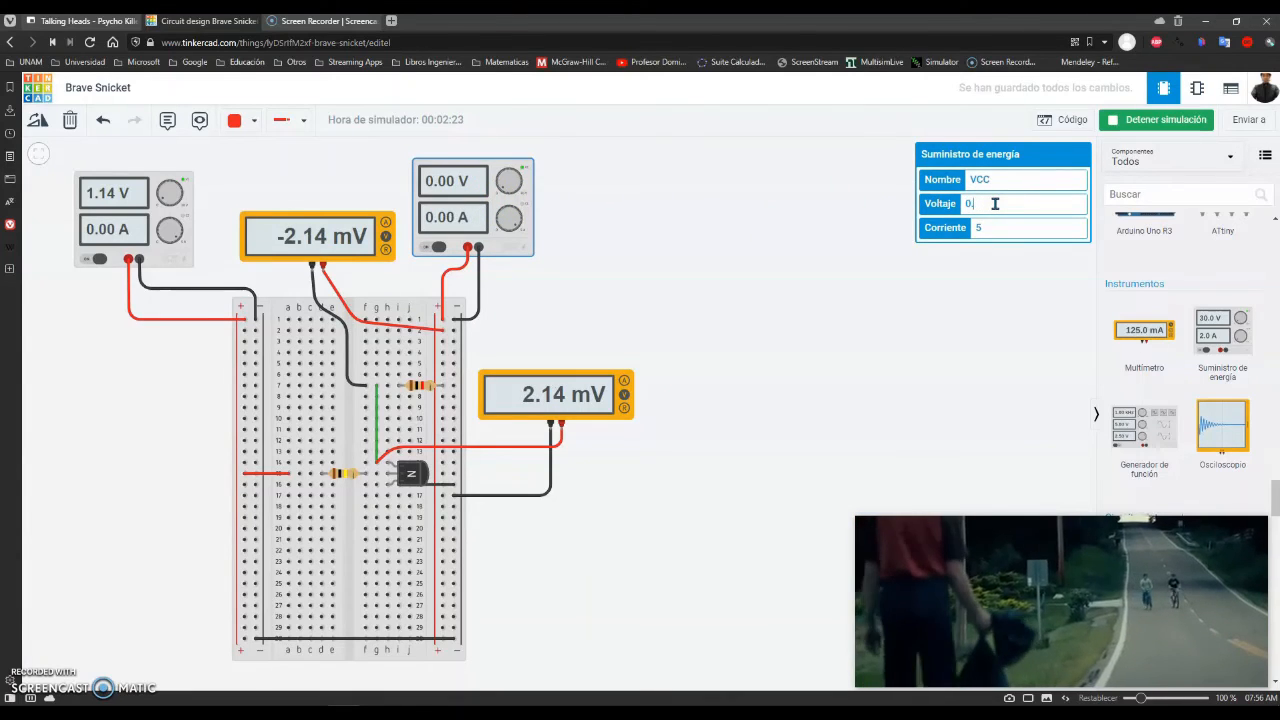
text(2)
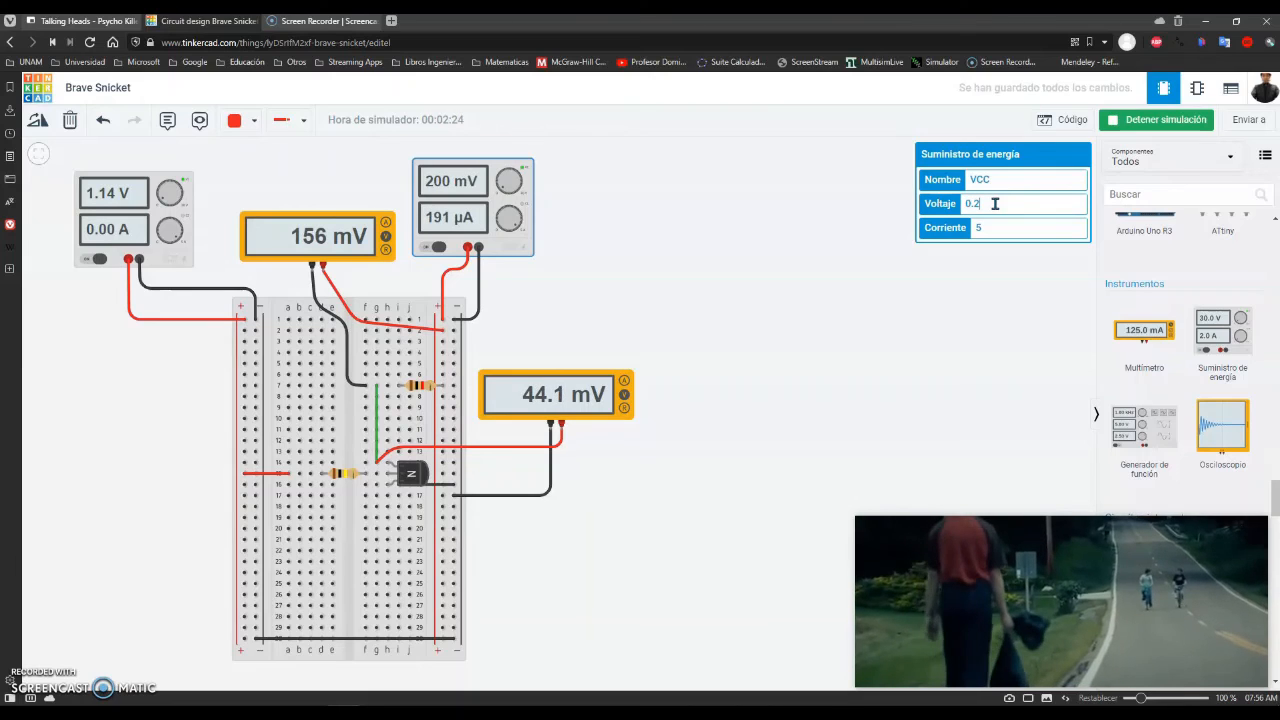
key(BackSpace)
key(BackSpace)
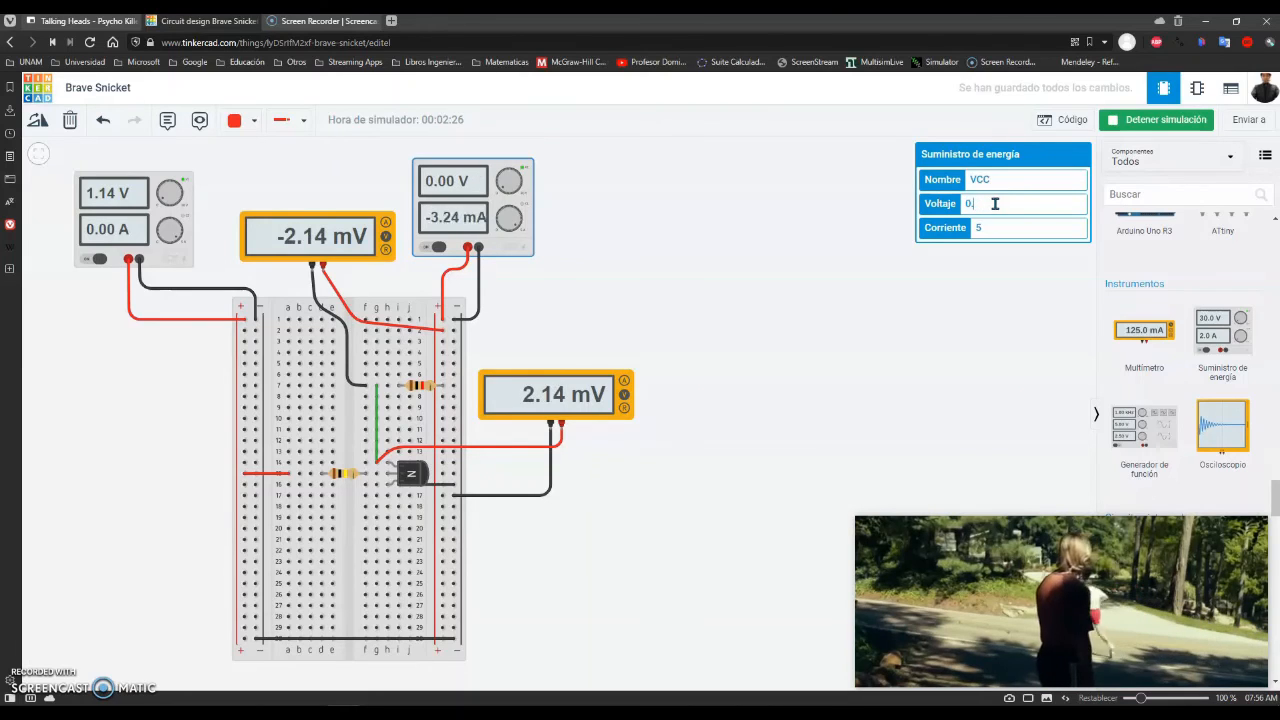
text(.3)
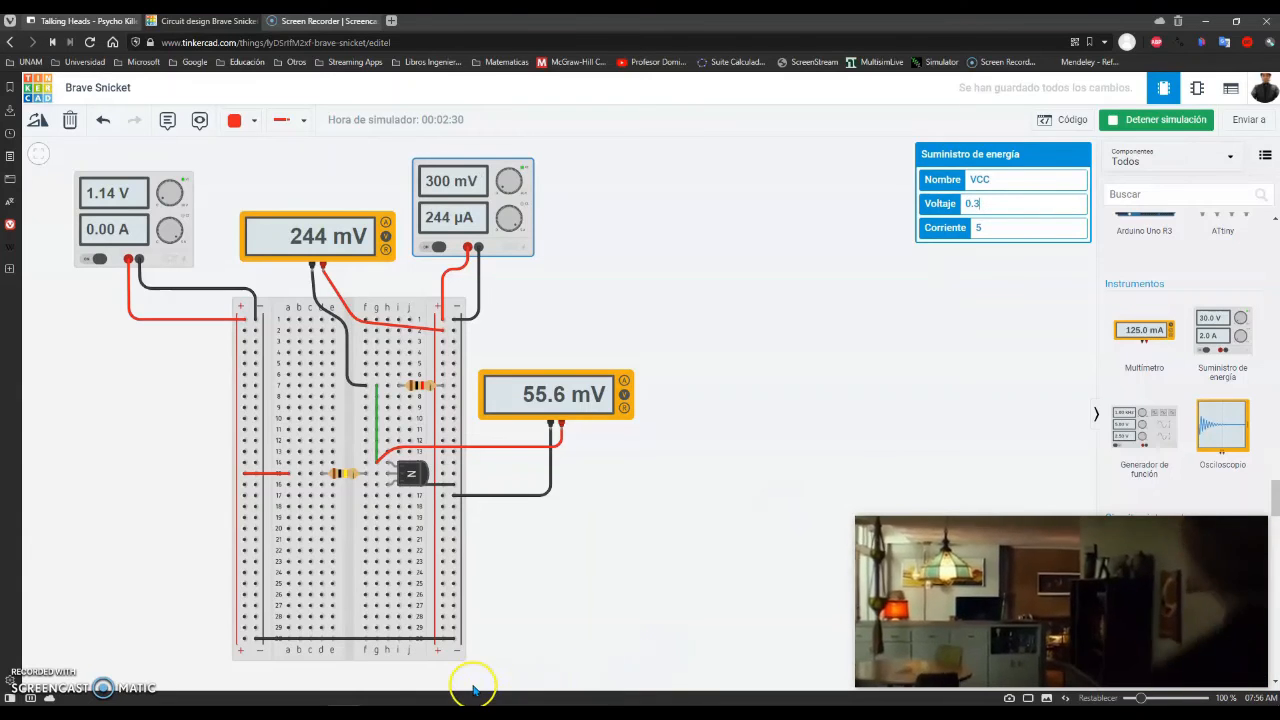
Switch to Excel and record the measurement in row 15, with VCE 0.0556 in A15 and VRC 0.244 in B15.
key(alt+Tab)
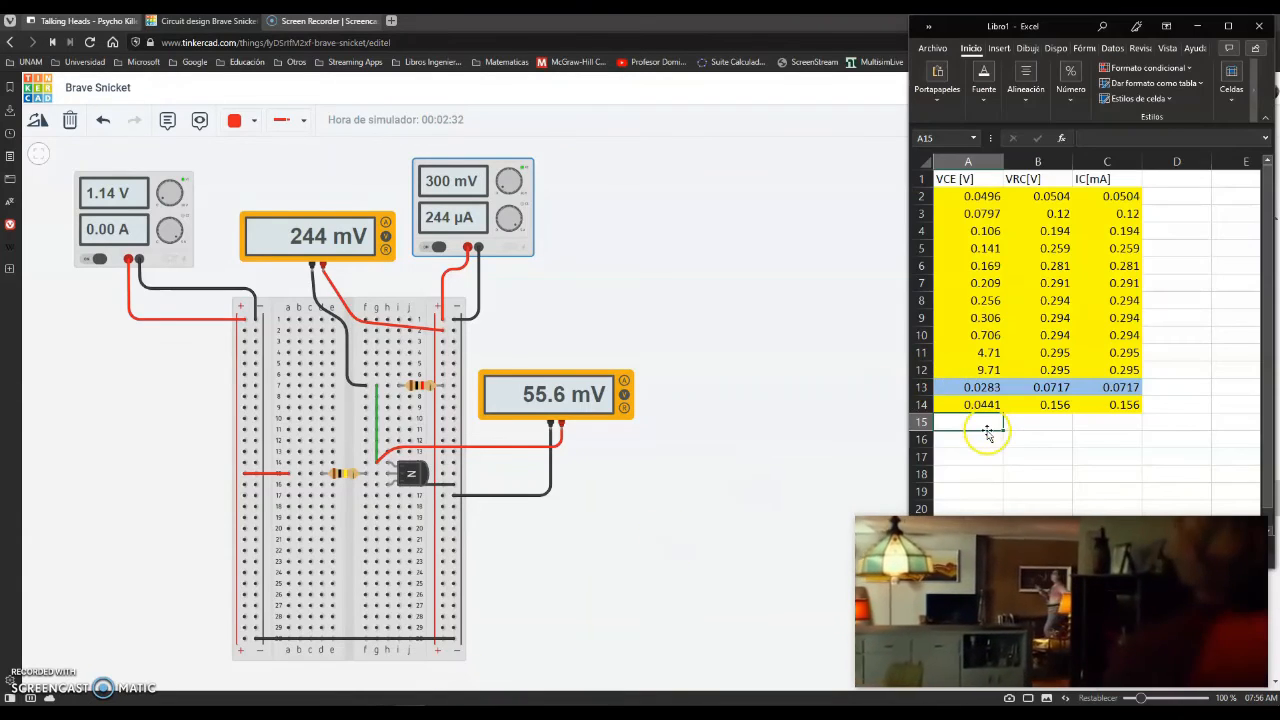
text(0.055)
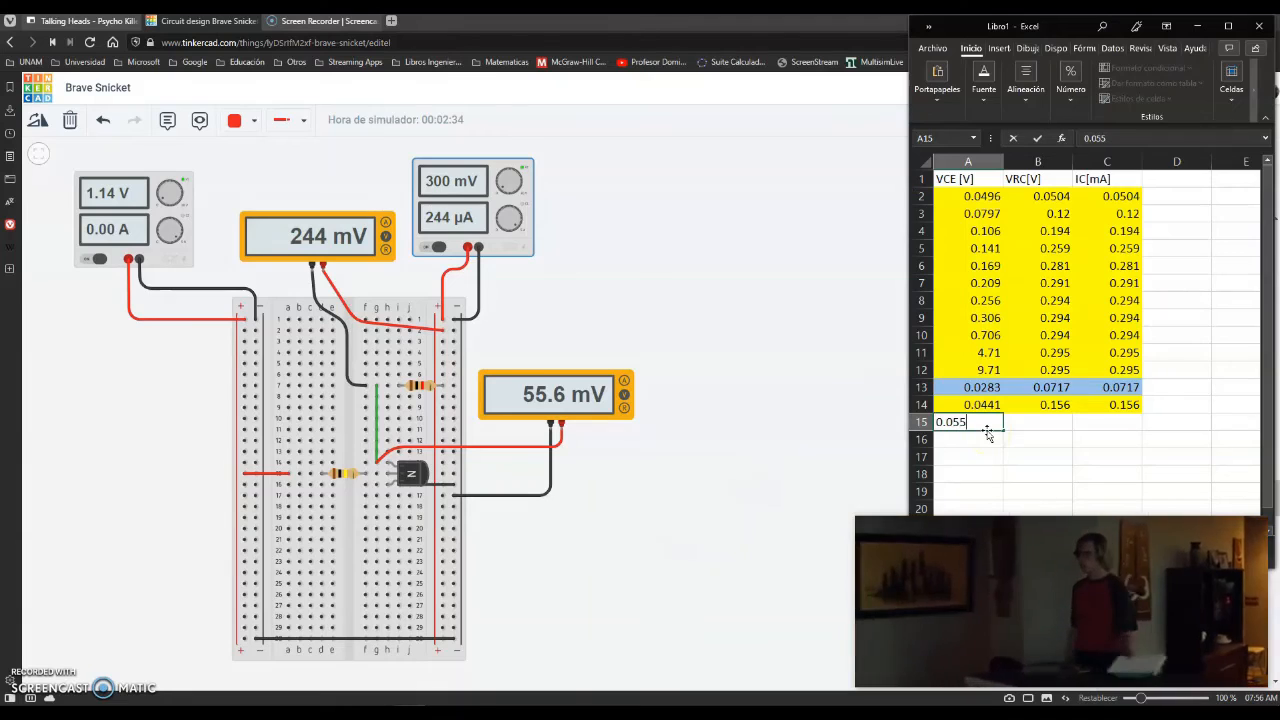
text(6)
key(Tab)
text(0)
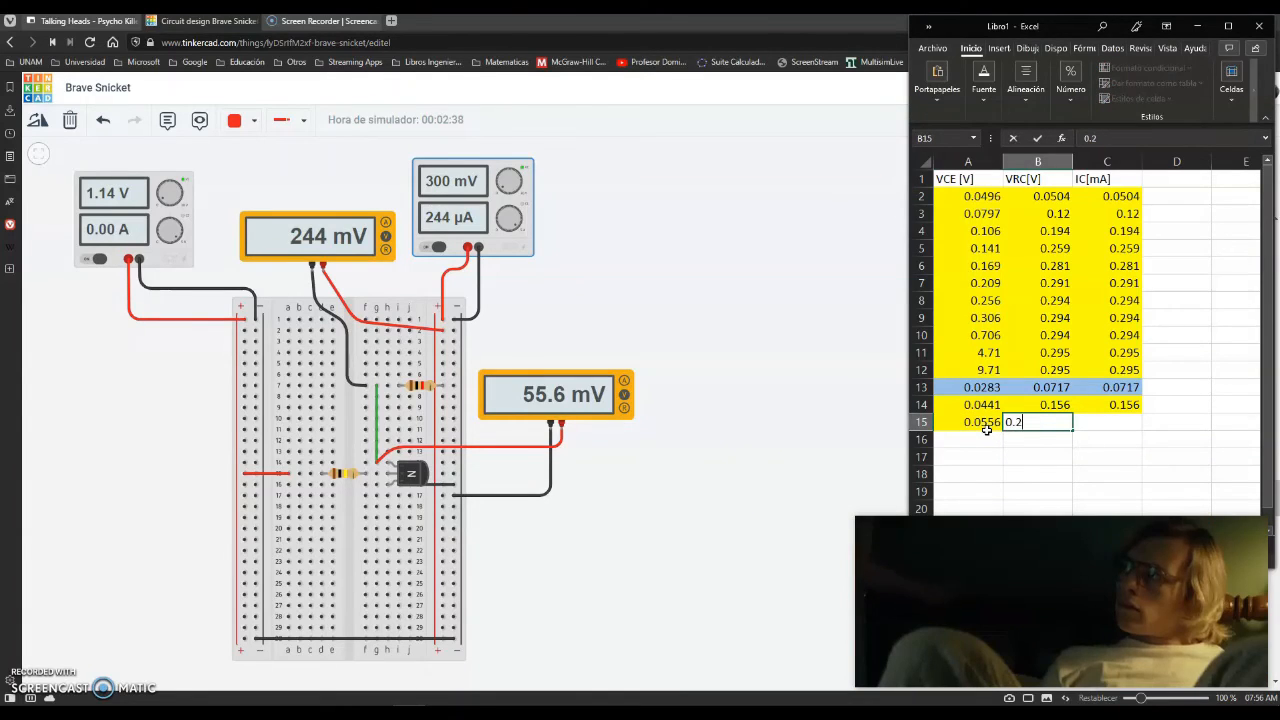
text(.244)
key(Return)
click(985, 439)
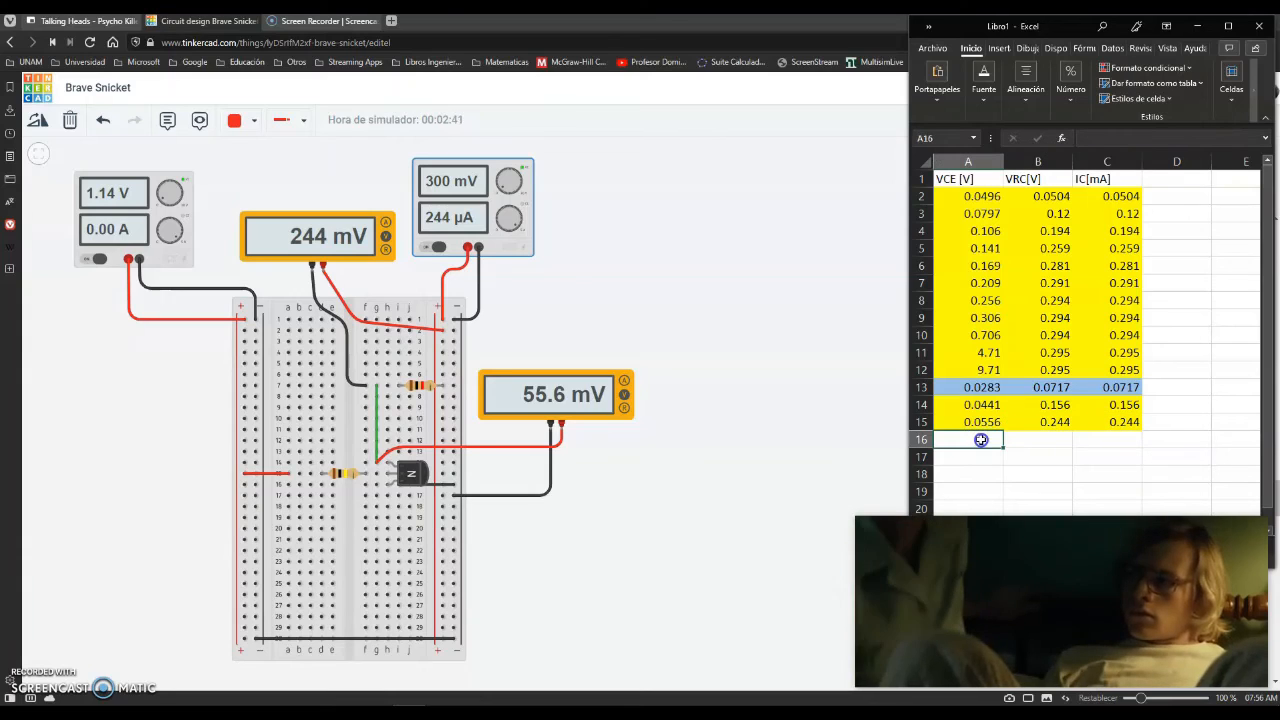
Set VCC to 0.4 V in Tinkercad and record VCE 0.0648 in A16 and VRC 0.335 in B16 in Excel.
click(503, 226)
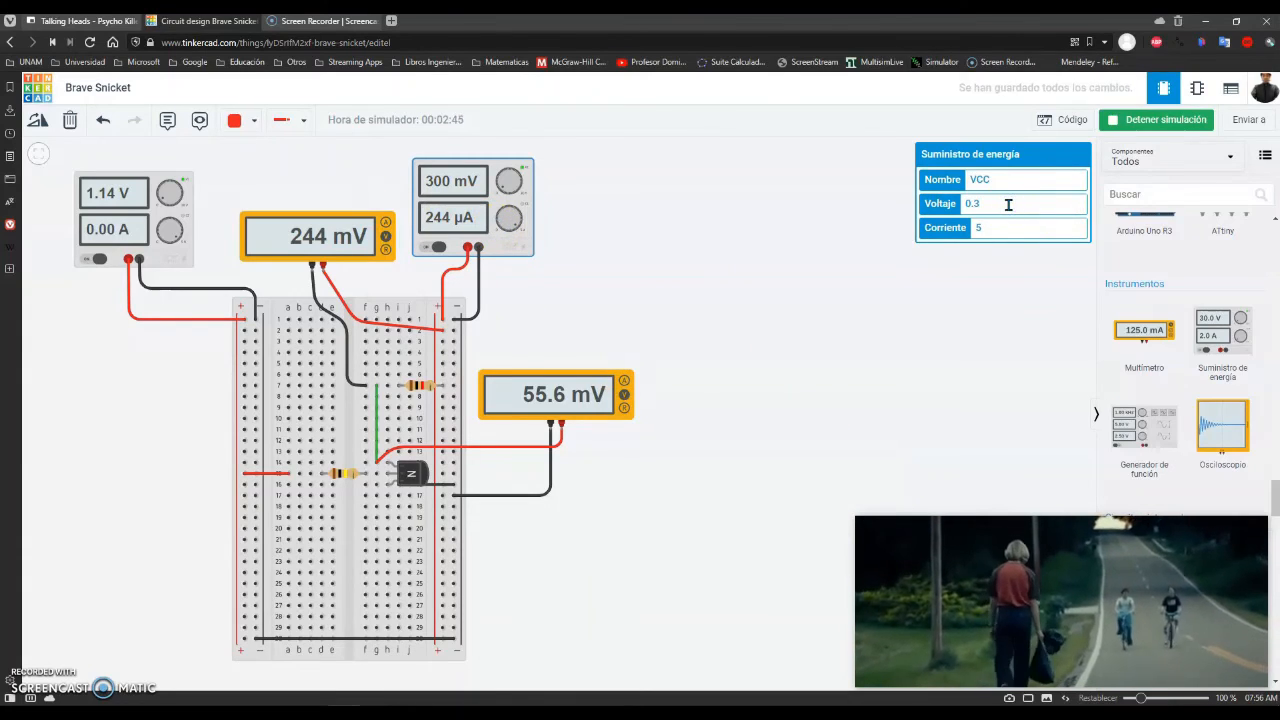
text(.4)
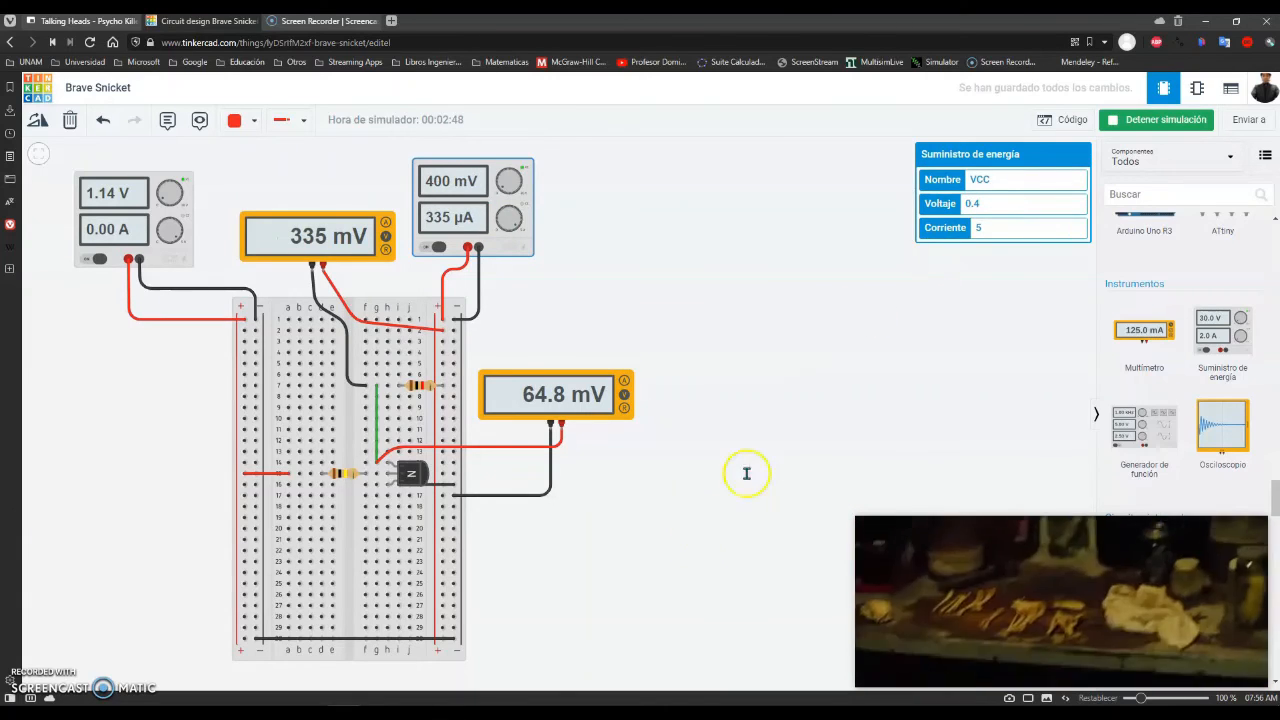
click(427, 712)
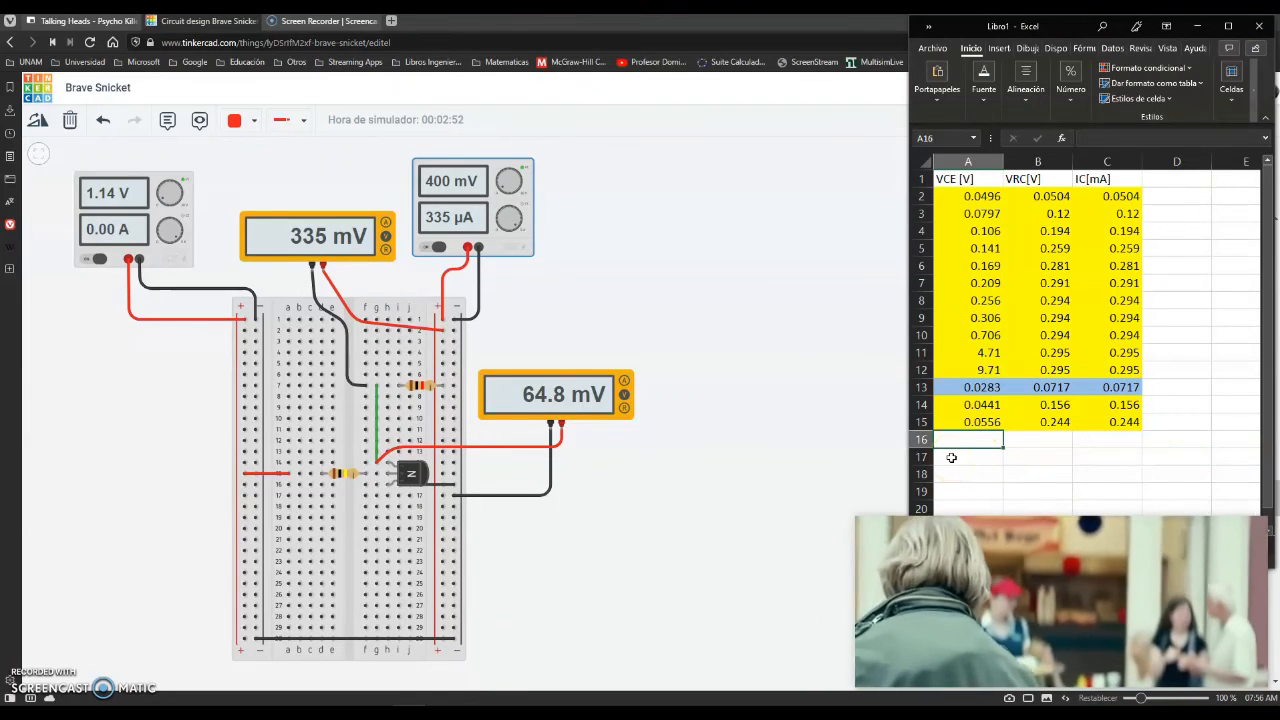
text(0.0648)
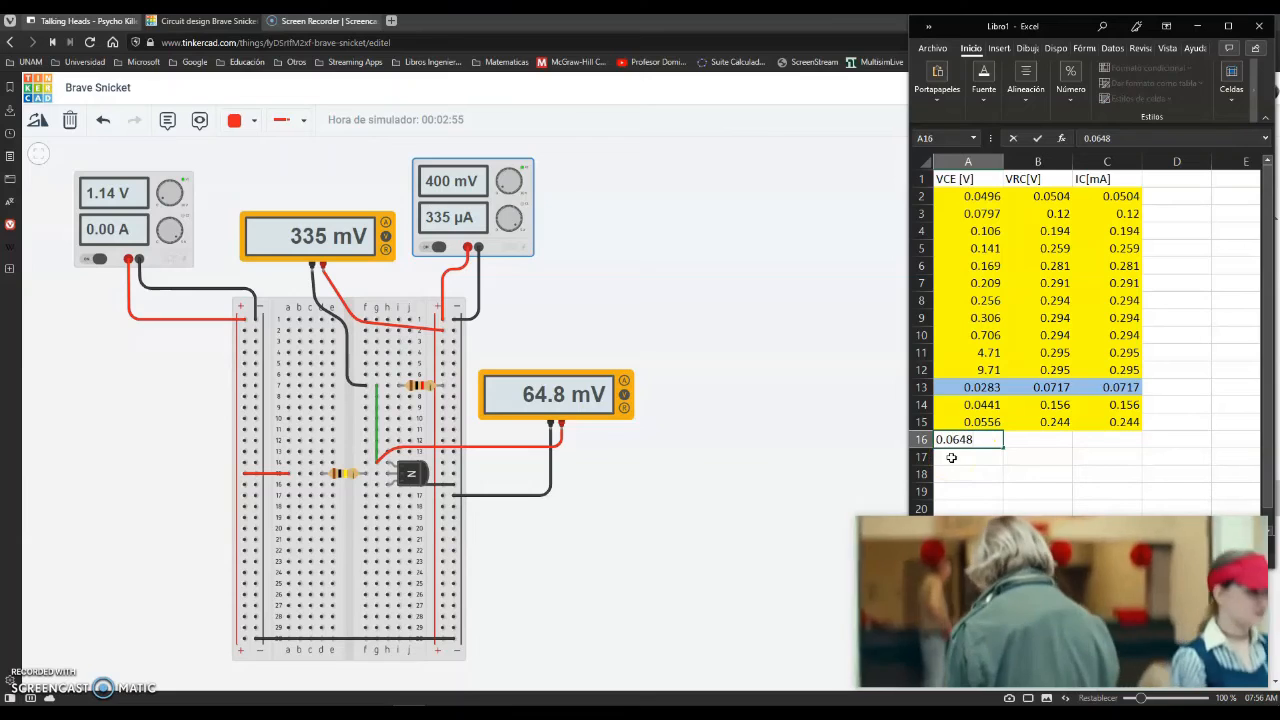
key(Tab)
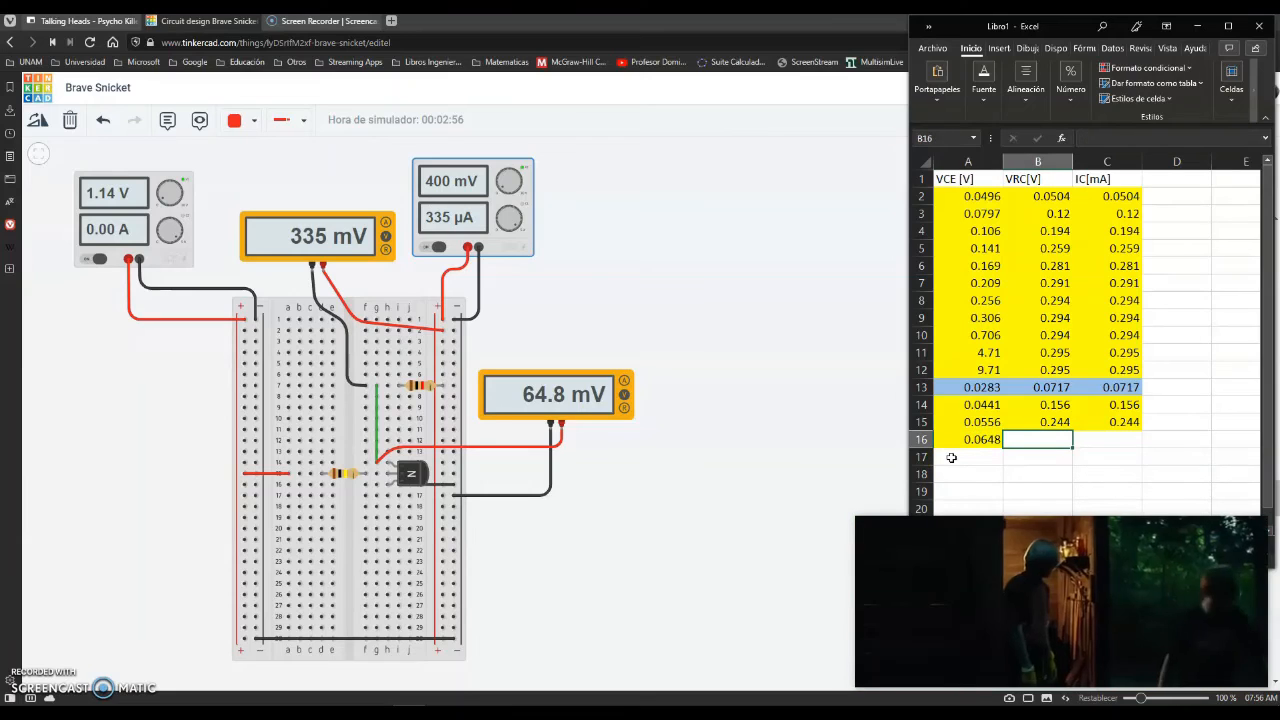
text(0.335)
key(Tab)
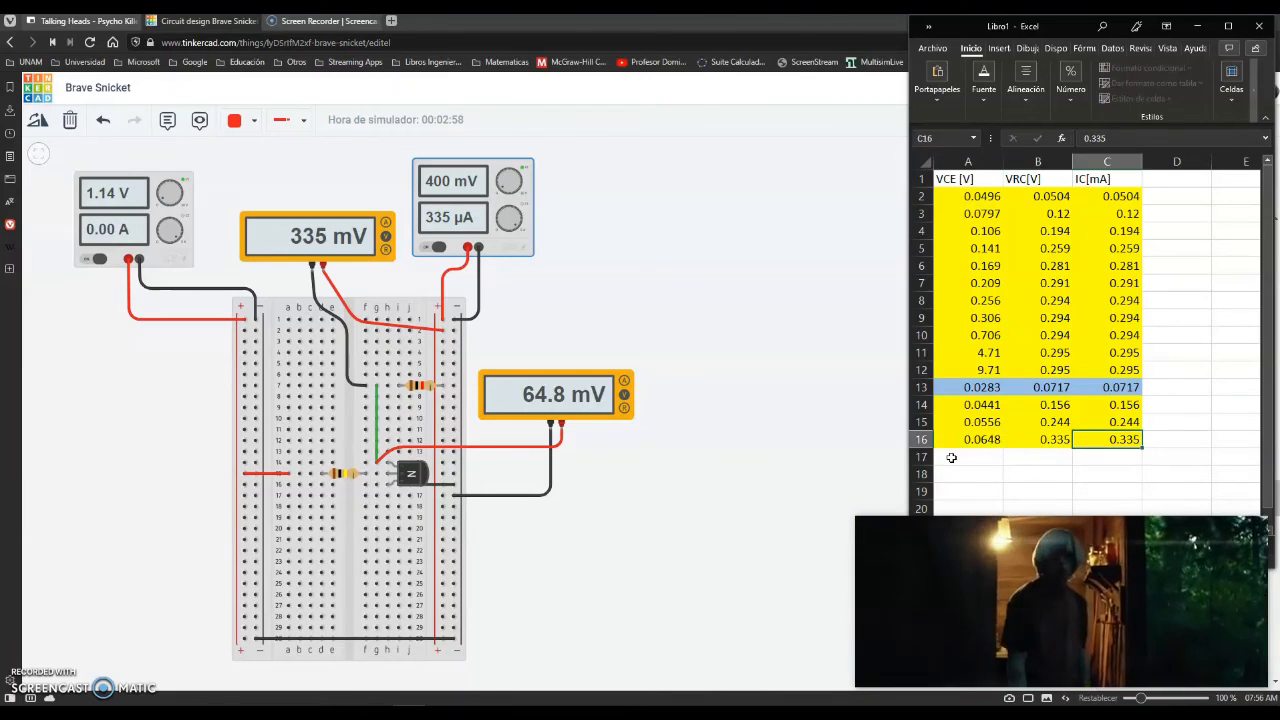
Switch to Tinkercad and set the VCC power supply's voltage to 0.6 V.
key(Return)
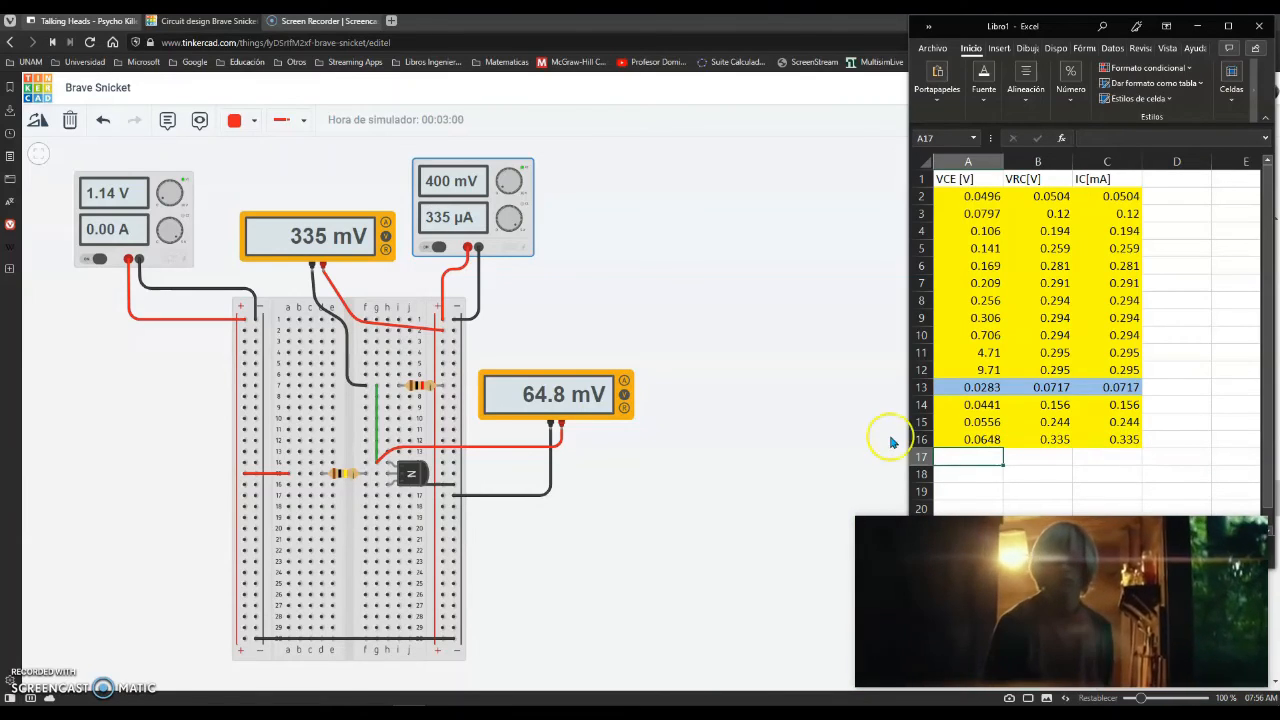
click(530, 244)
double_click(993, 206)
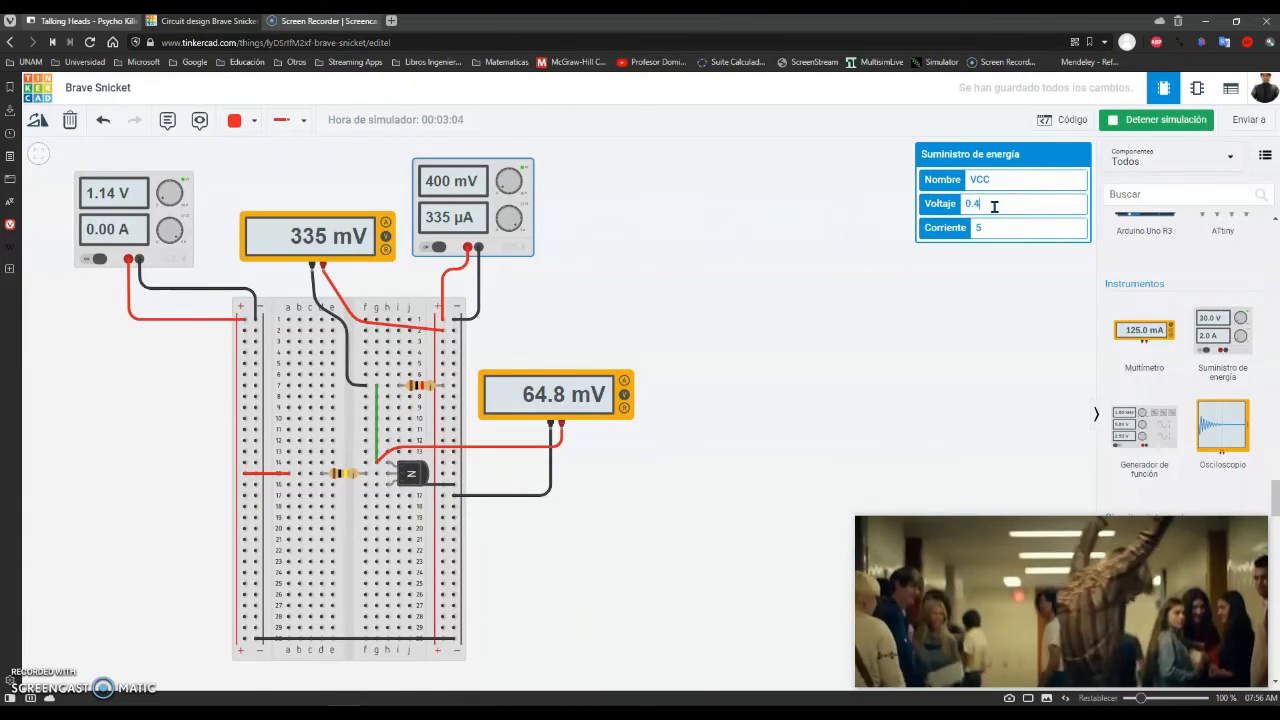
key(BackSpace)
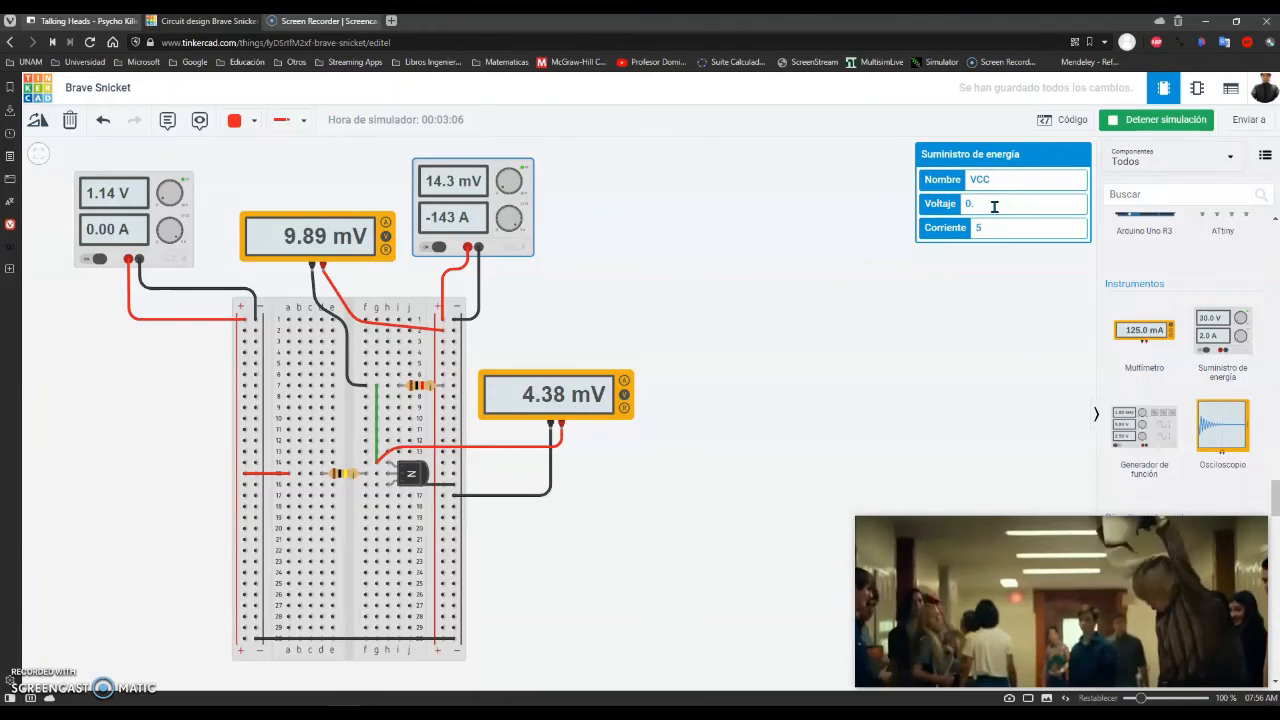
text(6)
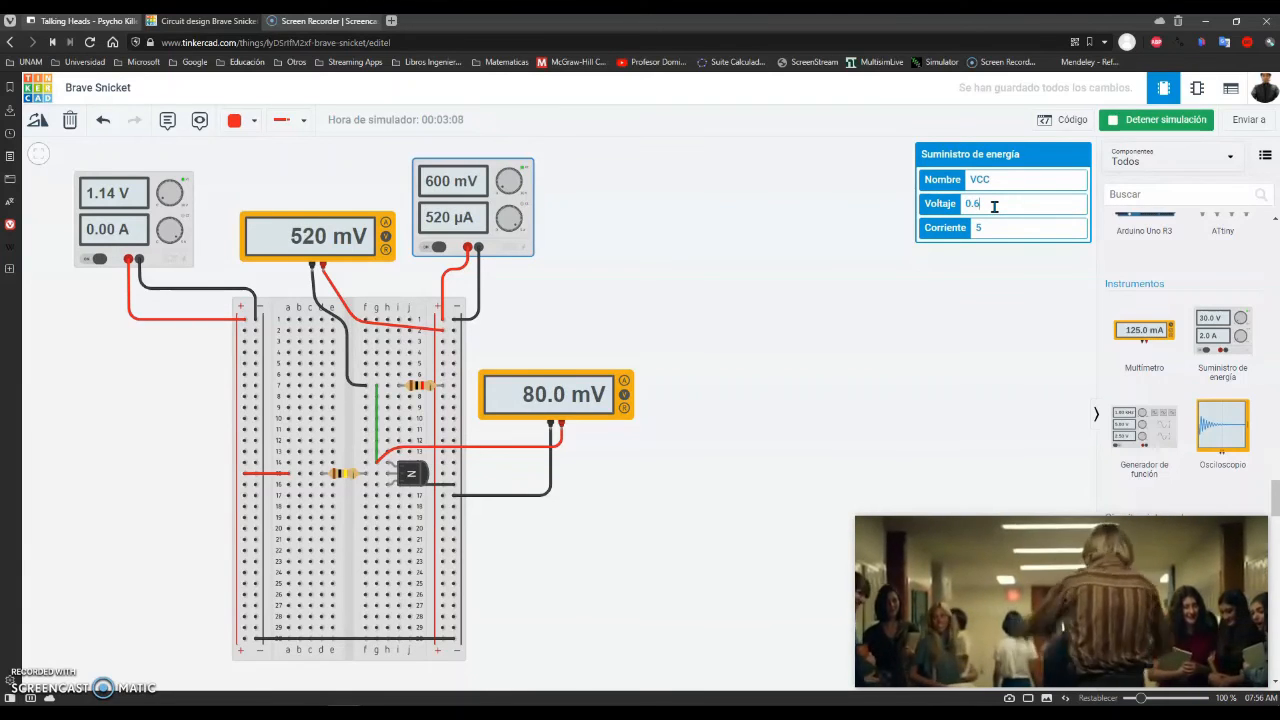
Switch to Excel and record the measurement in row 17, with VCE 0.08 in A17 and VRC 0.52 in B17.
key(alt+Tab)
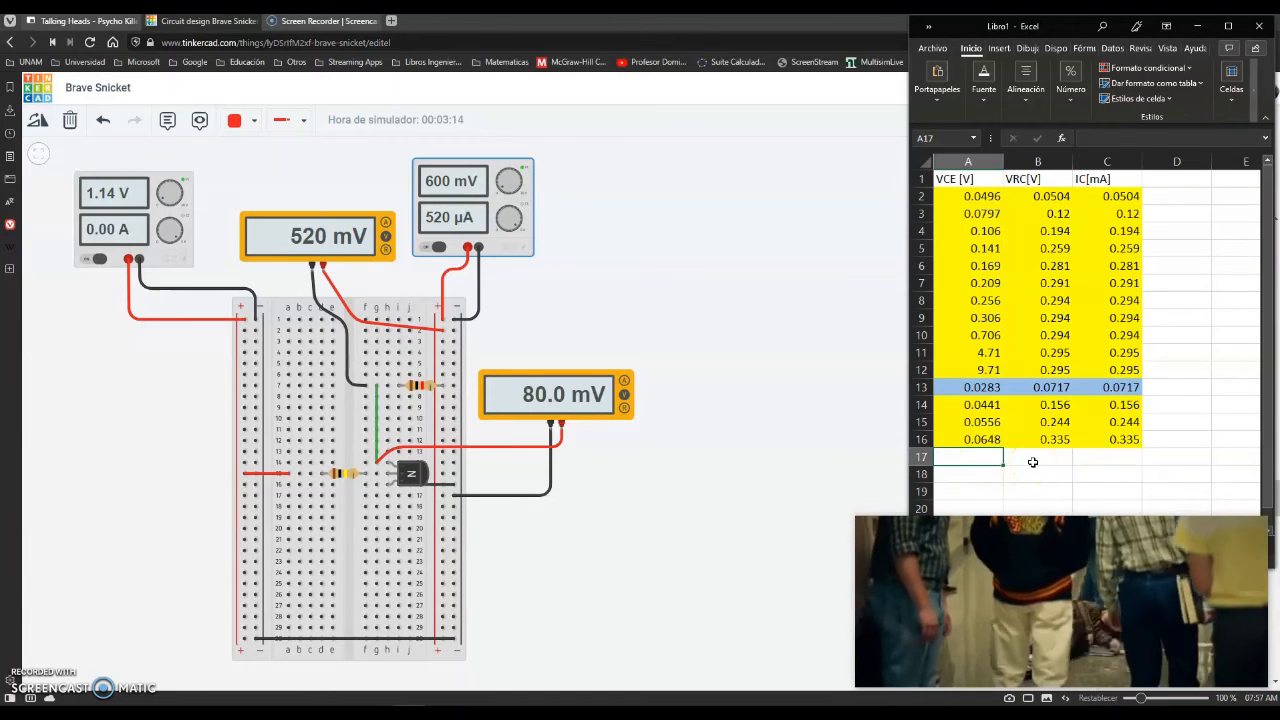
text(0.08)
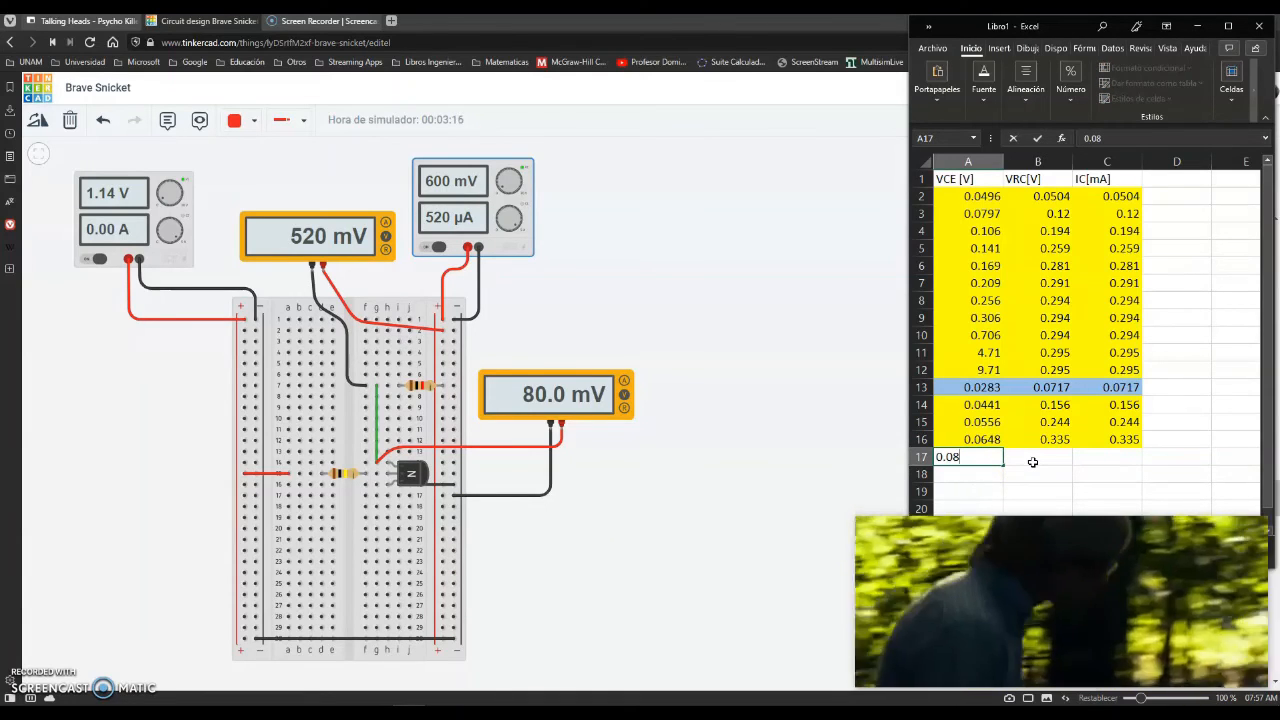
click(1032, 461)
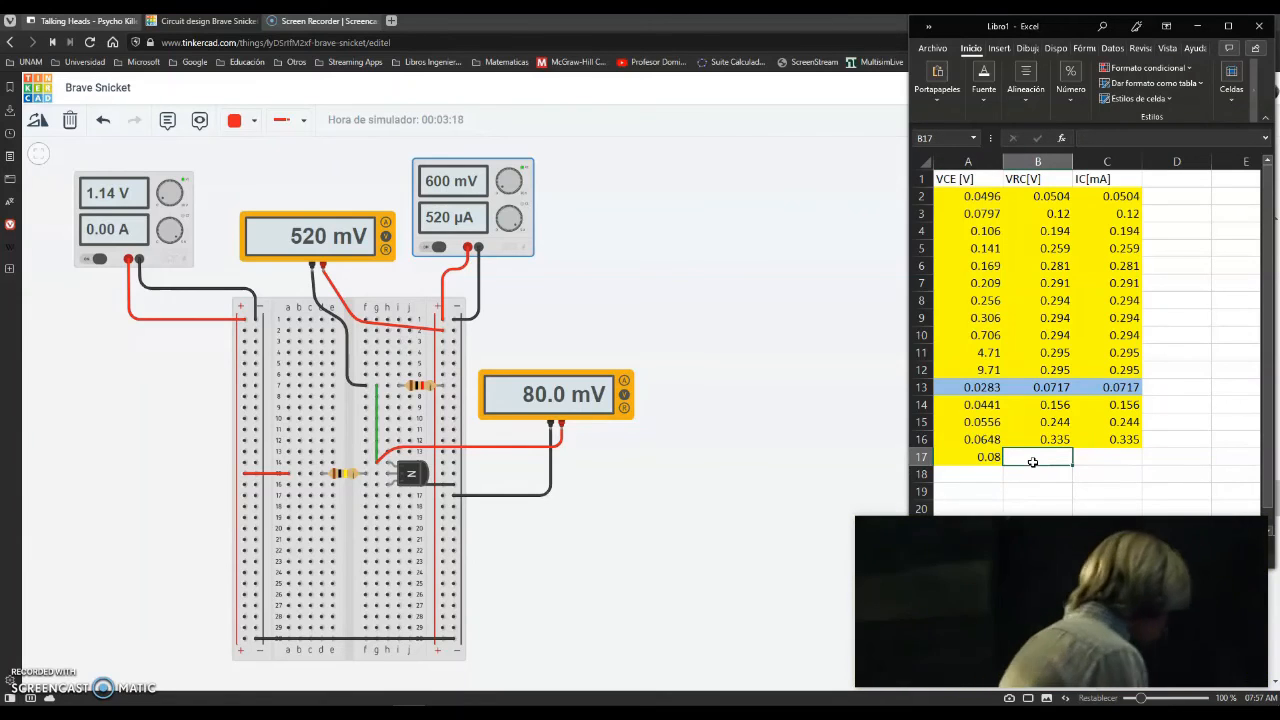
text(0.52)
key(Tab)
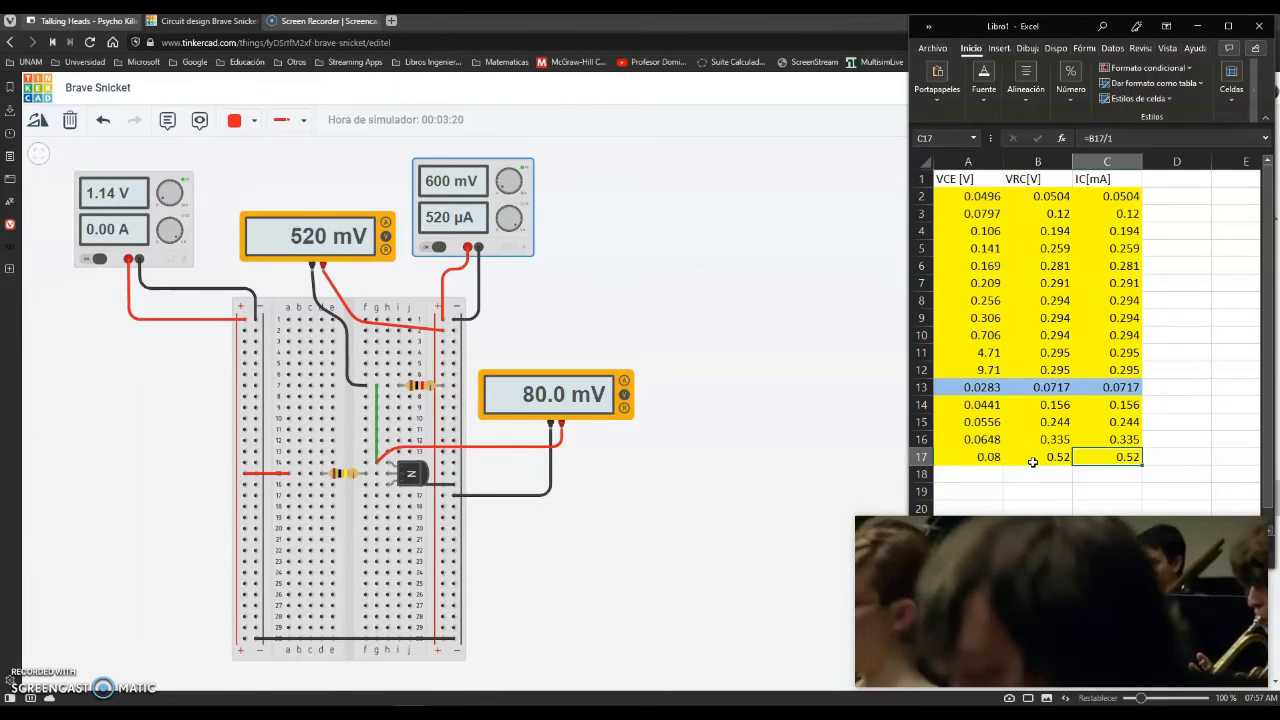
key(Return)
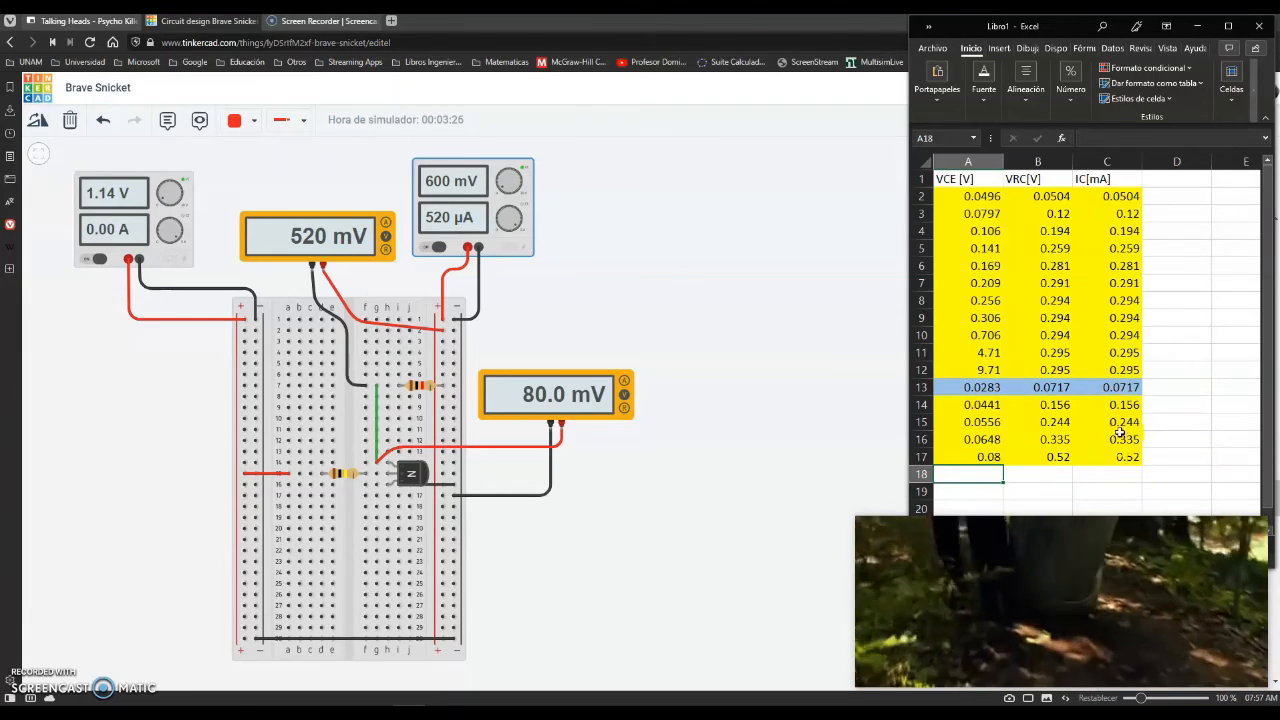
Switch to Tinkercad and set the VCC power supply's voltage to 0.8 V.
click(512, 244)
click(1008, 204)
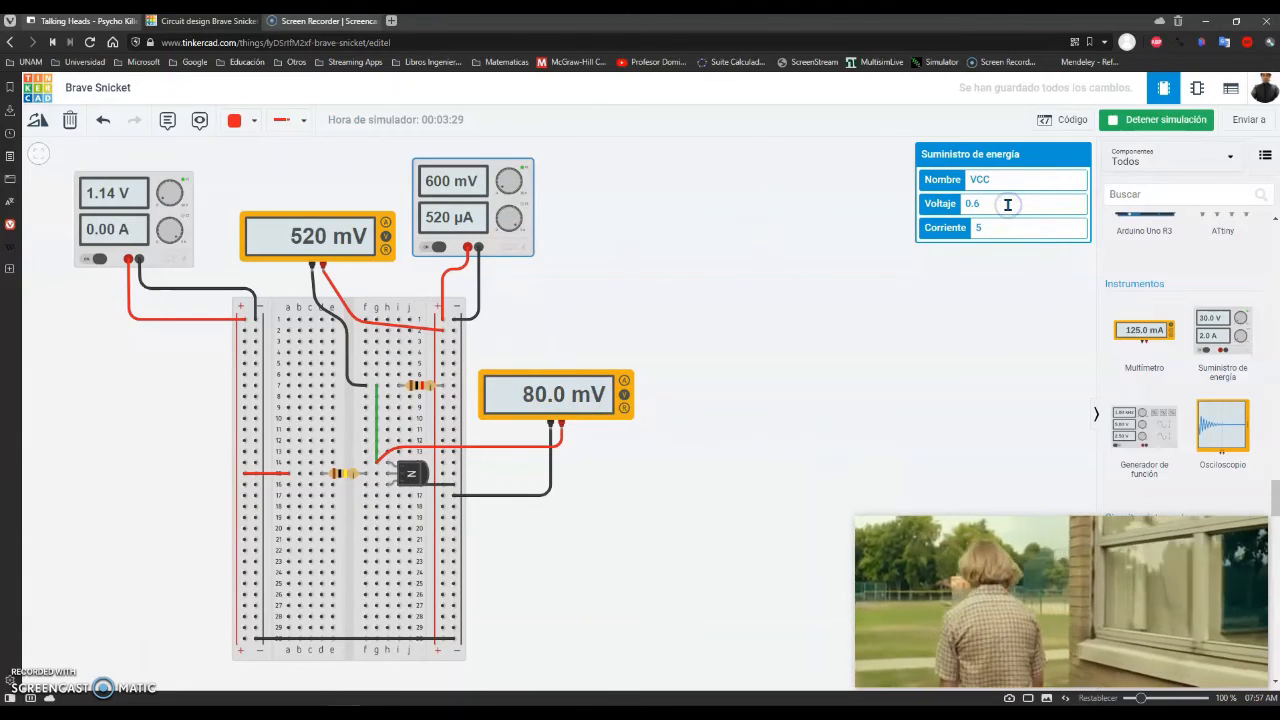
key(BackSpace)
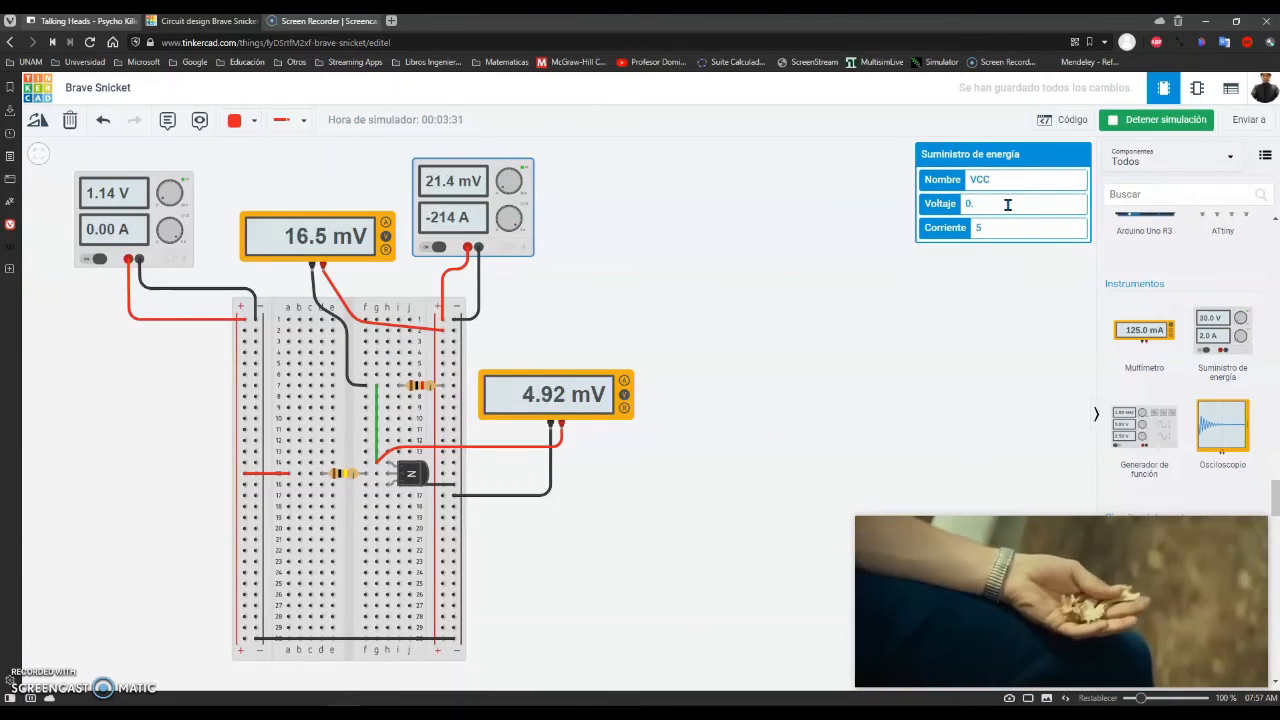
text(8)
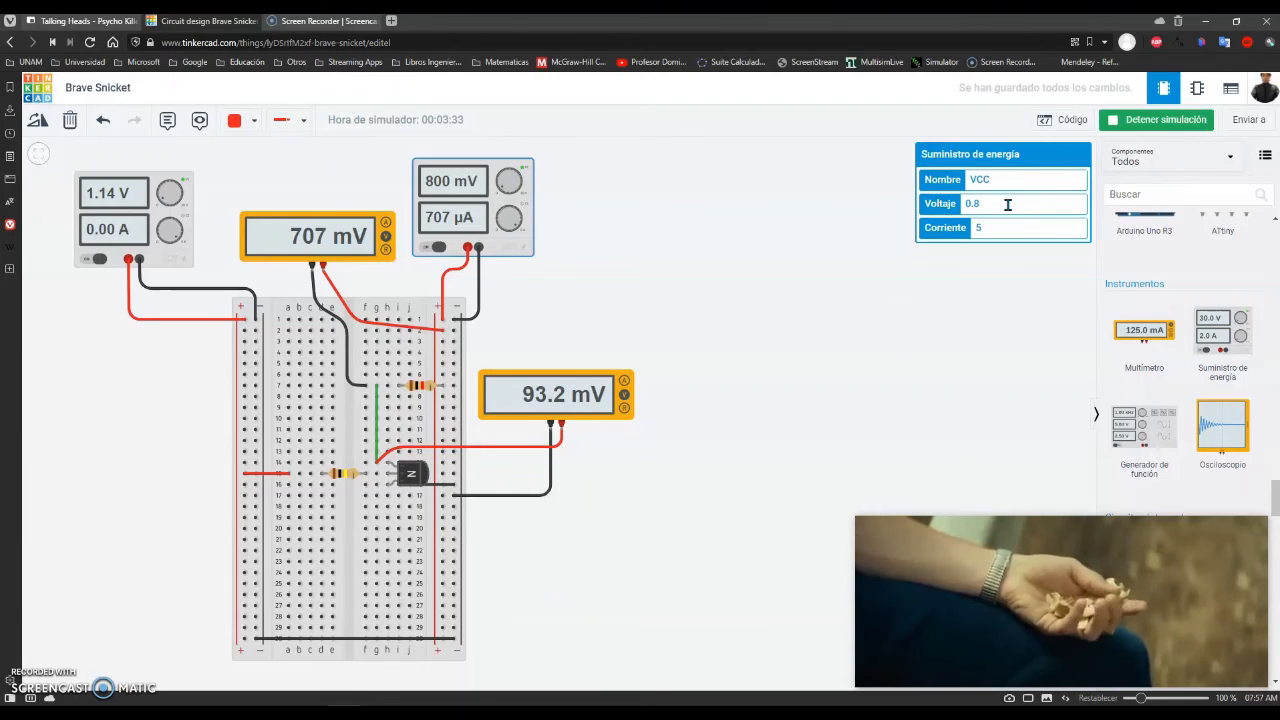
Switch to Excel and record the measurement in row 18, with VCE 0.932 in A18 and VRC 0.707 in B18.
click(366, 692)
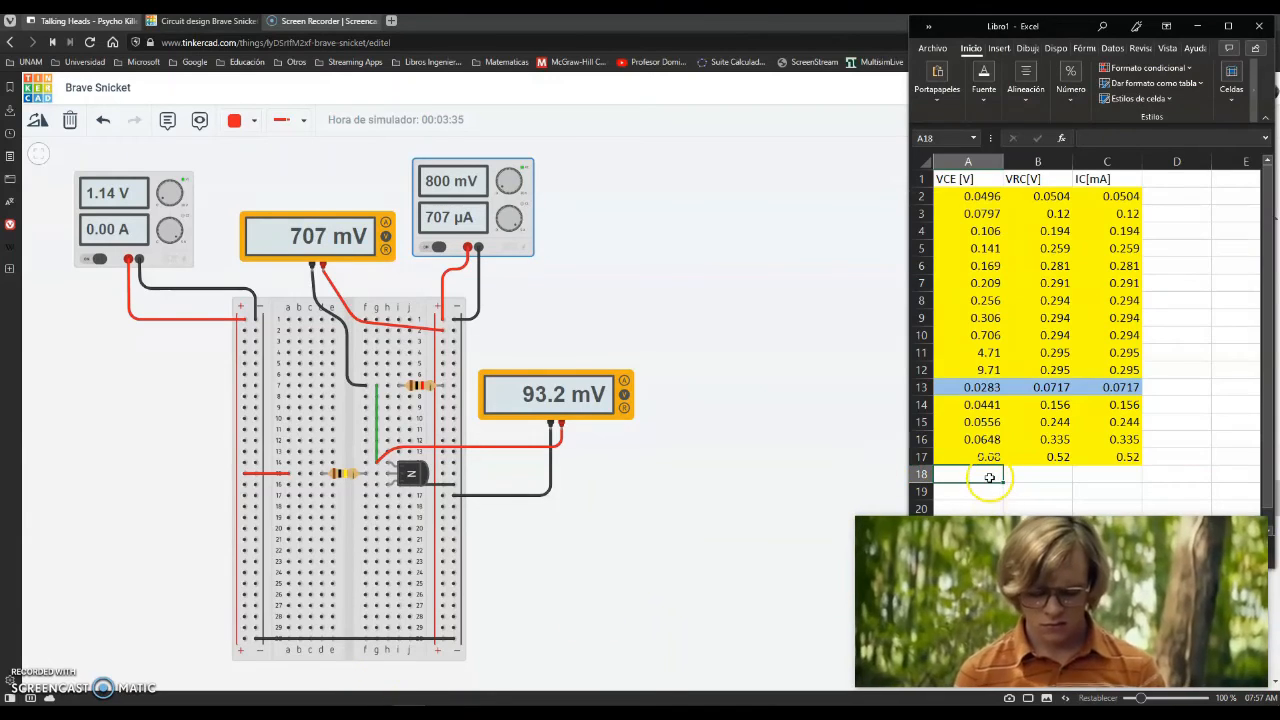
text(0.932)
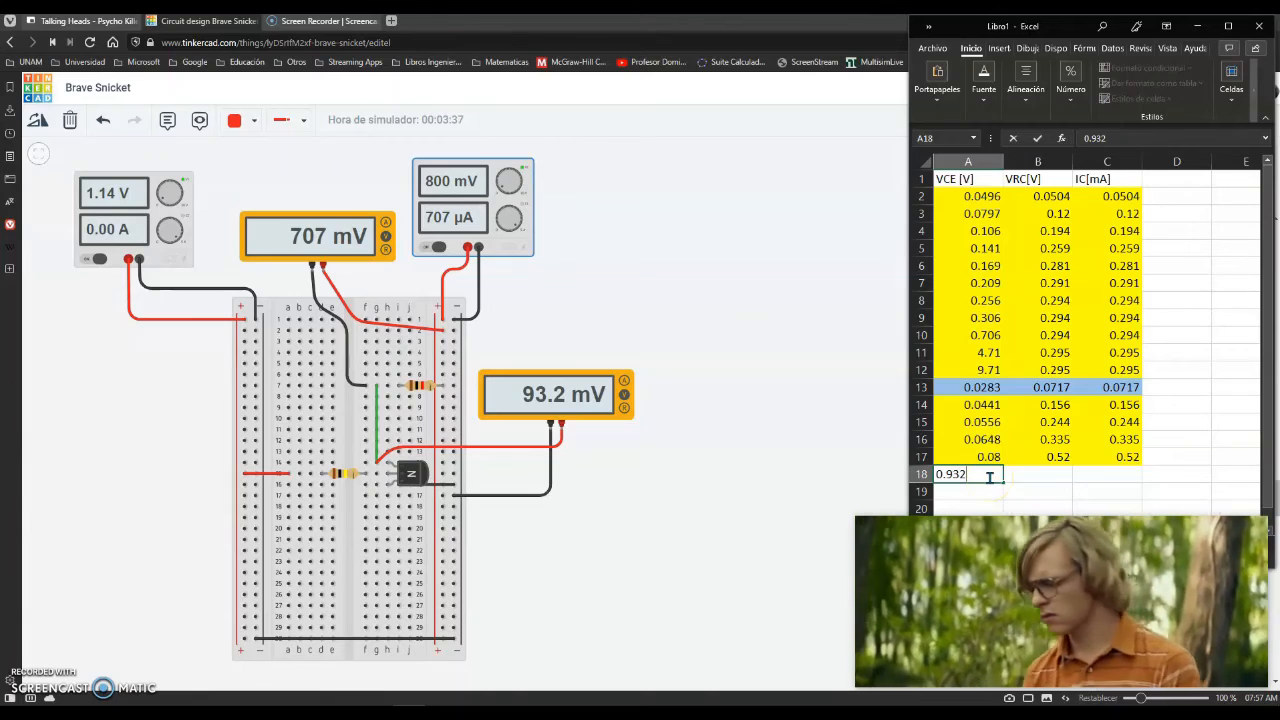
key(Tab)
text(0.)
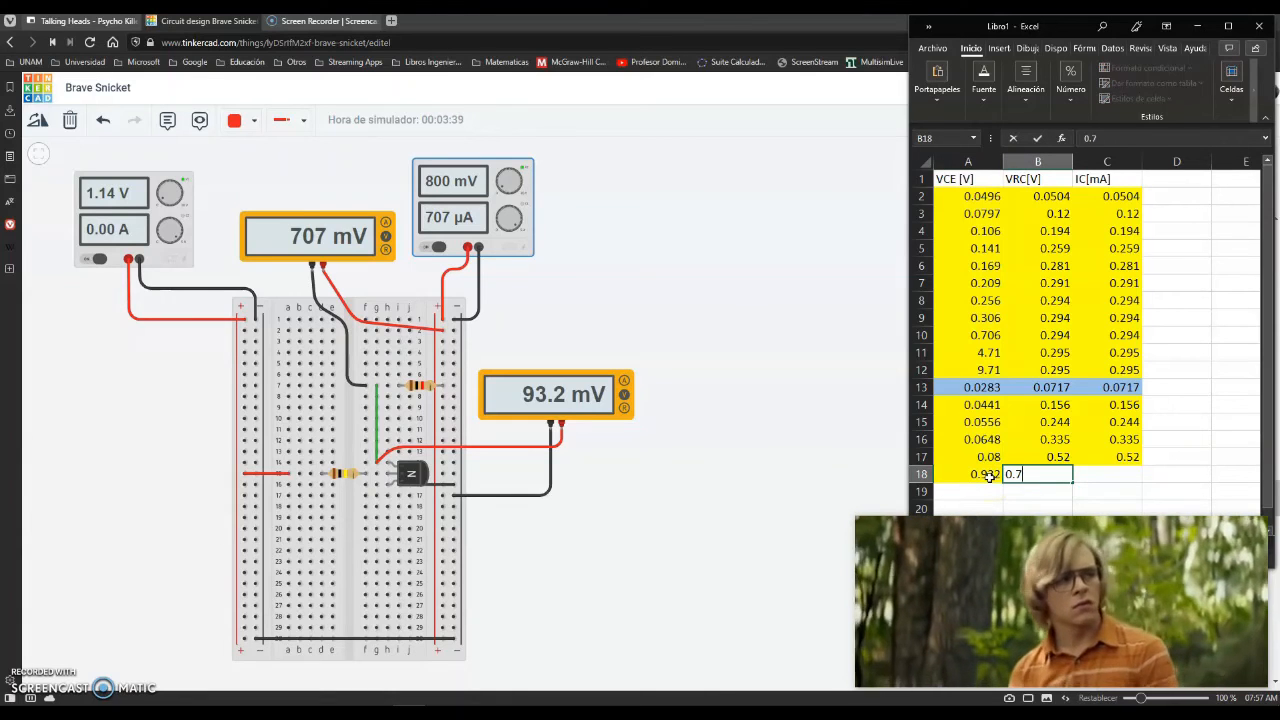
key(Return)
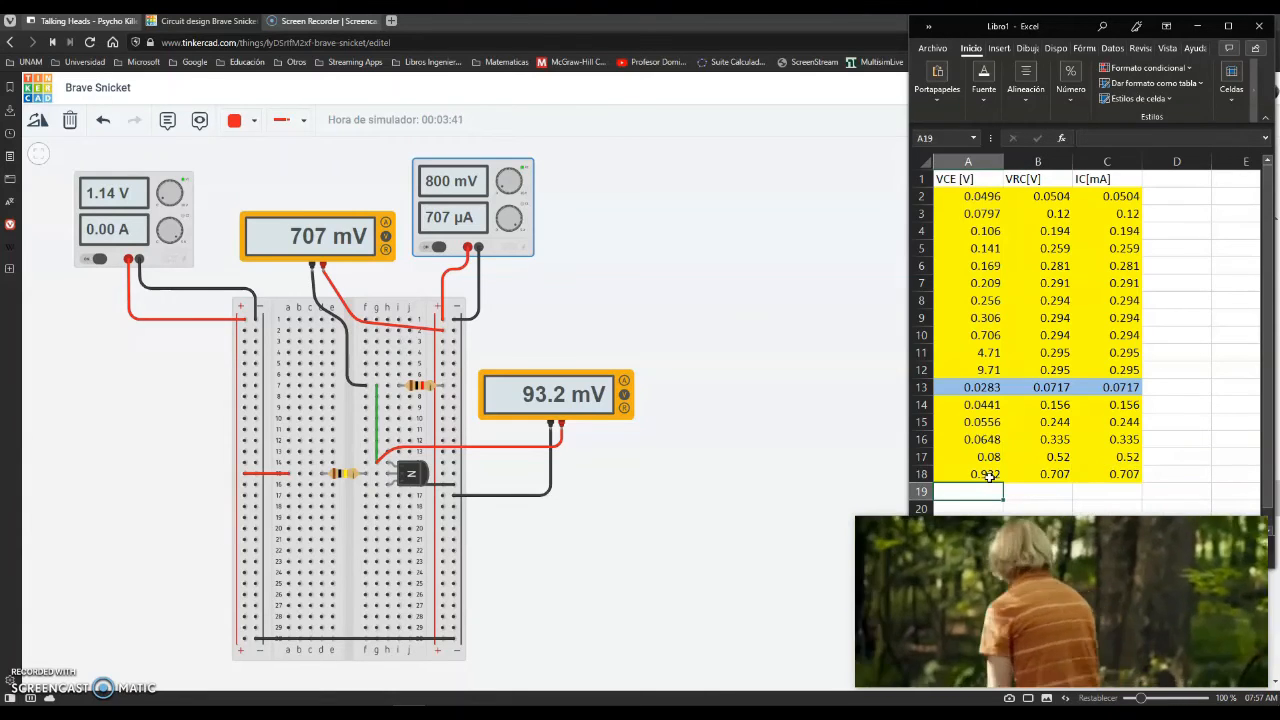
Switch to Tinkercad and set the VCC power supply's voltage to 1 V.
click(510, 258)
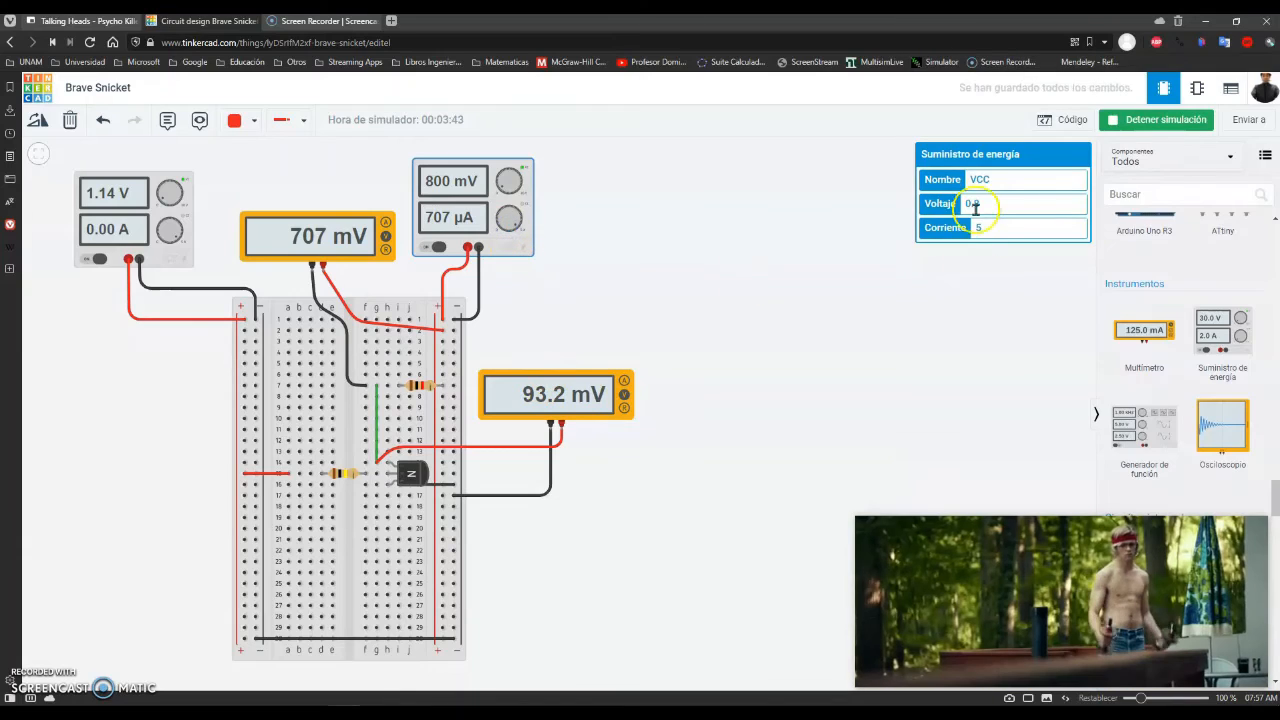
drag(968, 206, 997, 201)
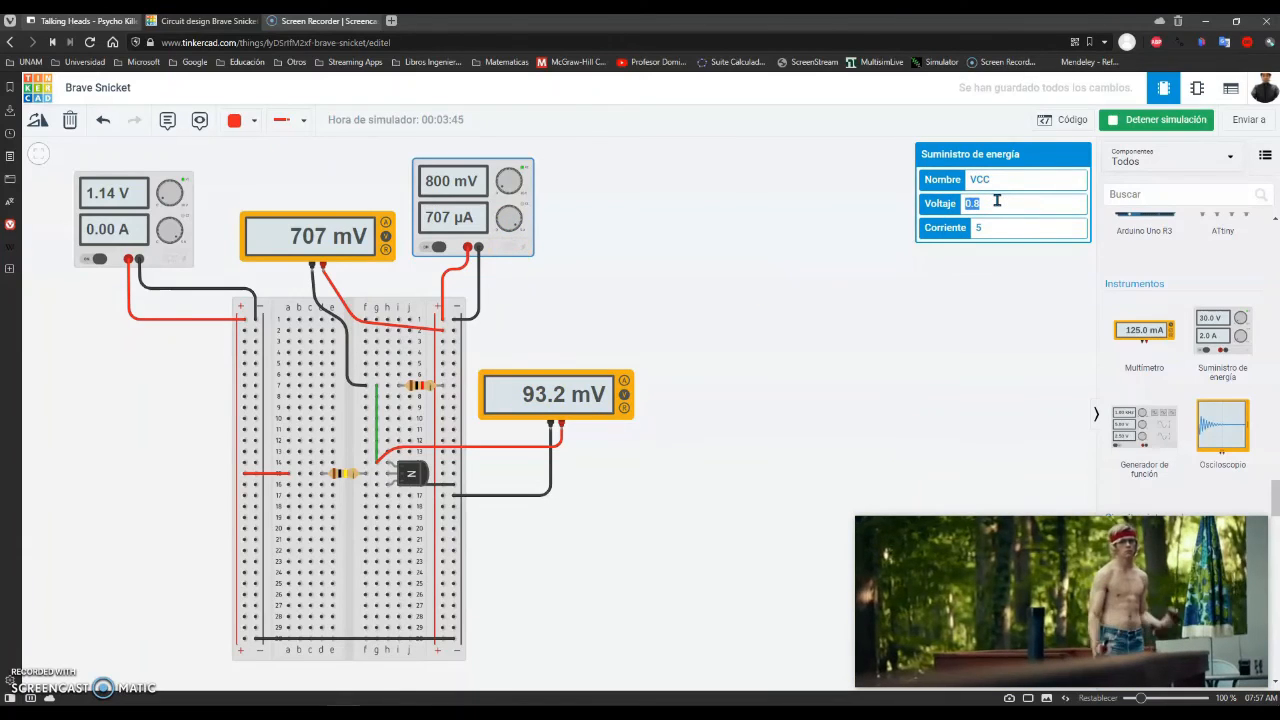
text(1)
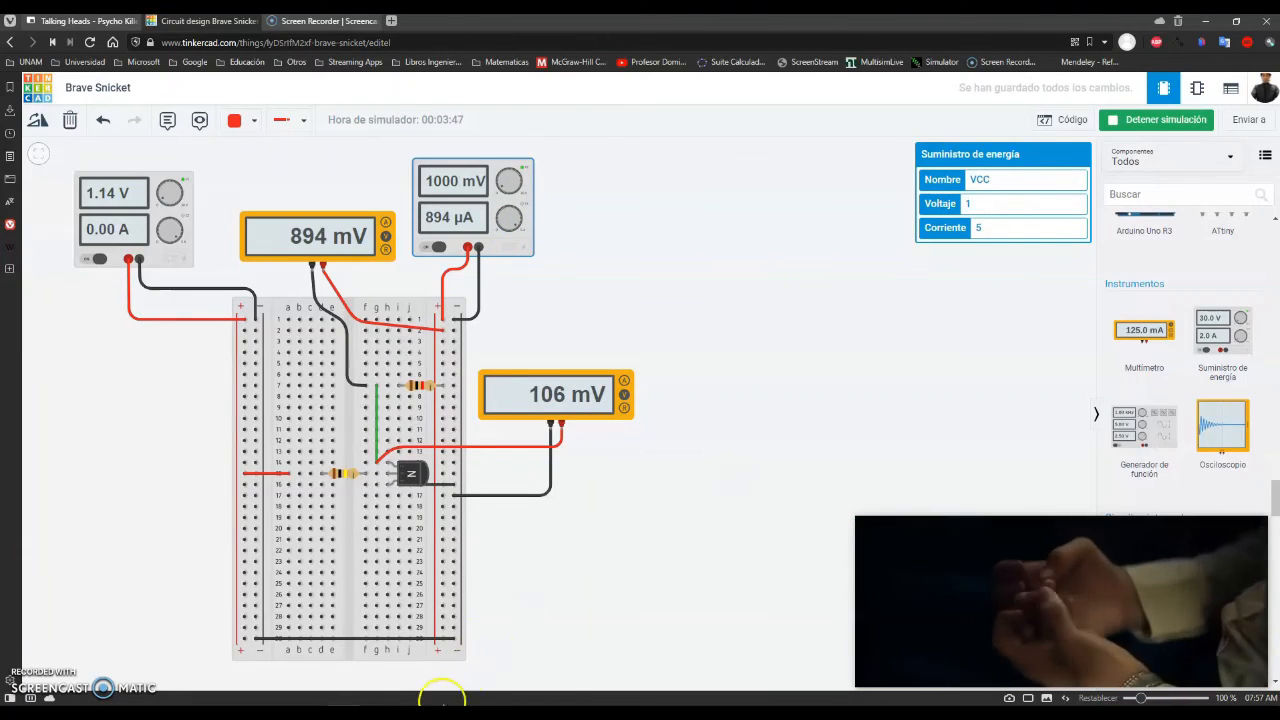
Switch to Excel, move the floating video off the lower rows, and record VCE 0.106 in A19 and VRC 0.894 in B19.
click(441, 710)
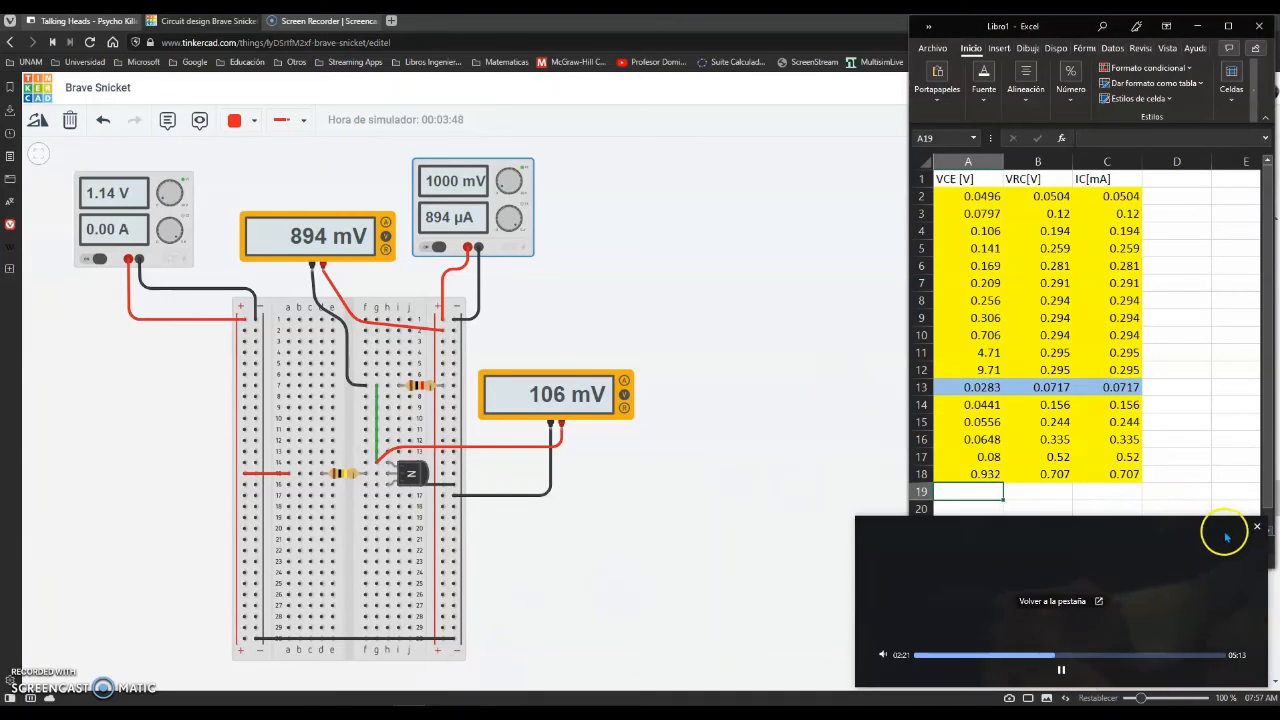
drag(1141, 633, 847, 131)
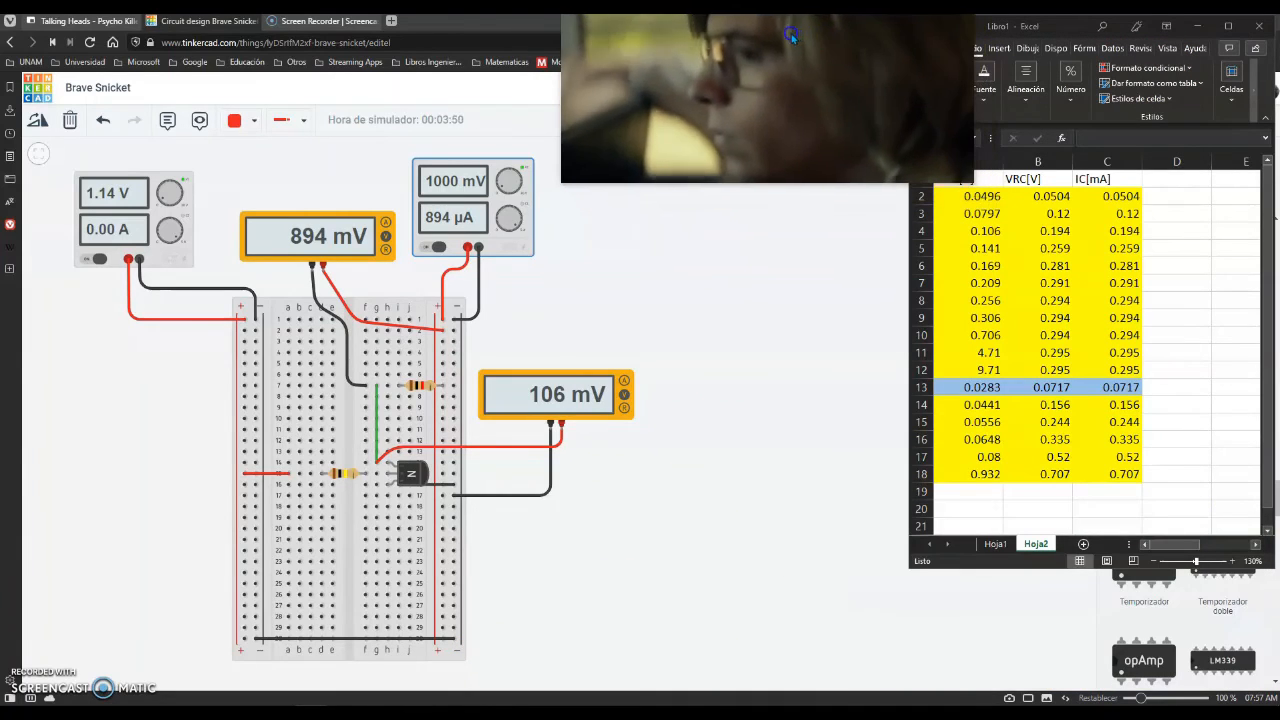
click(979, 494)
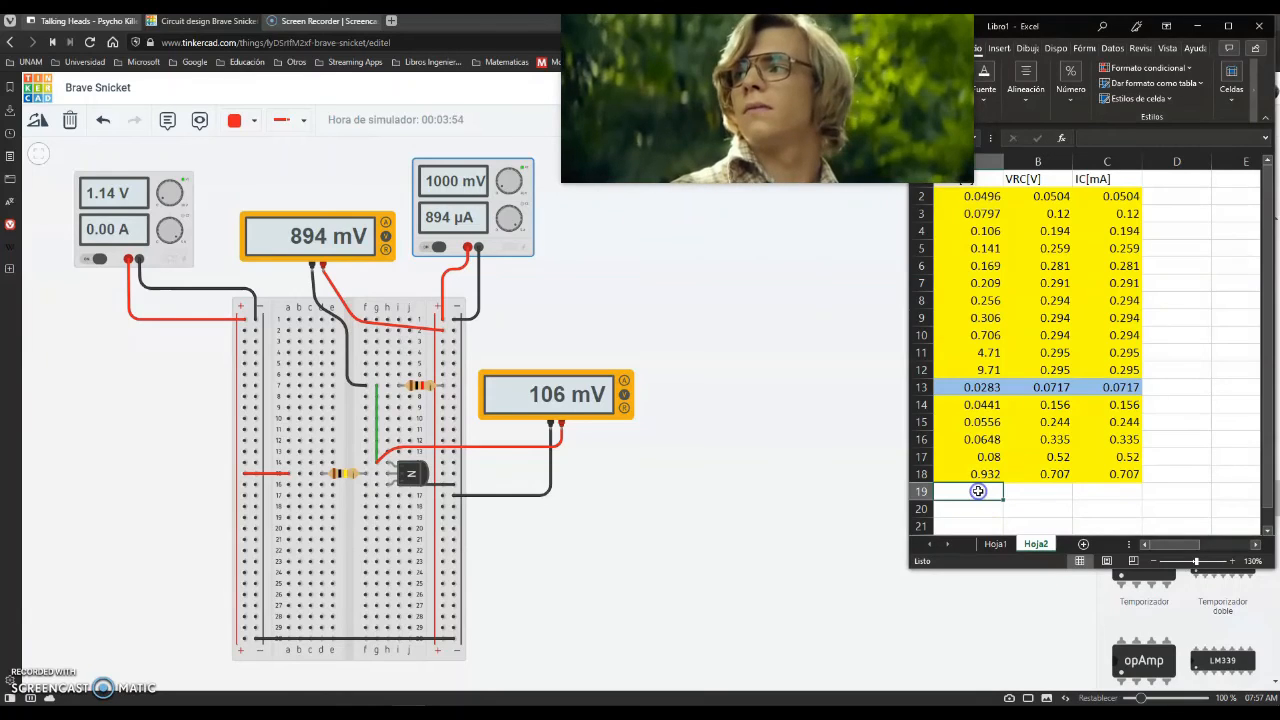
text(0.106)
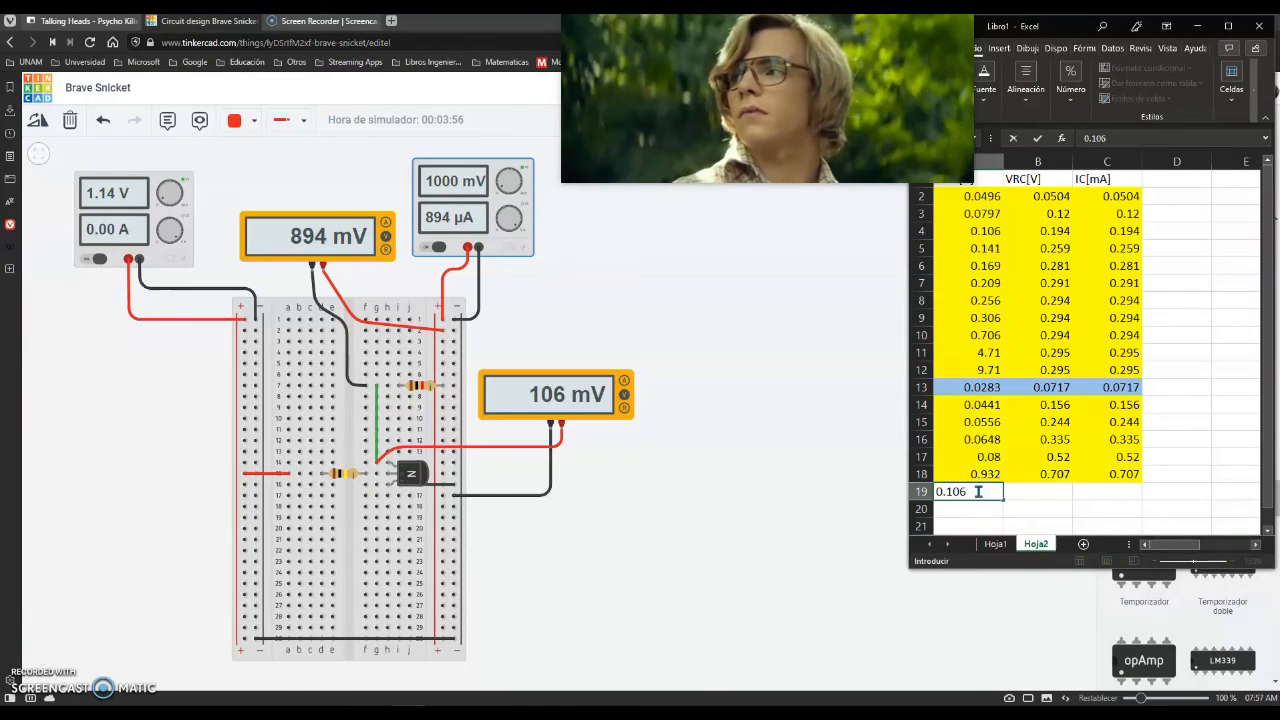
key(Tab)
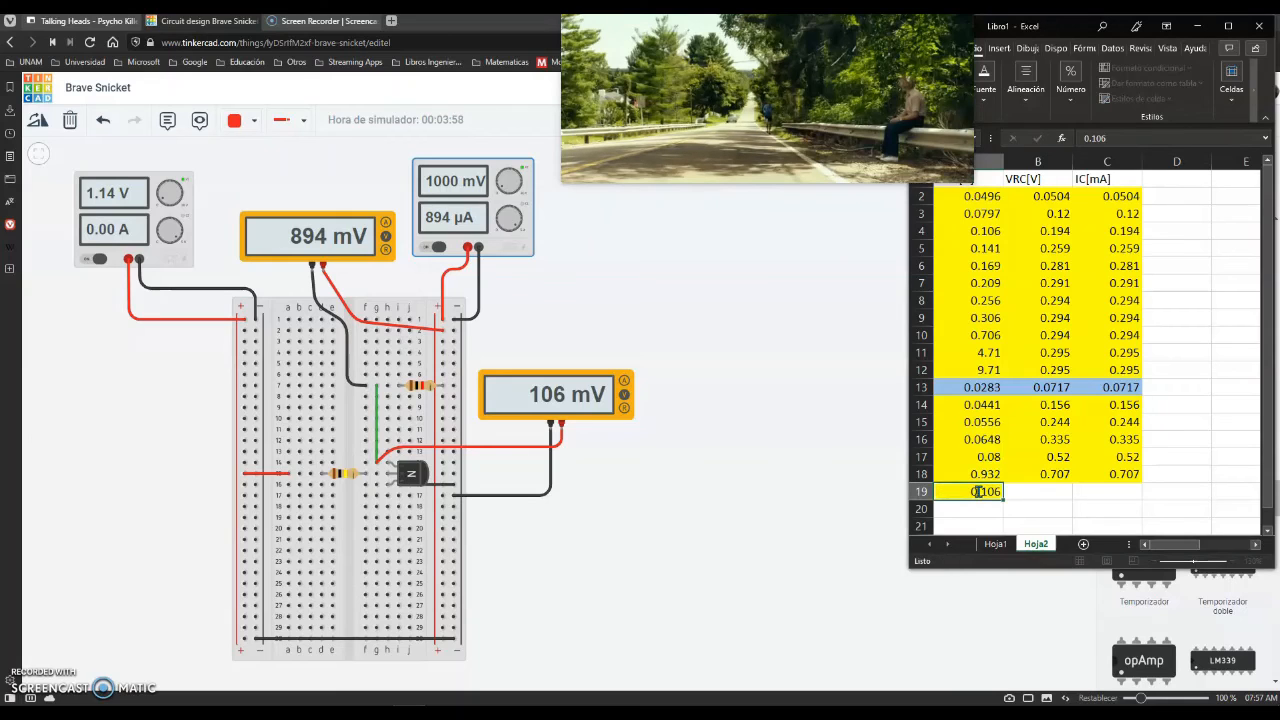
text(0.89)
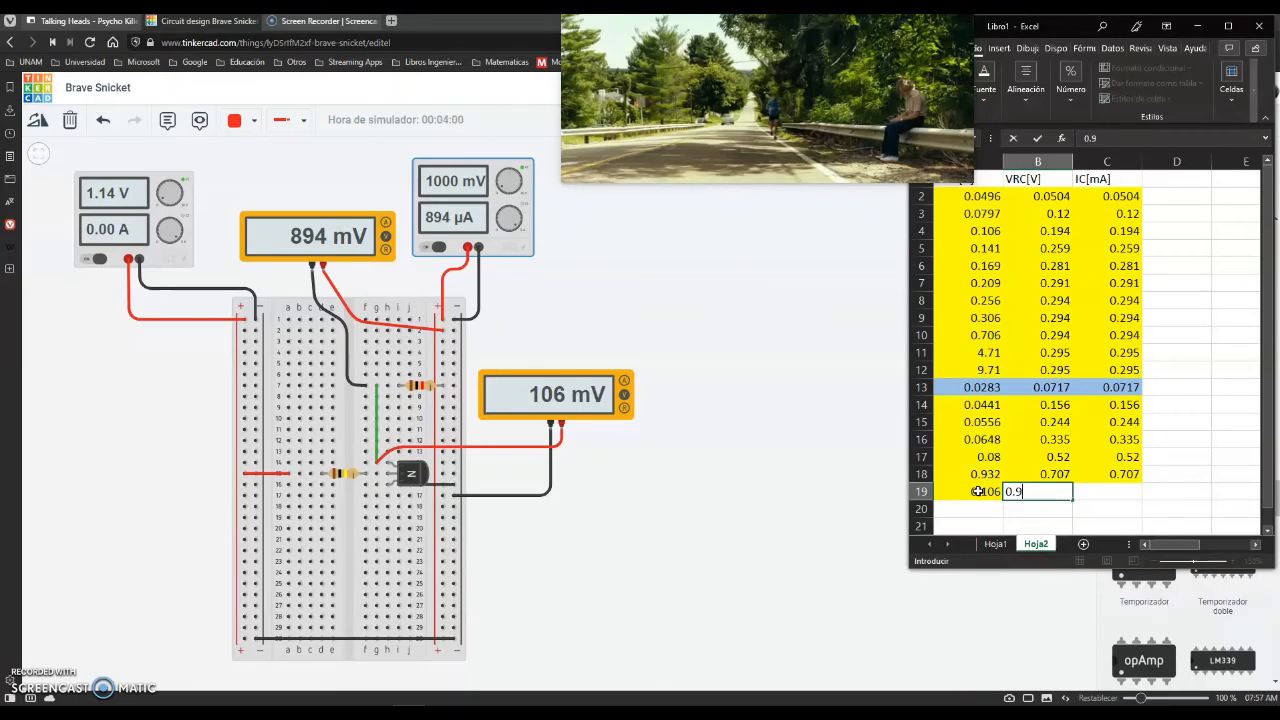
key(BackSpace)
text(89)
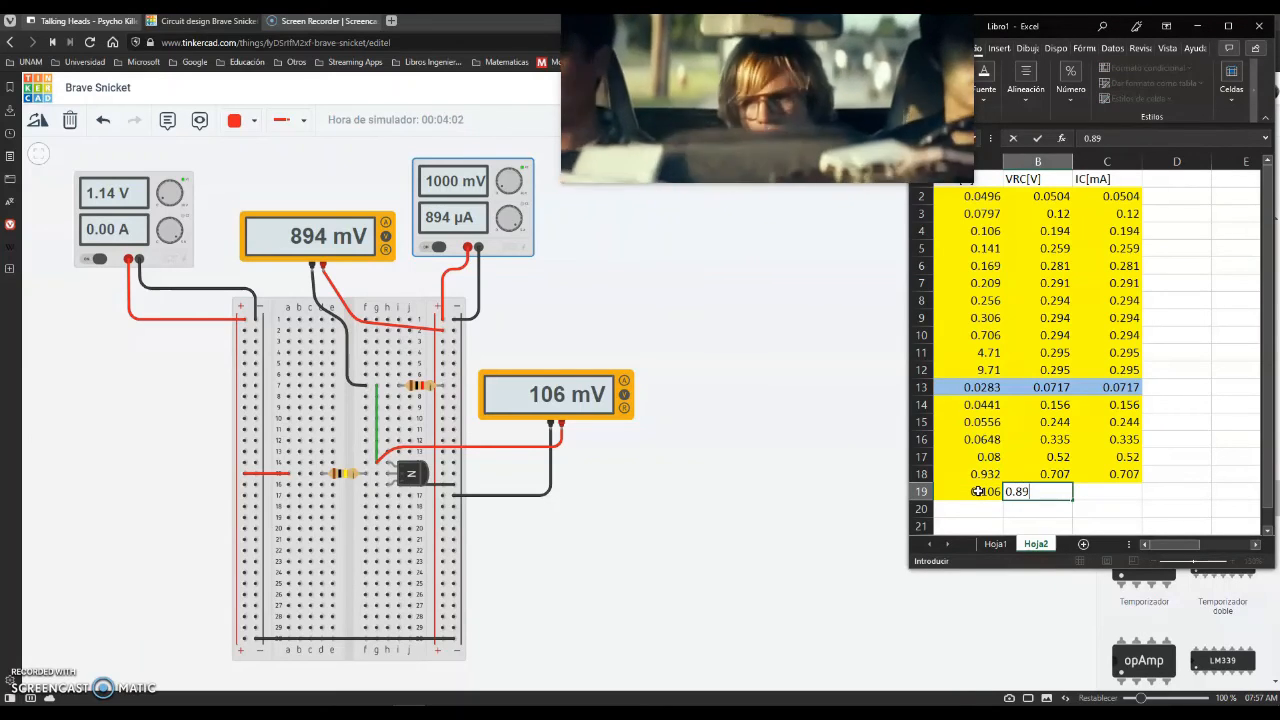
text(4)
key(Return)
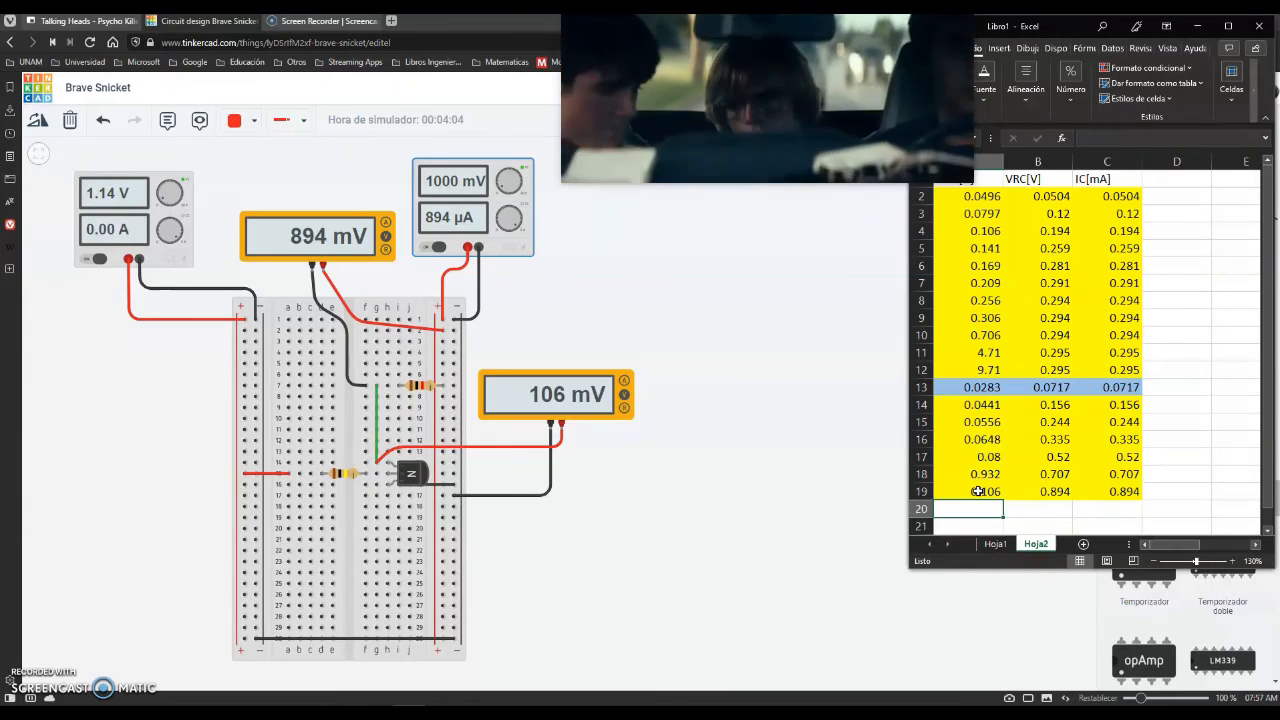
Switch to Tinkercad with the VCC supply selected, and move the floating video clear of its settings and shrink it.
drag(1262, 475, 1268, 511)
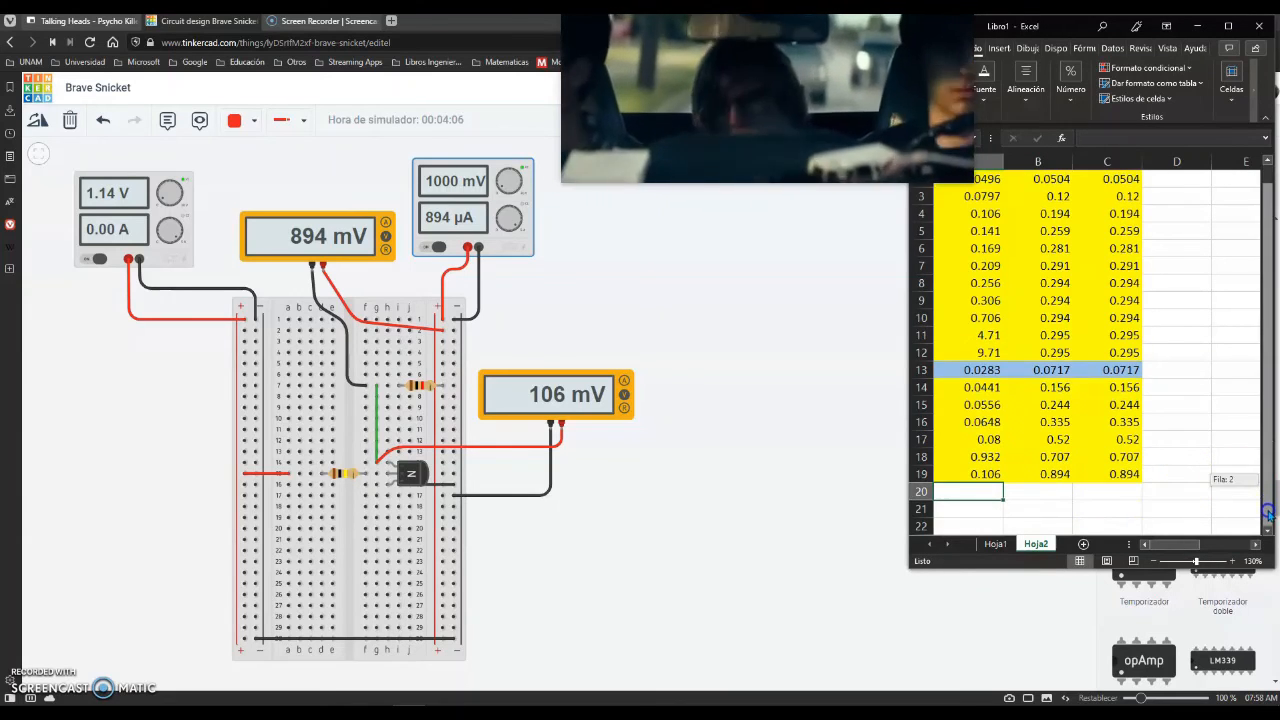
click(454, 226)
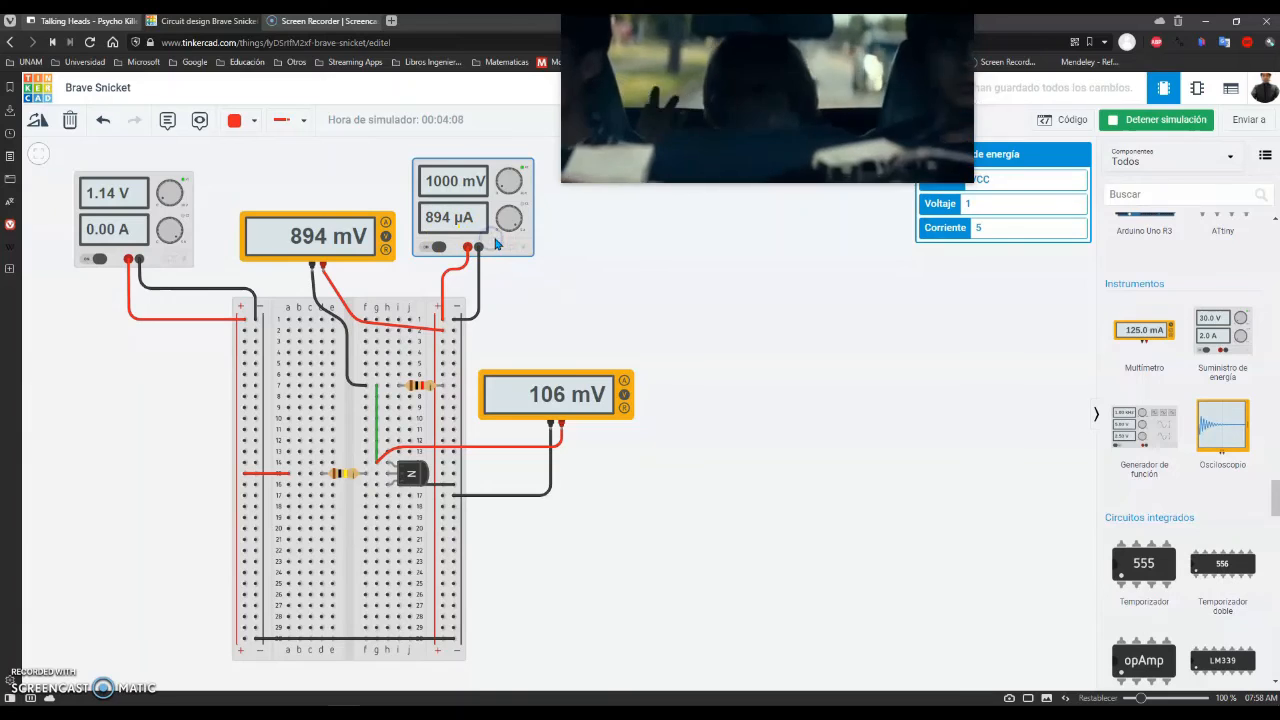
drag(729, 57, 966, 551)
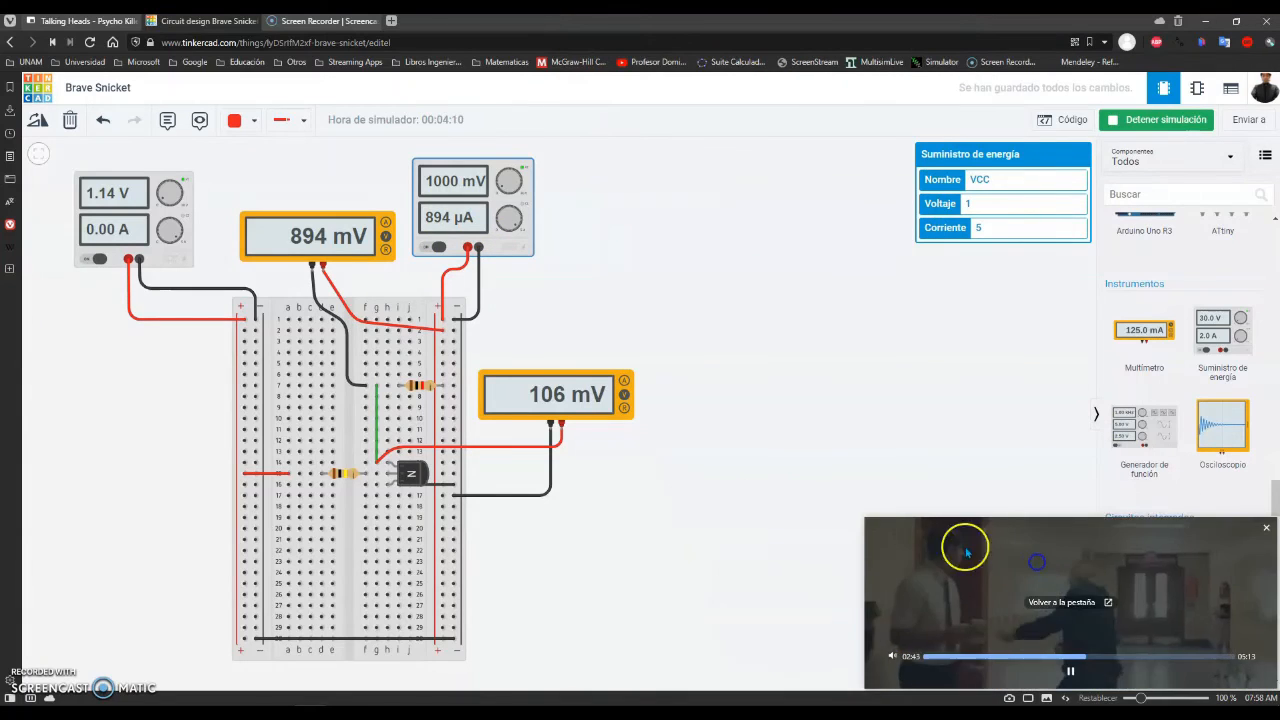
drag(866, 518, 1096, 600)
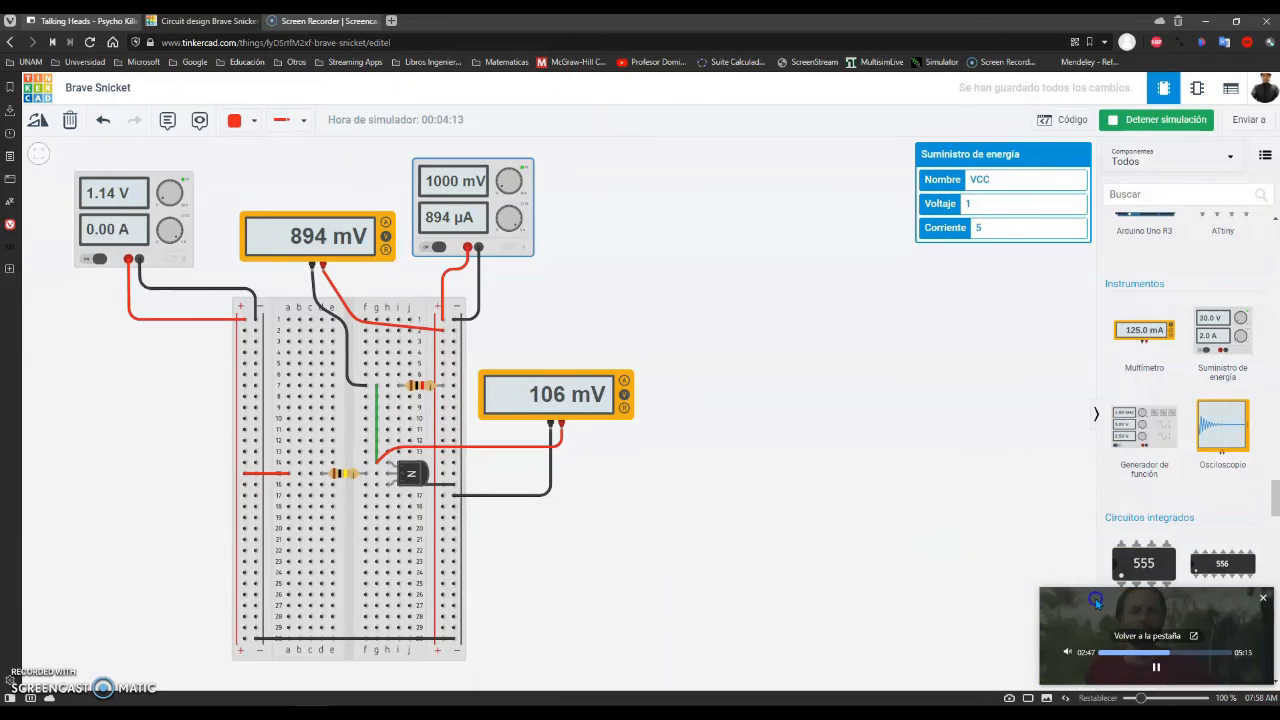
Set the VCC power supply's voltage to 1.3 V.
double_click(988, 204)
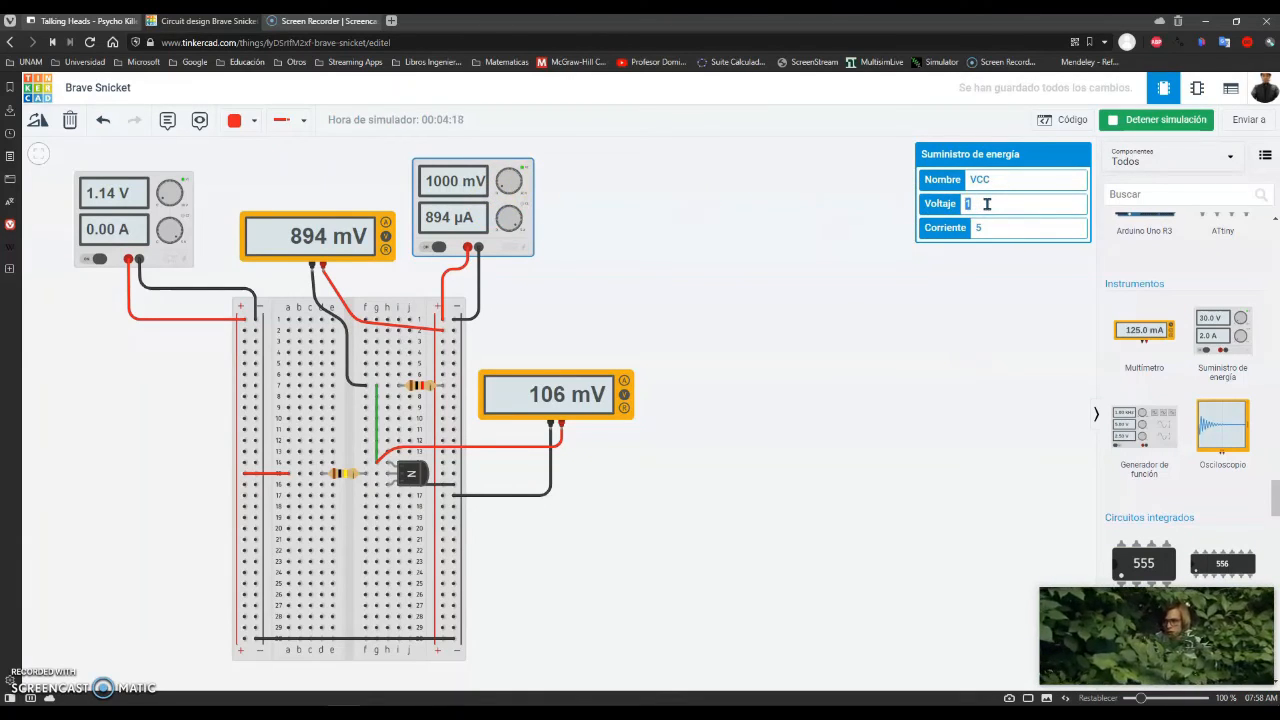
key(BackSpace)
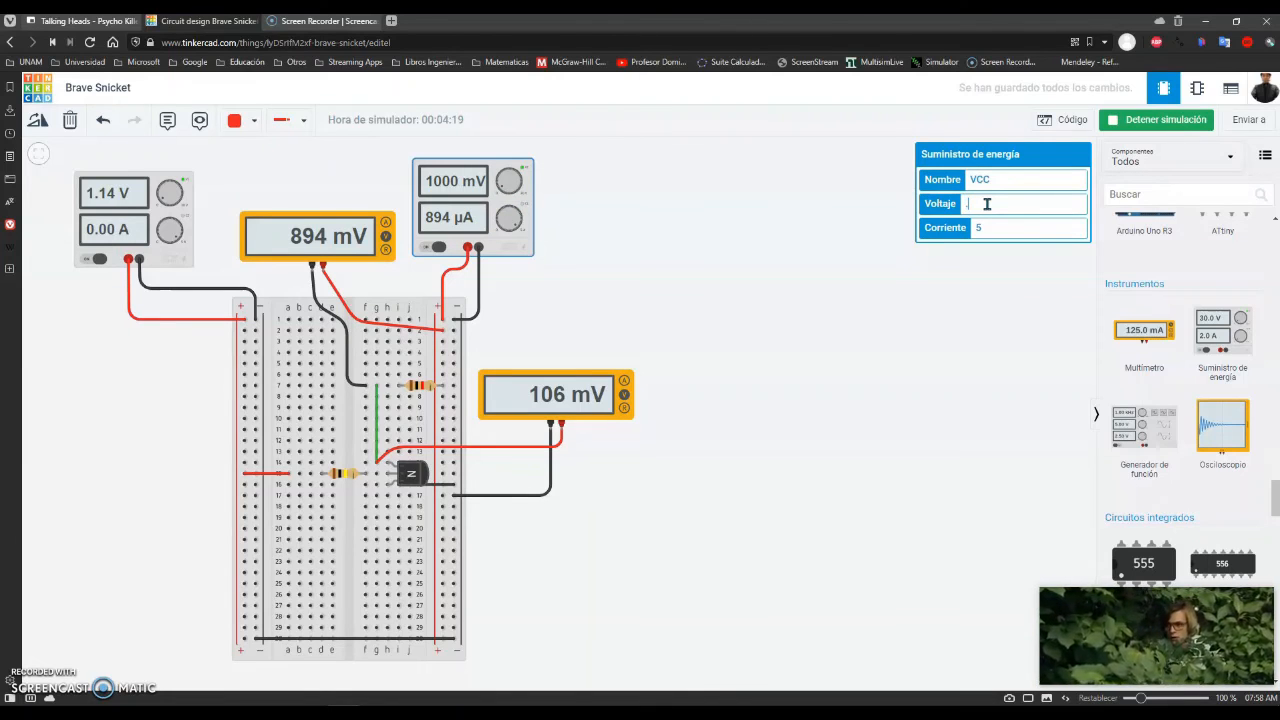
text(1)
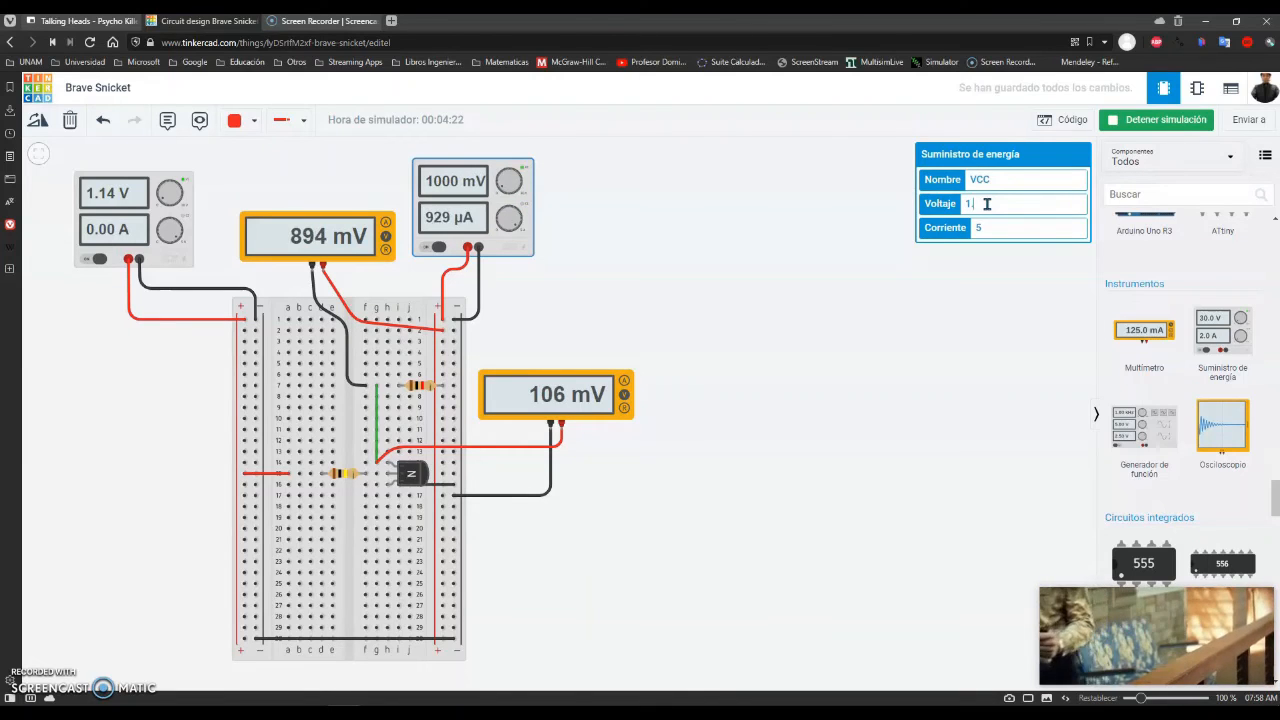
text(.3)
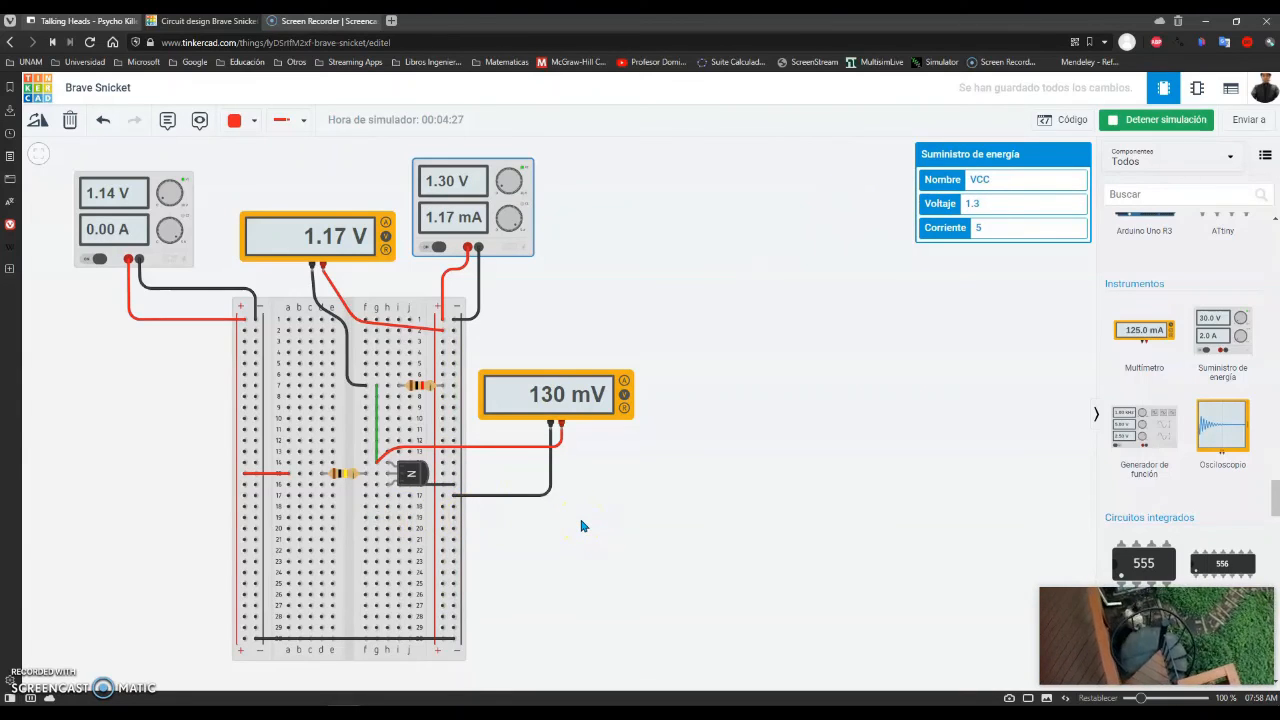
Switch to Excel and record VCE 0.130 in A20 and VRC 1.17 in B20, ending on cell A21.
click(422, 676)
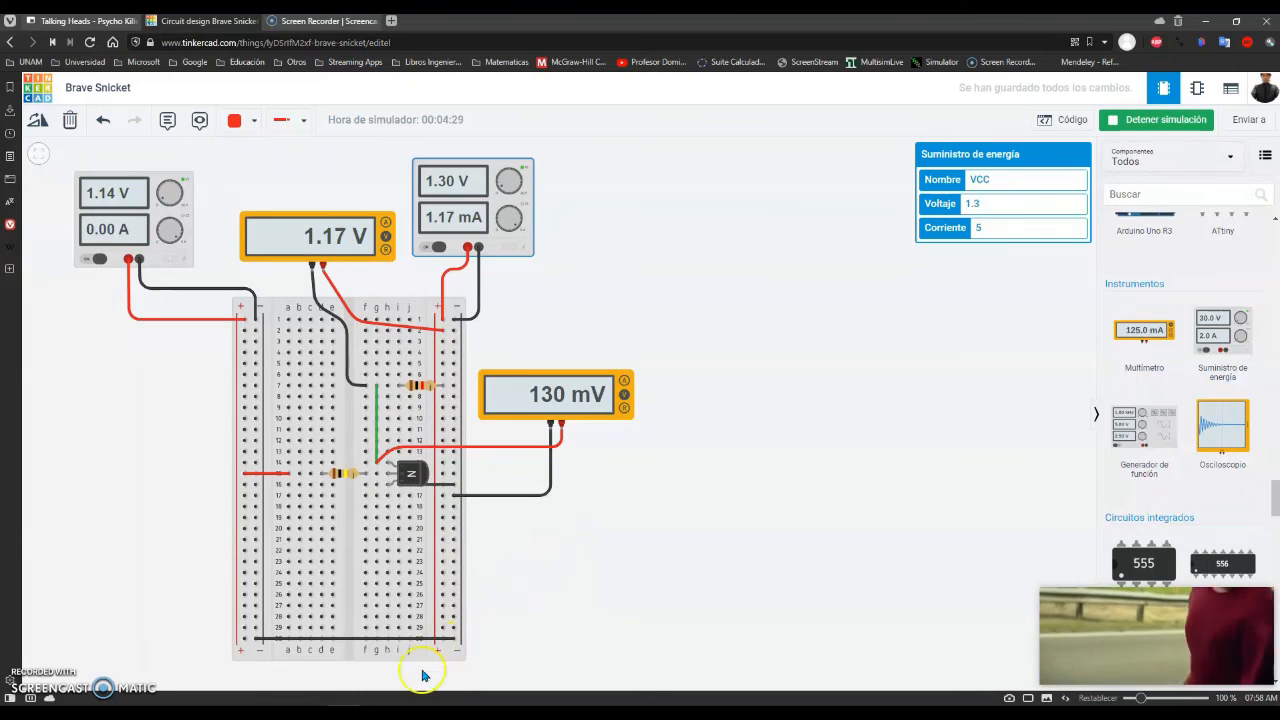
click(344, 712)
text(0.130)
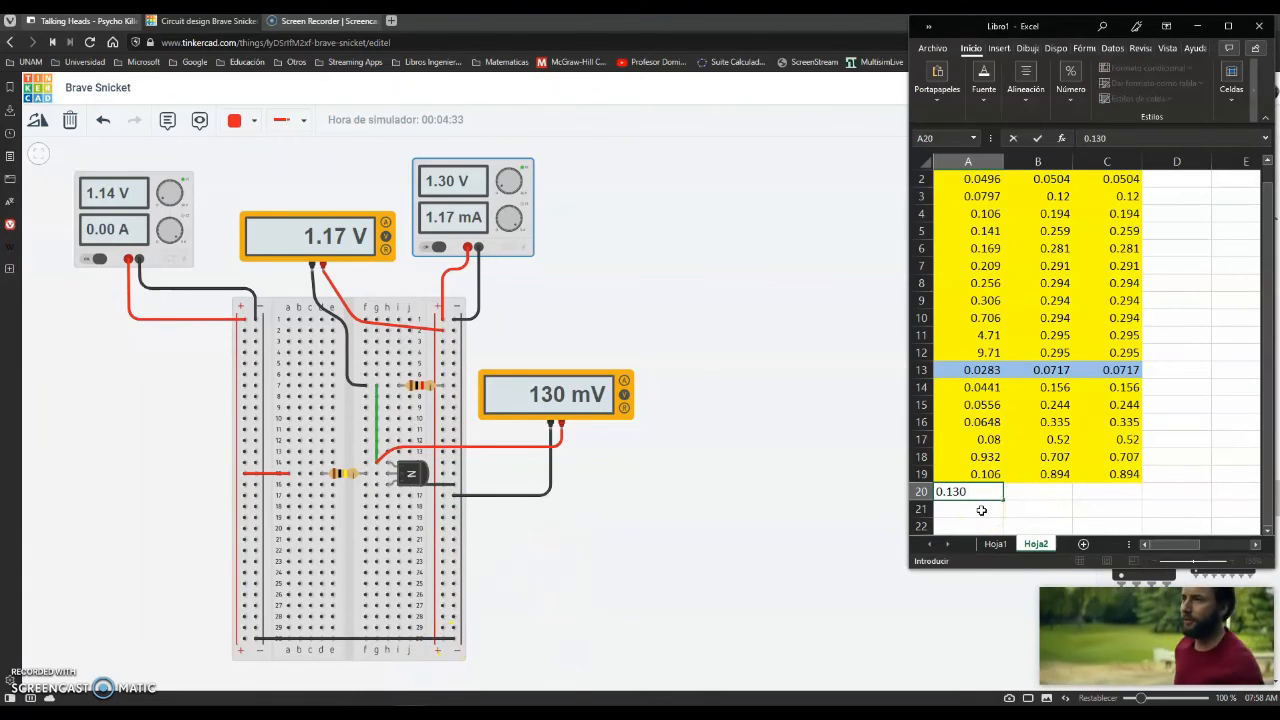
key(Tab)
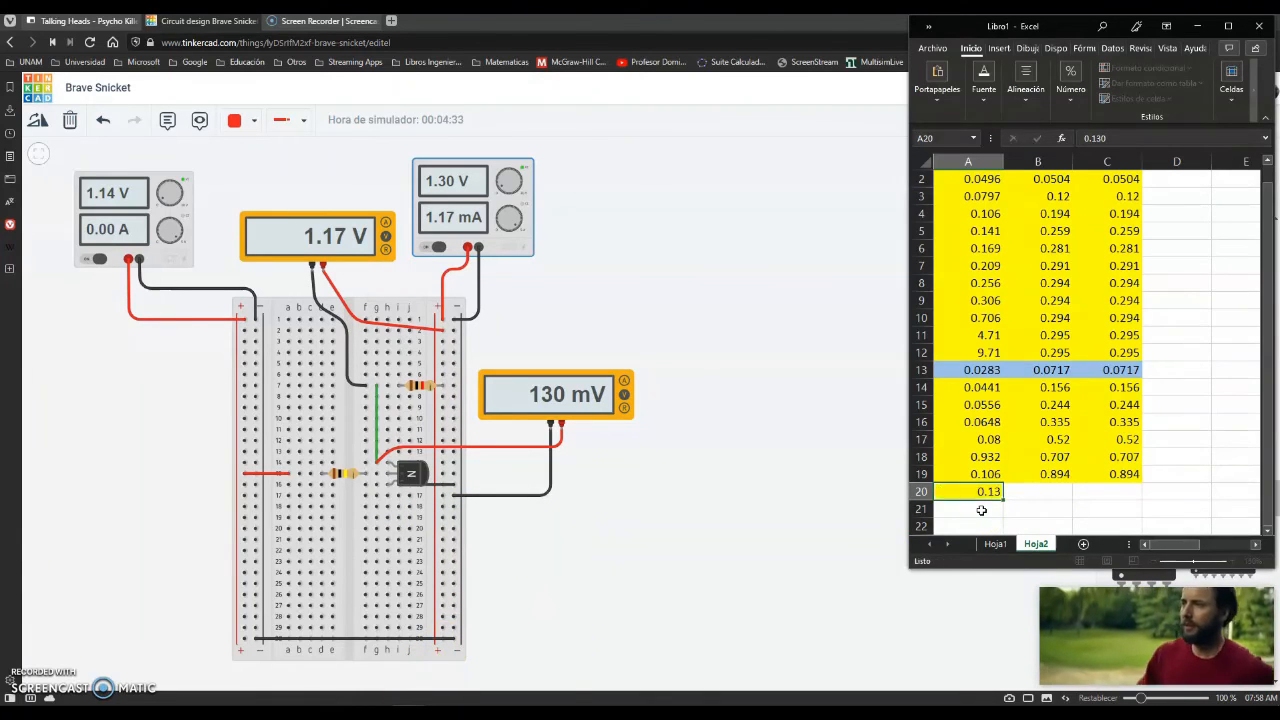
text(1)
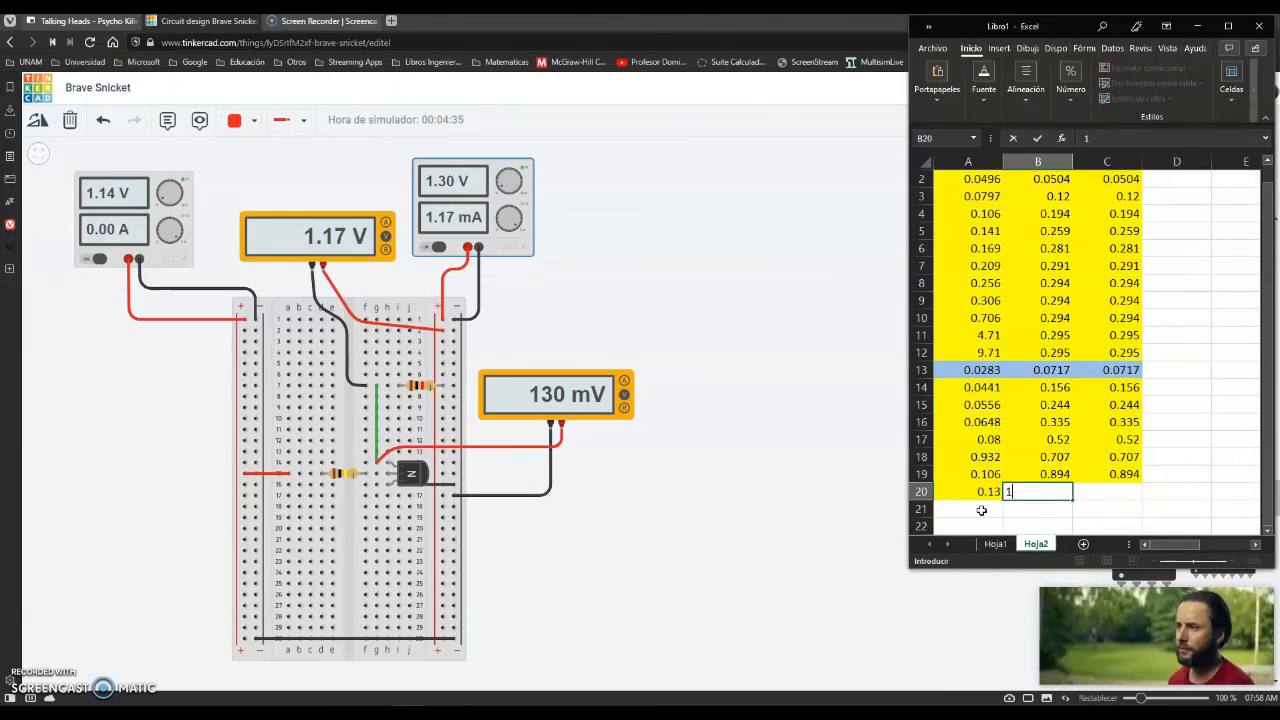
text(.17)
key(Return)
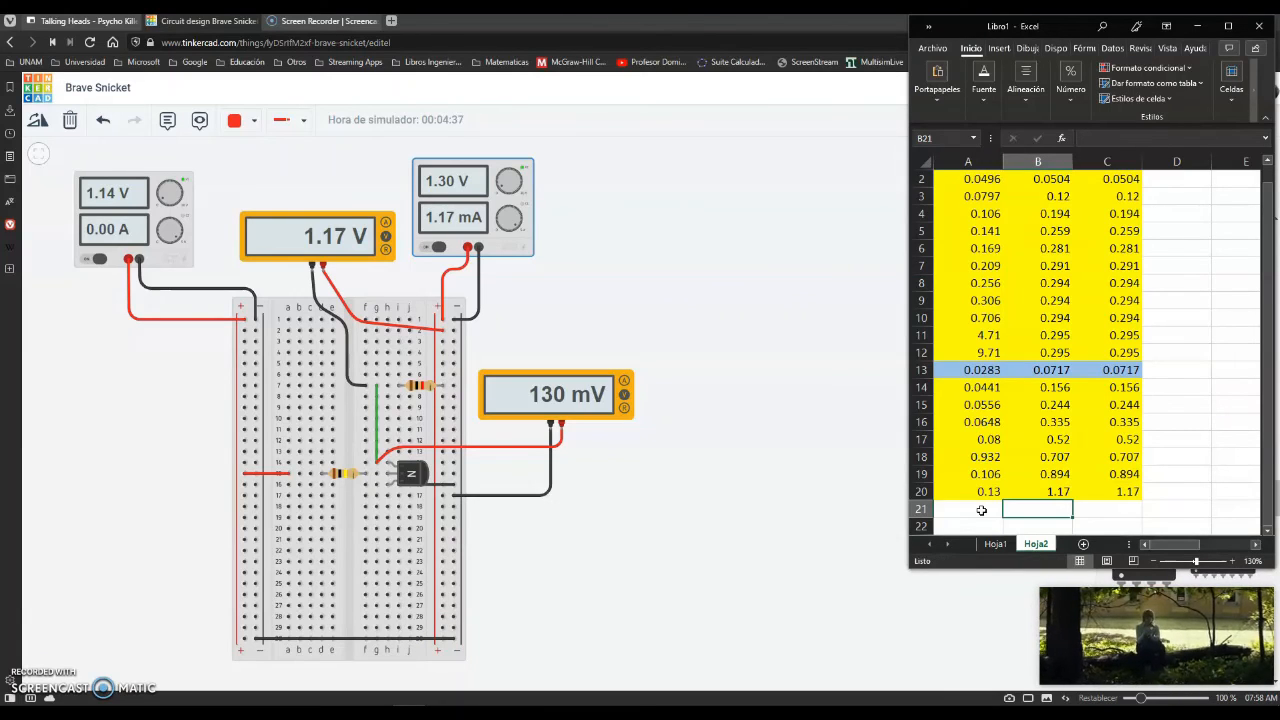
click(981, 510)
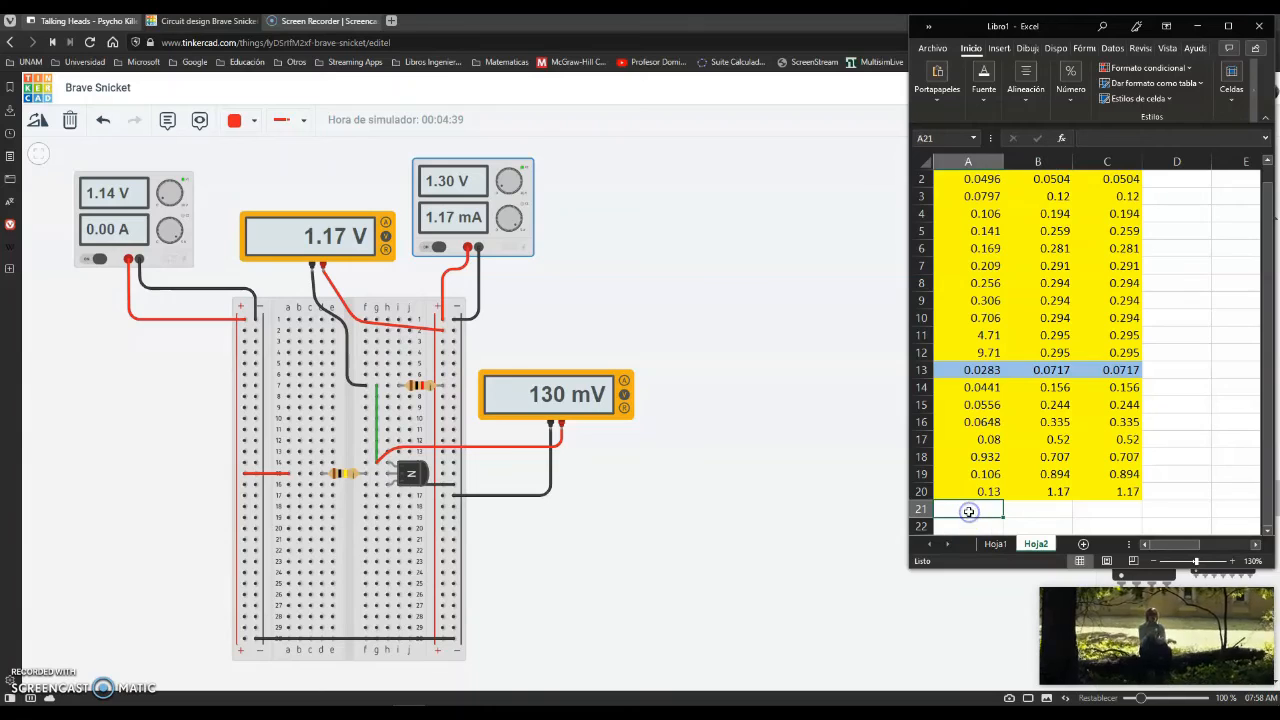
Switch to Tinkercad and try 1.8 V and 1.6 V as the VCC power supply's voltage.
click(584, 268)
click(525, 243)
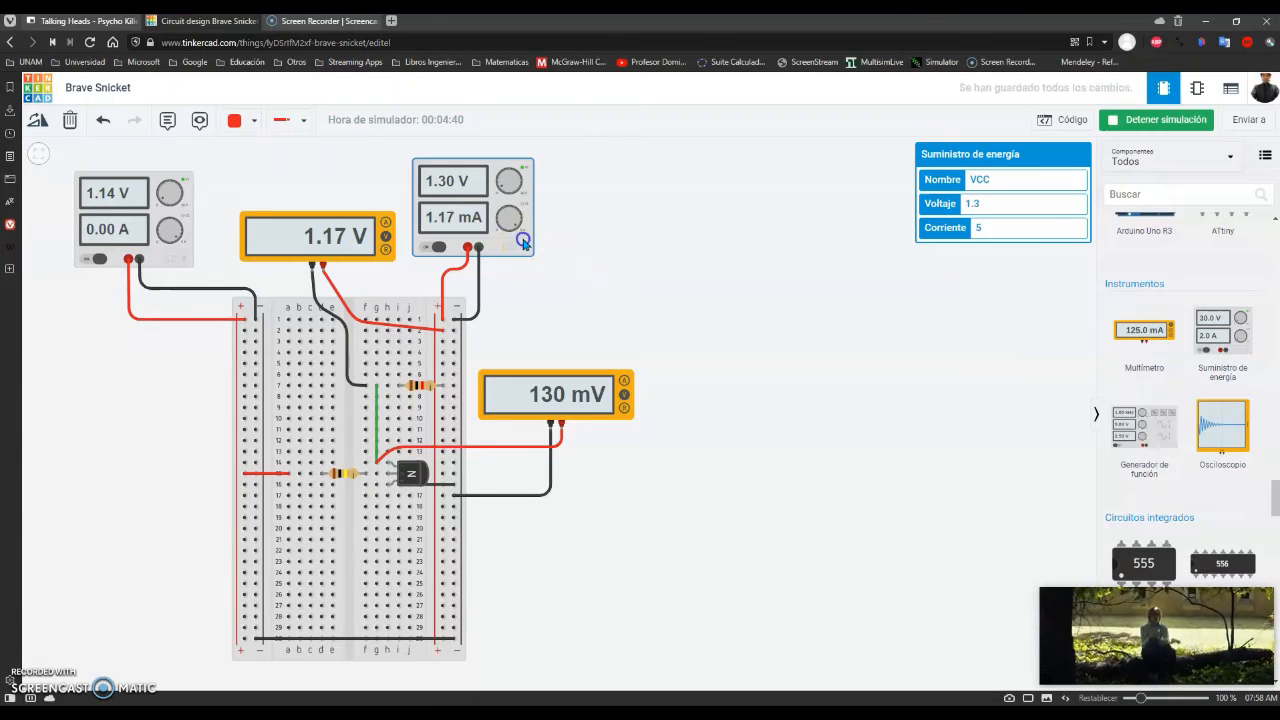
double_click(999, 200)
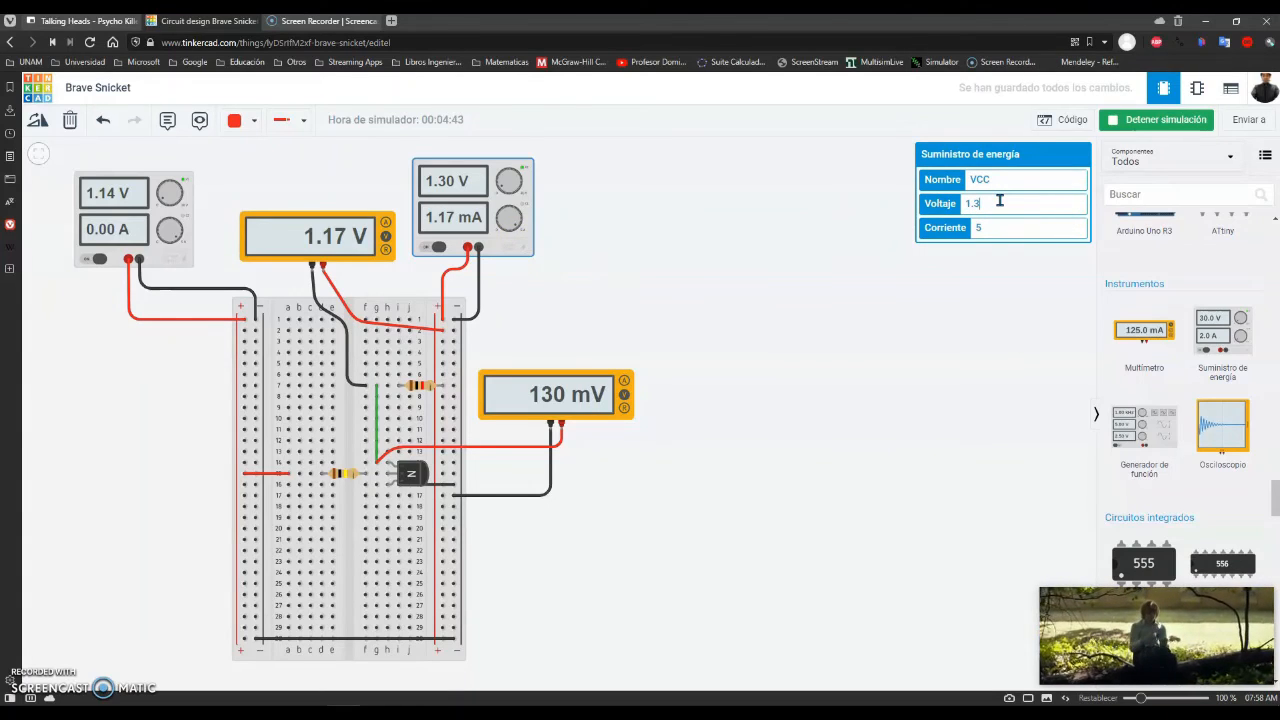
key(BackSpace)
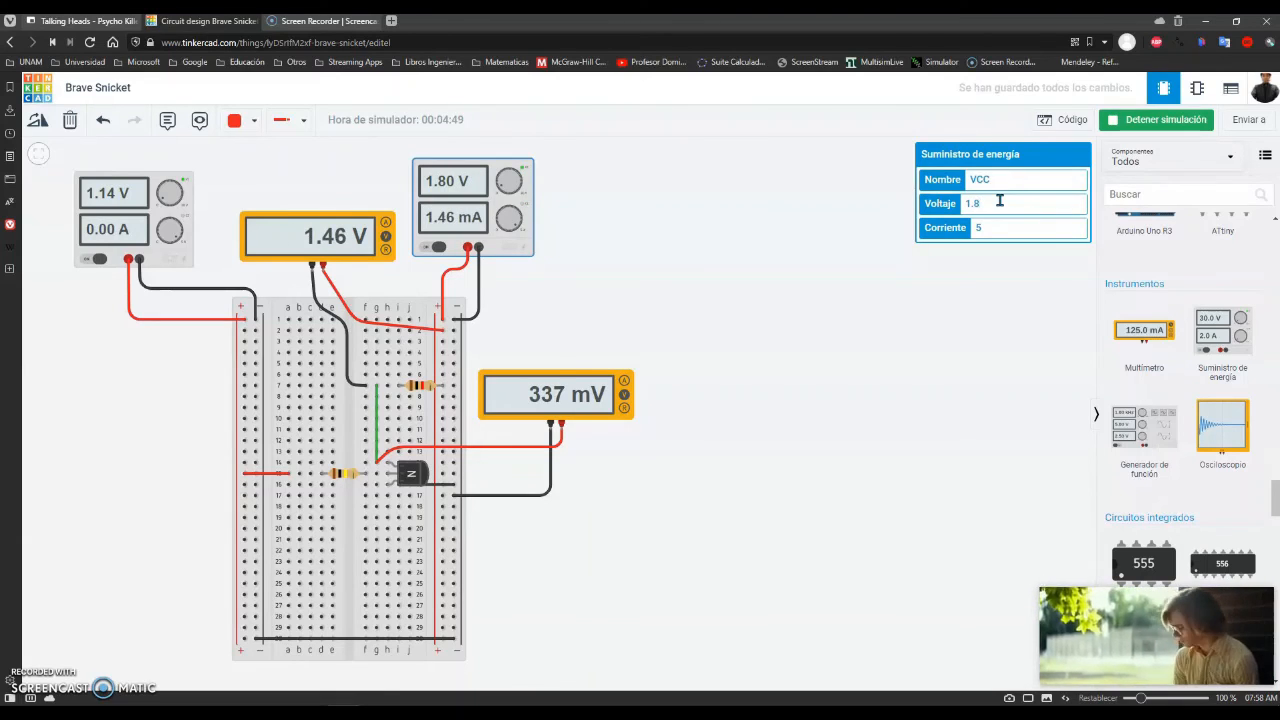
text(8)
key(BackSpace)
text(6)
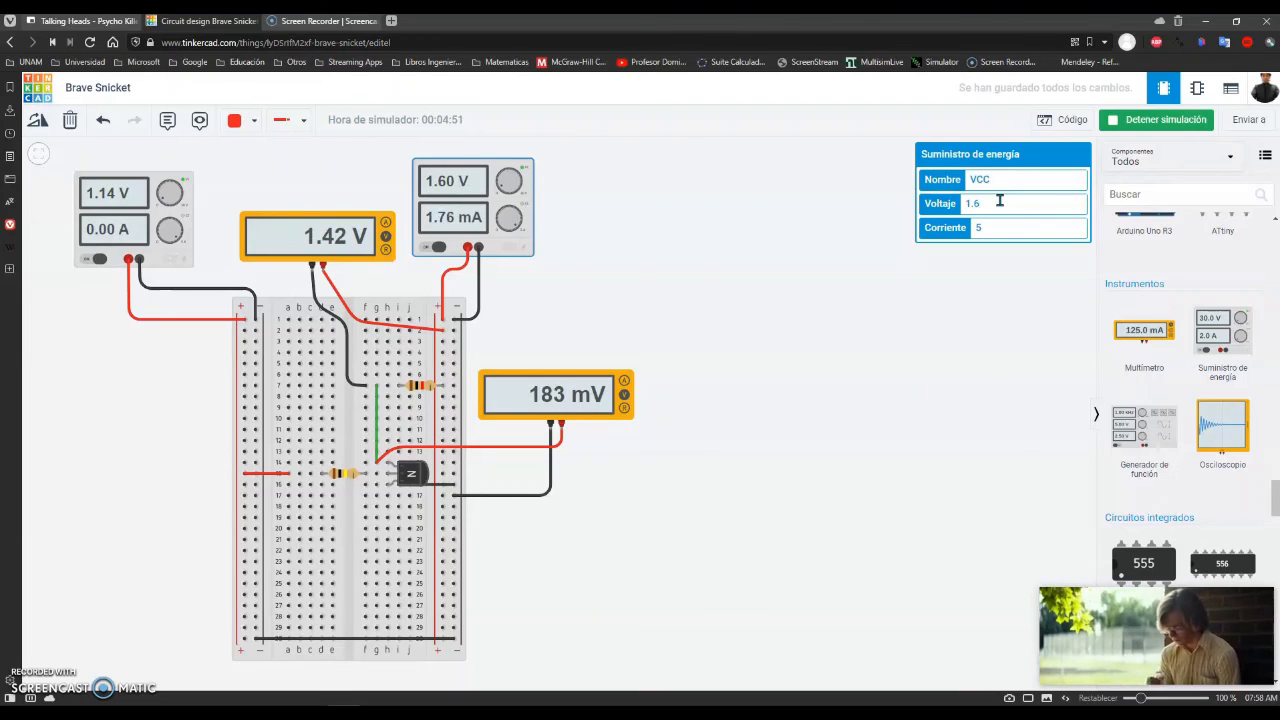
Set the VCC power supply's voltage to 1.5 V in Tinkercad.
key(BackSpace)
text(5)
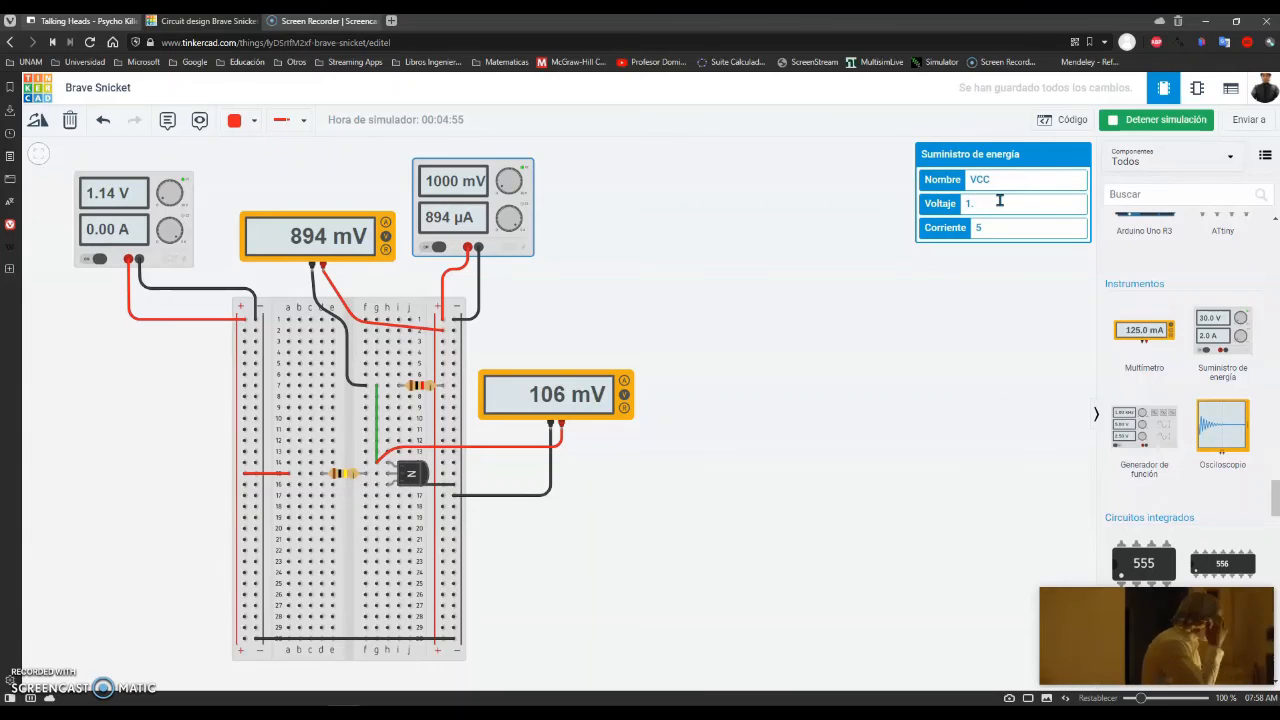
click(344, 716)
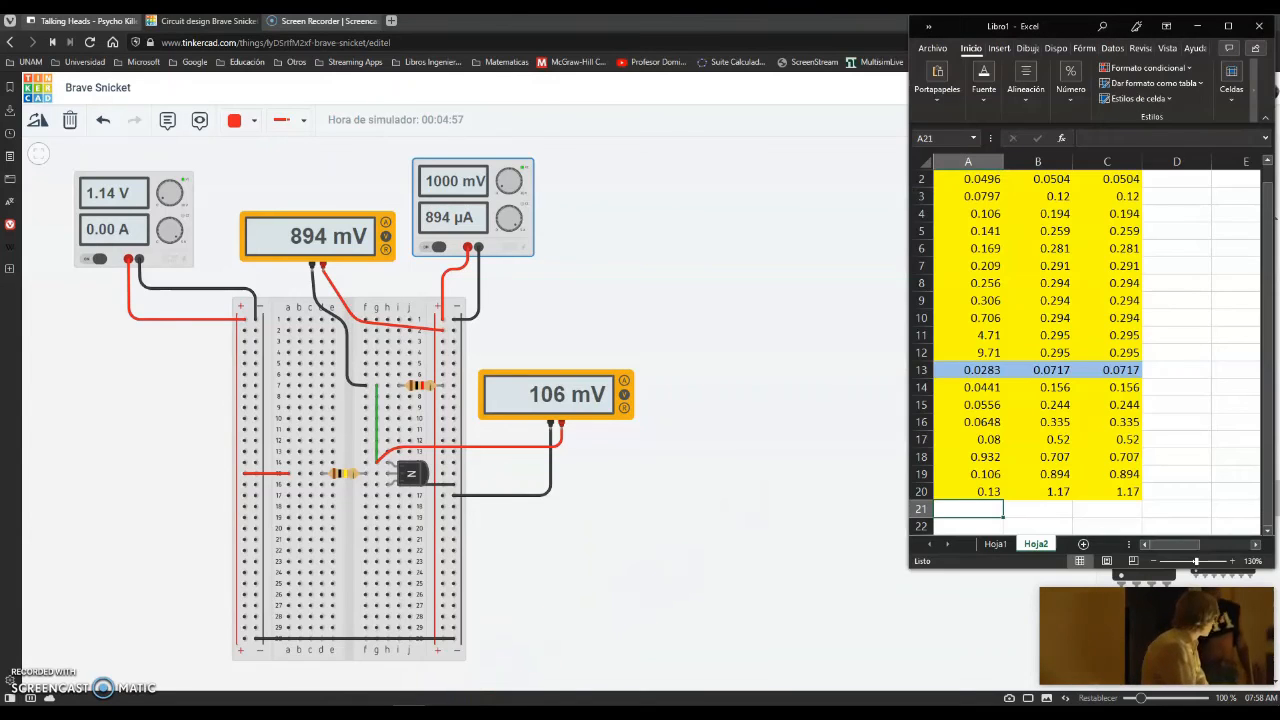
click(900, 200)
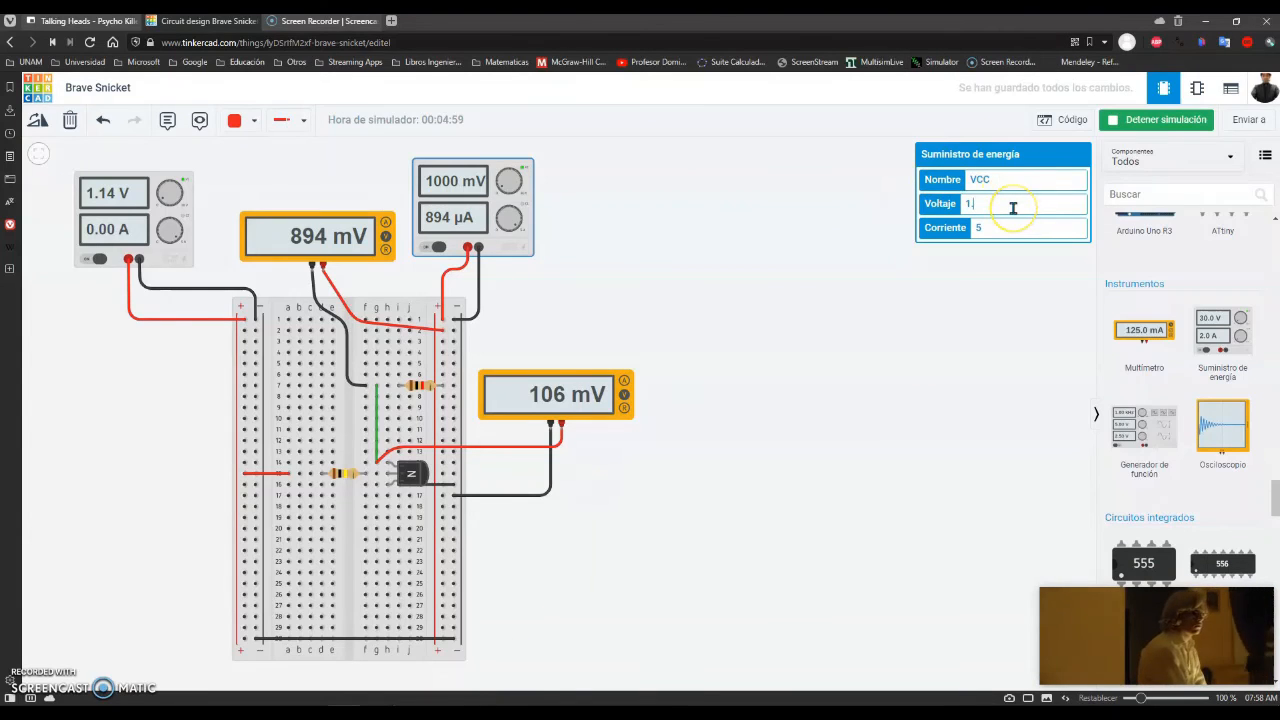
text(5)
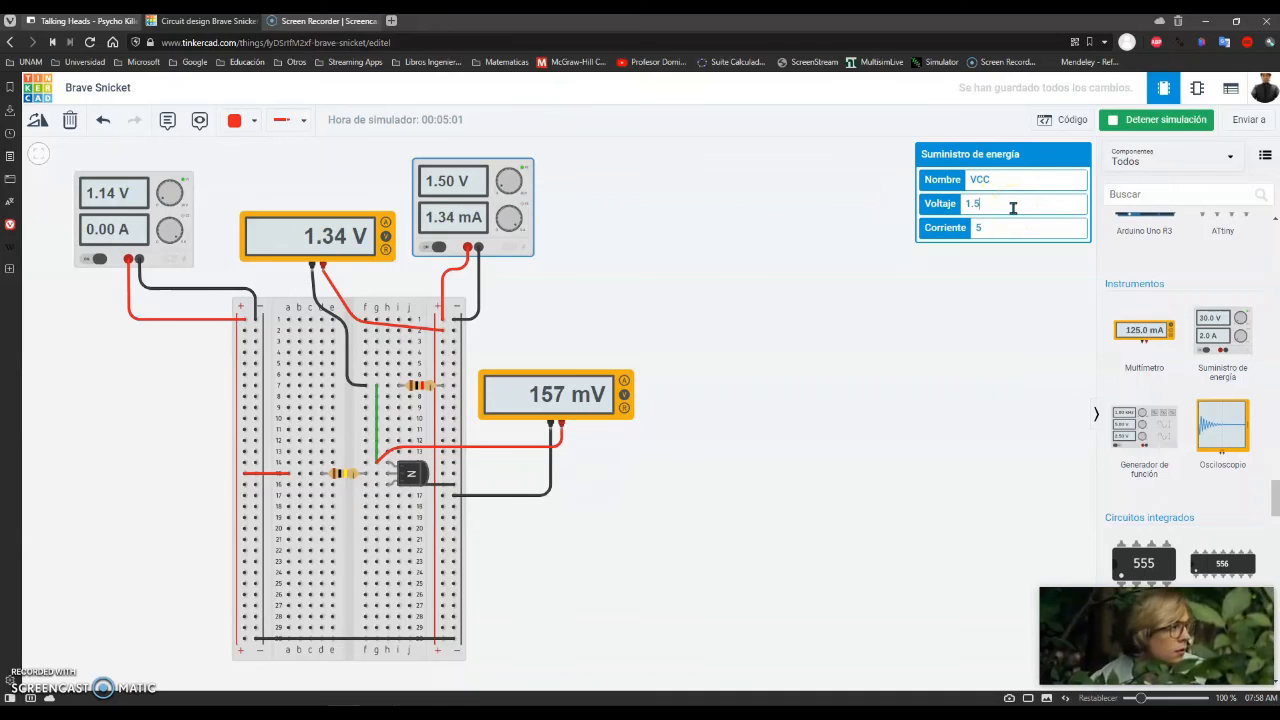
Switch to Excel and record VCE 0.157 in A21 and VRC 1.34 in B21.
click(344, 716)
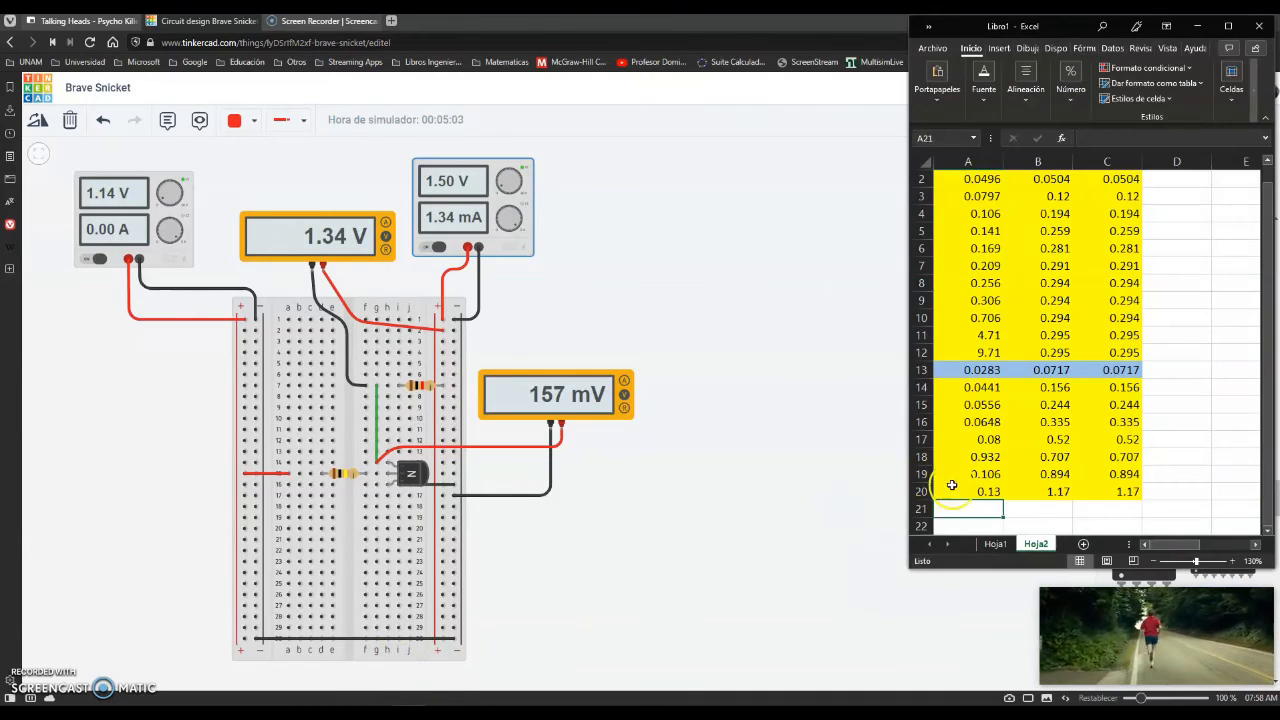
click(958, 514)
text(0.157)
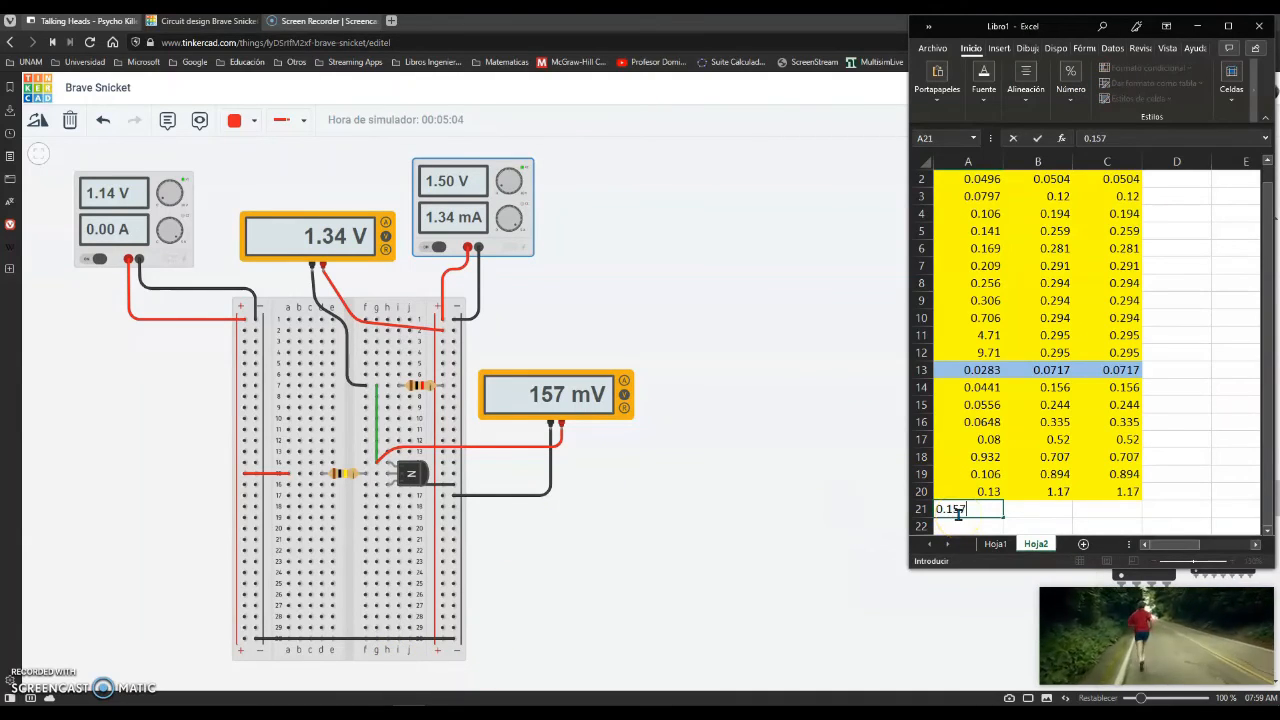
key(Tab)
text(1.3)
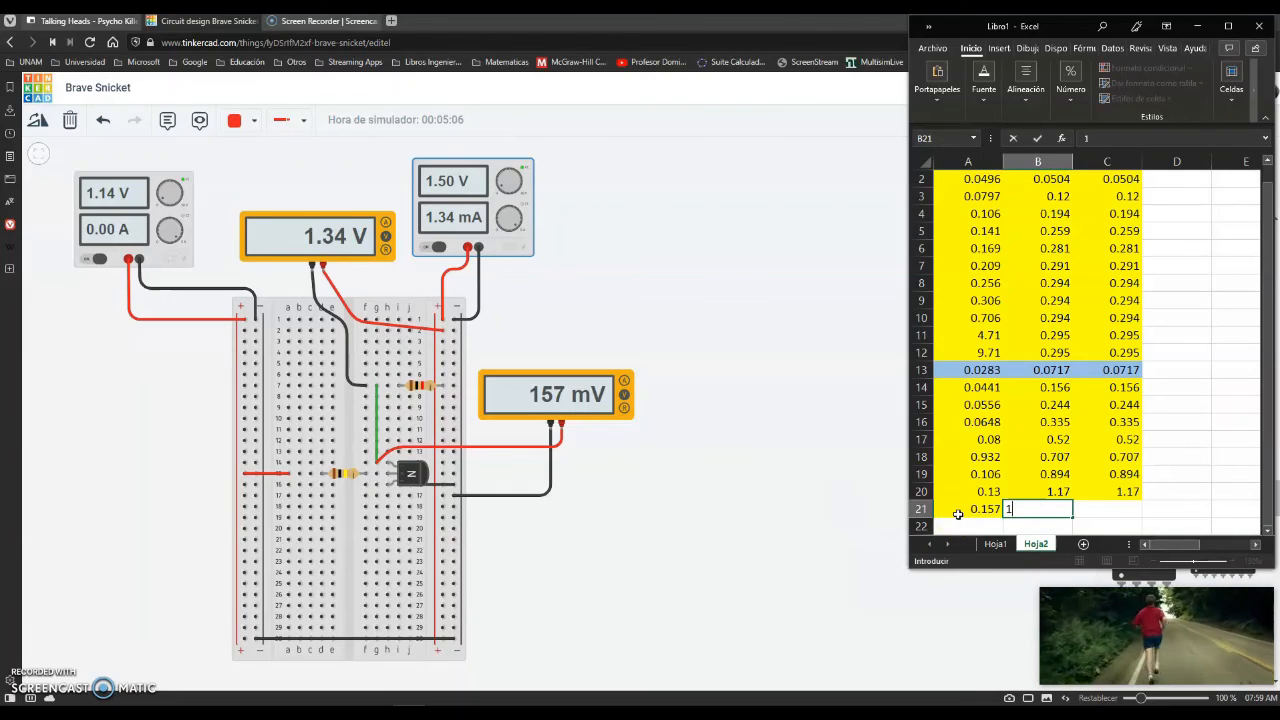
key(Return)
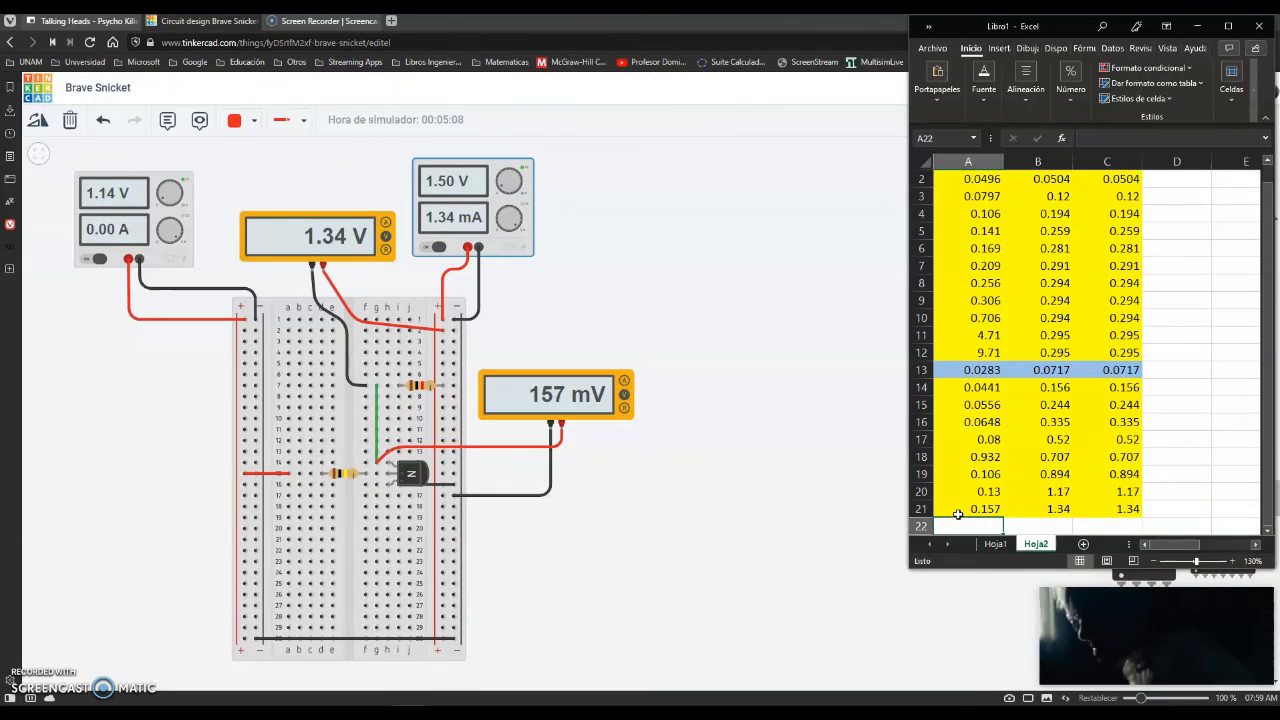
Switch to Tinkercad, try 1.8 V and 1.7 V for the VCC power supply, and settle its voltage at 1.6 V.
click(517, 245)
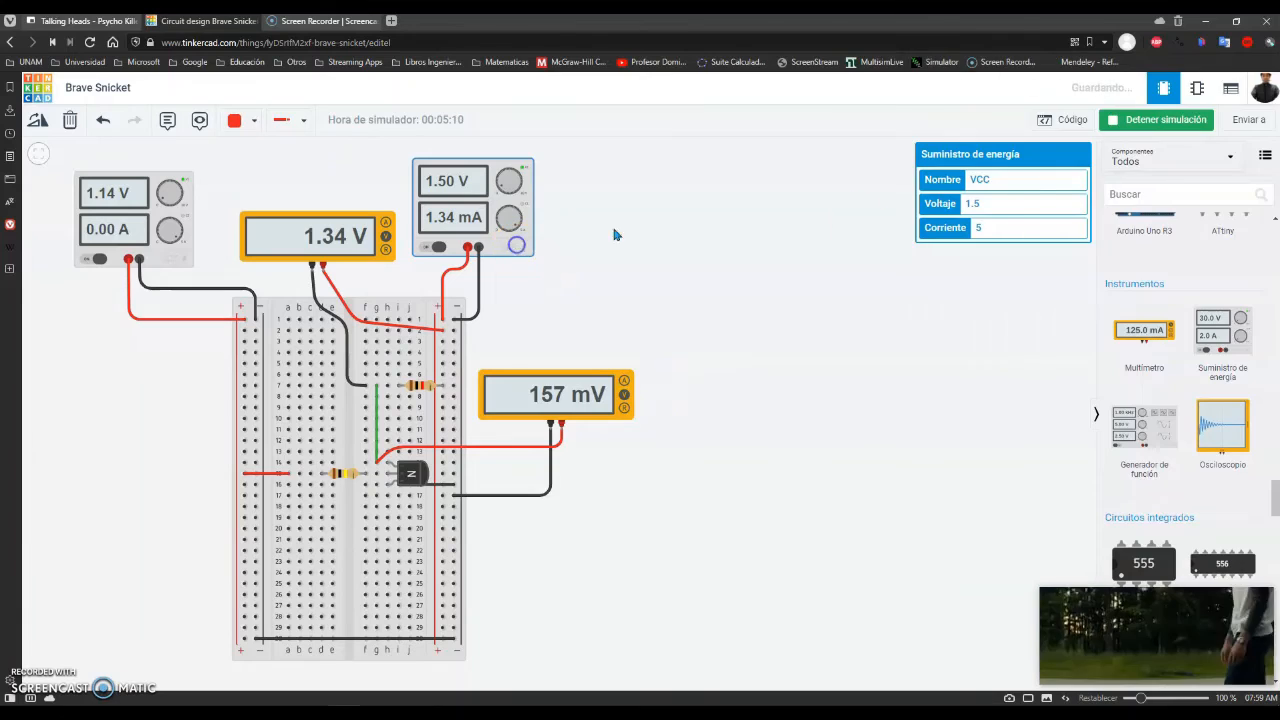
key(BackSpace)
key(BackSpace)
key(BackSpace)
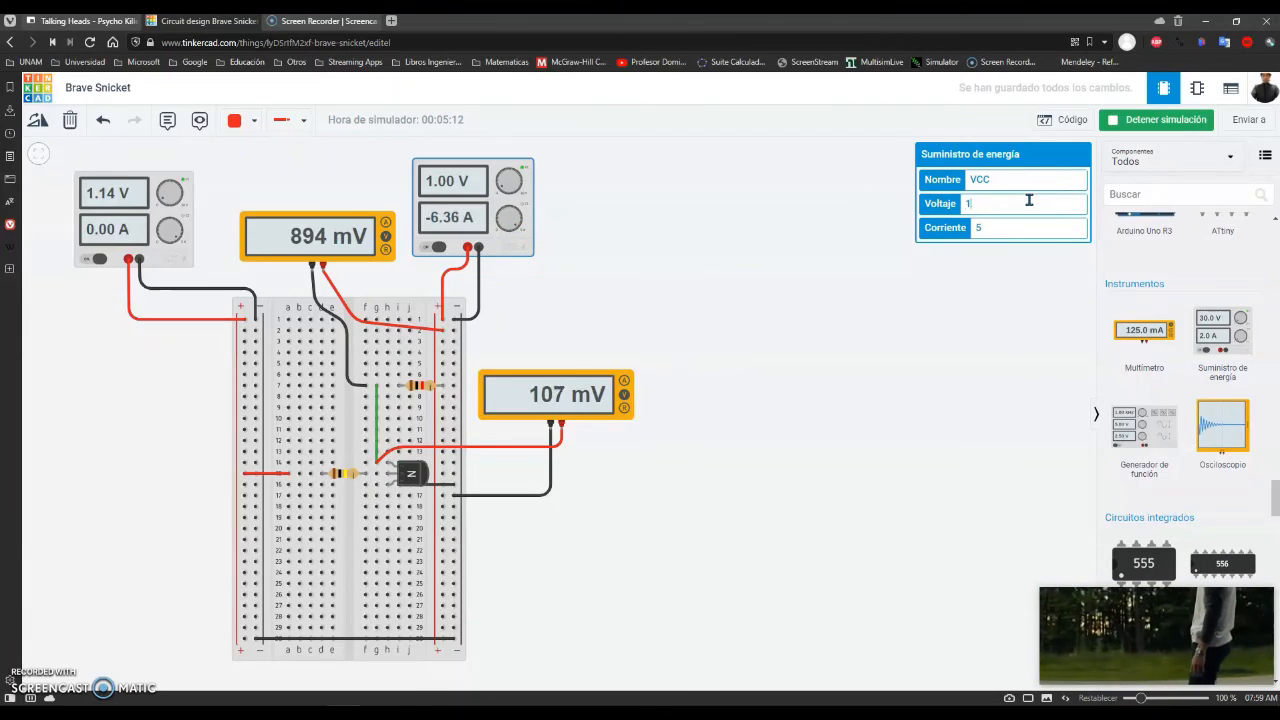
text(1.8)
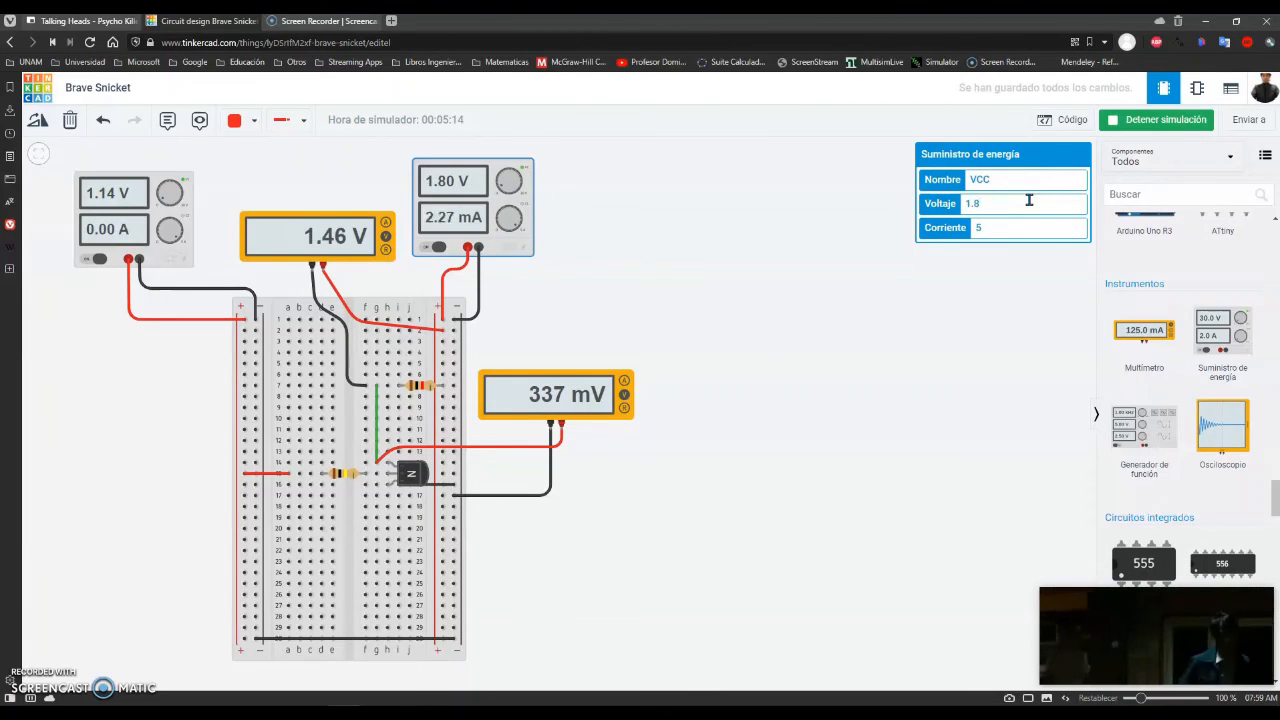
key(BackSpace)
text(7)
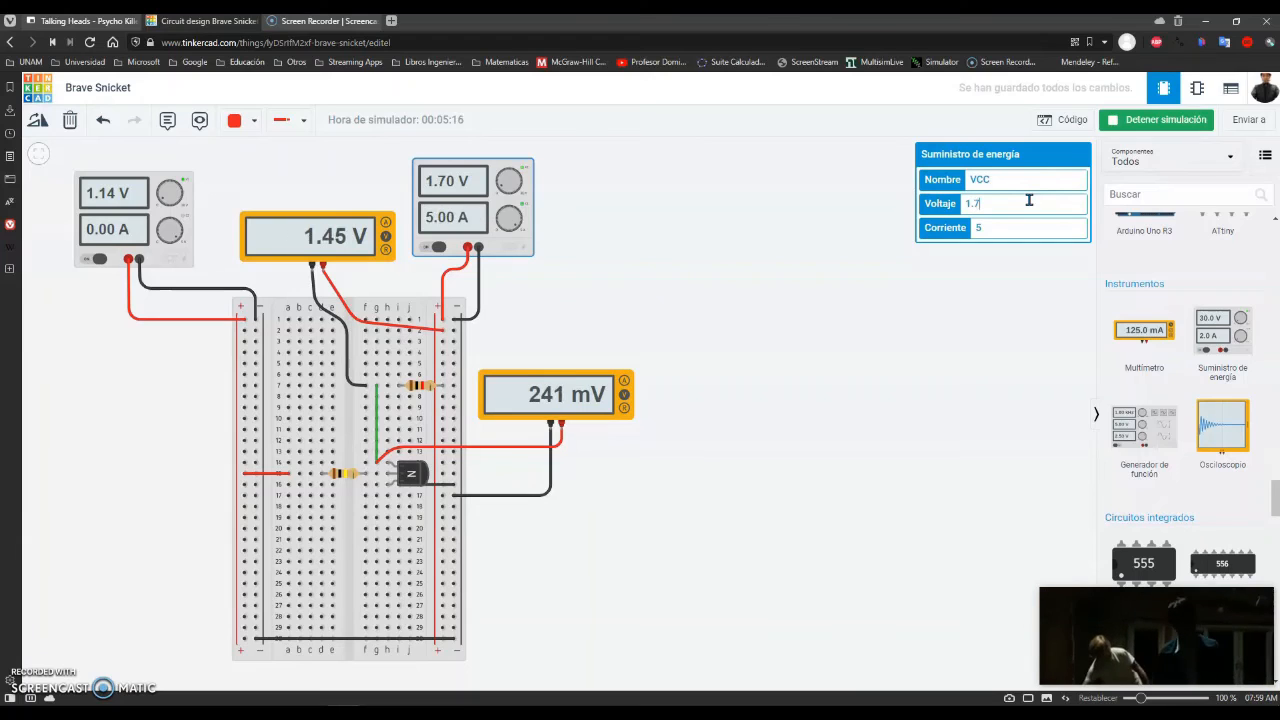
key(BackSpace)
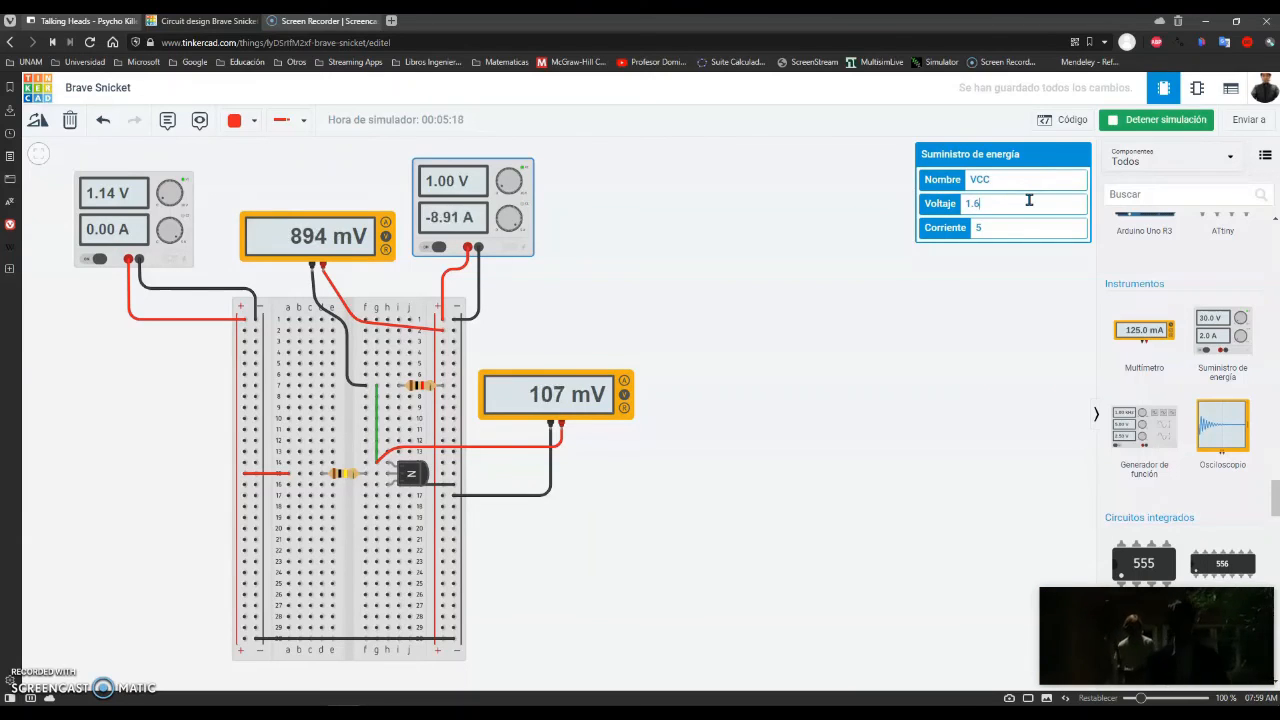
text(6)
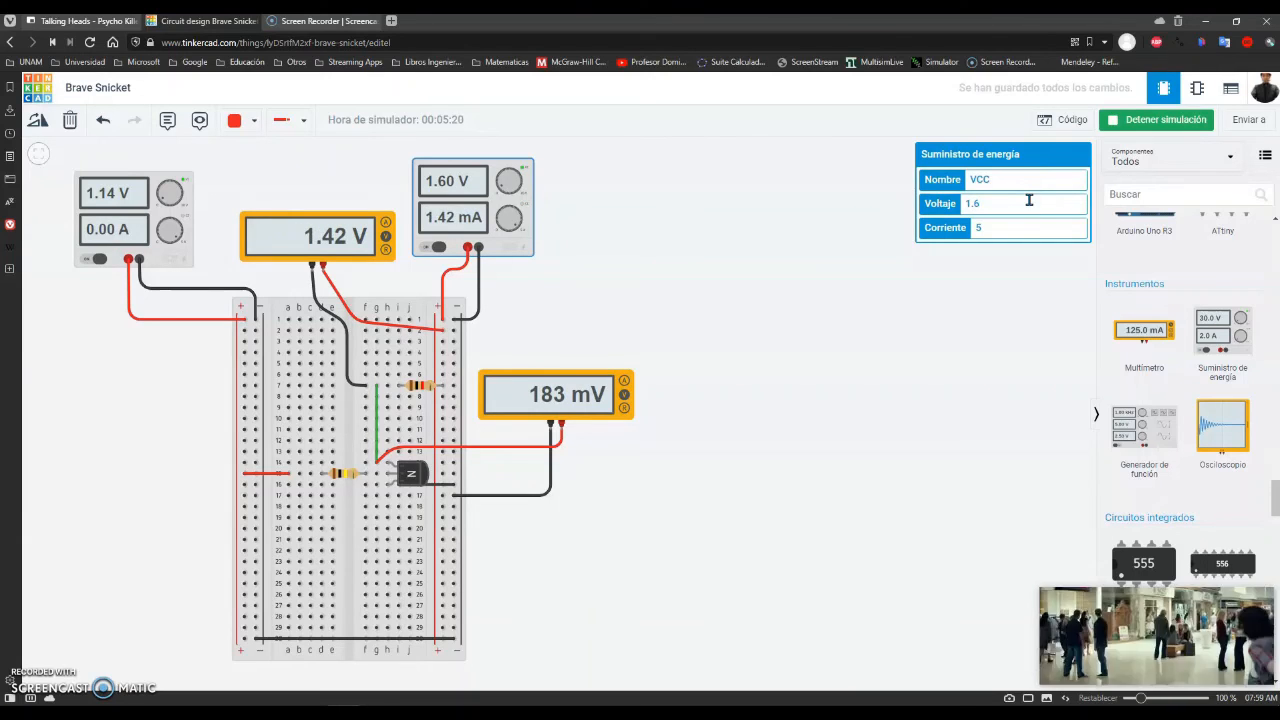
Switch to Excel and record VCE 0.183 in A22 and VRC 1.42 in B22.
click(455, 715)
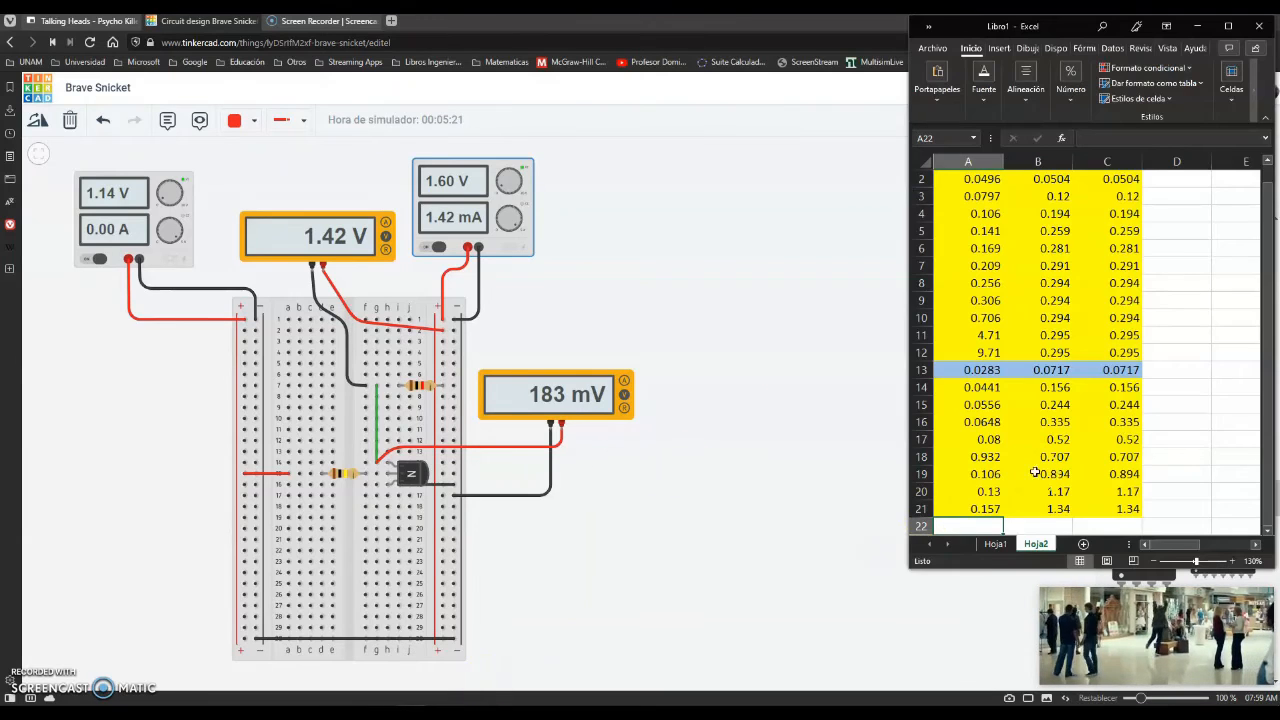
text(0.183)
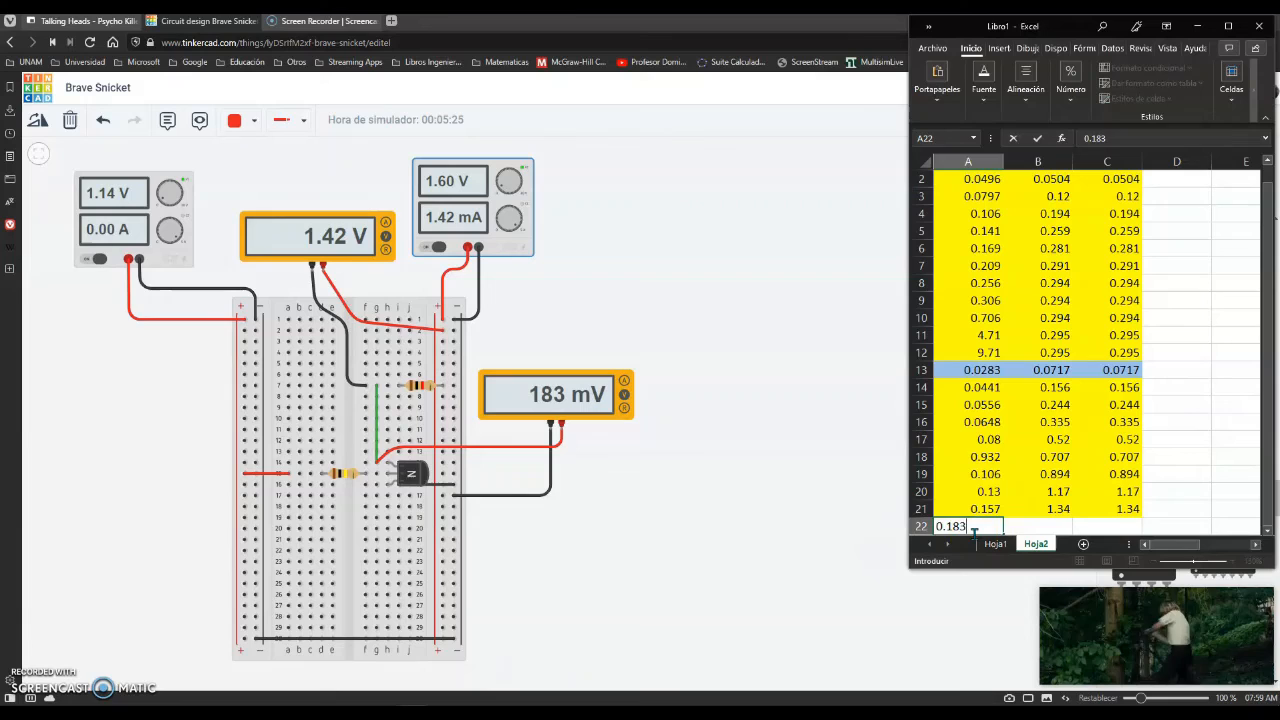
key(Tab)
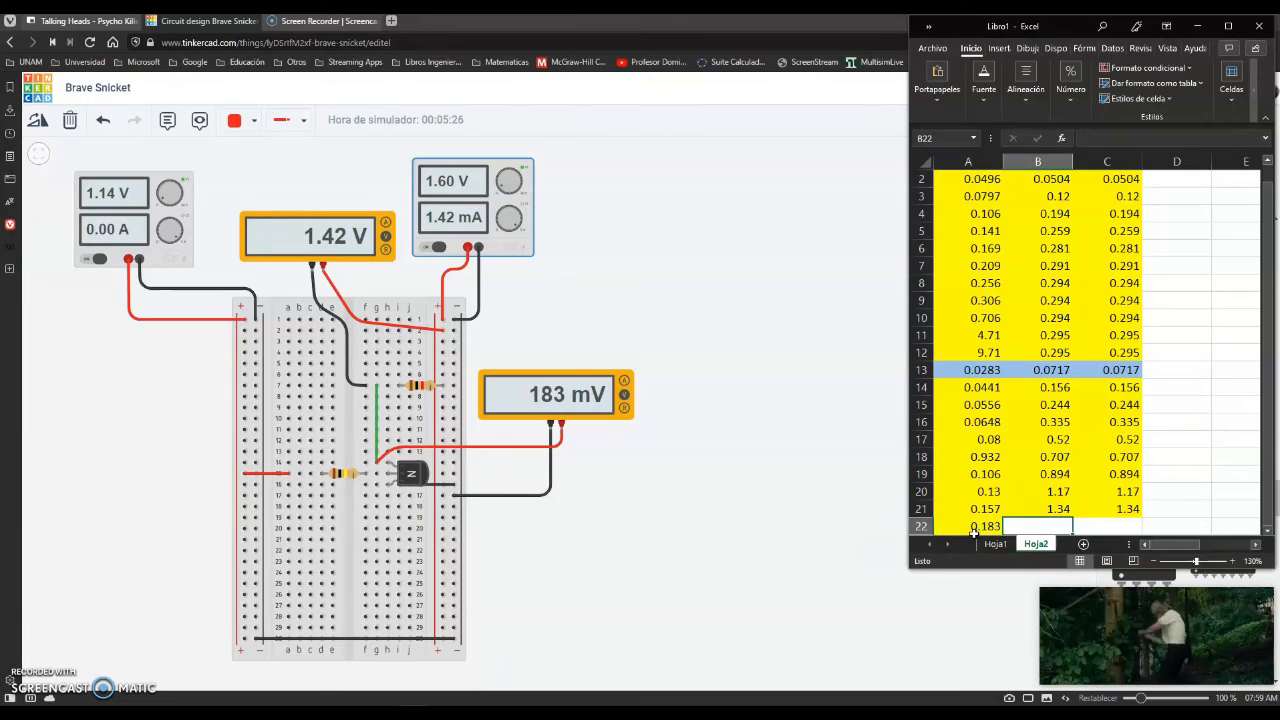
text(1.42)
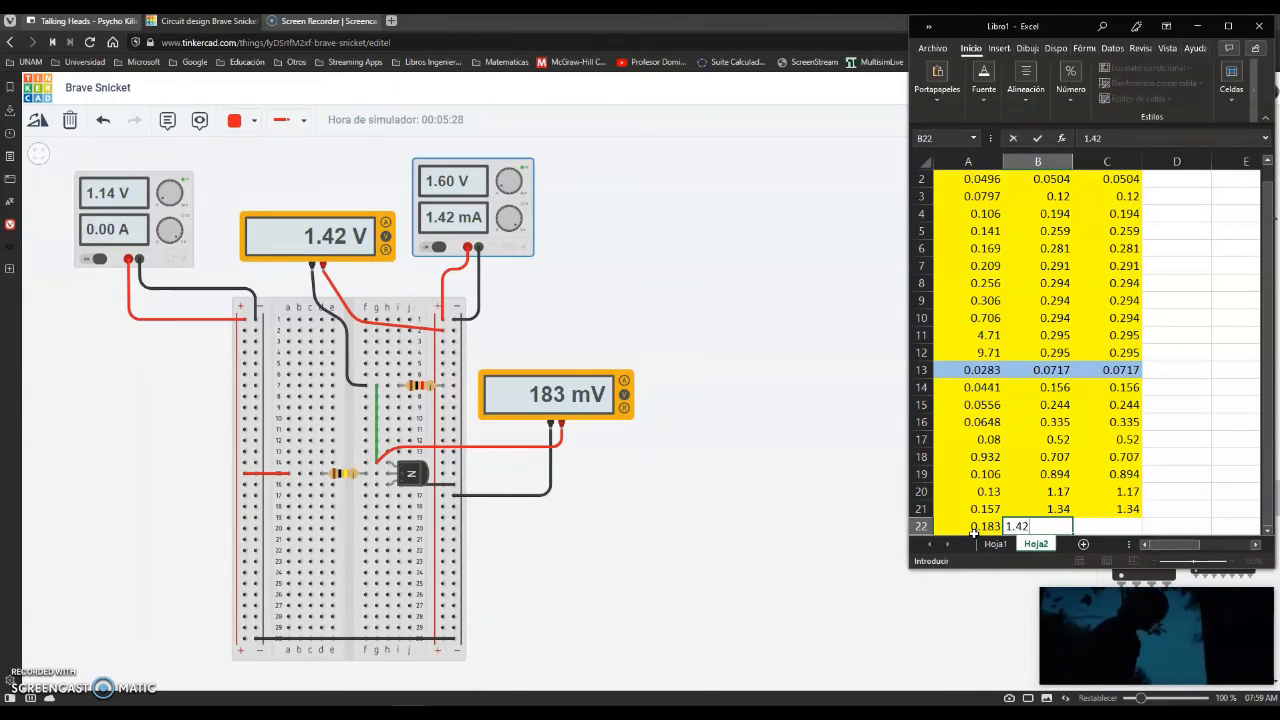
key(Return)
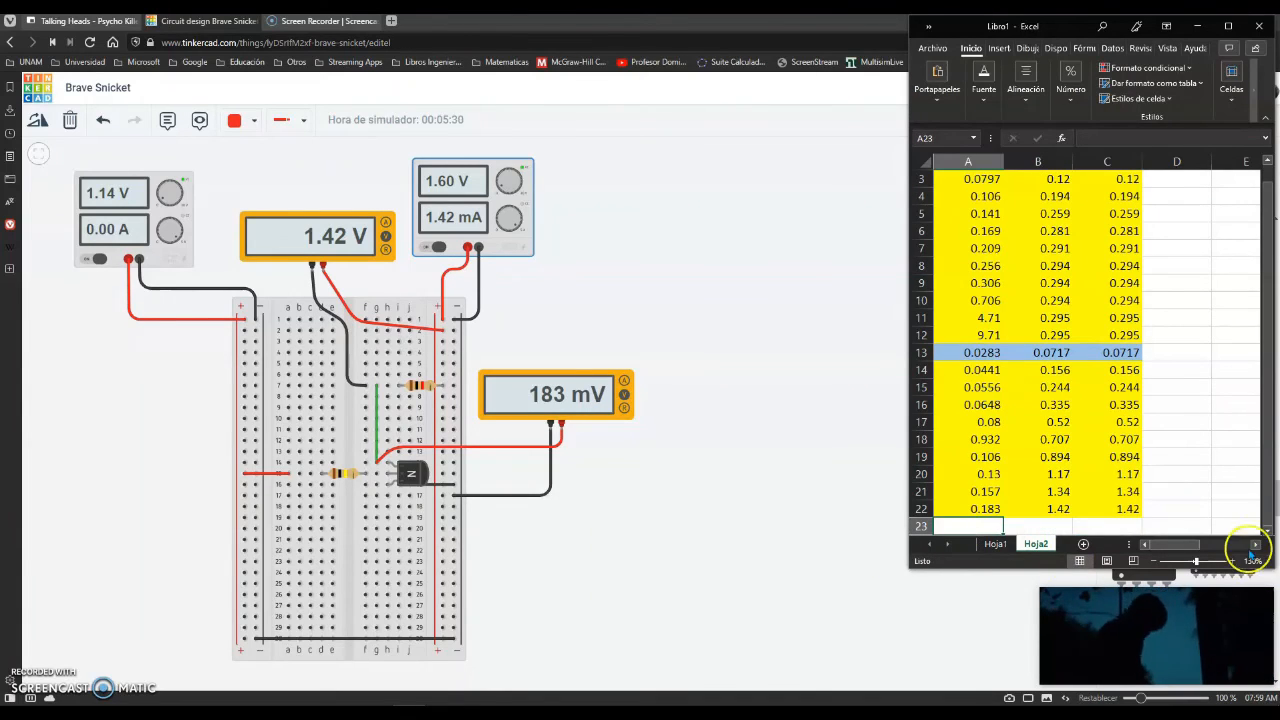
click(1267, 530)
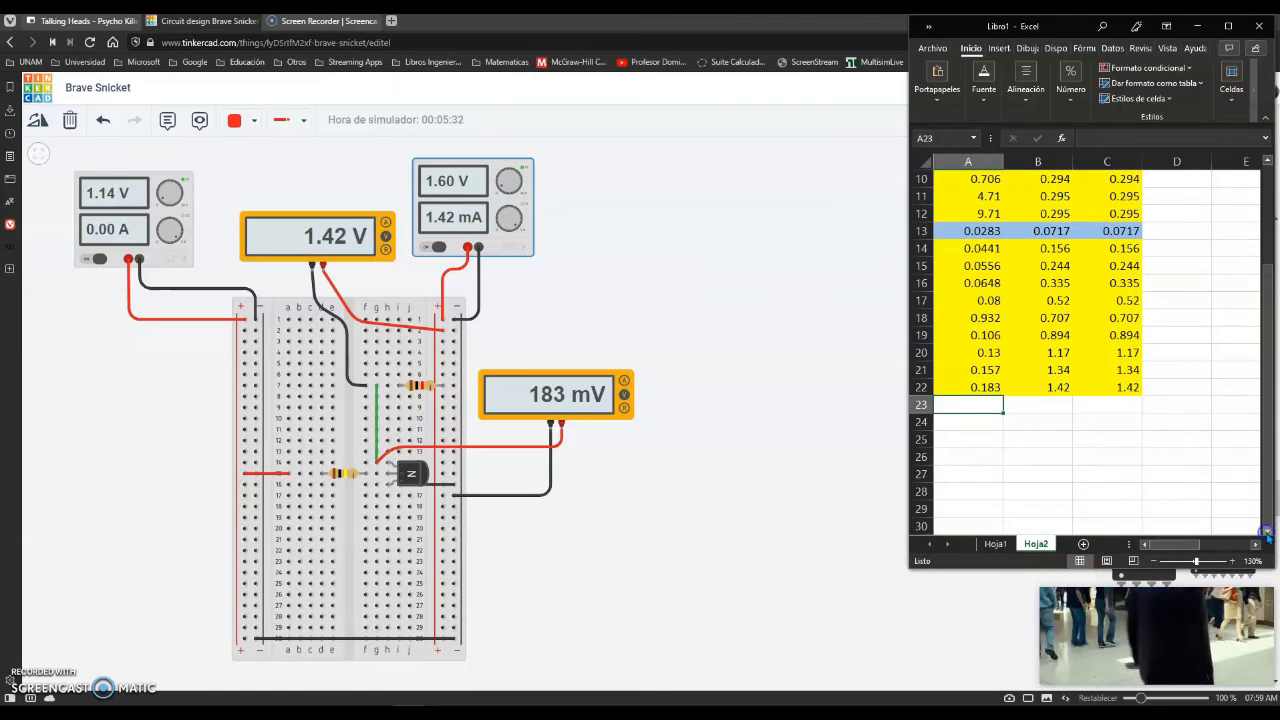
Switch to Tinkercad and set the VCC power supply's voltage to 1.7 V.
click(498, 240)
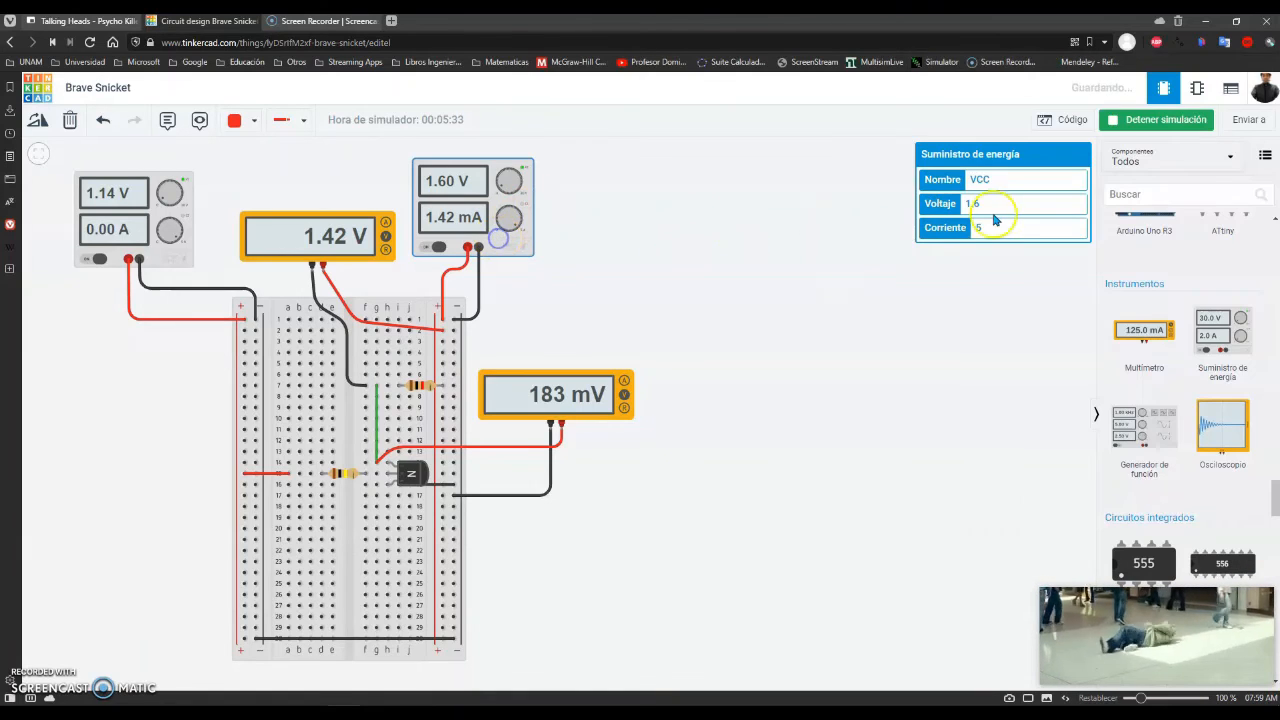
click(1002, 203)
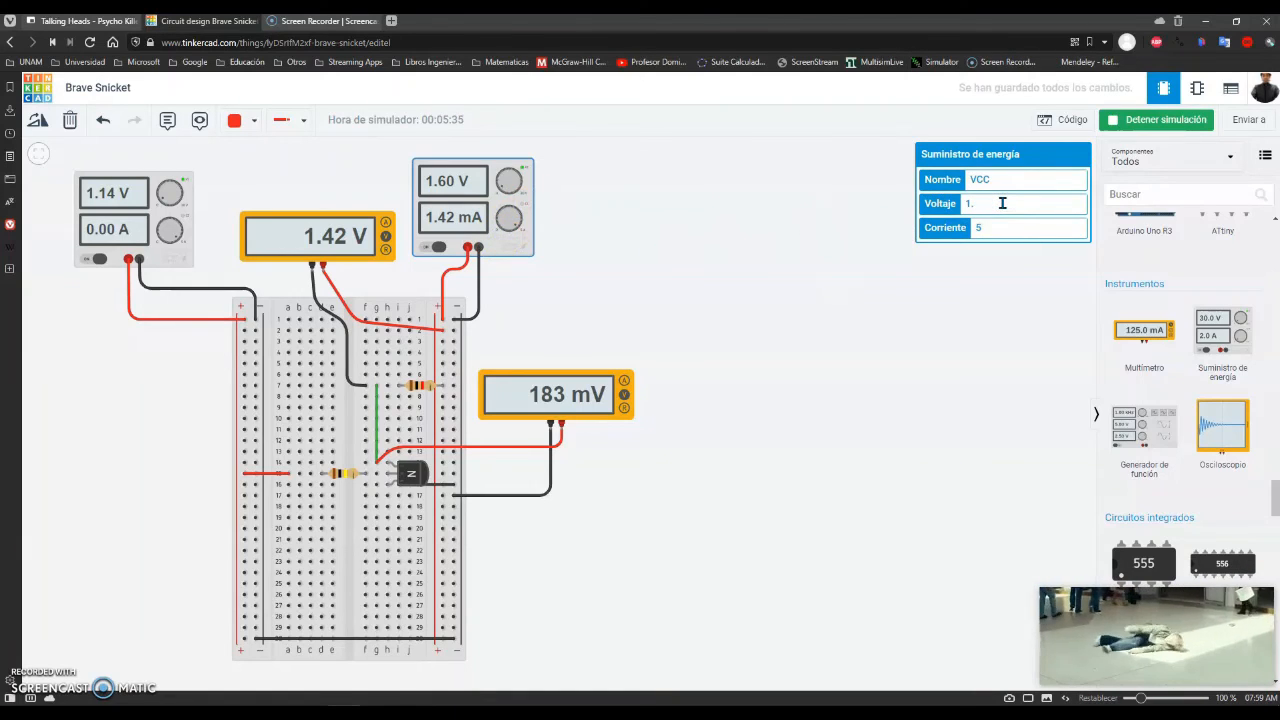
text(7)
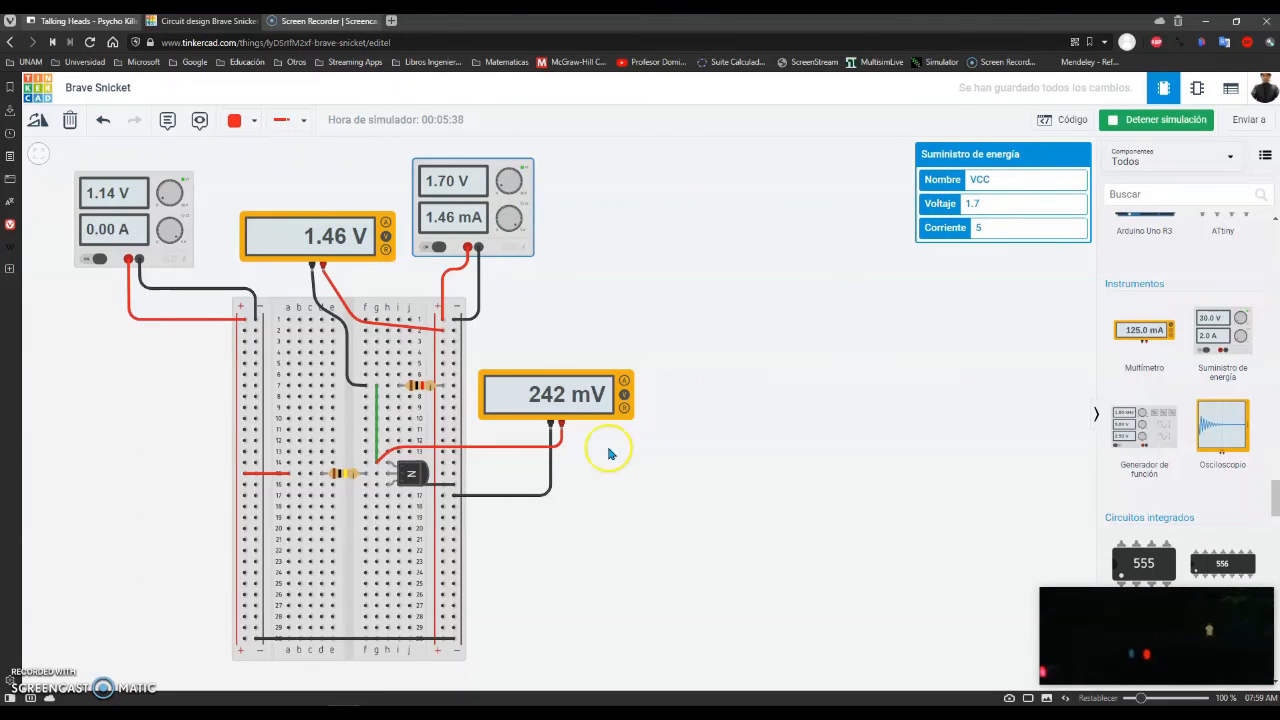
Switch to Excel and record VCE 0.242 in A23 and VRC 1.46 in B23.
click(362, 711)
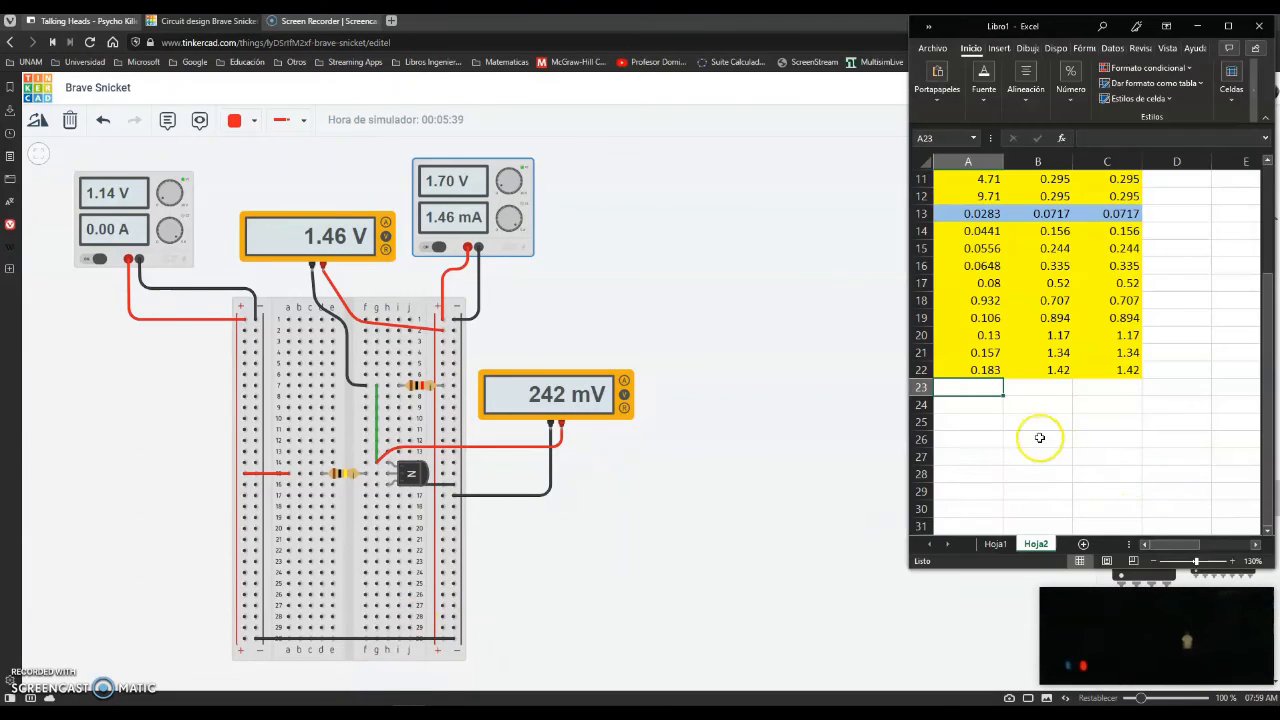
text(0.242)
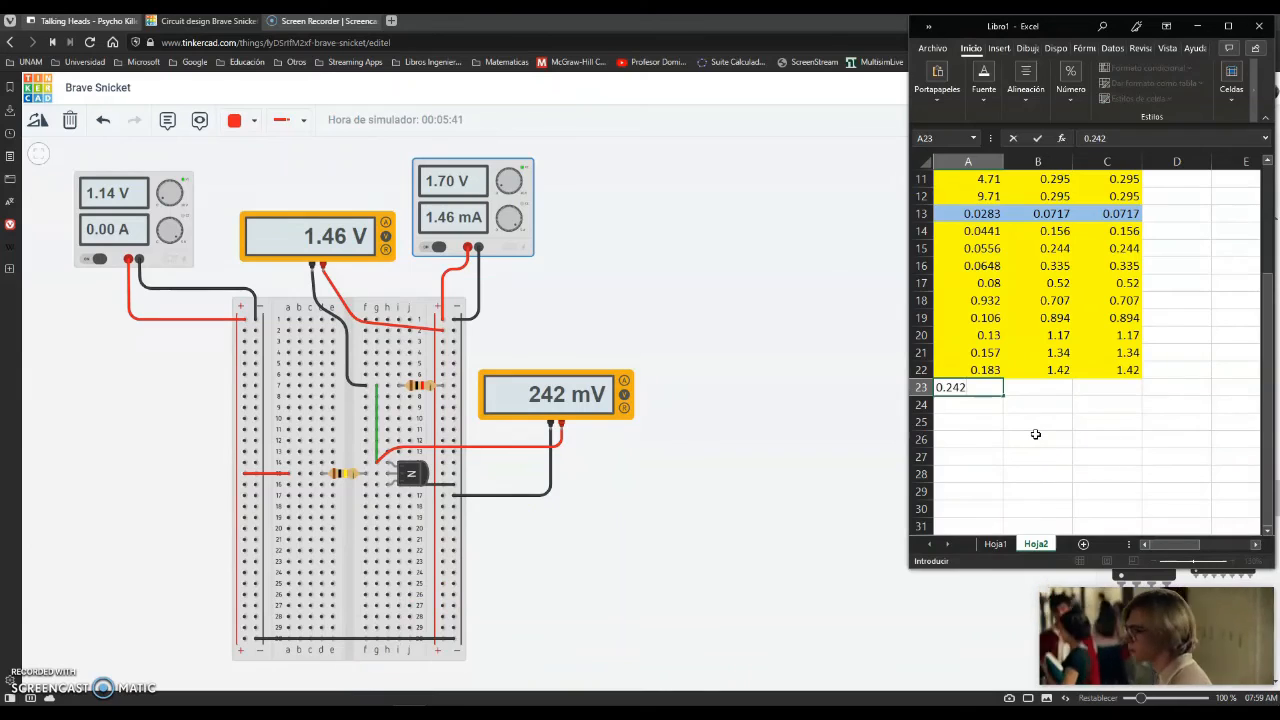
key(Tab)
text(1.46)
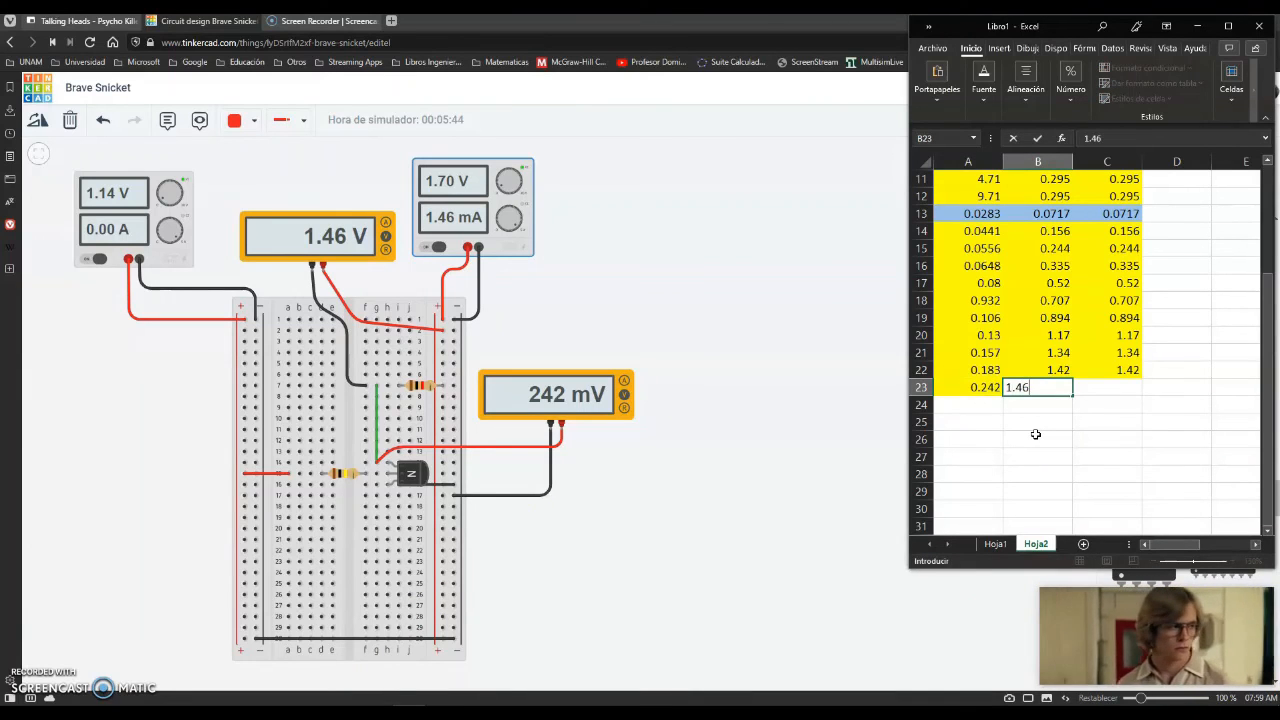
key(Tab)
text(1.46)
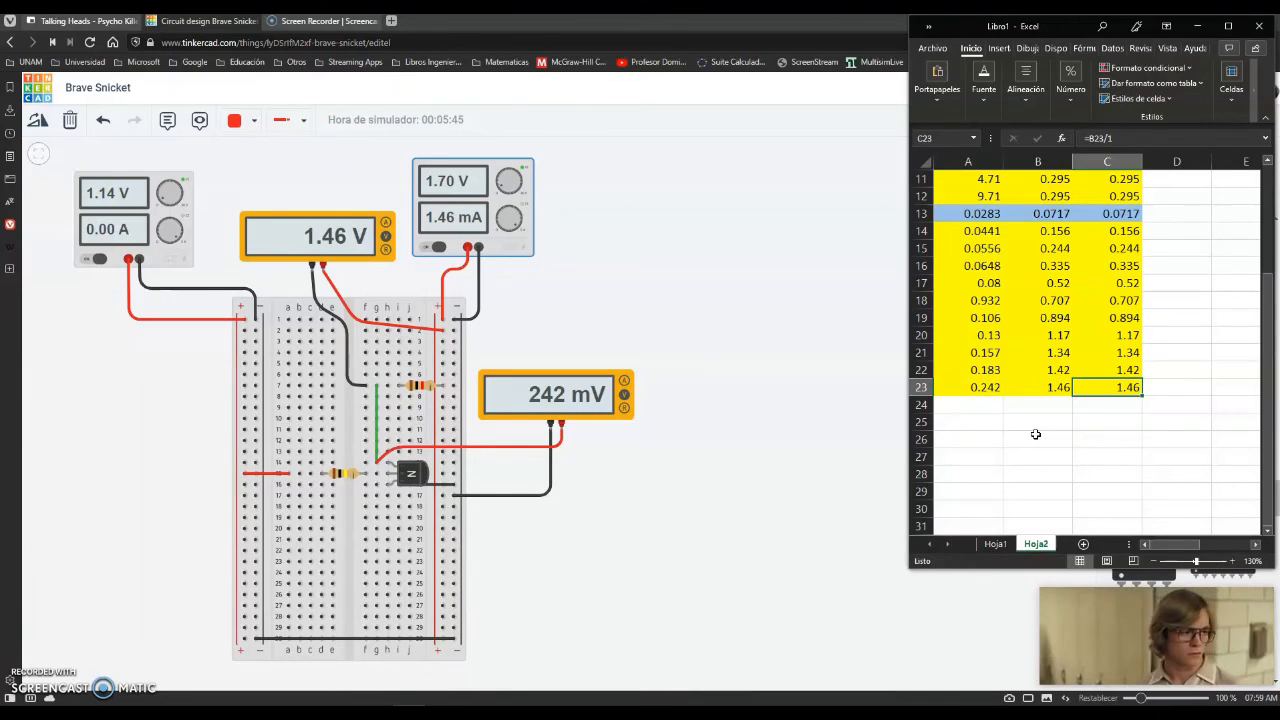
key(Return)
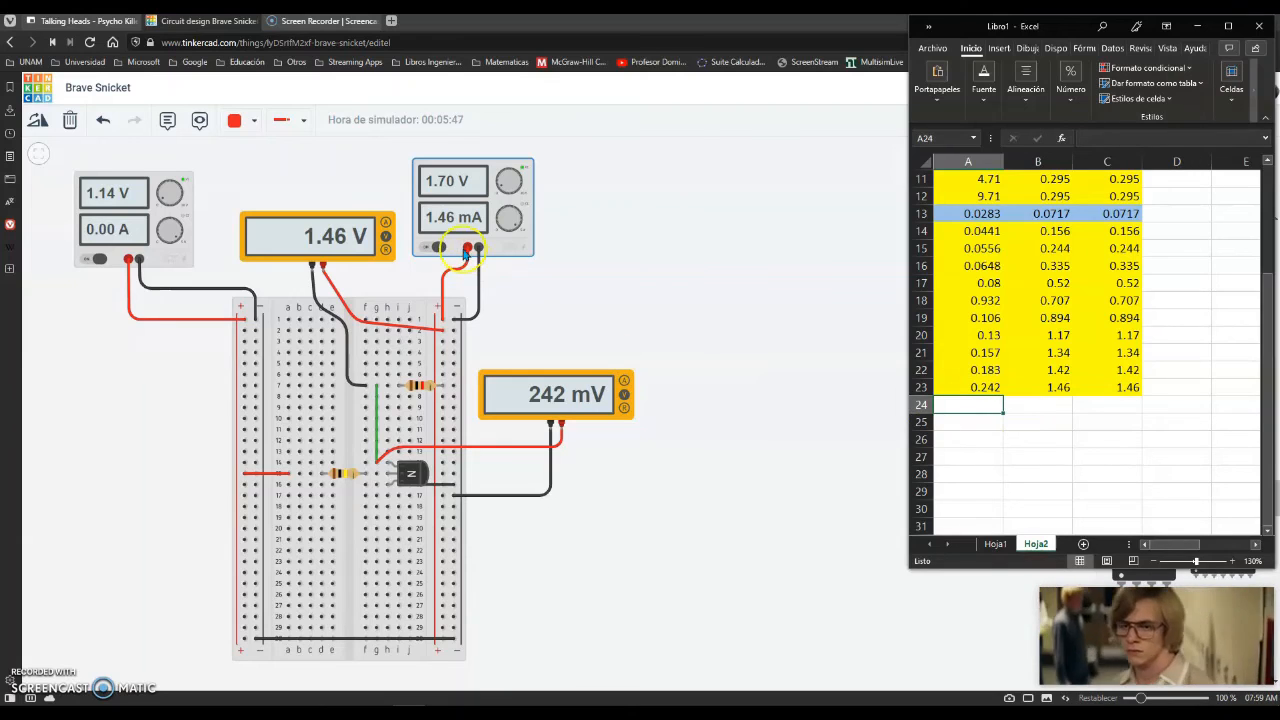
Switch to Tinkercad and set the VCC power supply's voltage to 1.8 V.
click(495, 238)
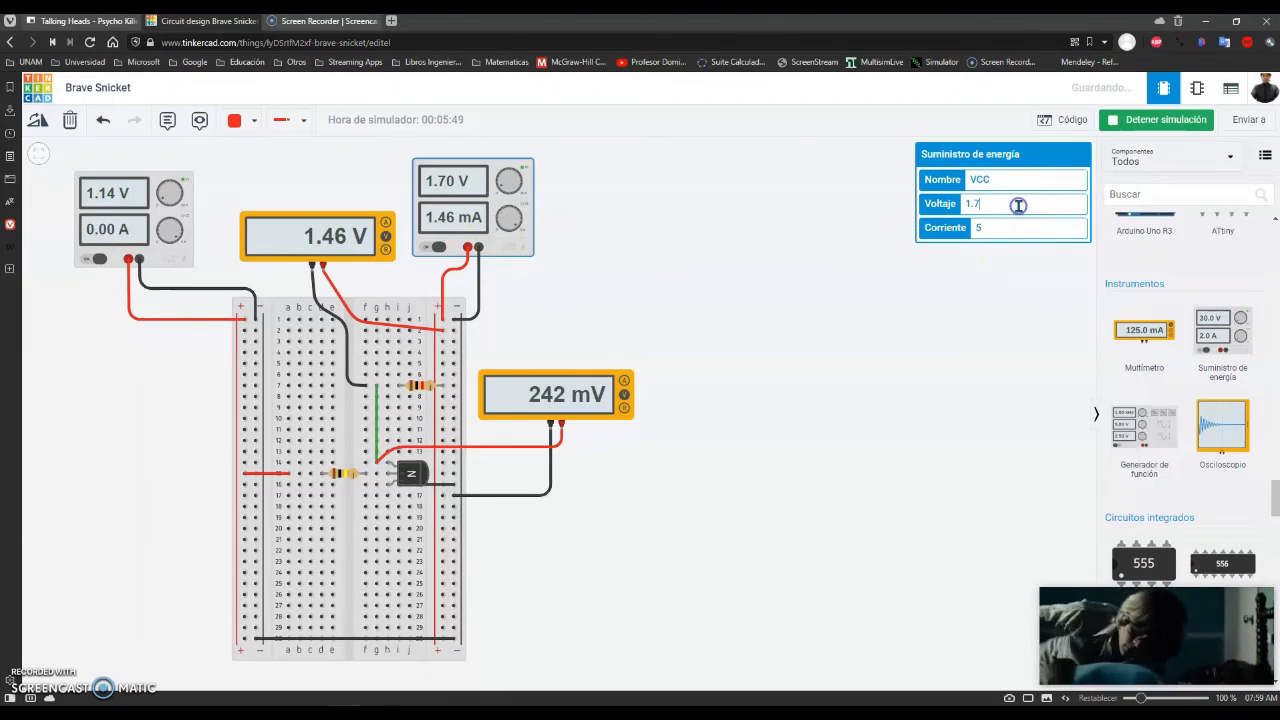
key(BackSpace)
text(8)
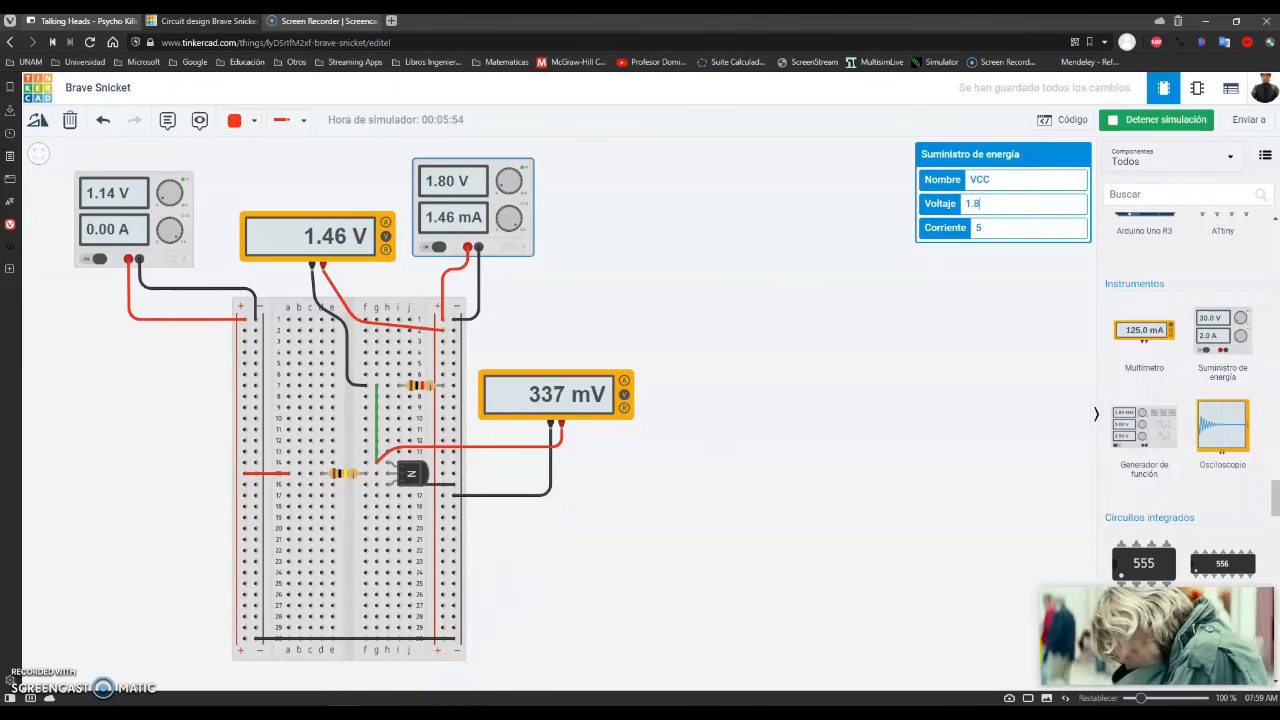
Switch to Excel and record VCE 0.337 in A24 and VRC 1.46 in B24.
click(344, 714)
text(0.337)
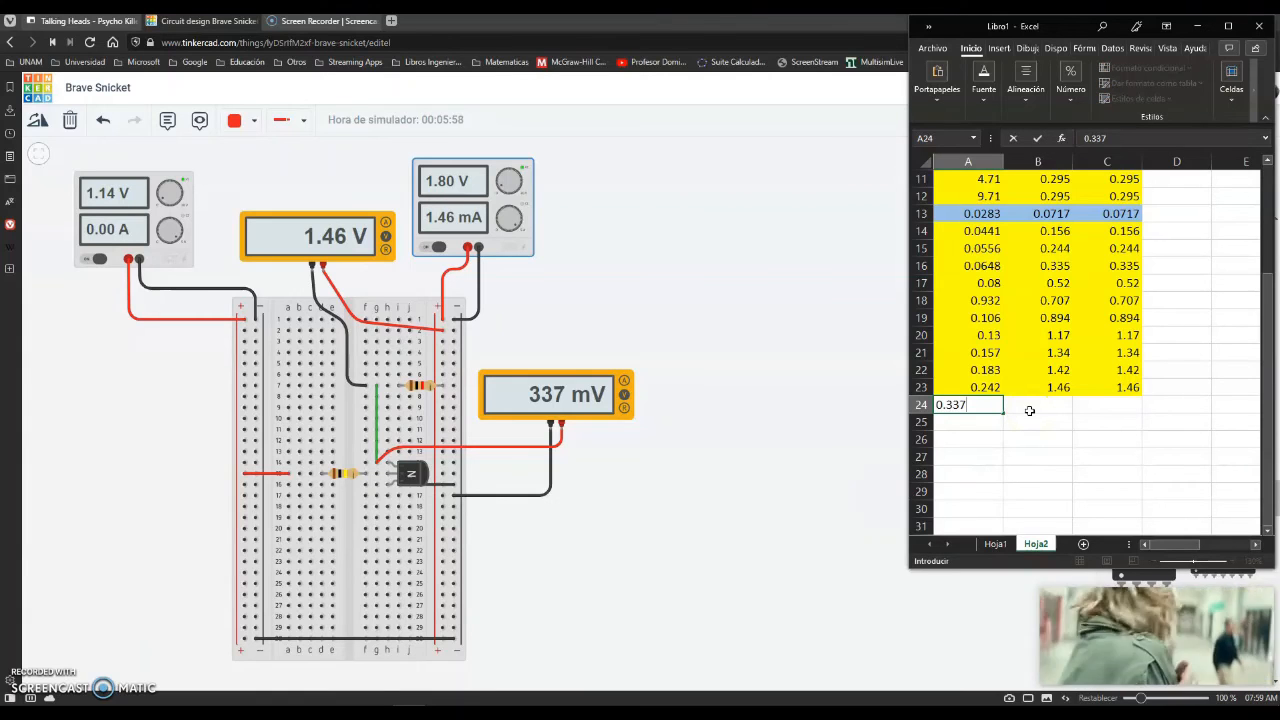
click(1030, 412)
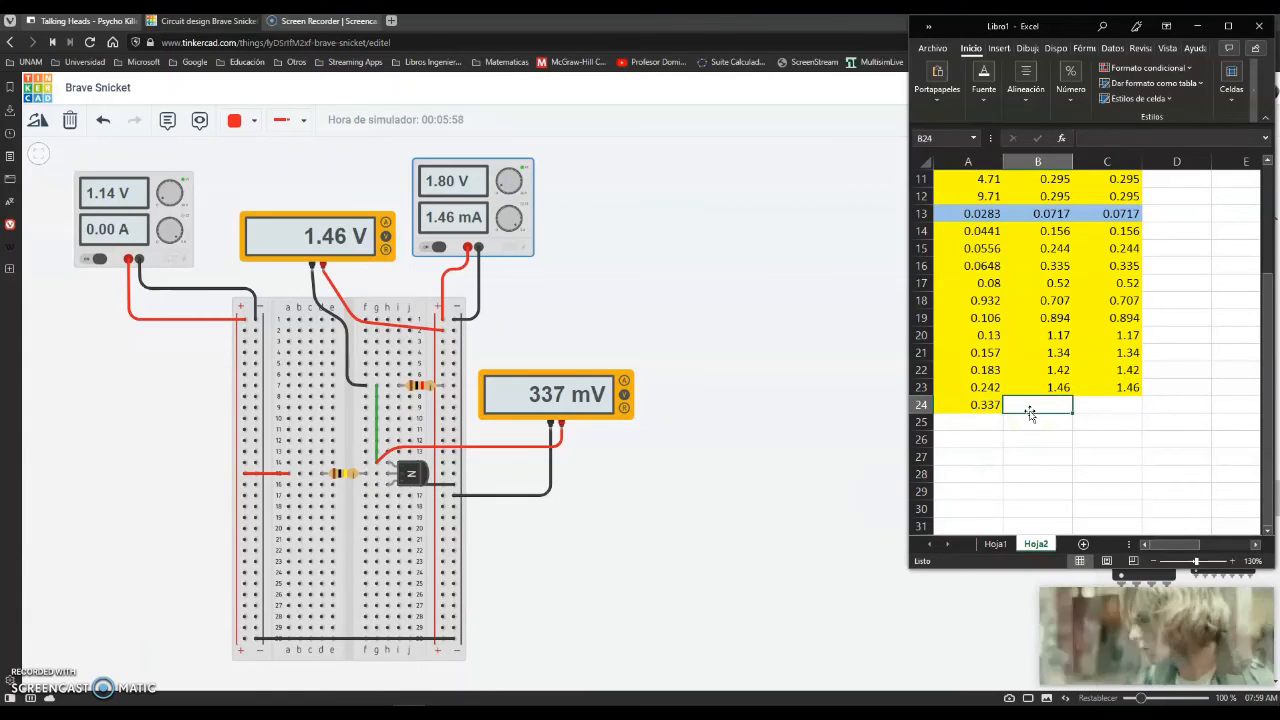
text(1.46)
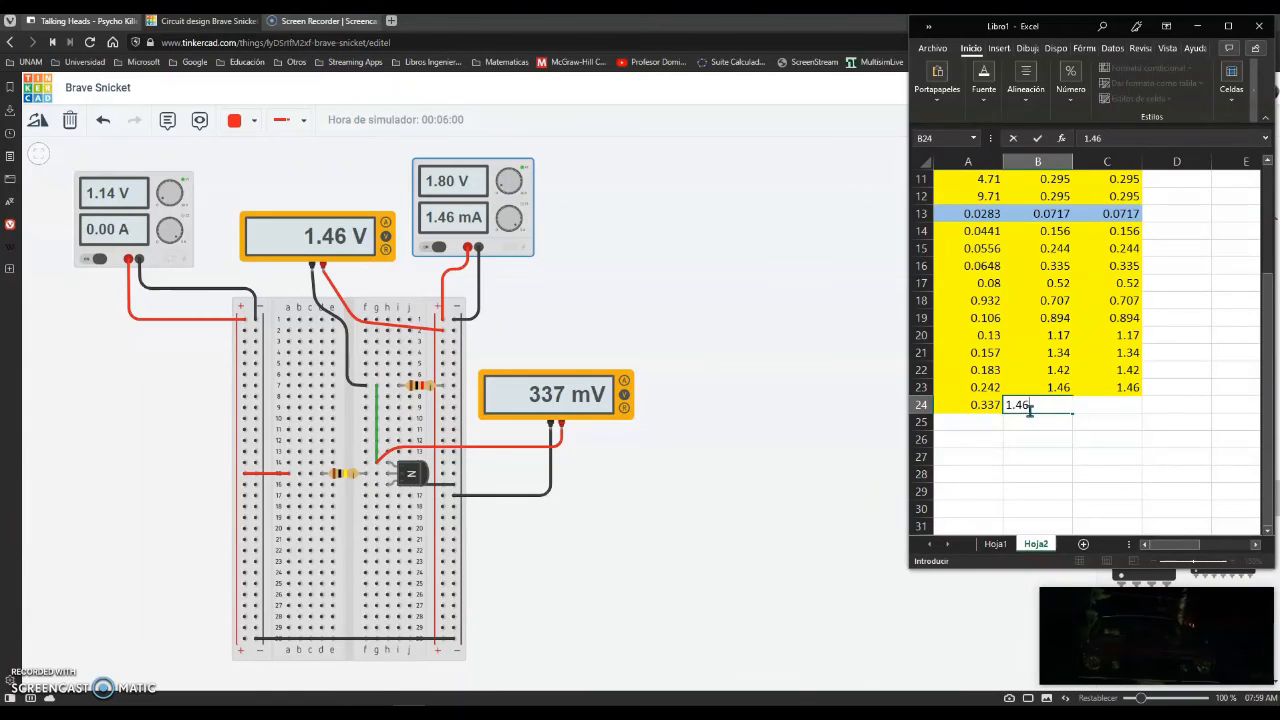
key(Tab)
key(Return)
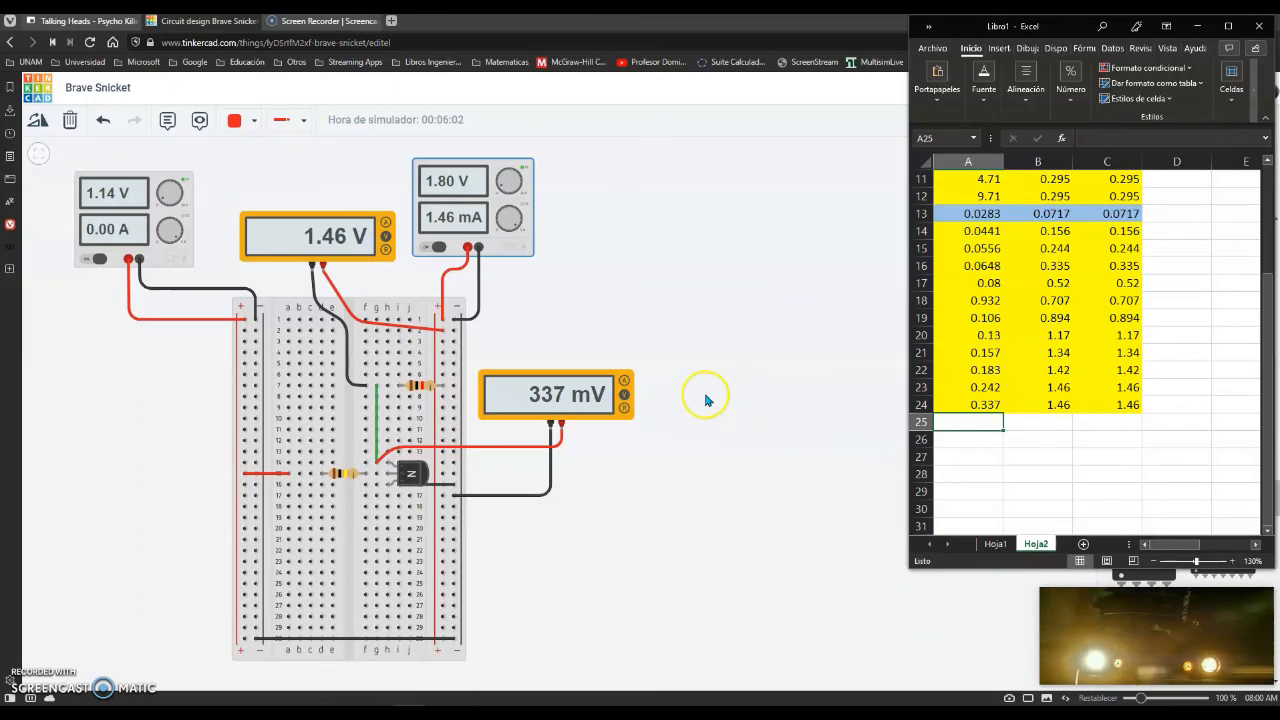
Switch to Tinkercad and set the VCC power supply's voltage to 2 V.
click(513, 249)
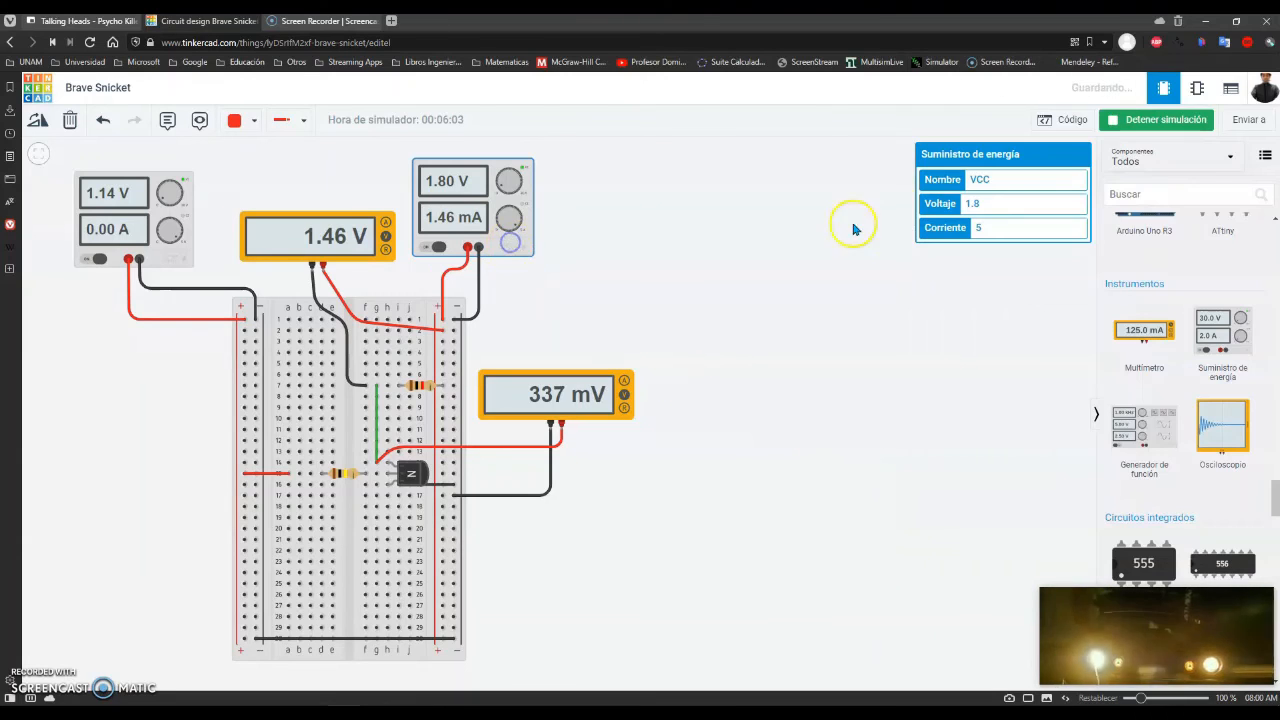
click(991, 203)
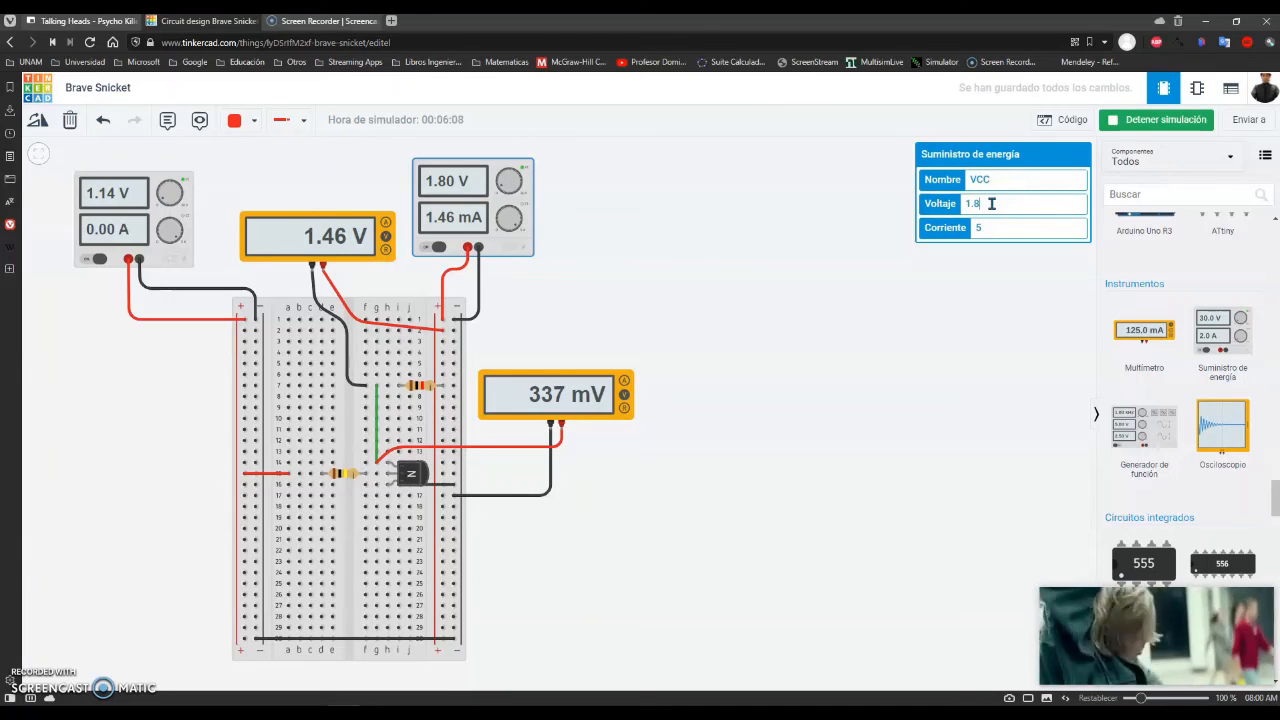
key(BackSpace)
key(BackSpace)
key(BackSpace)
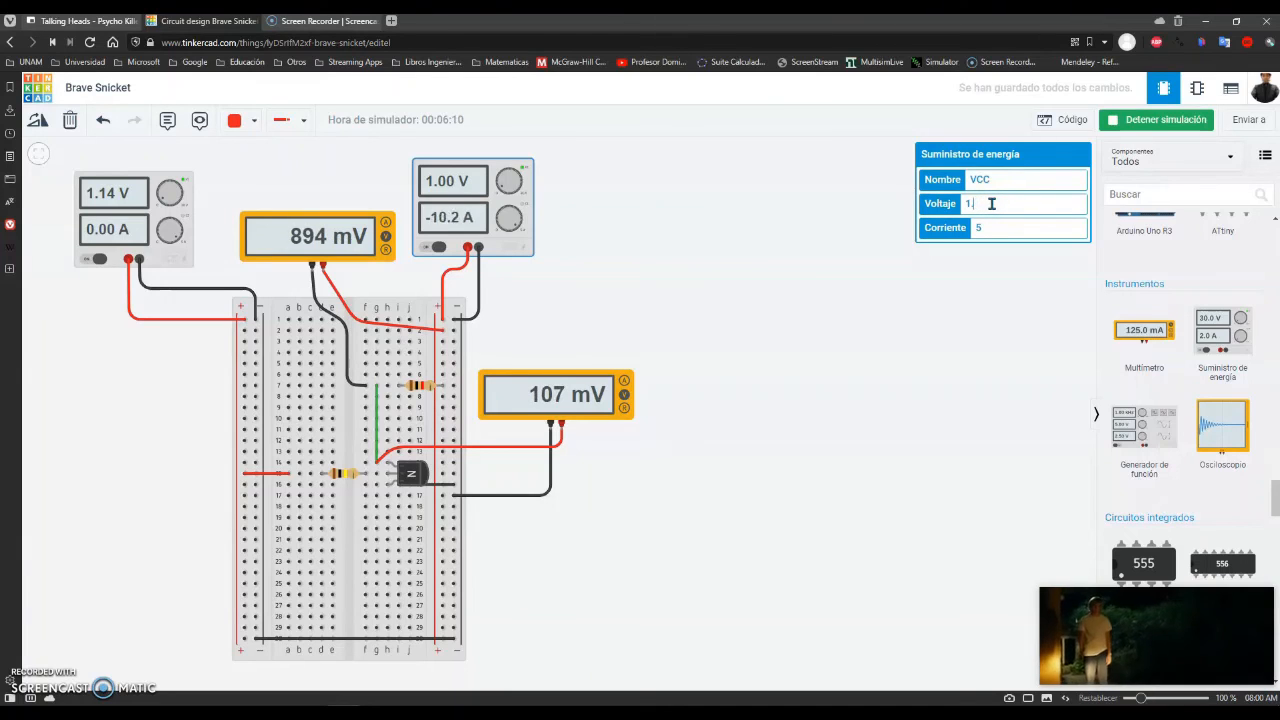
text(2)
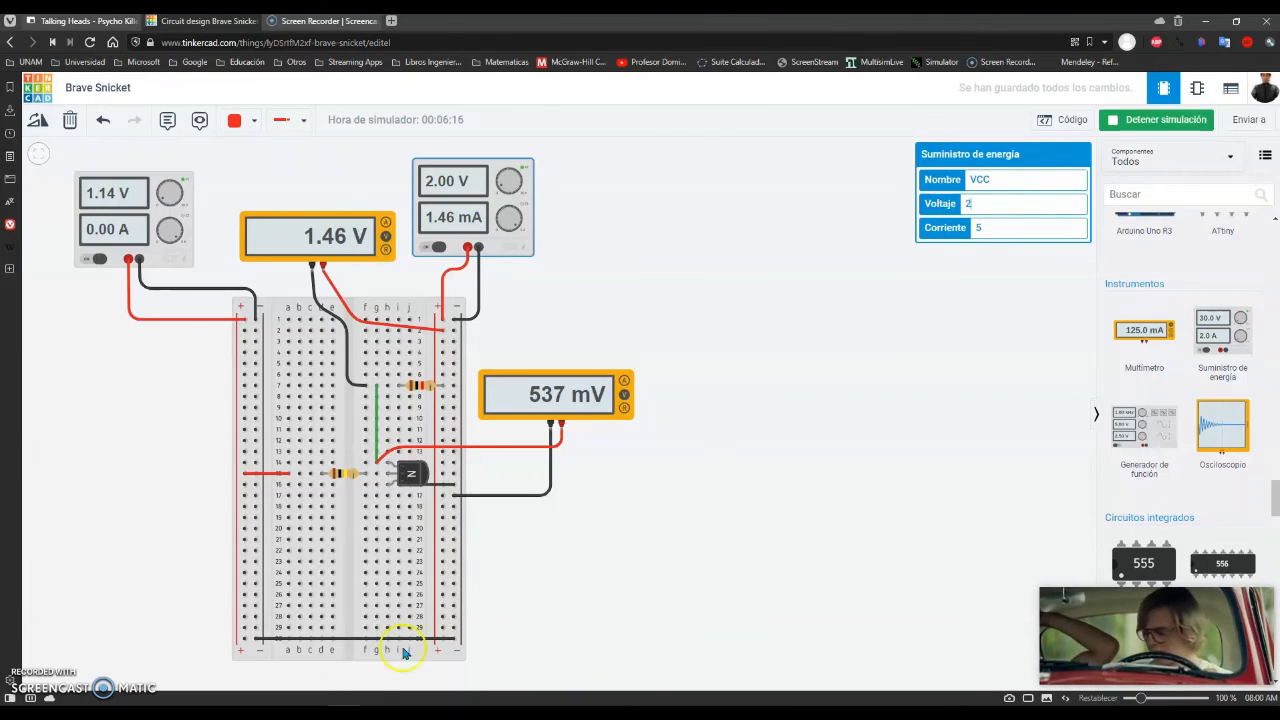
Switch to Excel and record VCE 0.537 in A25 and VRC 1.46 in B25.
key(alt+Tab)
text(0.)
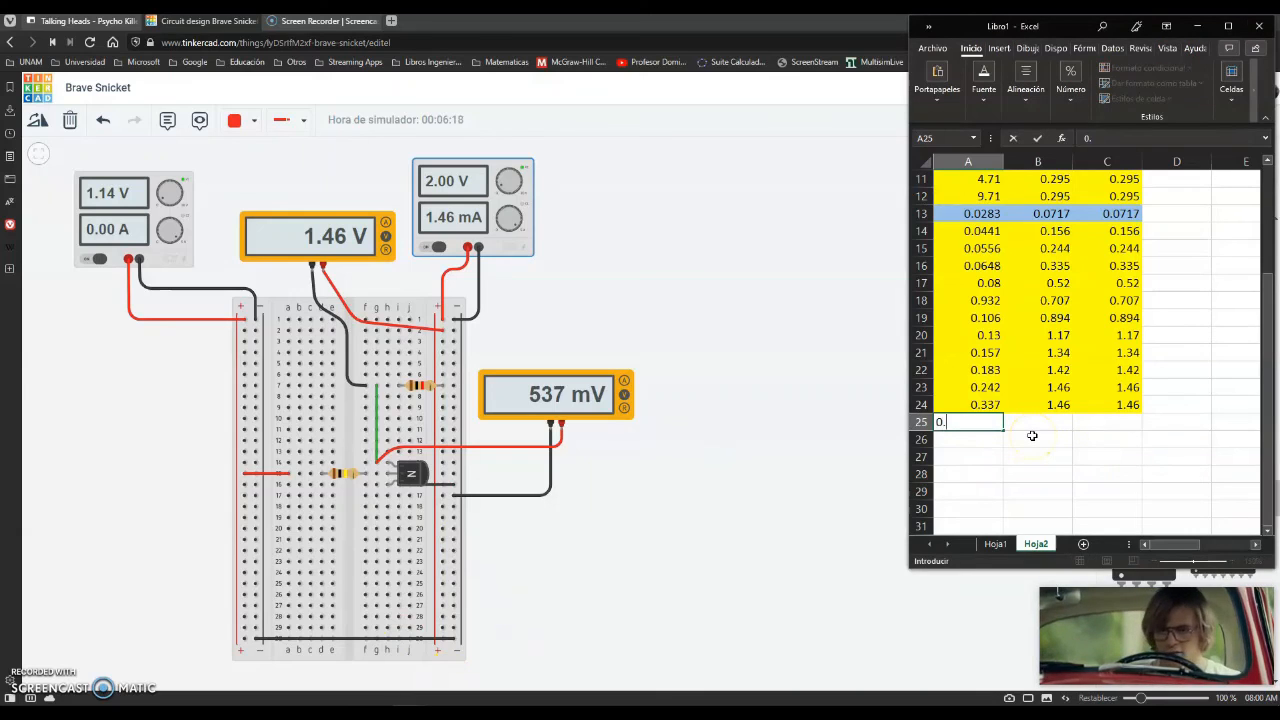
text(537)
key(Tab)
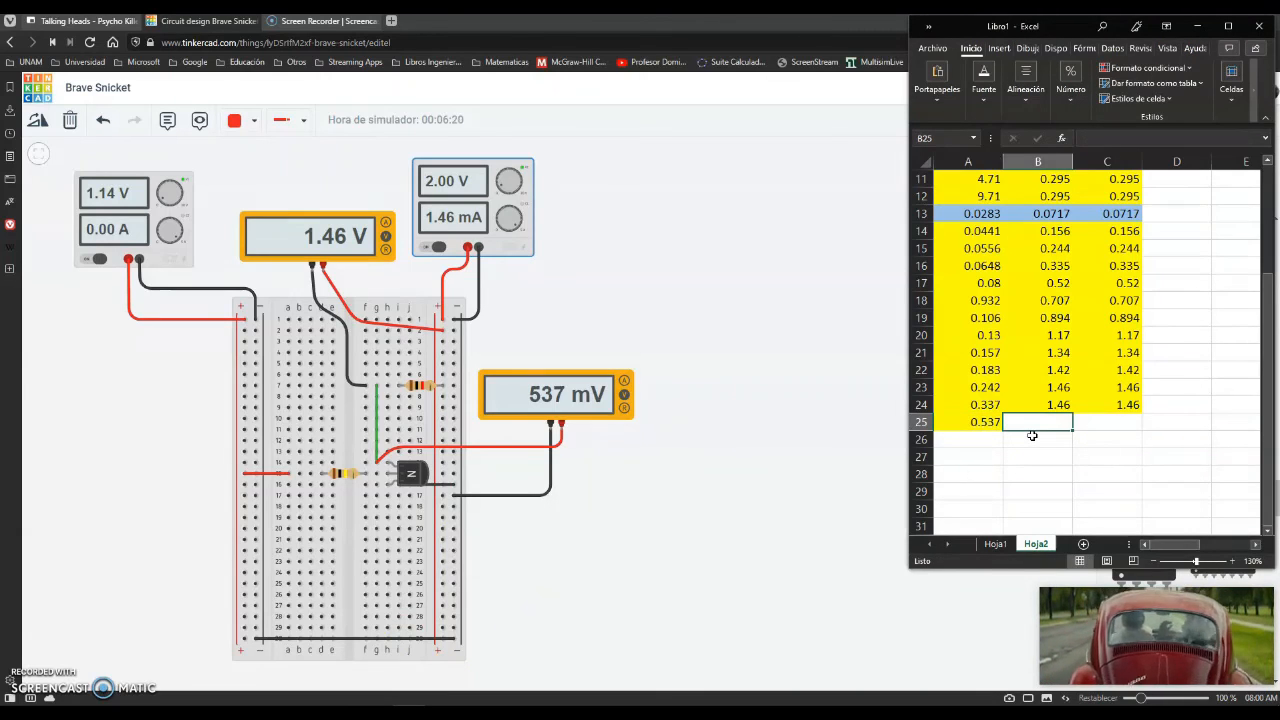
text(1.46)
key(Tab)
text(1.46)
key(Tab)
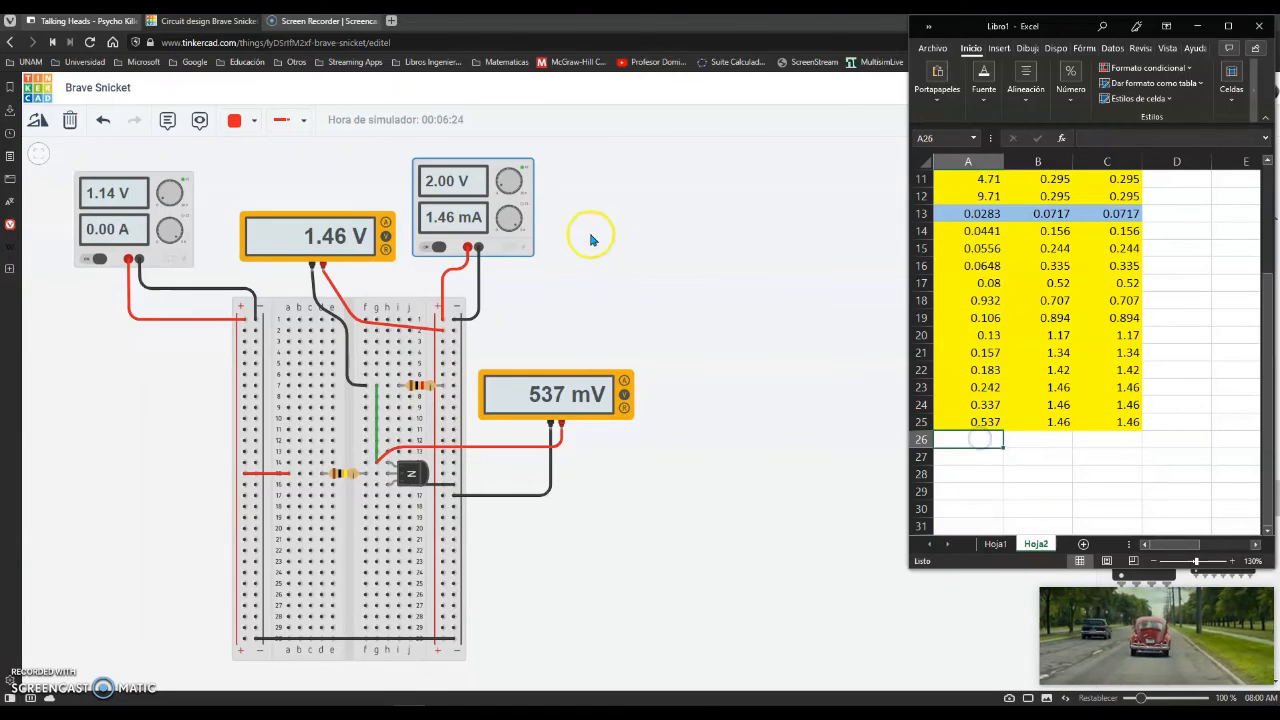
Switch to Tinkercad and set the VCC power supply's voltage to 5 V.
click(515, 233)
click(1006, 205)
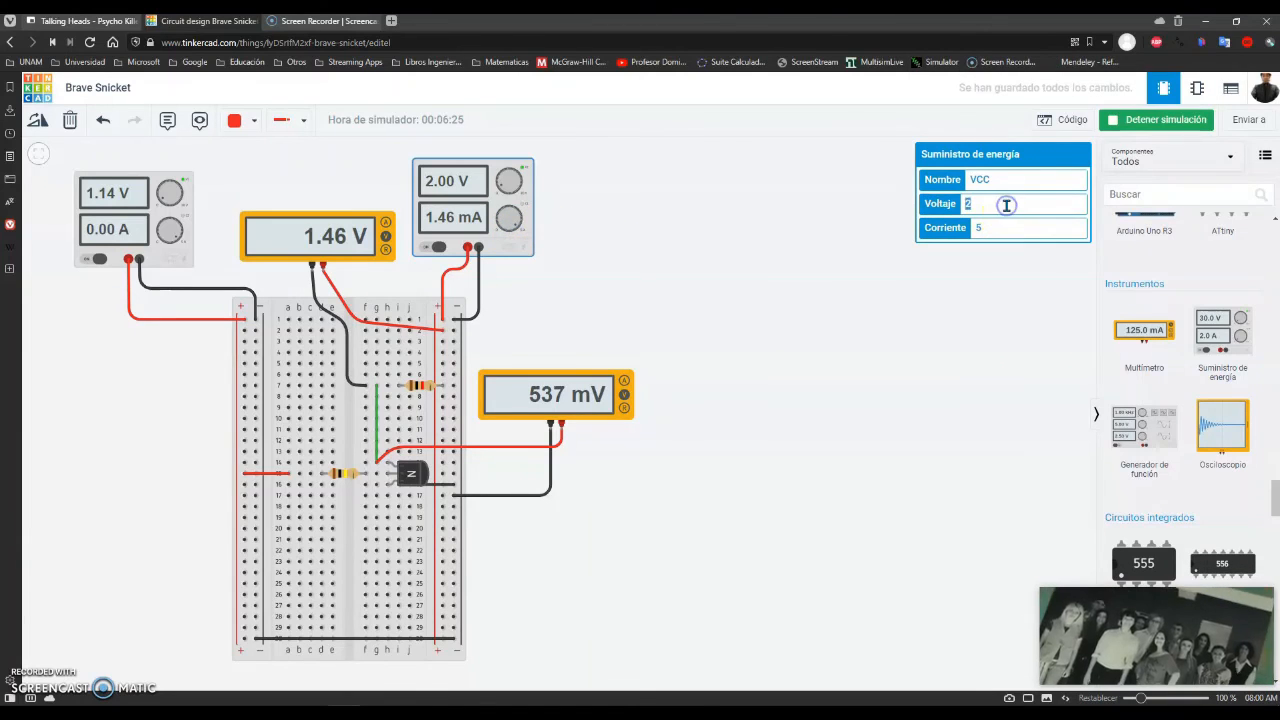
text(5)
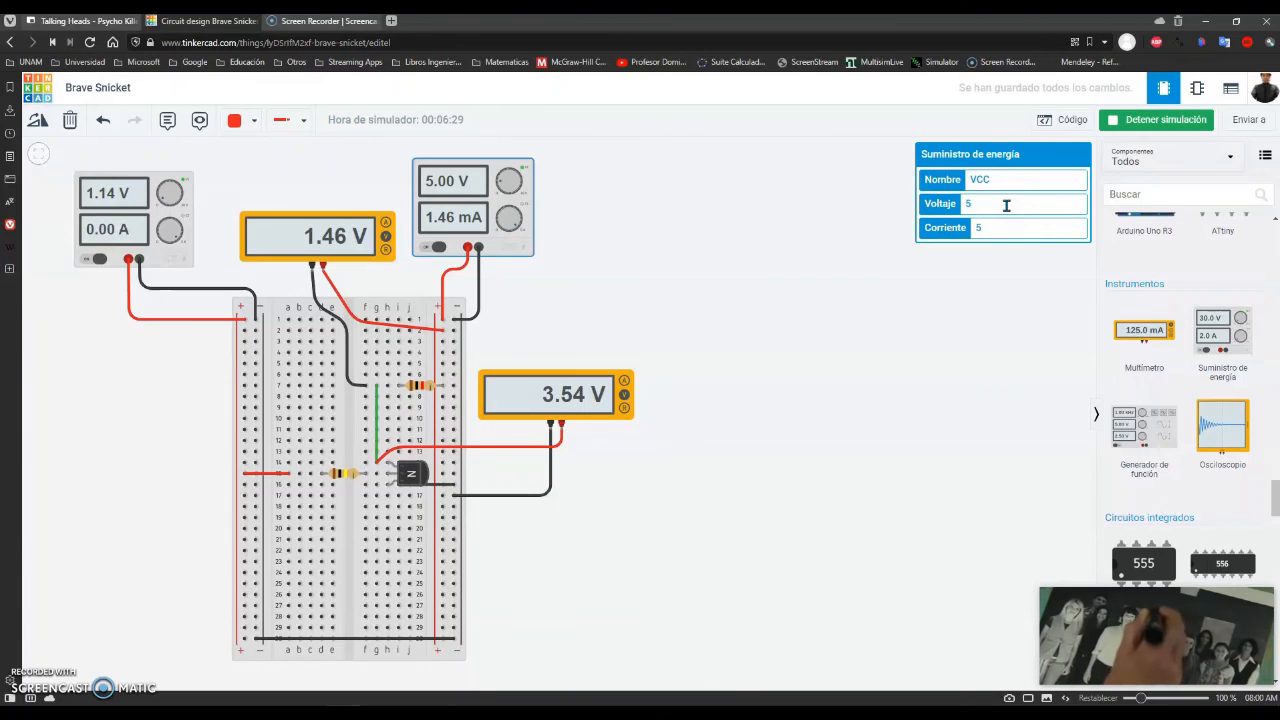
Switch to Excel and record VCE 3.54 in A26 and VRC 1.46 in B26.
click(456, 713)
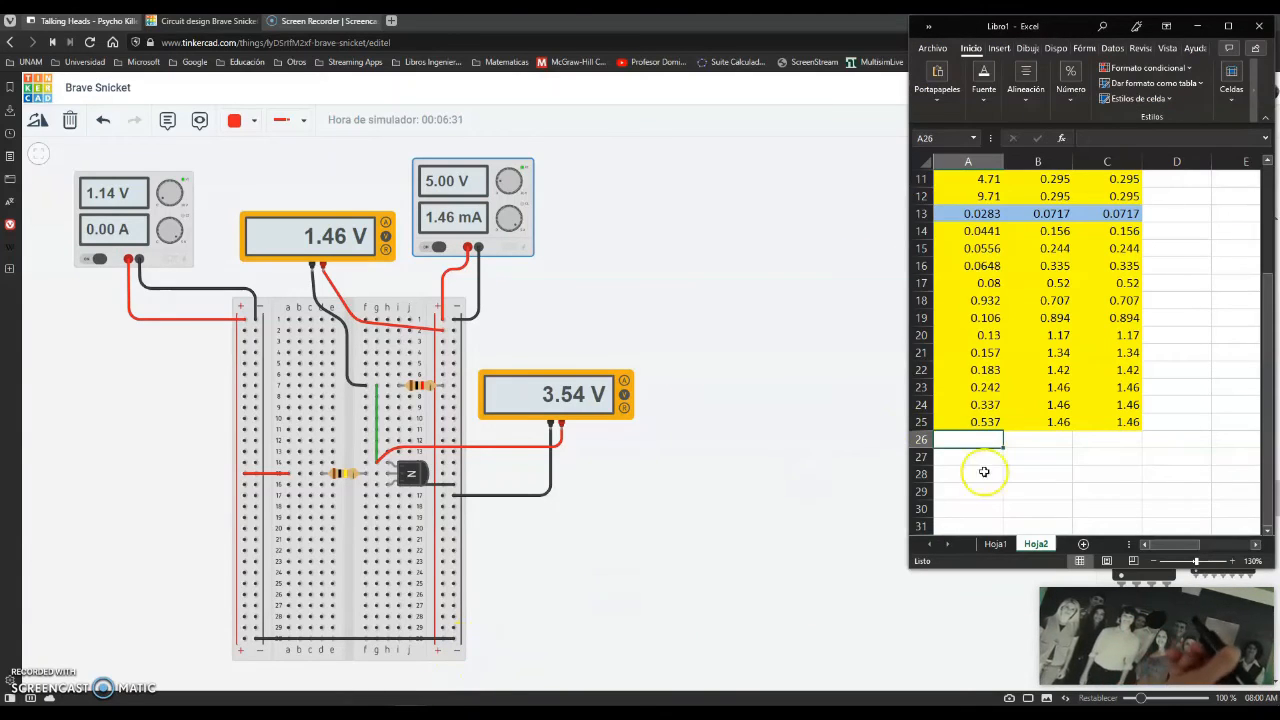
text(3.54)
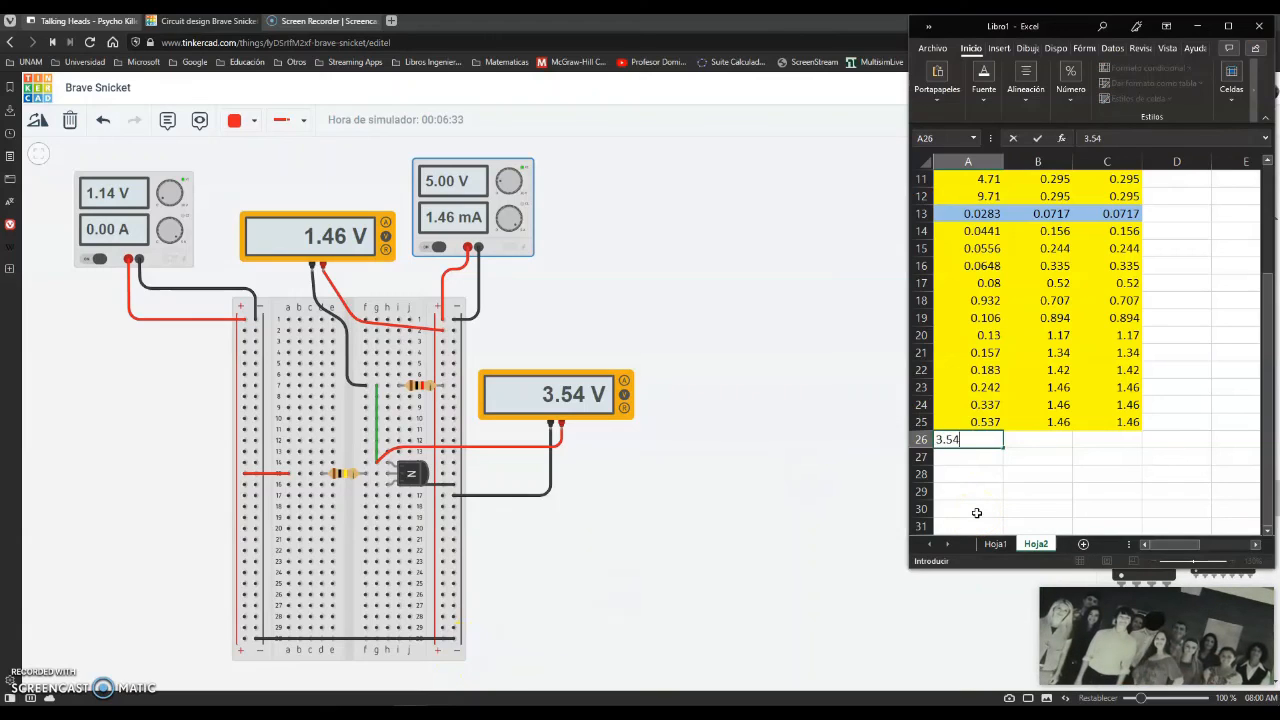
key(Tab)
text(1)
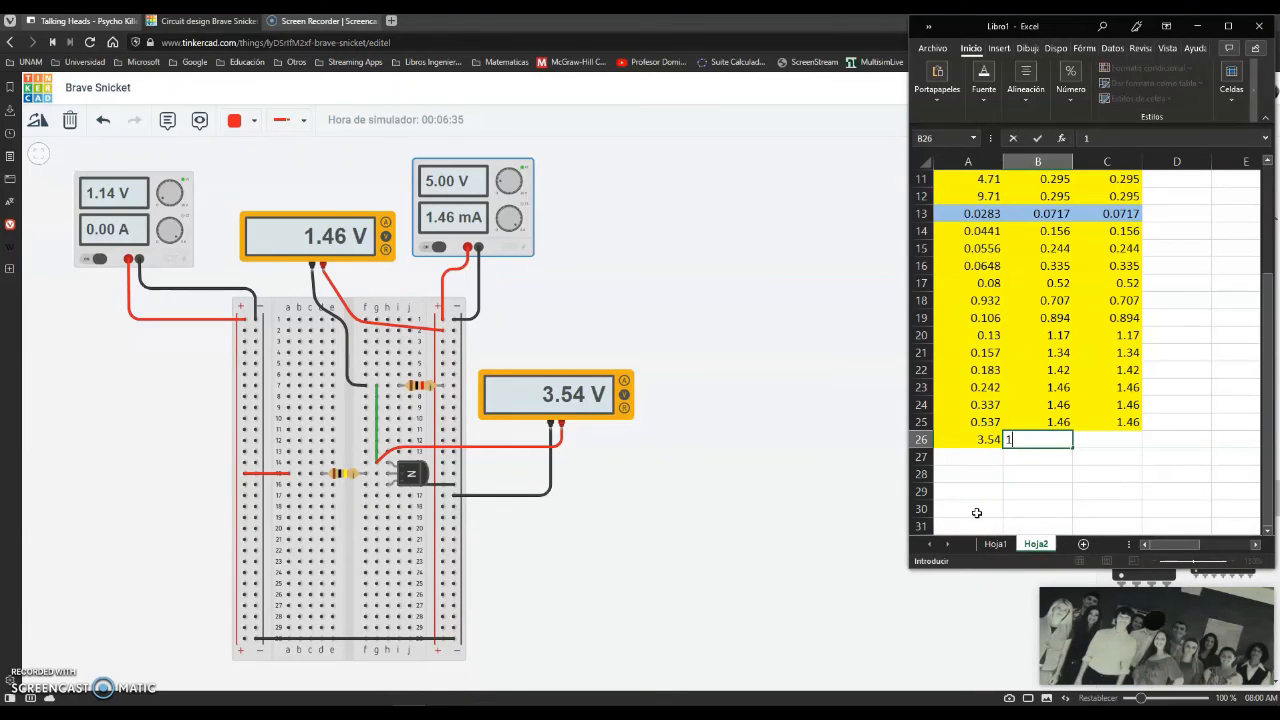
text(.46)
key(Tab)
text(1.46)
key(Return)
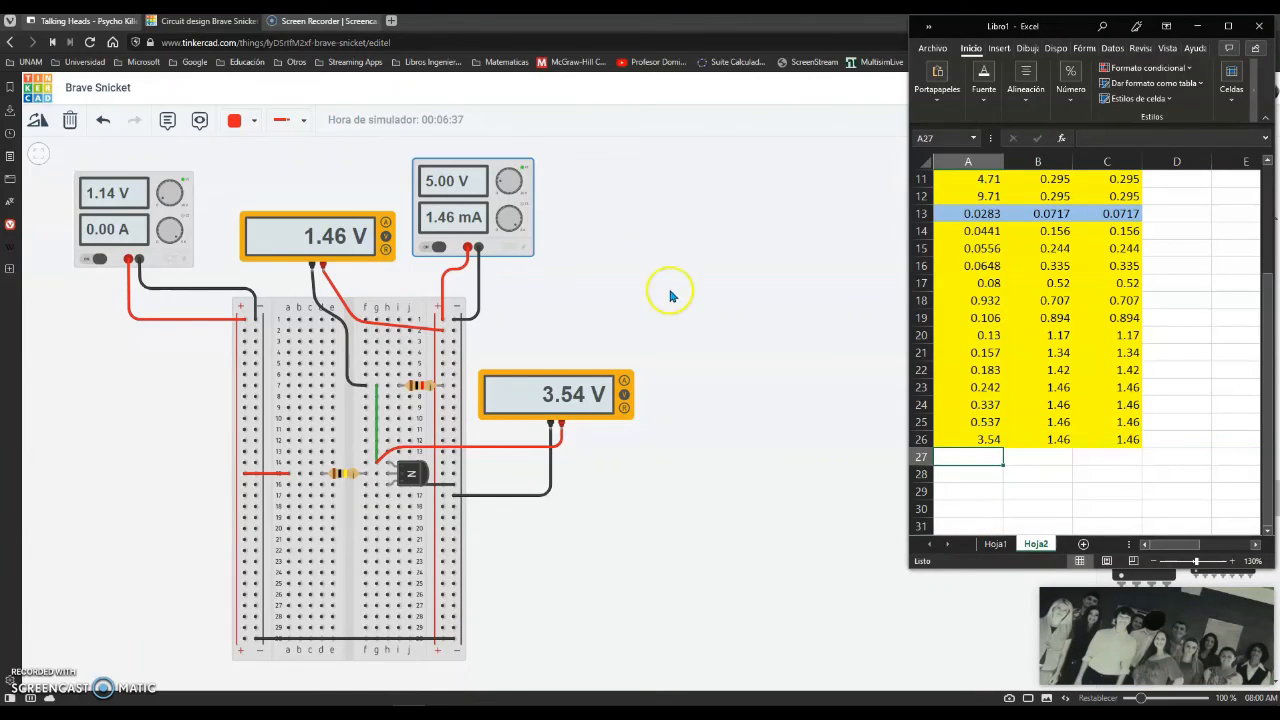
Switch to Tinkercad and set the VCC power supply's voltage to 10 V.
click(515, 238)
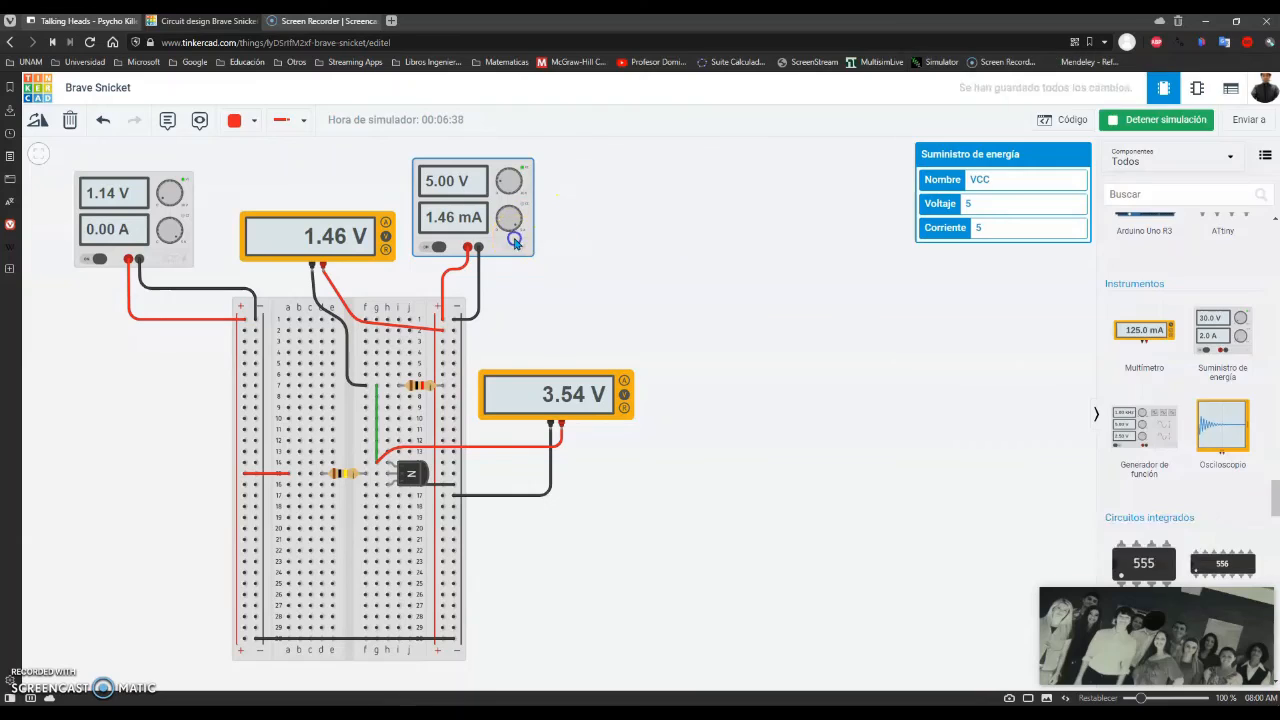
double_click(1007, 209)
text(10)
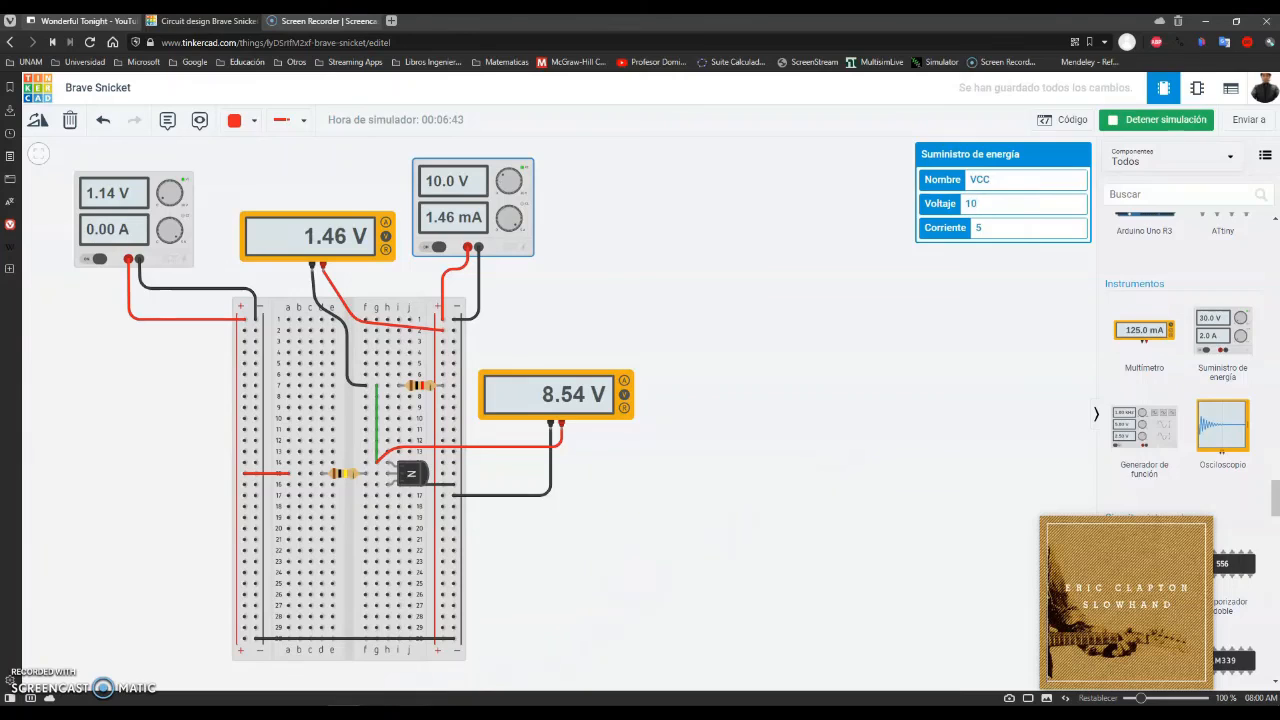
Switch to Excel and record VCE 8.54 in A27 and VRC 1.46 in B27.
click(403, 712)
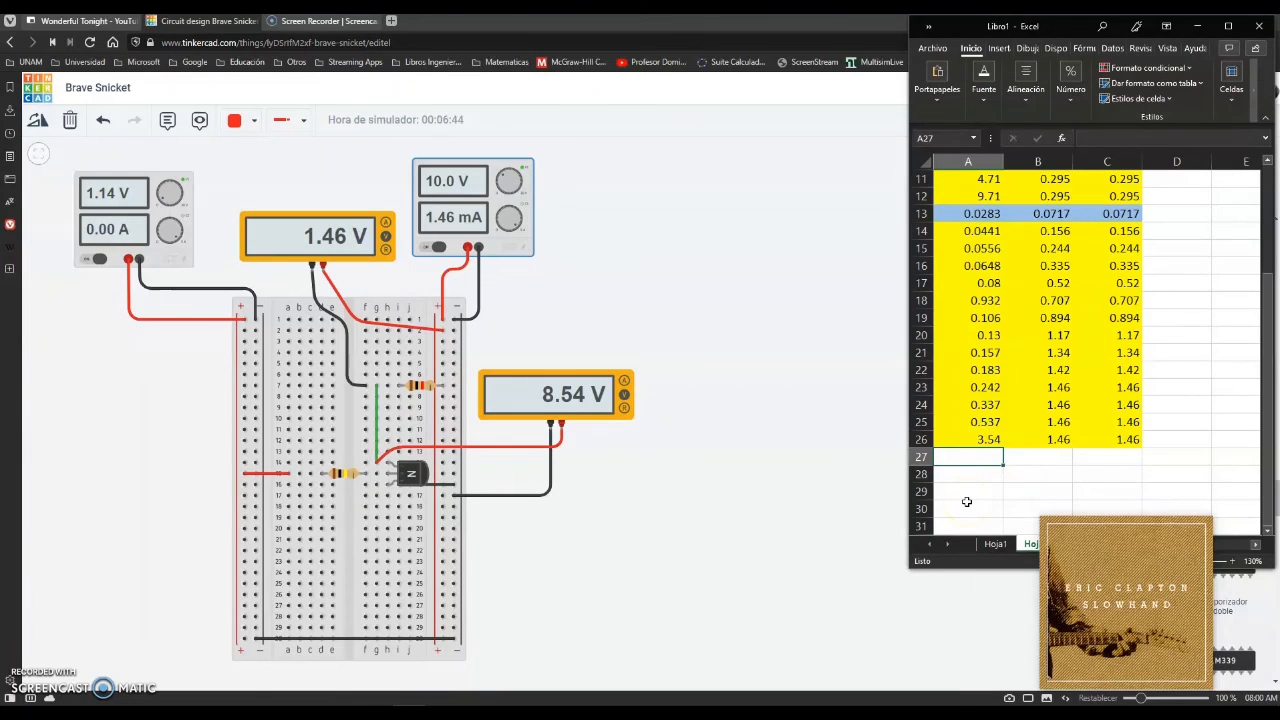
text(8.54)
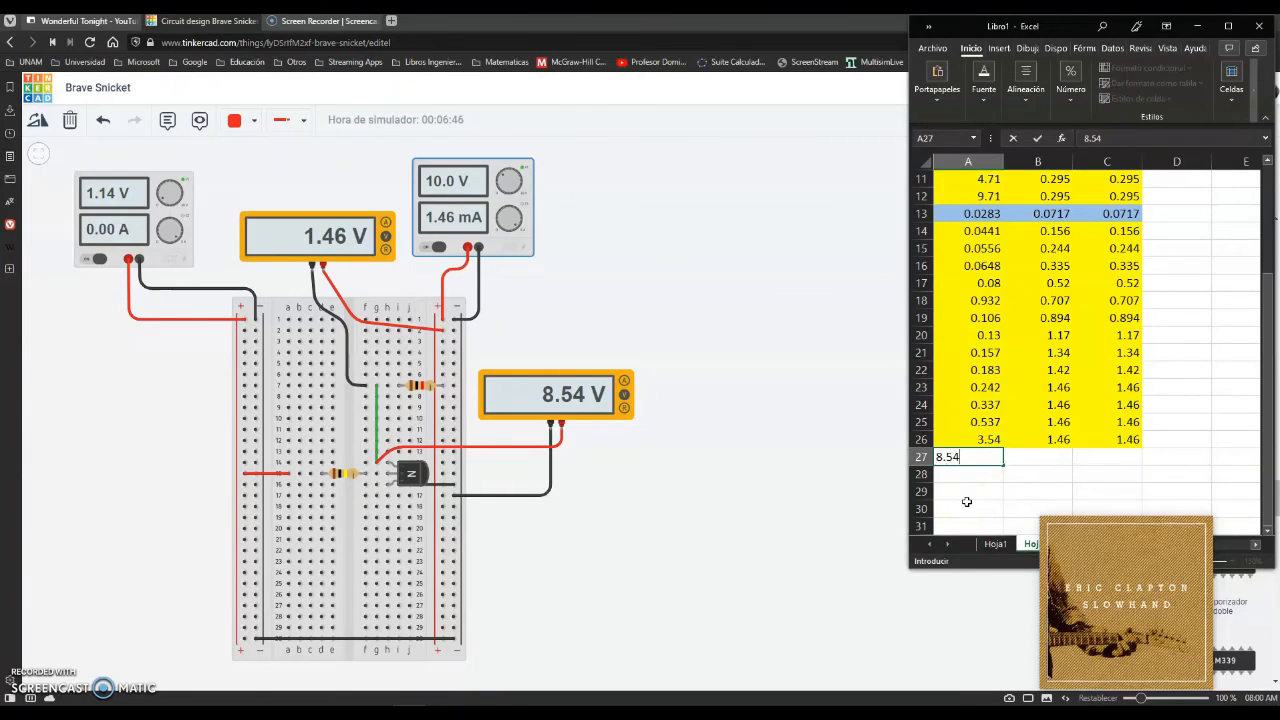
key(Tab)
text(1.46)
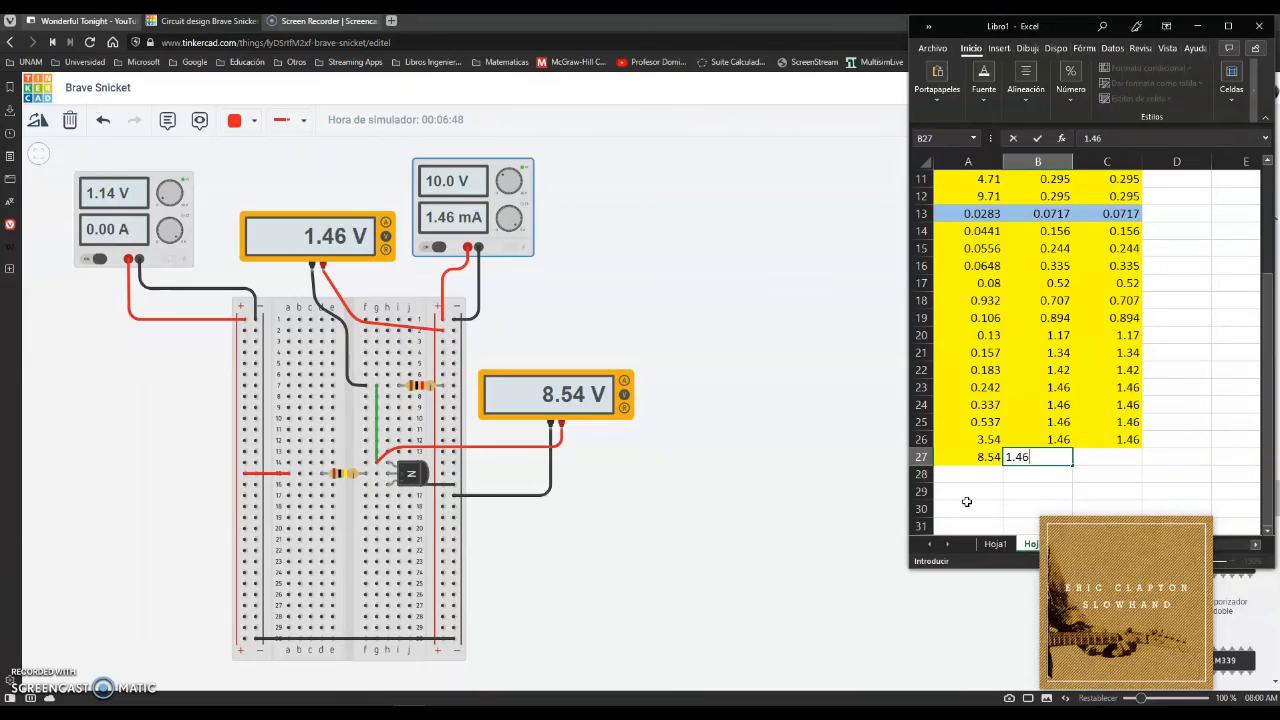
key(Tab)
key(Return)
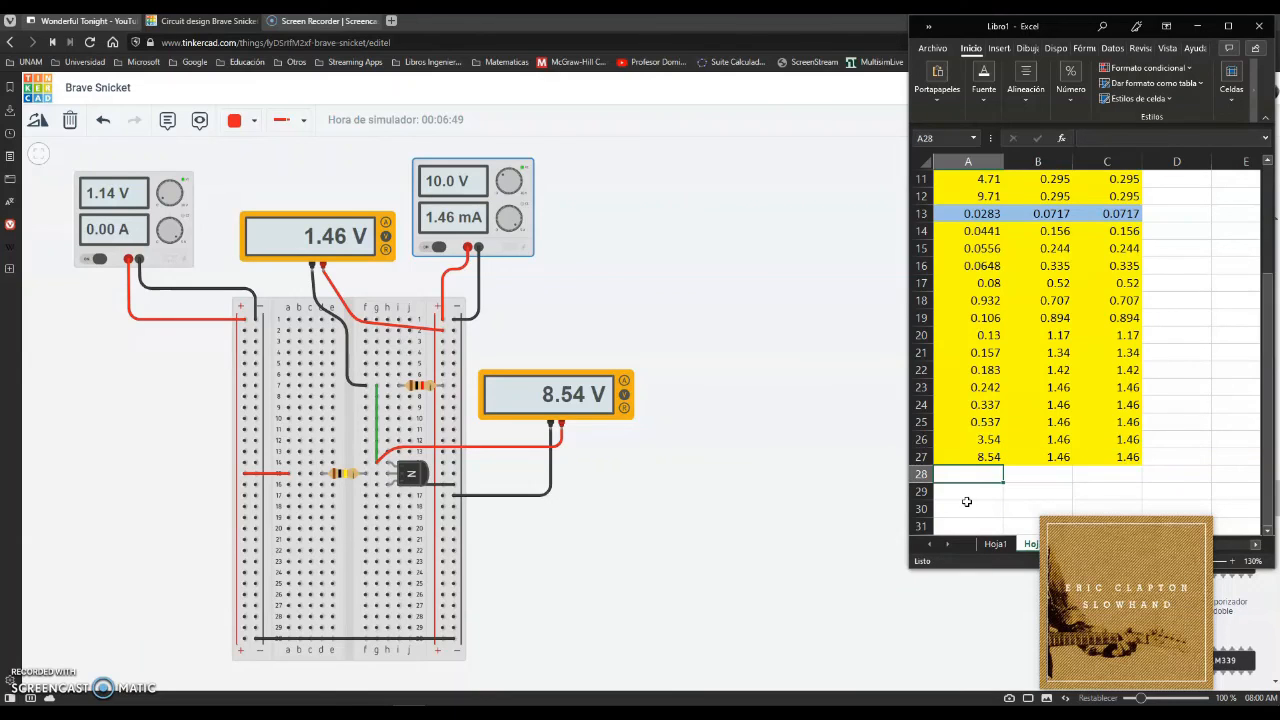
Switch to Tinkercad and set the VCC power supply's voltage to 15 V.
click(512, 244)
click(1001, 202)
double_click(1001, 202)
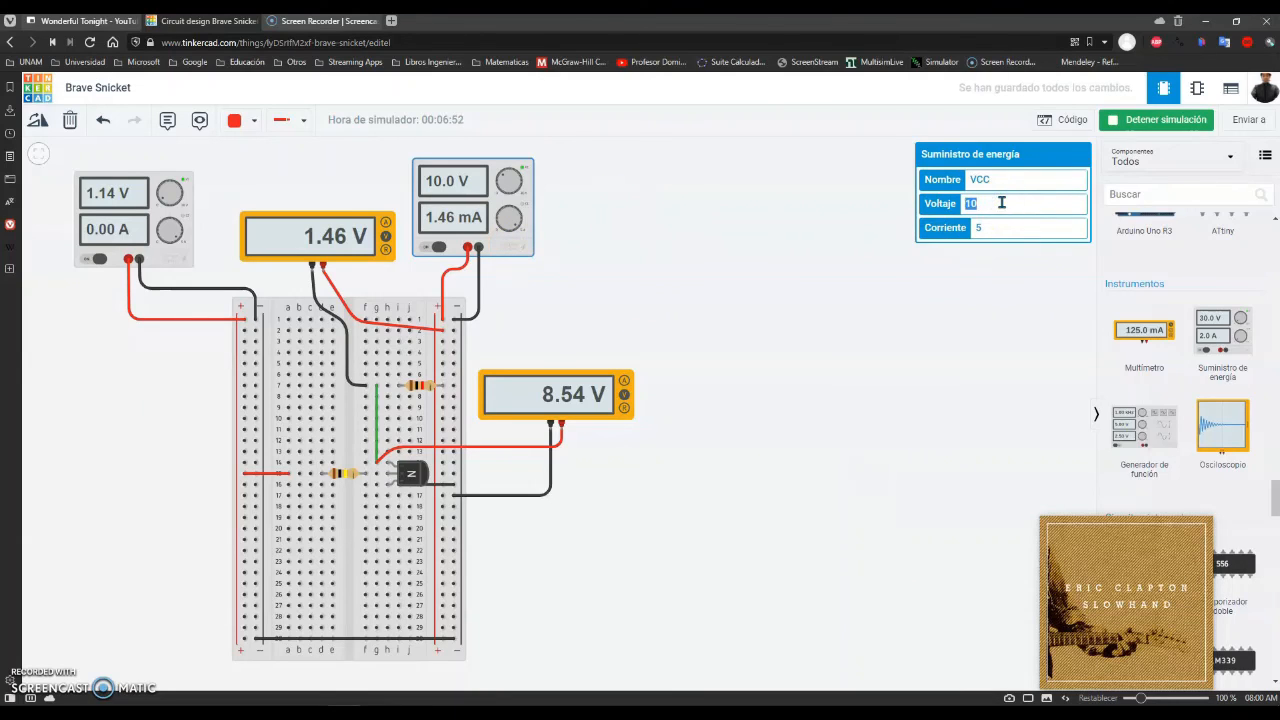
text(15)
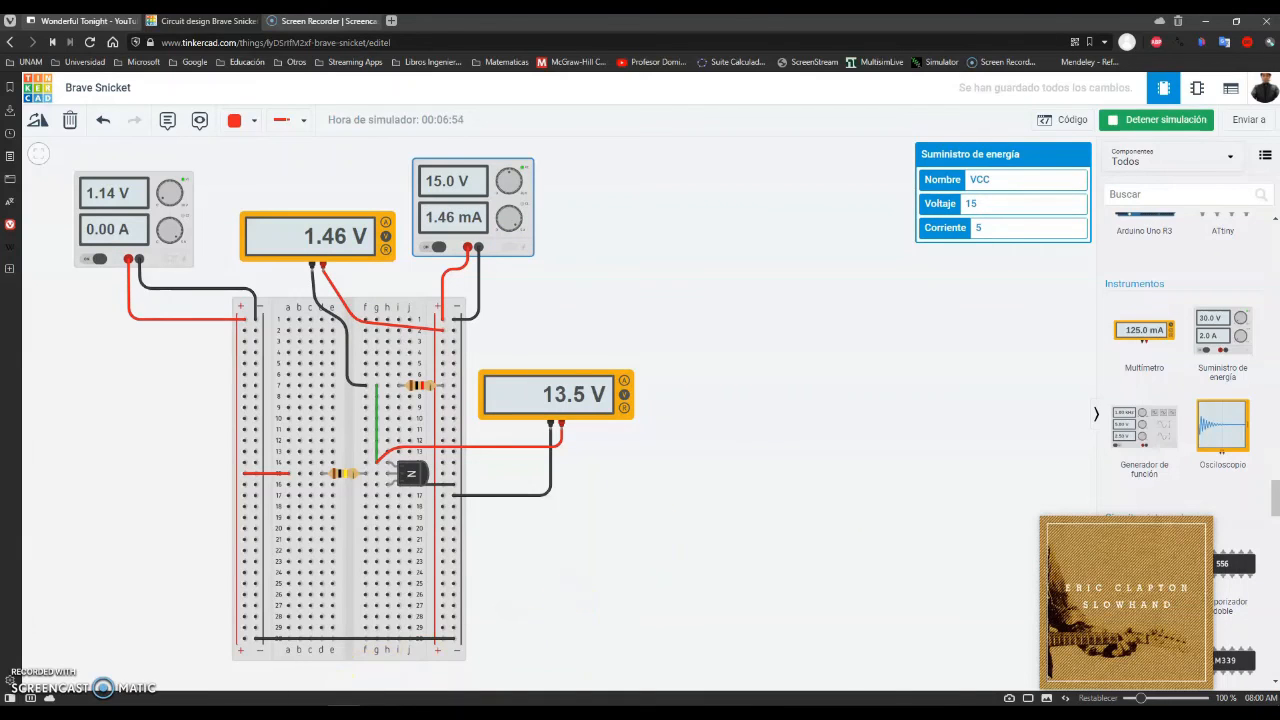
Switch to Excel and record VCE 13.5 in A28 and VRC 1.46 in B28.
click(344, 712)
text(13.5)
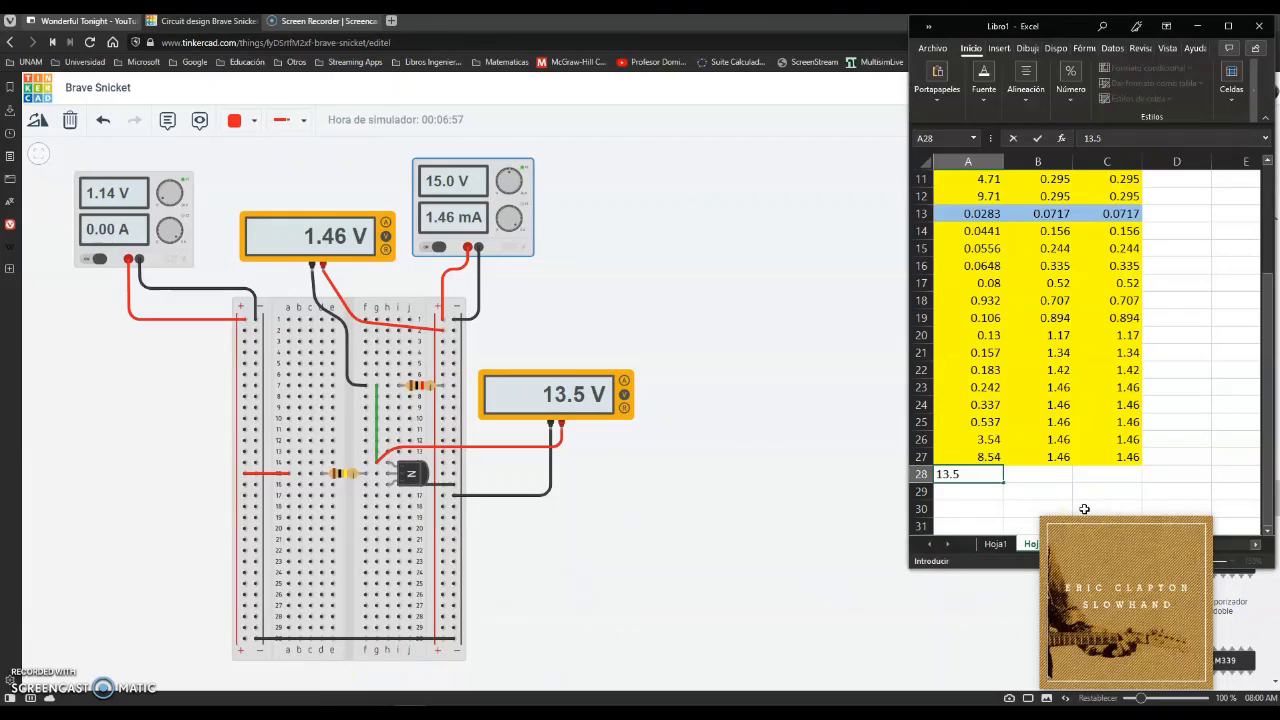
key(Tab)
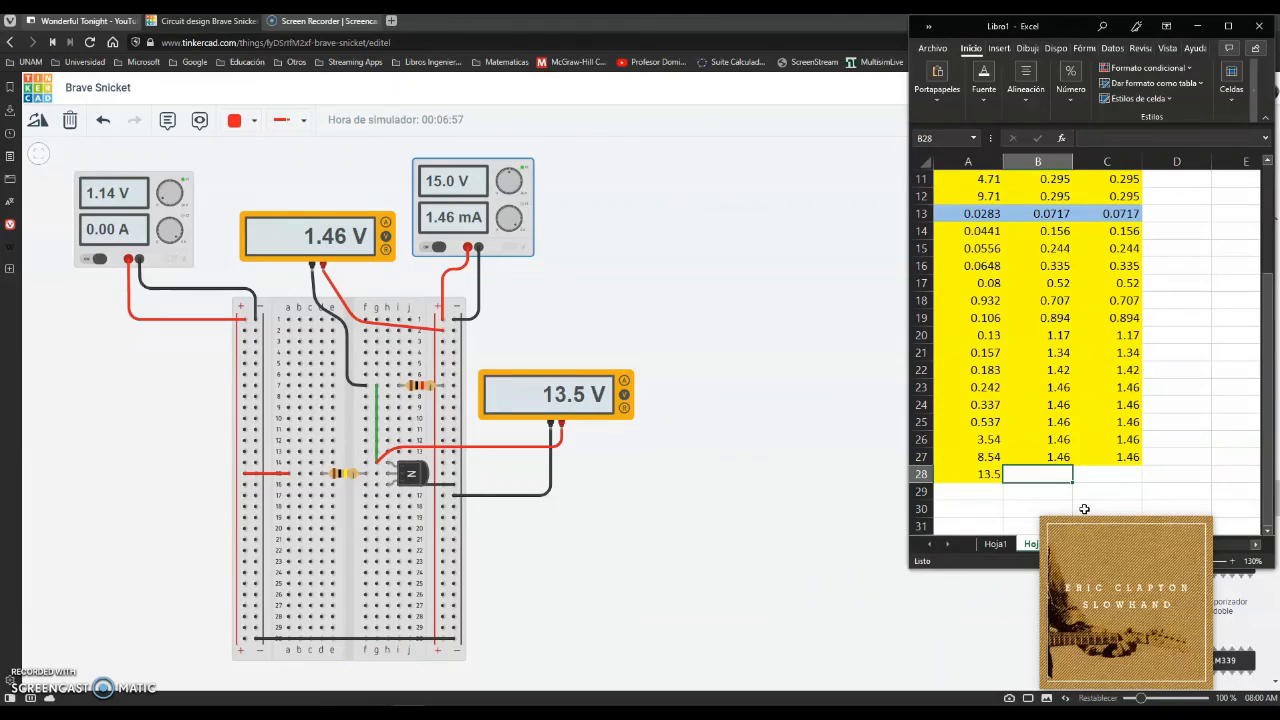
text(1.46)
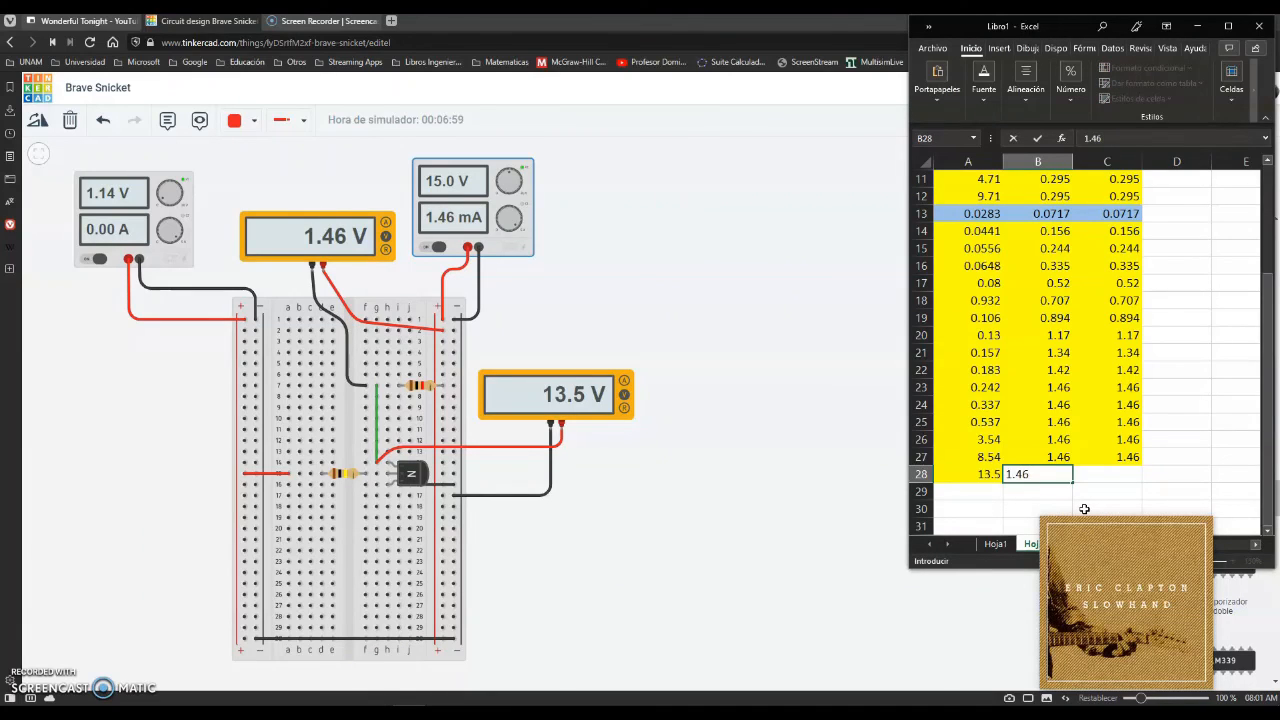
key(Tab)
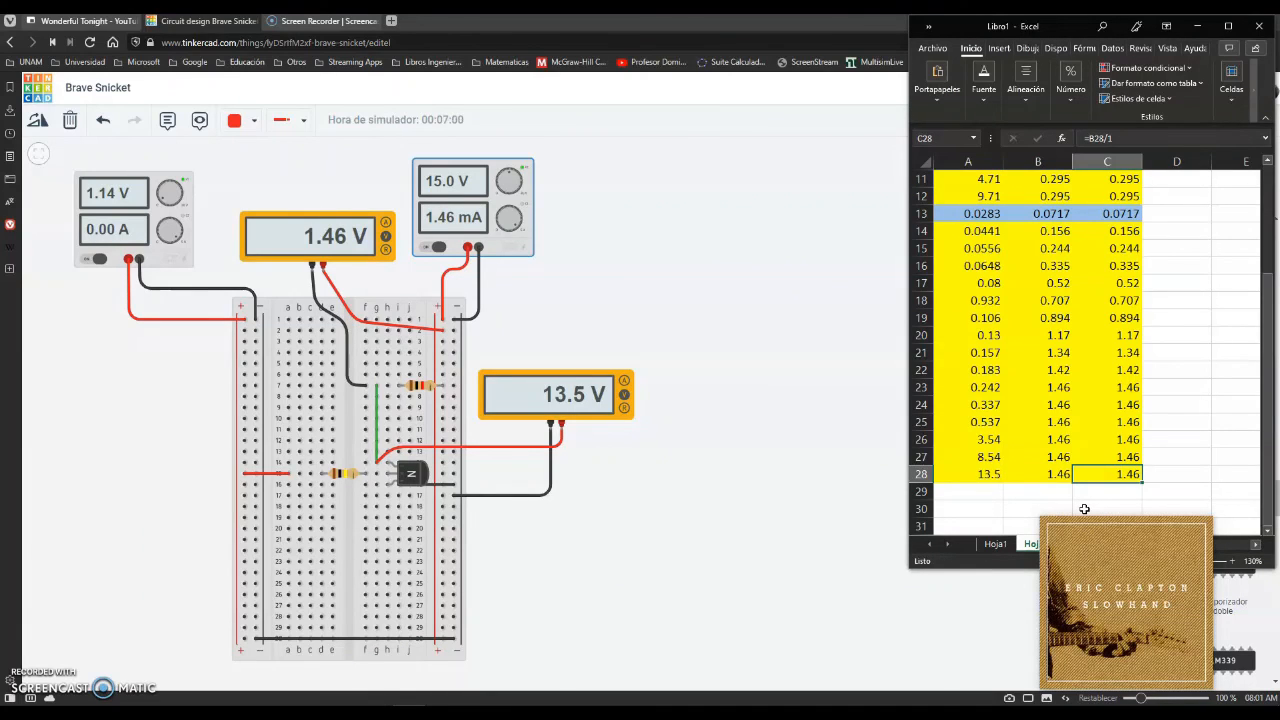
Fill the 5 µA series in A13:C28 with the same light blue as its first row.
click(952, 214)
drag(952, 214, 1128, 472)
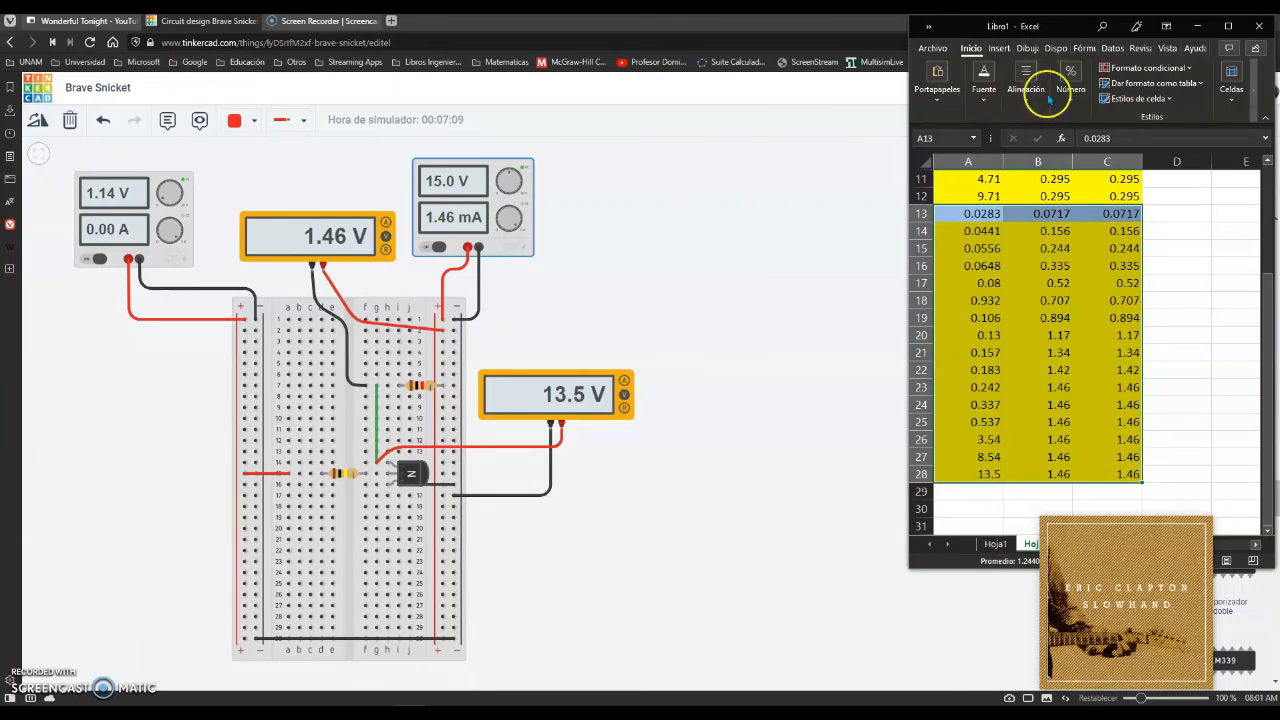
click(986, 96)
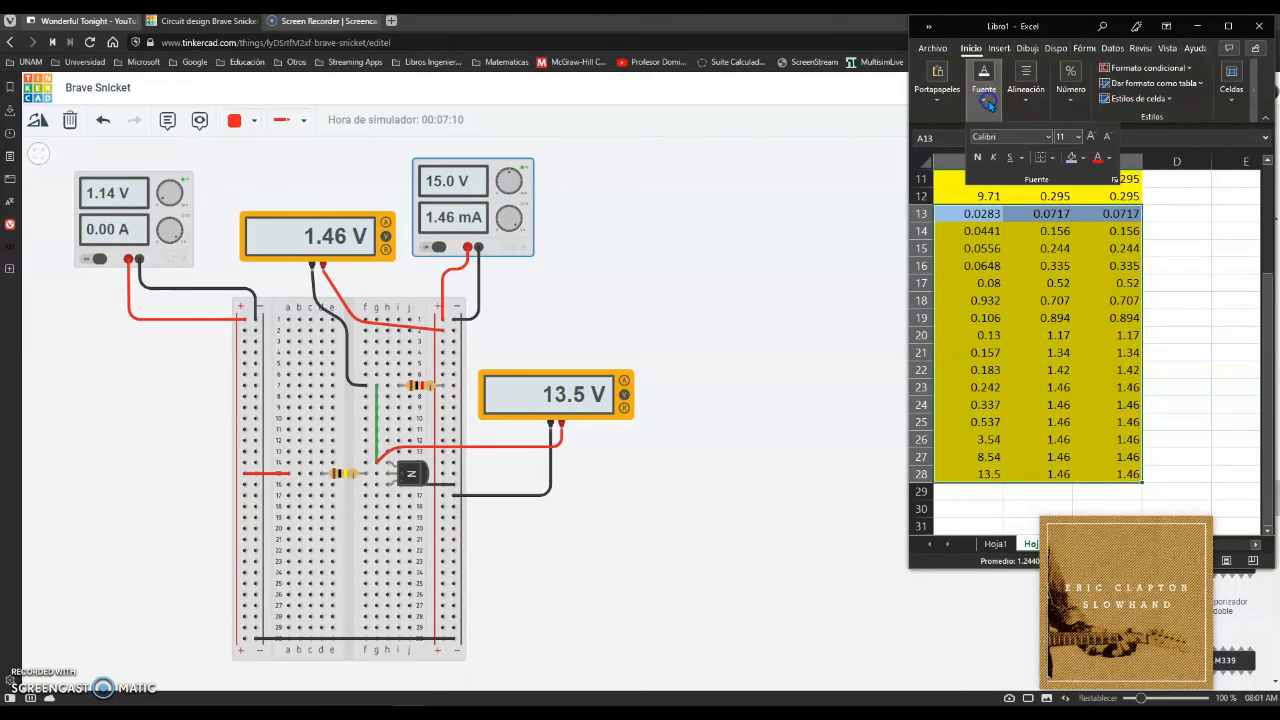
click(1071, 157)
click(972, 212)
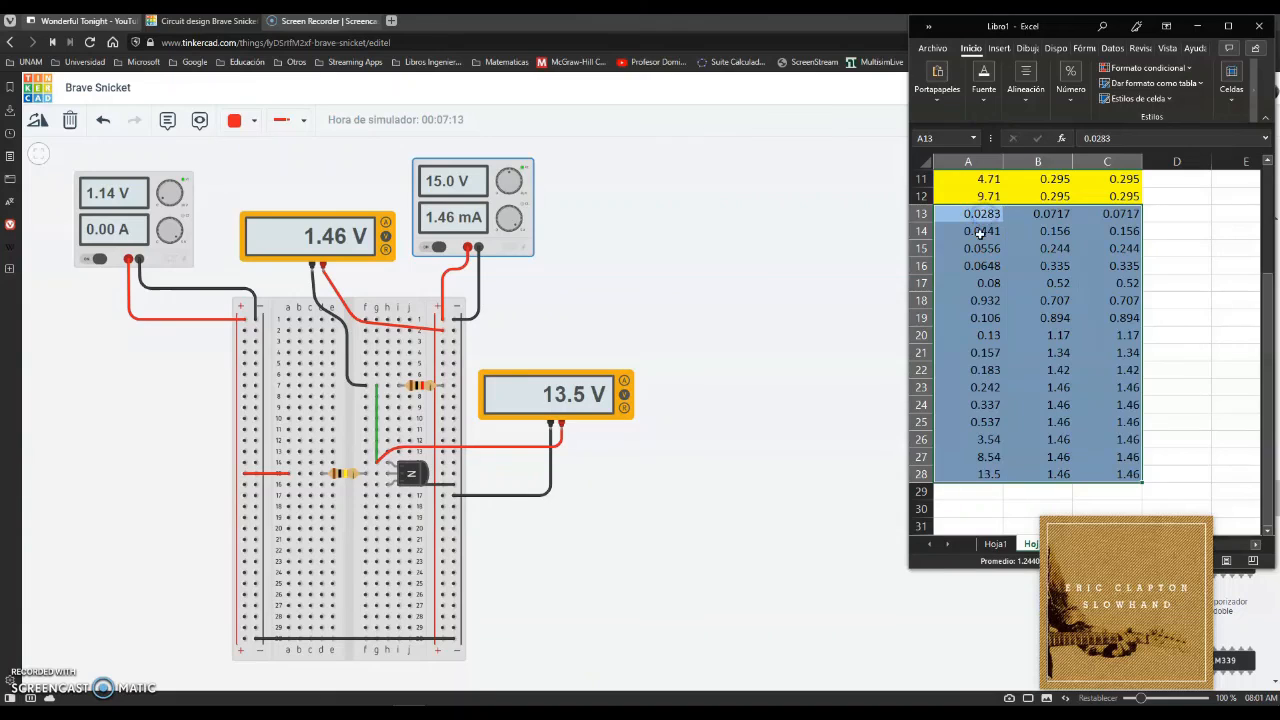
click(972, 215)
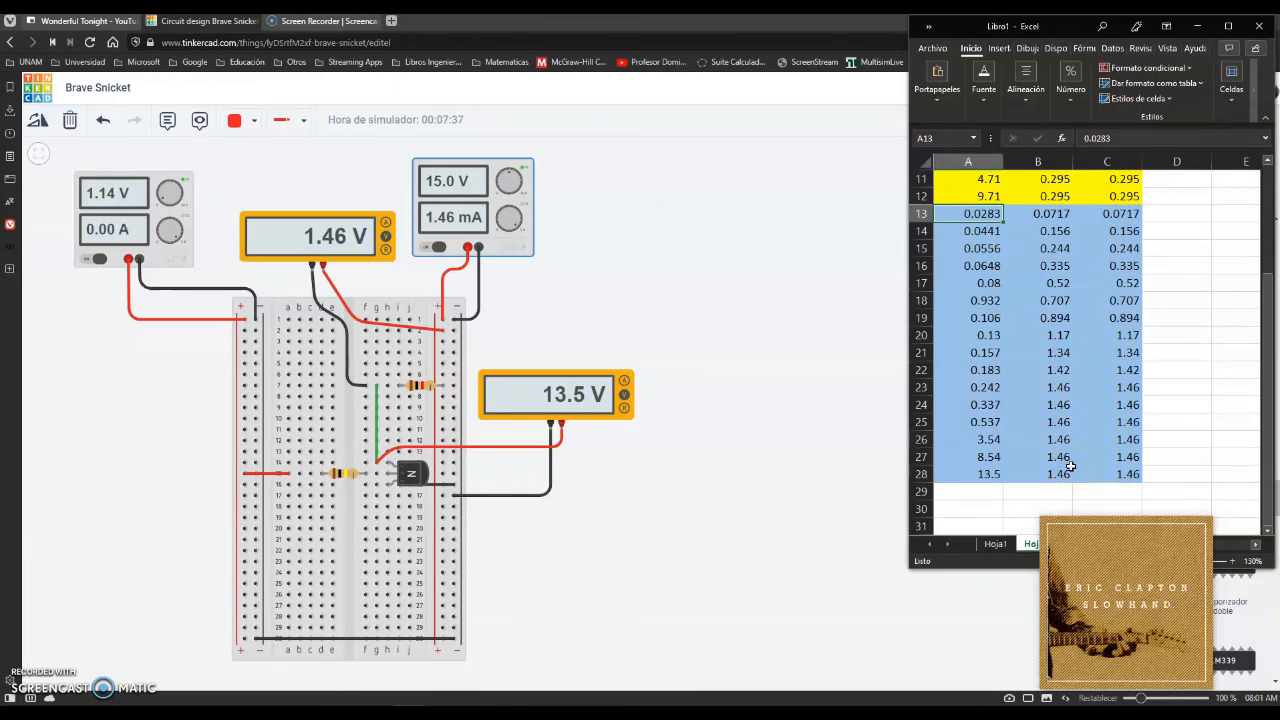
click(1266, 531)
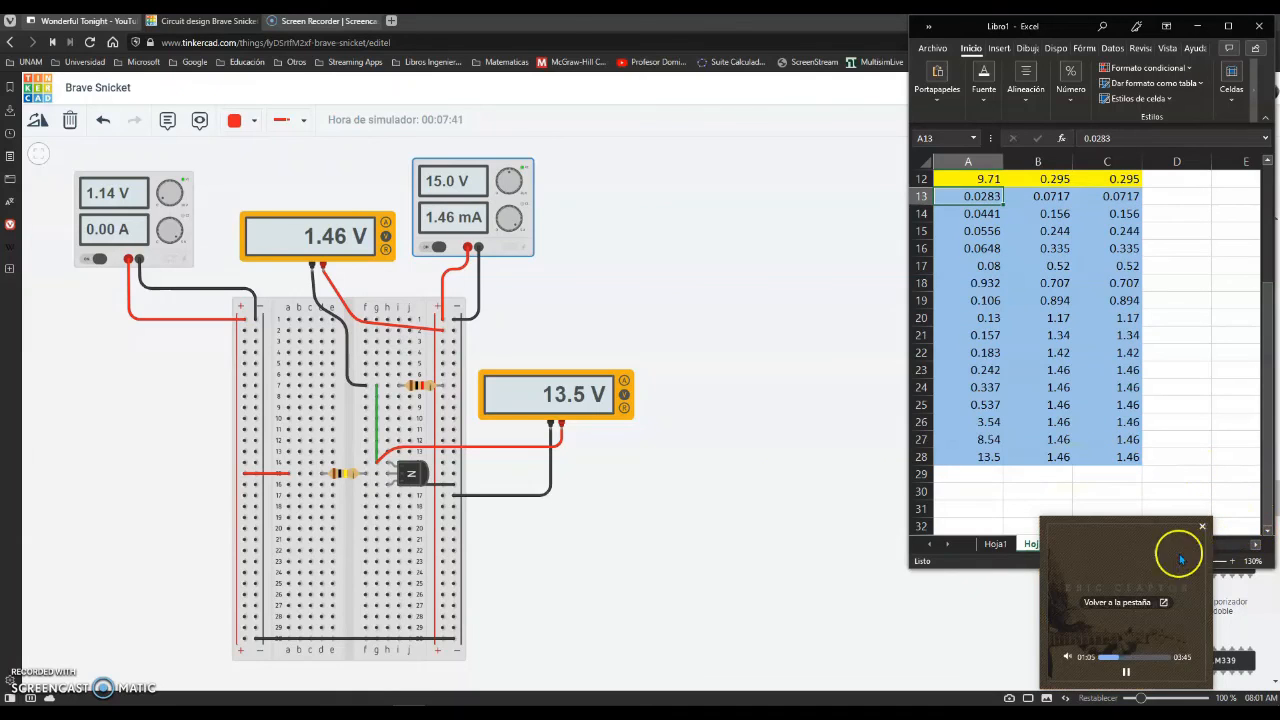
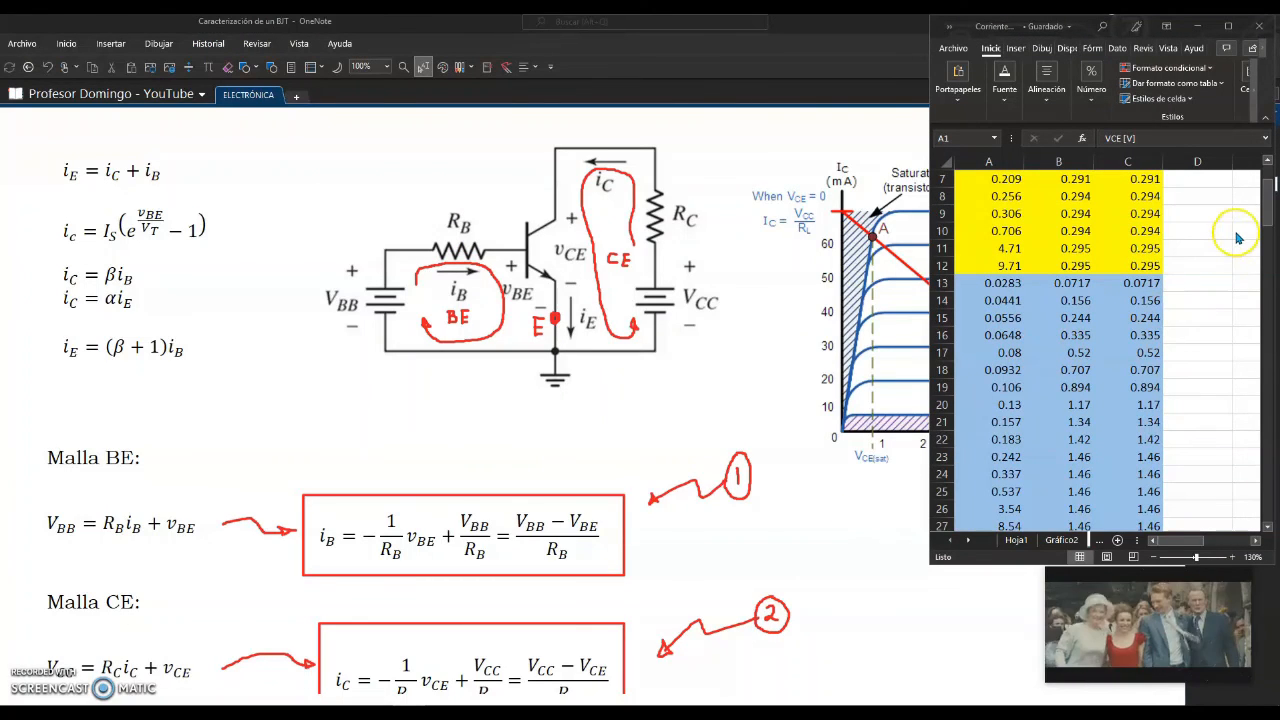
Review the completed measurement table down to row 148 and open the Gráfico1 chart sheet.
click(1267, 202)
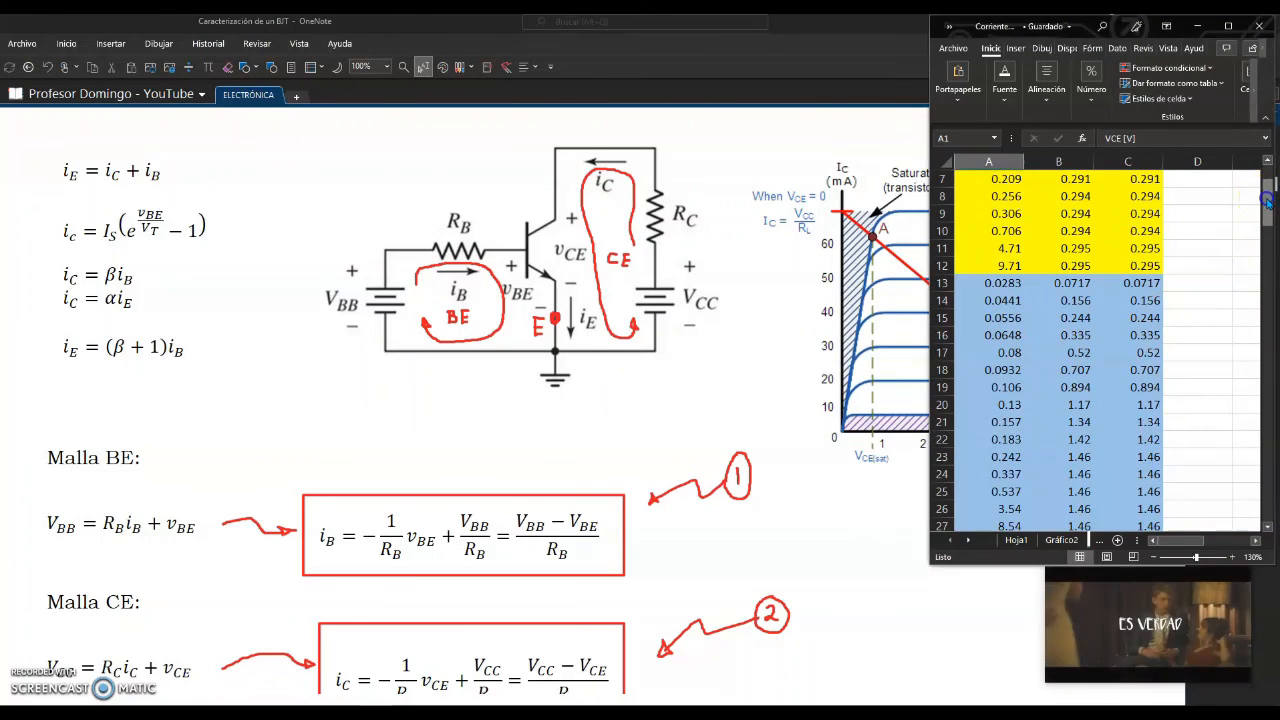
drag(1267, 205, 1249, 500)
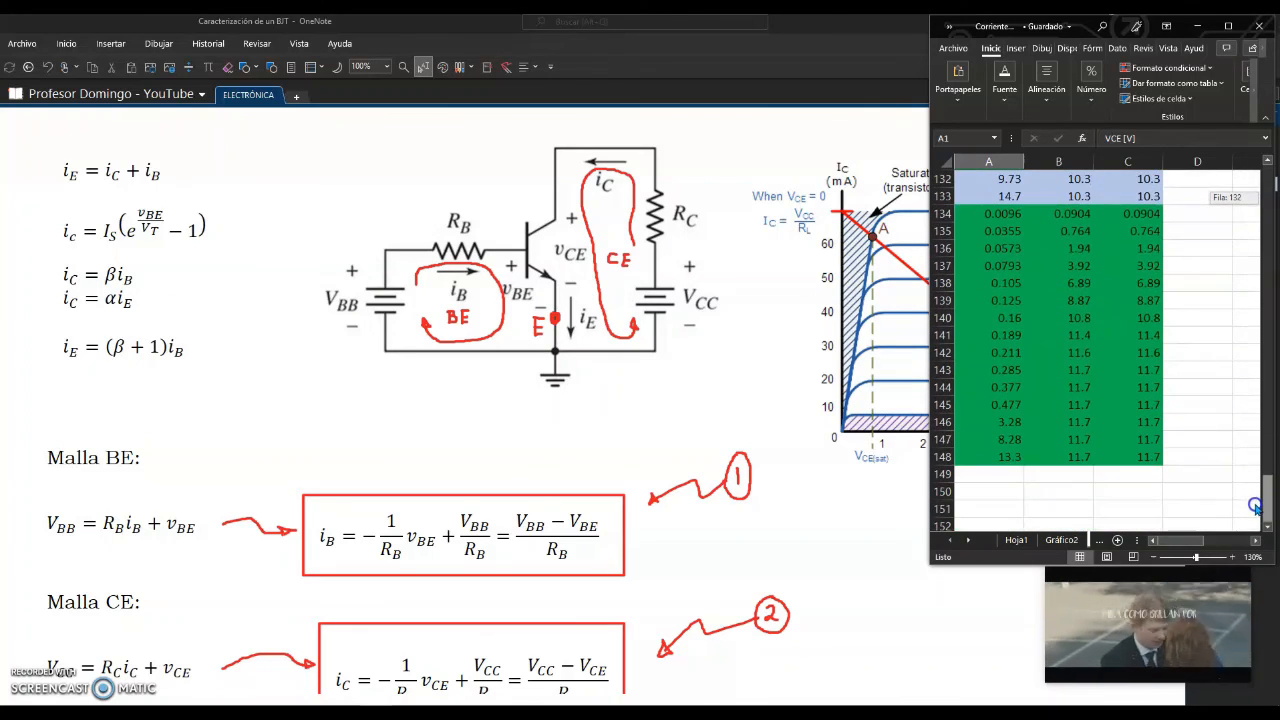
click(1228, 26)
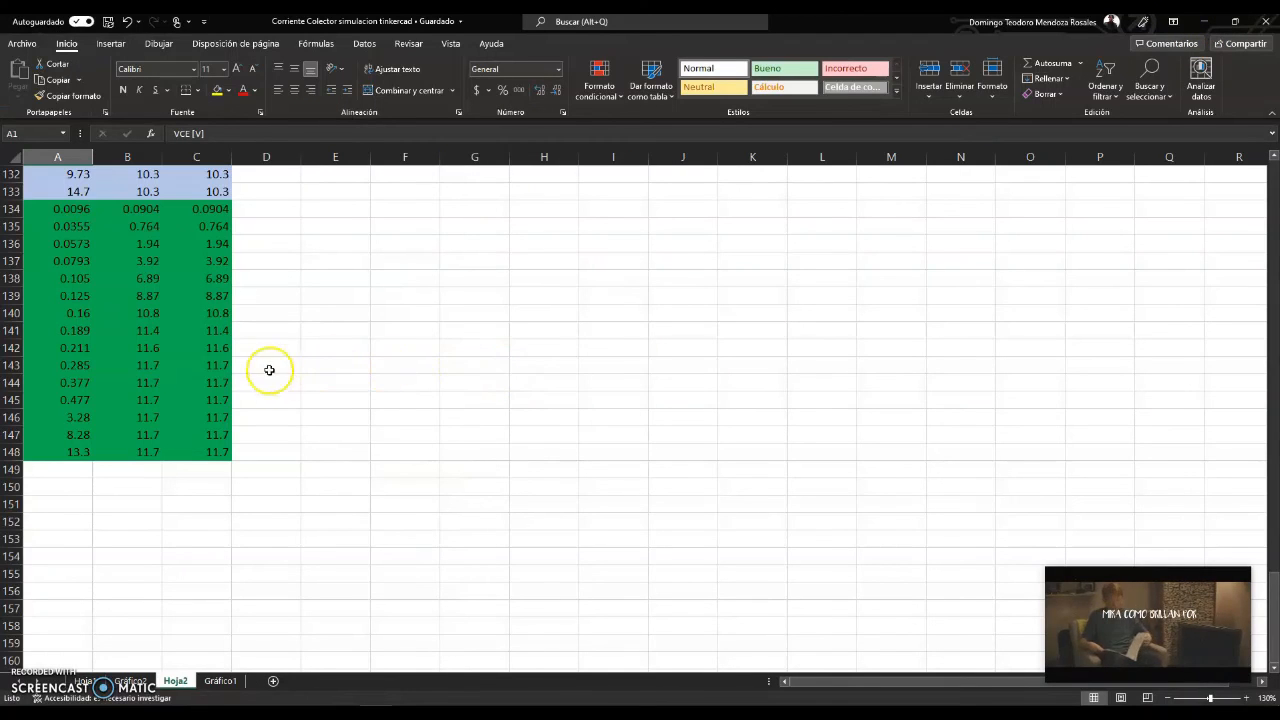
click(220, 686)
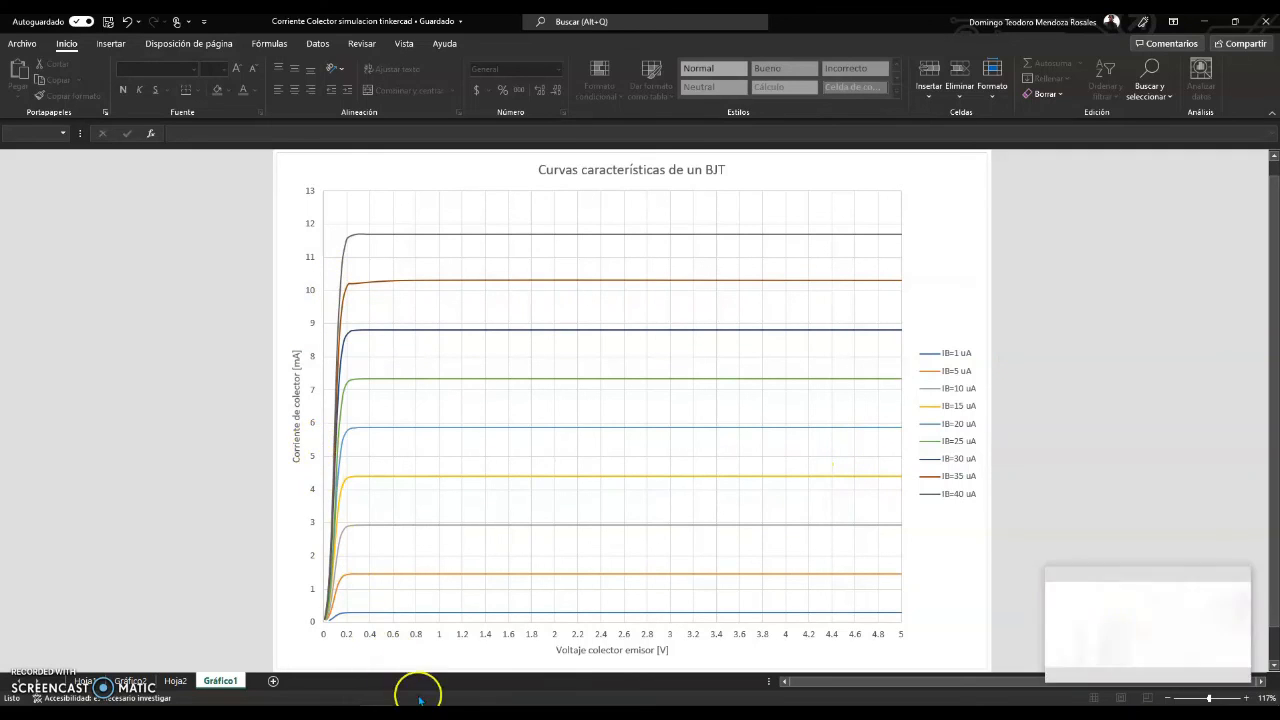
Switch to OneNote to examine the theoretical load-line graph, and return to Excel to compare it with the plotted curves.
key(alt+Tab)
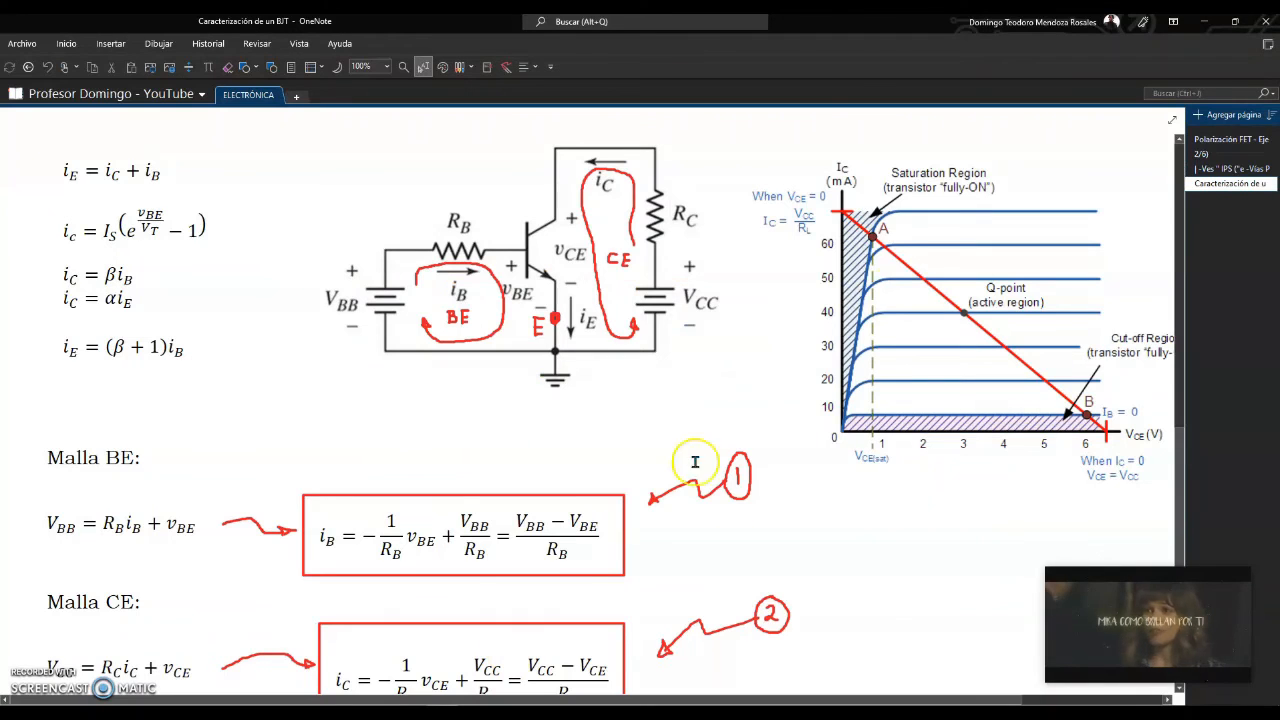
click(907, 368)
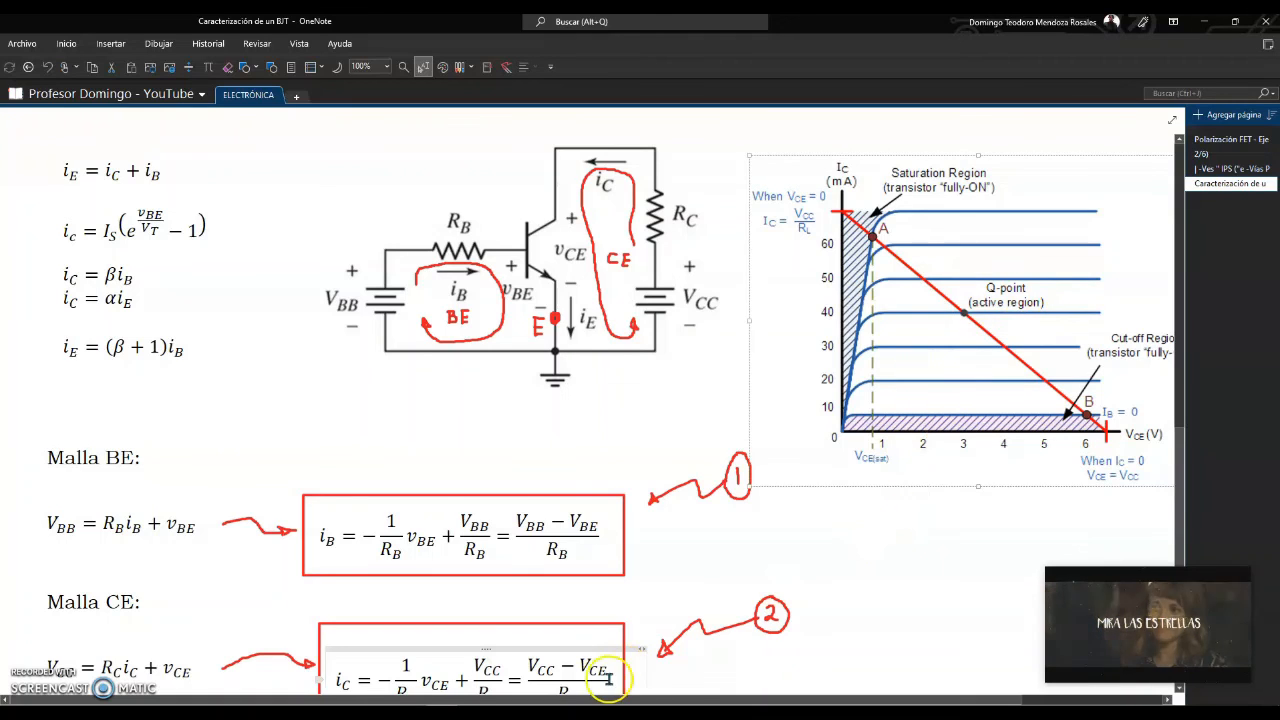
click(930, 516)
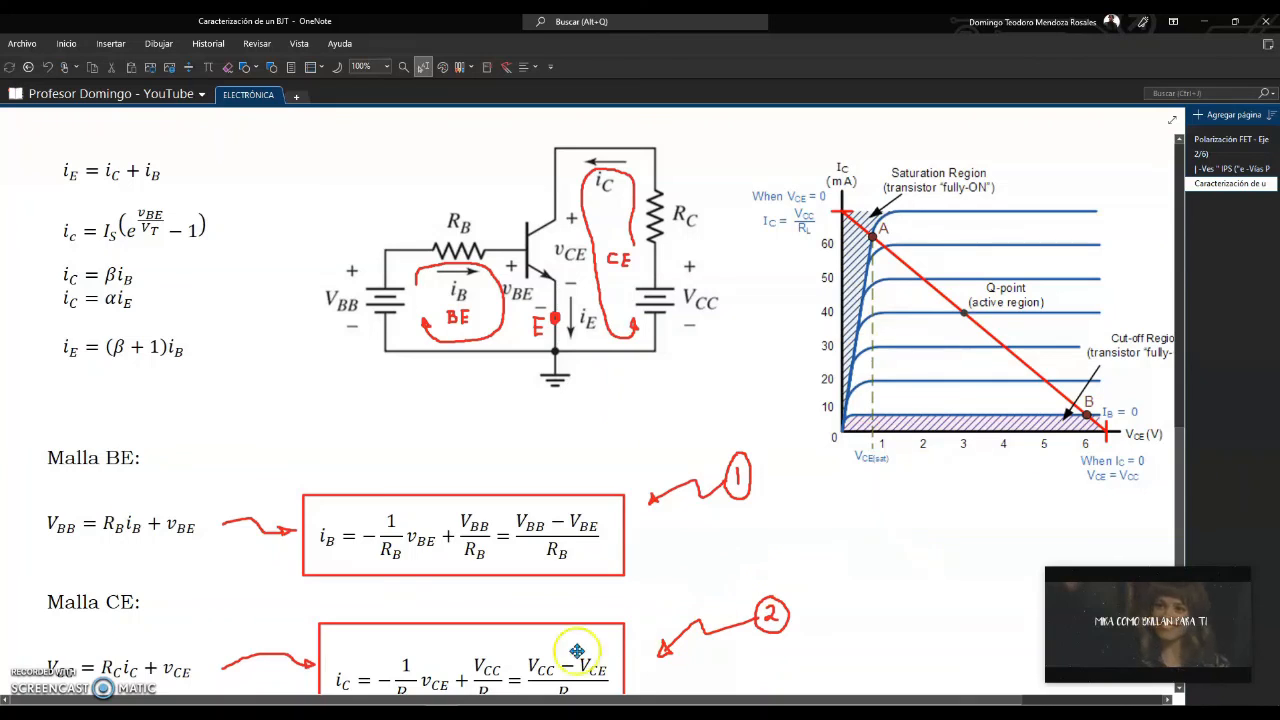
click(430, 712)
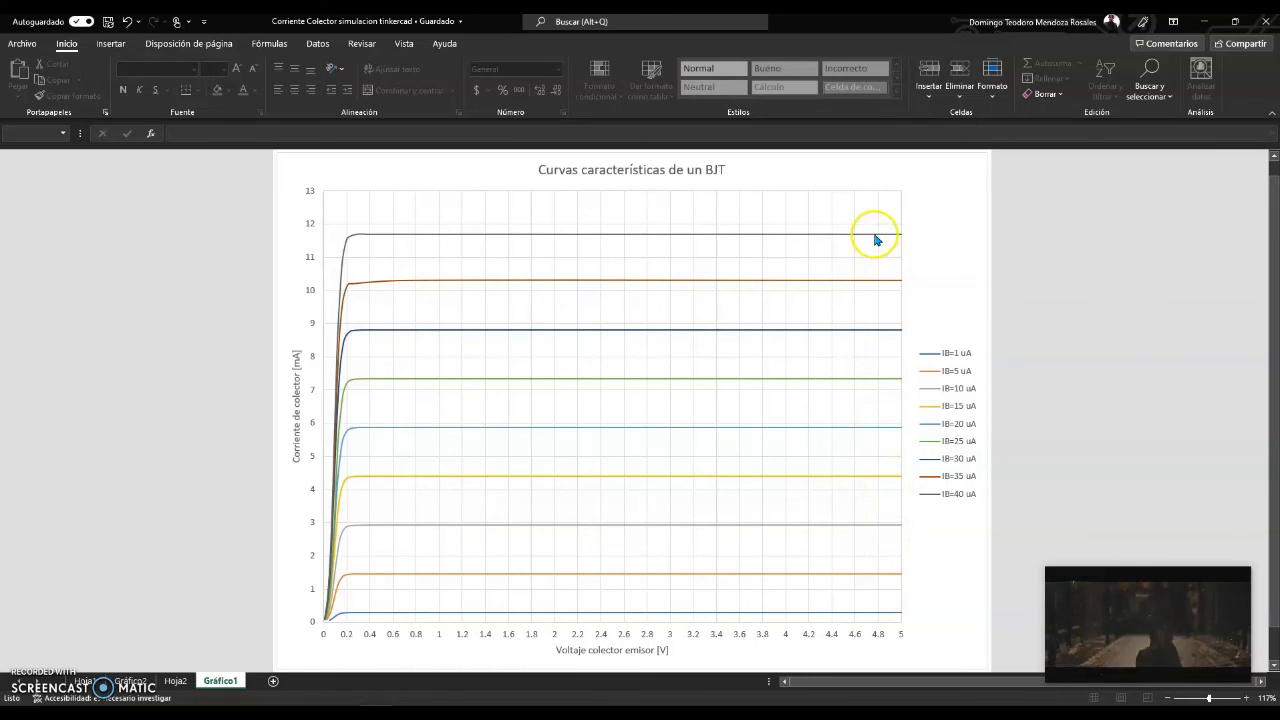
click(974, 254)
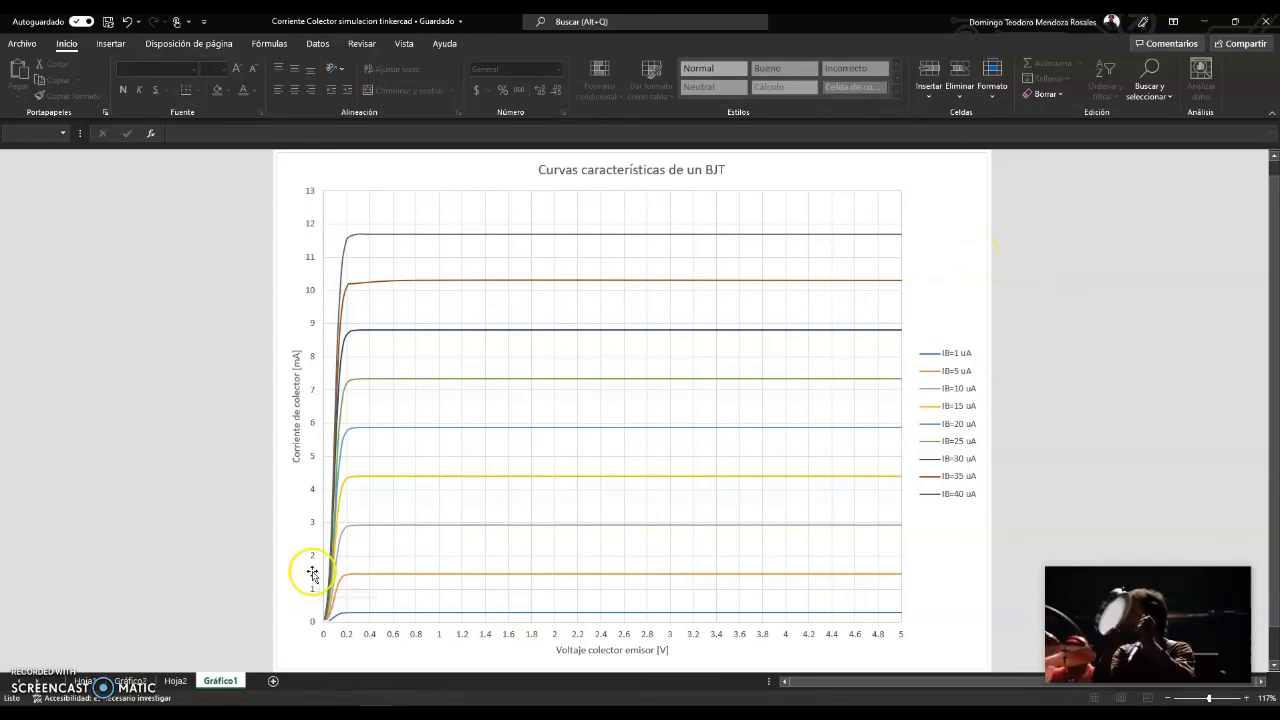
Copy the whole BJT characteristic curves chart on Gráfico1 as a rectangular capture with the screen annotation tool.
click(217, 681)
click(999, 308)
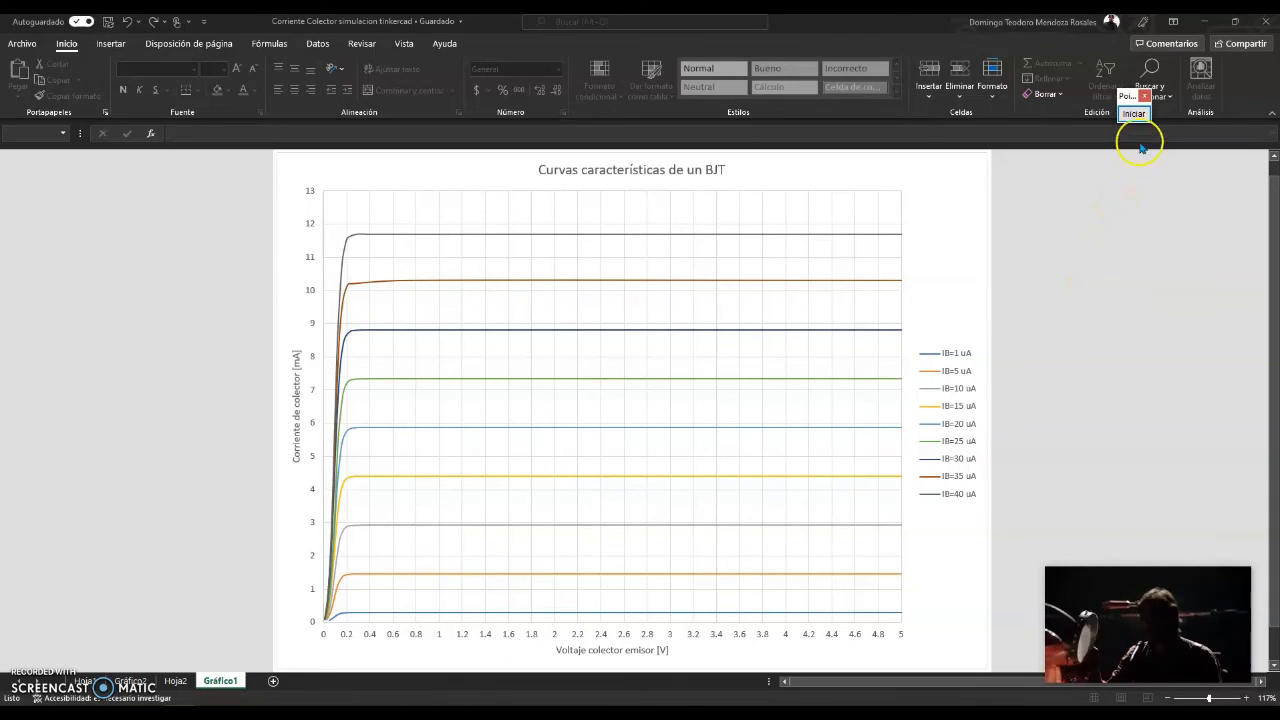
click(1133, 114)
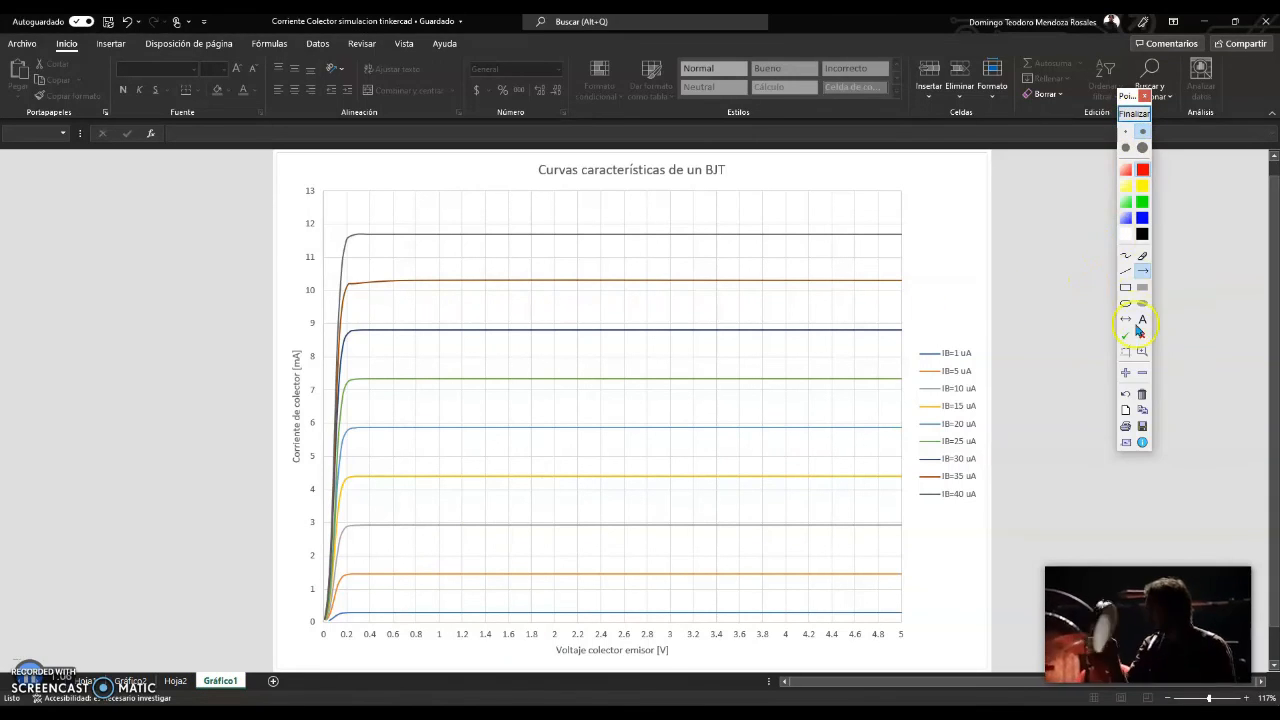
click(1126, 351)
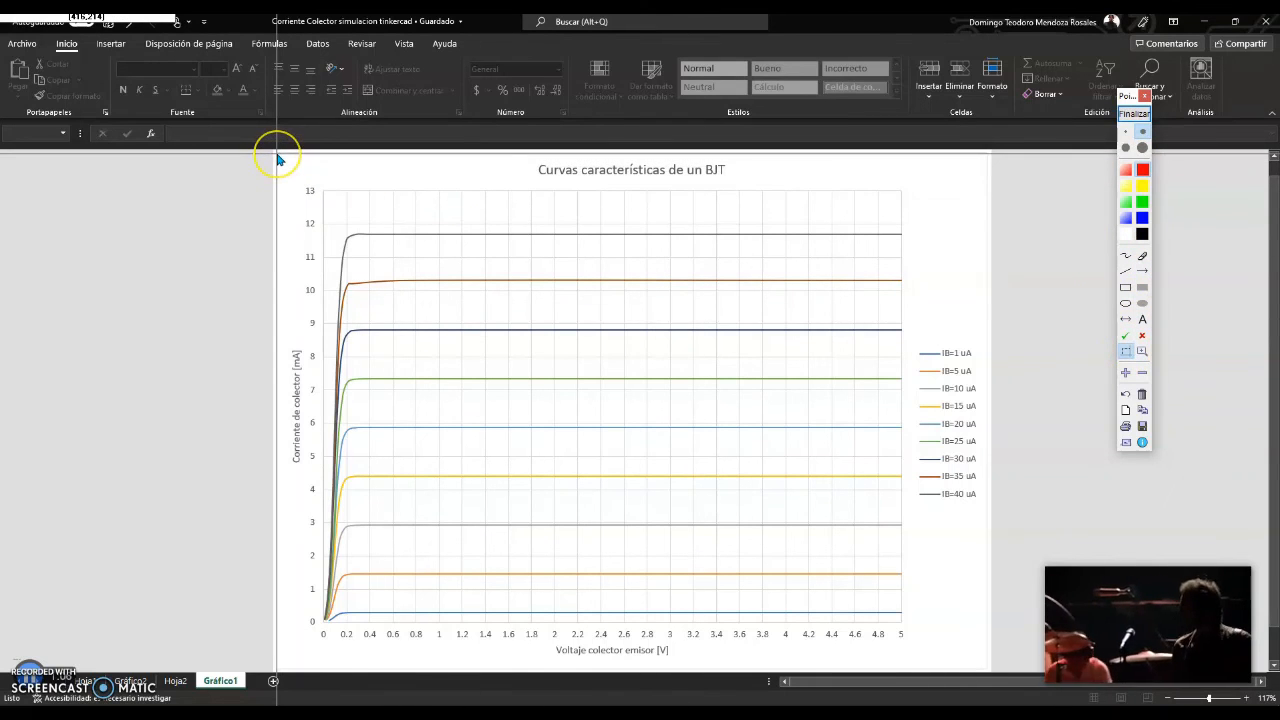
drag(277, 156, 990, 666)
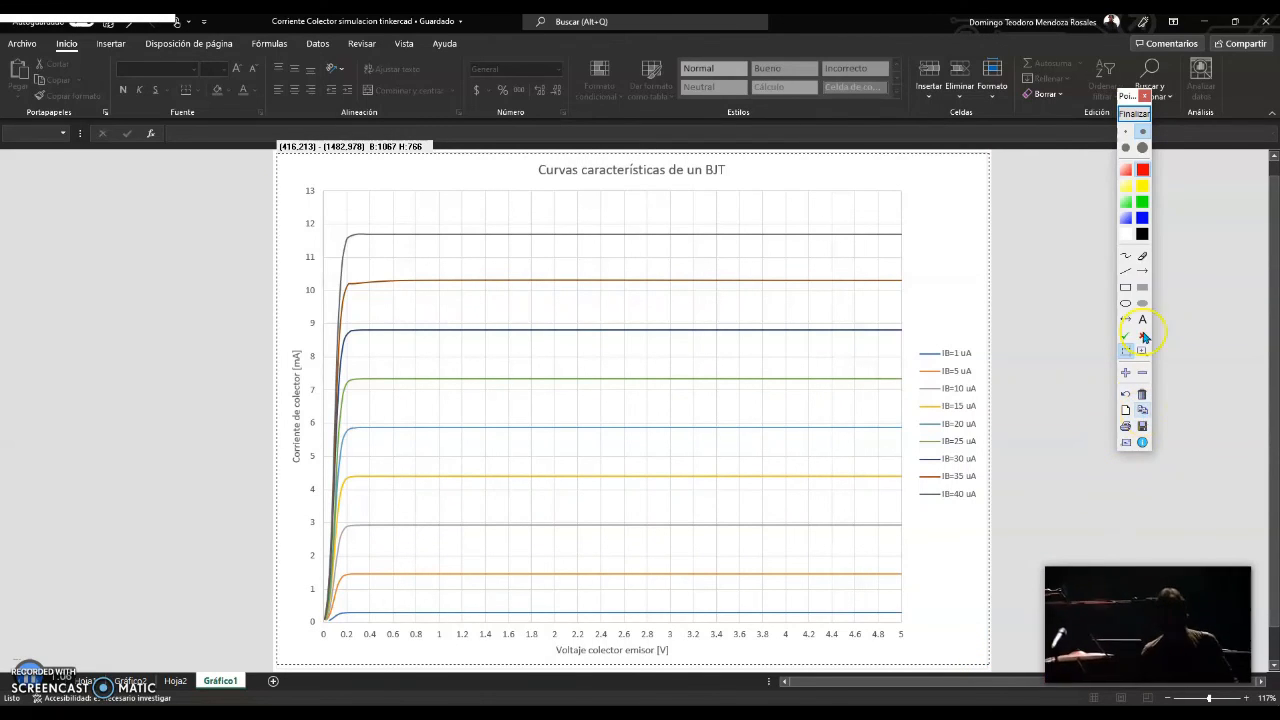
click(1136, 116)
Switch to OneNote and paste the captured chart in the blank space below the Malla CE equations.
click(468, 713)
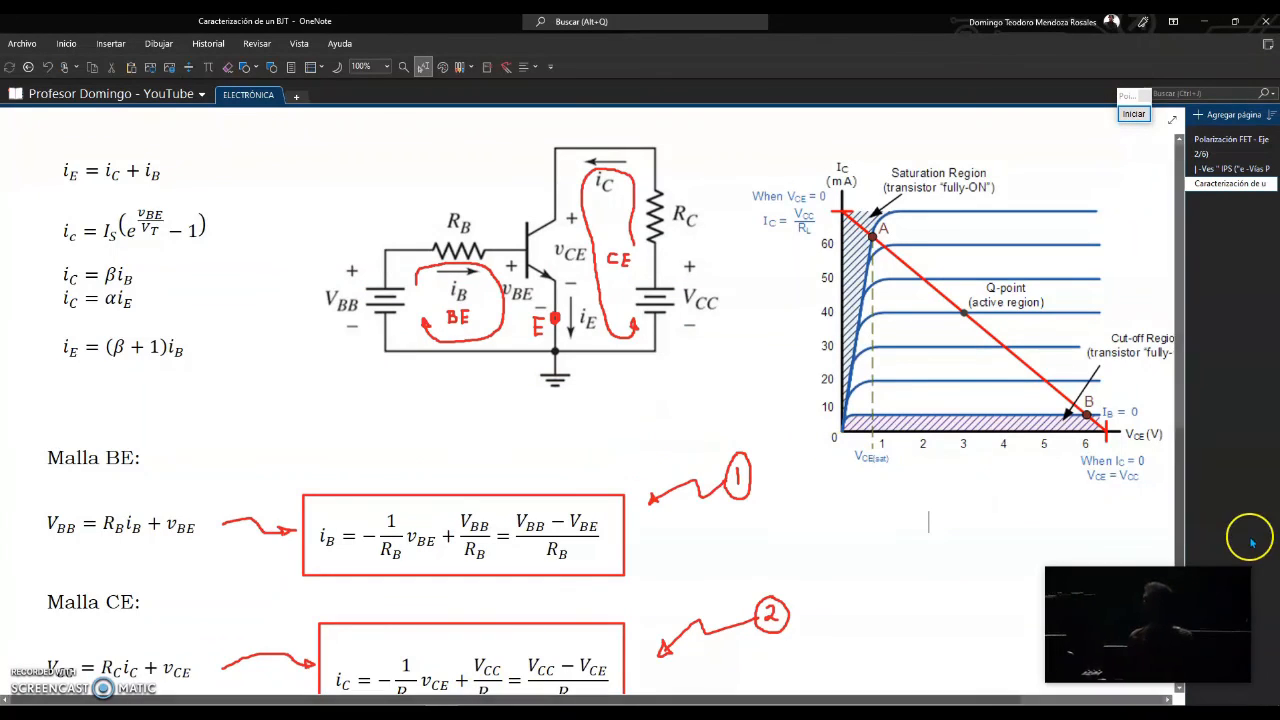
scroll(1172, 460, down, 1)
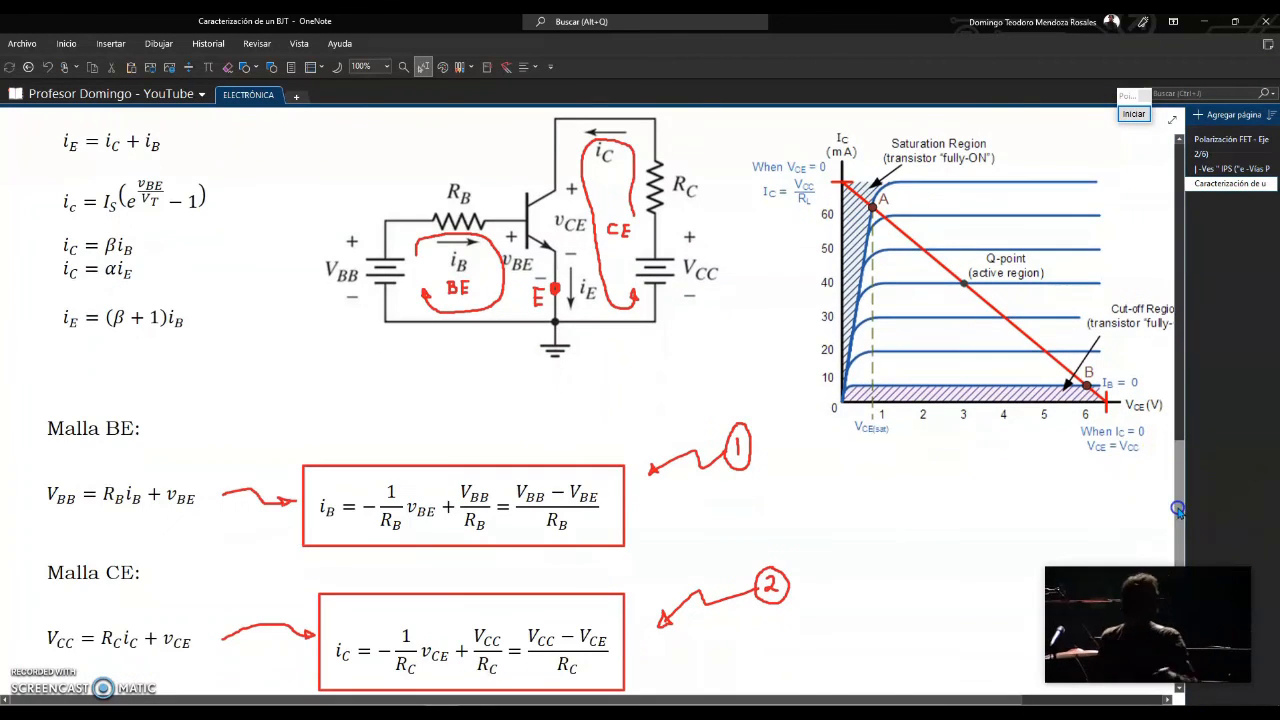
scroll(1178, 690, down, 5)
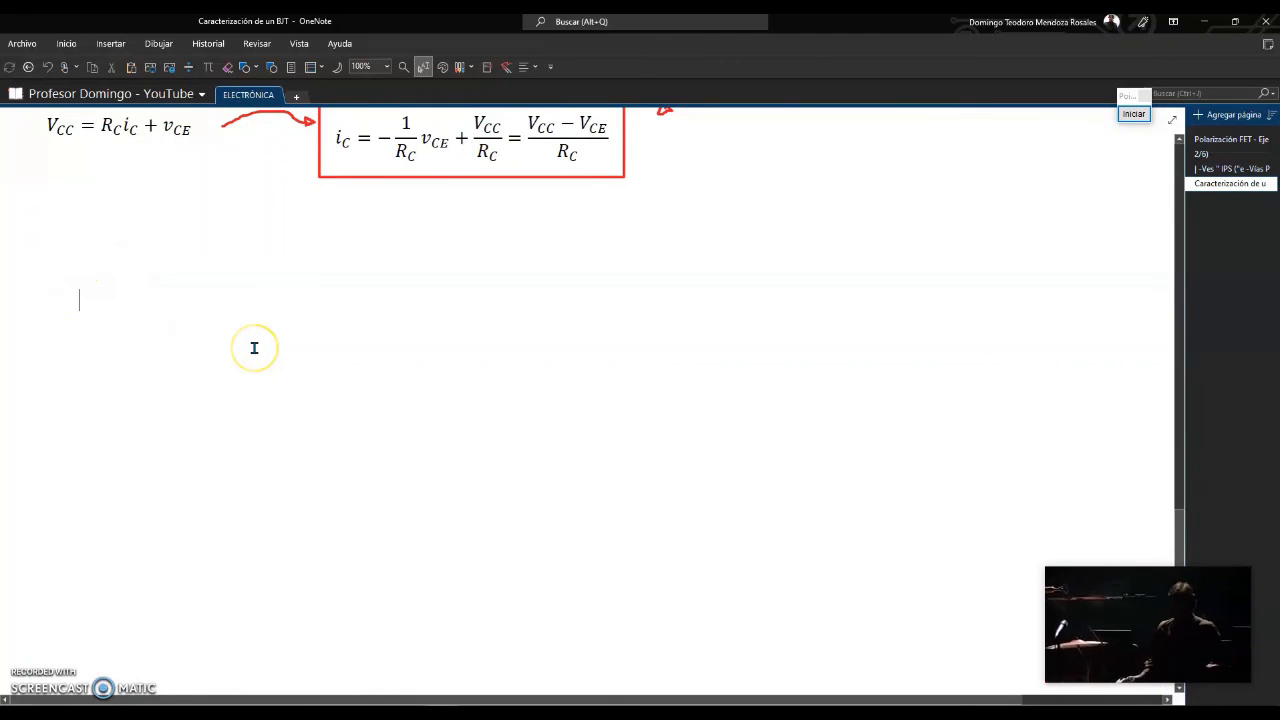
key(ctrl+v)
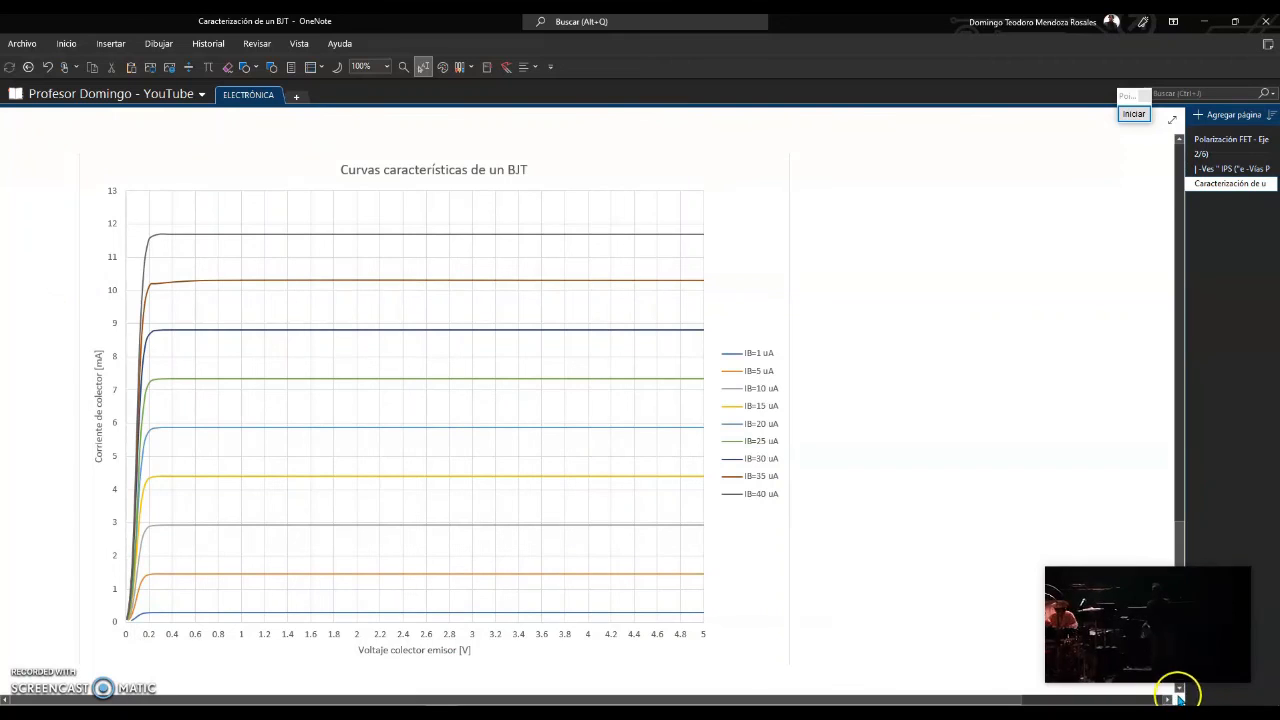
Enlarge the pasted characteristic curves chart slightly from its lower-right corner and deselect it.
scroll(1180, 690, down, 3)
click(674, 471)
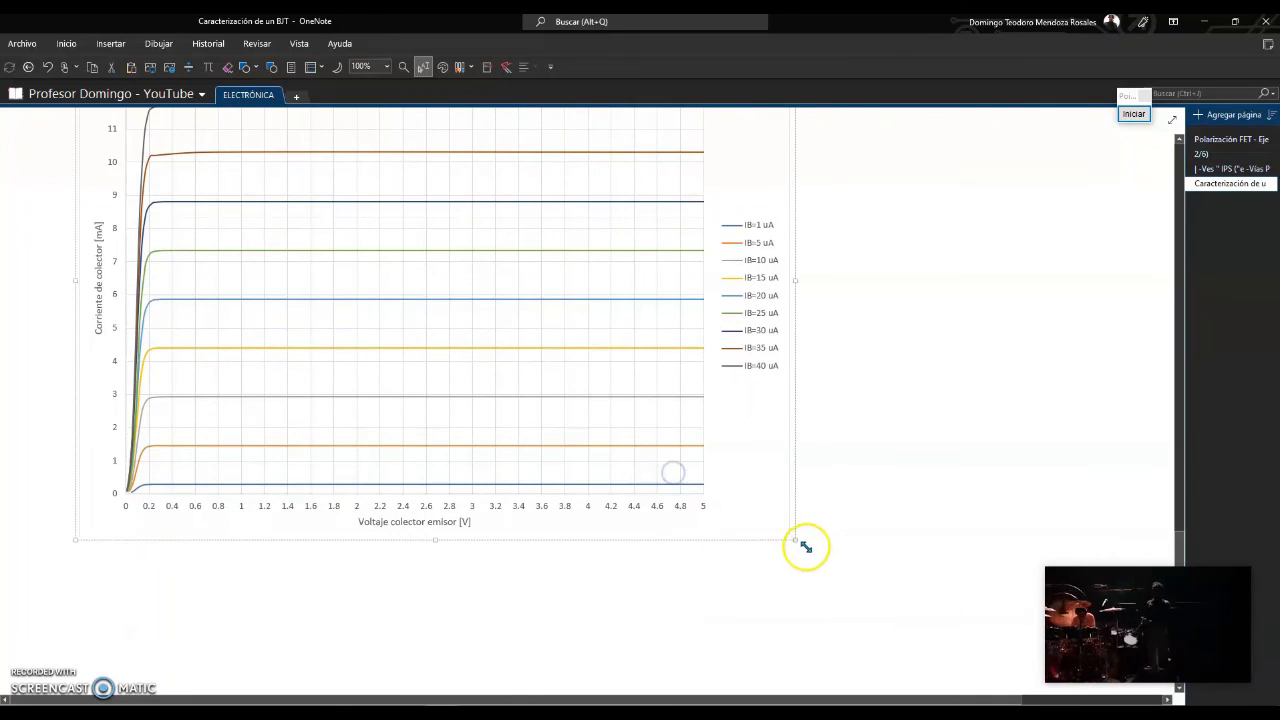
drag(798, 543, 852, 578)
scroll(1178, 543, up, 3)
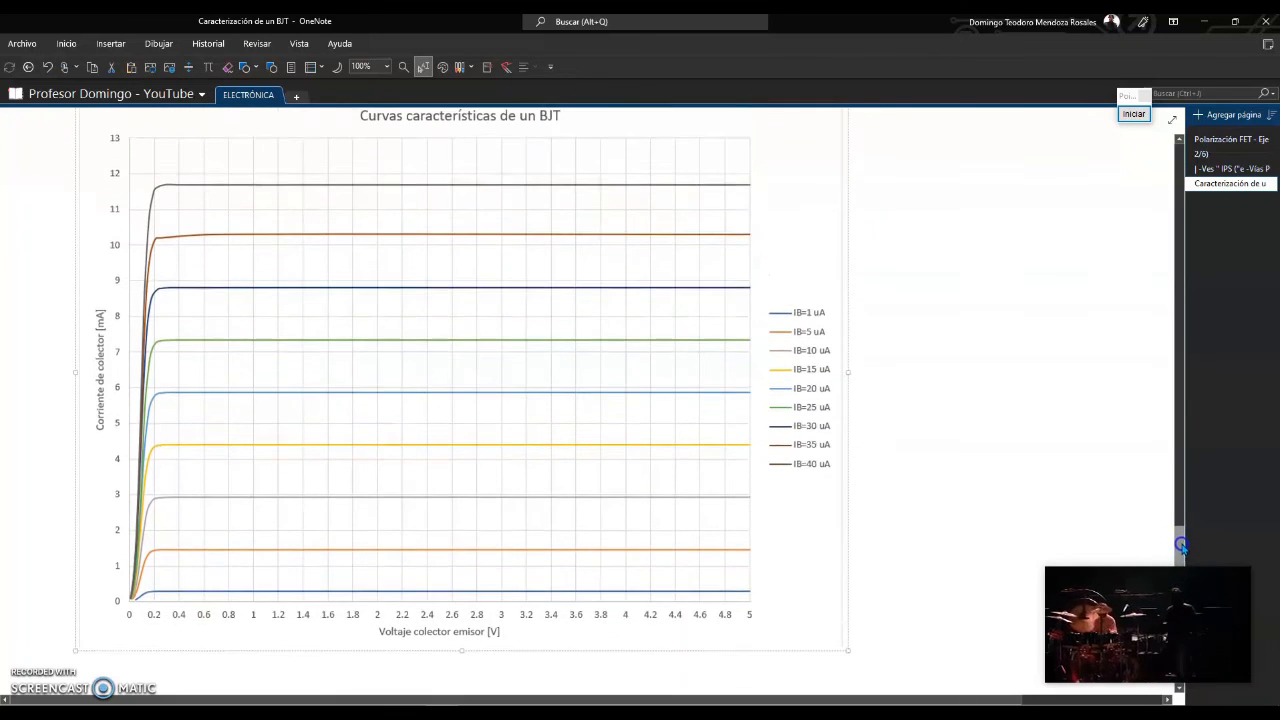
click(988, 256)
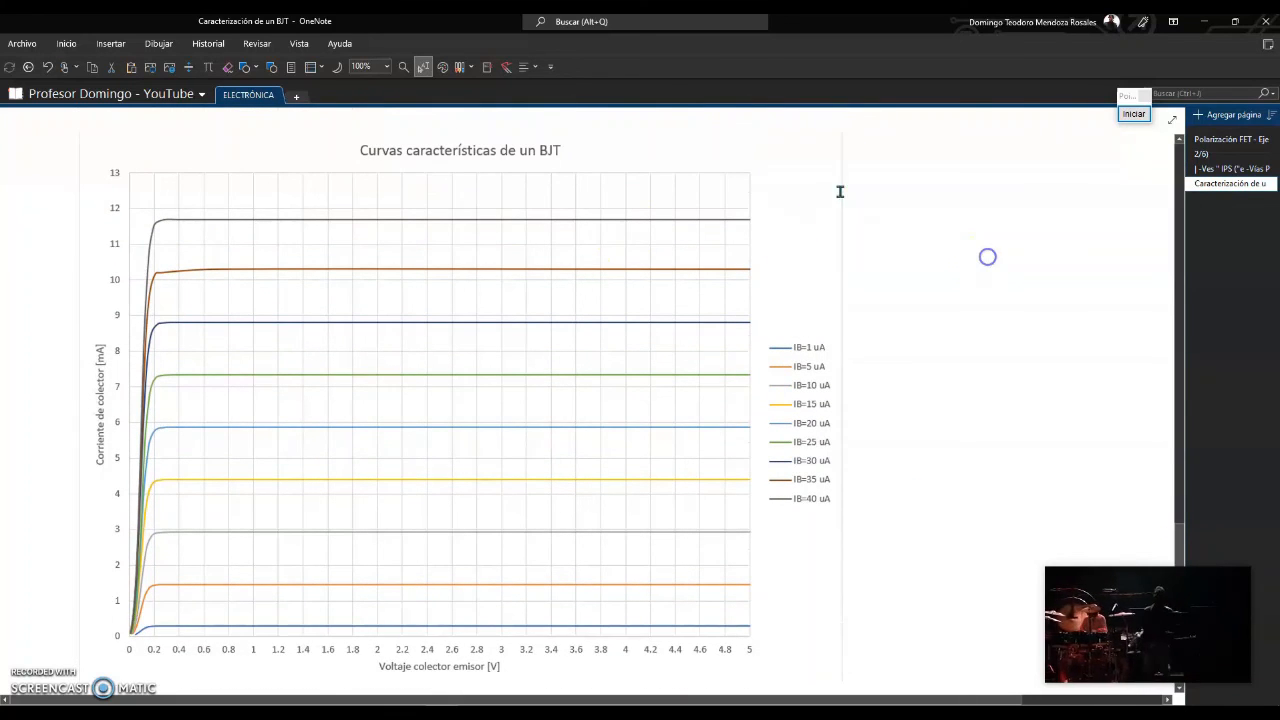
Mark the knee of each characteristic curve on the pasted chart with a red pen dot, from IB=40 uA down to IB=1 uA.
click(463, 67)
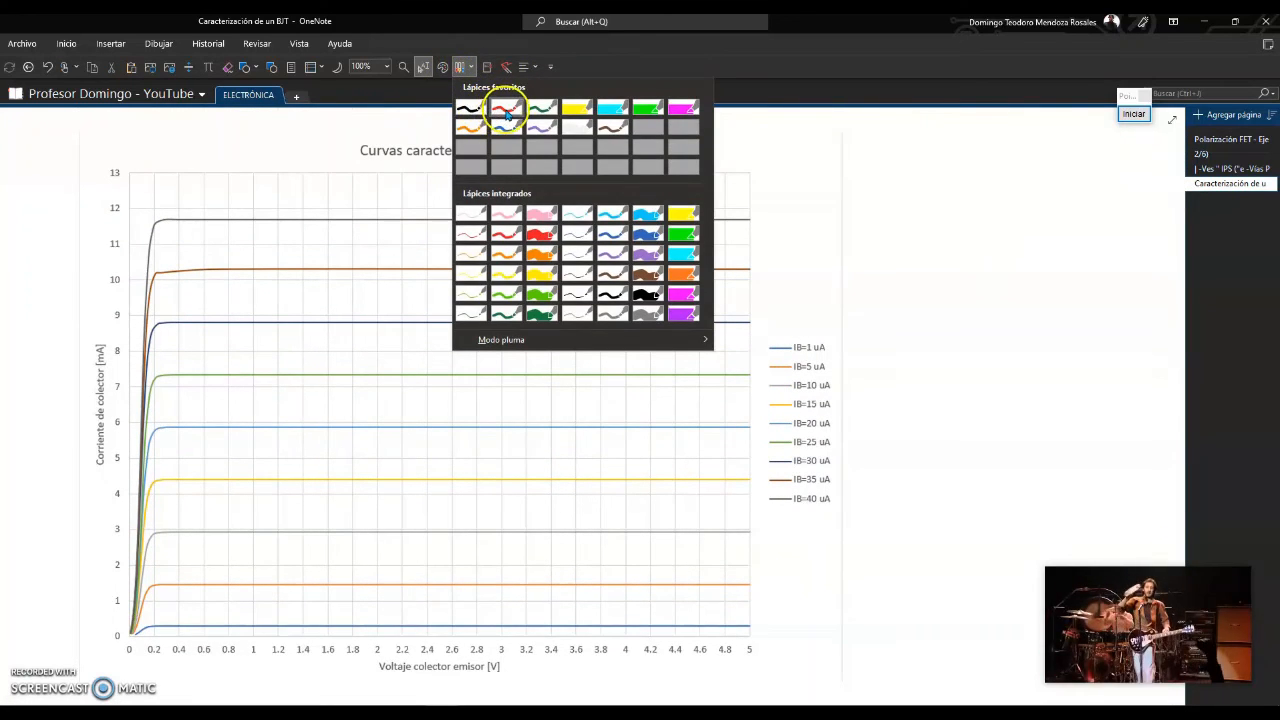
click(505, 108)
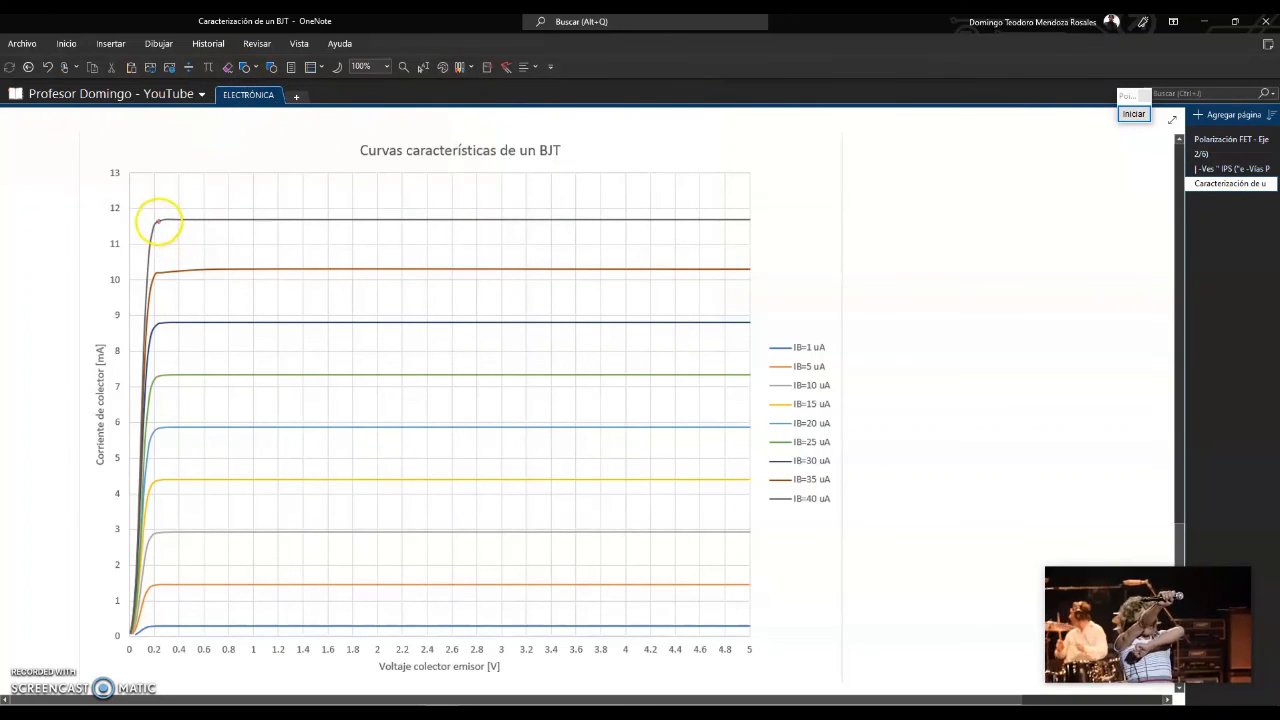
click(159, 221)
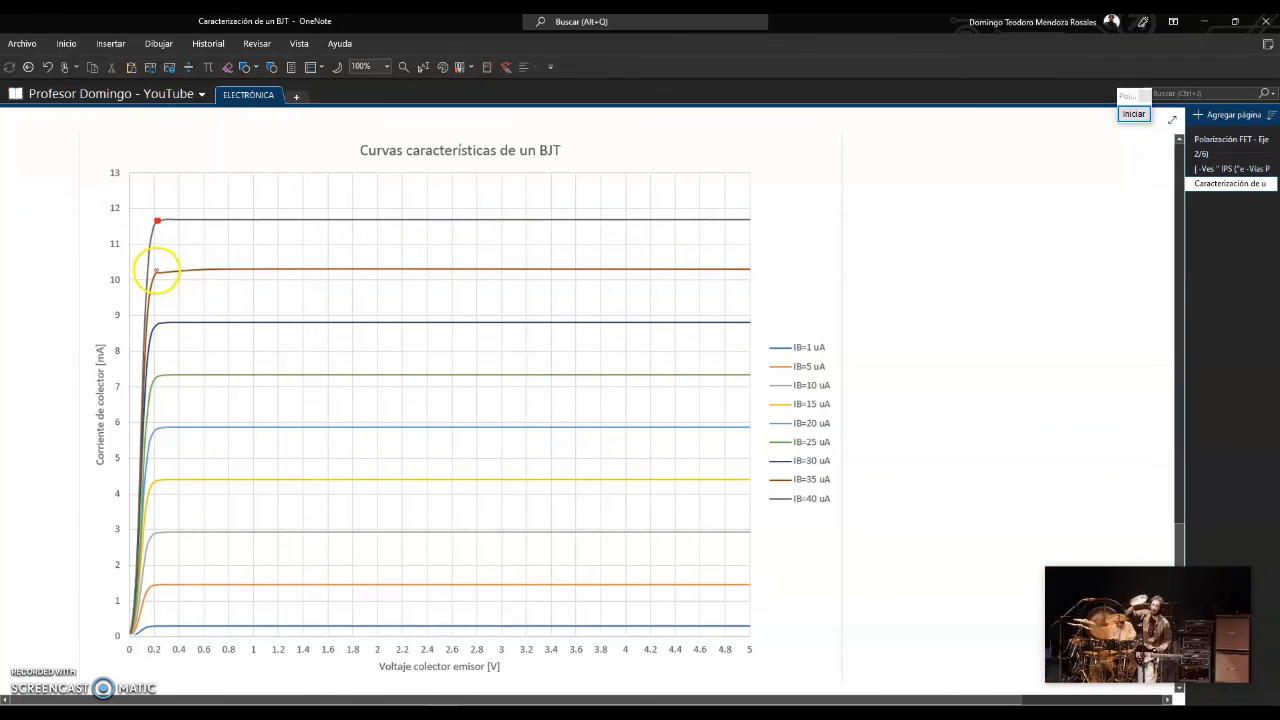
click(157, 271)
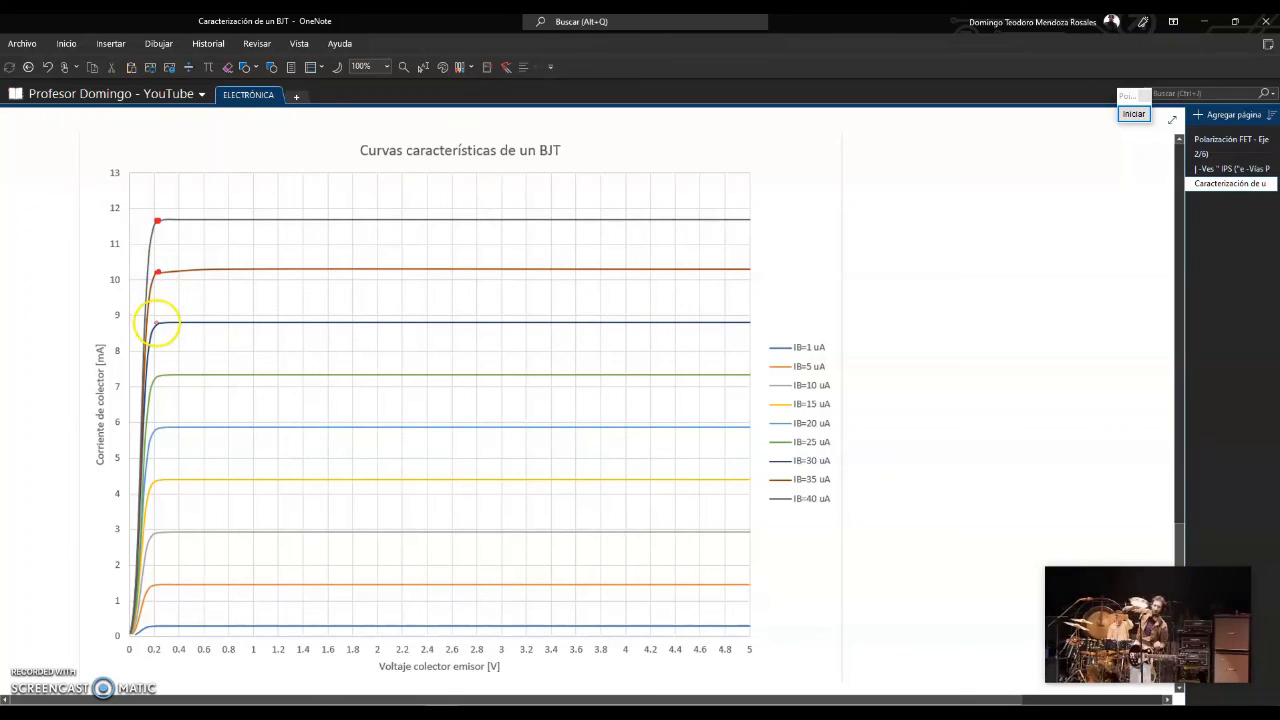
click(157, 324)
click(157, 376)
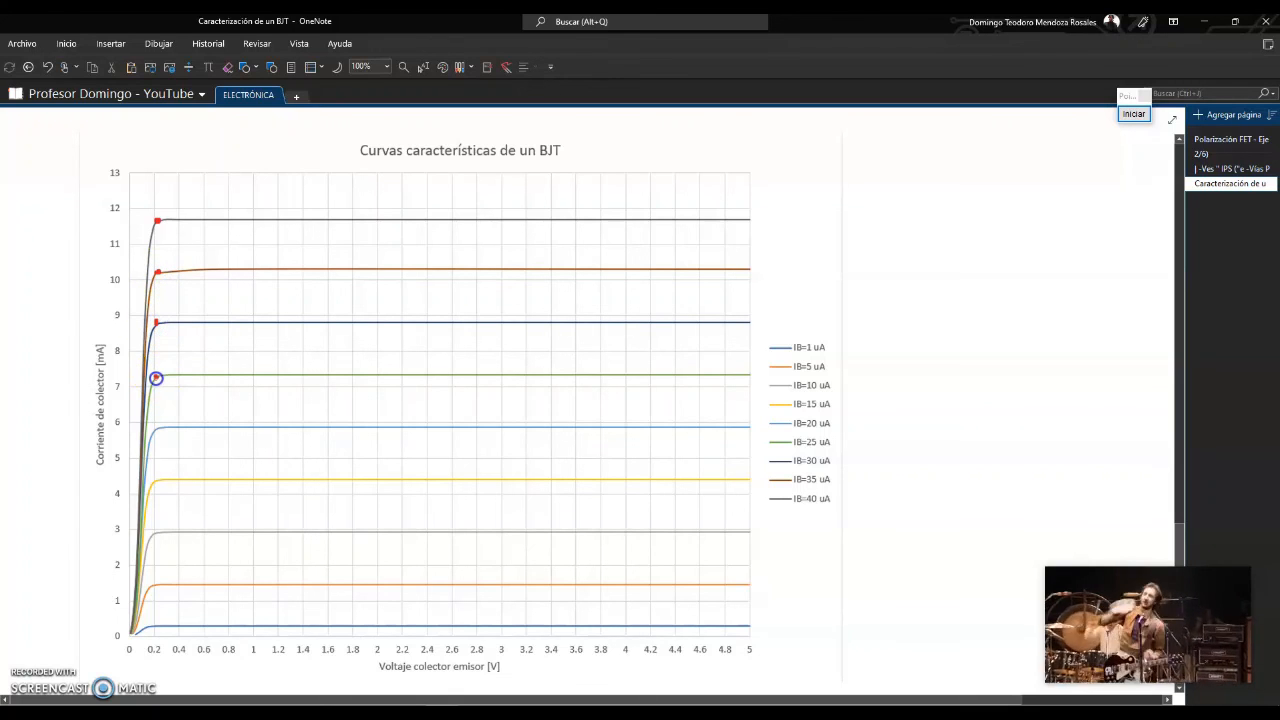
click(157, 429)
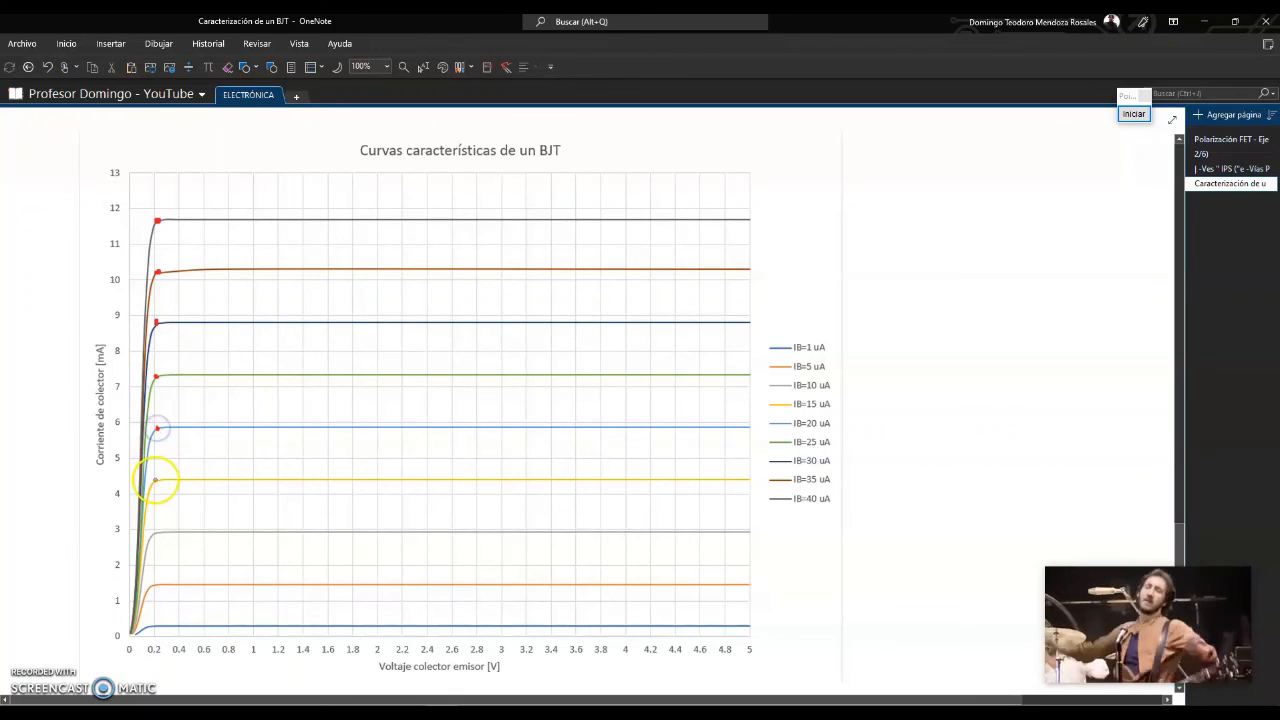
click(155, 479)
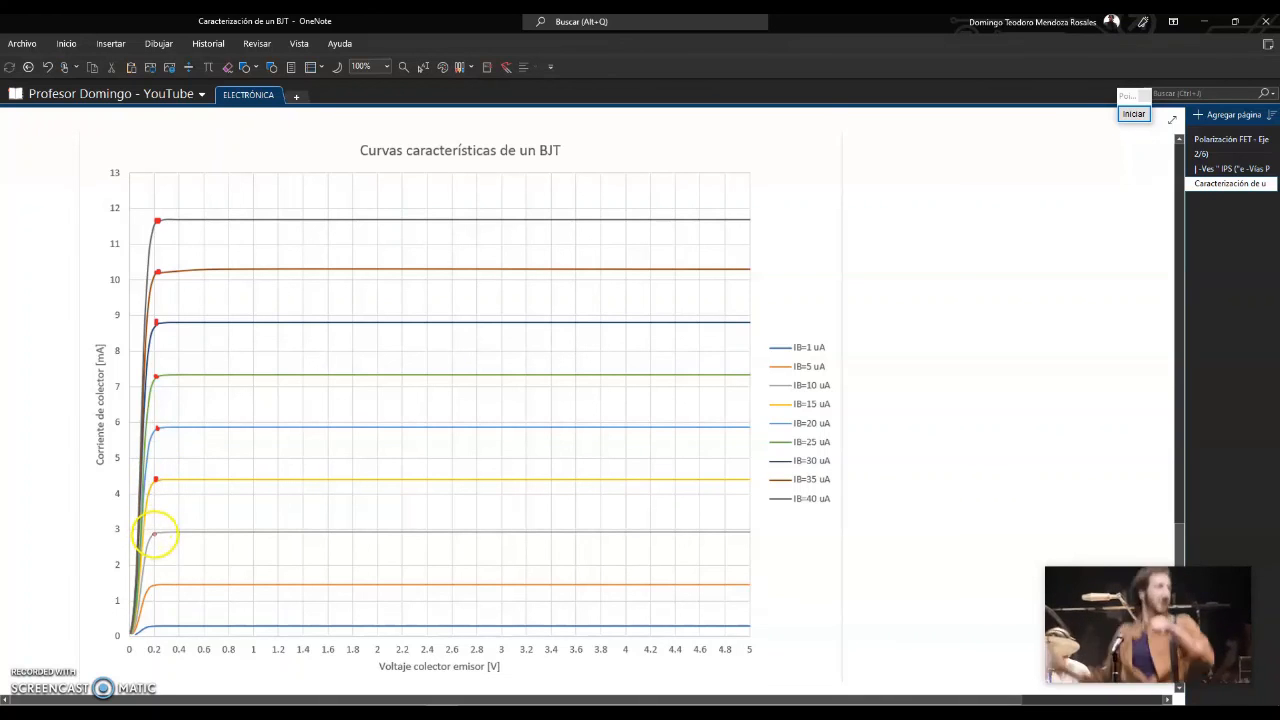
click(155, 533)
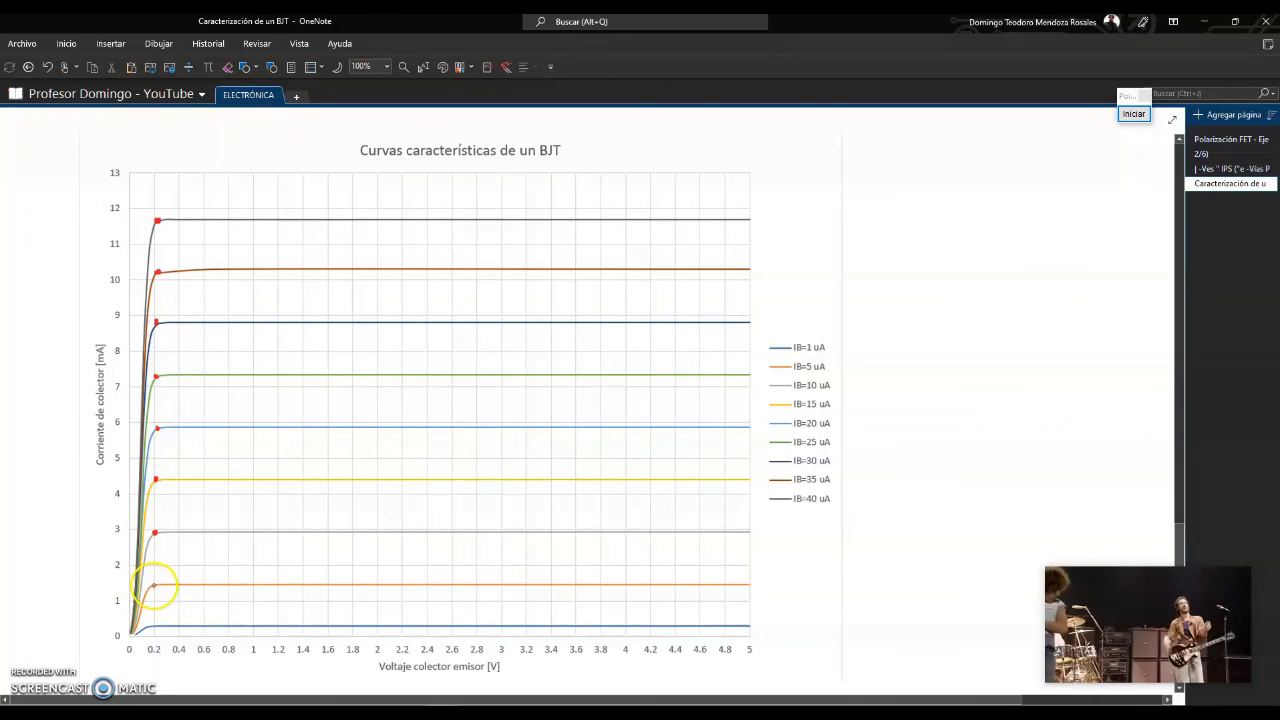
click(155, 586)
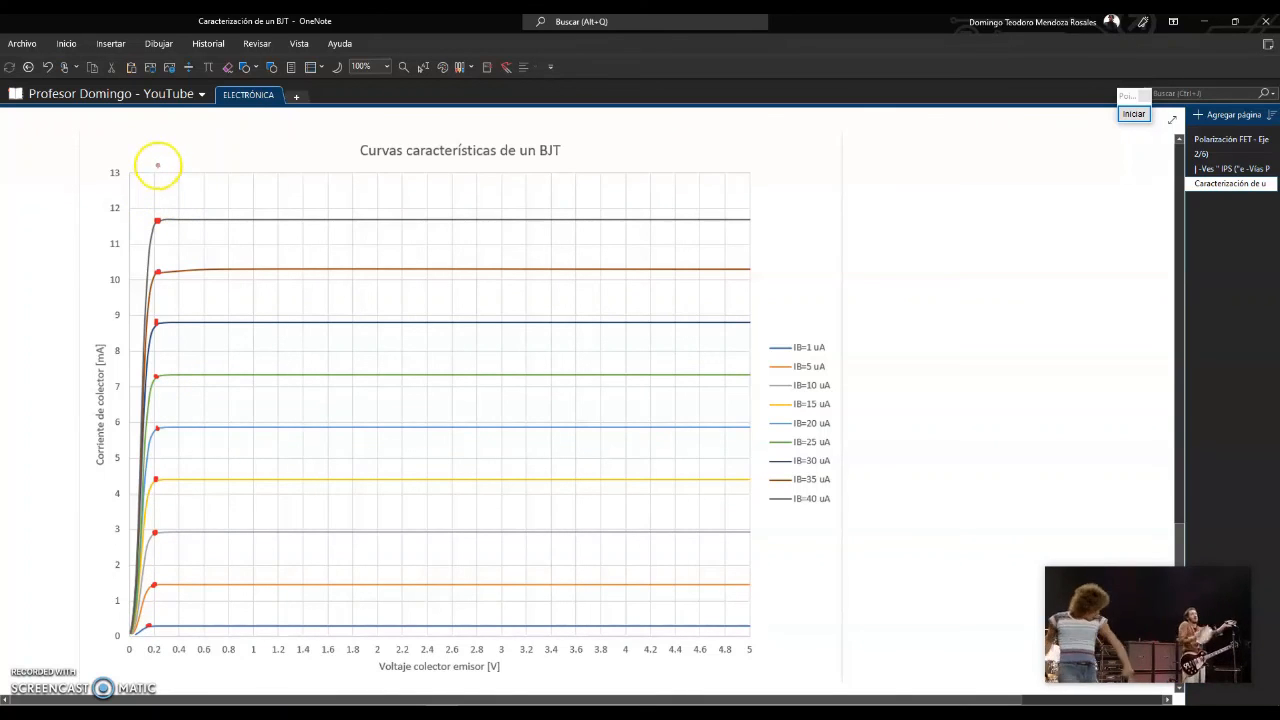
Draw a red dashed line down through the knee dots, from above the 13 mA gridline to the horizontal axis.
drag(157, 165, 159, 224)
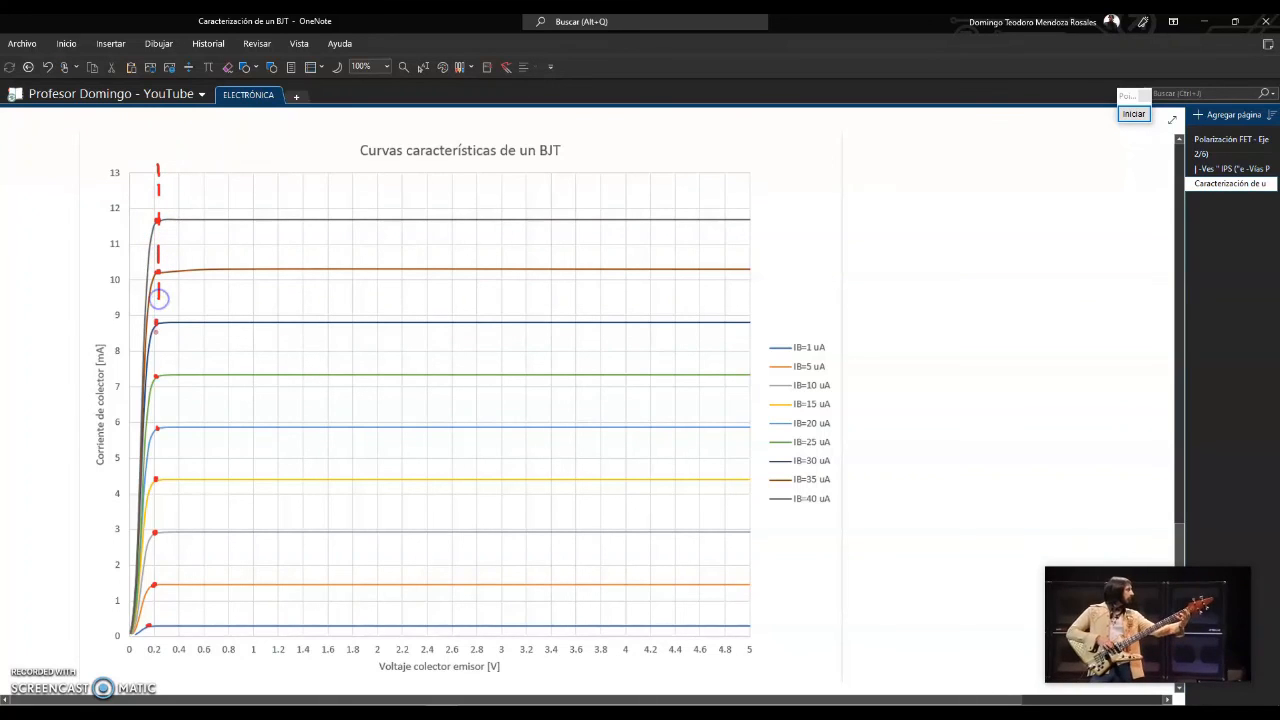
drag(156, 322, 156, 336)
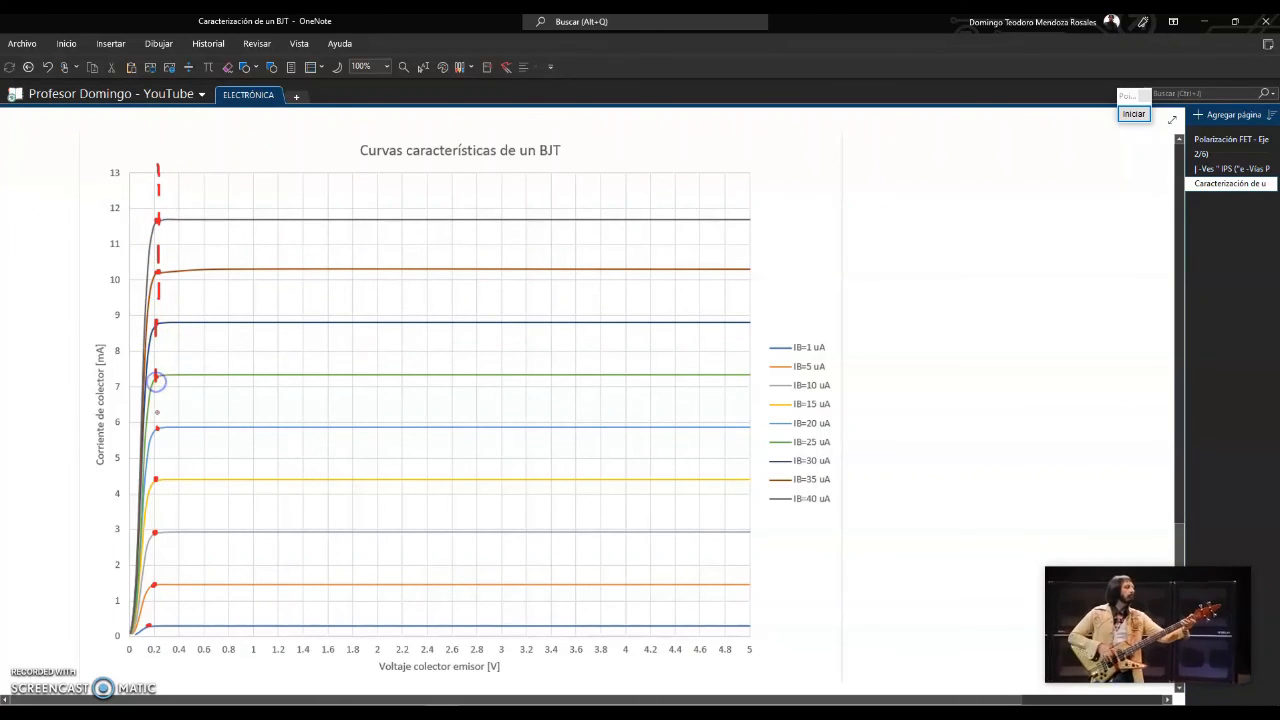
drag(156, 403, 157, 414)
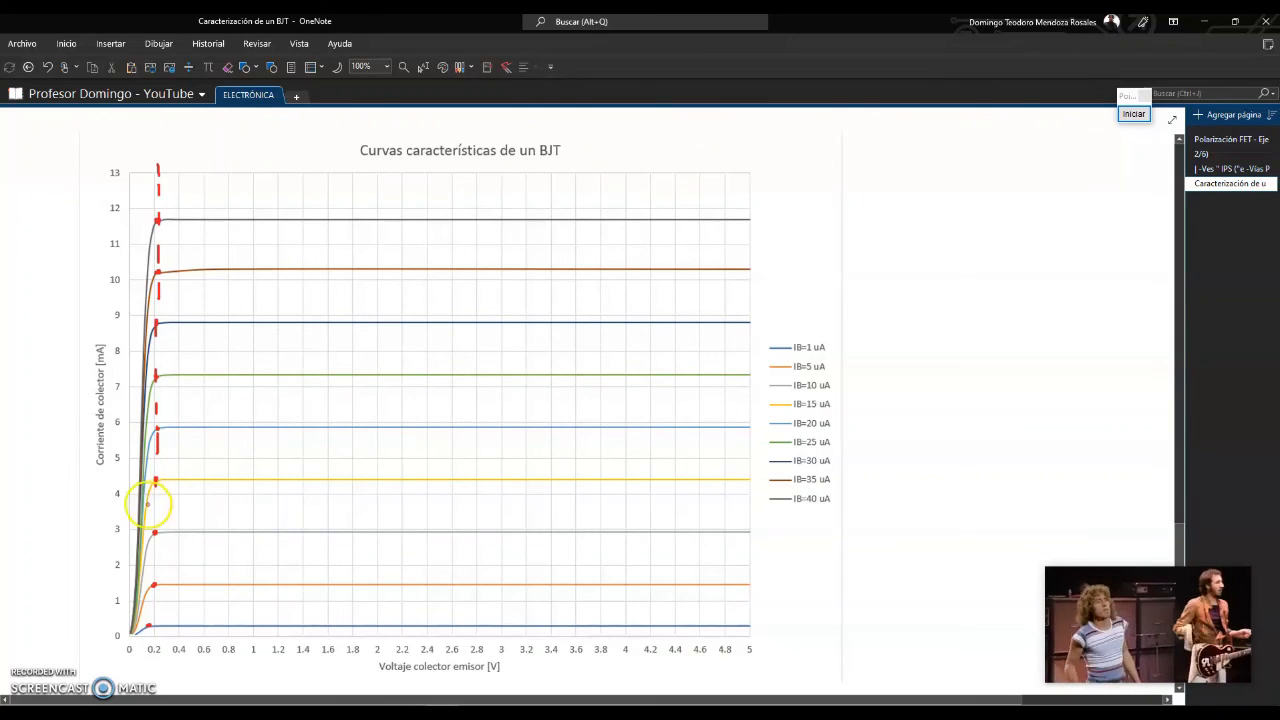
drag(156, 497, 156, 508)
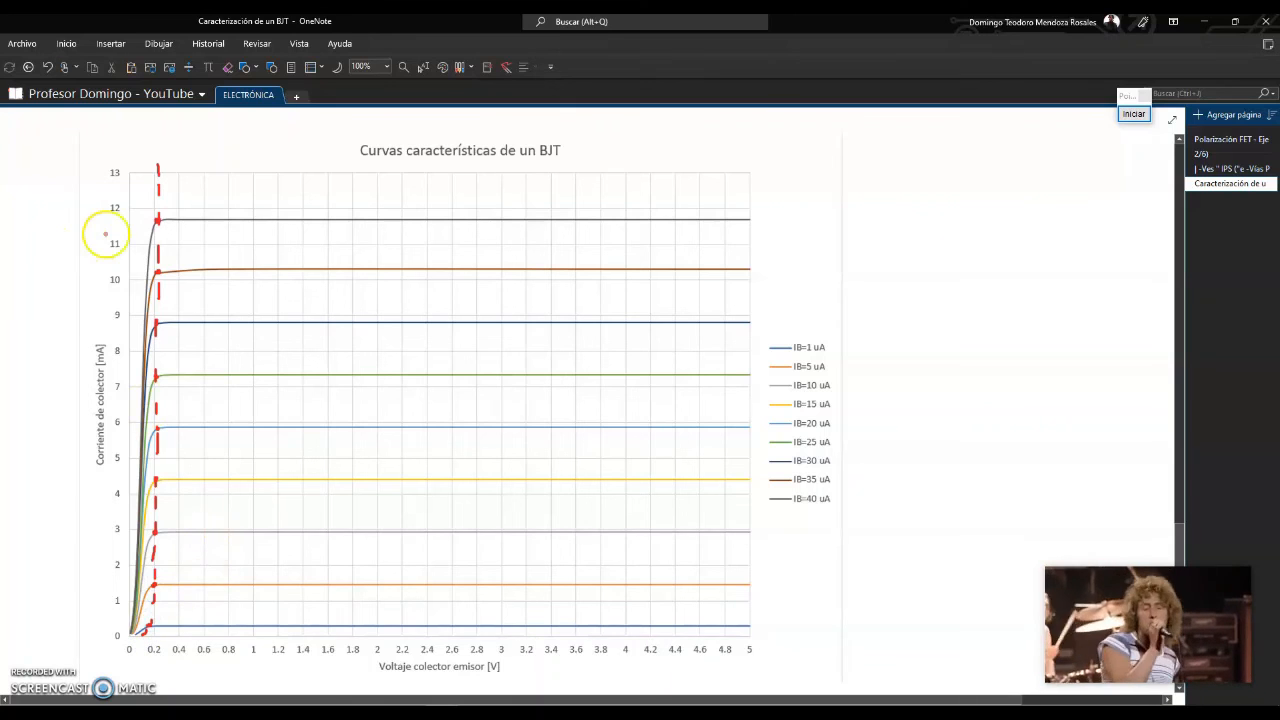
Hatch the narrow region between the vertical axis and the dashed line in red, and label it SAT with an arrow.
drag(140, 172, 134, 375)
mouse_move(148, 371)
mouse_down()
mouse_move(127, 428)
mouse_move(149, 434)
mouse_move(129, 522)
mouse_move(138, 617)
mouse_up()
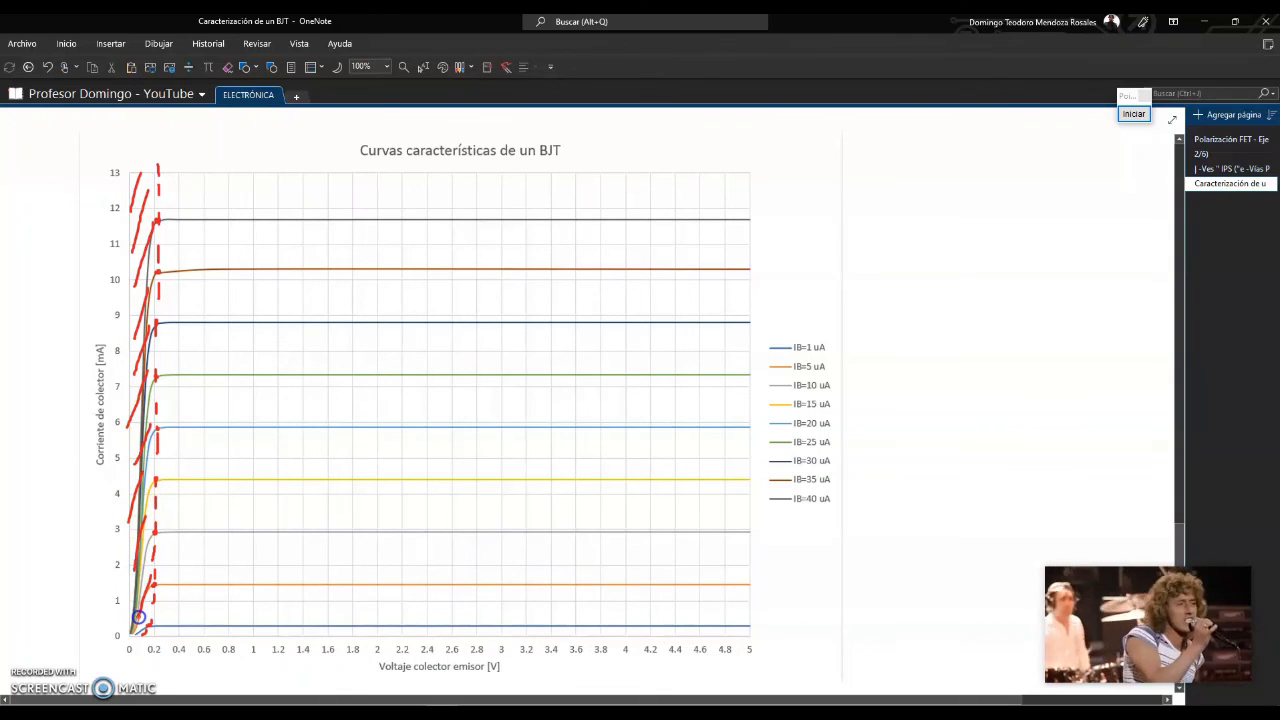
drag(155, 553, 122, 610)
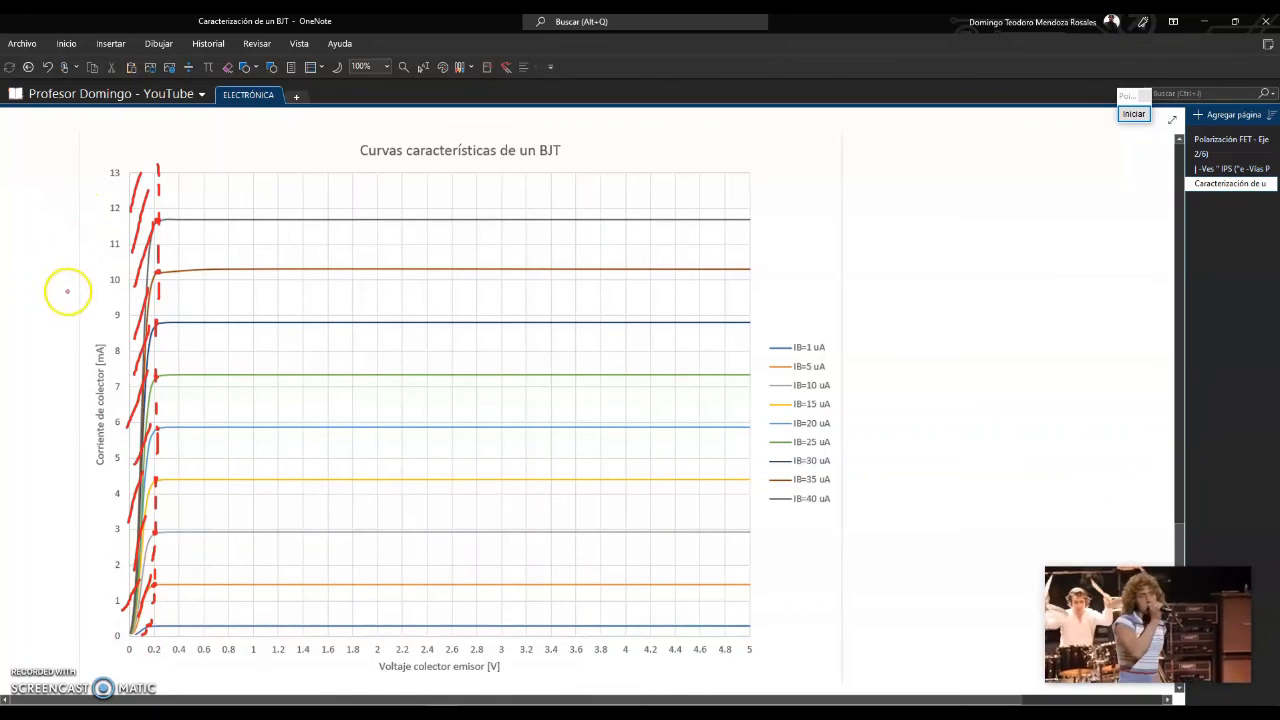
drag(67, 289, 105, 277)
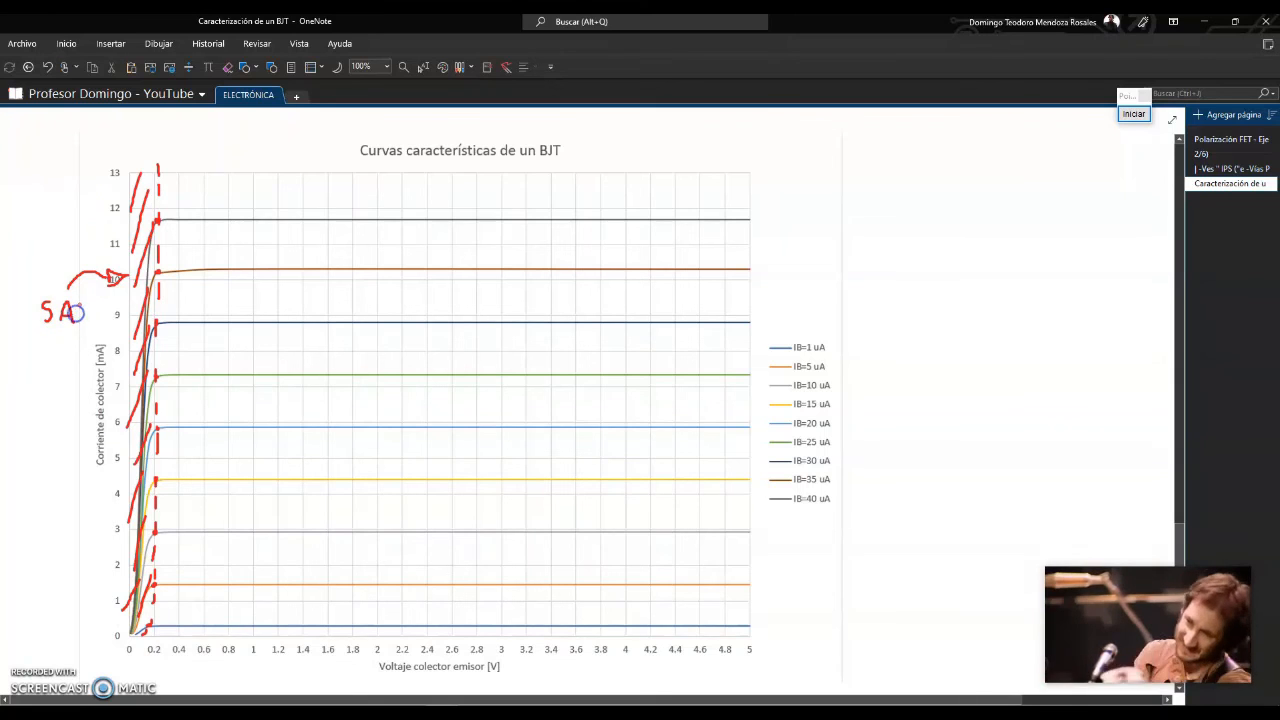
drag(71, 302, 90, 301)
drag(80, 302, 80, 322)
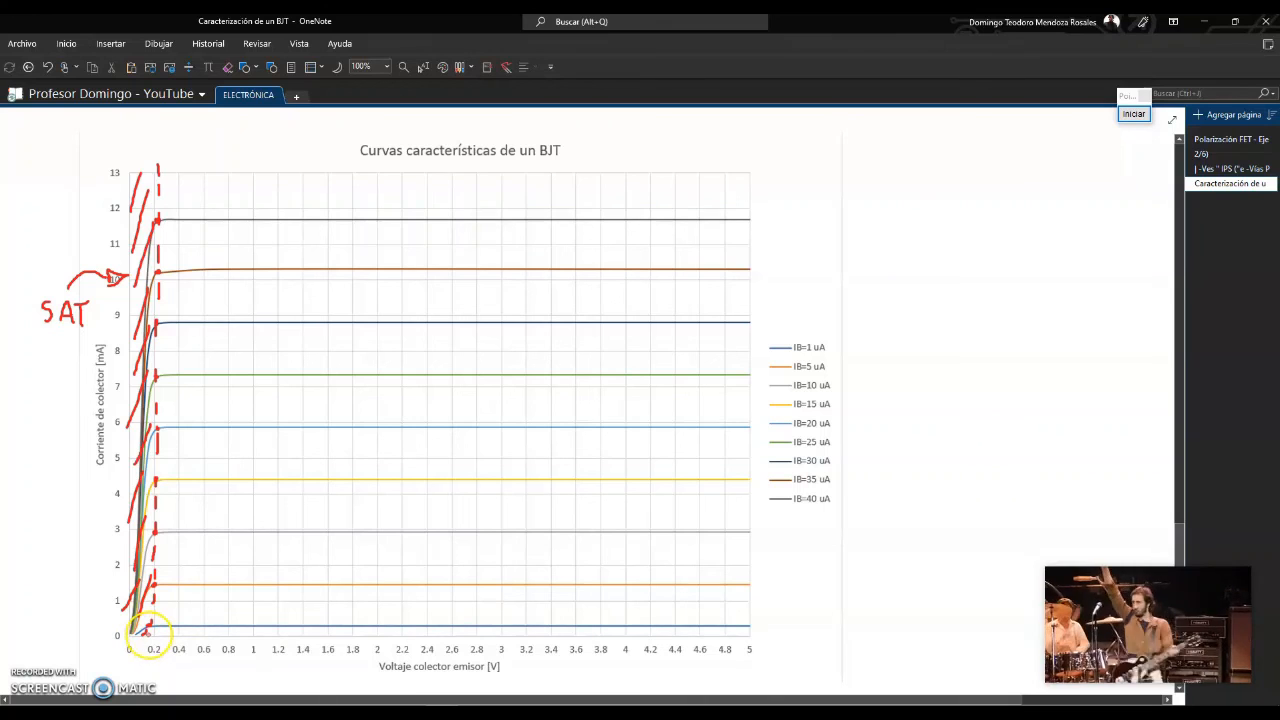
Trace a red line along the chart's horizontal axis from the dashed line to about 4.9 V, and label it CORTE with an arrow.
click(148, 634)
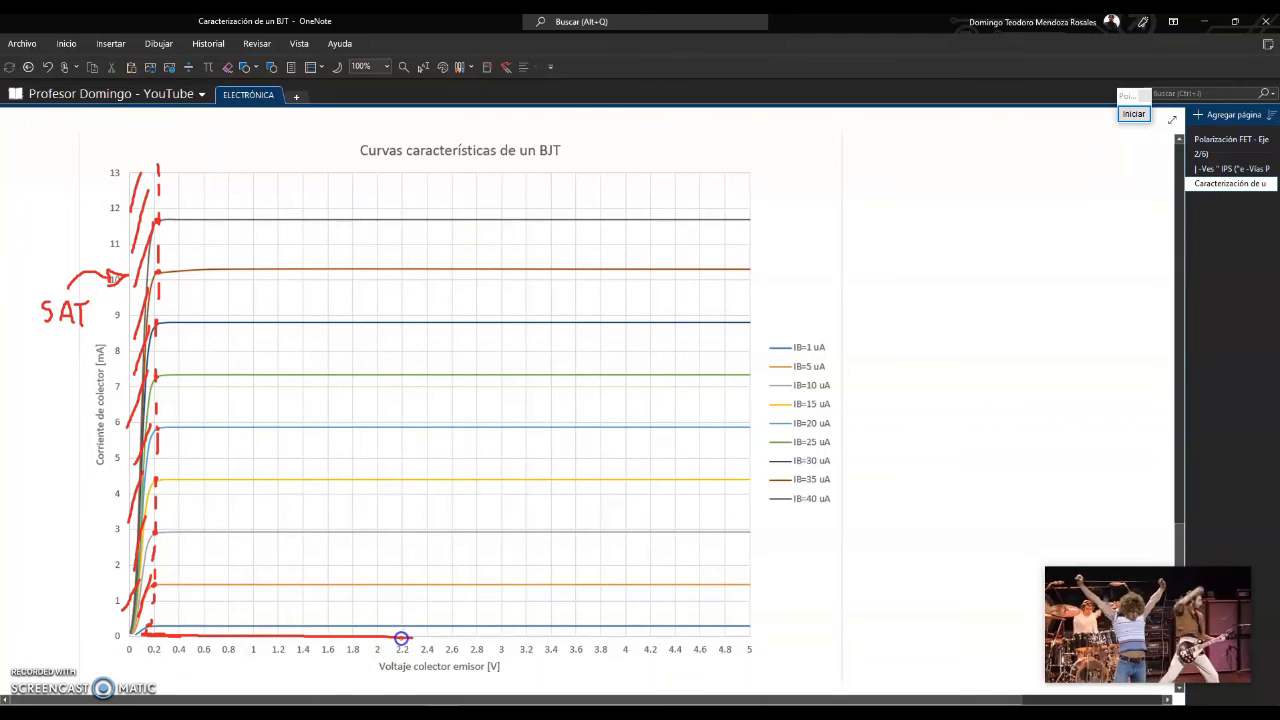
drag(401, 637, 498, 637)
drag(591, 633, 726, 633)
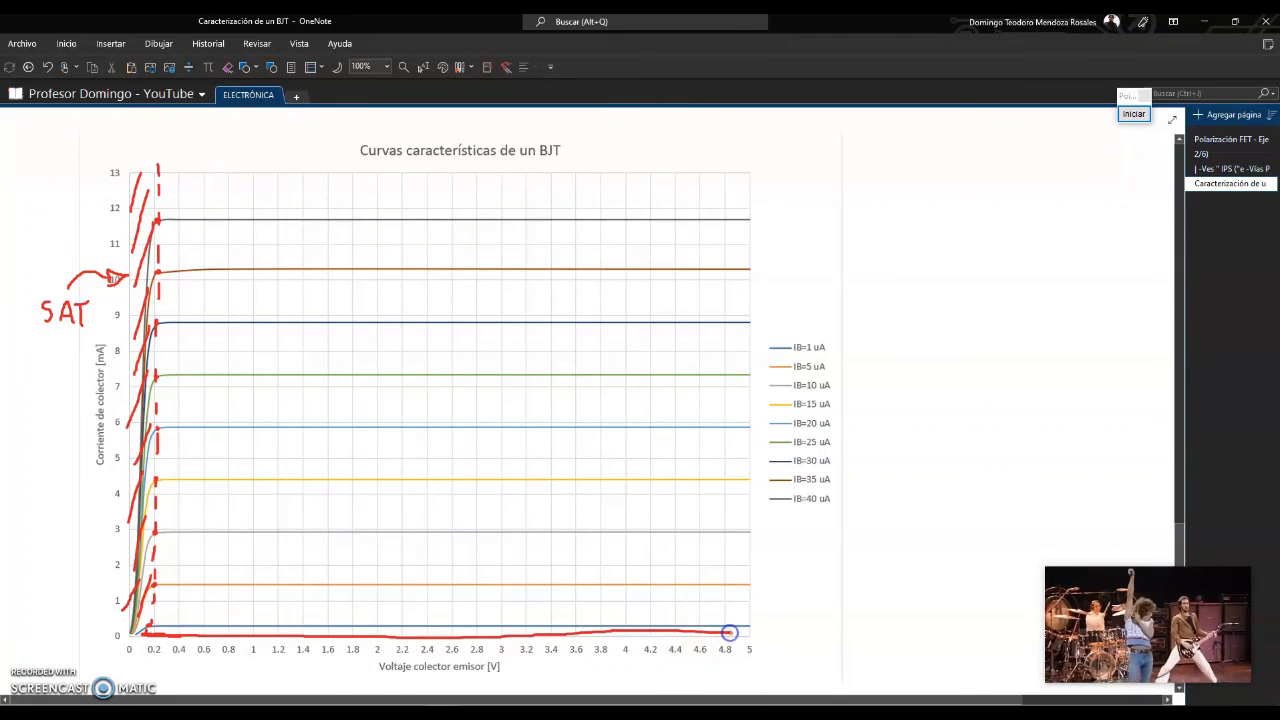
click(596, 637)
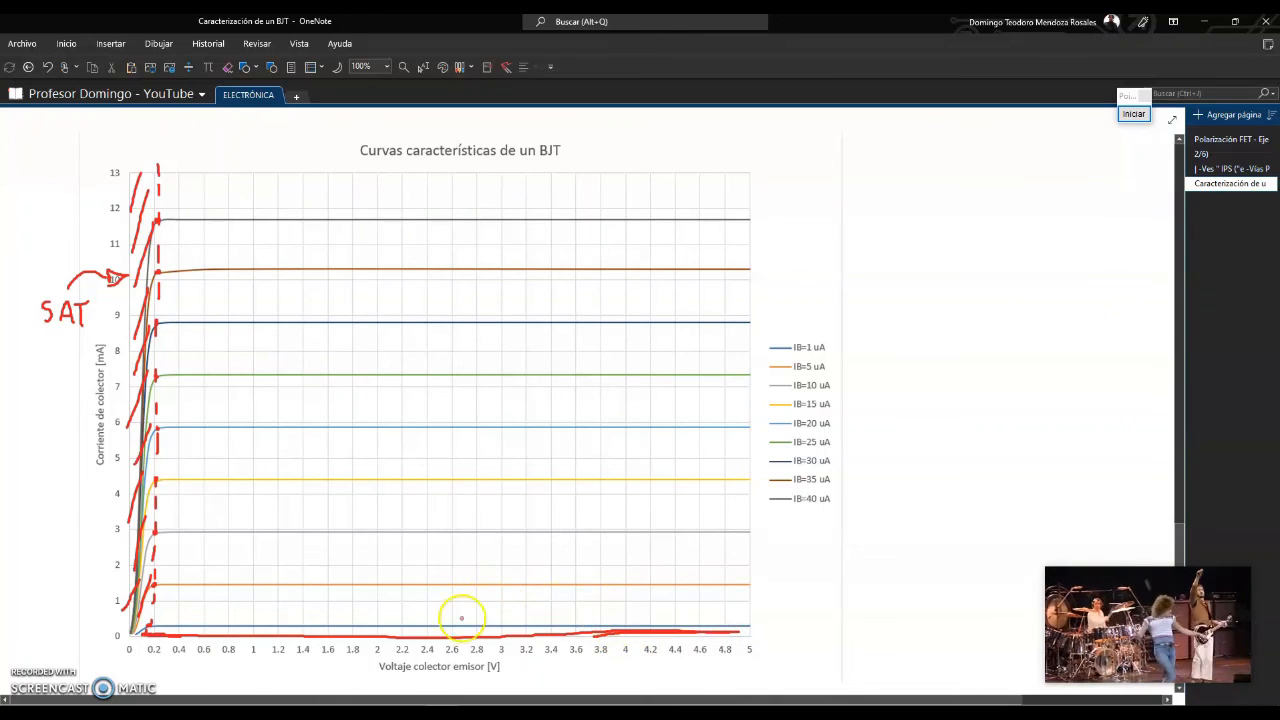
mouse_move(790, 648)
mouse_down()
mouse_move(760, 648)
mouse_move(808, 643)
mouse_up()
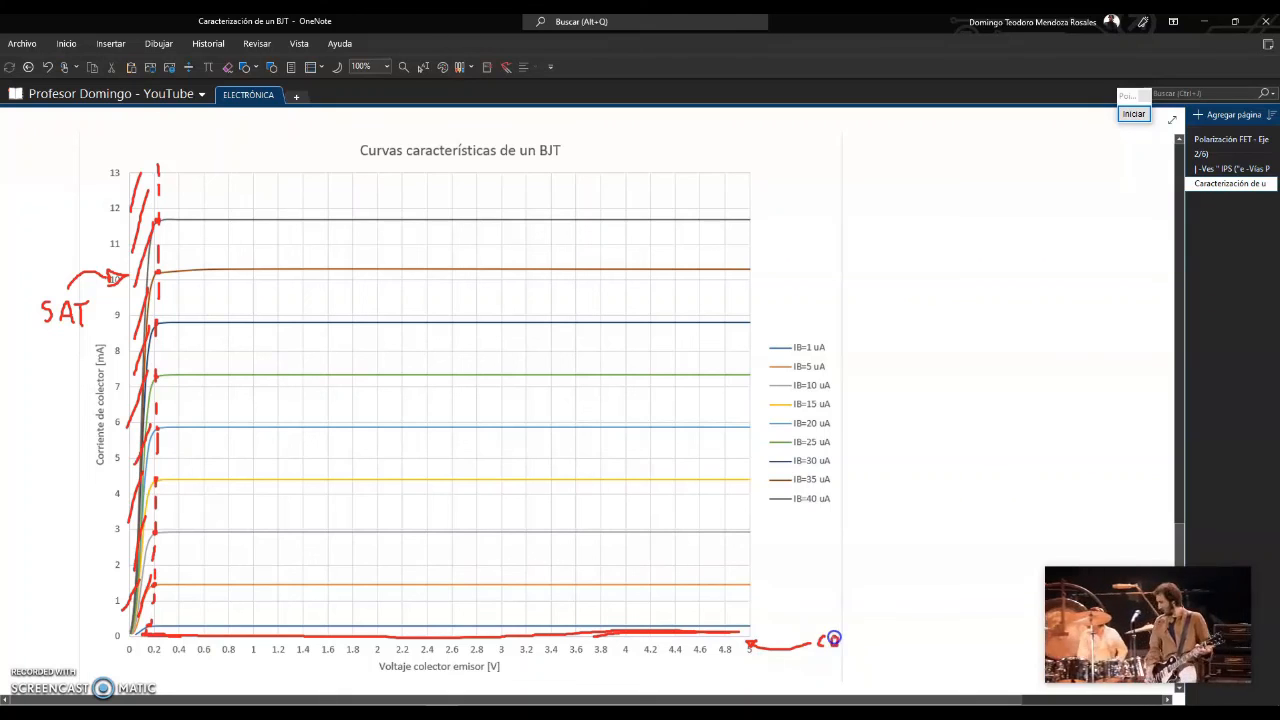
drag(846, 640, 869, 647)
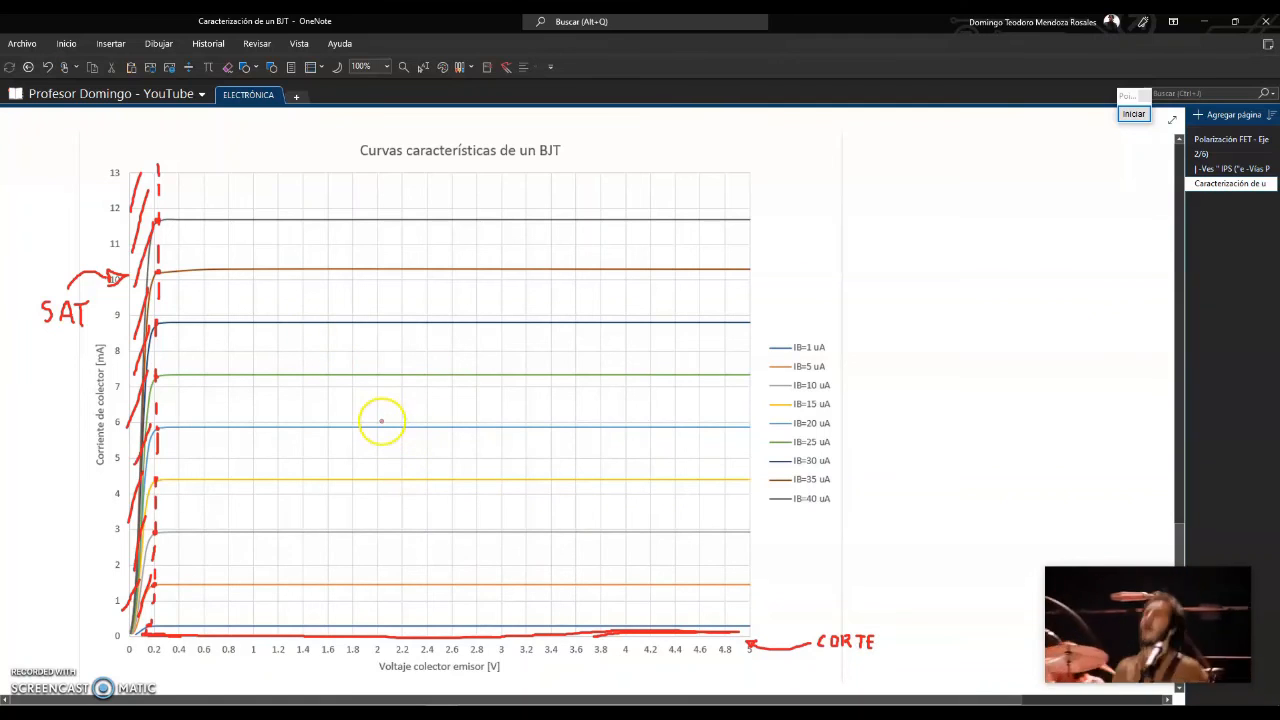
Handwrite ACTIVA in the middle of the chart and label the IB=10 uA curve with an arrow and 10 µA.
mouse_move(362, 425)
mouse_down()
mouse_move(366, 409)
mouse_move(370, 422)
mouse_move(405, 400)
mouse_move(451, 408)
mouse_move(414, 421)
mouse_up()
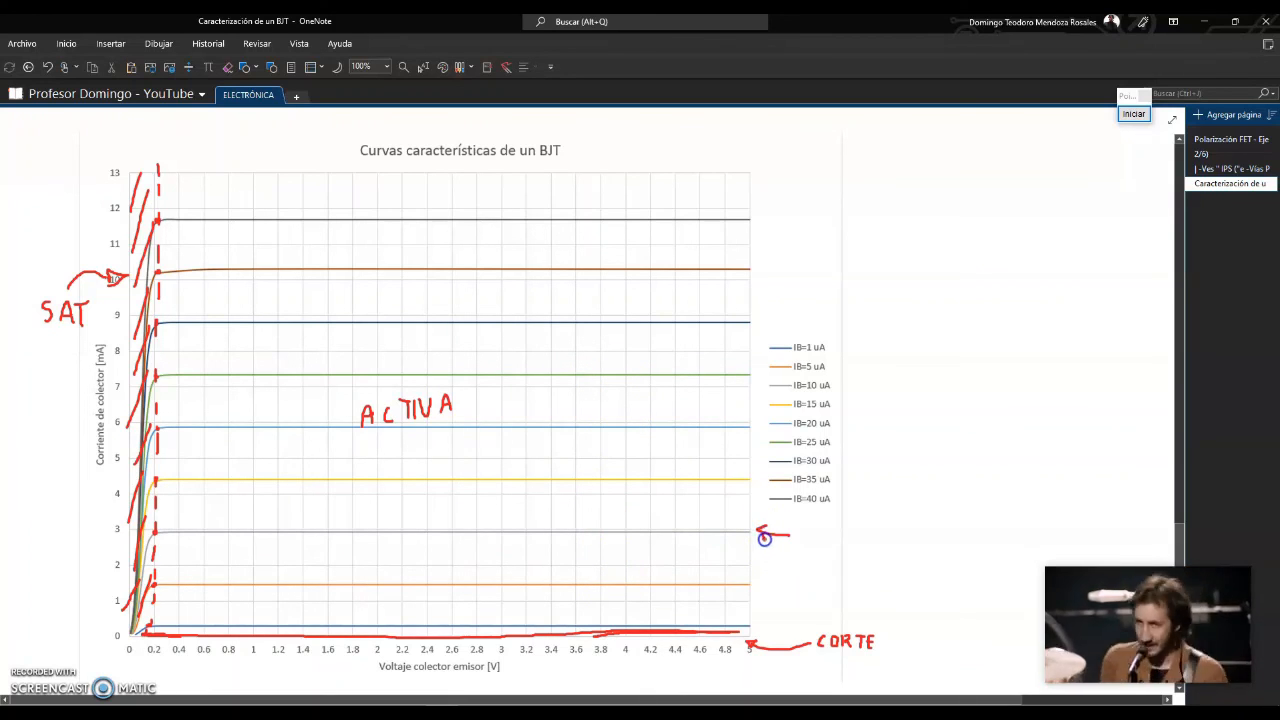
drag(768, 525, 803, 542)
mouse_move(814, 528)
mouse_down()
mouse_move(826, 566)
mouse_move(860, 538)
mouse_up()
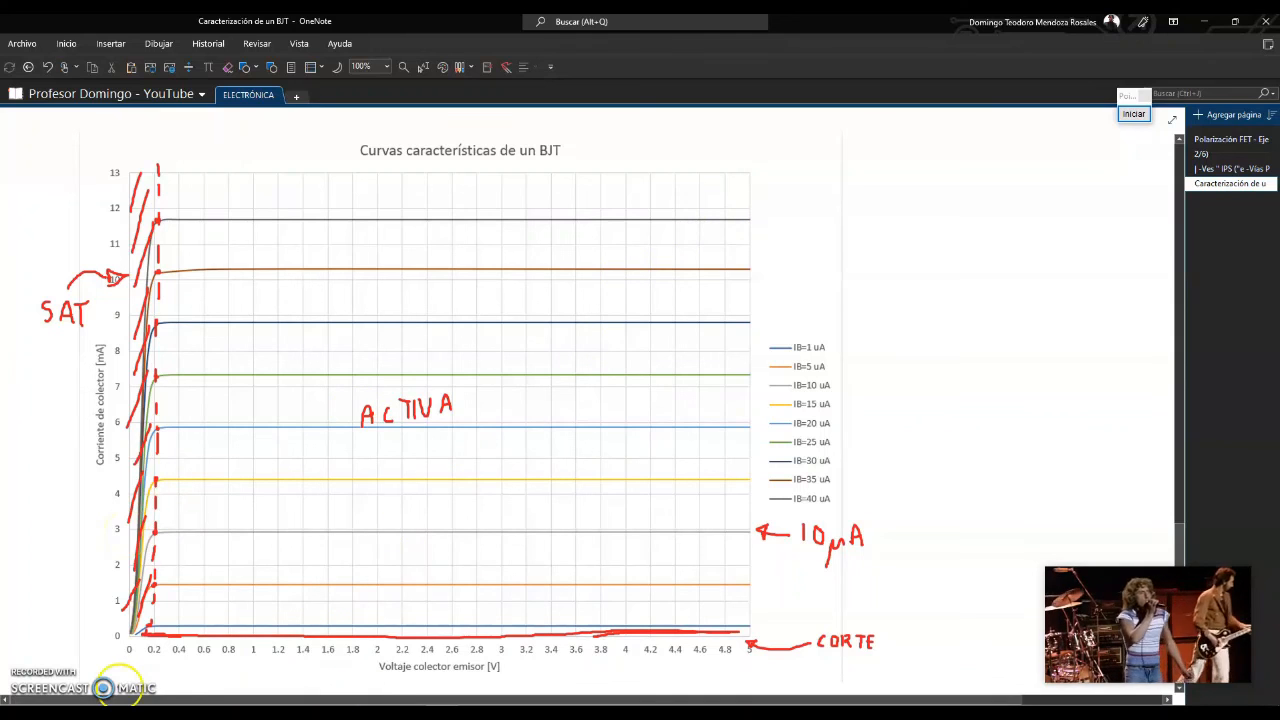
Switch to Excel and examine the collector current readings for the IB=10 uA block on Hoja2.
click(322, 690)
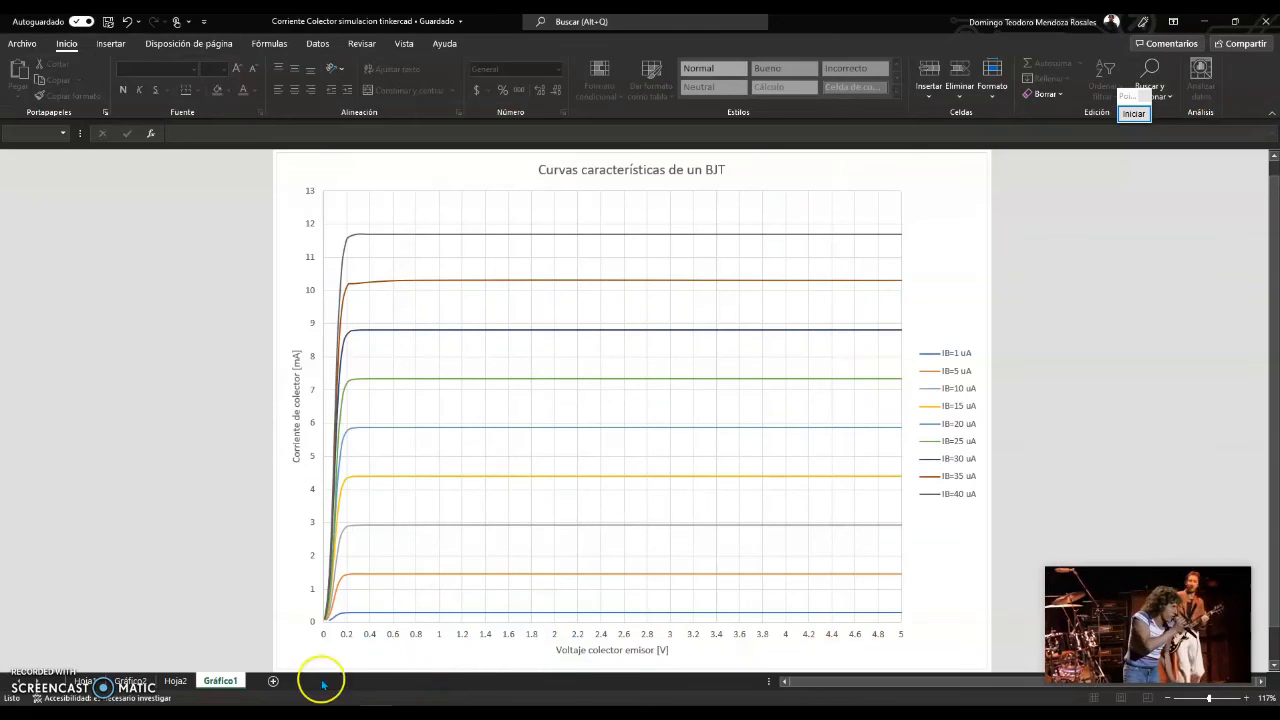
click(176, 681)
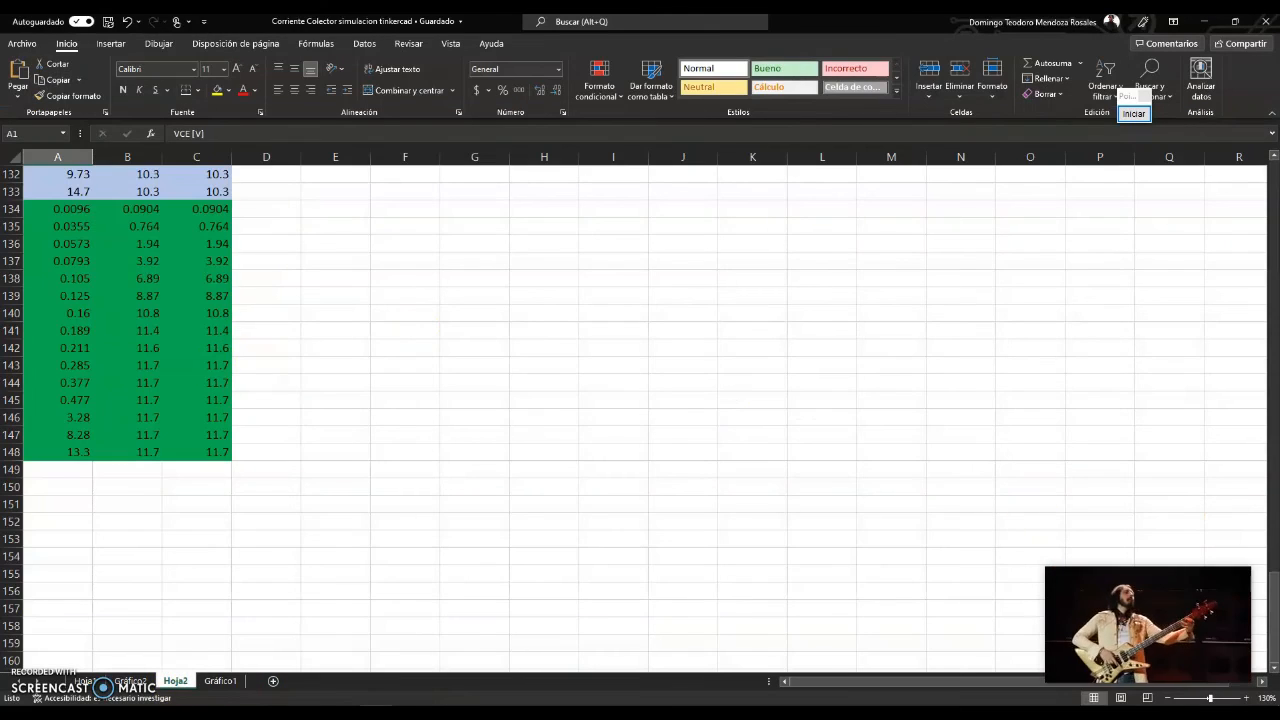
drag(1274, 612, 1254, 277)
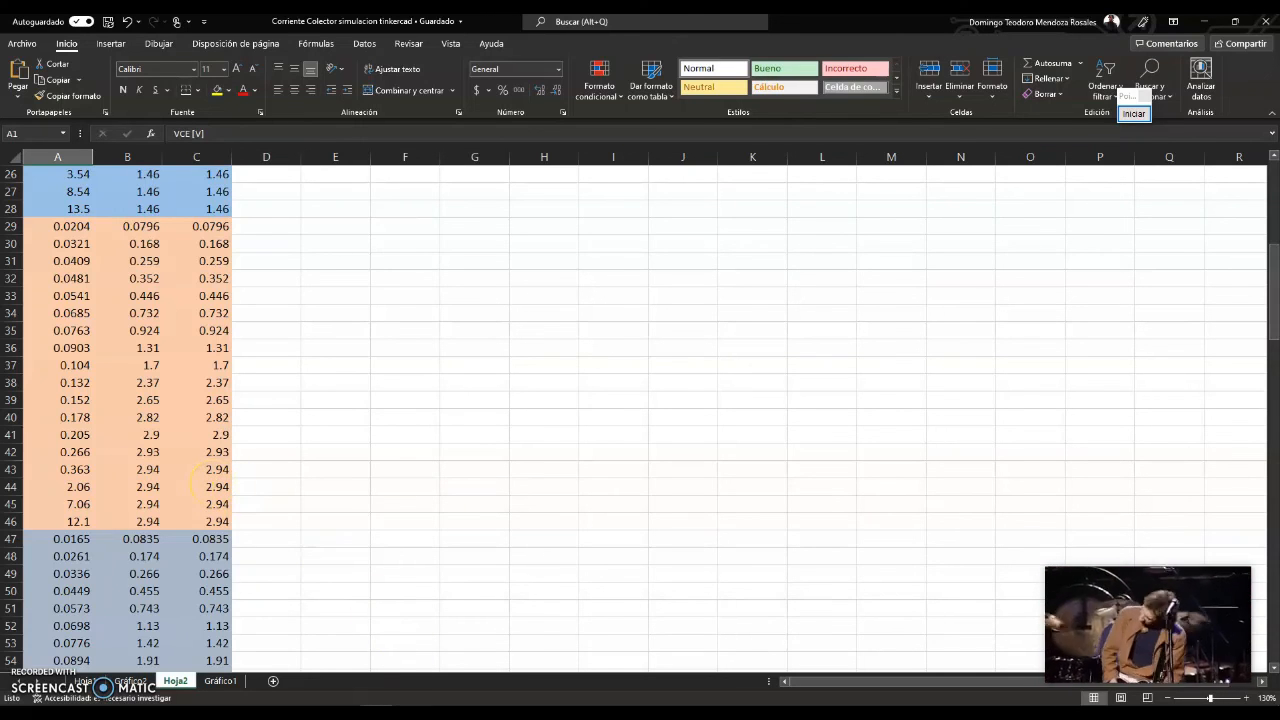
Return to OneNote, handwrite β ≈ 294 in the blank area above the chart's legend, and circle it in red.
key(alt+Tab)
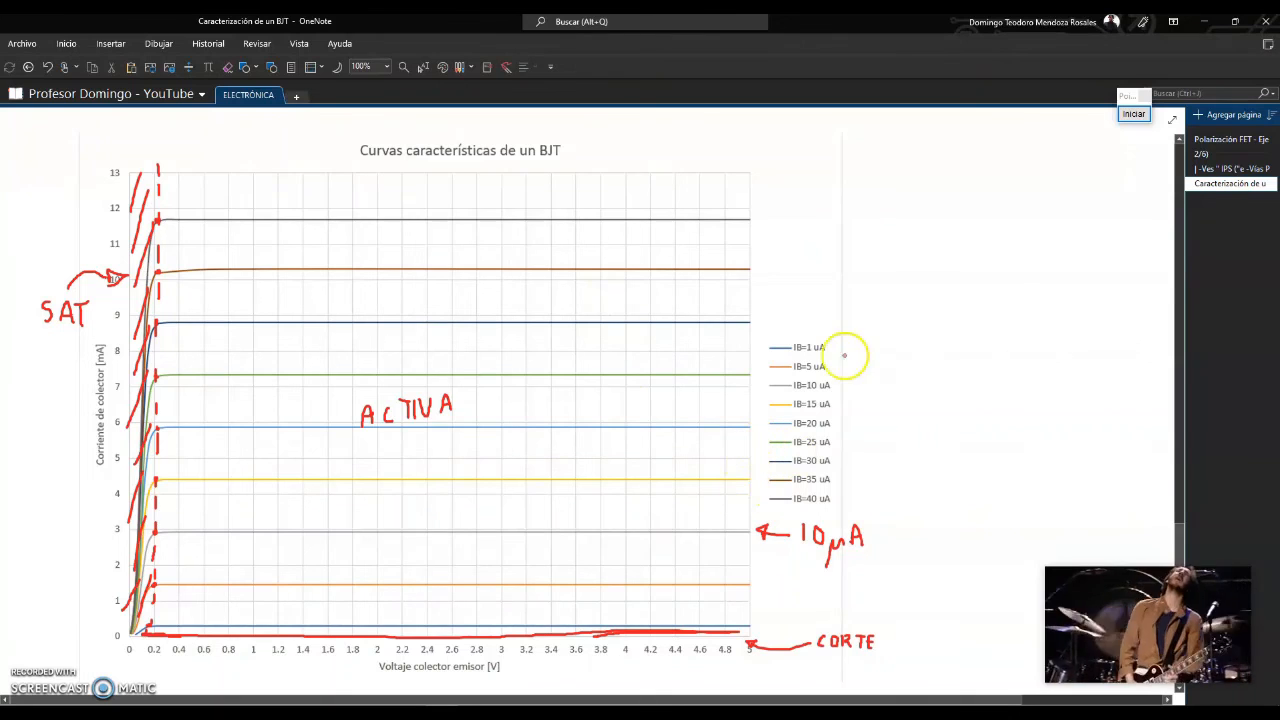
mouse_move(800, 267)
mouse_down()
mouse_move(807, 242)
mouse_move(803, 252)
mouse_move(838, 237)
mouse_up()
mouse_move(822, 244)
mouse_down()
mouse_move(856, 229)
mouse_move(868, 247)
mouse_move(874, 226)
mouse_move(877, 243)
mouse_move(898, 229)
mouse_up()
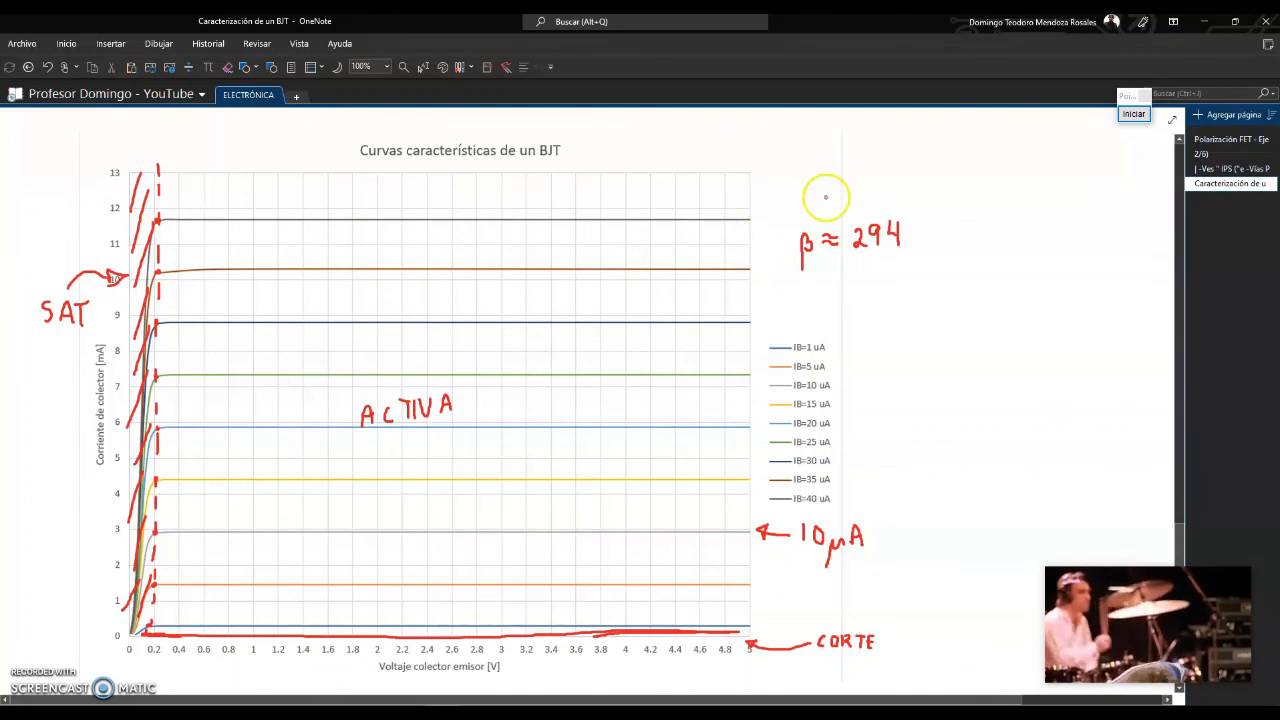
mouse_move(880, 195)
mouse_down()
mouse_move(829, 200)
mouse_move(760, 251)
mouse_move(869, 309)
mouse_move(938, 240)
mouse_move(878, 195)
mouse_up()
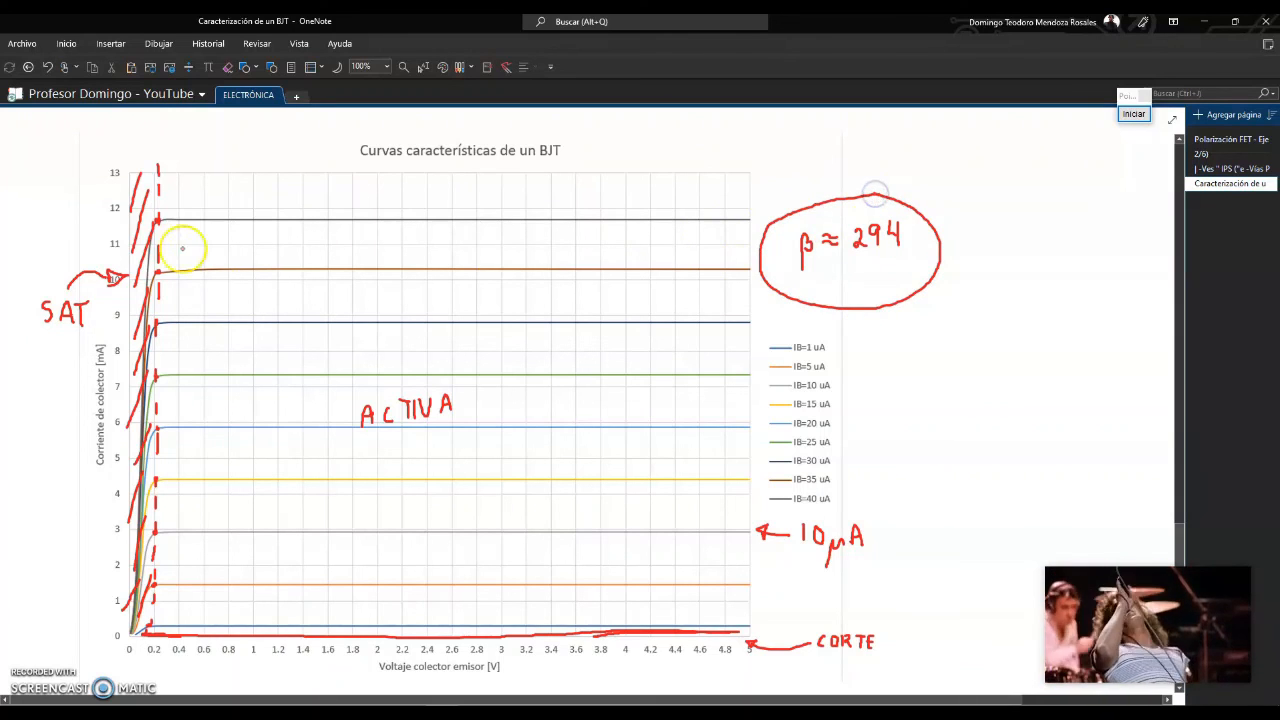